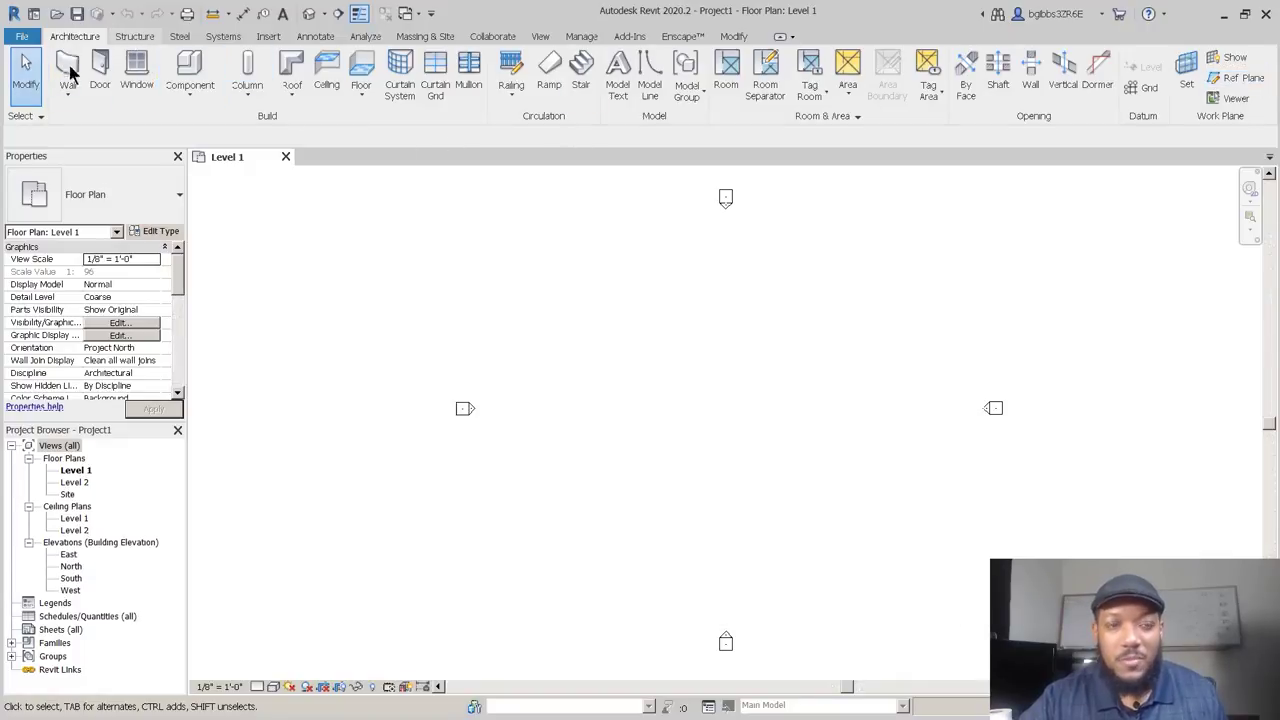
{"action": "left_click", "coordinate": [134, 36]}
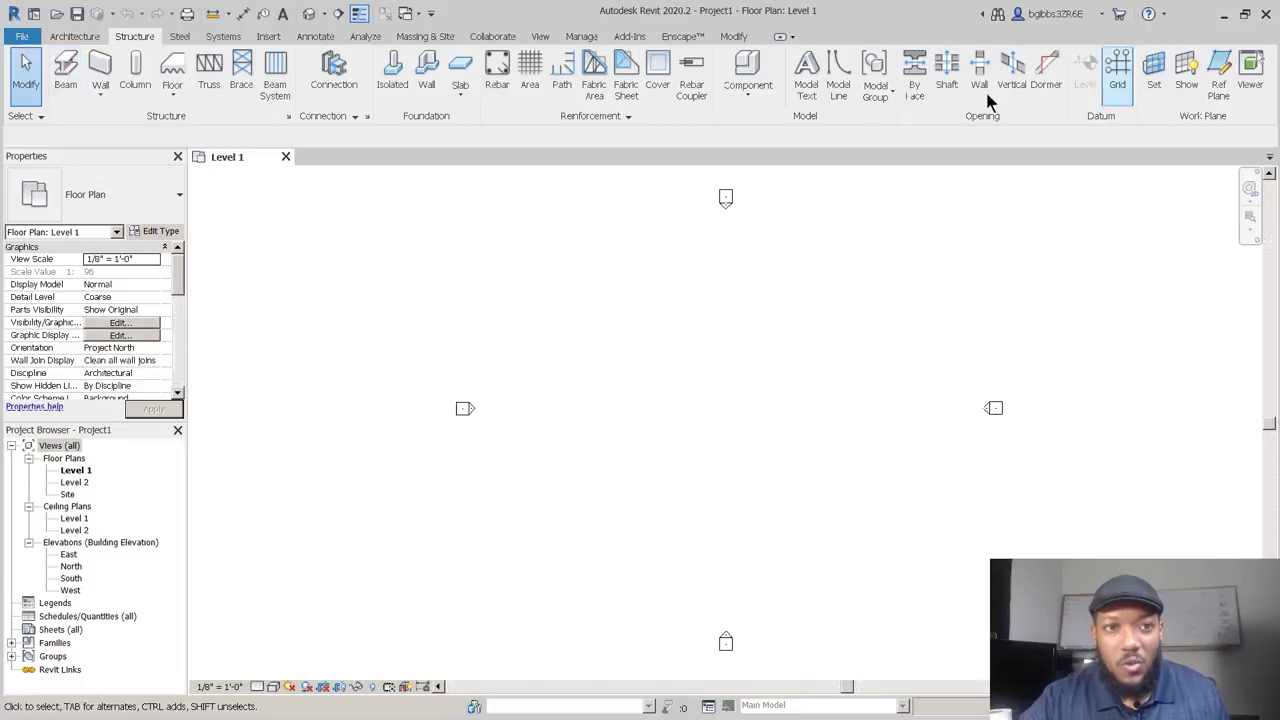
{"action": "left_click", "coordinate": [181, 37]}
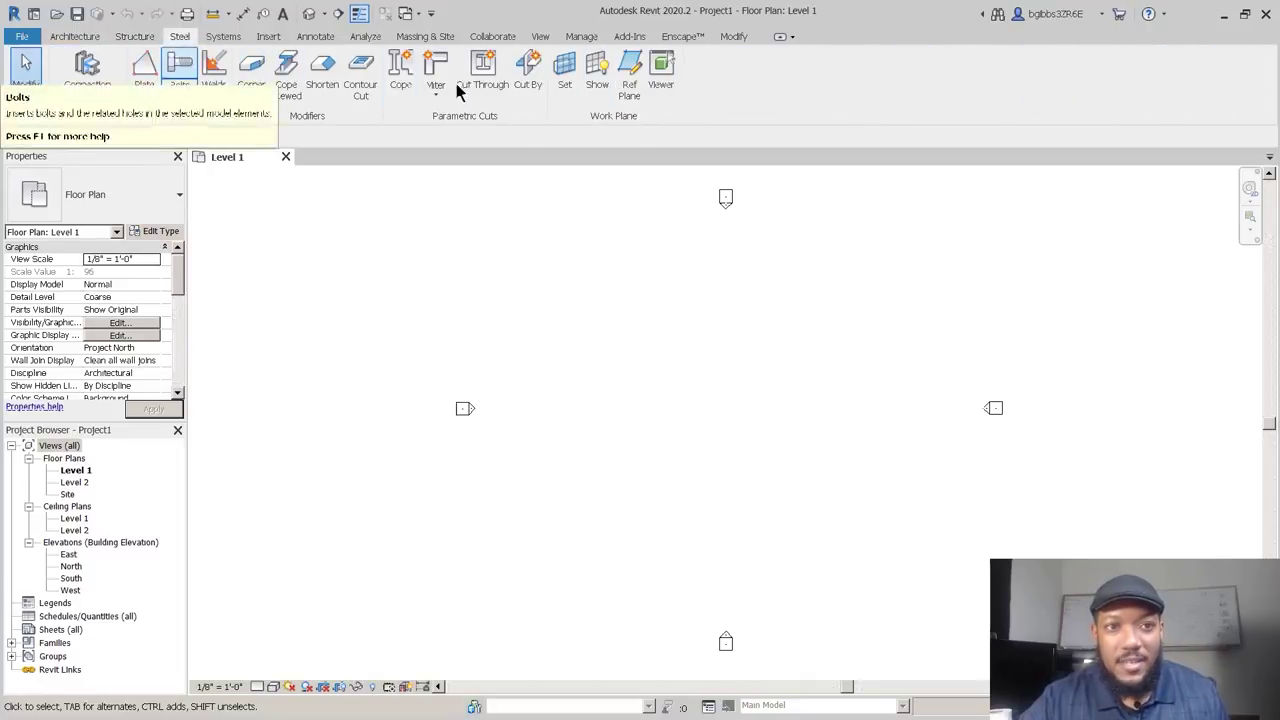
{"action": "left_click", "coordinate": [223, 37]}
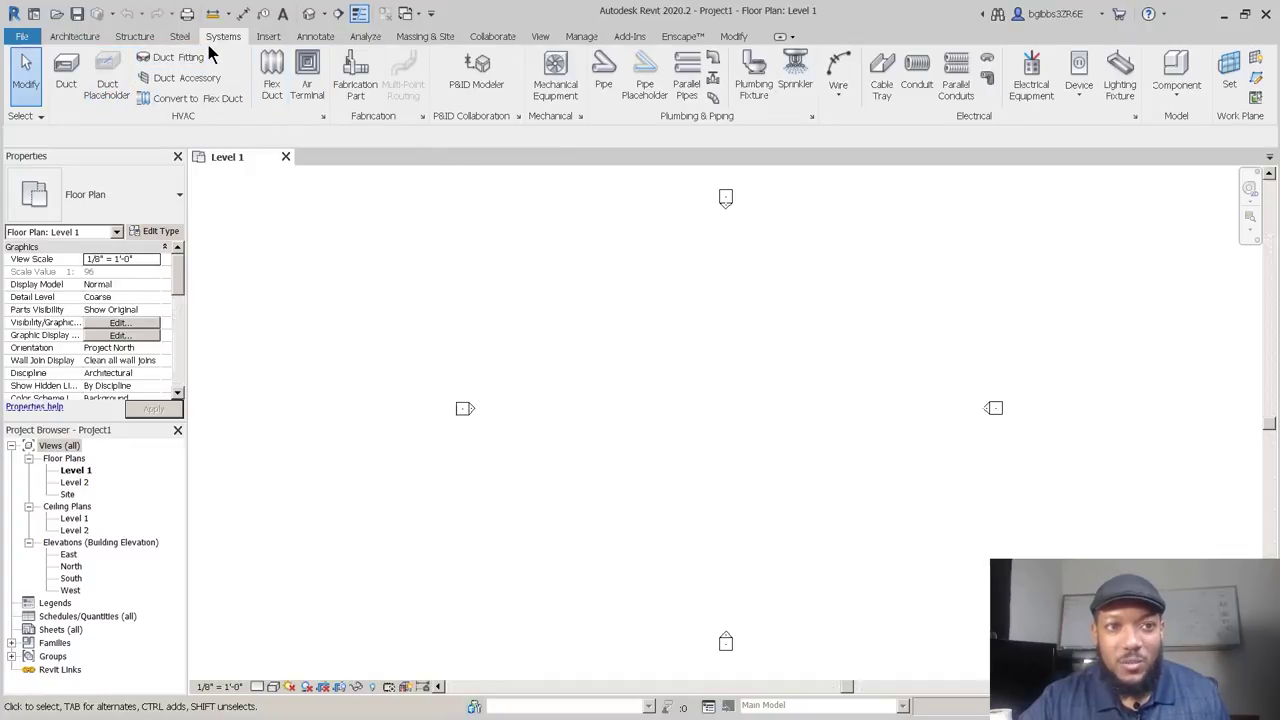
{"action": "left_click", "coordinate": [125, 37]}
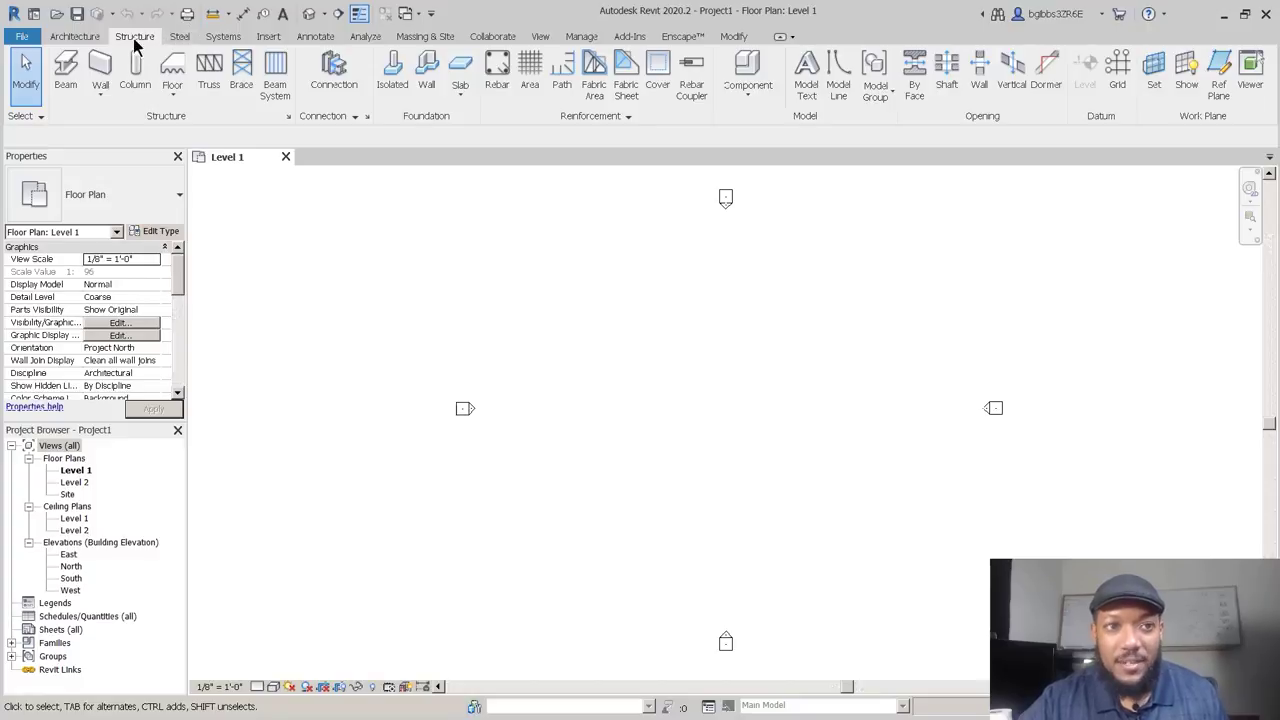
{"action": "left_click", "coordinate": [92, 36]}
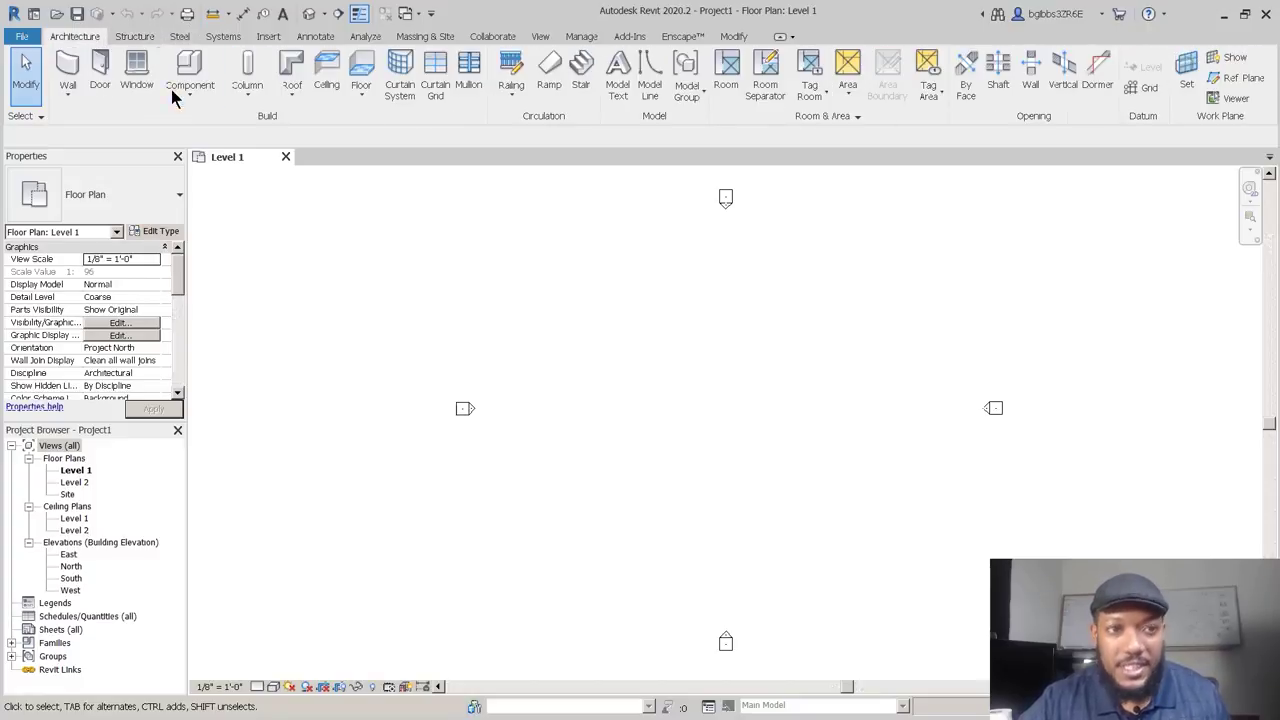
{"action": "middle_click_drag", "start_coordinate": [562, 403], "coordinate": [500, 378]}
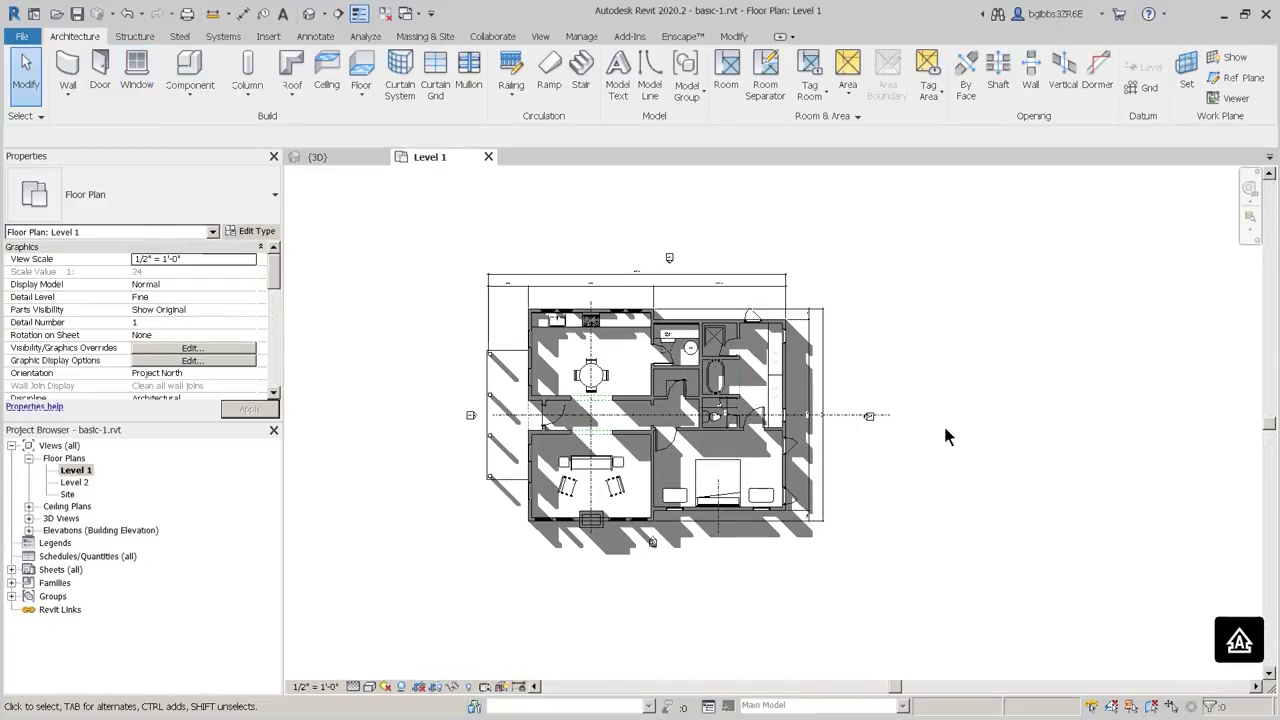
Select the bedroom's right-hand exterior wall in the Level 1 plan and clear the selection again.
{"action": "scroll", "coordinate": [1122, 707], "scroll_direction": "up", "scroll_amount": 5}
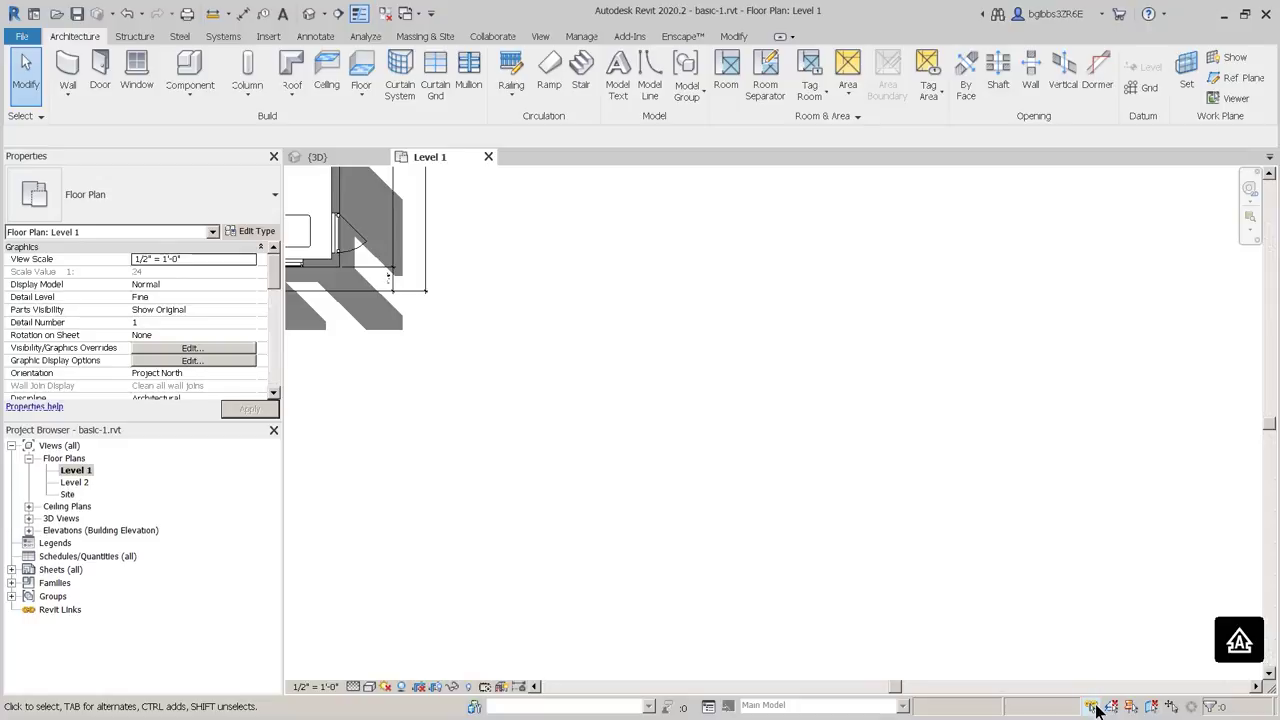
{"action": "scroll", "coordinate": [606, 323], "scroll_direction": "down", "scroll_amount": 3}
{"action": "middle_click_drag", "start_coordinate": [610, 330], "coordinate": [757, 420]}
{"action": "middle_click_drag", "start_coordinate": [611, 412], "coordinate": [819, 541]}
{"action": "scroll", "coordinate": [651, 445], "scroll_direction": "up", "scroll_amount": 2}
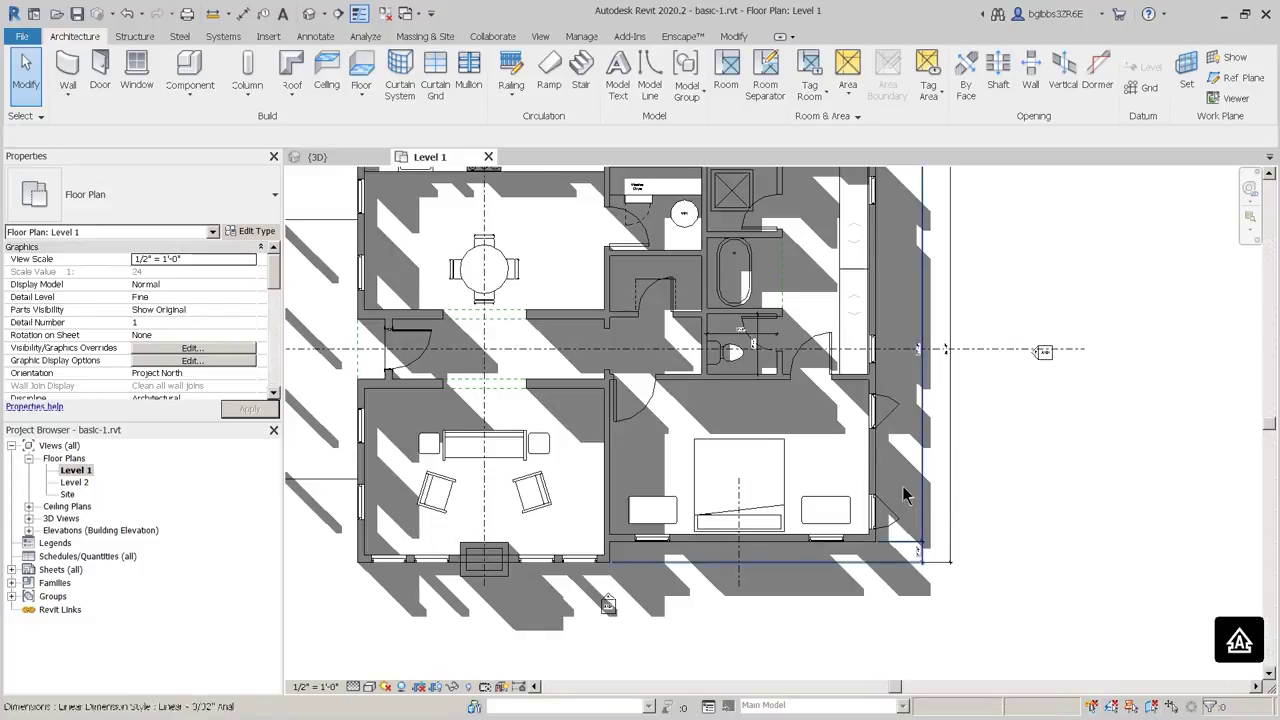
{"action": "left_click", "coordinate": [868, 488]}
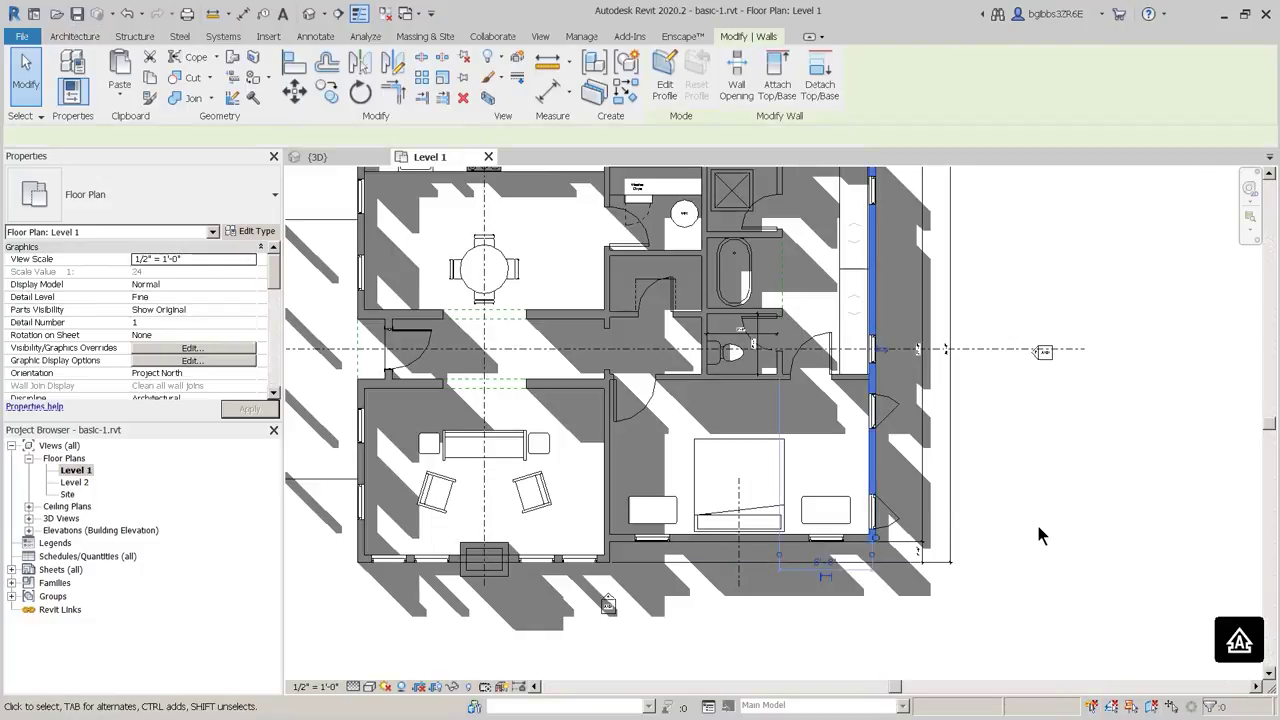
{"action": "left_click", "coordinate": [1084, 568]}
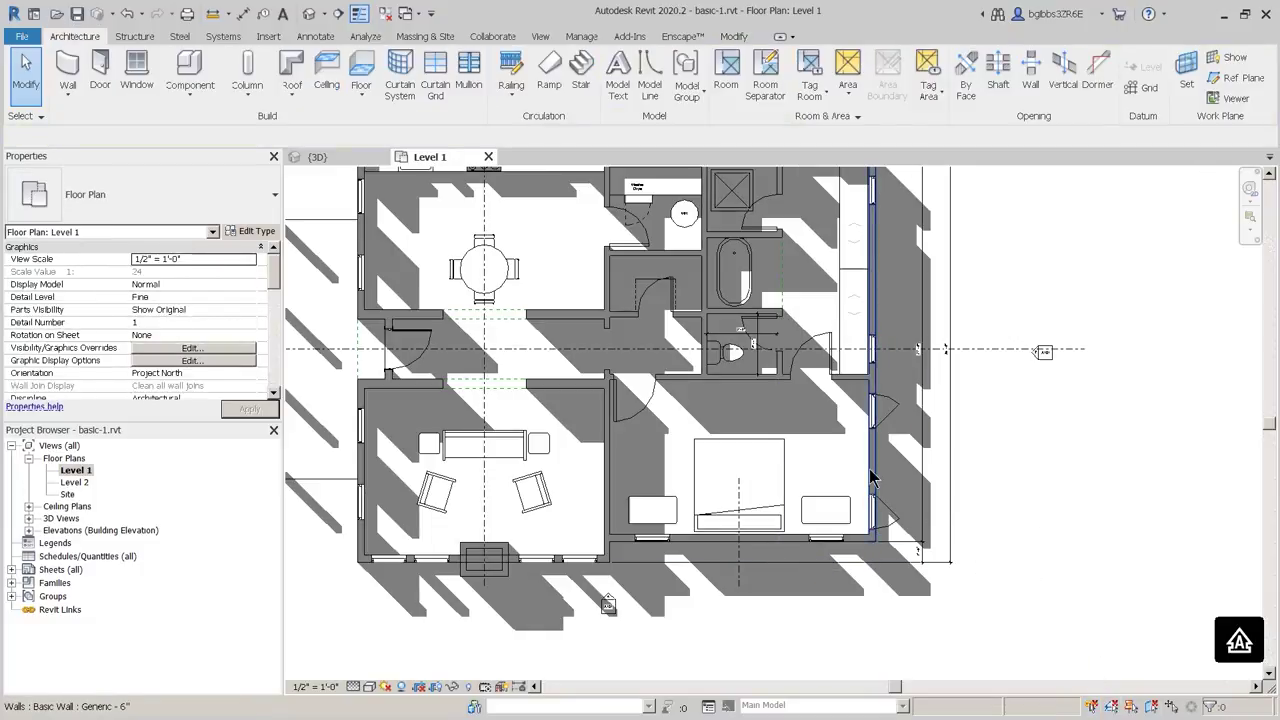
Preview the chain of walls connected to the bedroom's right-hand exterior wall without selecting it.
{"action": "key", "text": "Tab"}
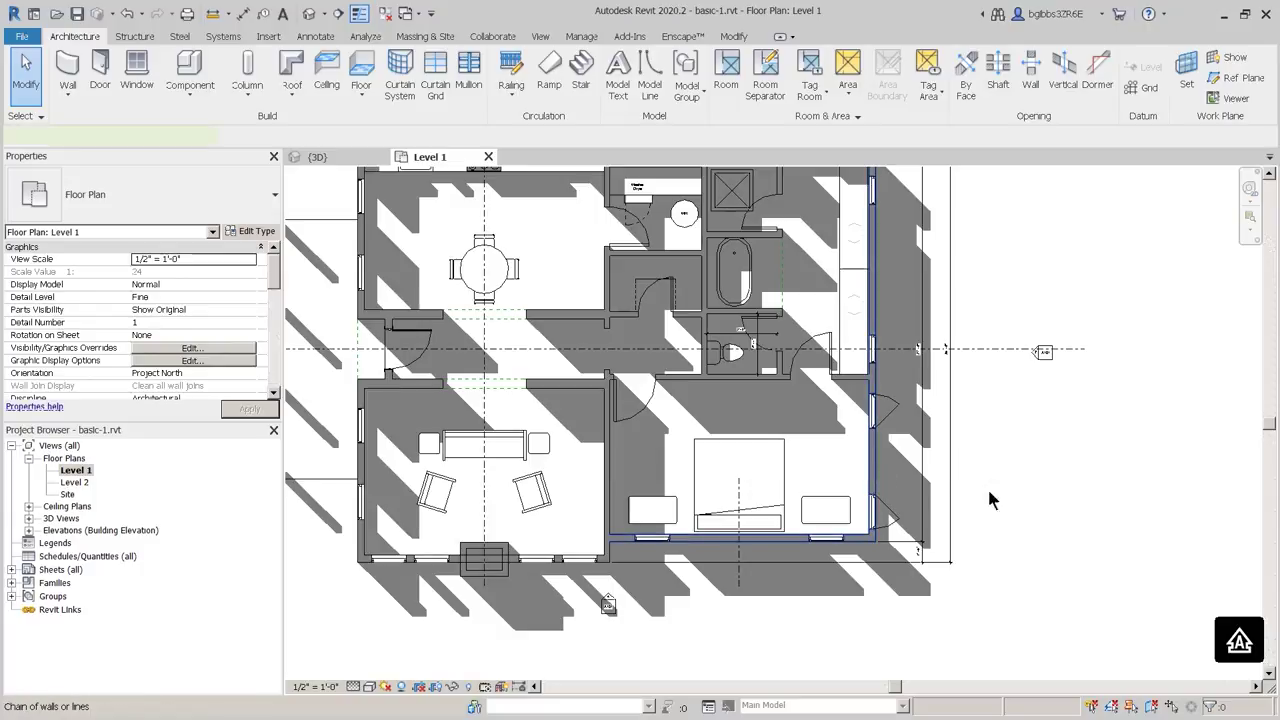
{"action": "left_click", "coordinate": [1083, 606]}
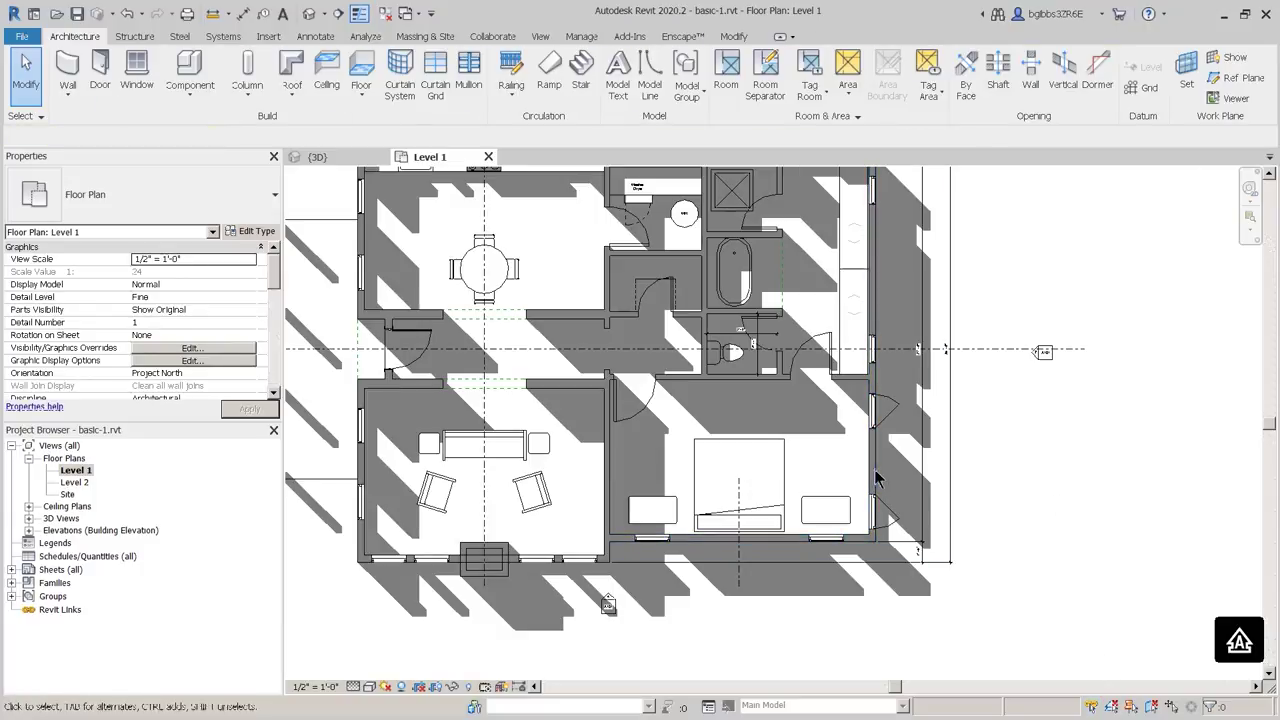
{"action": "key", "text": "Tab"}
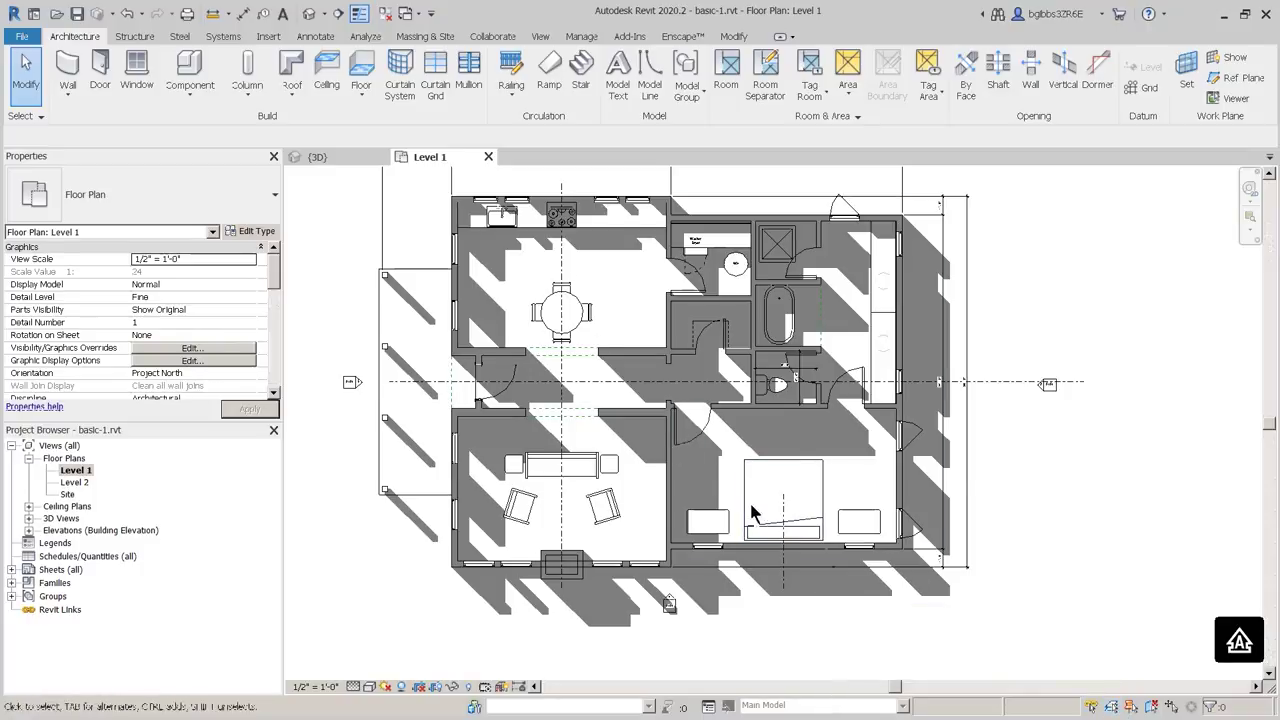
{"action": "scroll", "coordinate": [617, 380], "scroll_direction": "up", "scroll_amount": 2}
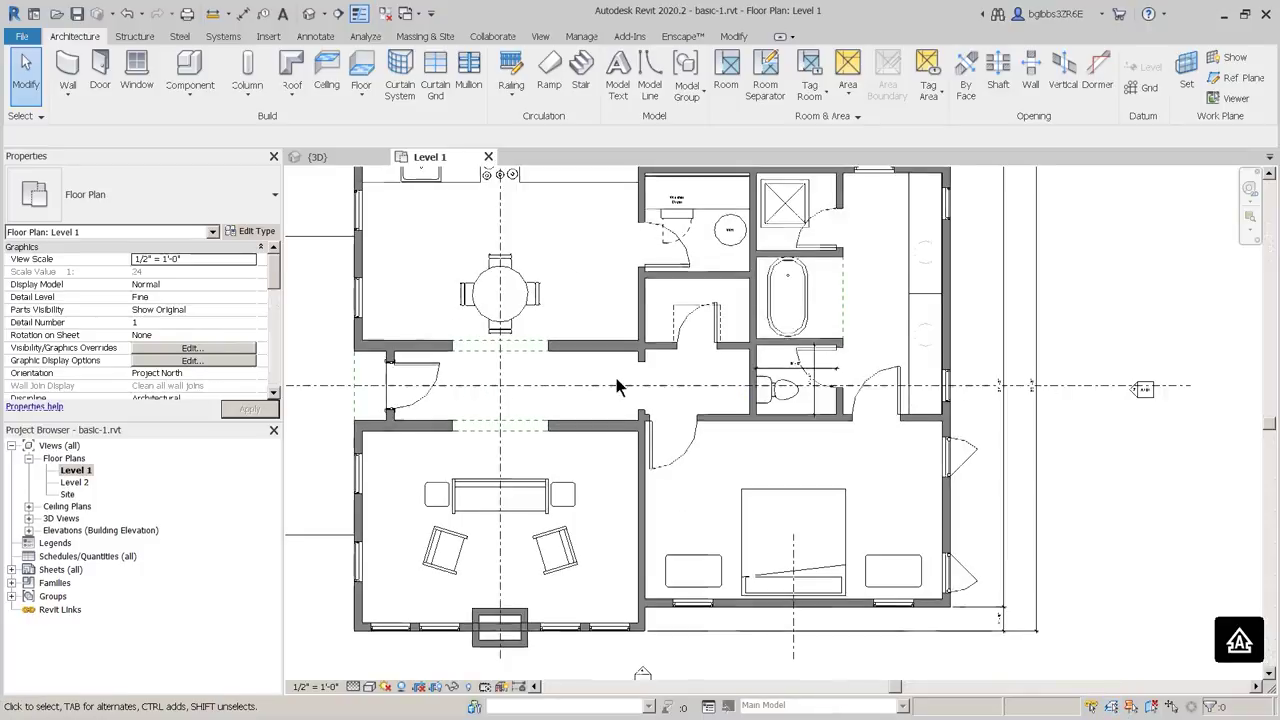
{"action": "scroll", "coordinate": [521, 408], "scroll_direction": "down", "scroll_amount": 1}
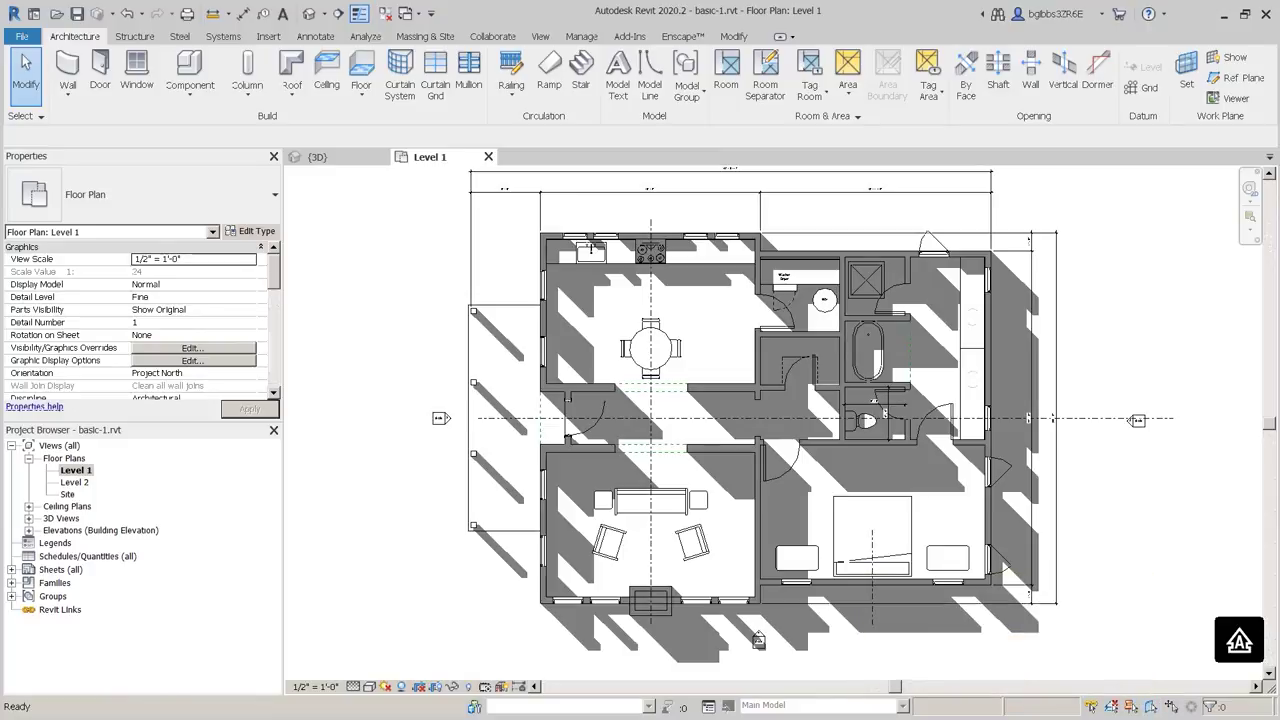
Select the right-hand exterior wall and the overall vertical dimension in turn, clearing each selection.
{"action": "left_click", "coordinate": [980, 540]}
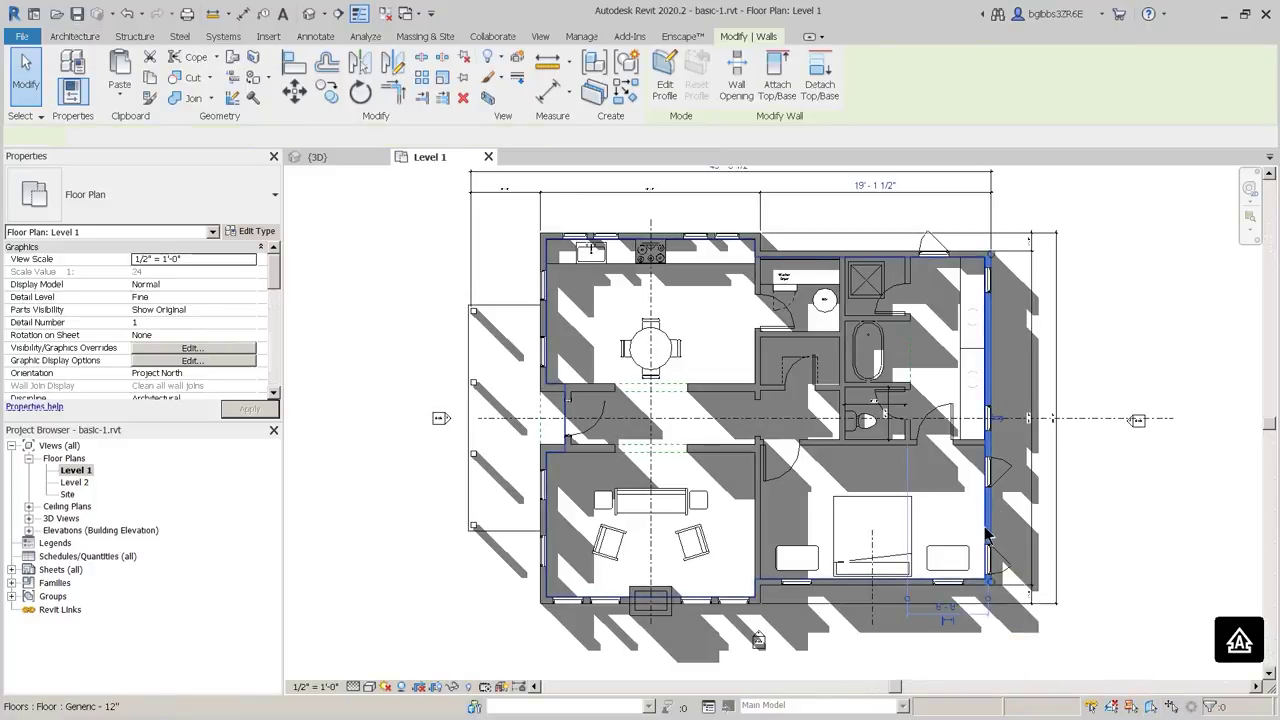
{"action": "key", "text": "Escape"}
{"action": "left_click", "coordinate": [1080, 622]}
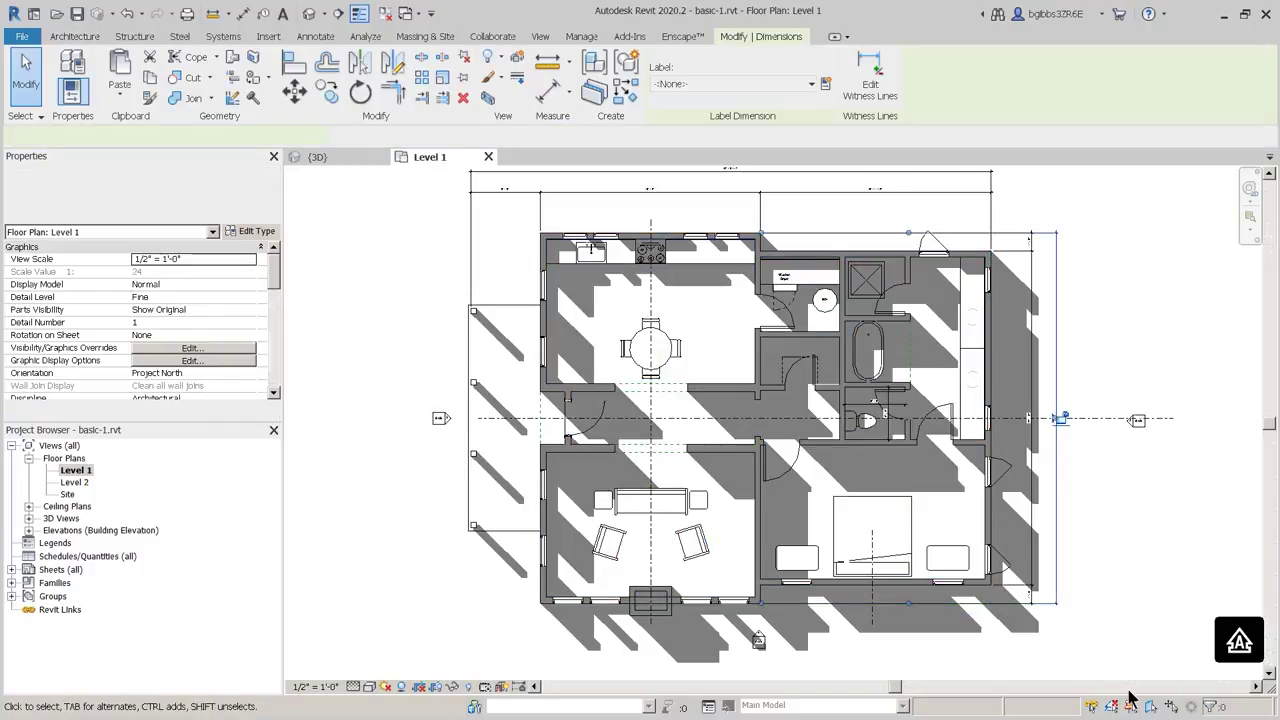
{"action": "key", "text": "Escape"}
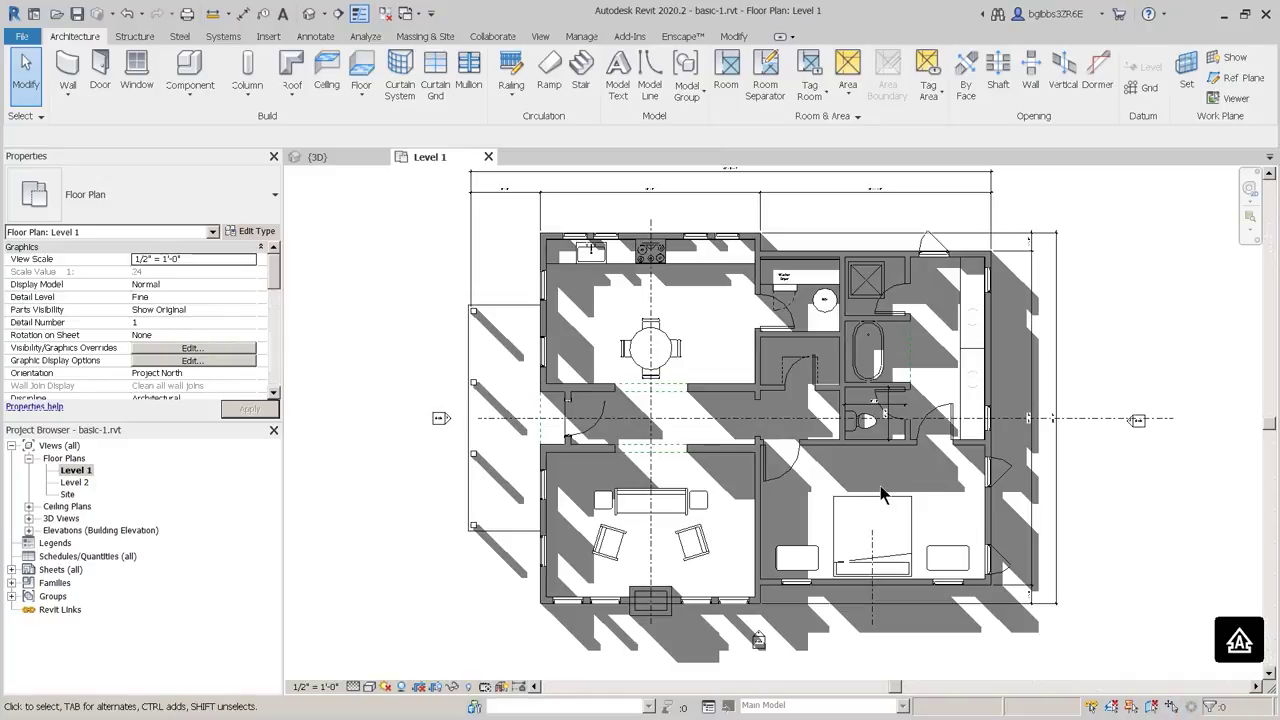
Select the elements around the bedroom's lower-right corner, filter the selection to Floors only, and clear it.
{"action": "left_click", "coordinate": [1050, 555]}
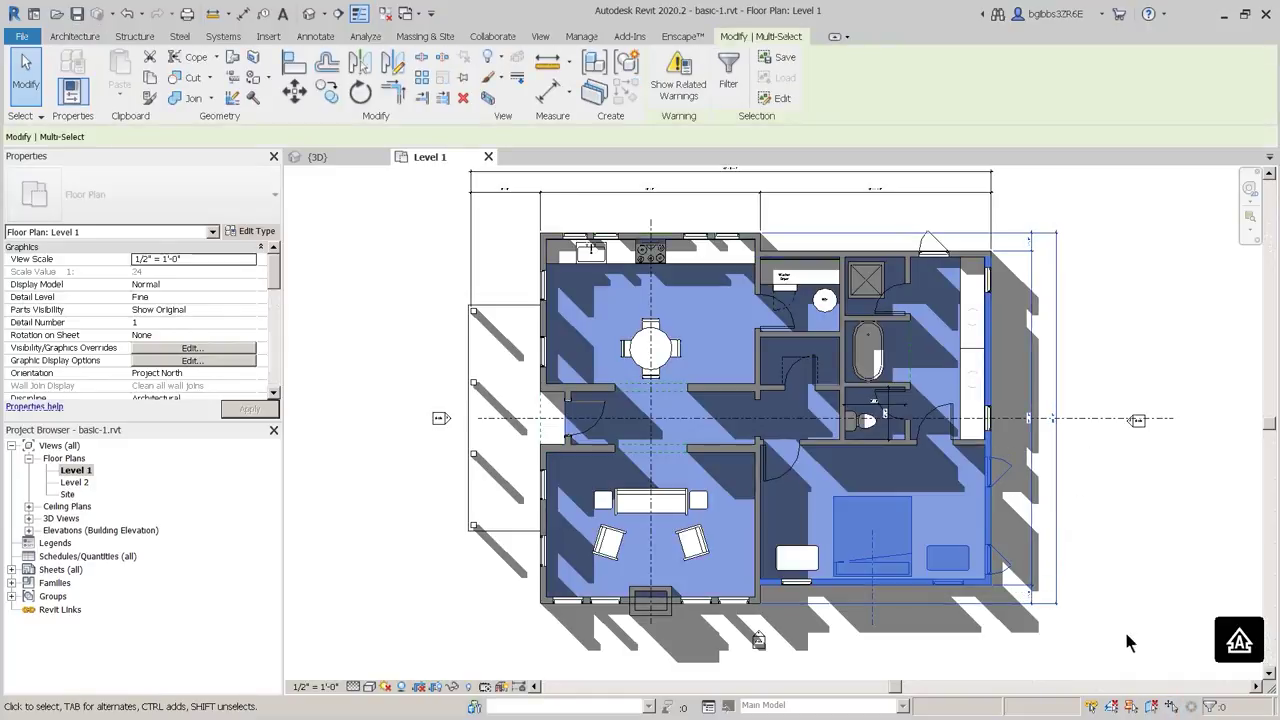
{"action": "left_click", "coordinate": [1210, 707]}
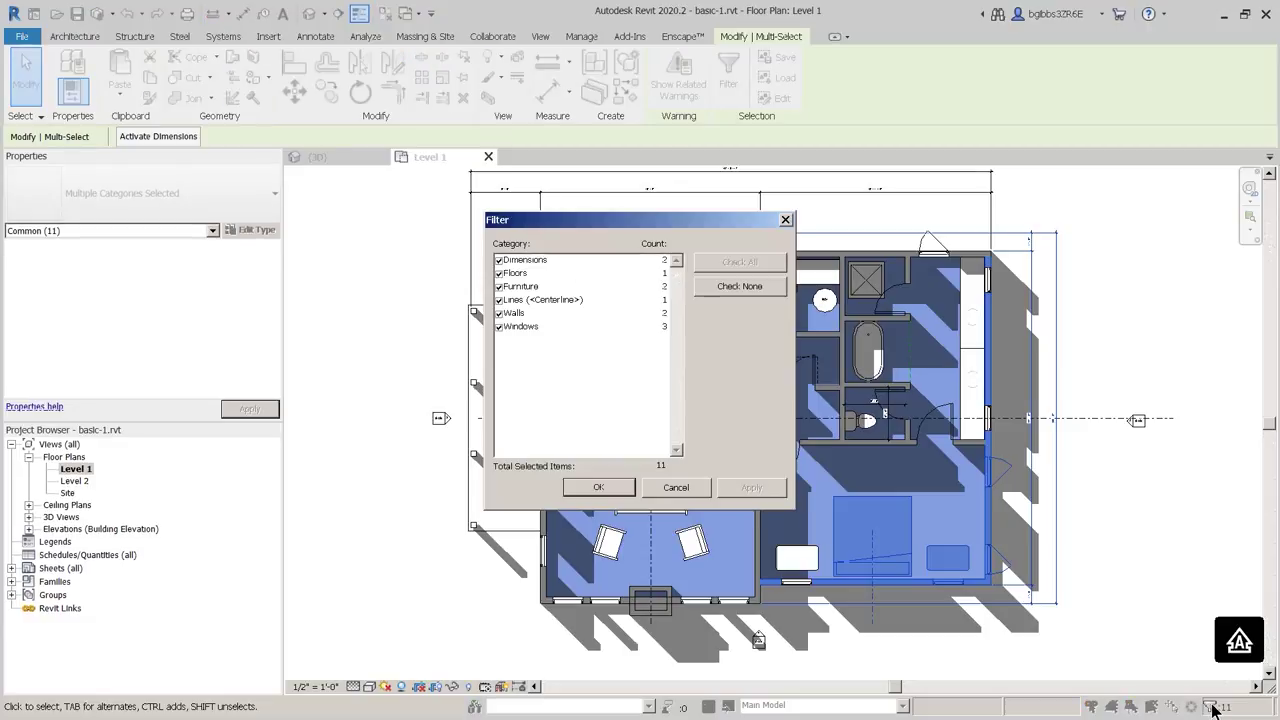
{"action": "left_click", "coordinate": [506, 263]}
{"action": "left_click", "coordinate": [499, 287]}
{"action": "left_click", "coordinate": [499, 300]}
{"action": "left_click", "coordinate": [499, 313]}
{"action": "left_click", "coordinate": [499, 327]}
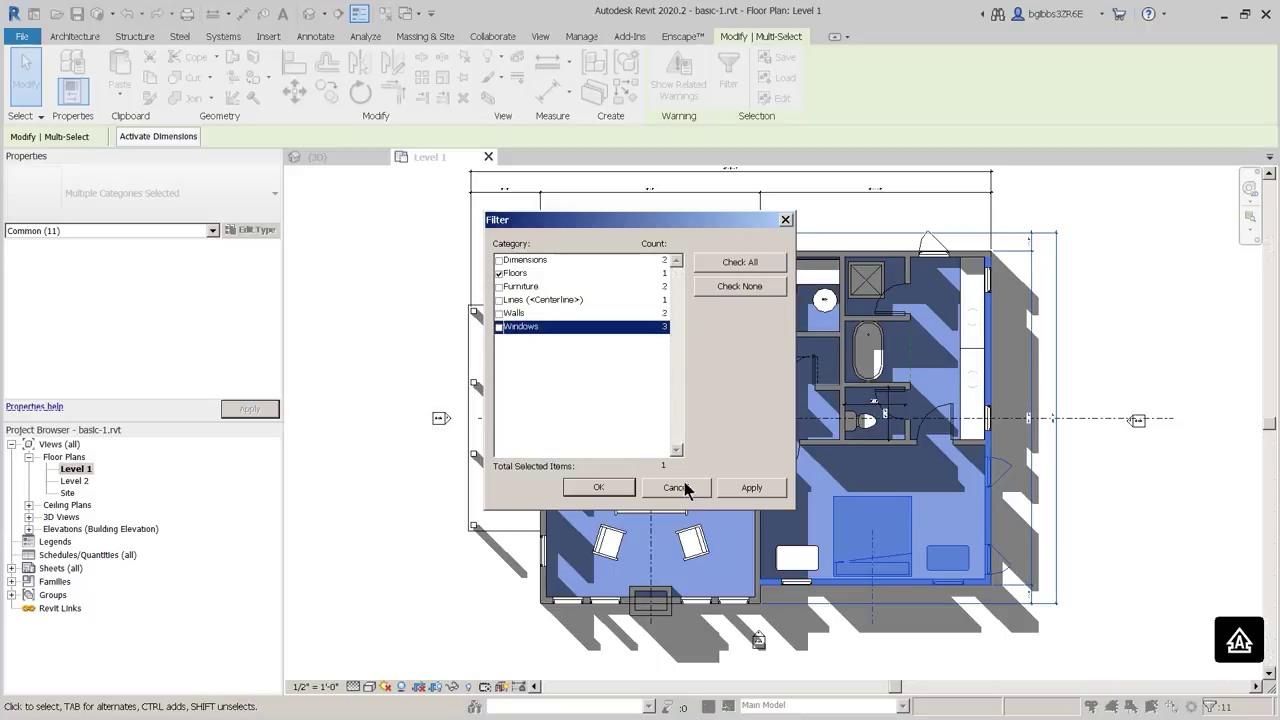
{"action": "left_click", "coordinate": [599, 487]}
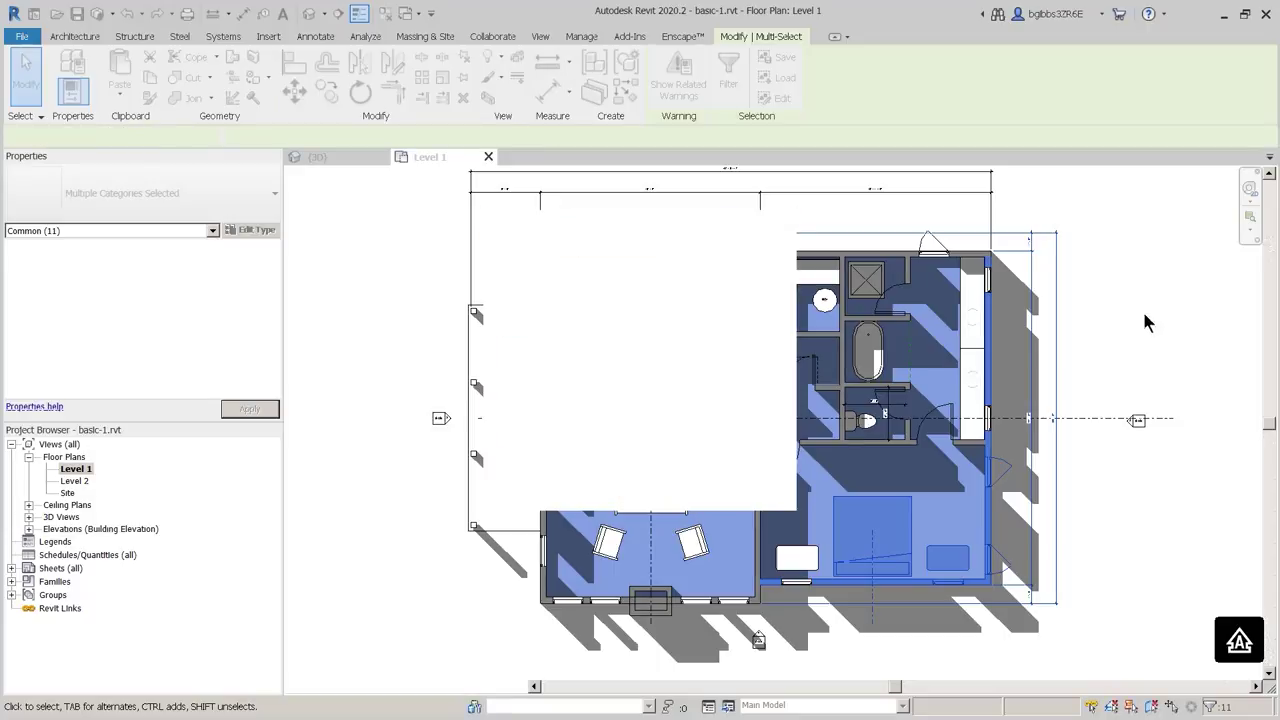
{"action": "left_click", "coordinate": [1157, 645]}
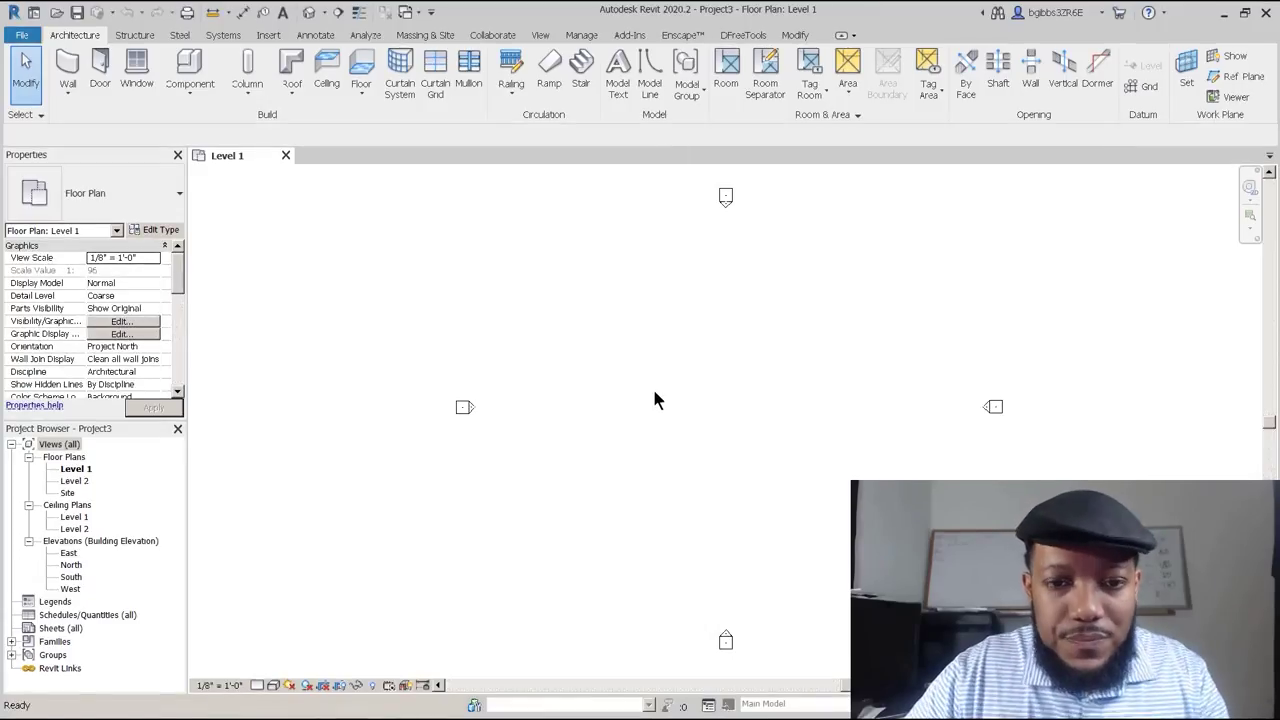
{"action": "middle_click_drag", "start_coordinate": [743, 337], "coordinate": [668, 361]}
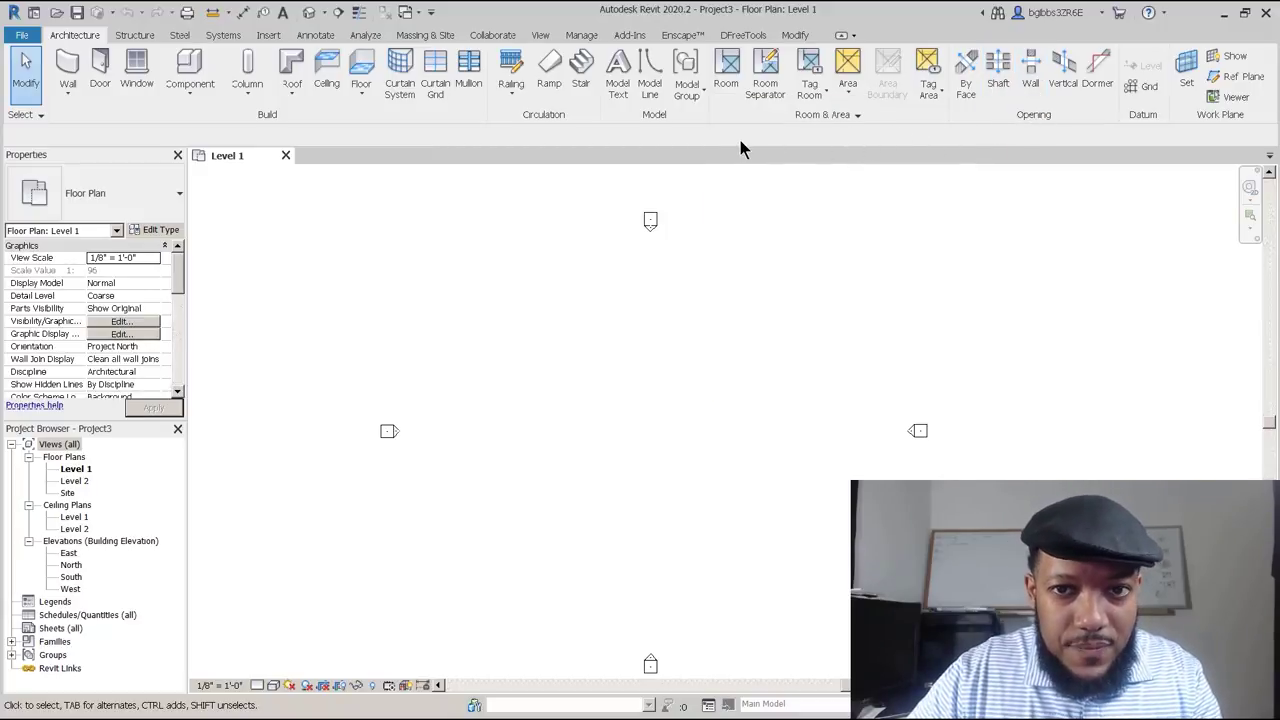
{"action": "left_click", "coordinate": [792, 37]}
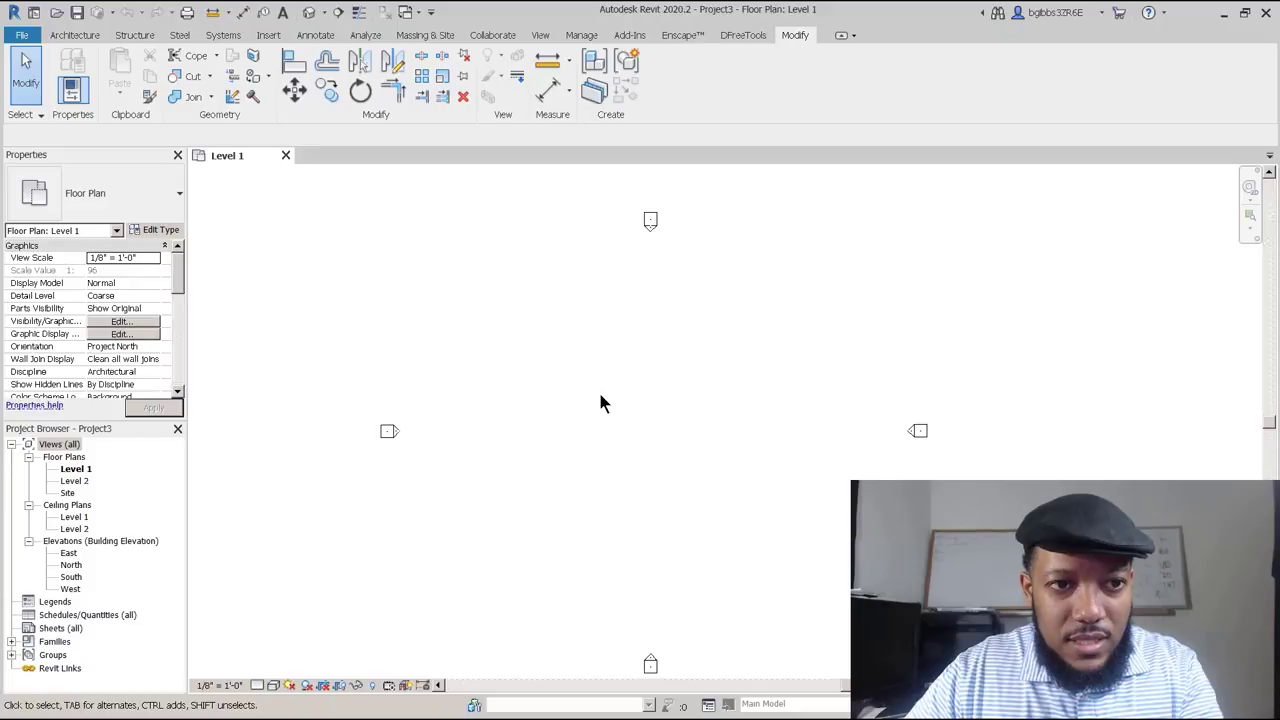
Draw one steep slanted Generic - 8" wall in the left half of the empty Level 1 plan, between the elevation markers.
{"action": "key", "text": "w"}
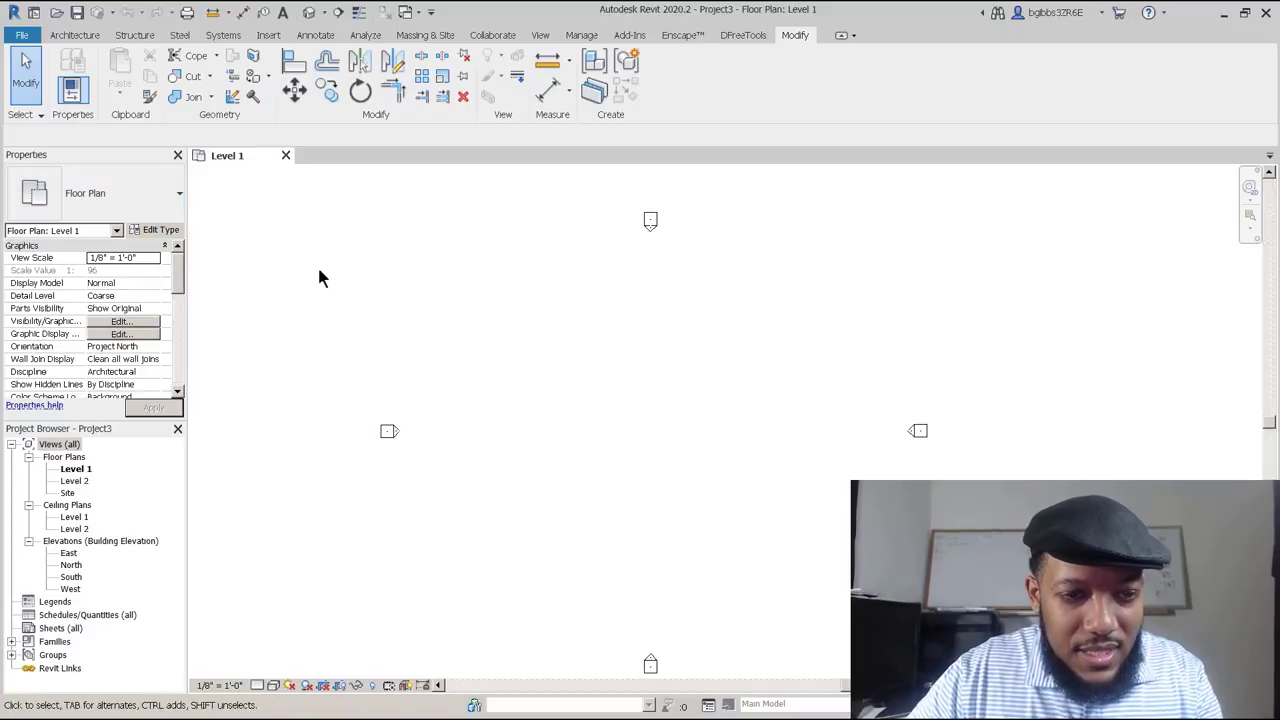
{"action": "middle_click_drag", "start_coordinate": [398, 323], "coordinate": [417, 317]}
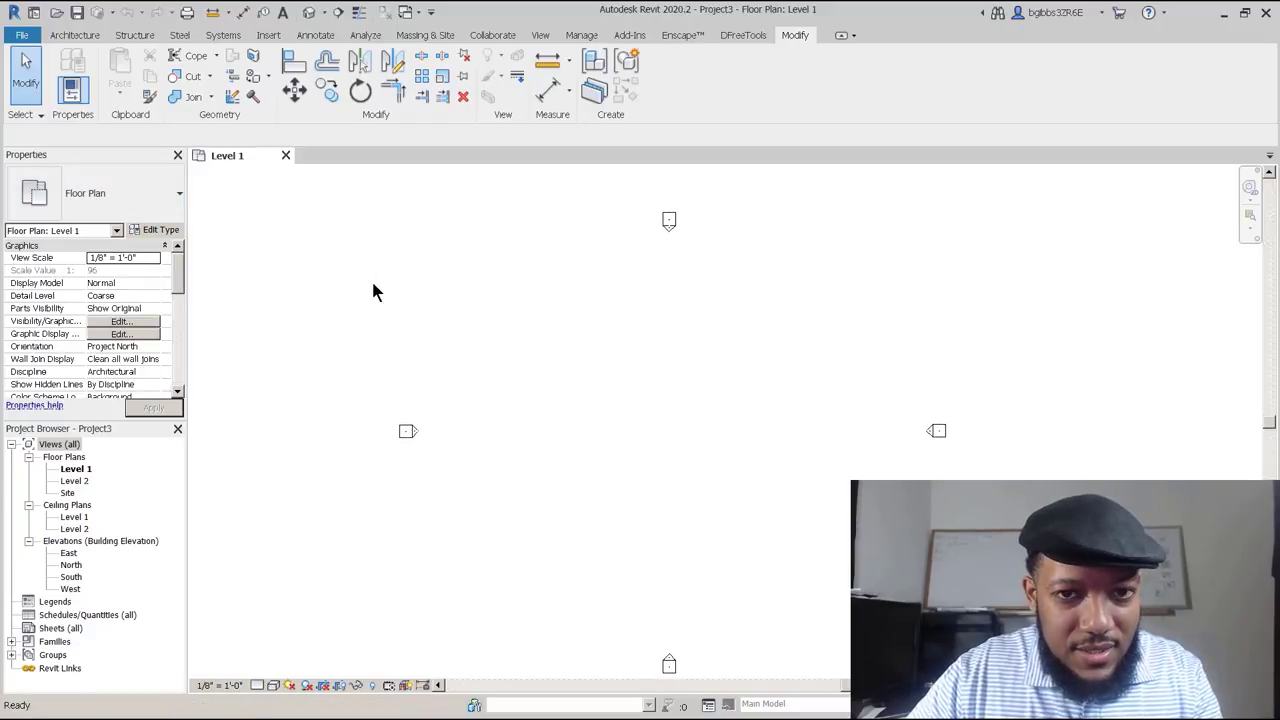
{"action": "key", "text": "w"}
{"action": "key", "text": "a"}
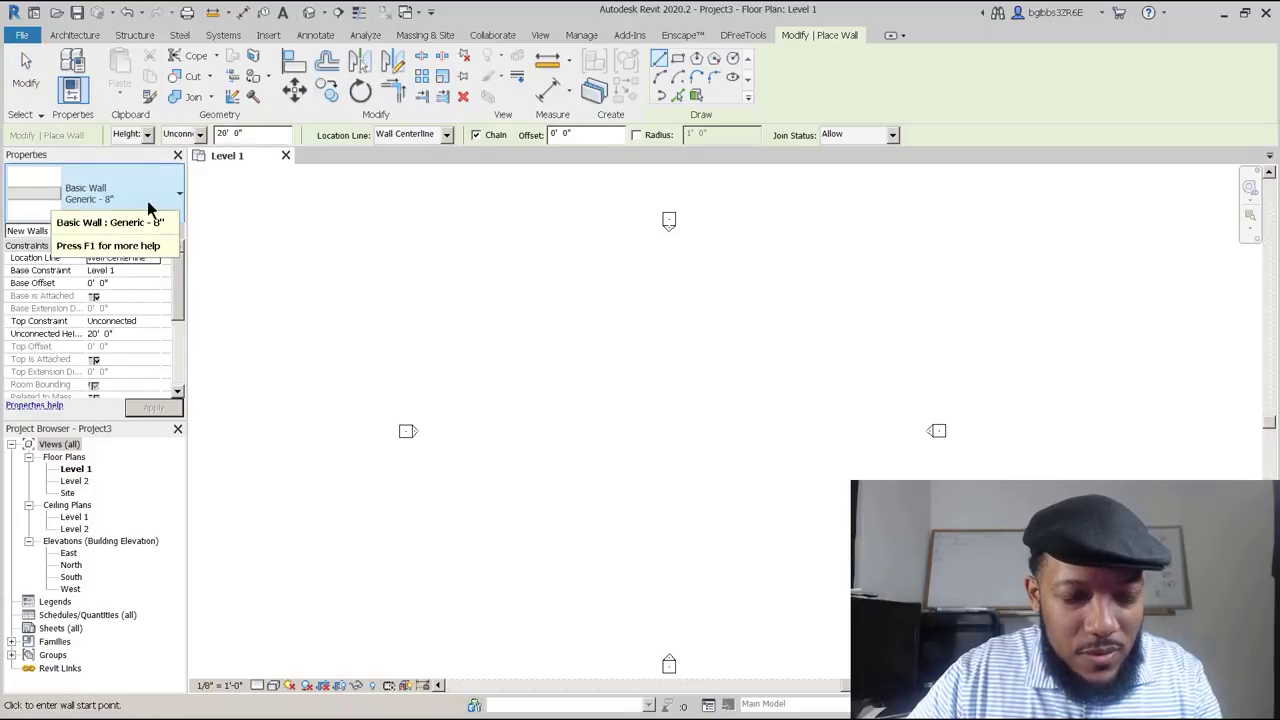
{"action": "left_click", "coordinate": [517, 349]}
{"action": "left_click", "coordinate": [558, 543]}
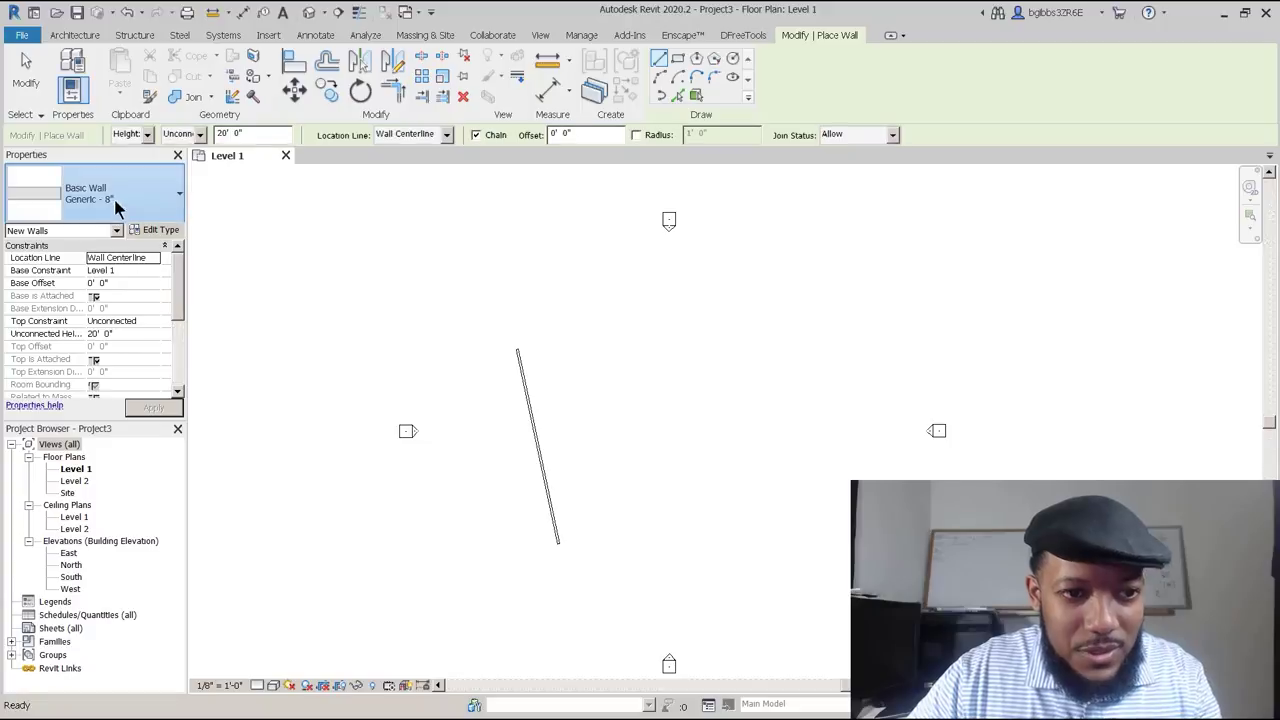
Draw two chained Exterior - Brick on CMU walls beside the slanted wall, sloping down to a corner and turning back inward.
{"action": "left_click", "coordinate": [120, 195]}
{"action": "left_click", "coordinate": [114, 308]}
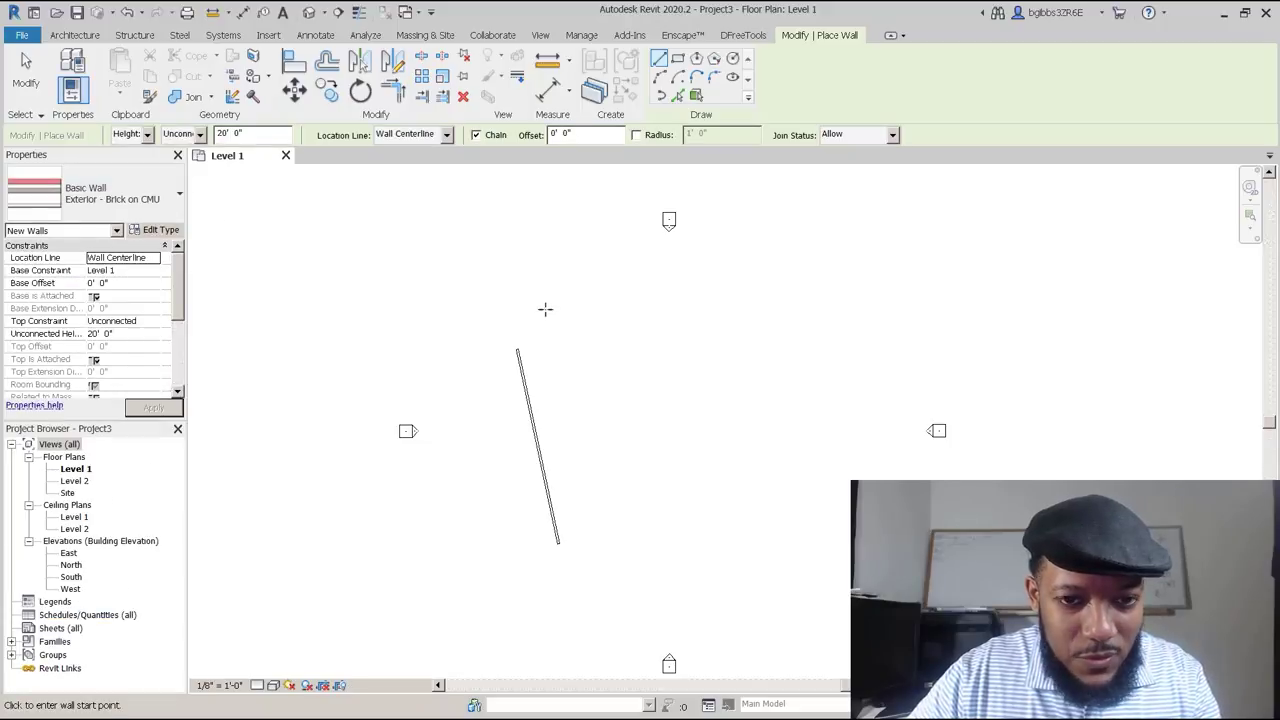
{"action": "left_click", "coordinate": [540, 310]}
{"action": "left_click", "coordinate": [673, 398]}
{"action": "left_click", "coordinate": [635, 473]}
{"action": "key", "text": "Escape"}
{"action": "key", "text": "Escape"}
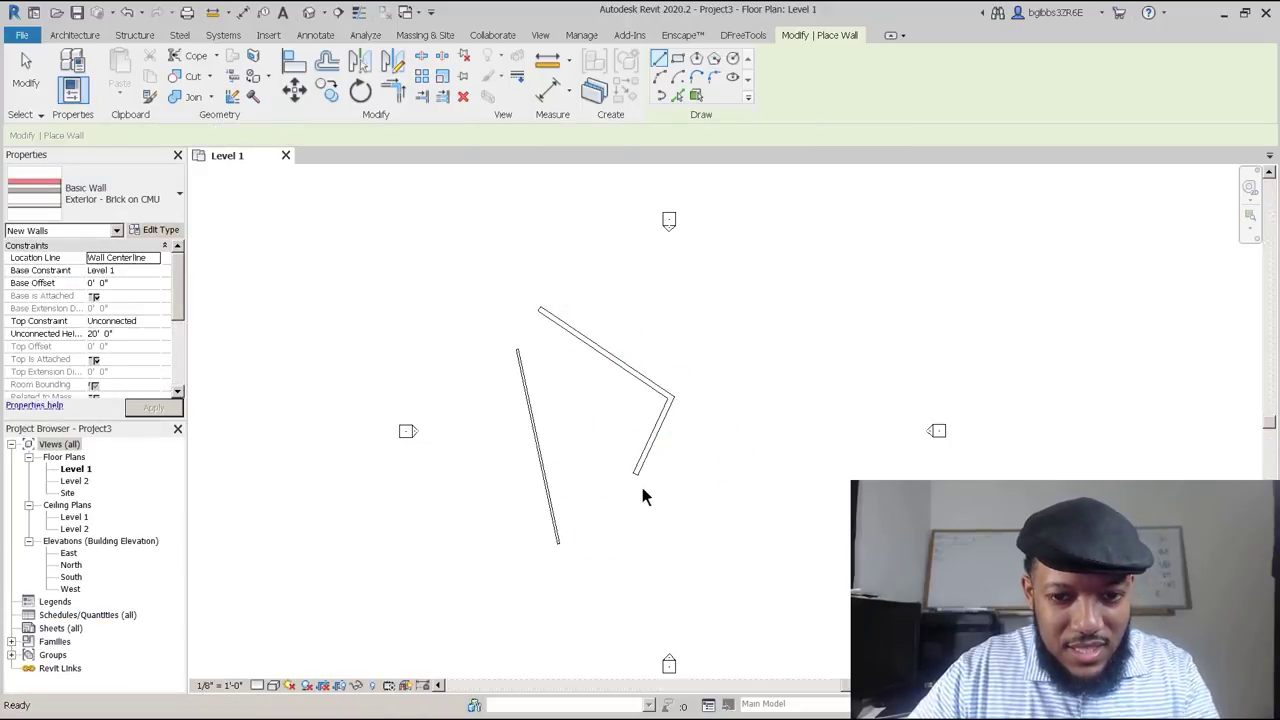
Match the single slanted wall's type to the short Exterior - Brick on CMU wall using Match Type.
{"action": "key", "text": "m"}
{"action": "key", "text": "a"}
{"action": "left_click", "coordinate": [664, 424]}
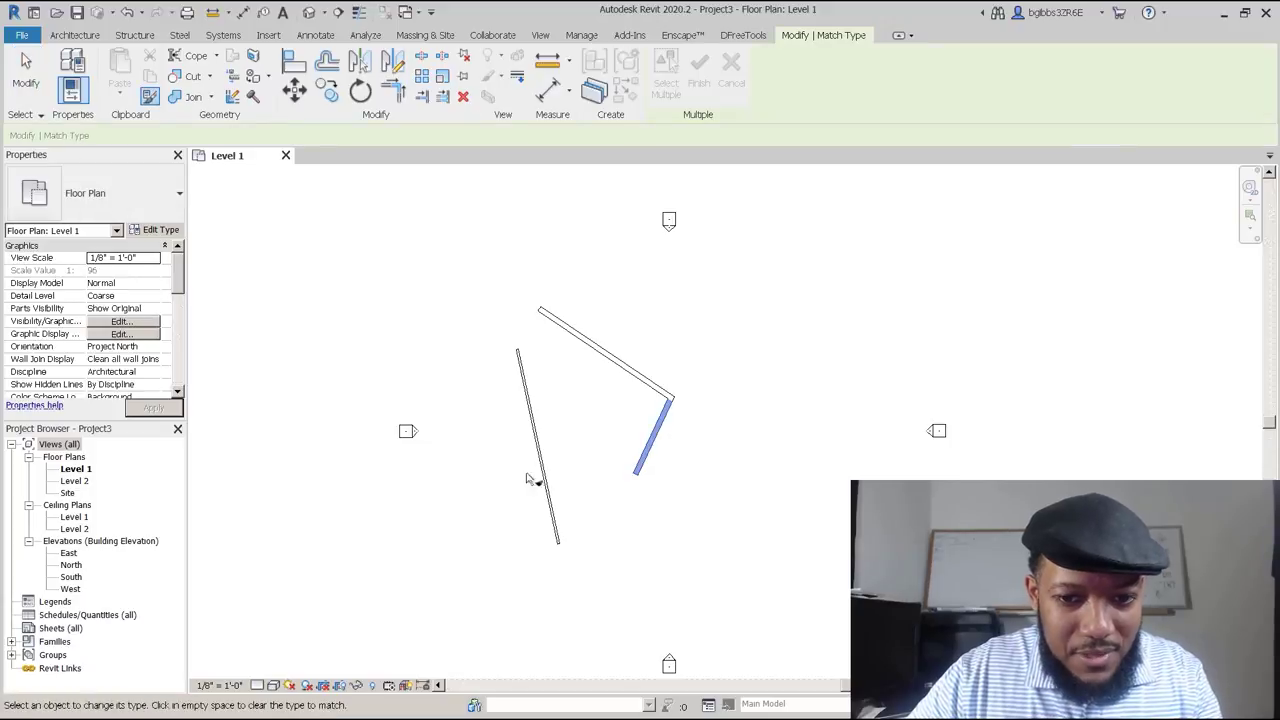
{"action": "left_click", "coordinate": [546, 478]}
{"action": "left_click", "coordinate": [777, 383]}
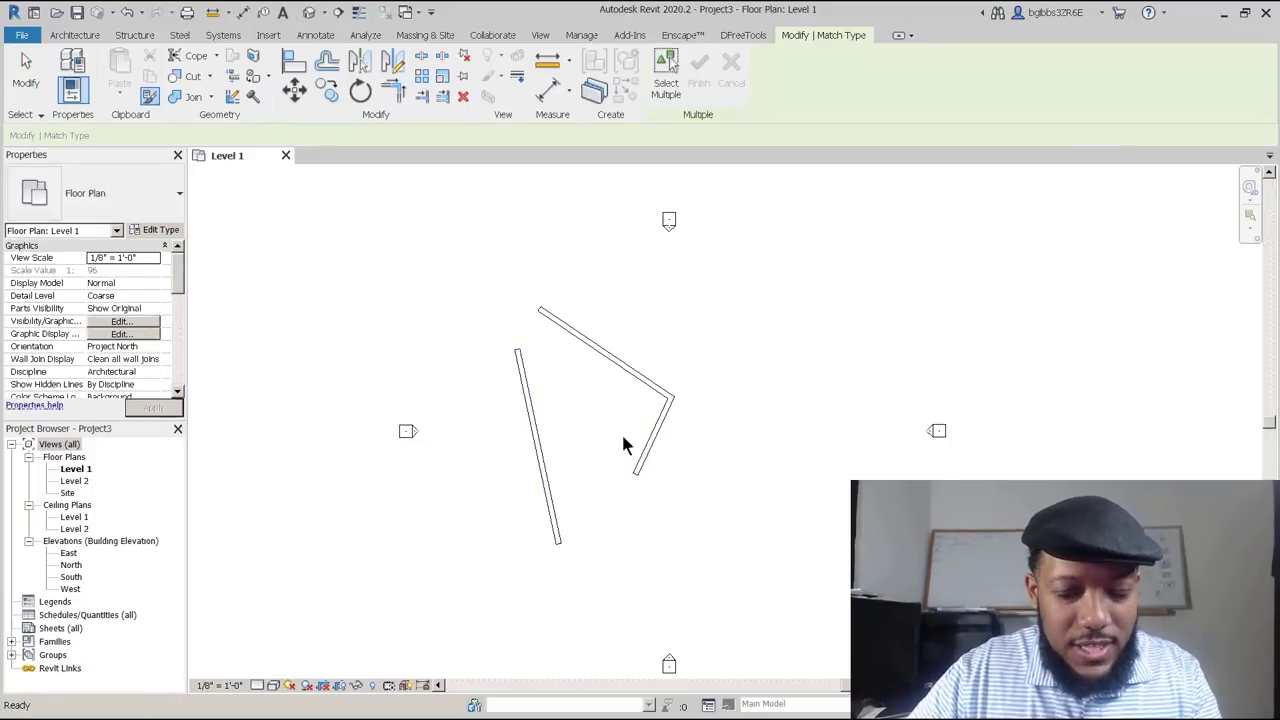
{"action": "key", "text": "Escape"}
{"action": "middle_click_drag", "start_coordinate": [631, 447], "coordinate": [651, 443]}
{"action": "middle_click_drag", "start_coordinate": [711, 478], "coordinate": [671, 488]}
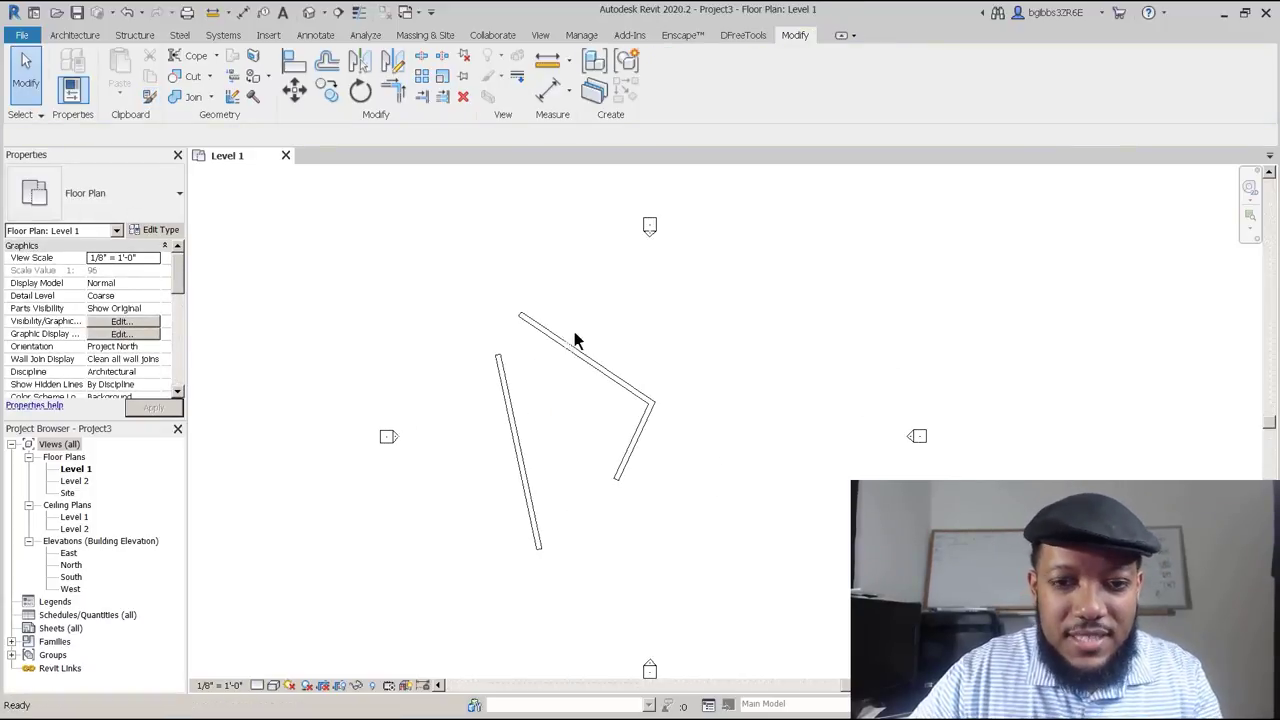
{"action": "middle_click_drag", "start_coordinate": [558, 369], "coordinate": [562, 358]}
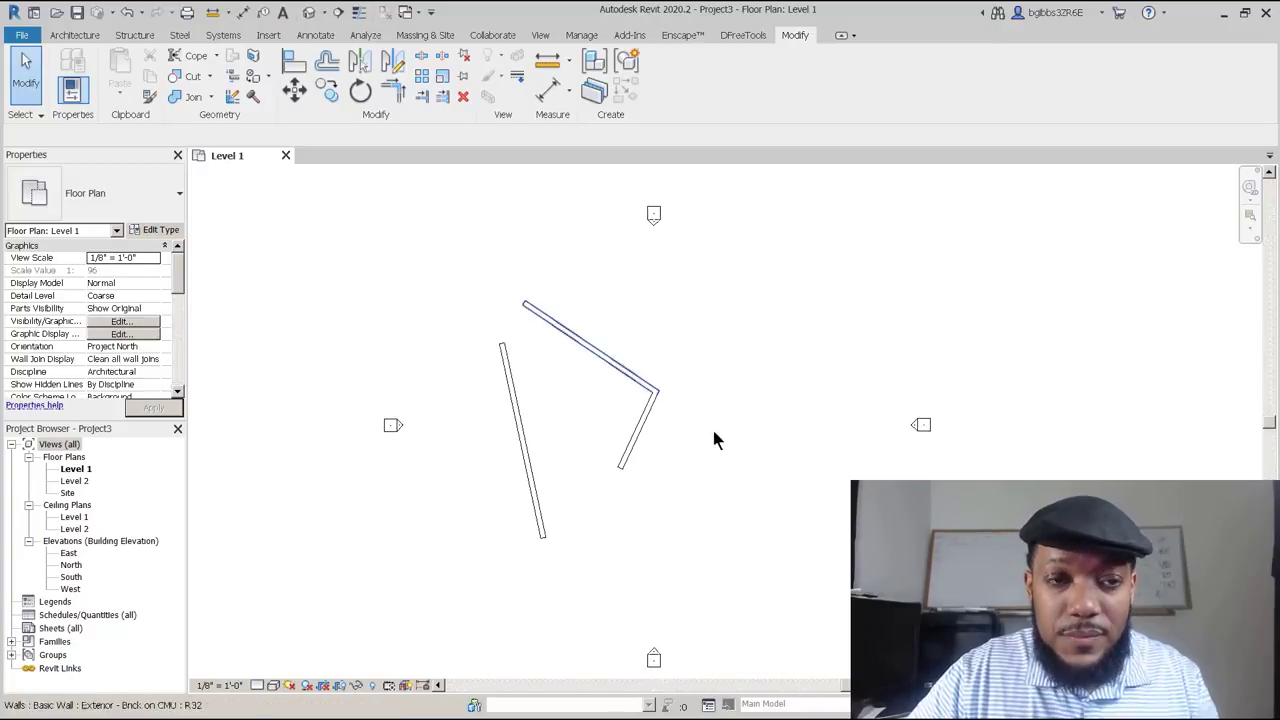
Undo the last Match Type change on the single slanted wall.
{"action": "scroll", "coordinate": [677, 443], "scroll_direction": "down", "scroll_amount": 1}
{"action": "scroll", "coordinate": [558, 478], "scroll_direction": "up", "scroll_amount": 1}
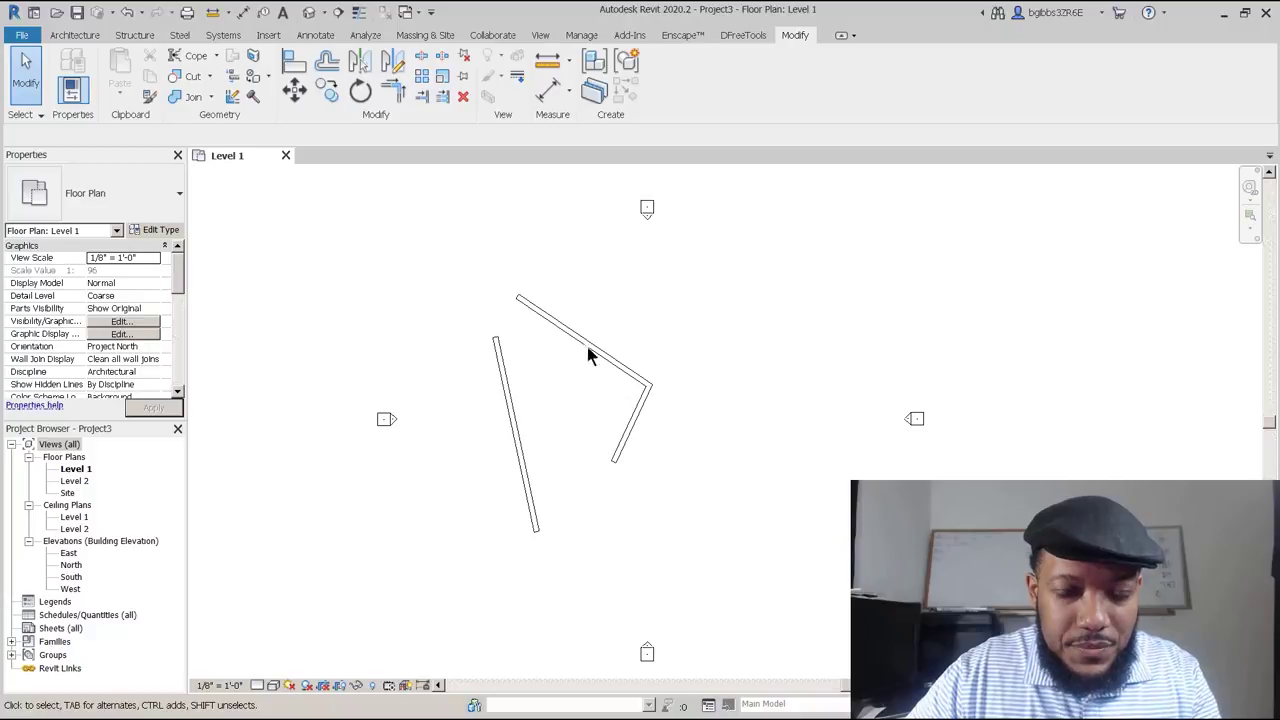
{"action": "middle_click_drag", "start_coordinate": [506, 355], "coordinate": [521, 386]}
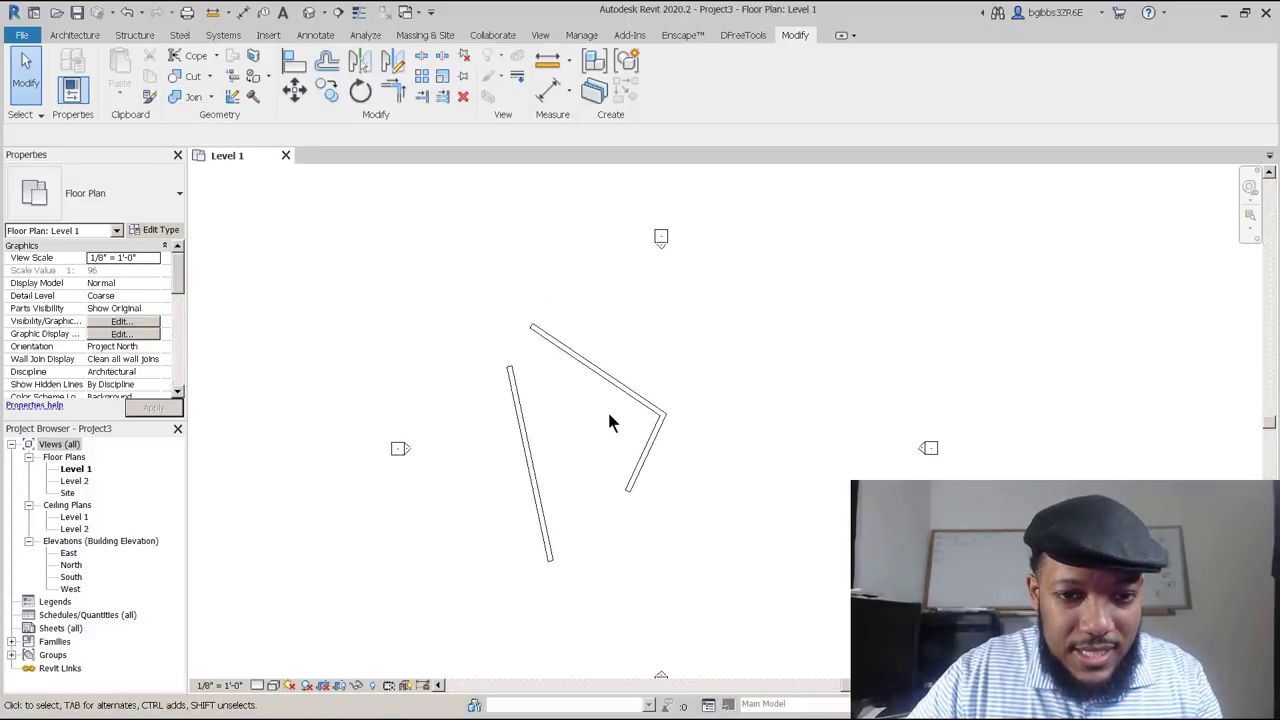
{"action": "key", "text": "ctrl+z"}
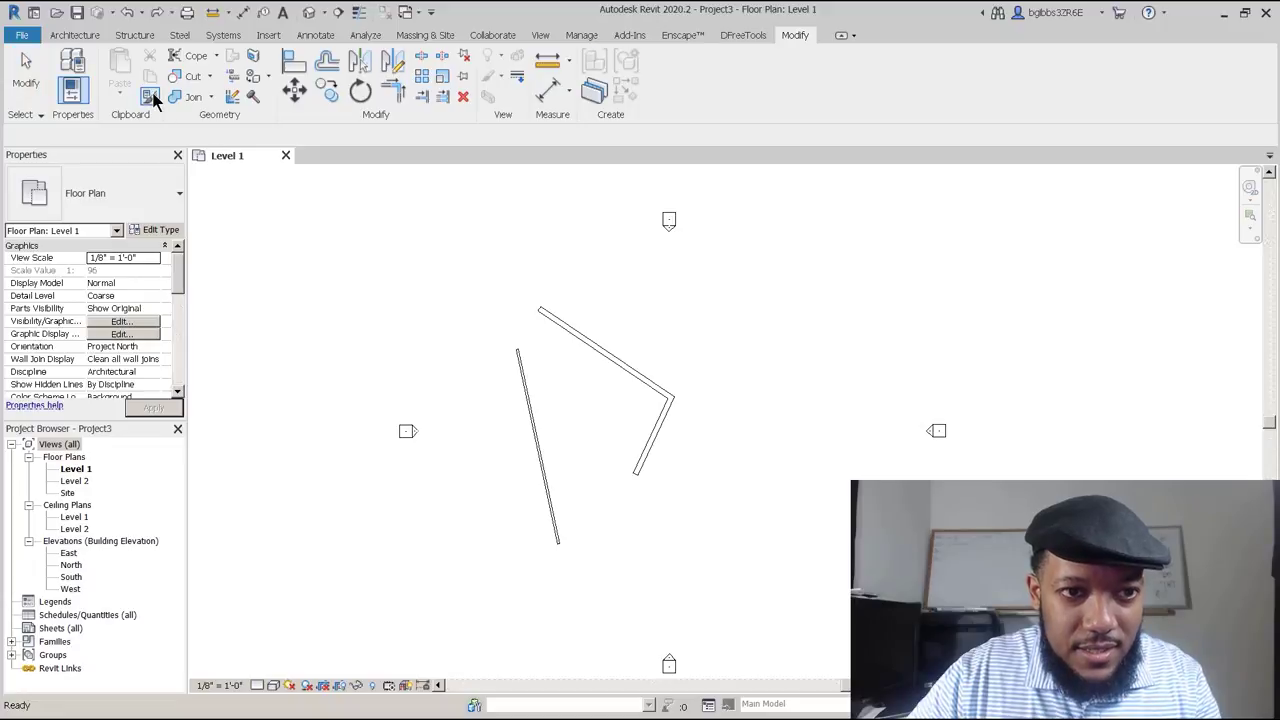
Use Match Type to apply the long sloping Exterior - Brick on CMU wall's type to the single slanted wall.
{"action": "left_click", "coordinate": [150, 96]}
{"action": "left_click", "coordinate": [652, 386]}
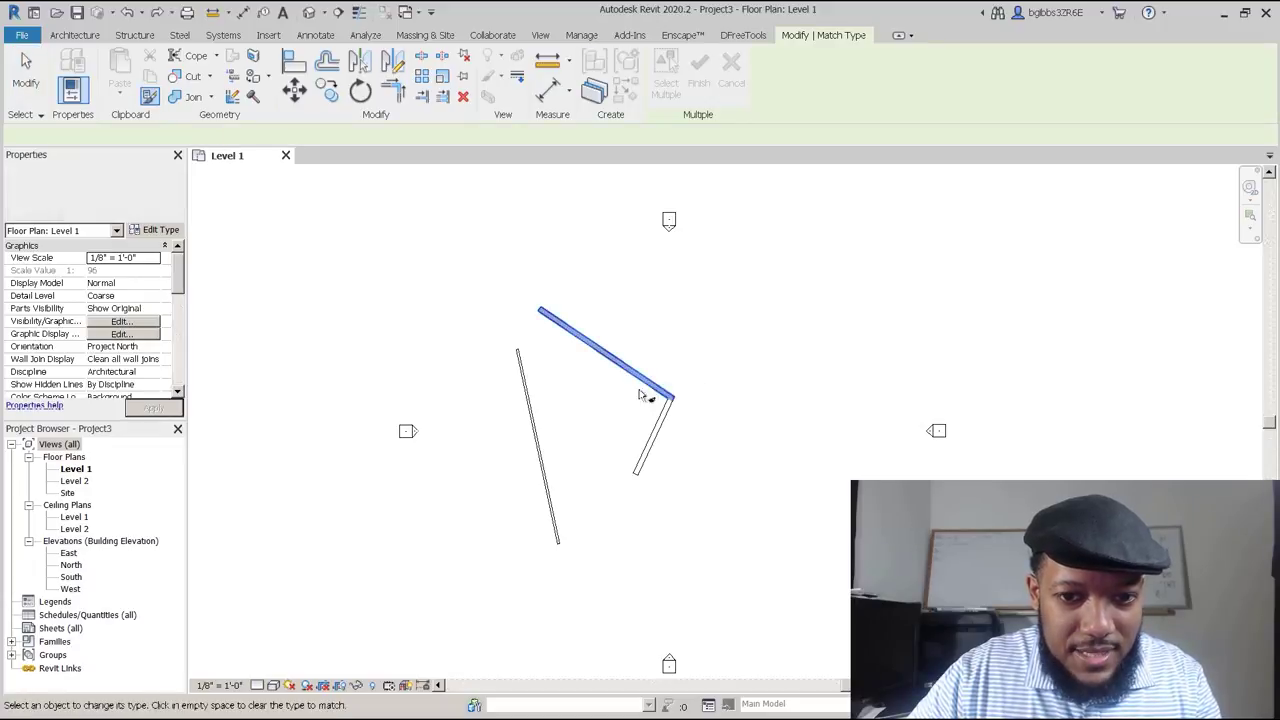
{"action": "left_click", "coordinate": [533, 418]}
{"action": "scroll", "coordinate": [680, 470], "scroll_direction": "up", "scroll_amount": 1}
{"action": "key", "text": "Escape"}
{"action": "key", "text": "Escape"}
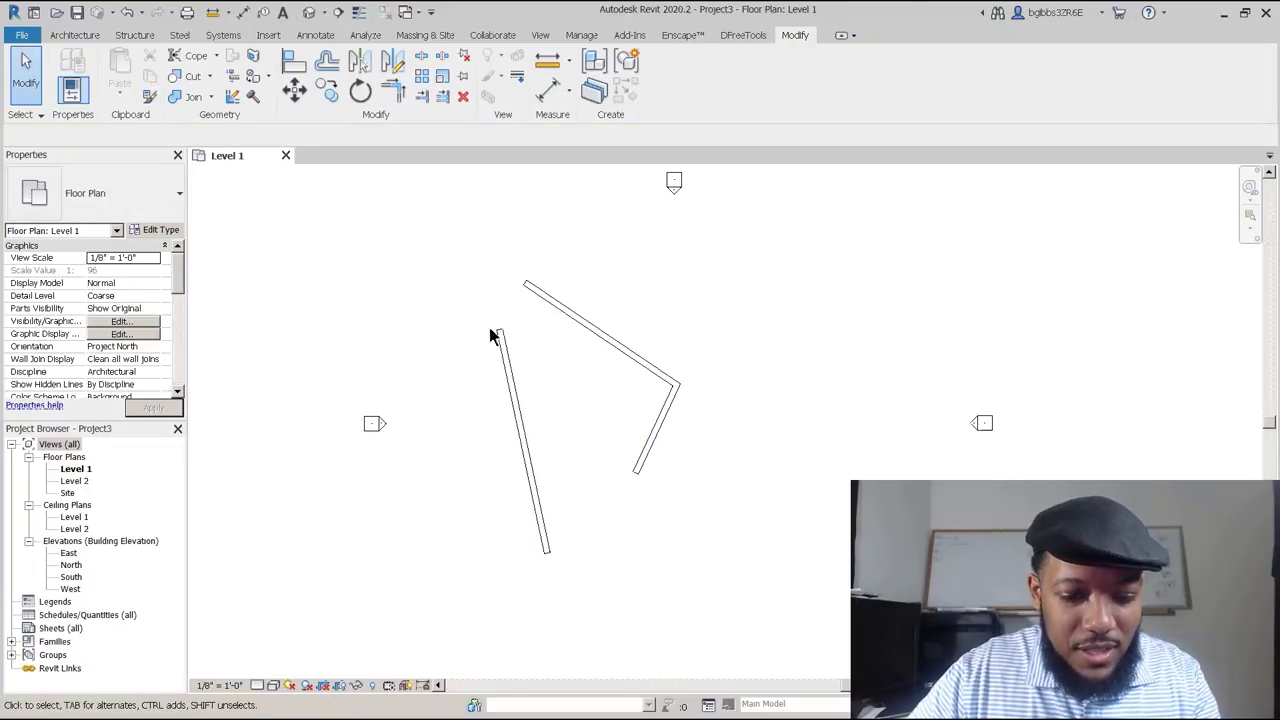
Try Trim/Extend to Corner on the long sloping wall and the single slanted wall, and undo the joined corner.
{"action": "key", "text": "t"}
{"action": "key", "text": "r"}
{"action": "left_click", "coordinate": [558, 308]}
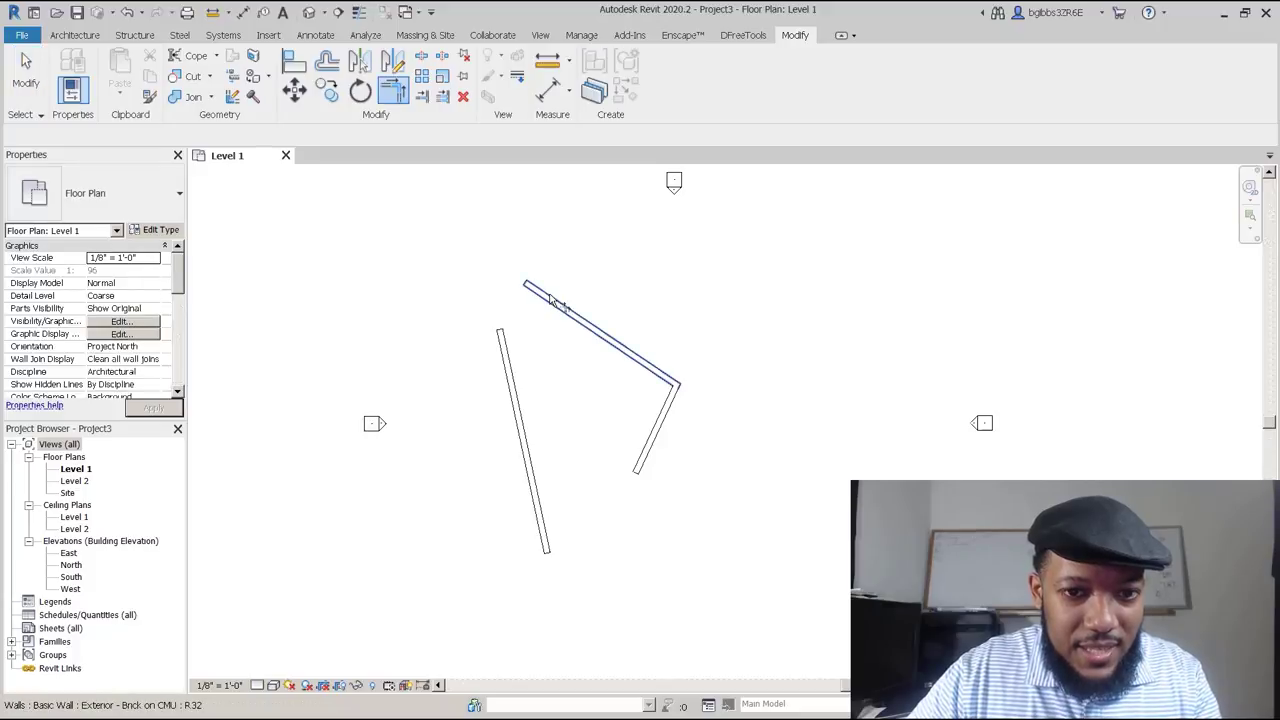
{"action": "left_click", "coordinate": [506, 345]}
{"action": "key", "text": "Escape"}
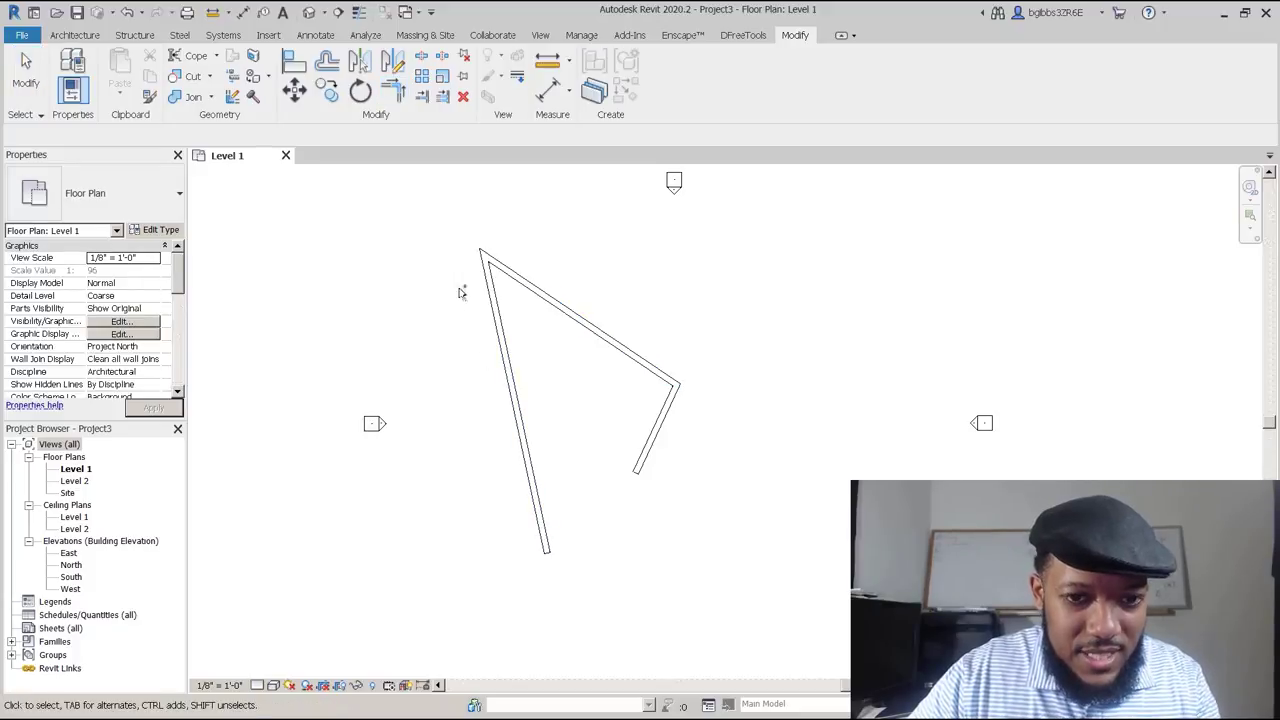
{"action": "key", "text": "ctrl+z"}
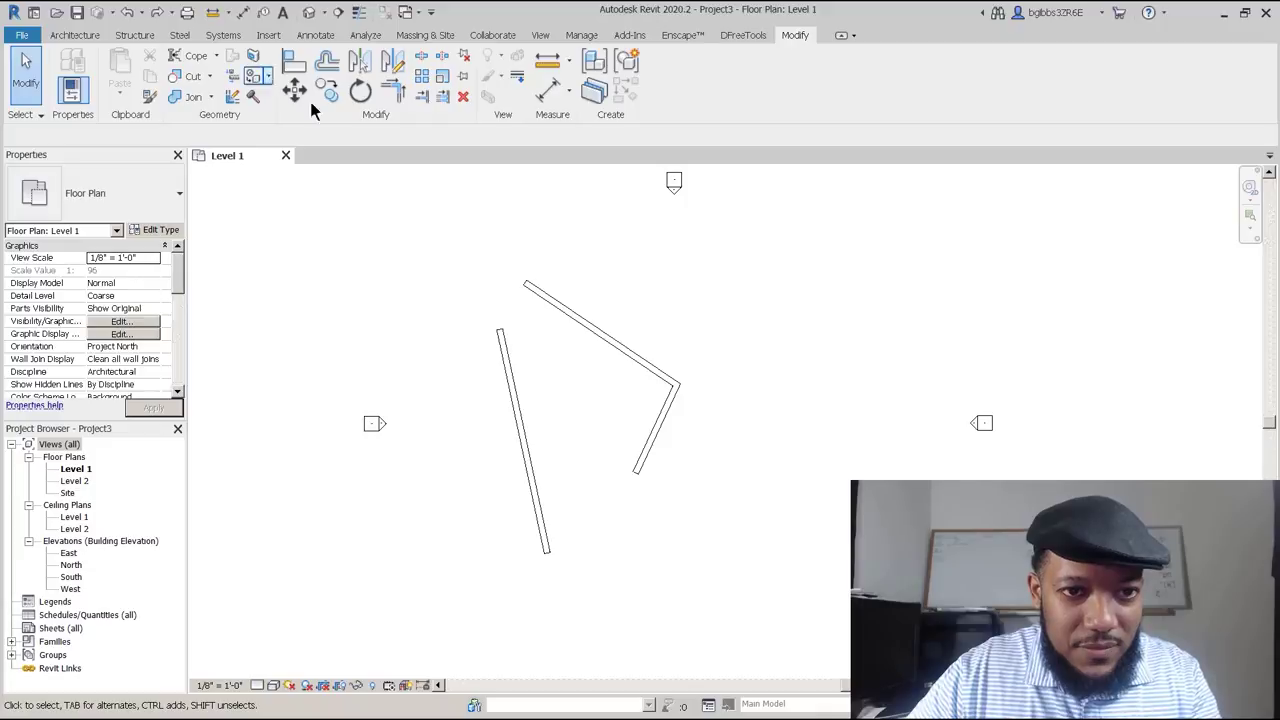
Repeat Trim/Extend to Corner at the upper ends of the same two walls and undo it again.
{"action": "left_click", "coordinate": [393, 91]}
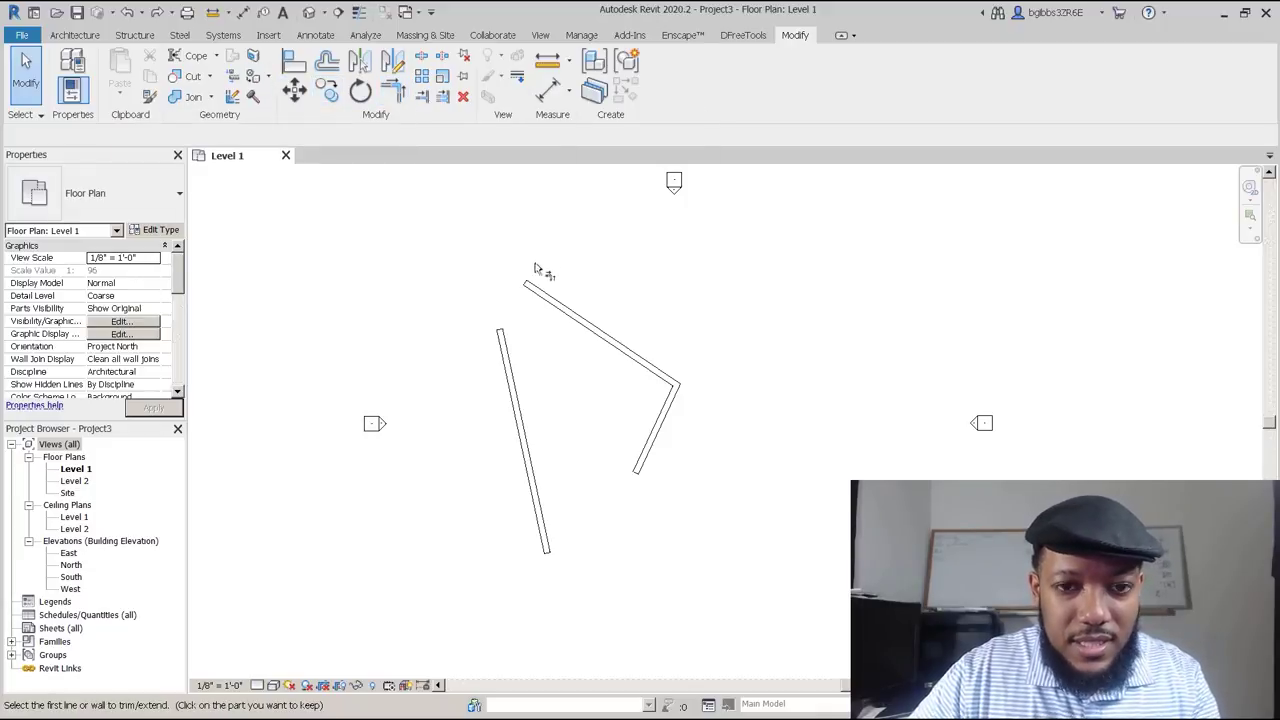
{"action": "left_click", "coordinate": [534, 298]}
{"action": "left_click", "coordinate": [510, 333]}
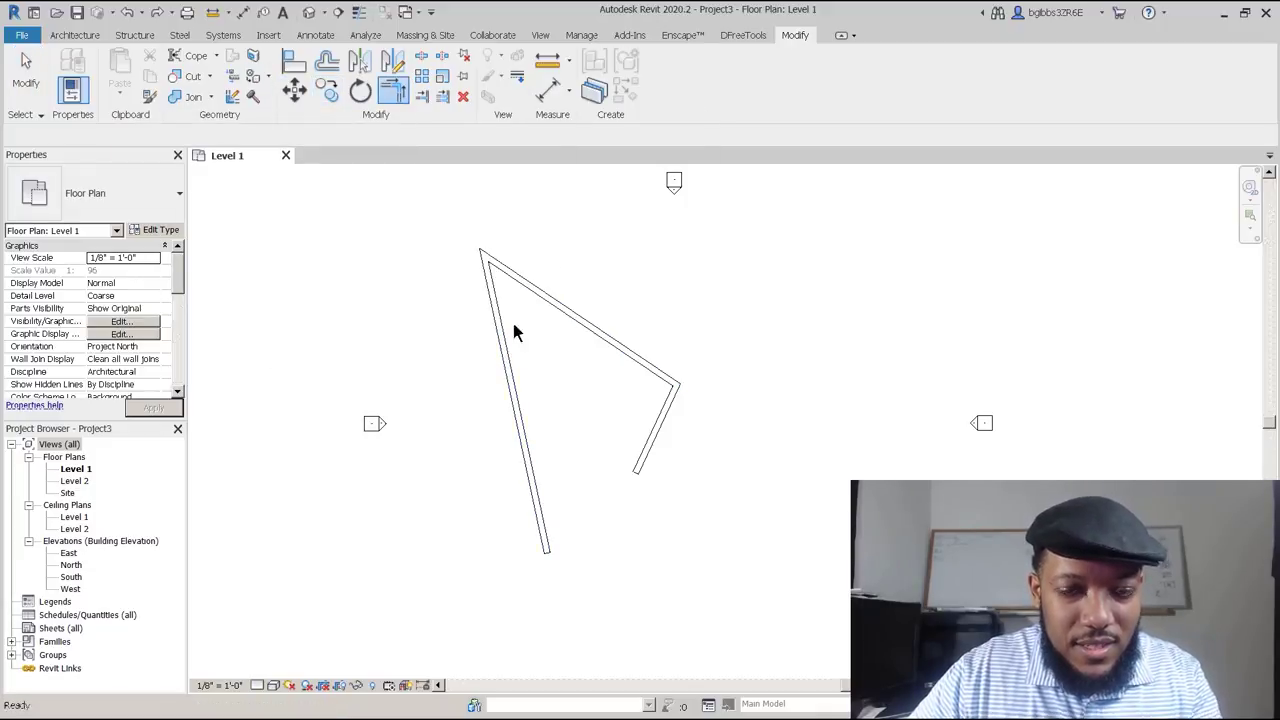
{"action": "key", "text": "Escape"}
{"action": "key", "text": "Escape"}
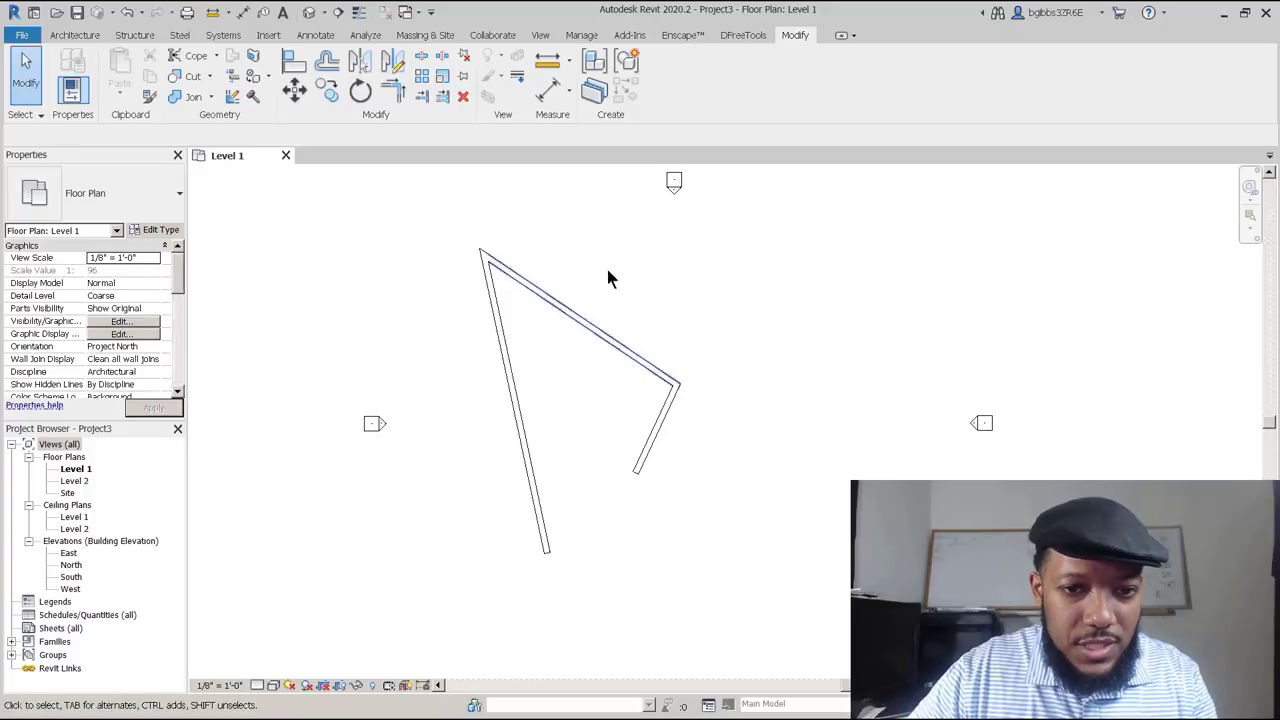
{"action": "key", "text": "ctrl+z"}
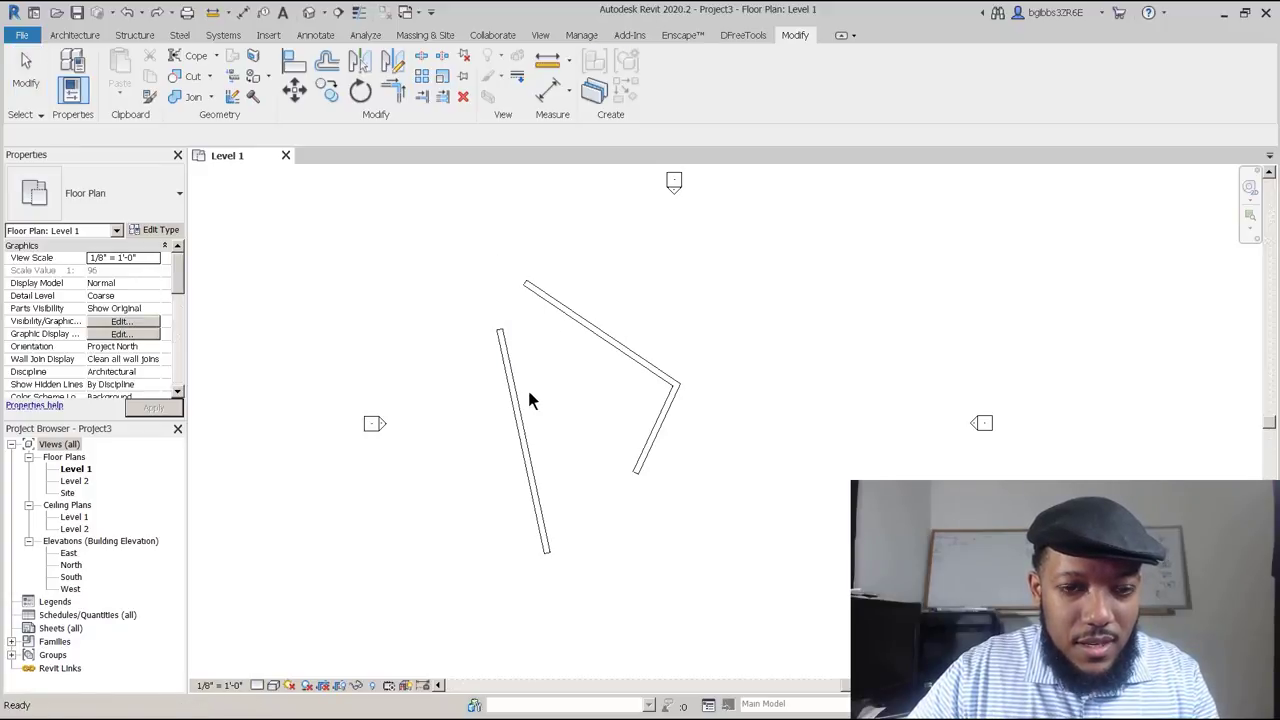
Start a Generic - 12" floor on Level 1 and sketch a small rectangular boundary above the long sloping wall.
{"action": "middle_click_drag", "start_coordinate": [543, 366], "coordinate": [523, 388]}
{"action": "scroll", "coordinate": [258, 392], "scroll_direction": "down", "scroll_amount": 1}
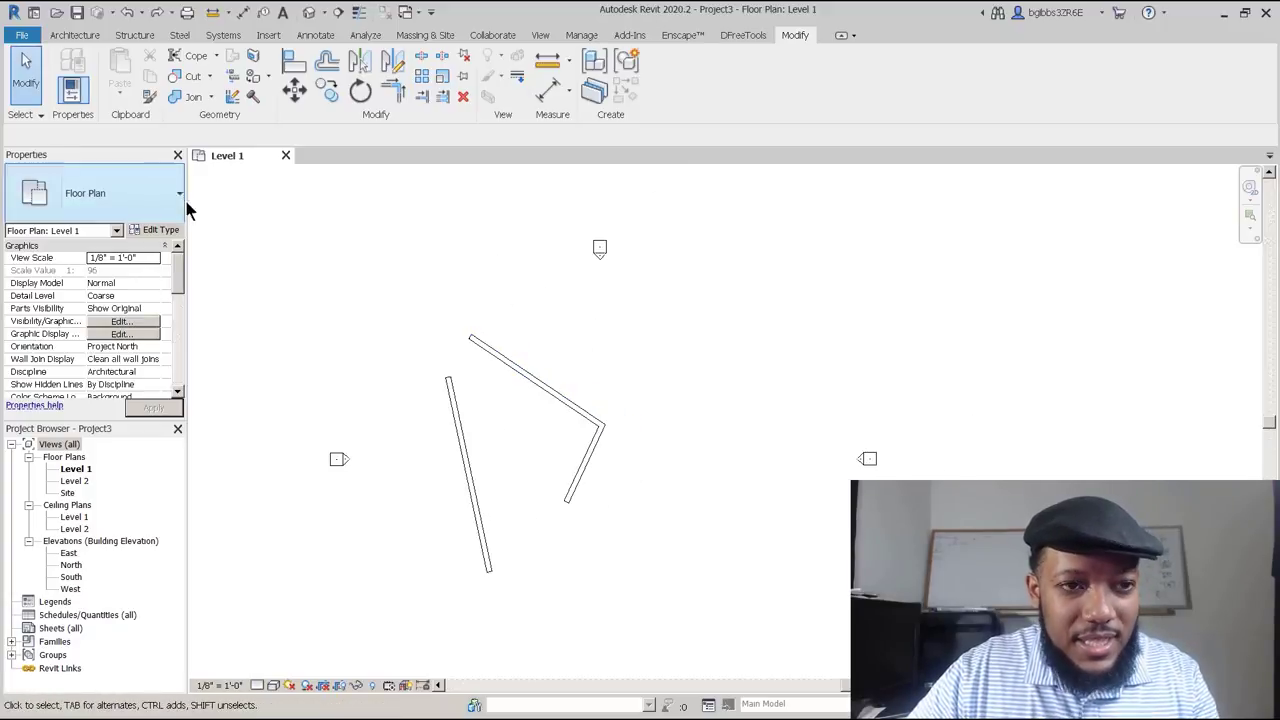
{"action": "left_click", "coordinate": [80, 35]}
{"action": "left_click", "coordinate": [362, 75]}
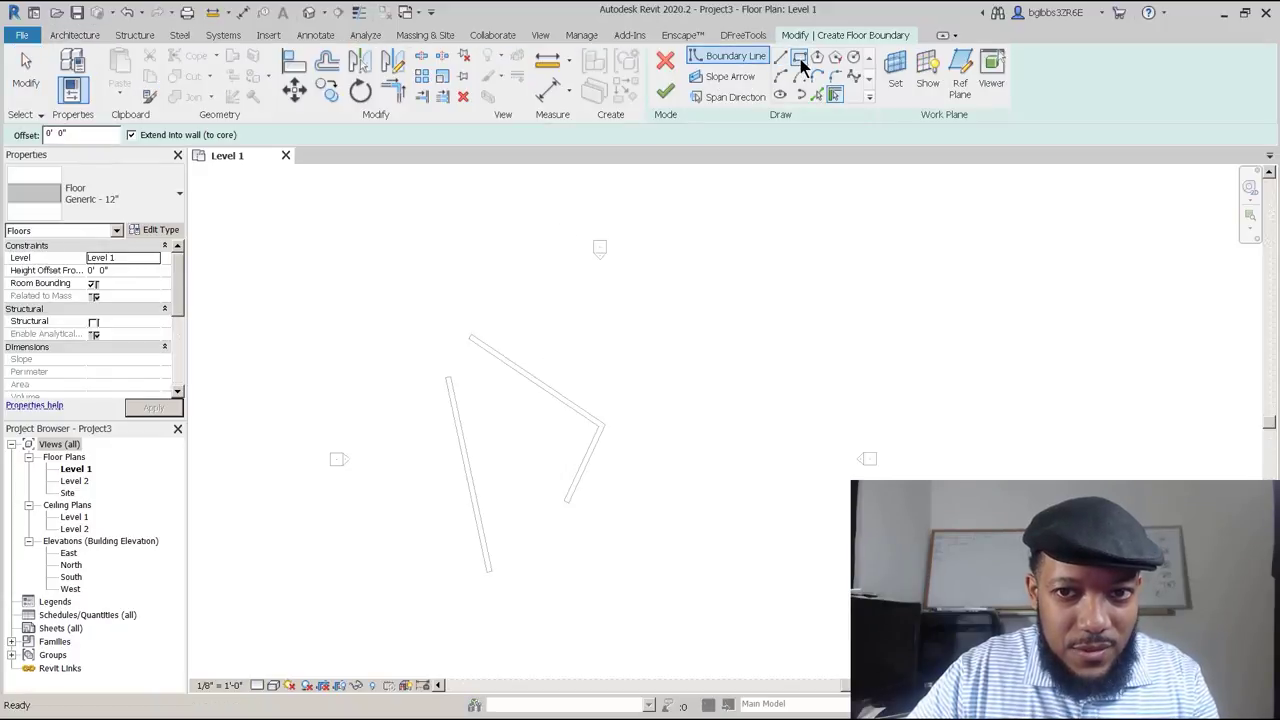
{"action": "left_click", "coordinate": [799, 57]}
{"action": "left_click", "coordinate": [532, 287]}
{"action": "left_click", "coordinate": [589, 370]}
{"action": "scroll", "coordinate": [563, 365], "scroll_direction": "up", "scroll_amount": 1}
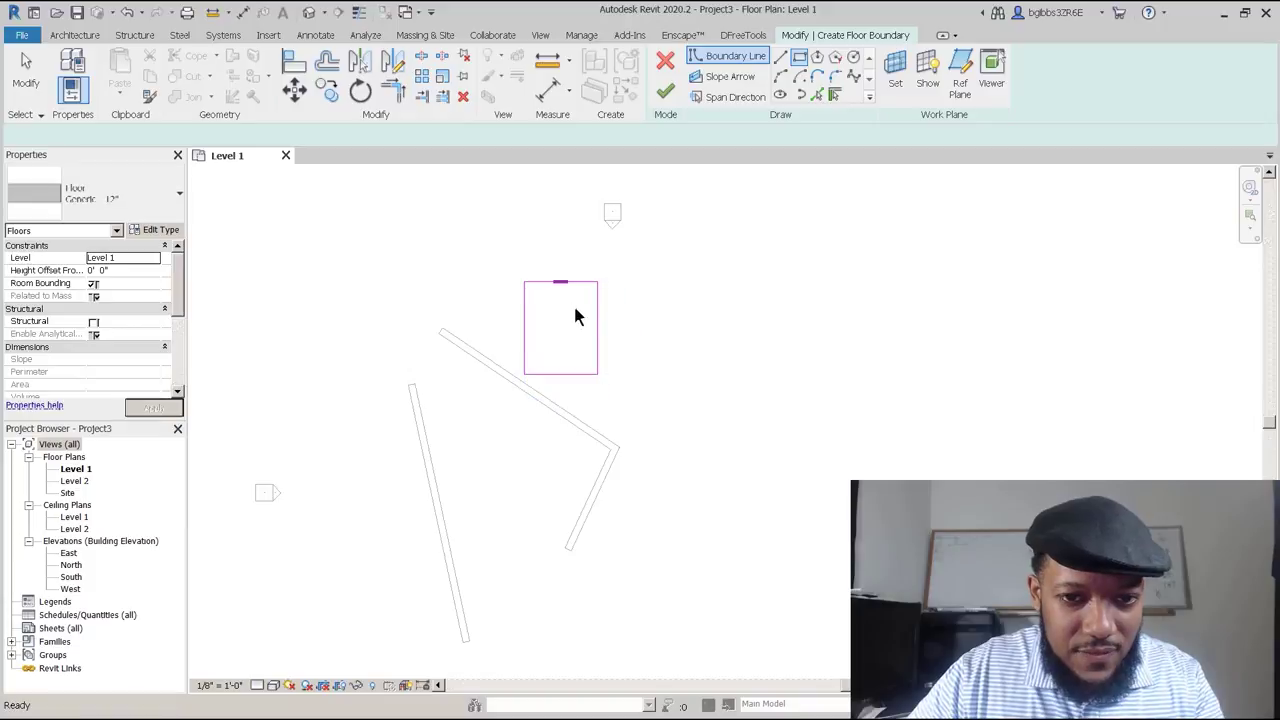
Move the right end of the floor boundary's top line upward and trim it with the right edge into a closed corner.
{"action": "key", "text": "Escape"}
{"action": "key", "text": "Escape"}
{"action": "left_click_drag", "start_coordinate": [596, 281], "coordinate": [605, 242]}
{"action": "key", "text": "t"}
{"action": "key", "text": "r"}
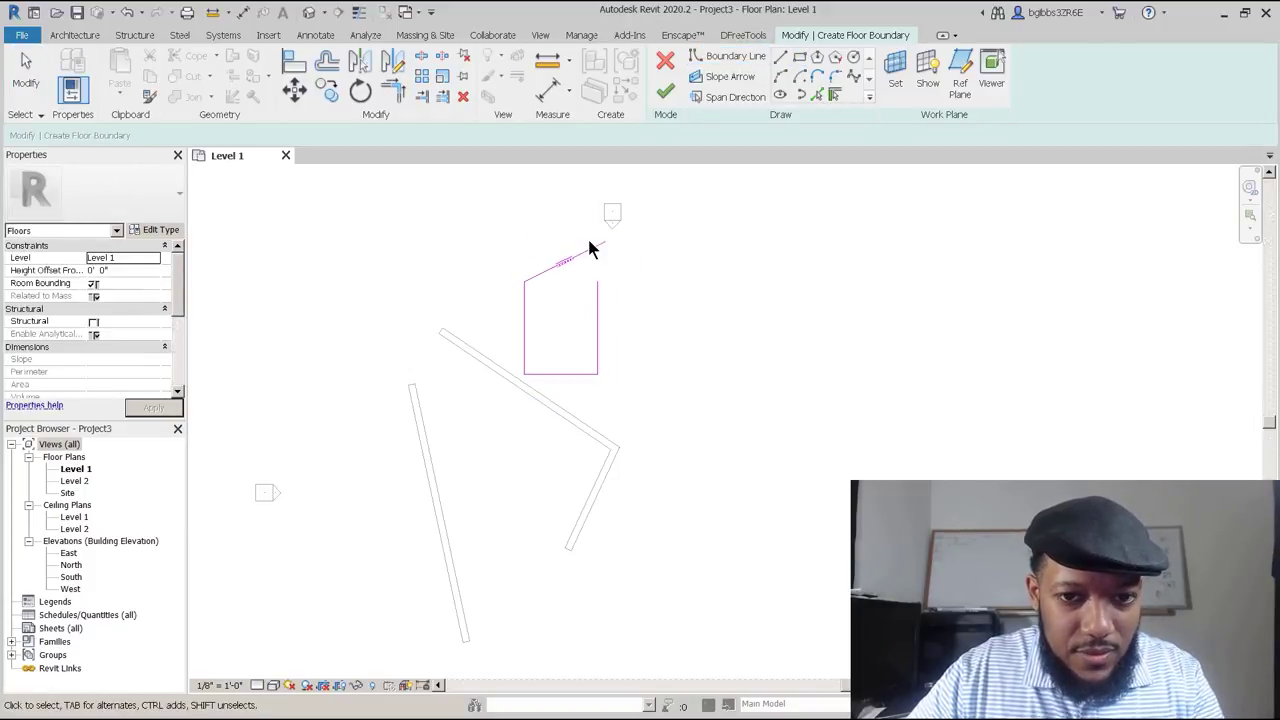
{"action": "left_click", "coordinate": [580, 260]}
{"action": "left_click", "coordinate": [598, 305]}
{"action": "middle_click_drag", "start_coordinate": [546, 329], "coordinate": [573, 348]}
Finish the floor boundary sketch and clear the floor selection.
{"action": "left_click", "coordinate": [665, 95]}
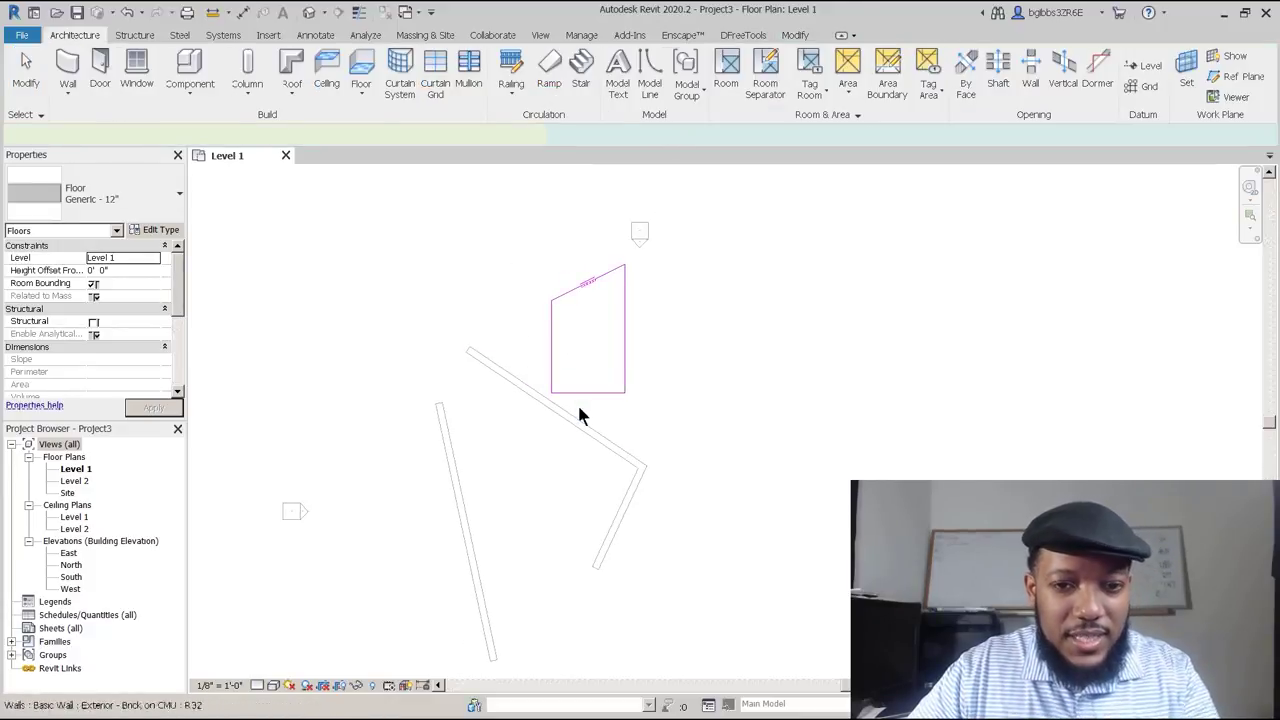
{"action": "left_click", "coordinate": [526, 391]}
{"action": "middle_click_drag", "start_coordinate": [551, 414], "coordinate": [527, 401]}
Mirror the short Exterior - Brick on CMU wall across the long sloping wall with Mirror - Pick Axis.
{"action": "left_click", "coordinate": [795, 36]}
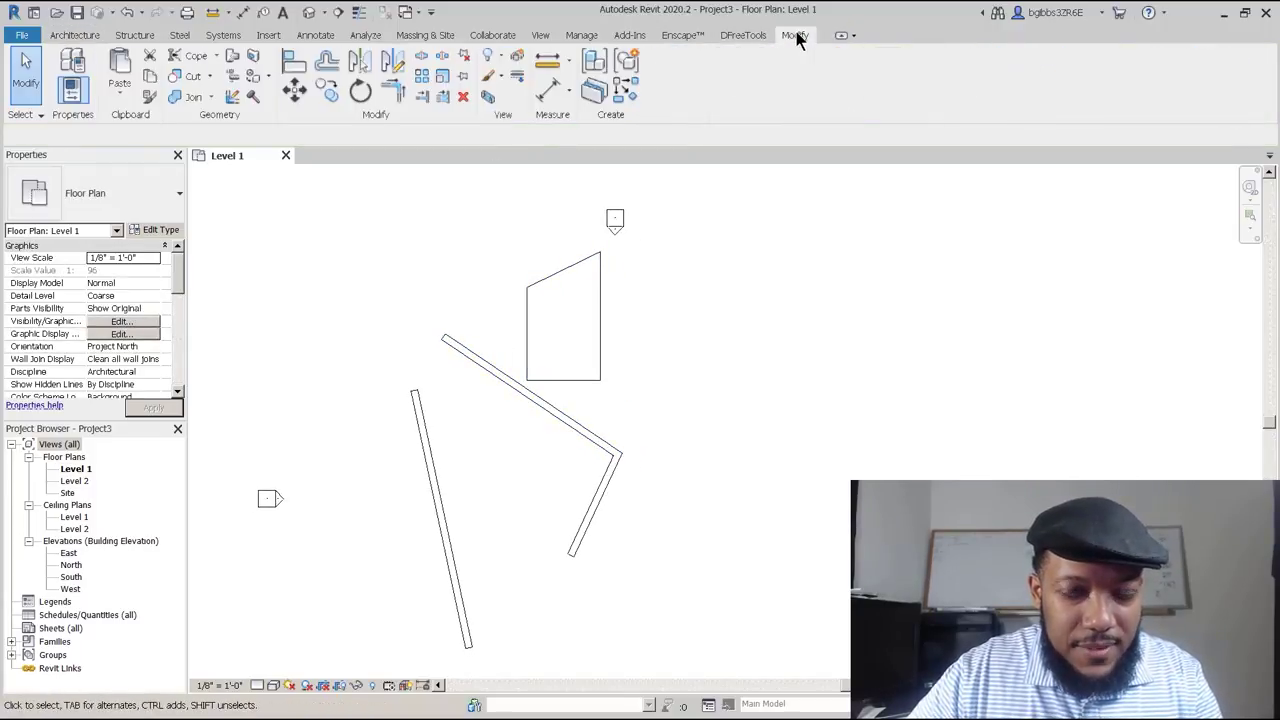
{"action": "middle_click_drag", "start_coordinate": [442, 340], "coordinate": [488, 328]}
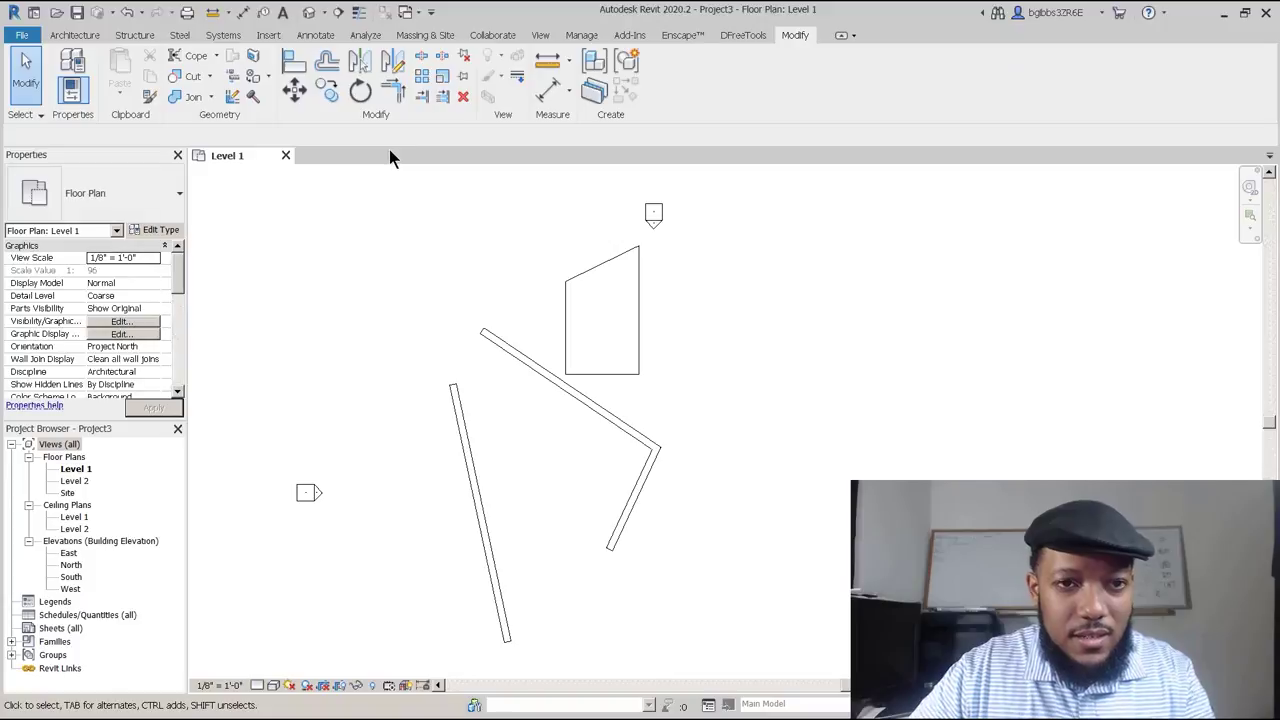
{"action": "scroll", "coordinate": [509, 398], "scroll_direction": "down", "scroll_amount": 1}
{"action": "left_click", "coordinate": [600, 478]}
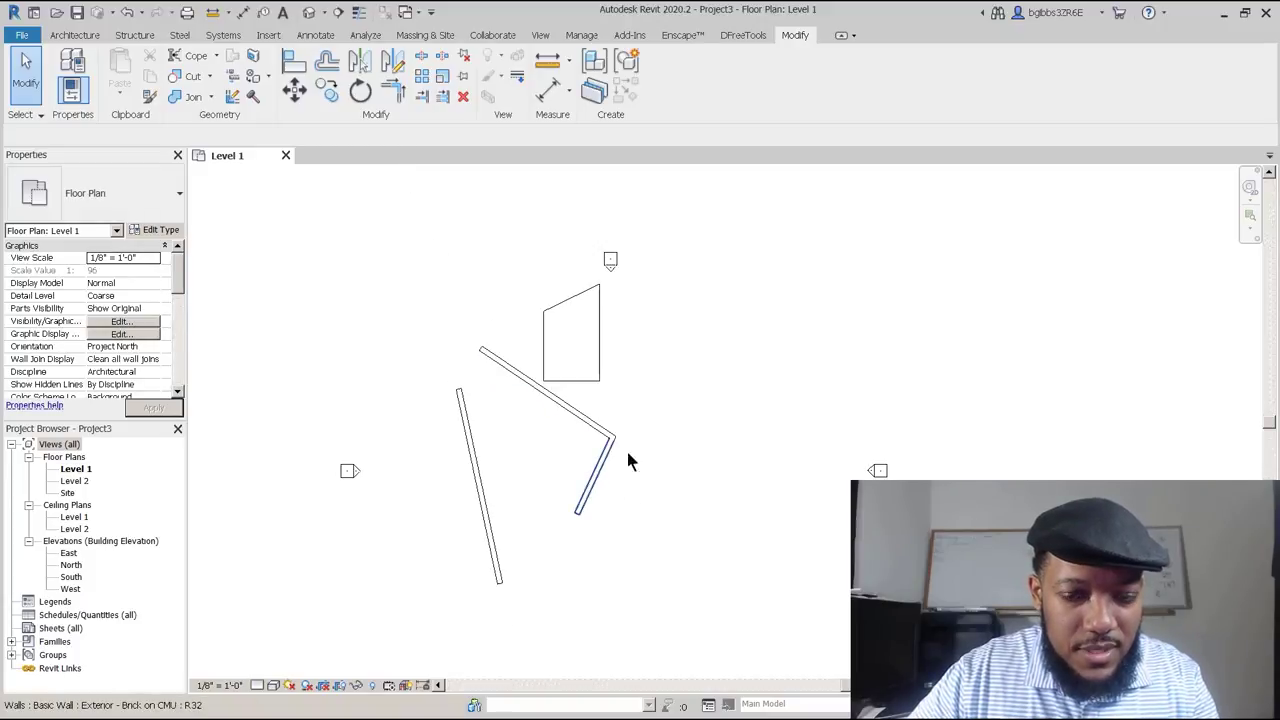
{"action": "scroll", "coordinate": [545, 420], "scroll_direction": "up", "scroll_amount": 2}
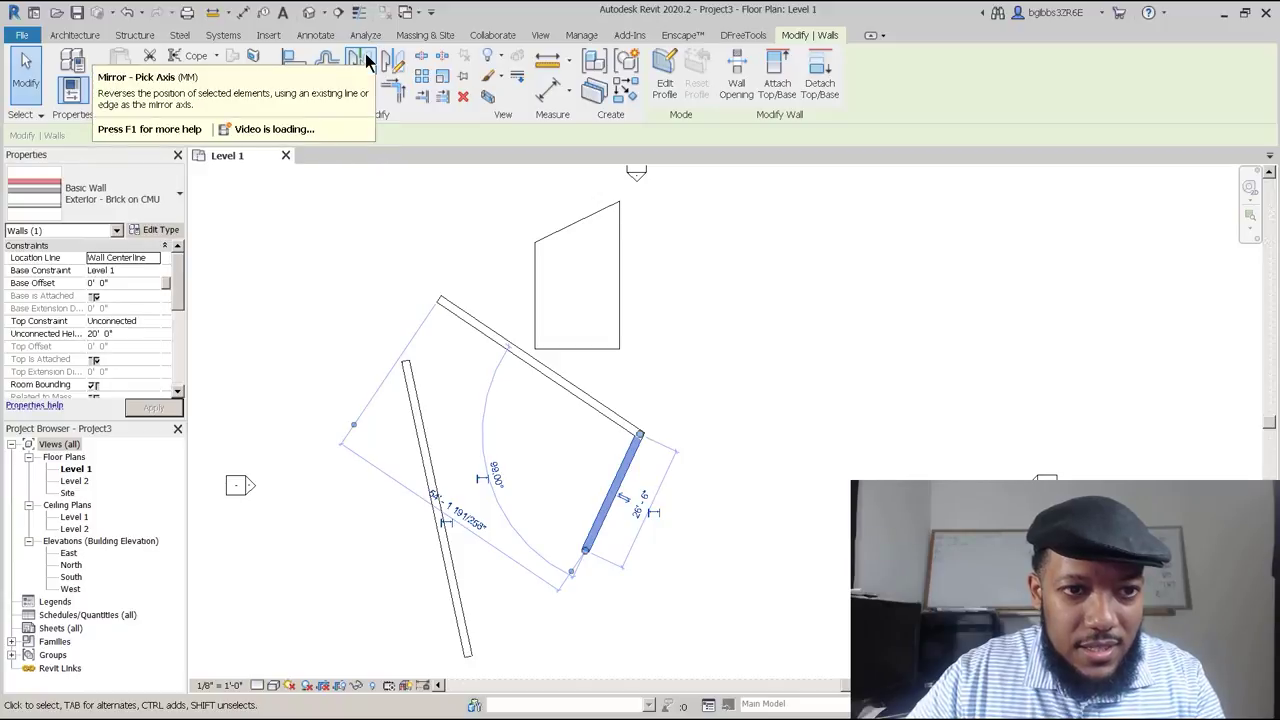
{"action": "left_click", "coordinate": [364, 60]}
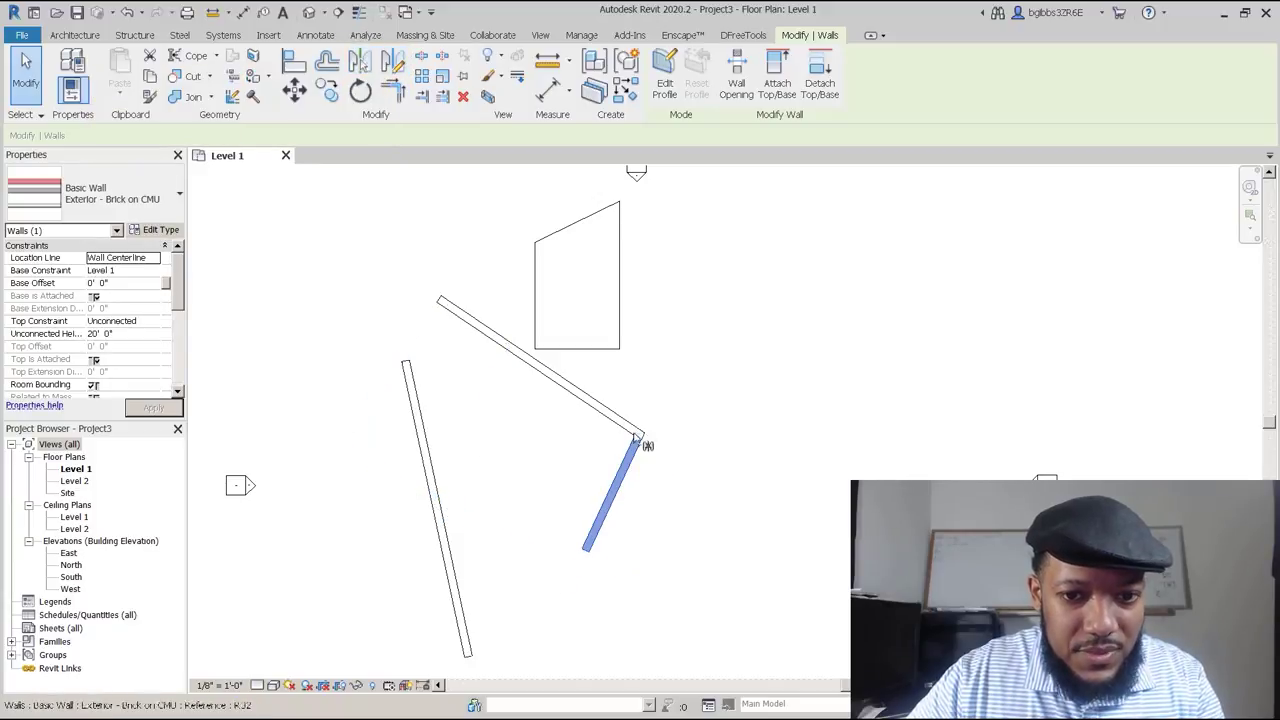
{"action": "left_click", "coordinate": [612, 418]}
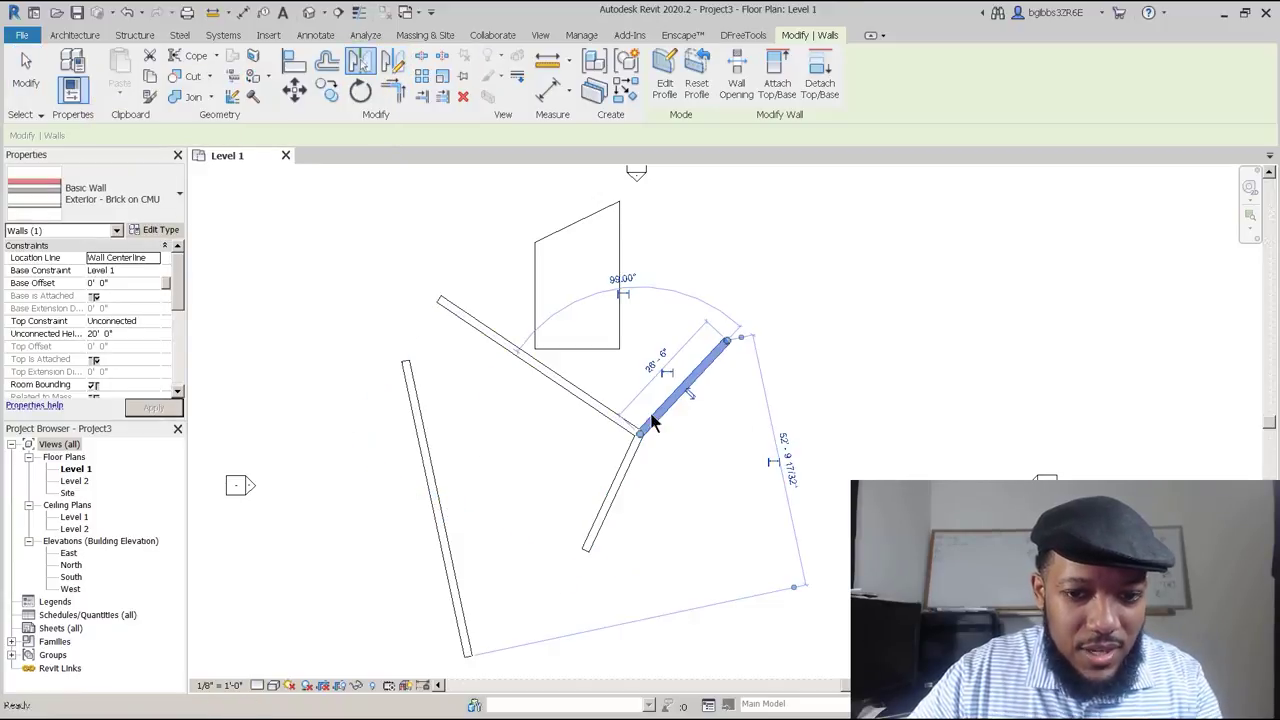
{"action": "key", "text": "Escape"}
{"action": "key", "text": "Escape"}
Mirror a copy of the three joined walls across the single slanted wall, and clear the selection.
{"action": "middle_click_drag", "start_coordinate": [474, 405], "coordinate": [507, 393]}
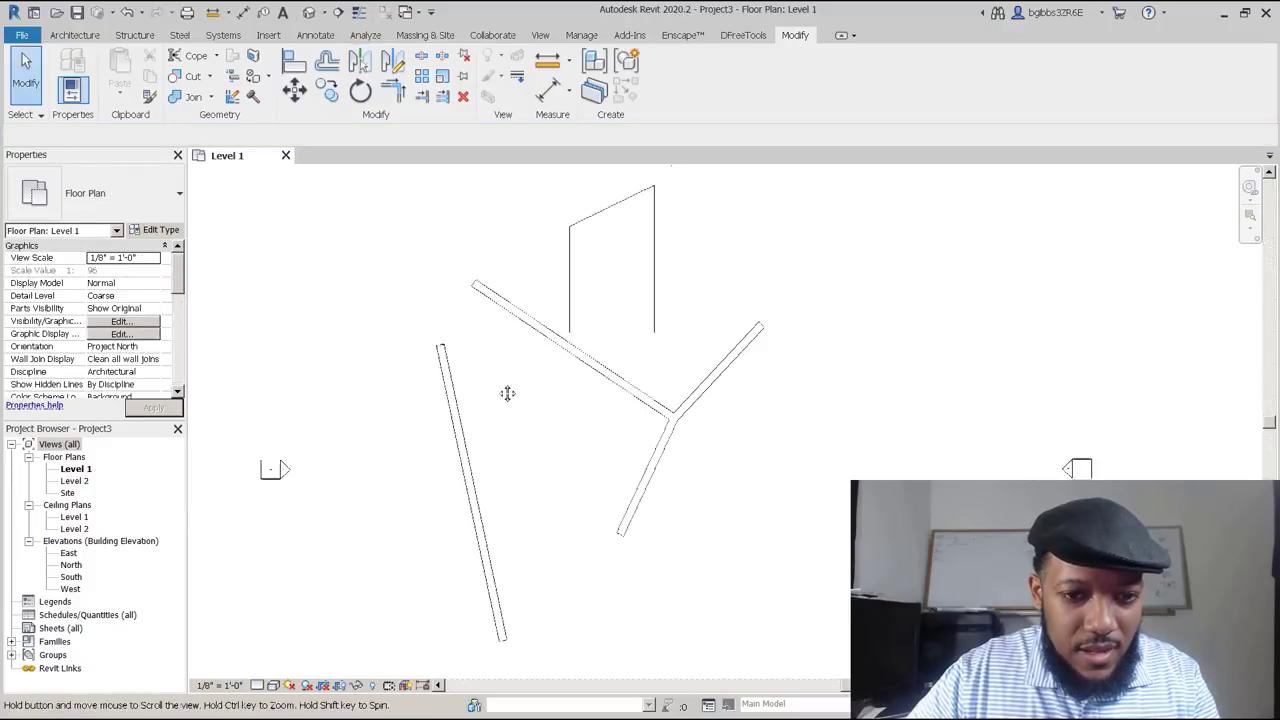
{"action": "scroll", "coordinate": [507, 393], "scroll_direction": "down", "scroll_amount": 2}
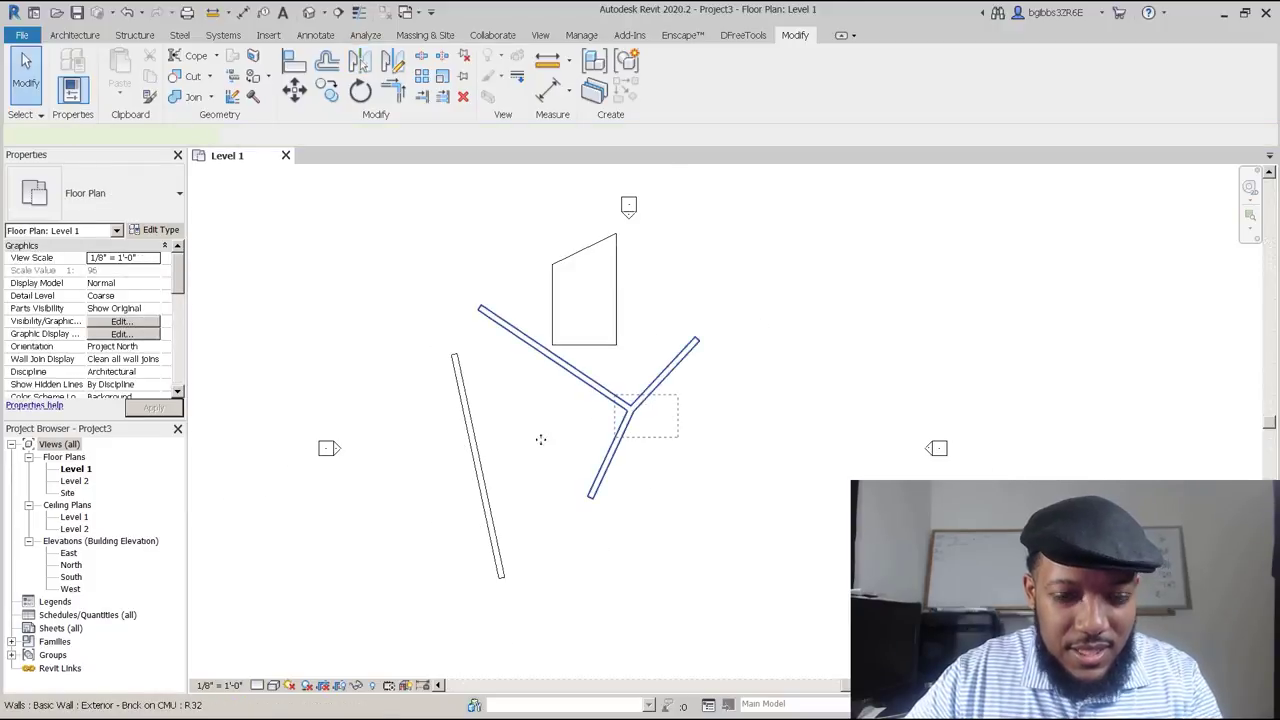
{"action": "middle_click_drag", "start_coordinate": [541, 440], "coordinate": [570, 436]}
{"action": "key", "text": "m"}
{"action": "key", "text": "m"}
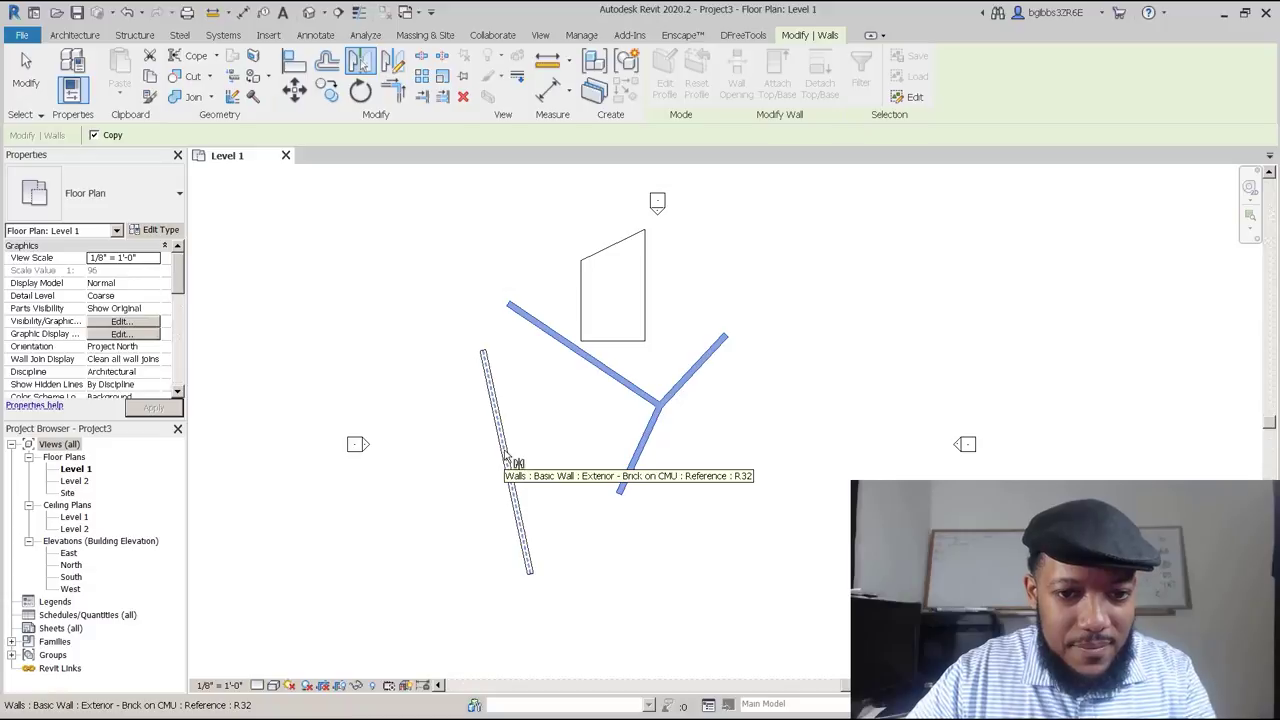
{"action": "middle_click_drag", "start_coordinate": [460, 427], "coordinate": [499, 429]}
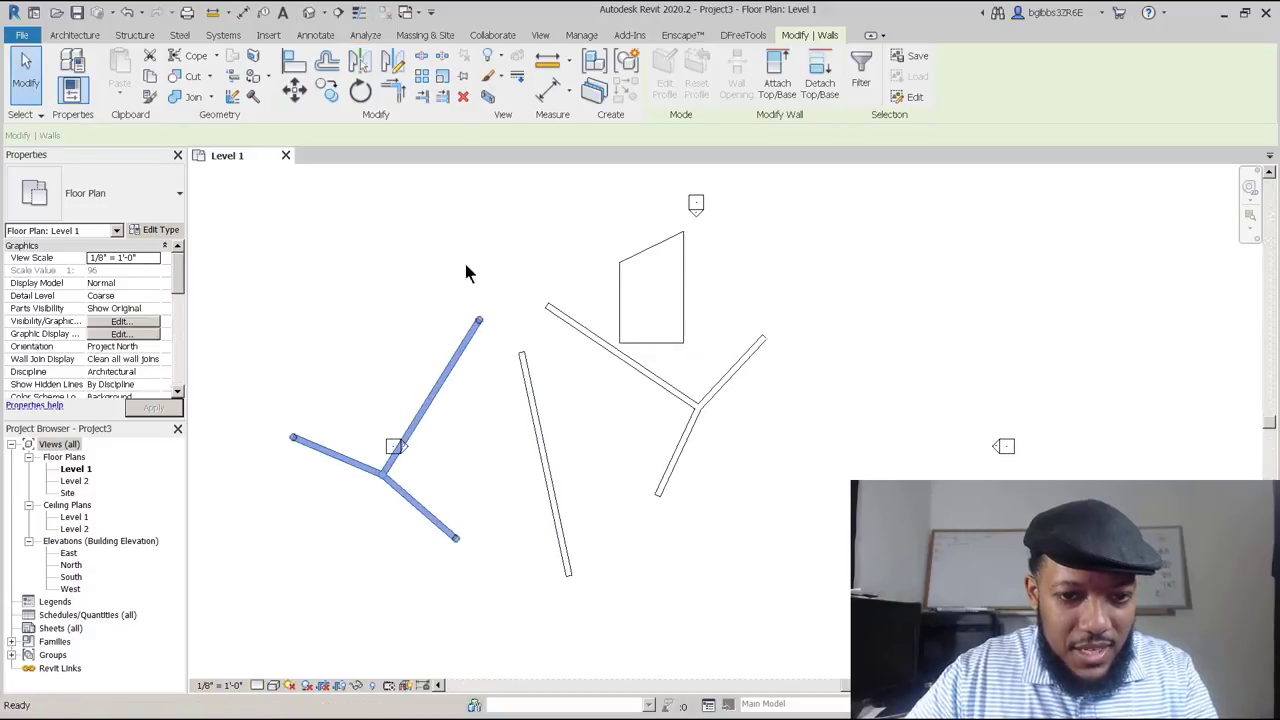
{"action": "left_click", "coordinate": [479, 262]}
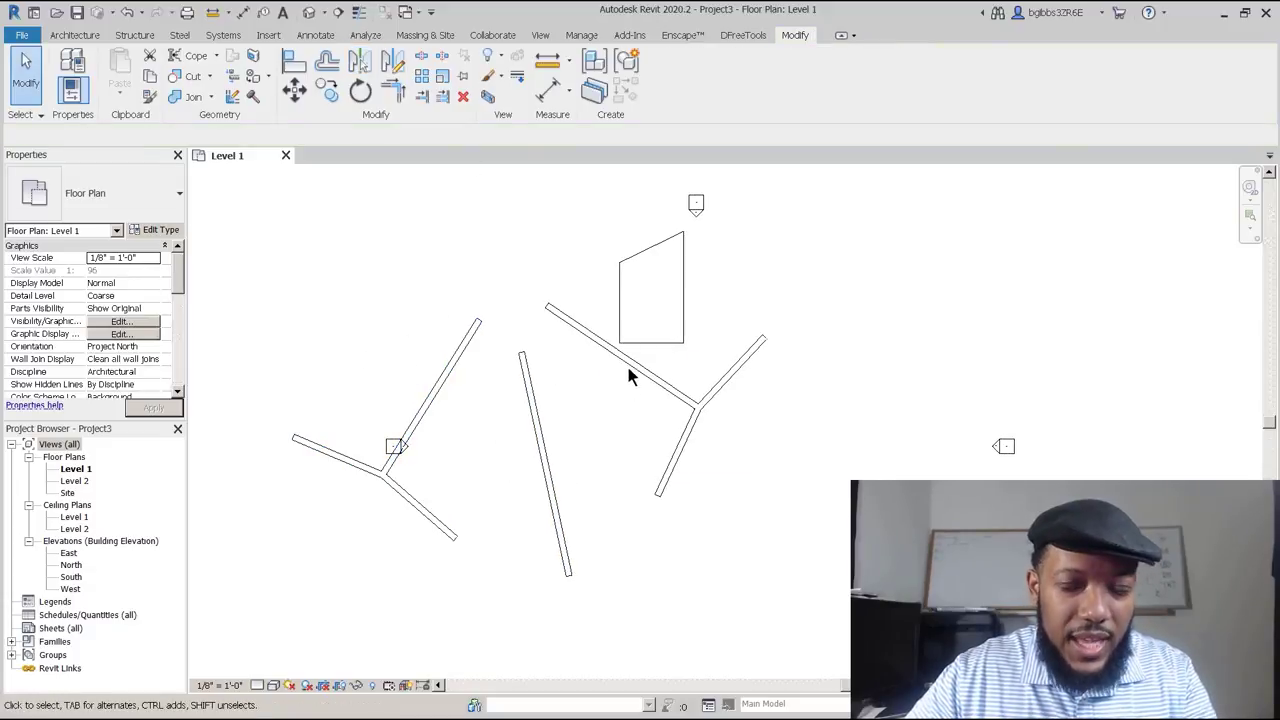
Rotate the single slanted wall slightly counterclockwise about its upper endpoint and select it again.
{"action": "middle_click_drag", "start_coordinate": [523, 360], "coordinate": [503, 394]}
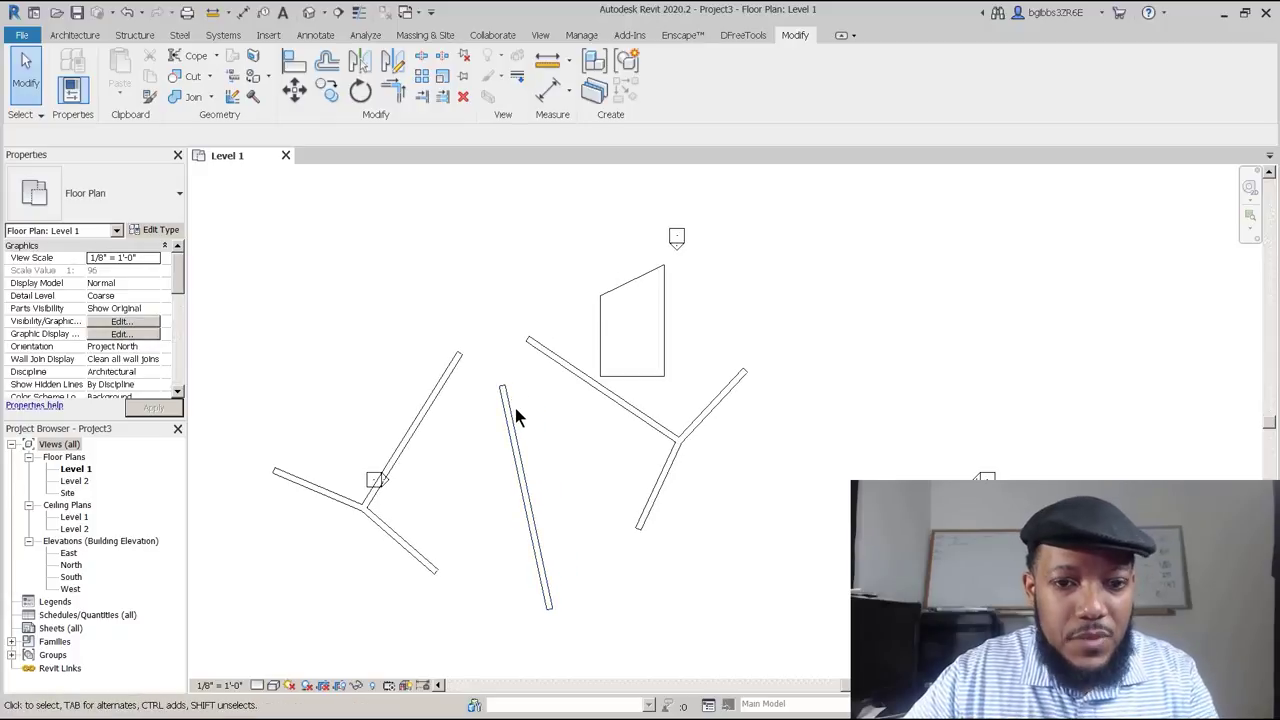
{"action": "left_click", "coordinate": [514, 440]}
{"action": "middle_click_drag", "start_coordinate": [485, 449], "coordinate": [493, 389]}
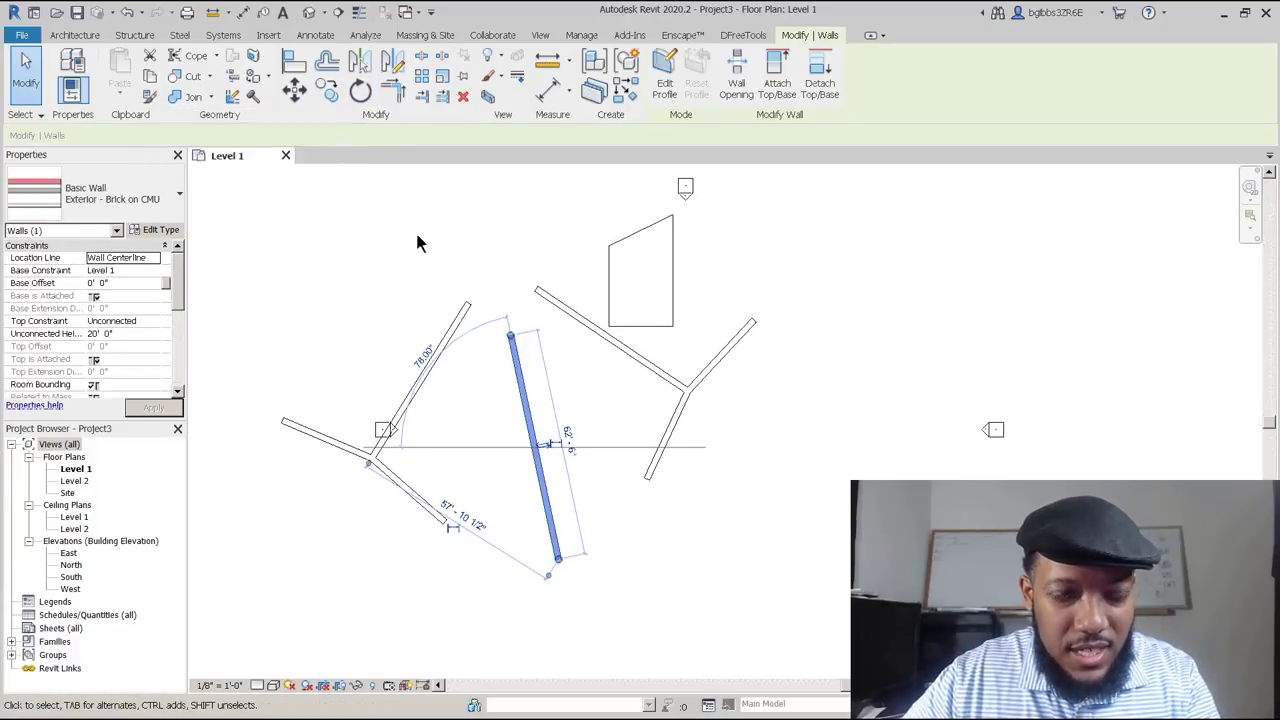
{"action": "key", "text": "r"}
{"action": "key", "text": "o"}
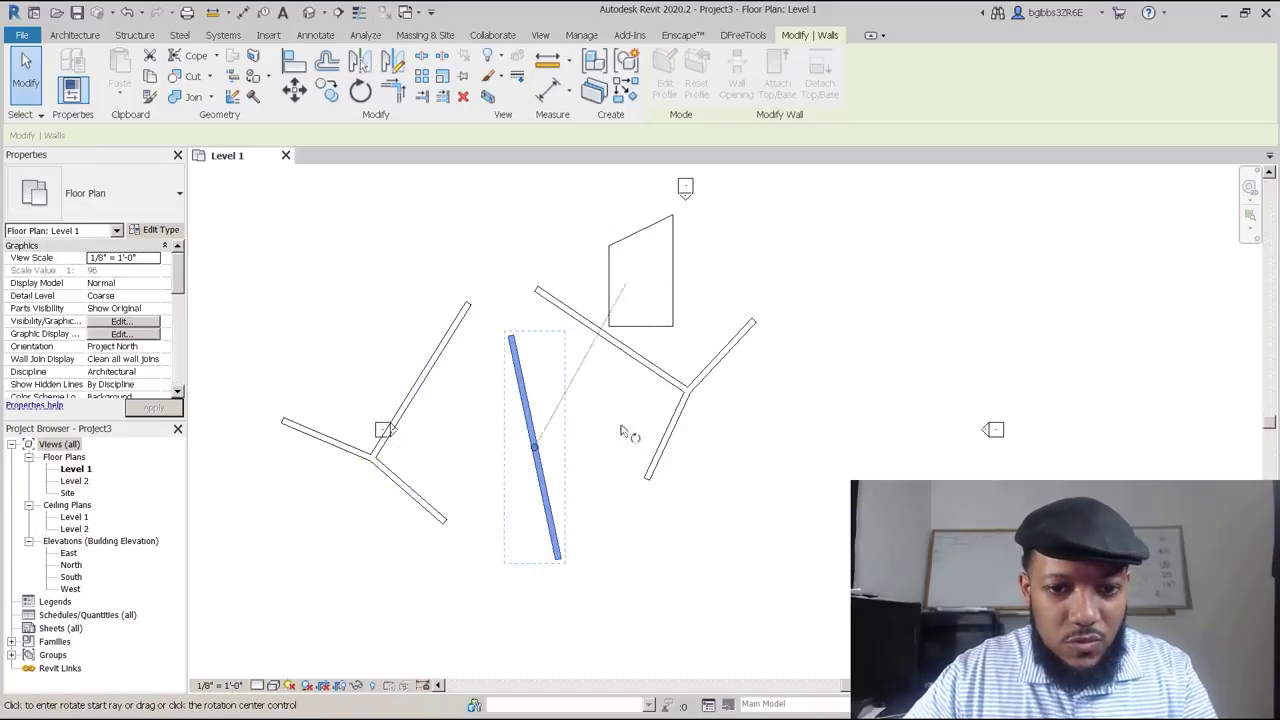
{"action": "key", "text": "space"}
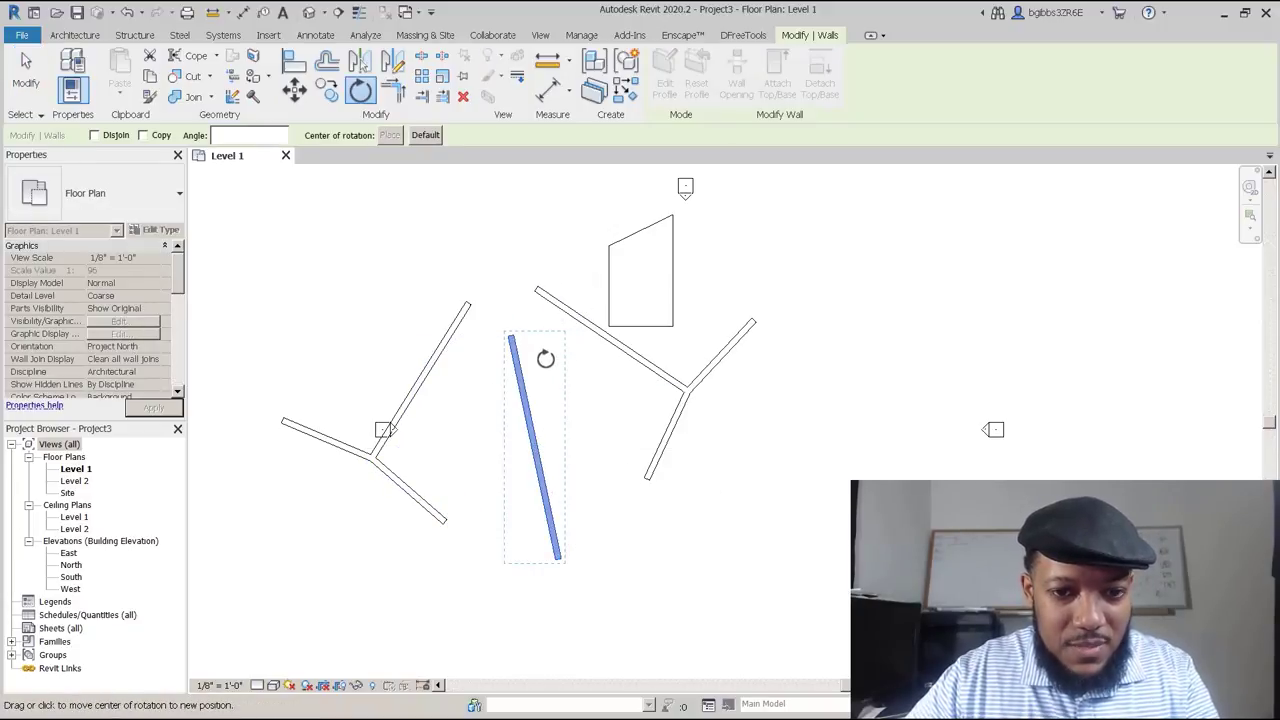
{"action": "left_click_drag", "start_coordinate": [517, 343], "coordinate": [510, 338]}
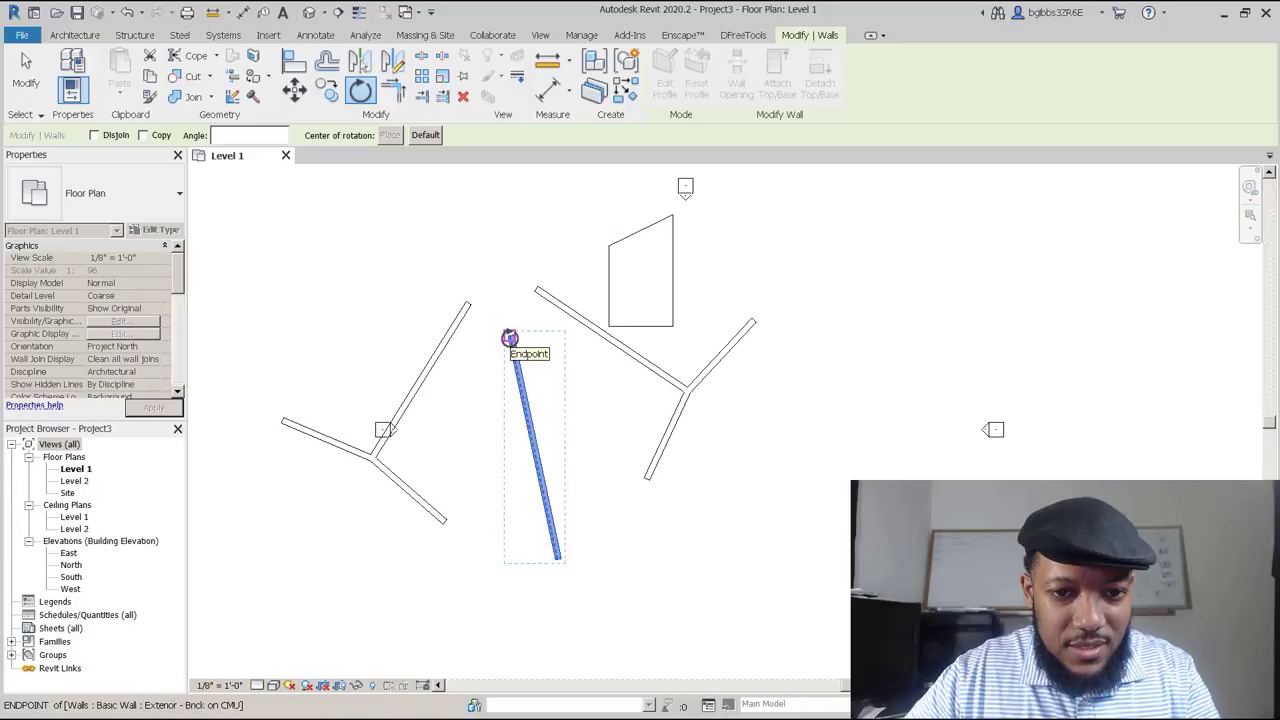
{"action": "left_click", "coordinate": [503, 582]}
{"action": "left_click", "coordinate": [520, 413]}
{"action": "left_click", "coordinate": [485, 401]}
{"action": "middle_click_drag", "start_coordinate": [502, 398], "coordinate": [574, 378]}
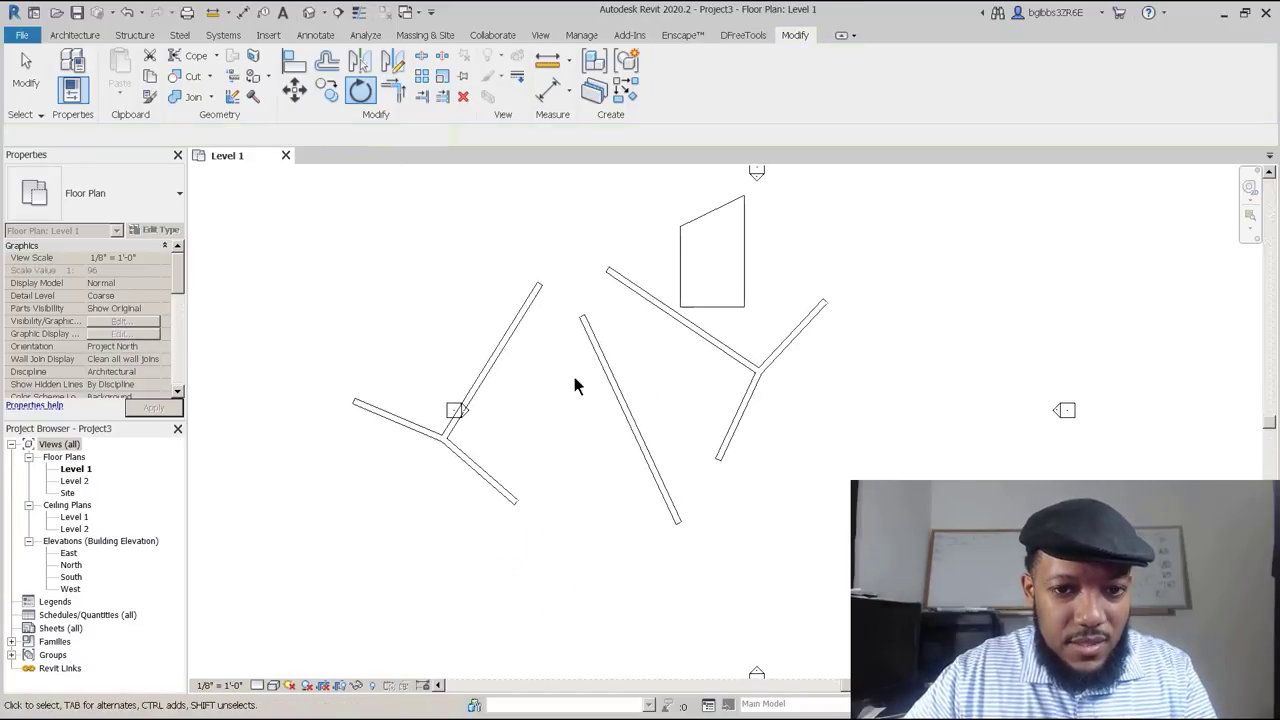
{"action": "left_click", "coordinate": [613, 368]}
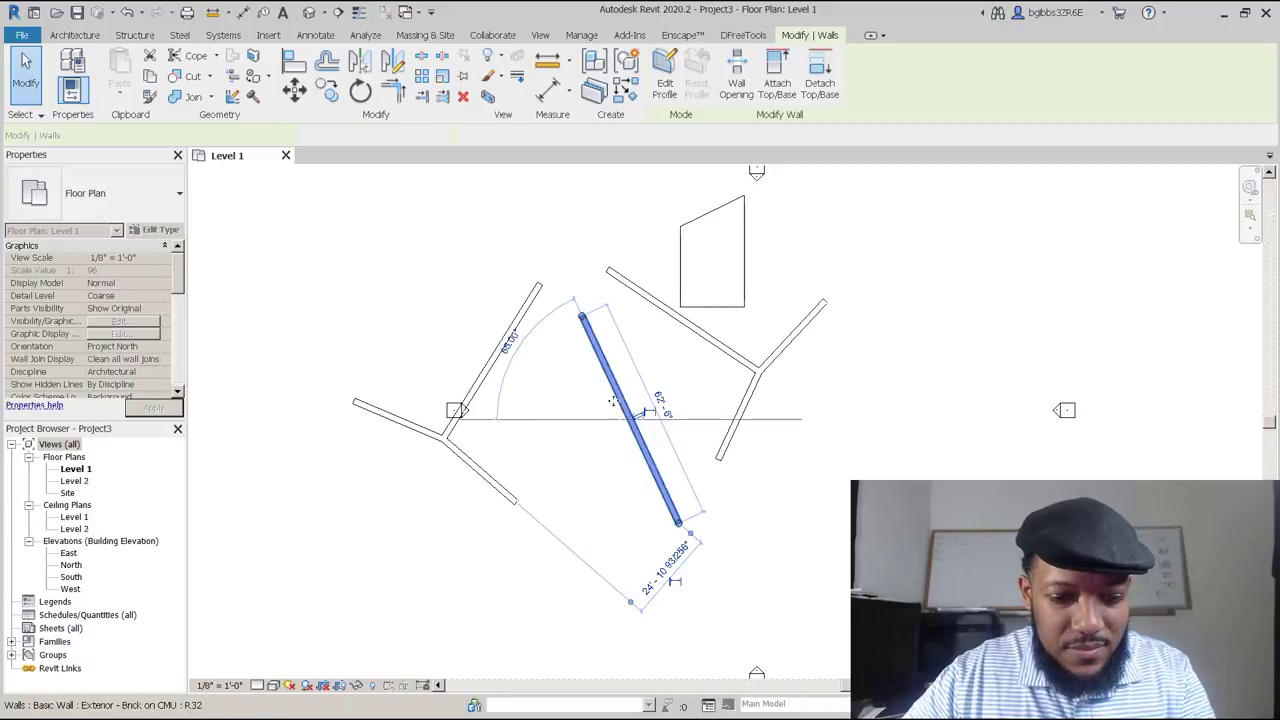
Rotate a copy of the selected slanted wall 52 degrees about its upper endpoint using Rotate with Copy enabled.
{"action": "key", "text": "r"}
{"action": "key", "text": "o"}
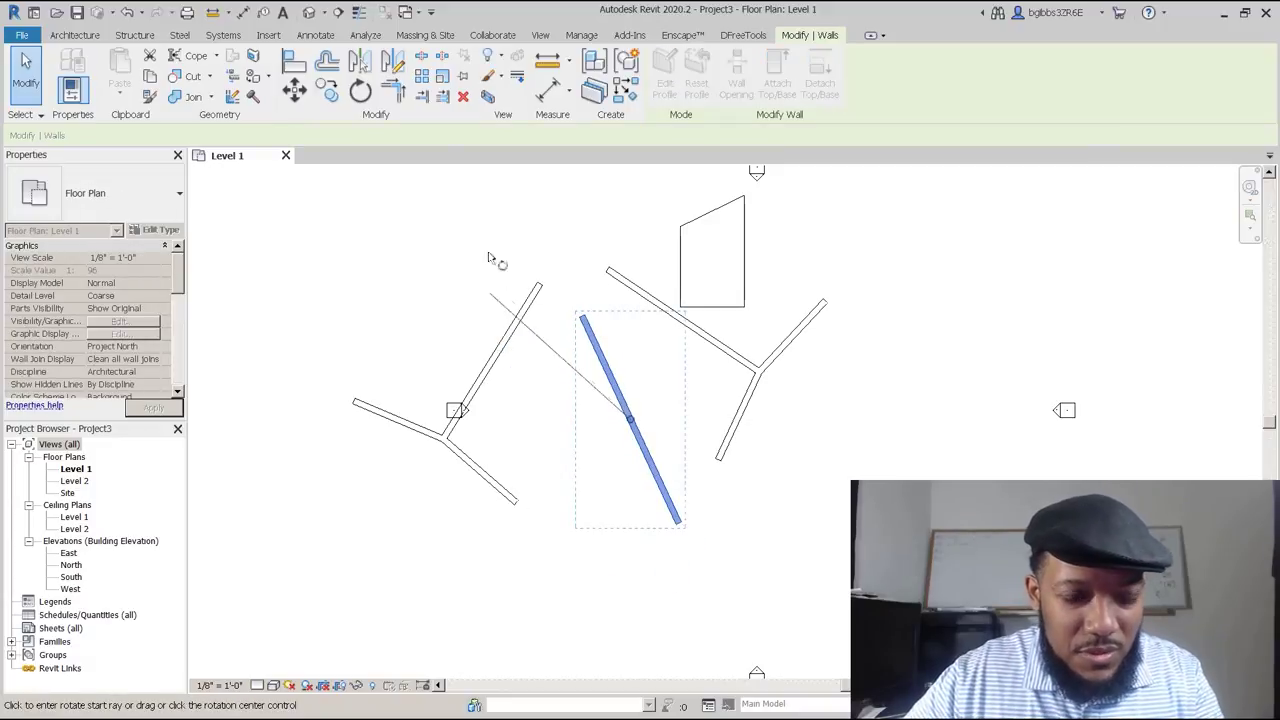
{"action": "left_click", "coordinate": [630, 419]}
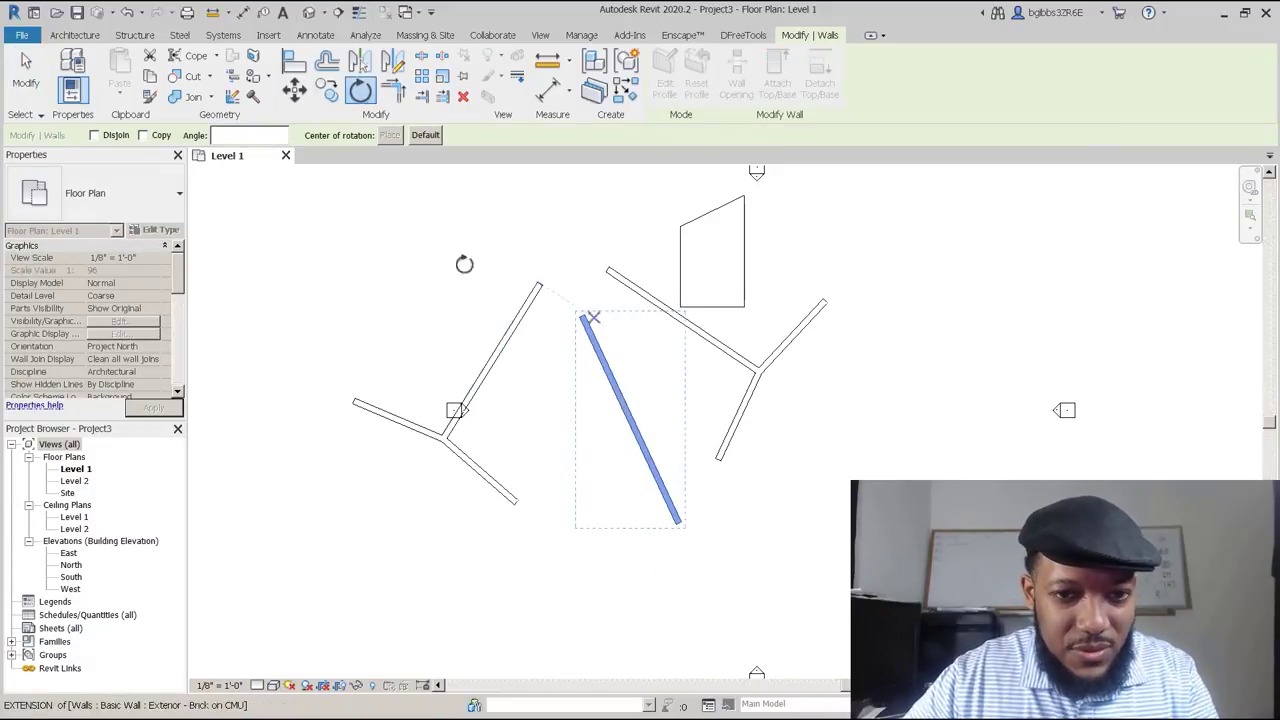
{"action": "left_click_drag", "start_coordinate": [626, 370], "coordinate": [585, 313]}
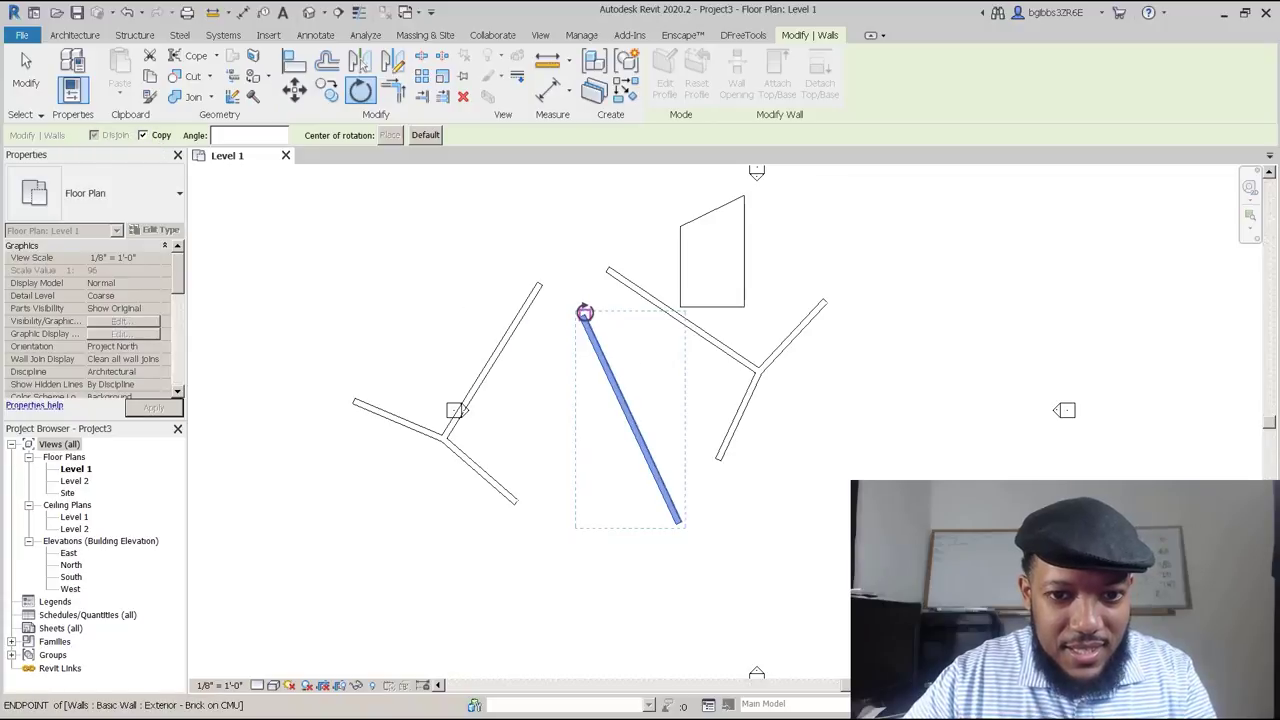
{"action": "scroll", "coordinate": [580, 350], "scroll_direction": "up", "scroll_amount": 4}
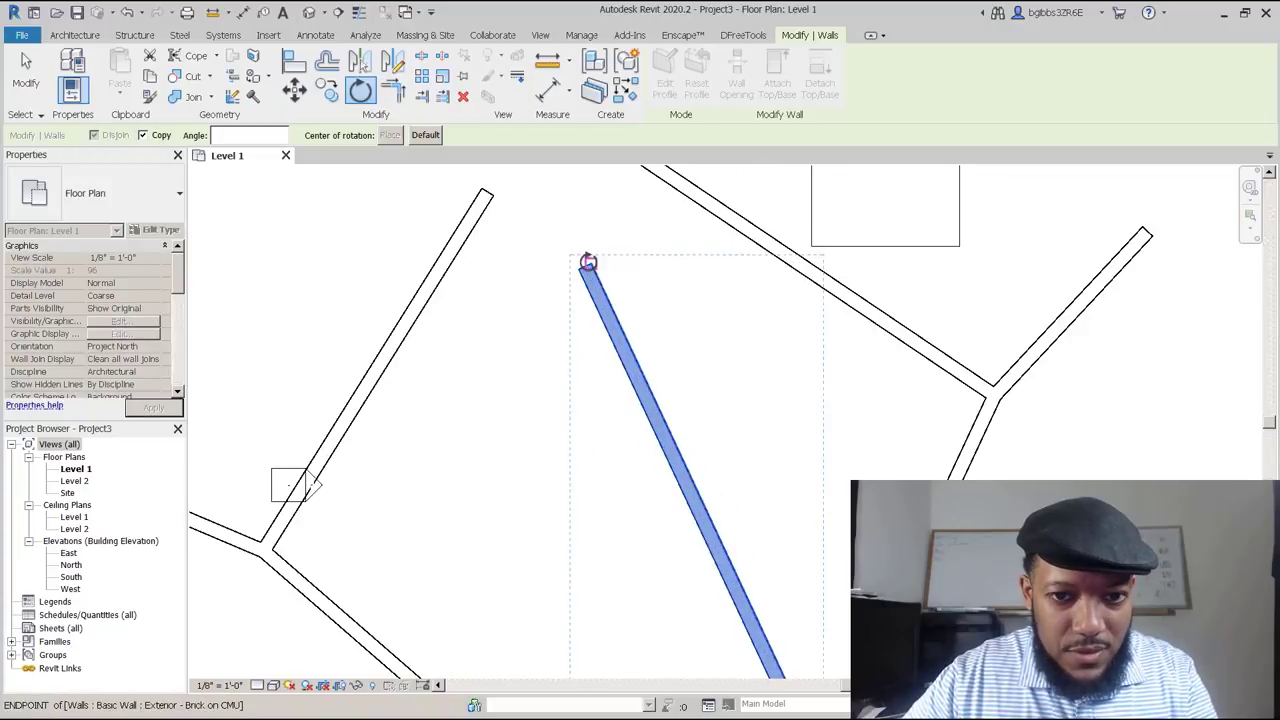
{"action": "left_click", "coordinate": [588, 264]}
{"action": "scroll", "coordinate": [608, 312], "scroll_direction": "down", "scroll_amount": 4}
{"action": "left_click", "coordinate": [678, 368]}
{"action": "type", "text": "52"}
{"action": "key", "text": "Return"}
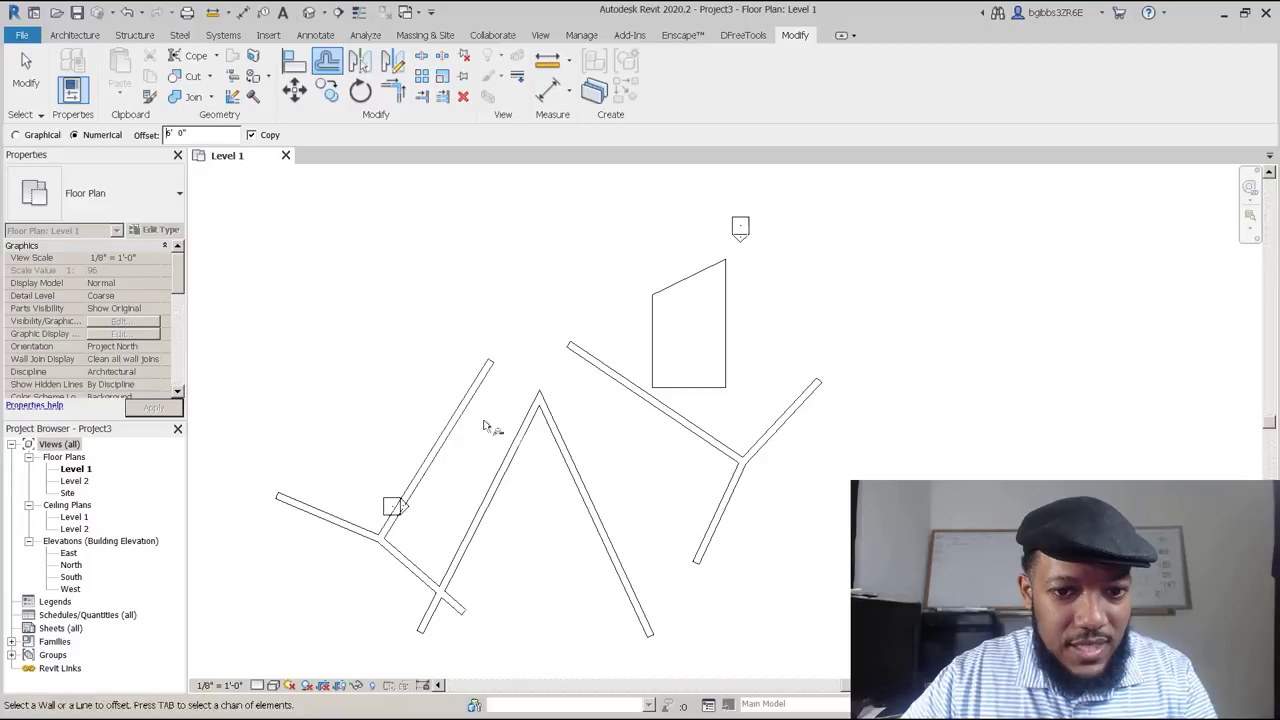
Offset copies of both walls of the inverted V outward by 6' 0" with the Offset command.
{"action": "left_click", "coordinate": [566, 468]}
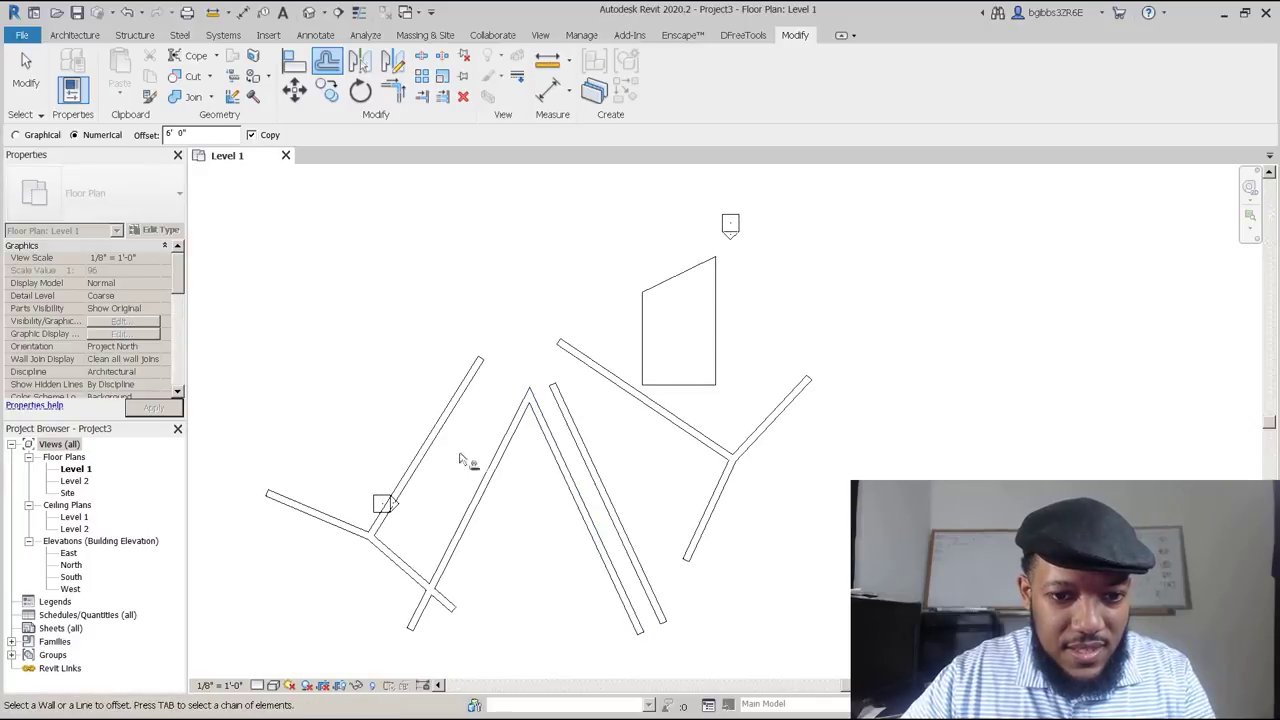
{"action": "left_click", "coordinate": [508, 448]}
{"action": "key", "text": "Escape"}
{"action": "scroll", "coordinate": [530, 342], "scroll_direction": "down", "scroll_amount": 2}
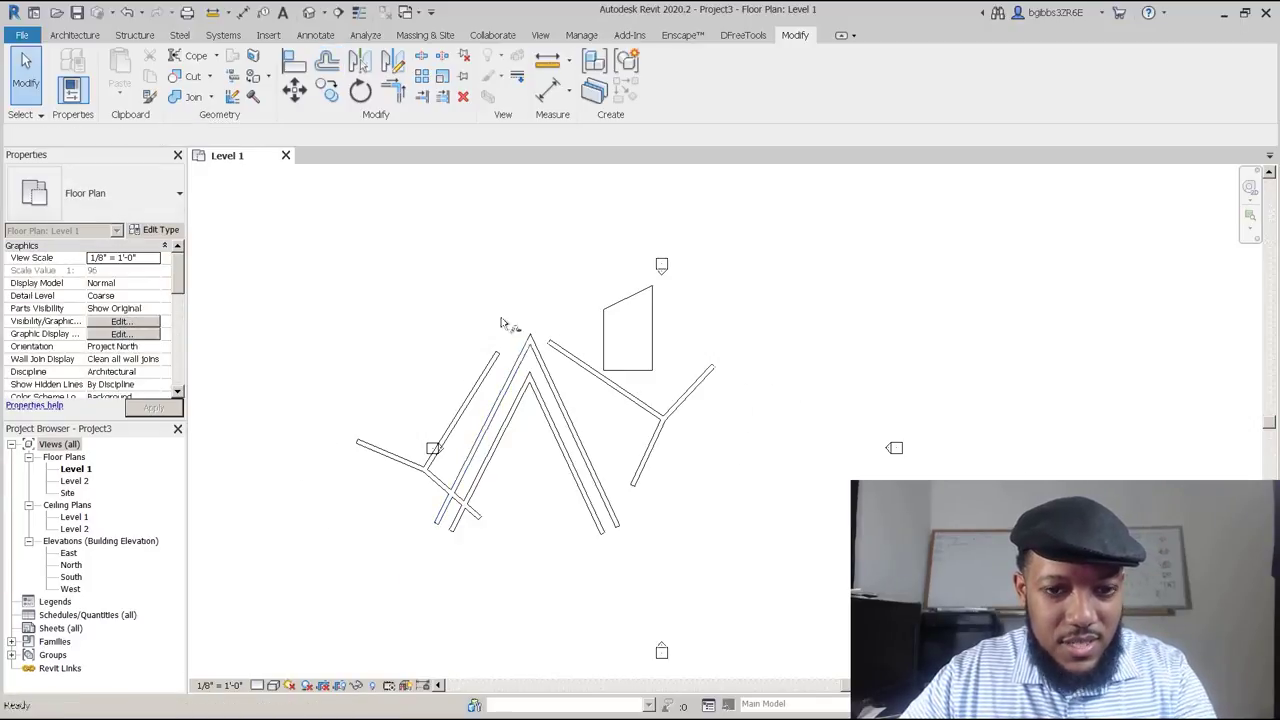
Offset copies of the long wall left of the V and the long sloping wall right of it outward by 6' 0".
{"action": "key", "text": "o"}
{"action": "key", "text": "f"}
{"action": "scroll", "coordinate": [531, 341], "scroll_direction": "up", "scroll_amount": 2}
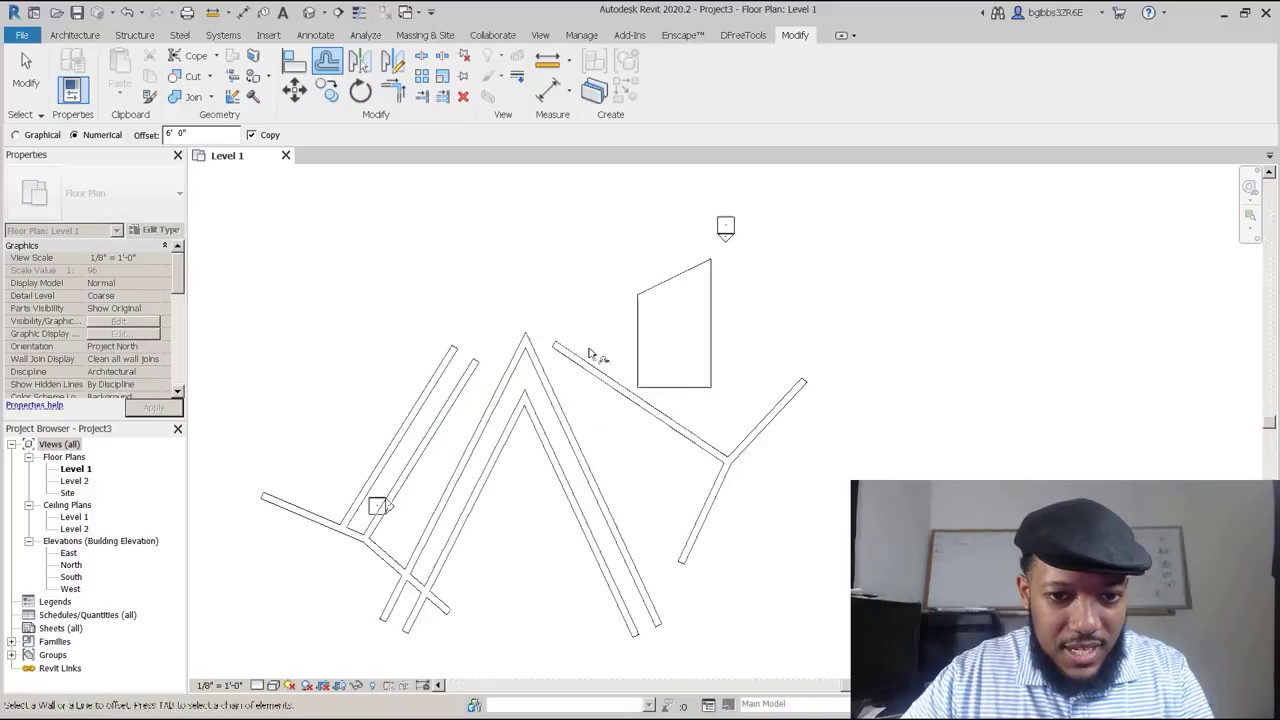
{"action": "left_click", "coordinate": [643, 451]}
{"action": "key", "text": "Escape"}
{"action": "scroll", "coordinate": [616, 396], "scroll_direction": "down", "scroll_amount": 2}
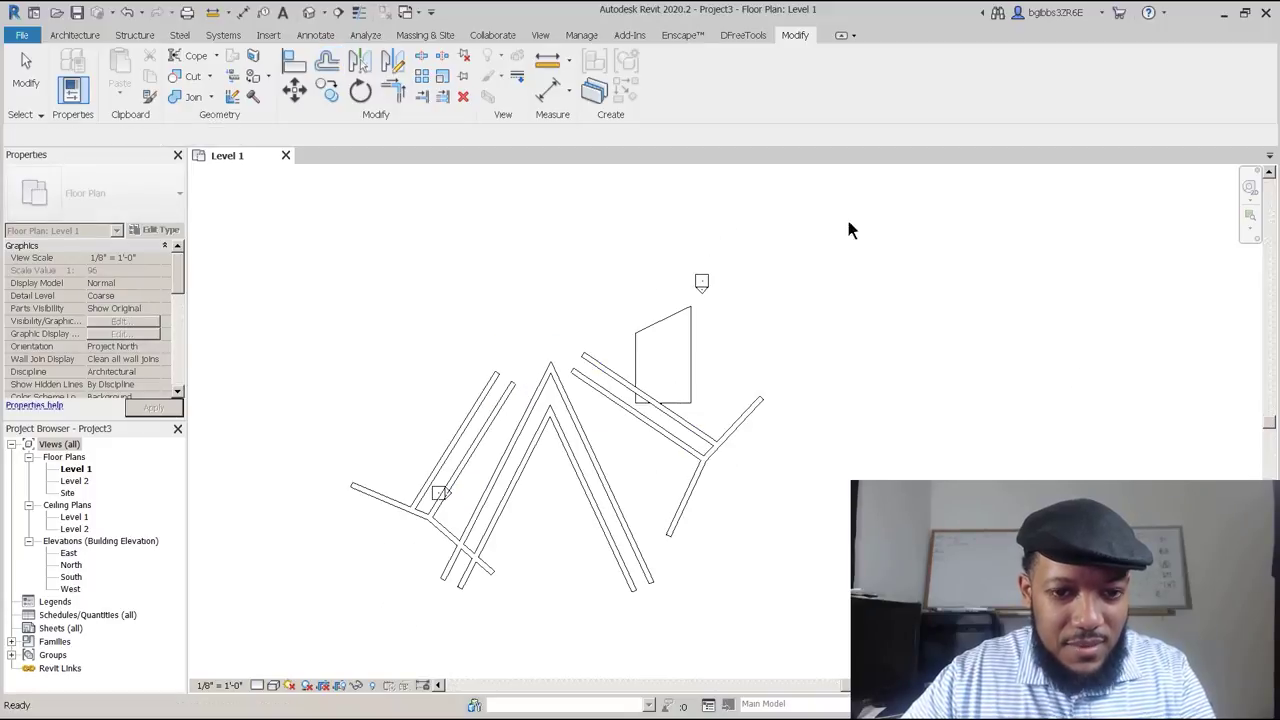
Trim the short lower-left wall back to the outer left leg of the V with Trim/Extend Single Element.
{"action": "middle_click_drag", "start_coordinate": [500, 342], "coordinate": [498, 292]}
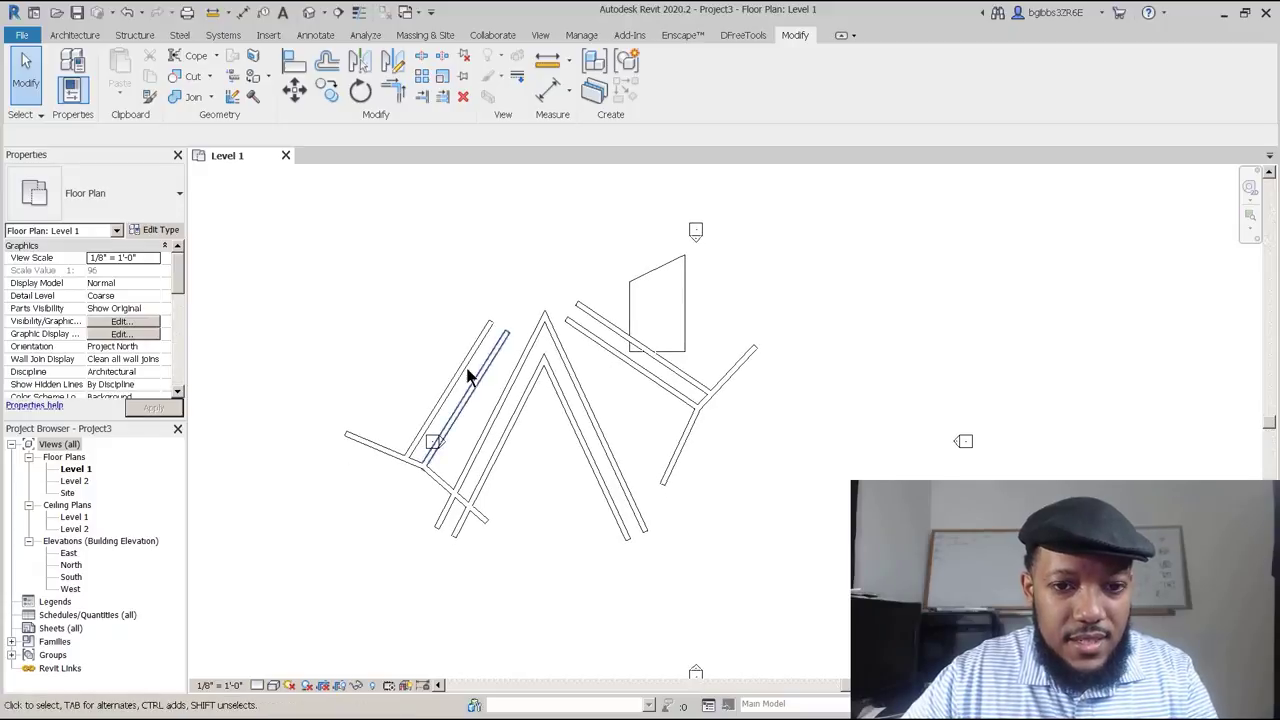
{"action": "scroll", "coordinate": [467, 375], "scroll_direction": "up", "scroll_amount": 3}
{"action": "middle_click_drag", "start_coordinate": [480, 497], "coordinate": [517, 477]}
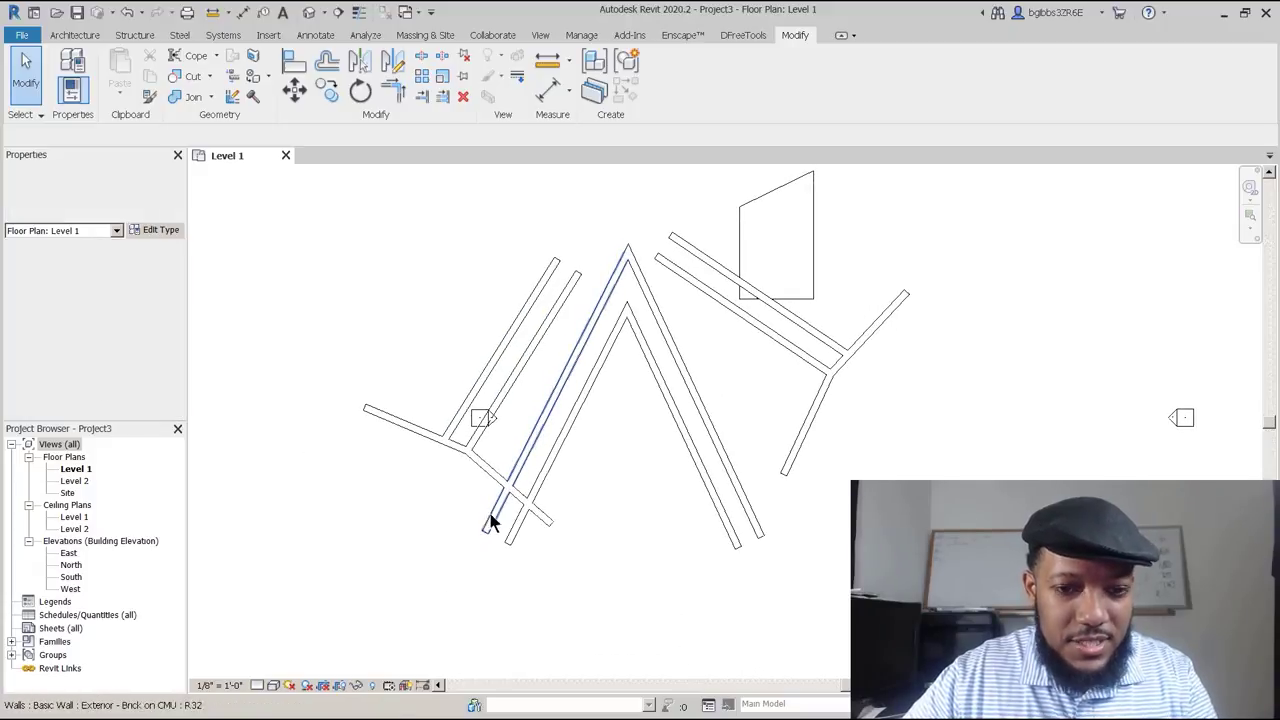
{"action": "scroll", "coordinate": [486, 420], "scroll_direction": "up", "scroll_amount": 2}
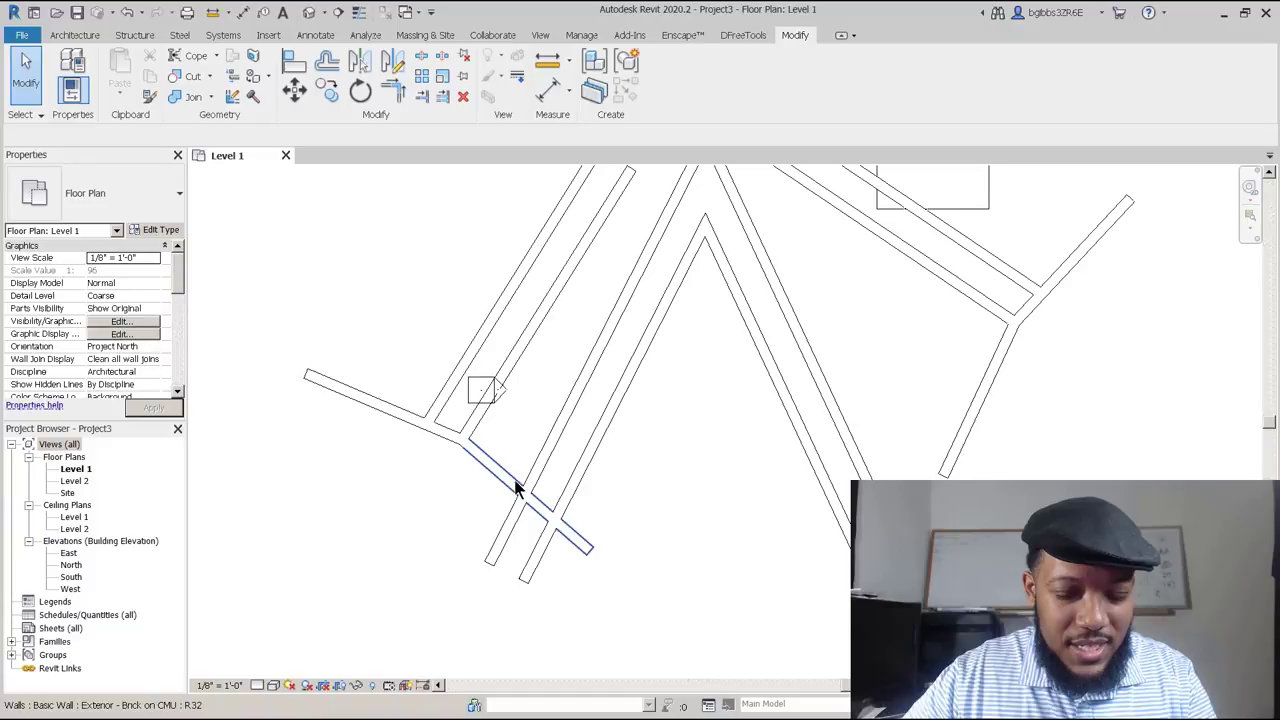
{"action": "left_click", "coordinate": [424, 97]}
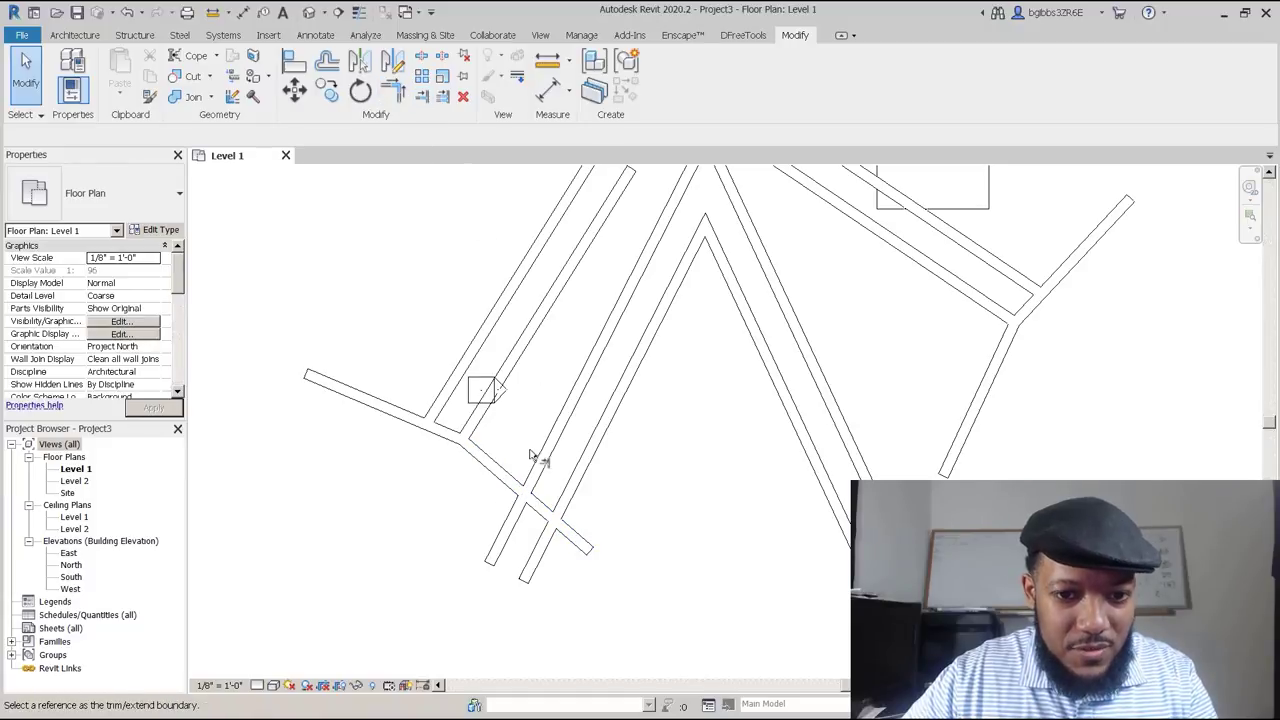
{"action": "left_click", "coordinate": [545, 462]}
{"action": "left_click", "coordinate": [500, 474]}
{"action": "key", "text": "Escape"}
{"action": "scroll", "coordinate": [600, 468], "scroll_direction": "down", "scroll_amount": 2}
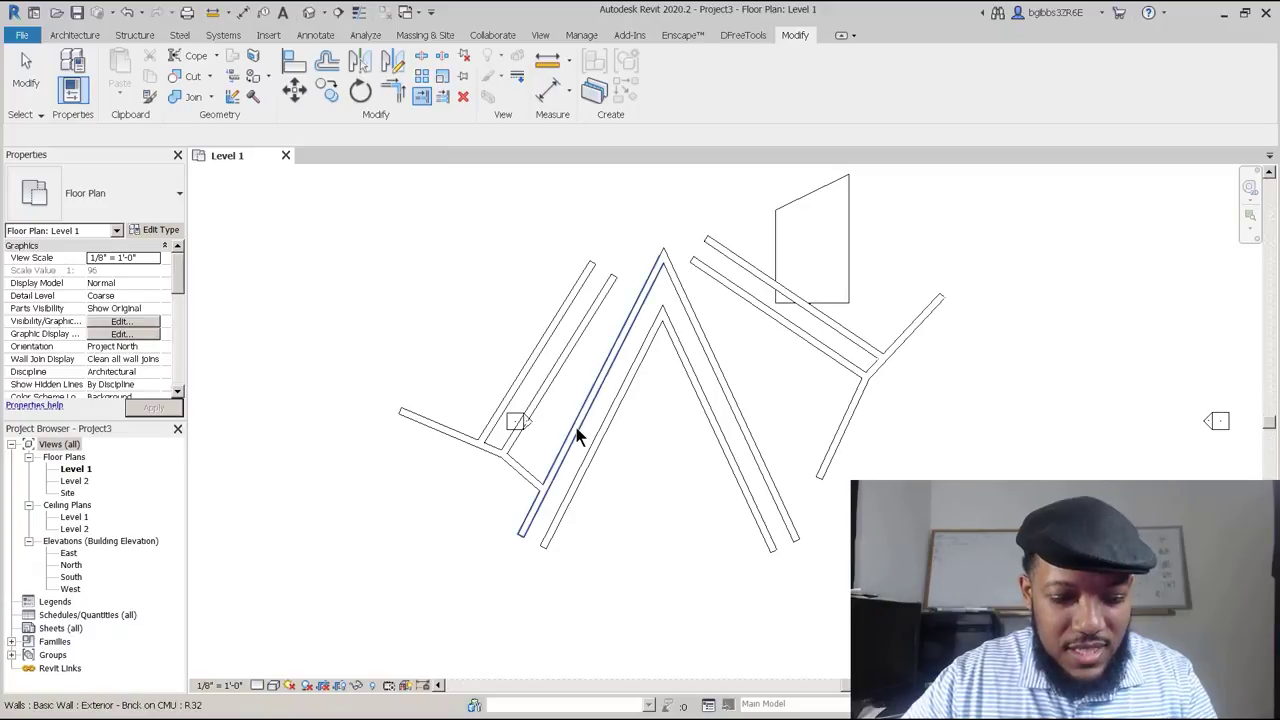
Extend the short wall on the right to the outer right leg of the V with Trim/Extend Multiple Elements.
{"action": "key", "text": "Return"}
{"action": "scroll", "coordinate": [797, 517], "scroll_direction": "up", "scroll_amount": 2}
{"action": "left_click", "coordinate": [785, 540]}
{"action": "left_click", "coordinate": [838, 425]}
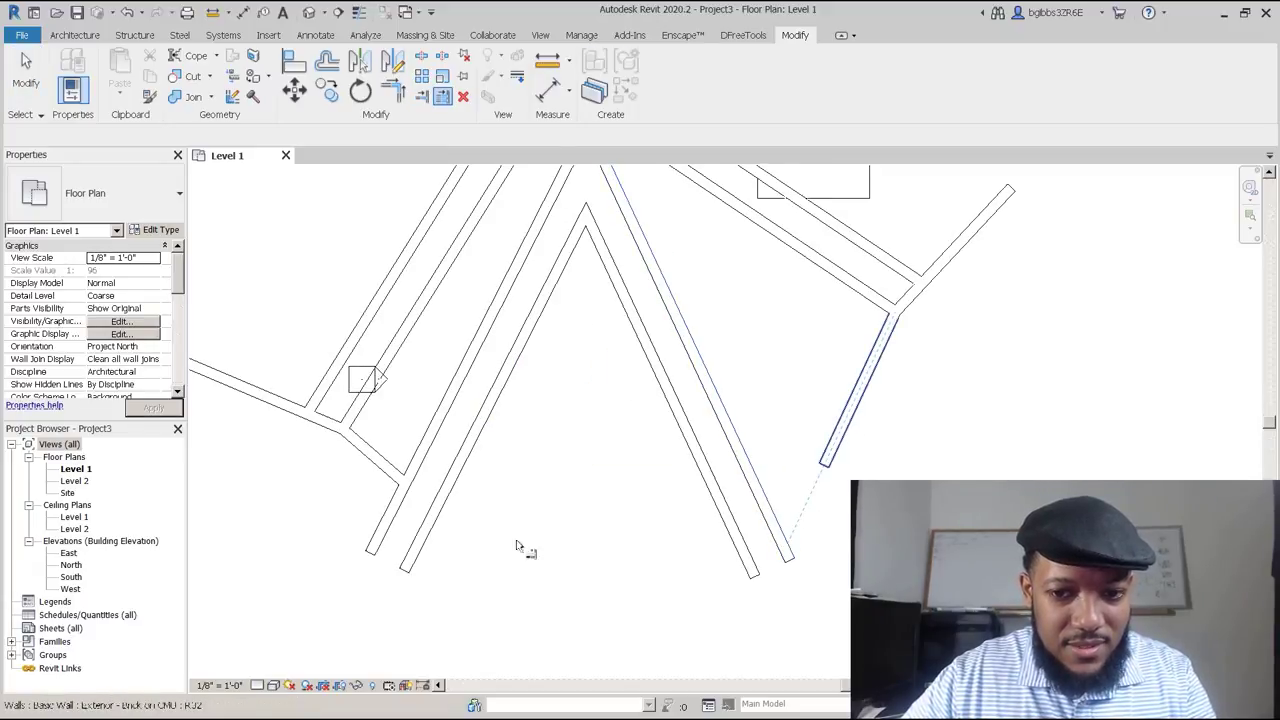
{"action": "scroll", "coordinate": [657, 343], "scroll_direction": "down", "scroll_amount": 2}
{"action": "key", "text": "Escape"}
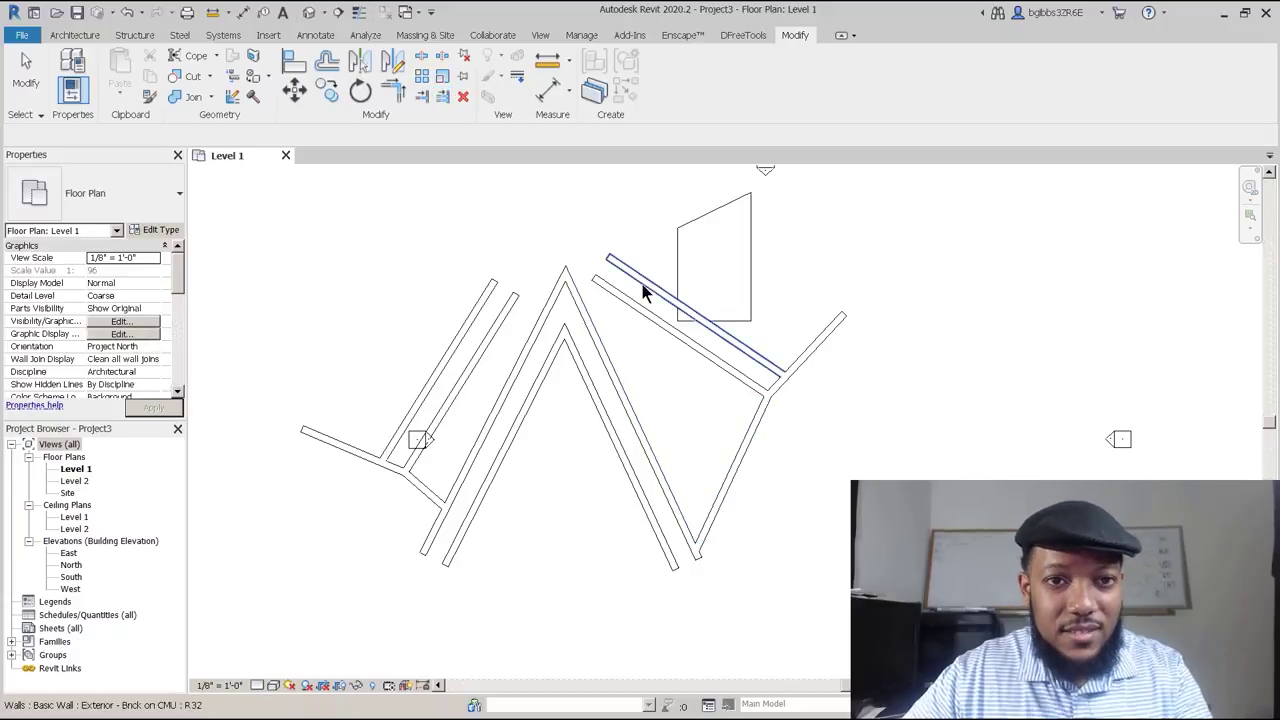
{"action": "key", "text": "Escape"}
Try aligning the lower of the two parallel sloping walls to the outer right leg of the V, and undo the alignment.
{"action": "middle_click_drag", "start_coordinate": [566, 274], "coordinate": [588, 279]}
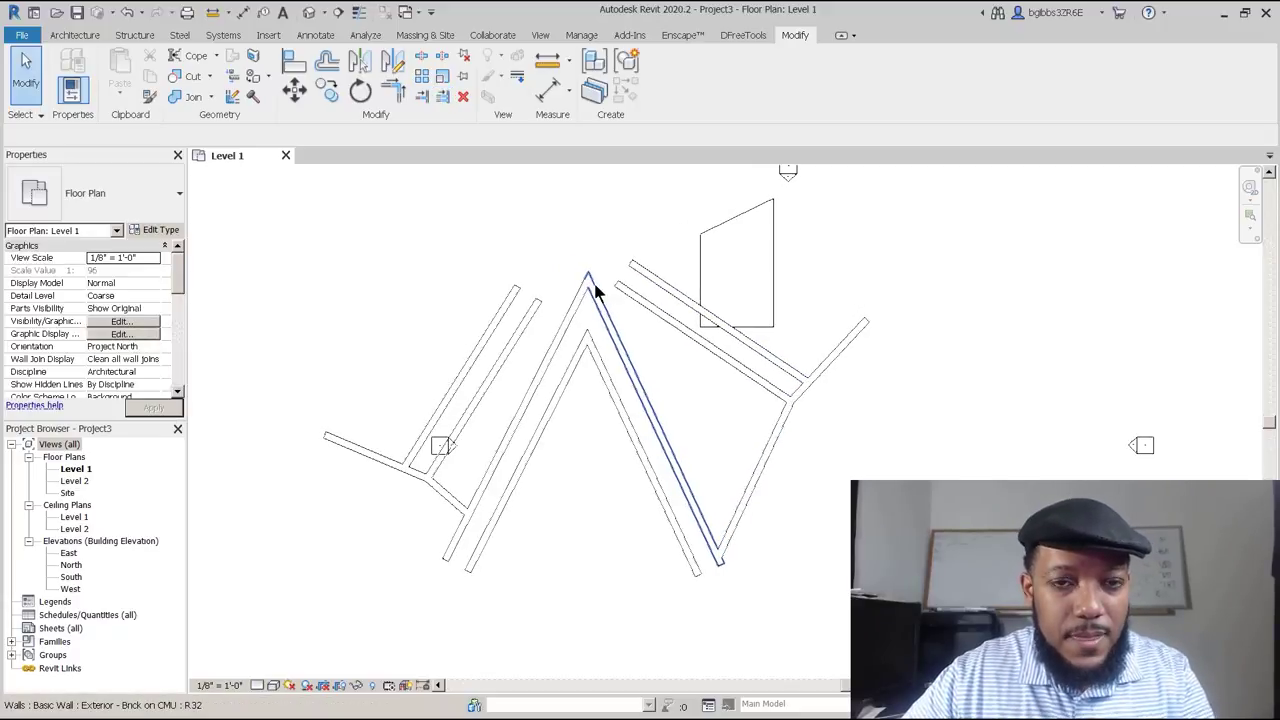
{"action": "middle_click_drag", "start_coordinate": [583, 377], "coordinate": [607, 372]}
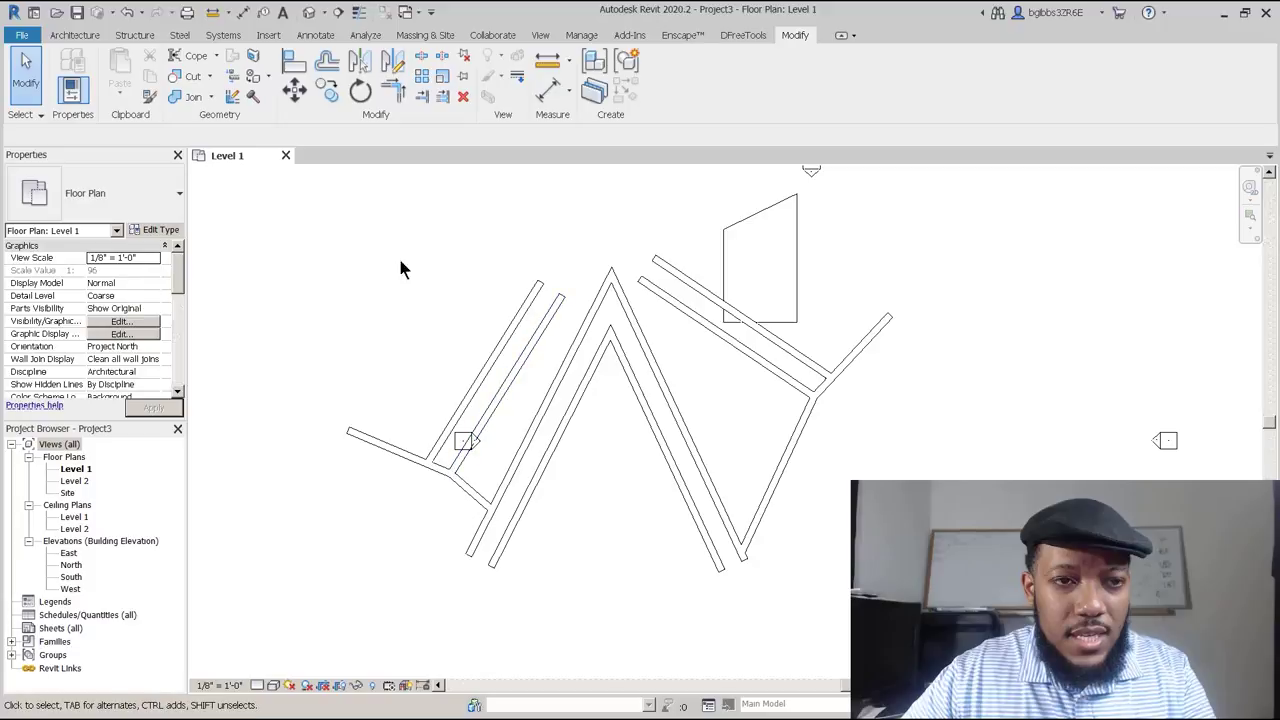
{"action": "middle_click_drag", "start_coordinate": [553, 438], "coordinate": [514, 403]}
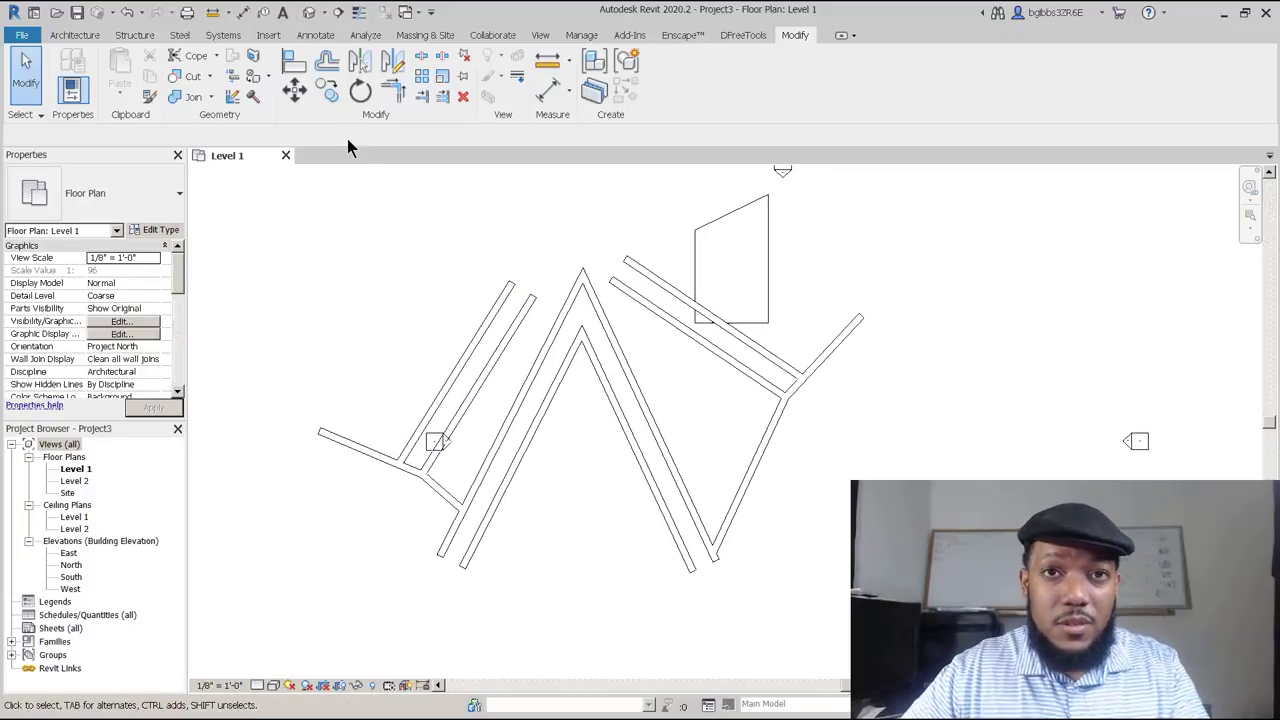
{"action": "left_click", "coordinate": [294, 62]}
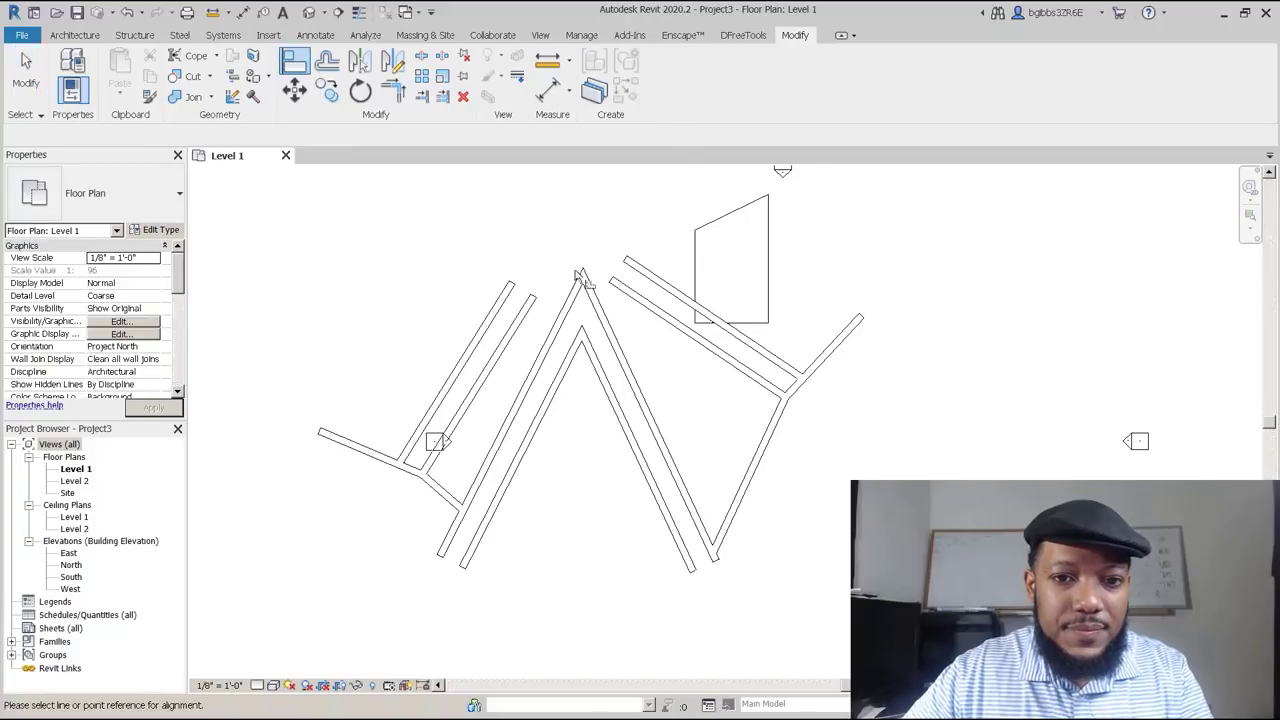
{"action": "scroll", "coordinate": [575, 278], "scroll_direction": "up", "scroll_amount": 2}
{"action": "left_click", "coordinate": [609, 314]}
{"action": "middle_click_drag", "start_coordinate": [673, 351], "coordinate": [670, 460]}
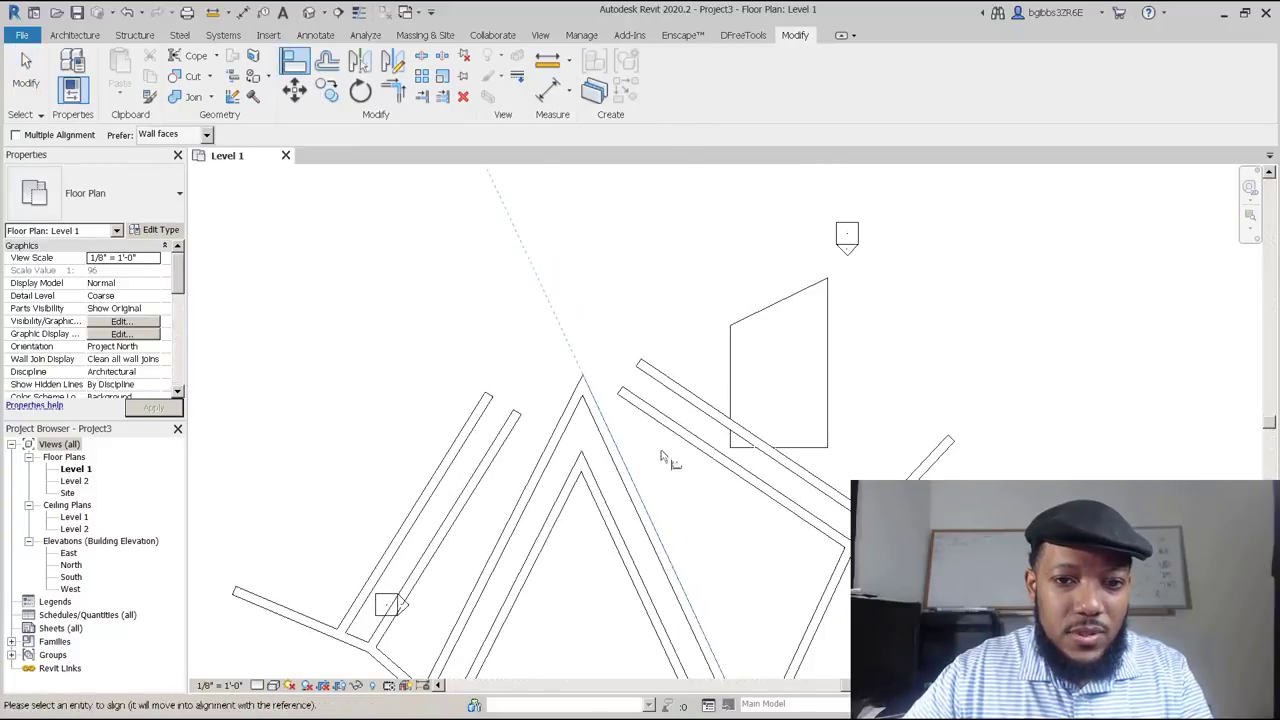
{"action": "left_click", "coordinate": [631, 405]}
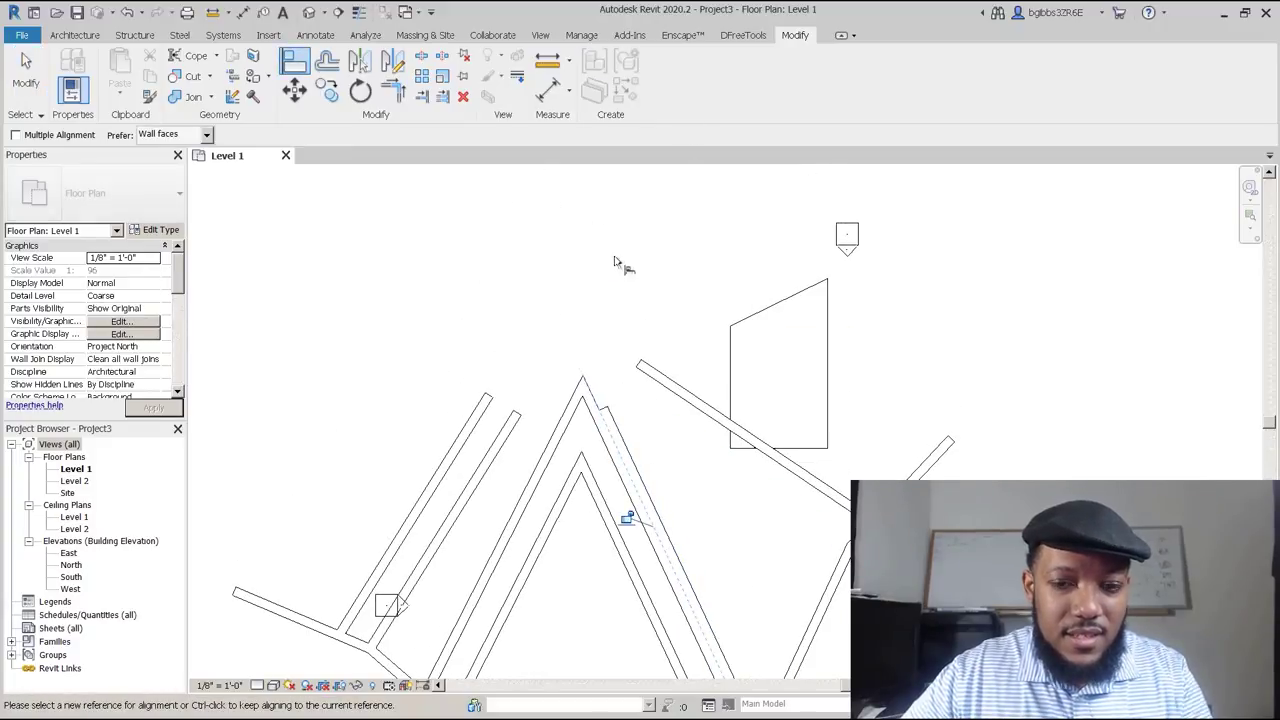
{"action": "scroll", "coordinate": [617, 260], "scroll_direction": "down", "scroll_amount": 1}
{"action": "middle_click_drag", "start_coordinate": [674, 428], "coordinate": [652, 379]}
{"action": "scroll", "coordinate": [607, 384], "scroll_direction": "up", "scroll_amount": 1}
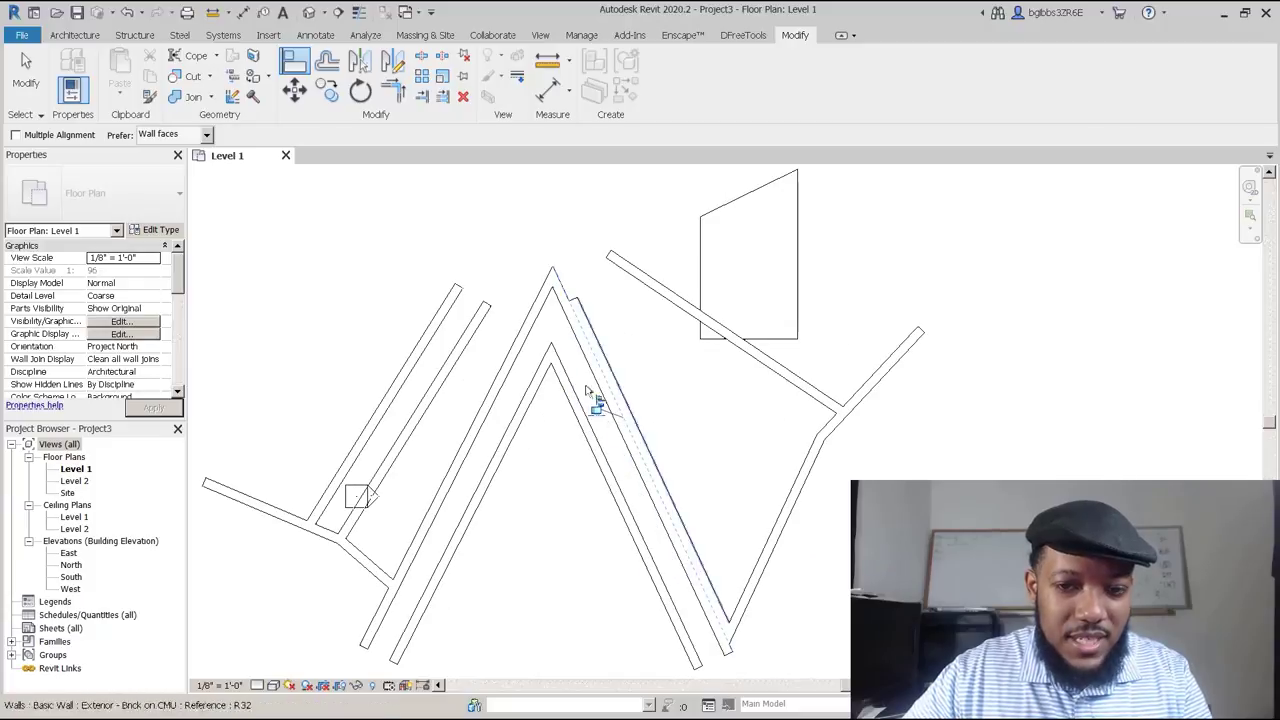
{"action": "key", "text": "ctrl+z"}
{"action": "scroll", "coordinate": [649, 315], "scroll_direction": "down", "scroll_amount": 2}
{"action": "key", "text": "Escape"}
{"action": "middle_click_drag", "start_coordinate": [723, 569], "coordinate": [760, 540]}
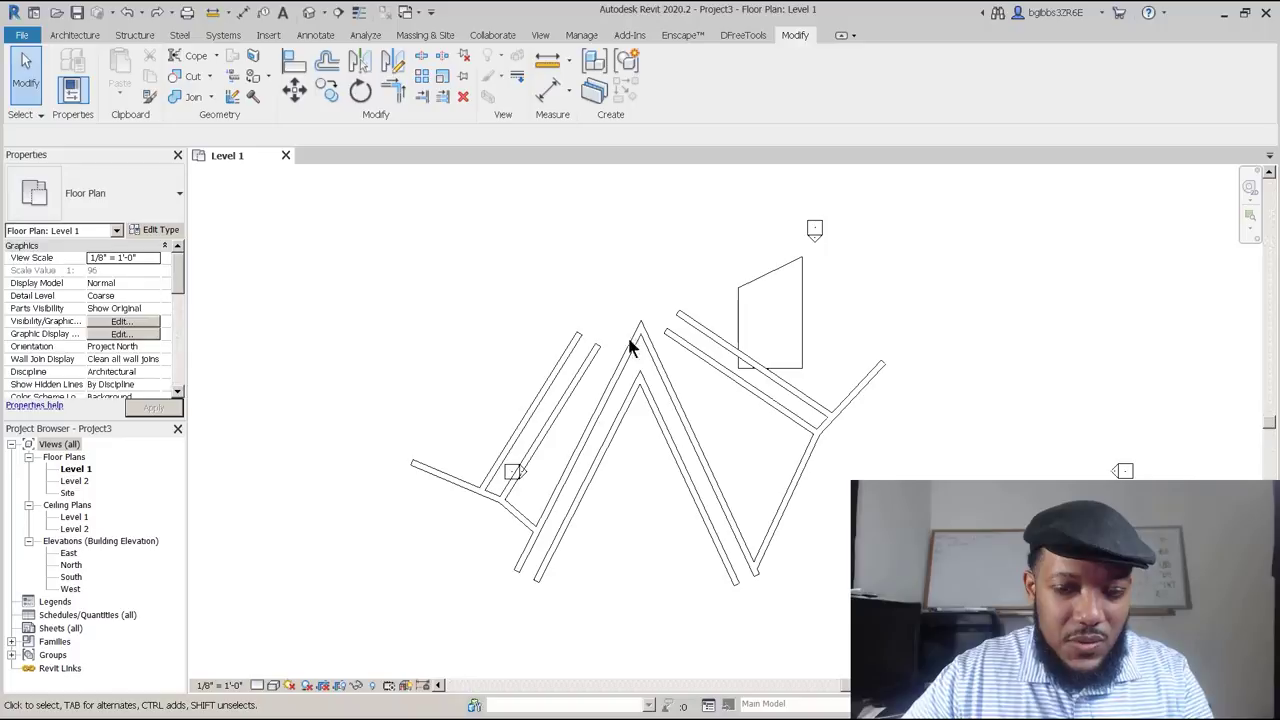
{"action": "middle_click_drag", "start_coordinate": [677, 497], "coordinate": [658, 514]}
{"action": "scroll", "coordinate": [536, 477], "scroll_direction": "up", "scroll_amount": 1}
{"action": "middle_click_drag", "start_coordinate": [590, 416], "coordinate": [626, 405]}
{"action": "scroll", "coordinate": [591, 452], "scroll_direction": "down", "scroll_amount": 3}
{"action": "scroll", "coordinate": [559, 482], "scroll_direction": "up", "scroll_amount": 1}
{"action": "scroll", "coordinate": [570, 480], "scroll_direction": "down", "scroll_amount": 1}
{"action": "middle_click_drag", "start_coordinate": [726, 558], "coordinate": [726, 650]}
{"action": "scroll", "coordinate": [650, 495], "scroll_direction": "down", "scroll_amount": 1}
{"action": "middle_click_drag", "start_coordinate": [494, 428], "coordinate": [510, 430]}
{"action": "scroll", "coordinate": [521, 422], "scroll_direction": "up", "scroll_amount": 1}
{"action": "scroll", "coordinate": [556, 566], "scroll_direction": "up", "scroll_amount": 2}
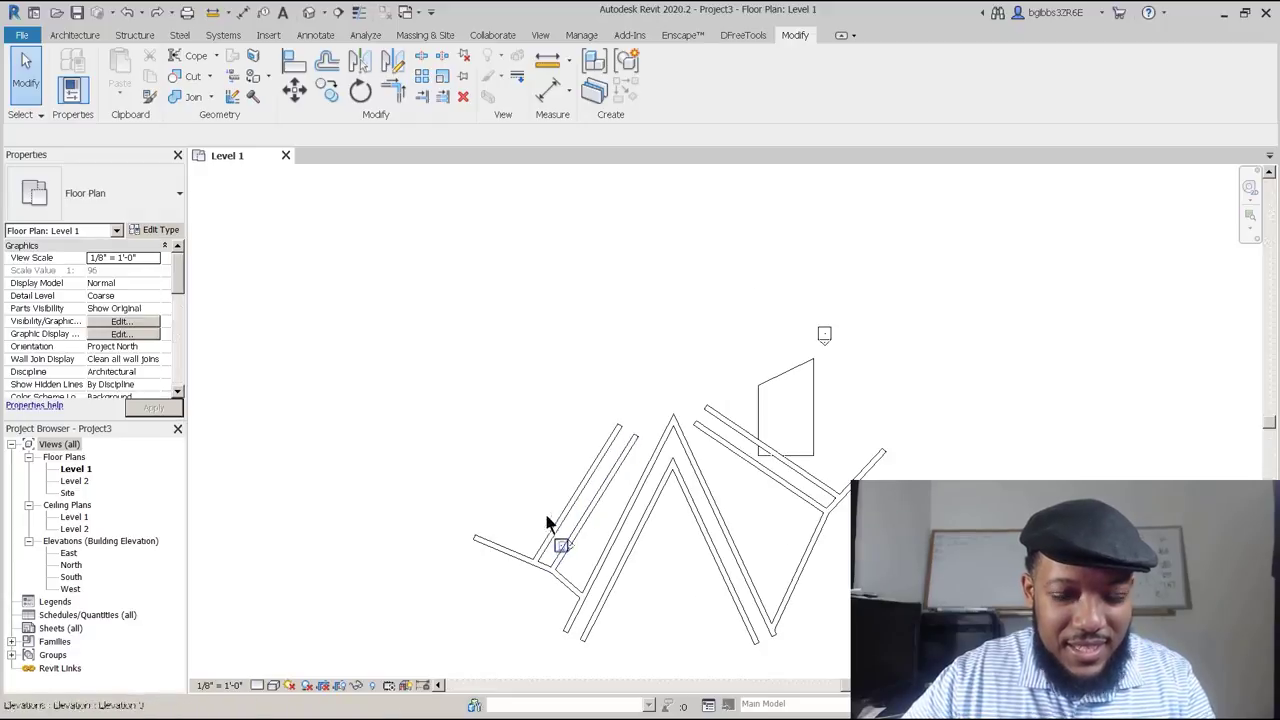
{"action": "middle_click_drag", "start_coordinate": [567, 465], "coordinate": [657, 422]}
Draw a detail-line rectangle about 22'-0" by 24'-6" in the empty area left of the walls, and a larger one to its right.
{"action": "key", "text": "d"}
{"action": "key", "text": "d"}
{"action": "key", "text": "a"}
{"action": "key", "text": "Escape"}
{"action": "key", "text": "d"}
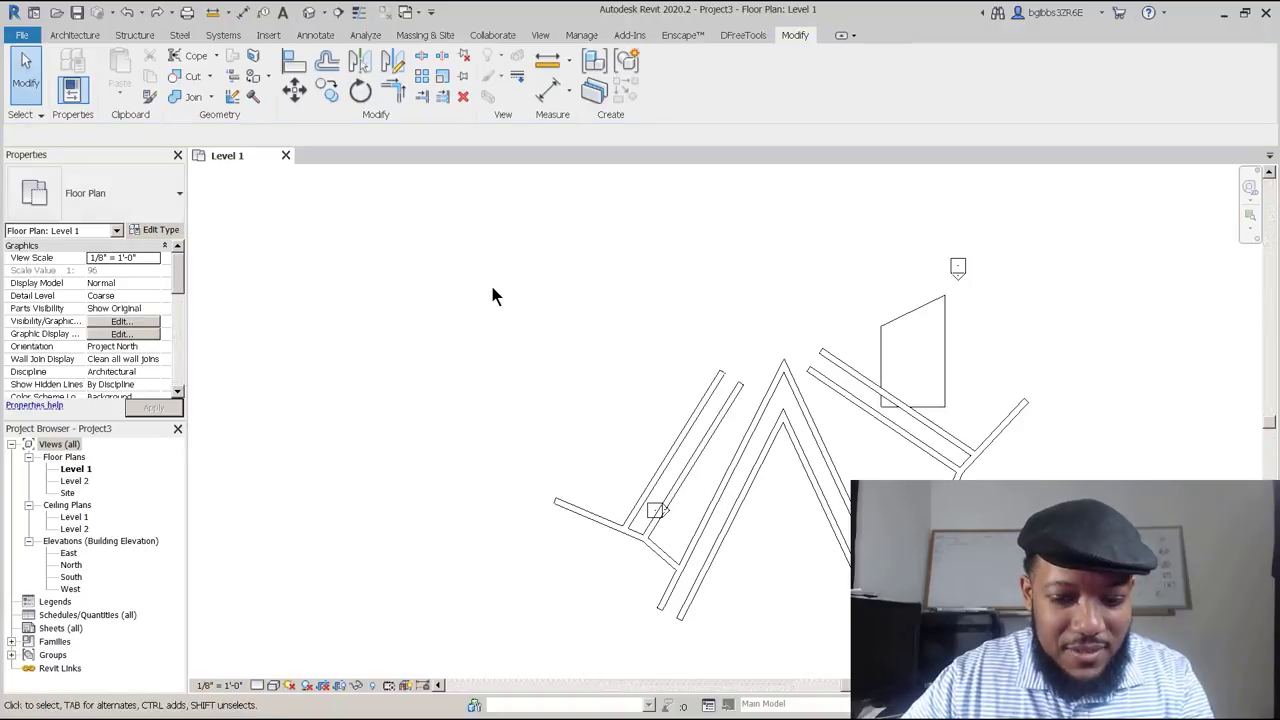
{"action": "key", "text": "l"}
{"action": "left_click", "coordinate": [678, 63]}
{"action": "left_click", "coordinate": [373, 263]}
{"action": "left_click", "coordinate": [455, 353]}
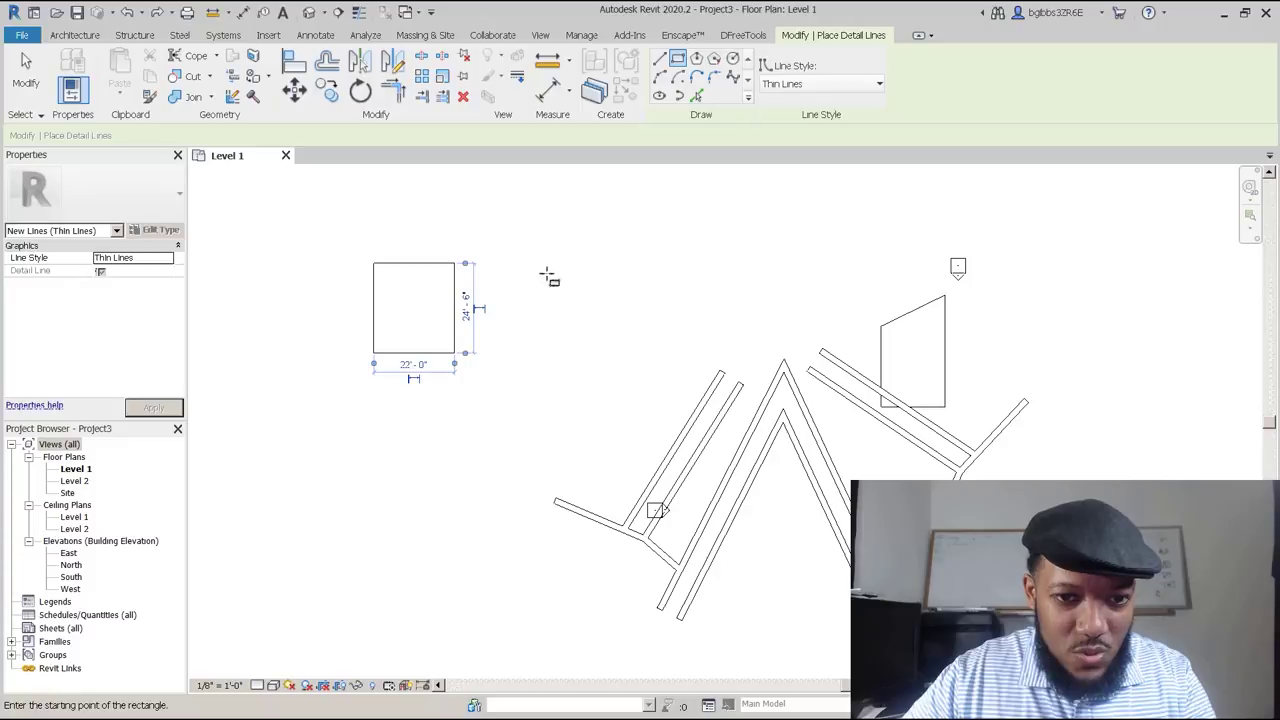
{"action": "key", "text": "Escape"}
{"action": "key", "text": "Escape"}
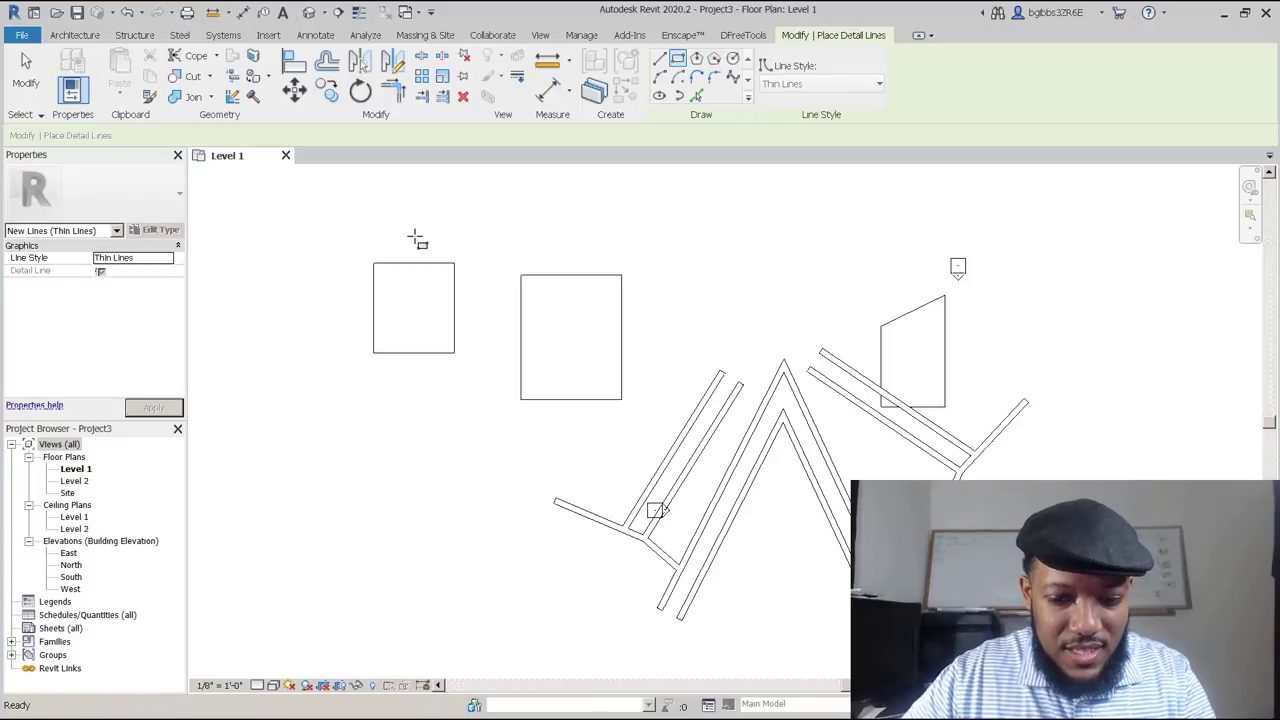
Align the top edge of the smaller rectangle with the top edge of the larger rectangle.
{"action": "key", "text": "a"}
{"action": "key", "text": "l"}
{"action": "left_click", "coordinate": [590, 275]}
{"action": "left_click", "coordinate": [410, 263]}
{"action": "key", "text": "Escape"}
{"action": "key", "text": "Escape"}
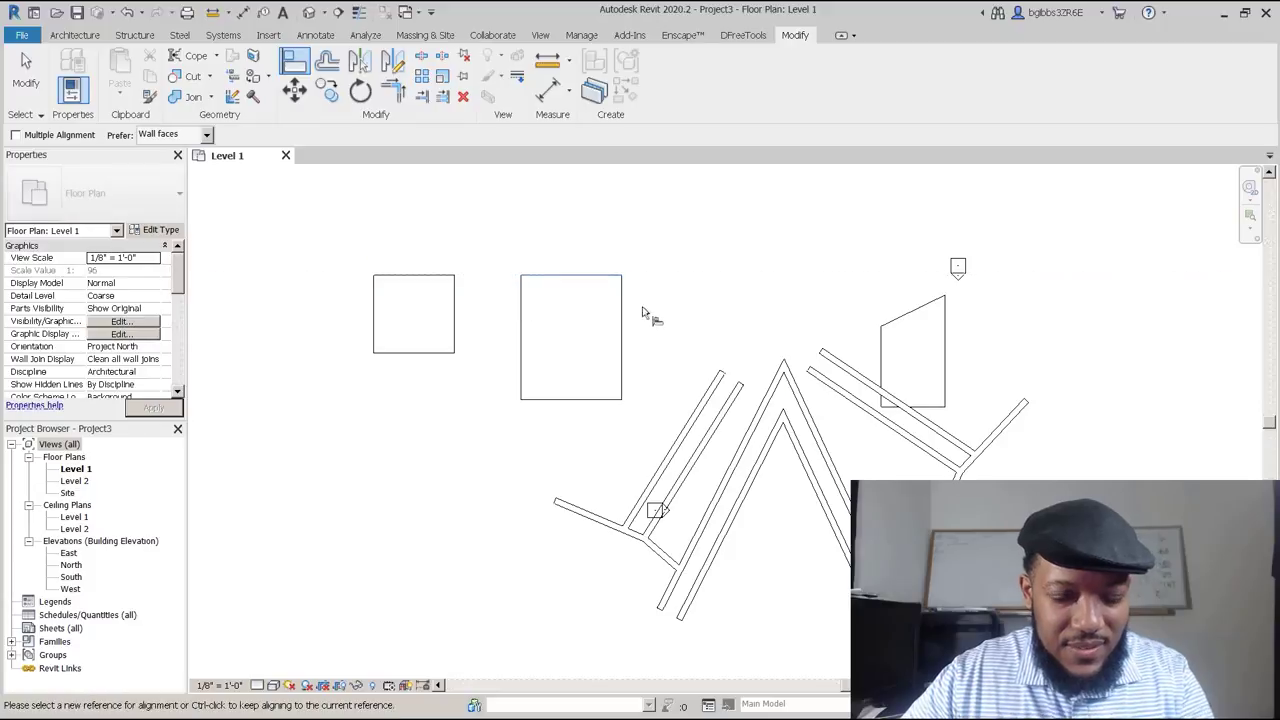
Align the bottom edge of the larger rectangle with the bottom edge of the smaller rectangle.
{"action": "key", "text": "a"}
{"action": "key", "text": "l"}
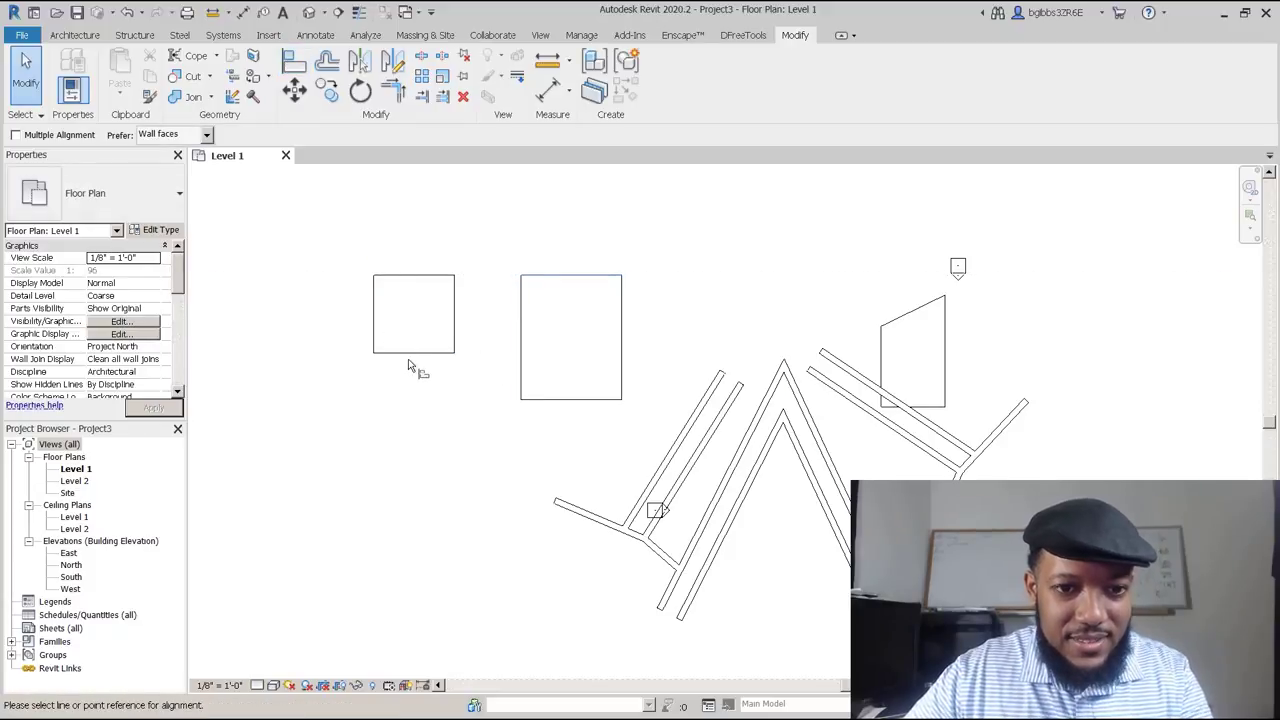
{"action": "left_click", "coordinate": [415, 354]}
{"action": "left_click", "coordinate": [597, 400]}
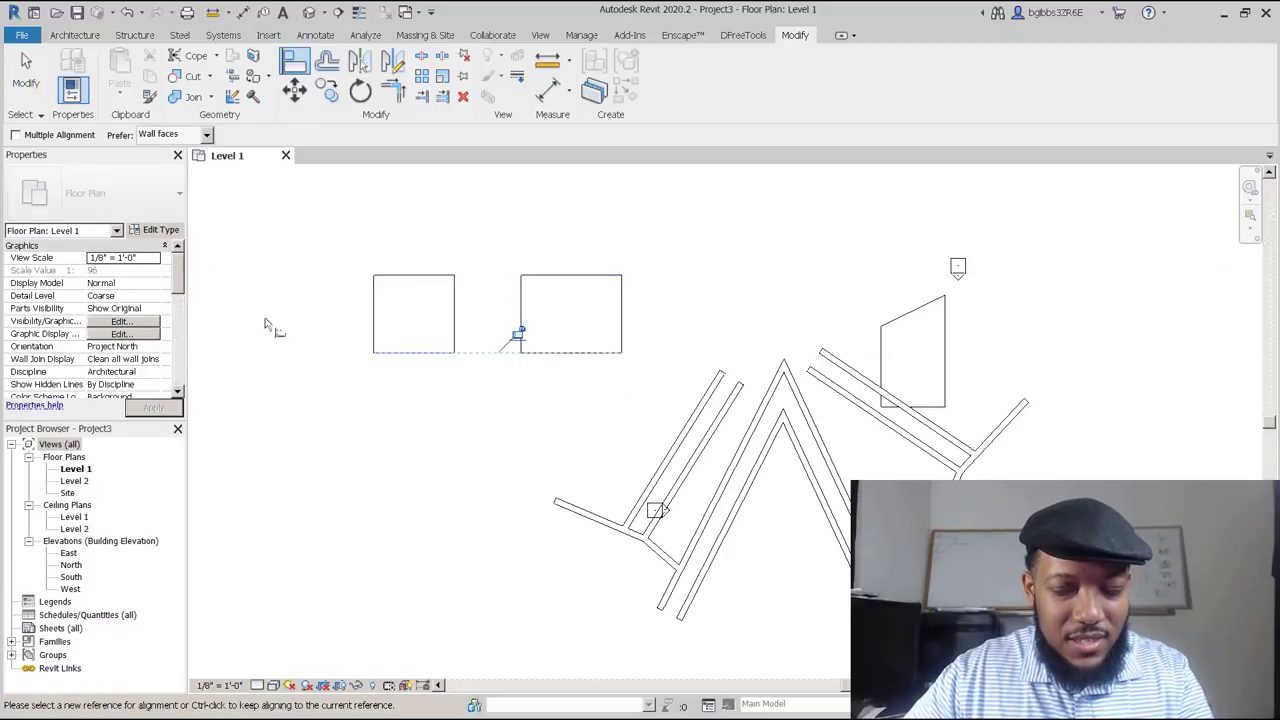
{"action": "scroll", "coordinate": [580, 377], "scroll_direction": "up", "scroll_amount": 3}
{"action": "scroll", "coordinate": [640, 360], "scroll_direction": "down", "scroll_amount": 2}
{"action": "key", "text": "Escape"}
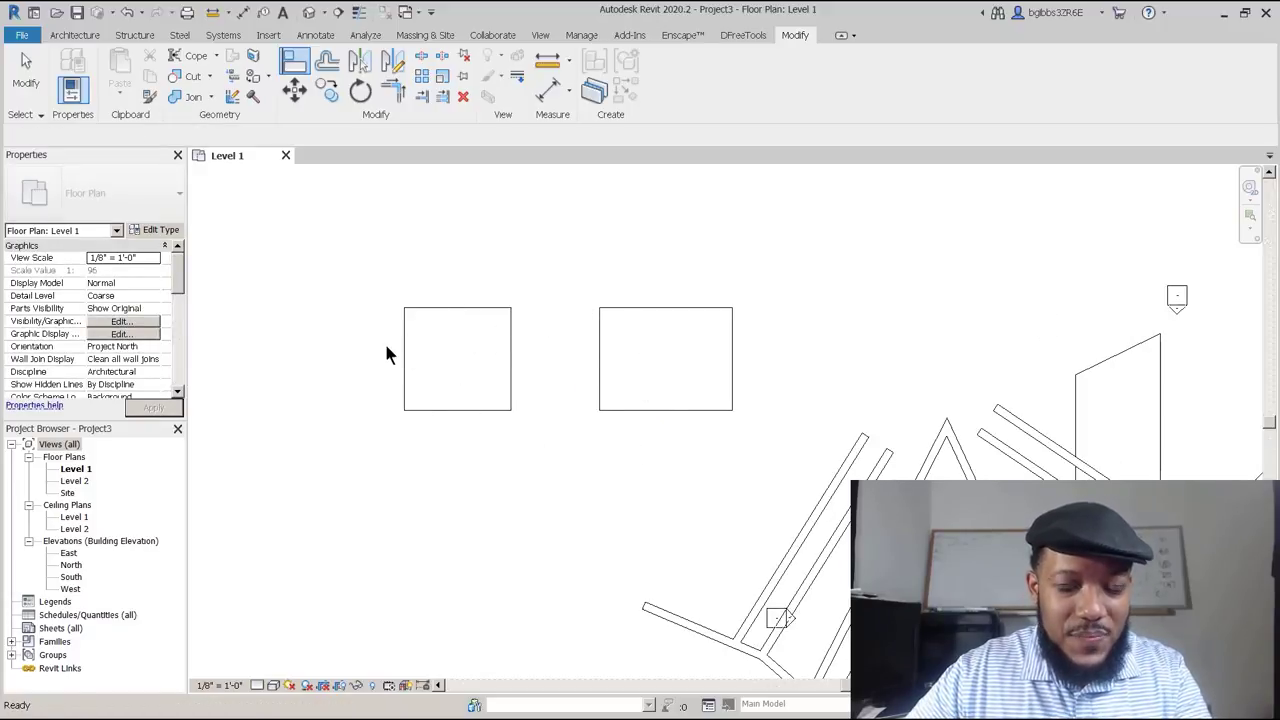
Copy the smaller rectangle about 37'-0" straight down with the Copy command.
{"action": "scroll", "coordinate": [390, 356], "scroll_direction": "down", "scroll_amount": 2}
{"action": "left_click_drag", "start_coordinate": [396, 419], "coordinate": [524, 266]}
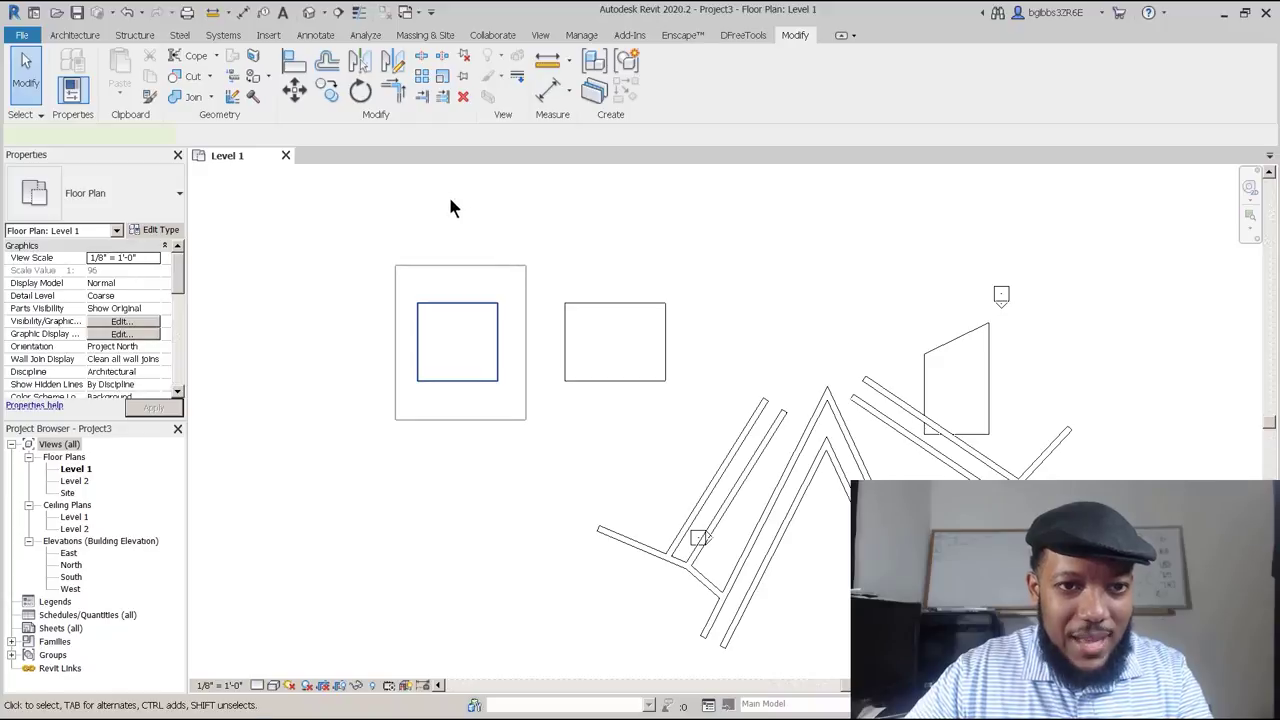
{"action": "key", "text": "c"}
{"action": "key", "text": "o"}
{"action": "left_click", "coordinate": [417, 303]}
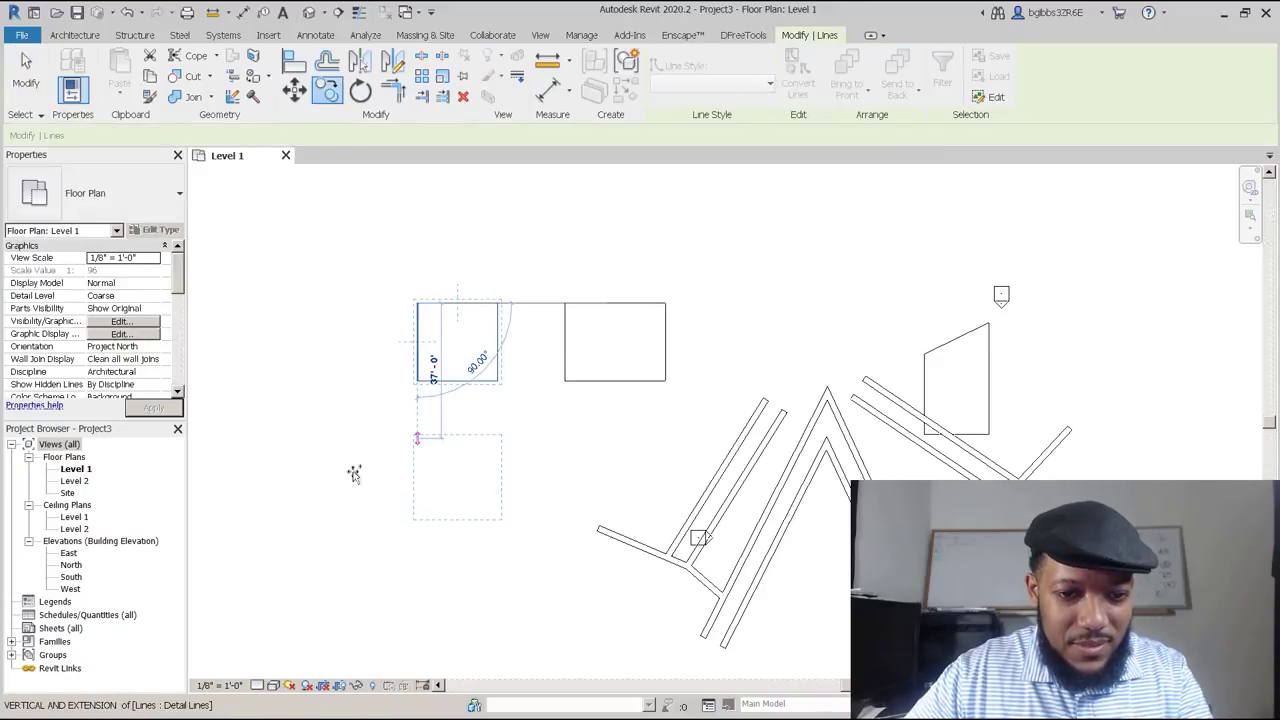
{"action": "left_click", "coordinate": [365, 565]}
{"action": "key", "text": "Escape"}
Copy the lower detail-line rectangle about 45'-6" horizontally to its left with the Copy command.
{"action": "middle_click_drag", "start_coordinate": [518, 475], "coordinate": [543, 434]}
{"action": "left_click_drag", "start_coordinate": [545, 498], "coordinate": [403, 372]}
{"action": "key", "text": "c"}
{"action": "key", "text": "o"}
{"action": "left_click", "coordinate": [547, 430]}
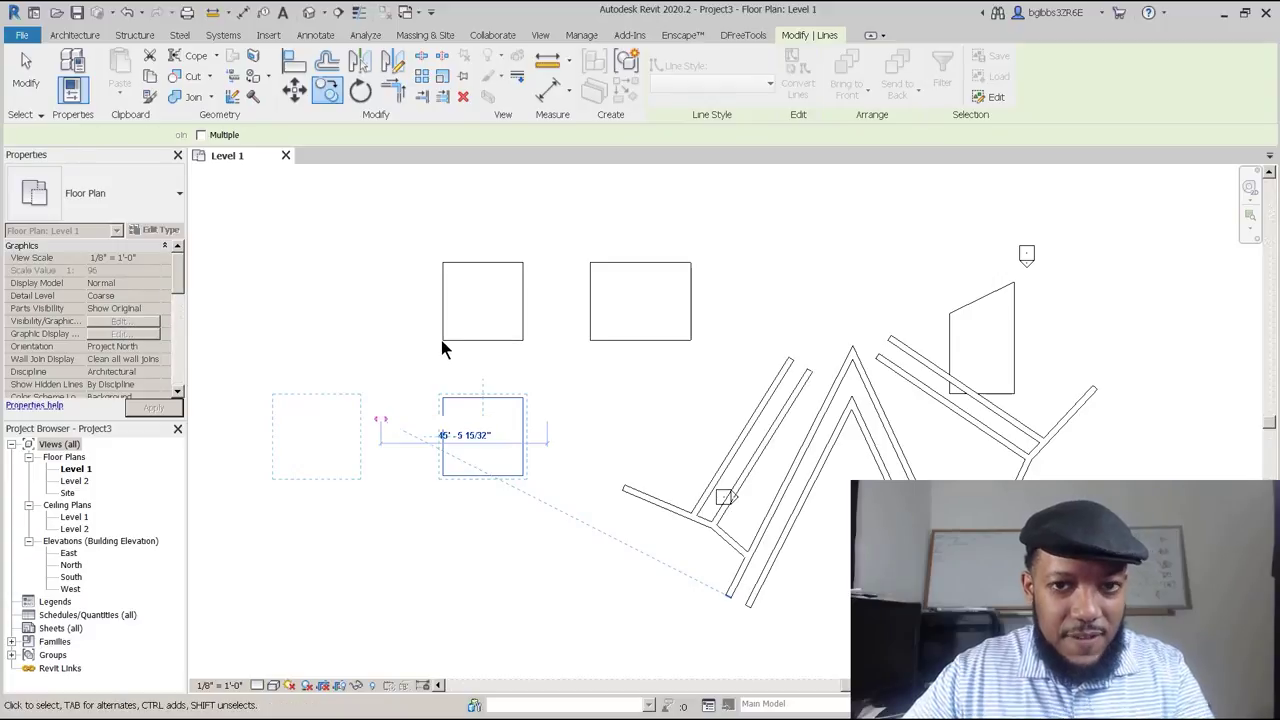
{"action": "left_click", "coordinate": [398, 297]}
{"action": "key", "text": "Escape"}
{"action": "scroll", "coordinate": [404, 295], "scroll_direction": "down", "scroll_amount": 1}
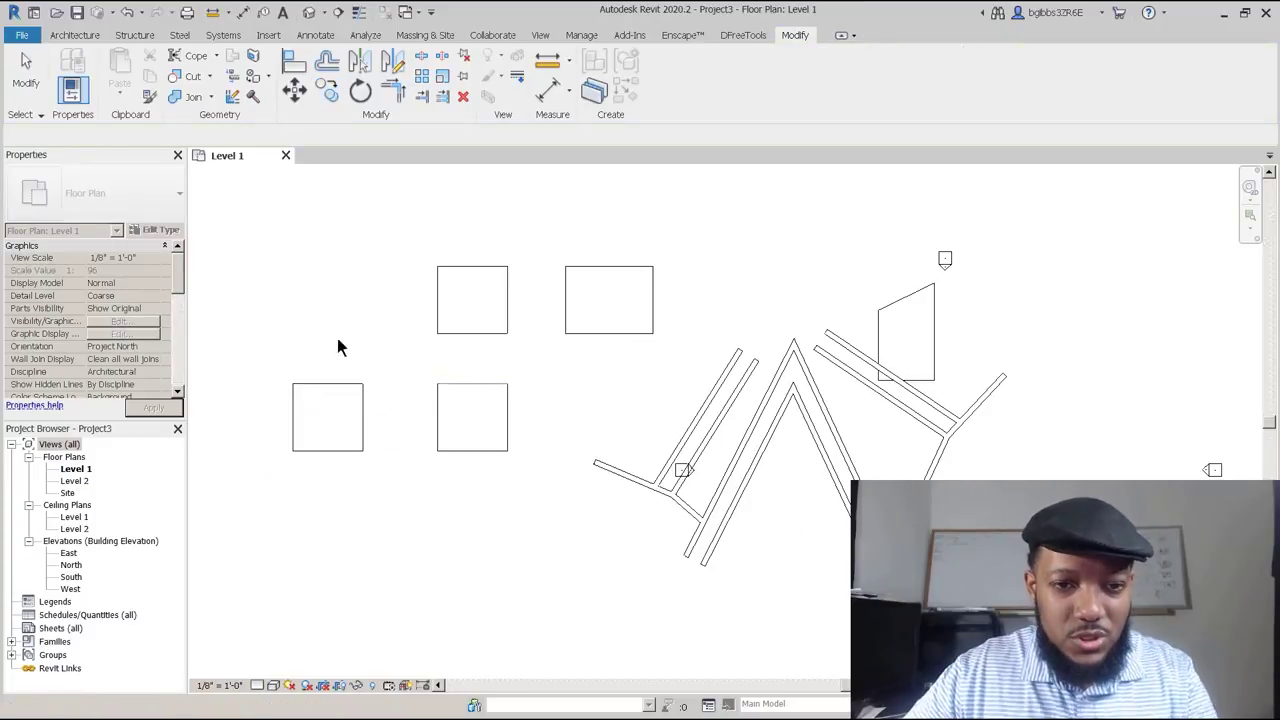
{"action": "scroll", "coordinate": [392, 395], "scroll_direction": "down", "scroll_amount": 2}
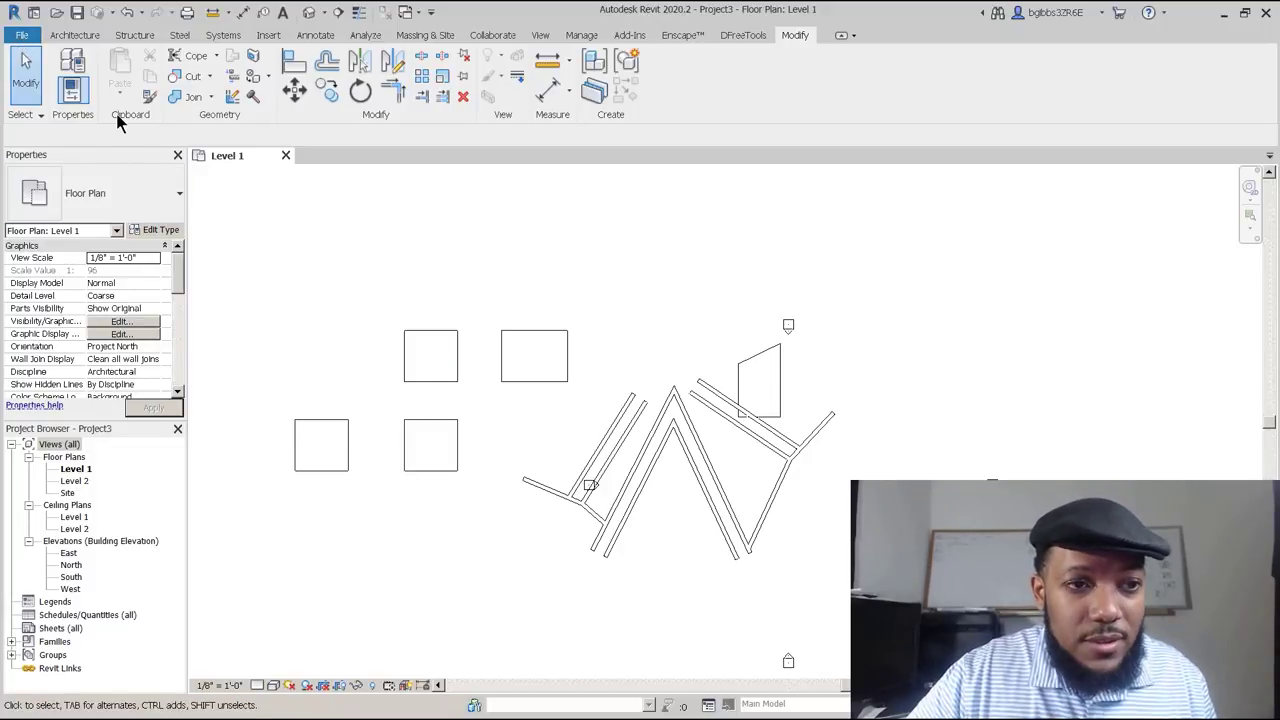
Open the keyboard shortcuts customization from the user interface options.
{"action": "left_click", "coordinate": [22, 35]}
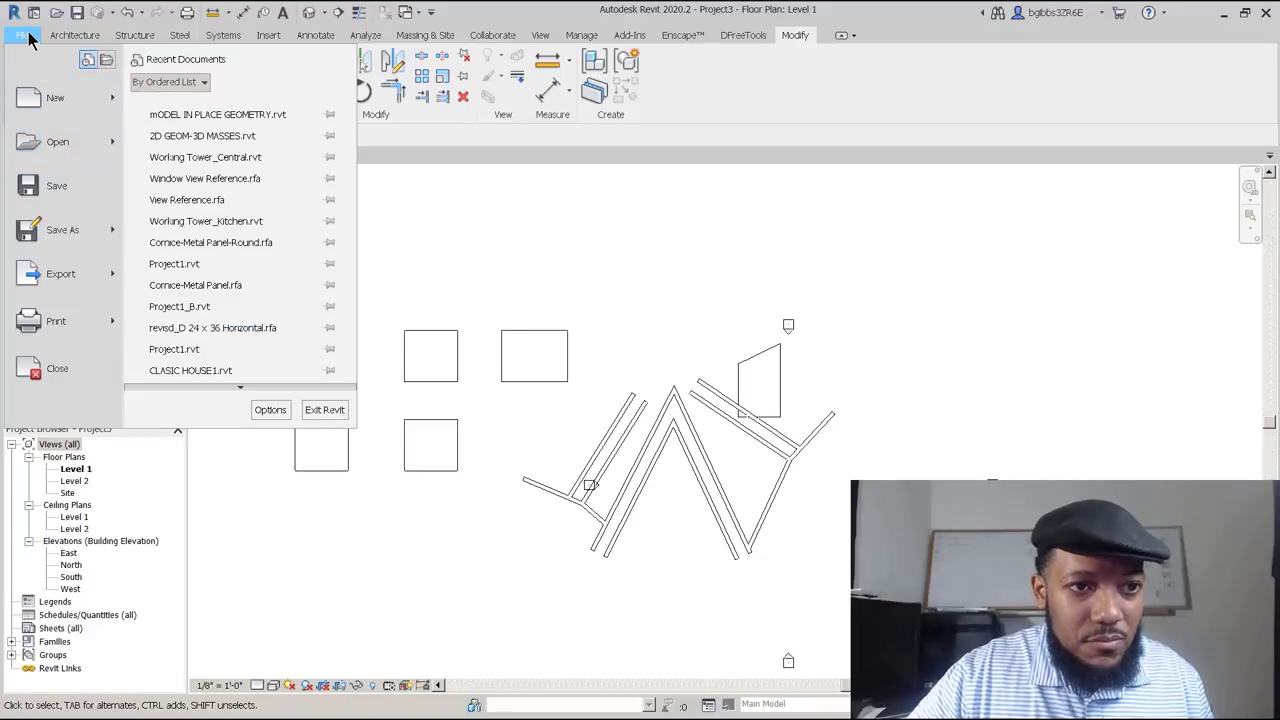
{"action": "left_click", "coordinate": [270, 410]}
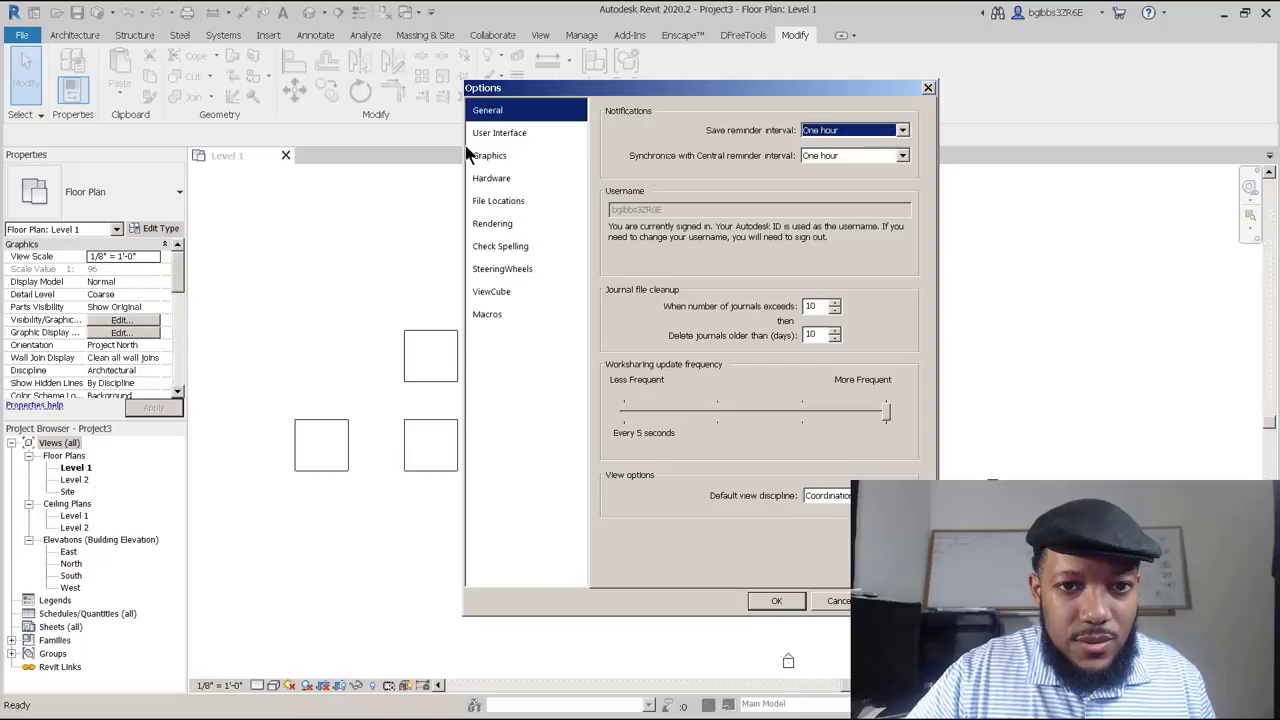
{"action": "left_click", "coordinate": [492, 132]}
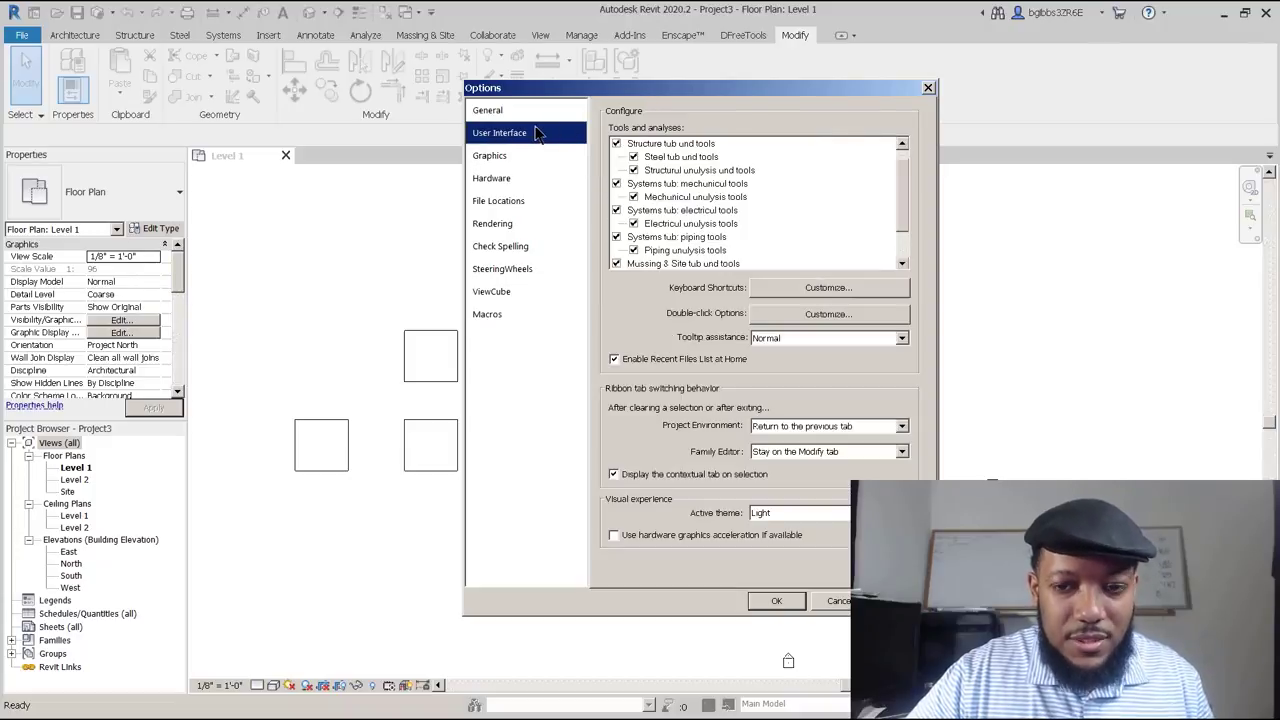
{"action": "left_click", "coordinate": [829, 289]}
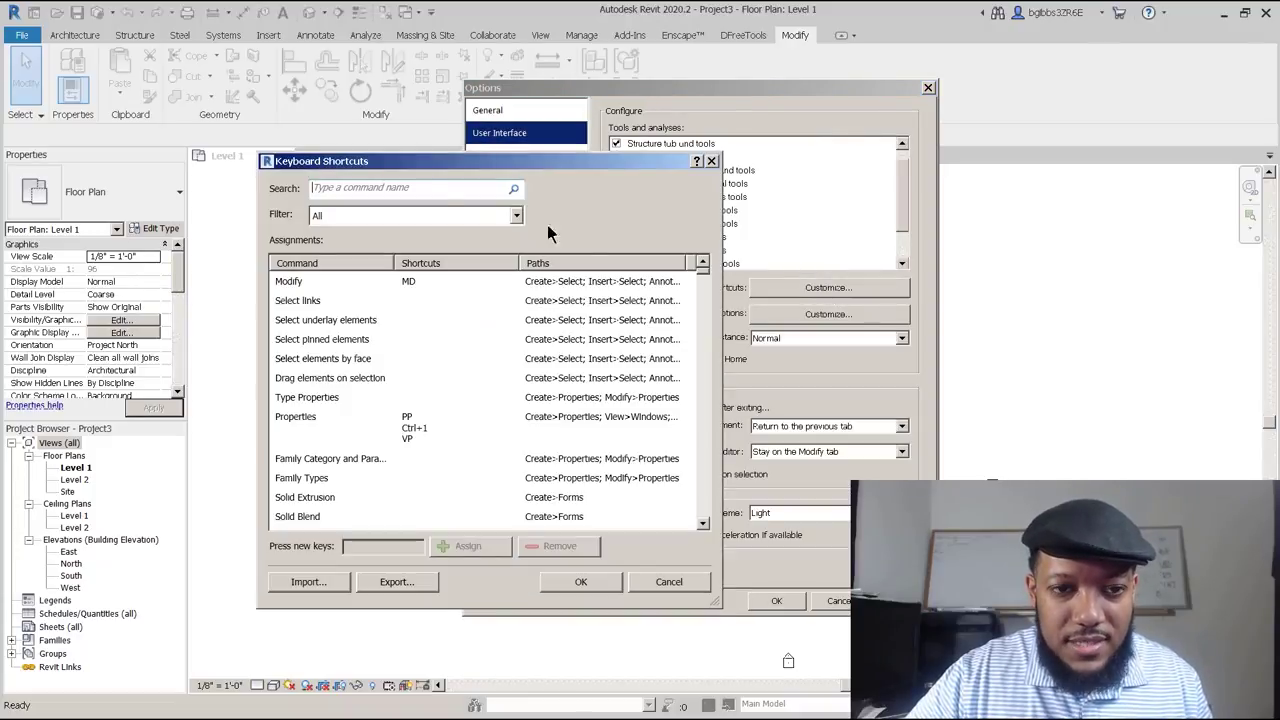
Search the keyboard shortcut assignments for COPY, check the Copy command's shortcuts, and close the list without changes.
{"action": "left_click", "coordinate": [428, 190]}
{"action": "type", "text": "COPY"}
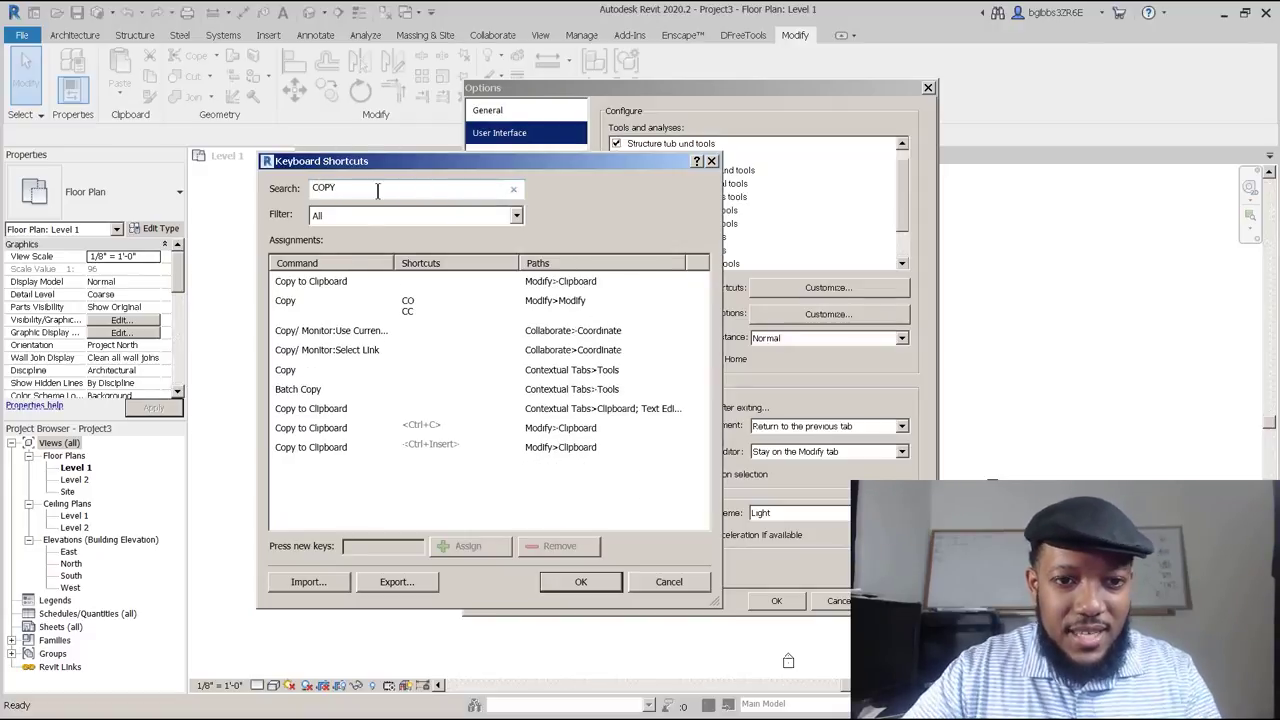
{"action": "key", "text": "BackSpace"}
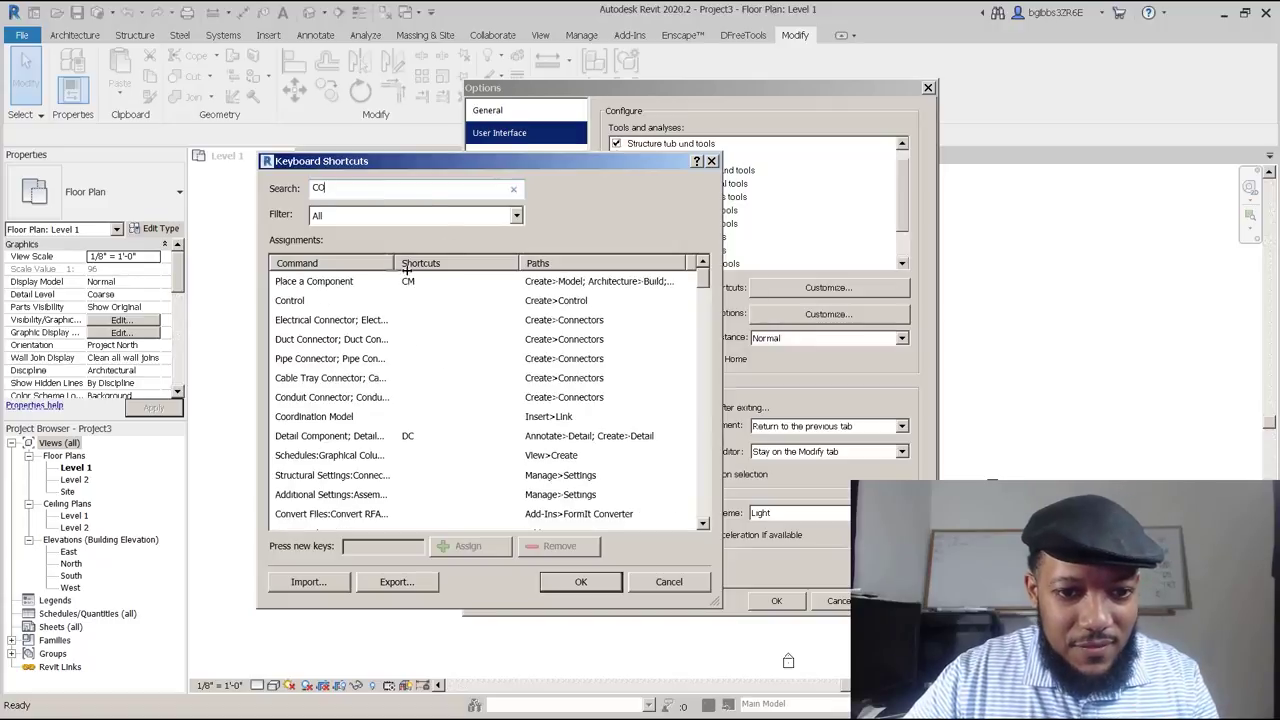
{"action": "scroll", "coordinate": [477, 427], "scroll_direction": "down", "scroll_amount": 4}
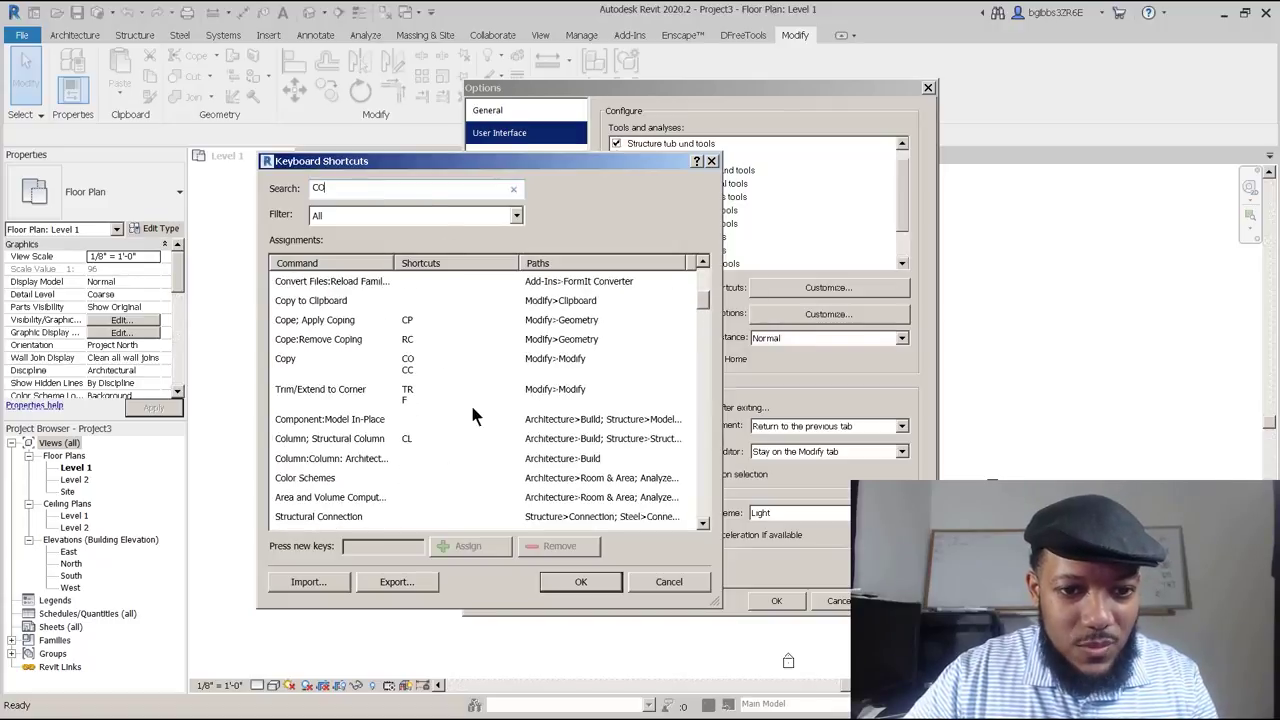
{"action": "type", "text": "P"}
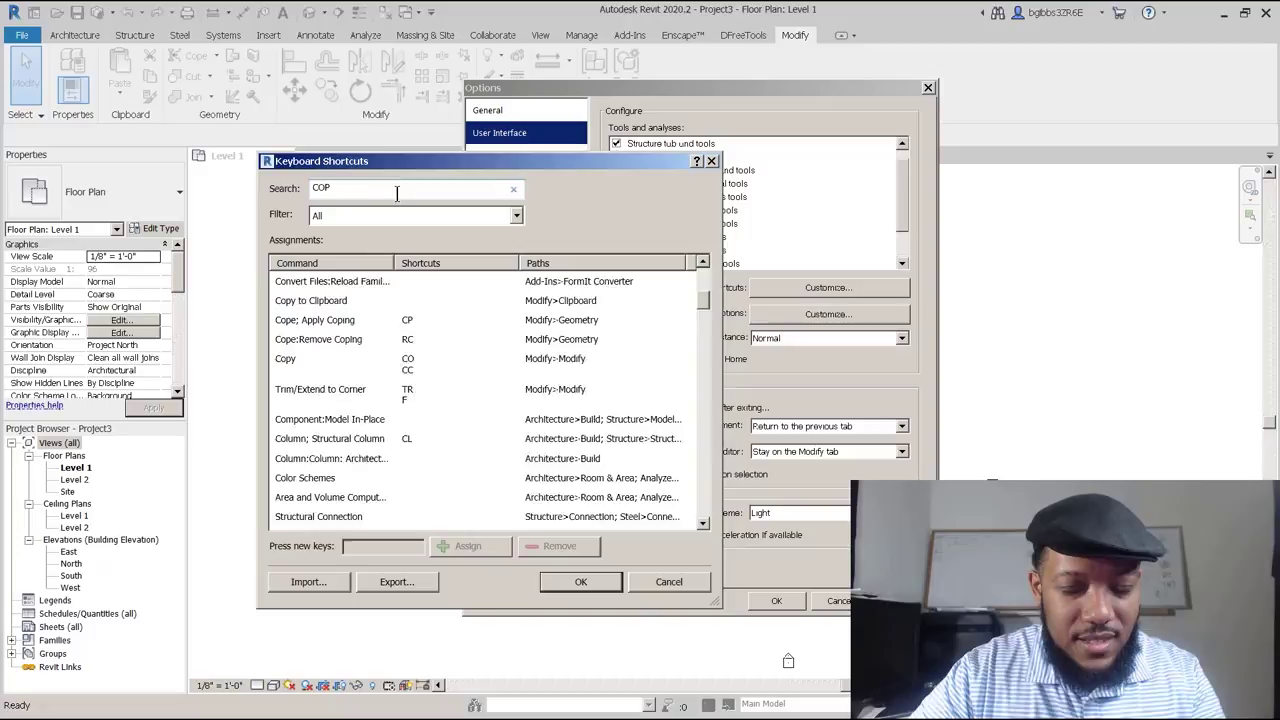
{"action": "type", "text": "Y"}
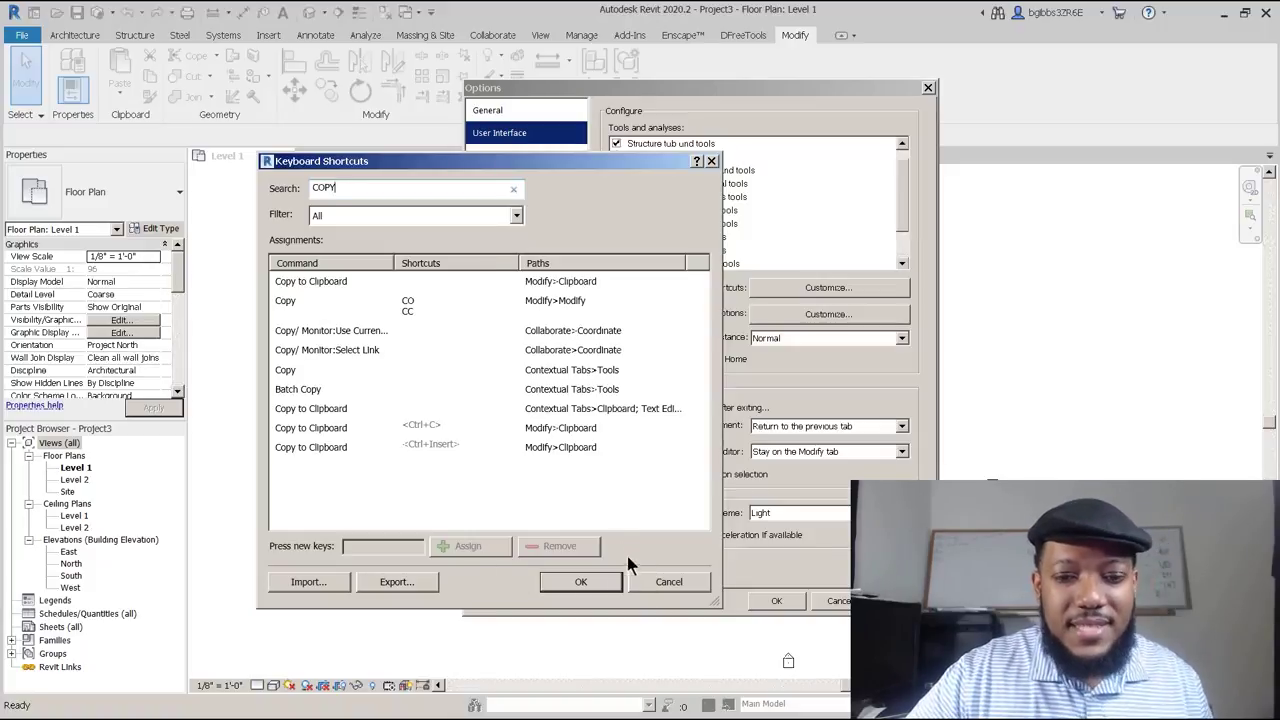
{"action": "left_click", "coordinate": [654, 575]}
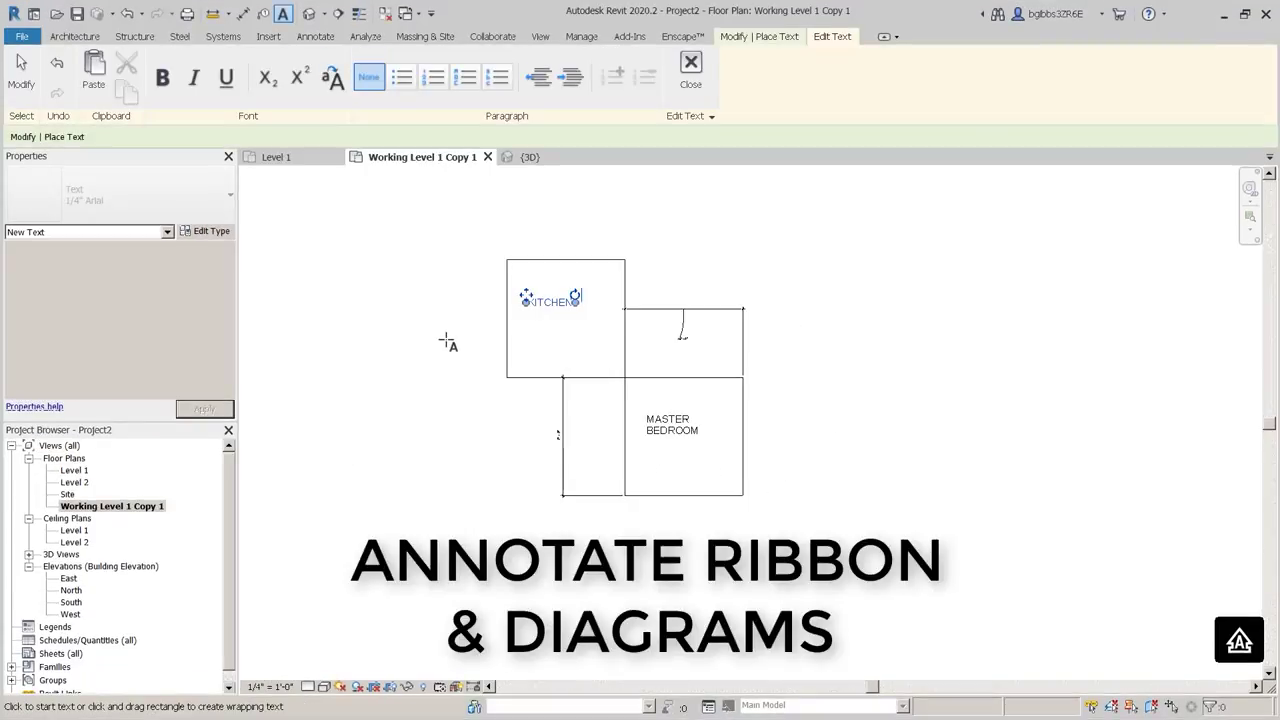
{"action": "left_click", "coordinate": [447, 343]}
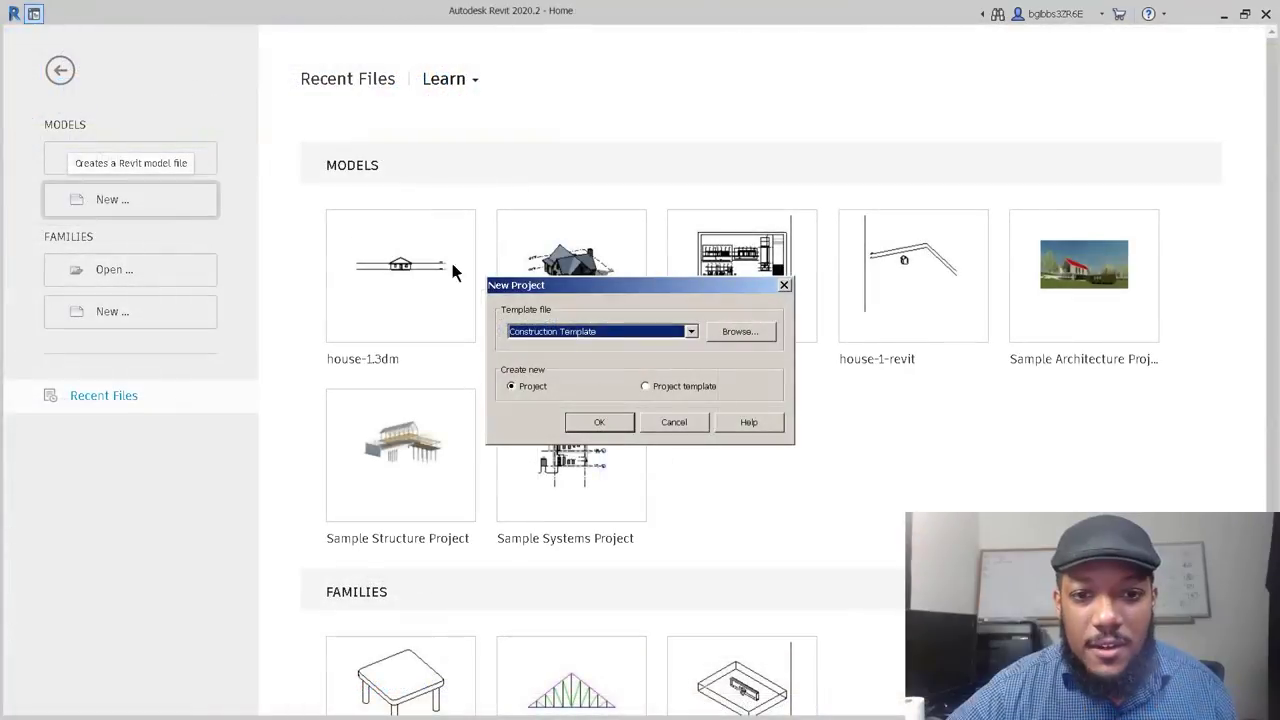
Create a new project from the Architectural Template.
{"action": "left_click", "coordinate": [623, 331]}
{"action": "left_click", "coordinate": [575, 367]}
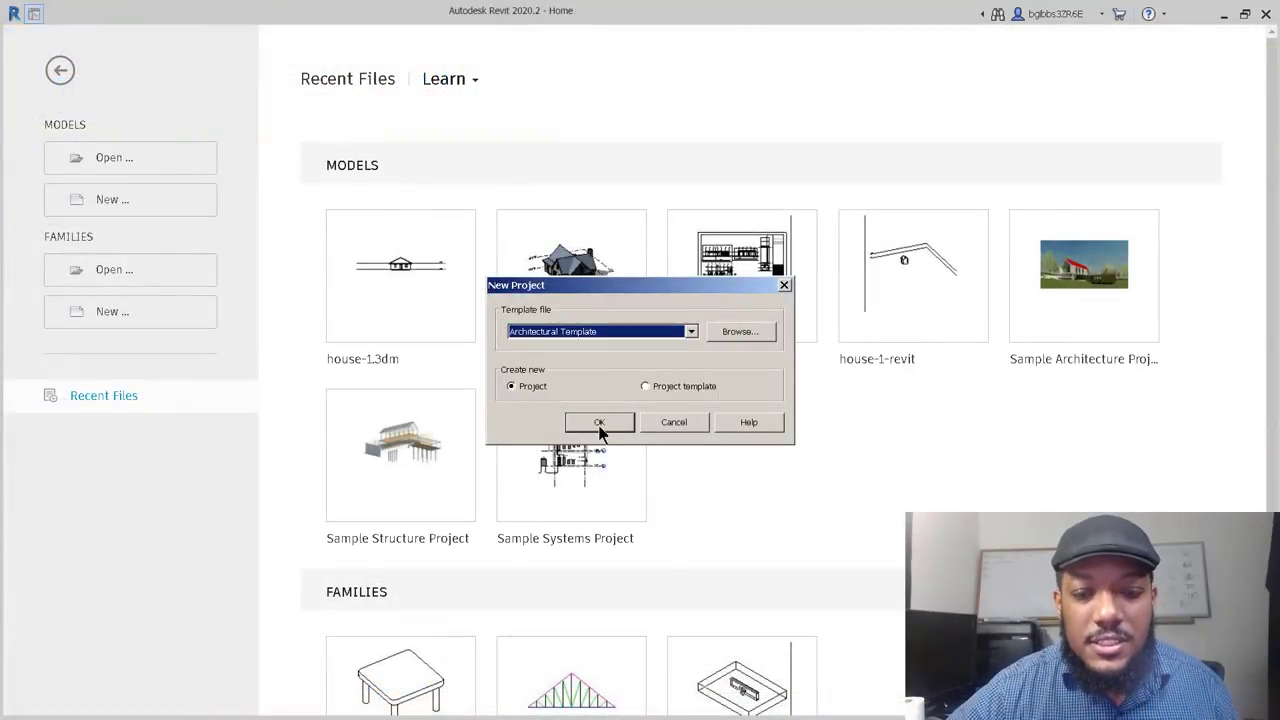
{"action": "left_click", "coordinate": [600, 423]}
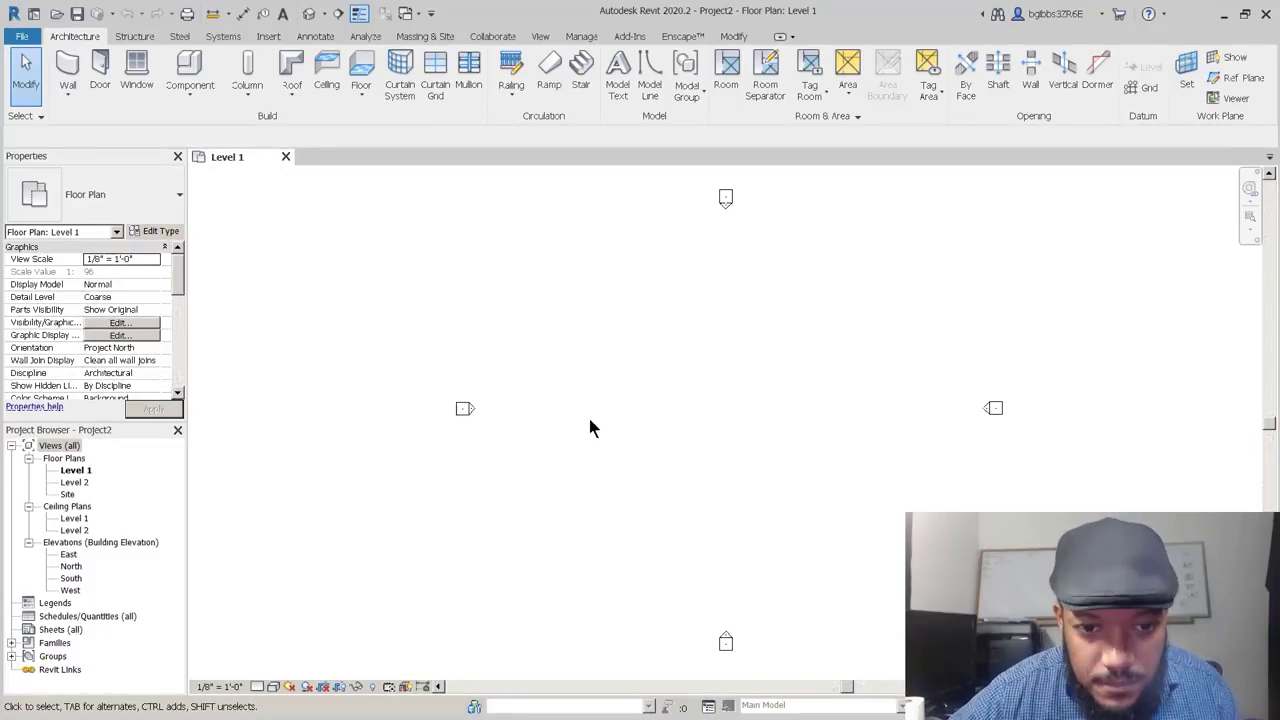
Duplicate the Level 1 floor plan view with detailing.
{"action": "middle_click_drag", "start_coordinate": [627, 372], "coordinate": [465, 356]}
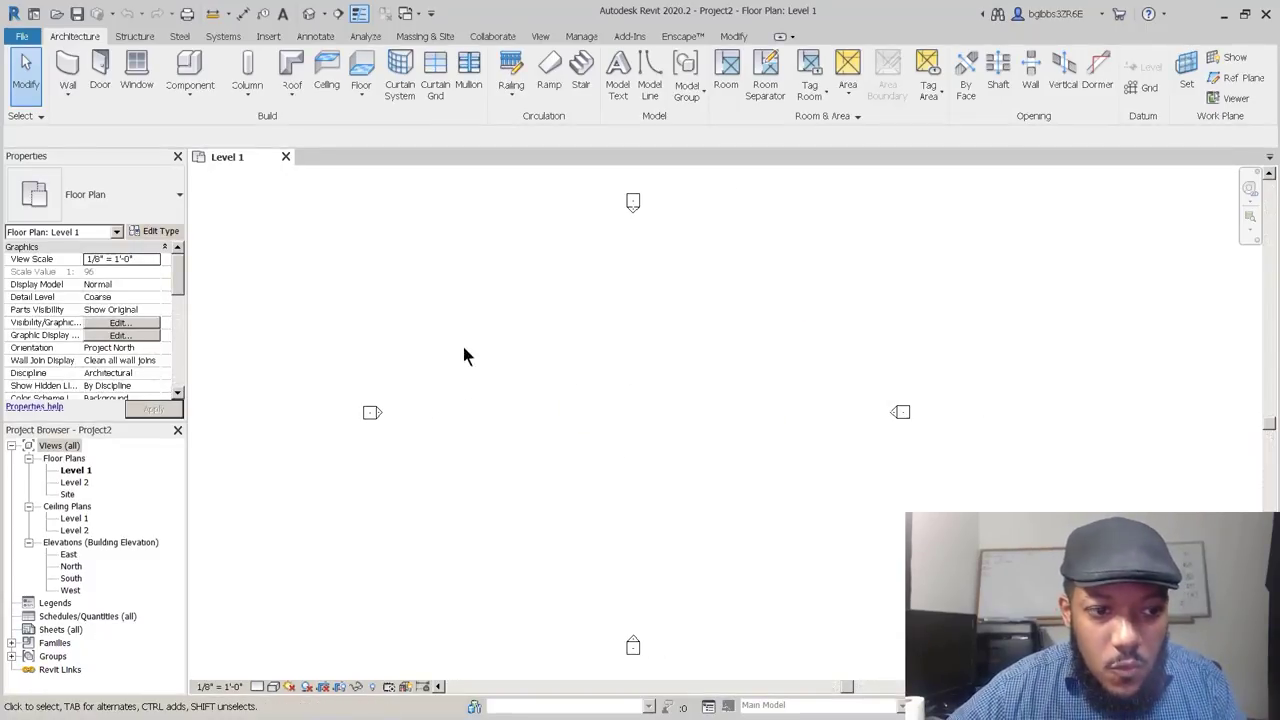
{"action": "right_click", "coordinate": [78, 471]}
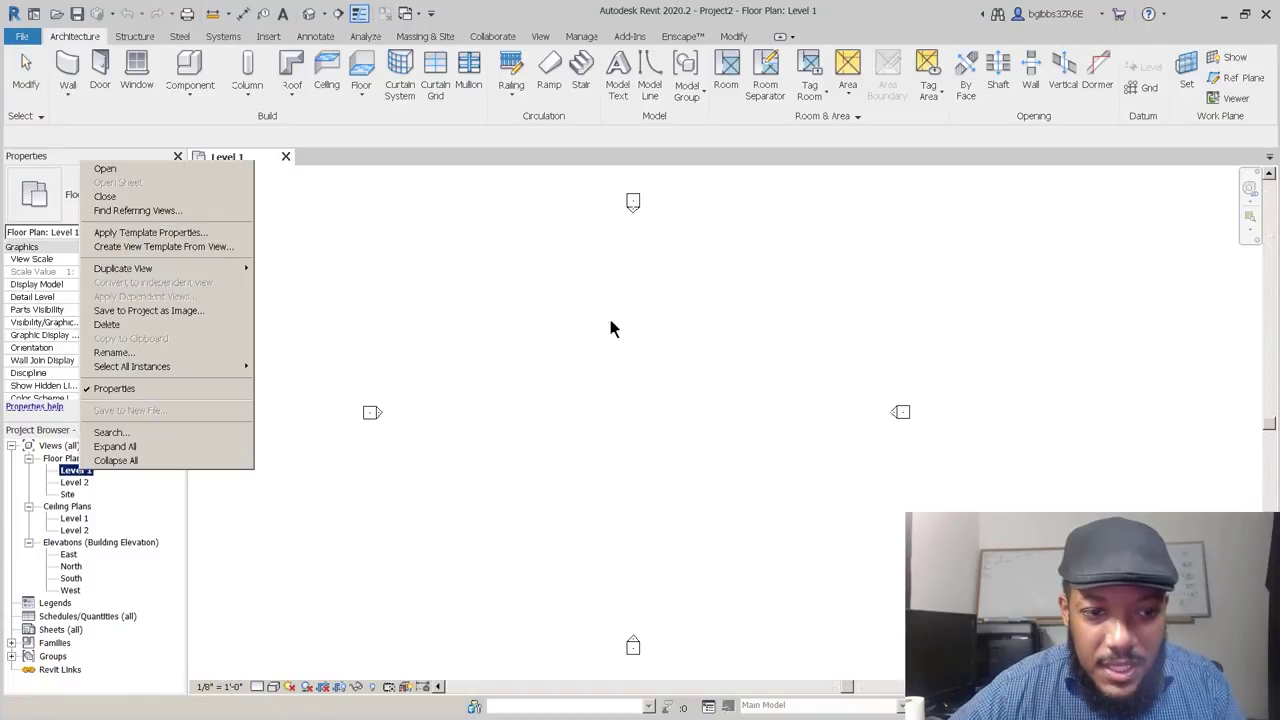
{"action": "mouse_move", "coordinate": [214, 270]}
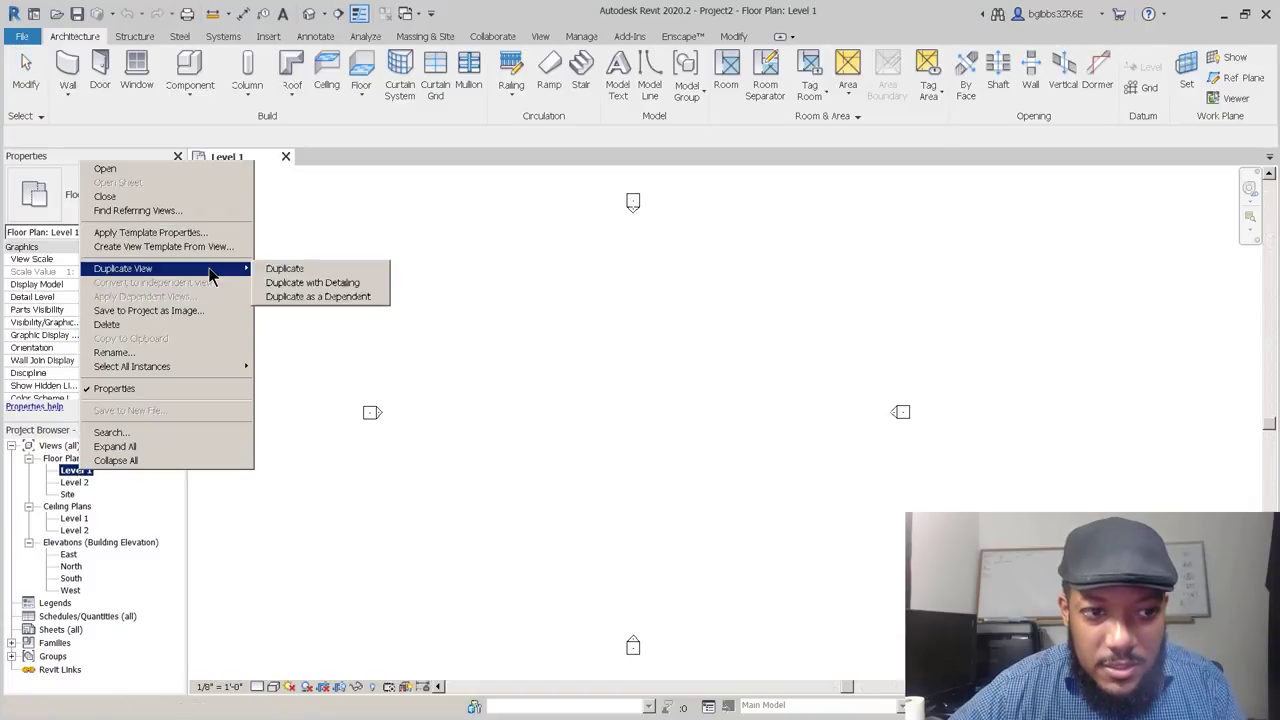
{"action": "left_click", "coordinate": [296, 285]}
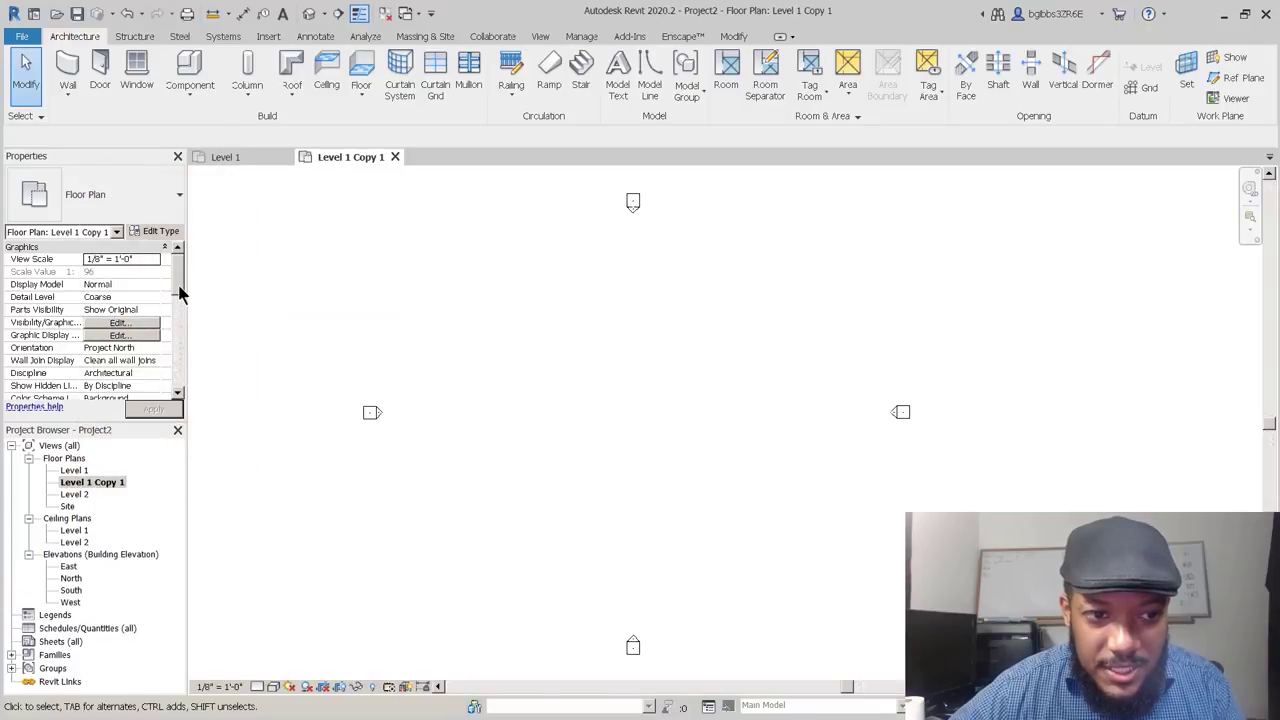
Rename the duplicated floor plan view as Working Level 1 Copy 1.
{"action": "scroll", "coordinate": [179, 300], "scroll_direction": "down", "scroll_amount": 5}
{"action": "scroll", "coordinate": [179, 340], "scroll_direction": "down", "scroll_amount": 1}
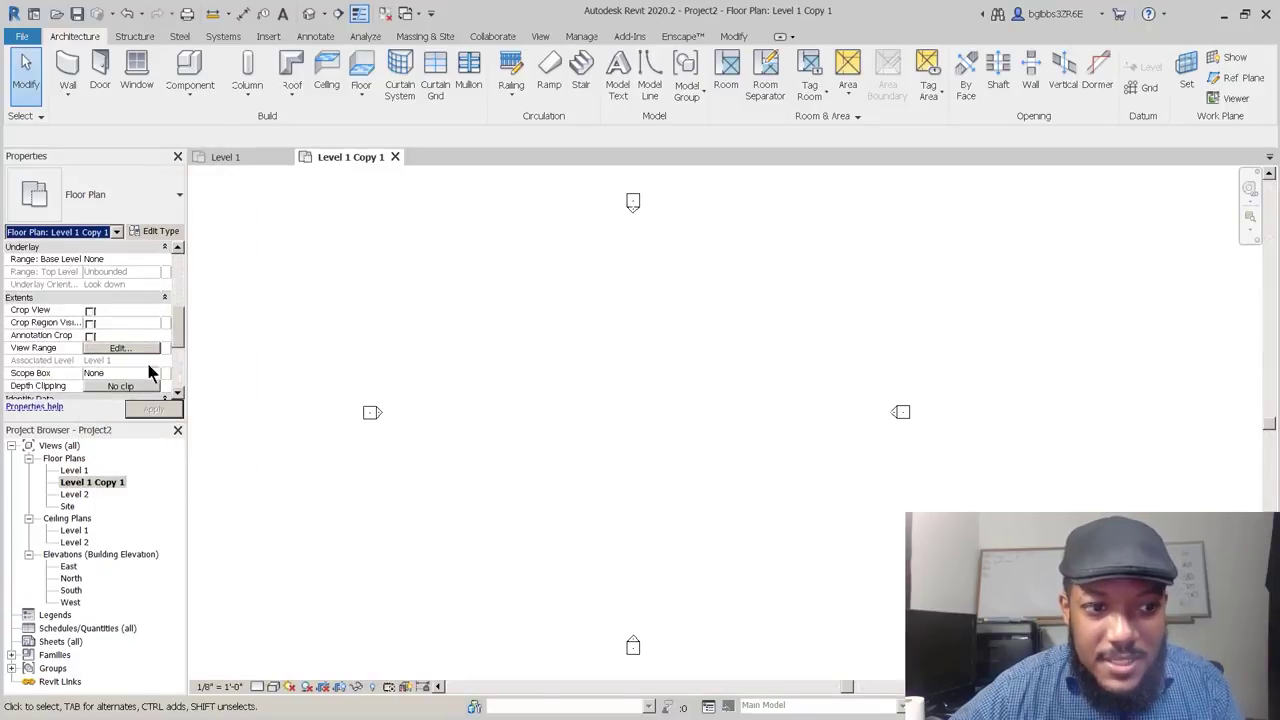
{"action": "scroll", "coordinate": [179, 355], "scroll_direction": "down", "scroll_amount": 3}
{"action": "left_click", "coordinate": [145, 336]}
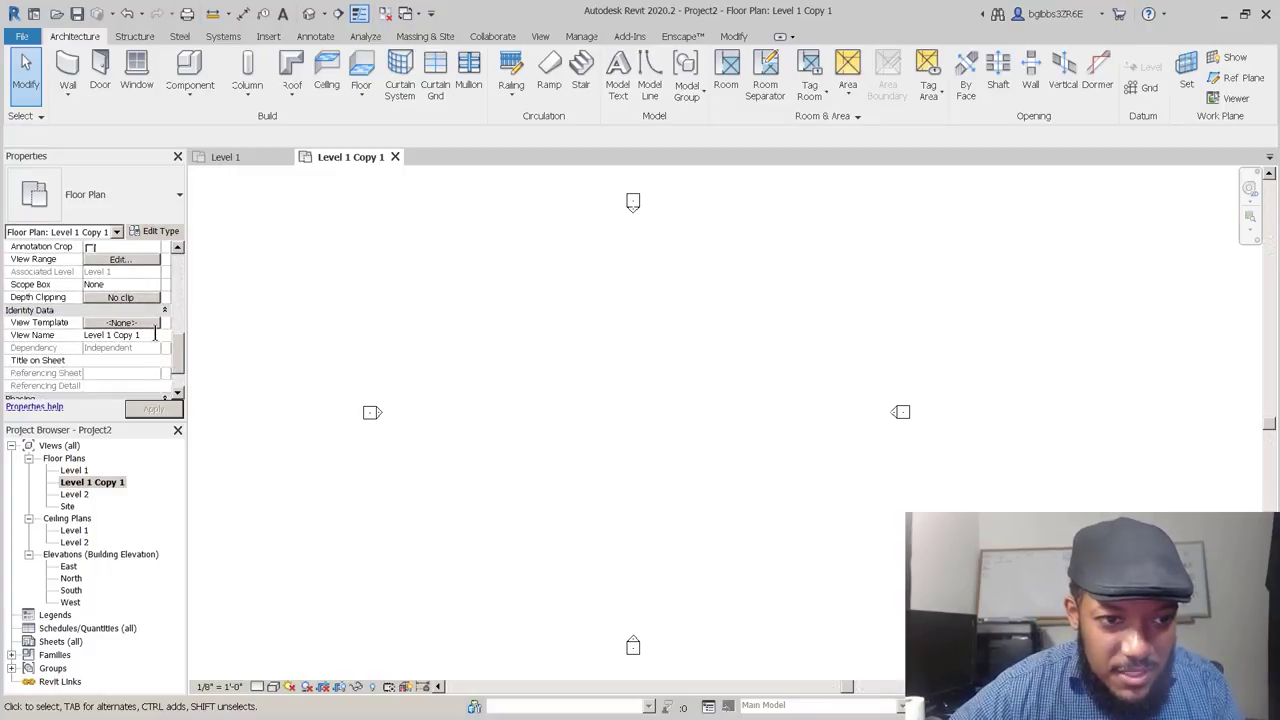
{"action": "type", "text": "Work"}
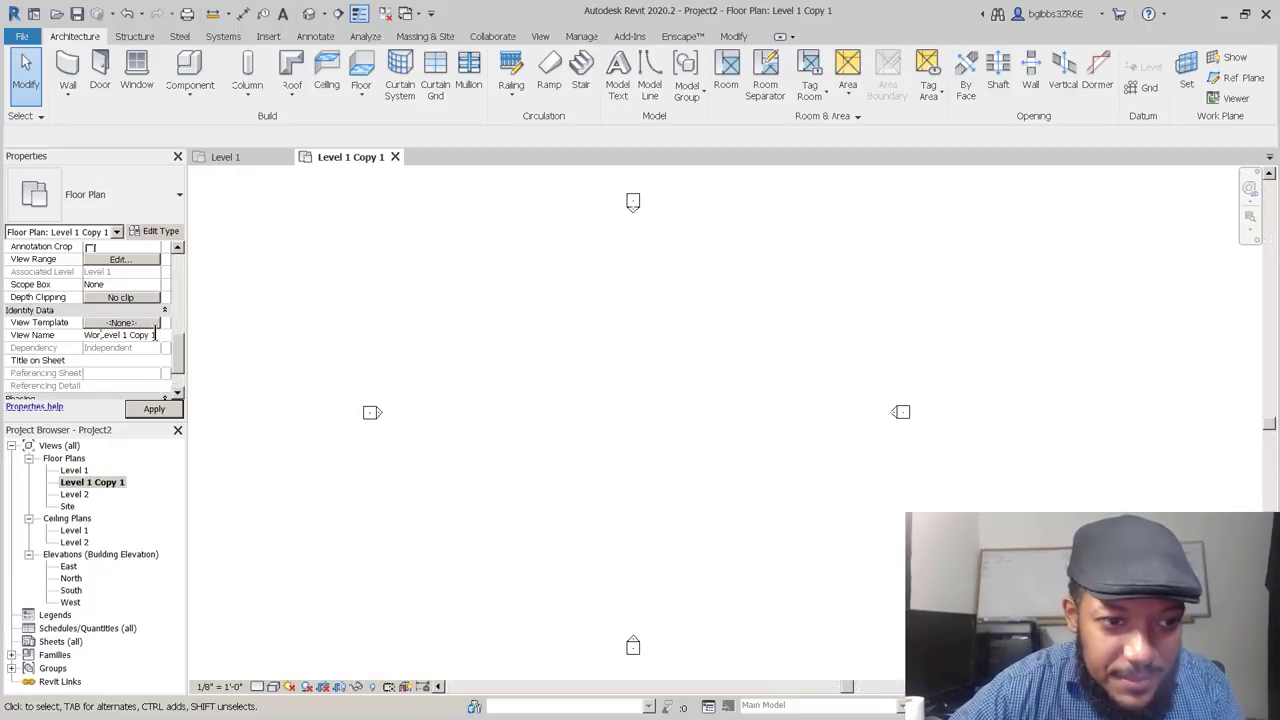
{"action": "key", "text": "Return"}
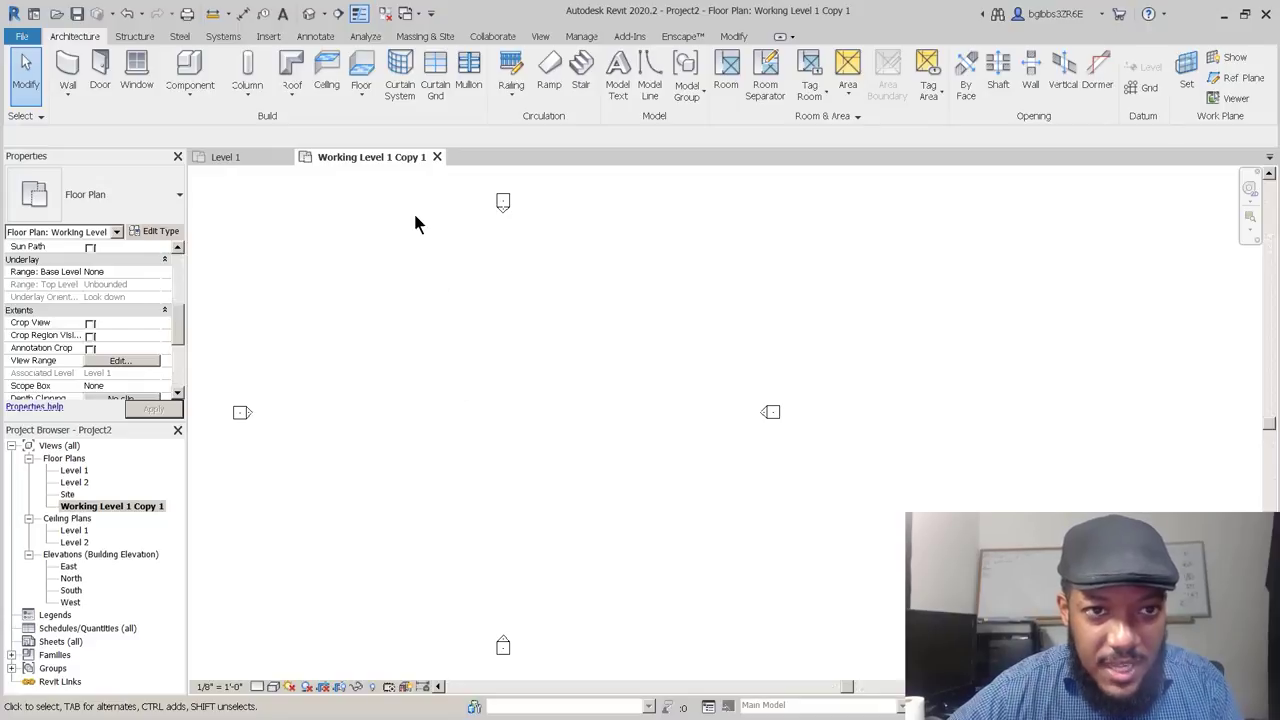
Create a rectangular Diagonal Crosshatch filled region of about 714 SF inside the area between the elevation markers.
{"action": "left_click", "coordinate": [318, 36]}
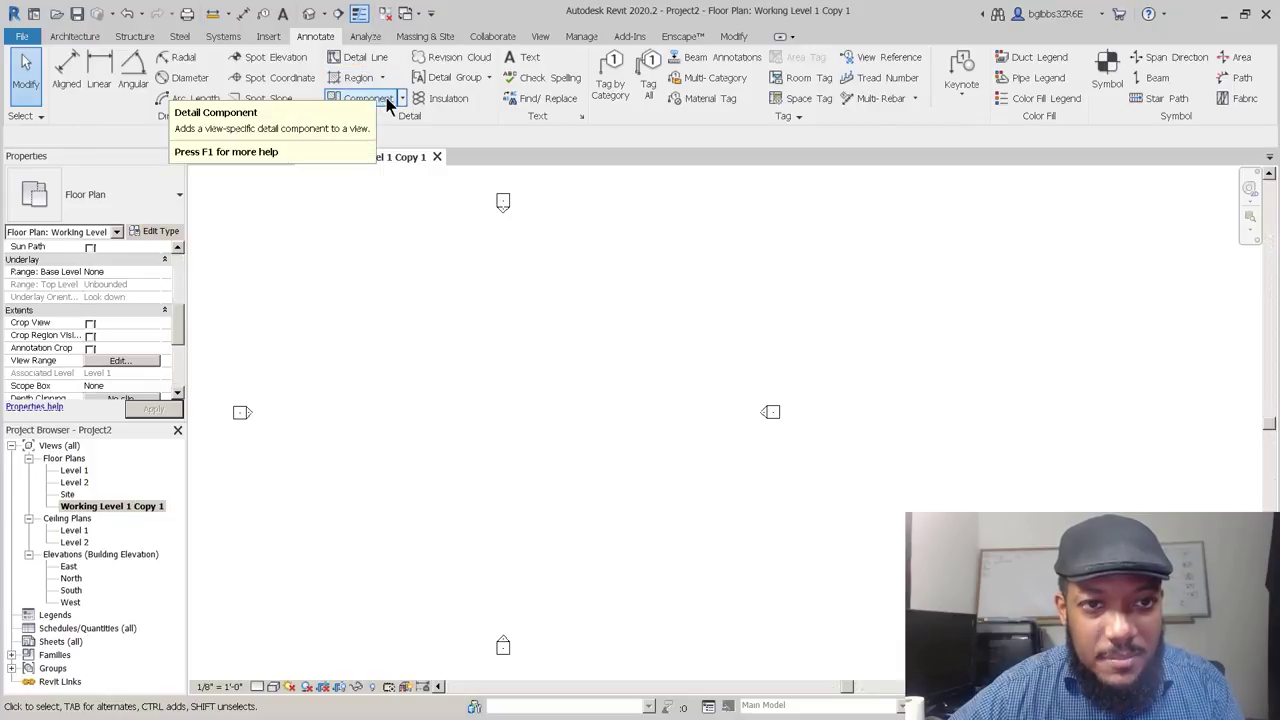
{"action": "left_click", "coordinate": [360, 82]}
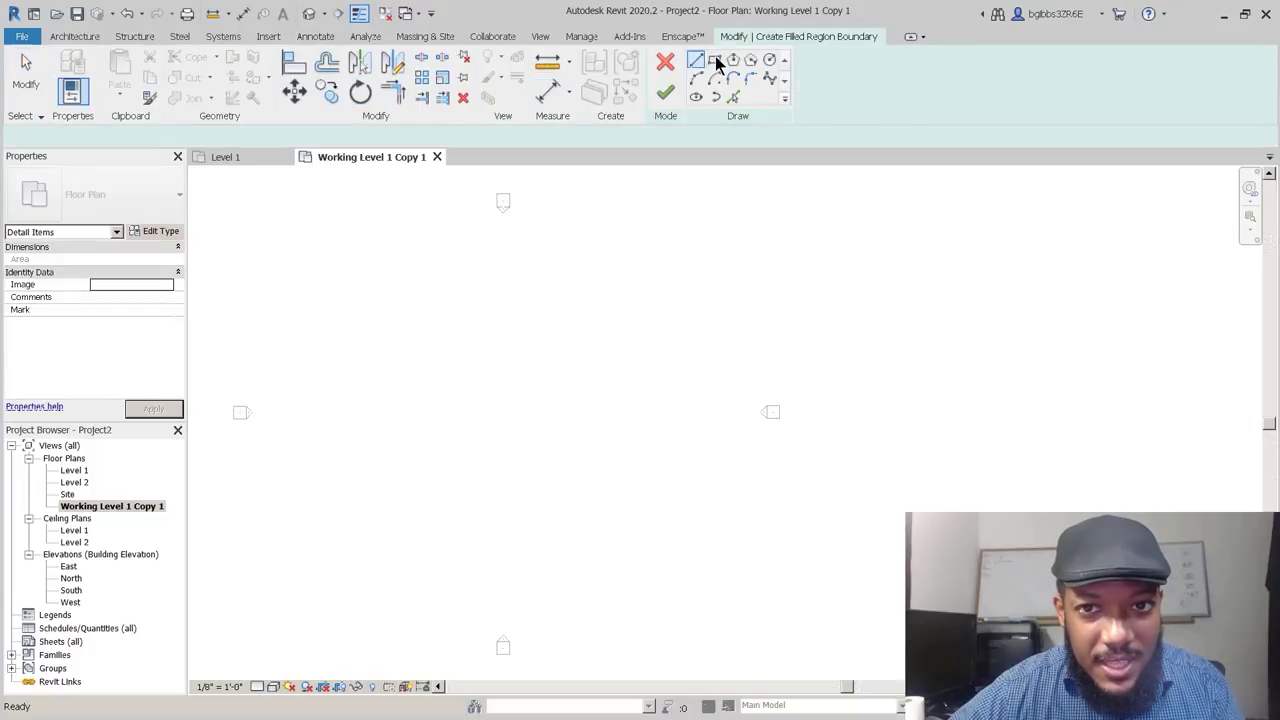
{"action": "left_click", "coordinate": [715, 61]}
{"action": "left_click", "coordinate": [434, 332]}
{"action": "left_click", "coordinate": [516, 421]}
{"action": "scroll", "coordinate": [534, 368], "scroll_direction": "up", "scroll_amount": 2}
{"action": "key", "text": "Escape"}
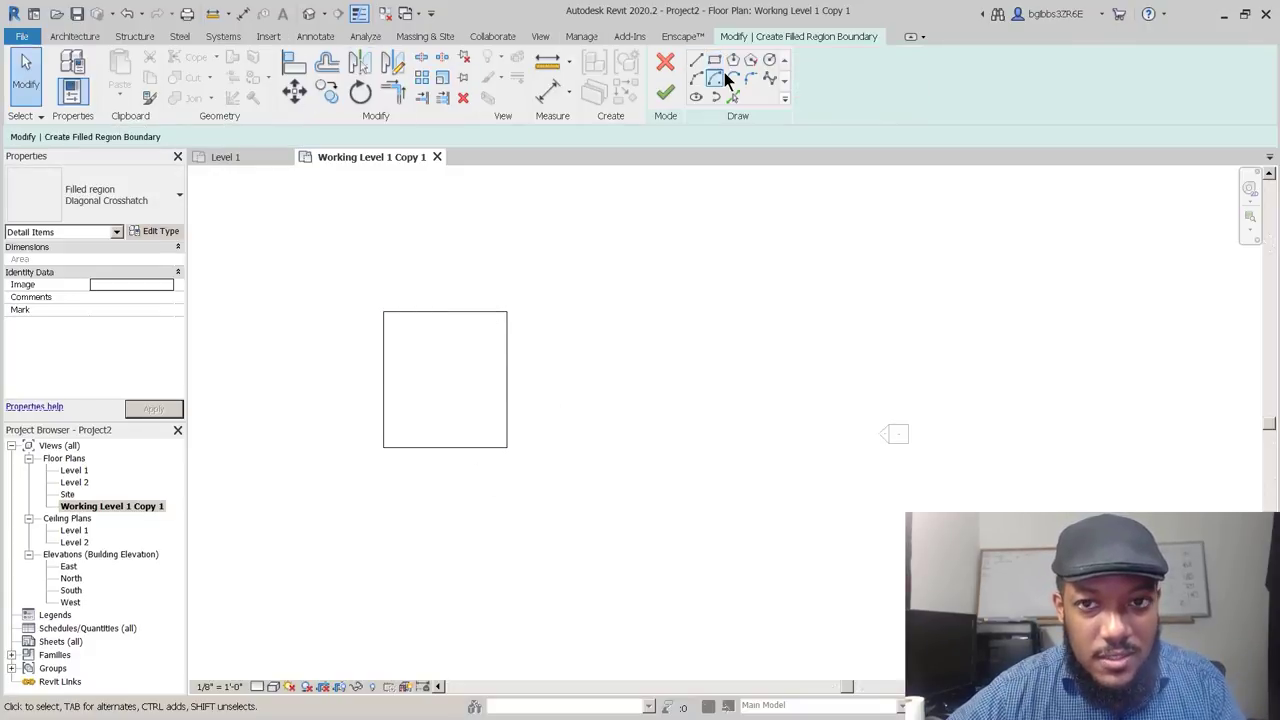
{"action": "left_click", "coordinate": [664, 96]}
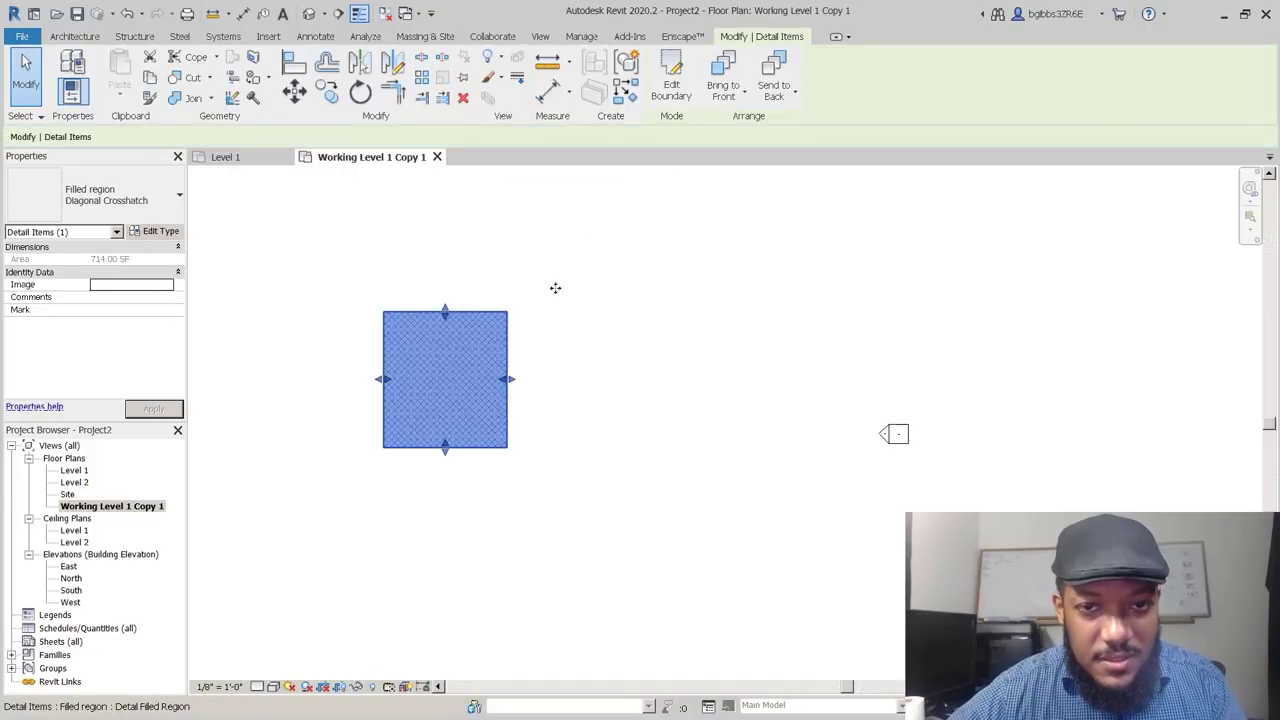
{"action": "left_click", "coordinate": [521, 352]}
{"action": "middle_click_drag", "start_coordinate": [451, 384], "coordinate": [483, 380]}
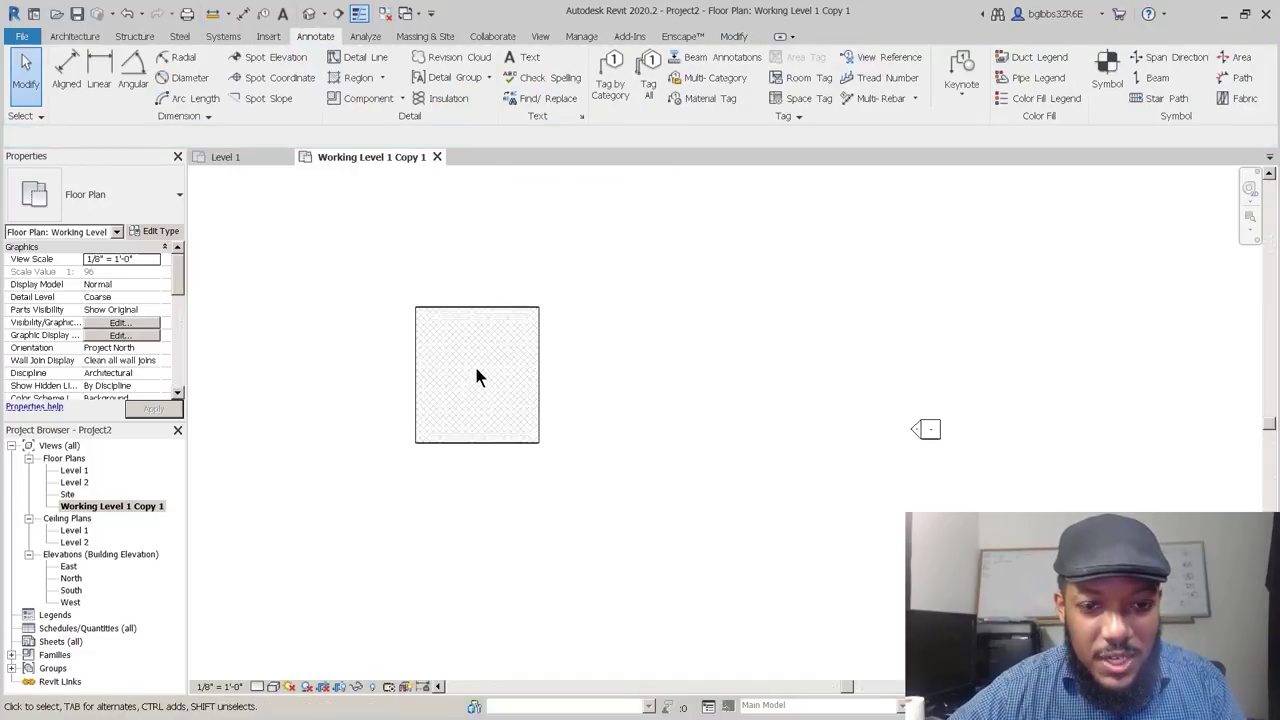
Move the filled region around freehand, leave it slightly right of its original place, and clear the selection.
{"action": "scroll", "coordinate": [476, 377], "scroll_direction": "up", "scroll_amount": 2}
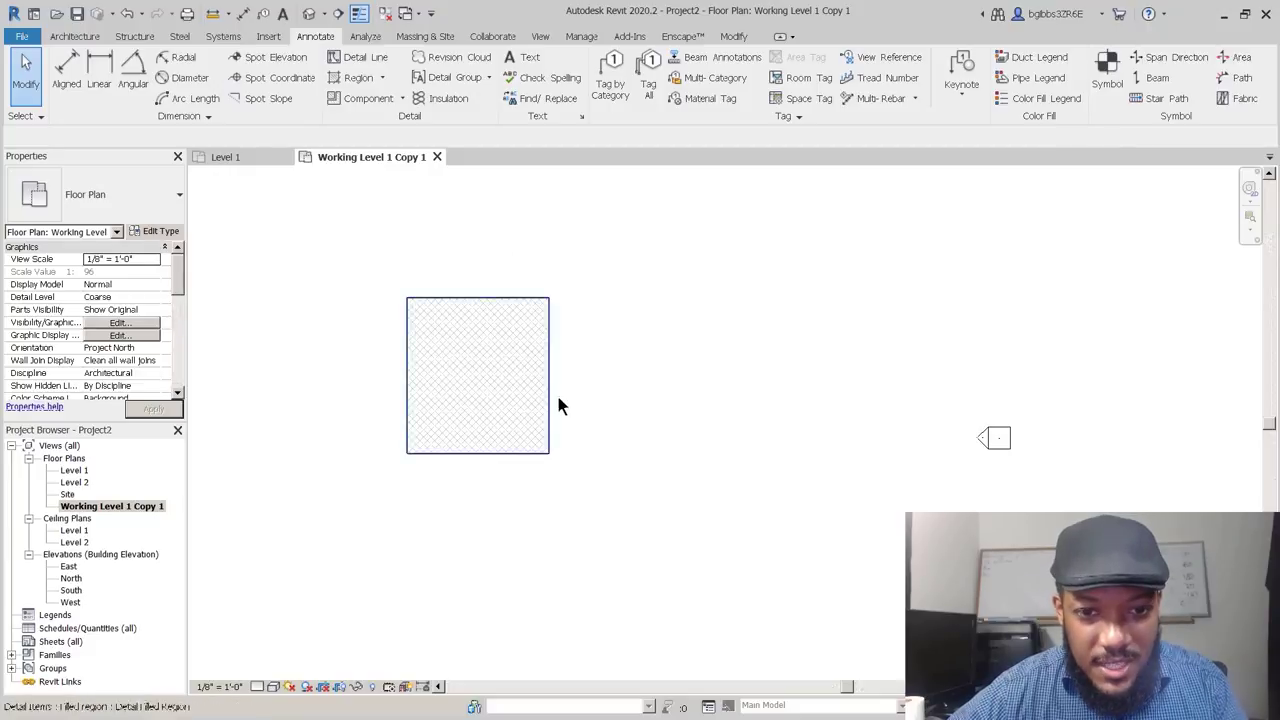
{"action": "left_click_drag", "start_coordinate": [549, 403], "coordinate": [655, 389]}
{"action": "left_click_drag", "start_coordinate": [582, 403], "coordinate": [517, 414]}
{"action": "left_click_drag", "start_coordinate": [532, 283], "coordinate": [480, 291]}
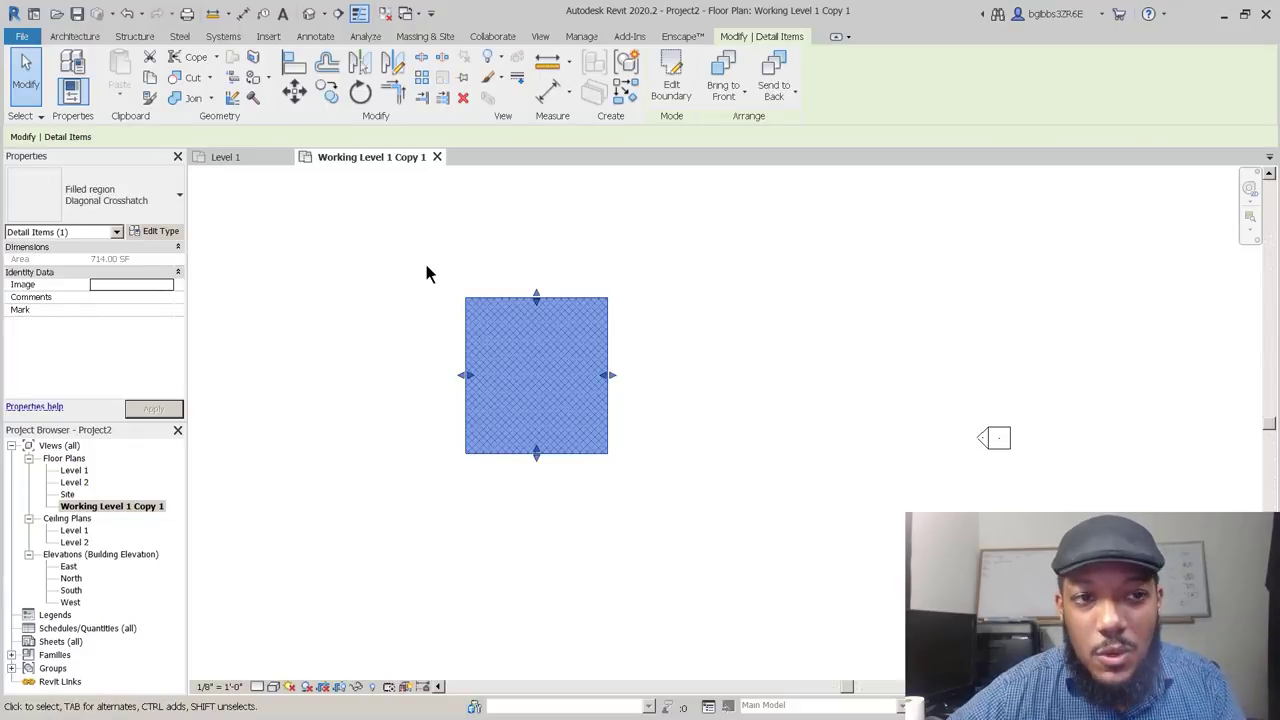
{"action": "left_click", "coordinate": [367, 311]}
{"action": "middle_click_drag", "start_coordinate": [399, 331], "coordinate": [372, 343]}
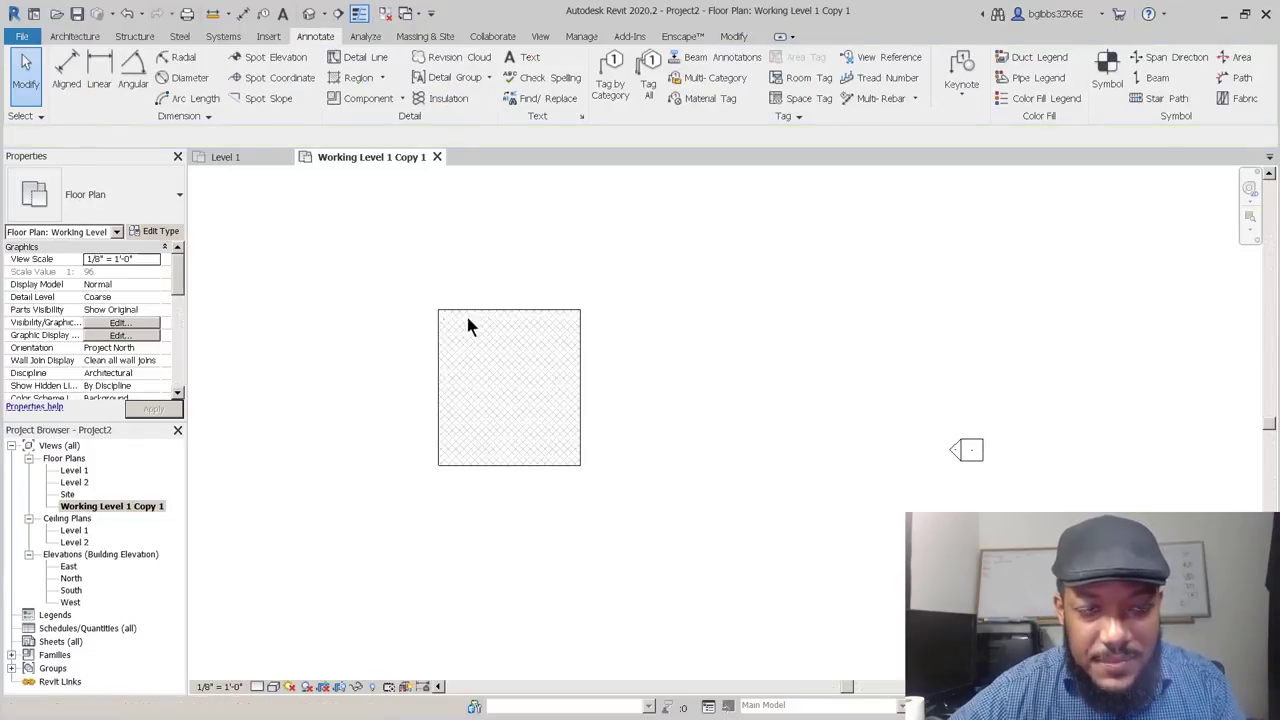
{"action": "left_click", "coordinate": [580, 406]}
{"action": "left_click", "coordinate": [224, 204]}
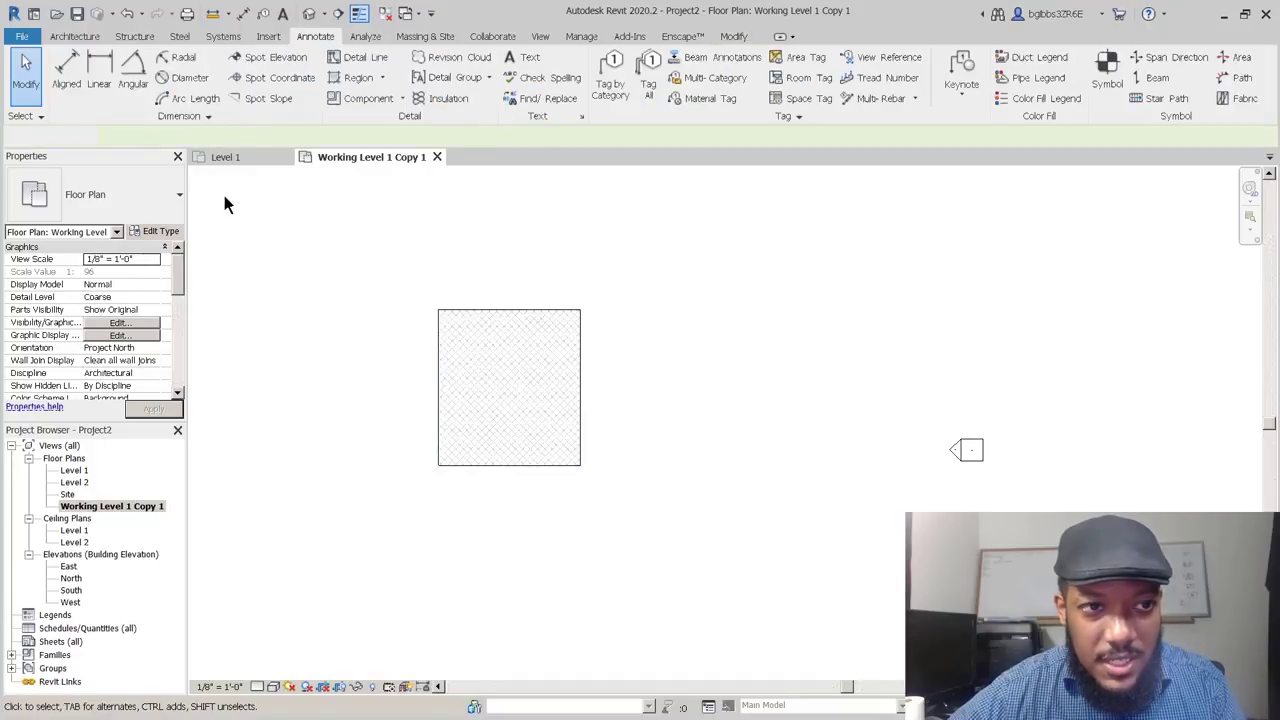
Draw a nearly vertical model line to the right of the filled region, extending beyond its top and bottom edges.
{"action": "left_click", "coordinate": [87, 36]}
{"action": "left_click", "coordinate": [650, 87]}
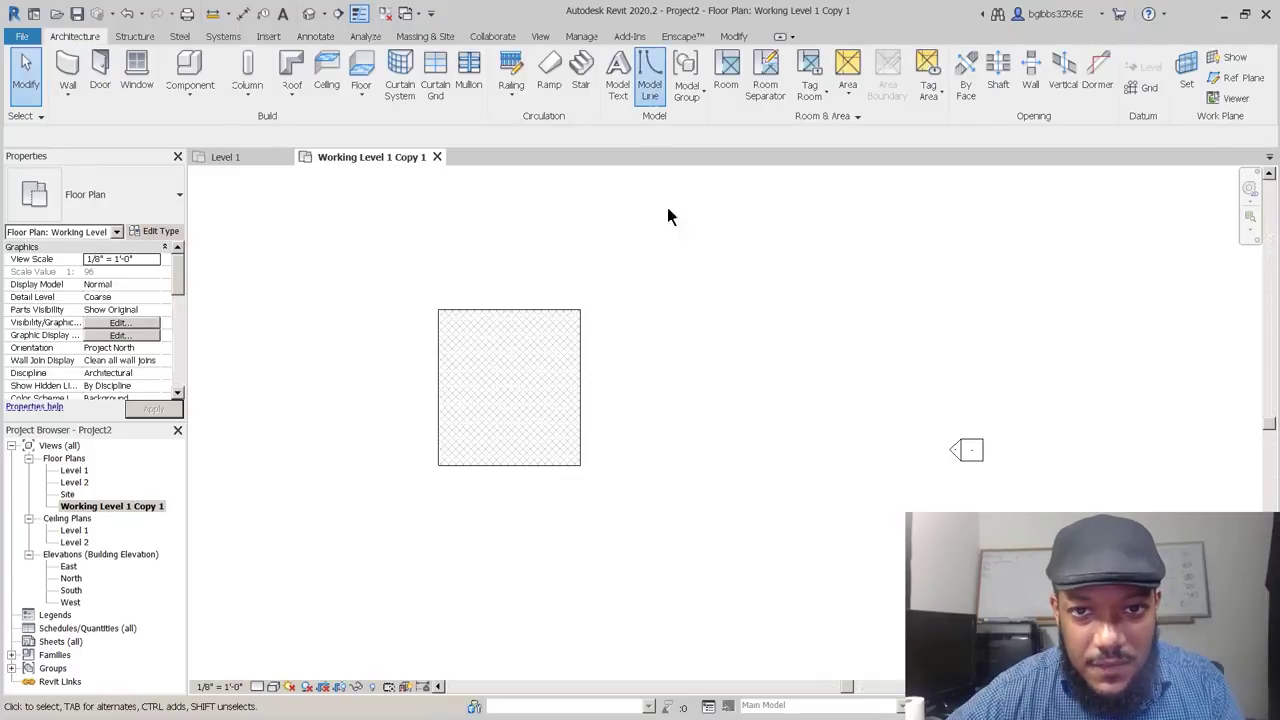
{"action": "left_click", "coordinate": [664, 270]}
{"action": "left_click", "coordinate": [678, 500]}
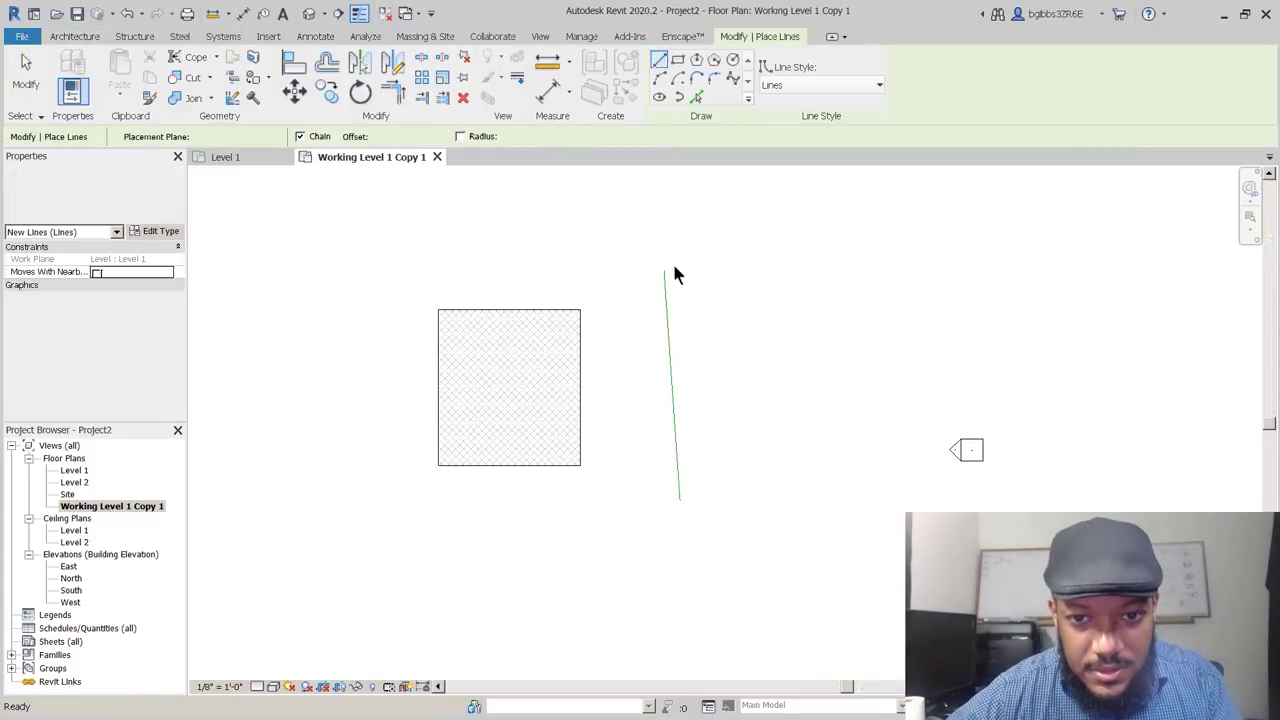
Finish placing lines and examine the model line's properties, including its Detail Line setting.
{"action": "key", "text": "Escape"}
{"action": "key", "text": "Escape"}
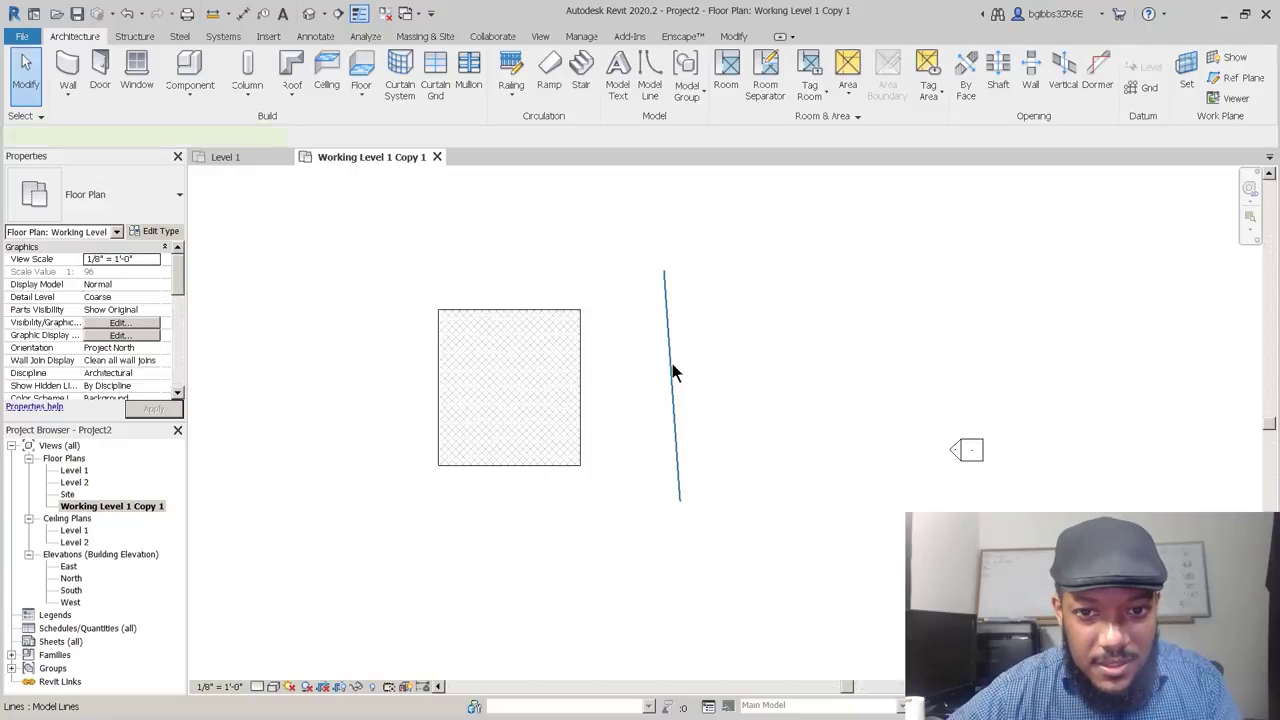
{"action": "left_click", "coordinate": [672, 372]}
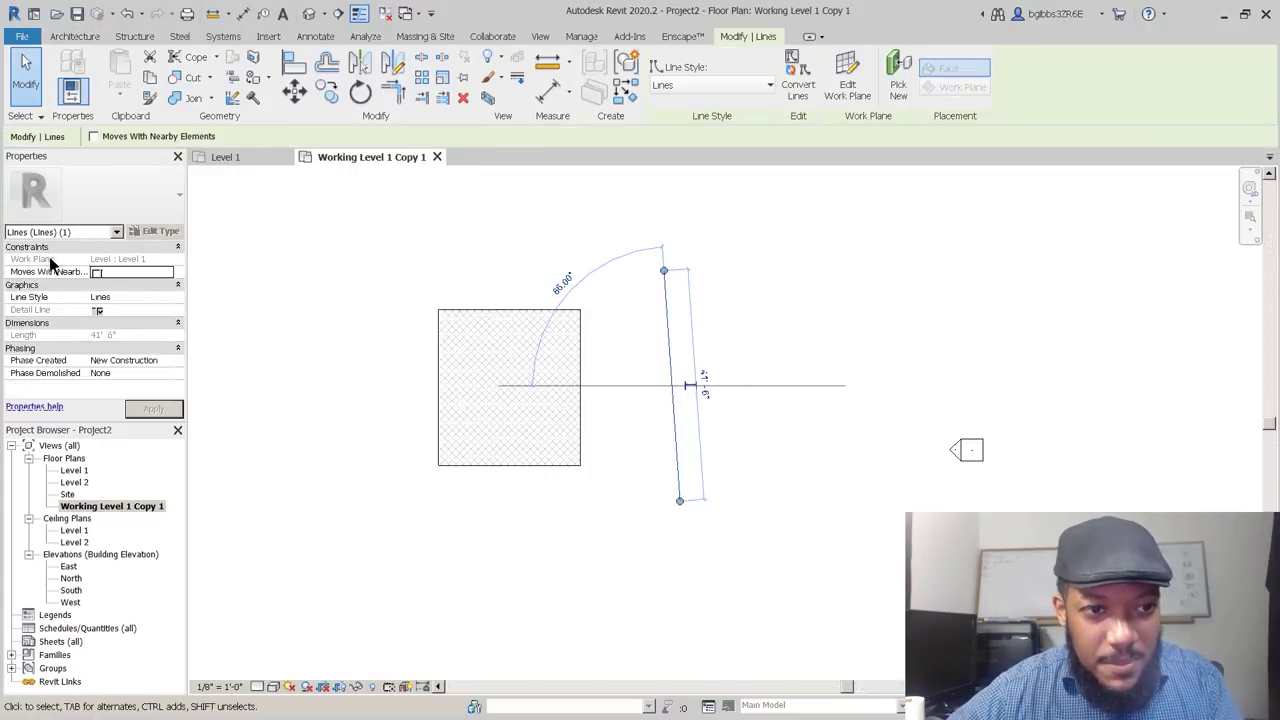
{"action": "left_click", "coordinate": [99, 311]}
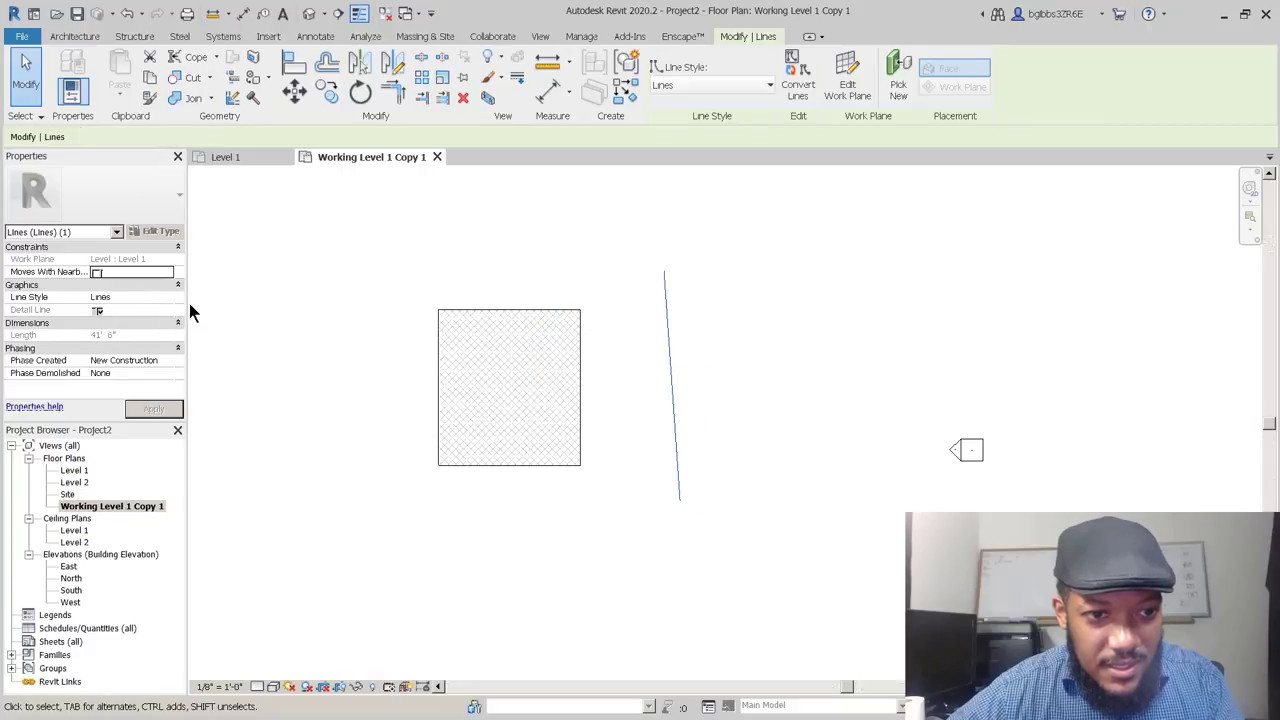
{"action": "key", "text": "Escape"}
{"action": "scroll", "coordinate": [668, 430], "scroll_direction": "up", "scroll_amount": 1}
Widen the Properties palette and compare the properties of the model line and the filled region.
{"action": "left_click", "coordinate": [670, 415]}
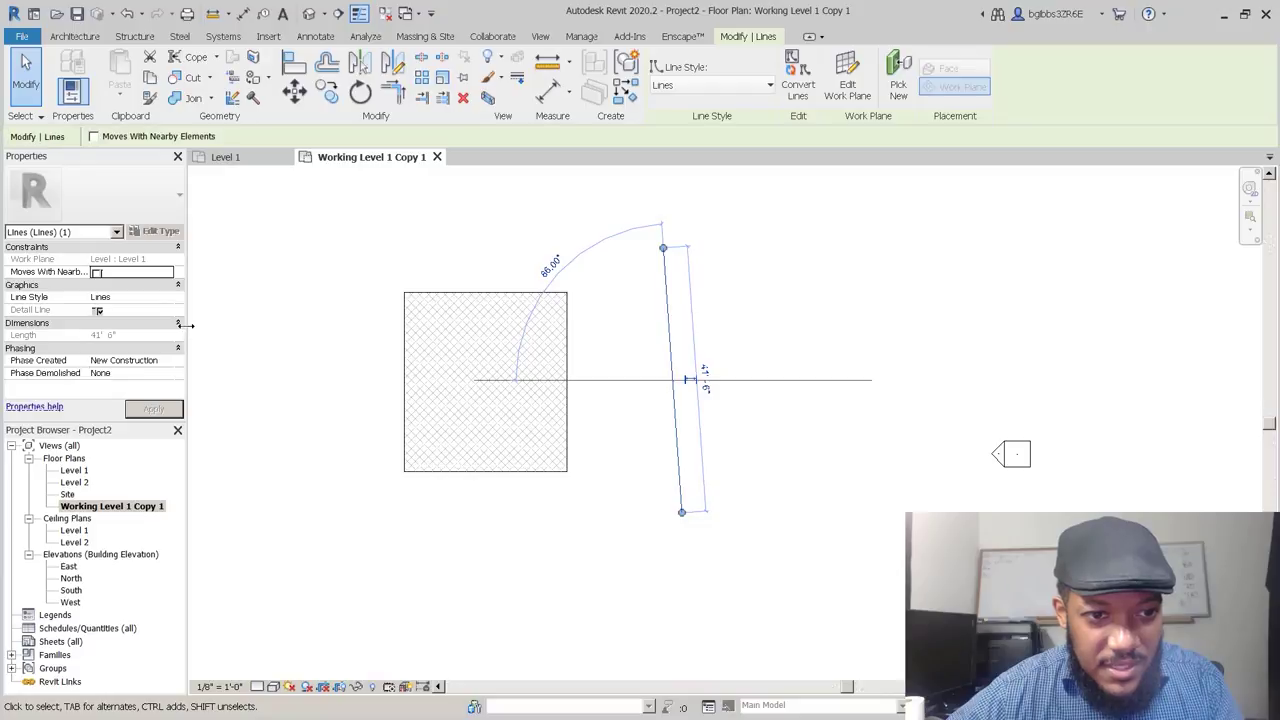
{"action": "left_click_drag", "start_coordinate": [187, 322], "coordinate": [237, 320]}
{"action": "left_click", "coordinate": [457, 329]}
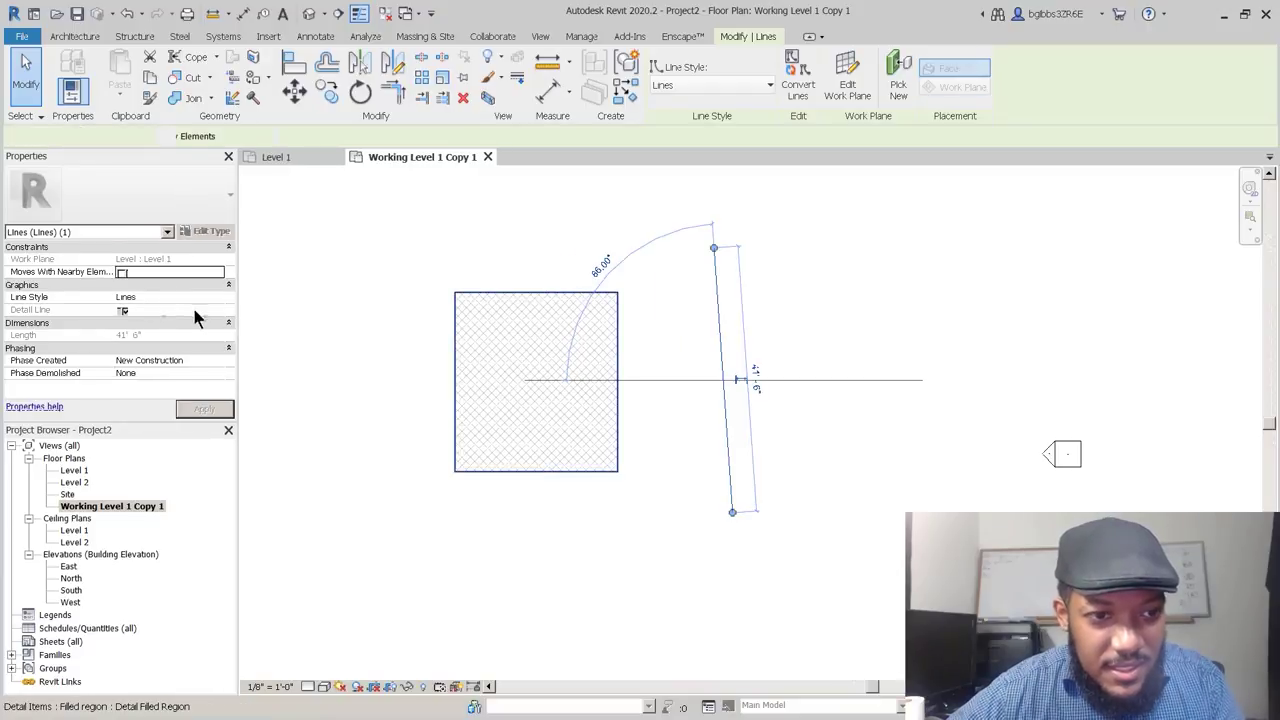
{"action": "left_click", "coordinate": [752, 330]}
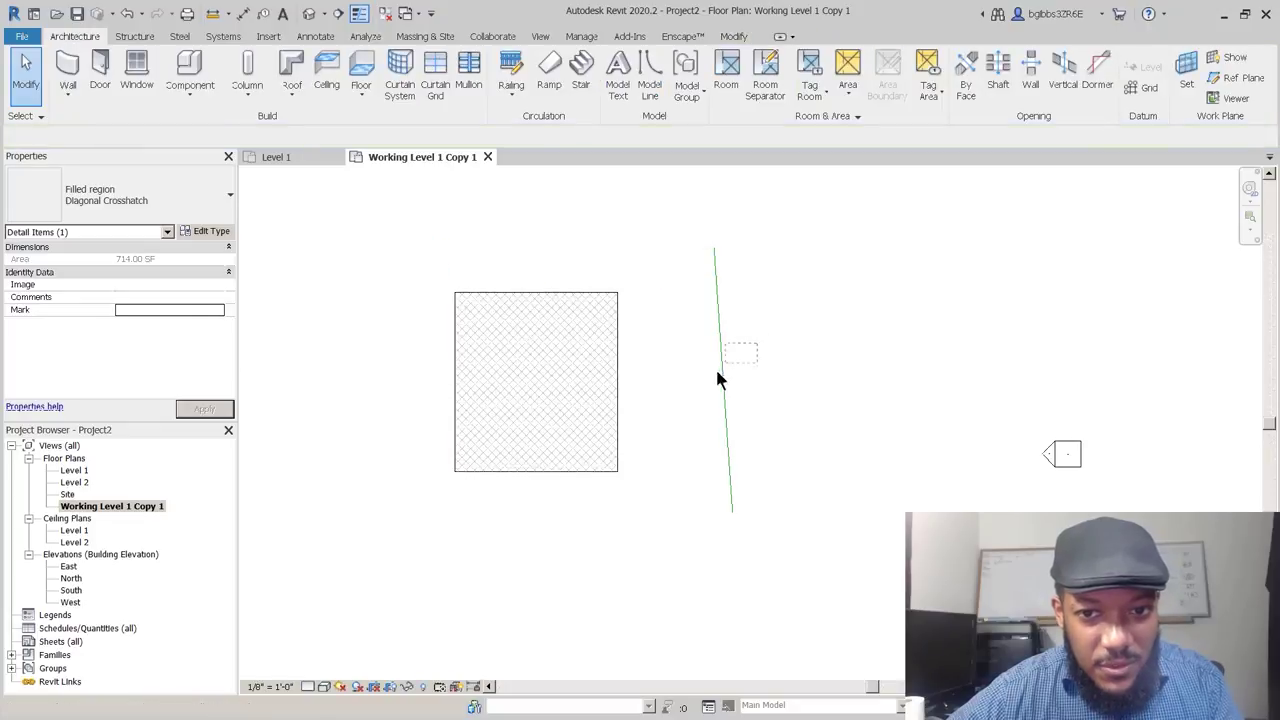
{"action": "left_click", "coordinate": [735, 393]}
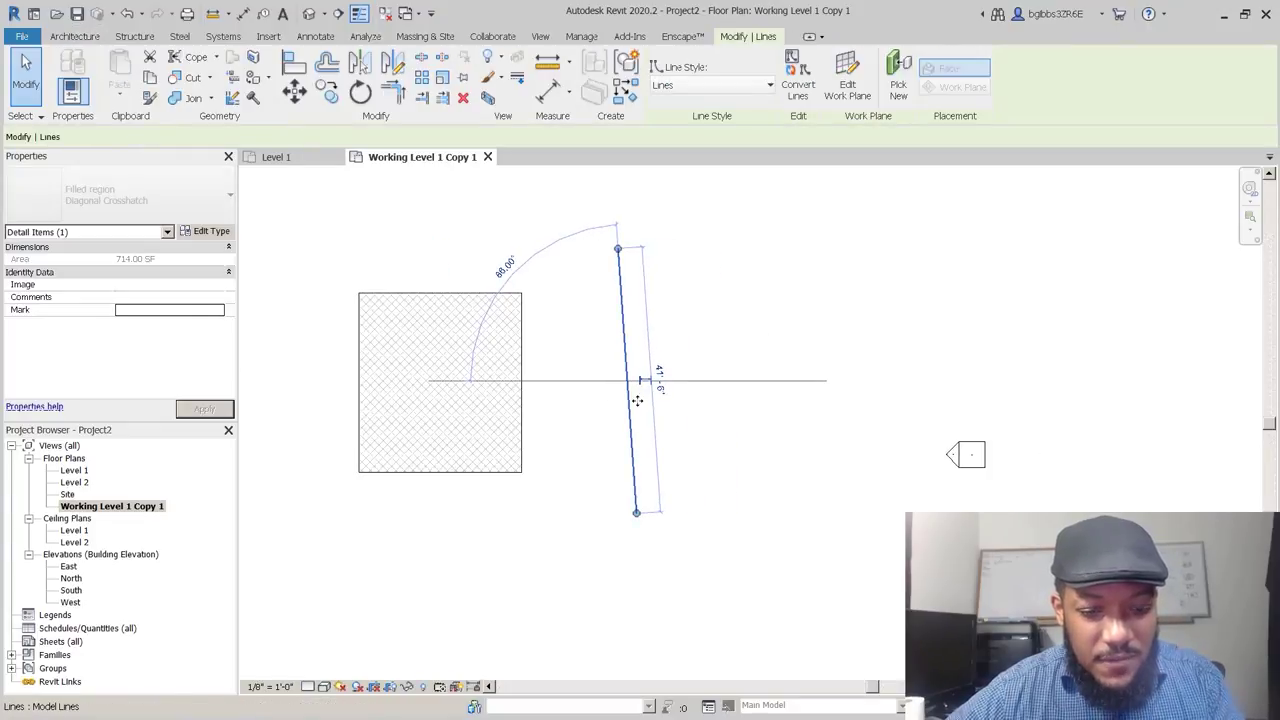
Check how the model line and filled region show in the default 3D view, and return to the Working Level 1 Copy 1 plan.
{"action": "left_click", "coordinate": [309, 14]}
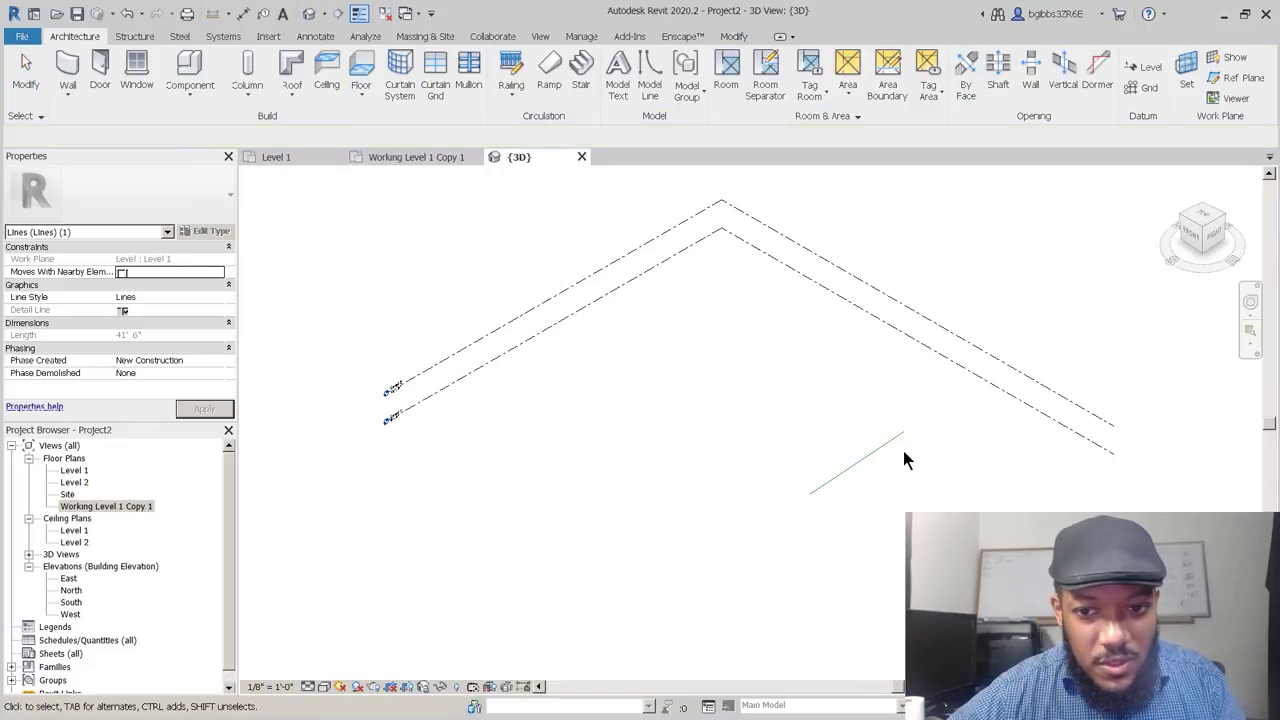
{"action": "scroll", "coordinate": [903, 450], "scroll_direction": "up", "scroll_amount": 3}
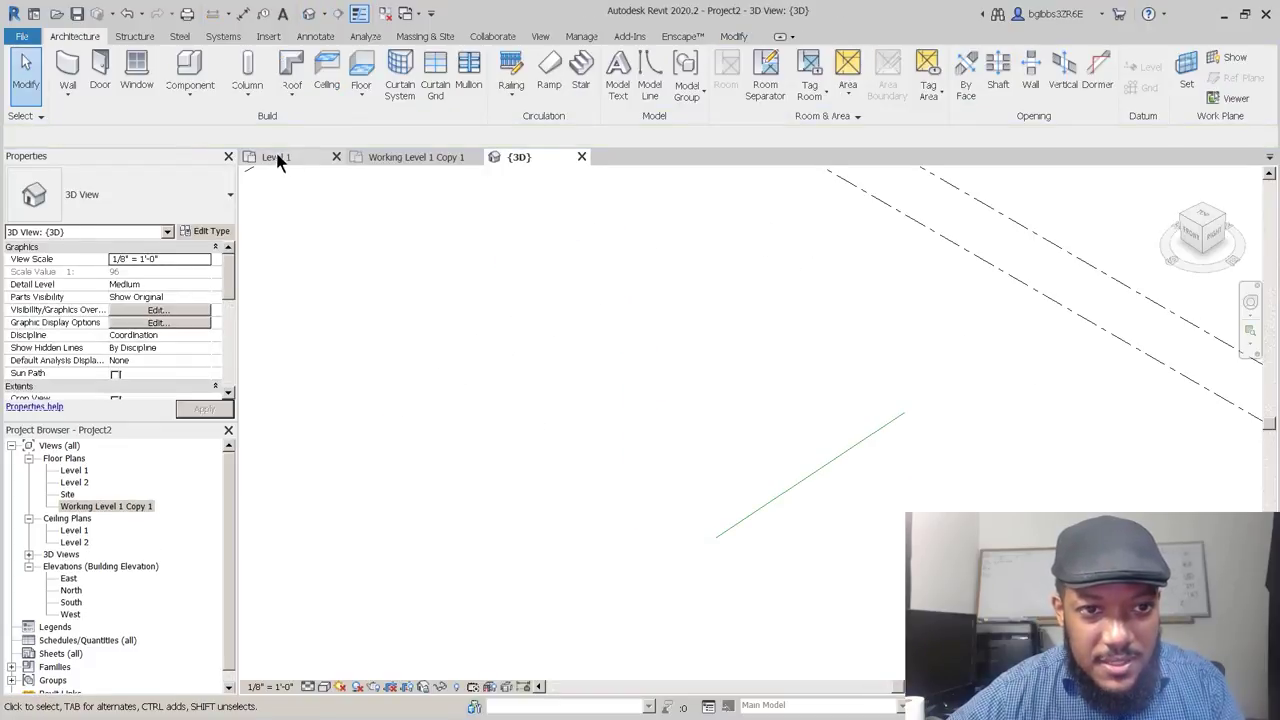
{"action": "left_click", "coordinate": [403, 157]}
{"action": "middle_click_drag", "start_coordinate": [544, 414], "coordinate": [500, 437]}
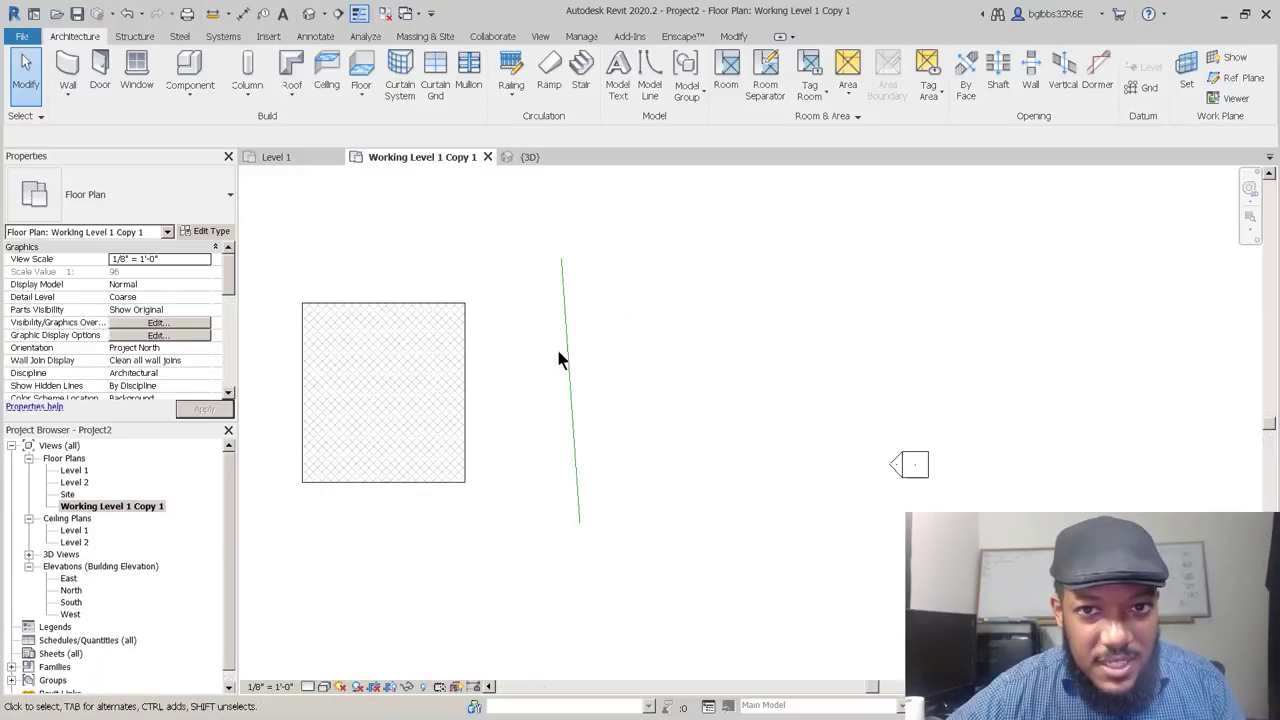
{"action": "middle_click_drag", "start_coordinate": [564, 357], "coordinate": [572, 358]}
Draw a nearly vertical detail line about 43' 6" long to the right of the model line.
{"action": "left_click", "coordinate": [308, 38]}
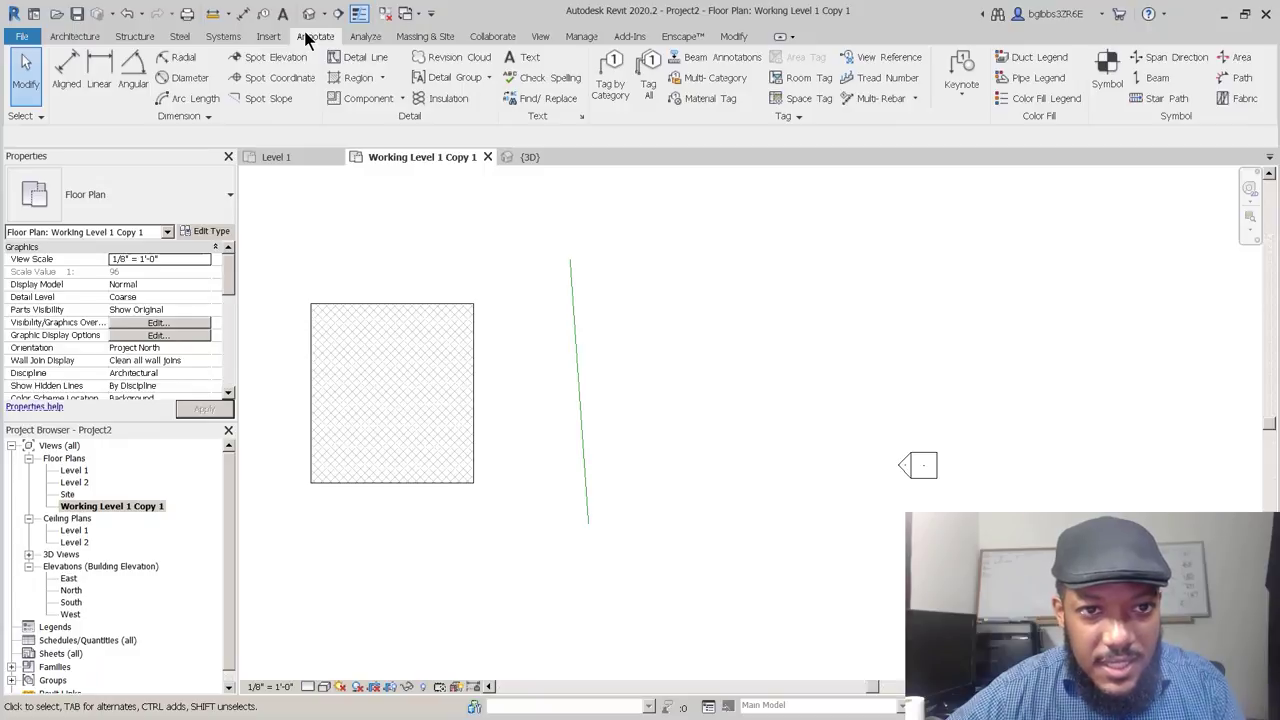
{"action": "left_click", "coordinate": [357, 60]}
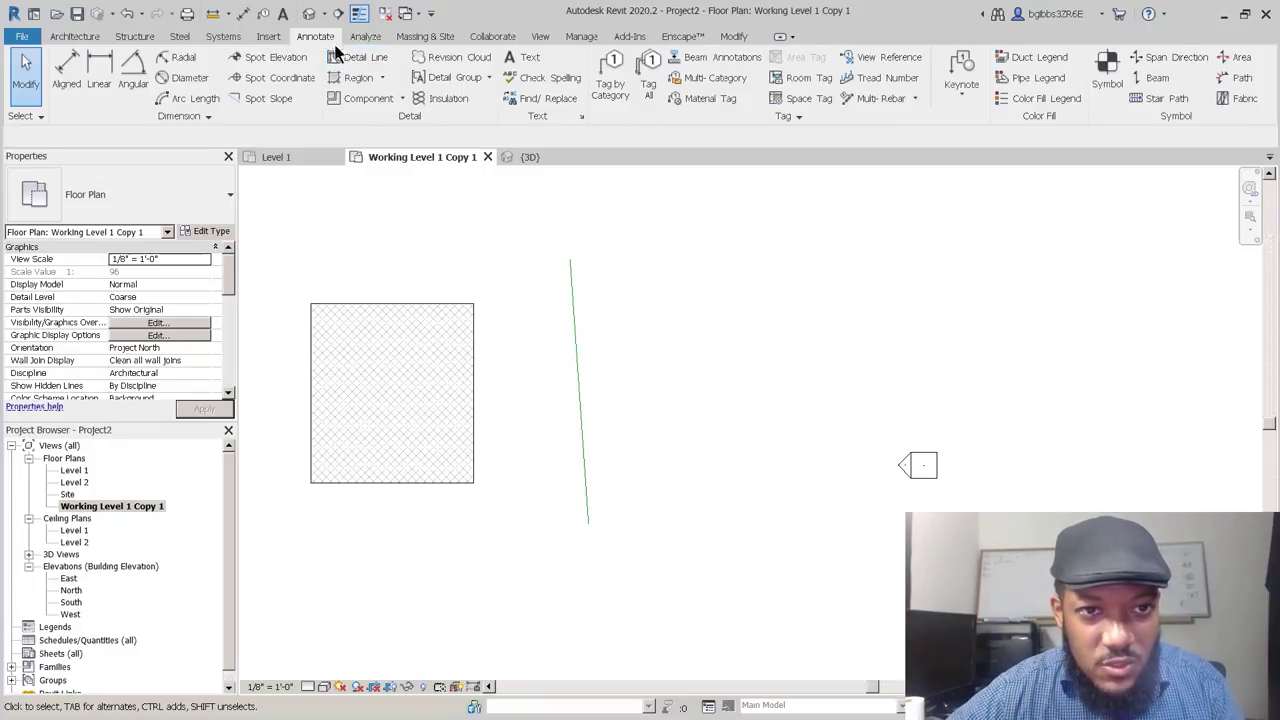
{"action": "left_click", "coordinate": [636, 262]}
{"action": "left_click", "coordinate": [671, 538]}
{"action": "key", "text": "Escape"}
{"action": "key", "text": "Escape"}
{"action": "left_click_drag", "start_coordinate": [678, 315], "coordinate": [652, 355]}
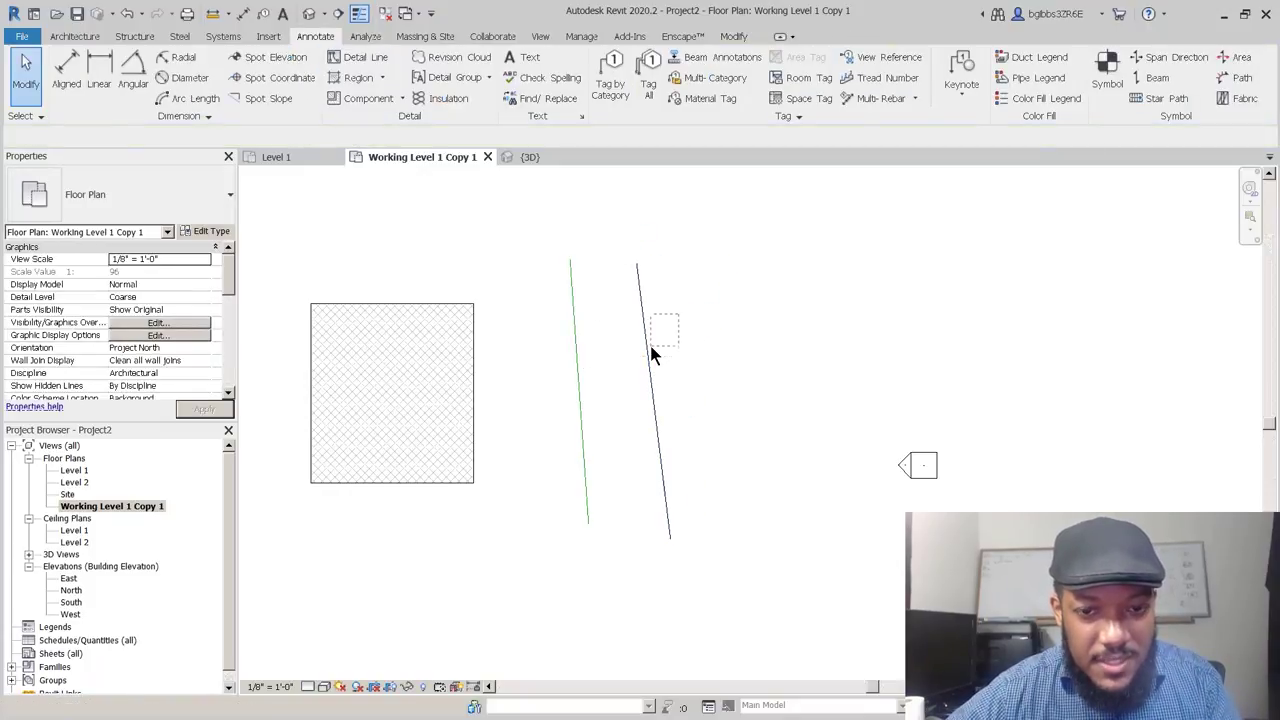
Check whether the detail line shows in 3D, and examine its properties back in the Working Level 1 Copy 1 plan.
{"action": "left_click", "coordinate": [522, 157]}
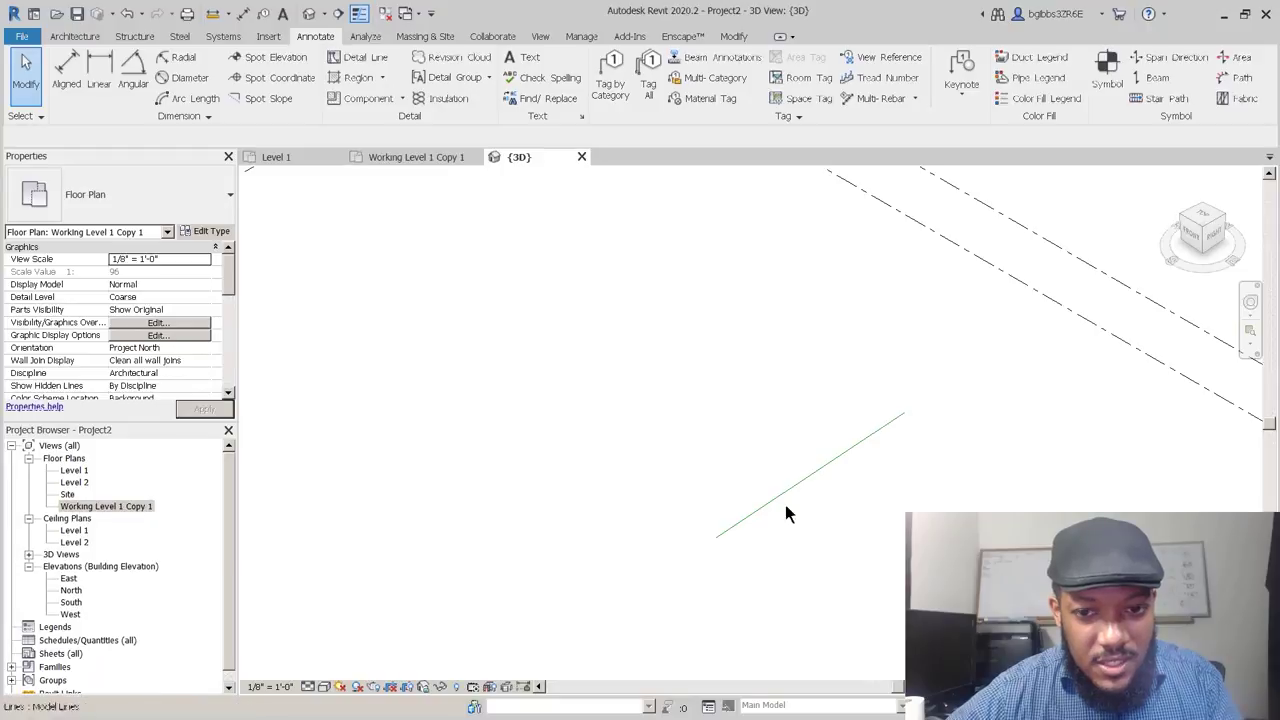
{"action": "left_click", "coordinate": [442, 157]}
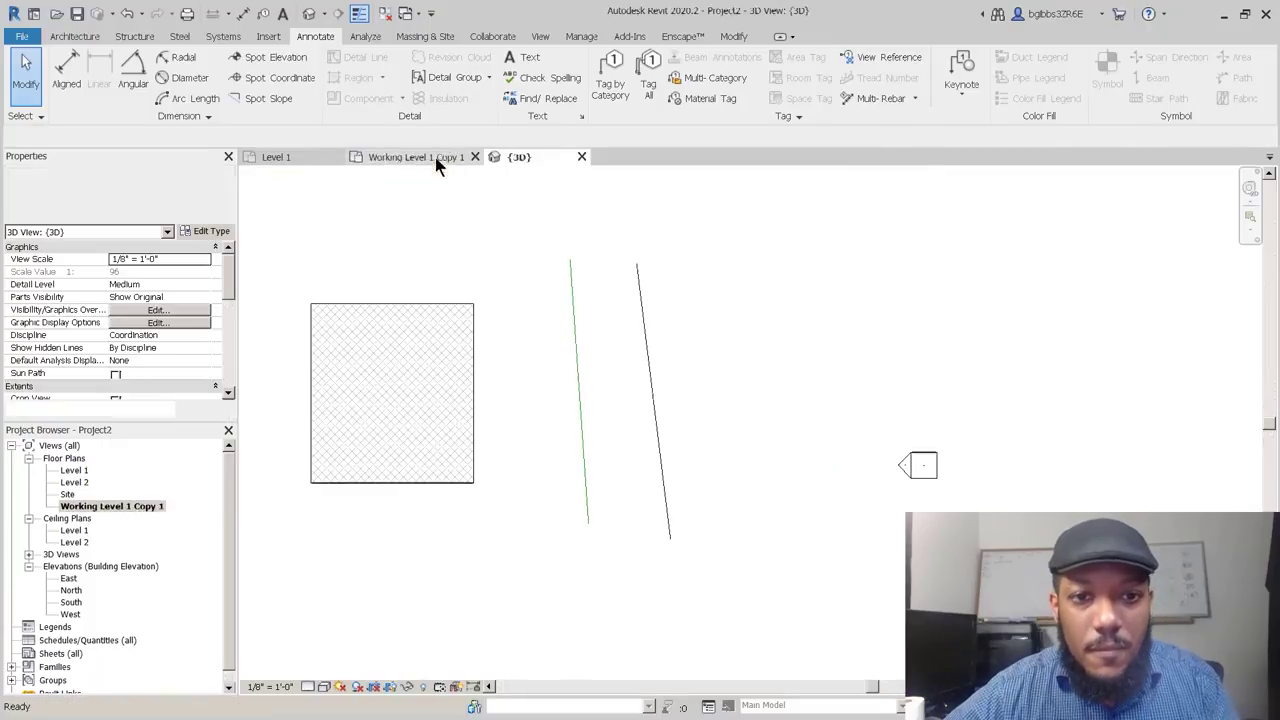
{"action": "scroll", "coordinate": [629, 386], "scroll_direction": "up", "scroll_amount": 2}
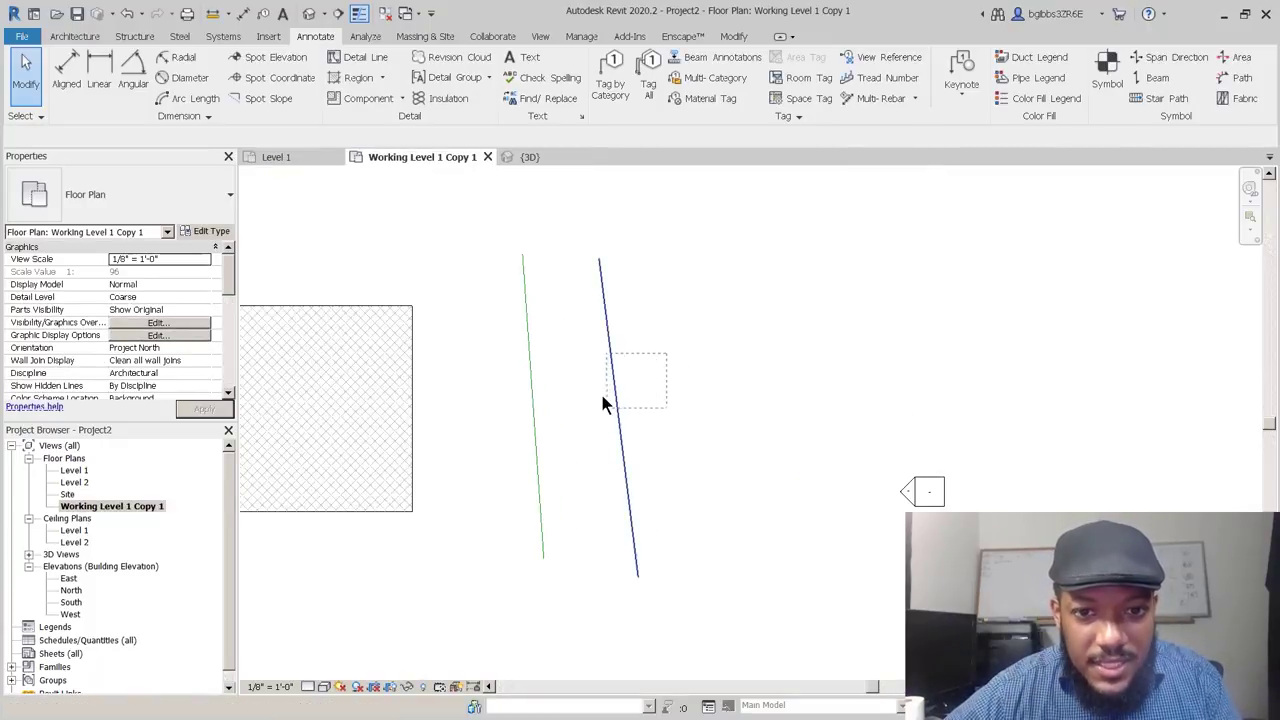
{"action": "left_click", "coordinate": [596, 398]}
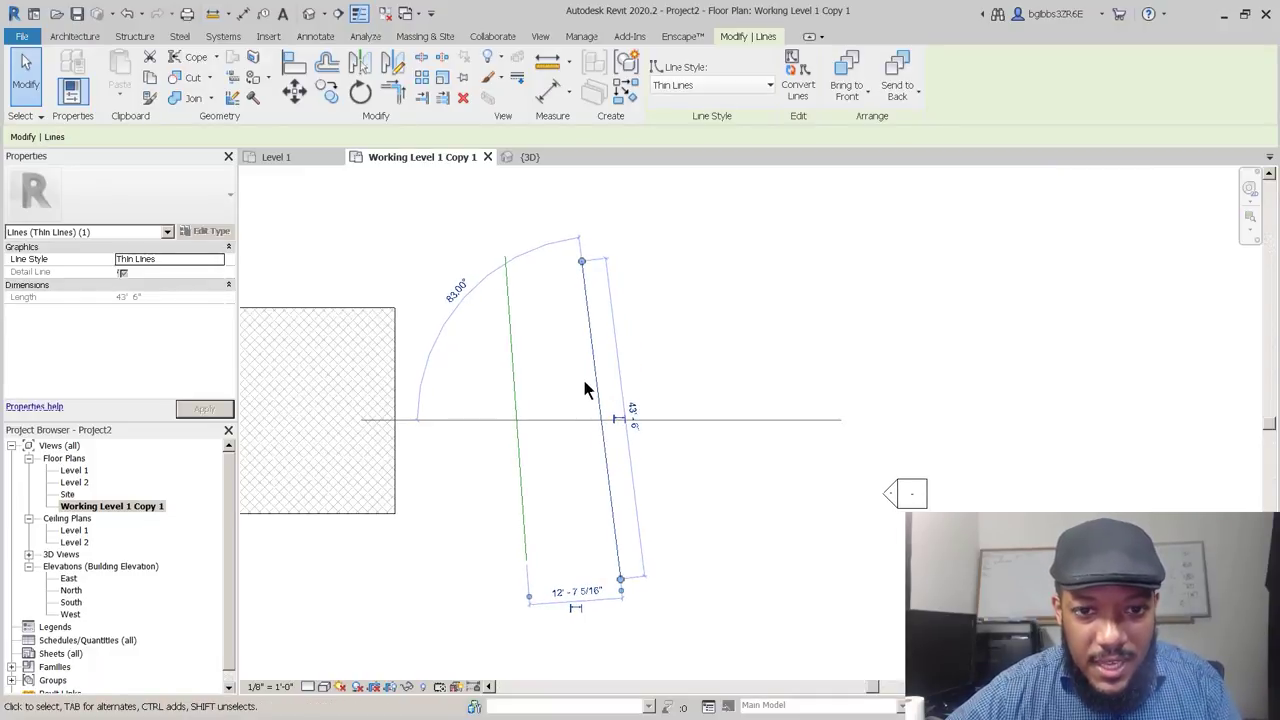
Delete the detail line to the right of the model line.
{"action": "scroll", "coordinate": [585, 385], "scroll_direction": "up", "scroll_amount": 2}
{"action": "left_click", "coordinate": [639, 252]}
{"action": "mouse_move", "coordinate": [645, 272]}
{"action": "left_mouse_down"}
{"action": "mouse_move", "coordinate": [576, 323]}
{"action": "mouse_move", "coordinate": [645, 318]}
{"action": "mouse_move", "coordinate": [574, 342]}
{"action": "left_mouse_up"}
{"action": "scroll", "coordinate": [580, 385], "scroll_direction": "down", "scroll_amount": 2}
{"action": "left_click_drag", "start_coordinate": [657, 325], "coordinate": [482, 425]}
{"action": "key", "text": "Delete"}
Set the nearly vertical model line's style to Medium Lines and turn off the Thin Lines display.
{"action": "scroll", "coordinate": [561, 384], "scroll_direction": "up", "scroll_amount": 2}
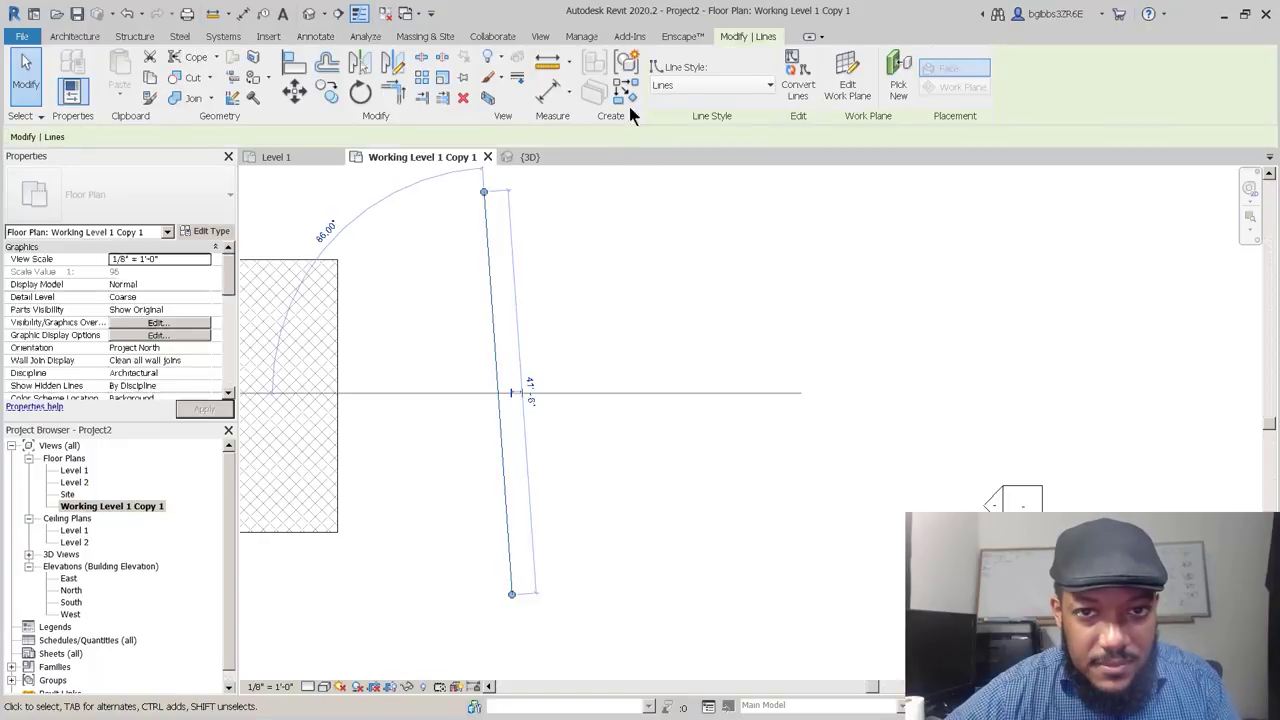
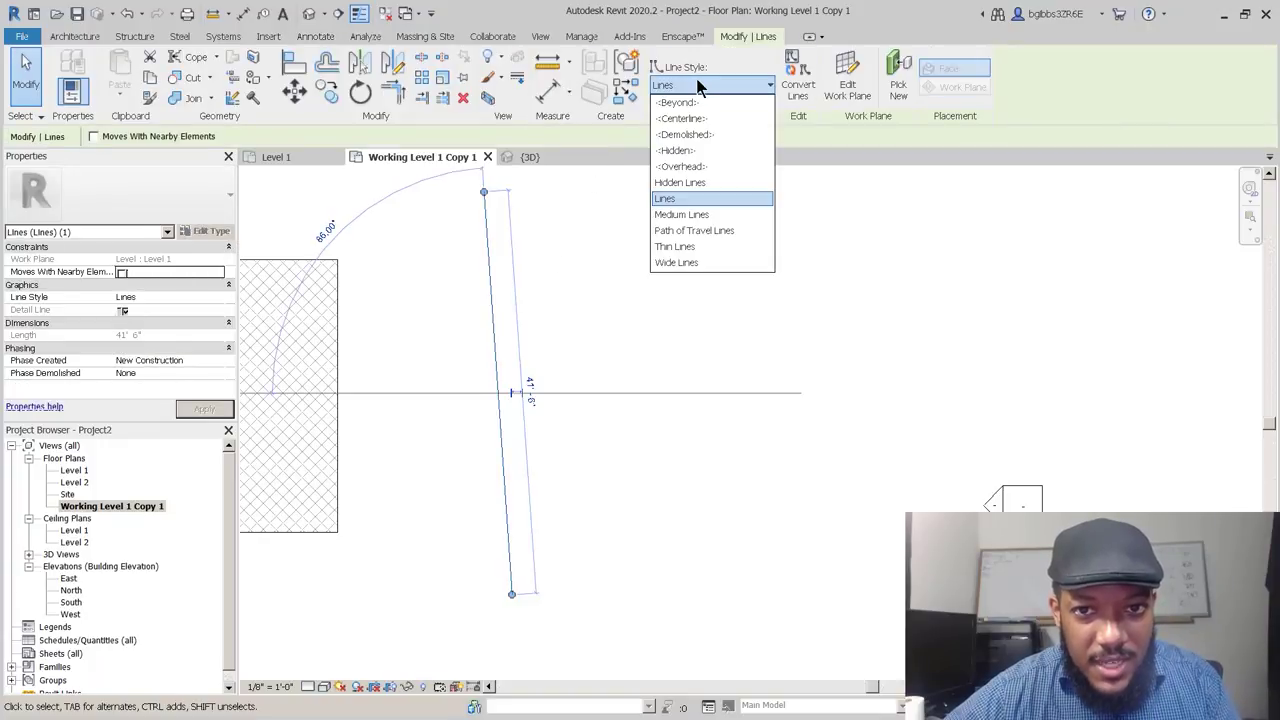
{"action": "left_click", "coordinate": [688, 214]}
{"action": "key", "text": "Escape"}
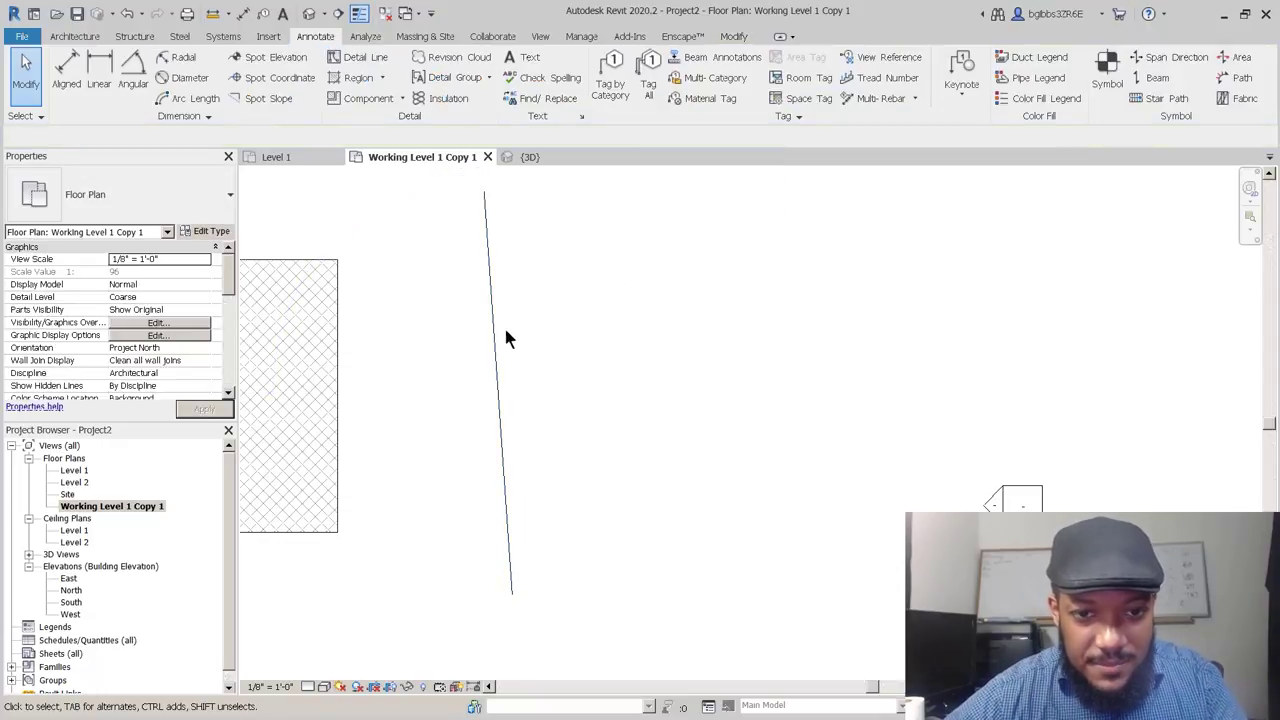
{"action": "scroll", "coordinate": [504, 323], "scroll_direction": "up", "scroll_amount": 2}
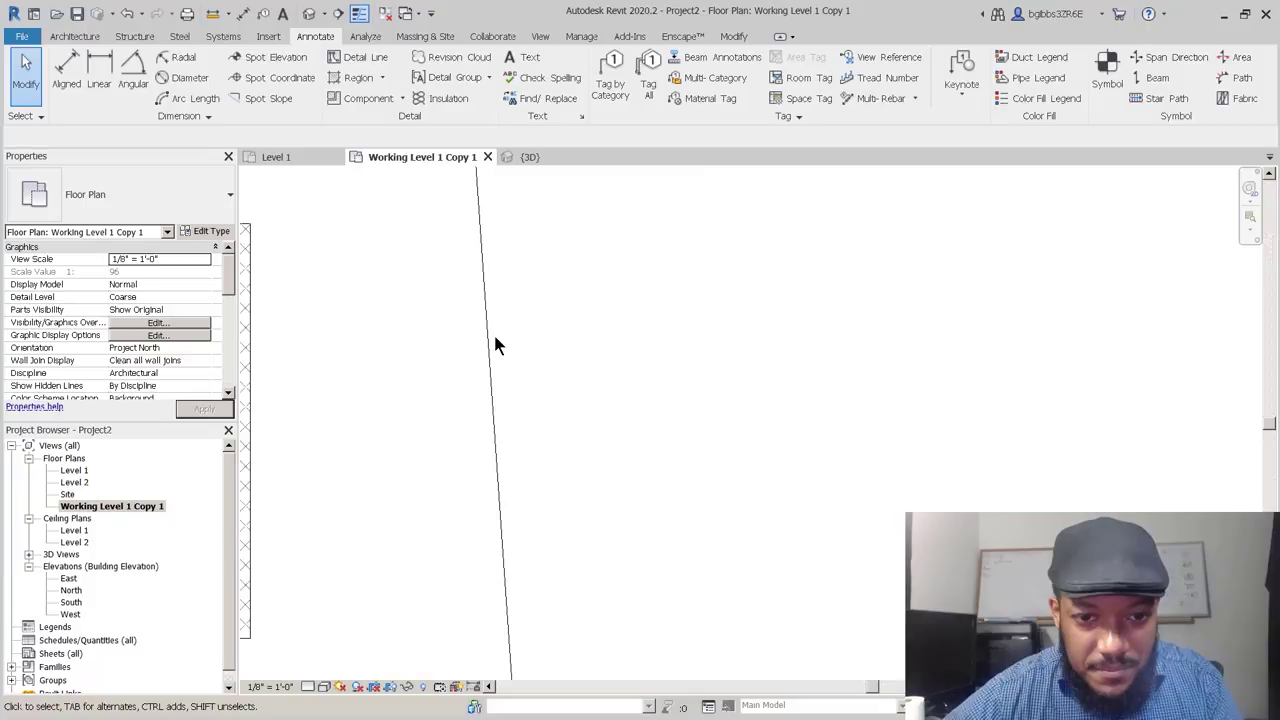
{"action": "left_click", "coordinate": [363, 22]}
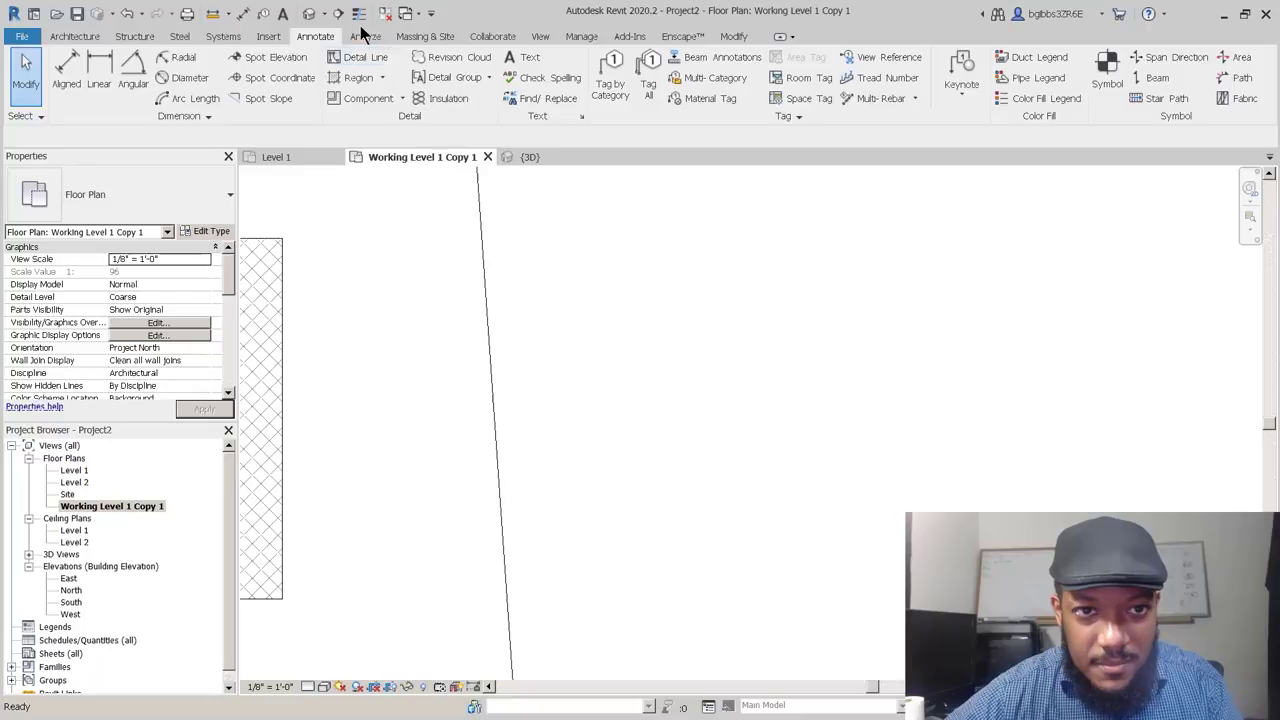
Set the line style of the short diagonal model line to <Beyond>.
{"action": "scroll", "coordinate": [487, 297], "scroll_direction": "down", "scroll_amount": 2}
{"action": "left_click", "coordinate": [487, 300]}
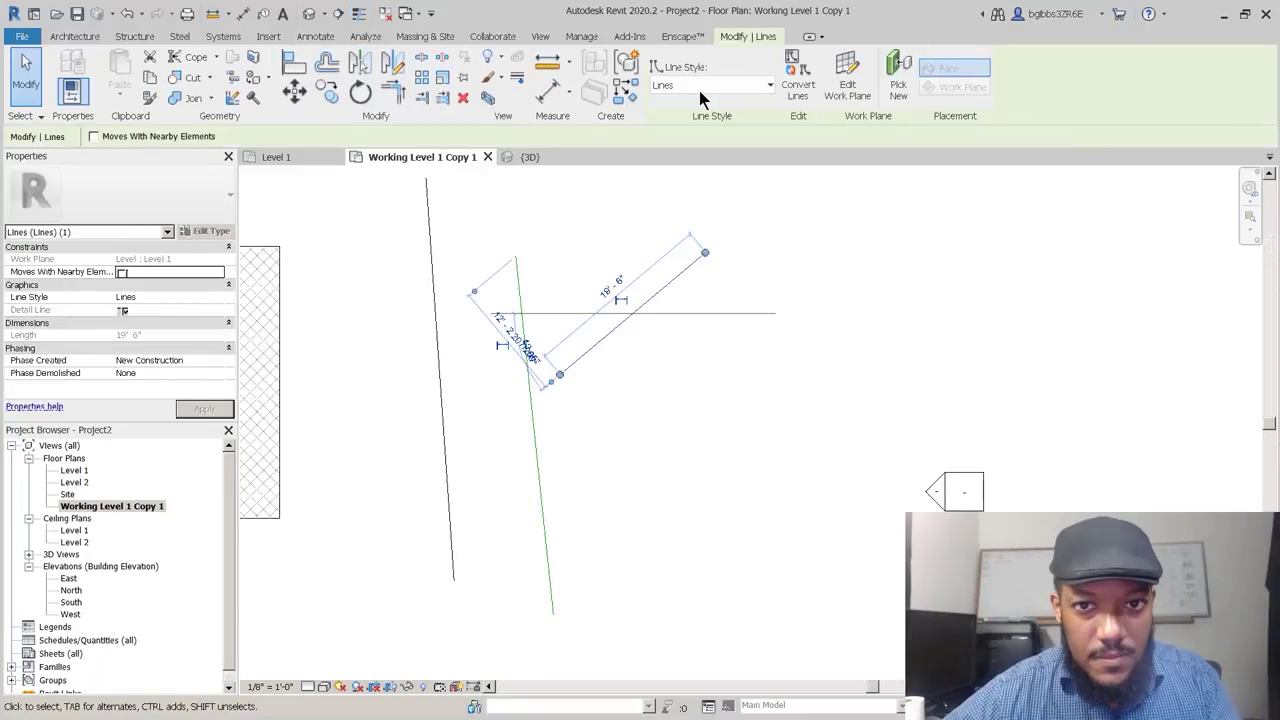
{"action": "left_click", "coordinate": [705, 85]}
{"action": "left_click", "coordinate": [588, 332]}
{"action": "scroll", "coordinate": [590, 331], "scroll_direction": "up", "scroll_amount": 2}
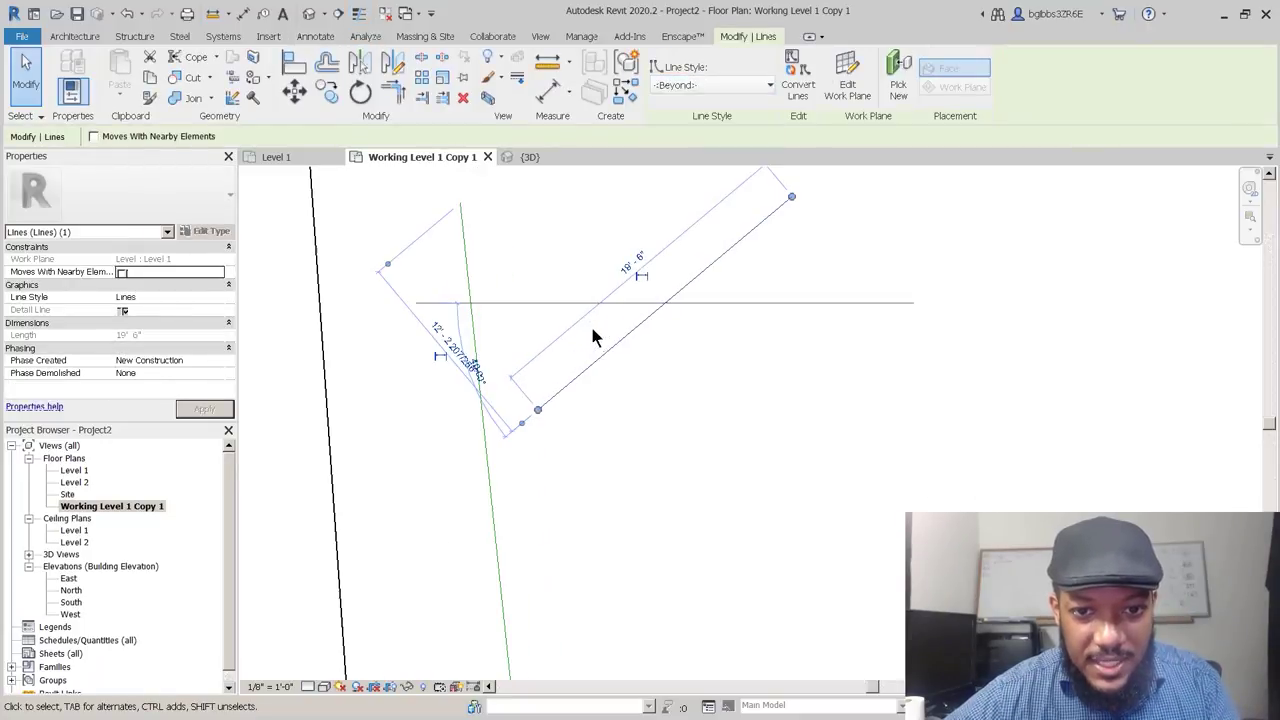
{"action": "left_click", "coordinate": [620, 376]}
{"action": "left_click_drag", "start_coordinate": [601, 362], "coordinate": [583, 353]}
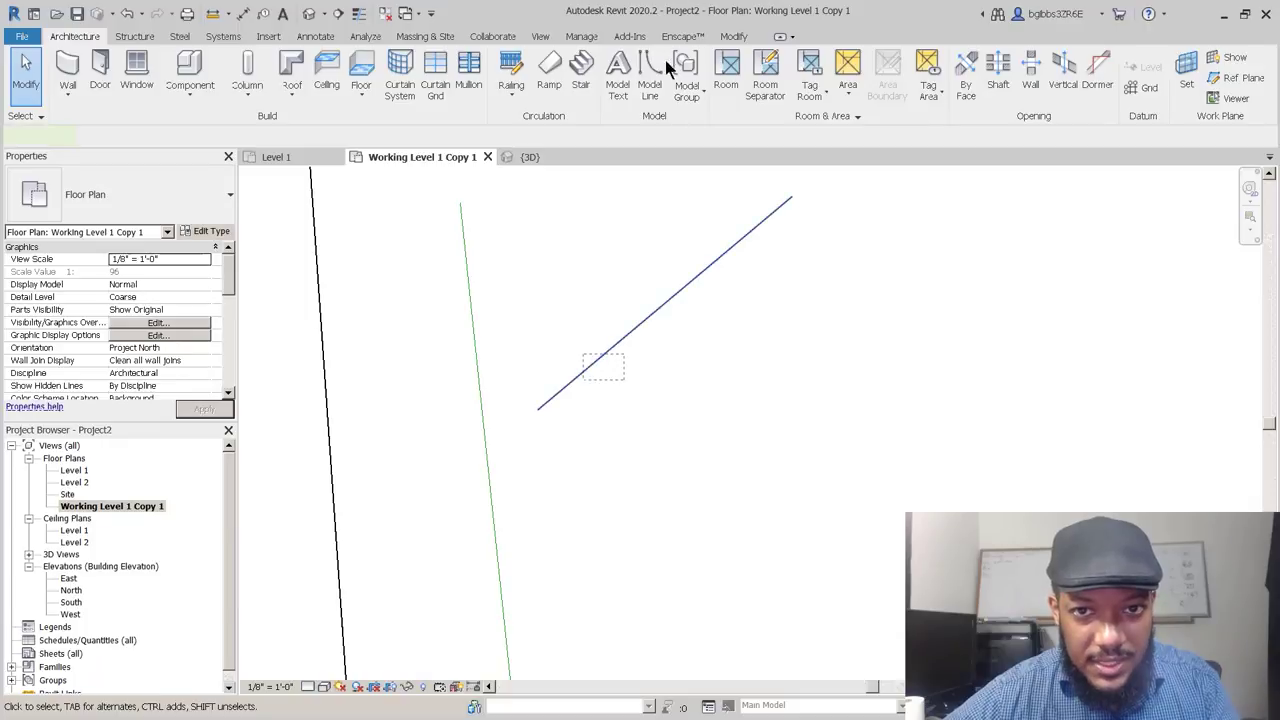
Try the <Centerline> and <Demolished> line styles on the diagonal model line.
{"action": "left_click", "coordinate": [705, 87]}
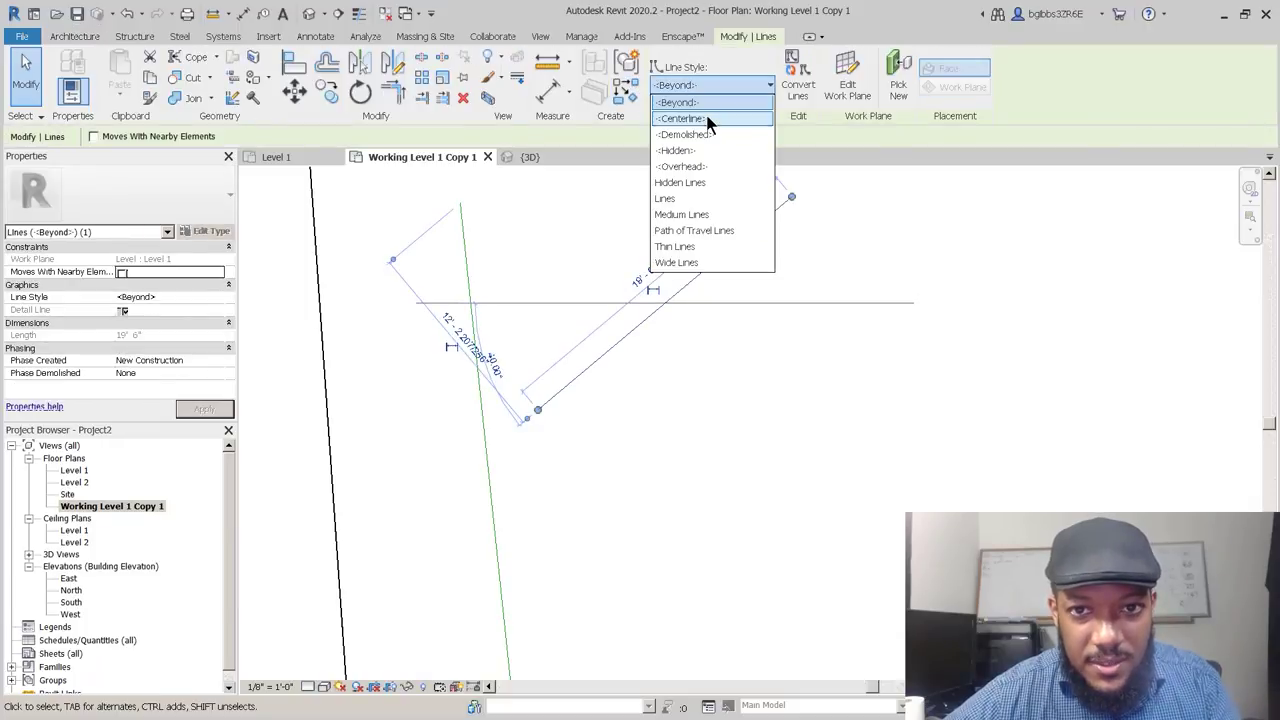
{"action": "left_click", "coordinate": [707, 119]}
{"action": "left_click", "coordinate": [697, 310]}
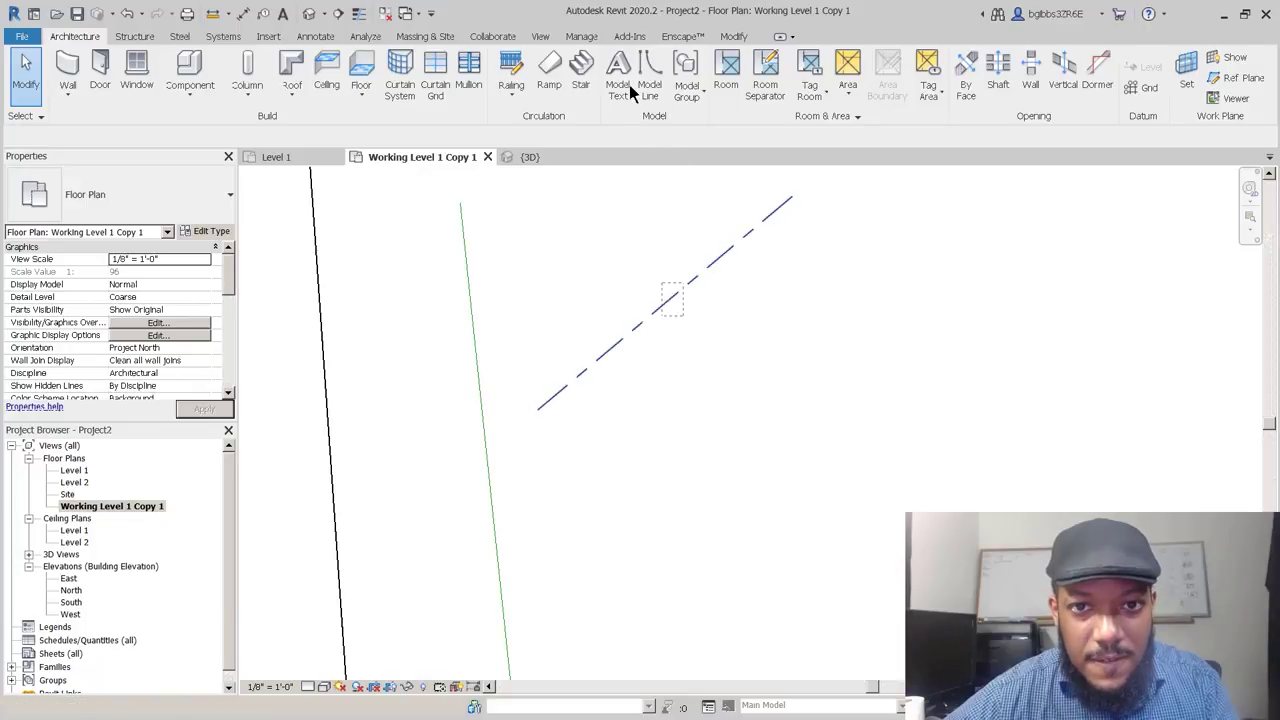
{"action": "left_click", "coordinate": [705, 85]}
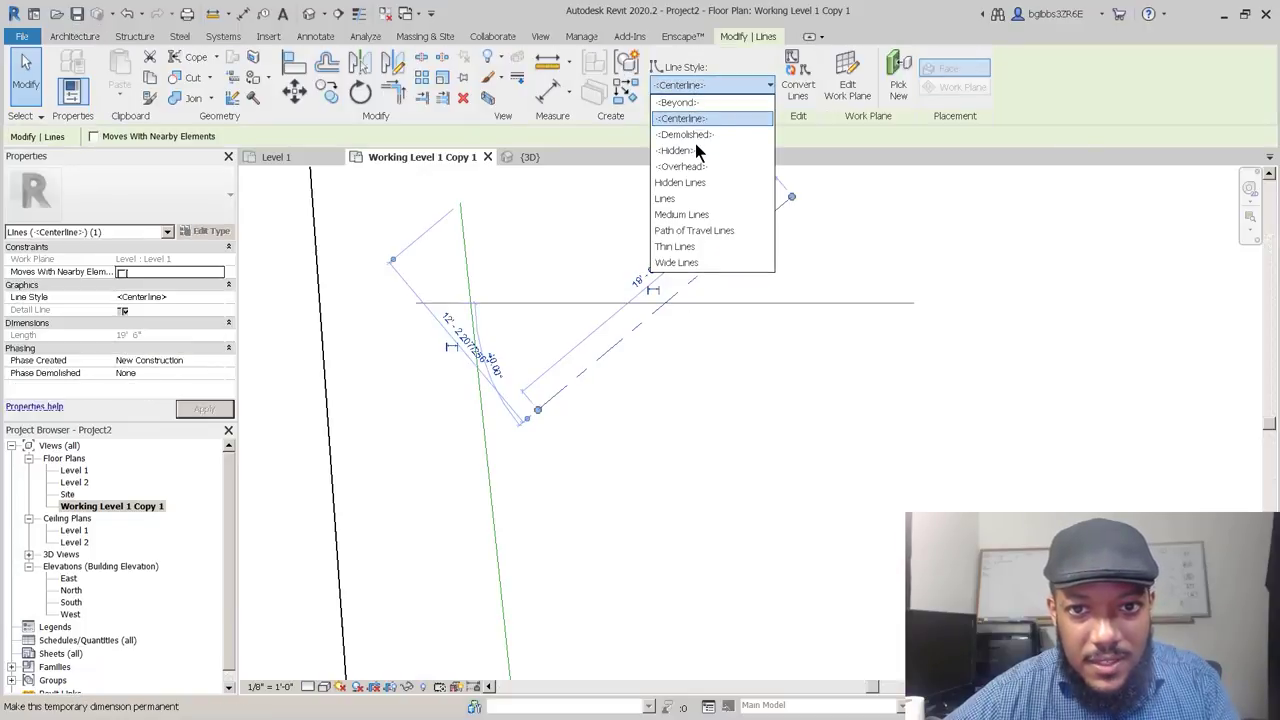
{"action": "left_click", "coordinate": [690, 134]}
{"action": "left_click", "coordinate": [638, 379]}
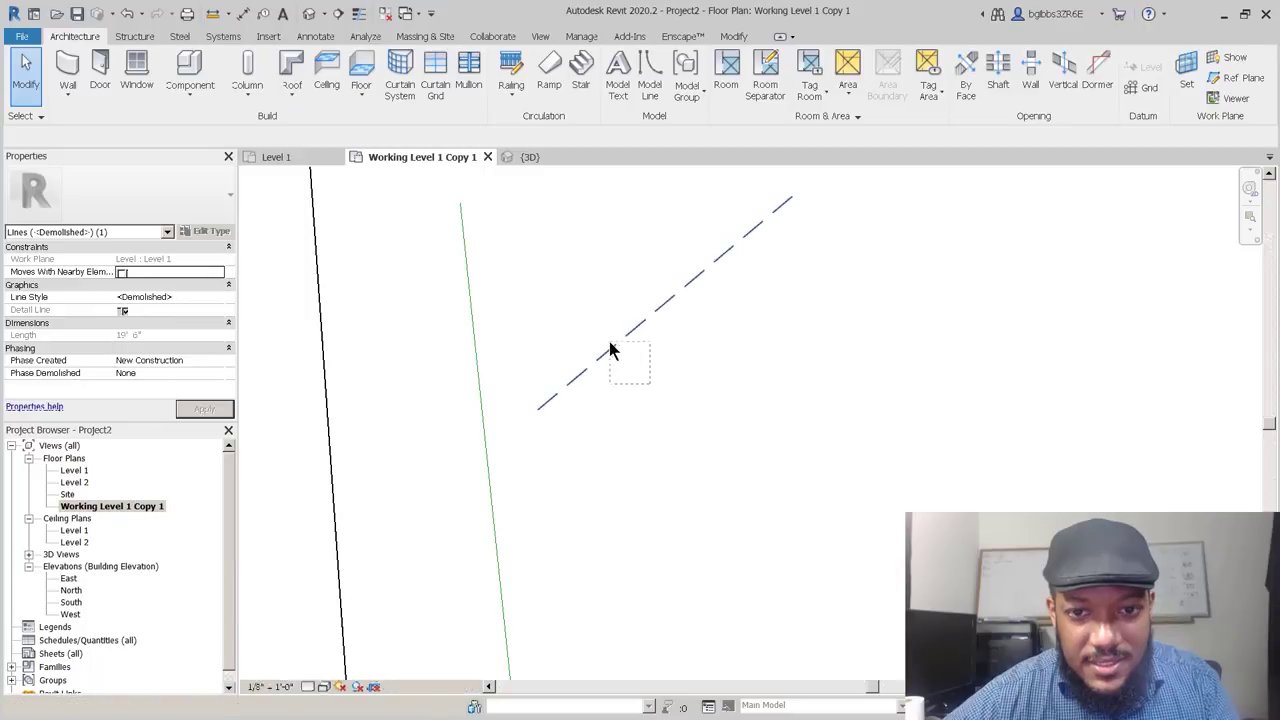
Set the diagonal model line's style to Medium Lines and clear the selection.
{"action": "left_click", "coordinate": [700, 273]}
{"action": "left_click", "coordinate": [712, 85]}
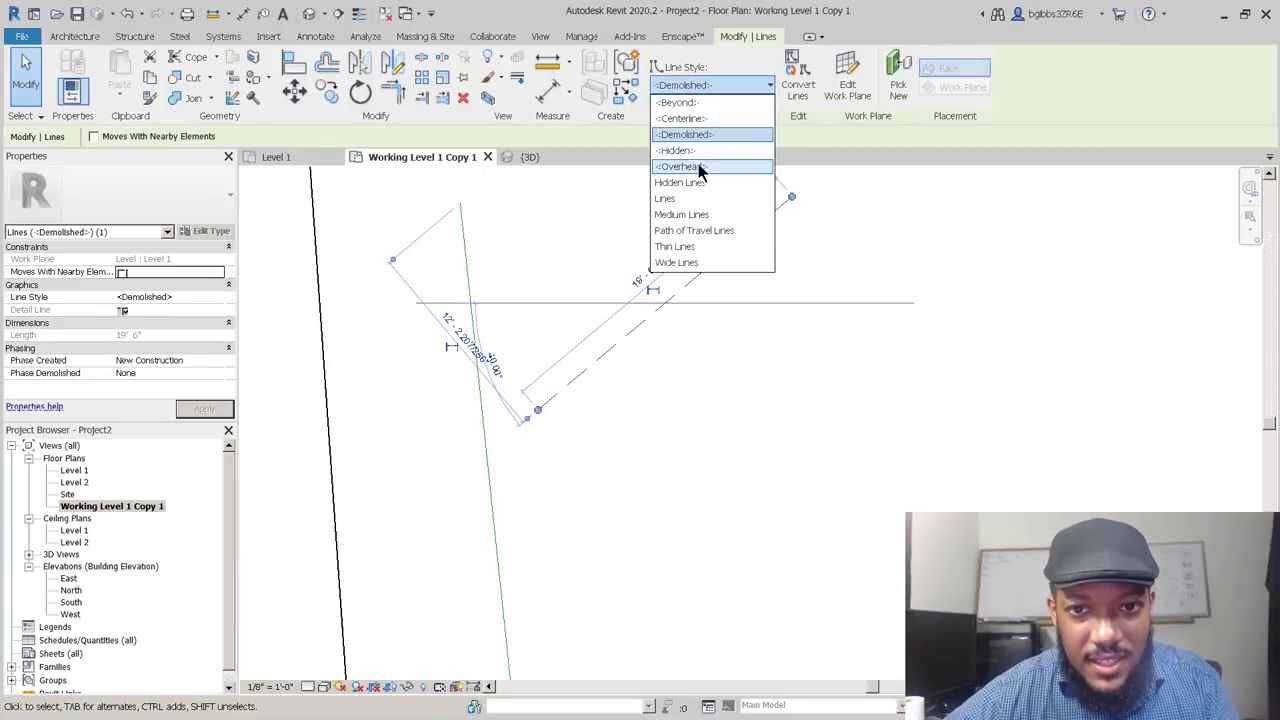
{"action": "left_click", "coordinate": [692, 215]}
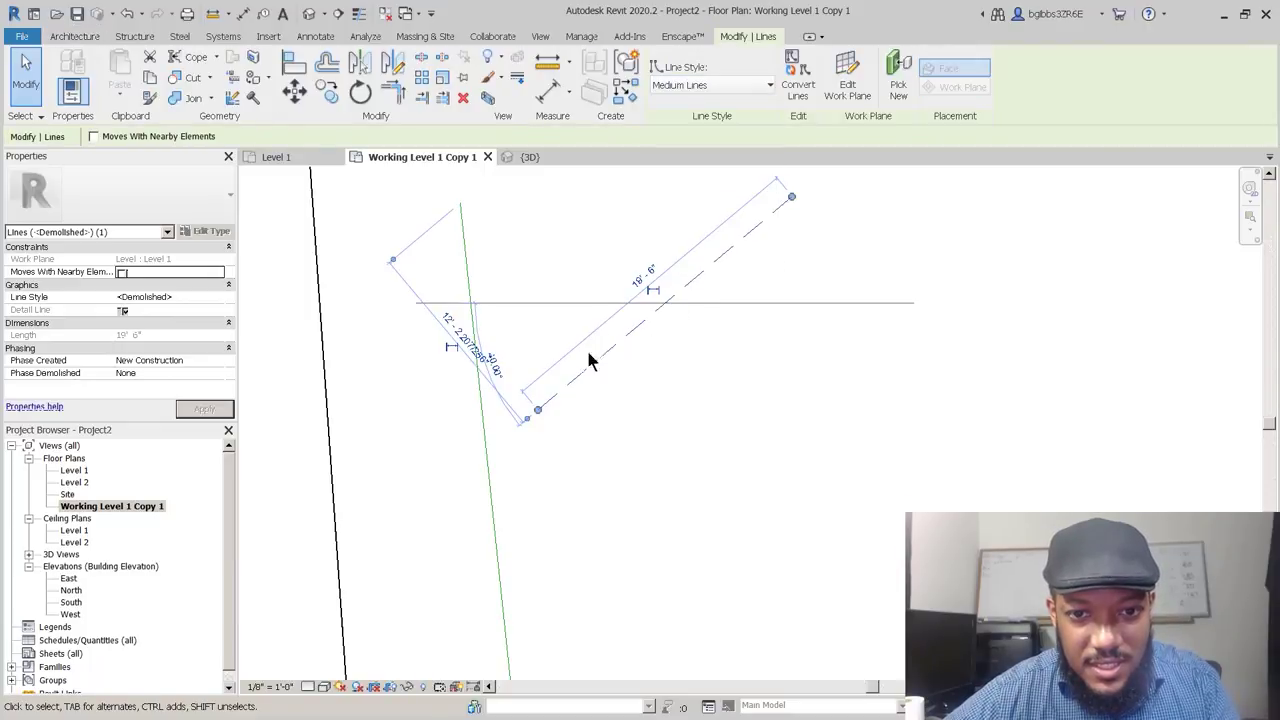
{"action": "left_click", "coordinate": [657, 377]}
{"action": "scroll", "coordinate": [600, 348], "scroll_direction": "up", "scroll_amount": 1}
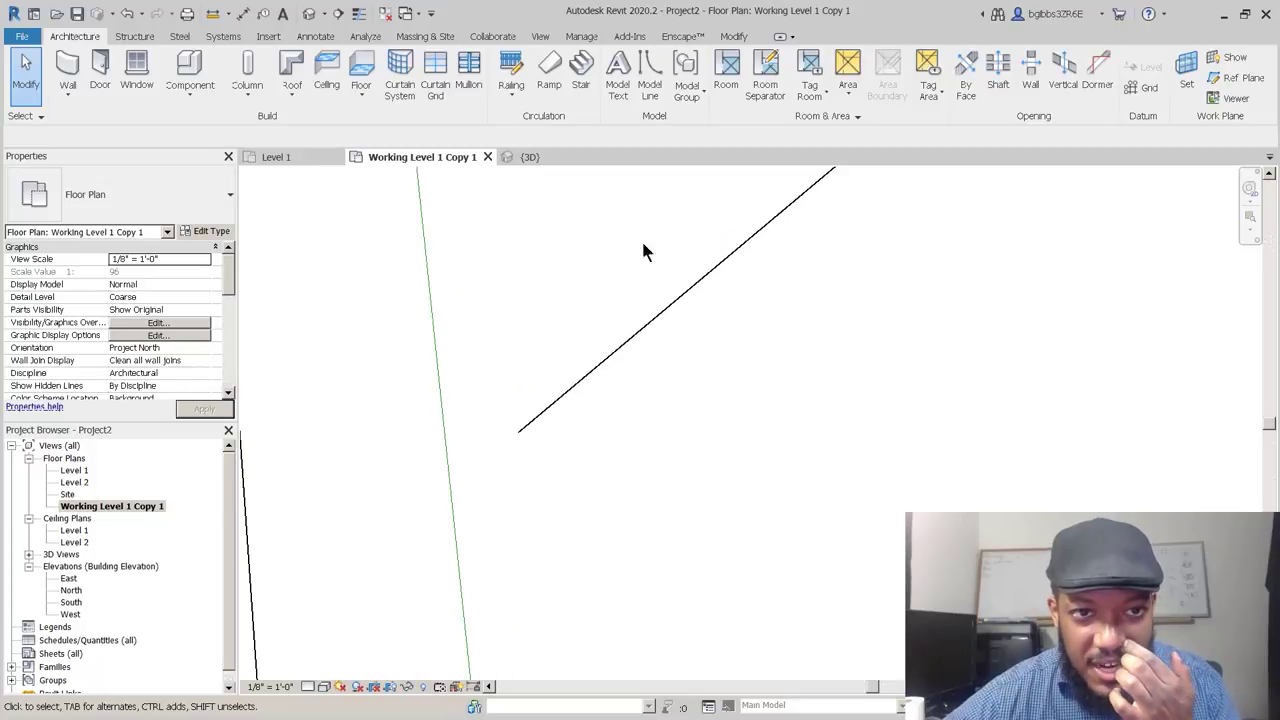
Add an aligned dimension across the width of the crosshatched filled region, placed above its upper edge.
{"action": "scroll", "coordinate": [604, 400], "scroll_direction": "down", "scroll_amount": 1}
{"action": "mouse_move", "coordinate": [390, 273]}
{"action": "middle_mouse_down"}
{"action": "mouse_move", "coordinate": [534, 408]}
{"action": "mouse_move", "coordinate": [634, 323]}
{"action": "middle_mouse_up"}
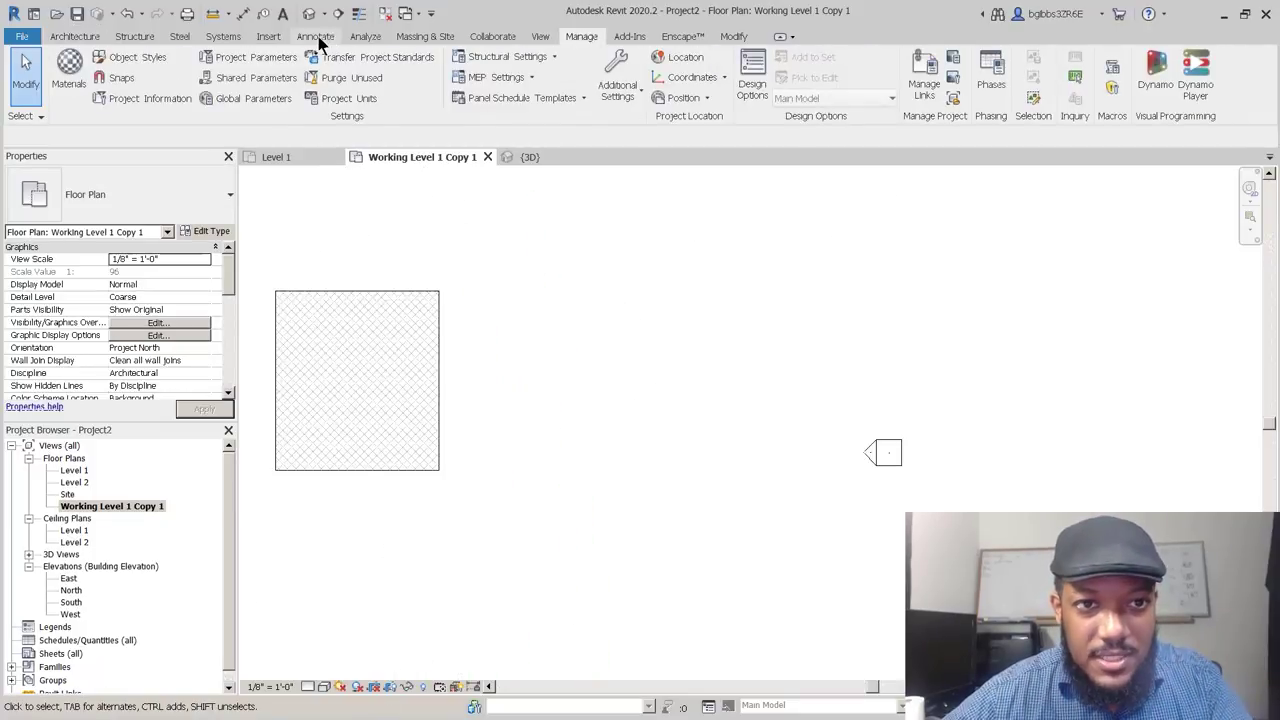
{"action": "left_click", "coordinate": [316, 37]}
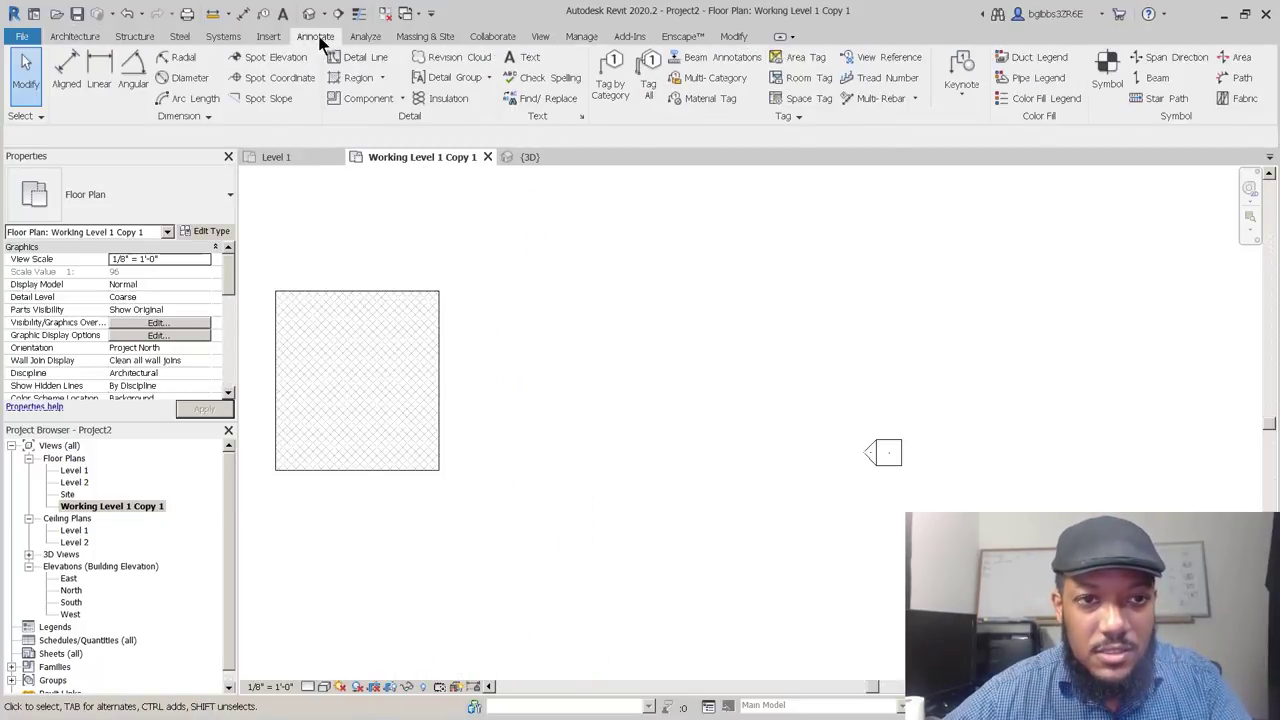
{"action": "middle_click_drag", "start_coordinate": [530, 370], "coordinate": [566, 369]}
{"action": "scroll", "coordinate": [566, 369], "scroll_direction": "down", "scroll_amount": 1}
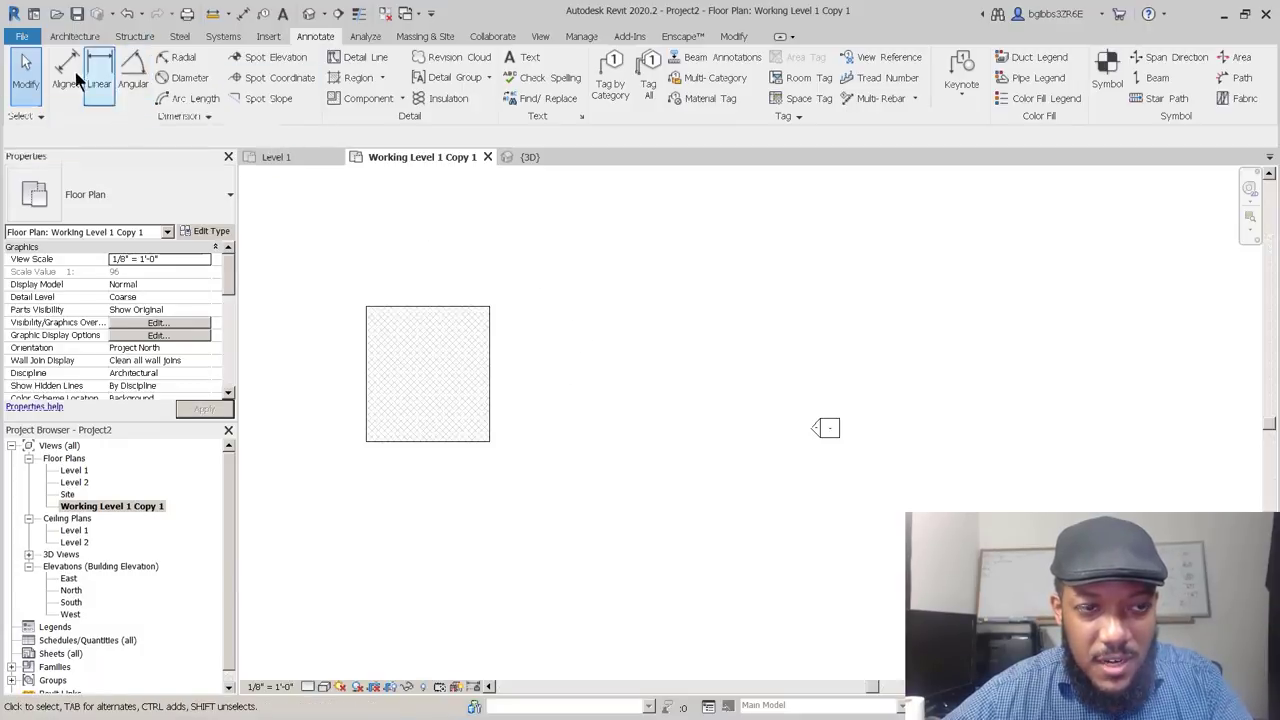
{"action": "left_click", "coordinate": [212, 118]}
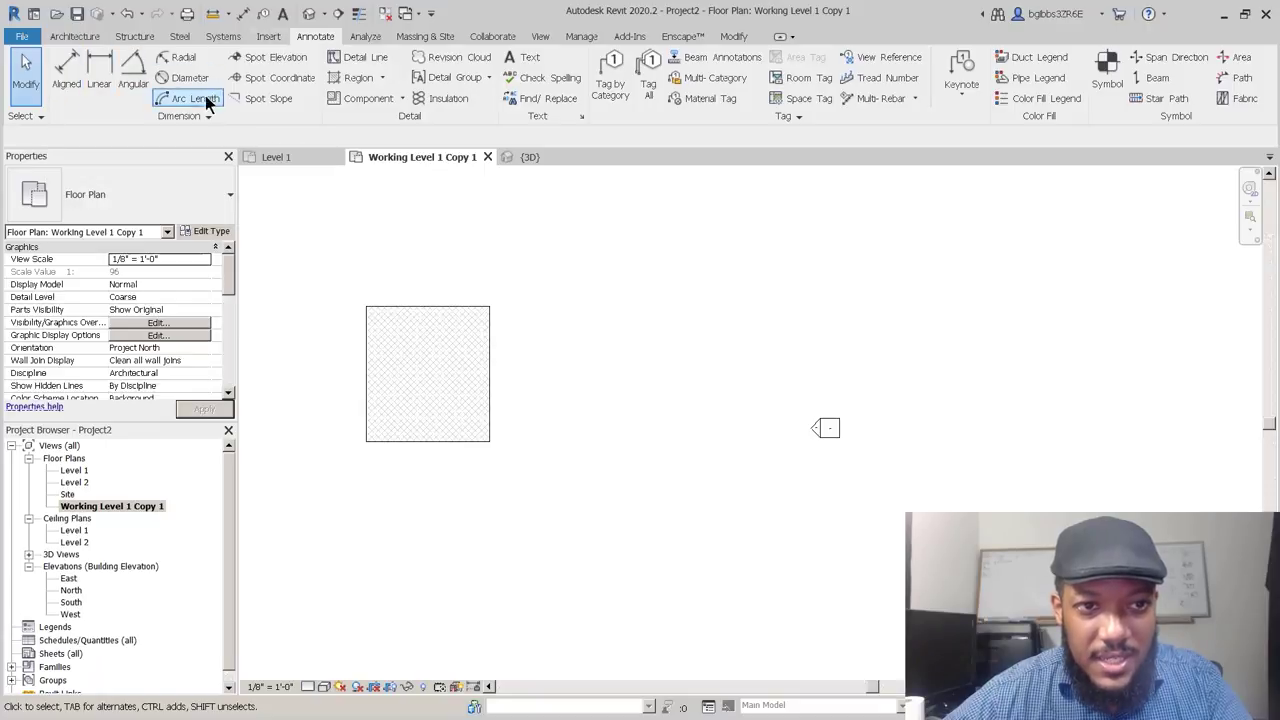
{"action": "middle_click_drag", "start_coordinate": [390, 315], "coordinate": [420, 314]}
{"action": "scroll", "coordinate": [417, 311], "scroll_direction": "up", "scroll_amount": 1}
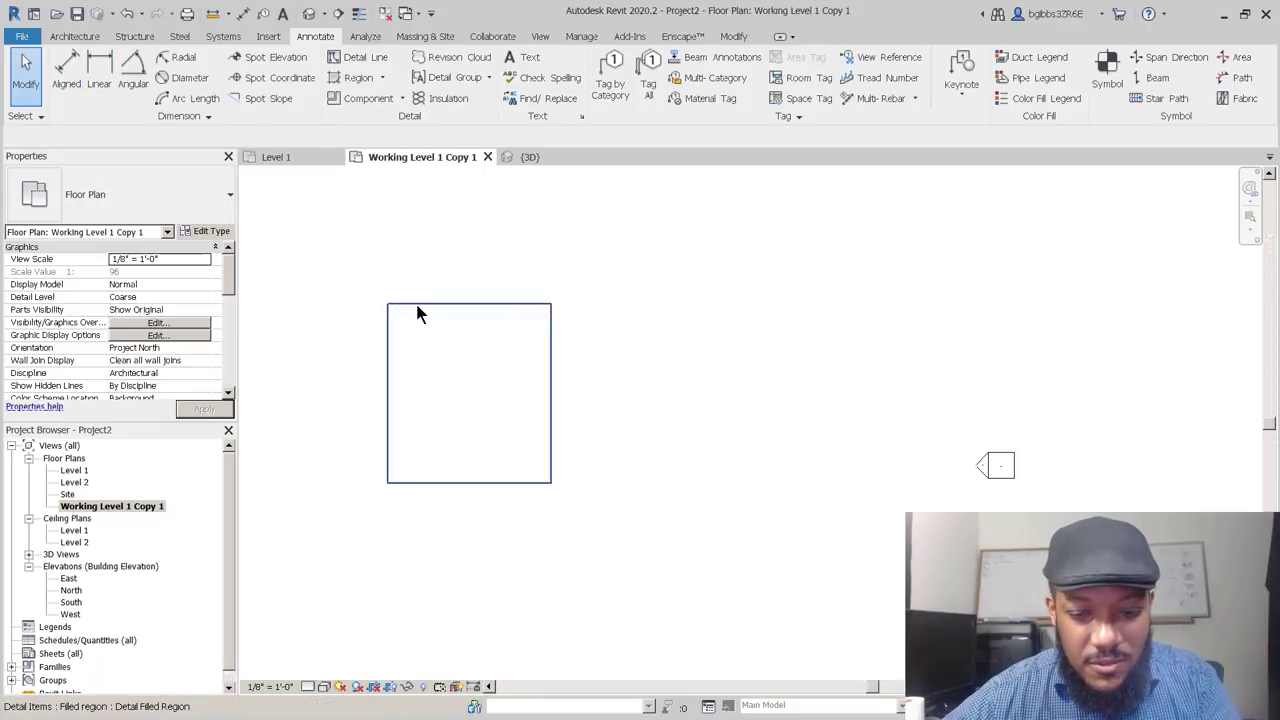
{"action": "key", "text": "d"}
{"action": "key", "text": "i"}
{"action": "left_click", "coordinate": [388, 370]}
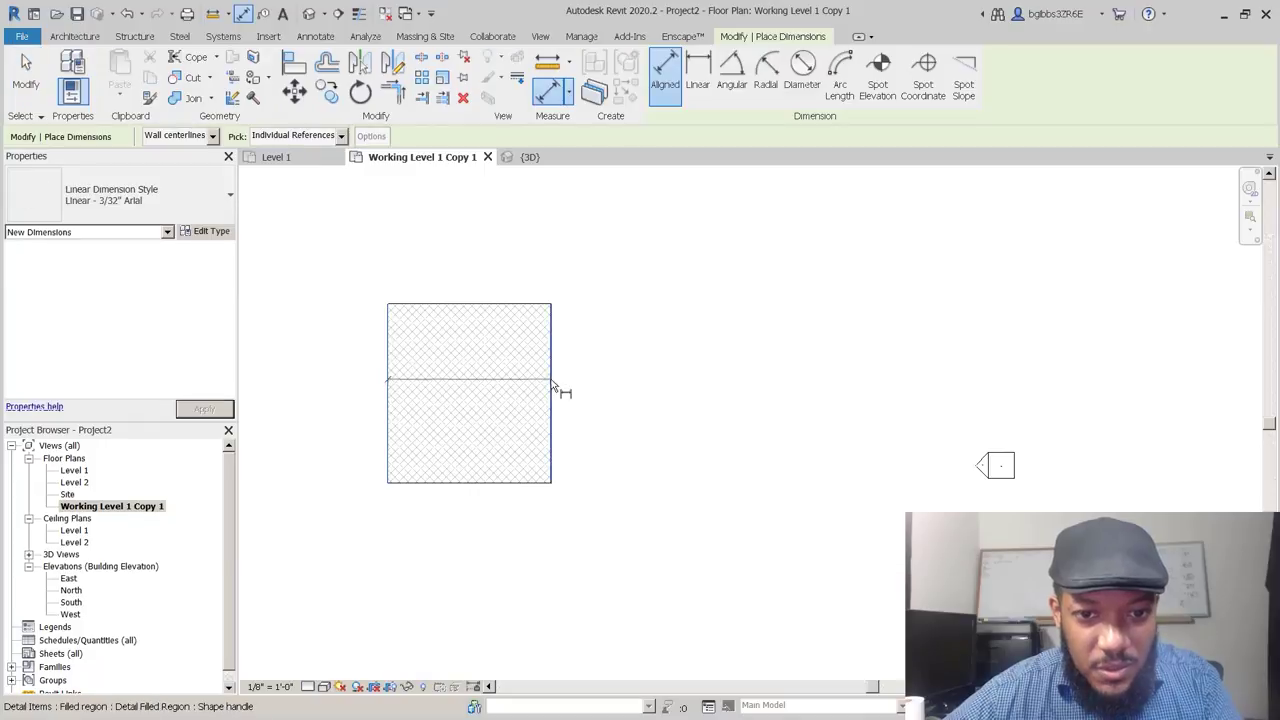
{"action": "left_click", "coordinate": [553, 384]}
{"action": "left_click", "coordinate": [556, 217]}
Dimension the filled region's height with an aligned dimension placed beside its left edge, and end the dimension command.
{"action": "left_click", "coordinate": [421, 302]}
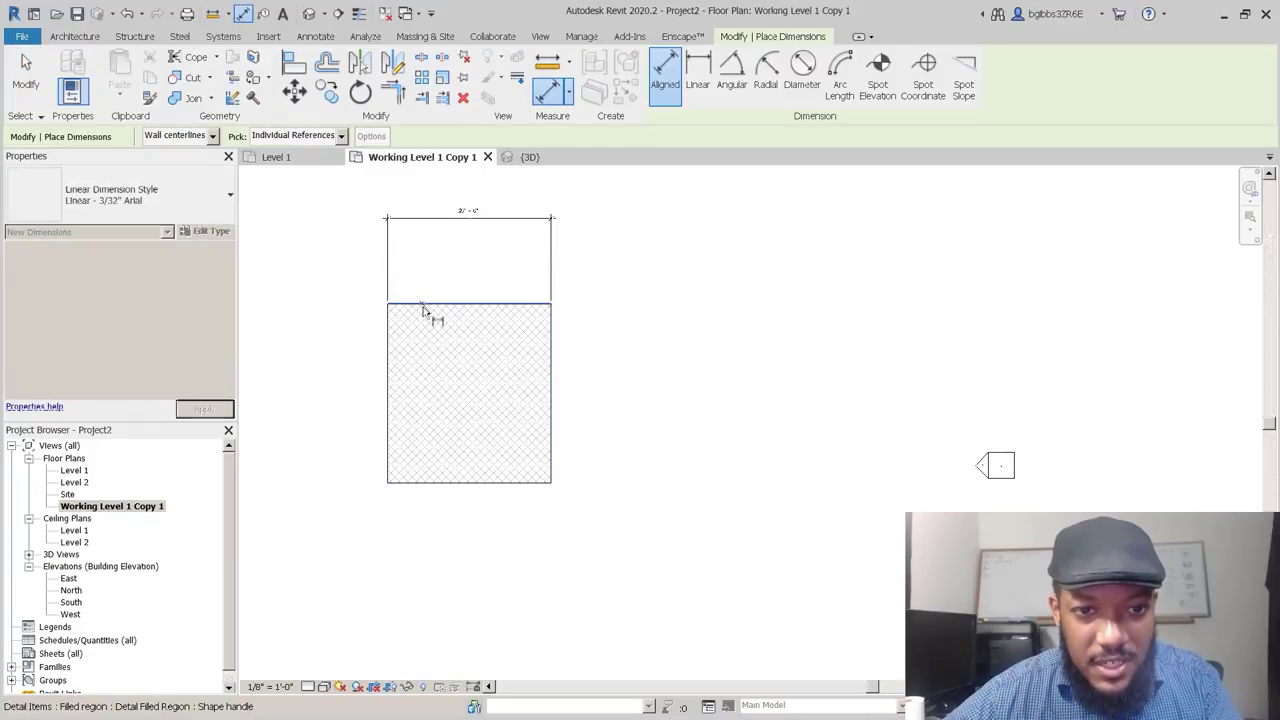
{"action": "left_click", "coordinate": [423, 483]}
{"action": "left_click", "coordinate": [336, 478]}
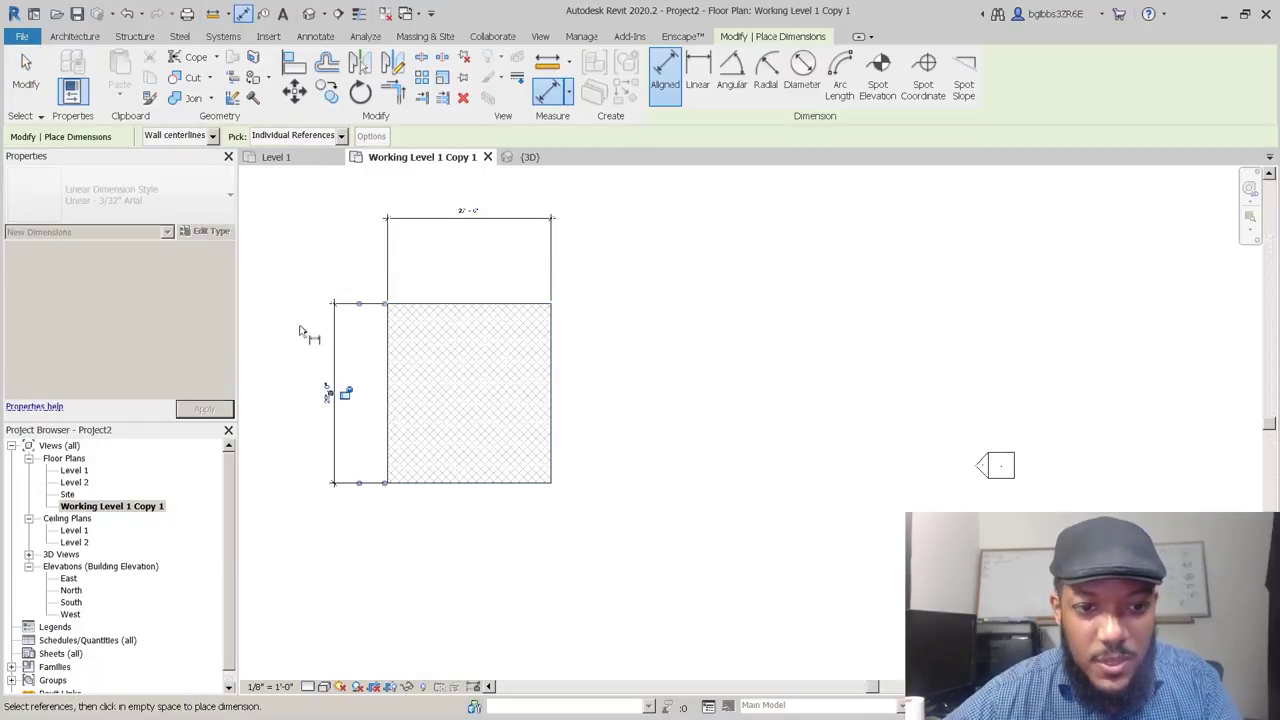
{"action": "scroll", "coordinate": [370, 380], "scroll_direction": "up", "scroll_amount": 2}
{"action": "key", "text": "Escape"}
{"action": "key", "text": "Escape"}
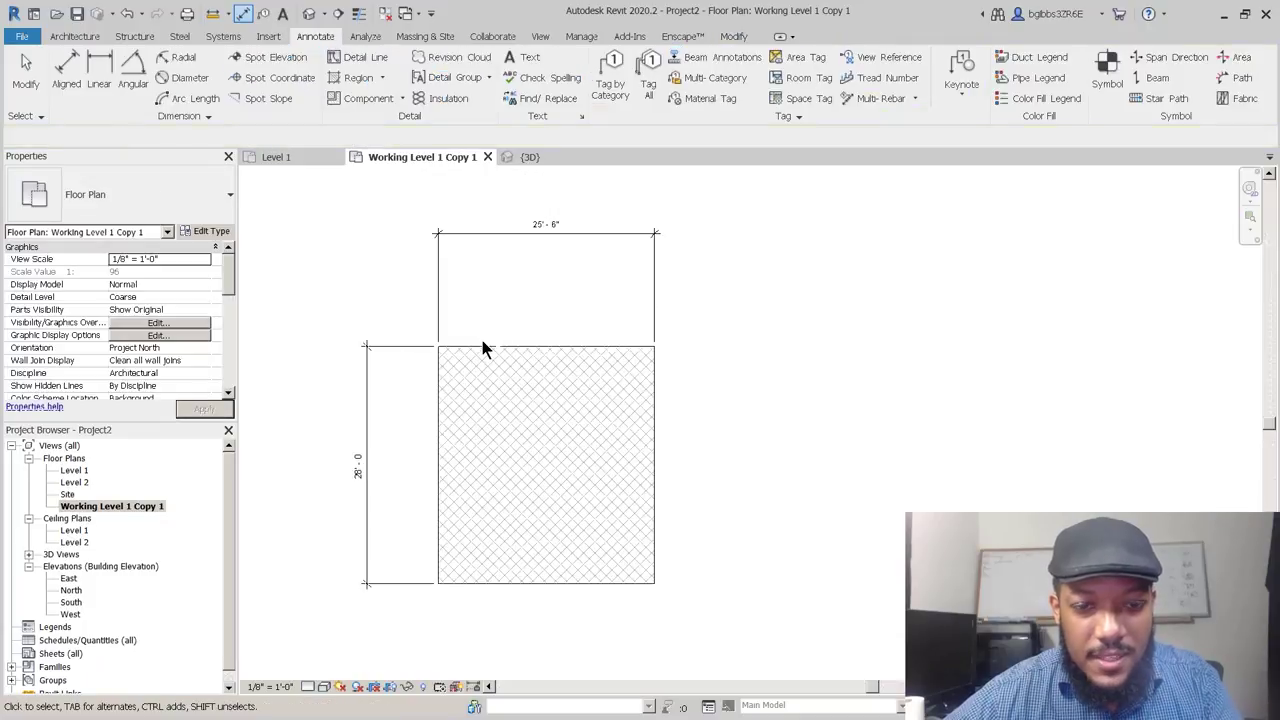
Set the filled region's width to 12' through its dimension and clear the selection.
{"action": "left_click", "coordinate": [581, 332]}
{"action": "left_click", "coordinate": [541, 217]}
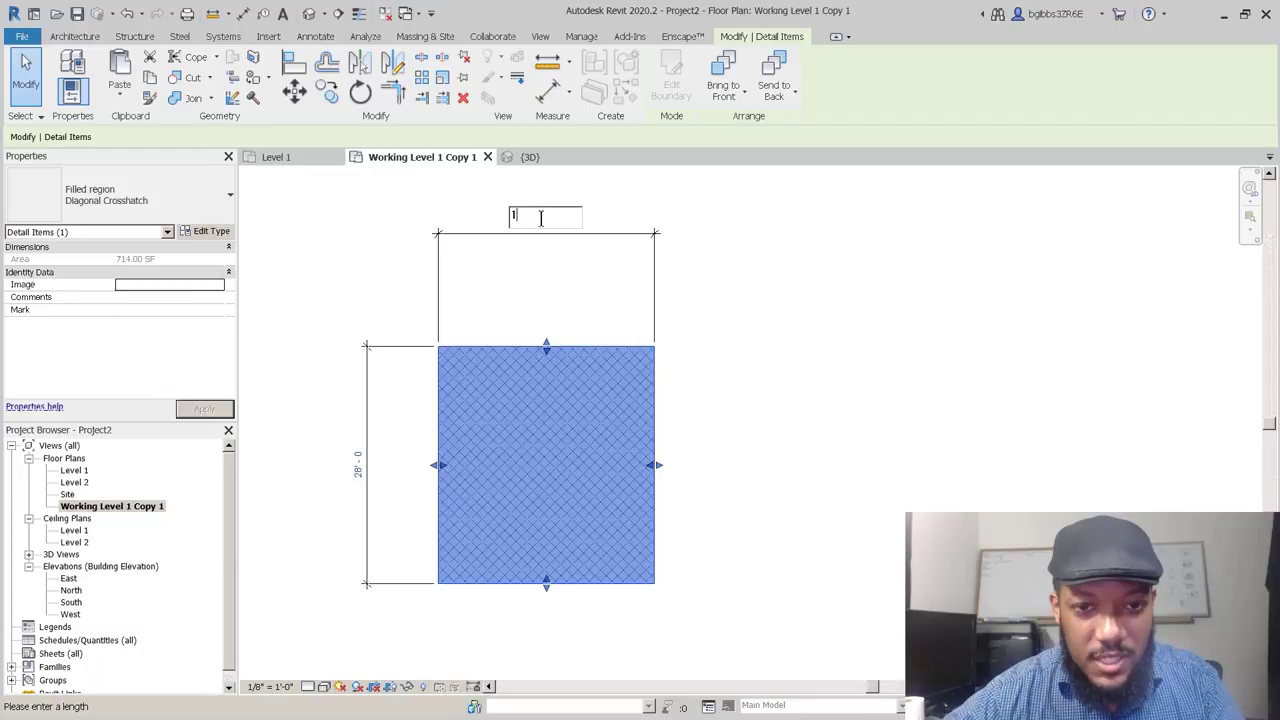
{"action": "type", "text": "12"}
{"action": "key", "text": "Return"}
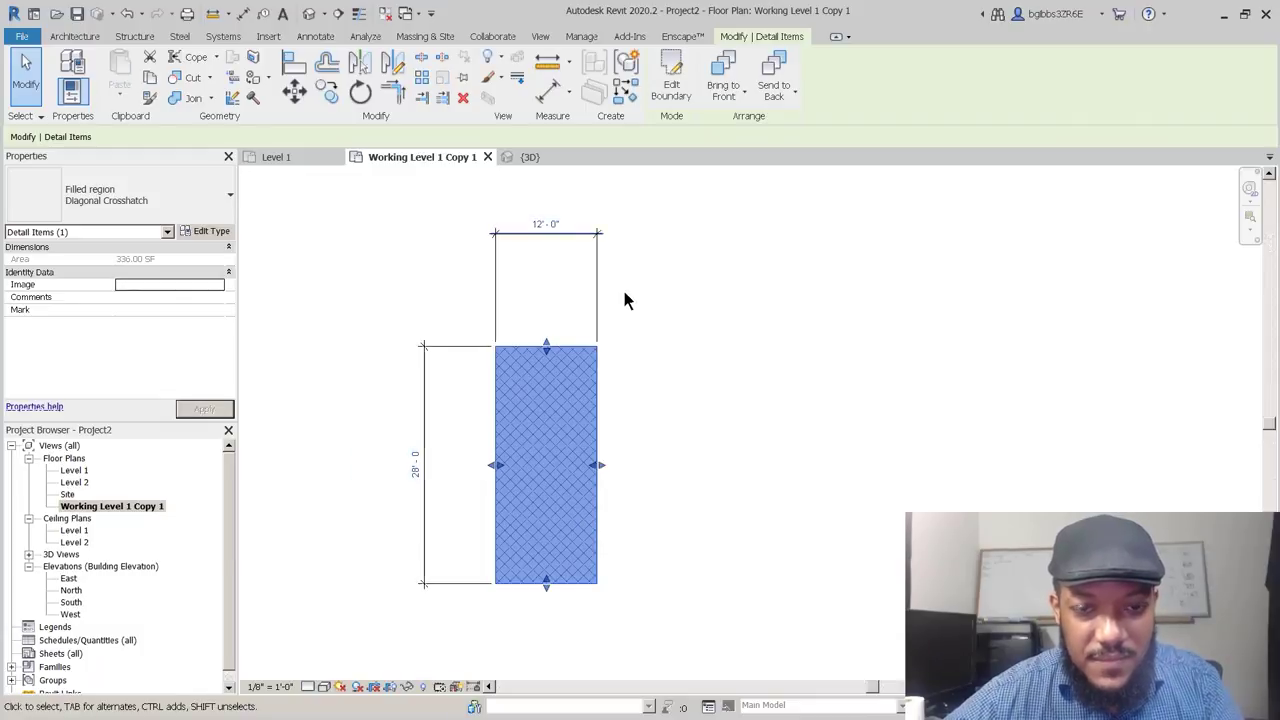
{"action": "left_click", "coordinate": [622, 286]}
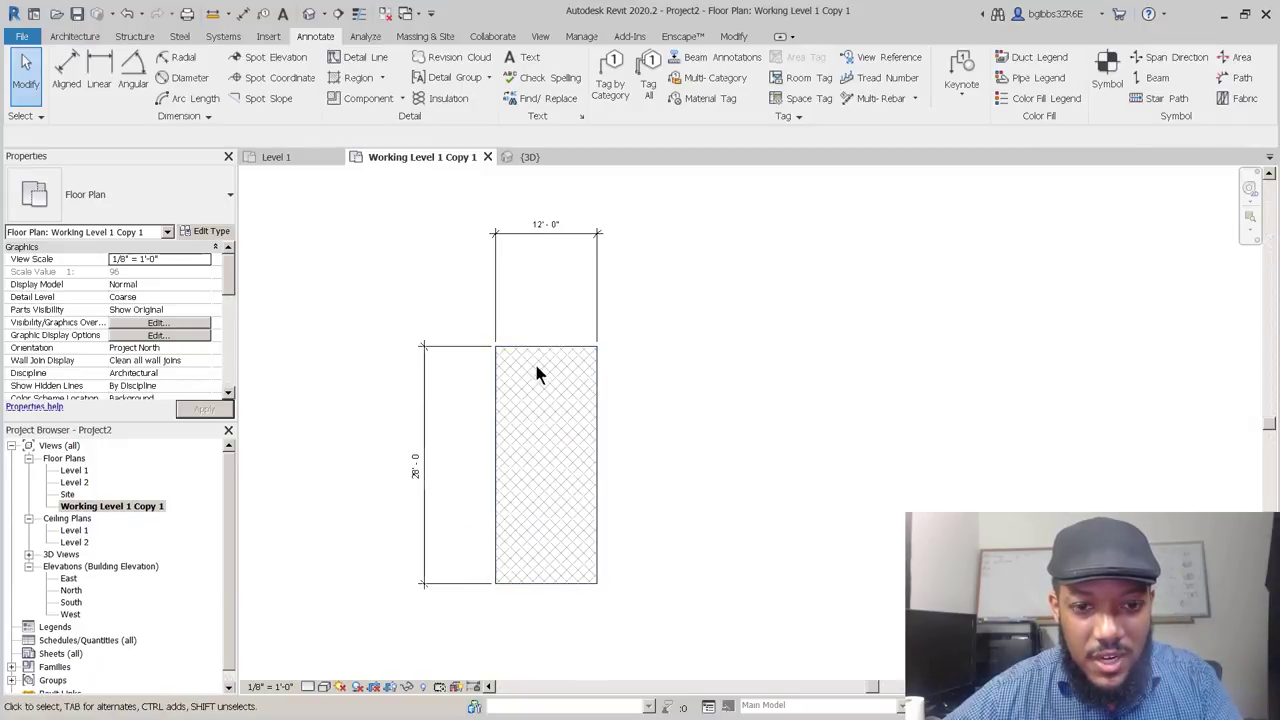
Set the filled region's height to 12' through its dimension and clear the selection.
{"action": "left_click", "coordinate": [499, 356]}
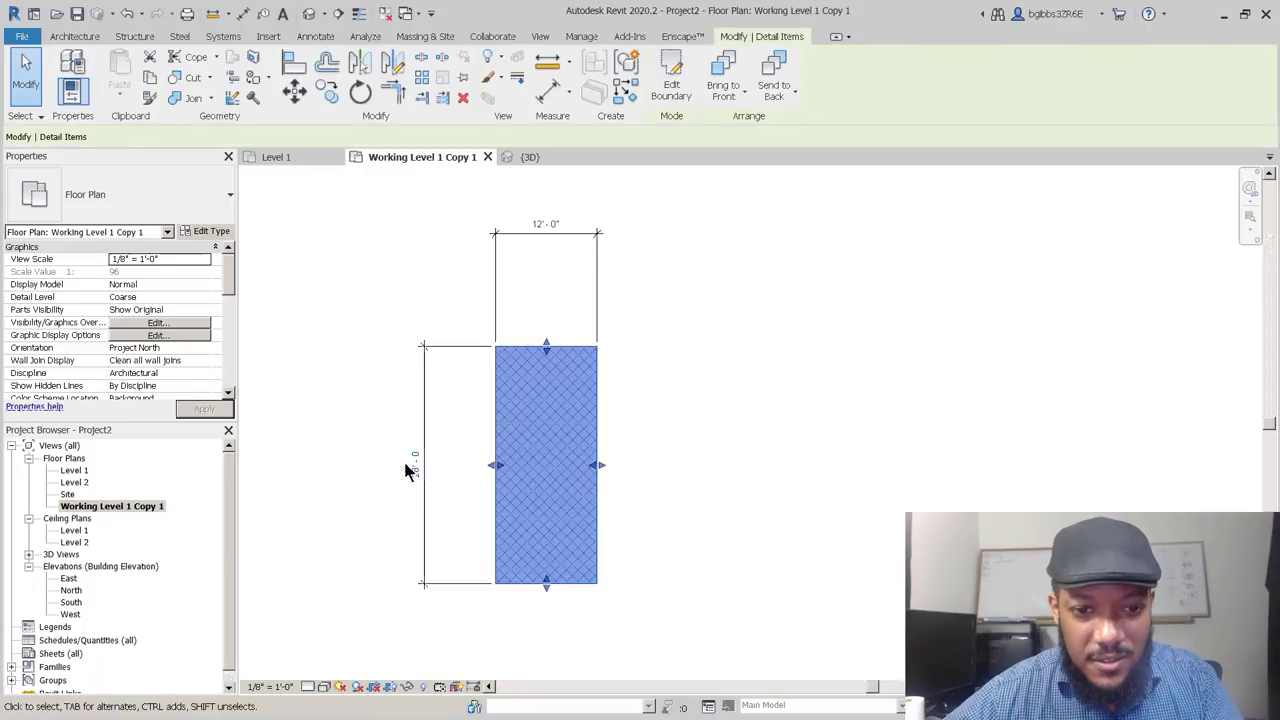
{"action": "left_click", "coordinate": [414, 464]}
{"action": "type", "text": "1"}
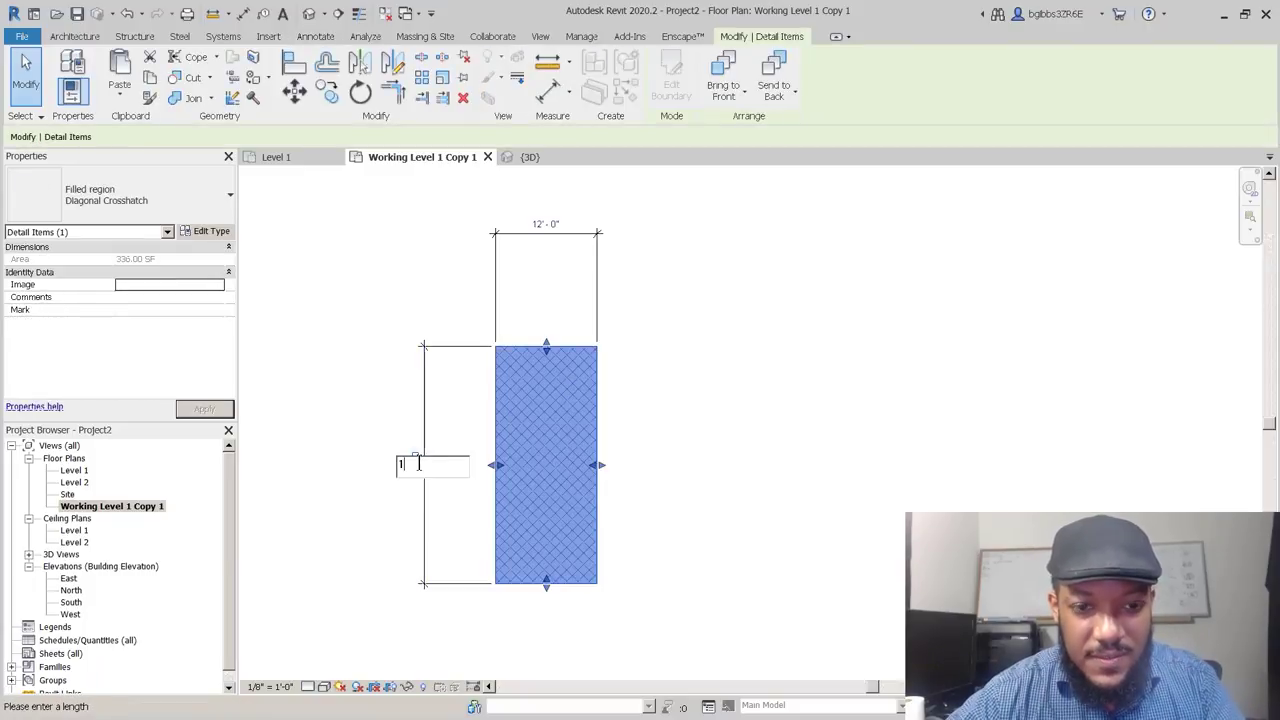
{"action": "type", "text": "2"}
{"action": "key", "text": "Return"}
{"action": "key", "text": "Escape"}
{"action": "scroll", "coordinate": [516, 494], "scroll_direction": "up", "scroll_amount": 1}
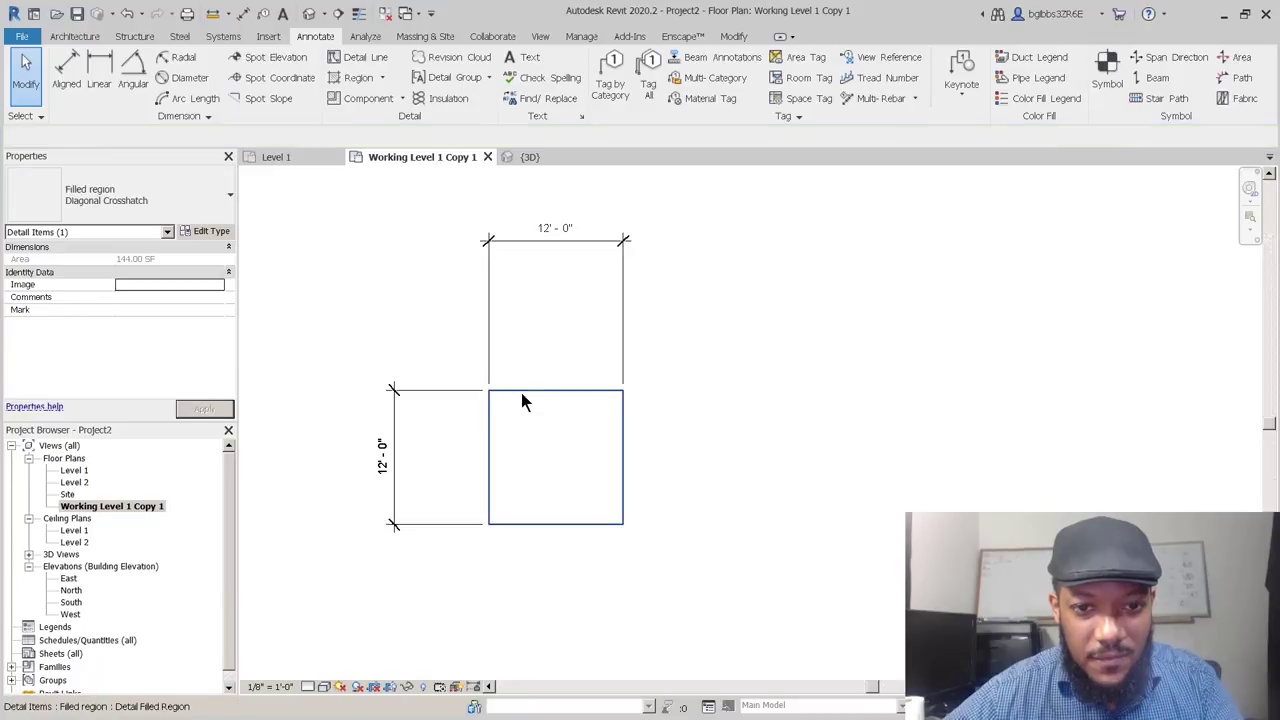
Move the width dimension's text below its dimension line and deselect the dimension.
{"action": "scroll", "coordinate": [583, 425], "scroll_direction": "down", "scroll_amount": 3}
{"action": "middle_click_drag", "start_coordinate": [624, 489], "coordinate": [571, 529]}
{"action": "left_click_drag", "start_coordinate": [512, 373], "coordinate": [509, 410]}
{"action": "scroll", "coordinate": [509, 428], "scroll_direction": "up", "scroll_amount": 2}
{"action": "scroll", "coordinate": [536, 394], "scroll_direction": "down", "scroll_amount": 3}
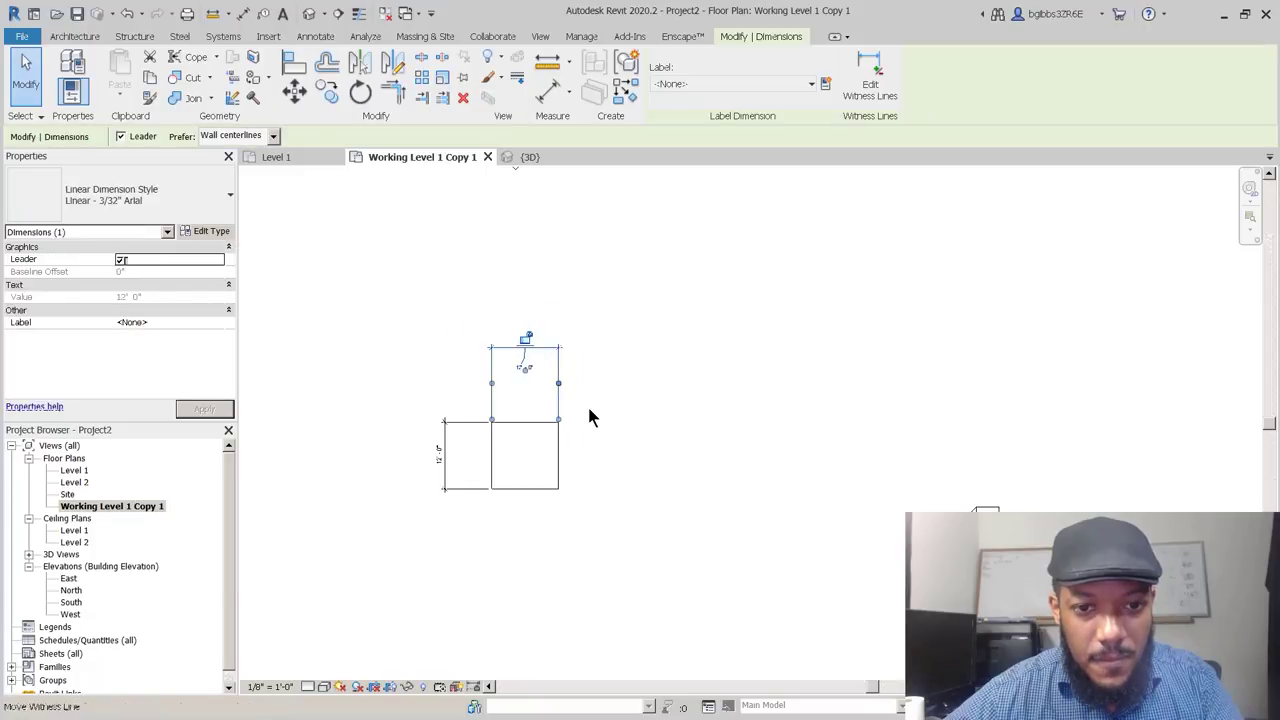
{"action": "left_click", "coordinate": [590, 417]}
Edit the filled region's boundary and set the distance from its upper line to its lower line to 16'.
{"action": "left_click", "coordinate": [520, 430]}
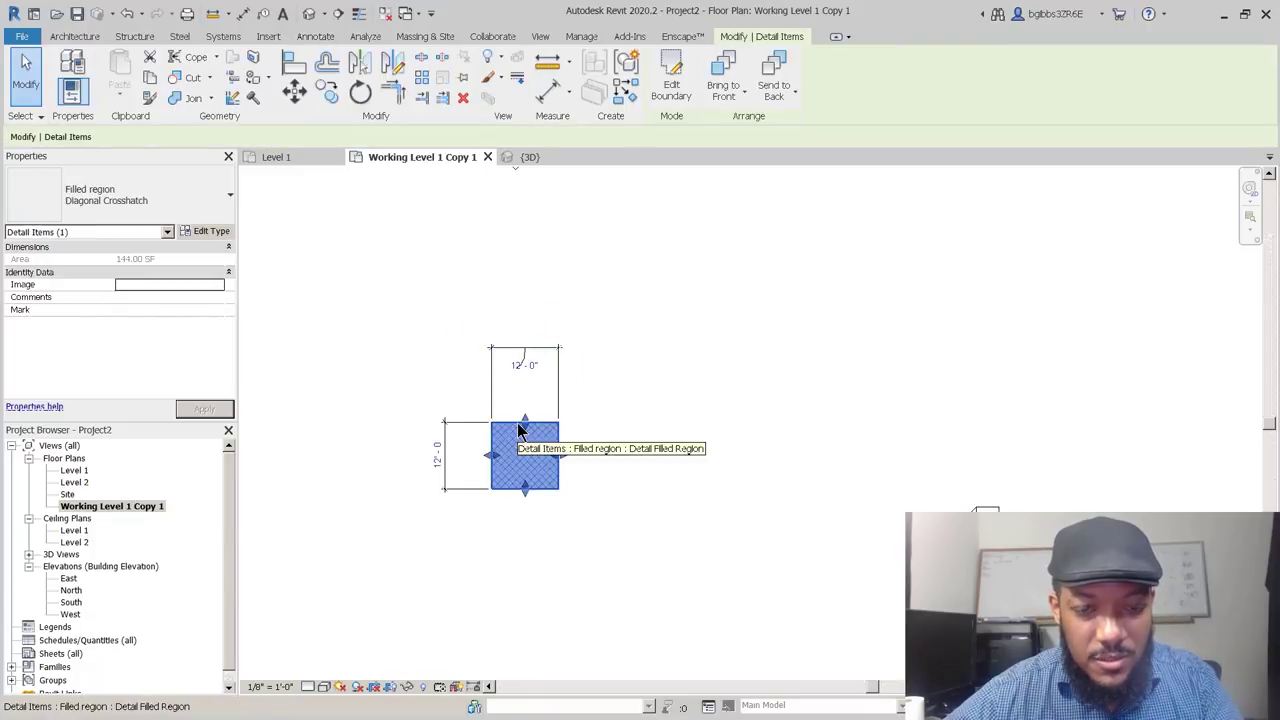
{"action": "scroll", "coordinate": [567, 455], "scroll_direction": "up", "scroll_amount": 1}
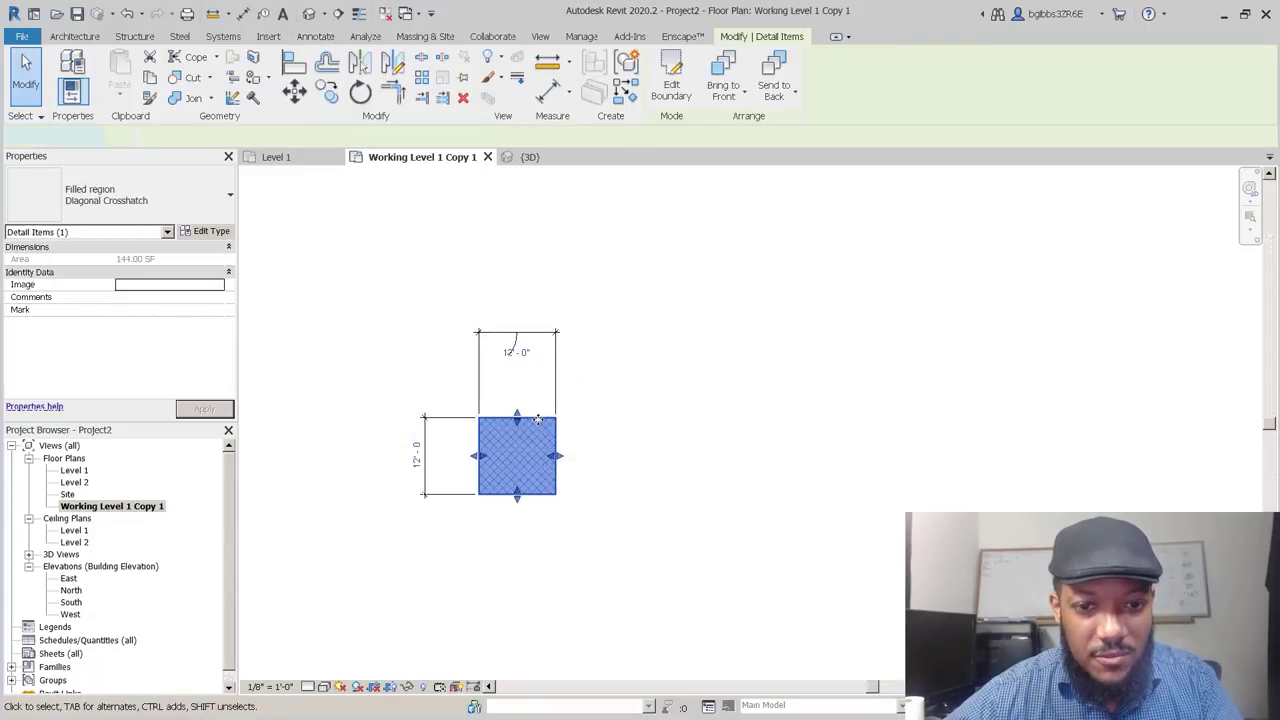
{"action": "double_click", "coordinate": [538, 423]}
{"action": "left_click", "coordinate": [538, 420]}
{"action": "scroll", "coordinate": [532, 415], "scroll_direction": "up", "scroll_amount": 3}
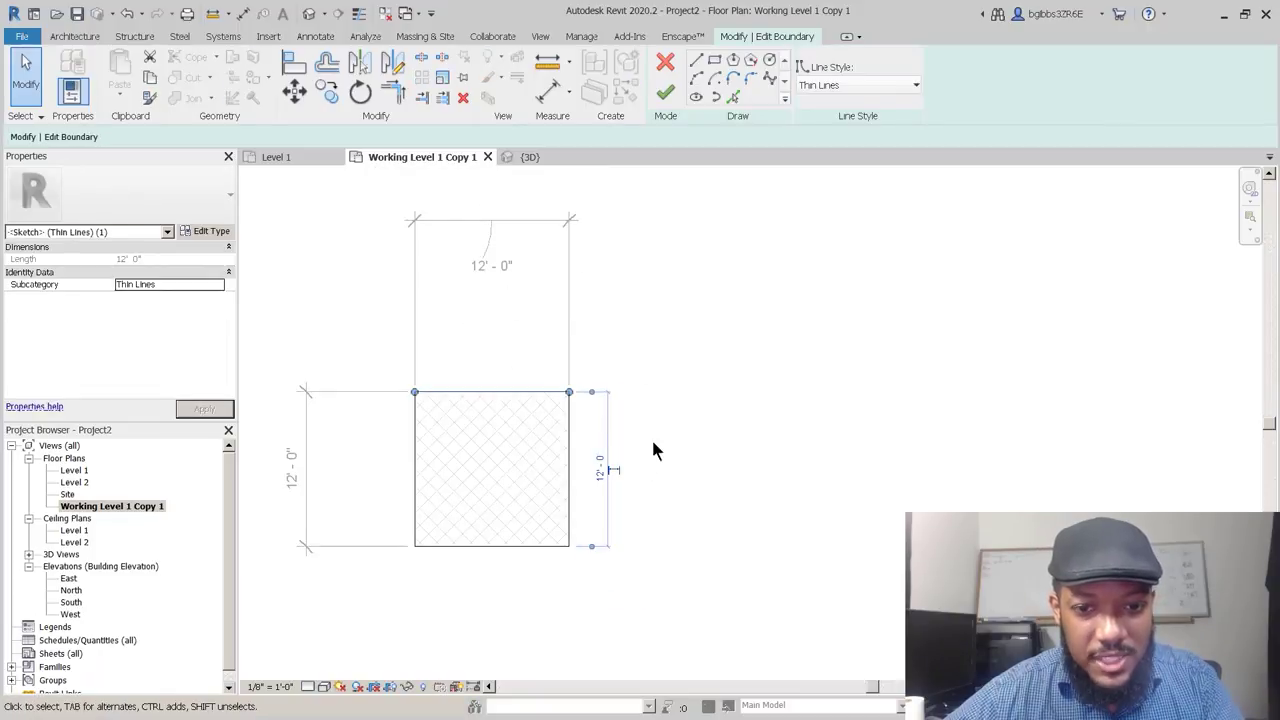
{"action": "left_click", "coordinate": [601, 472]}
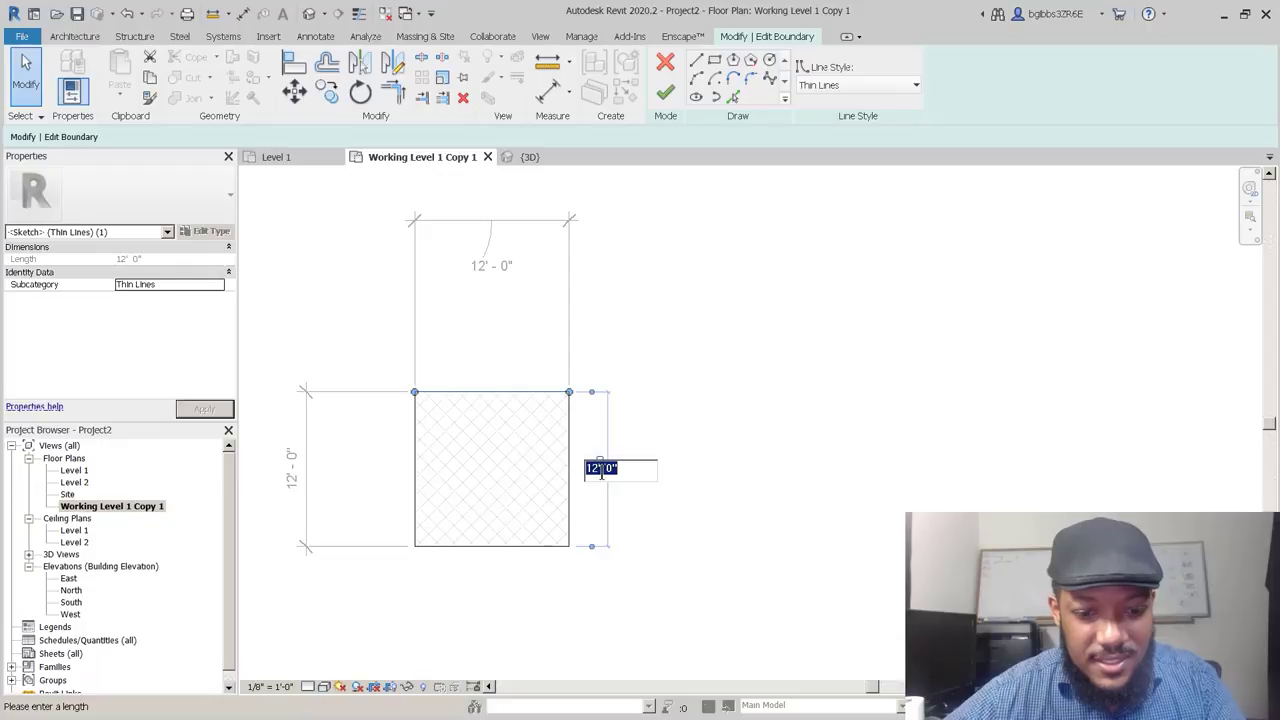
{"action": "key", "text": "Return"}
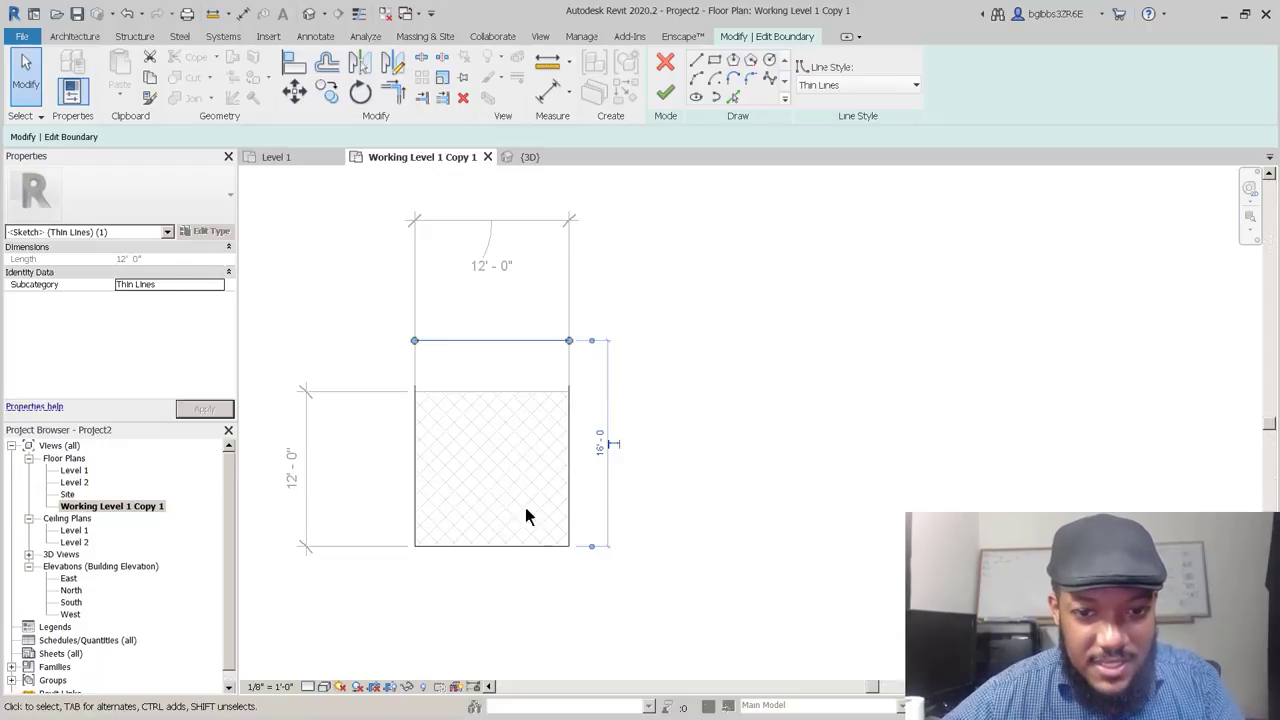
Set the distance between the two vertical boundary lines to 16' and finish the boundary sketch.
{"action": "left_click", "coordinate": [502, 515]}
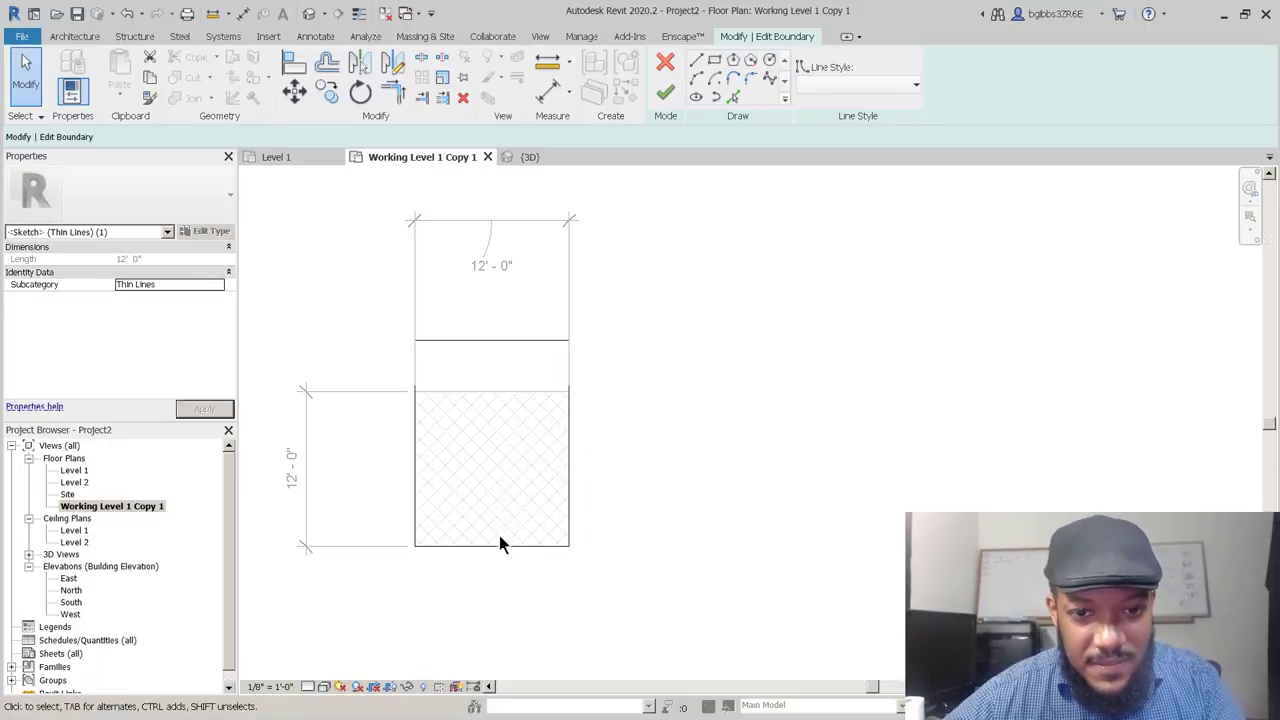
{"action": "left_click", "coordinate": [571, 503]}
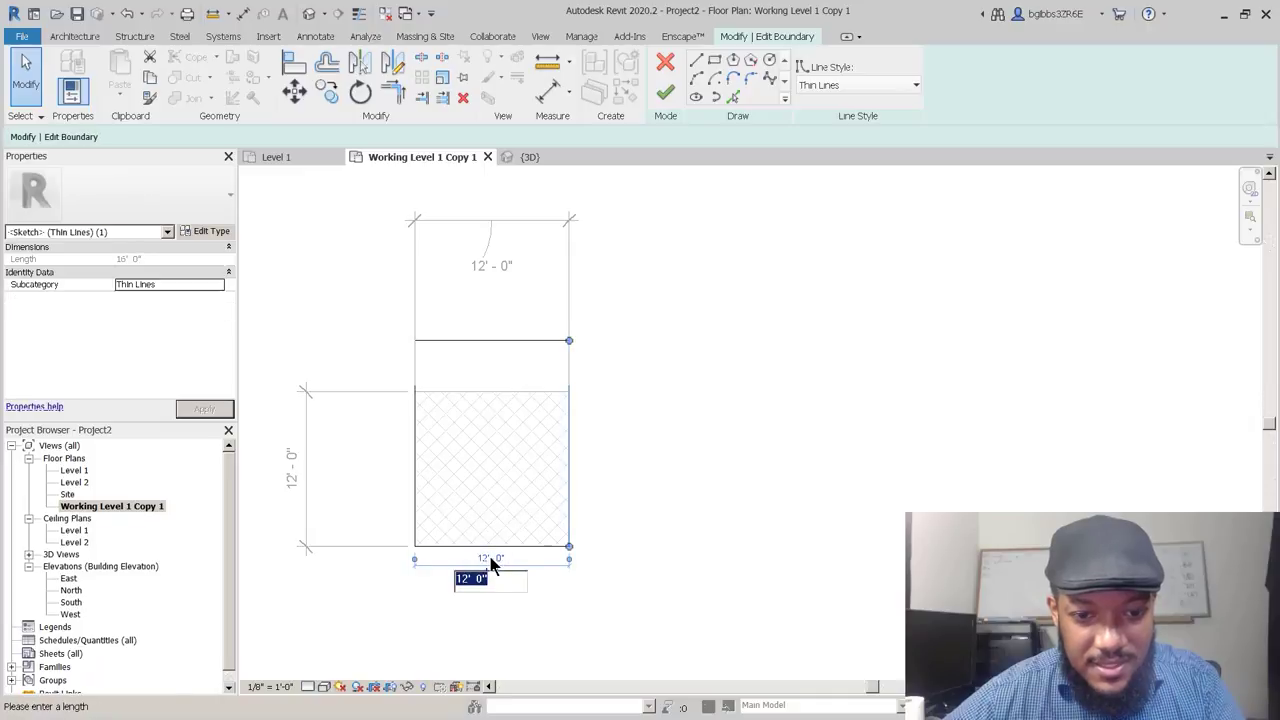
{"action": "key", "text": "Return"}
{"action": "left_click", "coordinate": [749, 508]}
{"action": "scroll", "coordinate": [561, 396], "scroll_direction": "down", "scroll_amount": 2}
{"action": "left_click", "coordinate": [668, 96]}
{"action": "left_click", "coordinate": [565, 250]}
{"action": "scroll", "coordinate": [565, 250], "scroll_direction": "up", "scroll_amount": 2}
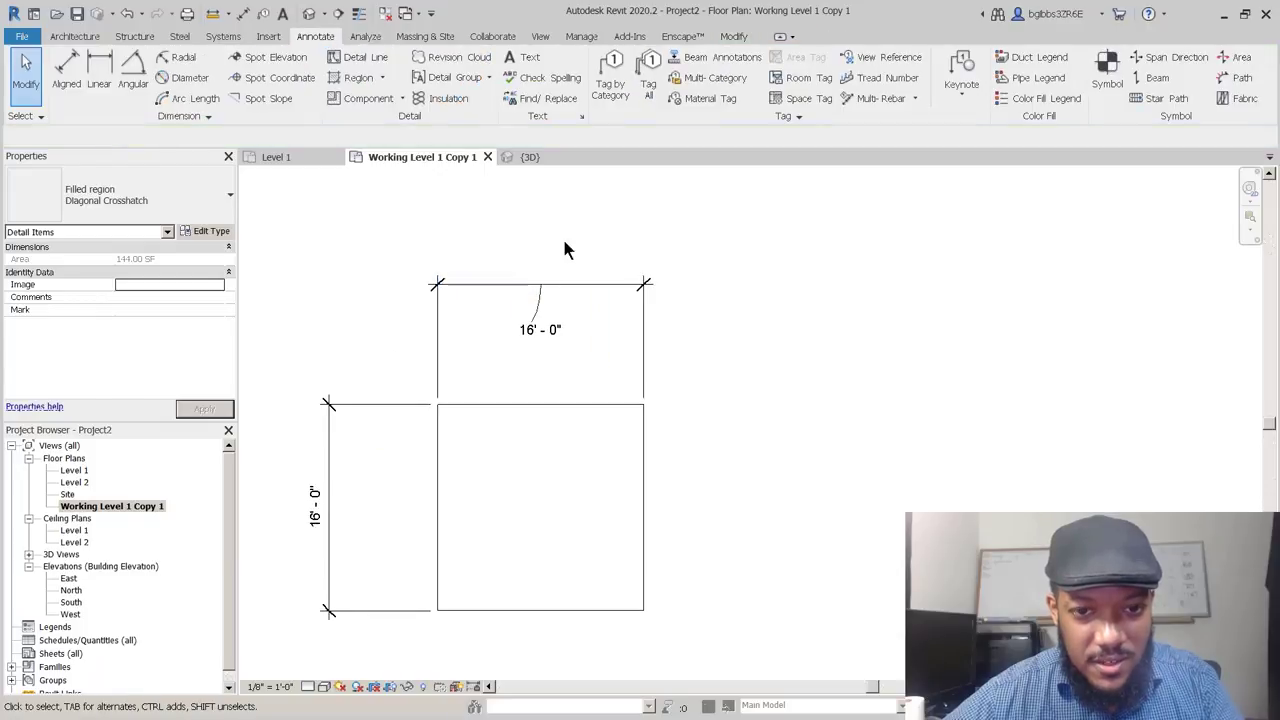
{"action": "left_click", "coordinate": [496, 290]}
{"action": "scroll", "coordinate": [500, 290], "scroll_direction": "down", "scroll_amount": 2}
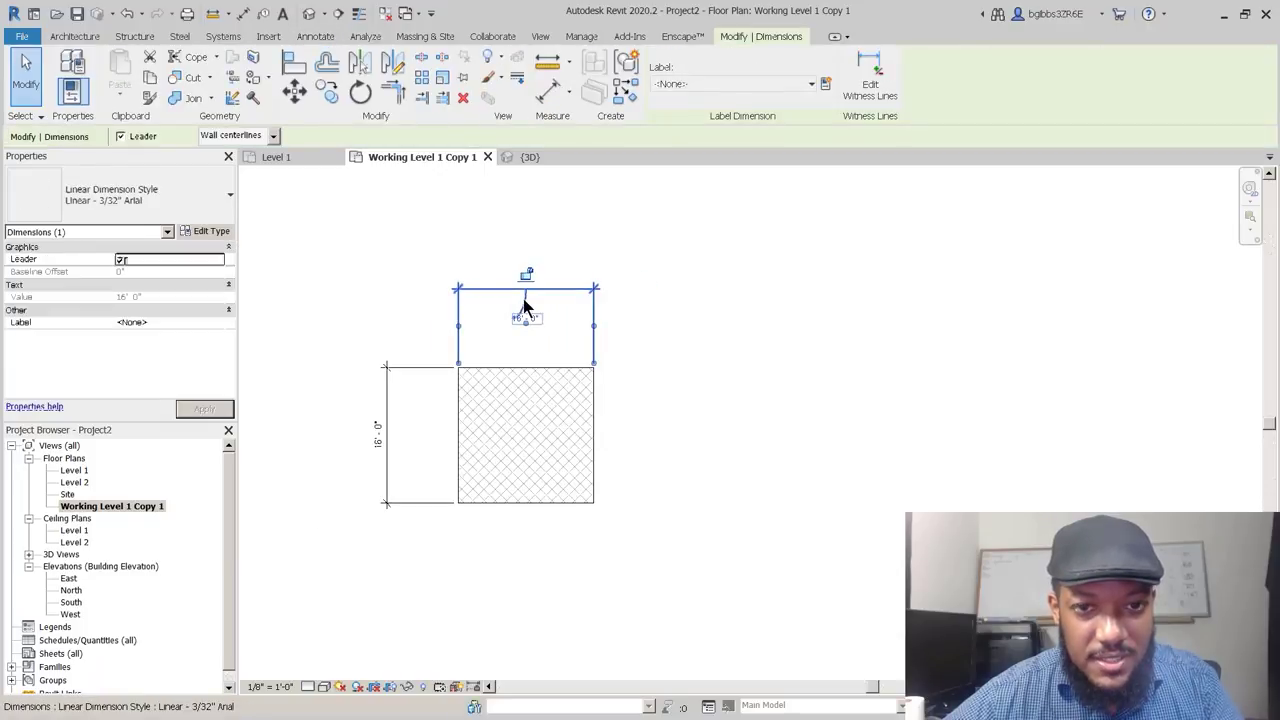
{"action": "left_click", "coordinate": [608, 277]}
{"action": "scroll", "coordinate": [601, 289], "scroll_direction": "down", "scroll_amount": 2}
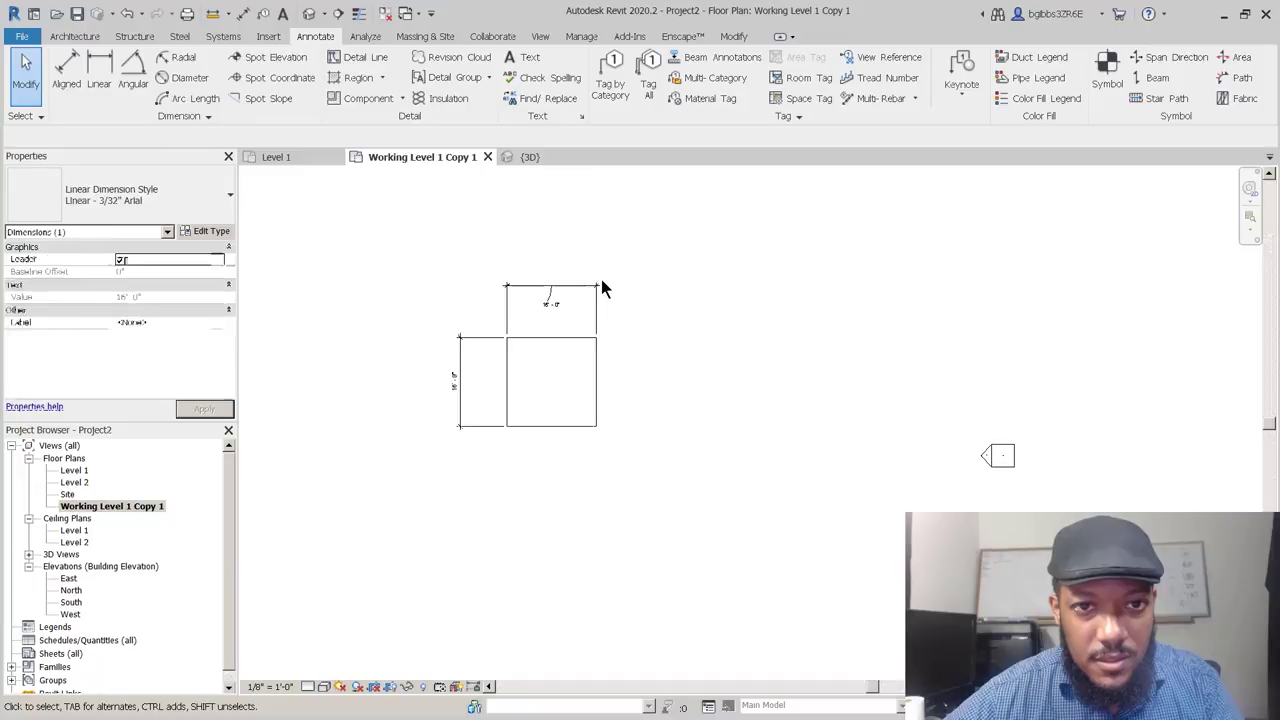
{"action": "scroll", "coordinate": [600, 215], "scroll_direction": "up", "scroll_amount": 2}
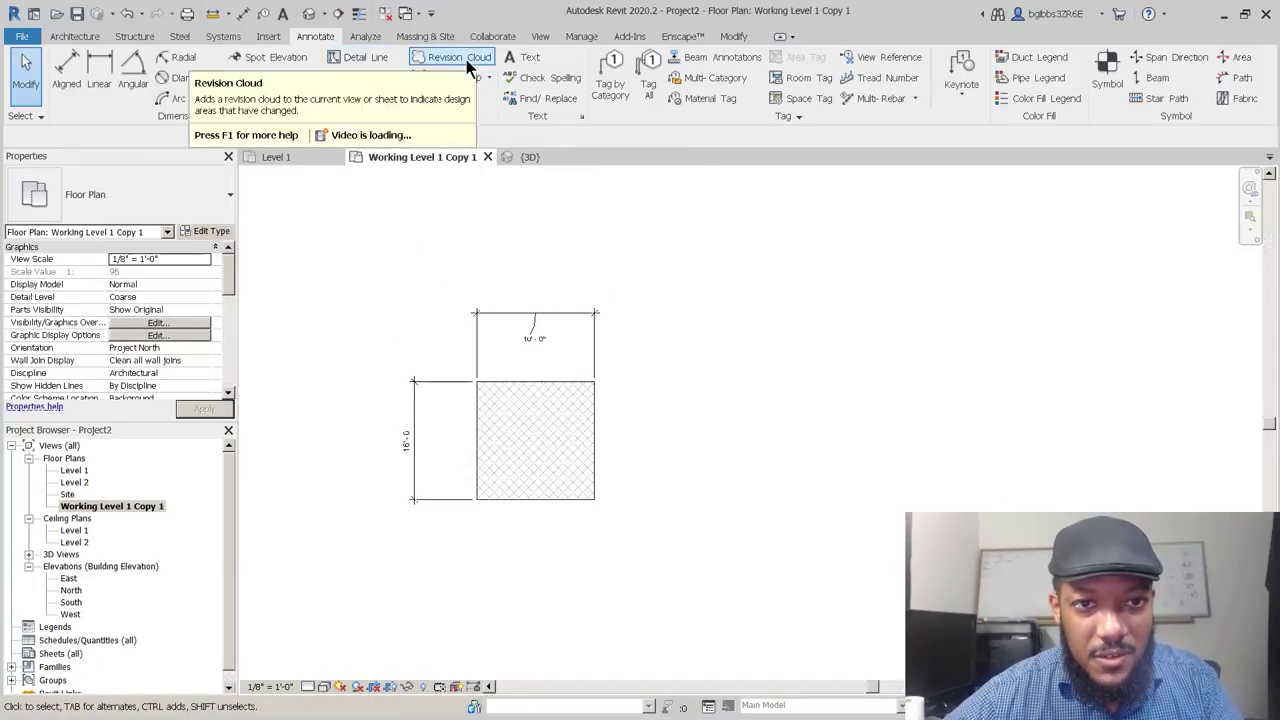
Try sketching a rectangular revision cloud over the width dimension and discard the sketch.
{"action": "left_click", "coordinate": [465, 60]}
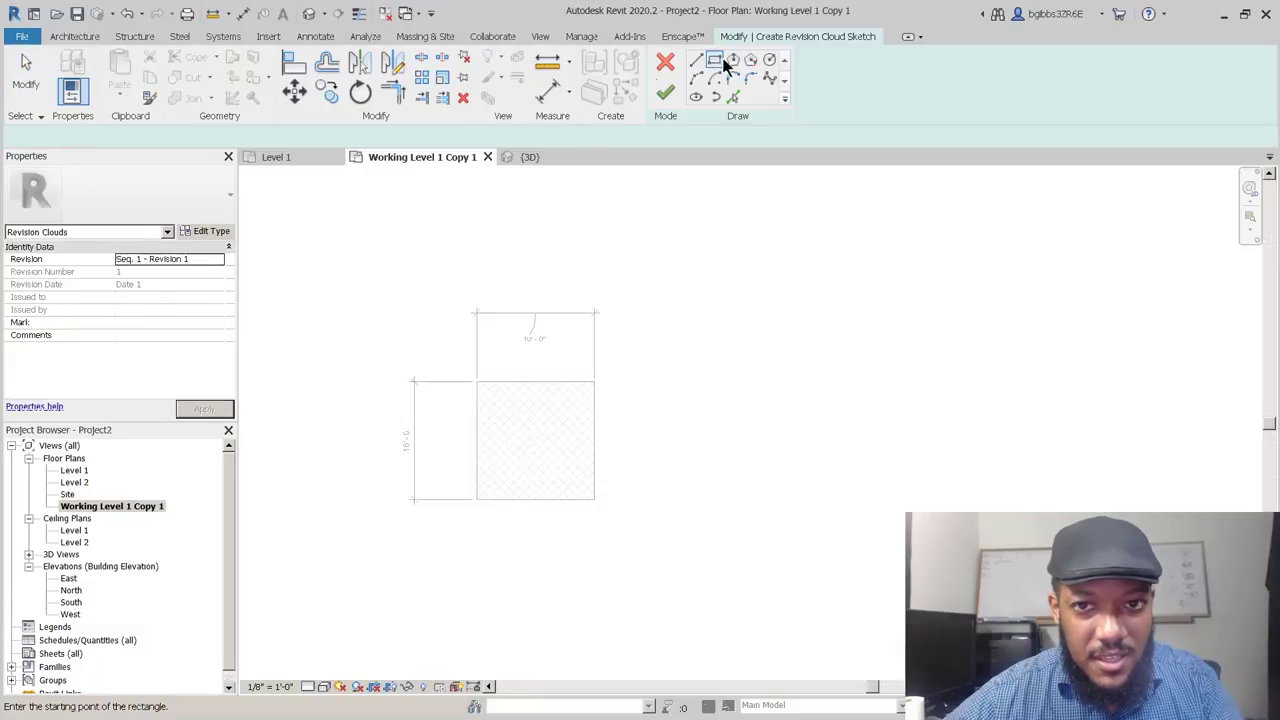
{"action": "left_click", "coordinate": [505, 270]}
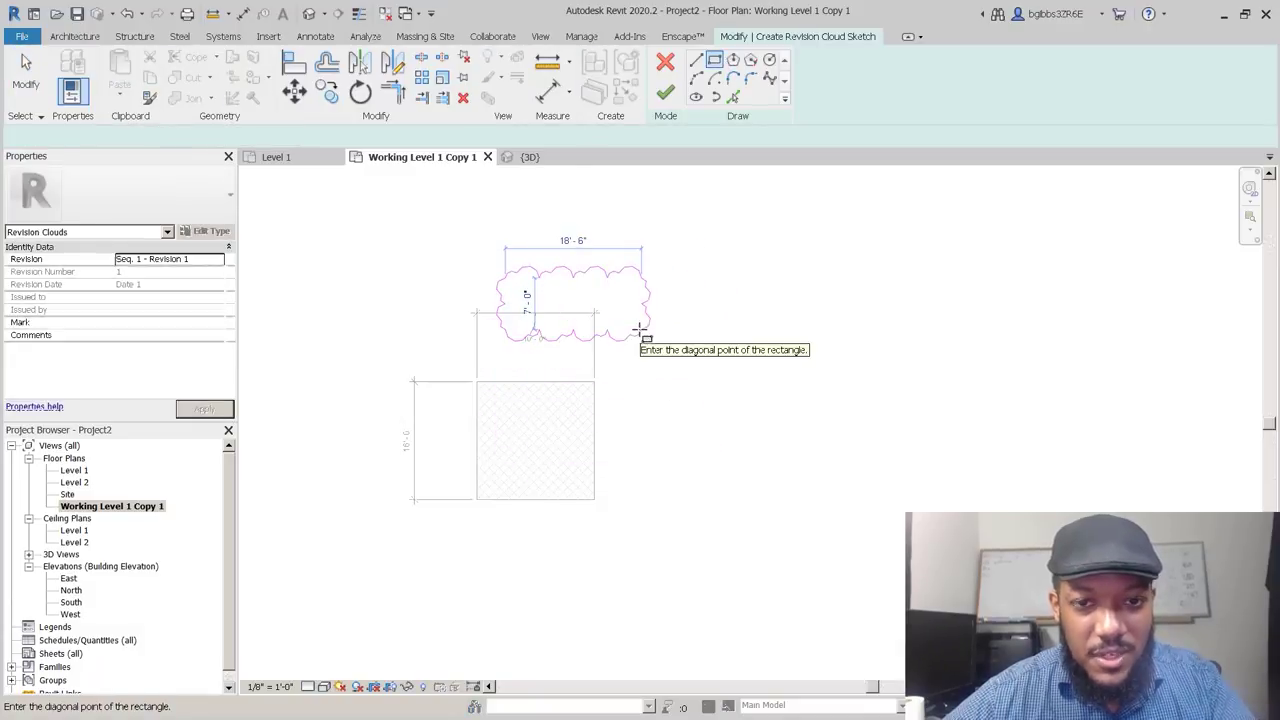
{"action": "key", "text": "Escape"}
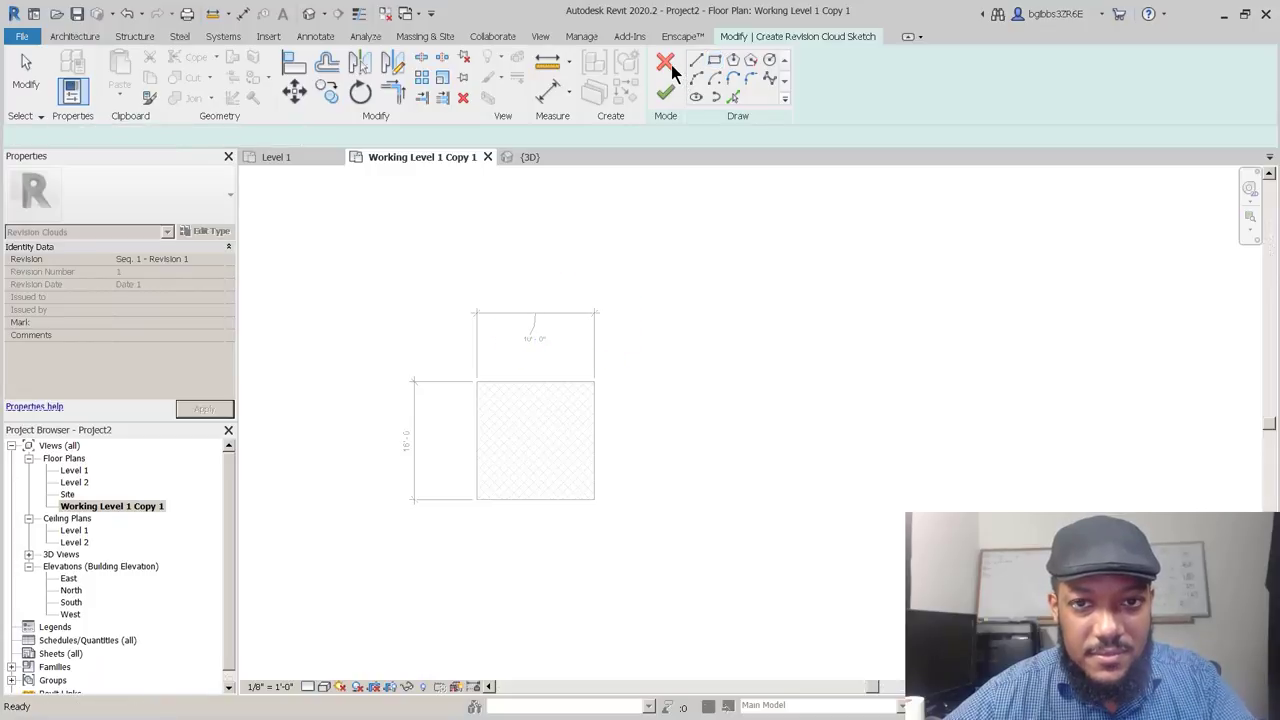
{"action": "left_click", "coordinate": [668, 66]}
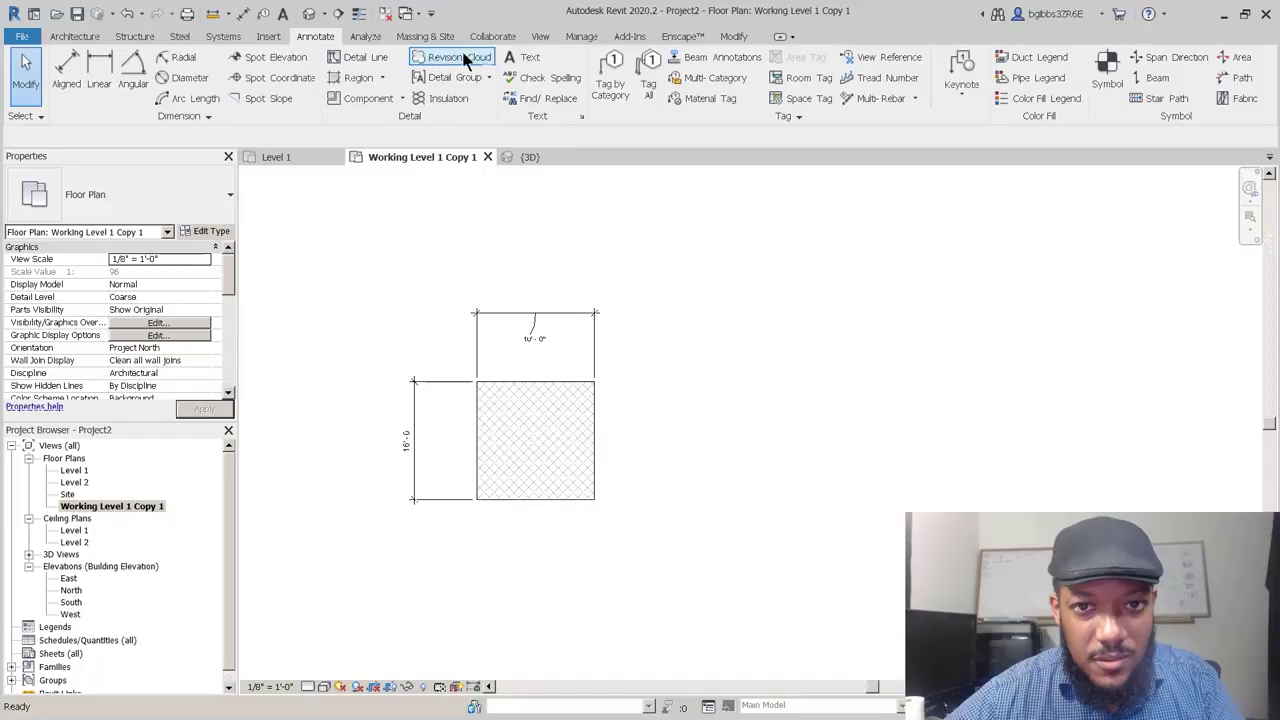
Try to tag the filled region by category, declining to load a tag for Detail Items.
{"action": "left_click", "coordinate": [613, 80]}
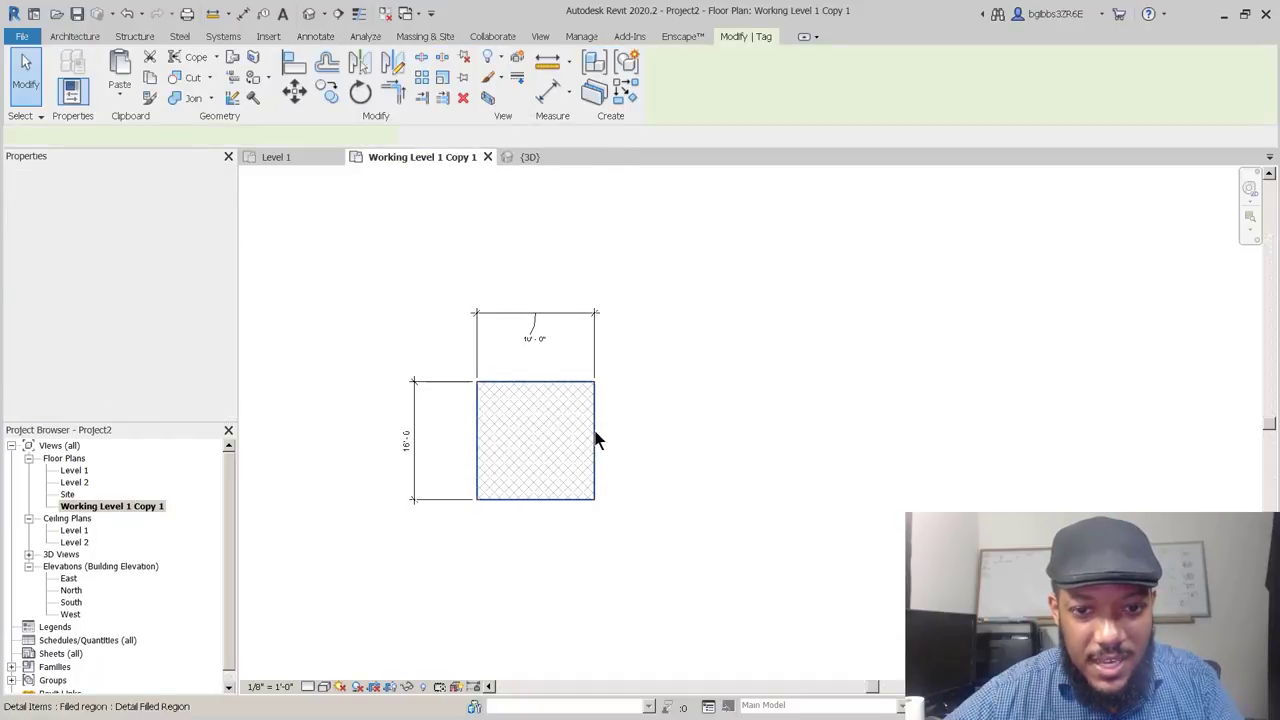
{"action": "left_click", "coordinate": [613, 437]}
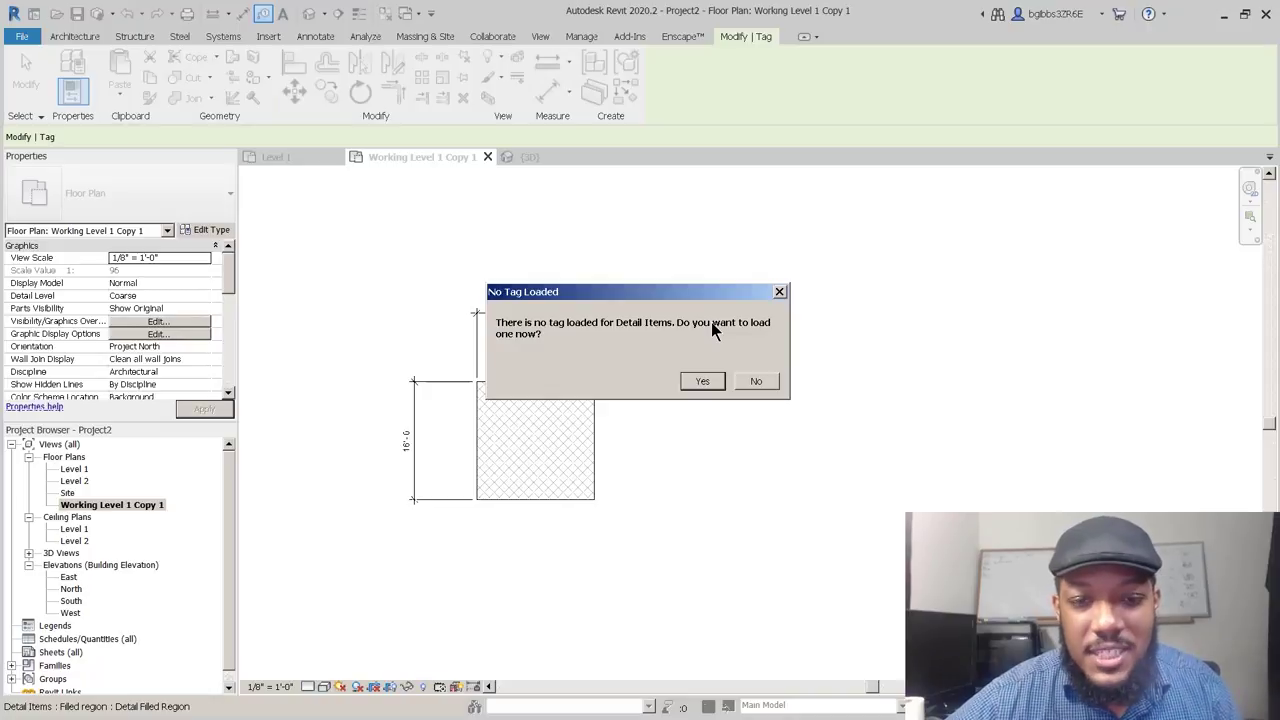
{"action": "left_click", "coordinate": [757, 381]}
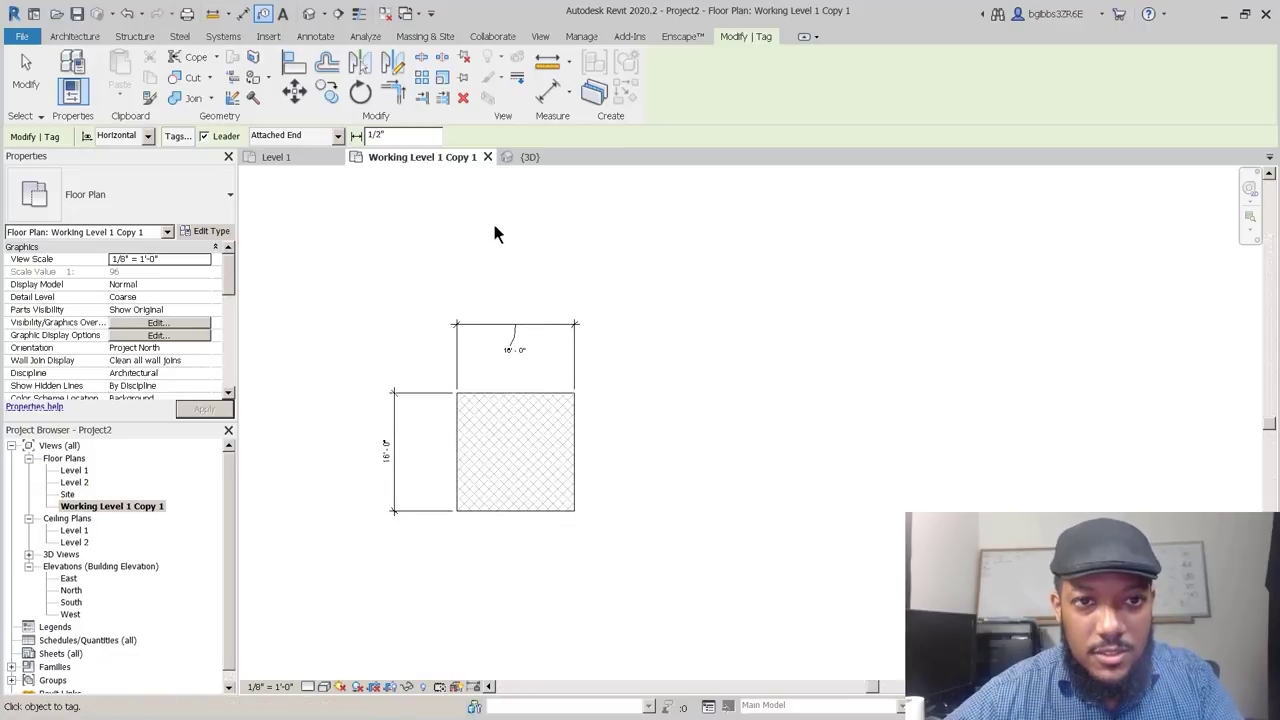
{"action": "left_click", "coordinate": [330, 38]}
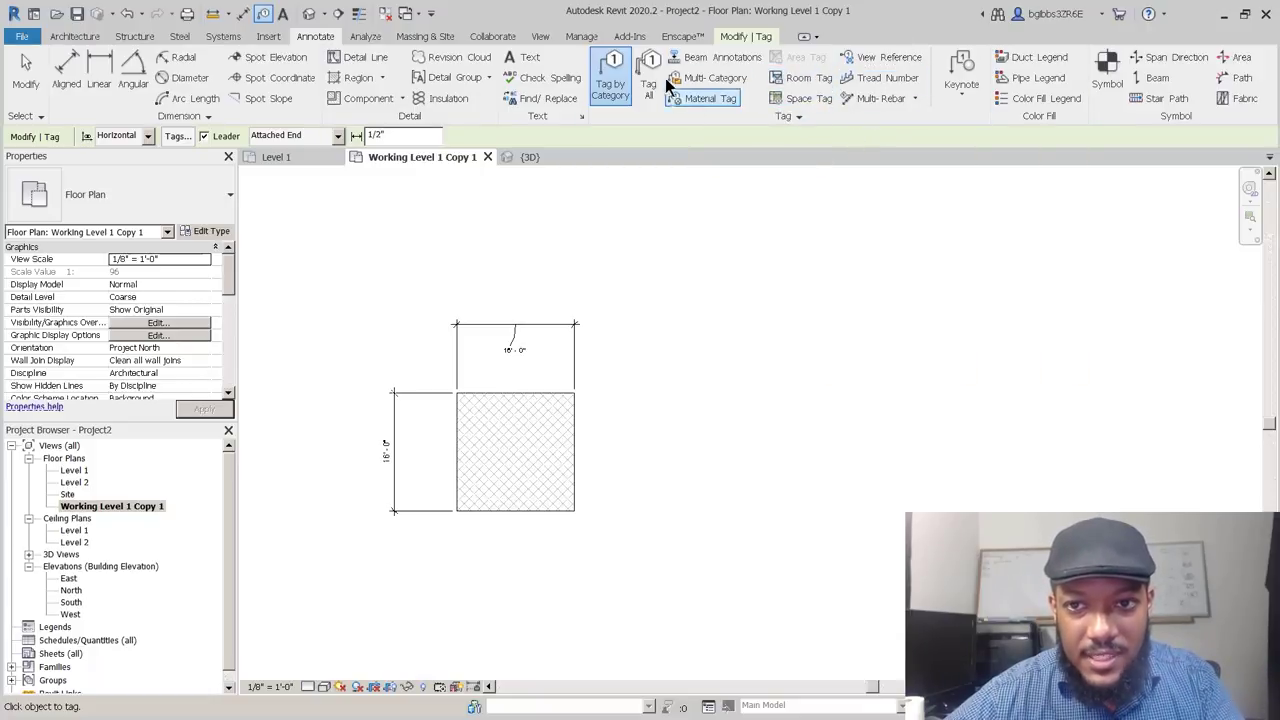
Try to place a pipe legend and a color fill legend in the empty area beside the filled region.
{"action": "left_click", "coordinate": [1024, 72]}
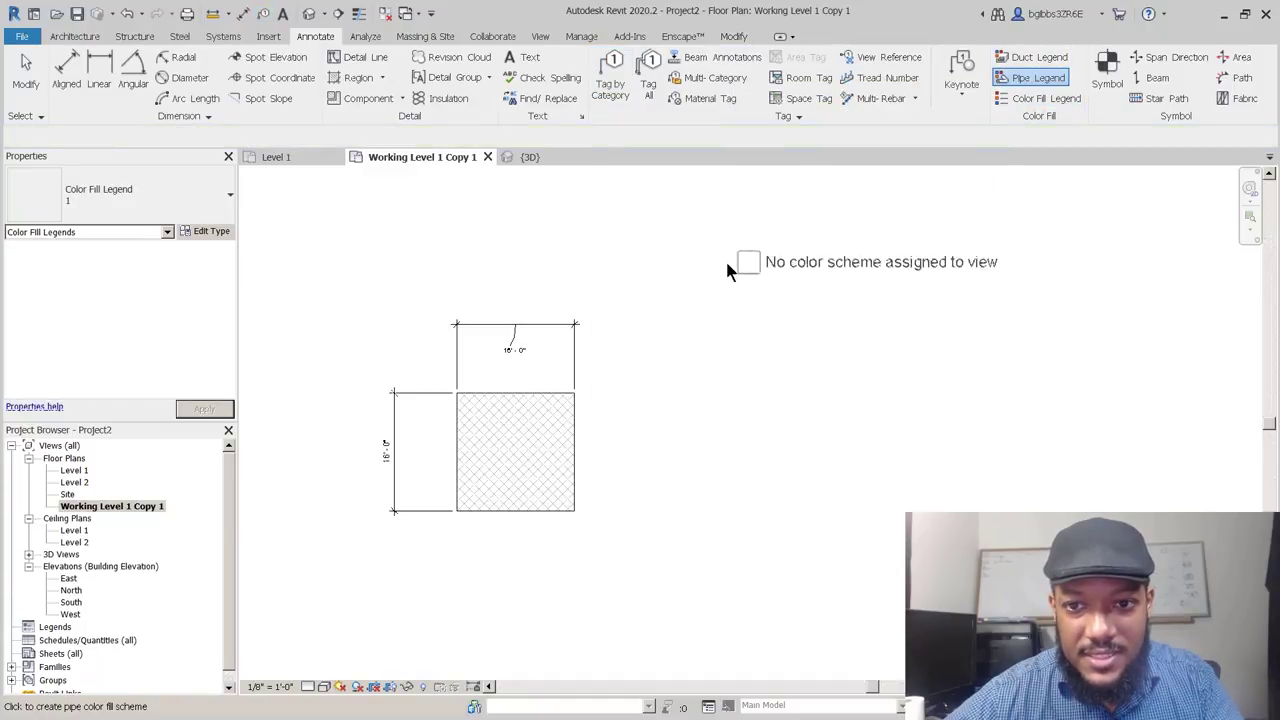
{"action": "left_click", "coordinate": [1042, 98]}
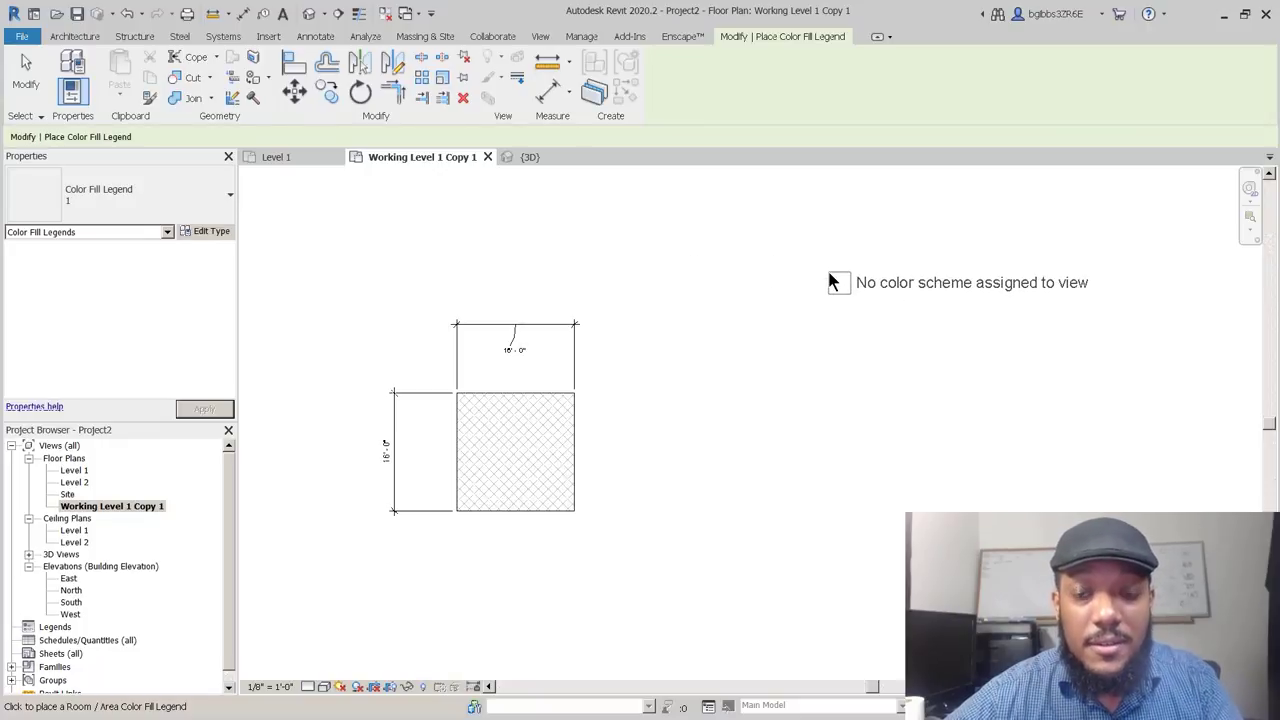
{"action": "left_click", "coordinate": [725, 325]}
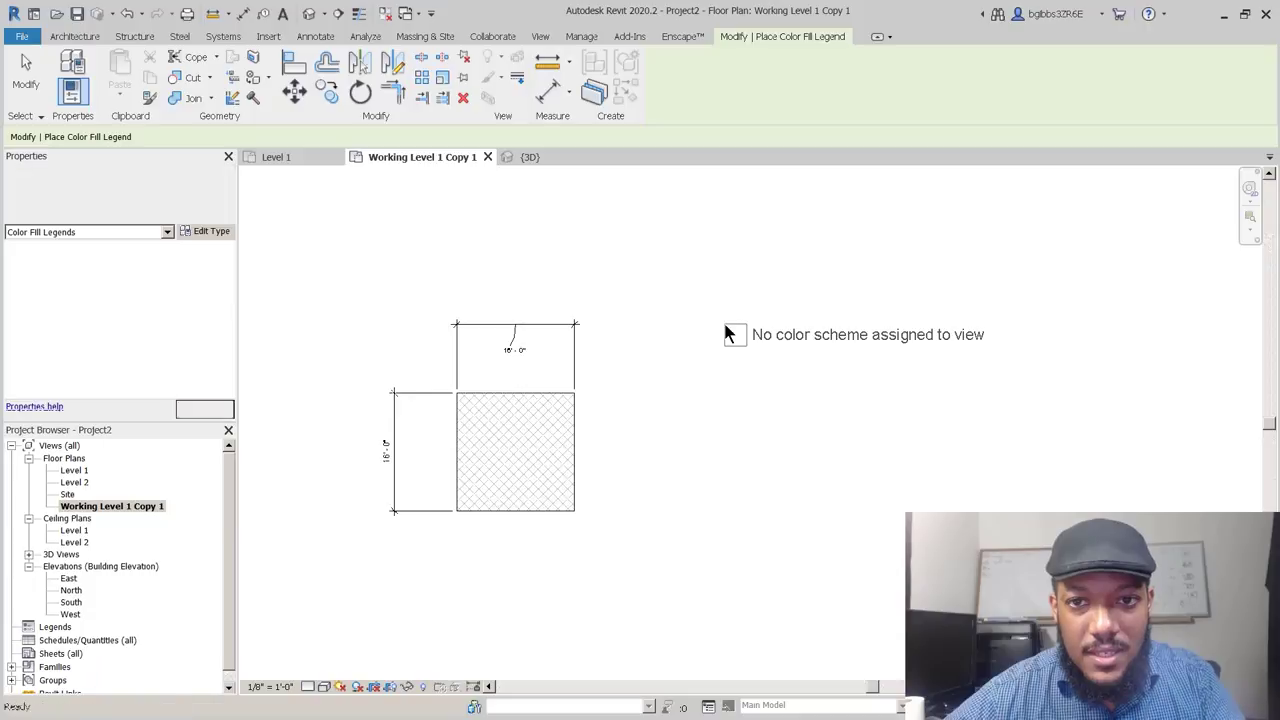
{"action": "key", "text": "Escape"}
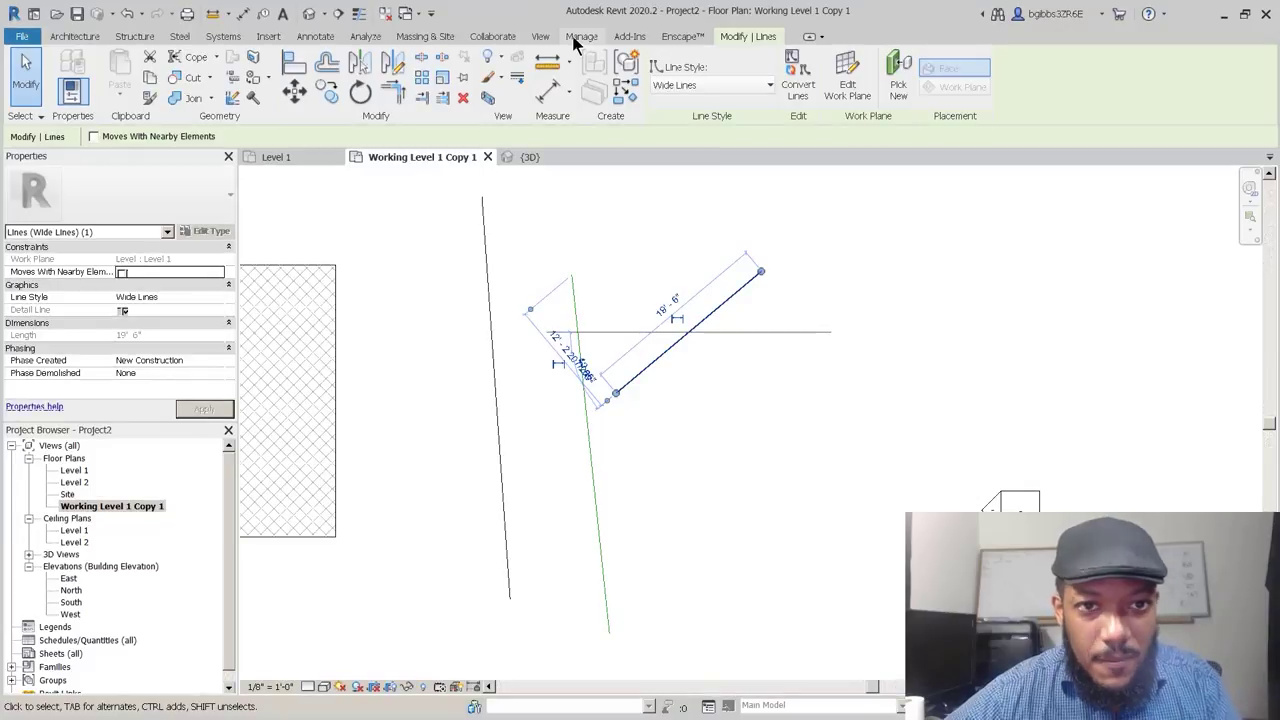
Review the list of additional project settings, from fill patterns and line styles to detail level.
{"action": "scroll", "coordinate": [168, 100], "scroll_direction": "up", "scroll_amount": 3}
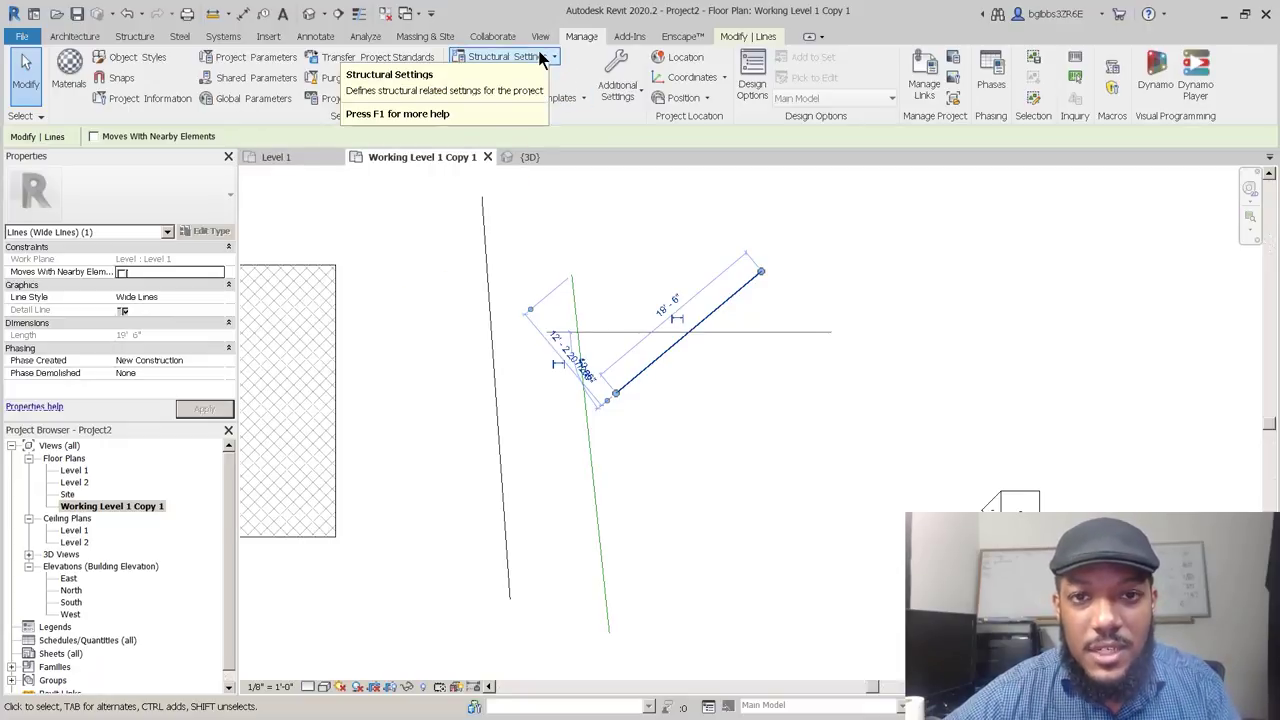
{"action": "left_click", "coordinate": [620, 98]}
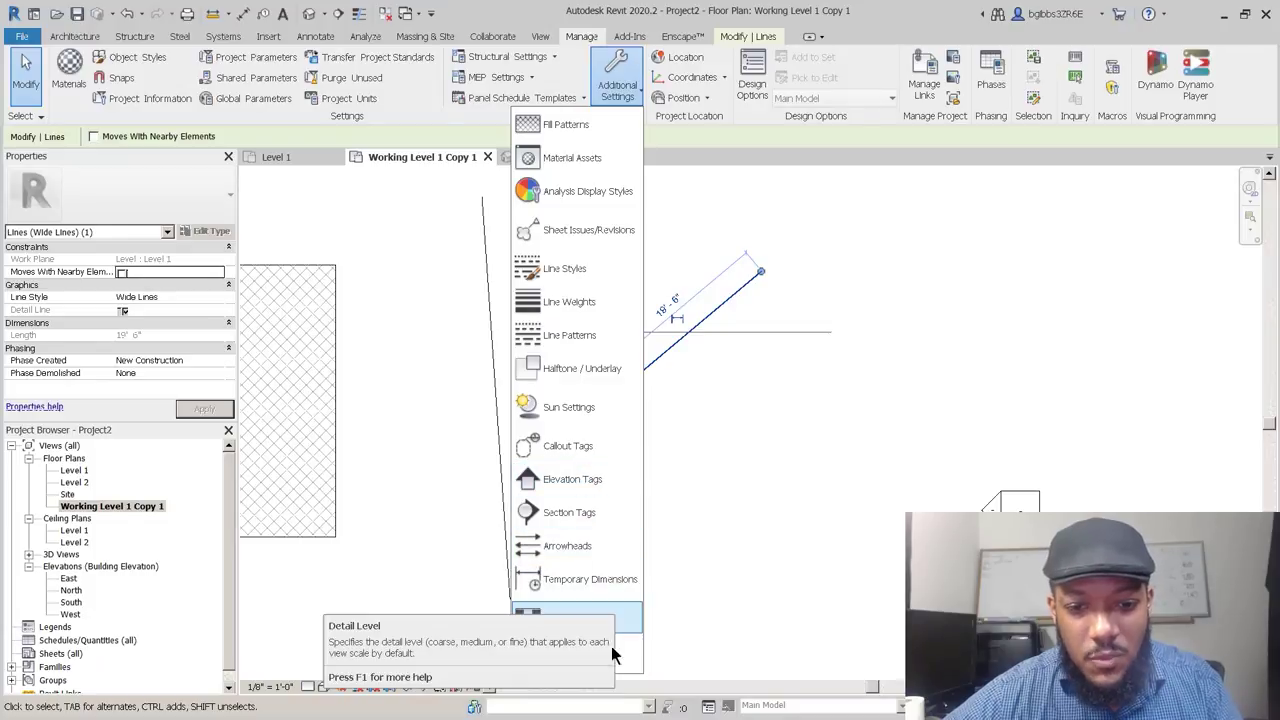
{"action": "left_click", "coordinate": [706, 461]}
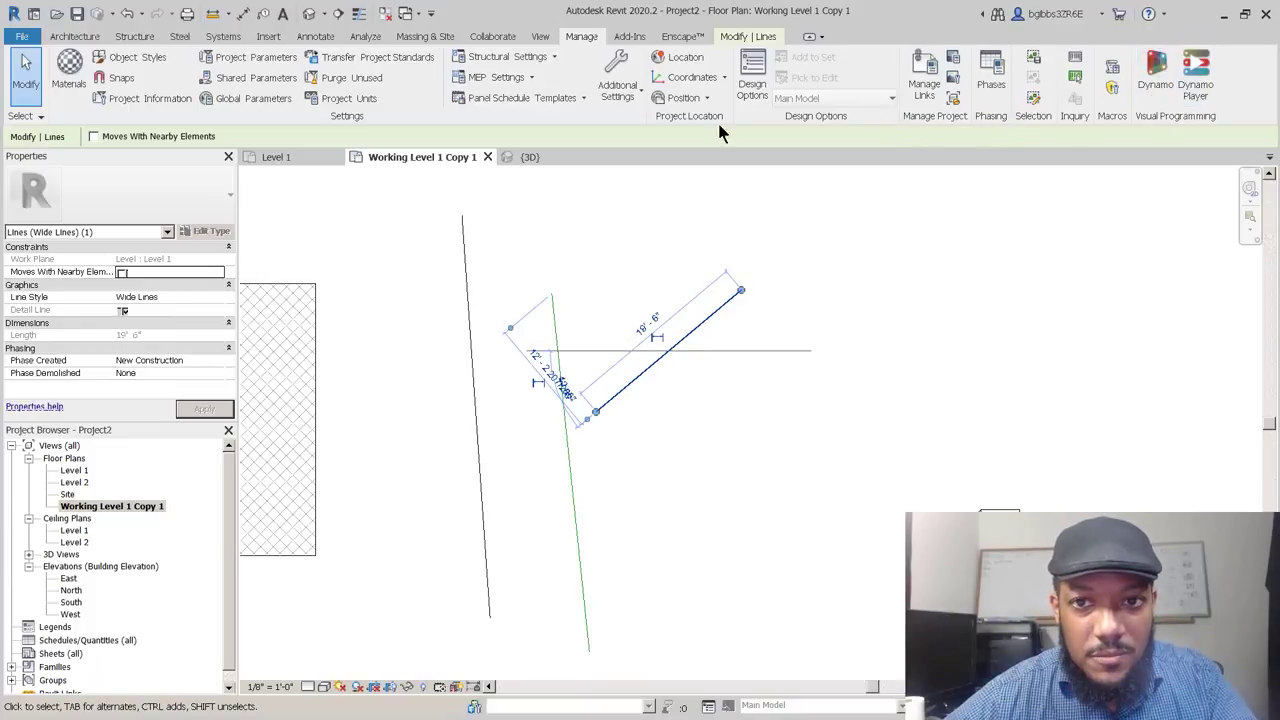
Examine the tools for inserting content, analysis, massing and site, collaboration, views, project management, add-ins and Enscape rendering.
{"action": "left_click", "coordinate": [268, 36]}
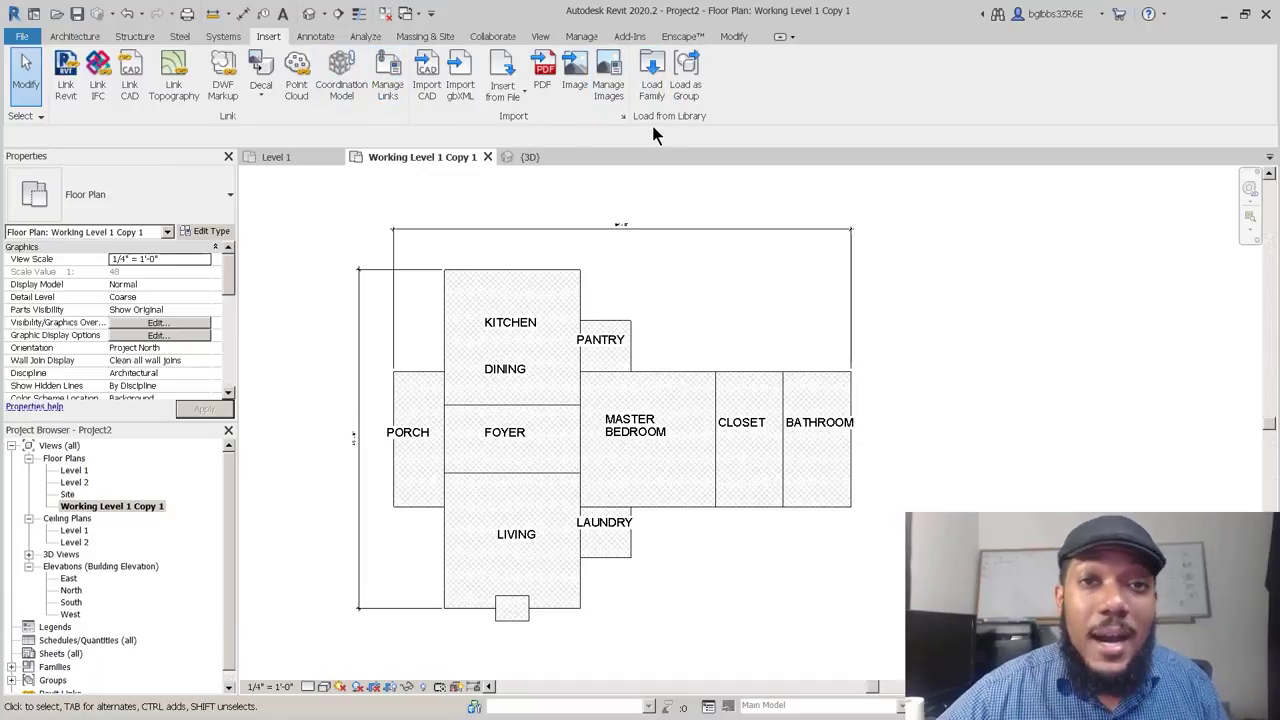
{"action": "left_click", "coordinate": [365, 36]}
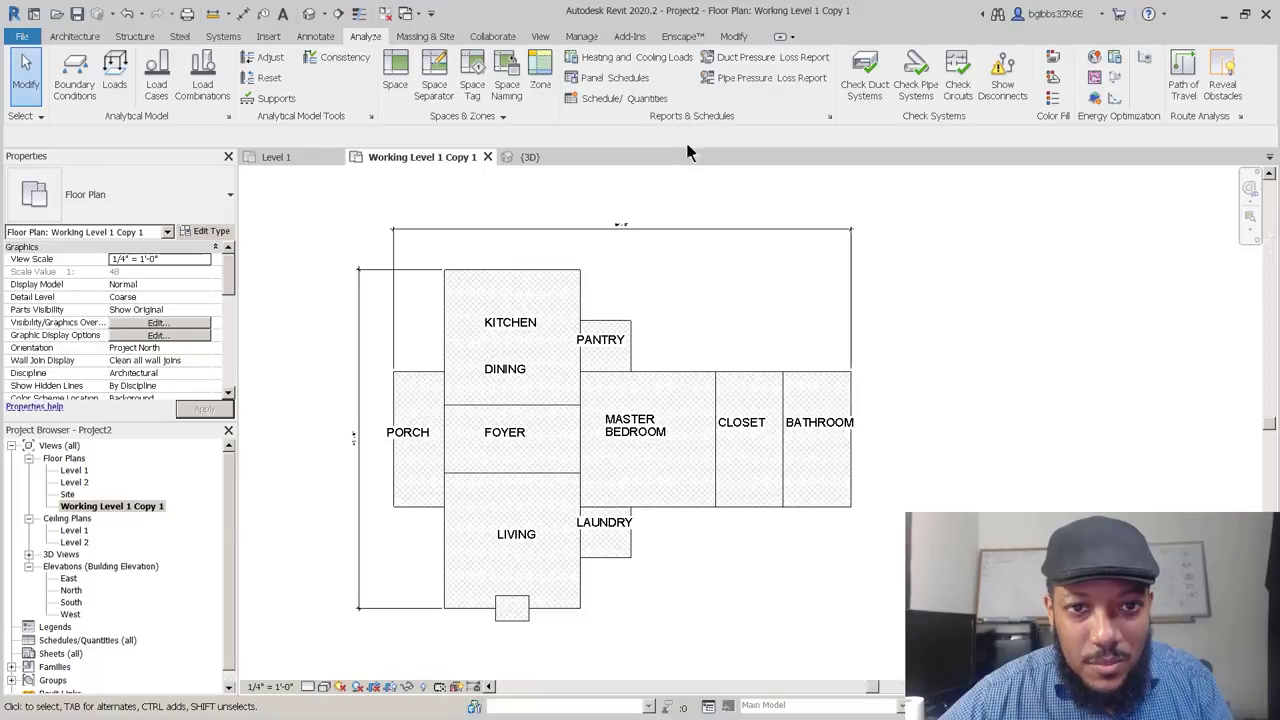
{"action": "middle_click_drag", "start_coordinate": [631, 264], "coordinate": [614, 265]}
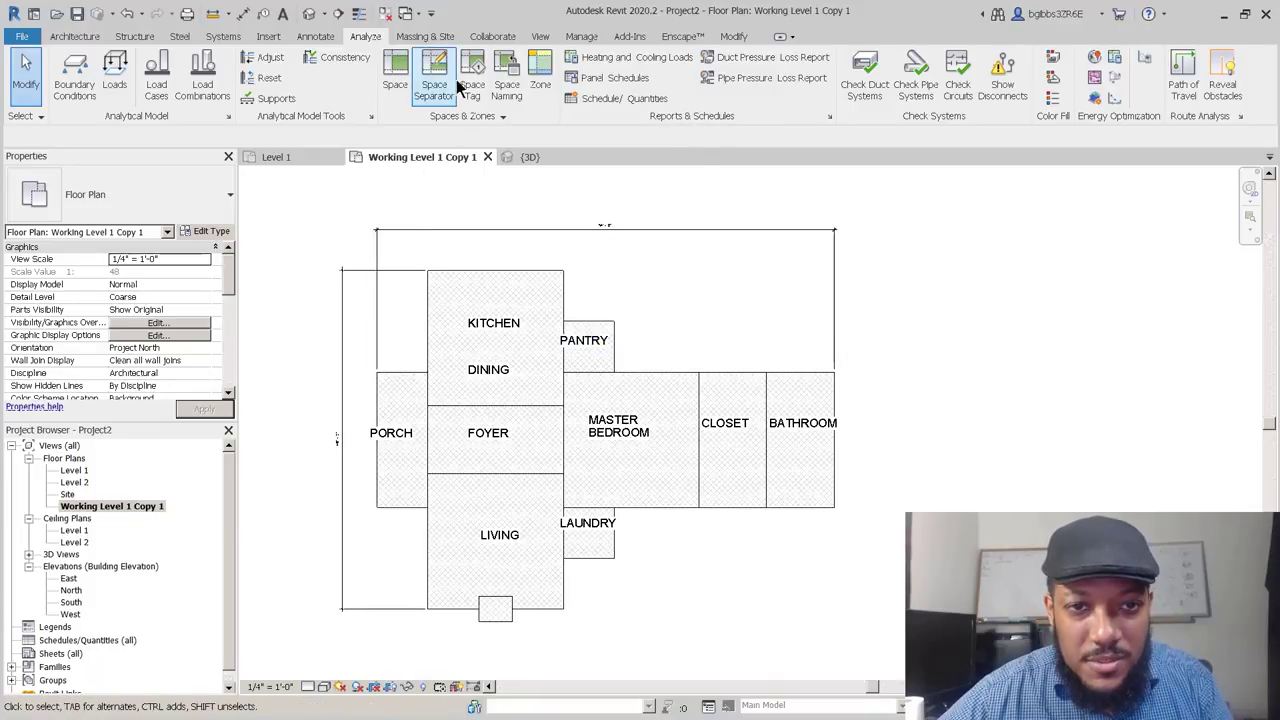
{"action": "left_click", "coordinate": [425, 36]}
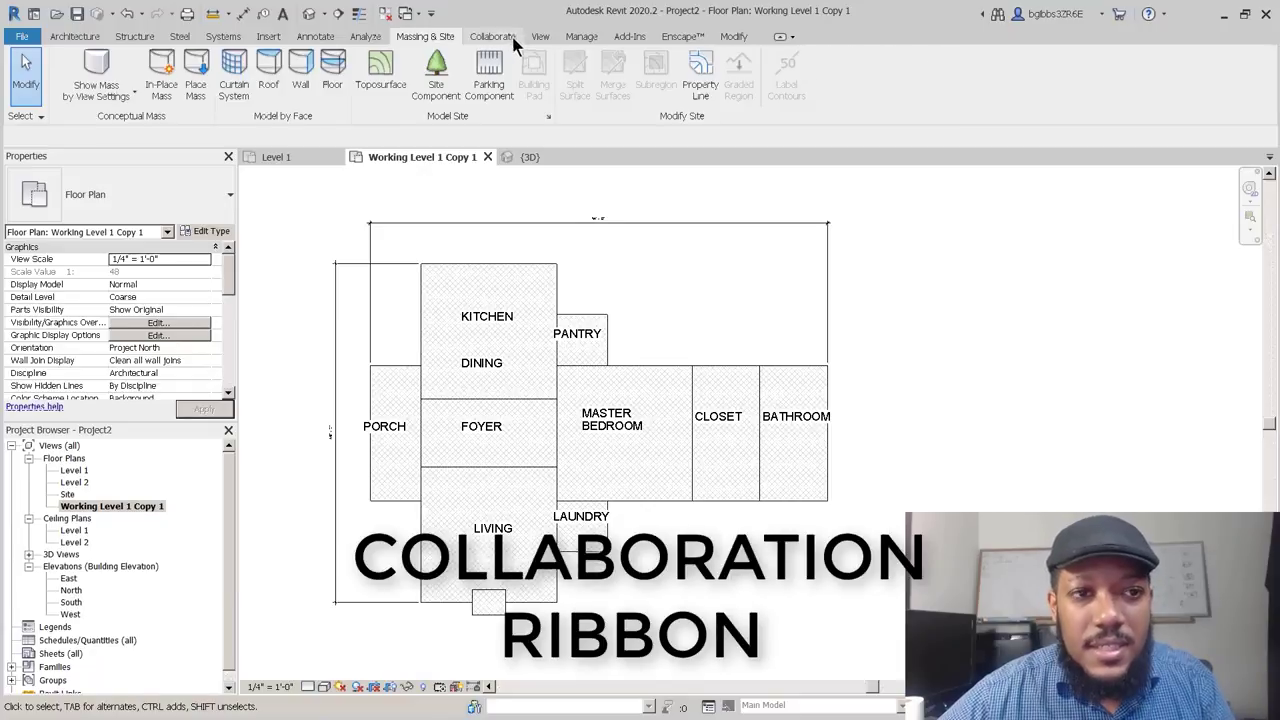
{"action": "left_click", "coordinate": [505, 37]}
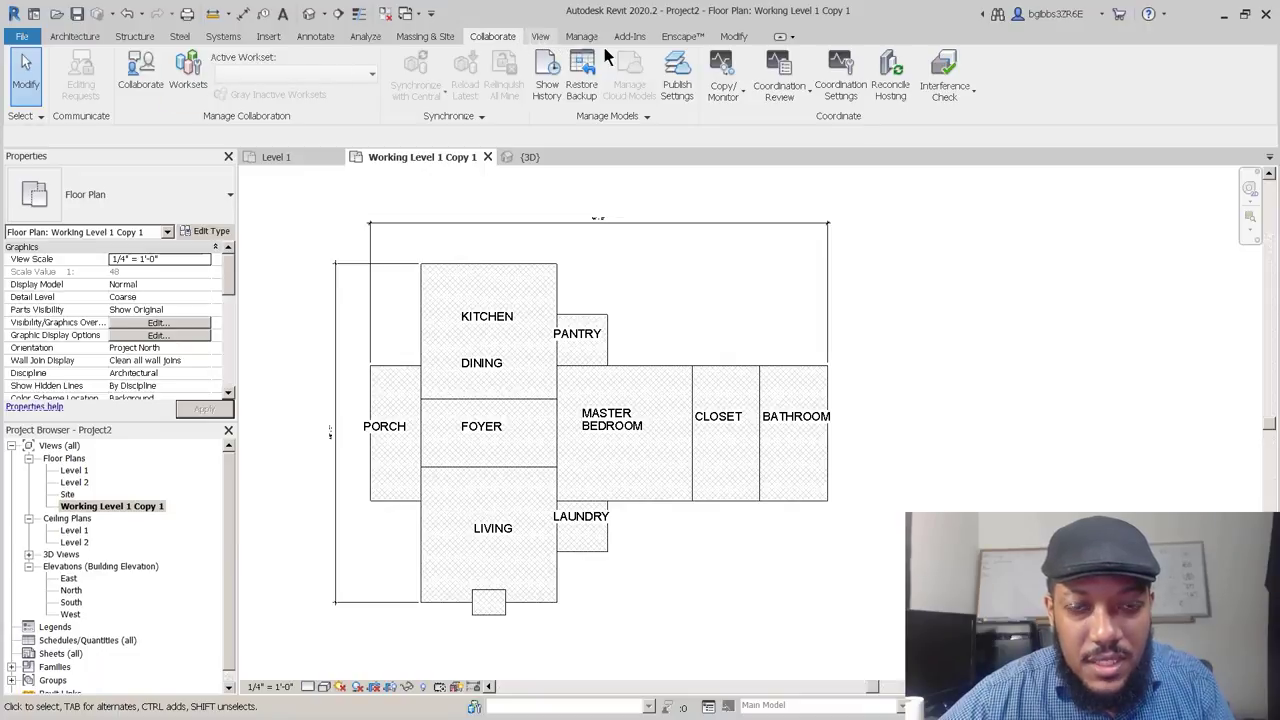
{"action": "left_click", "coordinate": [540, 36]}
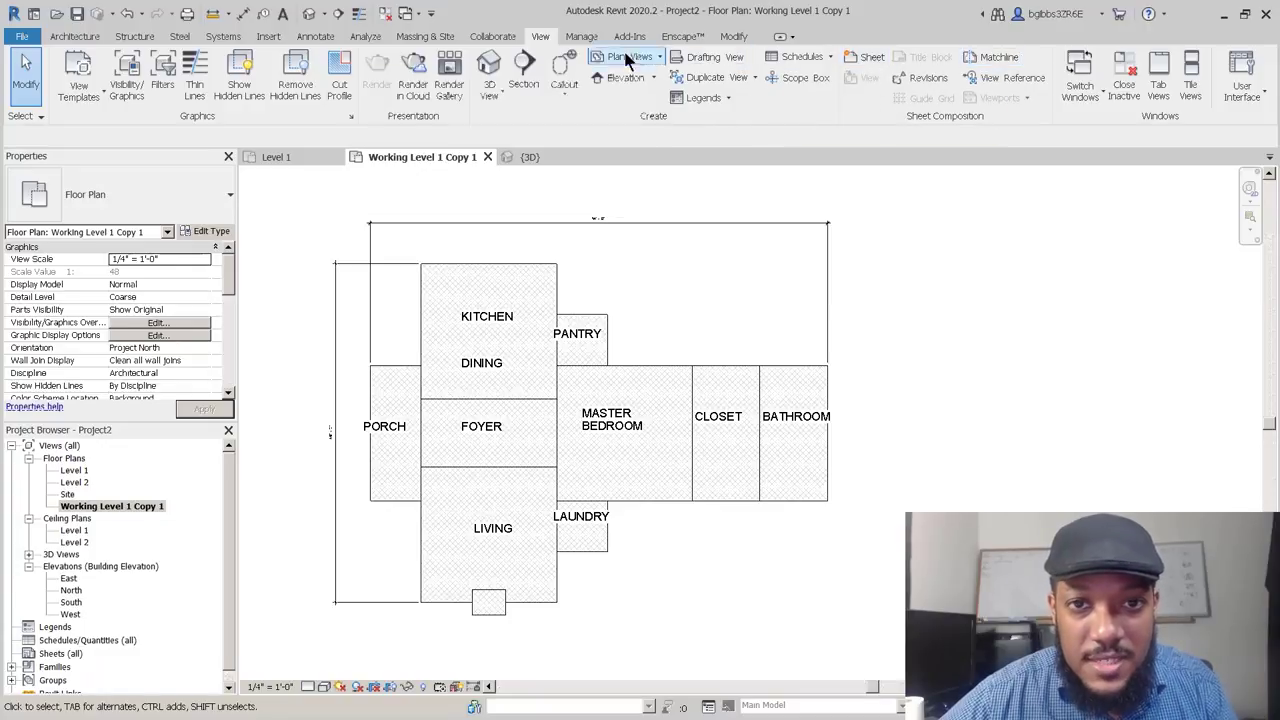
{"action": "left_click", "coordinate": [583, 38]}
{"action": "left_click", "coordinate": [630, 38]}
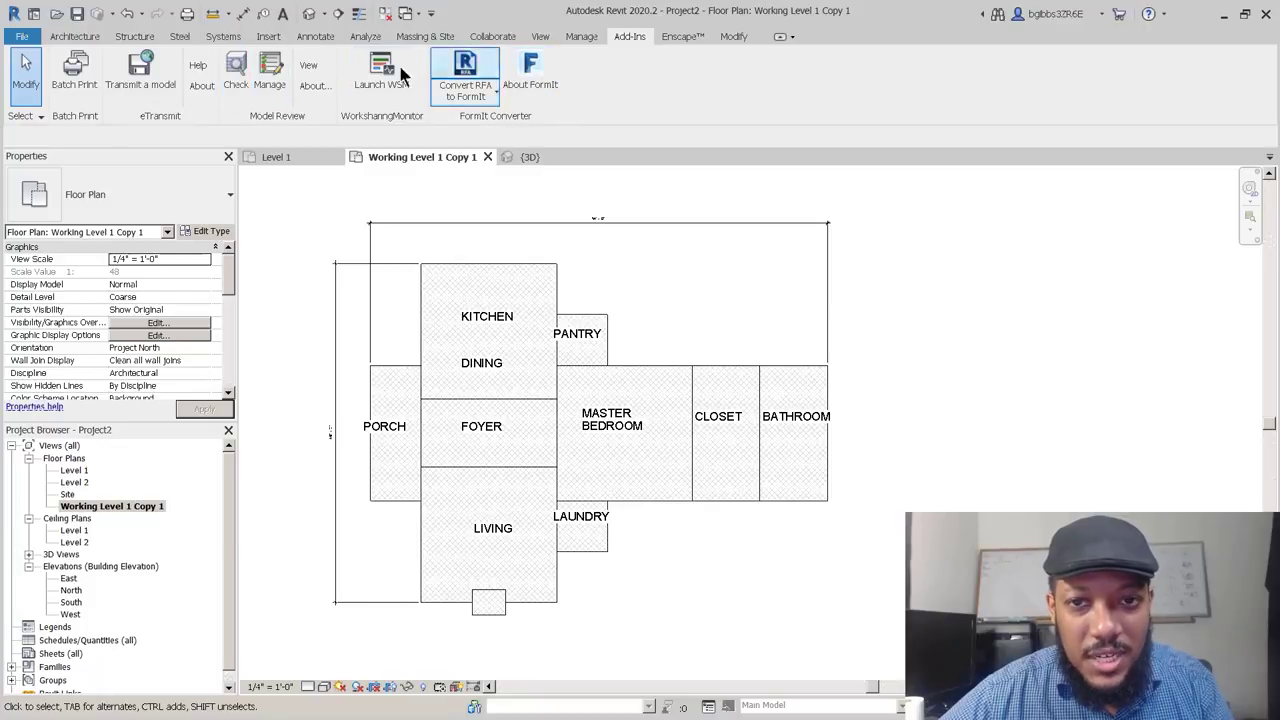
{"action": "left_click", "coordinate": [681, 36]}
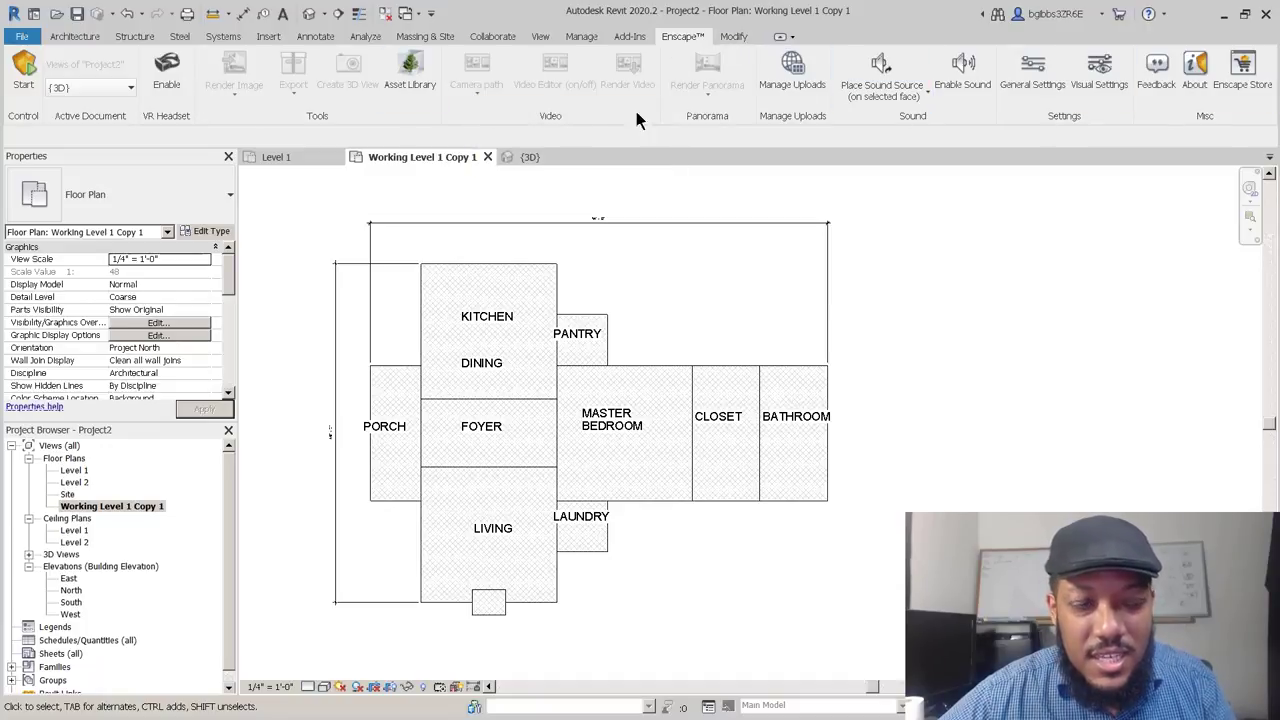
{"action": "middle_click_drag", "start_coordinate": [549, 336], "coordinate": [580, 336]}
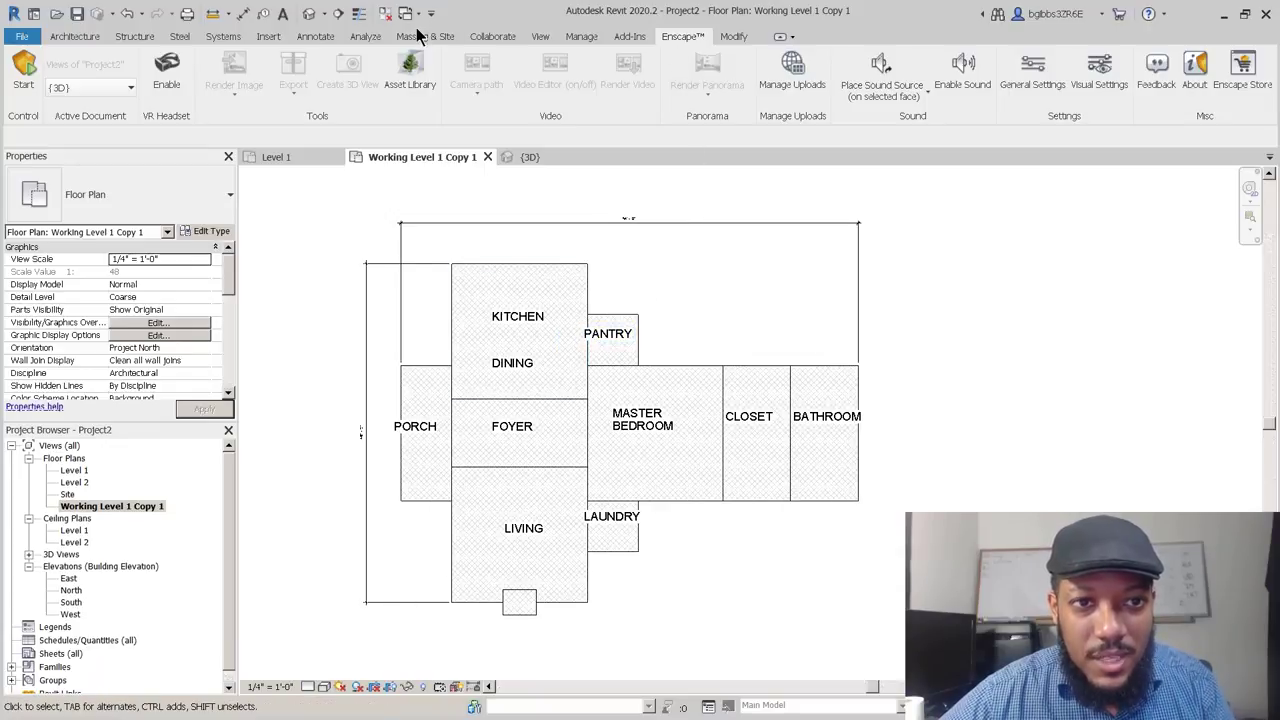
{"action": "left_click", "coordinate": [541, 37]}
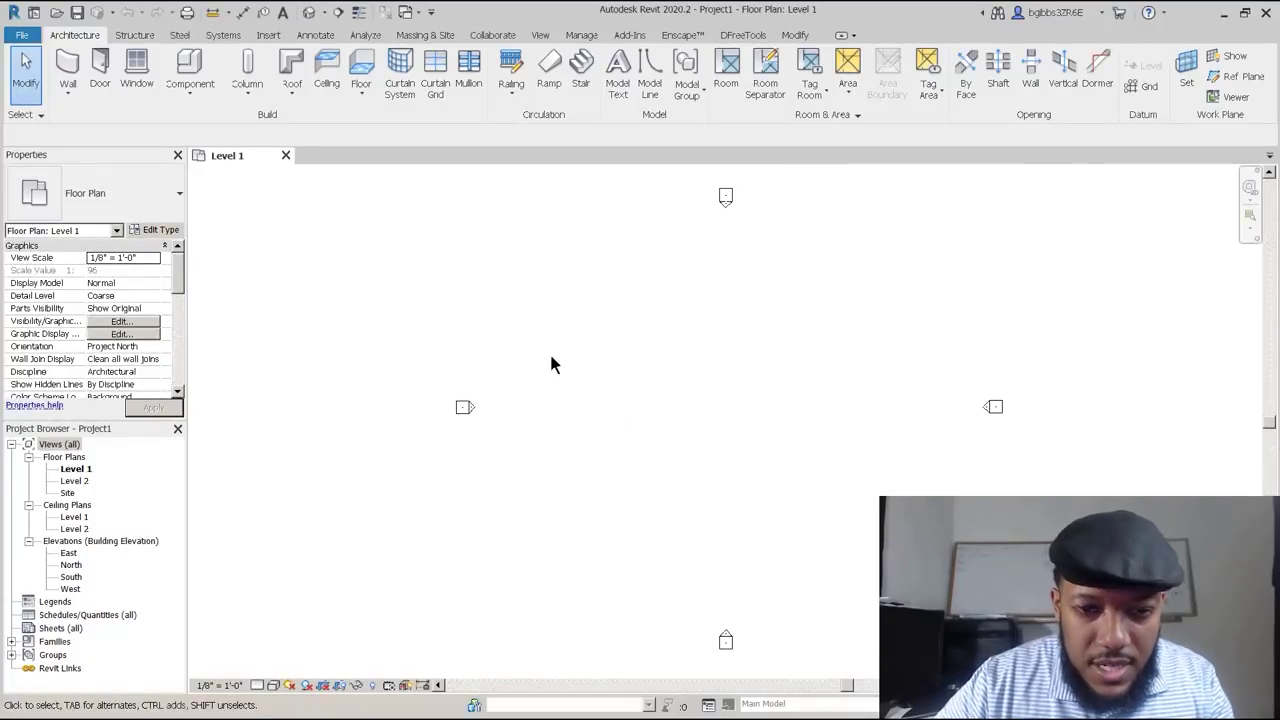
{"action": "middle_click_drag", "start_coordinate": [606, 419], "coordinate": [541, 503]}
{"action": "scroll", "coordinate": [541, 503], "scroll_direction": "down", "scroll_amount": 1}
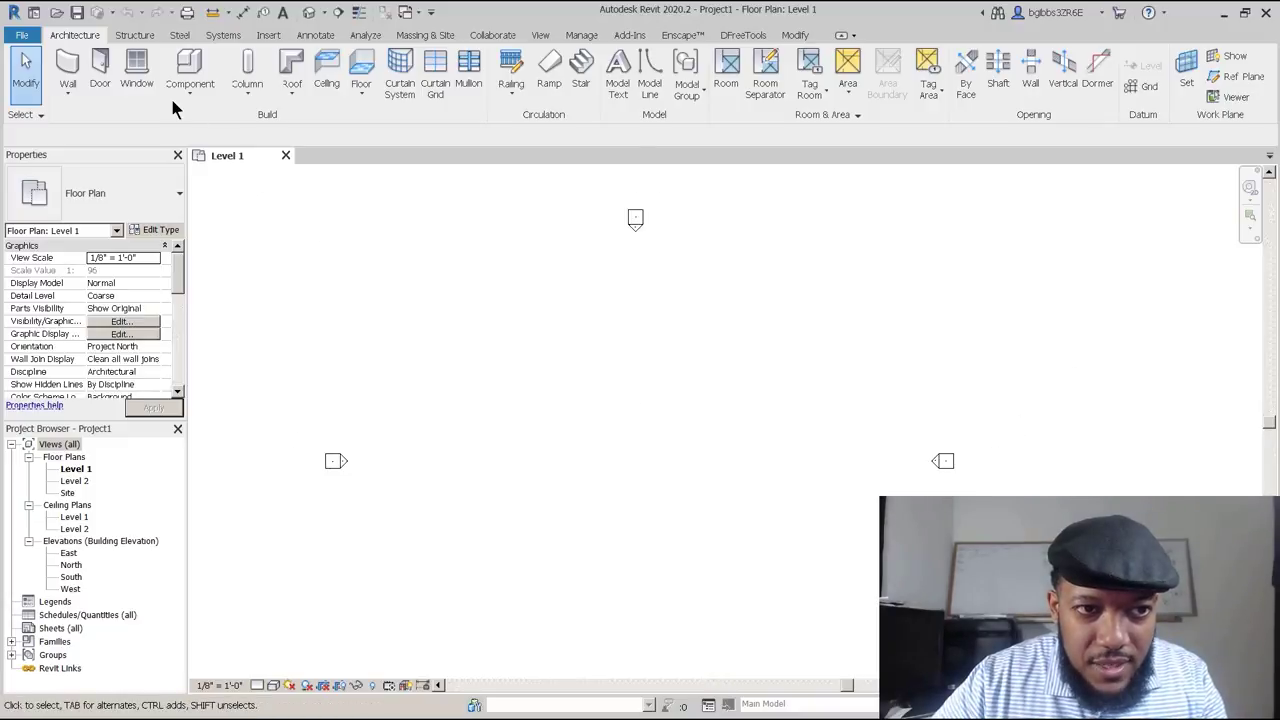
{"action": "middle_click_drag", "start_coordinate": [686, 489], "coordinate": [659, 492]}
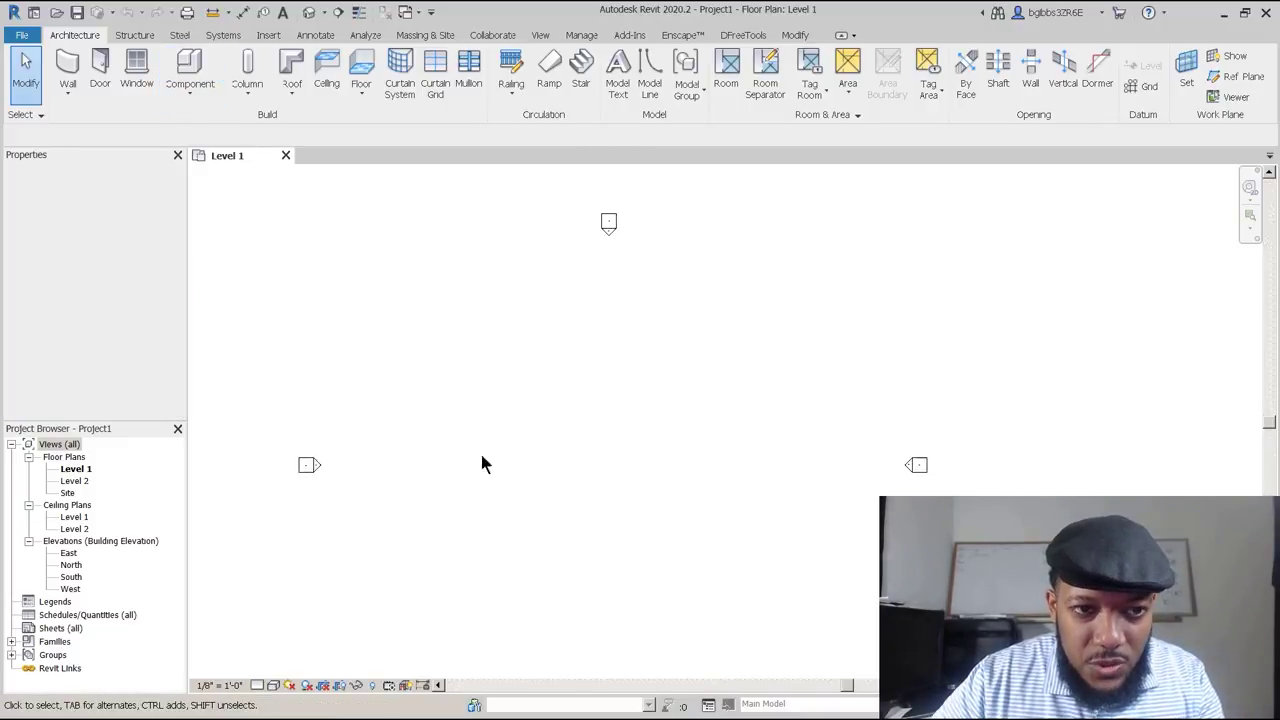
{"action": "middle_click_drag", "start_coordinate": [636, 348], "coordinate": [612, 341]}
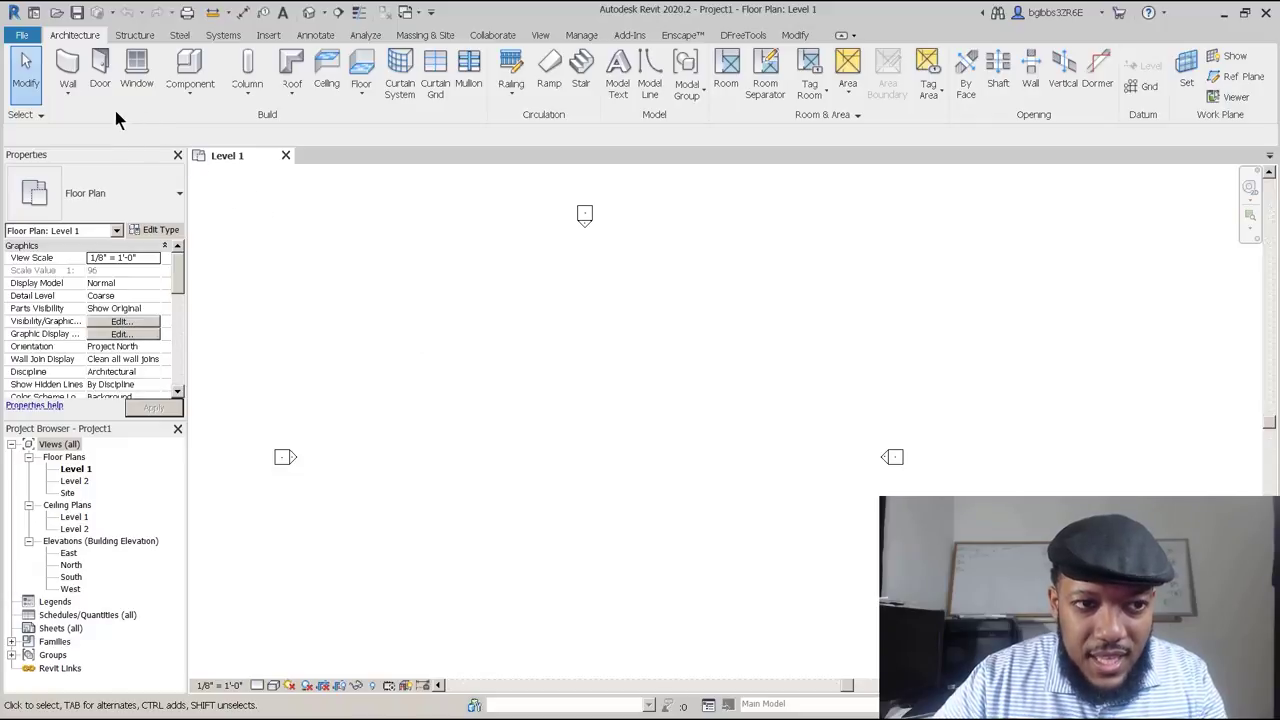
{"action": "middle_click_drag", "start_coordinate": [517, 443], "coordinate": [489, 426]}
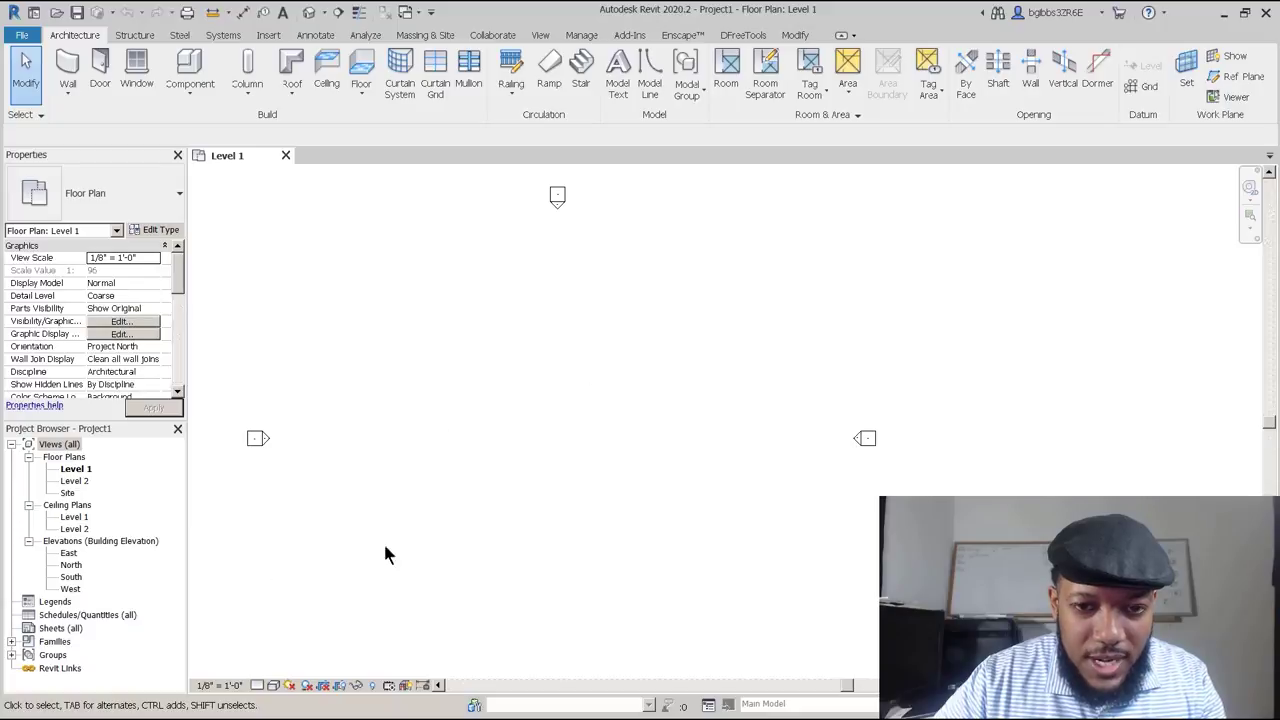
Create a new legend view at 1/4" = 1'-0" scale and show it under Legends in the project browser.
{"action": "right_click", "coordinate": [61, 602]}
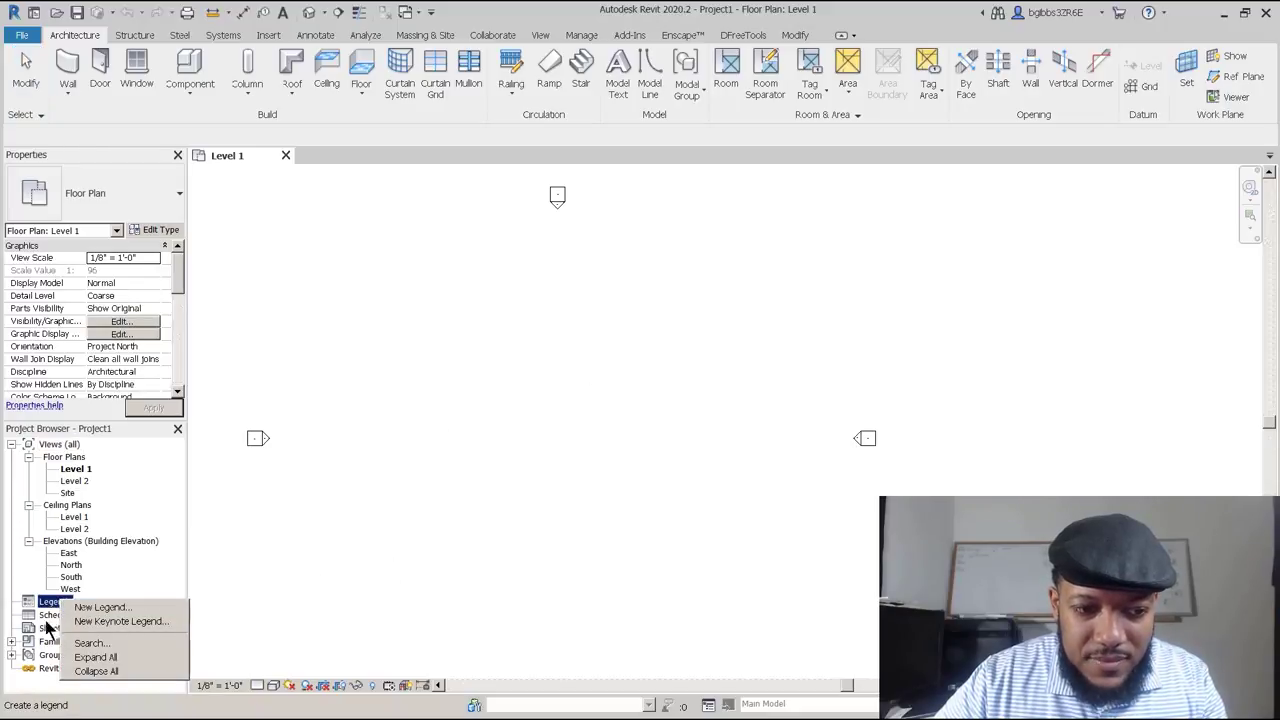
{"action": "left_click", "coordinate": [45, 630]}
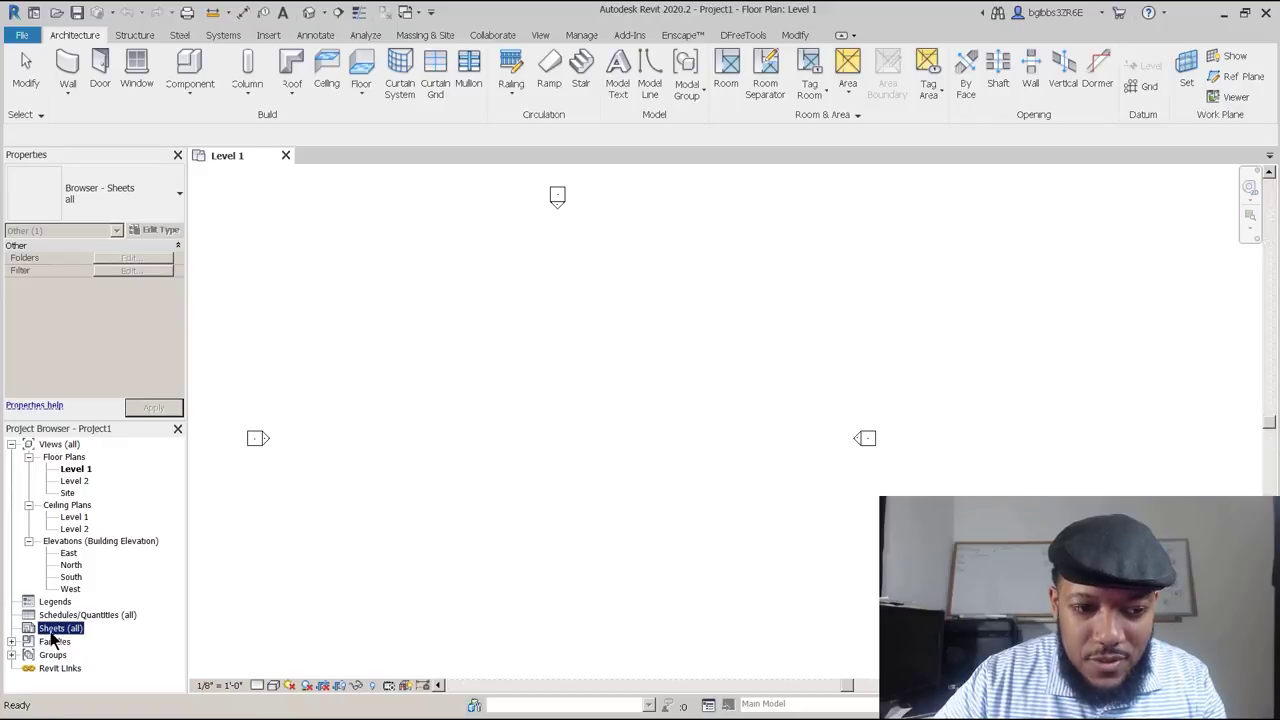
{"action": "left_click", "coordinate": [56, 602]}
{"action": "right_click", "coordinate": [56, 602]}
{"action": "left_click", "coordinate": [110, 607]}
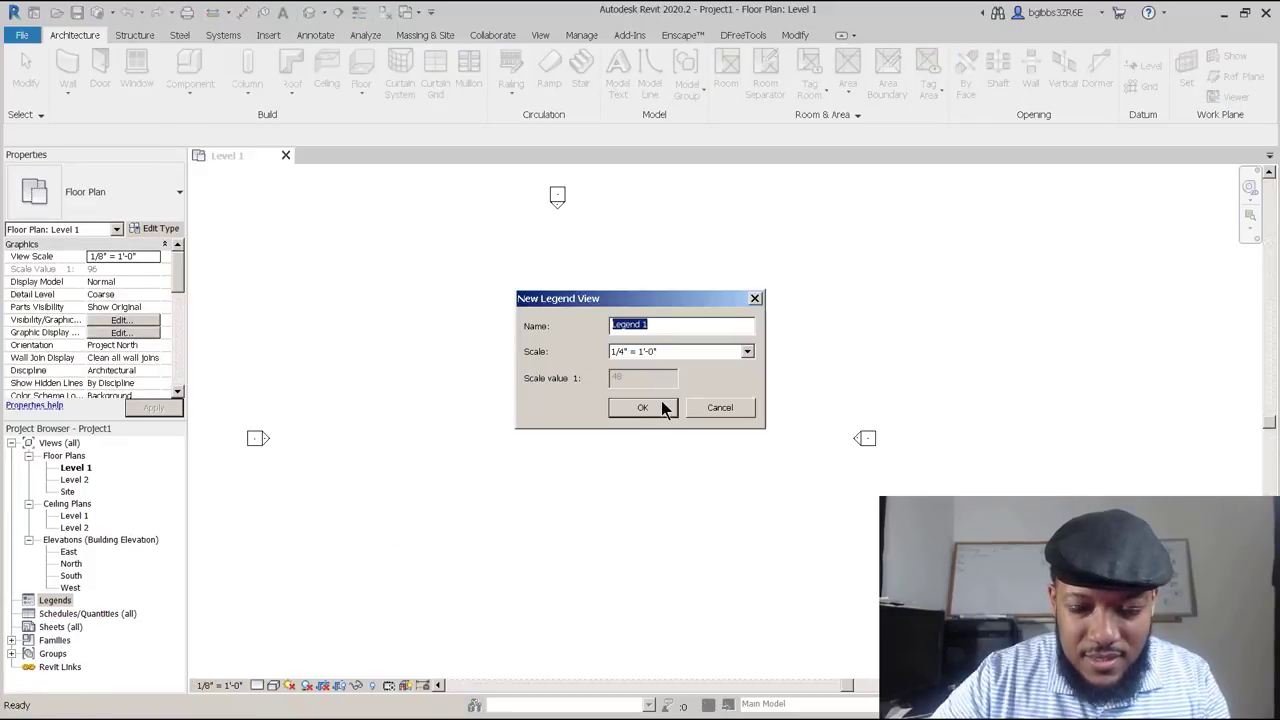
{"action": "left_click", "coordinate": [643, 408]}
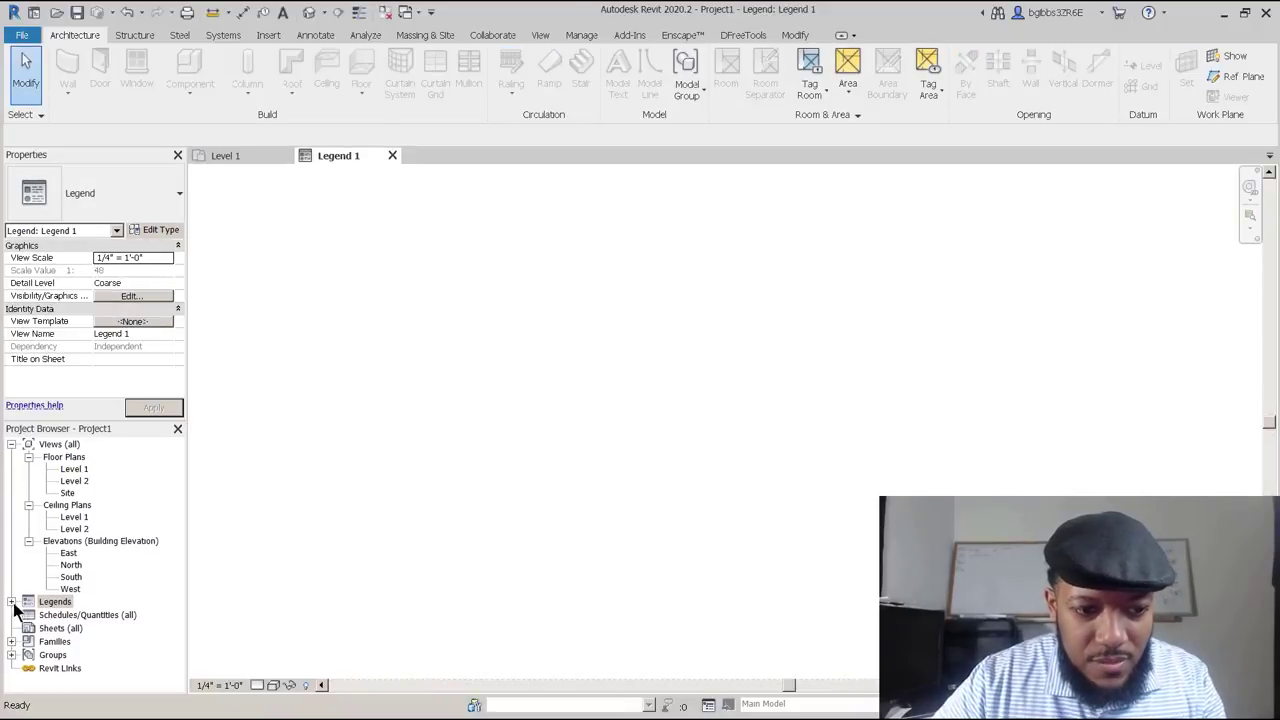
{"action": "left_click", "coordinate": [12, 602]}
{"action": "left_click", "coordinate": [62, 613]}
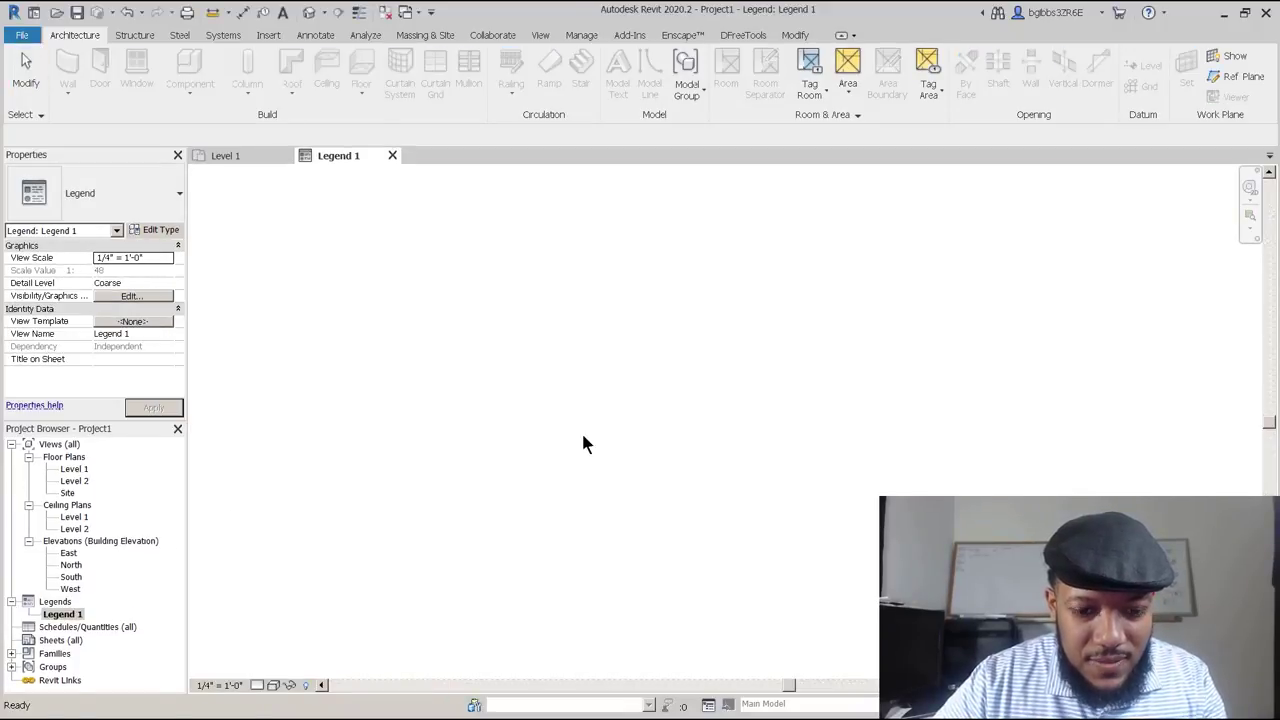
Draw three connected detail lines forming an open U shape in the legend view.
{"action": "key", "text": "d"}
{"action": "key", "text": "l"}
{"action": "left_click", "coordinate": [555, 321]}
{"action": "left_click", "coordinate": [539, 477]}
{"action": "left_click", "coordinate": [660, 490]}
{"action": "left_click", "coordinate": [669, 362]}
{"action": "key", "text": "Escape"}
{"action": "key", "text": "Escape"}
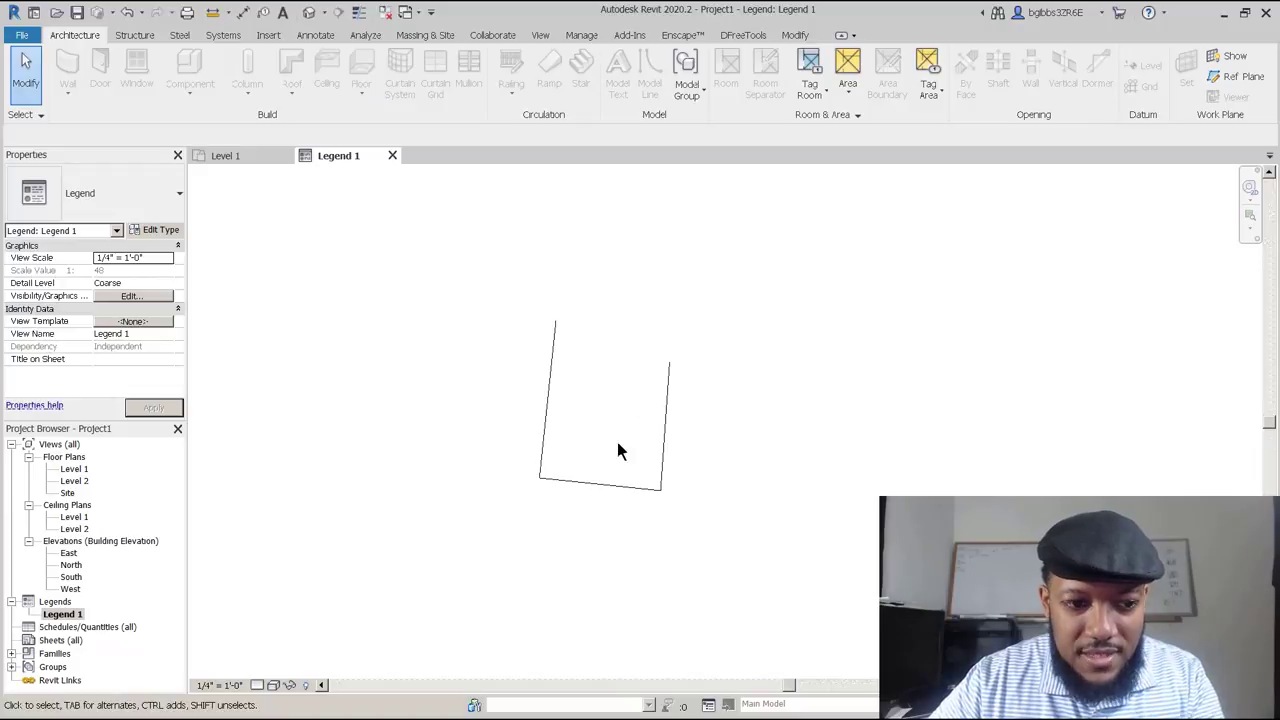
Group the three detail lines and place the detail group near the middle of the Level 1 floor plan.
{"action": "left_click_drag", "start_coordinate": [766, 558], "coordinate": [537, 400]}
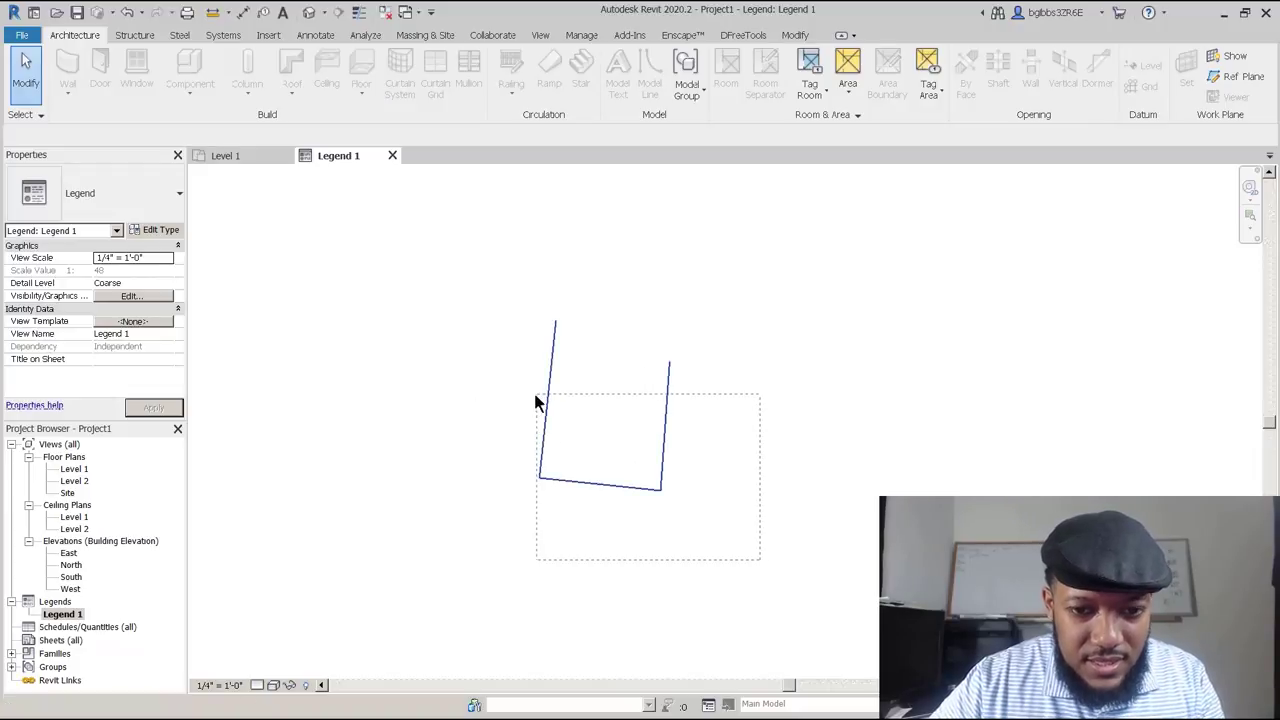
{"action": "left_click", "coordinate": [240, 158]}
{"action": "left_click", "coordinate": [618, 411]}
{"action": "left_click_drag", "start_coordinate": [598, 428], "coordinate": [583, 374]}
{"action": "scroll", "coordinate": [594, 398], "scroll_direction": "up", "scroll_amount": 1}
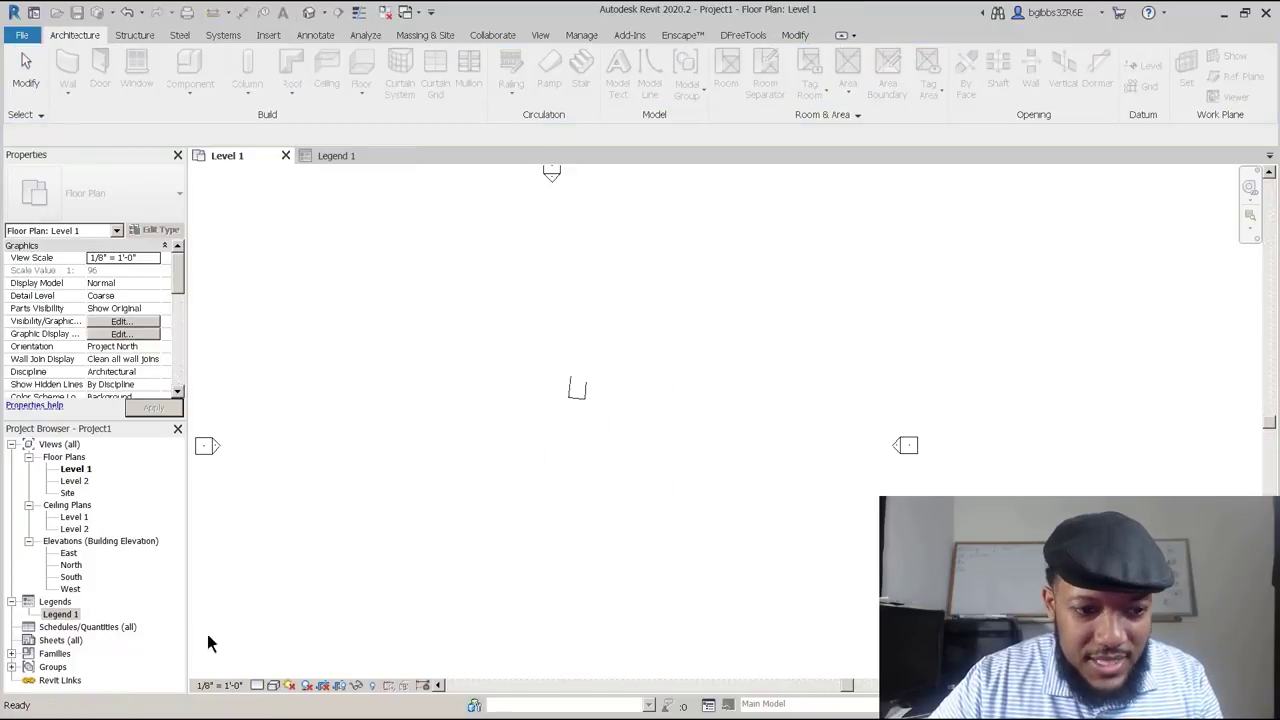
Create a new sheet with the E1 30 x 42 Horizontal titleblock.
{"action": "right_click", "coordinate": [52, 640]}
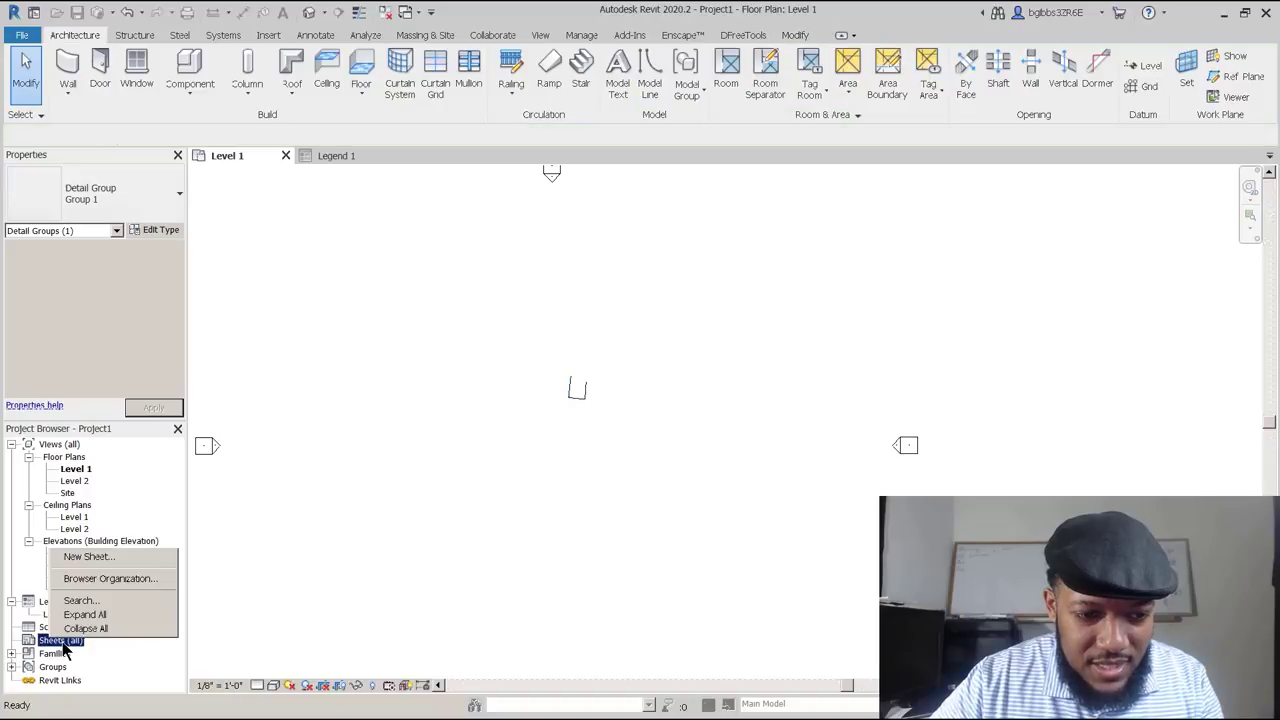
{"action": "left_click", "coordinate": [90, 557]}
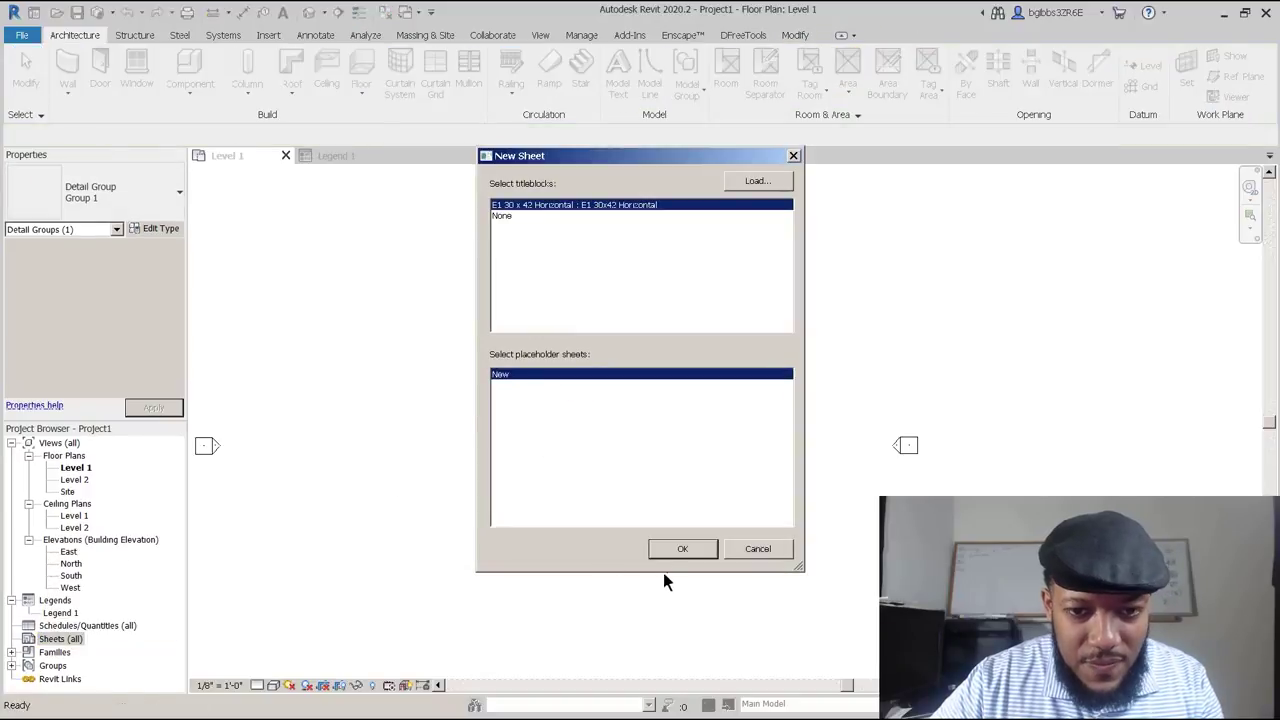
{"action": "left_click", "coordinate": [683, 550]}
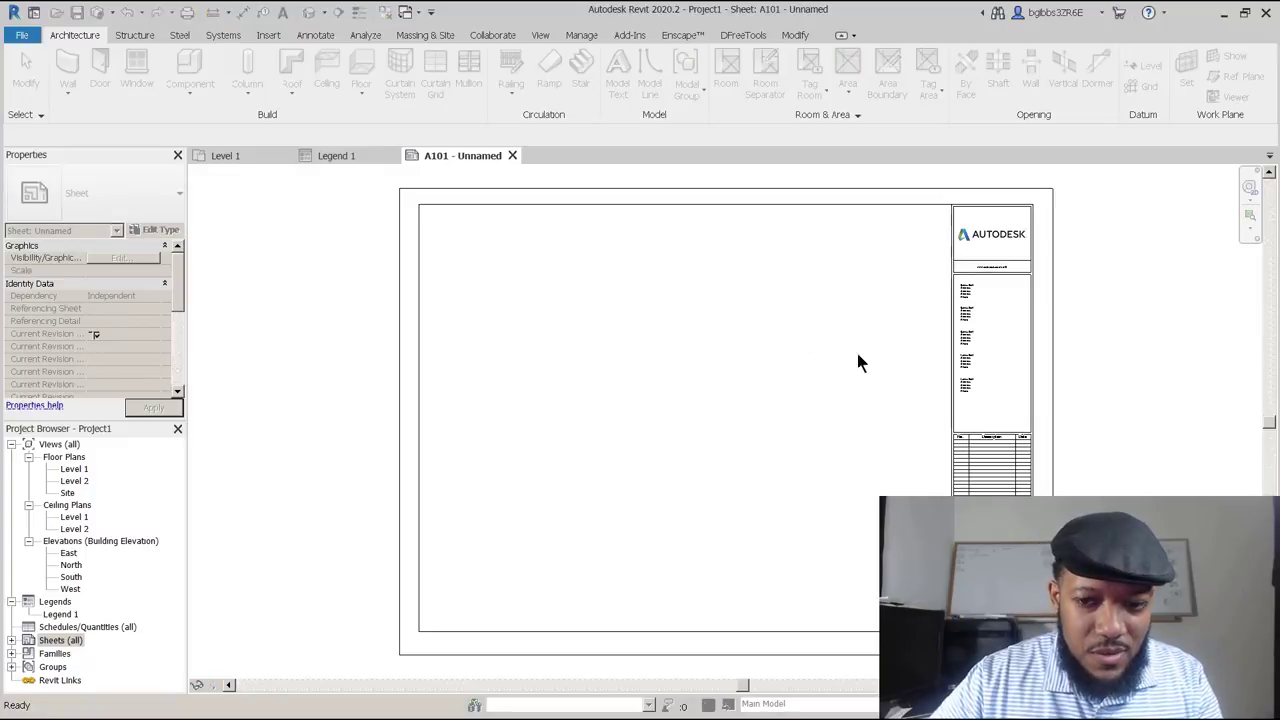
{"action": "scroll", "coordinate": [500, 480], "scroll_direction": "up", "scroll_amount": 1}
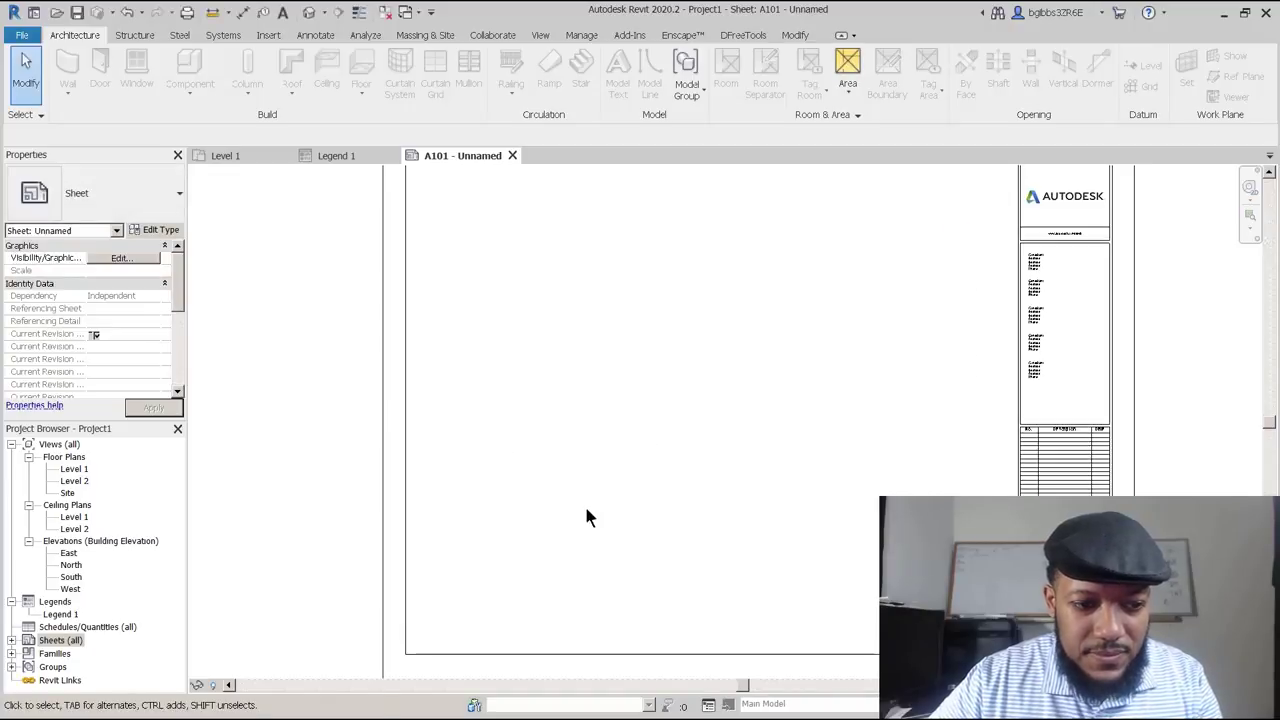
{"action": "middle_click_drag", "start_coordinate": [587, 515], "coordinate": [499, 529]}
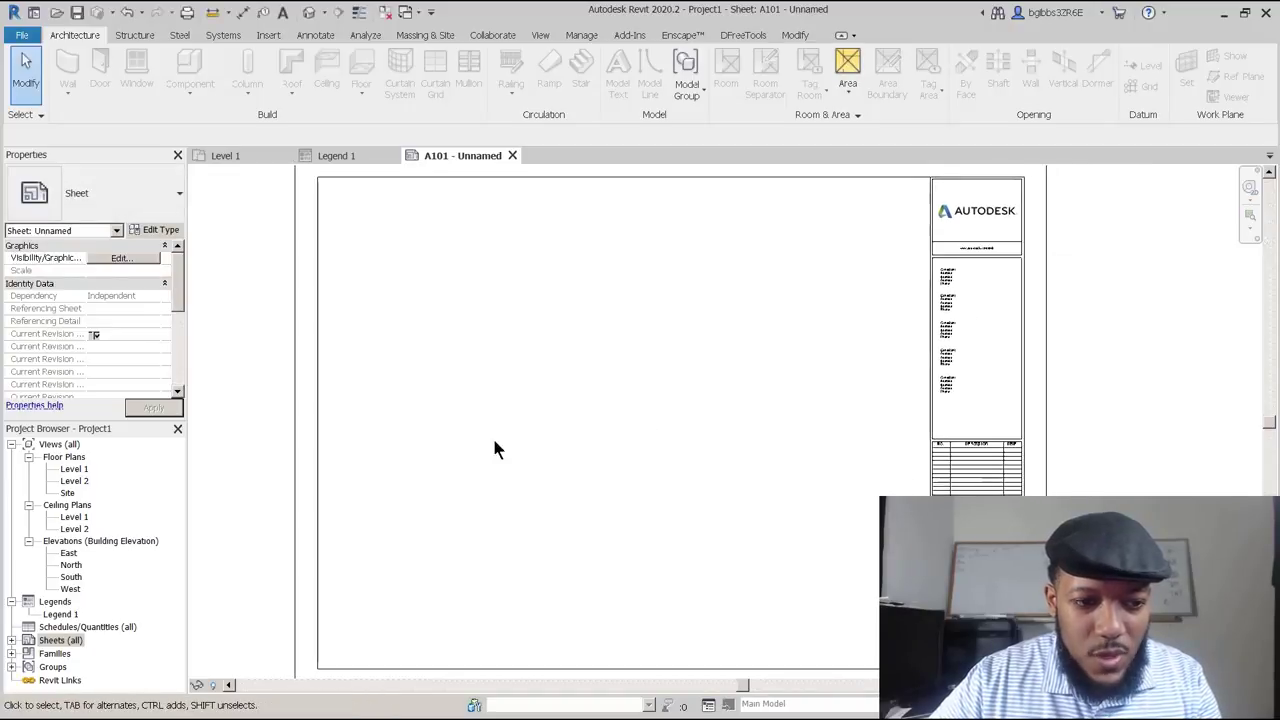
Switch from the sheet to the Legend 1 view and bring the U-shaped detail lines into view.
{"action": "left_click", "coordinate": [62, 614]}
{"action": "left_click", "coordinate": [73, 470]}
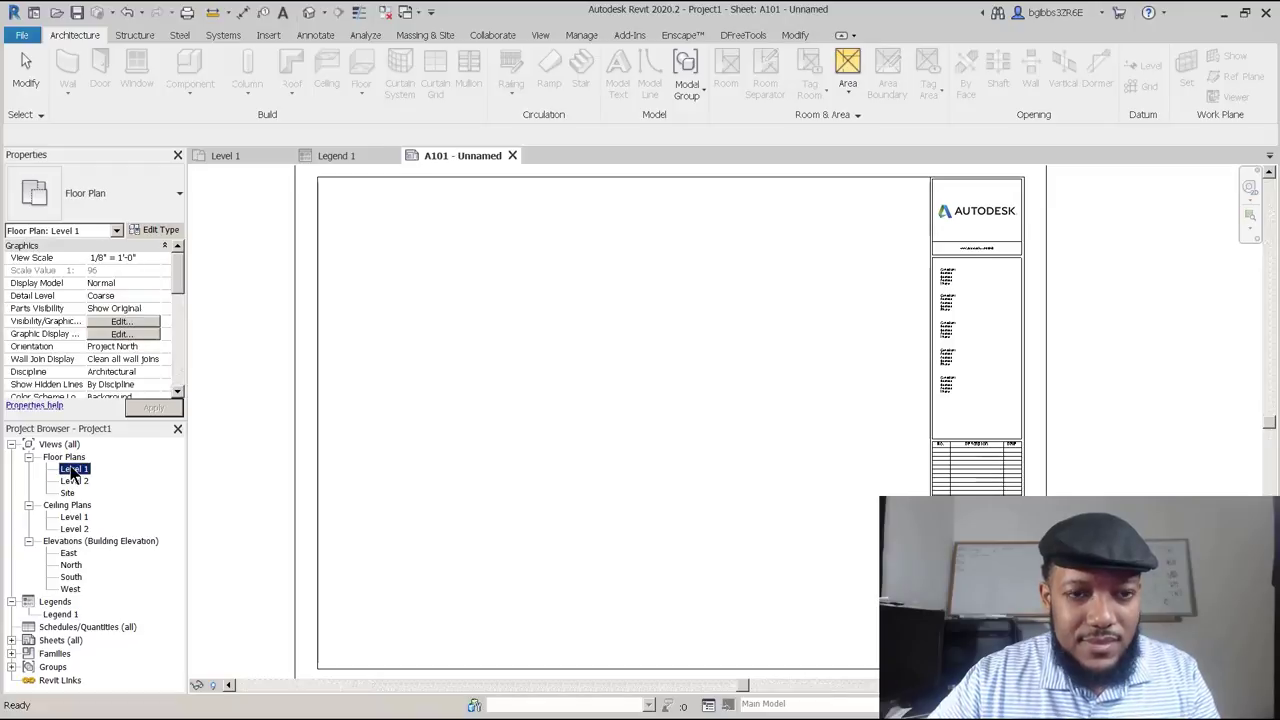
{"action": "left_click", "coordinate": [340, 156]}
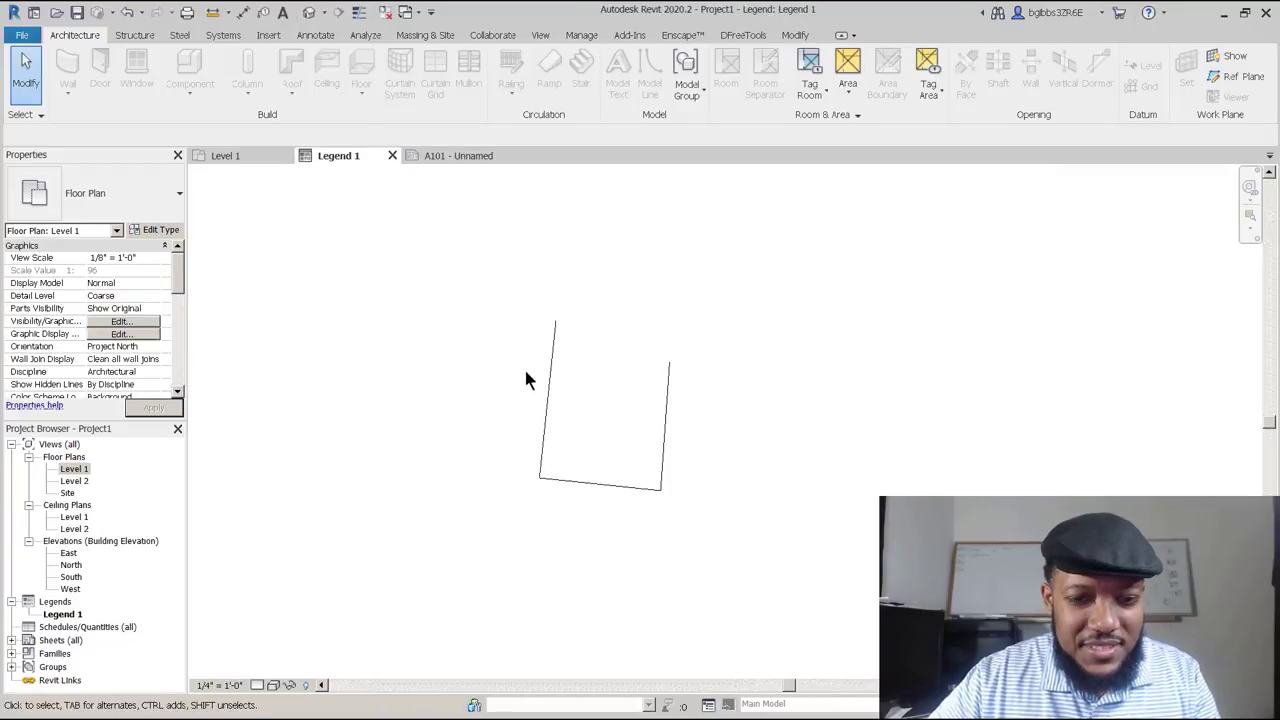
{"action": "scroll", "coordinate": [474, 367], "scroll_direction": "up", "scroll_amount": 2}
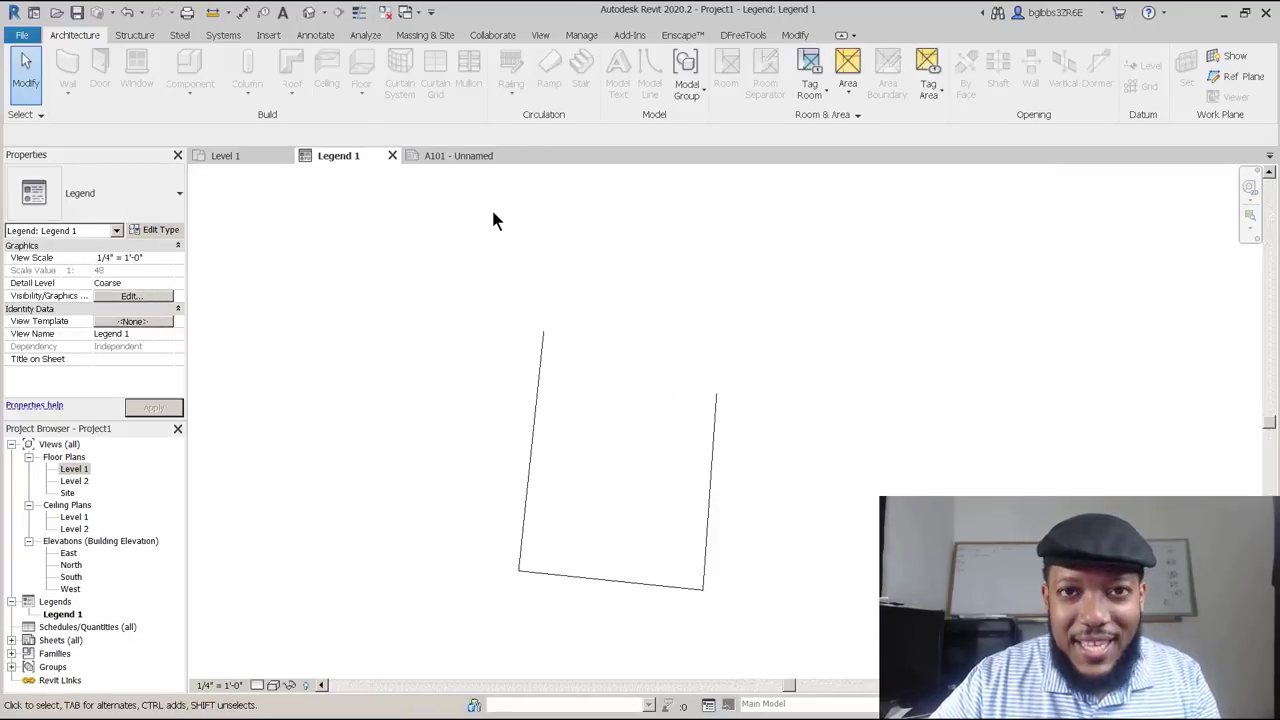
{"action": "mouse_move", "coordinate": [666, 417]}
{"action": "middle_mouse_down"}
{"action": "mouse_move", "coordinate": [571, 406]}
{"action": "mouse_move", "coordinate": [549, 386]}
{"action": "middle_mouse_up"}
{"action": "scroll", "coordinate": [571, 400], "scroll_direction": "down", "scroll_amount": 1}
Draw two connected detail lines forming an L, one vertical and one horizontal, beside the U shape in the legend view.
{"action": "key", "text": "d"}
{"action": "key", "text": "l"}
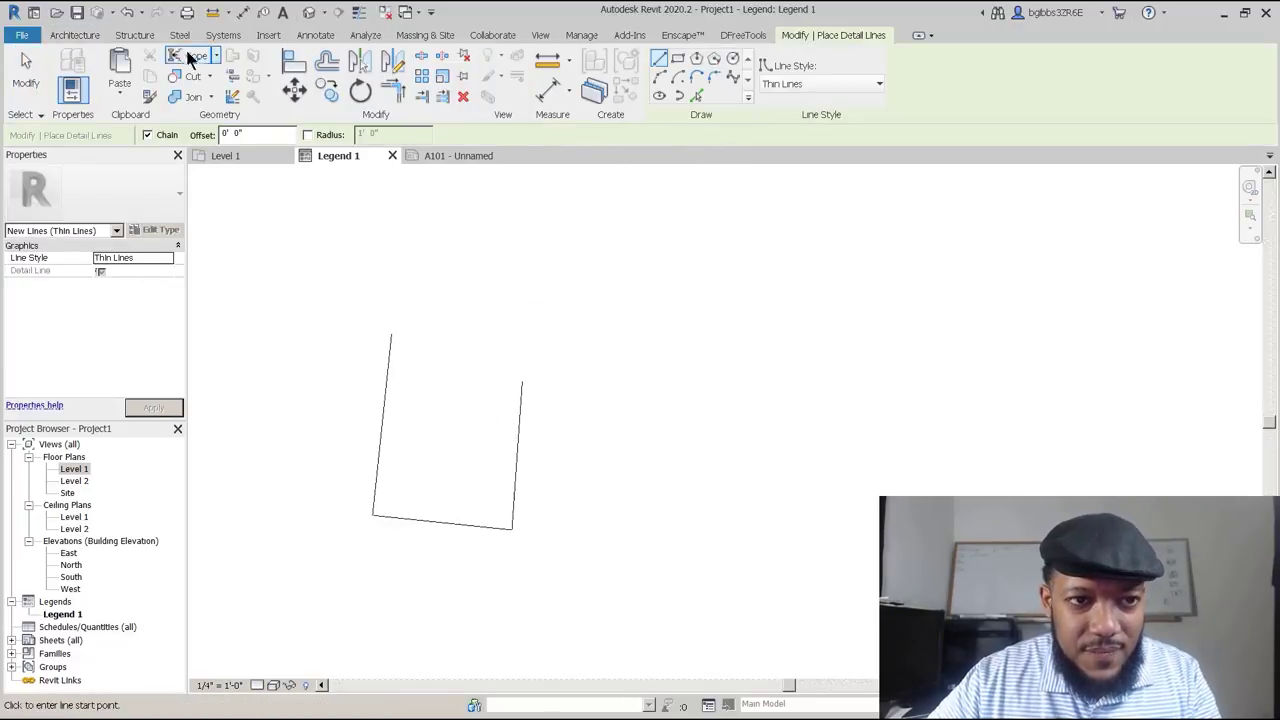
{"action": "left_click", "coordinate": [631, 319]}
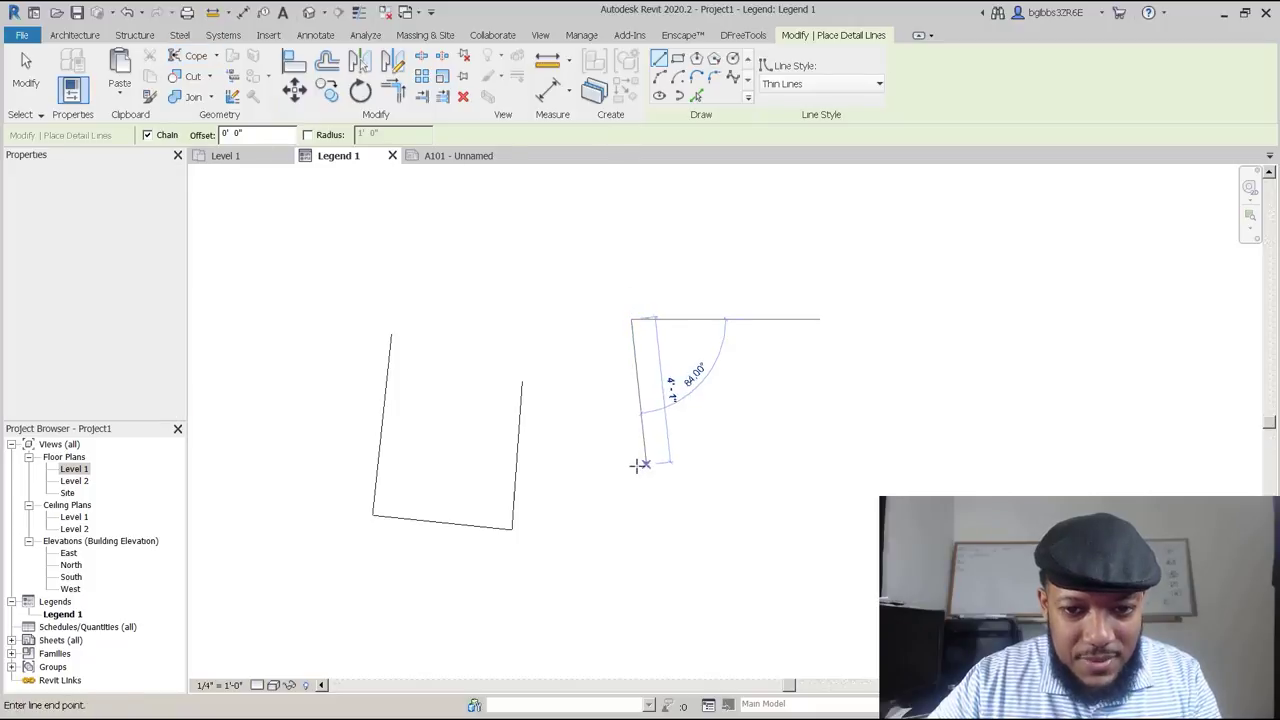
{"action": "left_click", "coordinate": [631, 465]}
{"action": "left_click", "coordinate": [810, 465]}
{"action": "key", "text": "Escape"}
{"action": "scroll", "coordinate": [782, 462], "scroll_direction": "up", "scroll_amount": 1}
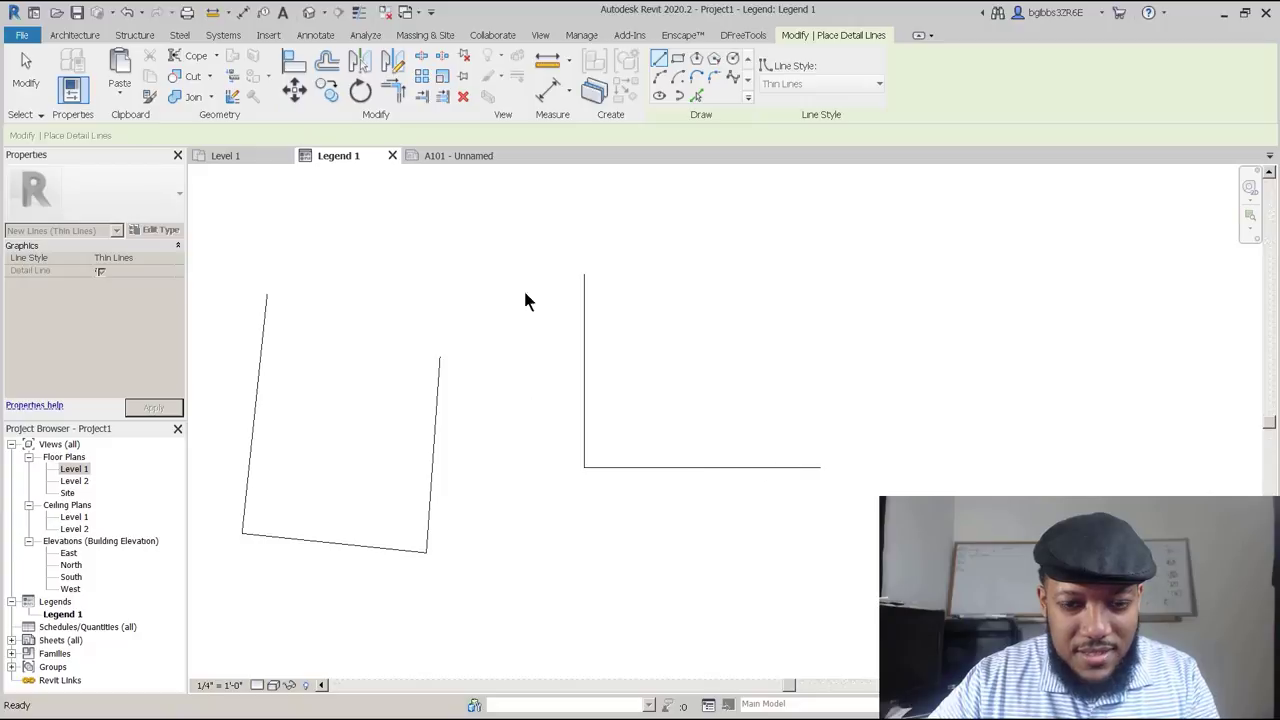
{"action": "key", "text": "Escape"}
{"action": "middle_click_drag", "start_coordinate": [660, 462], "coordinate": [629, 469]}
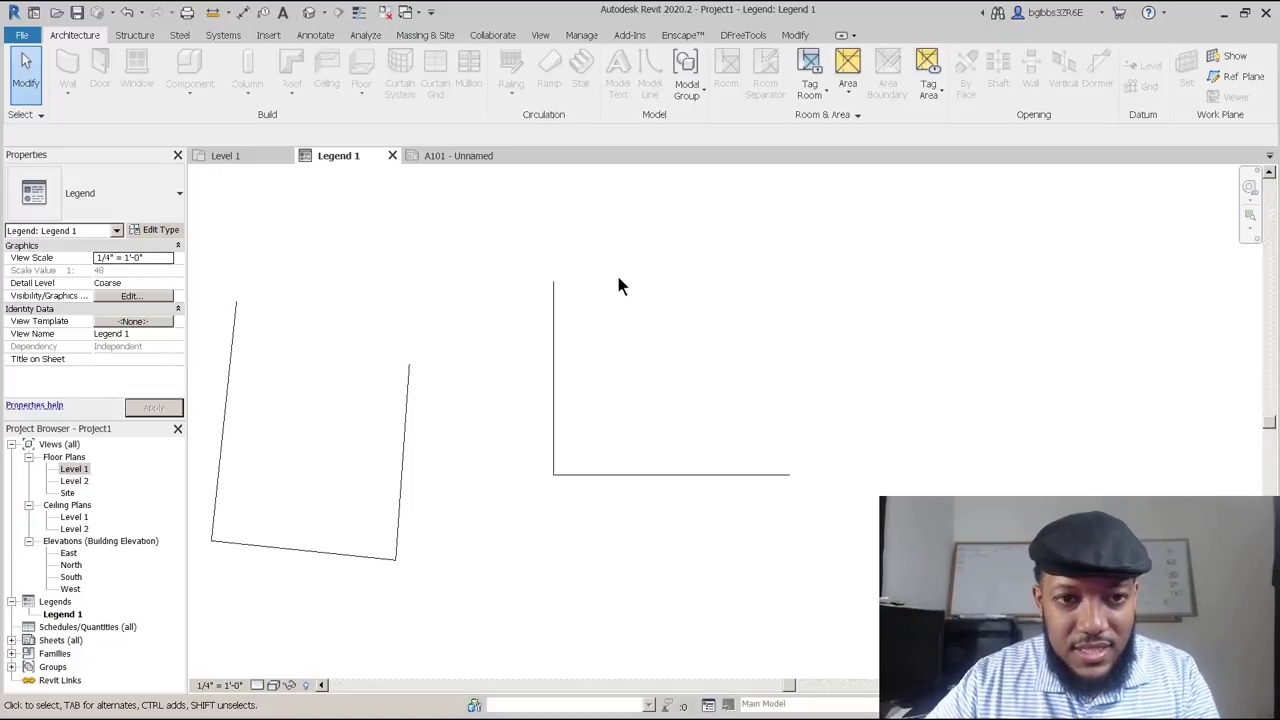
Draw a detail line rectangle around the L shape using a 6" offset, about 6' wide by 5' high.
{"action": "key", "text": "d"}
{"action": "key", "text": "l"}
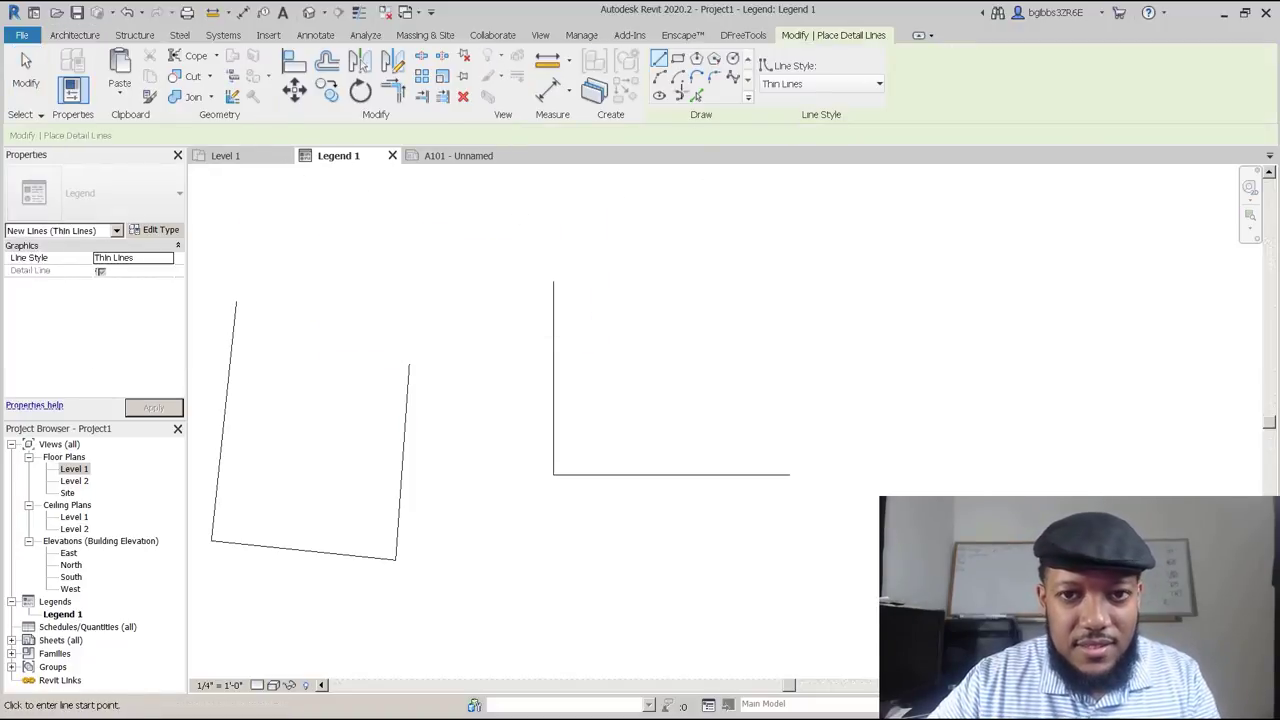
{"action": "left_click", "coordinate": [678, 59]}
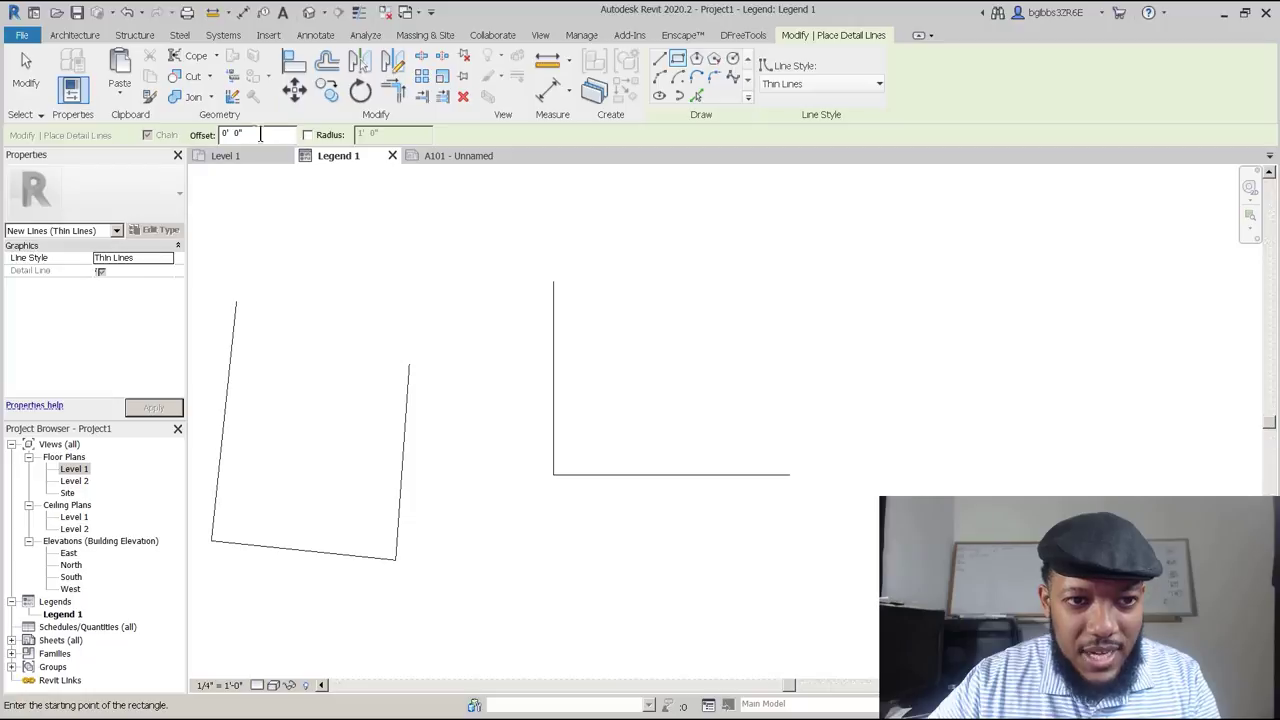
{"action": "type", "text": "6\""}
{"action": "key", "text": "Return"}
{"action": "left_click", "coordinate": [553, 277]}
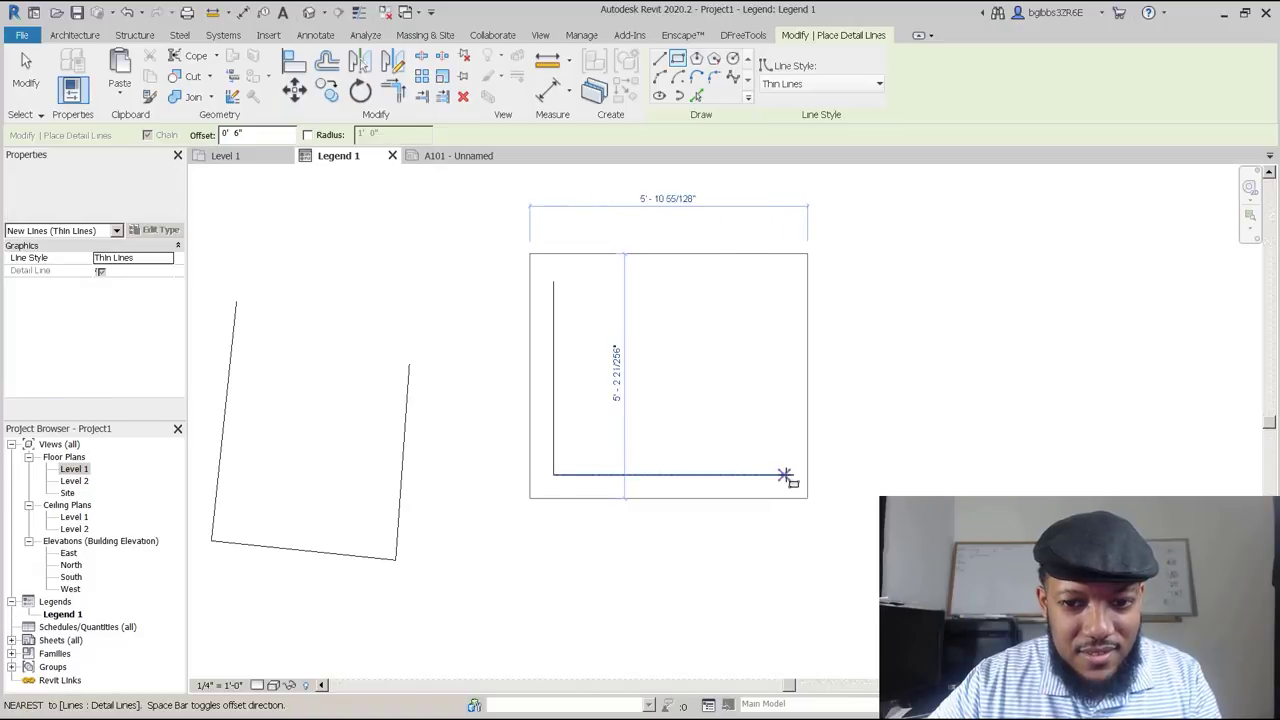
{"action": "left_click", "coordinate": [789, 475]}
{"action": "middle_click_drag", "start_coordinate": [653, 309], "coordinate": [603, 309]}
Draw a larger rectangle with 1' 0" radius corners, about 6' 10" high, around the existing rectangle.
{"action": "left_click", "coordinate": [318, 136]}
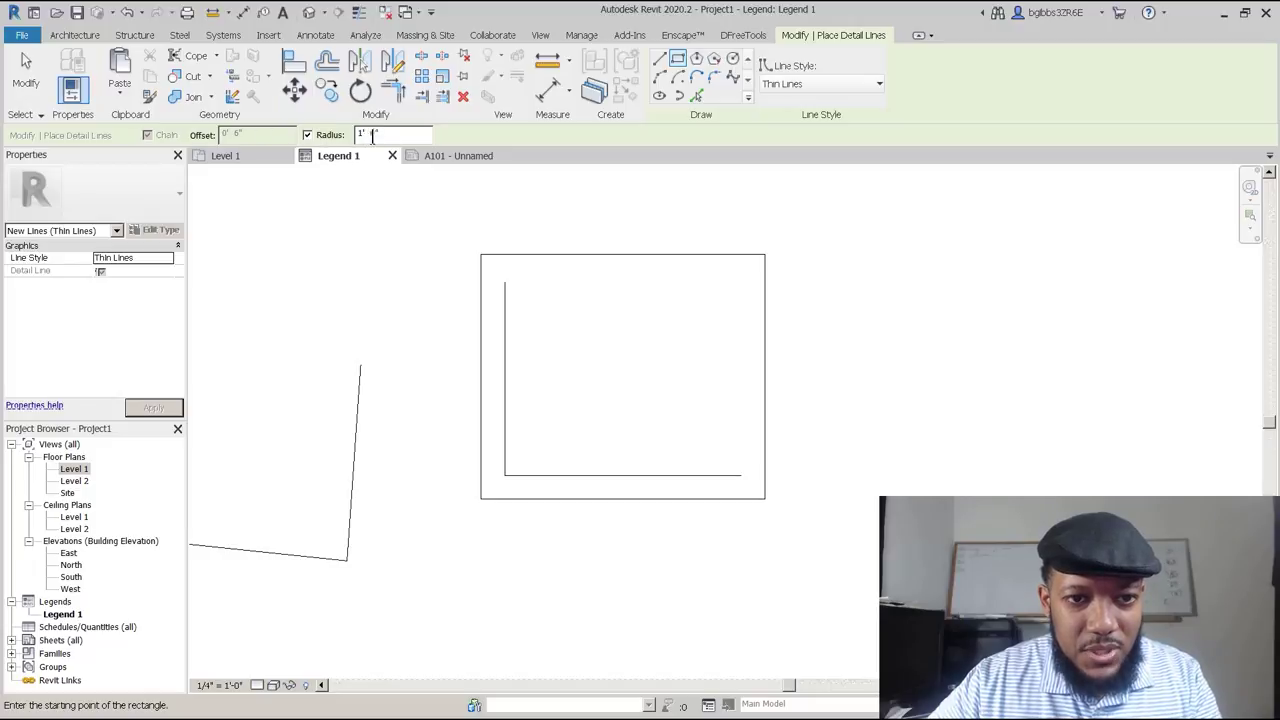
{"action": "left_click", "coordinate": [432, 212]}
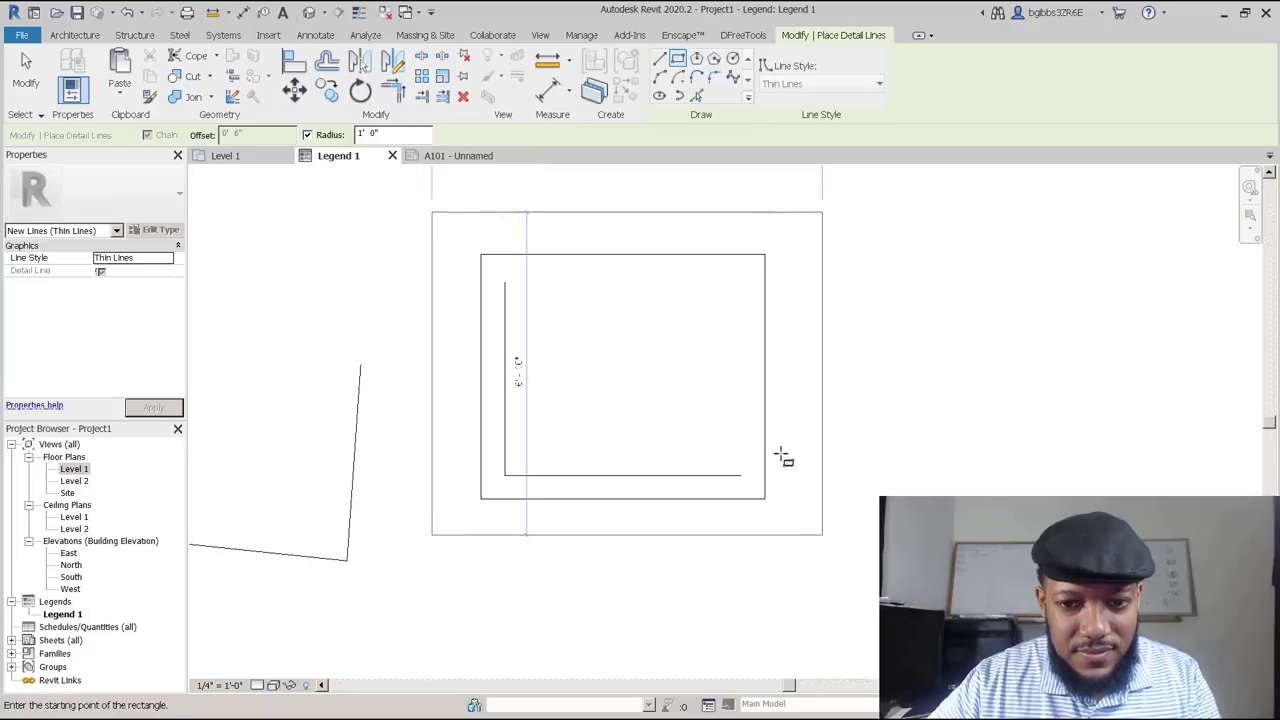
{"action": "left_click", "coordinate": [822, 534]}
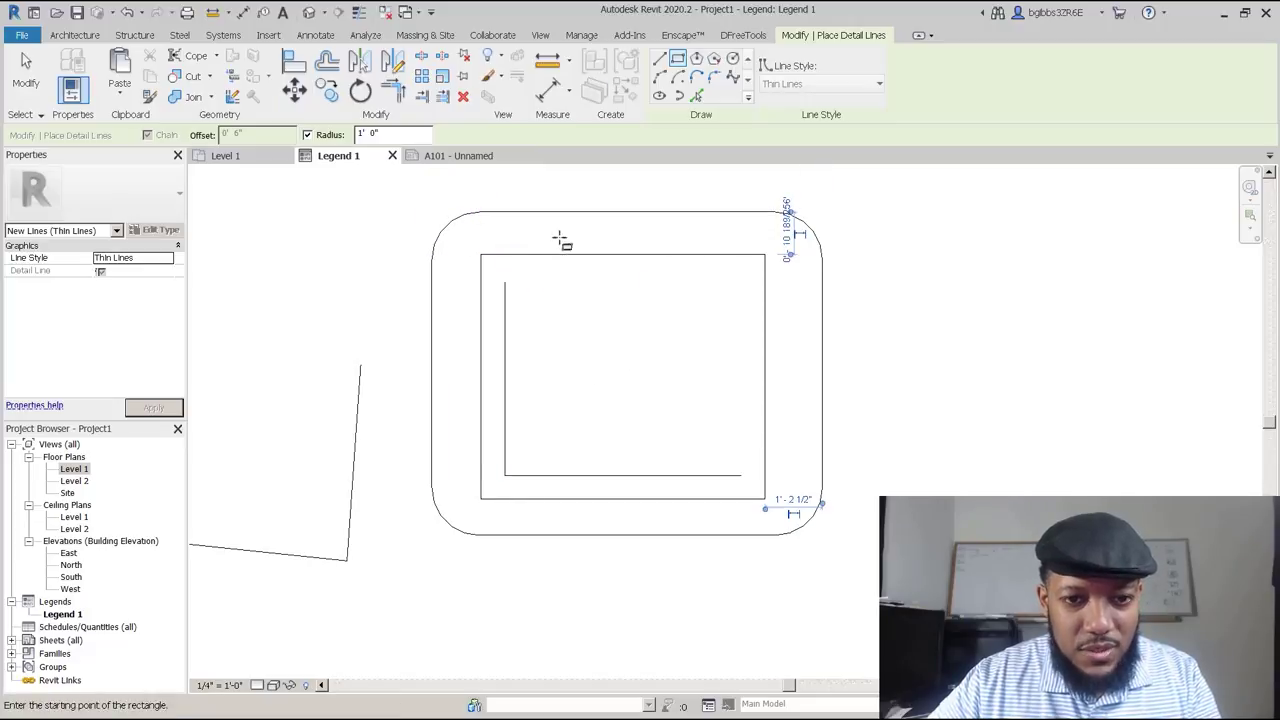
{"action": "scroll", "coordinate": [620, 260], "scroll_direction": "down", "scroll_amount": 2}
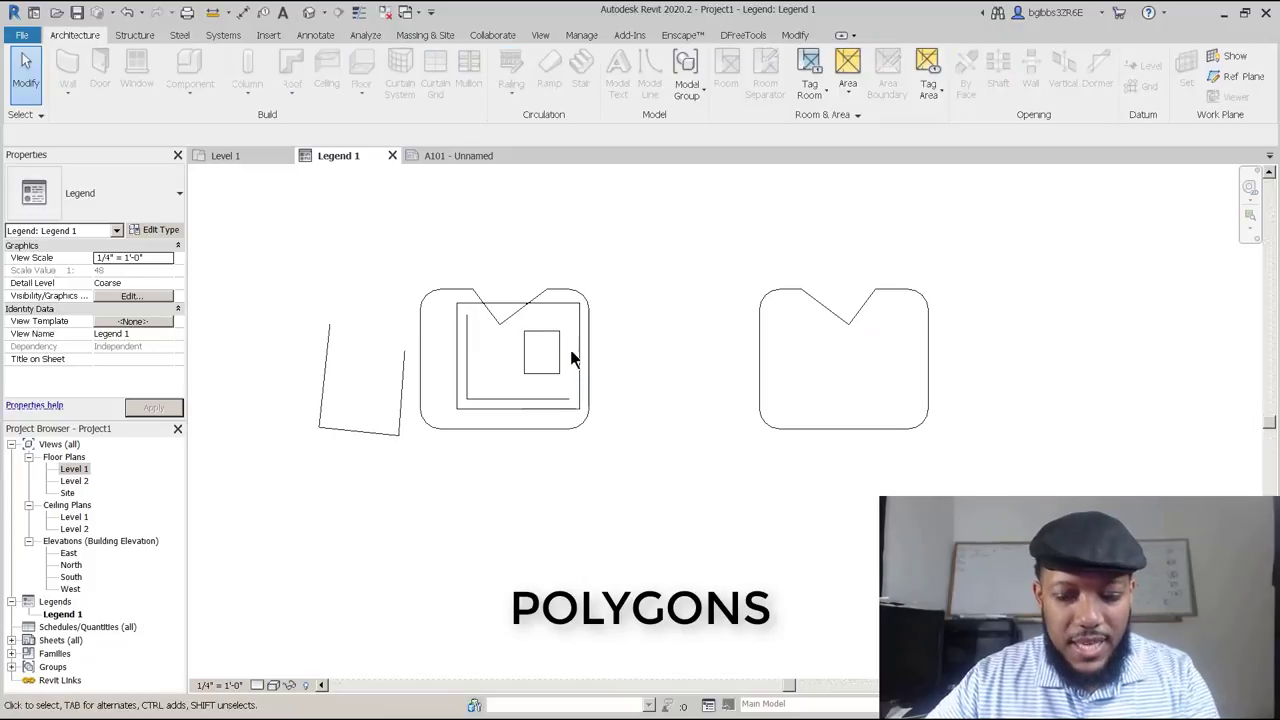
Draw a 12-sided inscribed polygon with detail lines below the nested rectangles.
{"action": "key", "text": "d"}
{"action": "key", "text": "l"}
{"action": "middle_click_drag", "start_coordinate": [757, 414], "coordinate": [745, 398]}
{"action": "left_click", "coordinate": [697, 59]}
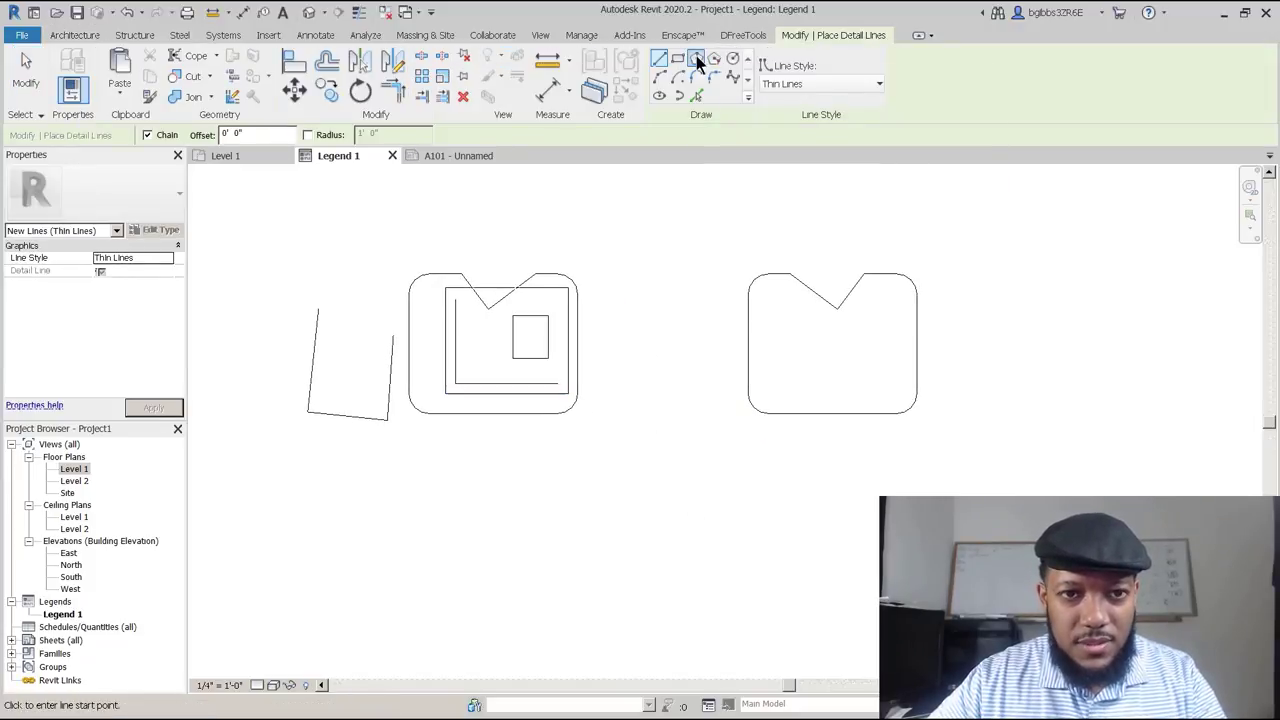
{"action": "middle_click_drag", "start_coordinate": [459, 479], "coordinate": [518, 442]}
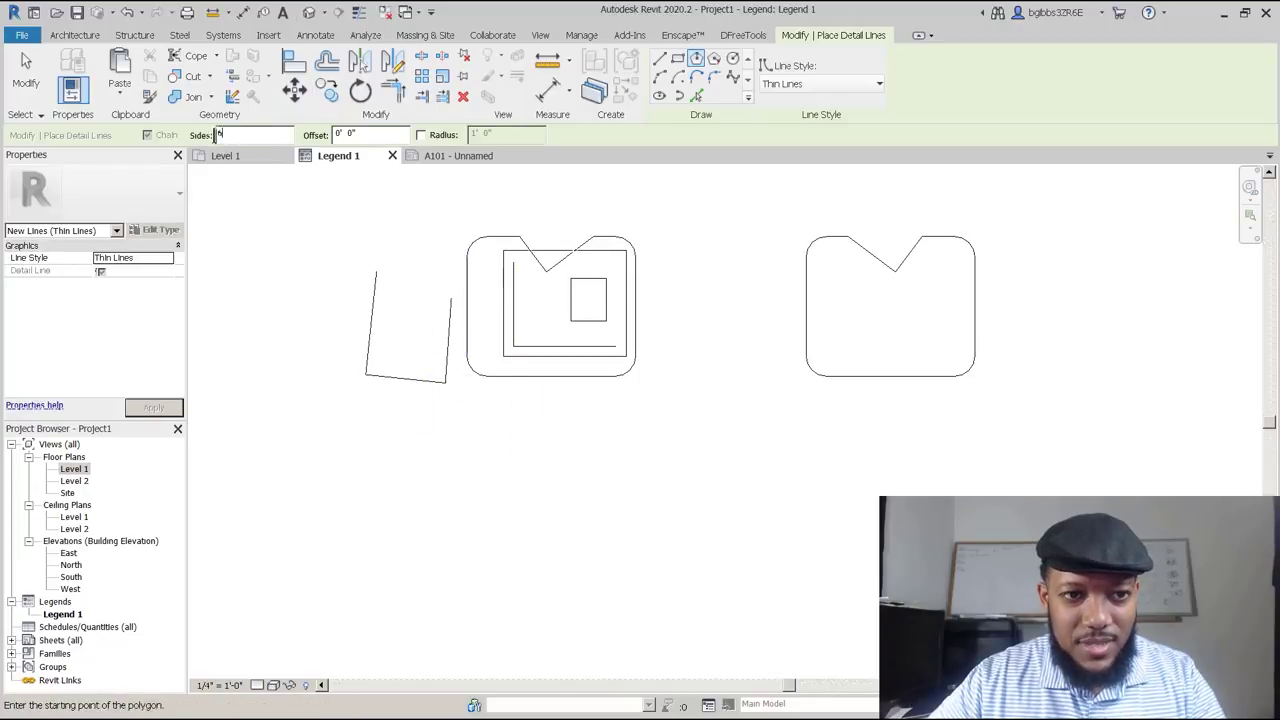
{"action": "type", "text": "12"}
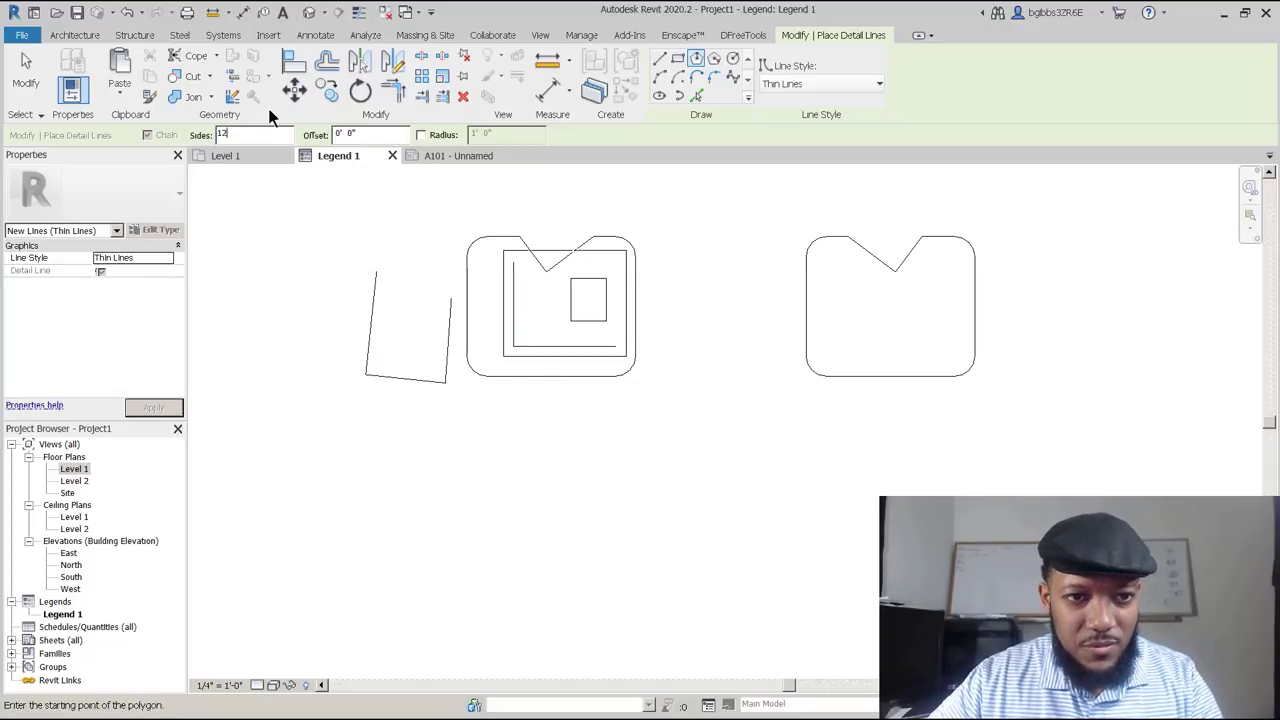
{"action": "left_click", "coordinate": [523, 525]}
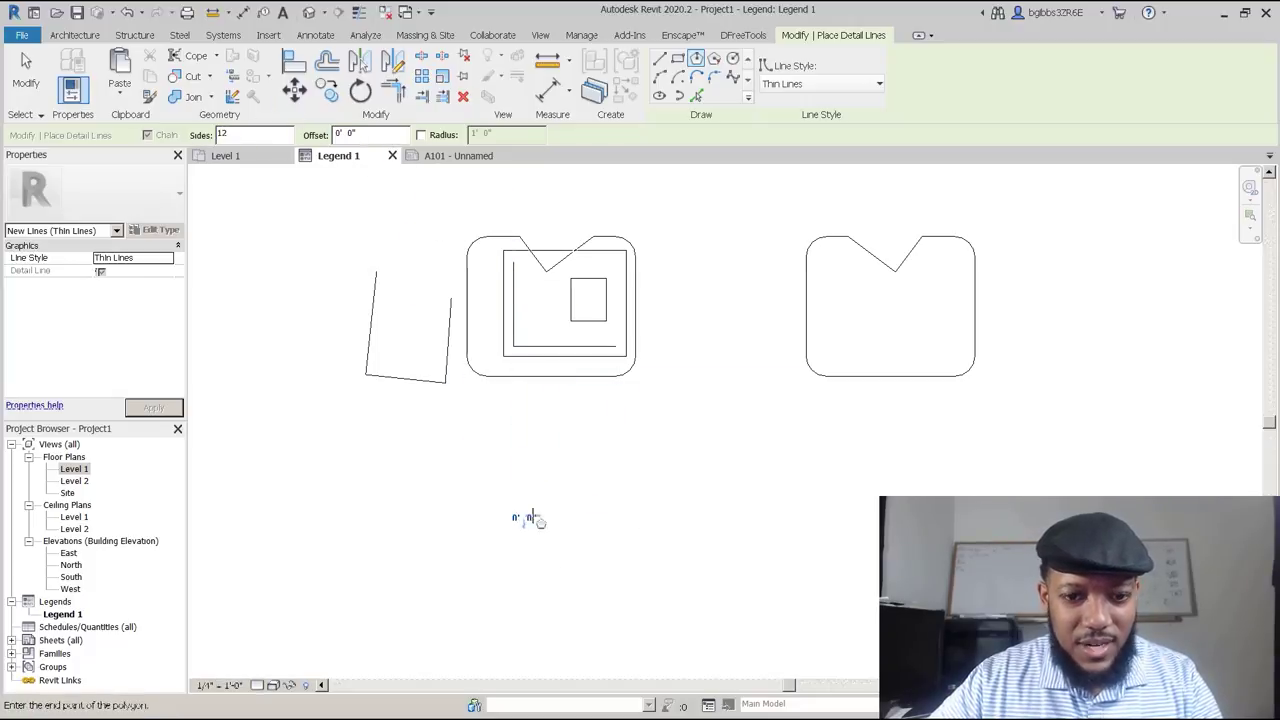
{"action": "left_click", "coordinate": [600, 467]}
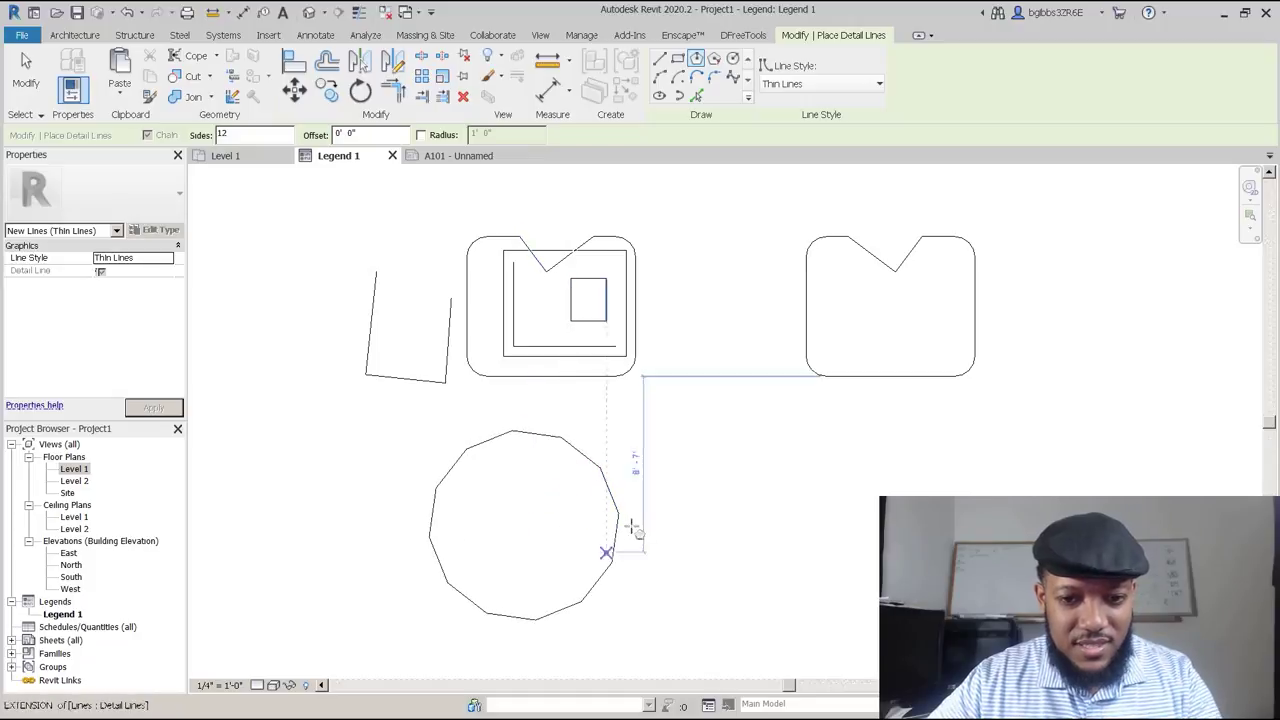
{"action": "key", "text": "Escape"}
{"action": "key", "text": "Escape"}
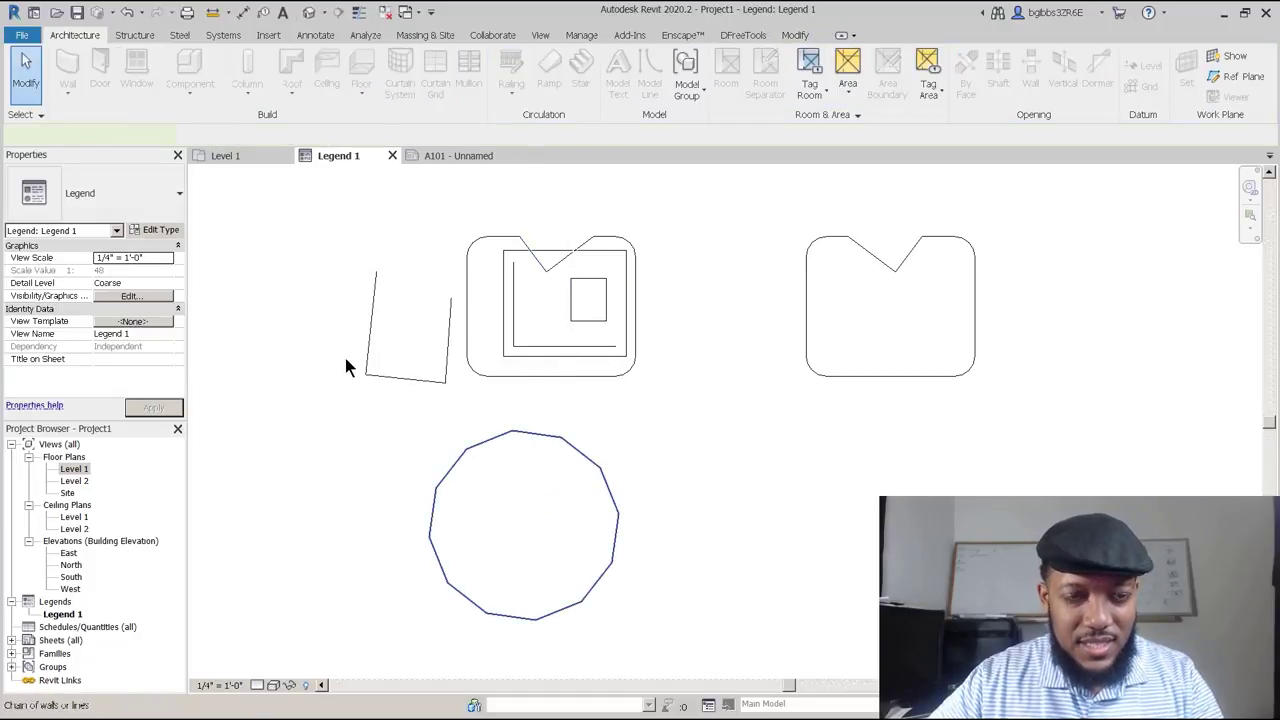
Select the whole chain of polygon lines to examine its segments, and clear the selection.
{"action": "left_click", "coordinate": [434, 514]}
{"action": "middle_click_drag", "start_coordinate": [437, 514], "coordinate": [517, 466]}
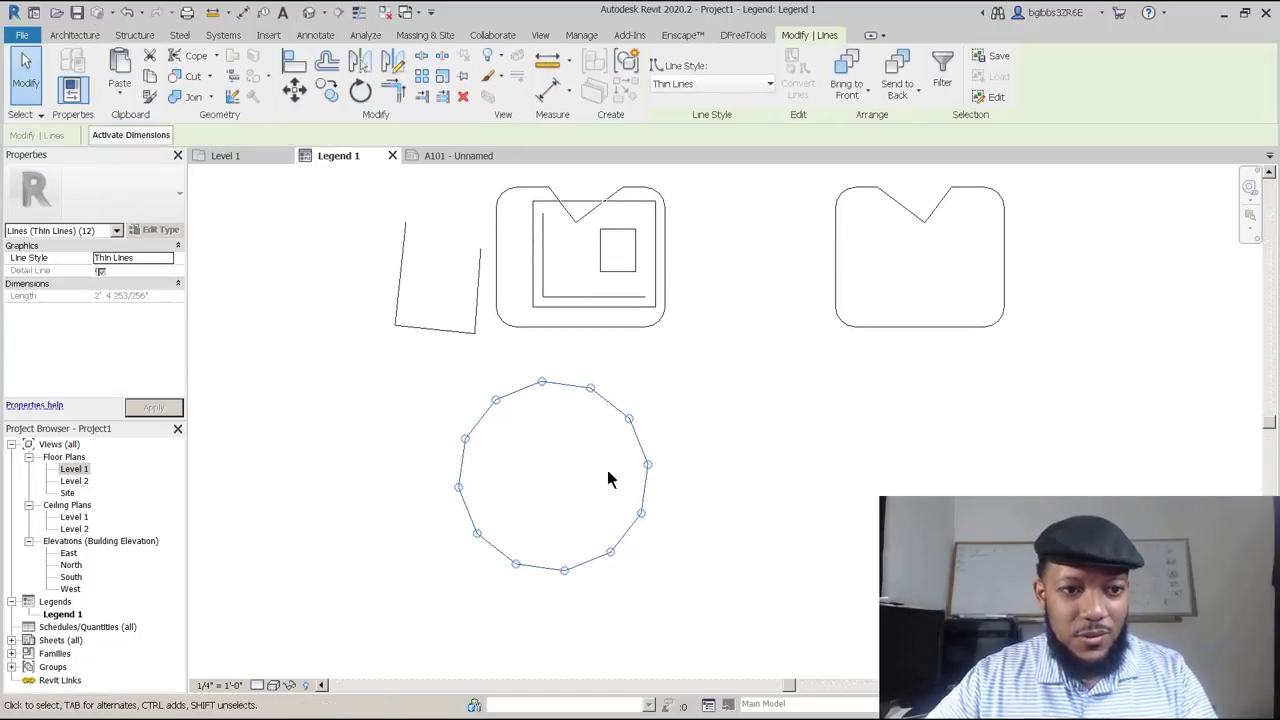
{"action": "scroll", "coordinate": [624, 462], "scroll_direction": "up", "scroll_amount": 2}
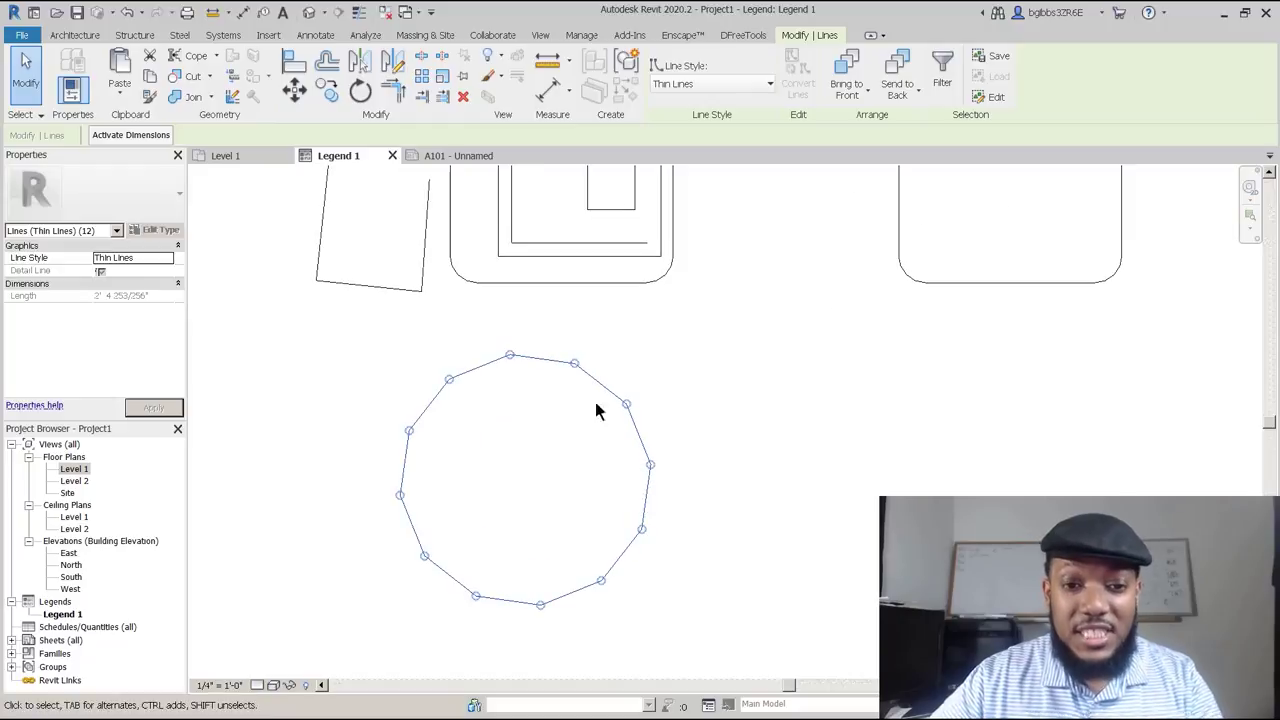
{"action": "left_click", "coordinate": [500, 486]}
{"action": "scroll", "coordinate": [528, 457], "scroll_direction": "down", "scroll_amount": 2}
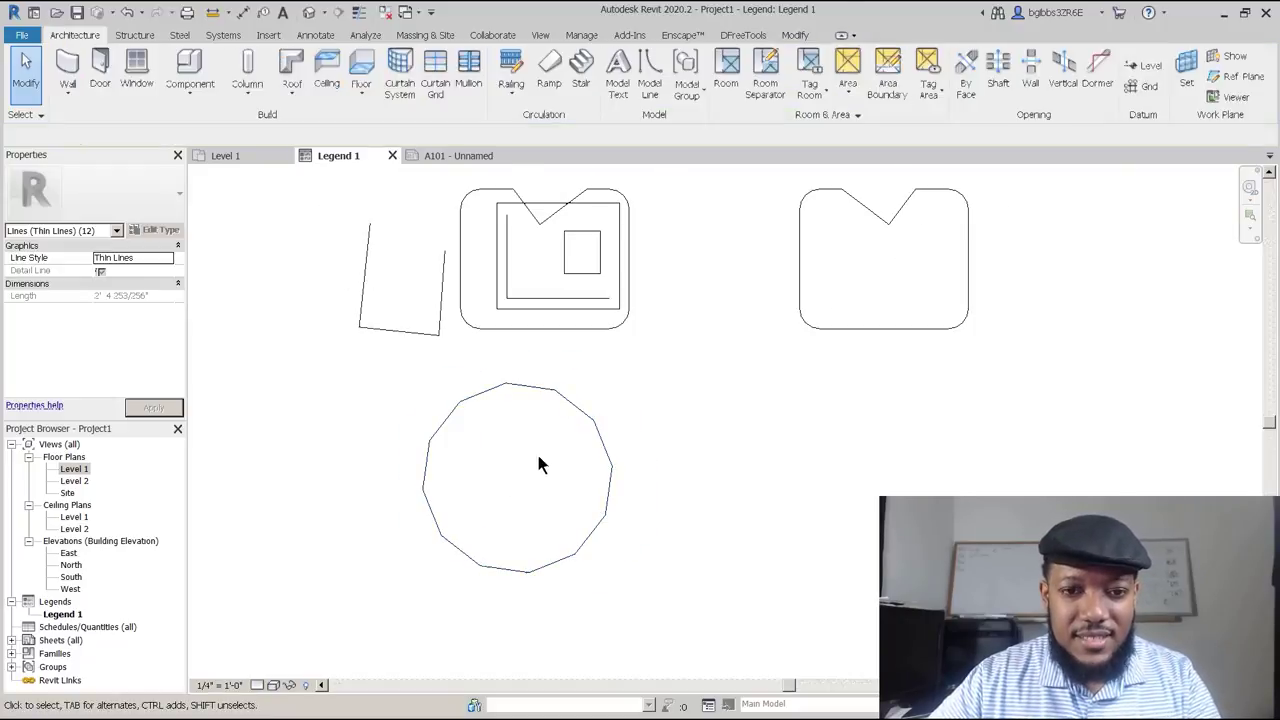
{"action": "middle_click_drag", "start_coordinate": [589, 454], "coordinate": [574, 454]}
Draw a detail line across the polygon between the midpoints of two opposite sides.
{"action": "key", "text": "d"}
{"action": "key", "text": "l"}
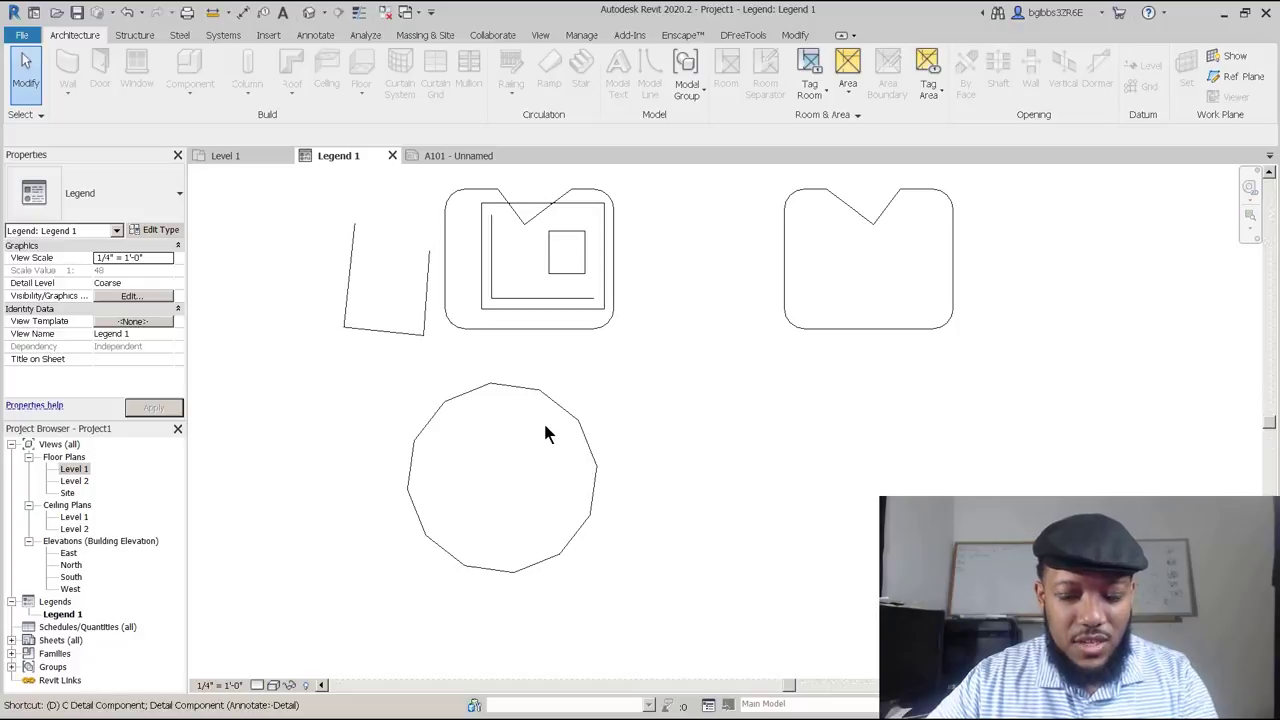
{"action": "key", "text": "d"}
{"action": "key", "text": "l"}
{"action": "left_click", "coordinate": [470, 391]}
{"action": "left_click", "coordinate": [535, 562]}
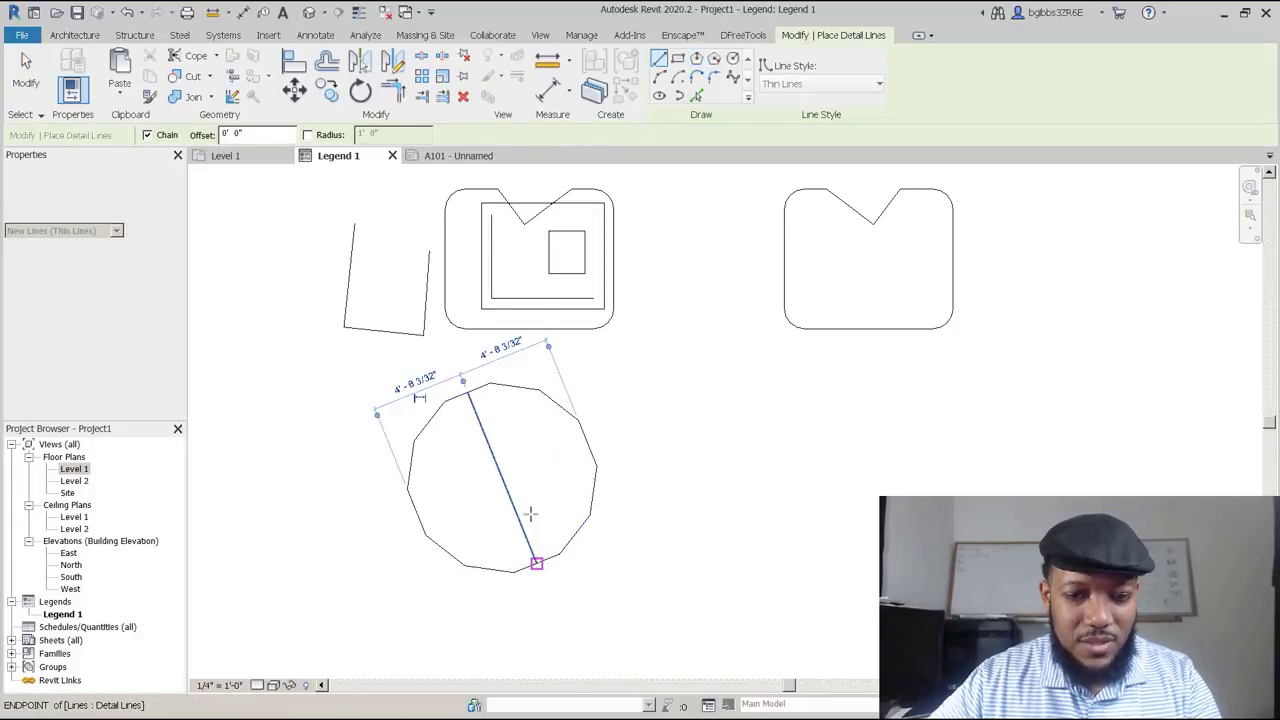
{"action": "key", "text": "Escape"}
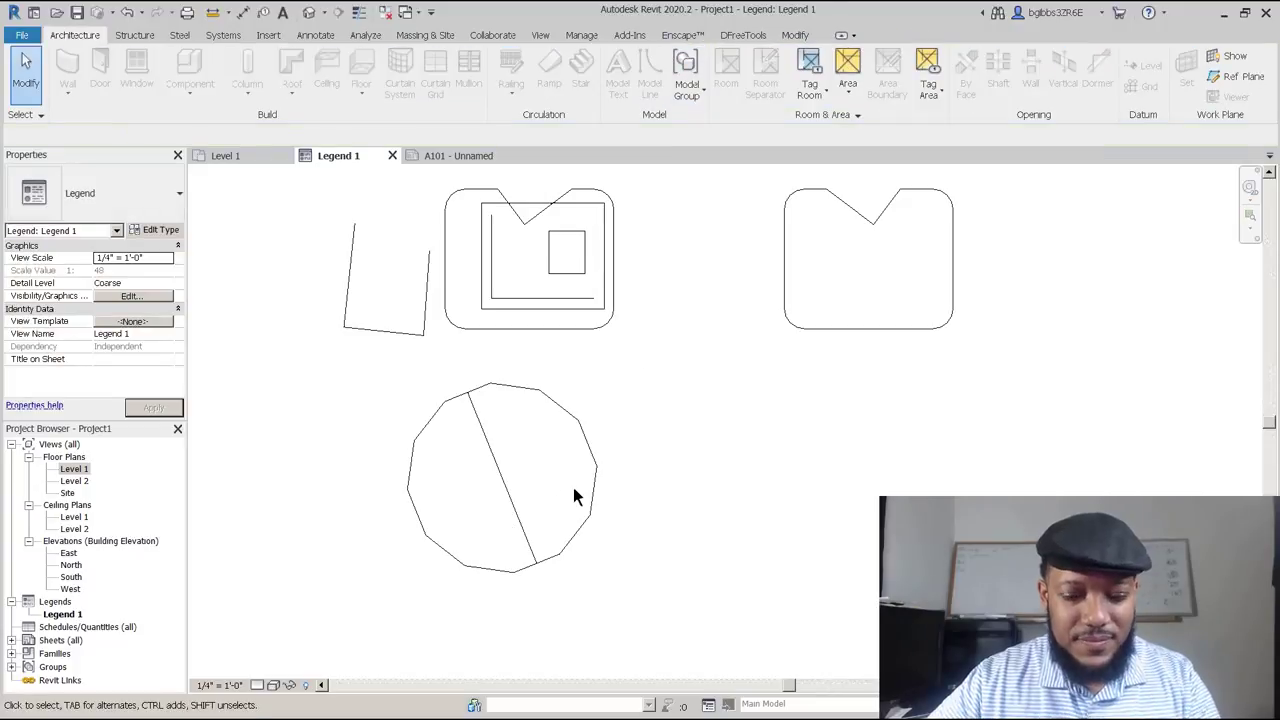
{"action": "key", "text": "d"}
{"action": "key", "text": "l"}
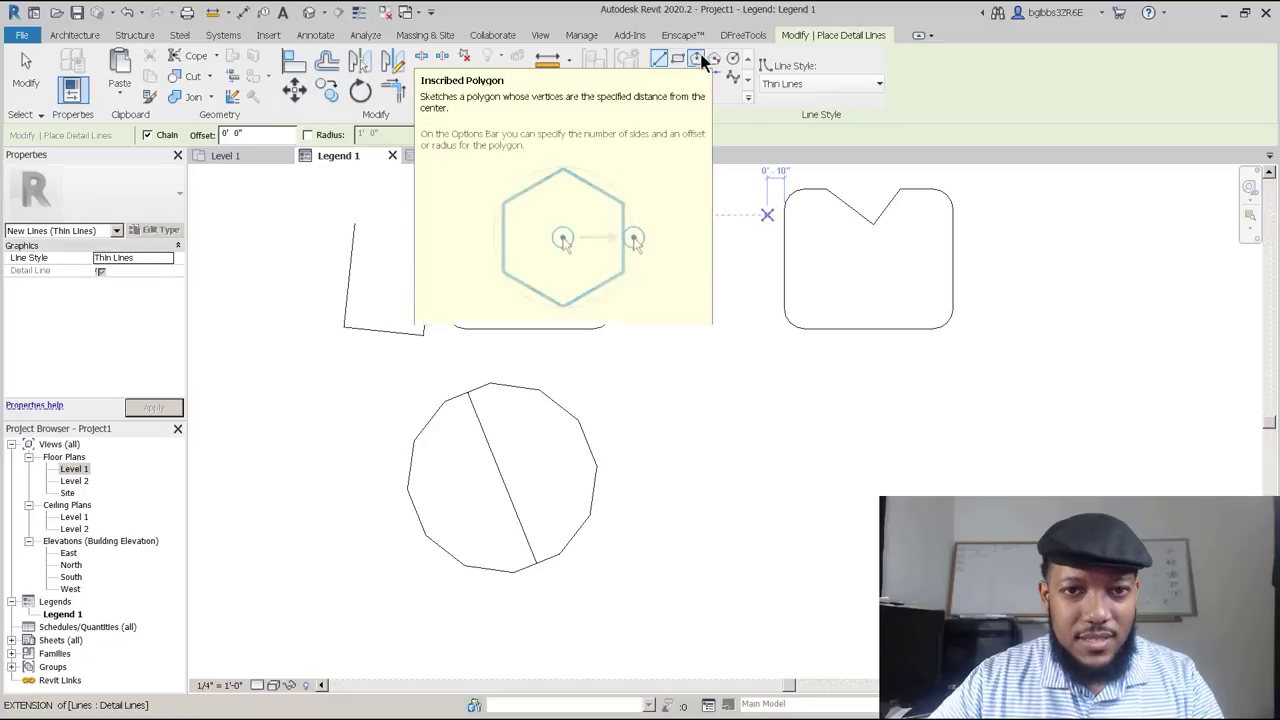
{"action": "left_click", "coordinate": [714, 58]}
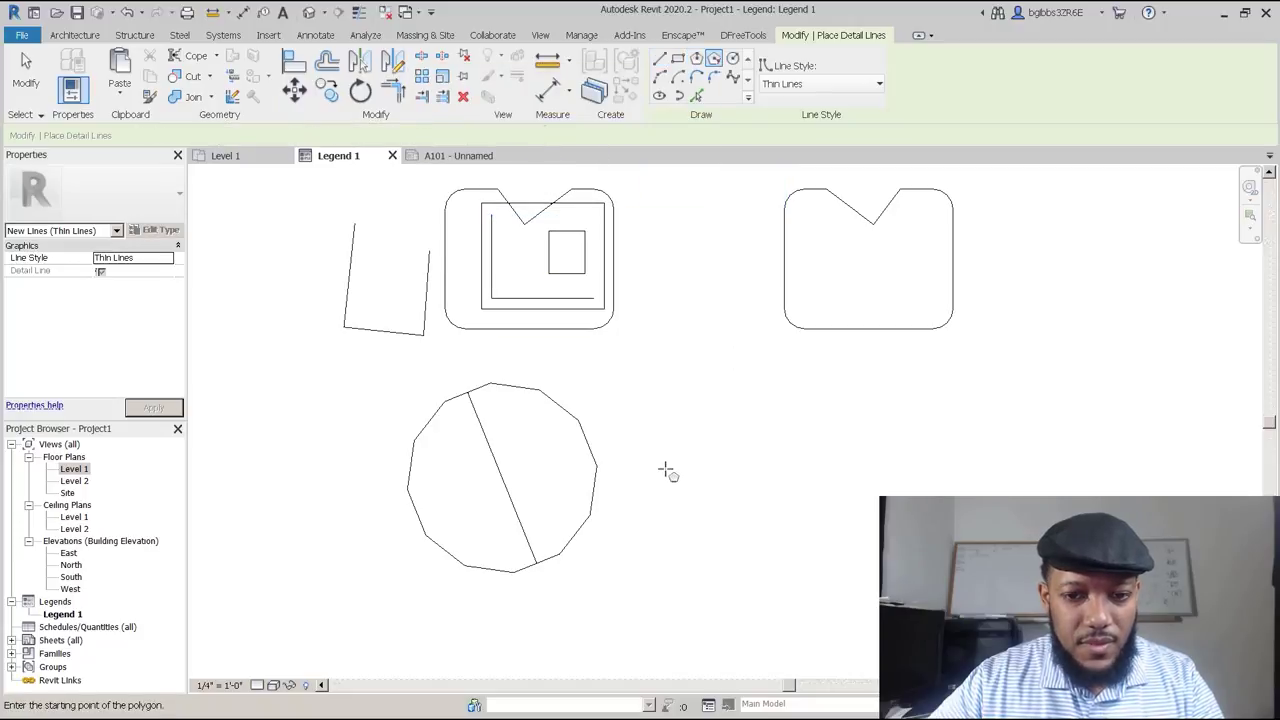
{"action": "left_click", "coordinate": [867, 273]}
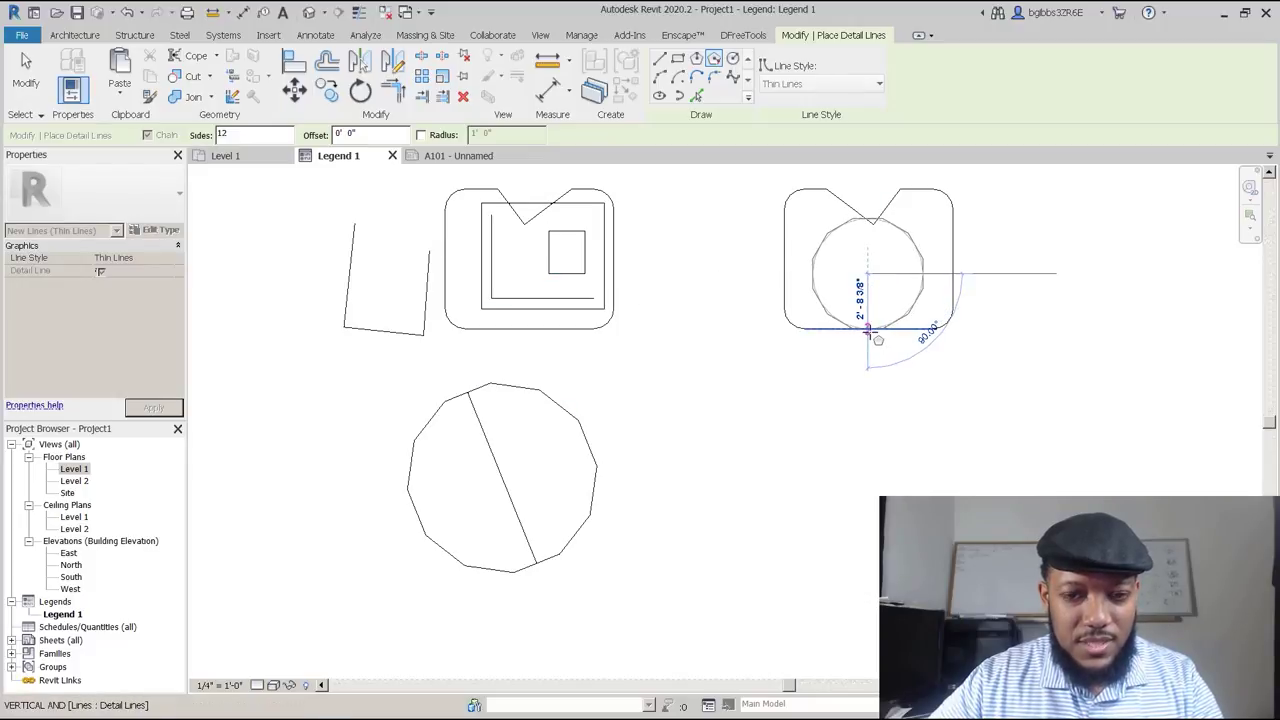
{"action": "key", "text": "Escape"}
{"action": "key", "text": "Escape"}
{"action": "middle_click_drag", "start_coordinate": [777, 441], "coordinate": [731, 449]}
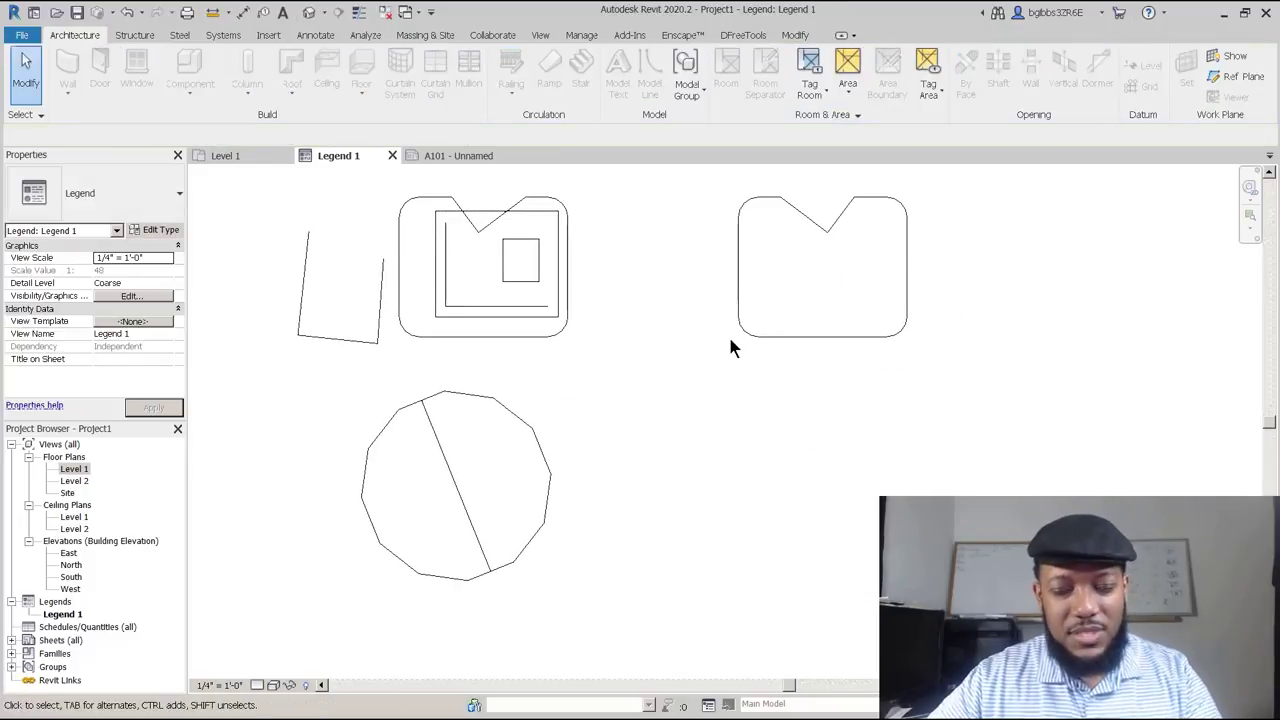
{"action": "middle_click_drag", "start_coordinate": [648, 449], "coordinate": [641, 449]}
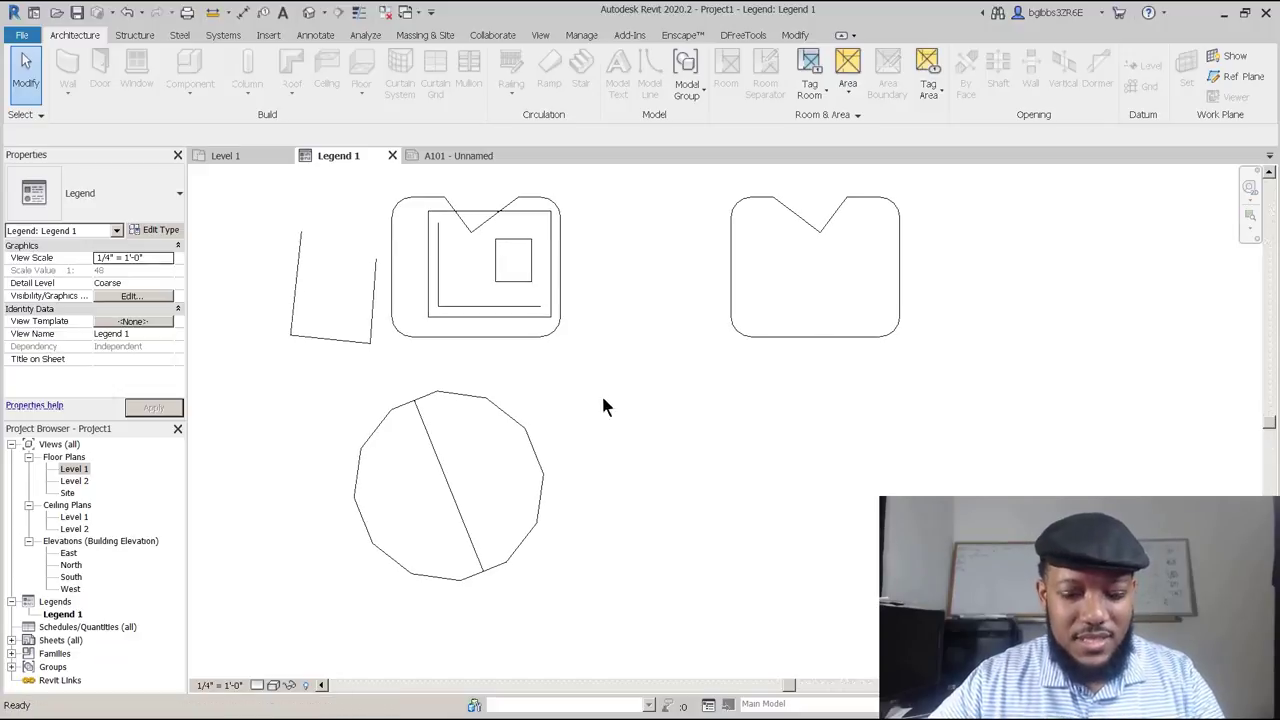
Draw a detail line circle beside the 12-sided polygon, below the notched shape copy.
{"action": "key", "text": "d"}
{"action": "key", "text": "l"}
{"action": "left_click", "coordinate": [731, 60]}
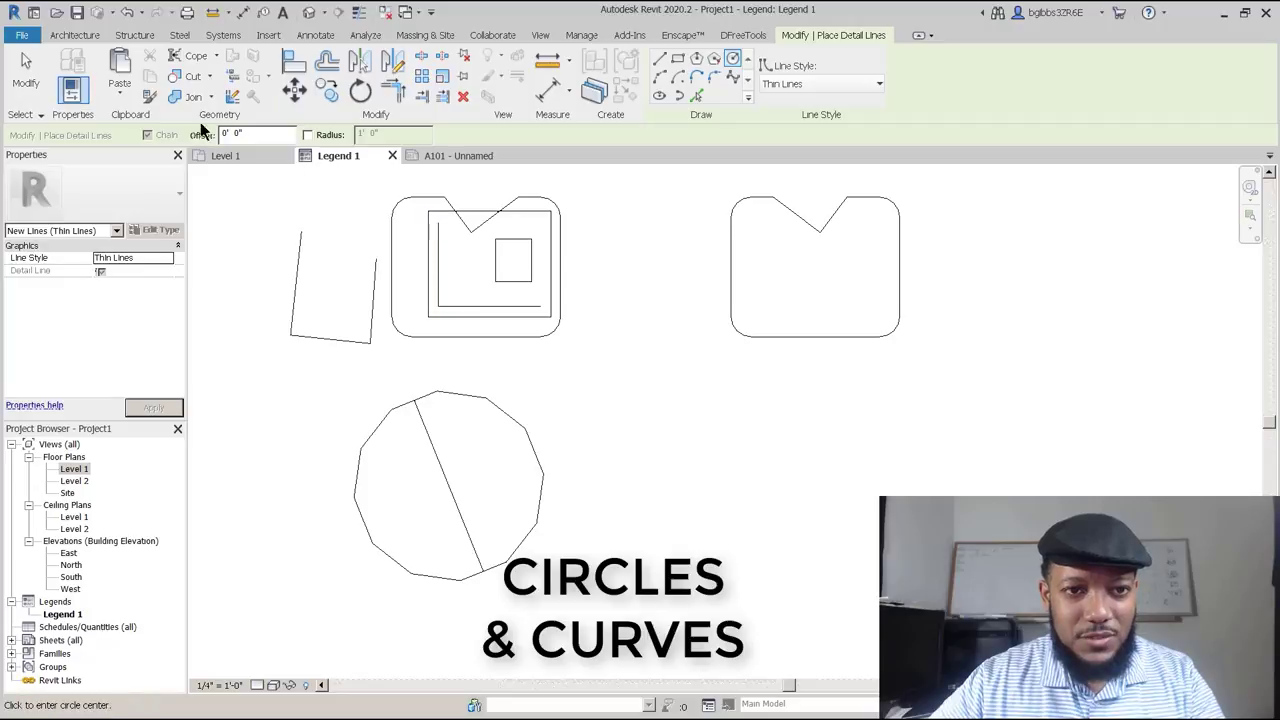
{"action": "middle_click_drag", "start_coordinate": [738, 465], "coordinate": [660, 457]}
{"action": "left_click", "coordinate": [617, 461]}
{"action": "left_click", "coordinate": [680, 523]}
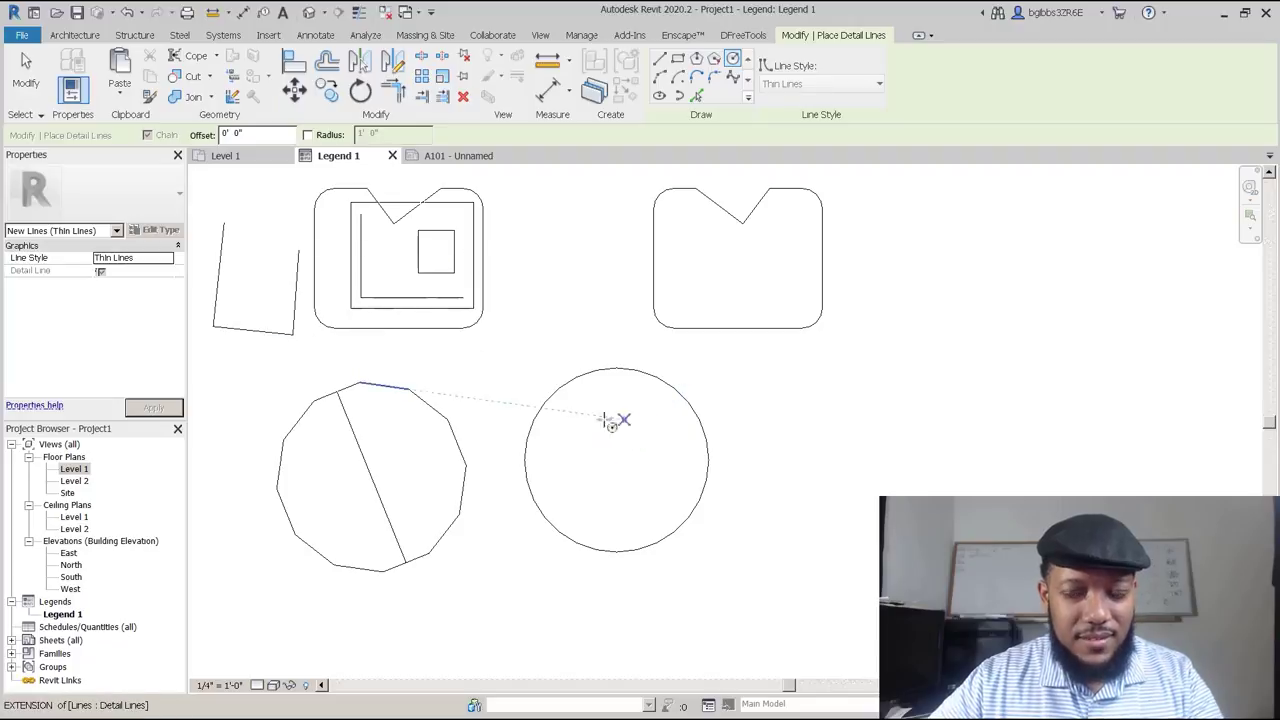
{"action": "scroll", "coordinate": [680, 430], "scroll_direction": "down", "scroll_amount": 1}
{"action": "key", "text": "Escape"}
{"action": "key", "text": "Escape"}
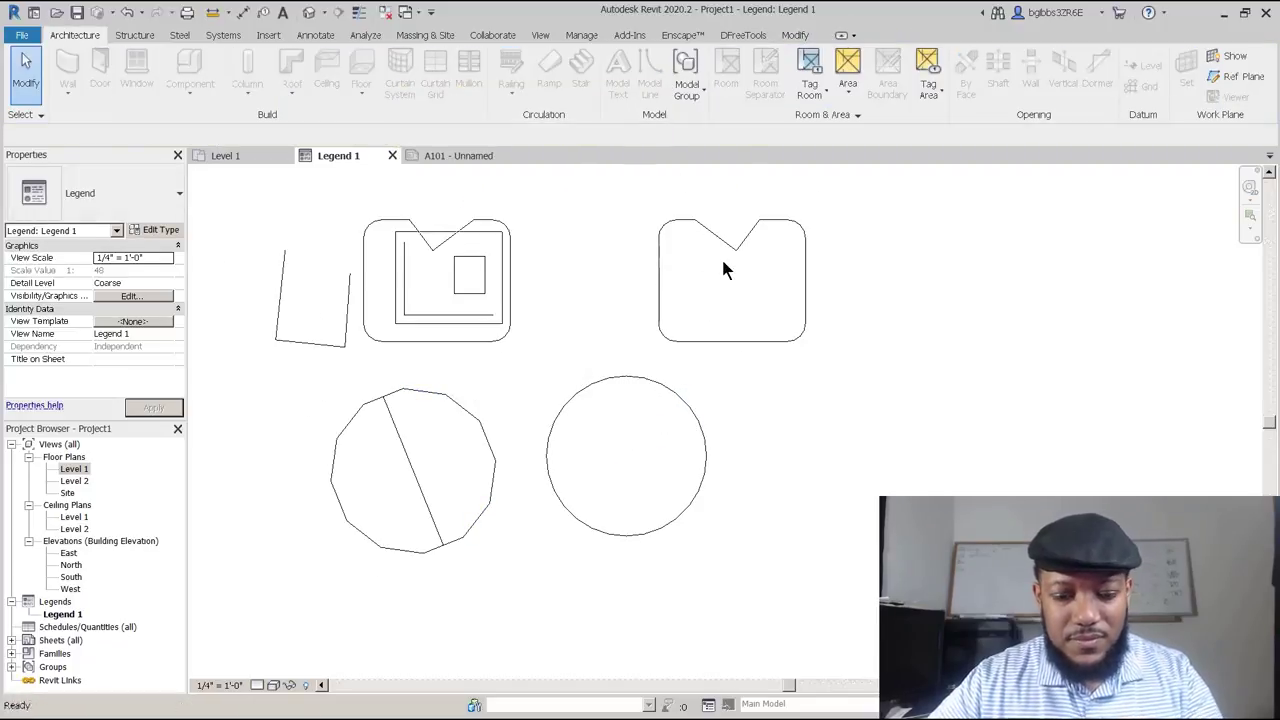
Draw two connected start-end-radius detail line arcs as an open crescent below the polygon, the outer one with about 6'-10" radius.
{"action": "key", "text": "d"}
{"action": "key", "text": "l"}
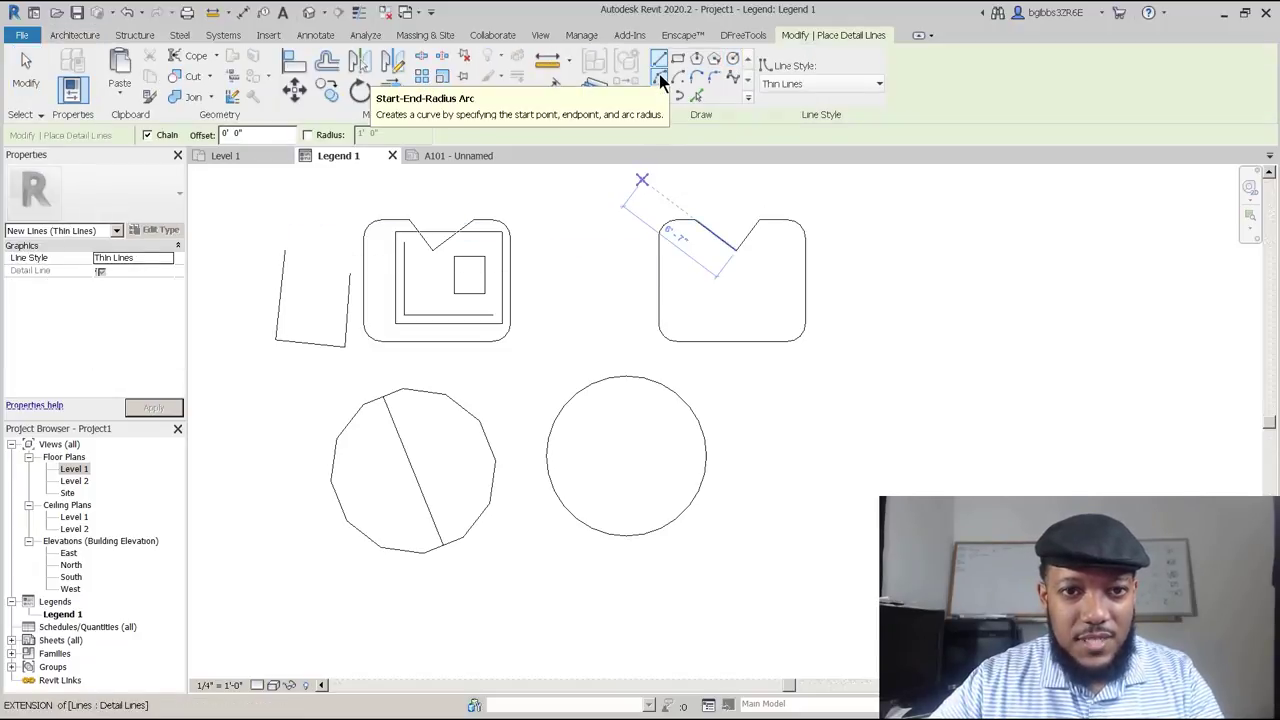
{"action": "left_click", "coordinate": [660, 82]}
{"action": "middle_click_drag", "start_coordinate": [400, 577], "coordinate": [527, 370]}
{"action": "scroll", "coordinate": [527, 370], "scroll_direction": "down", "scroll_amount": 2}
{"action": "left_click", "coordinate": [508, 410]}
{"action": "left_click", "coordinate": [457, 420]}
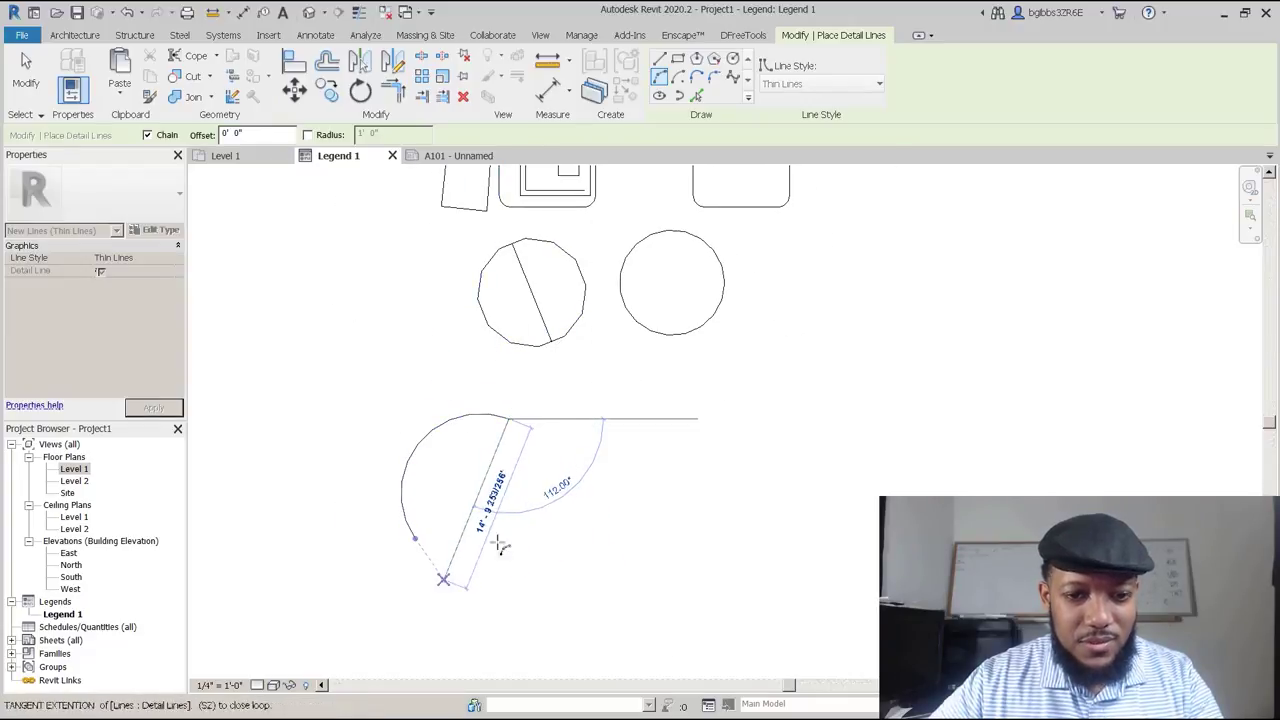
{"action": "left_click", "coordinate": [526, 511]}
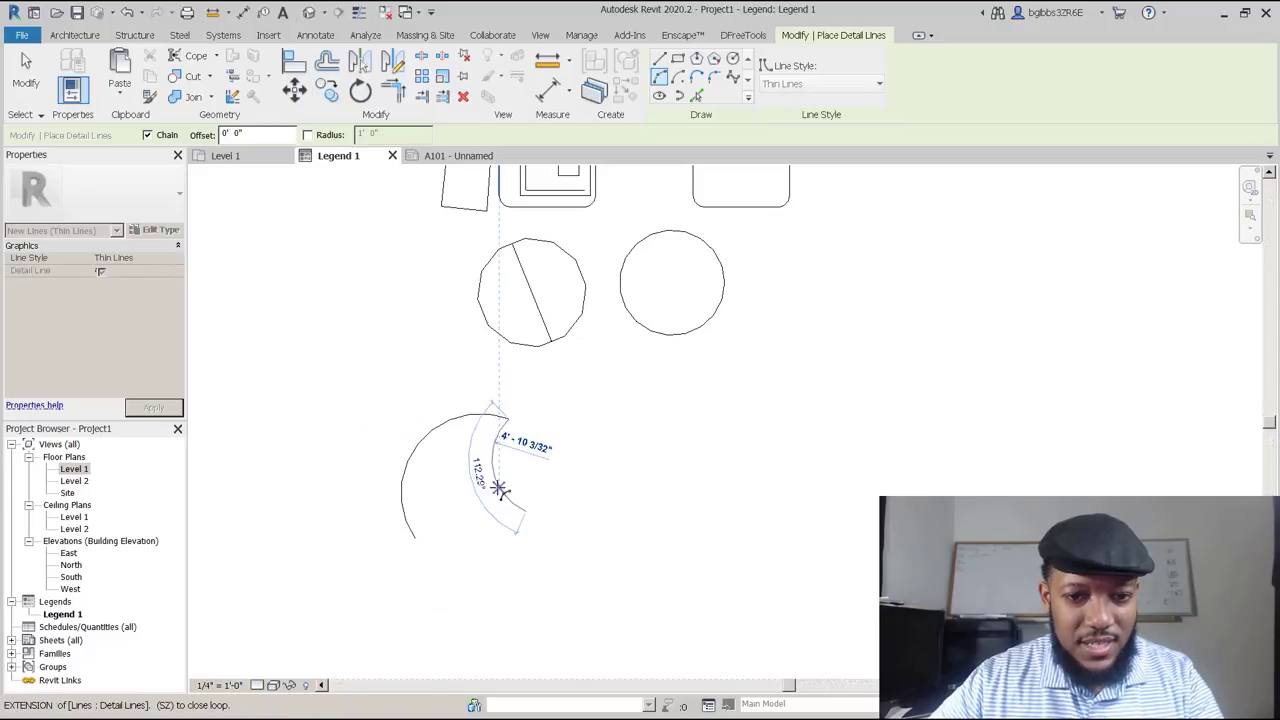
{"action": "left_click", "coordinate": [503, 471]}
{"action": "scroll", "coordinate": [503, 471], "scroll_direction": "up", "scroll_amount": 2}
{"action": "key", "text": "Escape"}
{"action": "key", "text": "Escape"}
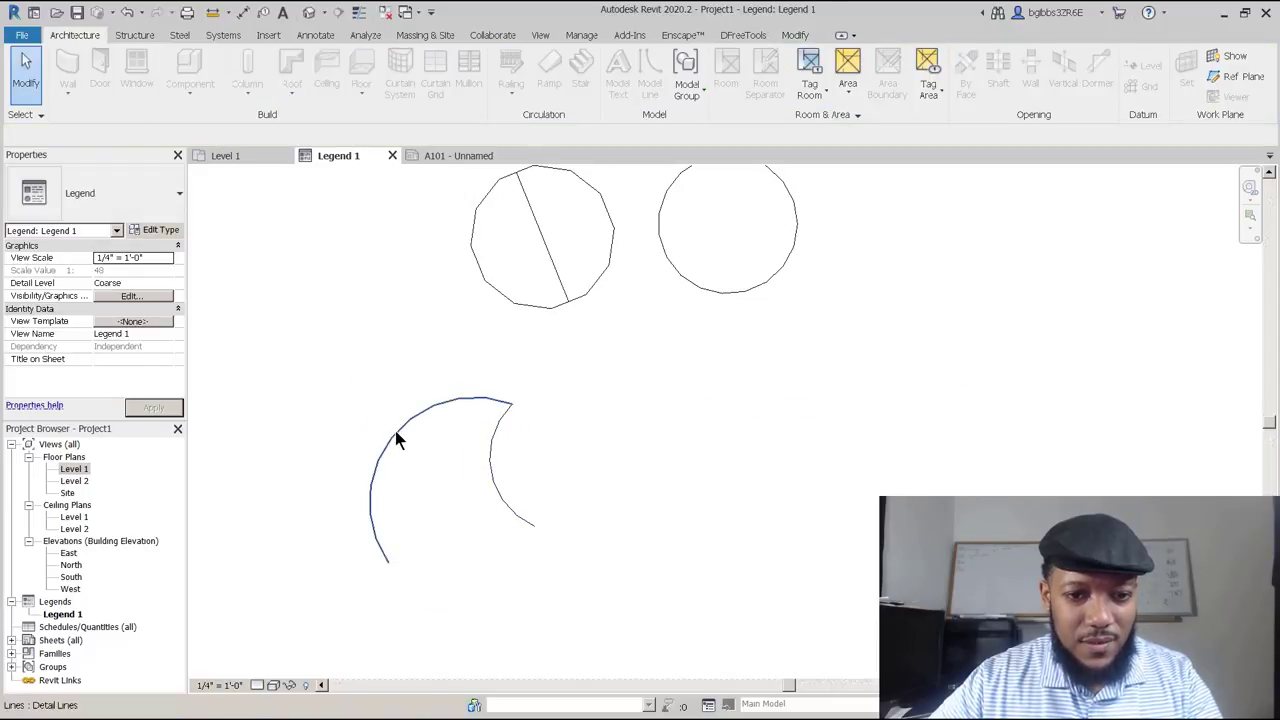
Select the crescent's outer arc to examine its endpoint, midpoint and radius controls, and clear the selection.
{"action": "left_click", "coordinate": [503, 418]}
{"action": "mouse_move", "coordinate": [512, 408]}
{"action": "left_mouse_down"}
{"action": "mouse_move", "coordinate": [457, 471]}
{"action": "mouse_move", "coordinate": [487, 410]}
{"action": "mouse_move", "coordinate": [557, 363]}
{"action": "mouse_move", "coordinate": [469, 483]}
{"action": "mouse_move", "coordinate": [503, 400]}
{"action": "mouse_move", "coordinate": [503, 420]}
{"action": "left_mouse_up"}
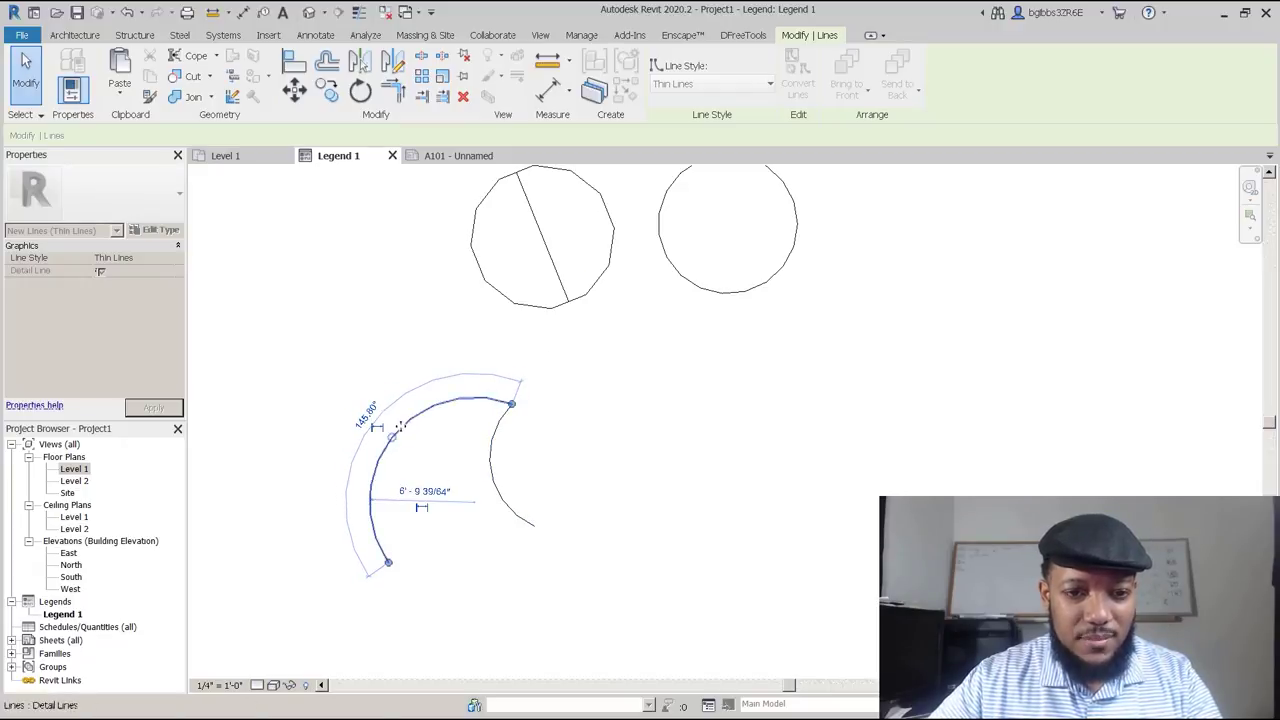
{"action": "left_click", "coordinate": [395, 443]}
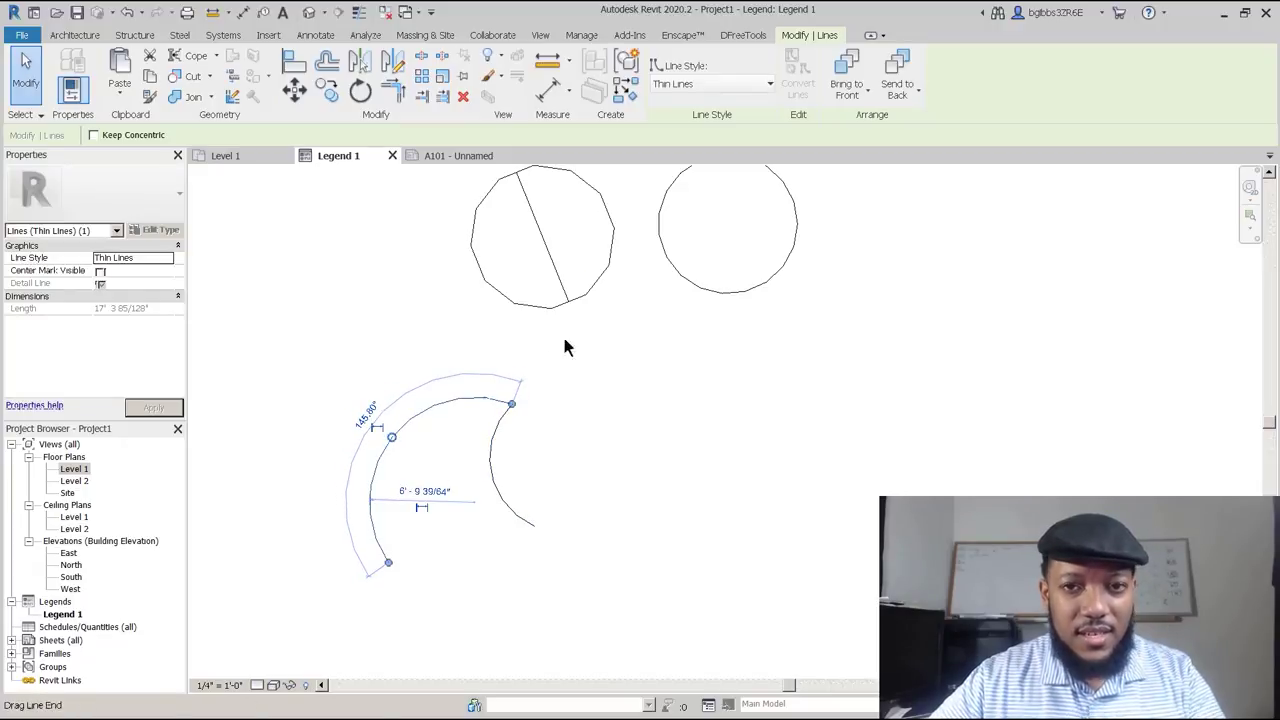
{"action": "middle_click_drag", "start_coordinate": [463, 420], "coordinate": [533, 366]}
{"action": "left_click", "coordinate": [500, 398]}
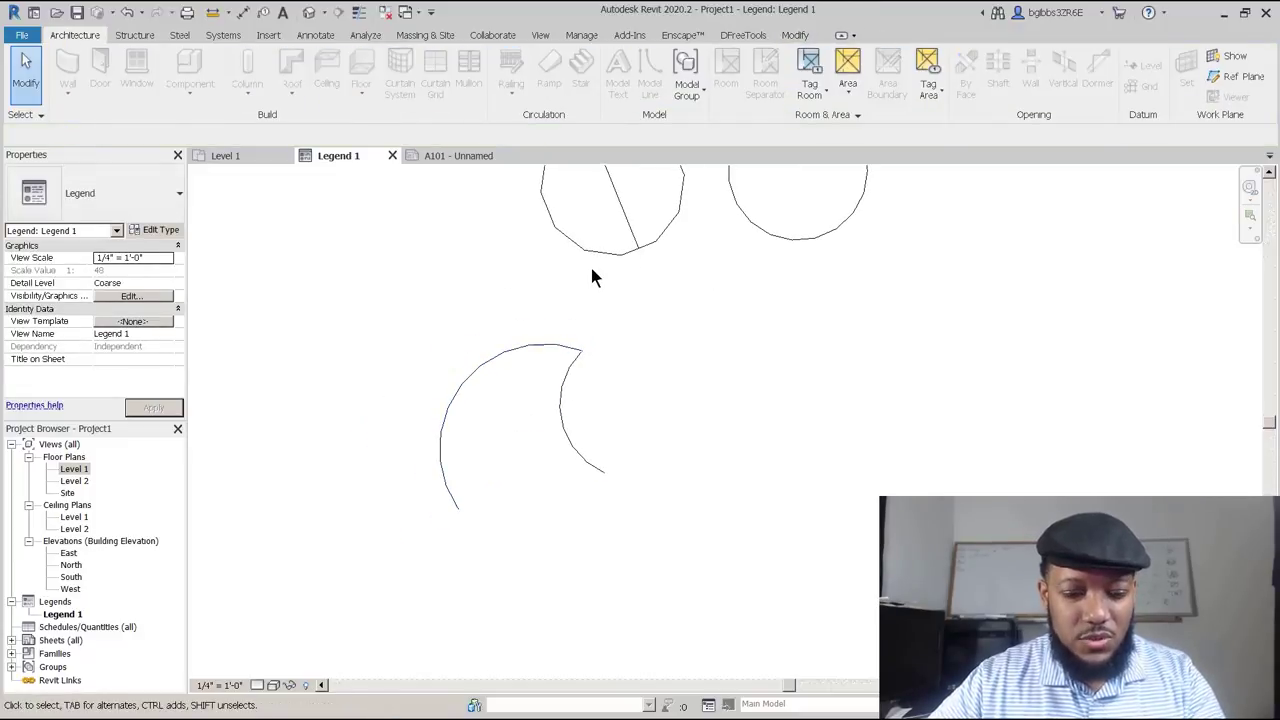
Draw a separate detail line arc between the open crescent and the circle.
{"action": "key", "text": "d"}
{"action": "key", "text": "l"}
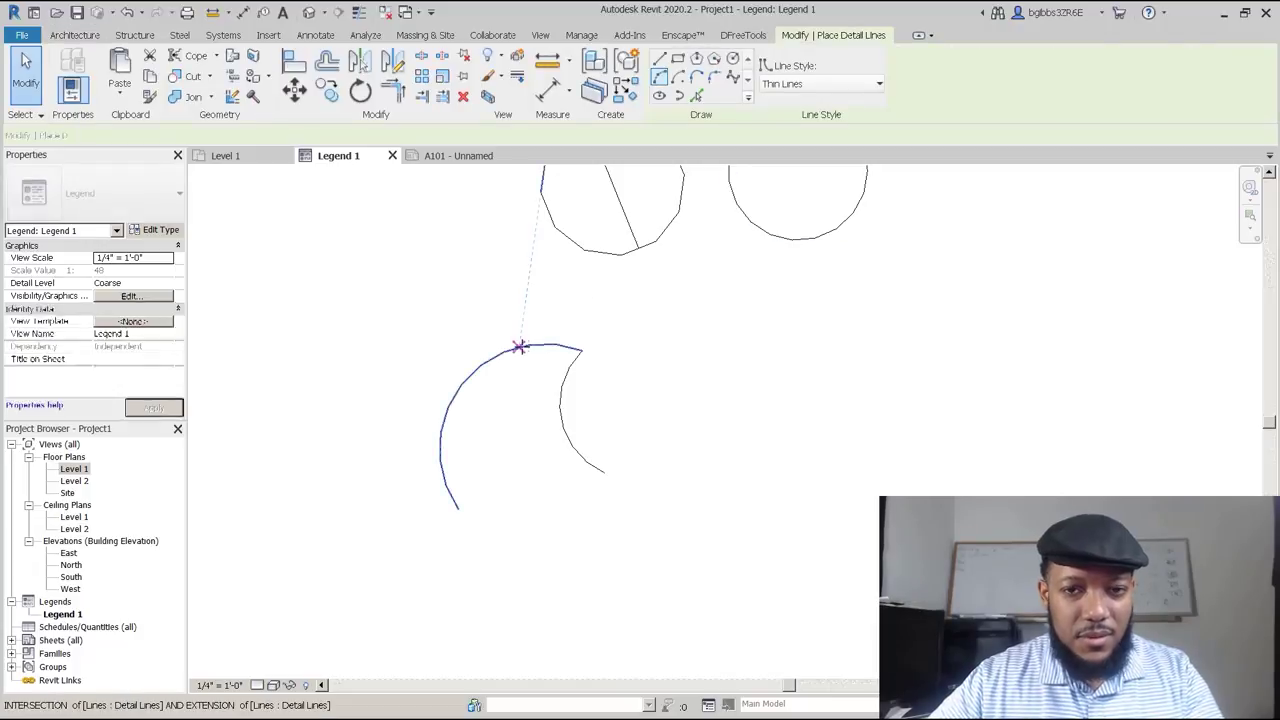
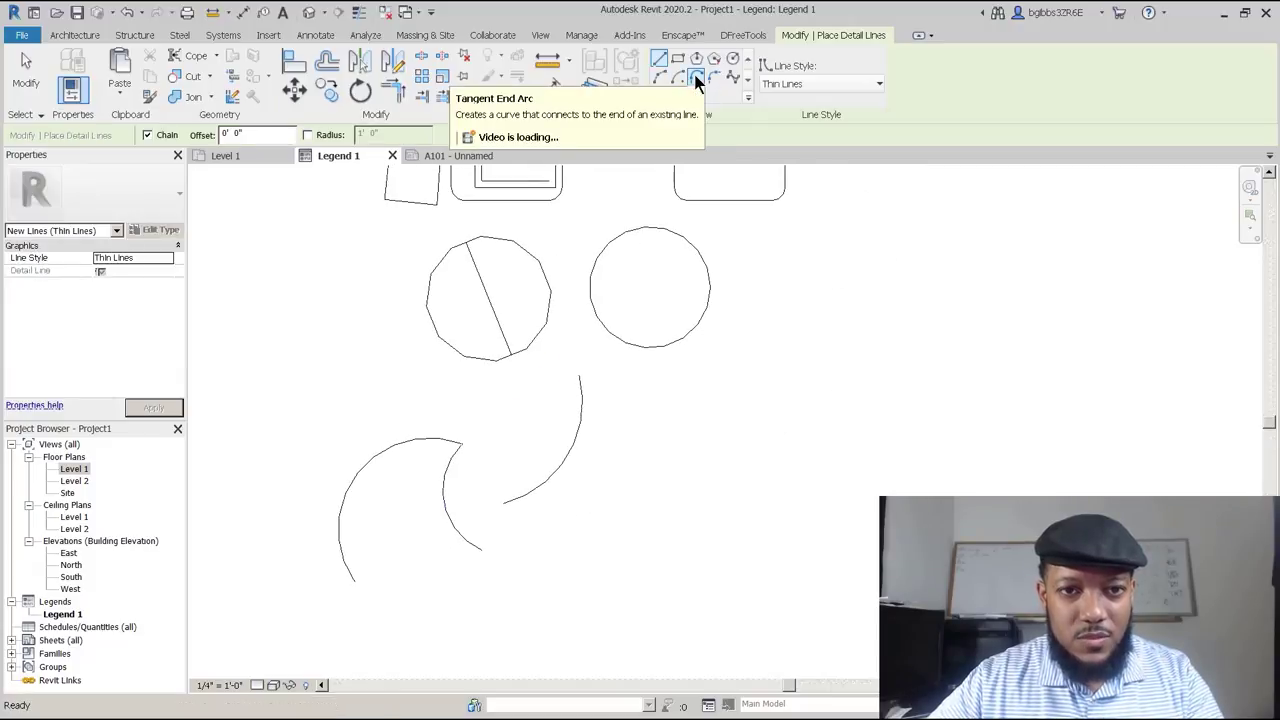
{"action": "middle_click_drag", "start_coordinate": [751, 243], "coordinate": [711, 323]}
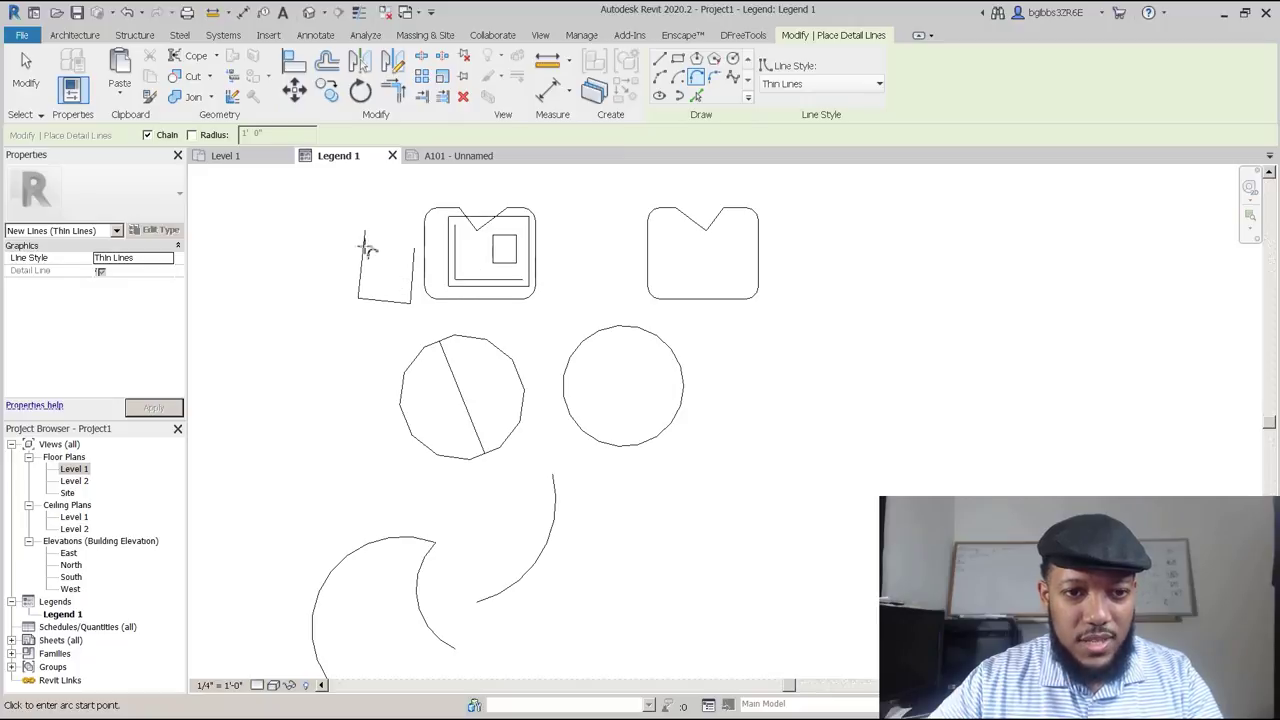
{"action": "scroll", "coordinate": [366, 248], "scroll_direction": "up", "scroll_amount": 2}
{"action": "middle_click_drag", "start_coordinate": [414, 309], "coordinate": [518, 353]}
{"action": "scroll", "coordinate": [500, 332], "scroll_direction": "down", "scroll_amount": 1}
{"action": "key", "text": "Escape"}
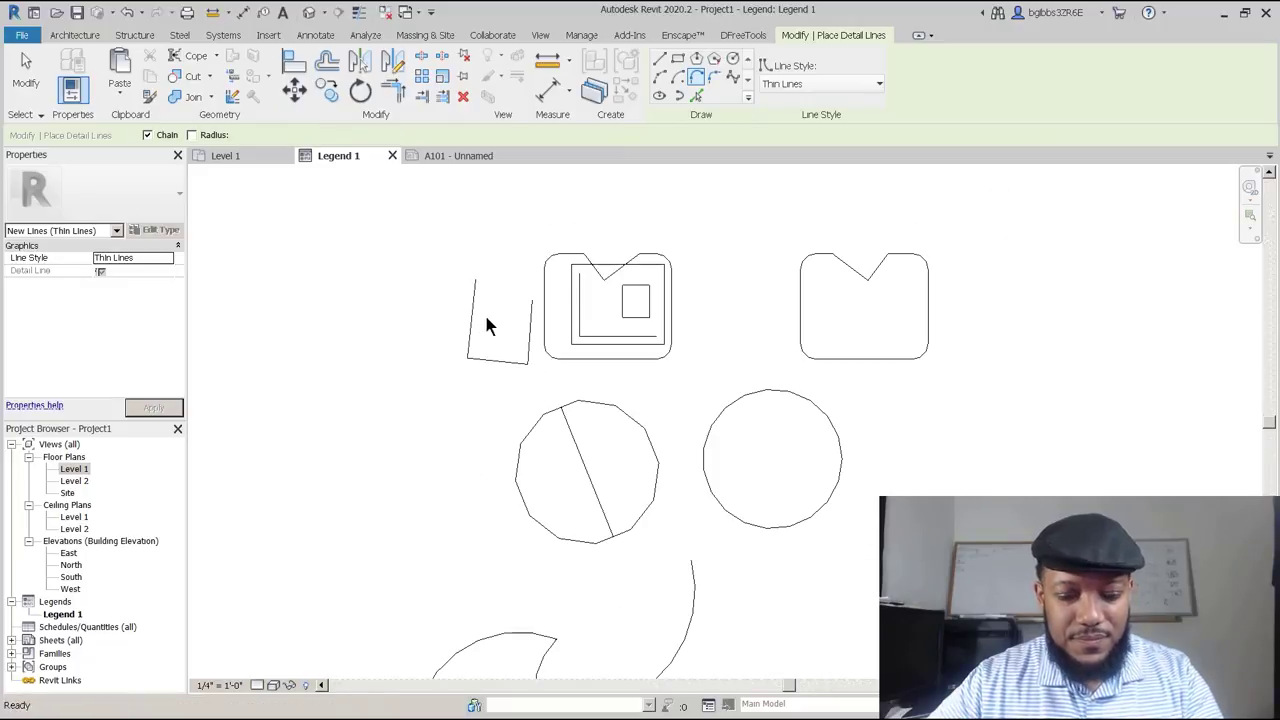
Draw a horizontal detail line beside the circle and a separate vertical detail line just past its far end.
{"action": "middle_click_drag", "start_coordinate": [817, 446], "coordinate": [656, 343]}
{"action": "key", "text": "d"}
{"action": "key", "text": "l"}
{"action": "left_click", "coordinate": [735, 407]}
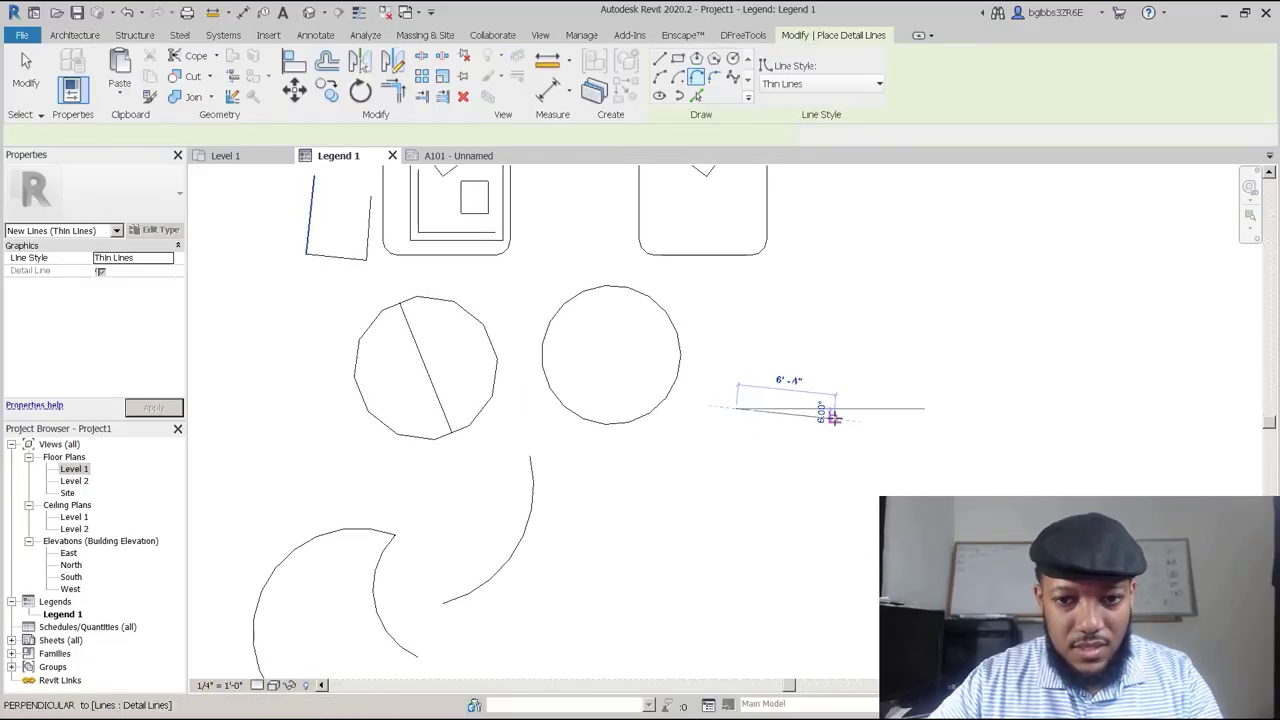
{"action": "left_click", "coordinate": [856, 406]}
{"action": "key", "text": "Escape"}
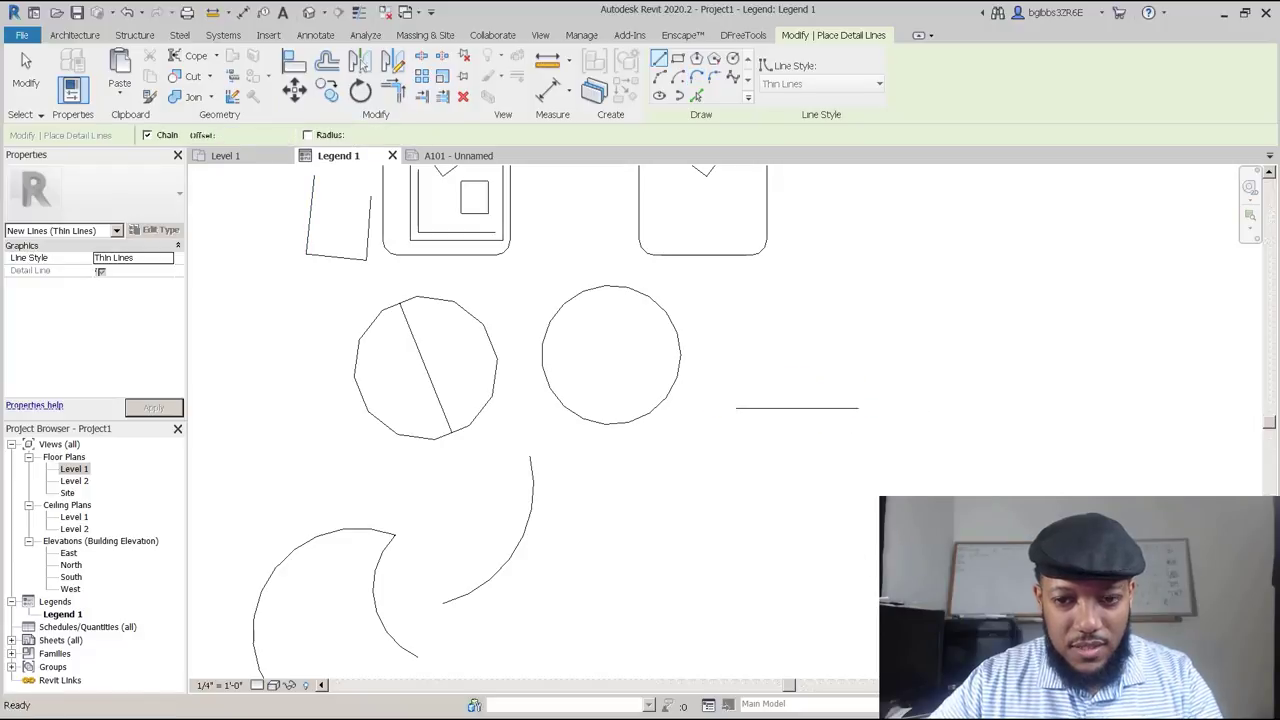
{"action": "key", "text": "d"}
{"action": "key", "text": "l"}
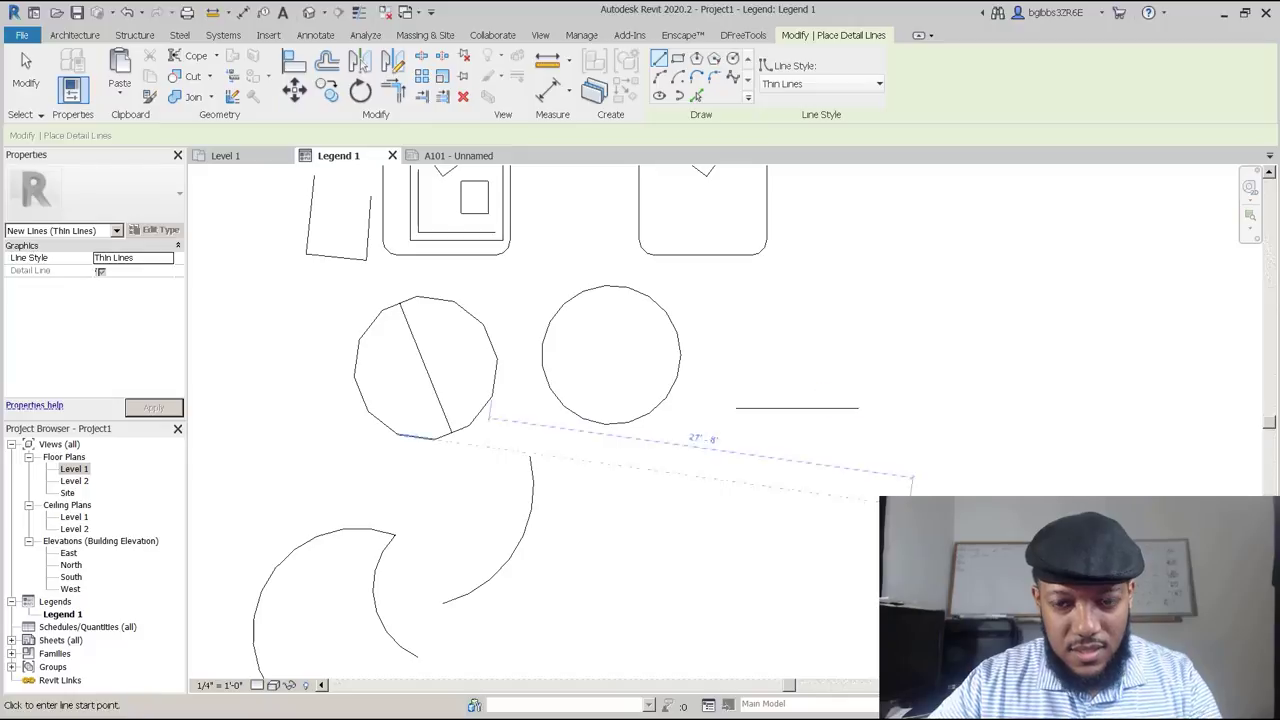
{"action": "left_click", "coordinate": [910, 397]}
{"action": "key", "text": "Escape"}
{"action": "key", "text": "Escape"}
Draw tangent end arcs continuing from the lower end of the separate arc and from the lower end of the vertical line.
{"action": "scroll", "coordinate": [913, 426], "scroll_direction": "up", "scroll_amount": 1}
{"action": "middle_click_drag", "start_coordinate": [913, 418], "coordinate": [859, 409]}
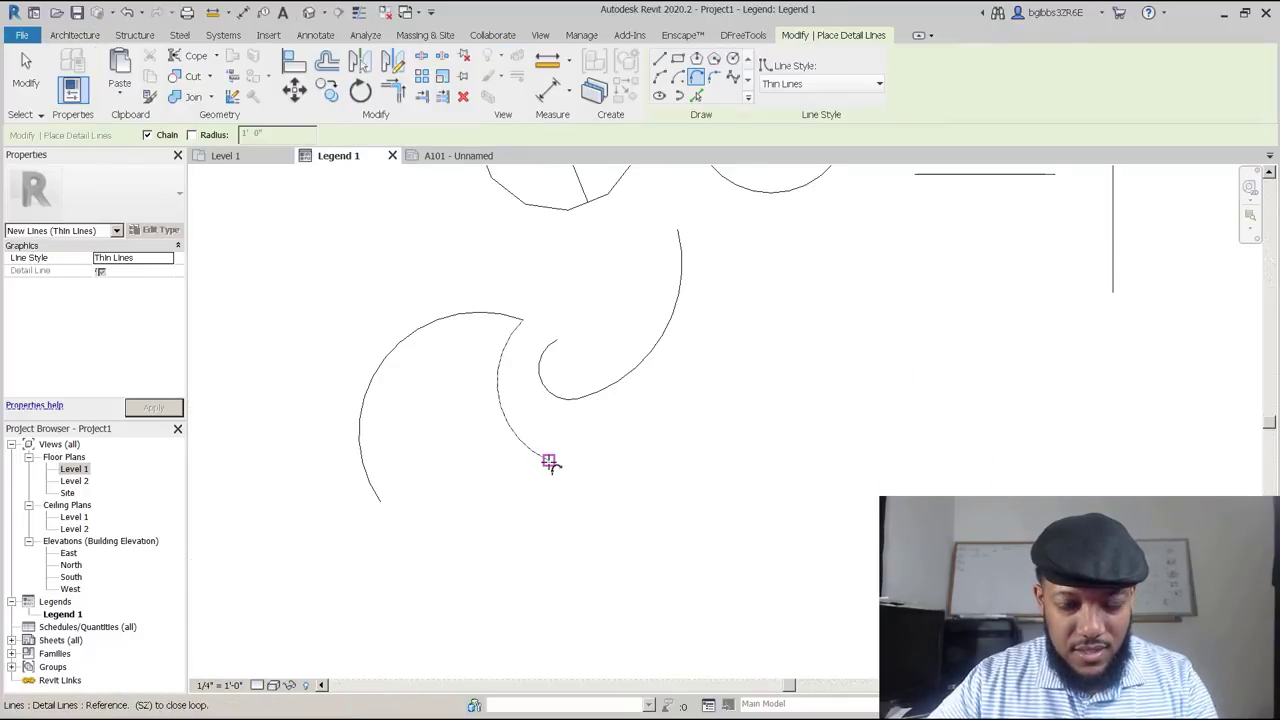
{"action": "scroll", "coordinate": [689, 471], "scroll_direction": "down", "scroll_amount": 2}
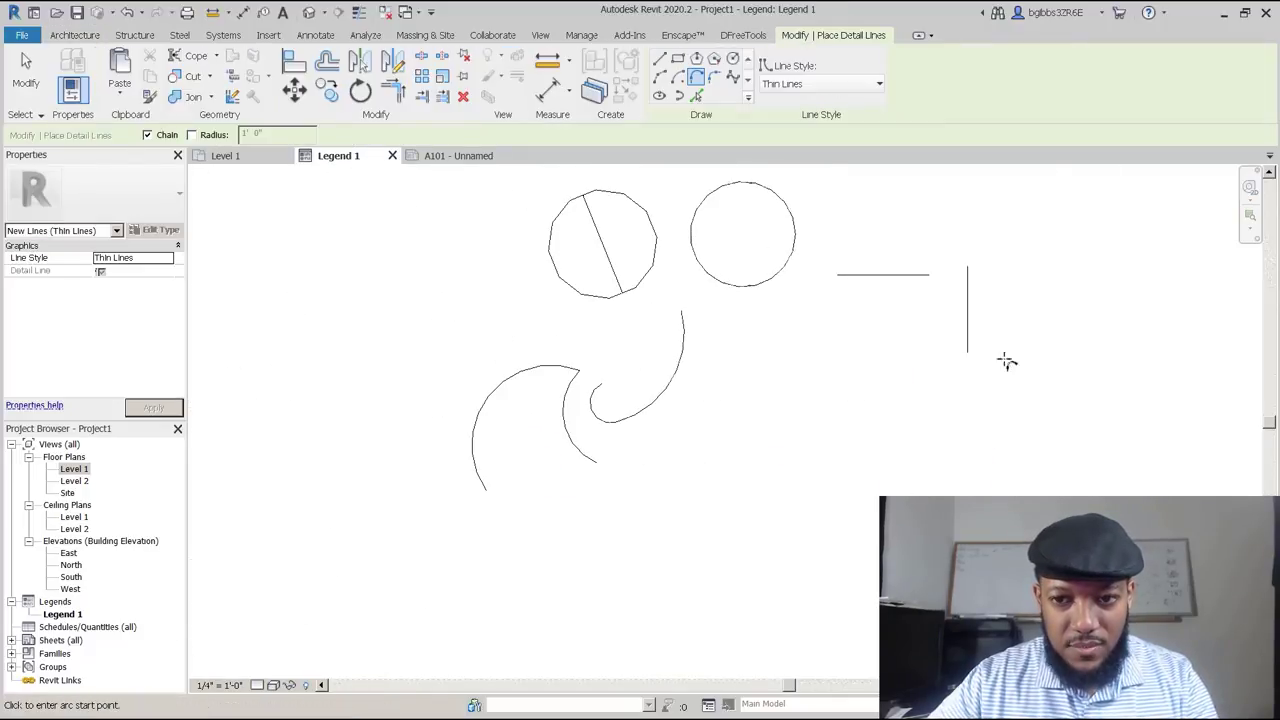
{"action": "left_click", "coordinate": [968, 352]}
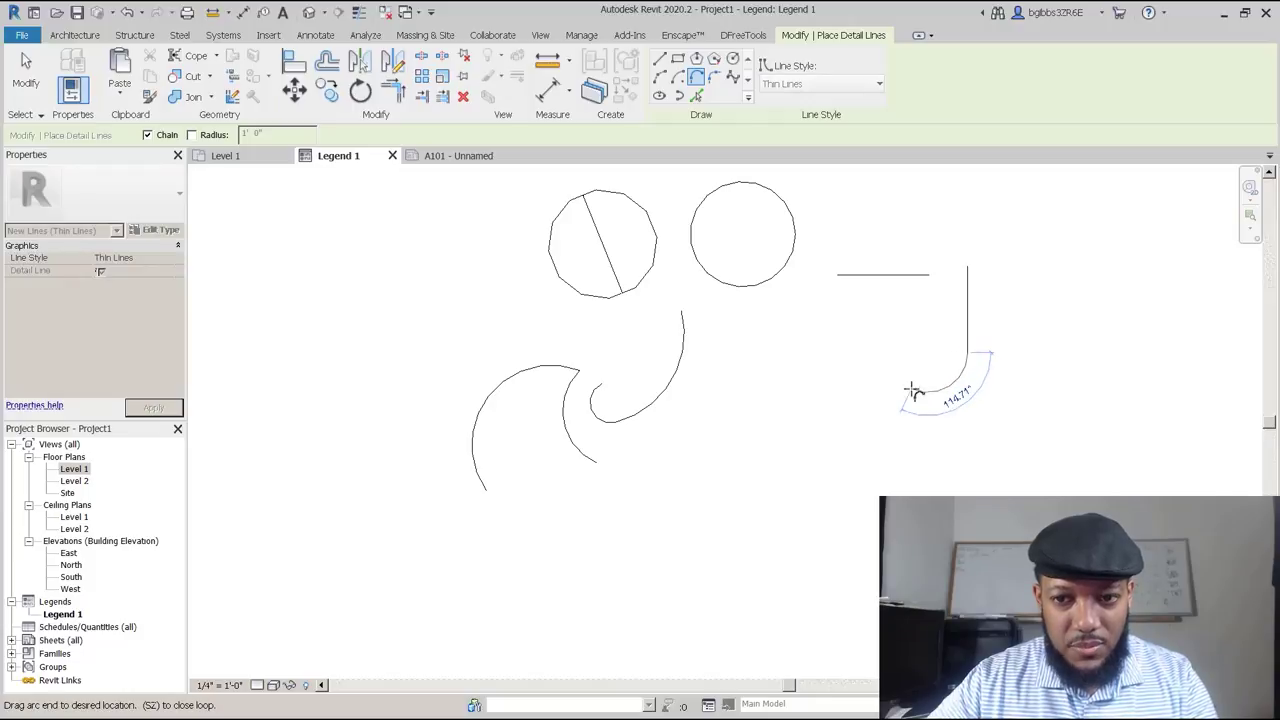
{"action": "scroll", "coordinate": [962, 356], "scroll_direction": "up", "scroll_amount": 2}
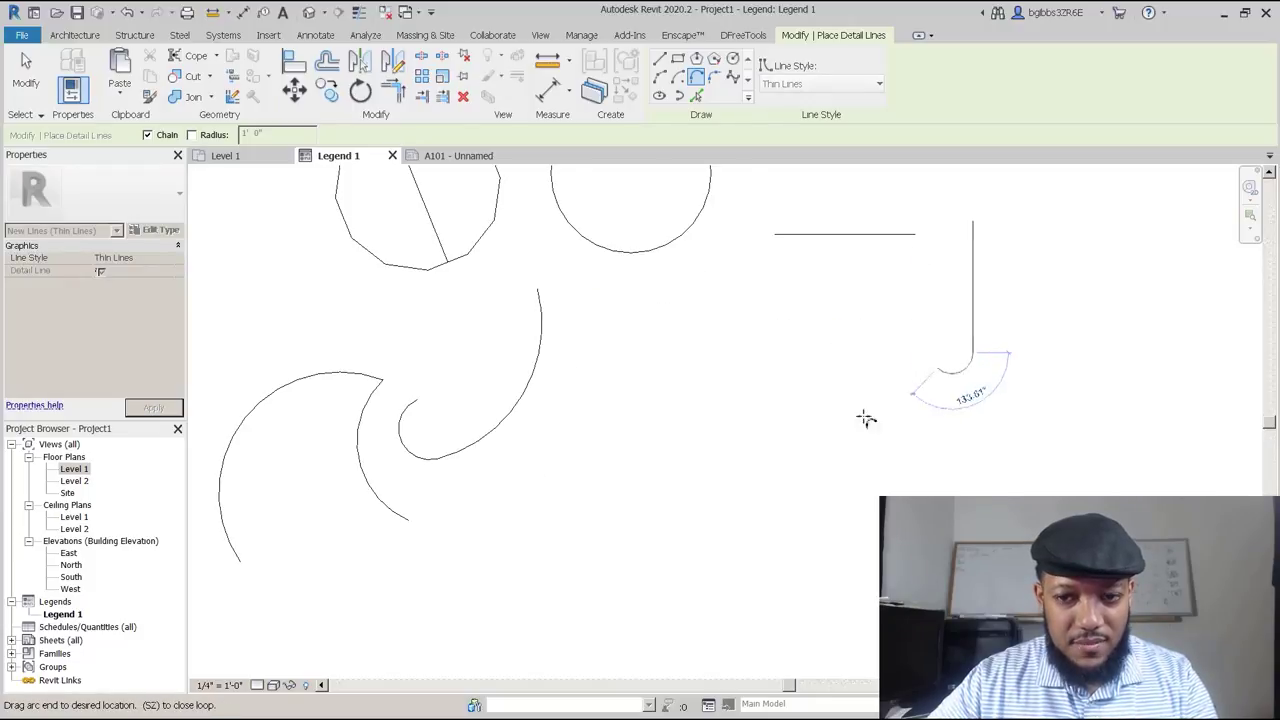
{"action": "left_click", "coordinate": [734, 412]}
{"action": "key", "text": "Escape"}
{"action": "key", "text": "Escape"}
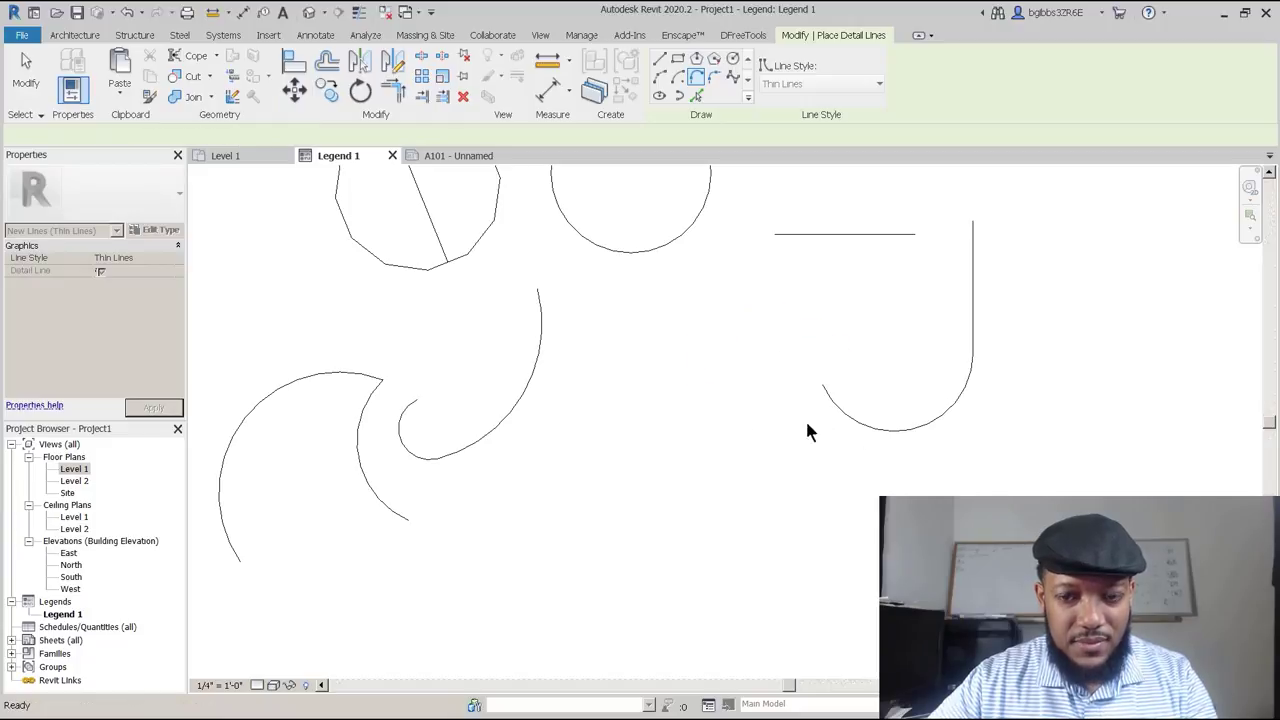
Try to join the horizontal and vertical lines with a large-radius fillet arc.
{"action": "scroll", "coordinate": [849, 380], "scroll_direction": "down", "scroll_amount": 1}
{"action": "scroll", "coordinate": [794, 349], "scroll_direction": "up", "scroll_amount": 1}
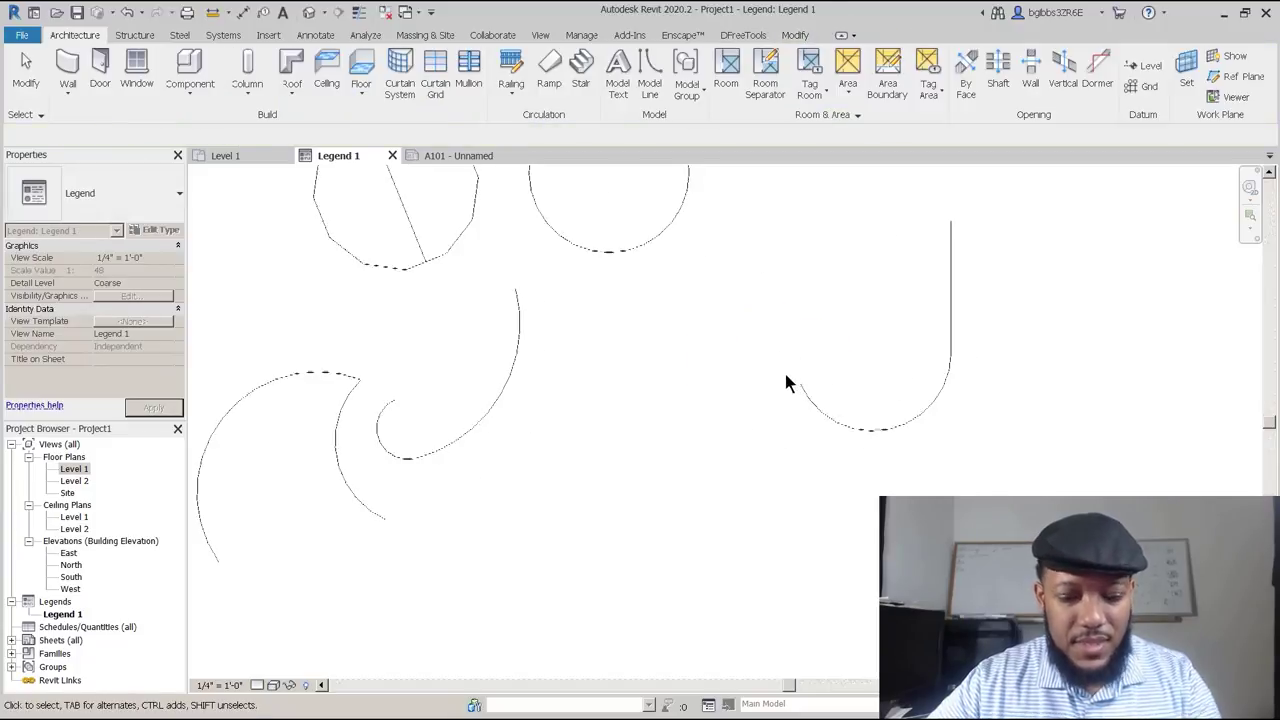
{"action": "key", "text": "l"}
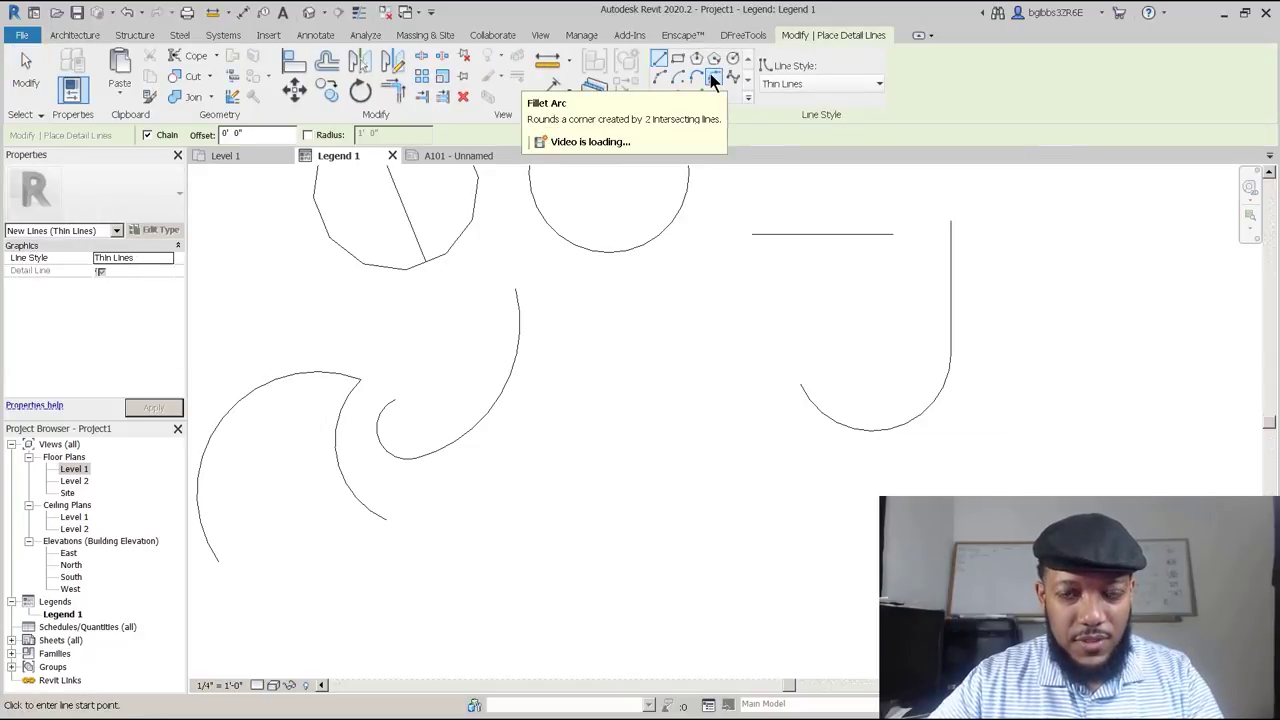
{"action": "left_click", "coordinate": [714, 80]}
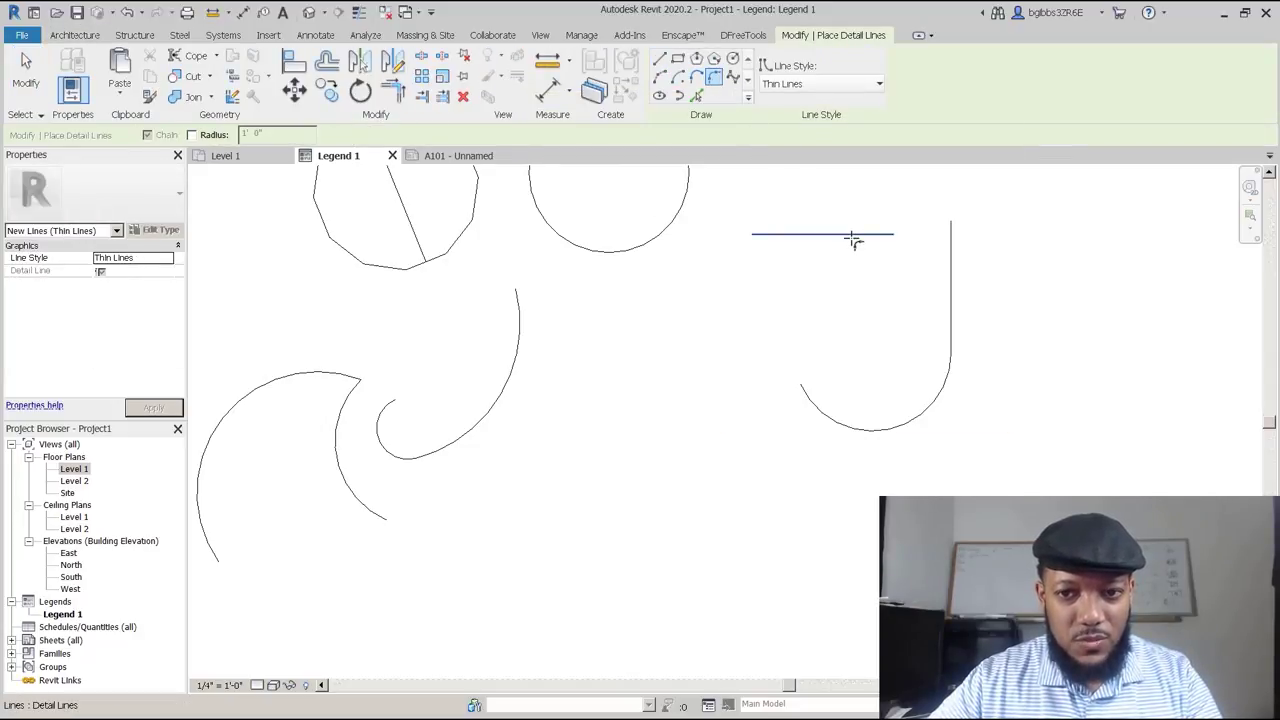
{"action": "left_click", "coordinate": [826, 235]}
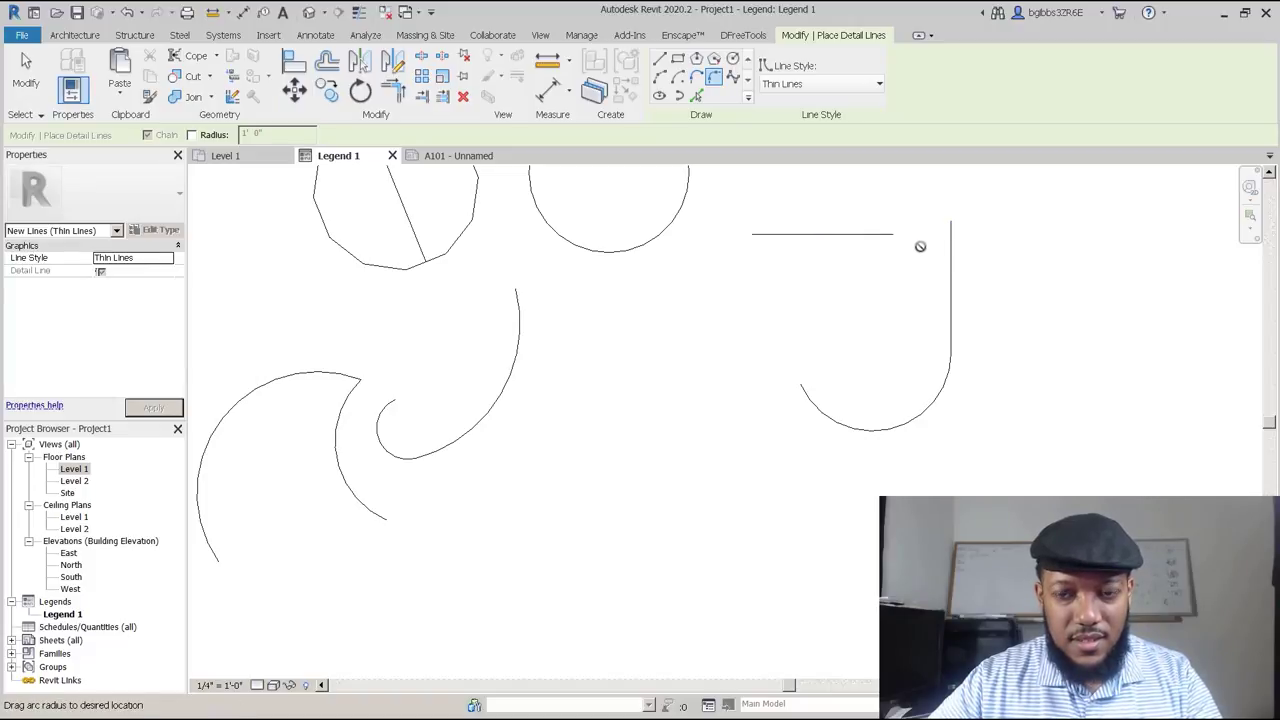
{"action": "scroll", "coordinate": [892, 272], "scroll_direction": "down", "scroll_amount": 2}
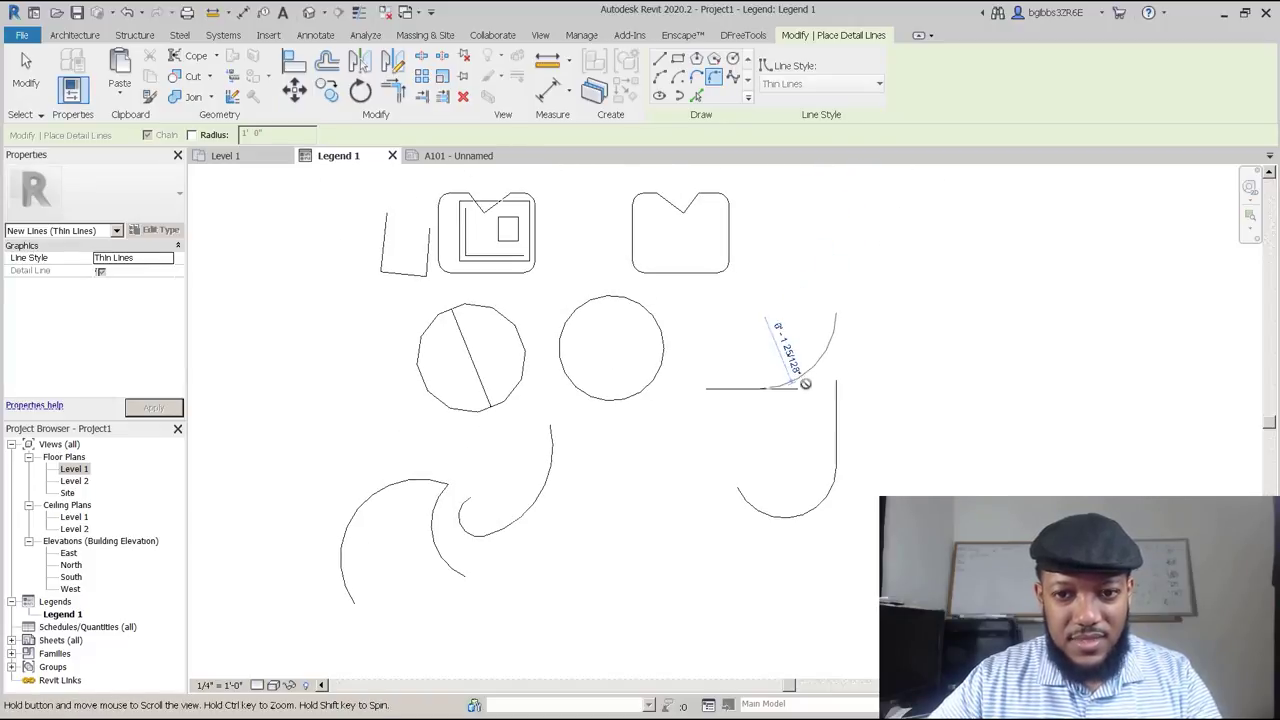
{"action": "left_click", "coordinate": [836, 440]}
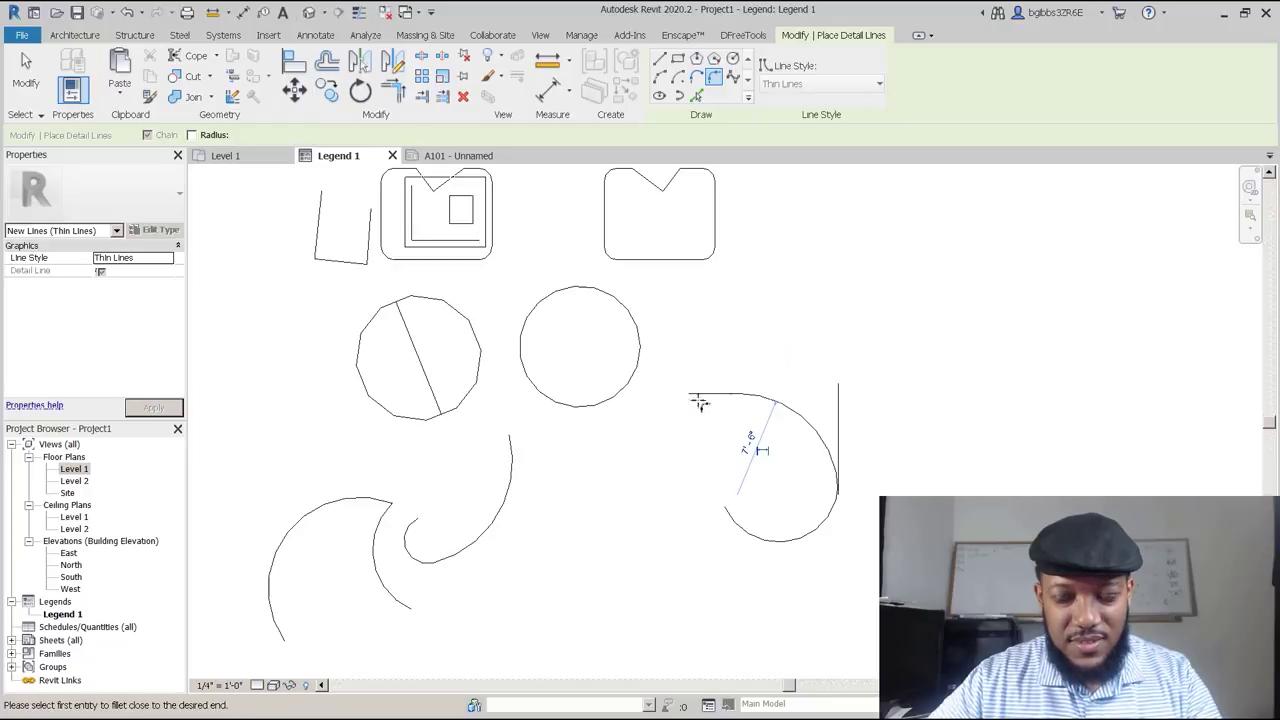
Remove the large fillet arc and restore the two separate straight lines.
{"action": "scroll", "coordinate": [808, 429], "scroll_direction": "up", "scroll_amount": 2}
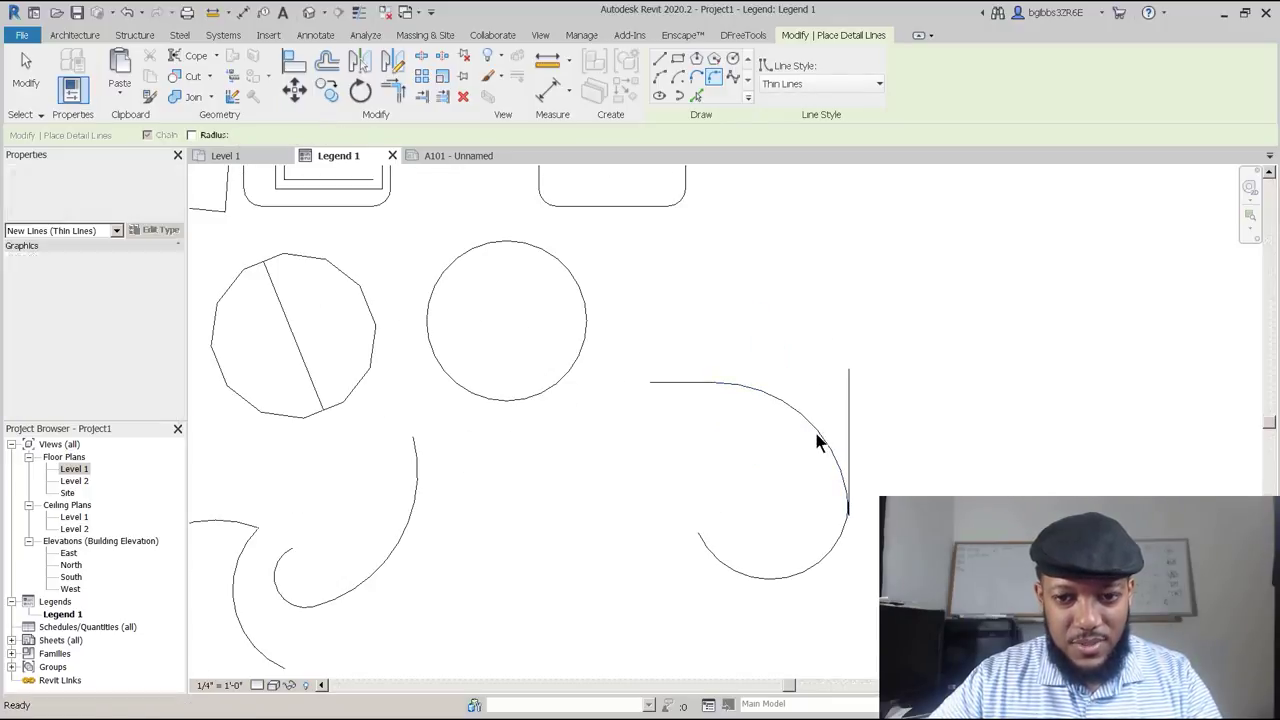
{"action": "key", "text": "Escape"}
{"action": "key", "text": "Escape"}
{"action": "left_click", "coordinate": [823, 437]}
{"action": "key", "text": "Delete"}
{"action": "middle_click_drag", "start_coordinate": [836, 415], "coordinate": [938, 267]}
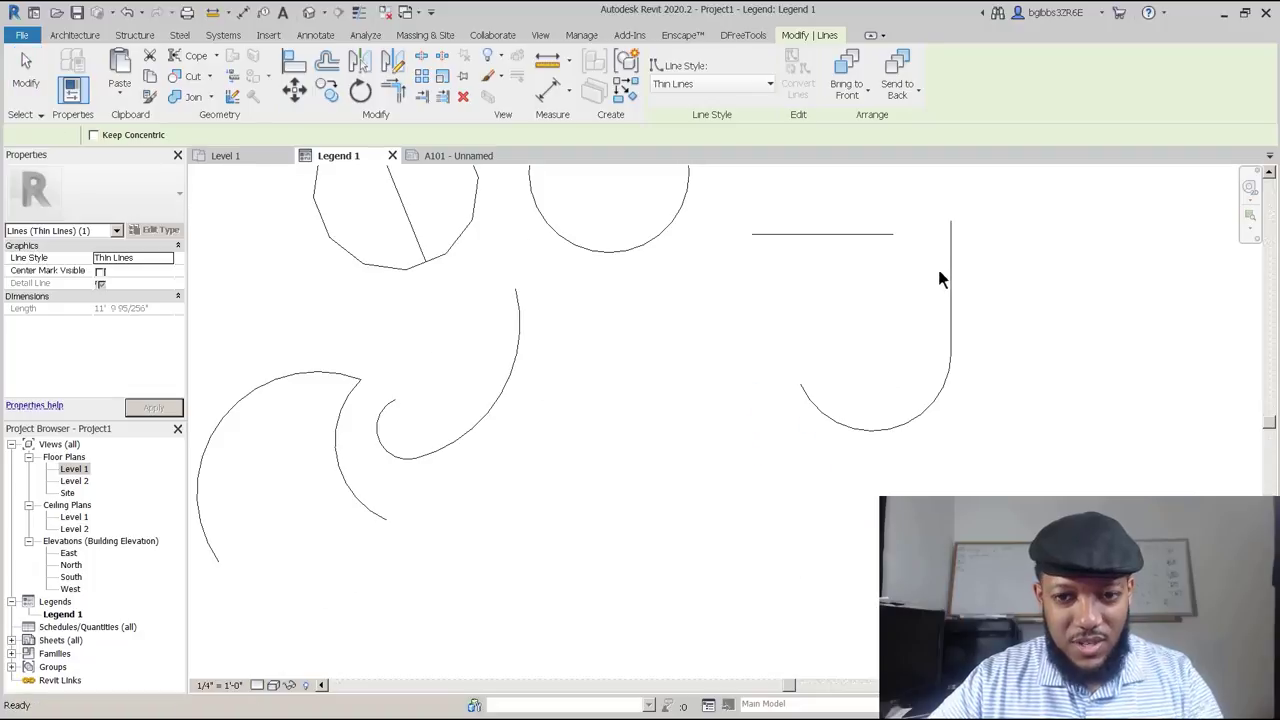
{"action": "key", "text": "Escape"}
Join the horizontal and vertical lines with a smaller fillet arc that rounds their corner.
{"action": "middle_click_drag", "start_coordinate": [860, 272], "coordinate": [831, 294]}
{"action": "key", "text": "d"}
{"action": "key", "text": "l"}
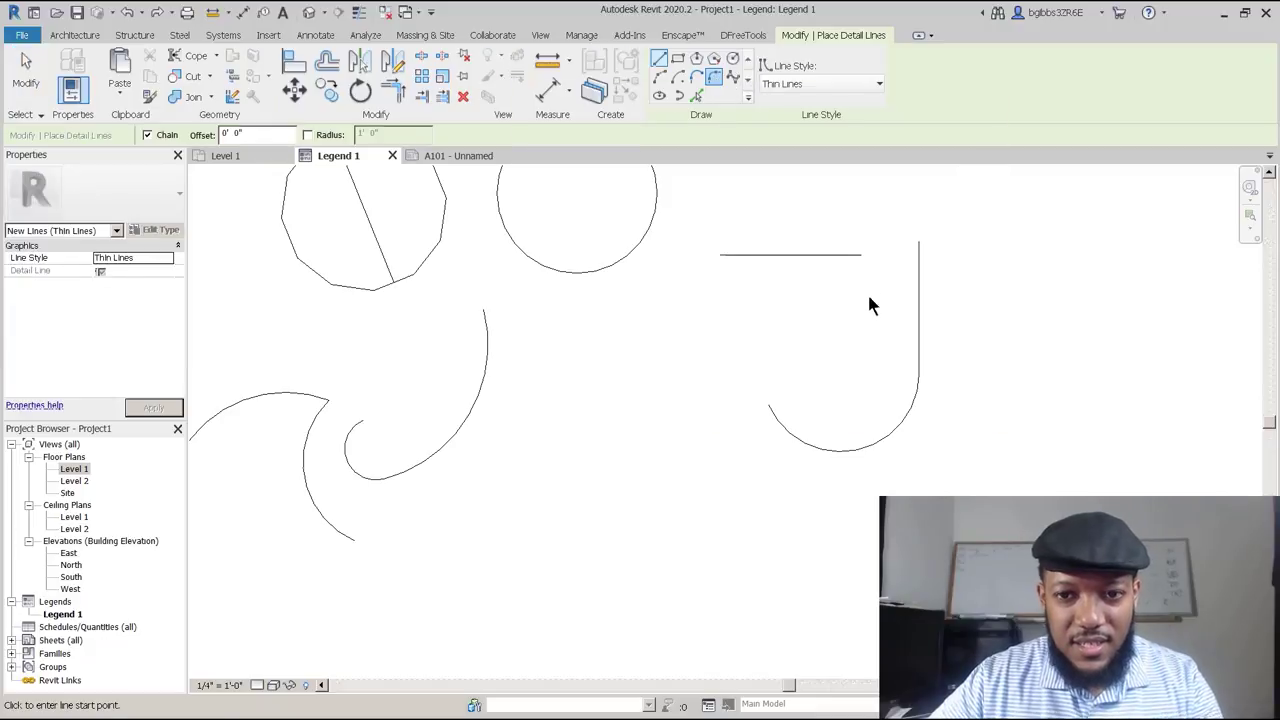
{"action": "left_click", "coordinate": [845, 256]}
{"action": "left_click", "coordinate": [919, 279]}
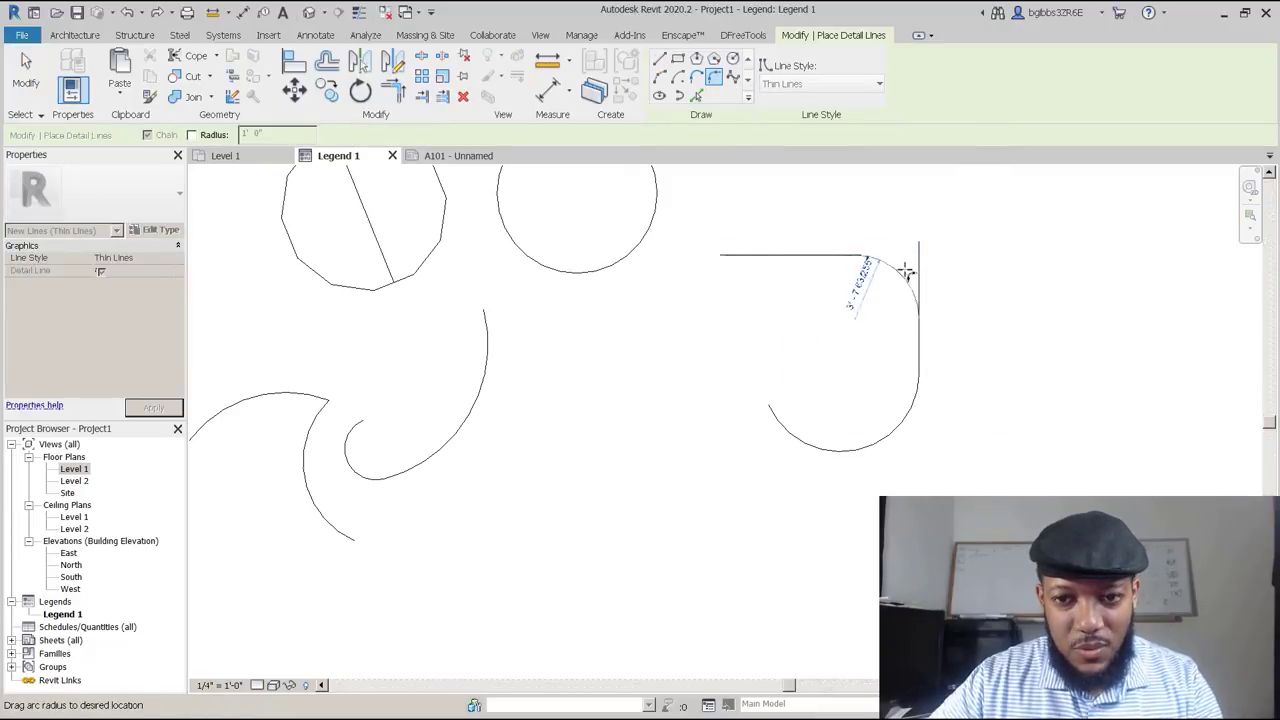
{"action": "left_click", "coordinate": [896, 275]}
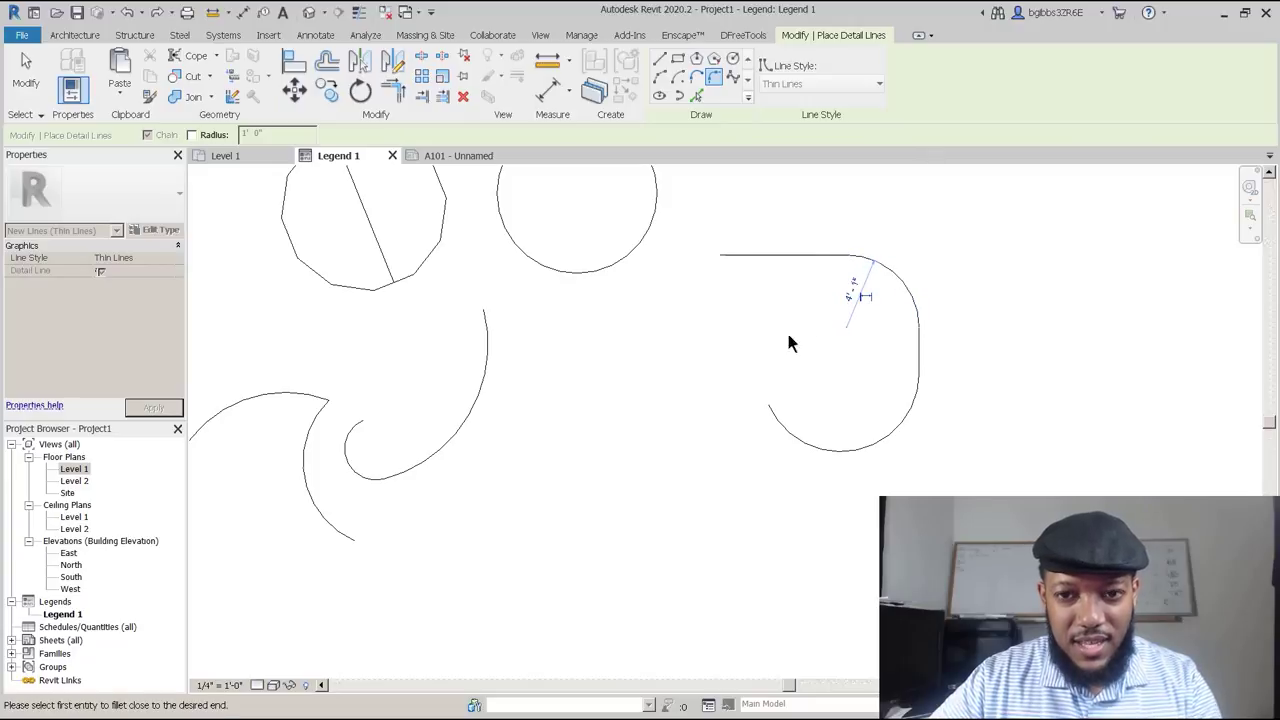
{"action": "middle_click_drag", "start_coordinate": [877, 403], "coordinate": [891, 489]}
{"action": "scroll", "coordinate": [860, 343], "scroll_direction": "down", "scroll_amount": 2}
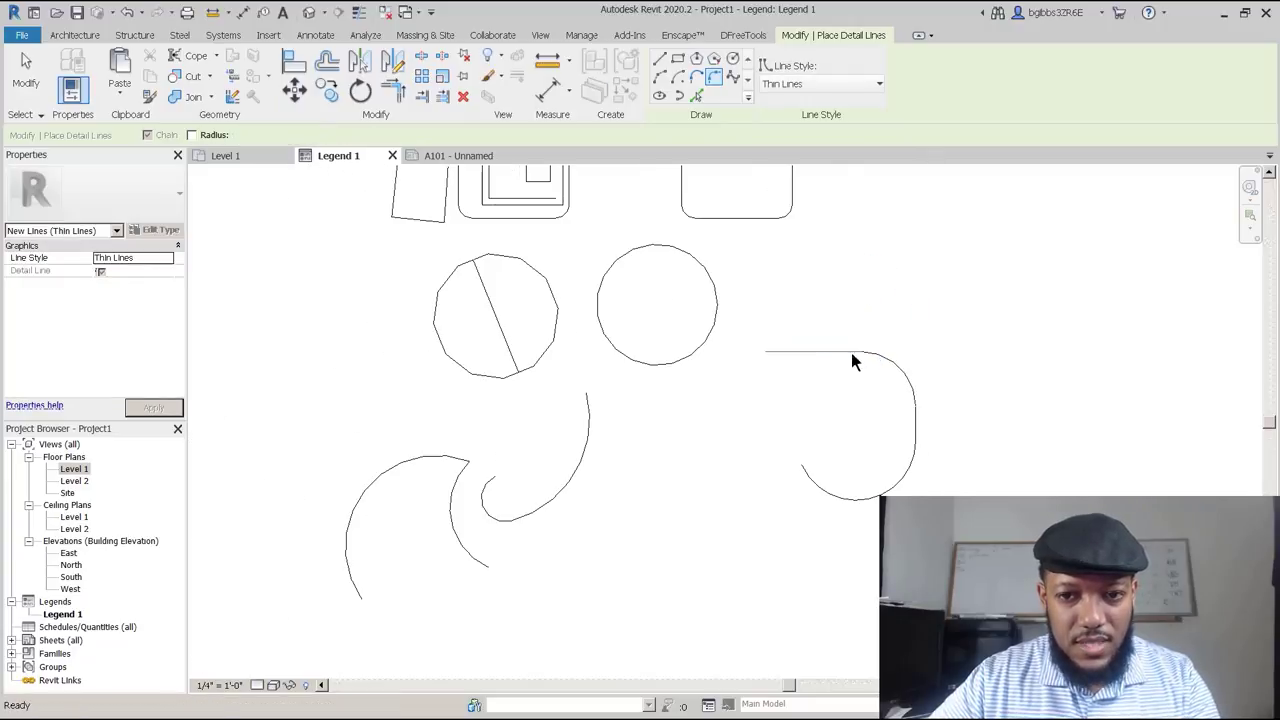
{"action": "key", "text": "Escape"}
{"action": "key", "text": "Escape"}
{"action": "middle_click_drag", "start_coordinate": [716, 396], "coordinate": [702, 366]}
{"action": "scroll", "coordinate": [882, 337], "scroll_direction": "up", "scroll_amount": 2}
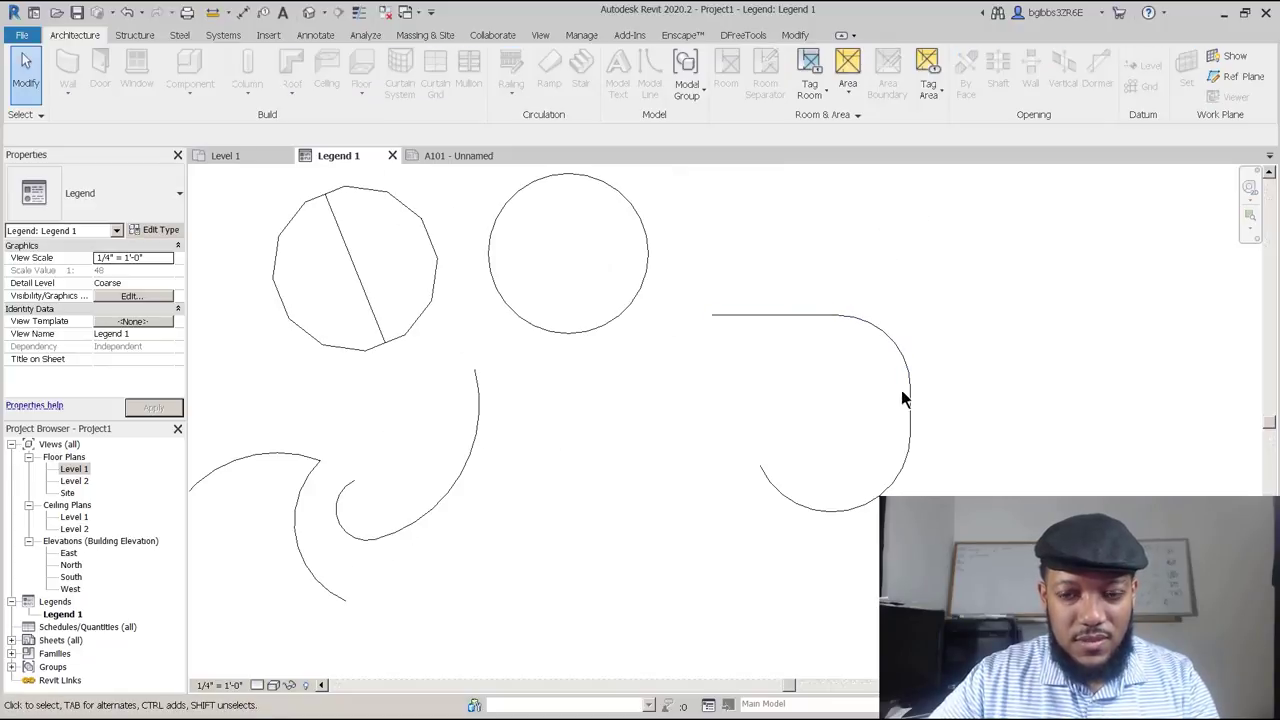
{"action": "middle_click_drag", "start_coordinate": [841, 414], "coordinate": [768, 425]}
{"action": "middle_click_drag", "start_coordinate": [813, 328], "coordinate": [777, 342]}
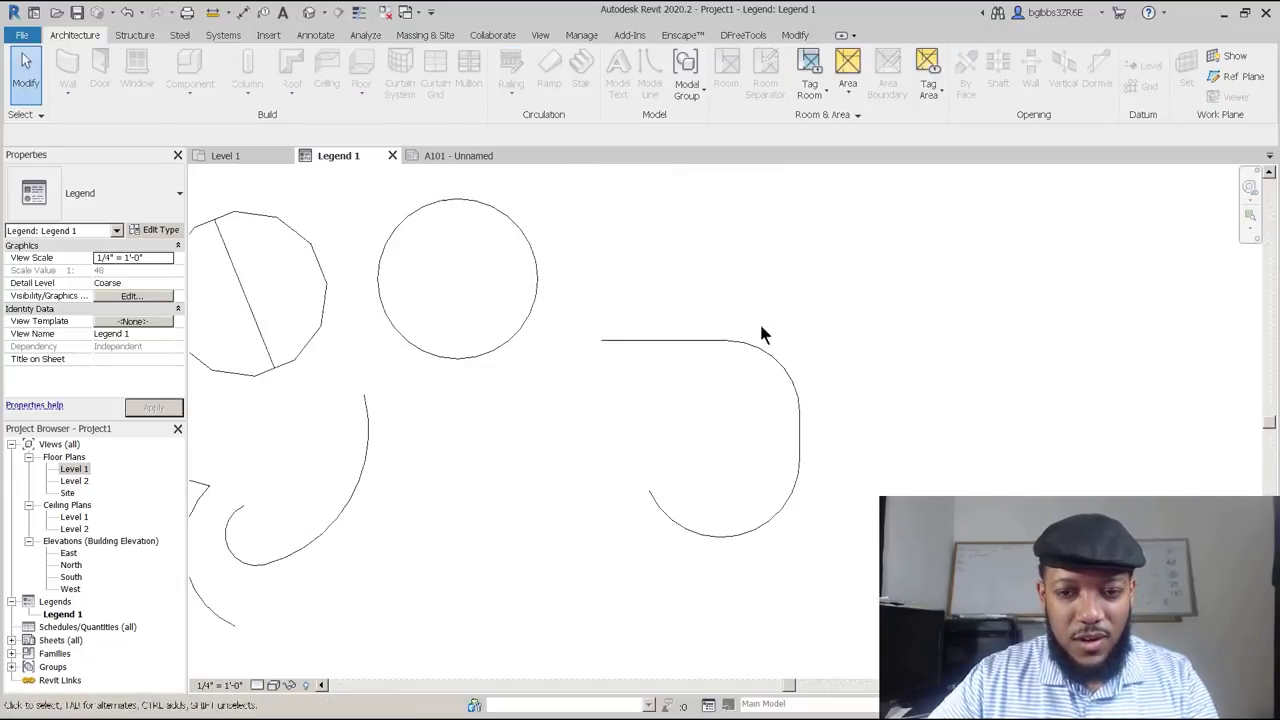
{"action": "mouse_move", "coordinate": [799, 435]}
{"action": "middle_mouse_down"}
{"action": "mouse_move", "coordinate": [871, 441]}
{"action": "mouse_move", "coordinate": [742, 416]}
{"action": "middle_mouse_up"}
{"action": "scroll", "coordinate": [839, 427], "scroll_direction": "down", "scroll_amount": 2}
{"action": "scroll", "coordinate": [823, 422], "scroll_direction": "up", "scroll_amount": 1}
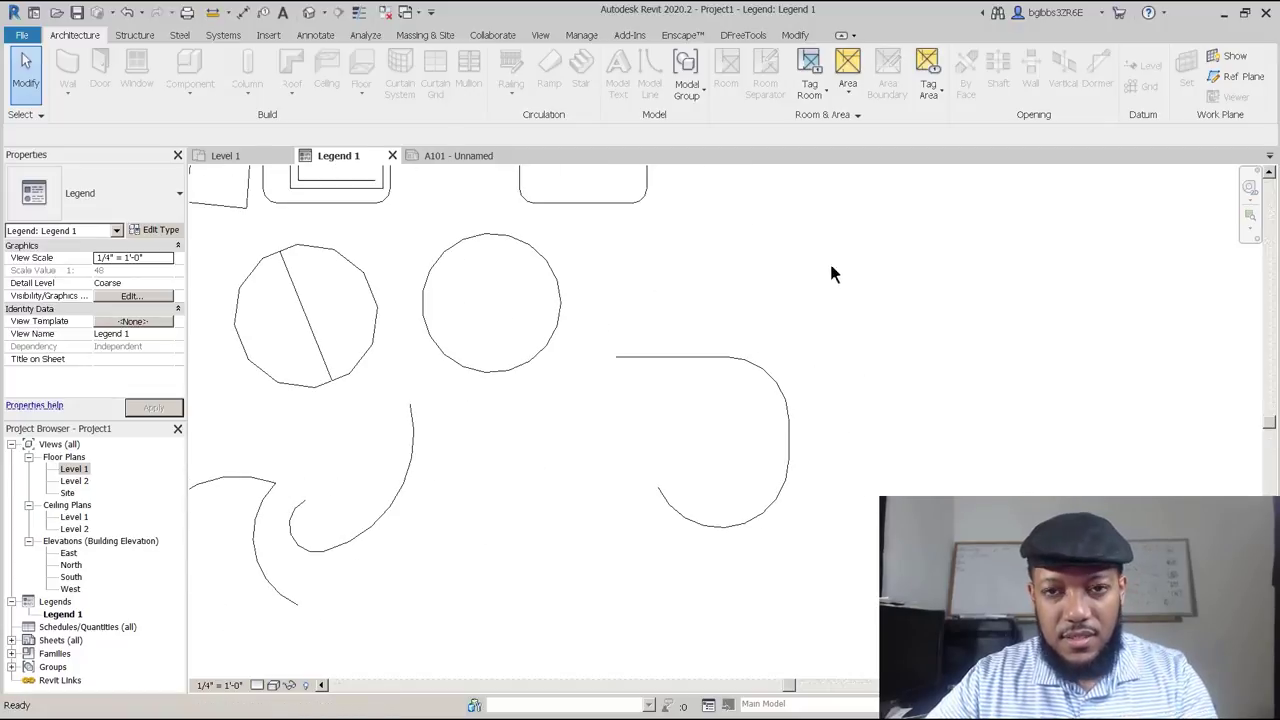
Draw a wavy spline detail line in the empty space beside the filleted lines.
{"action": "key", "text": "d"}
{"action": "key", "text": "l"}
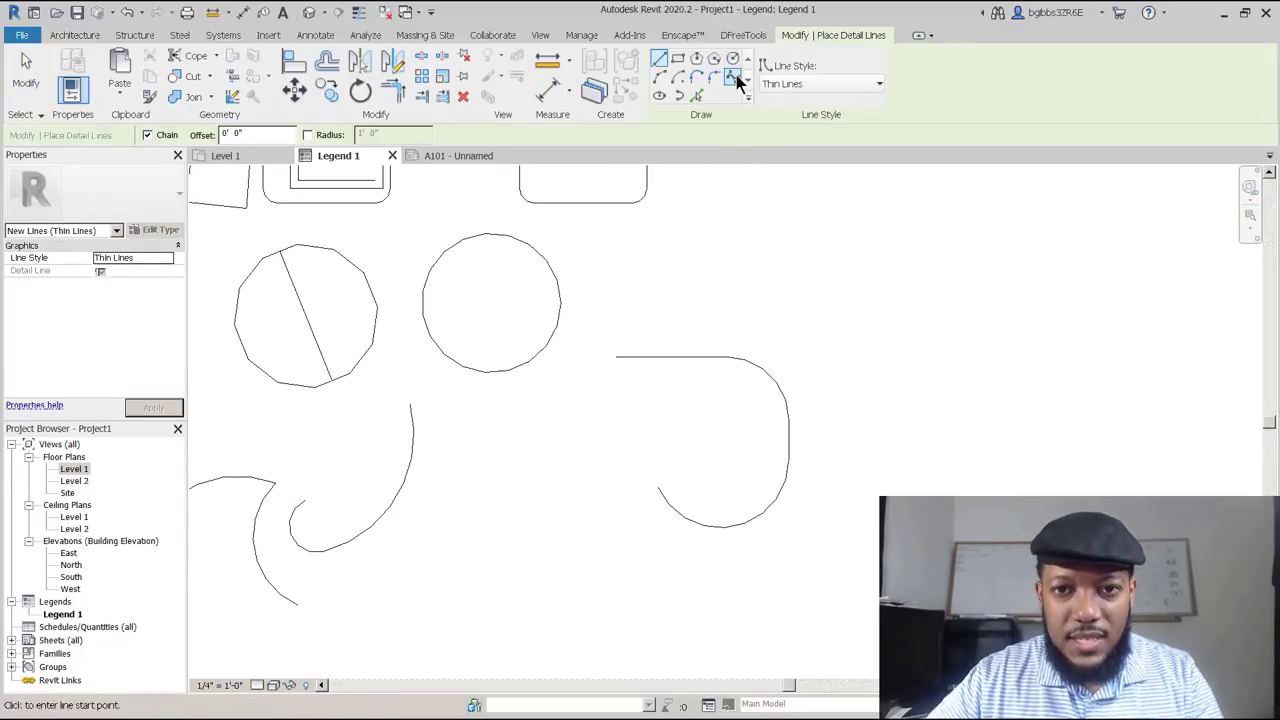
{"action": "left_click", "coordinate": [734, 79]}
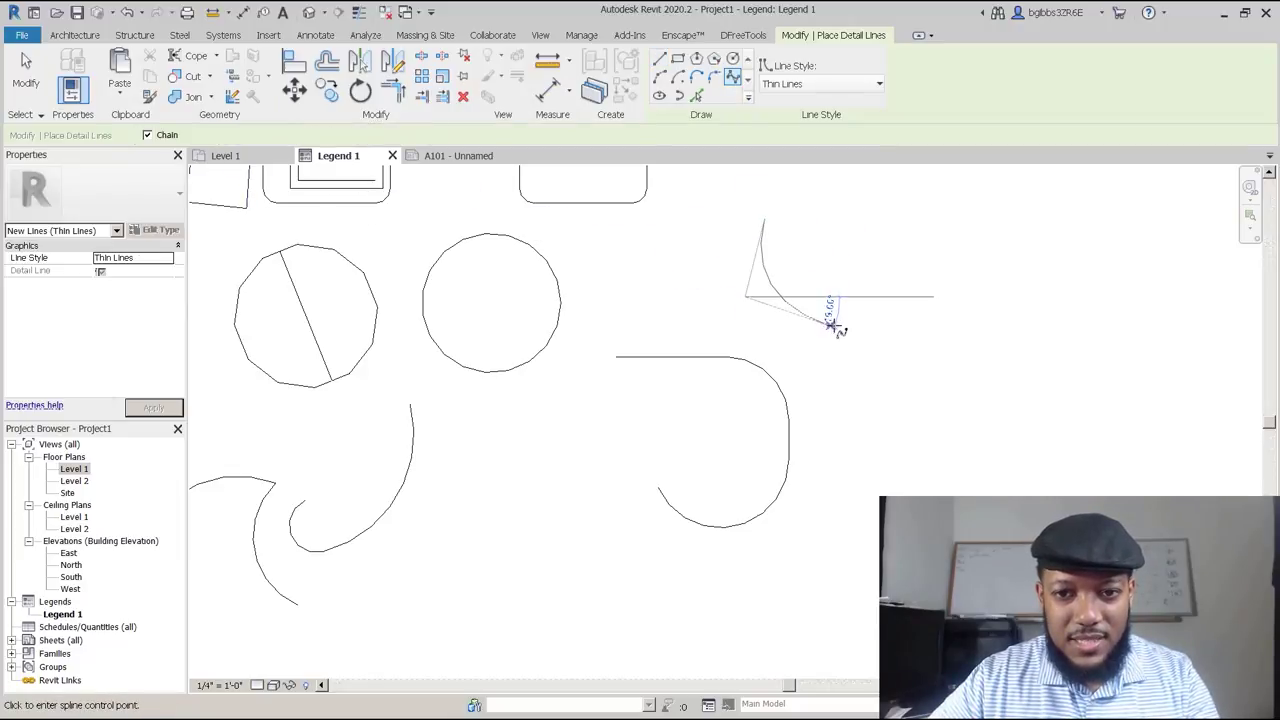
{"action": "left_click", "coordinate": [848, 423]}
{"action": "left_click", "coordinate": [875, 446]}
{"action": "left_click", "coordinate": [869, 451]}
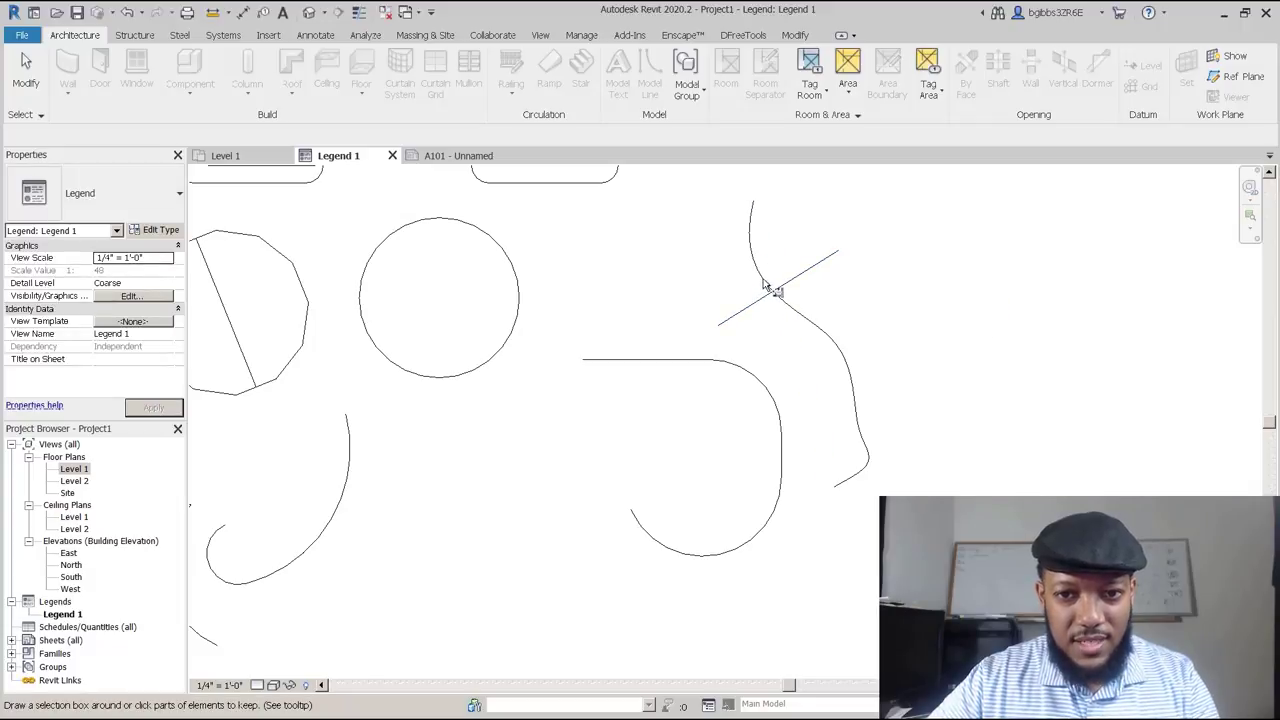
Try to trim the straight line where it crosses the spline.
{"action": "scroll", "coordinate": [755, 280], "scroll_direction": "up", "scroll_amount": 2}
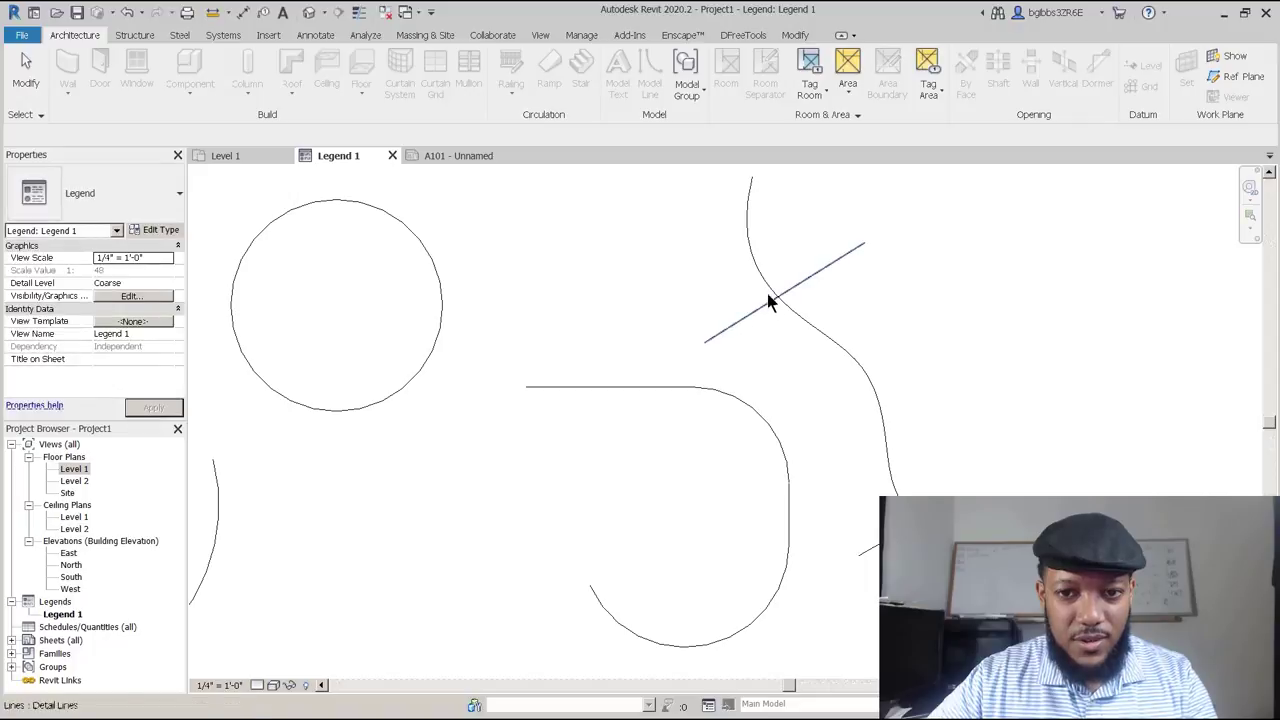
{"action": "left_click", "coordinate": [768, 295]}
{"action": "left_click", "coordinate": [786, 350]}
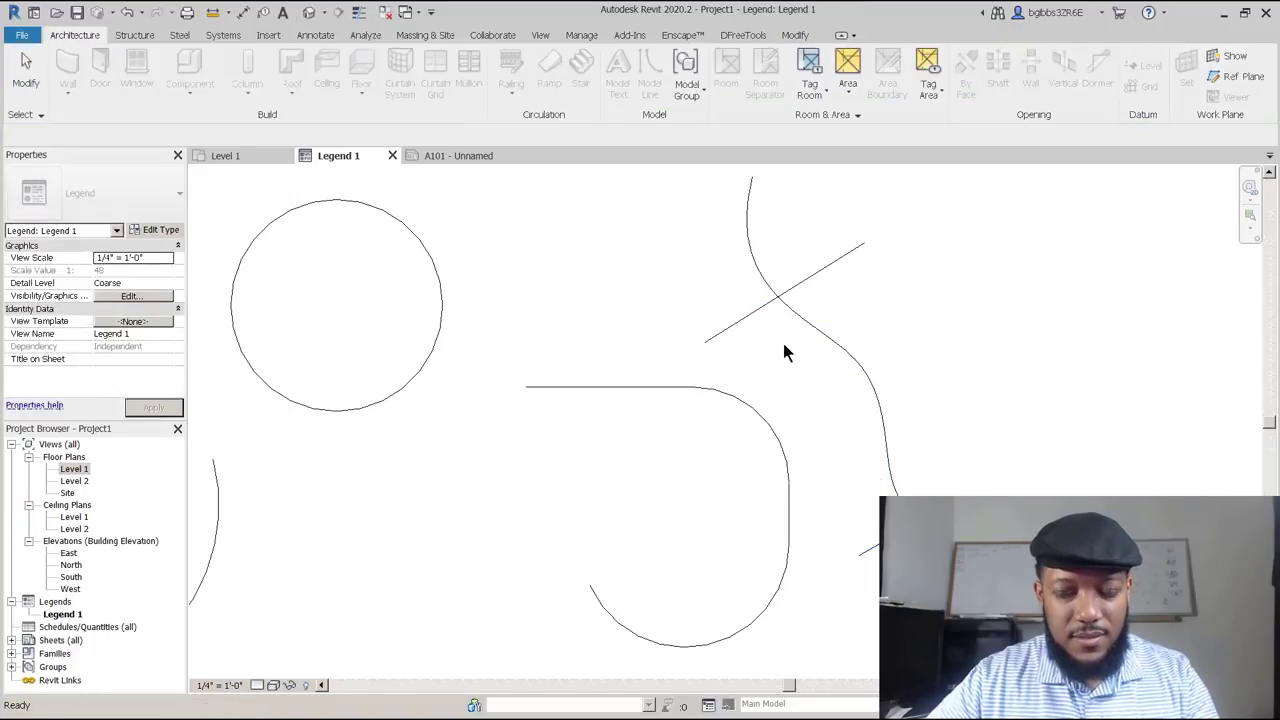
{"action": "key", "text": "t"}
{"action": "key", "text": "r"}
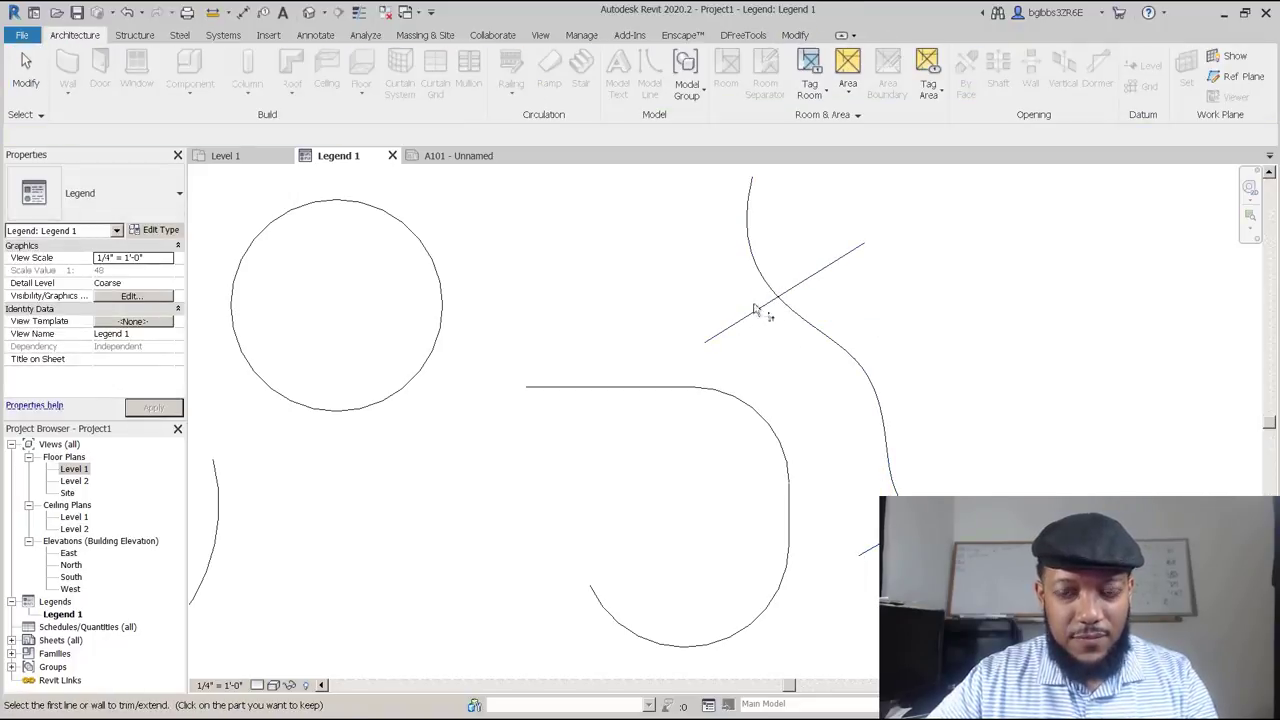
{"action": "scroll", "coordinate": [858, 354], "scroll_direction": "down", "scroll_amount": 2}
{"action": "key", "text": "Escape"}
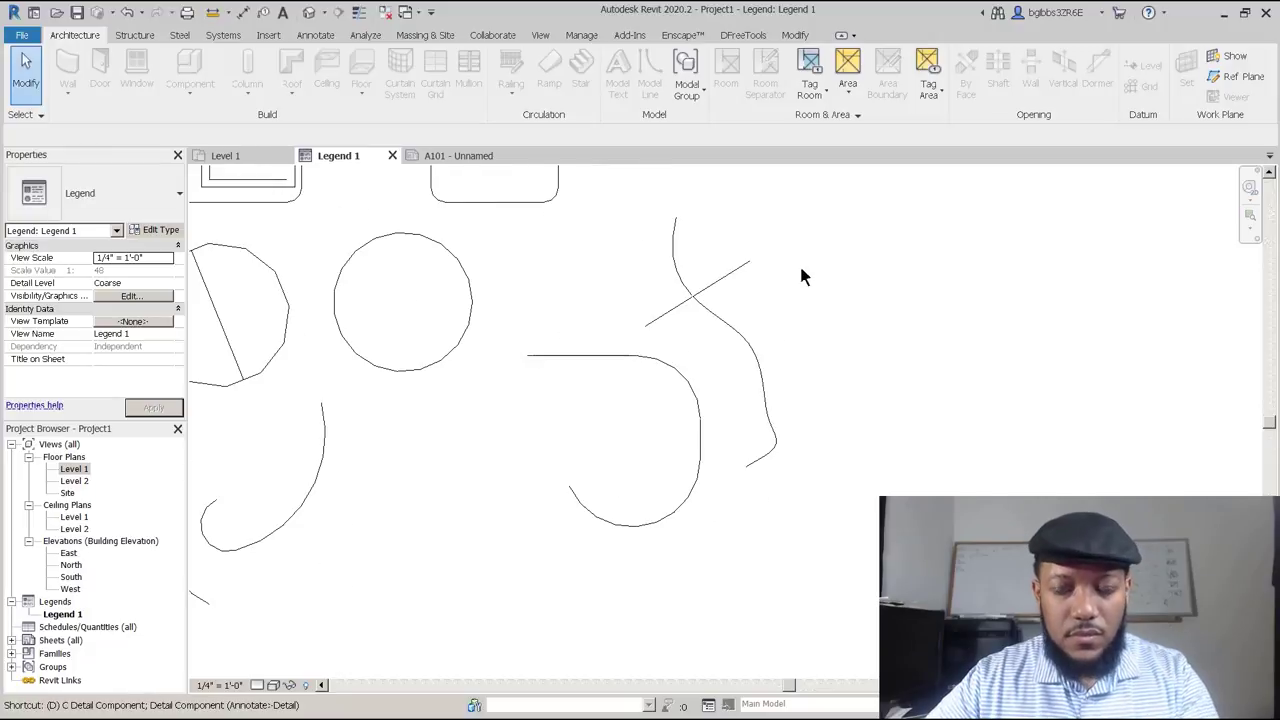
Draw a second spline detail line running beside the first spline, on its outer side.
{"action": "key", "text": "d"}
{"action": "key", "text": "l"}
{"action": "left_click", "coordinate": [733, 76]}
{"action": "scroll", "coordinate": [808, 268], "scroll_direction": "up", "scroll_amount": 1}
{"action": "left_click", "coordinate": [808, 268]}
{"action": "left_click", "coordinate": [750, 313]}
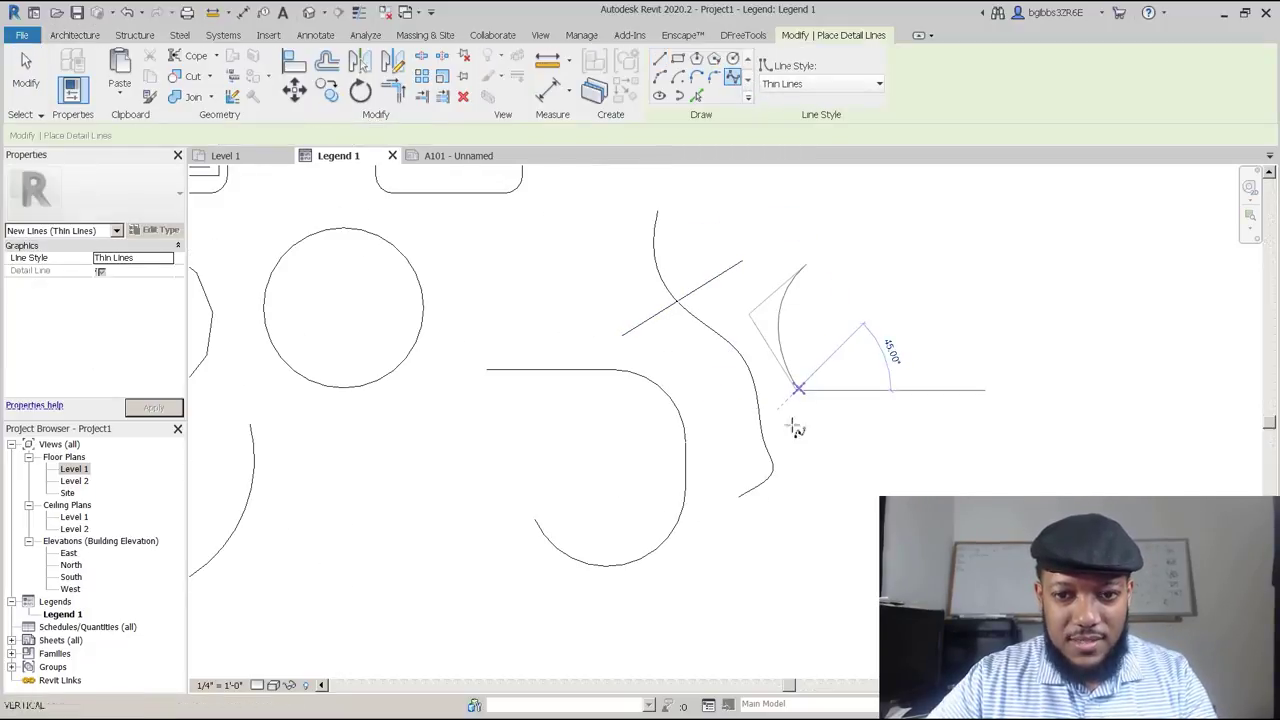
{"action": "left_click", "coordinate": [791, 507]}
{"action": "left_click", "coordinate": [756, 509]}
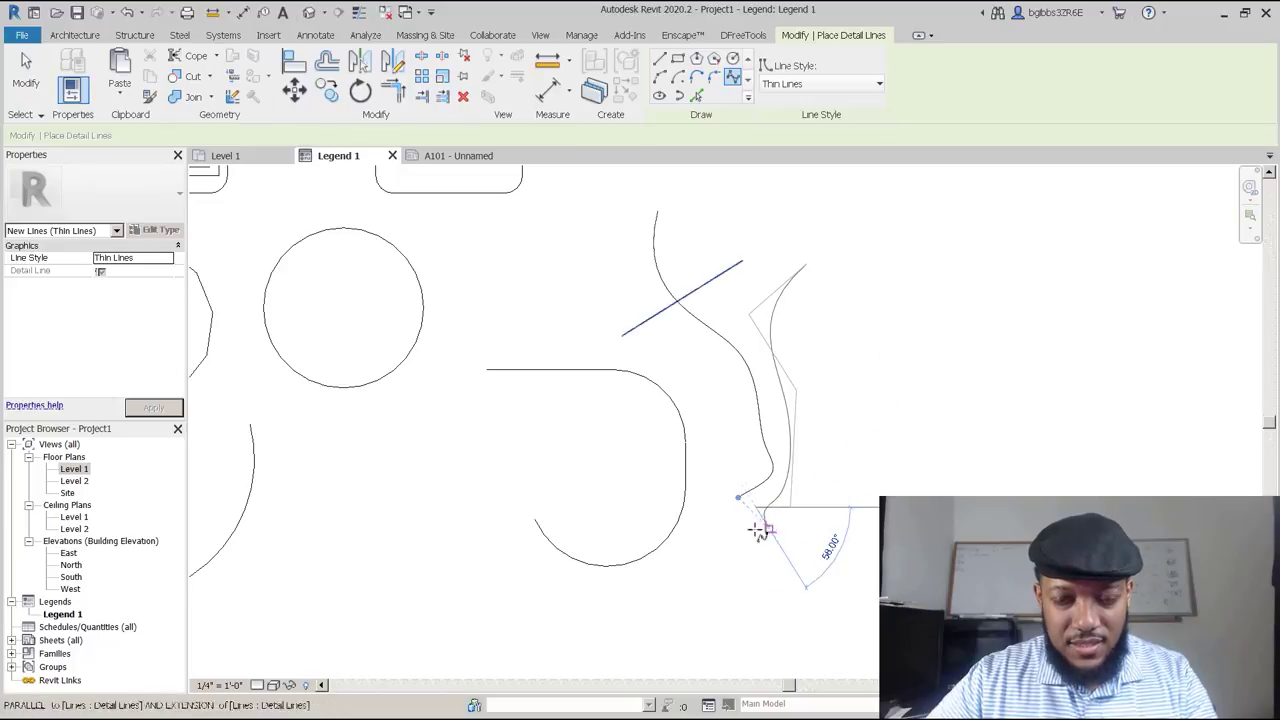
{"action": "left_click", "coordinate": [754, 531]}
{"action": "key", "text": "Escape"}
{"action": "key", "text": "Escape"}
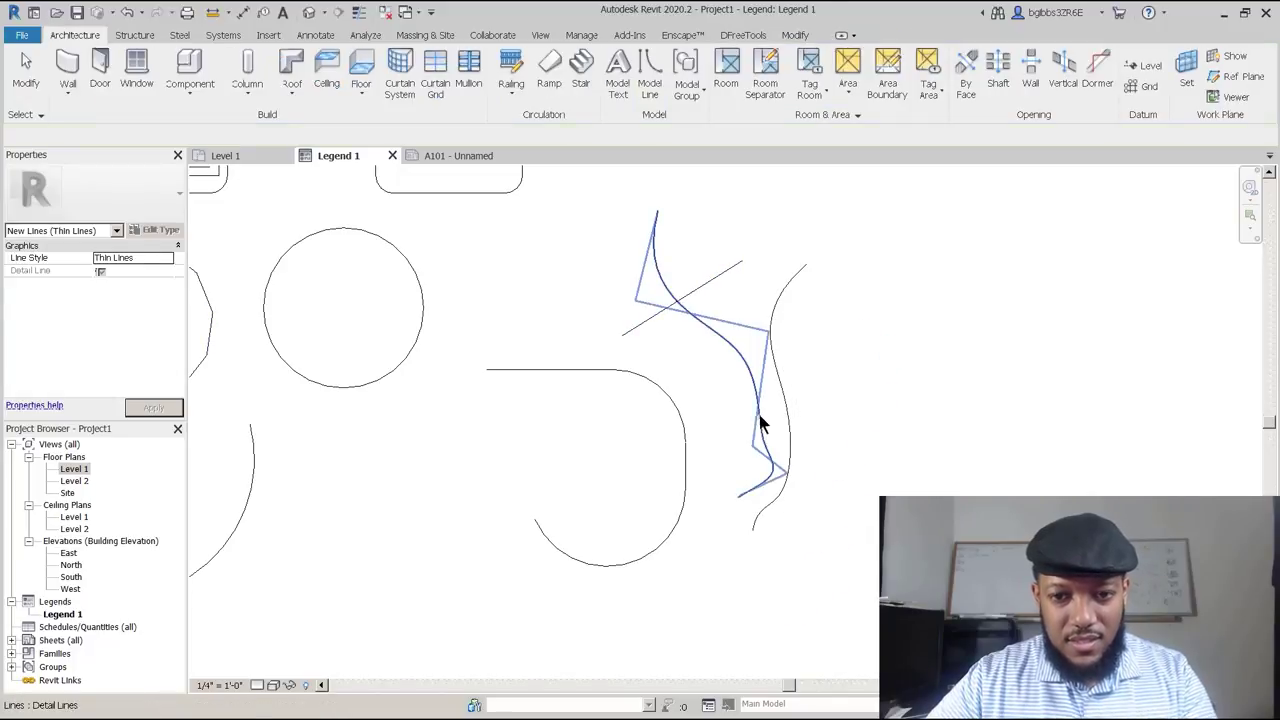
Move the first spline so that it crosses the second one, and try to trim the two splines.
{"action": "left_click_drag", "start_coordinate": [817, 423], "coordinate": [831, 398]}
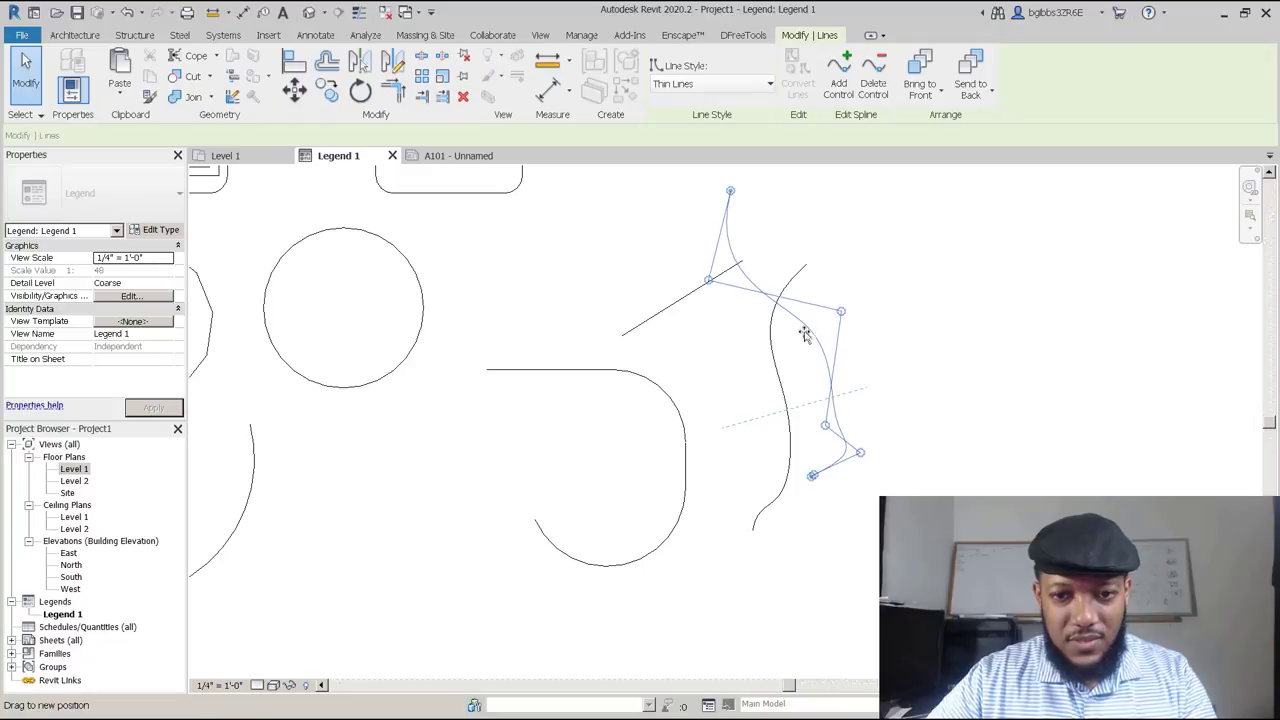
{"action": "key", "text": "Escape"}
{"action": "key", "text": "t"}
{"action": "key", "text": "r"}
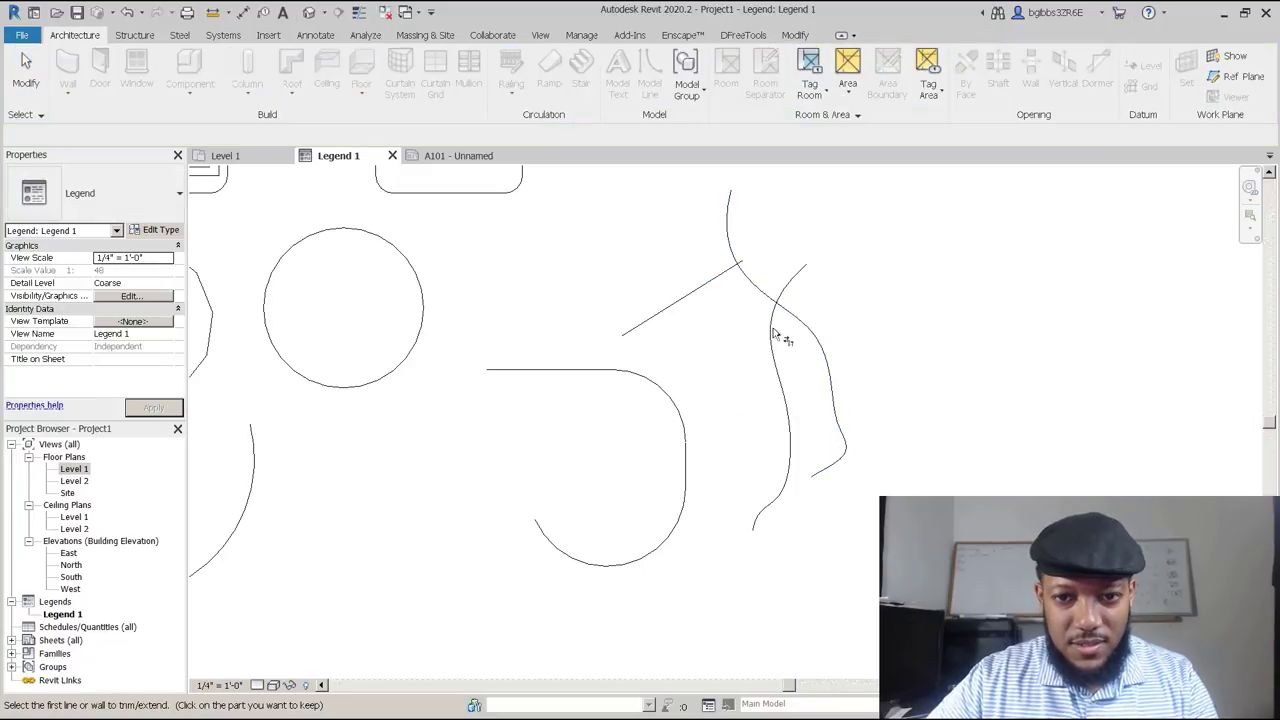
{"action": "key", "text": "Escape"}
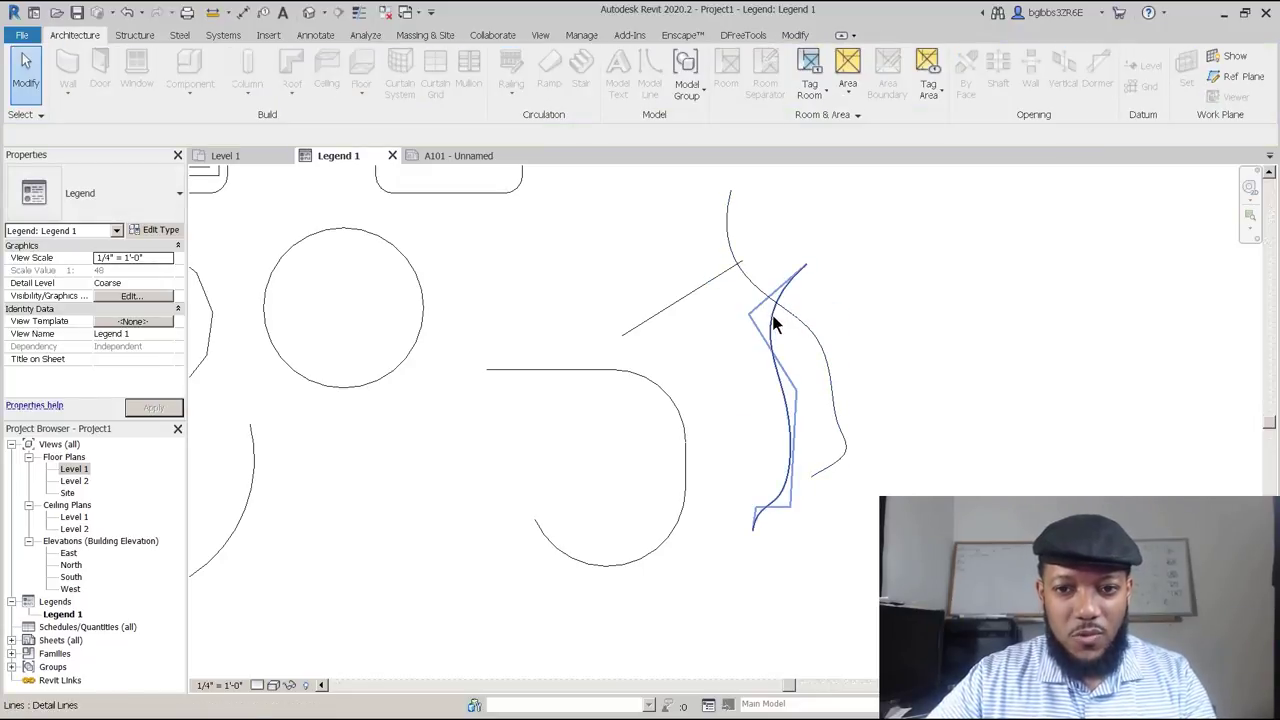
Select the second spline and examine its control points.
{"action": "left_click", "coordinate": [793, 333]}
{"action": "middle_click_drag", "start_coordinate": [793, 333], "coordinate": [752, 351]}
{"action": "scroll", "coordinate": [753, 352], "scroll_direction": "up", "scroll_amount": 1}
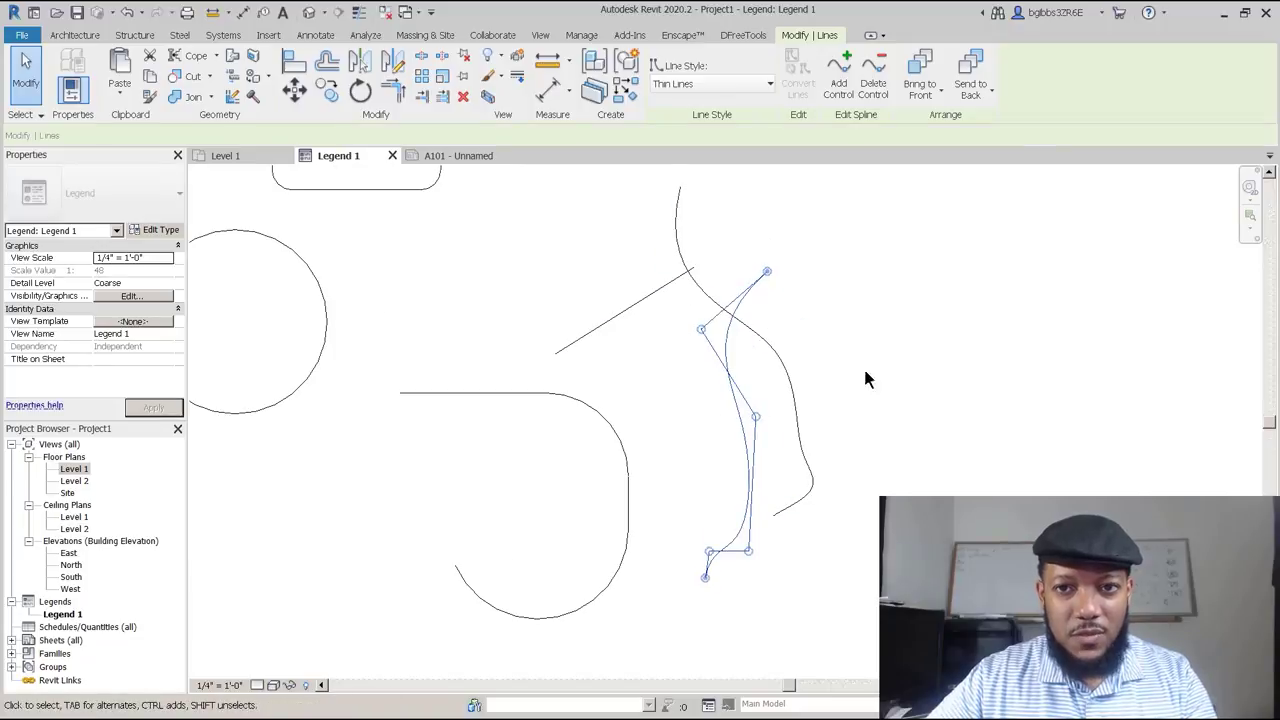
{"action": "middle_click_drag", "start_coordinate": [836, 378], "coordinate": [810, 383]}
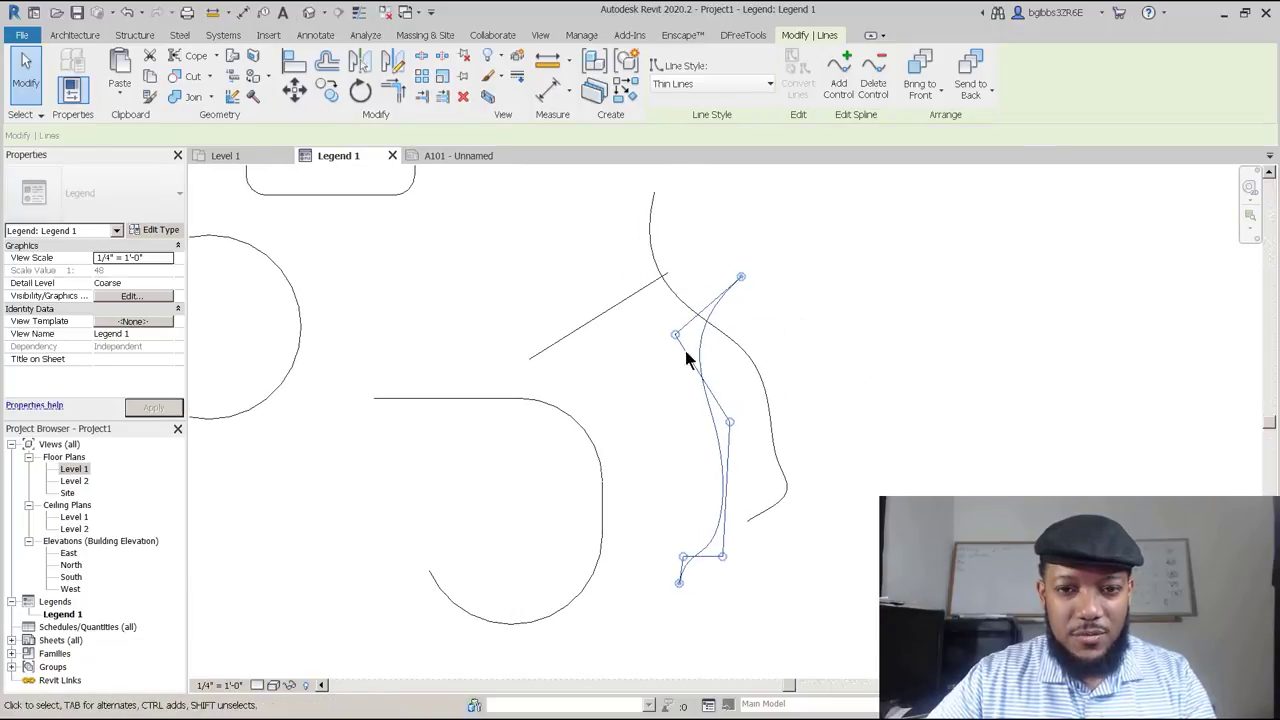
{"action": "scroll", "coordinate": [700, 360], "scroll_direction": "down", "scroll_amount": 2}
{"action": "key", "text": "Escape"}
{"action": "key", "text": "l"}
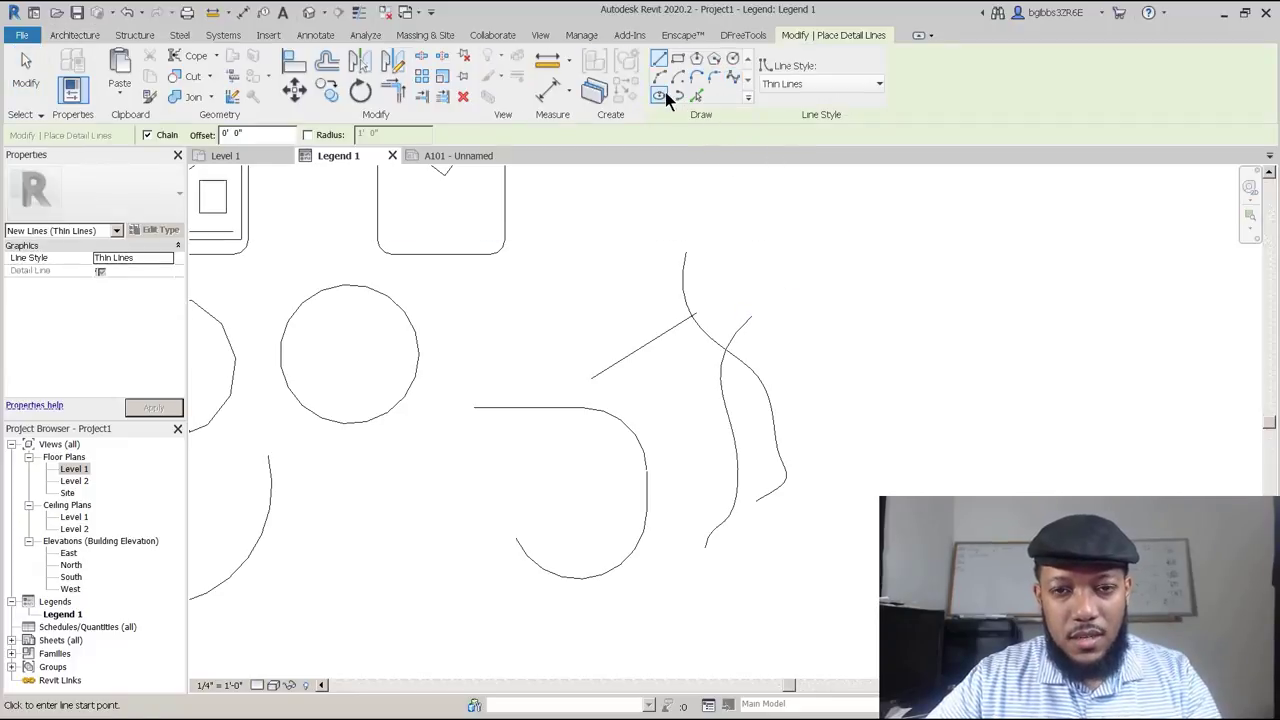
{"action": "left_click", "coordinate": [666, 96]}
{"action": "mouse_move", "coordinate": [658, 365]}
{"action": "middle_mouse_down"}
{"action": "mouse_move", "coordinate": [711, 277]}
{"action": "mouse_move", "coordinate": [822, 204]}
{"action": "middle_mouse_up"}
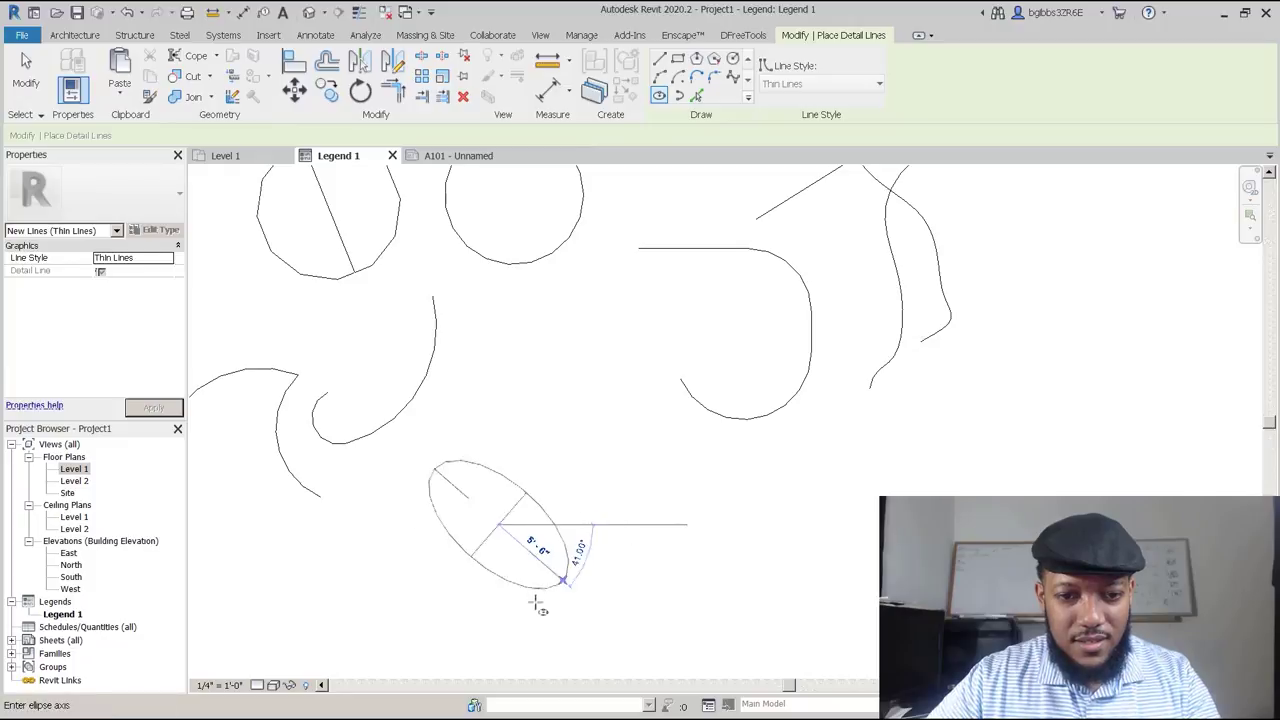
{"action": "left_click", "coordinate": [658, 412]}
{"action": "key", "text": "Escape"}
{"action": "key", "text": "Escape"}
Draw a narrow, slanted ellipse detail line in the empty area below the arcs.
{"action": "key", "text": "d"}
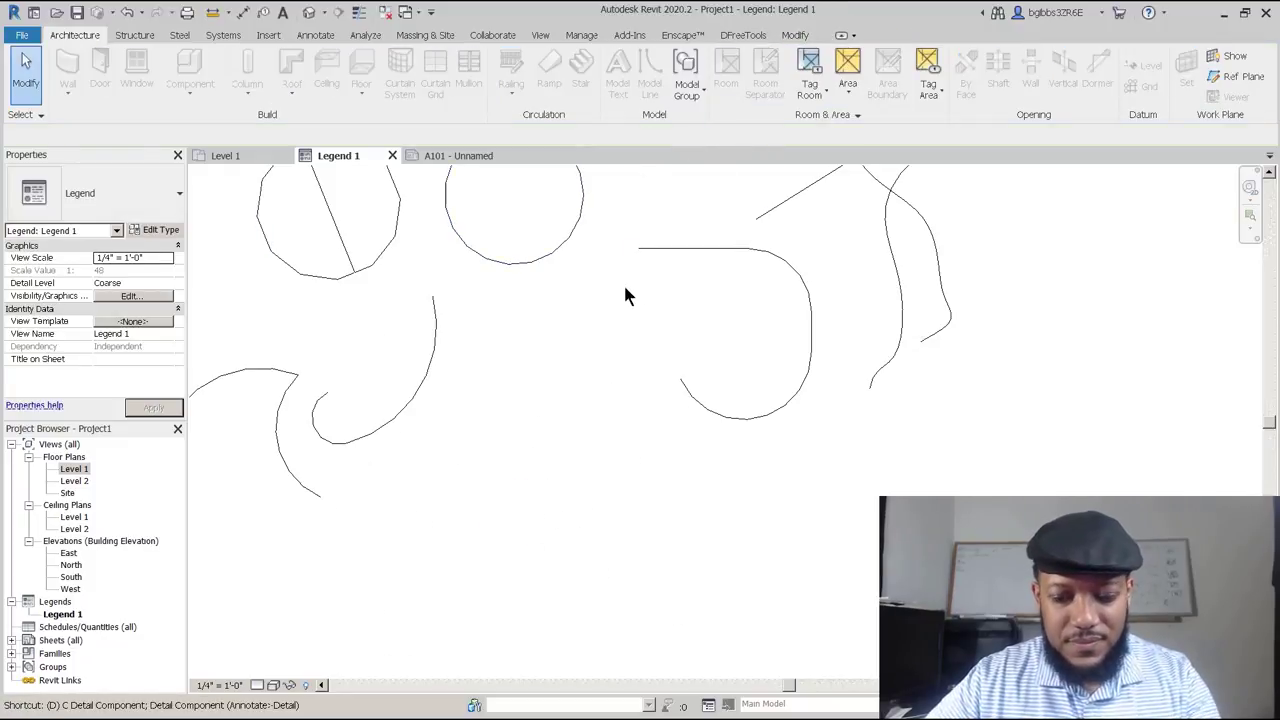
{"action": "key", "text": "l"}
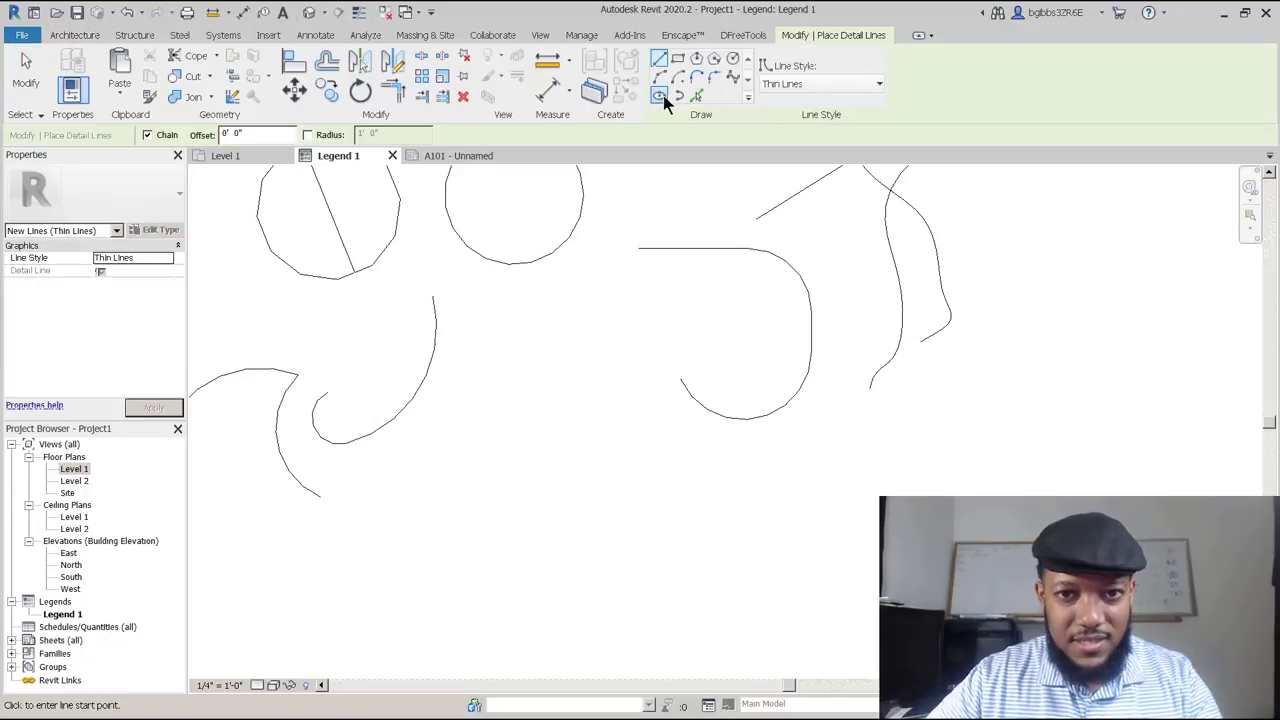
{"action": "left_click", "coordinate": [659, 95]}
{"action": "scroll", "coordinate": [560, 398], "scroll_direction": "down", "scroll_amount": 2}
{"action": "middle_click_drag", "start_coordinate": [560, 398], "coordinate": [686, 274]}
{"action": "left_click", "coordinate": [624, 408]}
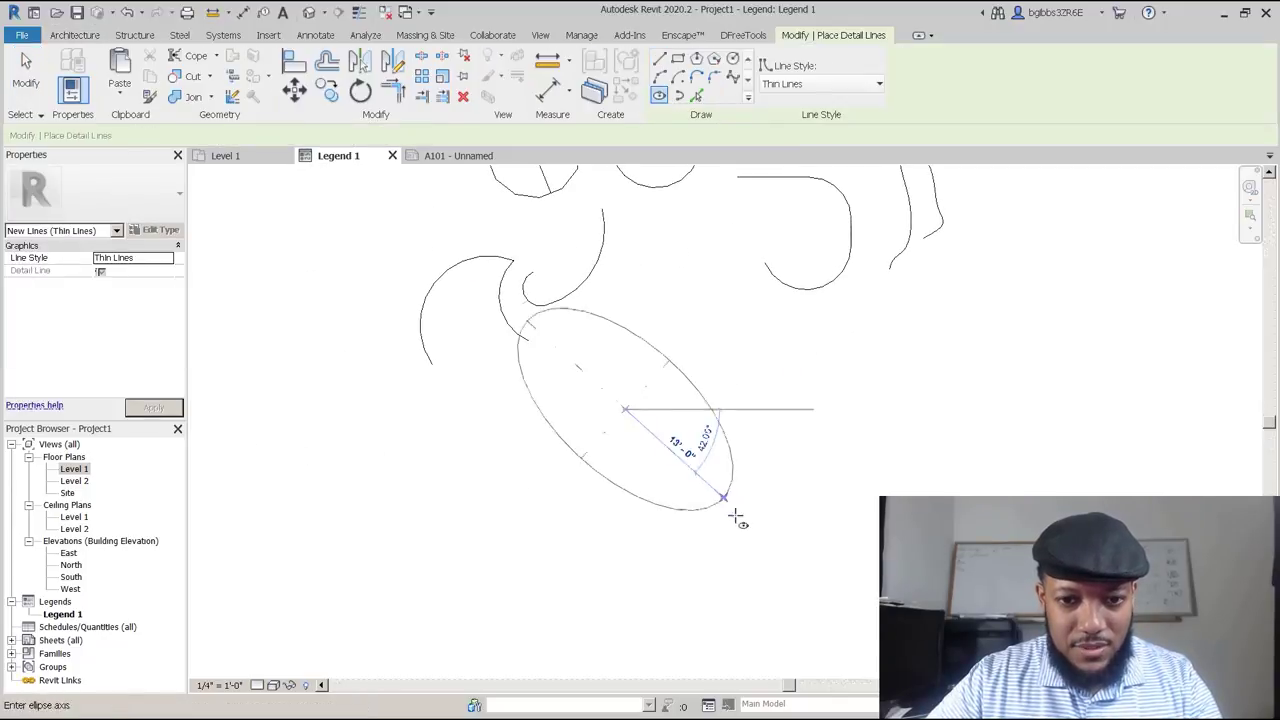
{"action": "left_click", "coordinate": [670, 480]}
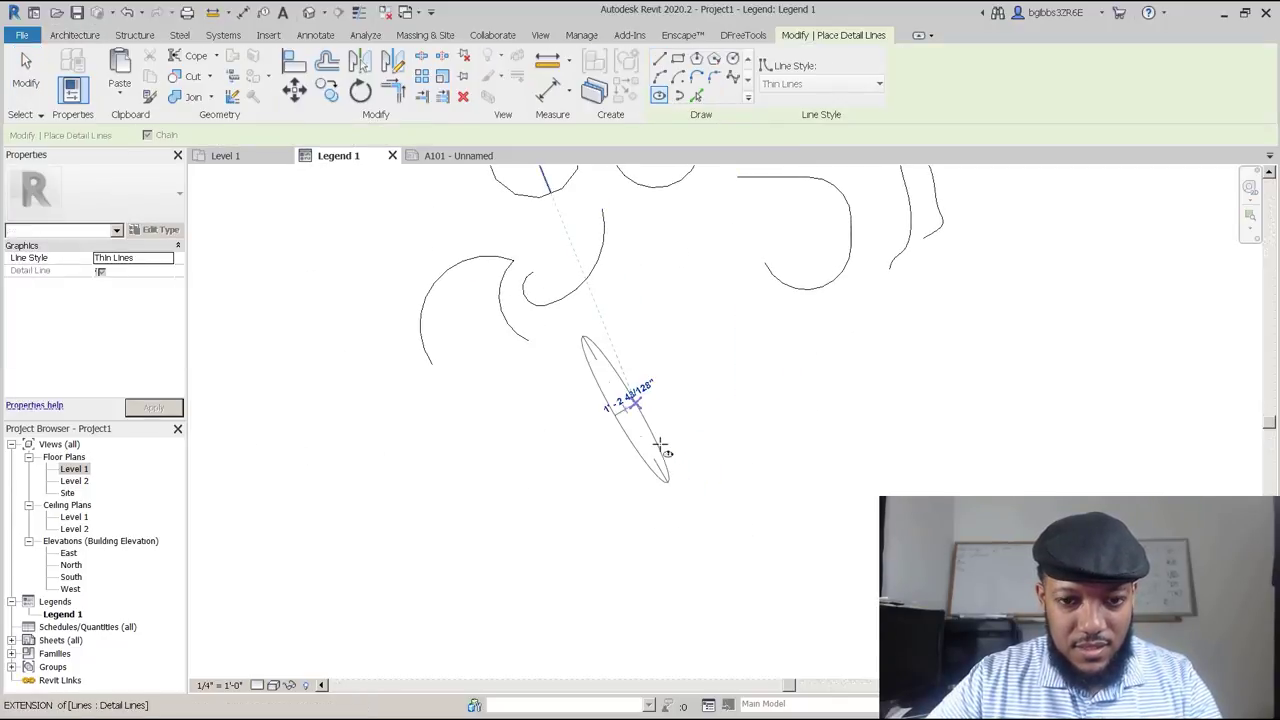
{"action": "left_click", "coordinate": [640, 400]}
{"action": "scroll", "coordinate": [633, 380], "scroll_direction": "up", "scroll_amount": 2}
{"action": "key", "text": "Escape"}
{"action": "key", "text": "Escape"}
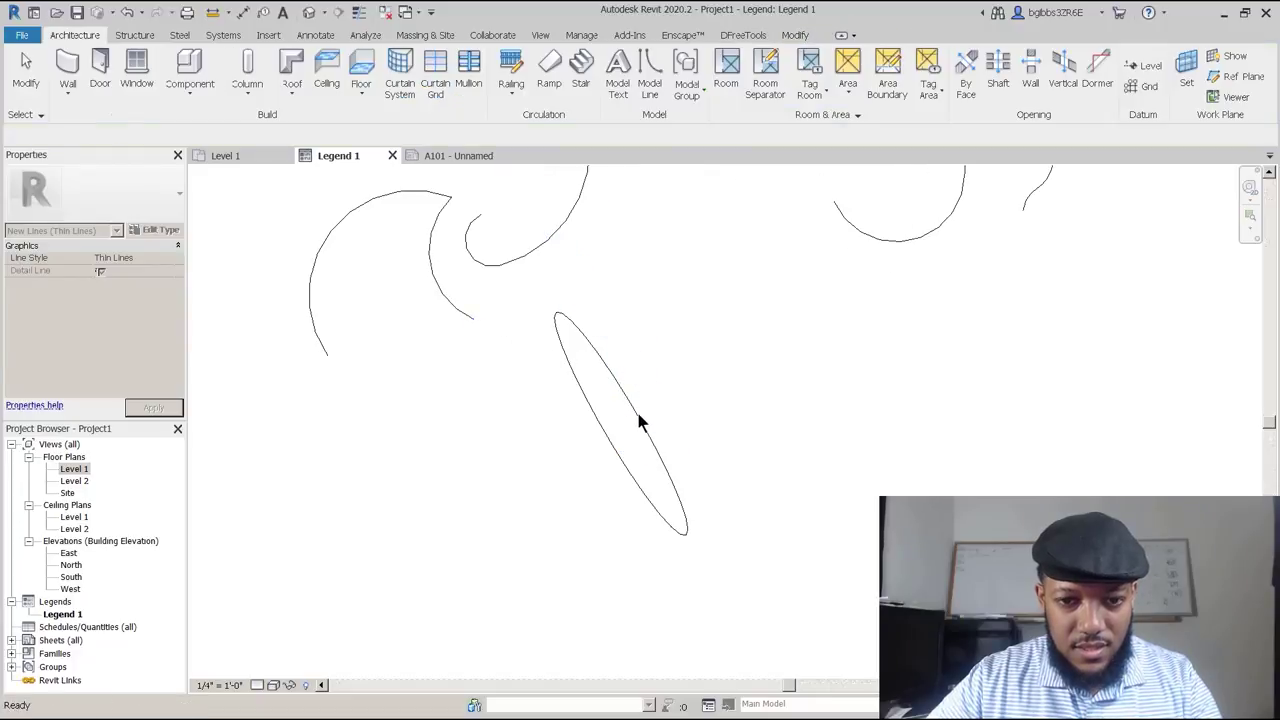
Reshape the ellipse into a wider one leaning the opposite way, with half-axes of about 10'-0" and 3'-8".
{"action": "left_click", "coordinate": [635, 410]}
{"action": "left_click_drag", "start_coordinate": [641, 413], "coordinate": [676, 434]}
{"action": "left_click_drag", "start_coordinate": [665, 306], "coordinate": [677, 281]}
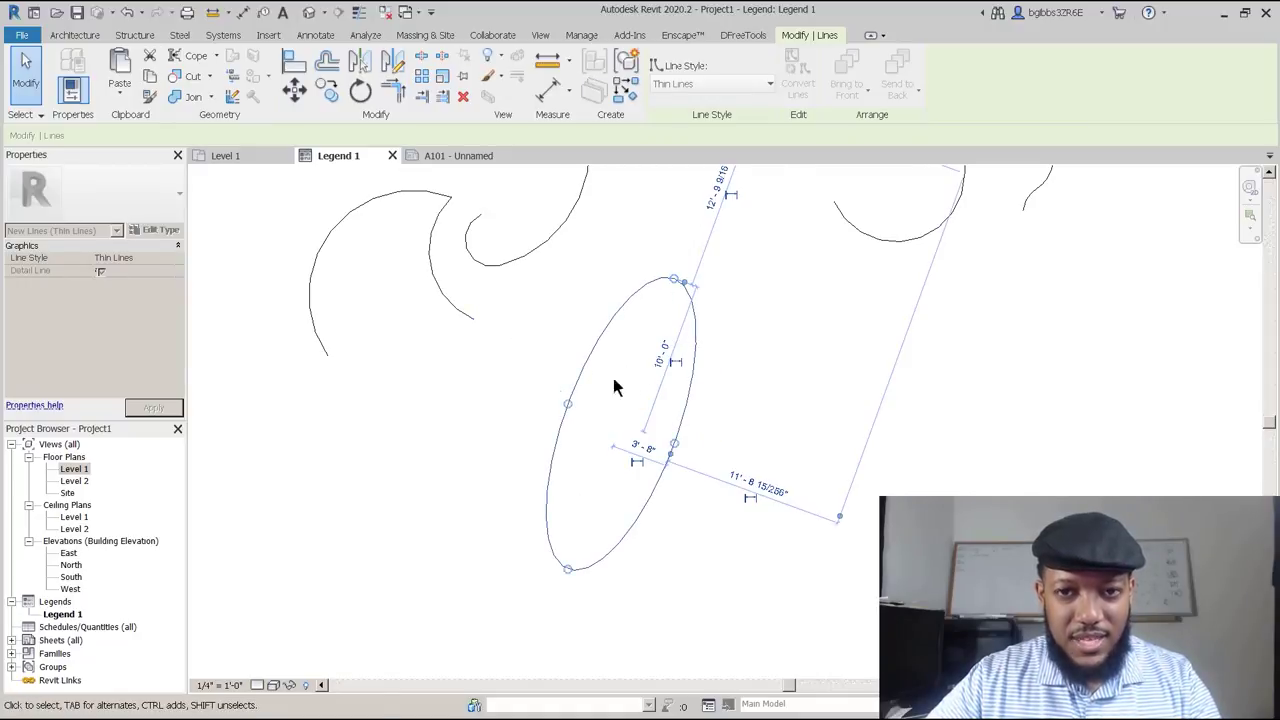
{"action": "middle_click_drag", "start_coordinate": [628, 378], "coordinate": [543, 382]}
{"action": "left_click", "coordinate": [681, 414]}
Draw a single partial ellipse detail line beside the full ellipse, bulging away from it.
{"action": "key", "text": "d"}
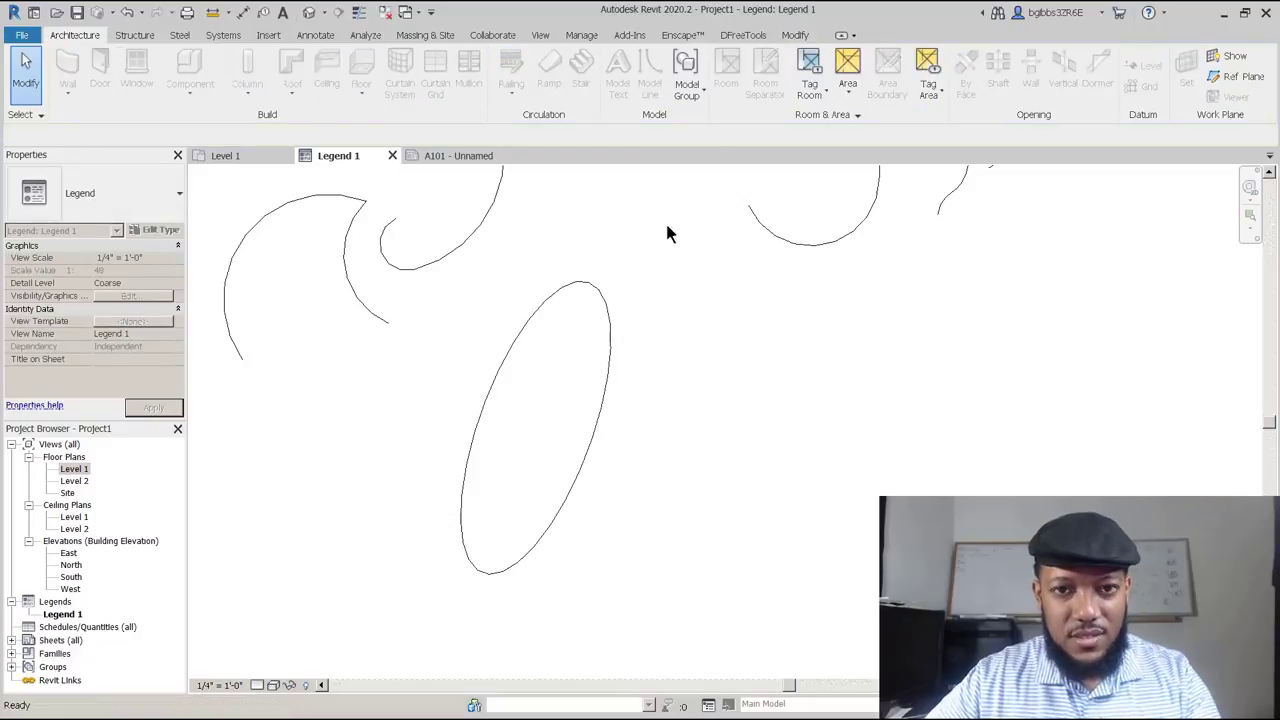
{"action": "key", "text": "d"}
{"action": "key", "text": "l"}
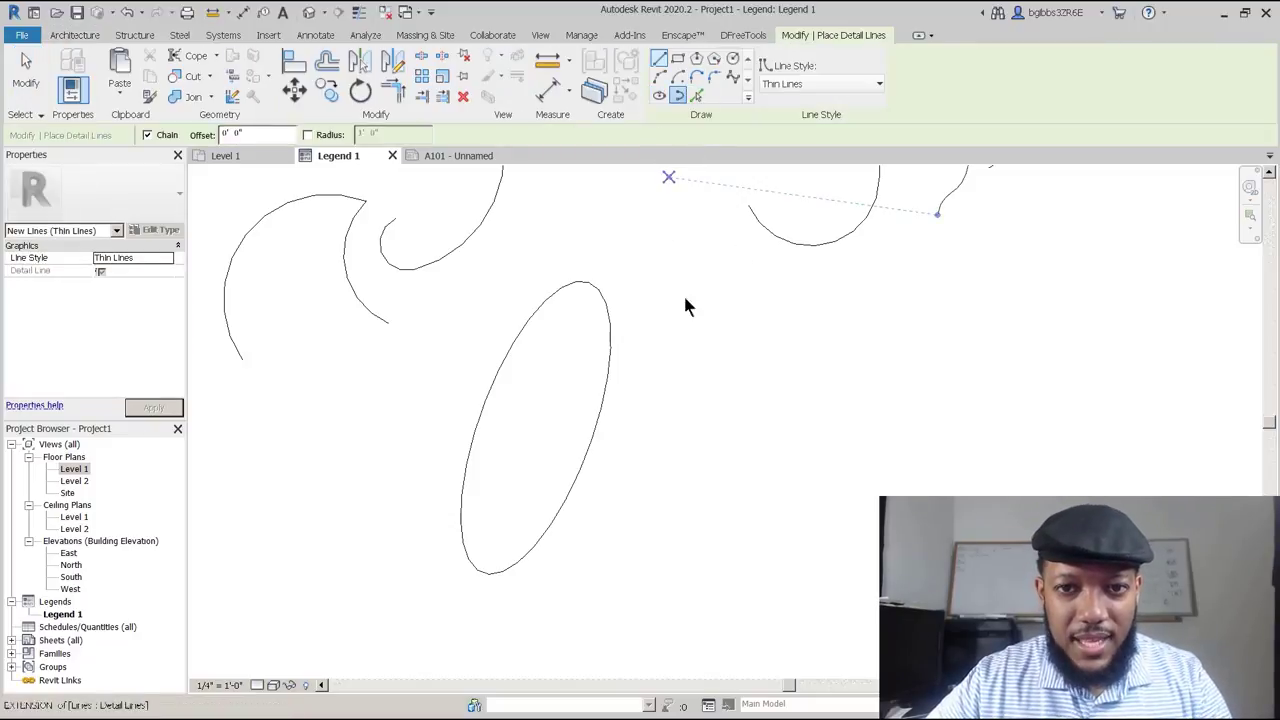
{"action": "key", "text": "e"}
{"action": "key", "text": "l"}
{"action": "left_click", "coordinate": [668, 437]}
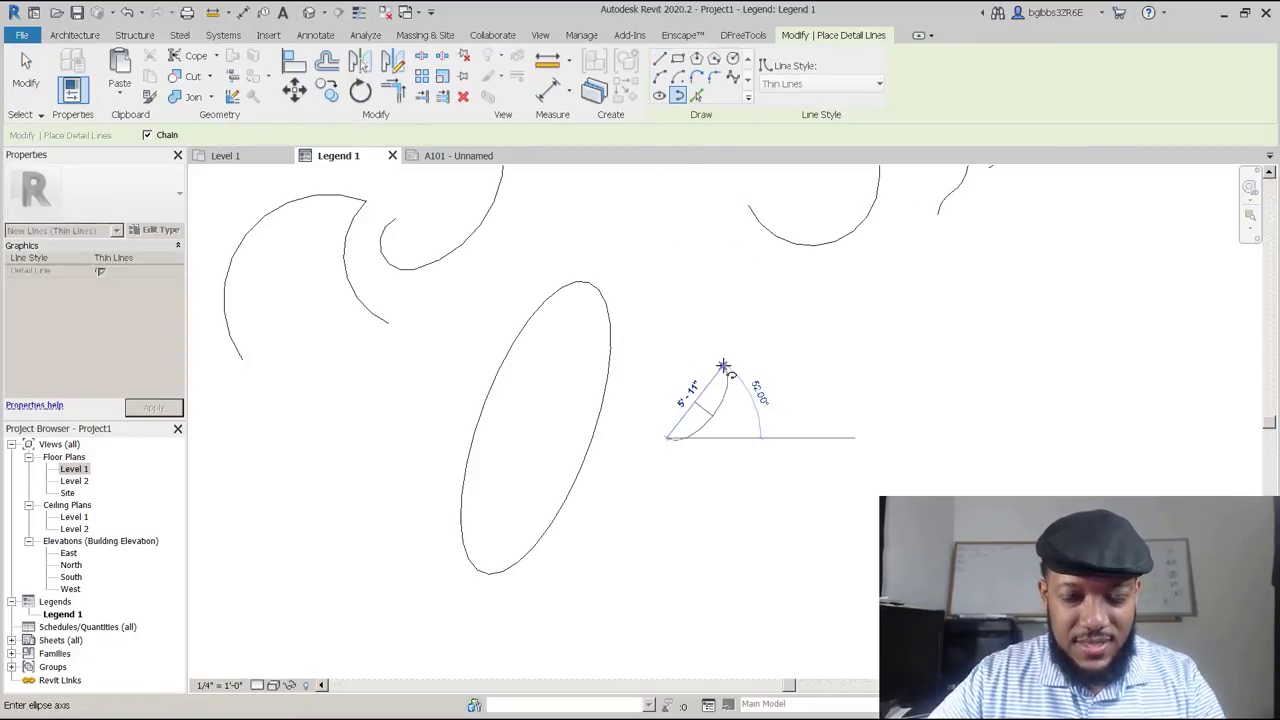
{"action": "left_click", "coordinate": [731, 352]}
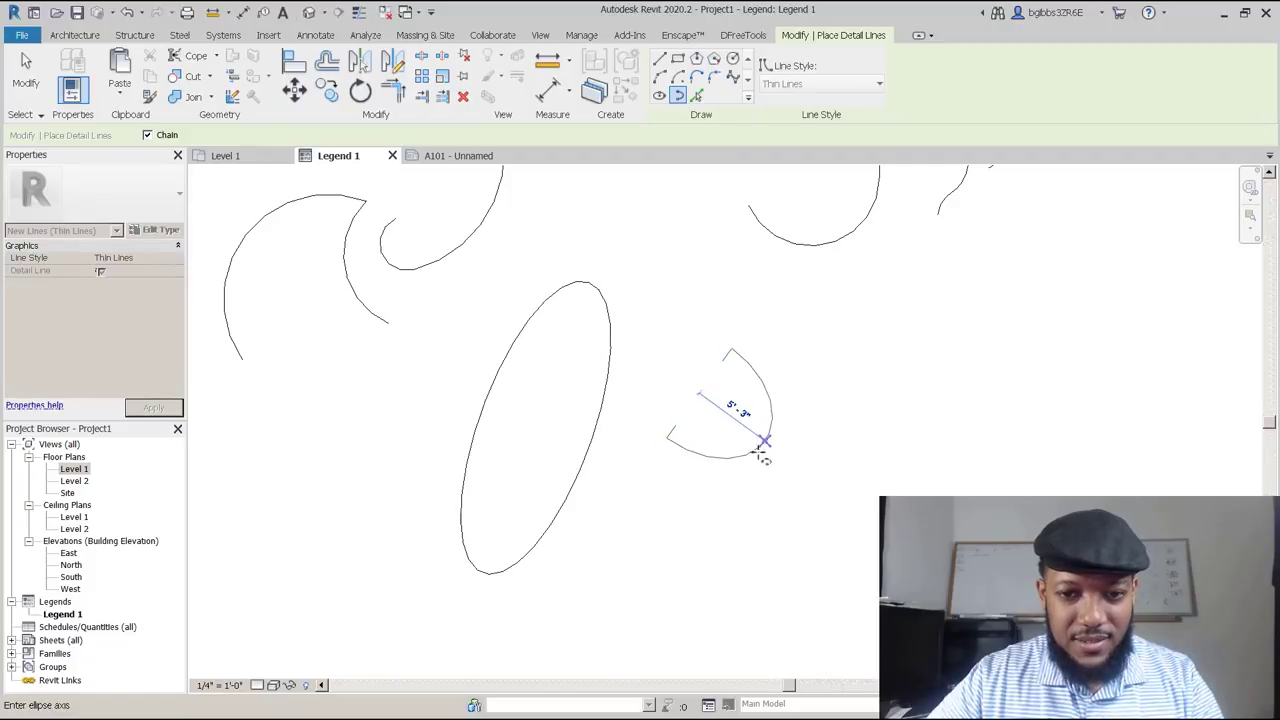
{"action": "left_click", "coordinate": [770, 458]}
{"action": "scroll", "coordinate": [769, 460], "scroll_direction": "up", "scroll_amount": 1}
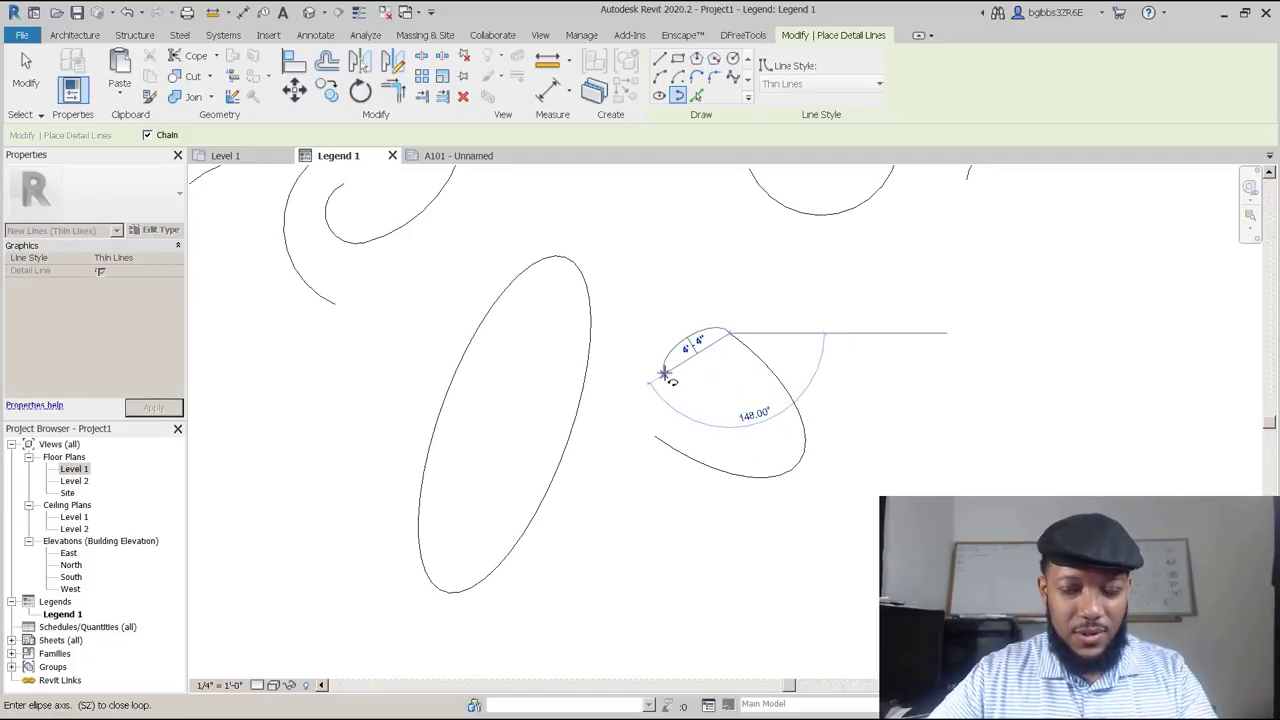
{"action": "key", "text": "Escape"}
{"action": "scroll", "coordinate": [729, 349], "scroll_direction": "down", "scroll_amount": 1}
{"action": "key", "text": "Escape"}
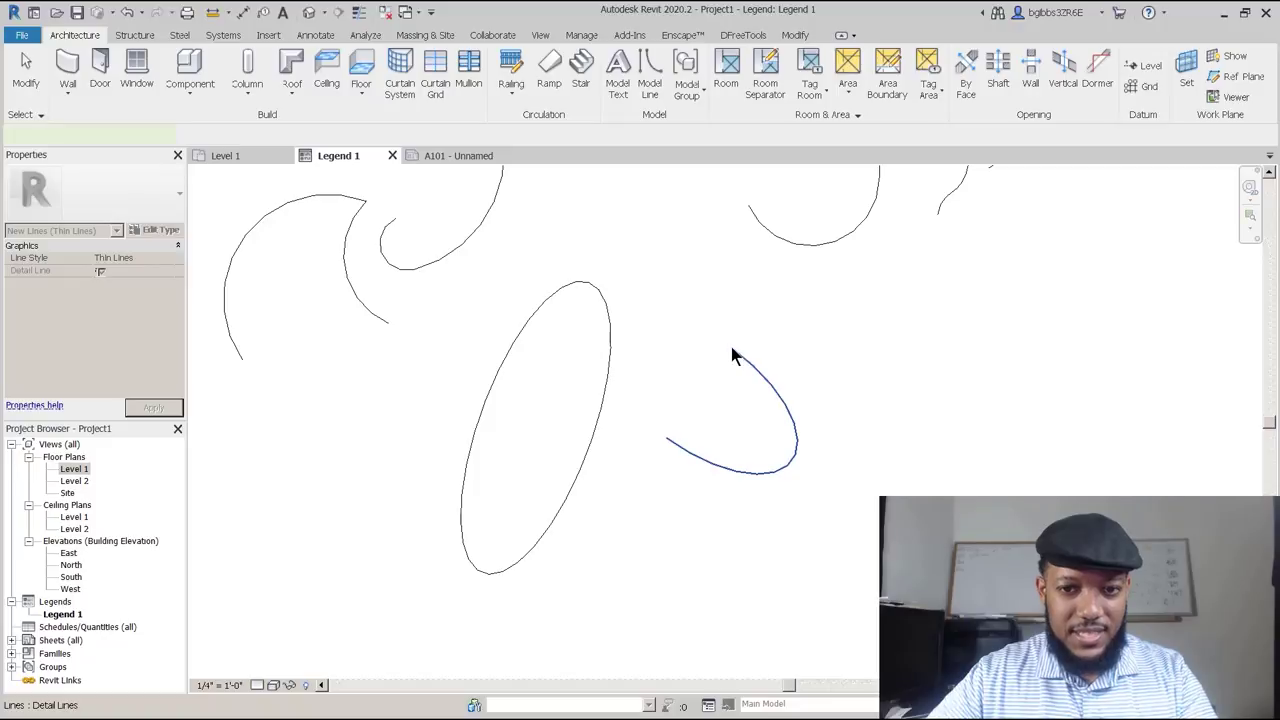
Try to move the upper end point of the partial ellipse.
{"action": "left_click", "coordinate": [735, 357]}
{"action": "mouse_move", "coordinate": [737, 350]}
{"action": "left_mouse_down"}
{"action": "mouse_move", "coordinate": [693, 387]}
{"action": "mouse_move", "coordinate": [723, 365]}
{"action": "left_mouse_up"}
{"action": "key", "text": "Escape"}
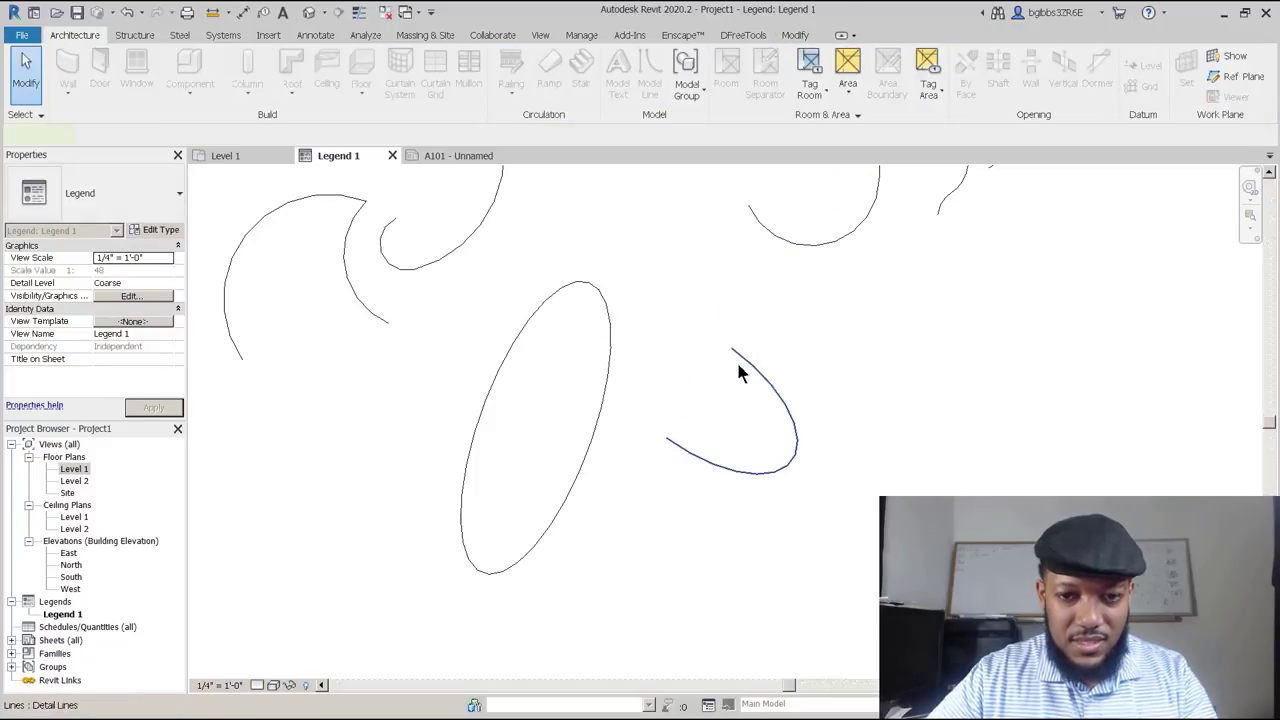
Try to reshape the partial ellipse by moving its upper and lower end points.
{"action": "left_click", "coordinate": [738, 364]}
{"action": "scroll", "coordinate": [773, 413], "scroll_direction": "up", "scroll_amount": 1}
{"action": "left_click_drag", "start_coordinate": [795, 478], "coordinate": [628, 448]}
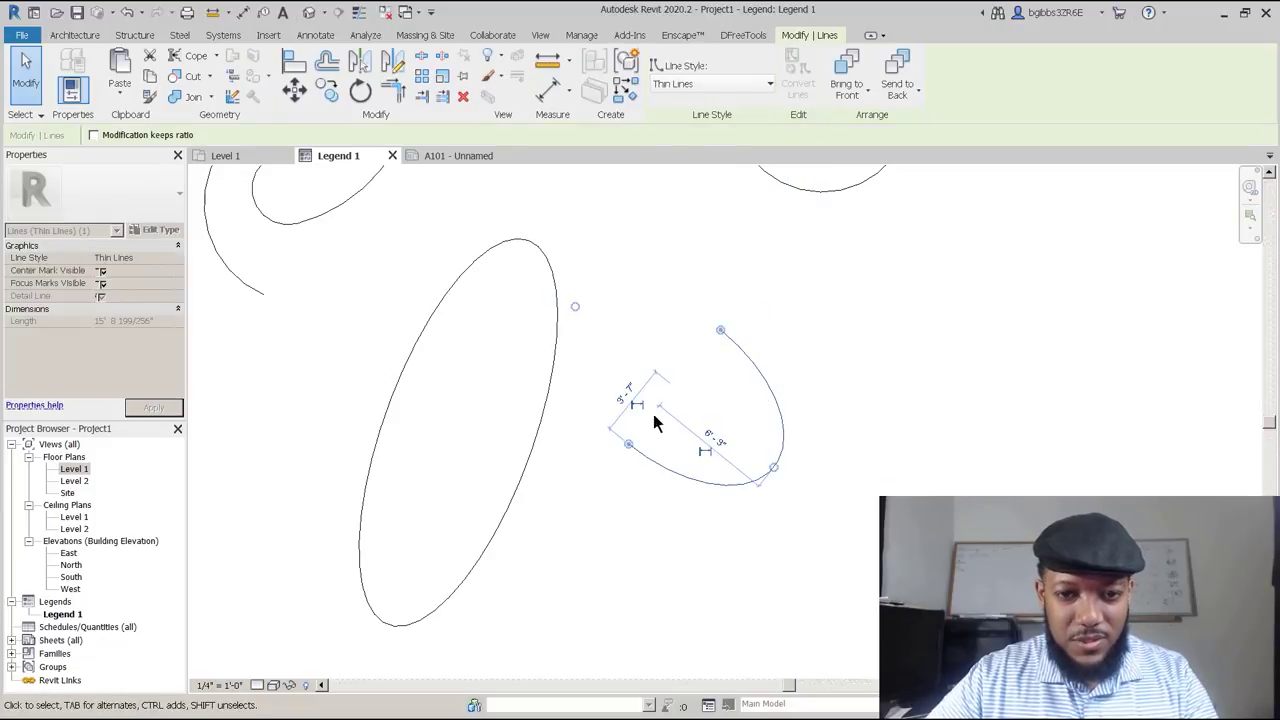
{"action": "left_click_drag", "start_coordinate": [720, 331], "coordinate": [656, 338]}
{"action": "left_click_drag", "start_coordinate": [628, 446], "coordinate": [672, 388]}
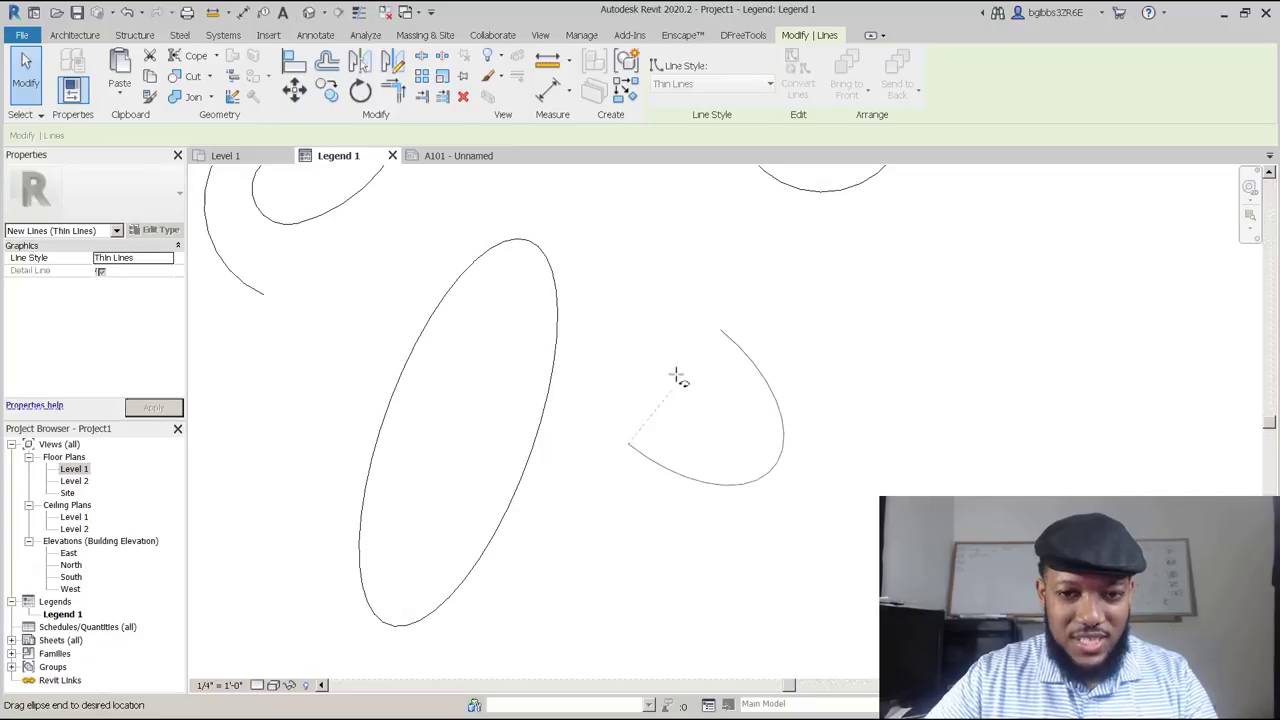
{"action": "left_click_drag", "start_coordinate": [651, 430], "coordinate": [655, 440]}
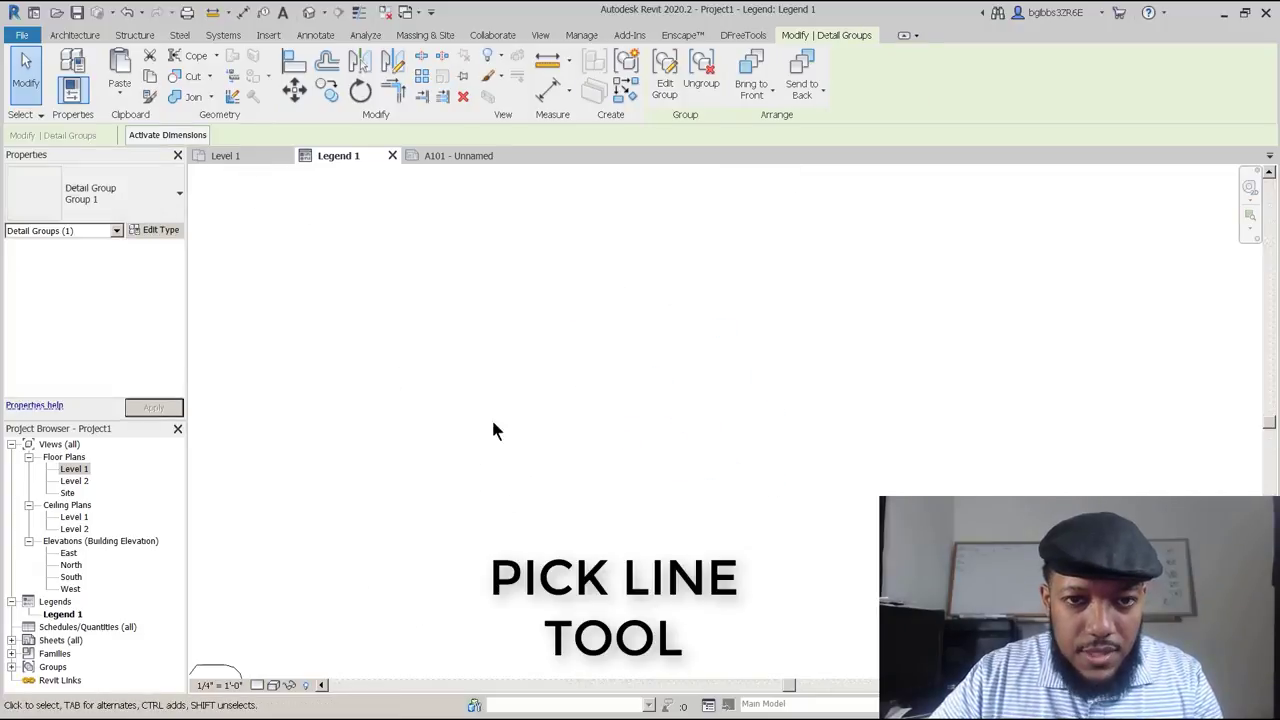
Start a Diagonal Crosshatch filled region and use Pick Lines to take the whole notched, rounded outline as its boundary.
{"action": "middle_click_drag", "start_coordinate": [523, 557], "coordinate": [547, 432]}
{"action": "middle_click_drag", "start_coordinate": [451, 540], "coordinate": [513, 440]}
{"action": "middle_click_drag", "start_coordinate": [476, 263], "coordinate": [565, 316]}
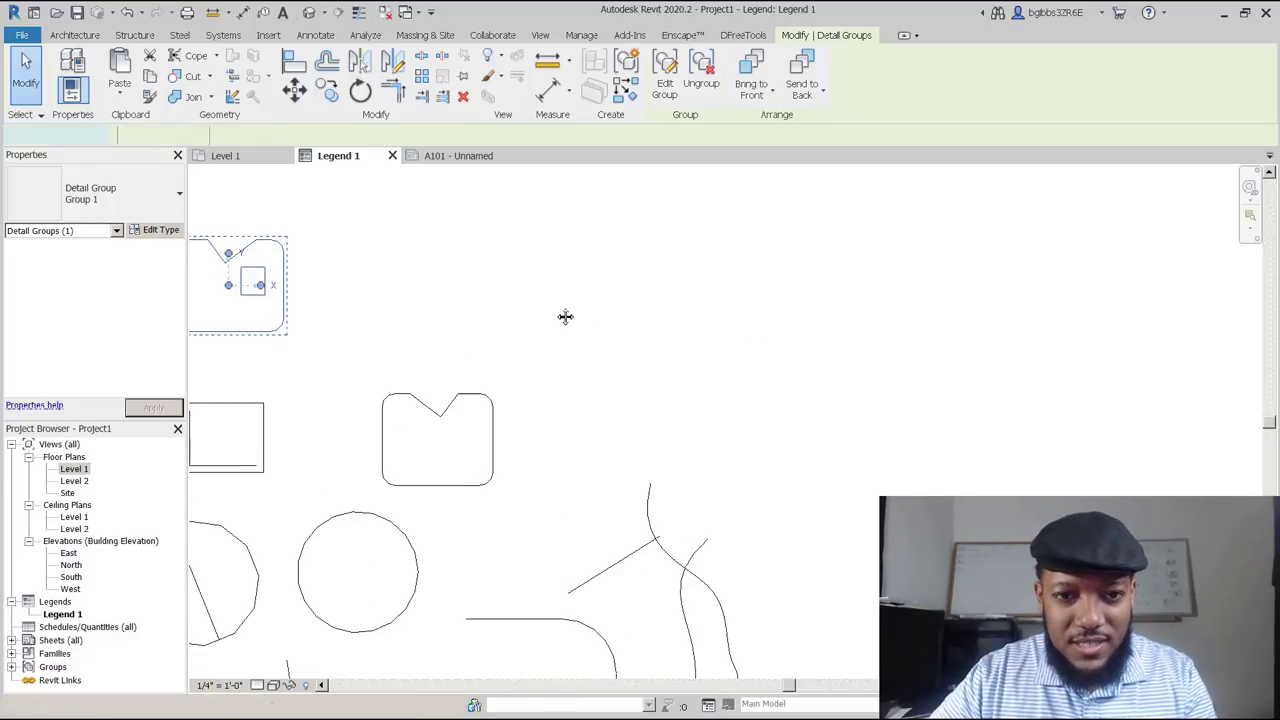
{"action": "key", "text": "f"}
{"action": "key", "text": "r"}
{"action": "left_click", "coordinate": [735, 96]}
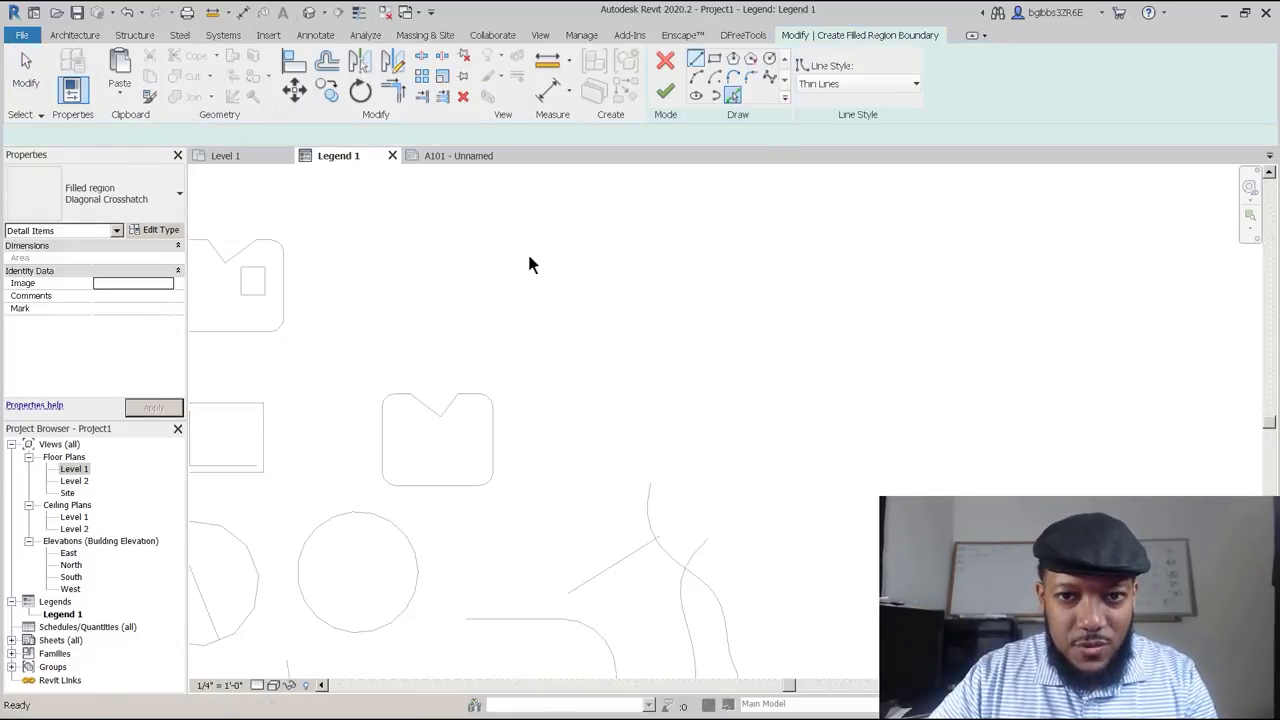
{"action": "scroll", "coordinate": [418, 377], "scroll_direction": "up", "scroll_amount": 2}
{"action": "key", "text": "Tab"}
{"action": "left_click", "coordinate": [424, 442]}
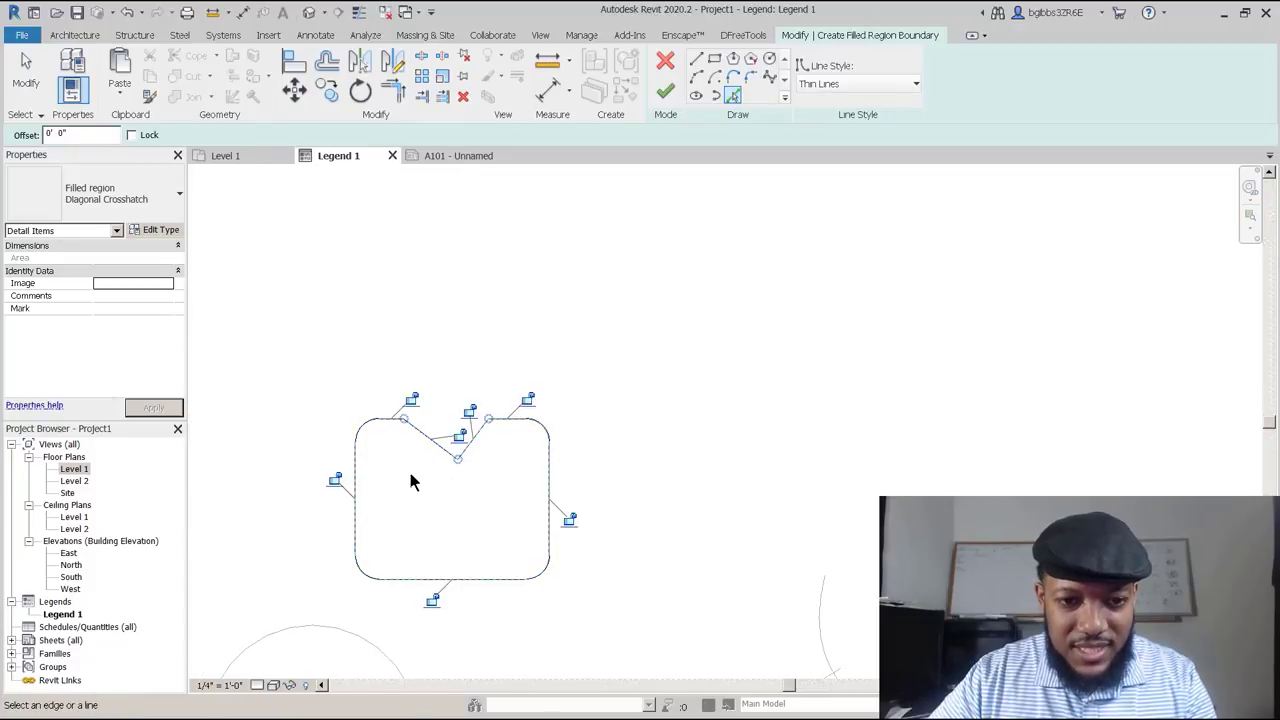
Lock the left slanted notch line of the boundary to its source line and finish the filled region.
{"action": "middle_click_drag", "start_coordinate": [410, 483], "coordinate": [497, 449]}
{"action": "scroll", "coordinate": [553, 410], "scroll_direction": "up", "scroll_amount": 2}
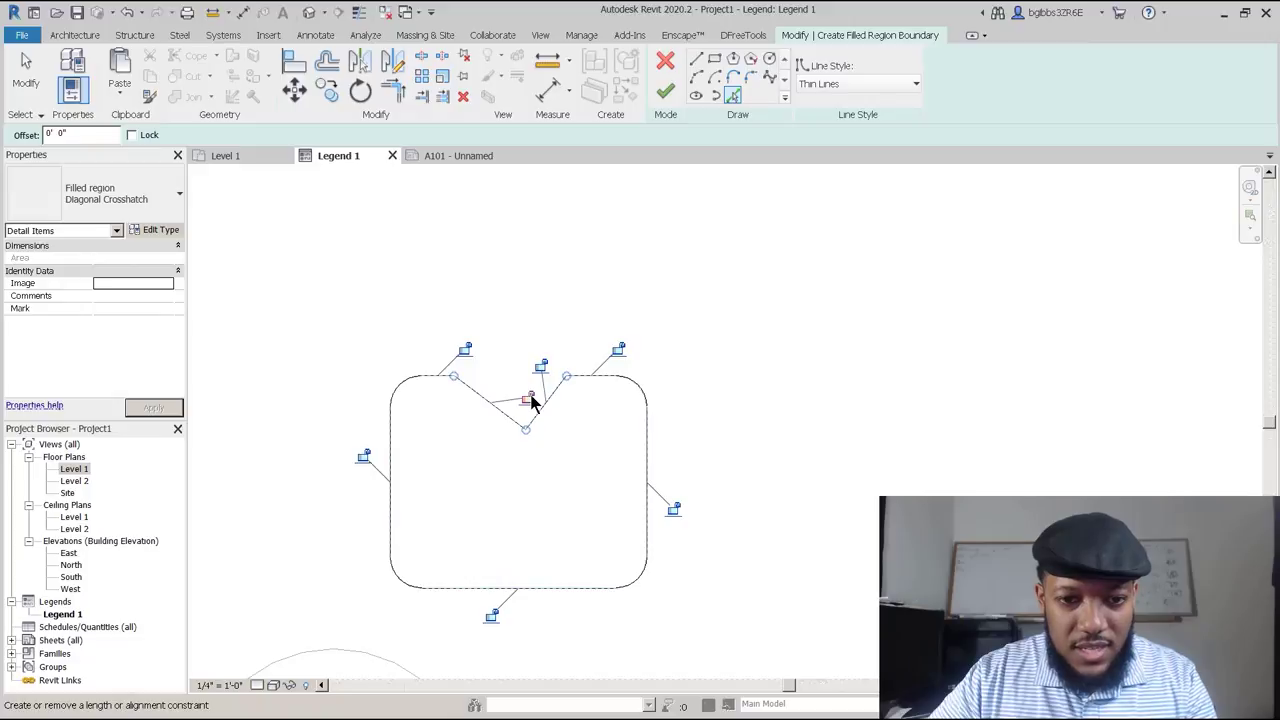
{"action": "left_click", "coordinate": [530, 397]}
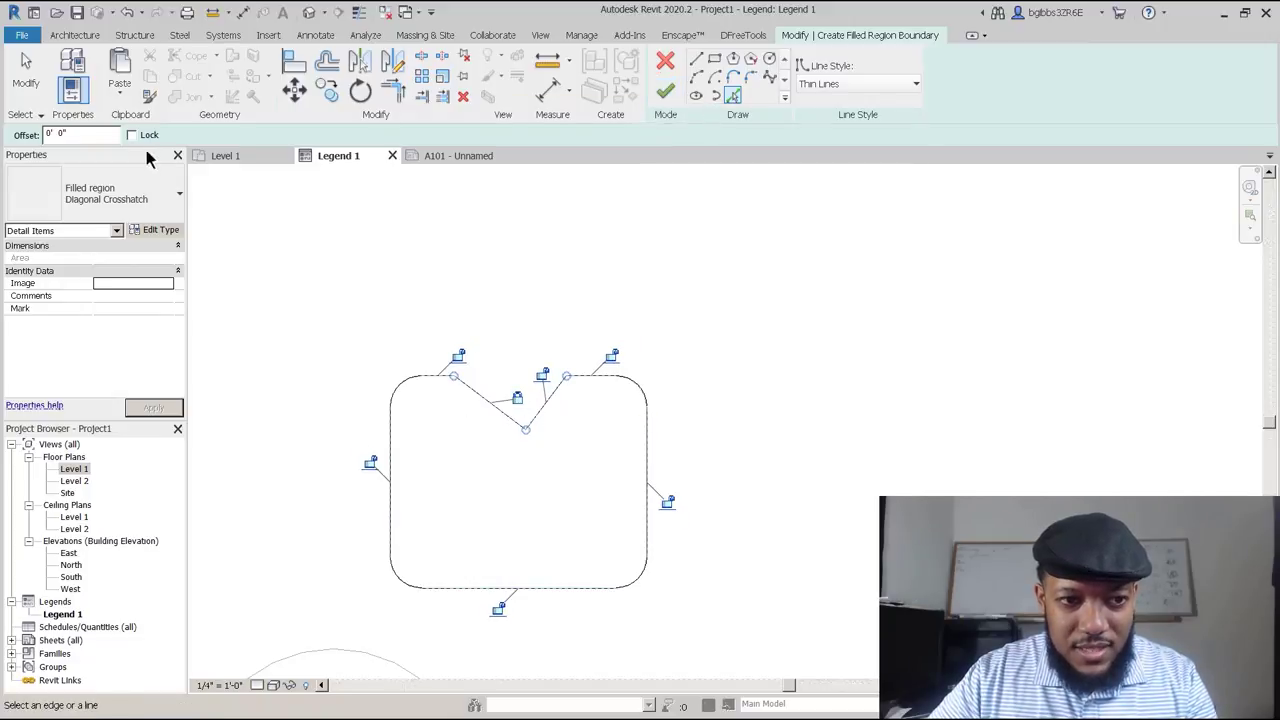
{"action": "left_click", "coordinate": [665, 91]}
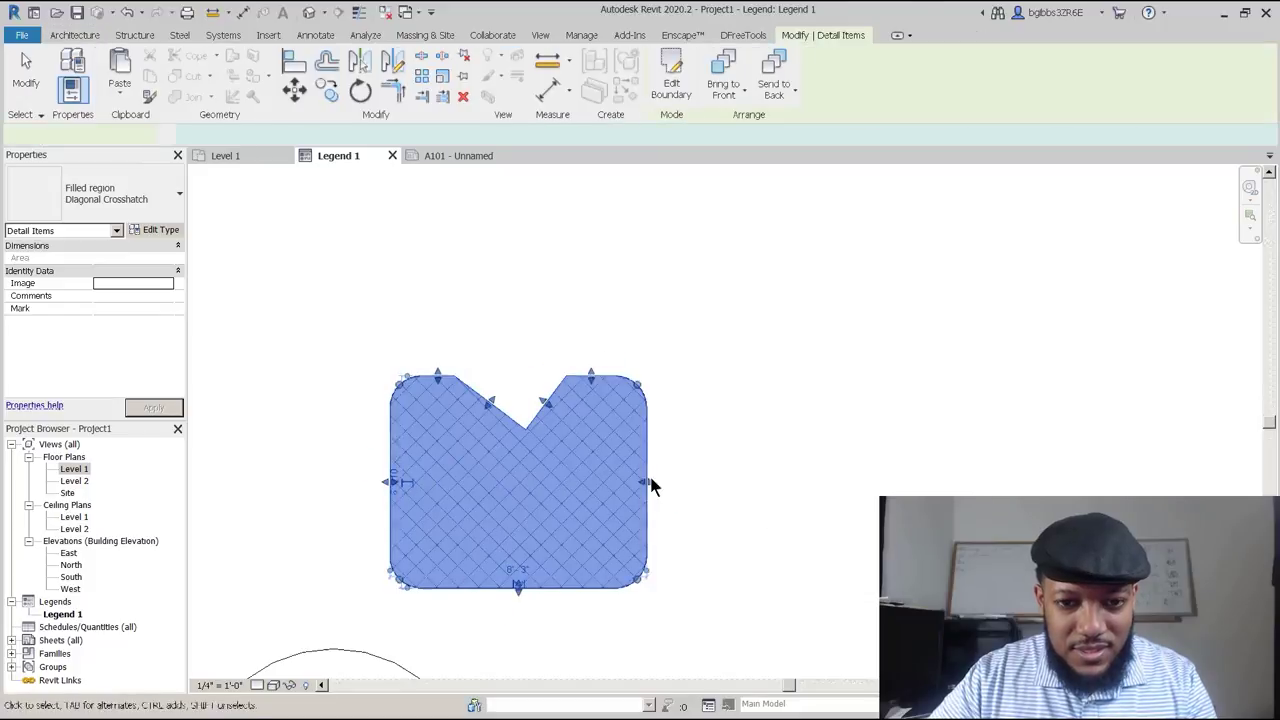
{"action": "left_click", "coordinate": [660, 441]}
{"action": "key", "text": "Escape"}
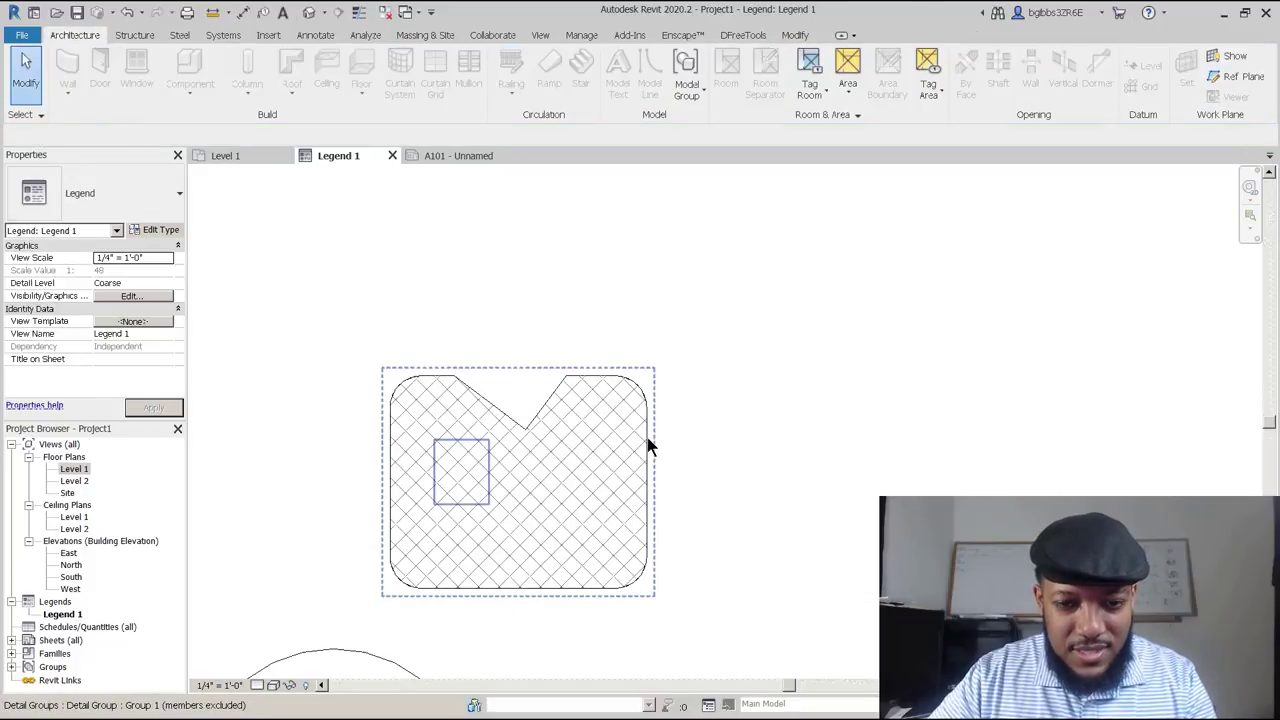
Move the notched detail group up and to the right in two moves to test the locked filled region.
{"action": "left_click_drag", "start_coordinate": [647, 443], "coordinate": [743, 312]}
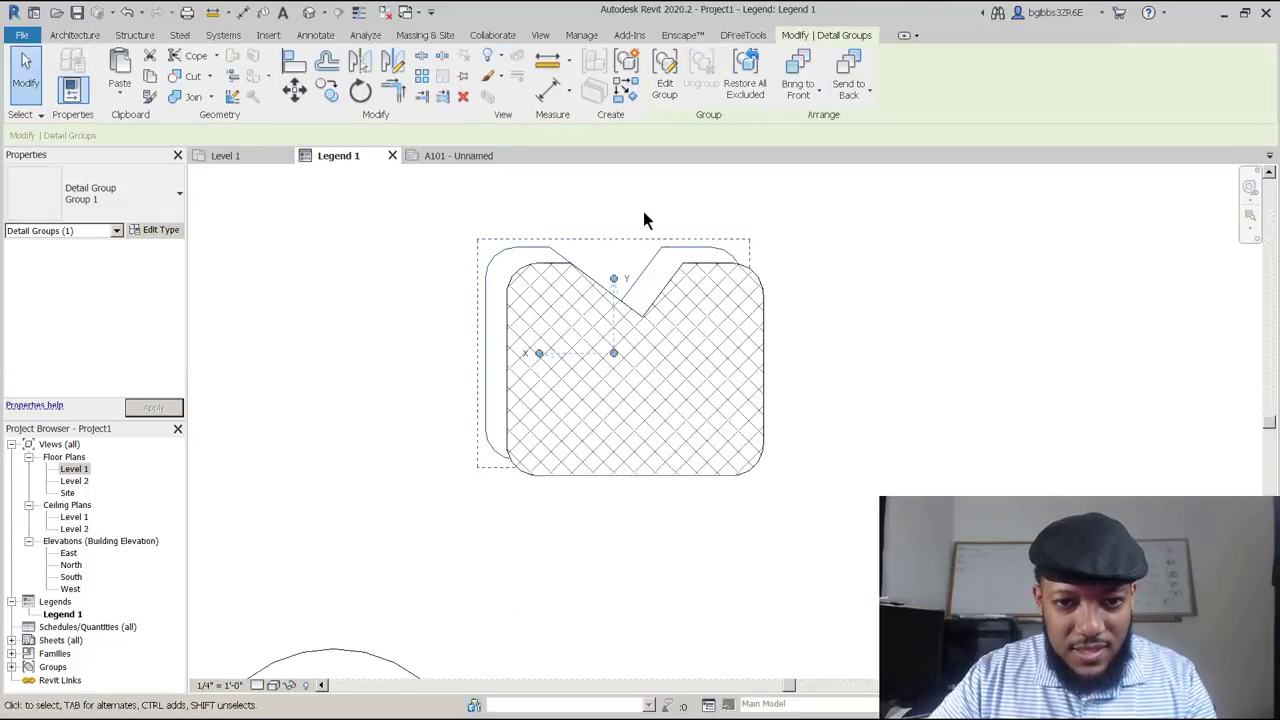
{"action": "left_click", "coordinate": [725, 519]}
{"action": "scroll", "coordinate": [623, 310], "scroll_direction": "down", "scroll_amount": 1}
{"action": "left_click_drag", "start_coordinate": [661, 264], "coordinate": [671, 212]}
{"action": "middle_click_drag", "start_coordinate": [639, 439], "coordinate": [560, 604]}
{"action": "scroll", "coordinate": [573, 561], "scroll_direction": "up", "scroll_amount": 1}
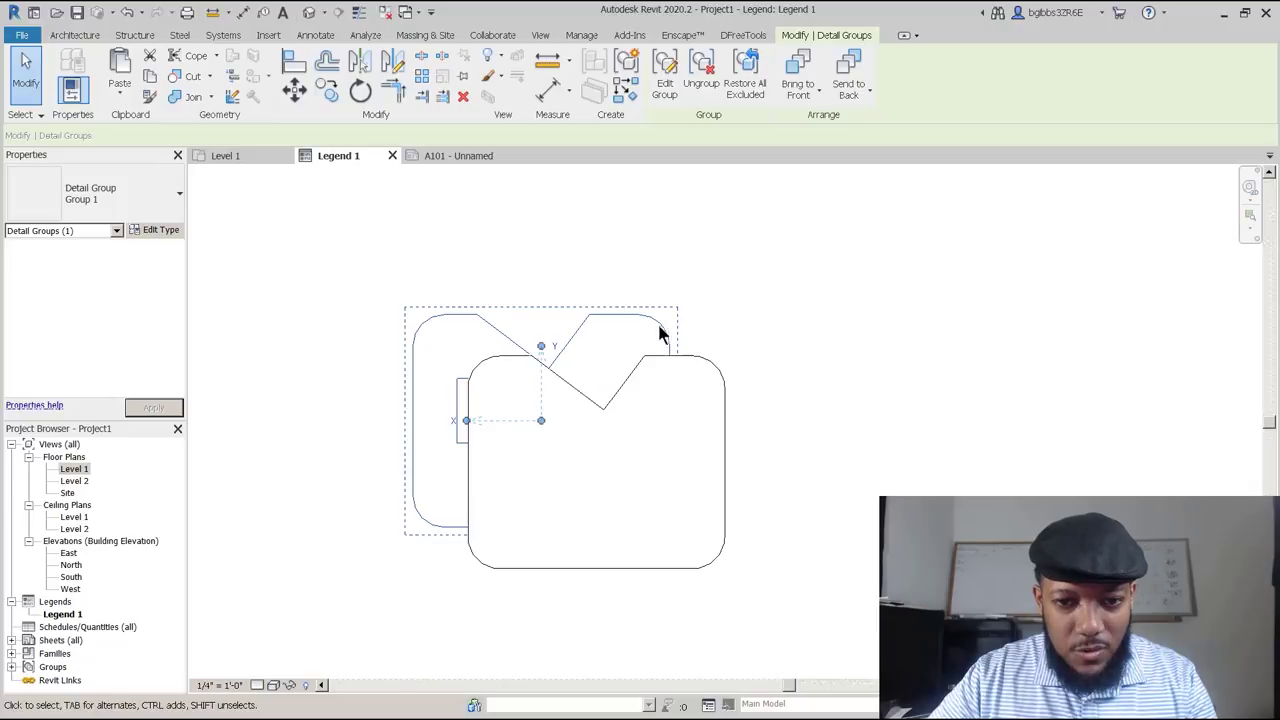
{"action": "scroll", "coordinate": [678, 325], "scroll_direction": "down", "scroll_amount": 2}
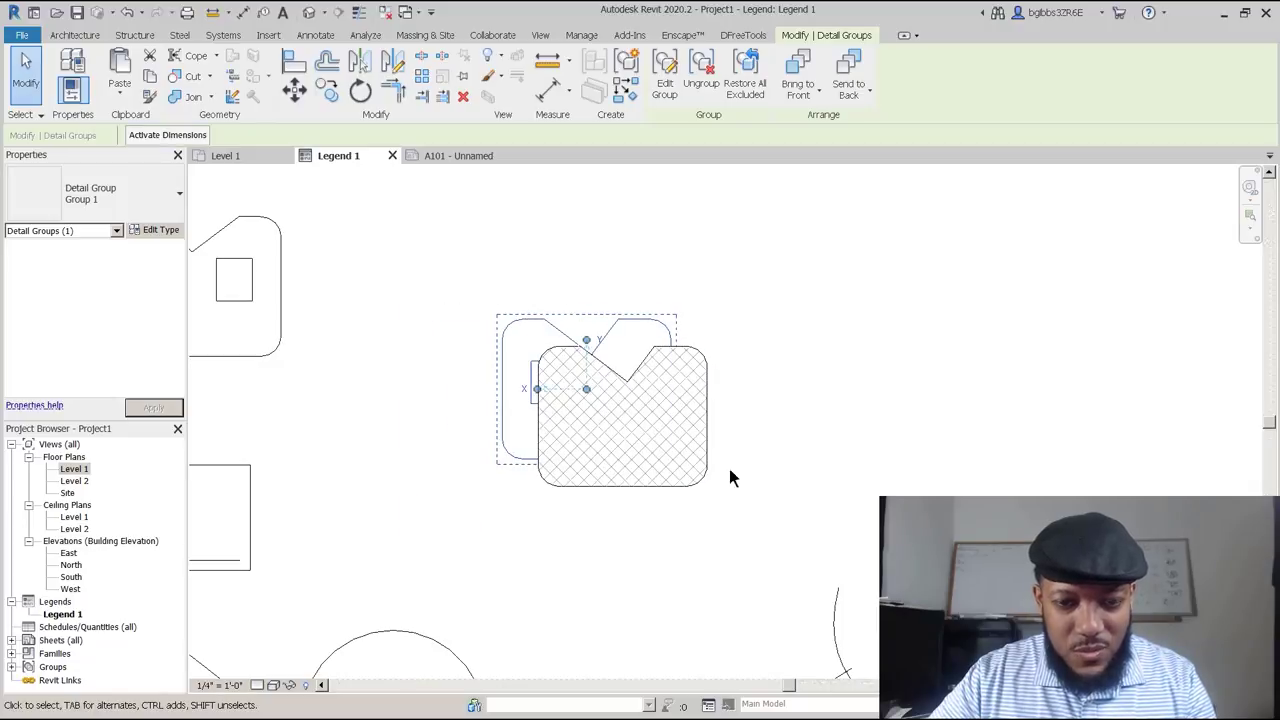
{"action": "scroll", "coordinate": [640, 360], "scroll_direction": "up", "scroll_amount": 2}
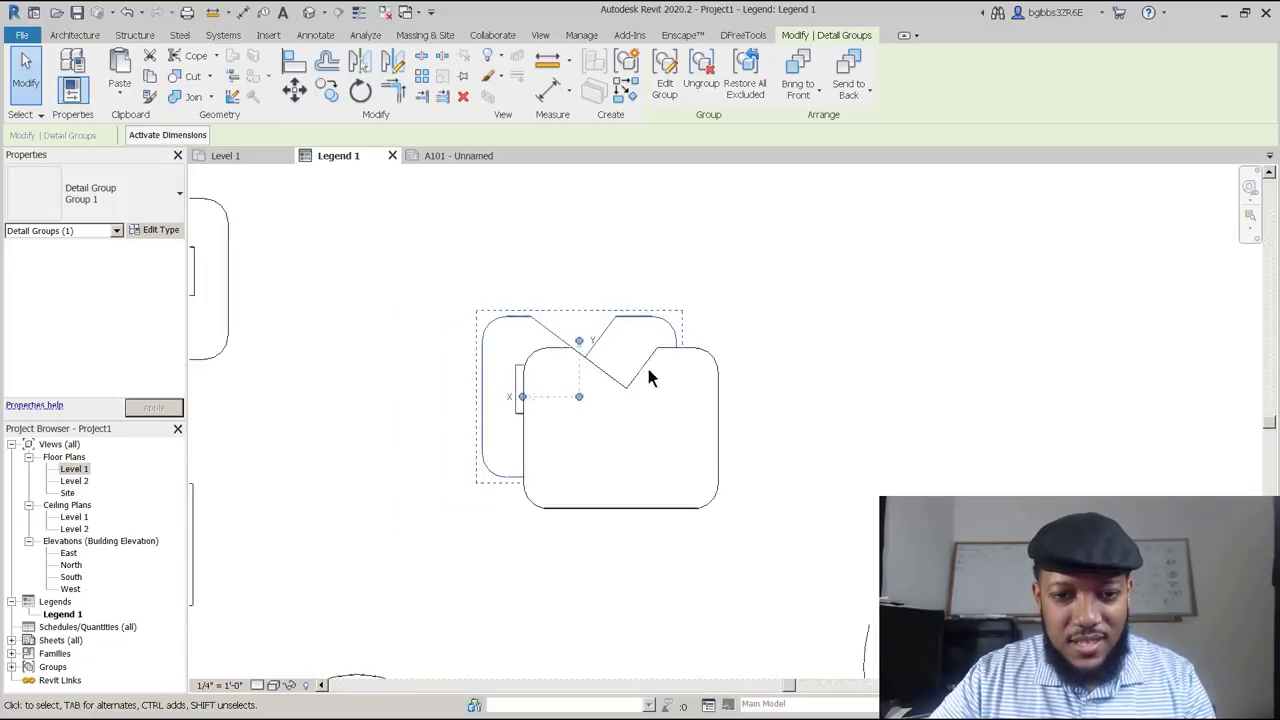
Open the crosshatched filled region's boundary for editing, inspect its connected outline and finish the boundary sketch.
{"action": "left_click", "coordinate": [716, 355]}
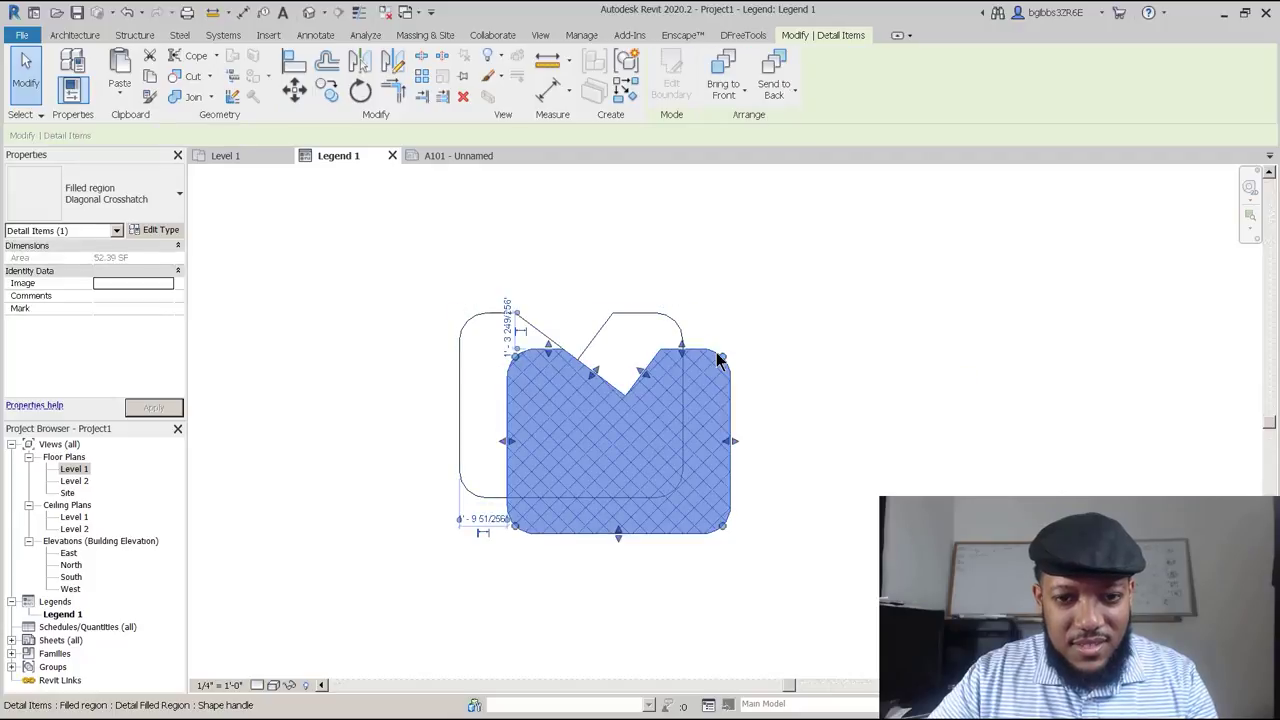
{"action": "key", "text": "ctrl+z"}
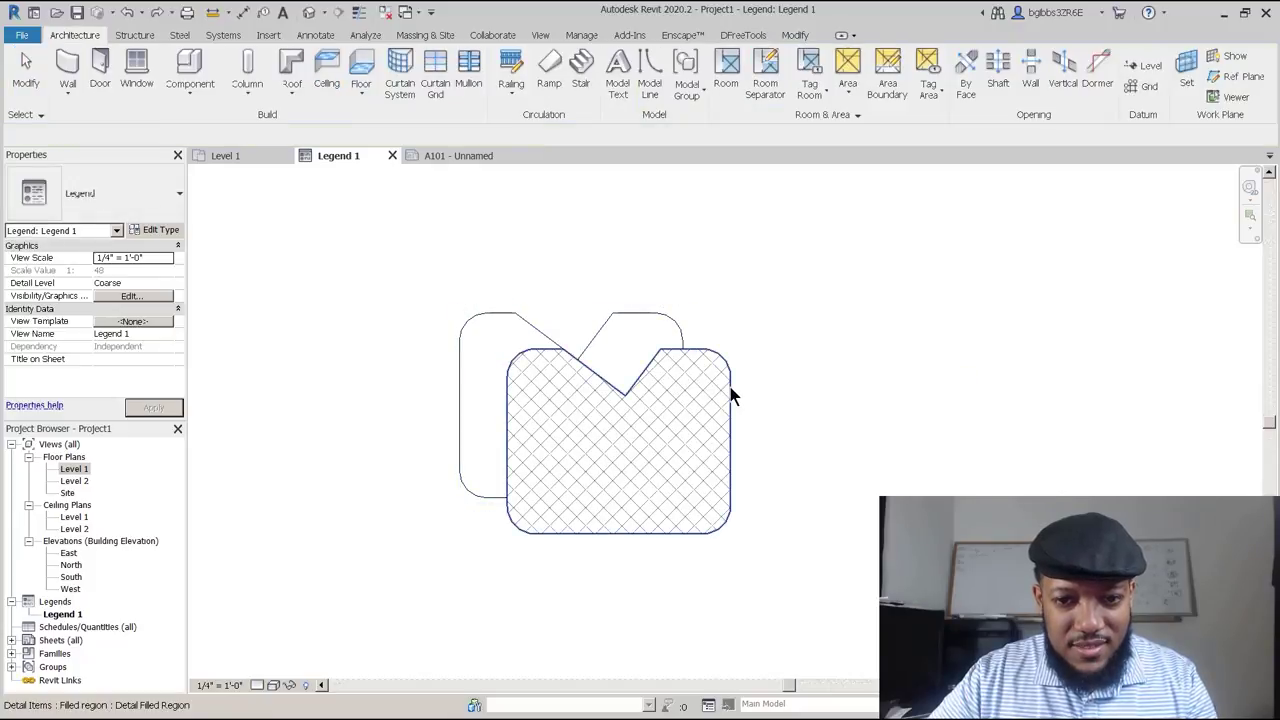
{"action": "left_click", "coordinate": [730, 387]}
{"action": "double_click", "coordinate": [670, 352]}
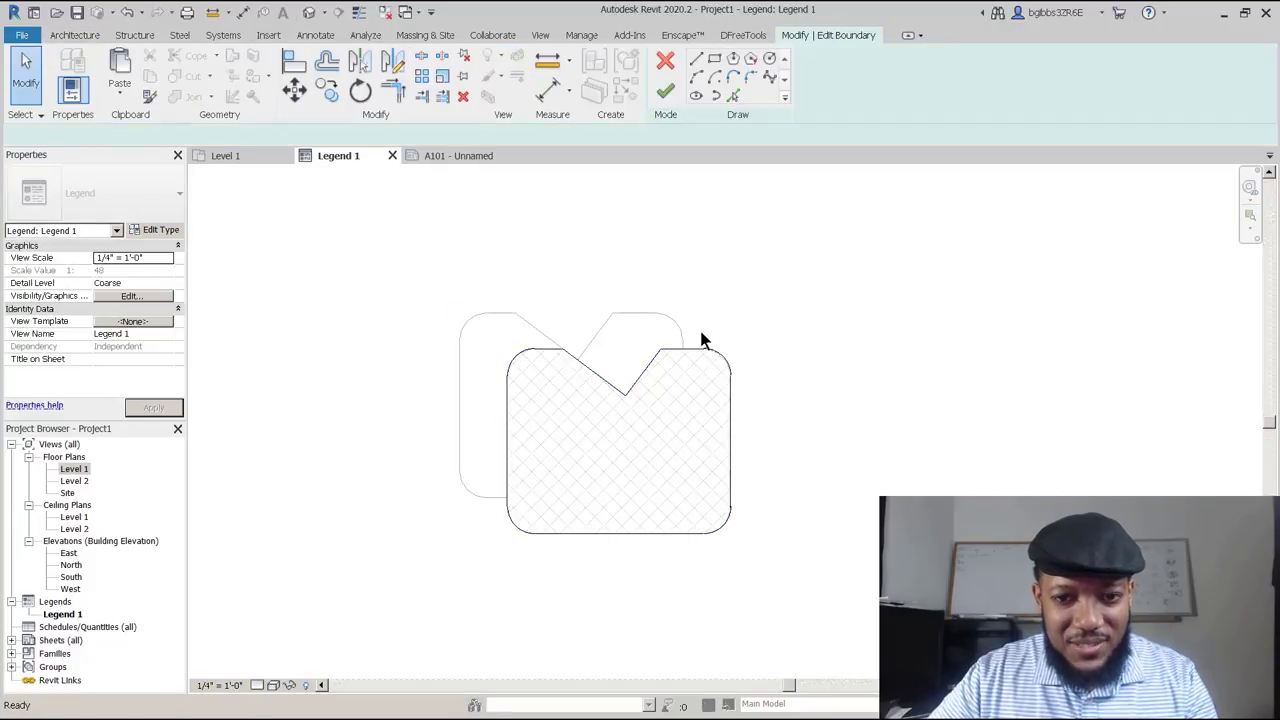
{"action": "left_click", "coordinate": [706, 350]}
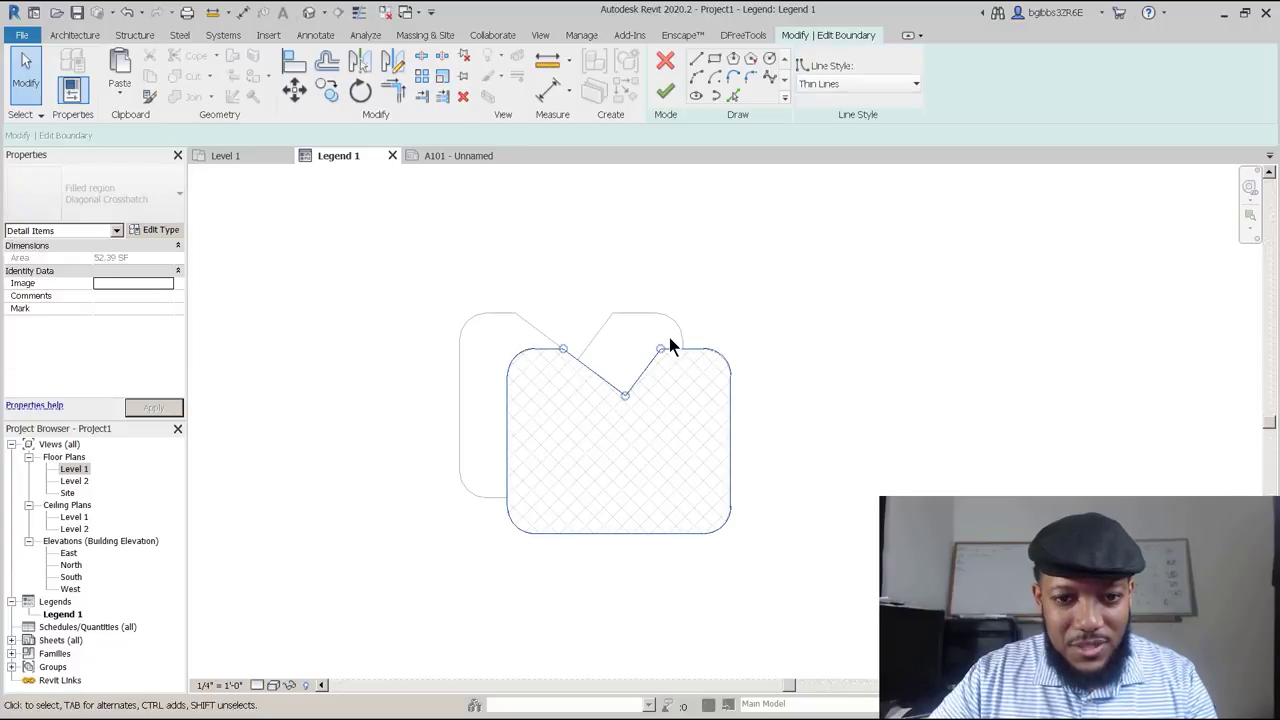
{"action": "left_click", "coordinate": [665, 92]}
{"action": "left_click", "coordinate": [665, 91]}
{"action": "left_click", "coordinate": [652, 314]}
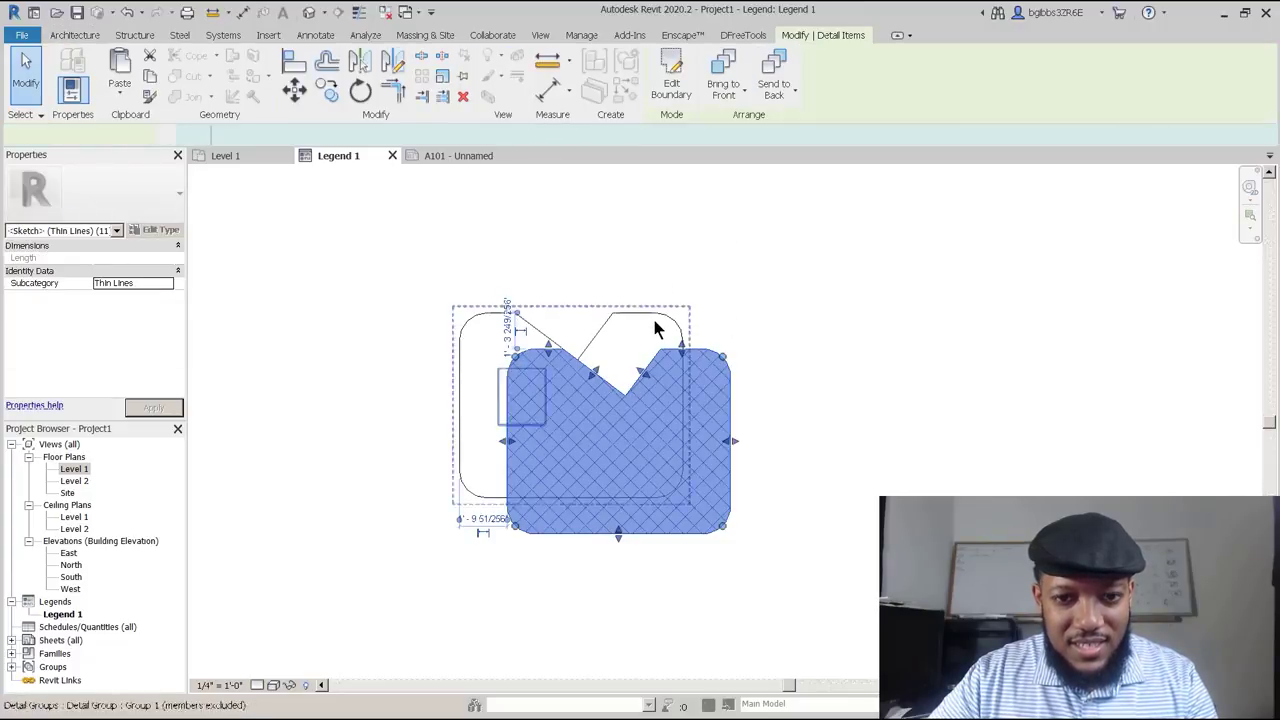
Move the notched detail group further up and away from the filled region it overlaps, and clear the selection.
{"action": "left_click_drag", "start_coordinate": [654, 315], "coordinate": [585, 263]}
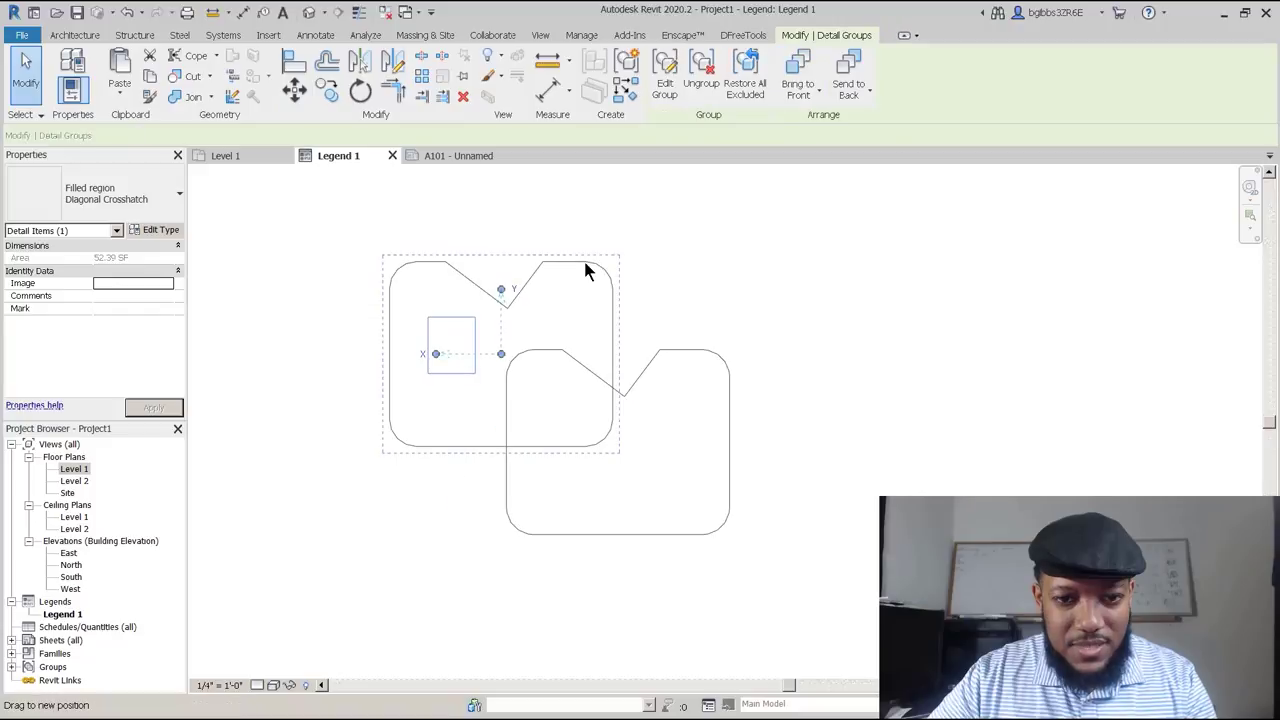
{"action": "scroll", "coordinate": [720, 380], "scroll_direction": "down", "scroll_amount": 2}
{"action": "left_click", "coordinate": [808, 408]}
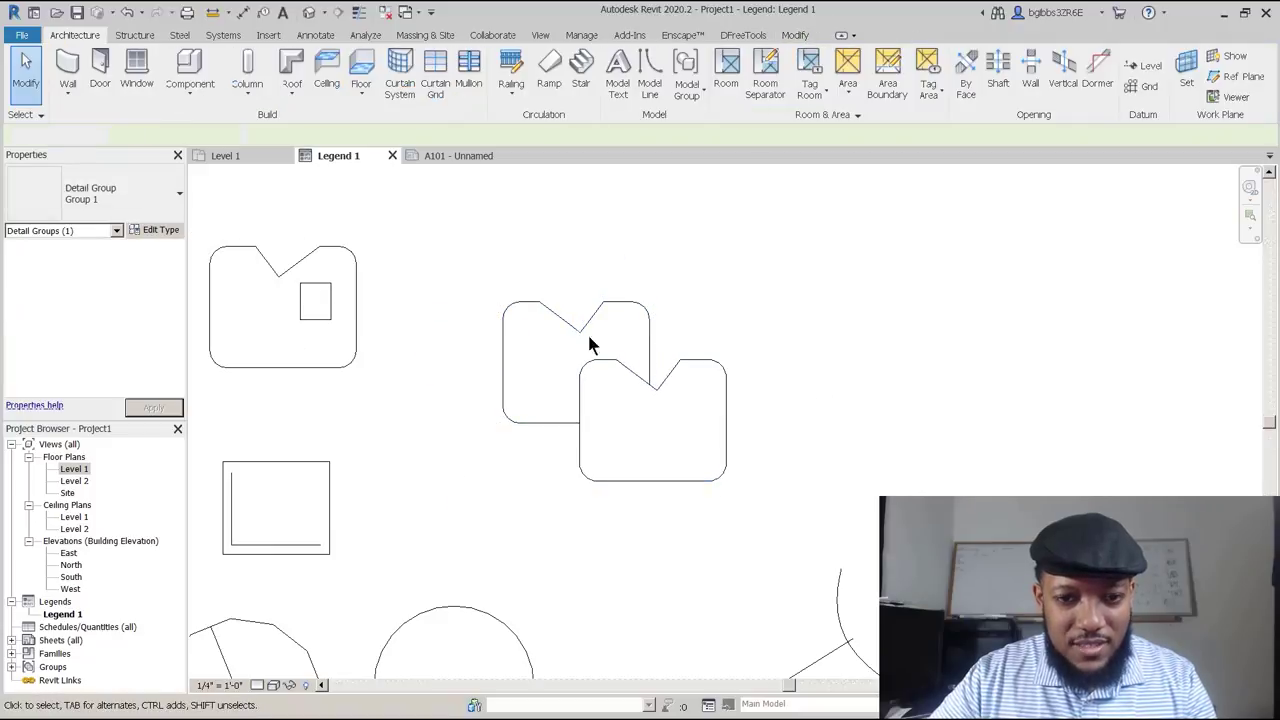
{"action": "scroll", "coordinate": [560, 490], "scroll_direction": "down", "scroll_amount": 3}
{"action": "scroll", "coordinate": [591, 361], "scroll_direction": "up", "scroll_amount": 2}
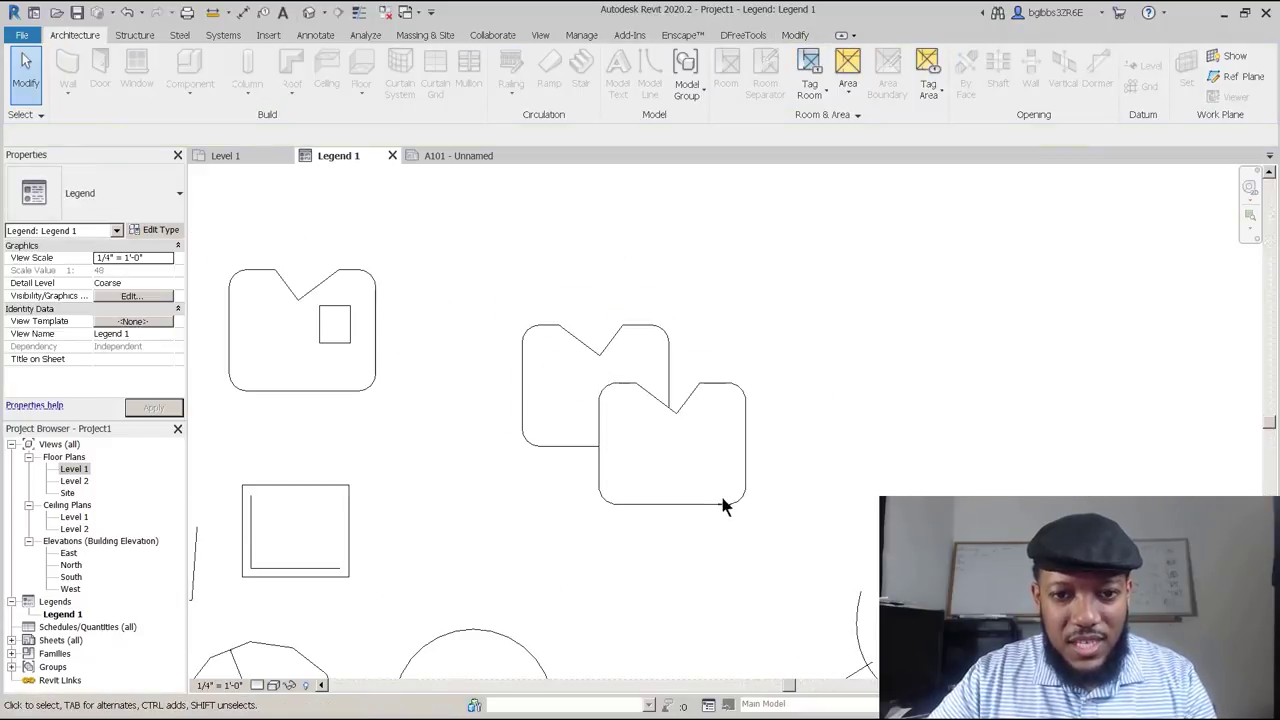
{"action": "scroll", "coordinate": [625, 357], "scroll_direction": "up", "scroll_amount": 1}
{"action": "middle_click_drag", "start_coordinate": [642, 351], "coordinate": [675, 343]}
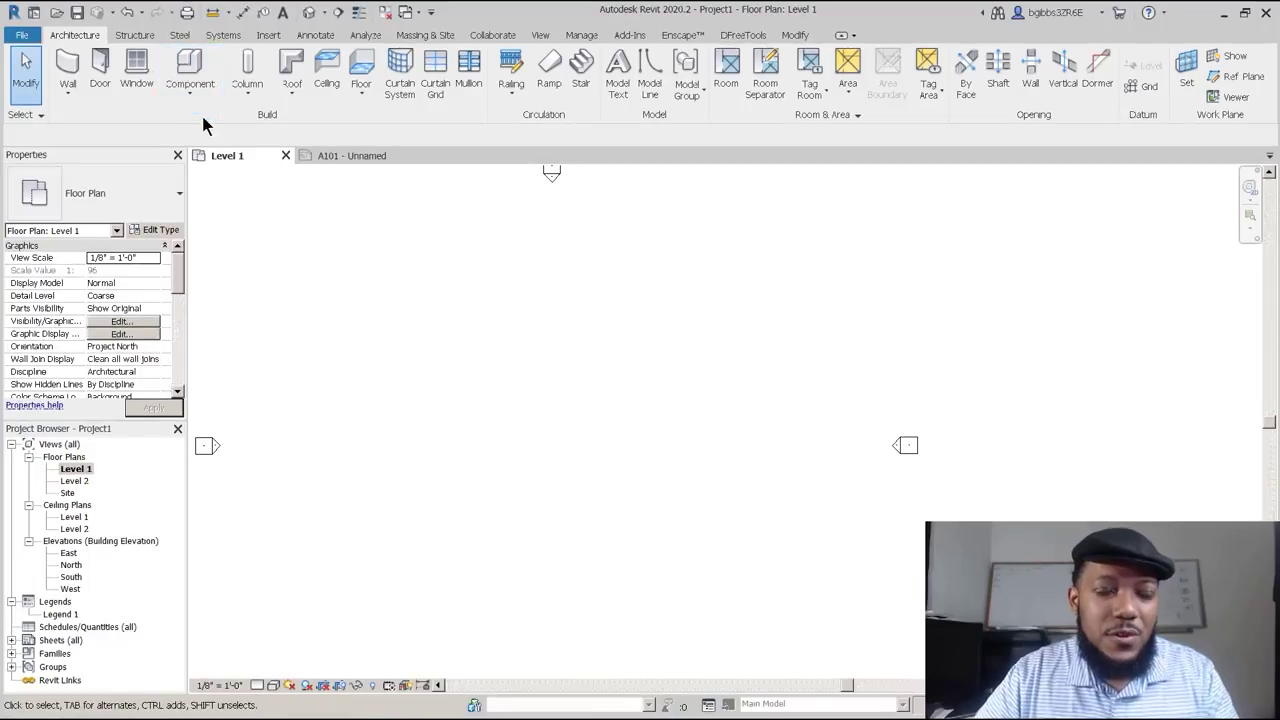
{"action": "left_click", "coordinate": [196, 90]}
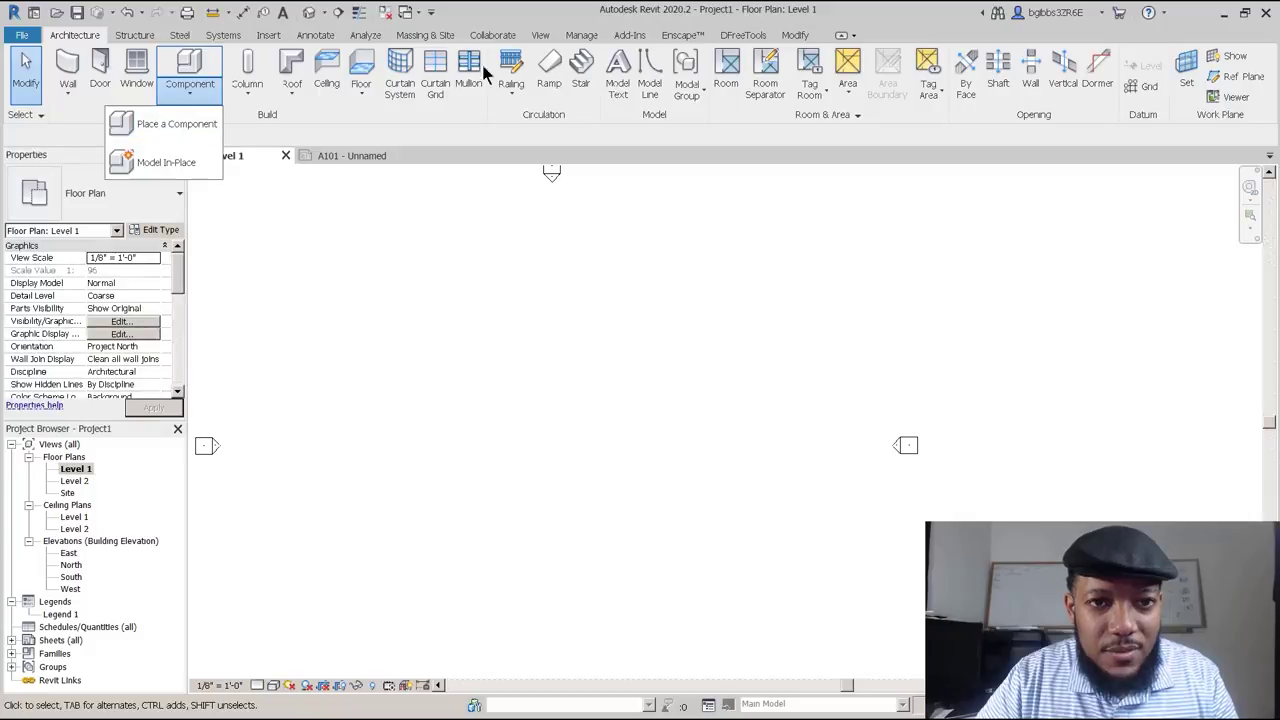
{"action": "left_click", "coordinate": [440, 38]}
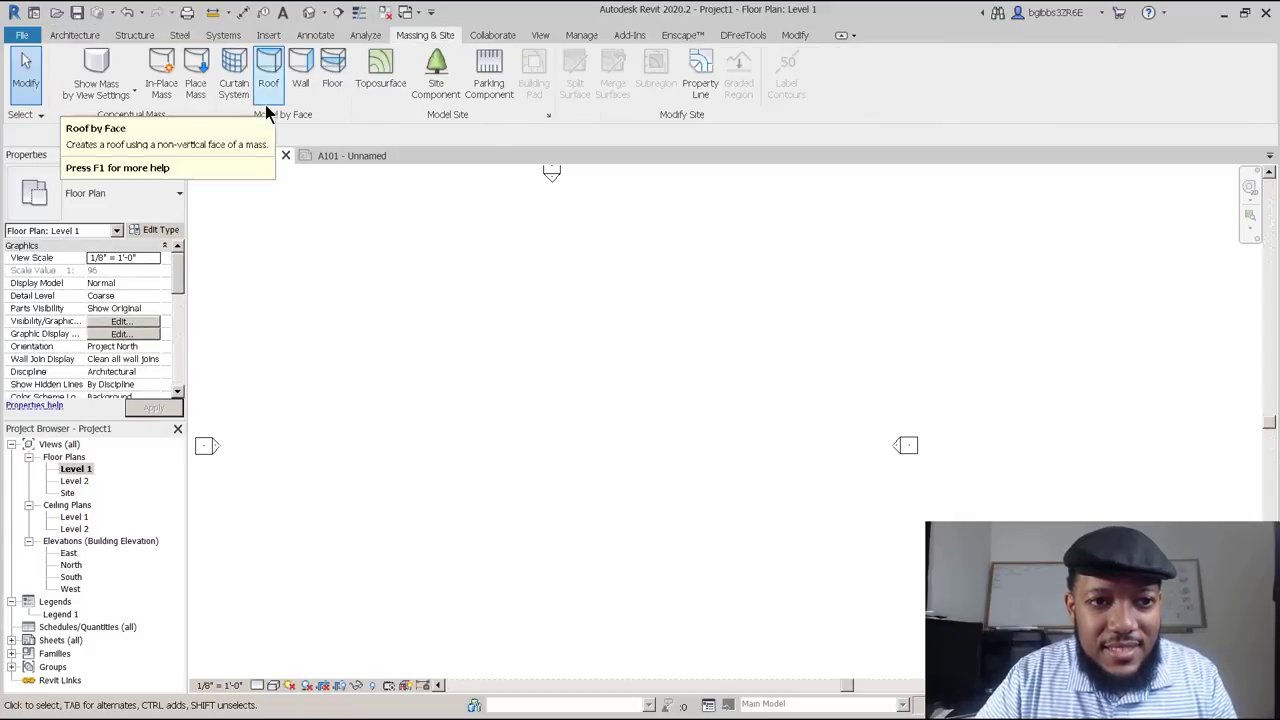
{"action": "left_click", "coordinate": [197, 76]}
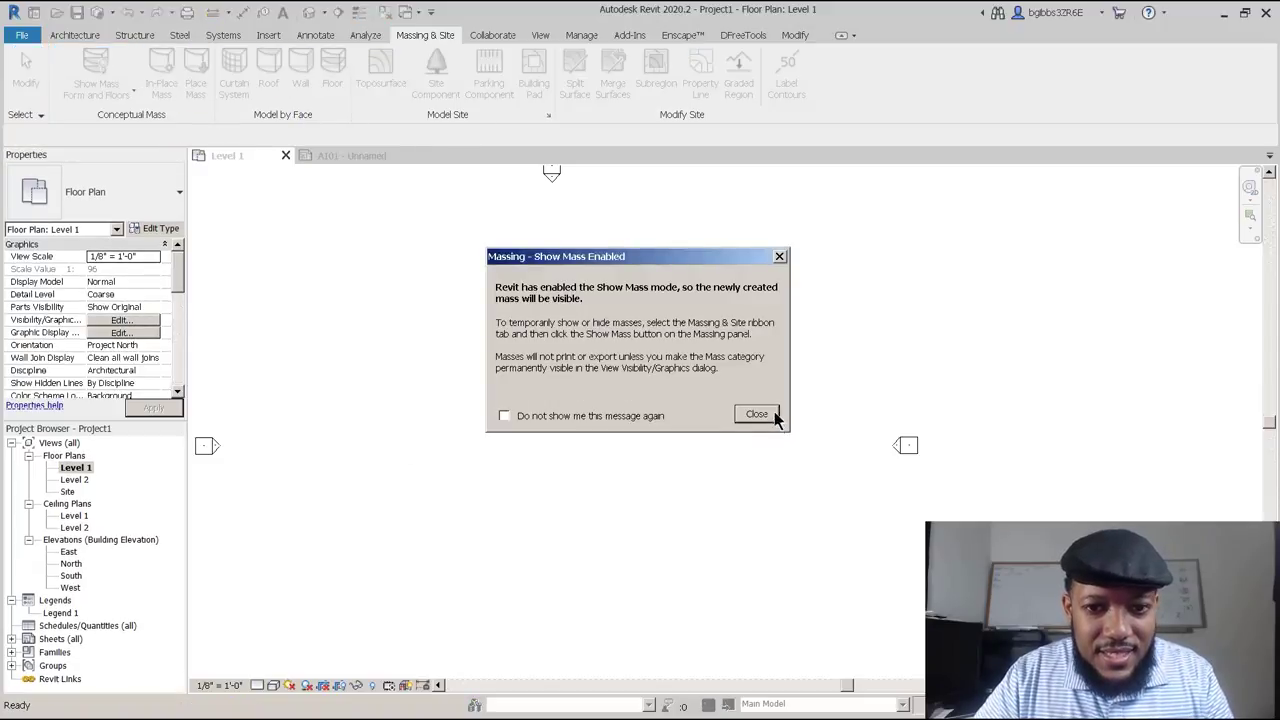
{"action": "left_click", "coordinate": [756, 415]}
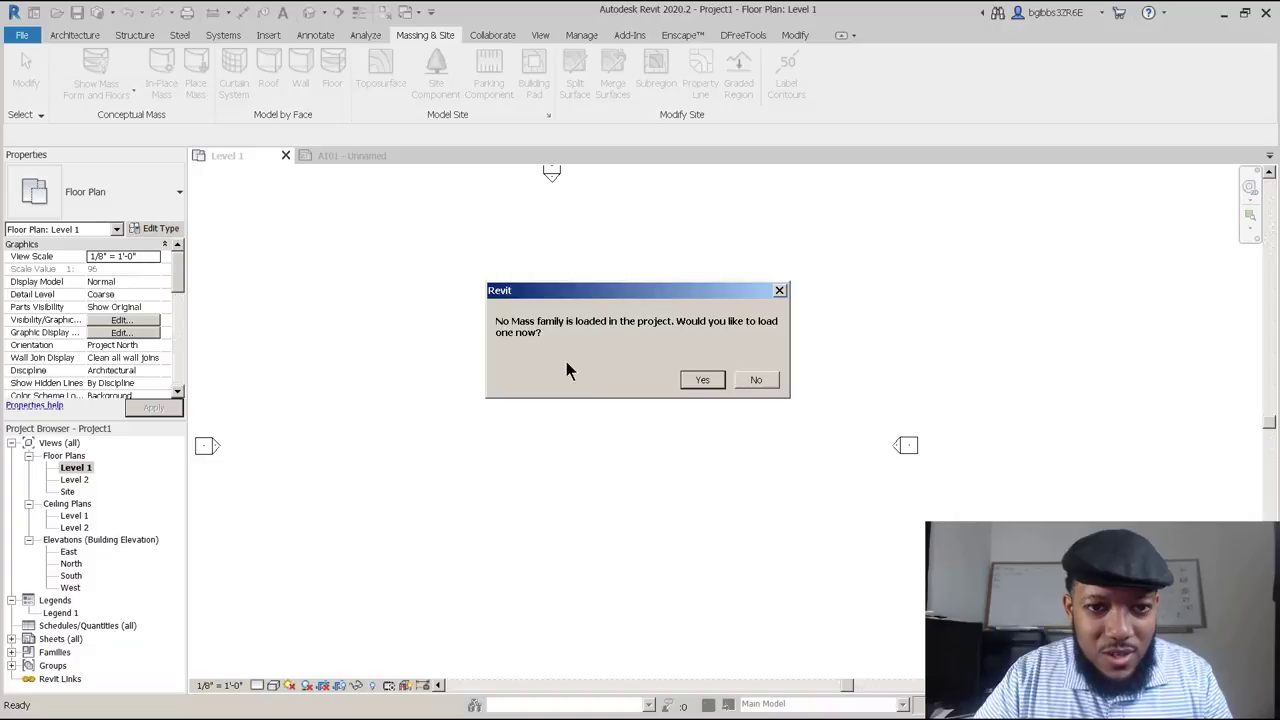
{"action": "left_click", "coordinate": [703, 381]}
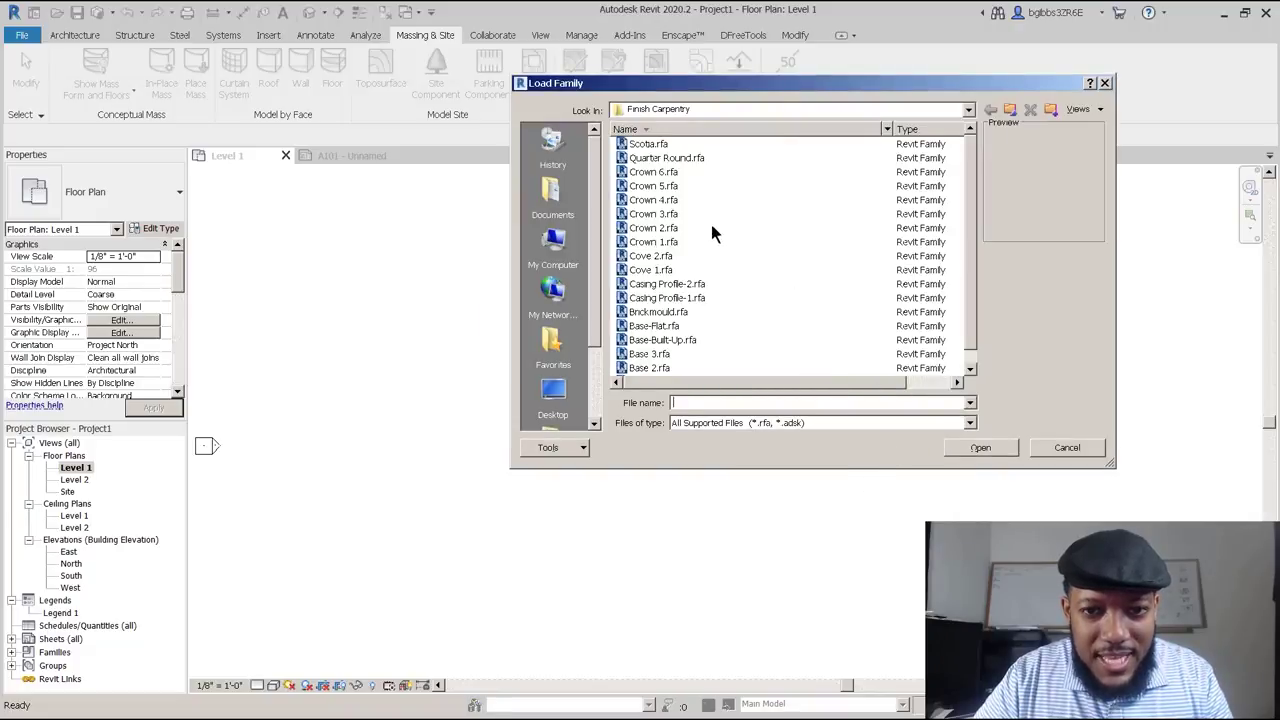
{"action": "left_click", "coordinate": [660, 312]}
{"action": "left_click", "coordinate": [1060, 449]}
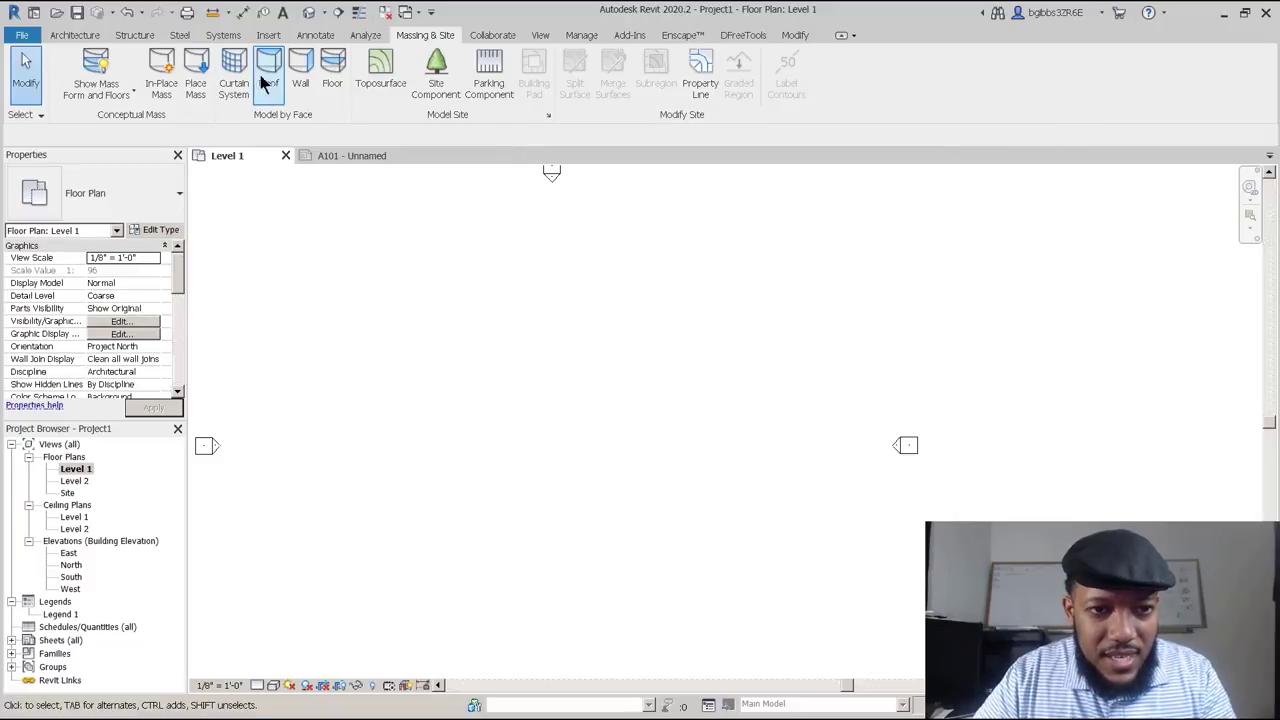
Start an in-place mass named Mass 1 and sketch a rectangle about 40' wide near the middle of the Level 1 plan.
{"action": "left_click", "coordinate": [163, 88]}
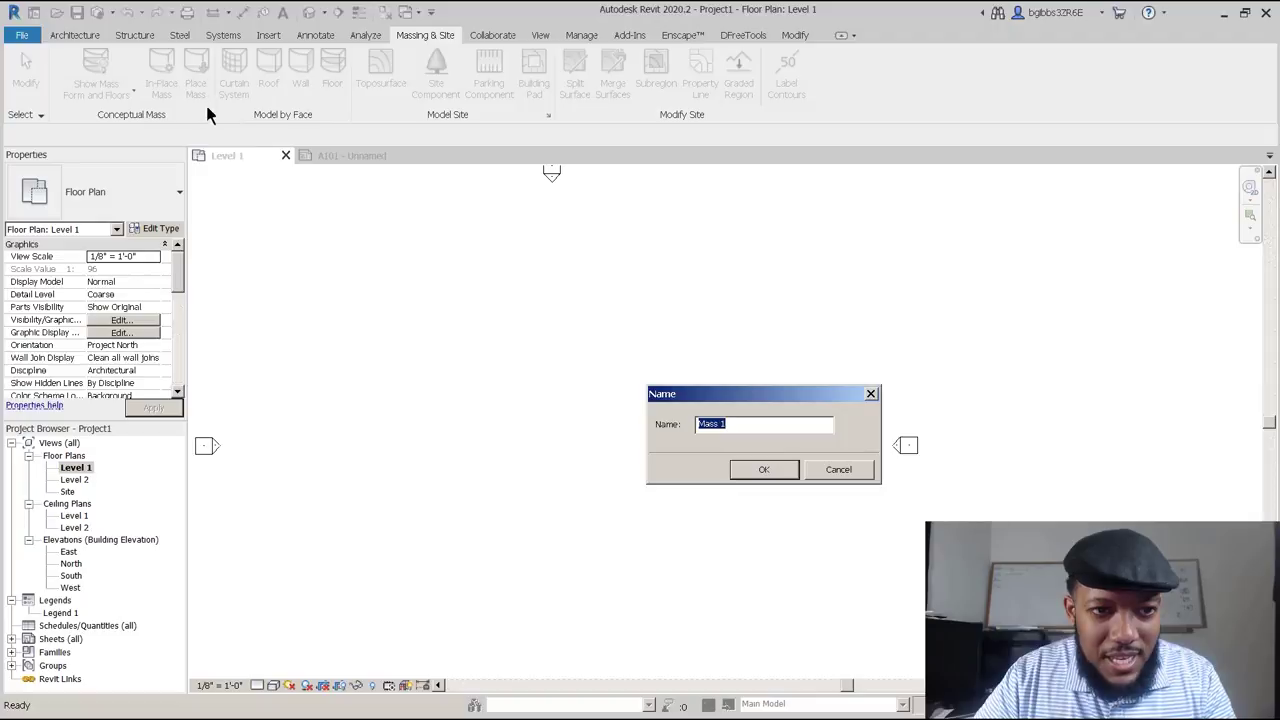
{"action": "left_click", "coordinate": [748, 468]}
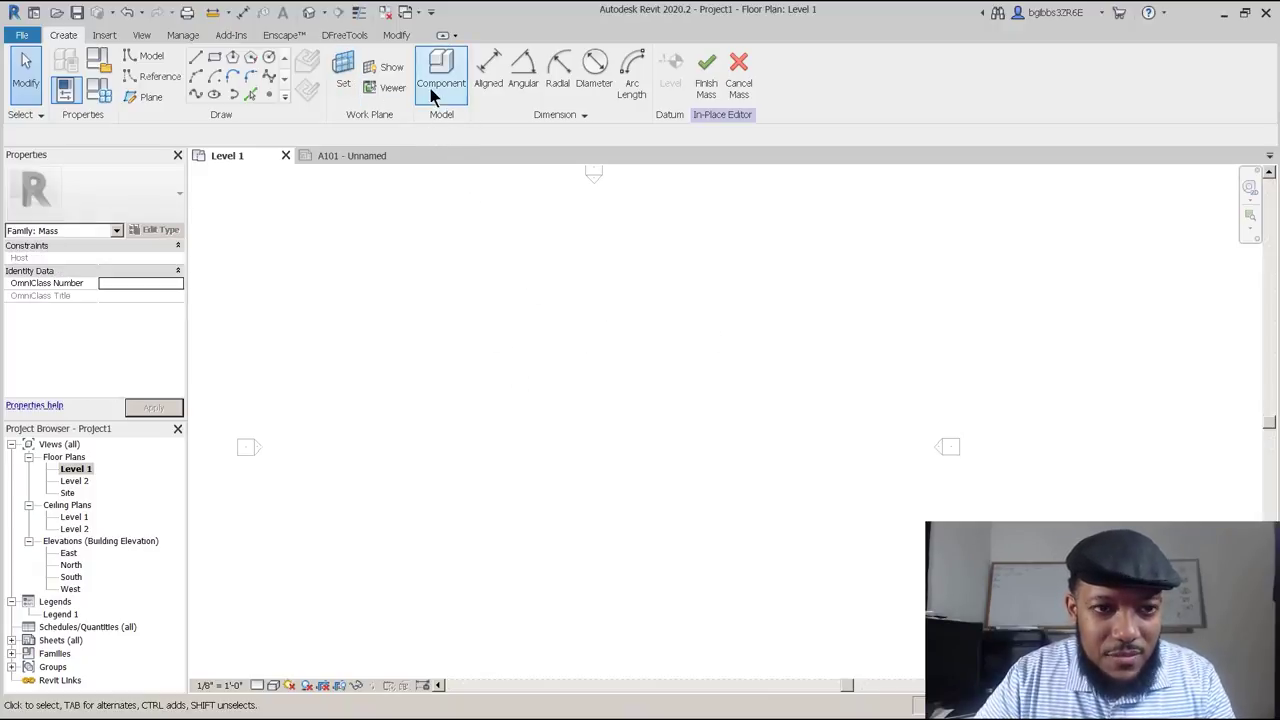
{"action": "left_click", "coordinate": [215, 57]}
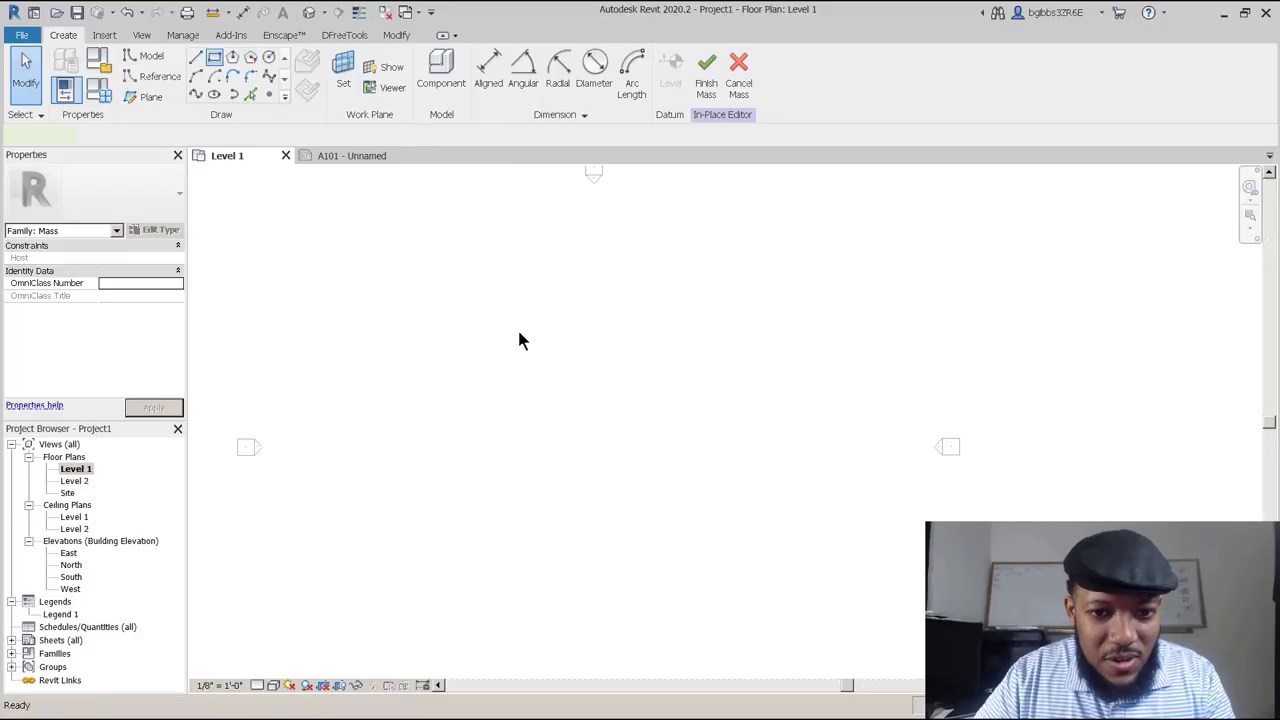
{"action": "scroll", "coordinate": [549, 340], "scroll_direction": "down", "scroll_amount": 4}
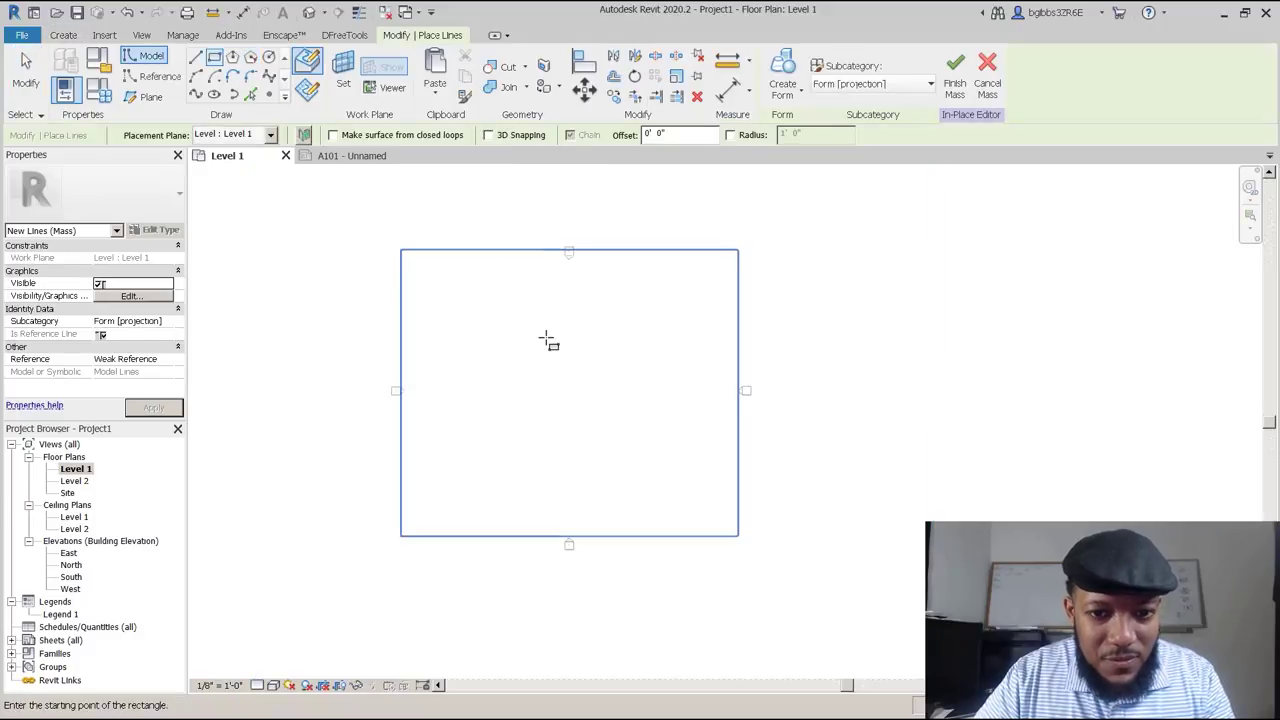
{"action": "scroll", "coordinate": [549, 340], "scroll_direction": "up", "scroll_amount": 2}
{"action": "left_click", "coordinate": [520, 332]}
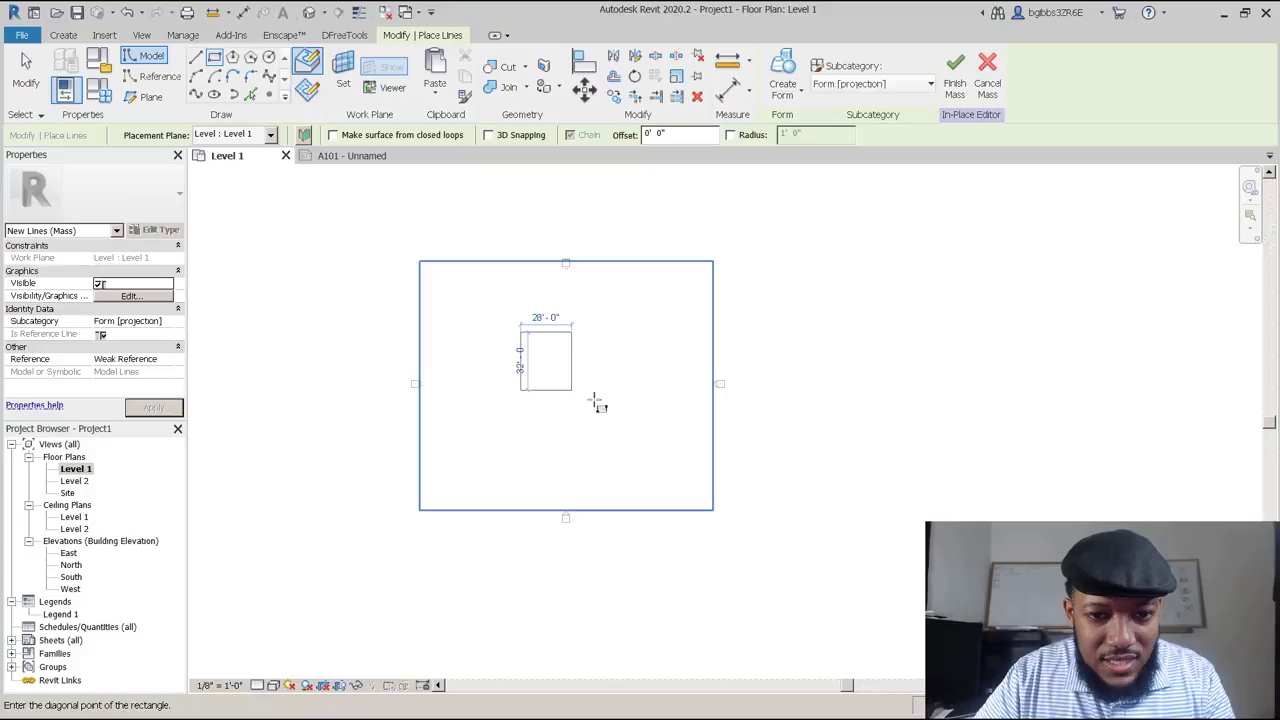
{"action": "left_click", "coordinate": [593, 397]}
{"action": "scroll", "coordinate": [579, 372], "scroll_direction": "up", "scroll_amount": 2}
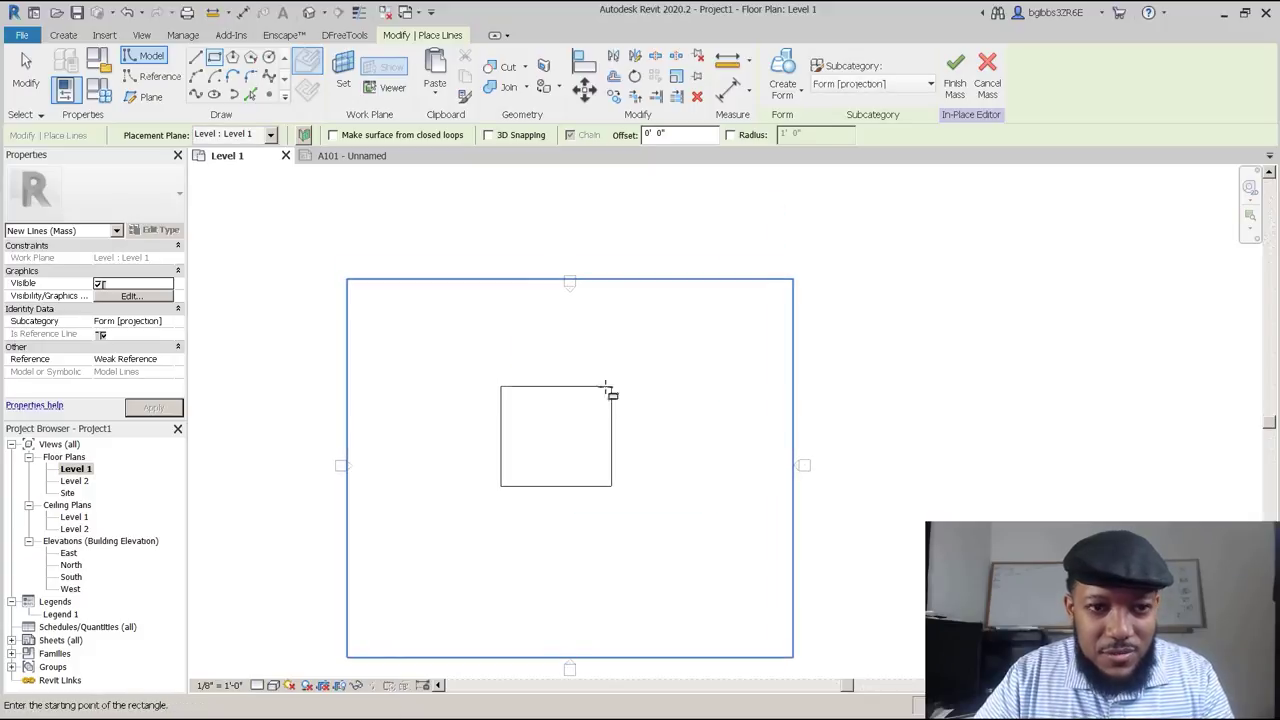
Create a solid form from the four lines of the rectangle in the default 3D view.
{"action": "left_click", "coordinate": [309, 12]}
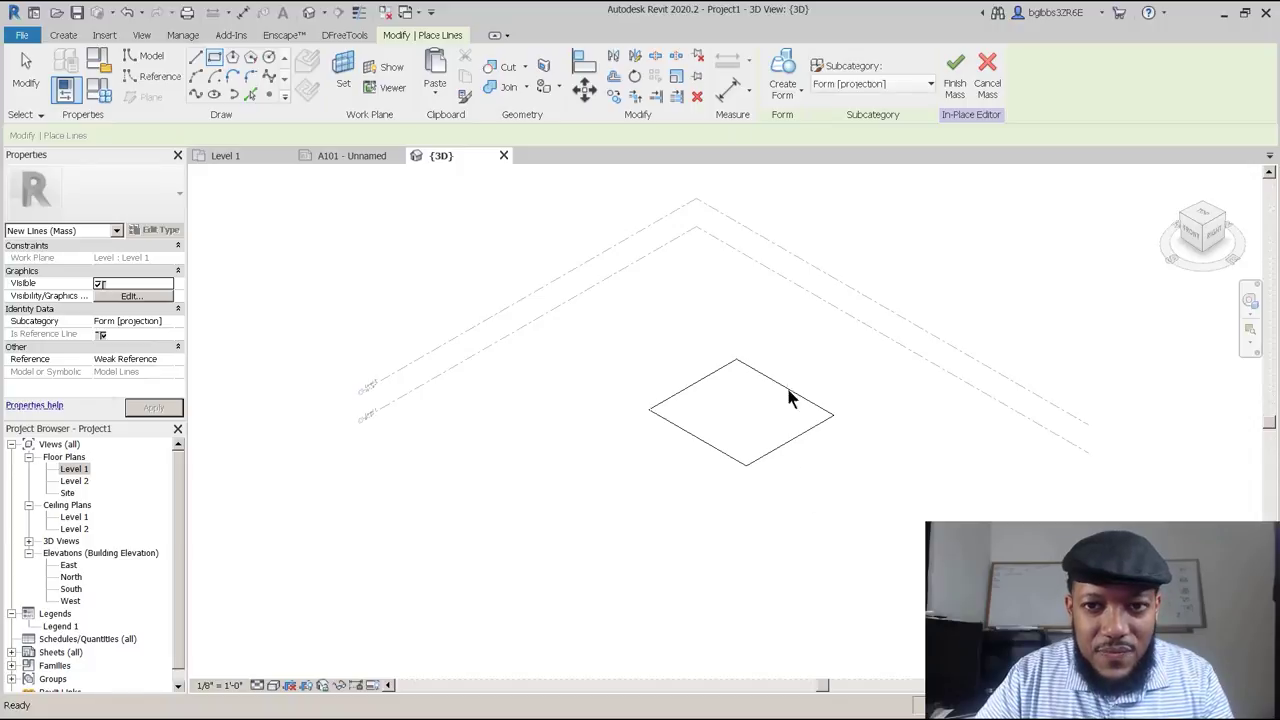
{"action": "scroll", "coordinate": [812, 445], "scroll_direction": "up", "scroll_amount": 3}
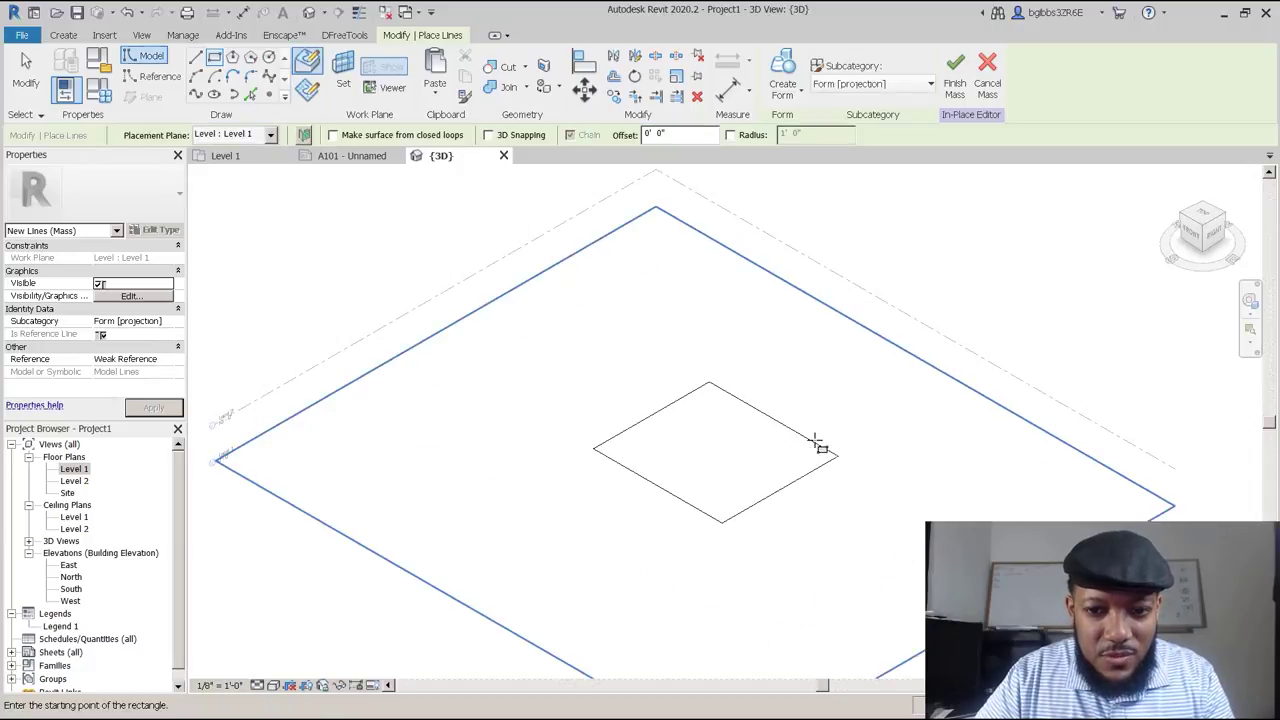
{"action": "key", "text": "Escape"}
{"action": "key", "text": "Escape"}
{"action": "key", "text": "Escape"}
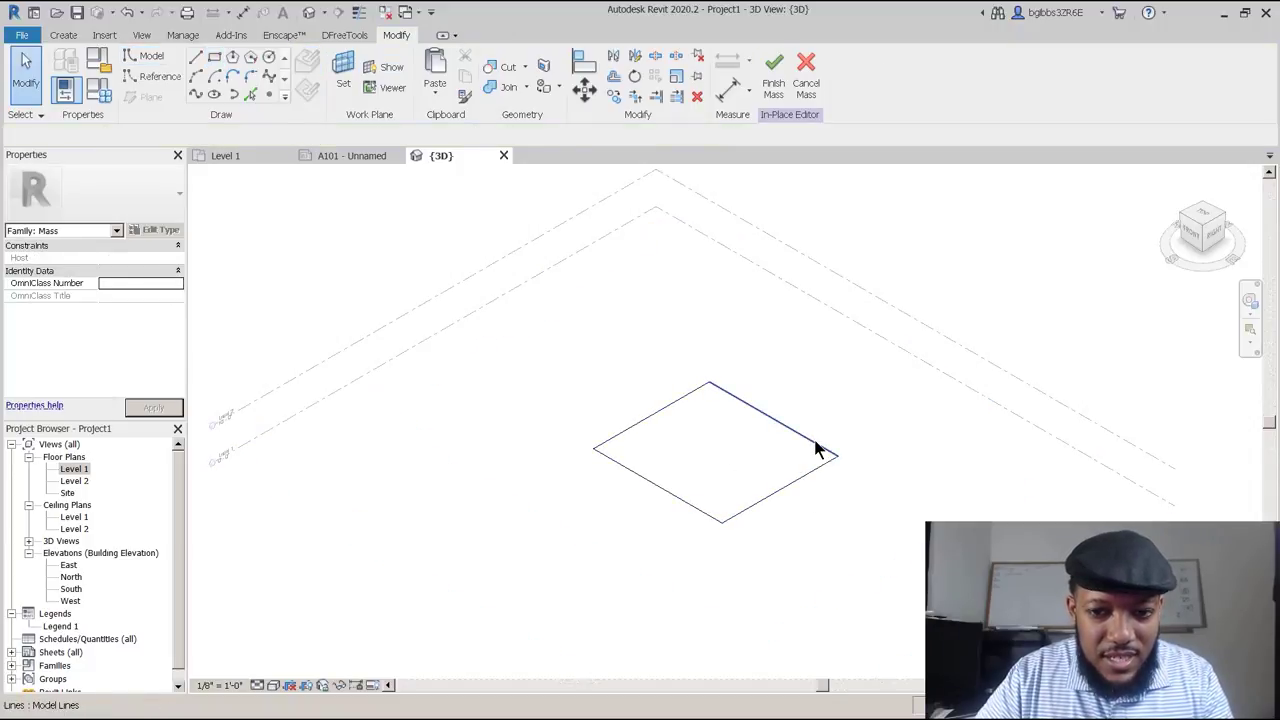
{"action": "left_click", "coordinate": [816, 449]}
{"action": "left_click_drag", "start_coordinate": [873, 357], "coordinate": [631, 455]}
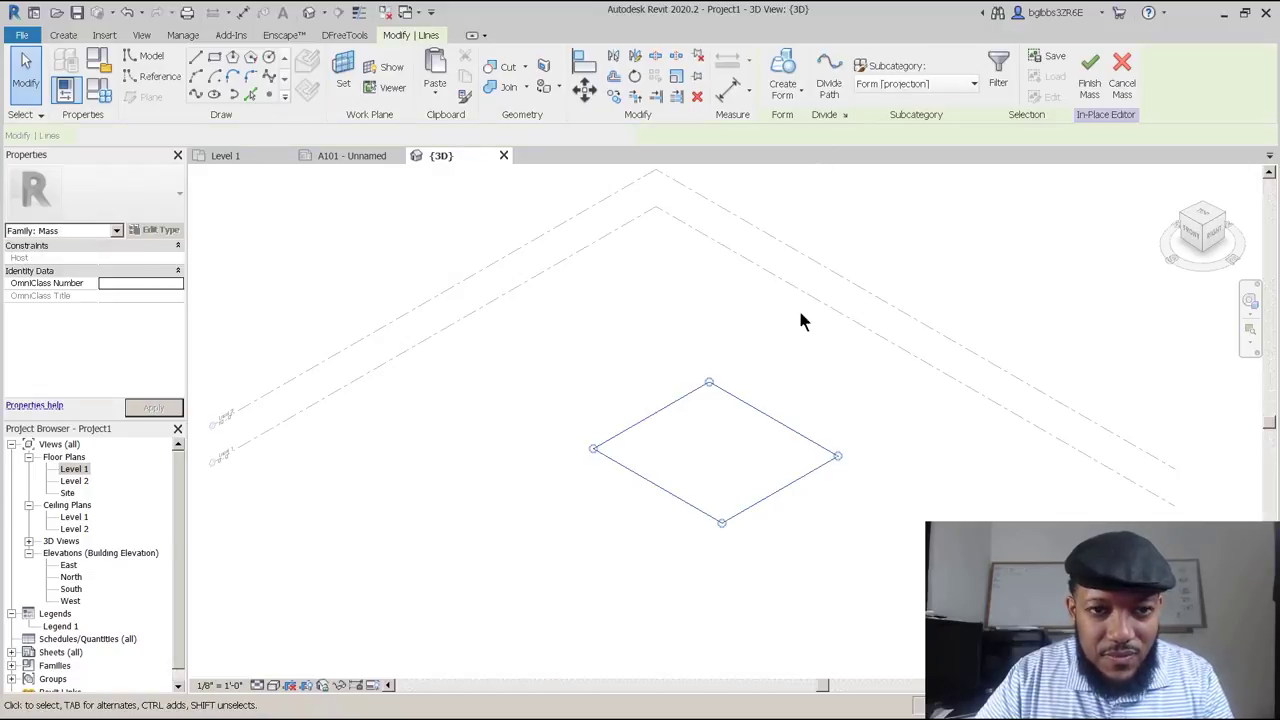
{"action": "left_click", "coordinate": [900, 88]}
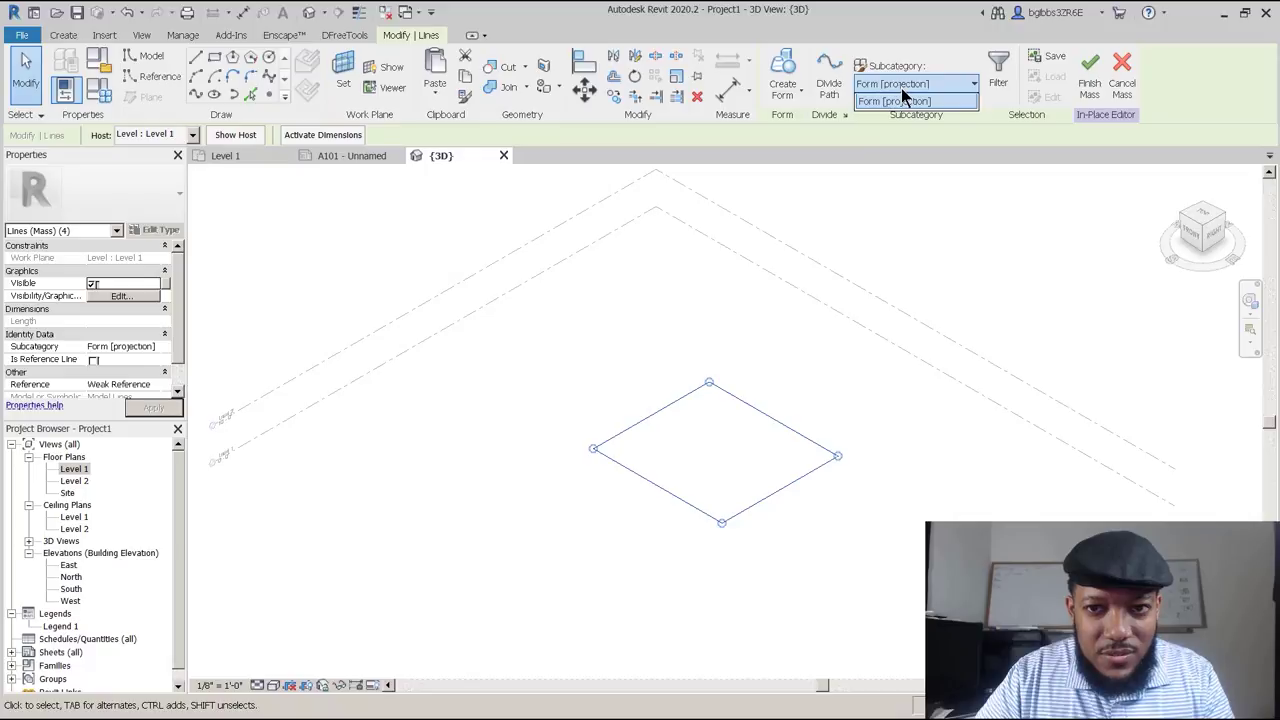
{"action": "left_click", "coordinate": [901, 88]}
{"action": "left_click", "coordinate": [782, 88]}
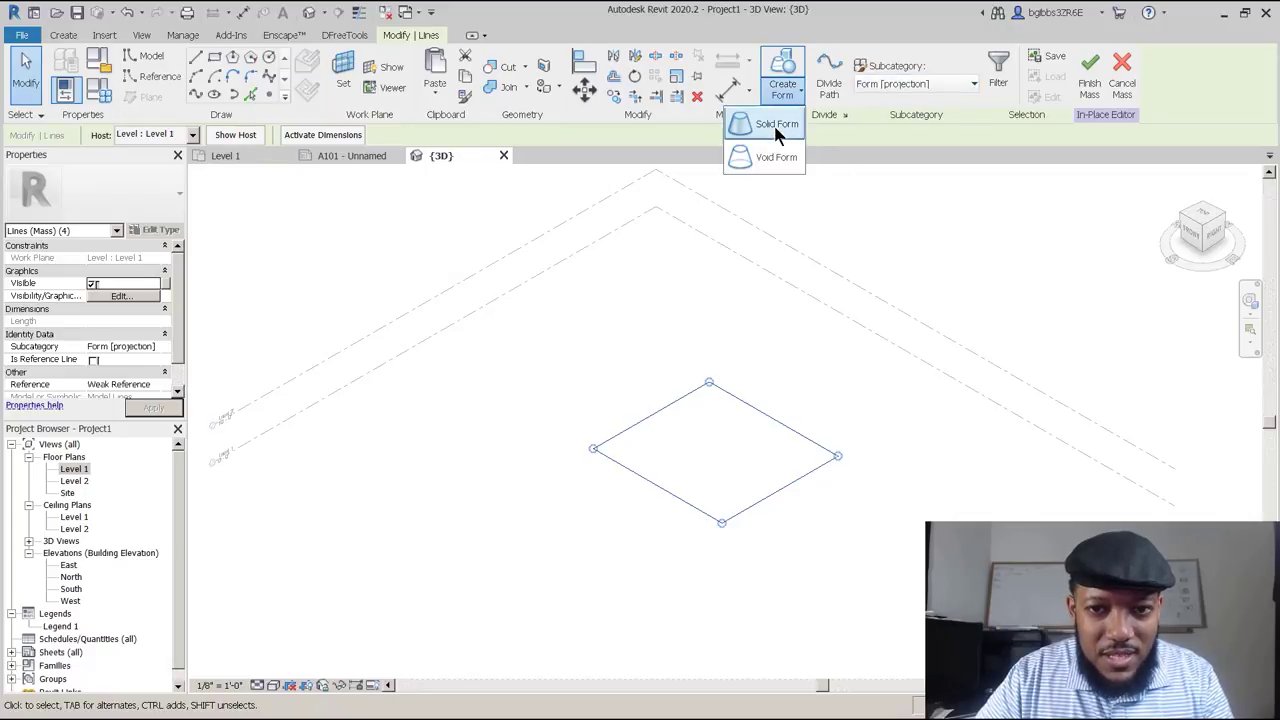
{"action": "left_click", "coordinate": [776, 124]}
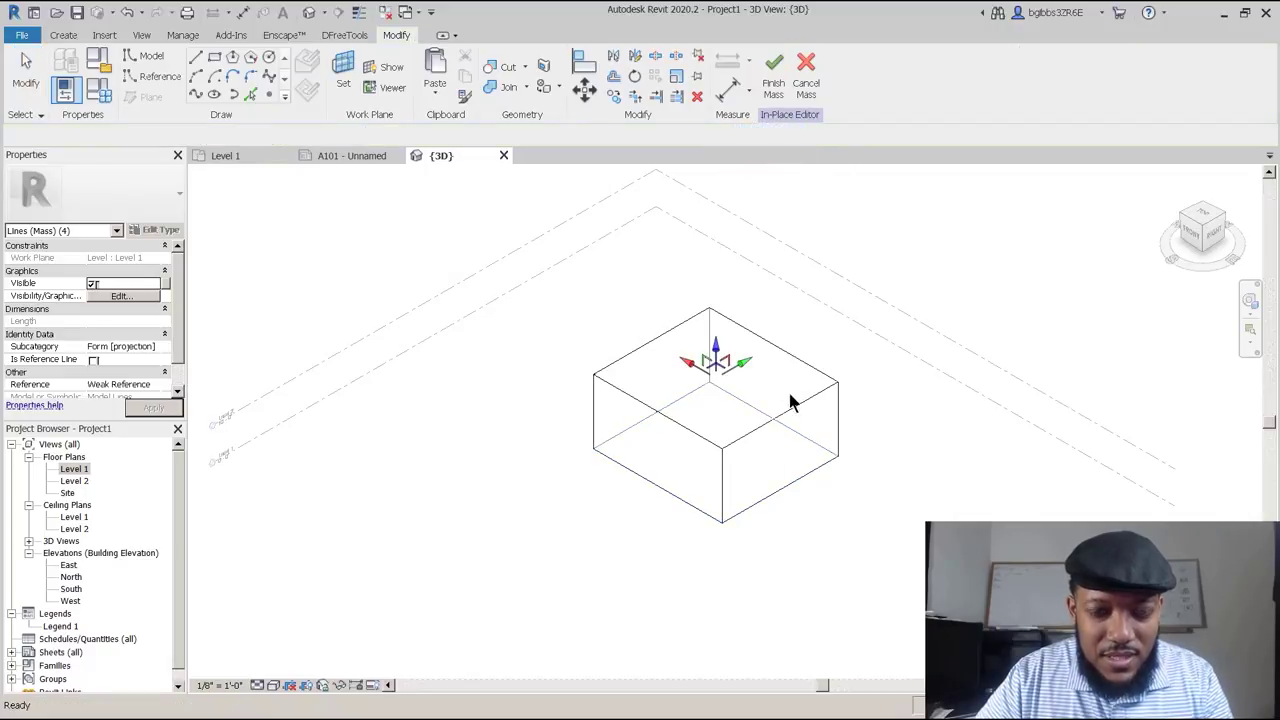
Raise the box's top face to a height of about 28'-10".
{"action": "left_click", "coordinate": [705, 372]}
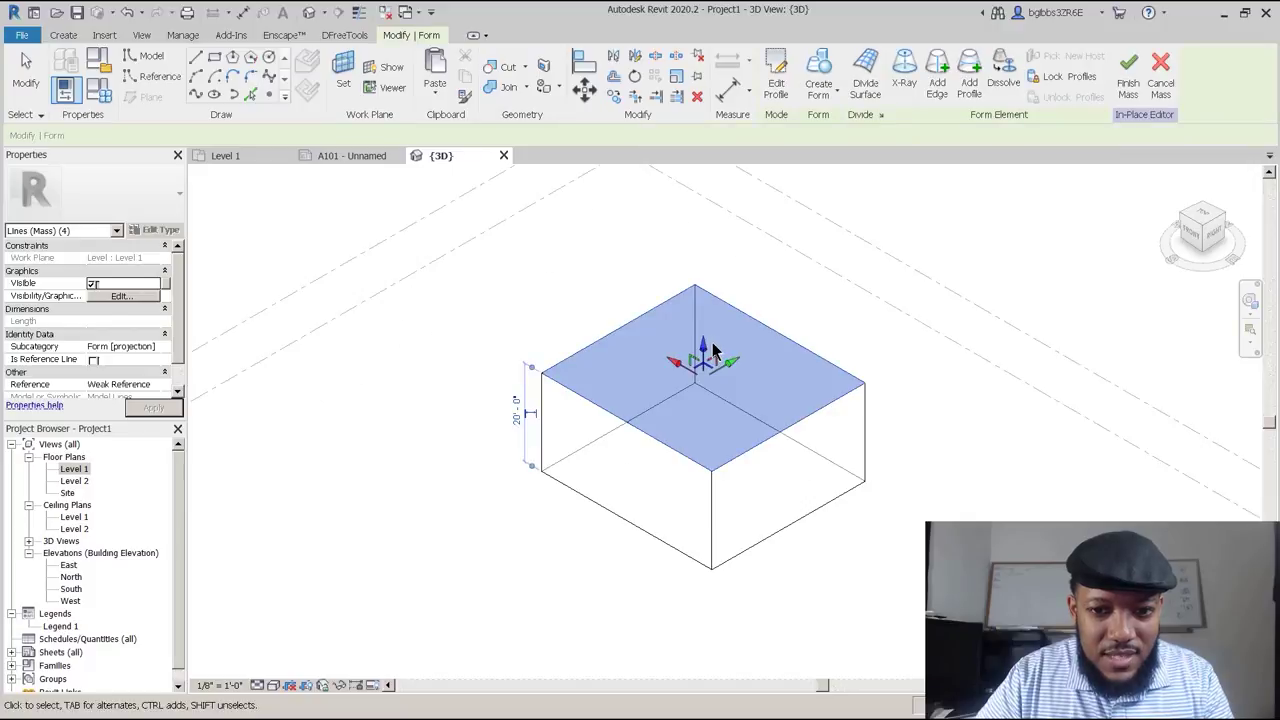
{"action": "scroll", "coordinate": [705, 310], "scroll_direction": "up", "scroll_amount": 2}
{"action": "left_click_drag", "start_coordinate": [705, 310], "coordinate": [704, 299]}
{"action": "scroll", "coordinate": [626, 388], "scroll_direction": "down", "scroll_amount": 3}
{"action": "middle_click_drag", "start_coordinate": [795, 427], "coordinate": [700, 426]}
{"action": "scroll", "coordinate": [743, 318], "scroll_direction": "up", "scroll_amount": 1}
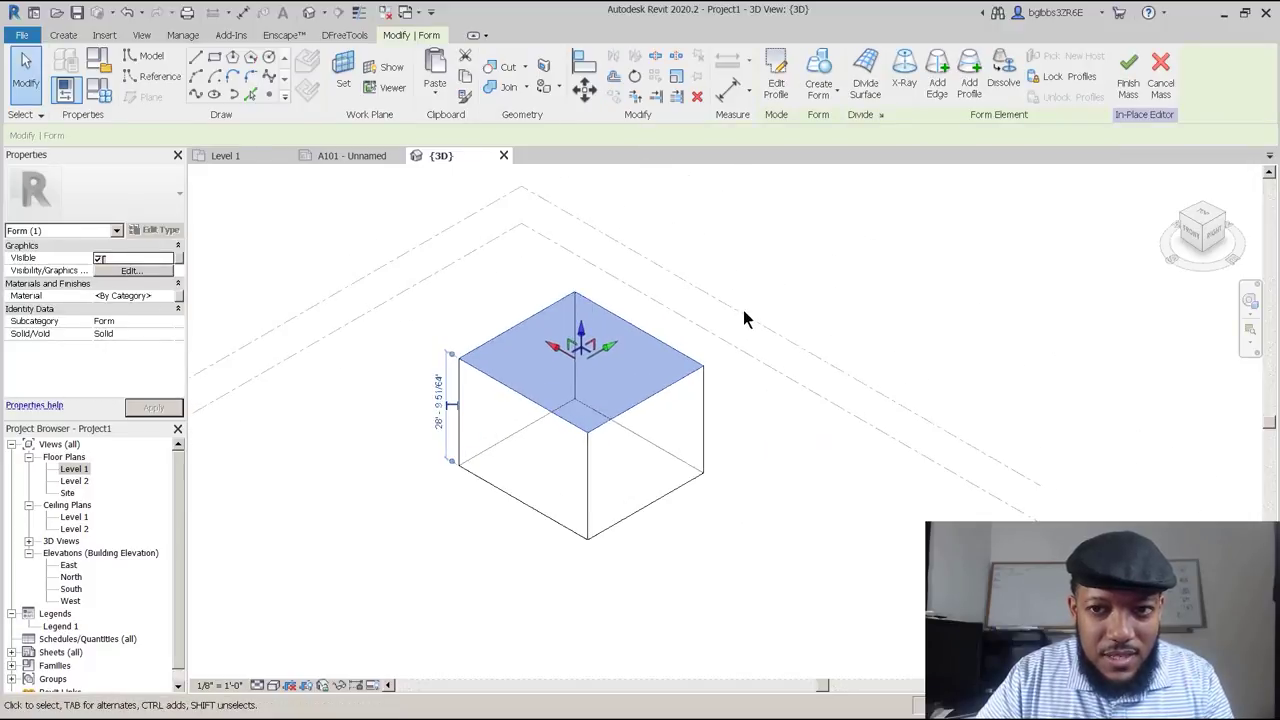
Try to add a profile to the box near the upper end of its vertical edge.
{"action": "left_click", "coordinate": [969, 80]}
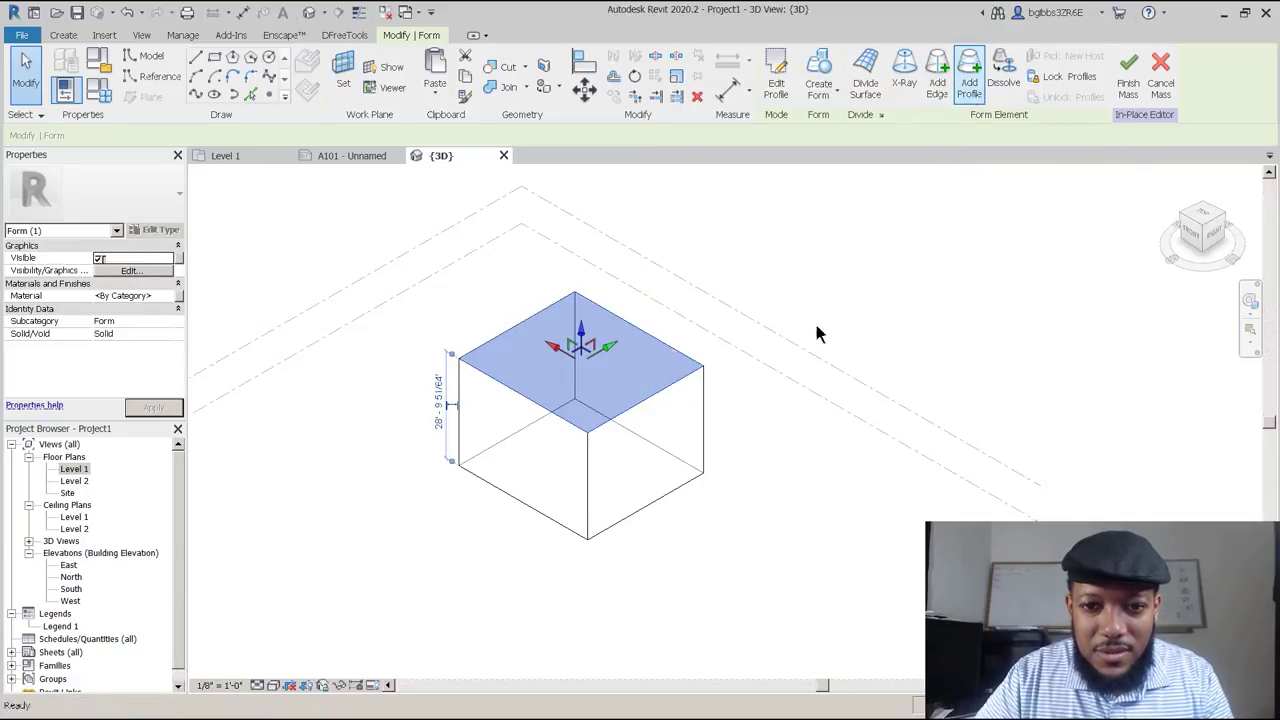
{"action": "left_click", "coordinate": [697, 377]}
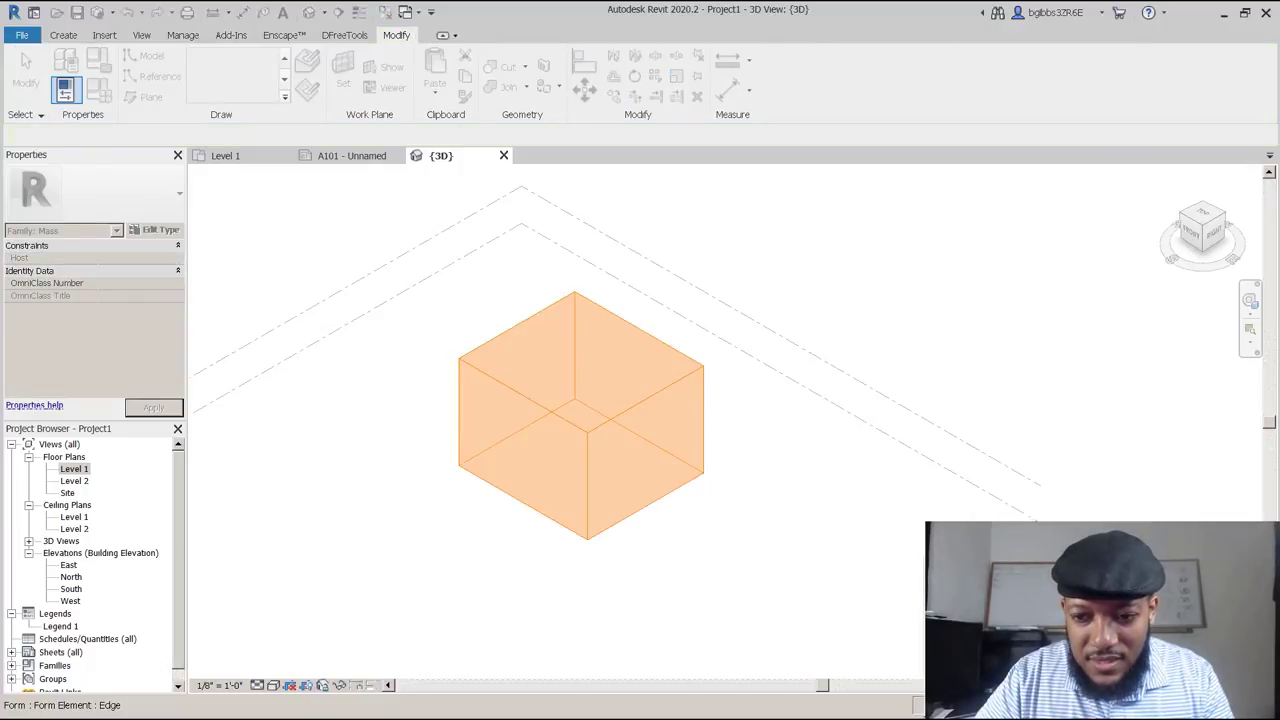
Edit the profile of the box's top face and draw a diagonal line about 9'-11" long across one corner.
{"action": "left_click", "coordinate": [697, 384]}
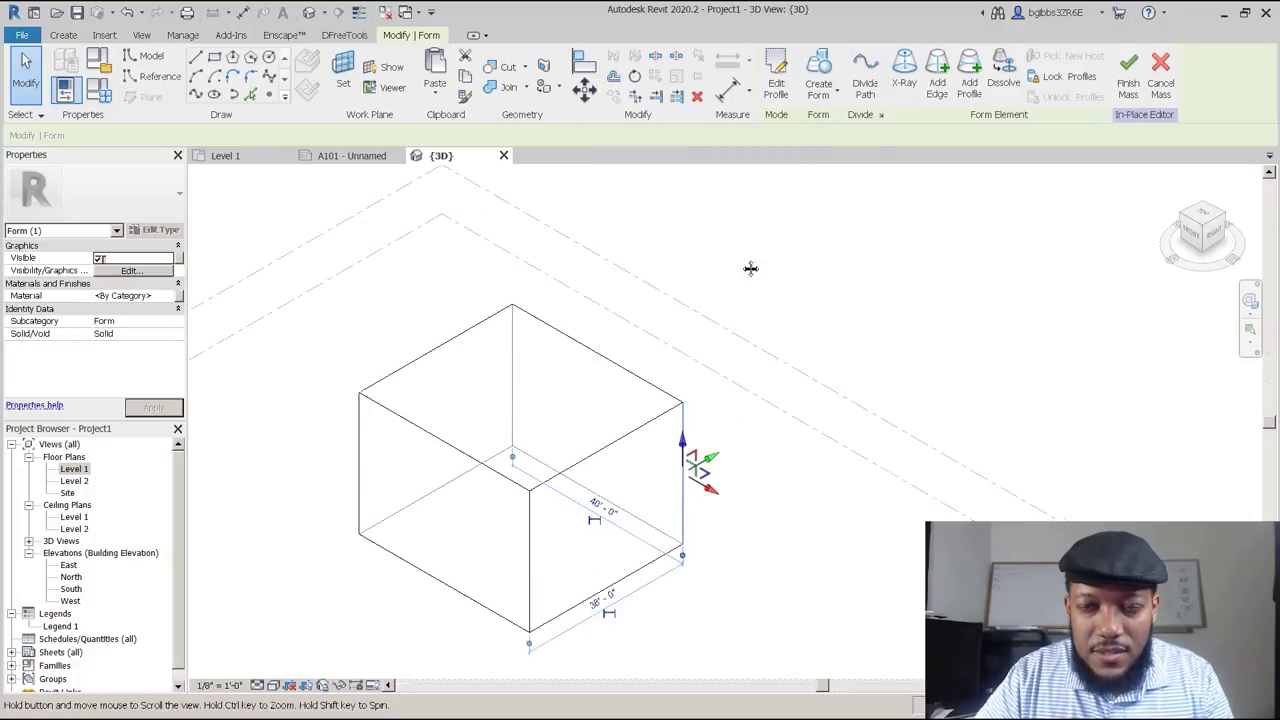
{"action": "scroll", "coordinate": [674, 386], "scroll_direction": "up", "scroll_amount": 2}
{"action": "left_click", "coordinate": [776, 82]}
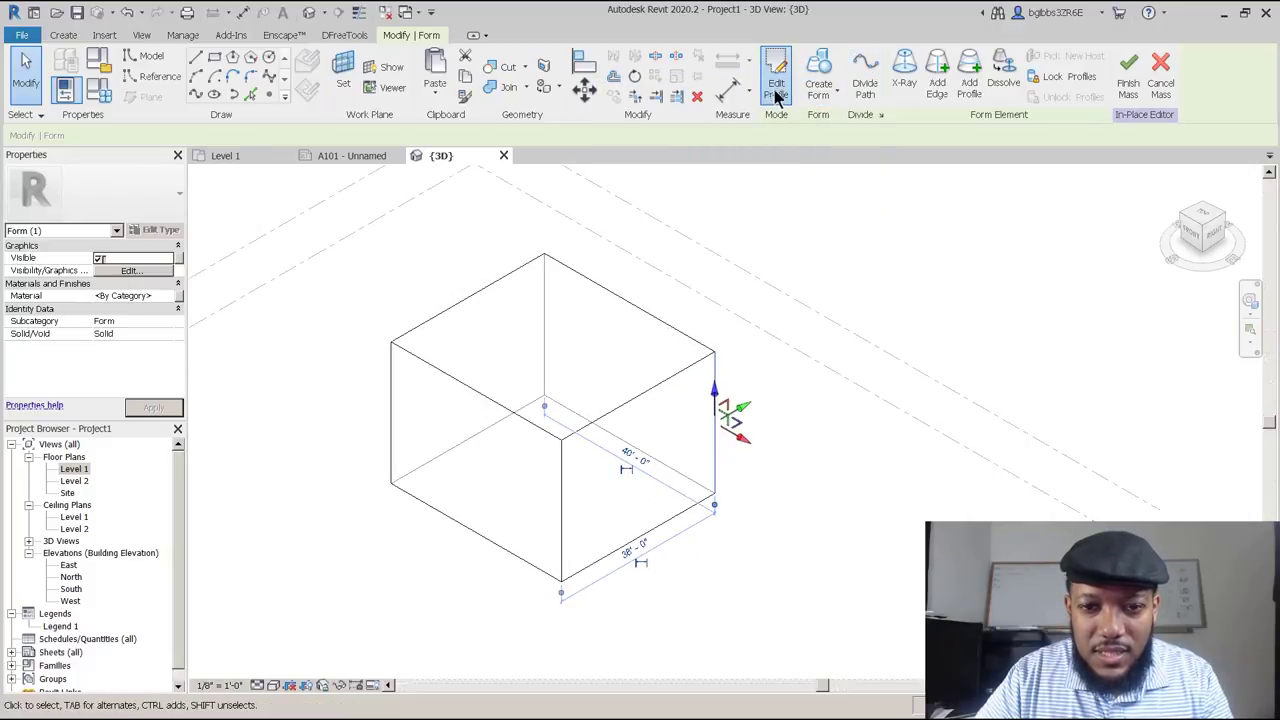
{"action": "left_click", "coordinate": [705, 363]}
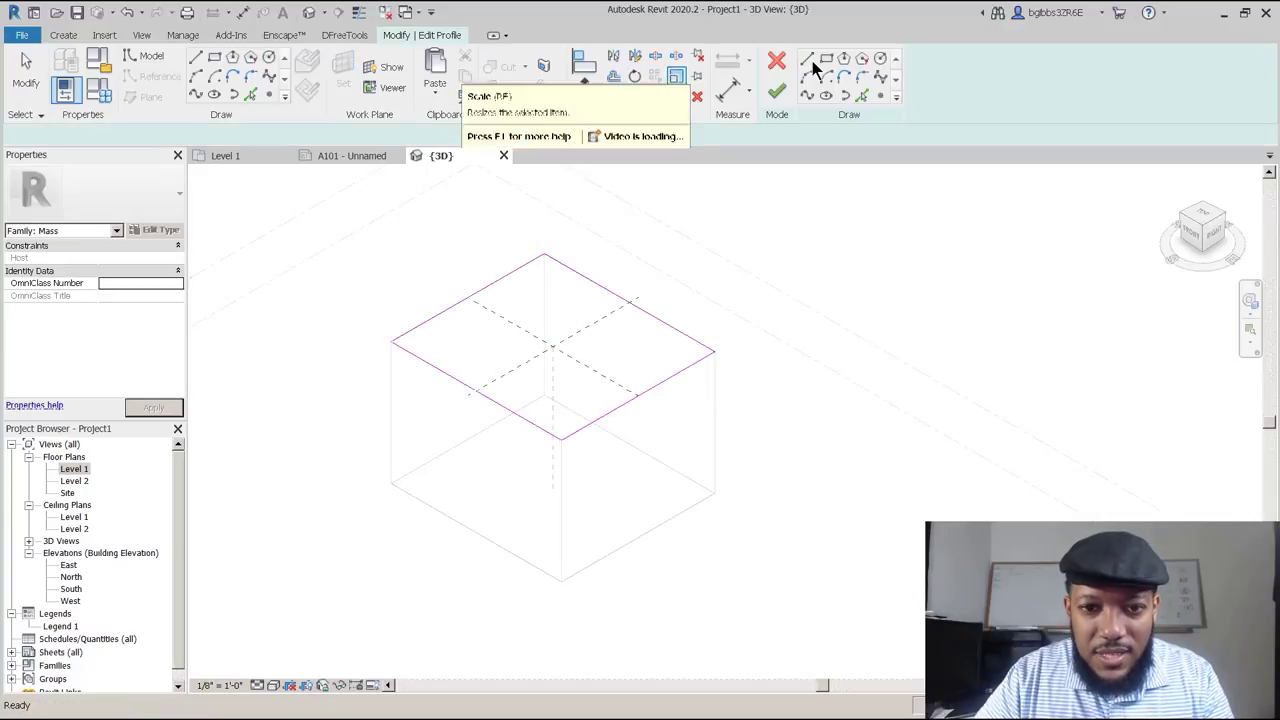
{"action": "left_click", "coordinate": [808, 60]}
{"action": "left_click", "coordinate": [685, 369]}
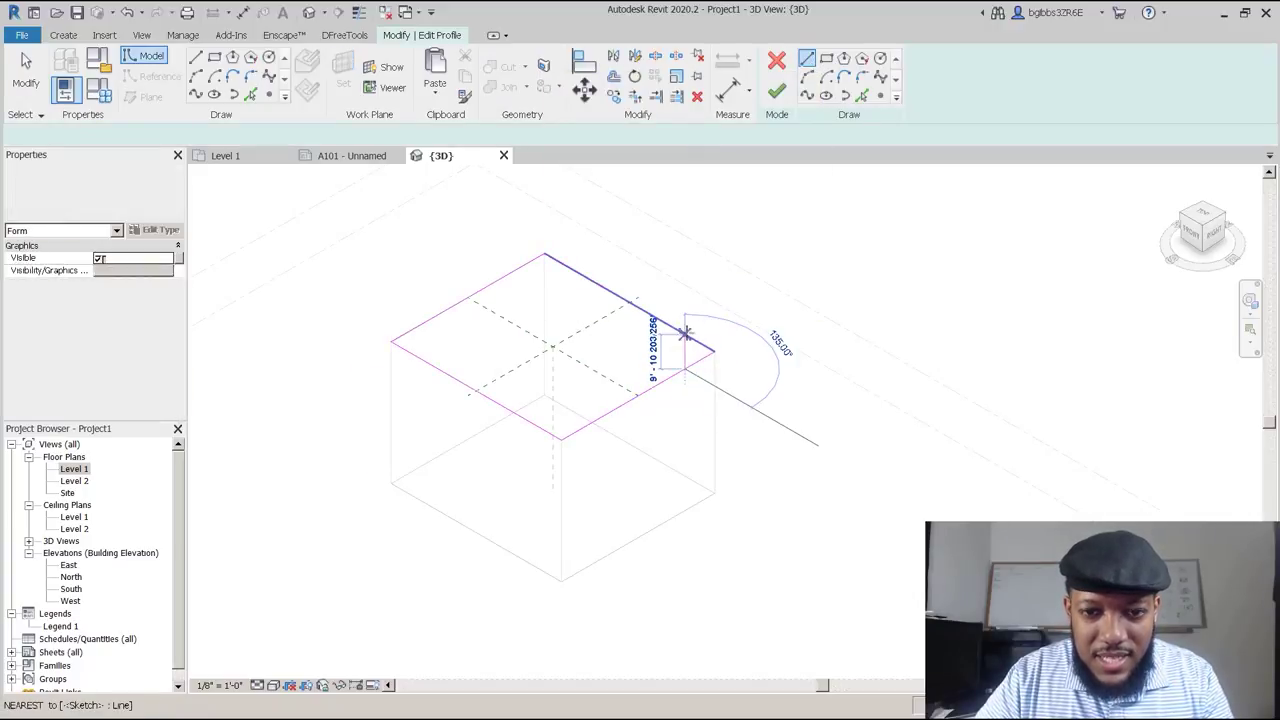
{"action": "left_click", "coordinate": [685, 334]}
{"action": "scroll", "coordinate": [693, 360], "scroll_direction": "up", "scroll_amount": 1}
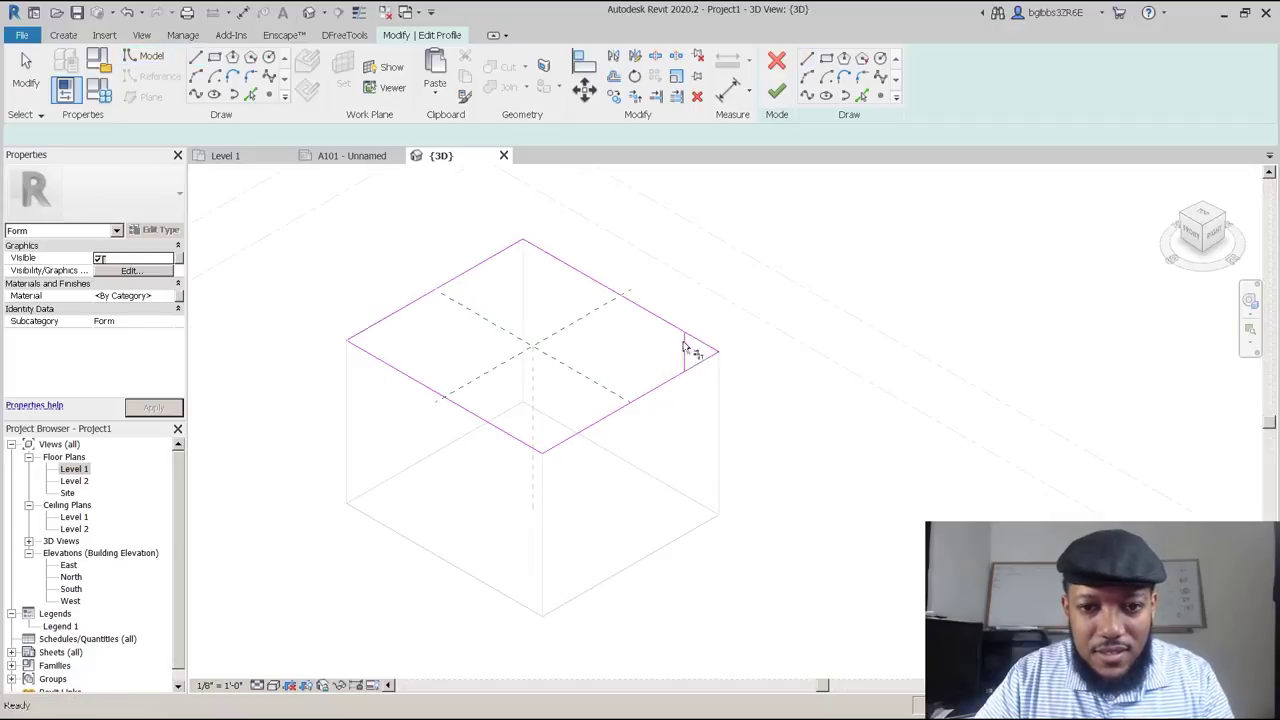
Trim both top-face edges back to the diagonal line to cut off the corner, and finish the profile edit.
{"action": "left_click", "coordinate": [675, 338]}
{"action": "left_click", "coordinate": [683, 352]}
{"action": "left_click", "coordinate": [681, 366]}
{"action": "left_click", "coordinate": [680, 378]}
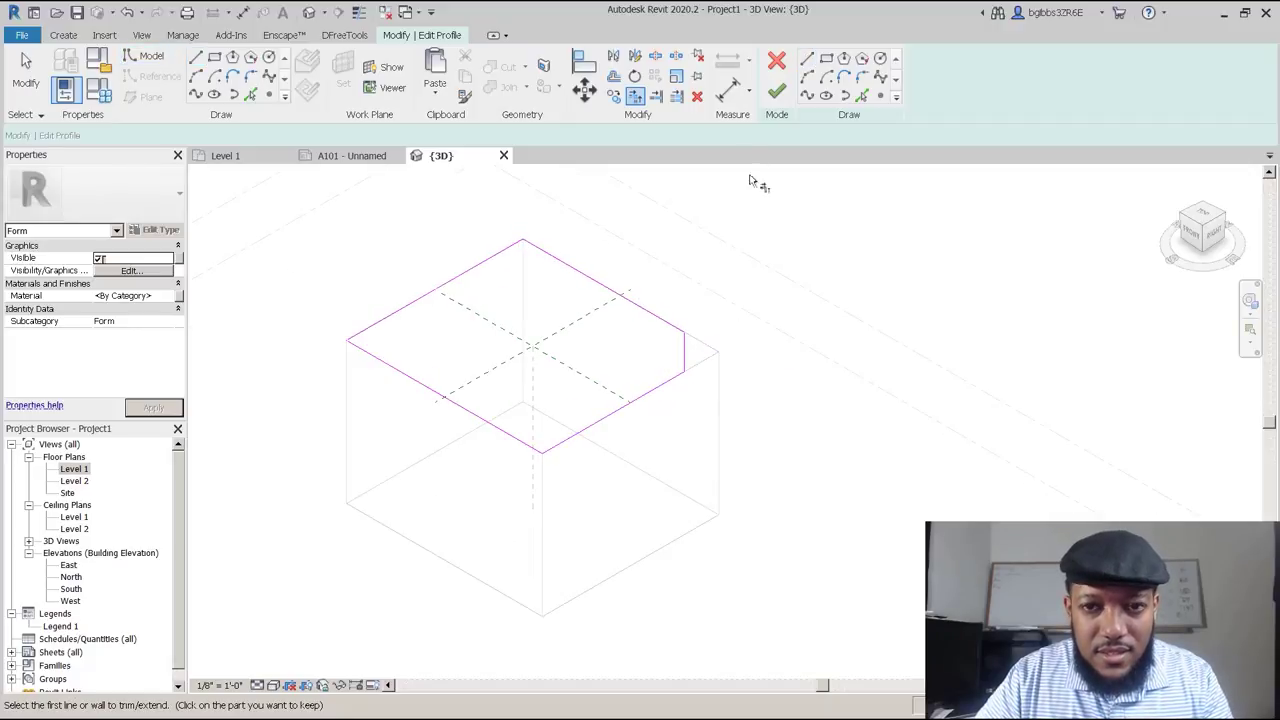
{"action": "left_click", "coordinate": [776, 95]}
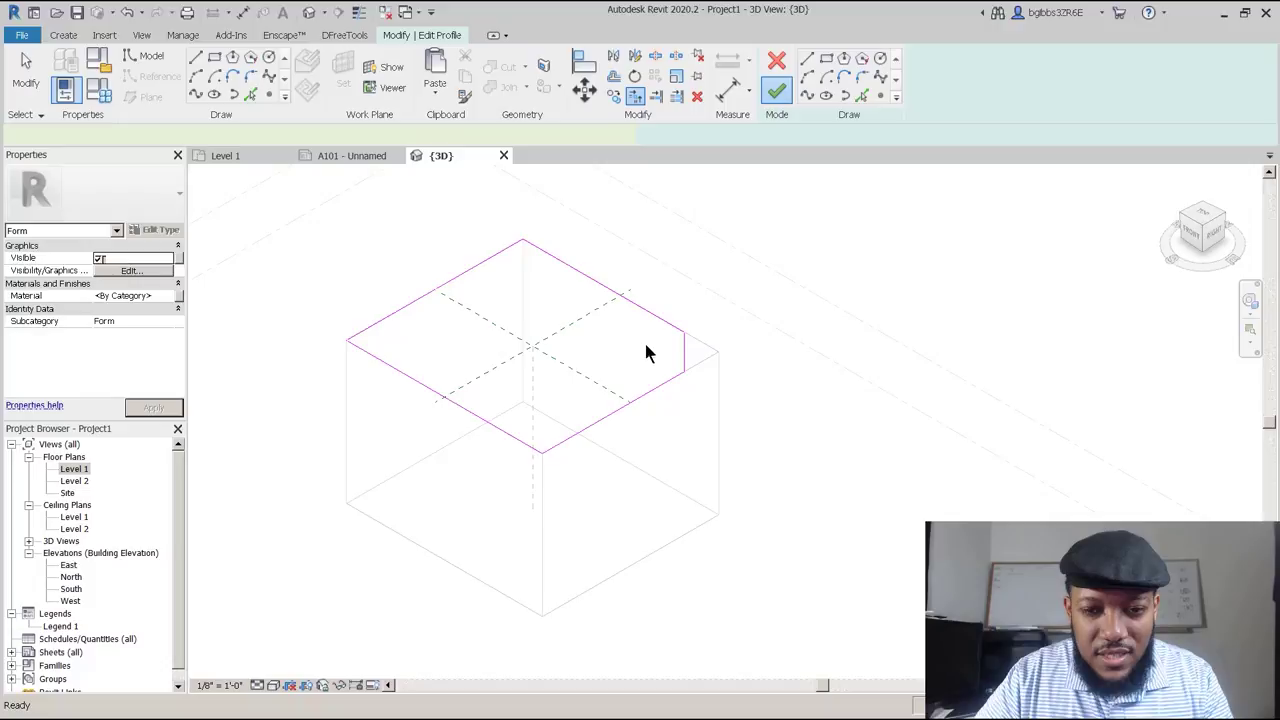
{"action": "left_click", "coordinate": [757, 387]}
{"action": "middle_click_drag", "start_coordinate": [657, 466], "coordinate": [668, 312], "text": "shift"}
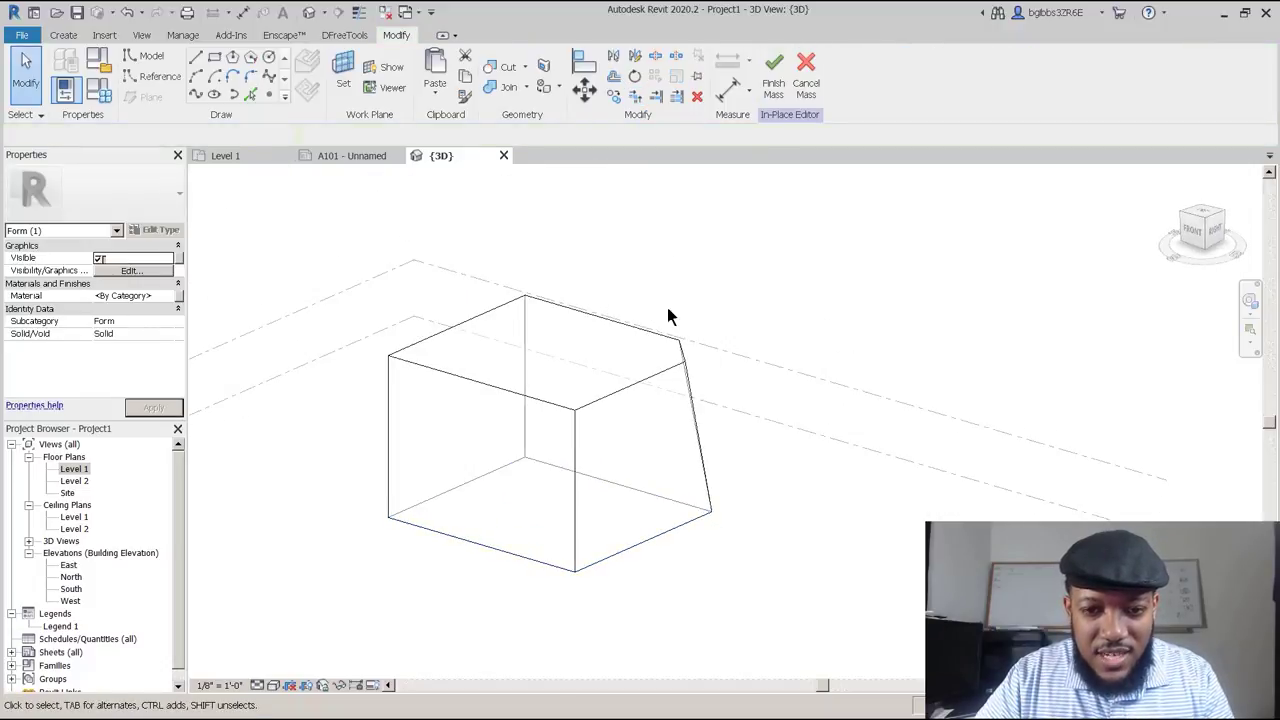
Edit the profile of the box's bottom face and draw a diagonal line about 15'-10" long across the corner below the cut top corner.
{"action": "key", "text": "Escape"}
{"action": "middle_click_drag", "start_coordinate": [646, 480], "coordinate": [620, 462], "text": "shift"}
{"action": "middle_click_drag", "start_coordinate": [620, 523], "coordinate": [606, 462], "text": "shift"}
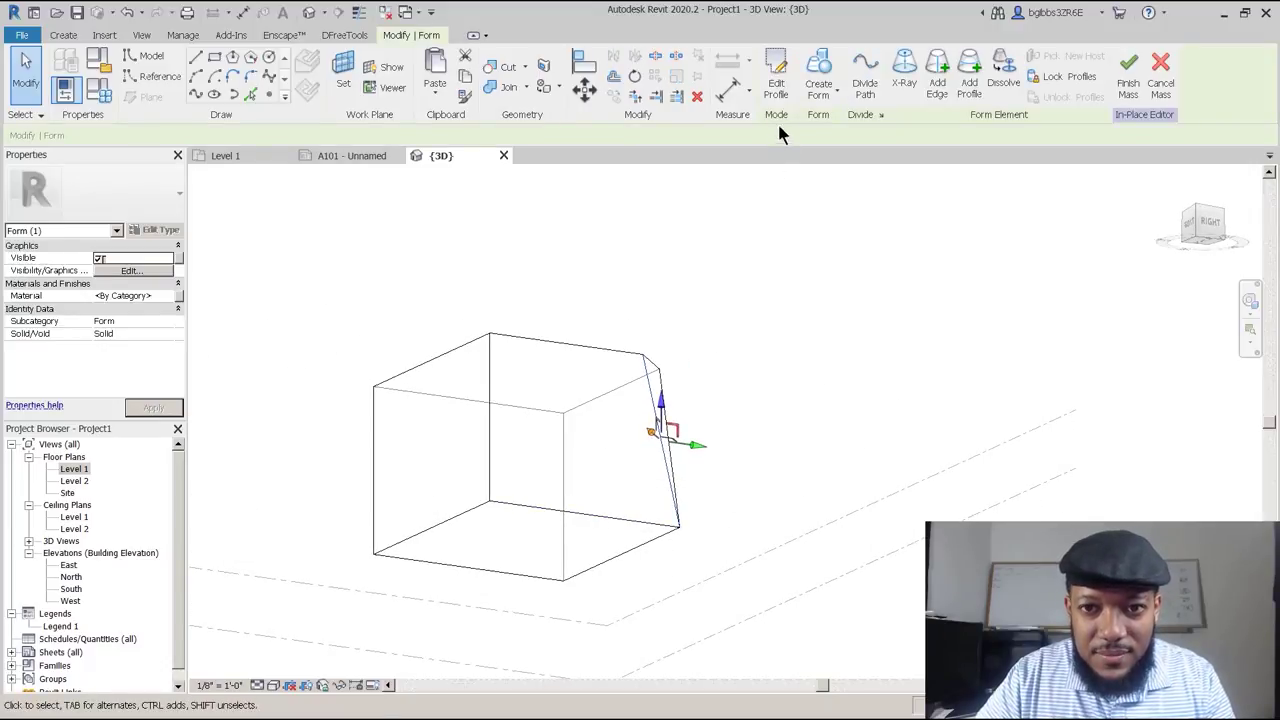
{"action": "key", "text": "Escape"}
{"action": "key", "text": "Tab"}
{"action": "key", "text": "Tab"}
{"action": "left_click", "coordinate": [637, 523]}
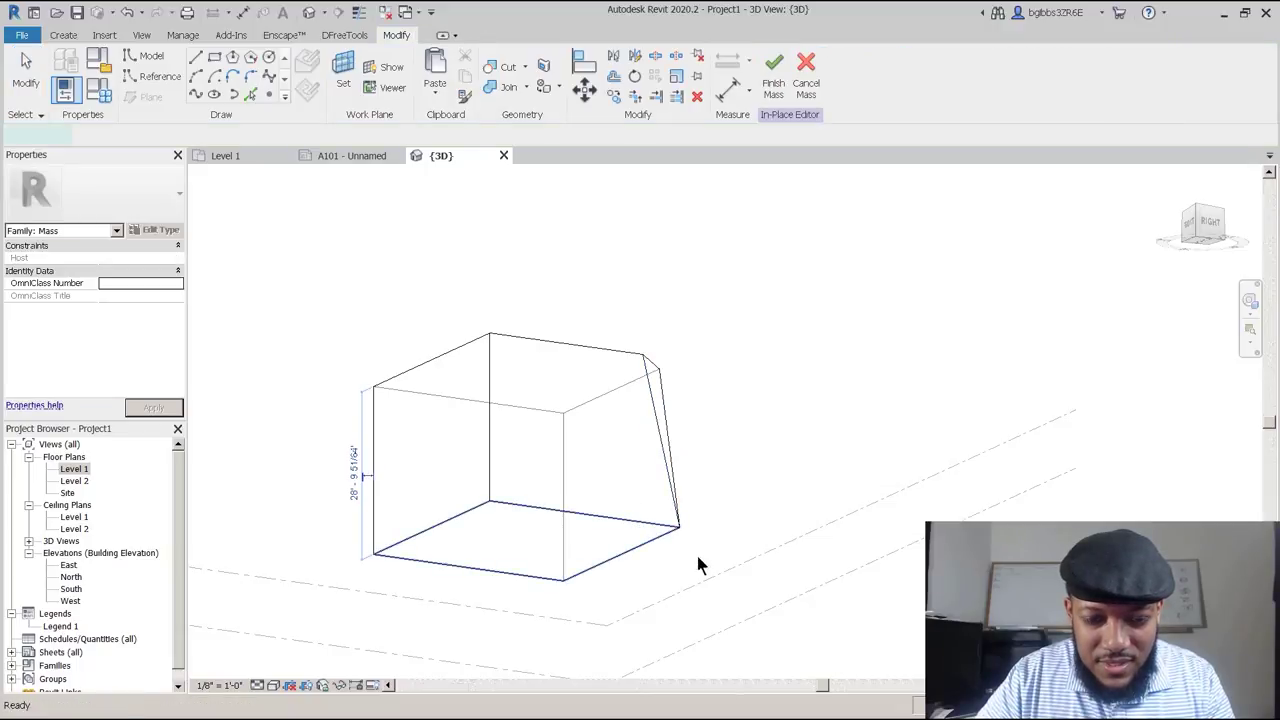
{"action": "left_click", "coordinate": [777, 105]}
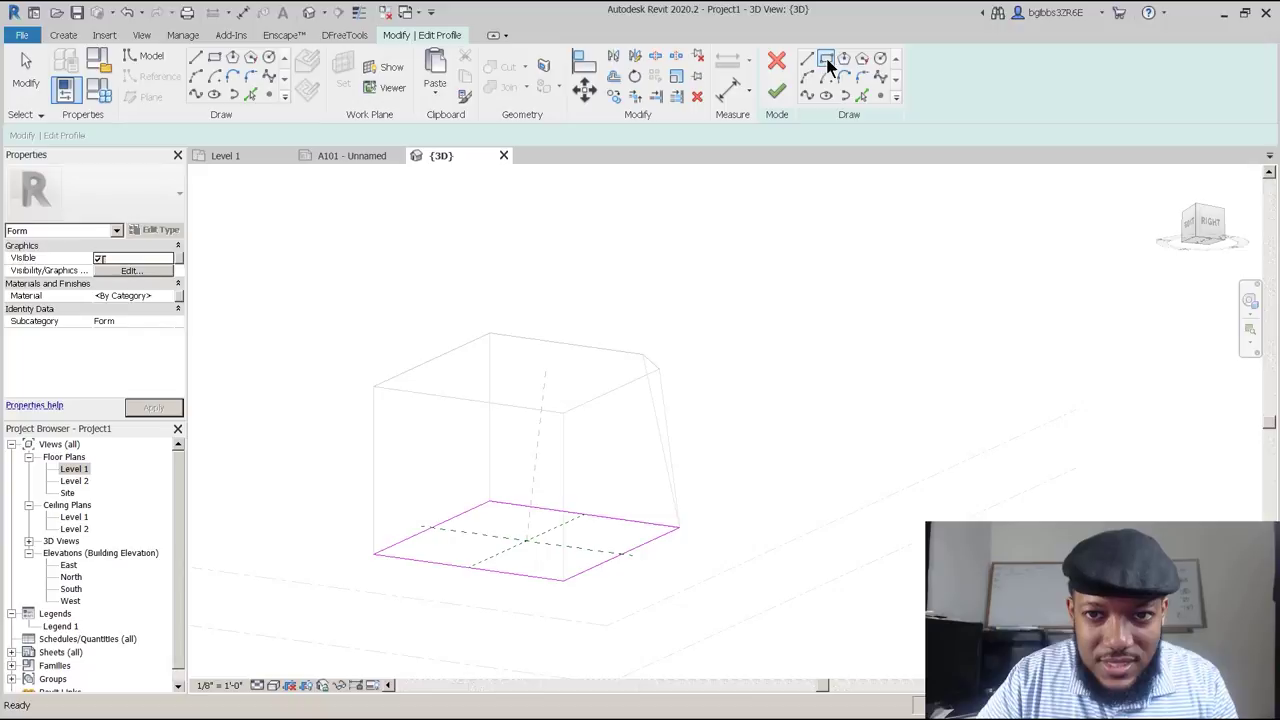
{"action": "left_click", "coordinate": [808, 61]}
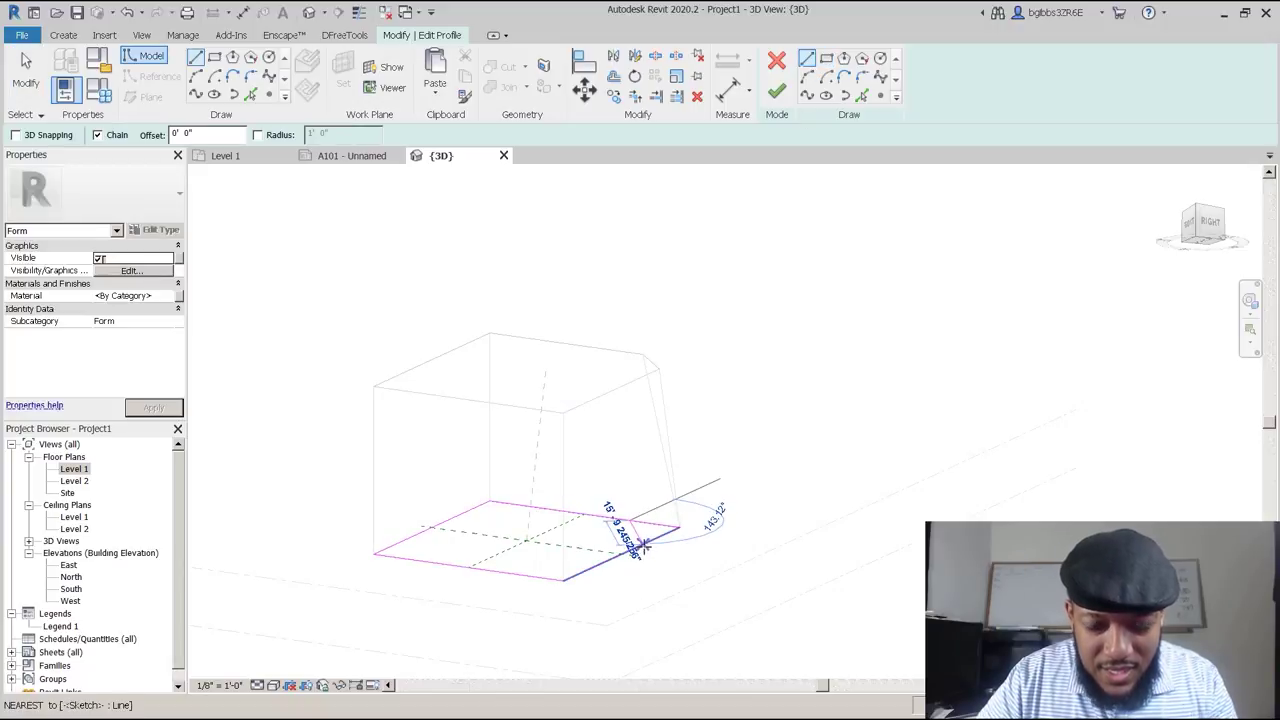
{"action": "left_click", "coordinate": [642, 545]}
Trim both bottom-face edges back to the diagonal line to remove the corner, and finish the profile edit.
{"action": "key", "text": "Escape"}
{"action": "key", "text": "Escape"}
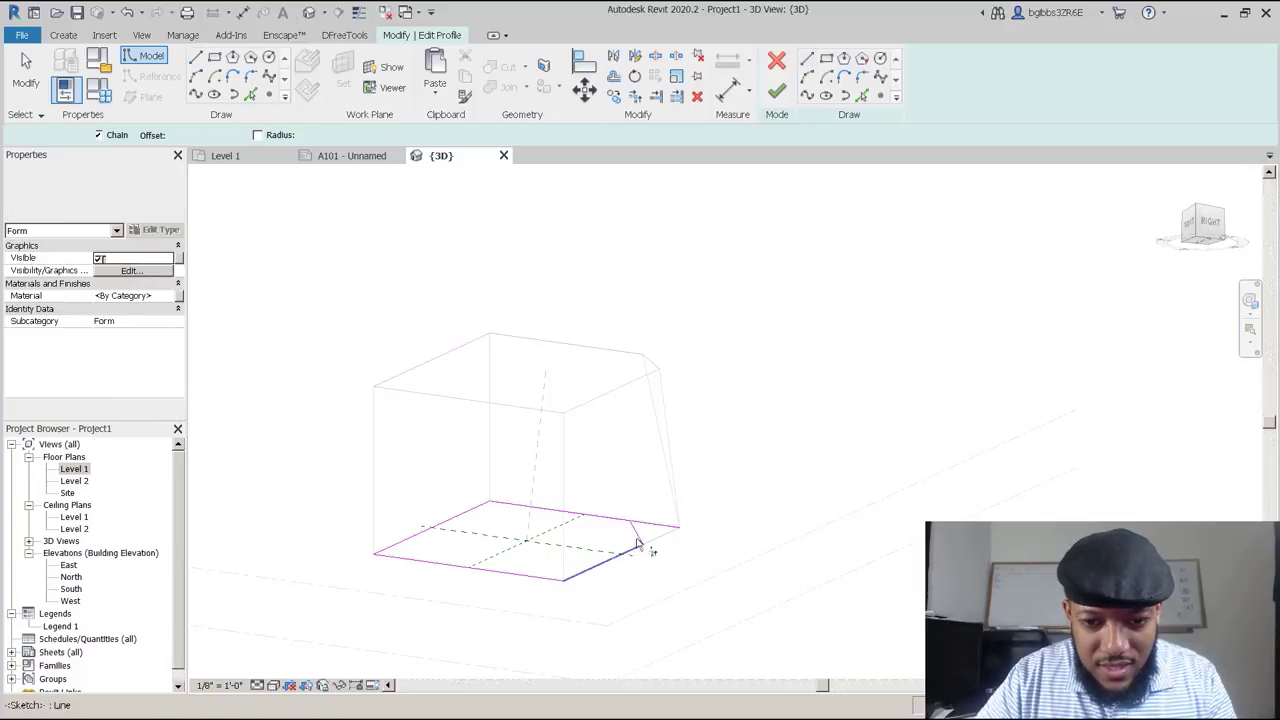
{"action": "middle_click_drag", "start_coordinate": [654, 449], "coordinate": [624, 710], "text": "shift"}
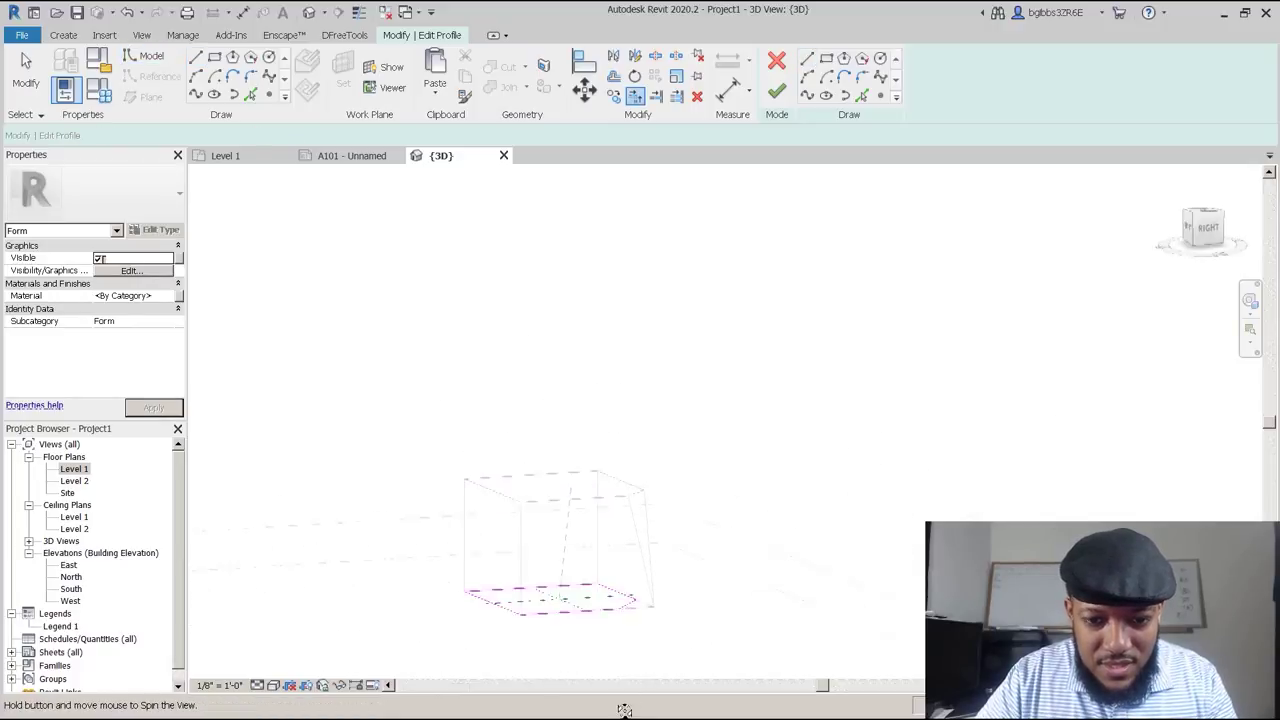
{"action": "left_click", "coordinate": [777, 92]}
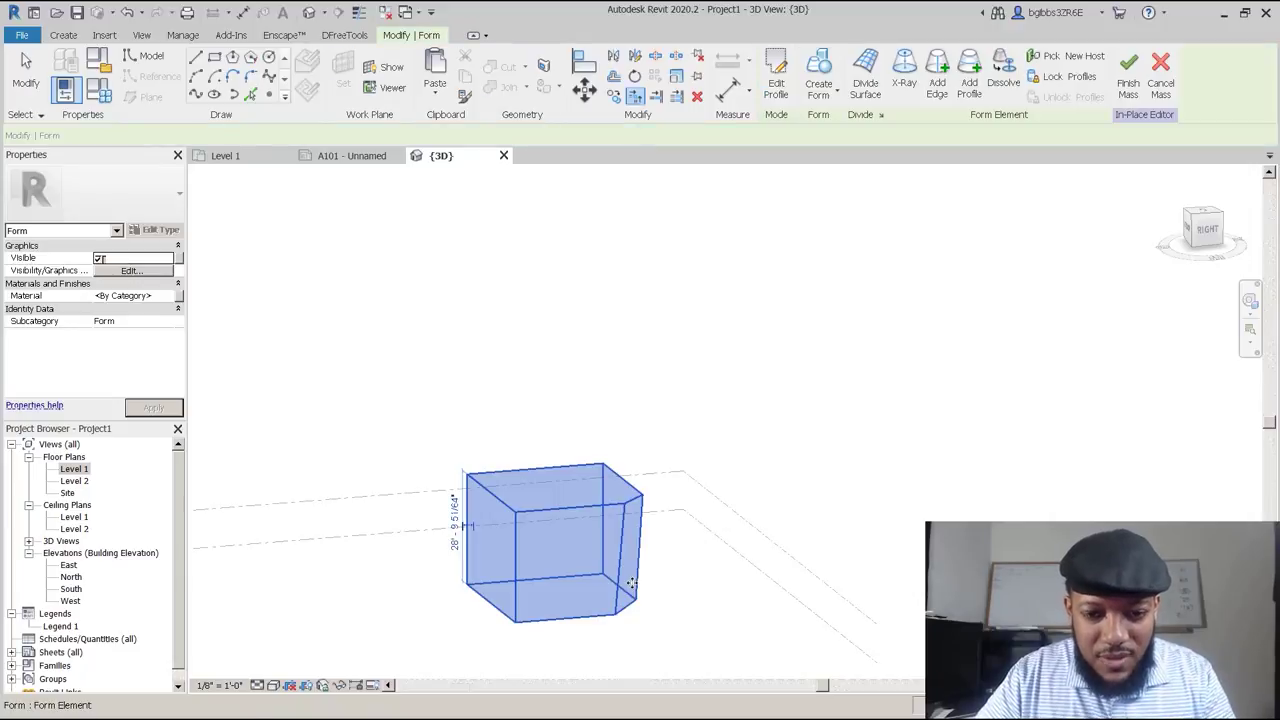
Try to create a form from the whole selected box.
{"action": "scroll", "coordinate": [634, 585], "scroll_direction": "up", "scroll_amount": 3}
{"action": "middle_click_drag", "start_coordinate": [664, 583], "coordinate": [631, 289], "text": "shift"}
{"action": "left_click", "coordinate": [631, 289]}
{"action": "middle_click_drag", "start_coordinate": [914, 323], "coordinate": [796, 365], "text": "shift"}
{"action": "middle_click_drag", "start_coordinate": [640, 425], "coordinate": [646, 411], "text": "shift"}
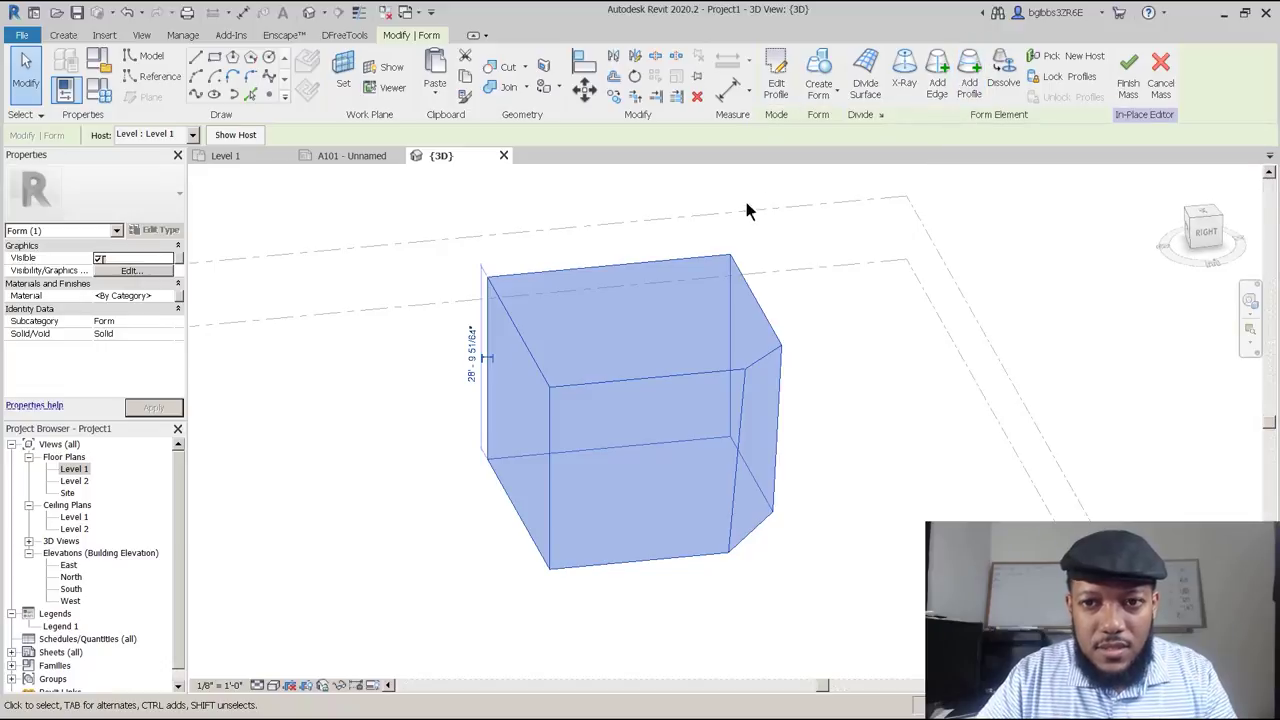
{"action": "left_click", "coordinate": [832, 97]}
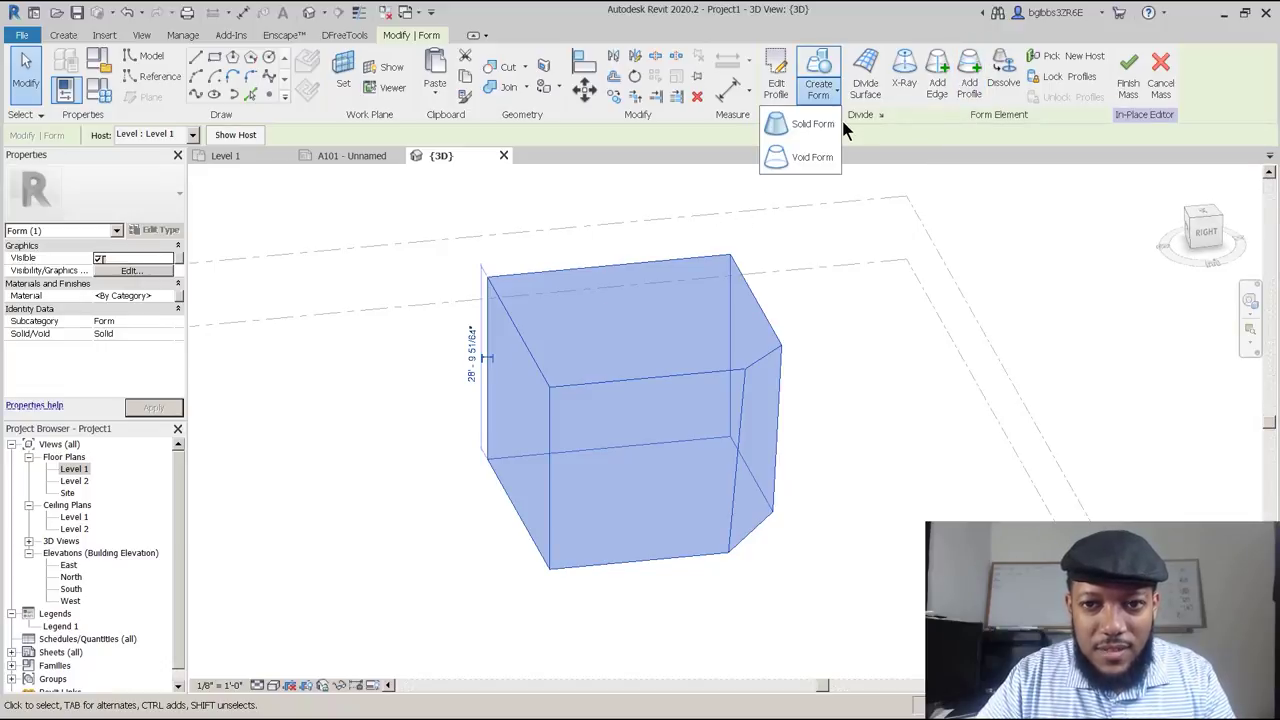
{"action": "key", "text": "Return"}
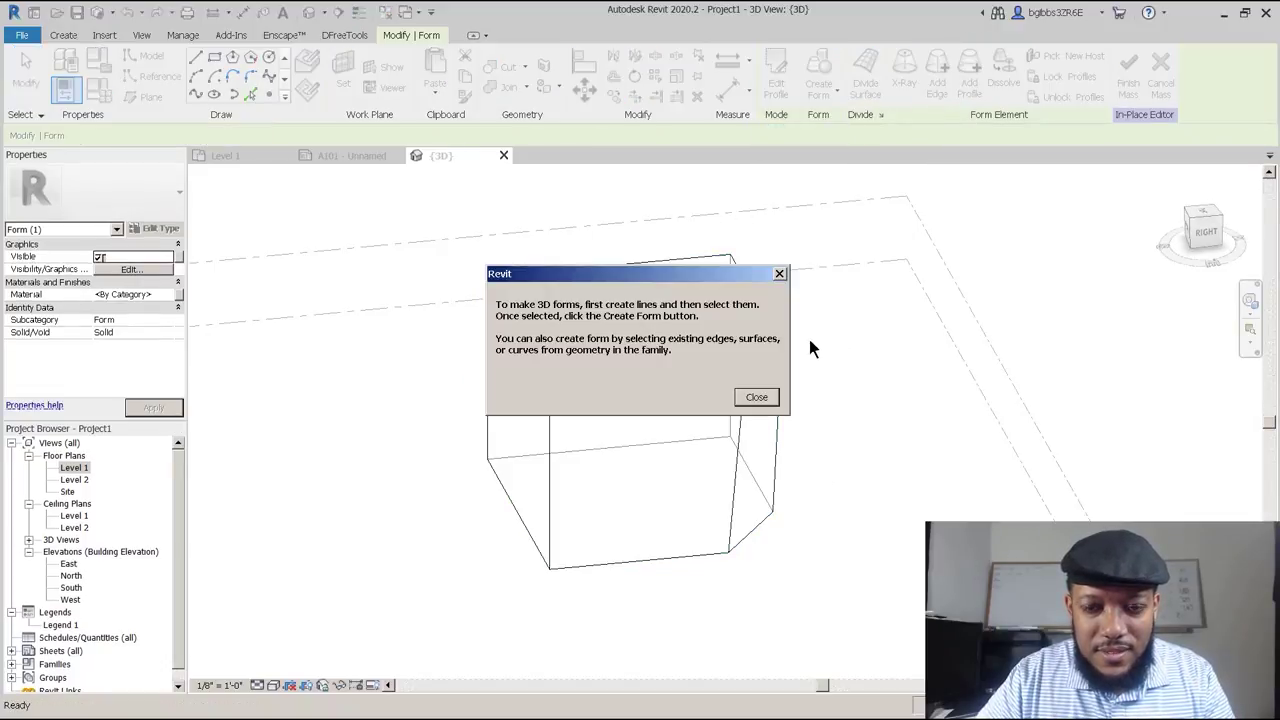
{"action": "left_click", "coordinate": [757, 398]}
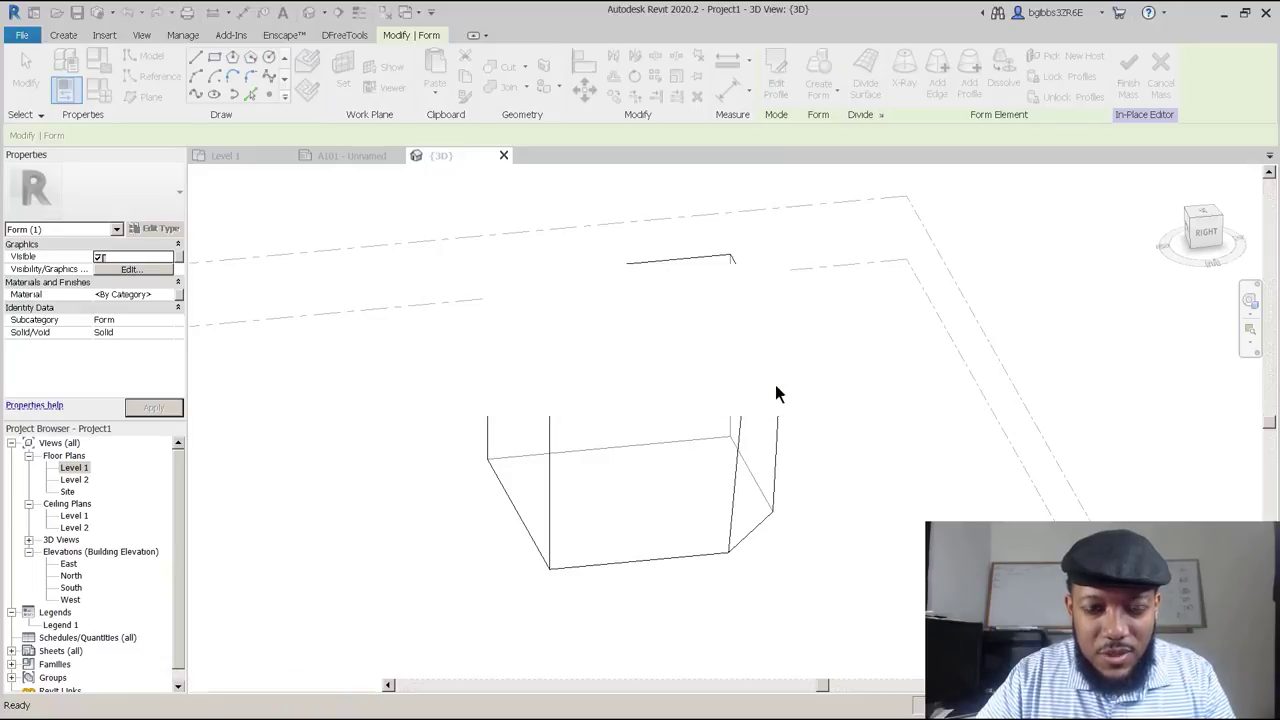
{"action": "left_click", "coordinate": [775, 384]}
{"action": "scroll", "coordinate": [775, 384], "scroll_direction": "down", "scroll_amount": 2}
{"action": "left_click", "coordinate": [195, 57]}
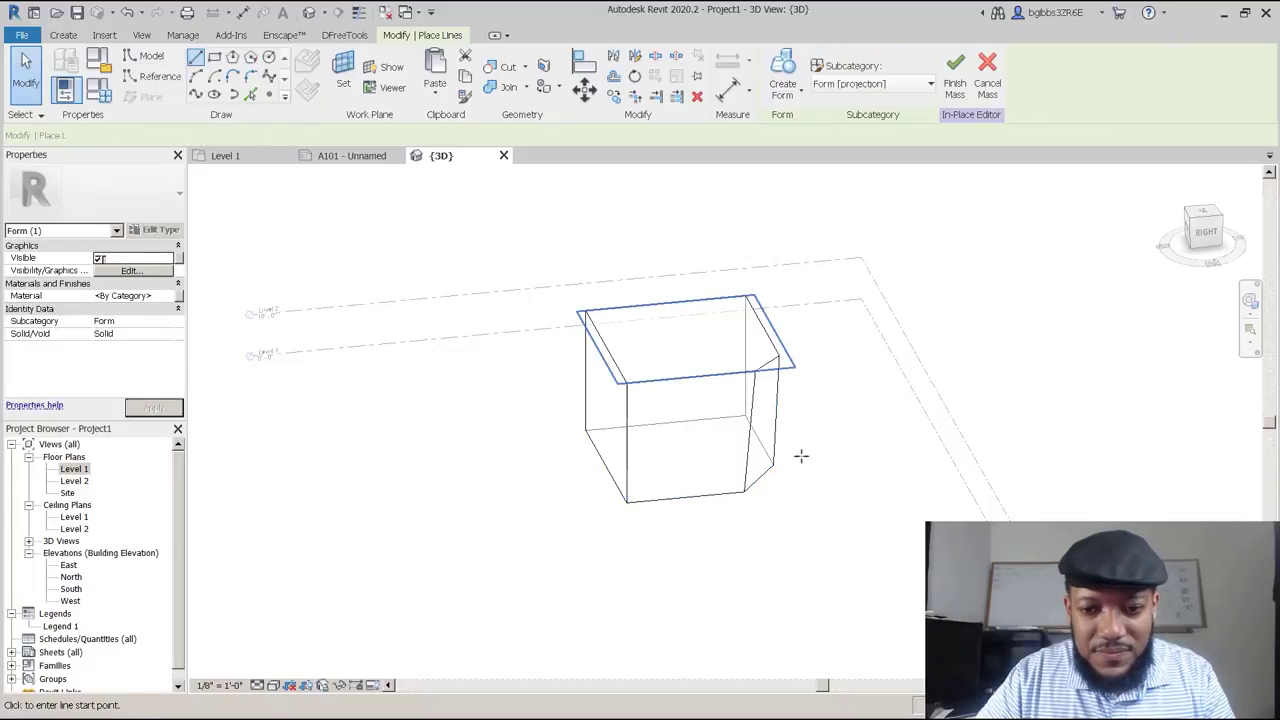
{"action": "middle_click_drag", "start_coordinate": [612, 369], "coordinate": [620, 320], "text": "shift"}
{"action": "scroll", "coordinate": [620, 320], "scroll_direction": "up", "scroll_amount": 2}
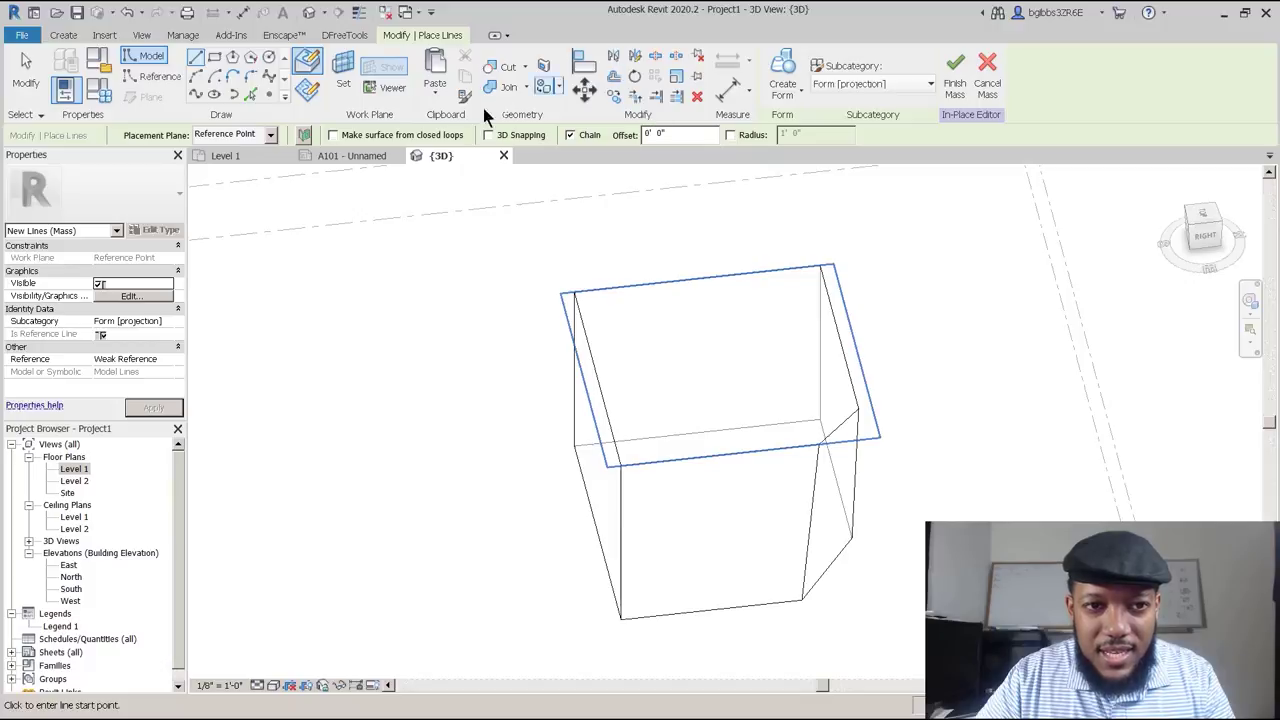
{"action": "left_click", "coordinate": [251, 77]}
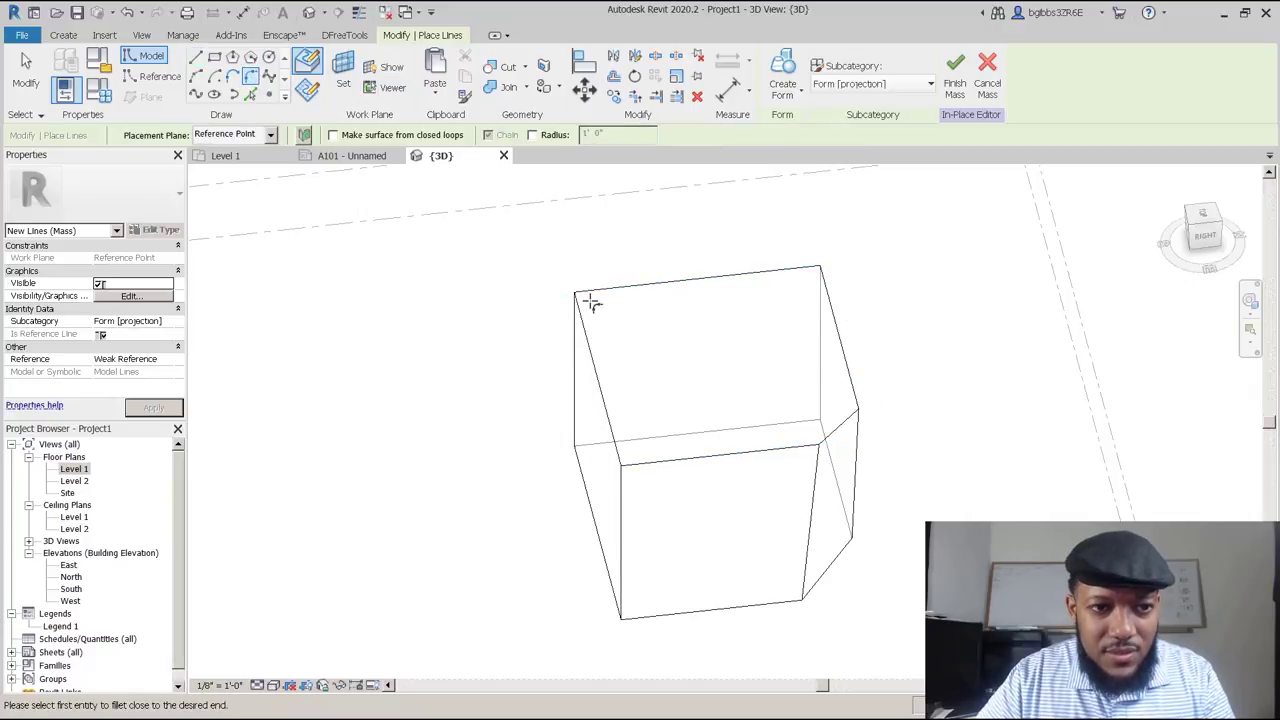
{"action": "scroll", "coordinate": [591, 303], "scroll_direction": "up", "scroll_amount": 1}
{"action": "key", "text": "Escape"}
{"action": "key", "text": "Escape"}
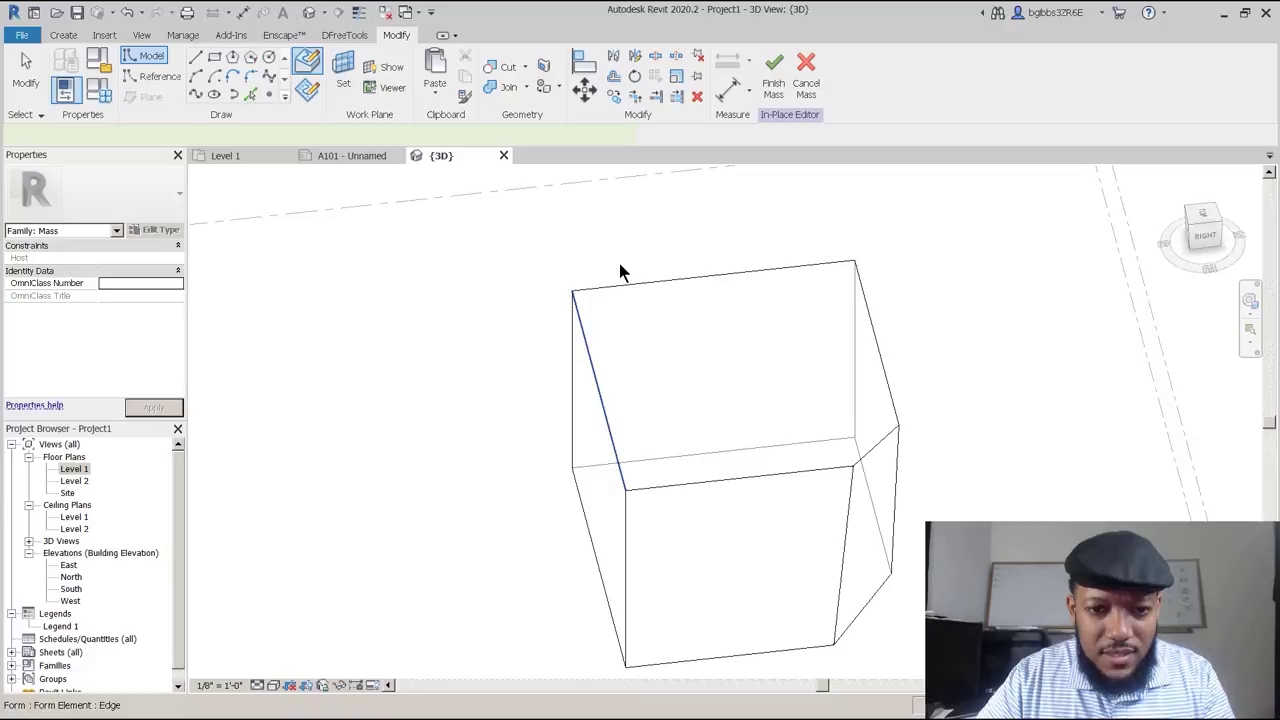
{"action": "left_click", "coordinate": [588, 360]}
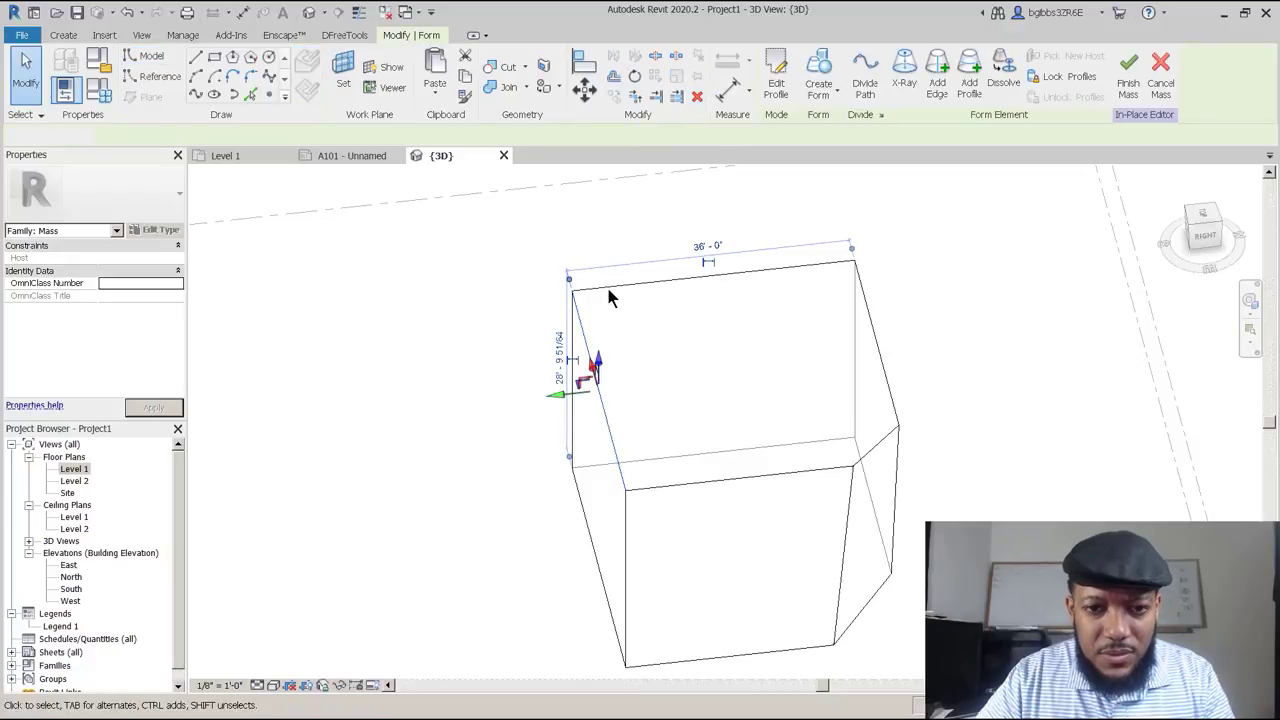
{"action": "key", "text": "Escape"}
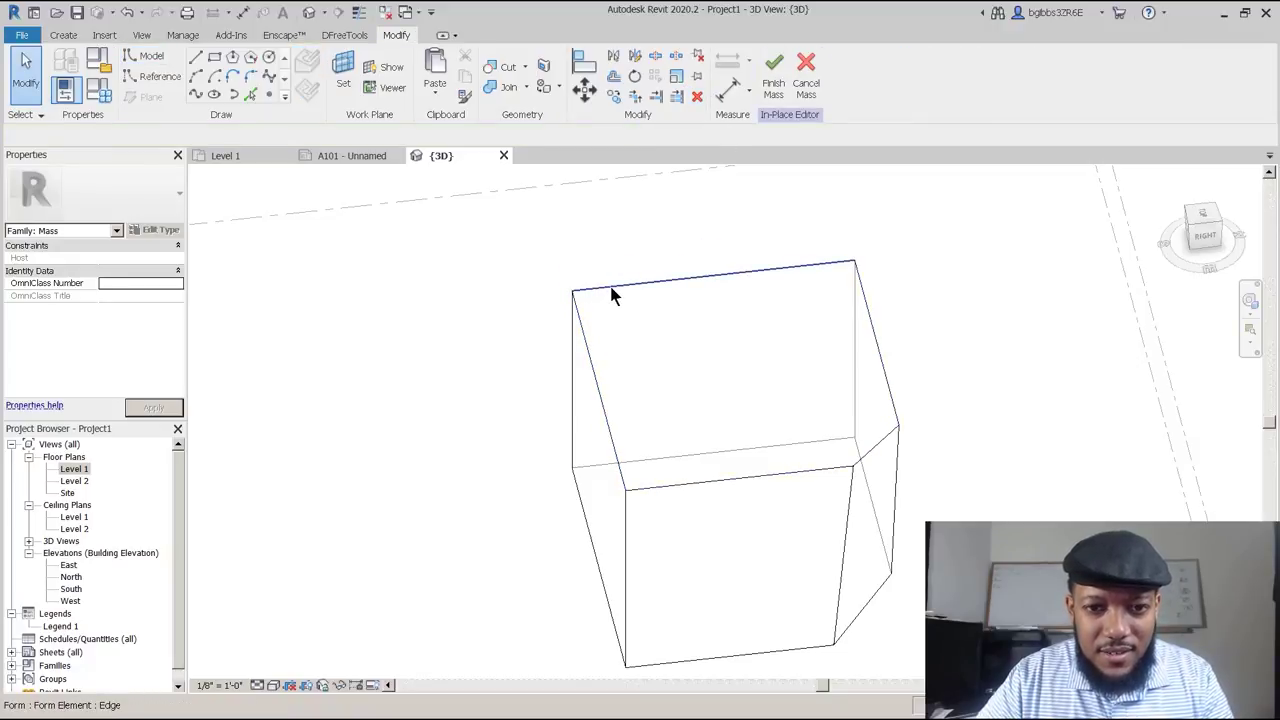
{"action": "left_click", "coordinate": [625, 291]}
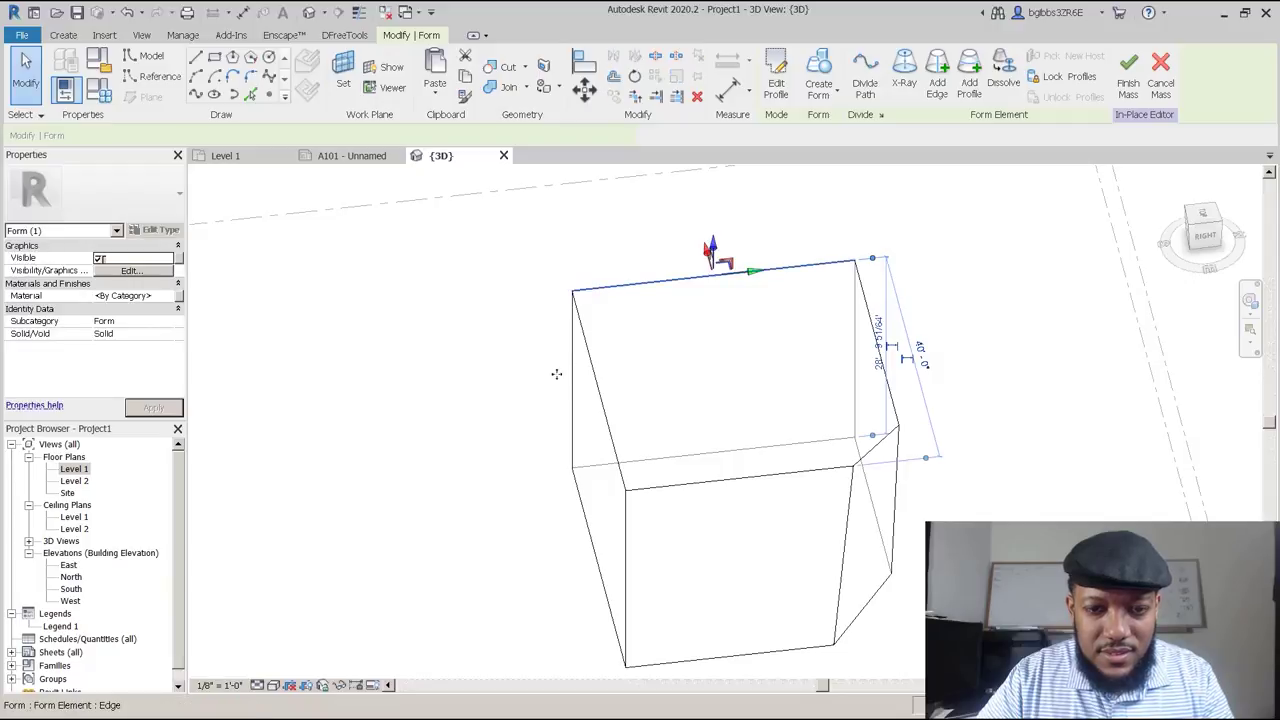
{"action": "key", "text": "Escape"}
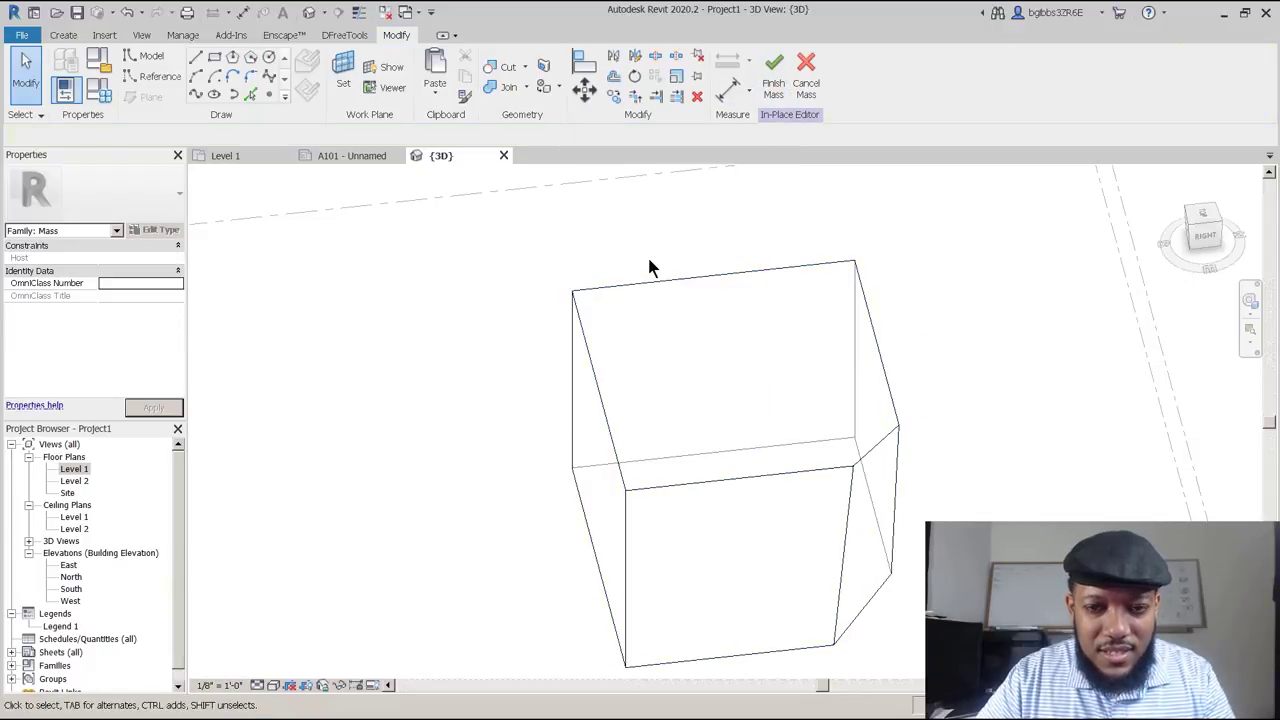
{"action": "key", "text": "Tab"}
{"action": "left_click", "coordinate": [666, 279]}
{"action": "key", "text": "Escape"}
{"action": "key", "text": "Tab"}
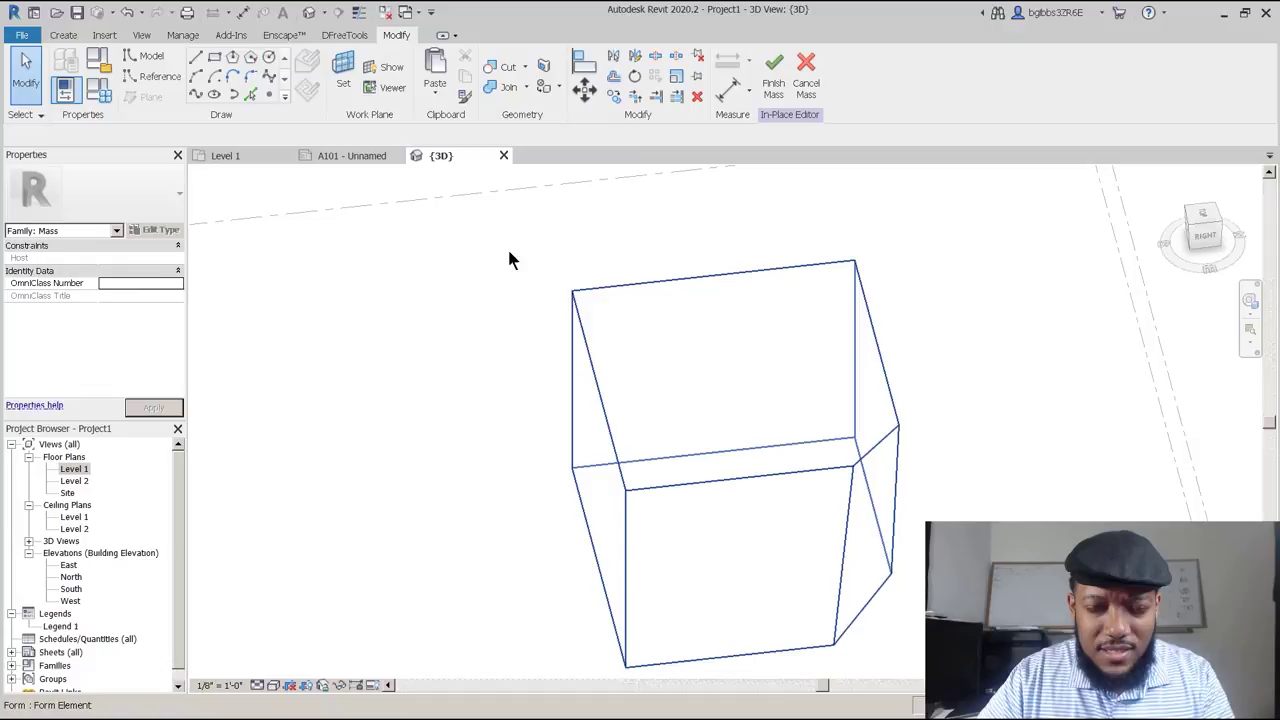
{"action": "left_click", "coordinate": [580, 325]}
{"action": "key", "text": "Escape"}
Edit the top face's profile, round the corner diagonally opposite the cut one with a fillet arc of about 10'-6" radius, and finish the edit.
{"action": "key", "text": "Tab"}
{"action": "key", "text": "Tab"}
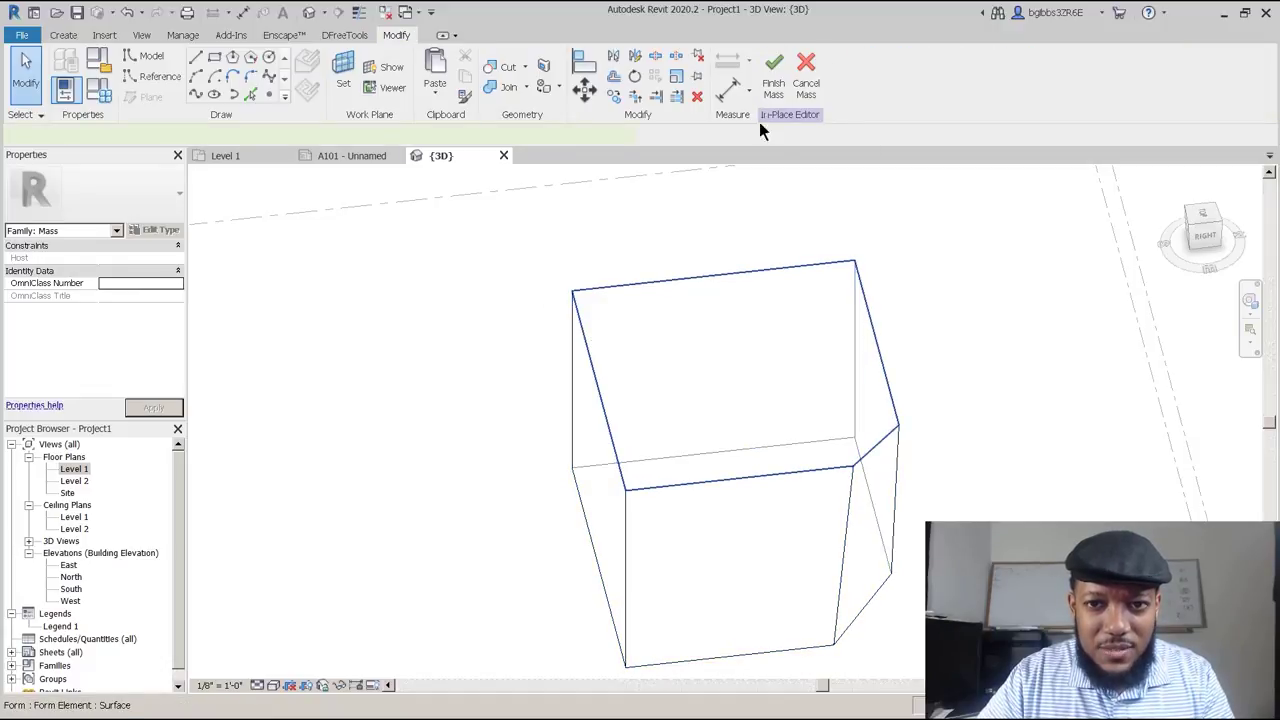
{"action": "left_click", "coordinate": [740, 330]}
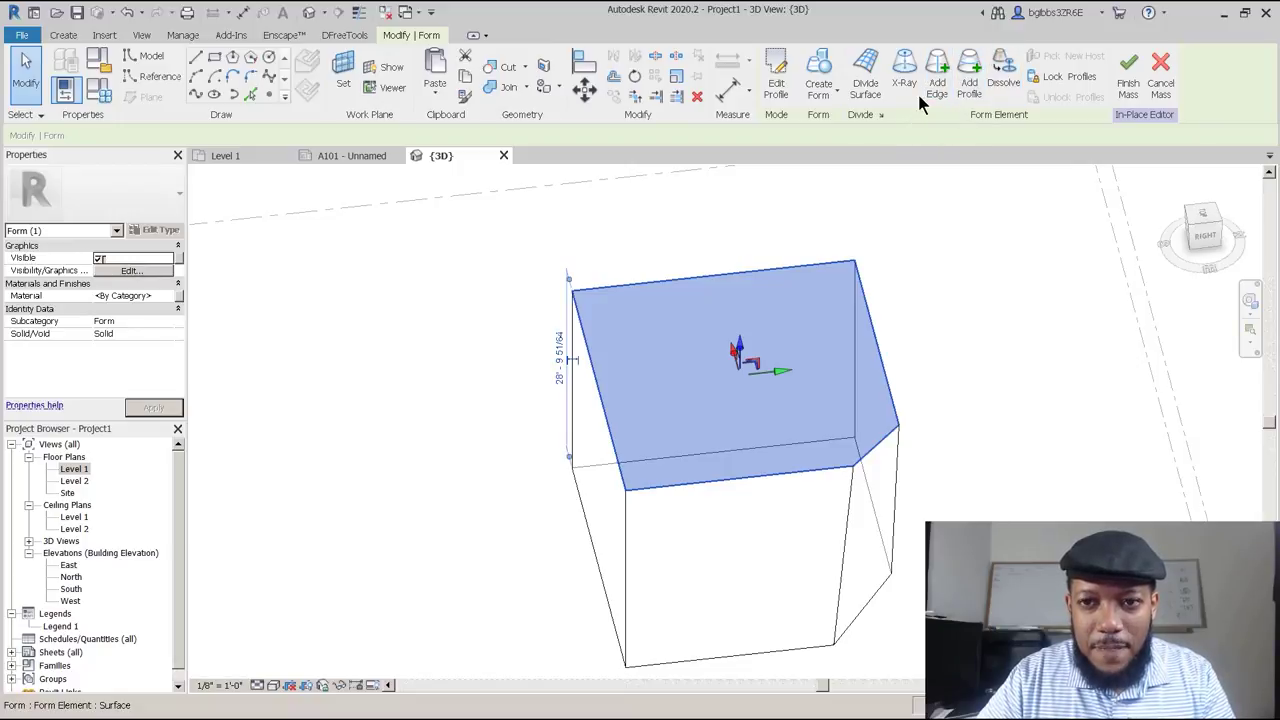
{"action": "left_click", "coordinate": [776, 82]}
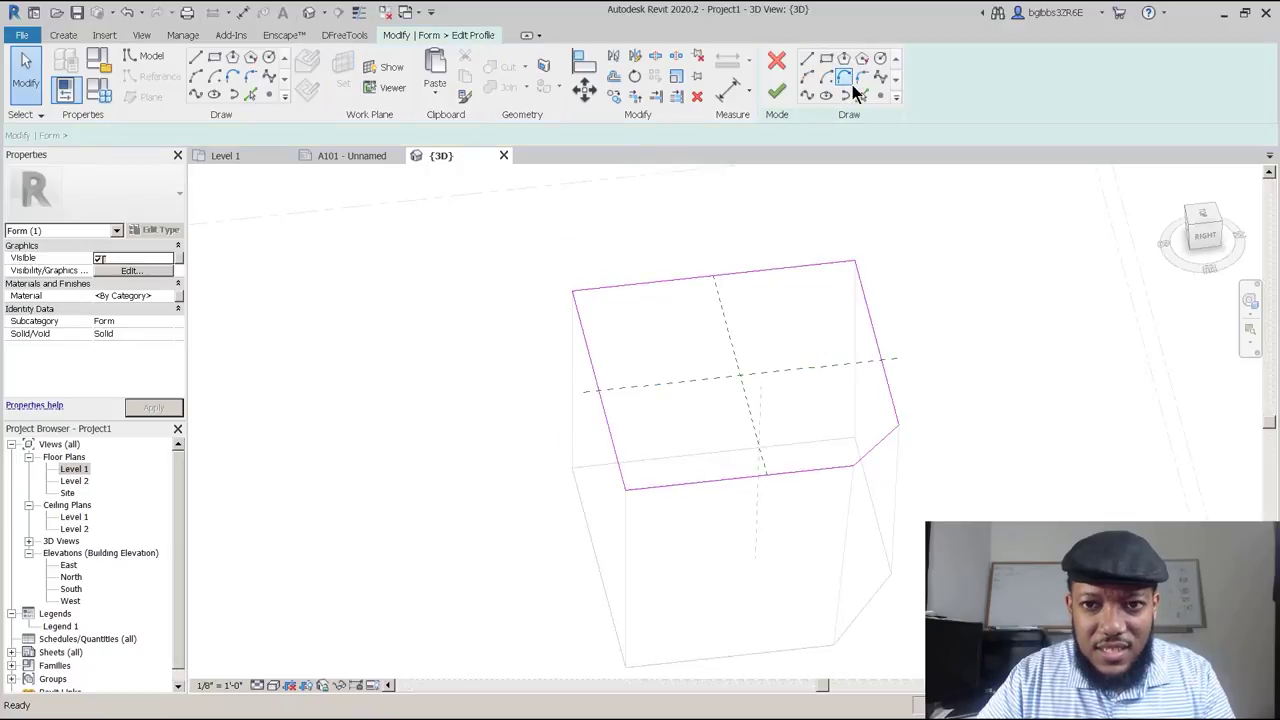
{"action": "left_click", "coordinate": [861, 80]}
{"action": "left_click", "coordinate": [583, 329]}
{"action": "left_click", "coordinate": [606, 289]}
{"action": "left_click", "coordinate": [549, 317]}
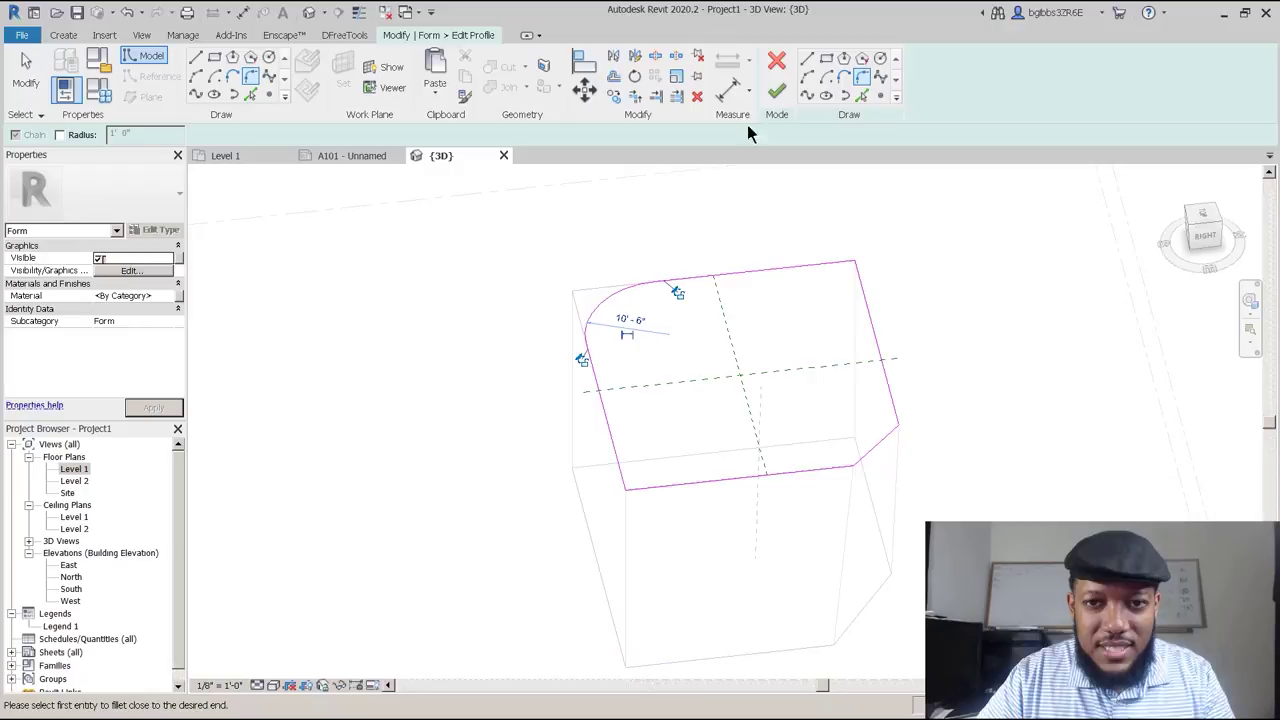
{"action": "key", "text": "Escape"}
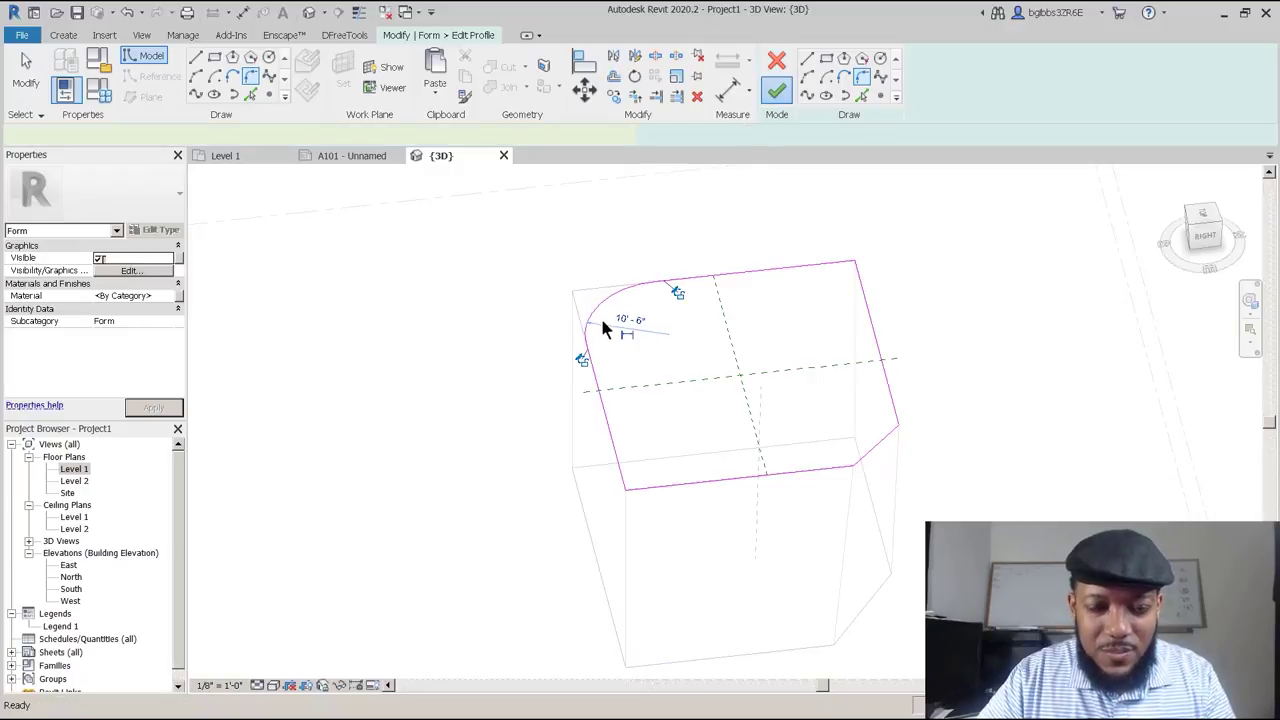
Reopen the top face's profile, check the fillet arc's radius, and close the profile edit.
{"action": "scroll", "coordinate": [602, 314], "scroll_direction": "down", "scroll_amount": 2}
{"action": "middle_click_drag", "start_coordinate": [564, 435], "coordinate": [680, 440]}
{"action": "middle_click_drag", "start_coordinate": [683, 486], "coordinate": [766, 471], "text": "shift"}
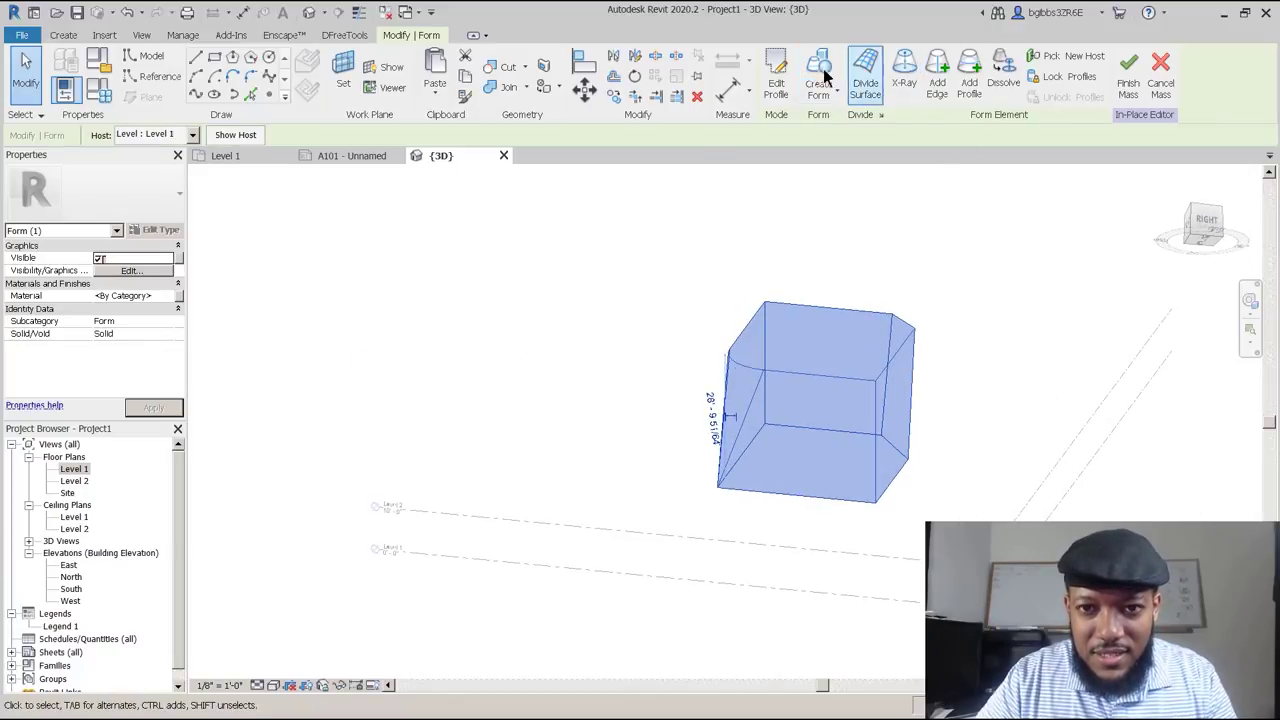
{"action": "left_click", "coordinate": [776, 82]}
{"action": "scroll", "coordinate": [745, 497], "scroll_direction": "up", "scroll_amount": 2}
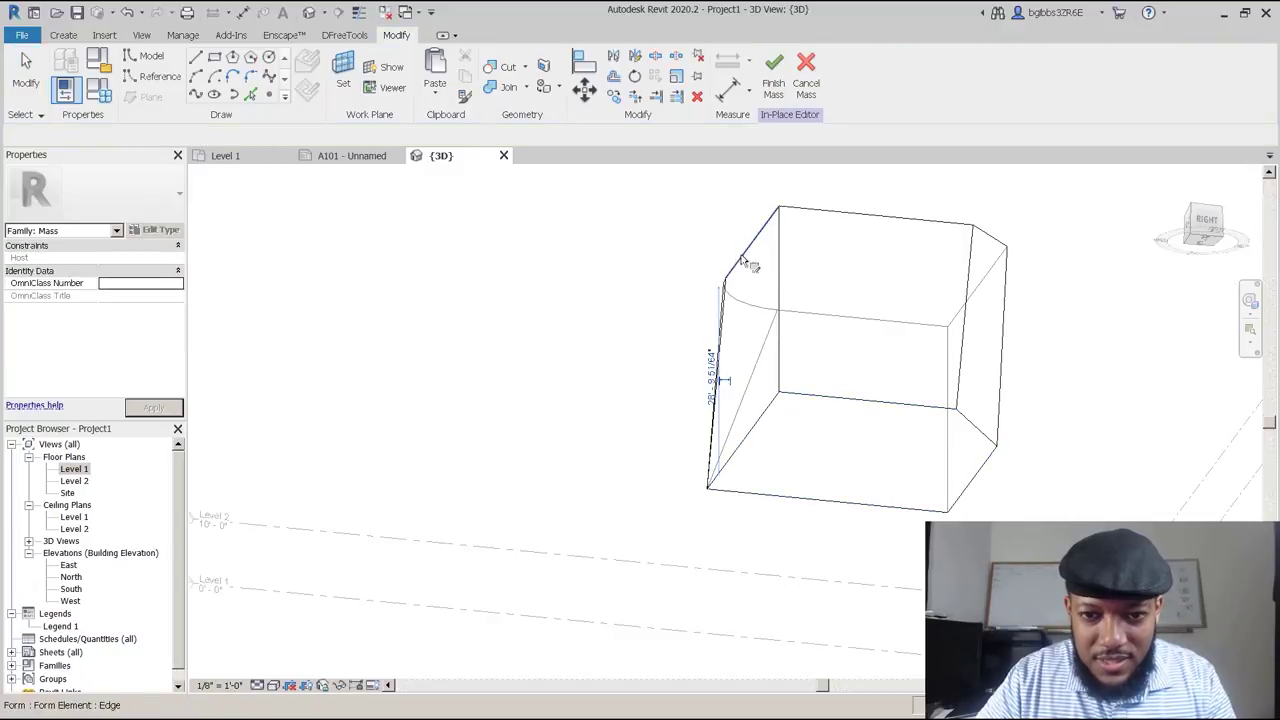
{"action": "key", "text": "Tab"}
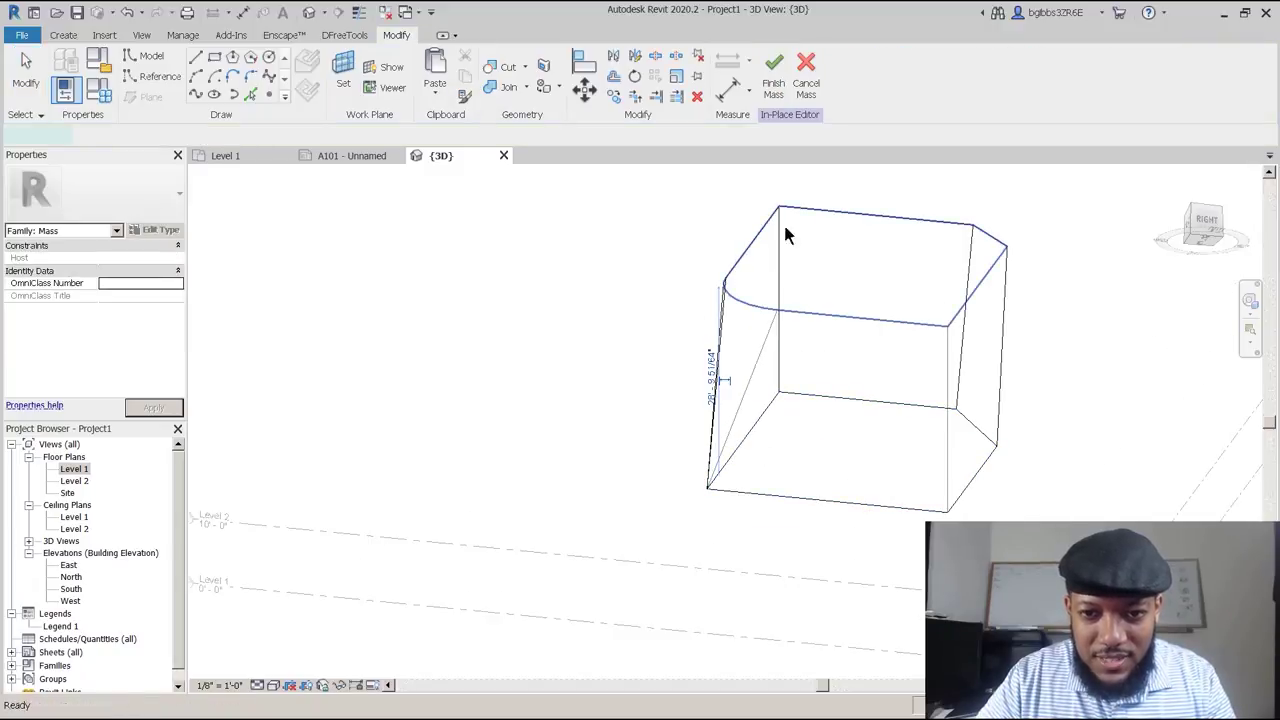
{"action": "left_click", "coordinate": [802, 303]}
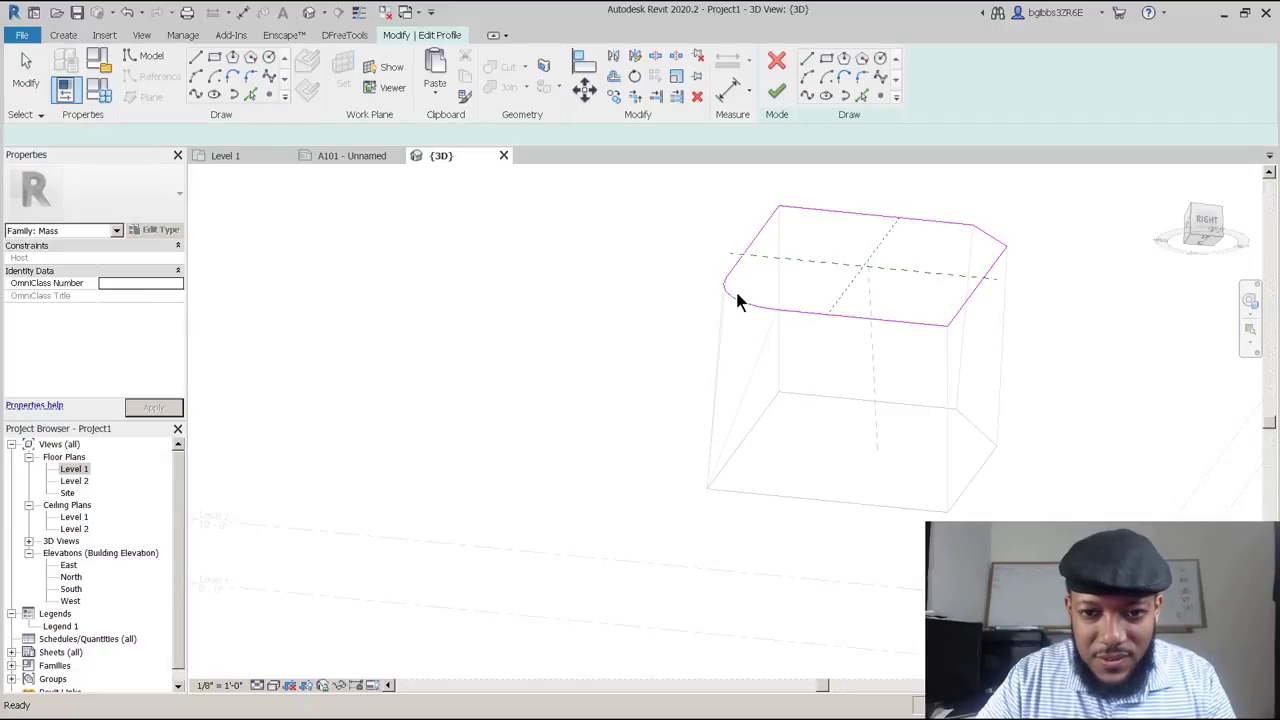
{"action": "key", "text": "Tab"}
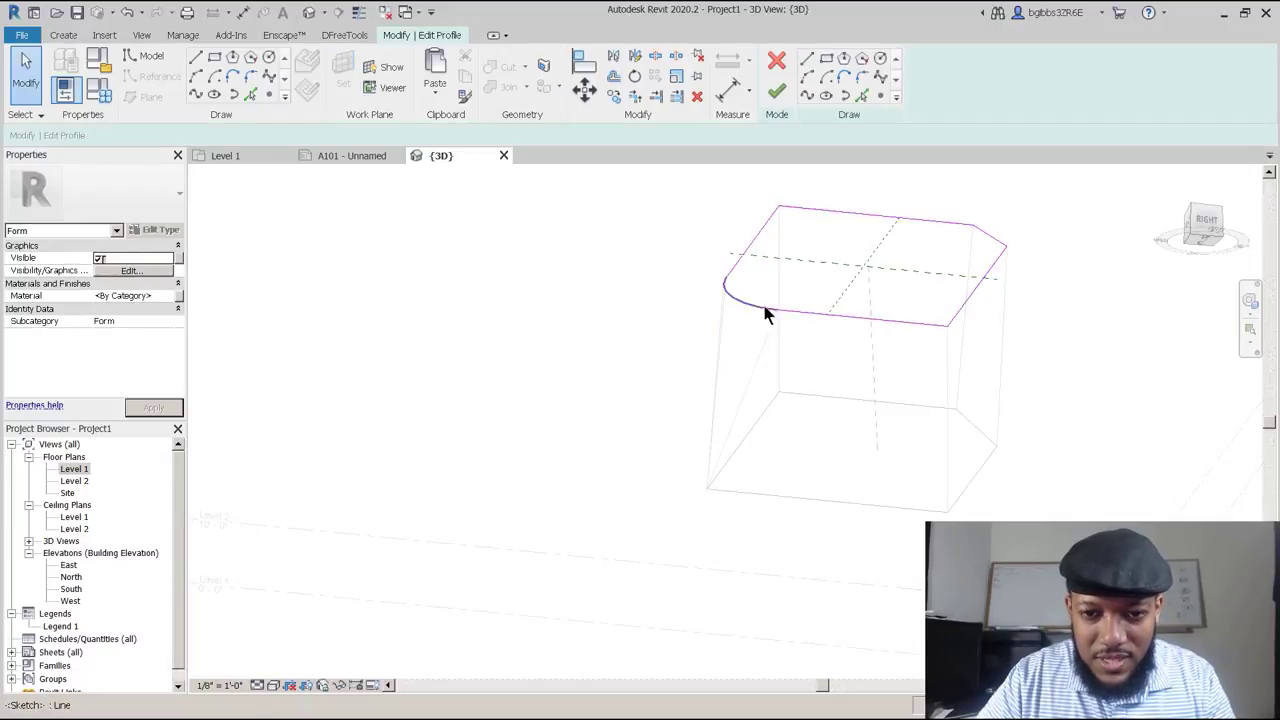
{"action": "left_click", "coordinate": [748, 310]}
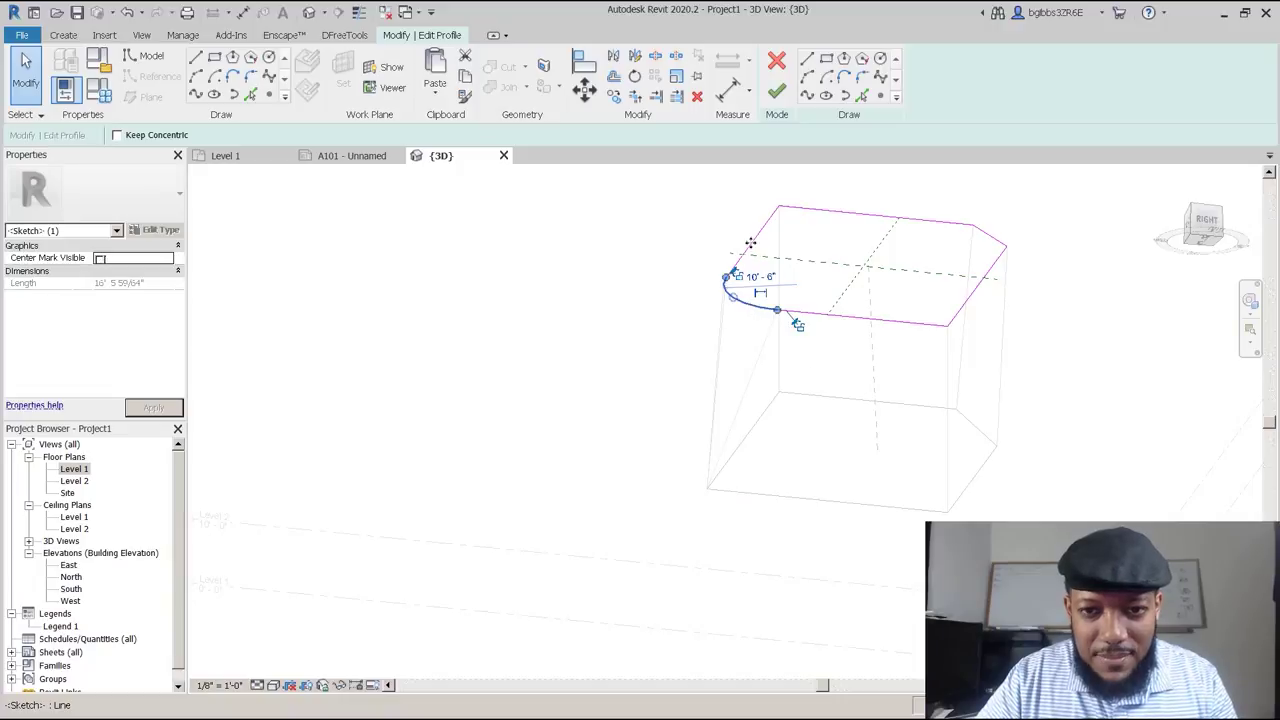
{"action": "middle_click_drag", "start_coordinate": [734, 277], "coordinate": [703, 369], "text": "shift"}
{"action": "scroll", "coordinate": [734, 218], "scroll_direction": "down", "scroll_amount": 1}
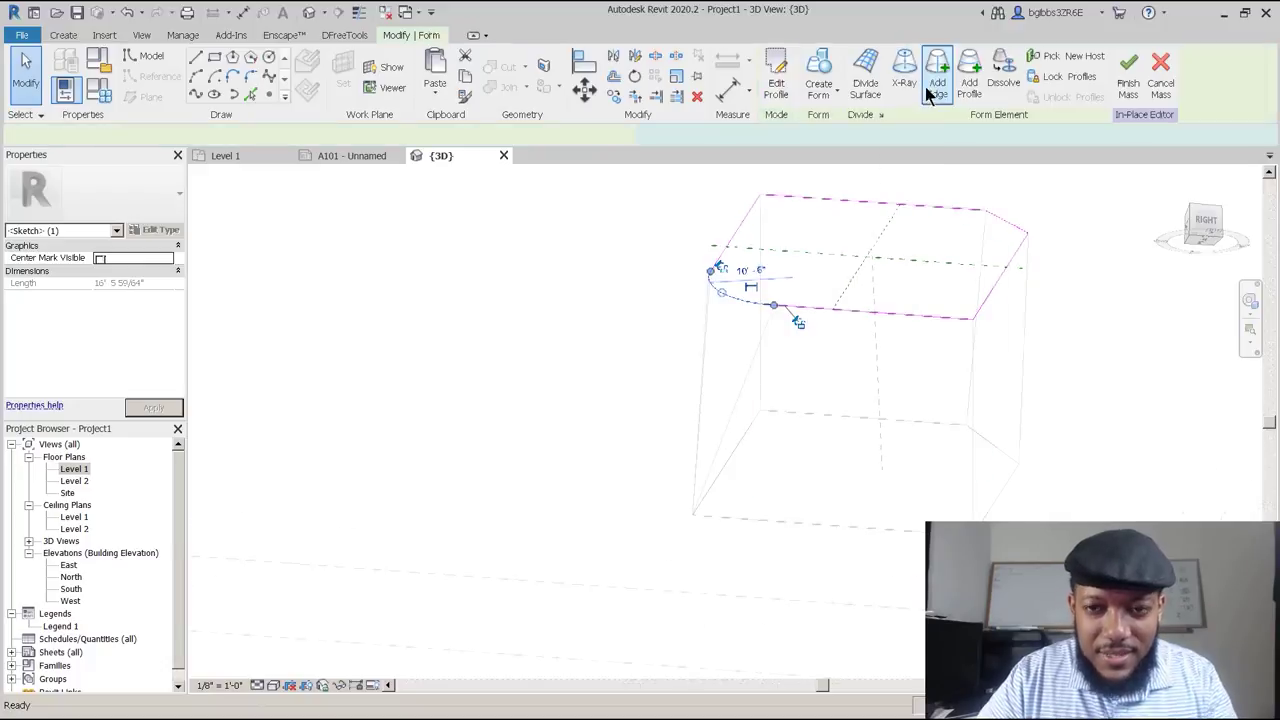
{"action": "left_click", "coordinate": [777, 91]}
Edit the bottom face's profile, round the corner below the top fillet with an arc of about 10'-6" radius, and finish the edit.
{"action": "left_click", "coordinate": [751, 530]}
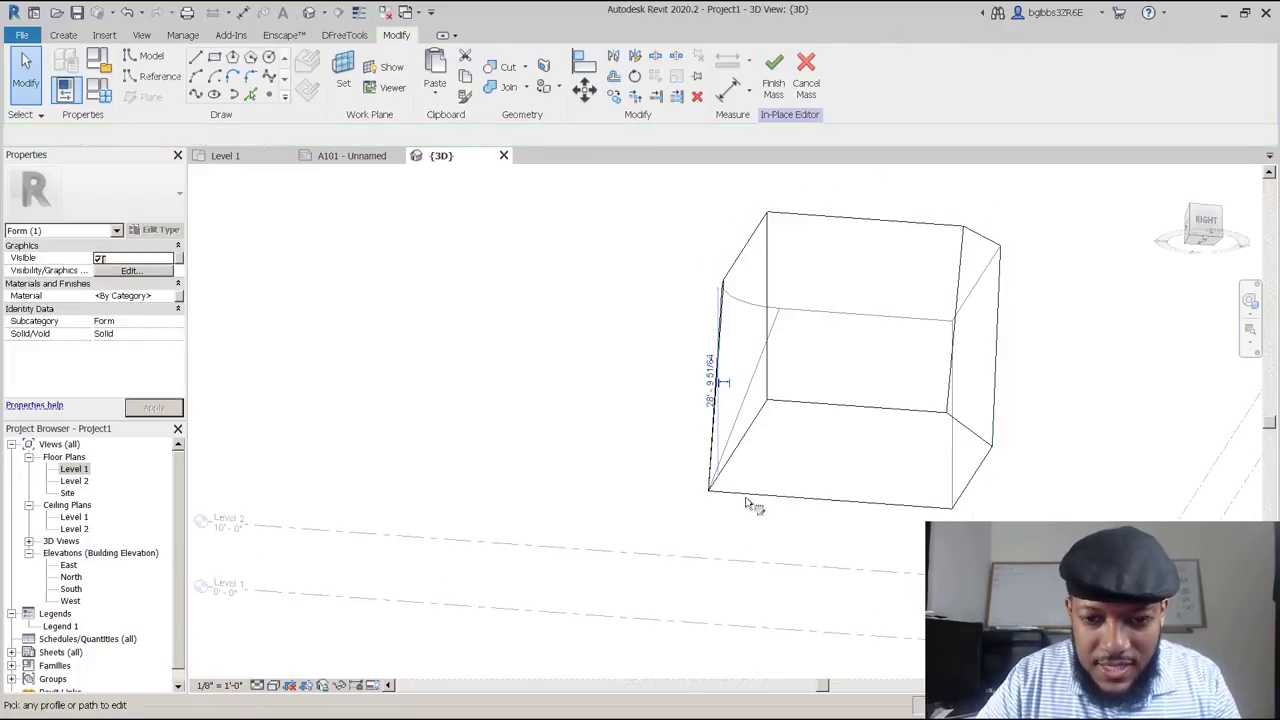
{"action": "key", "text": "Tab"}
{"action": "double_click", "coordinate": [731, 466]}
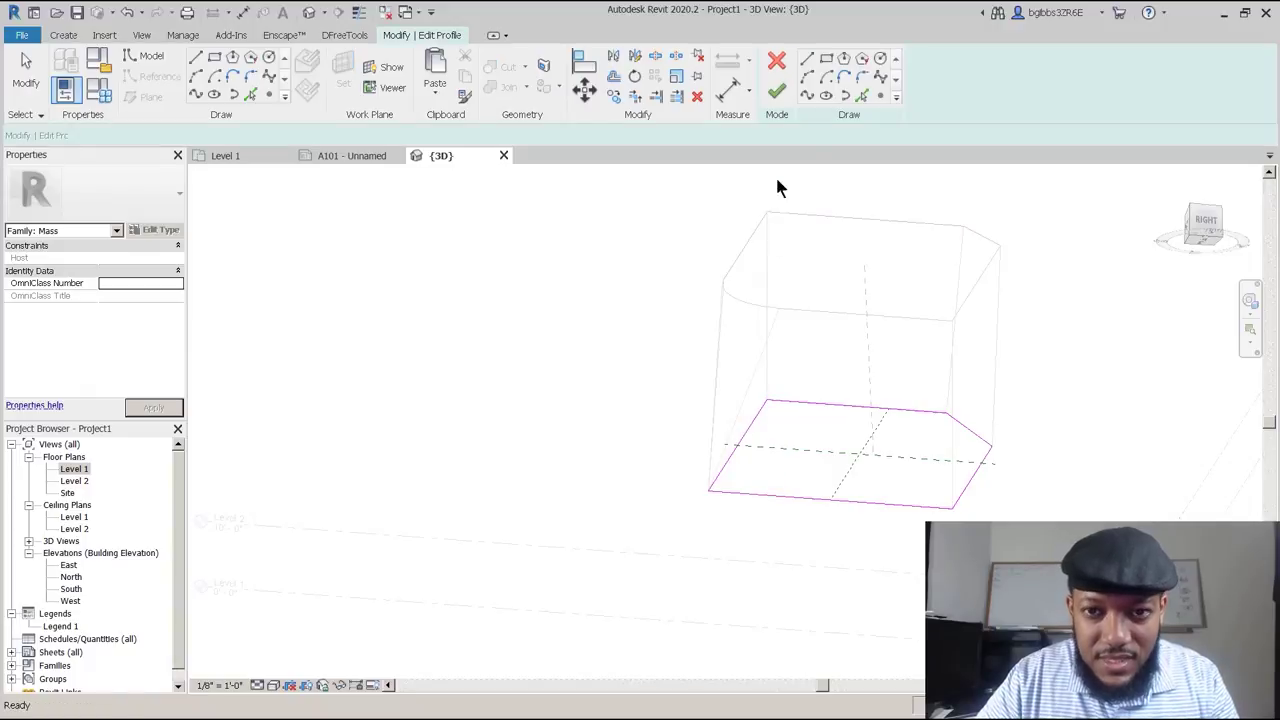
{"action": "left_click", "coordinate": [861, 76]}
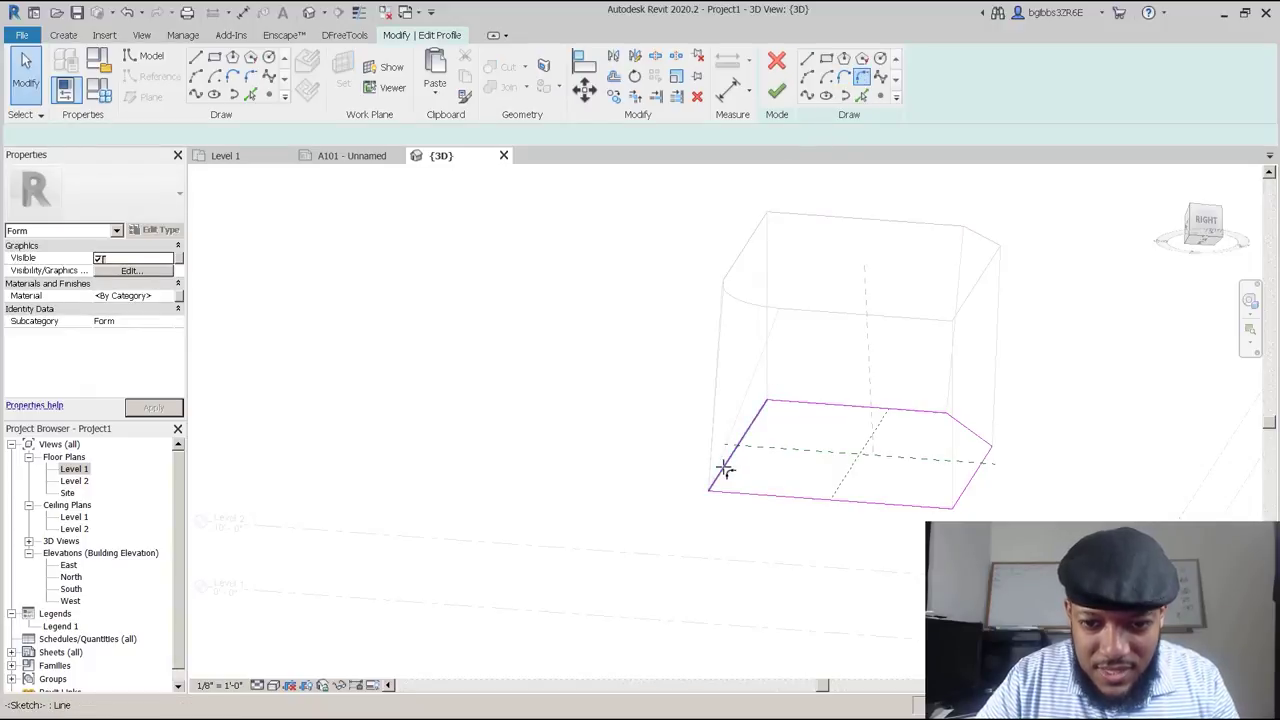
{"action": "left_click", "coordinate": [725, 470]}
{"action": "left_click", "coordinate": [748, 494]}
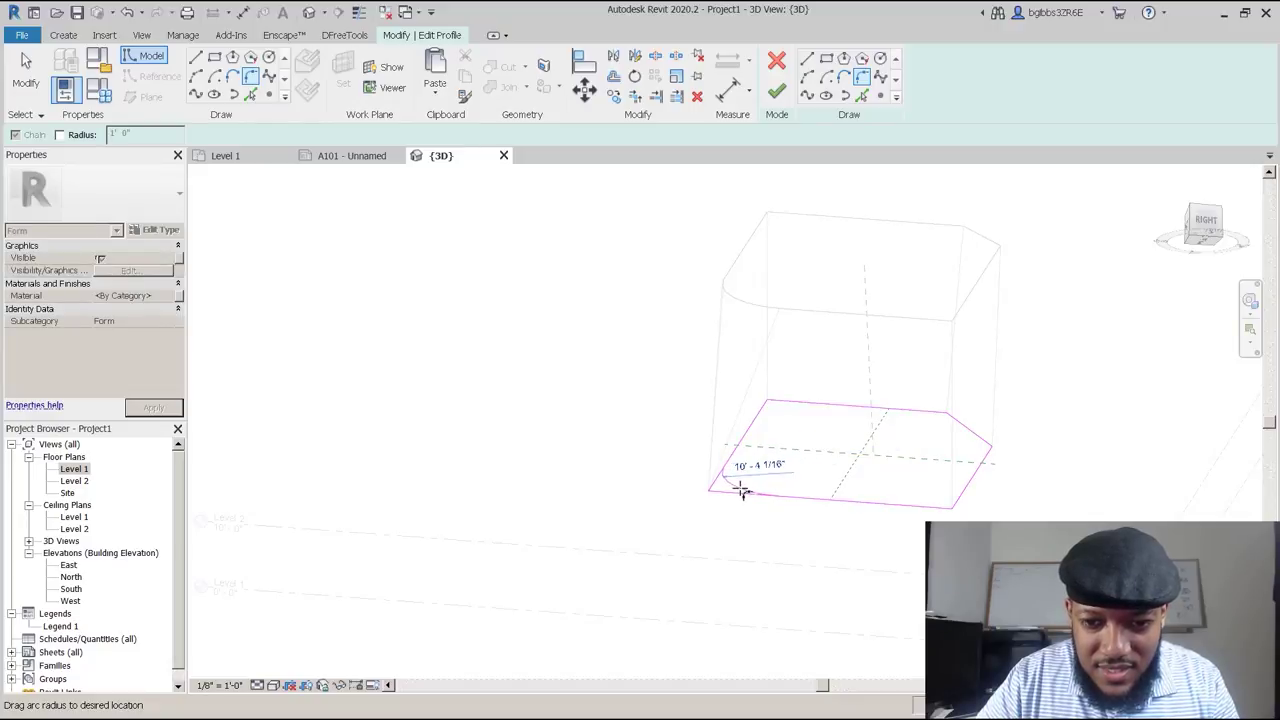
{"action": "left_click", "coordinate": [741, 490]}
{"action": "mouse_move", "coordinate": [800, 509]}
{"action": "middle_mouse_down", "text": "shift"}
{"action": "mouse_move", "coordinate": [820, 517]}
{"action": "mouse_move", "coordinate": [815, 482]}
{"action": "mouse_move", "coordinate": [778, 505]}
{"action": "middle_mouse_up", "text": "shift"}
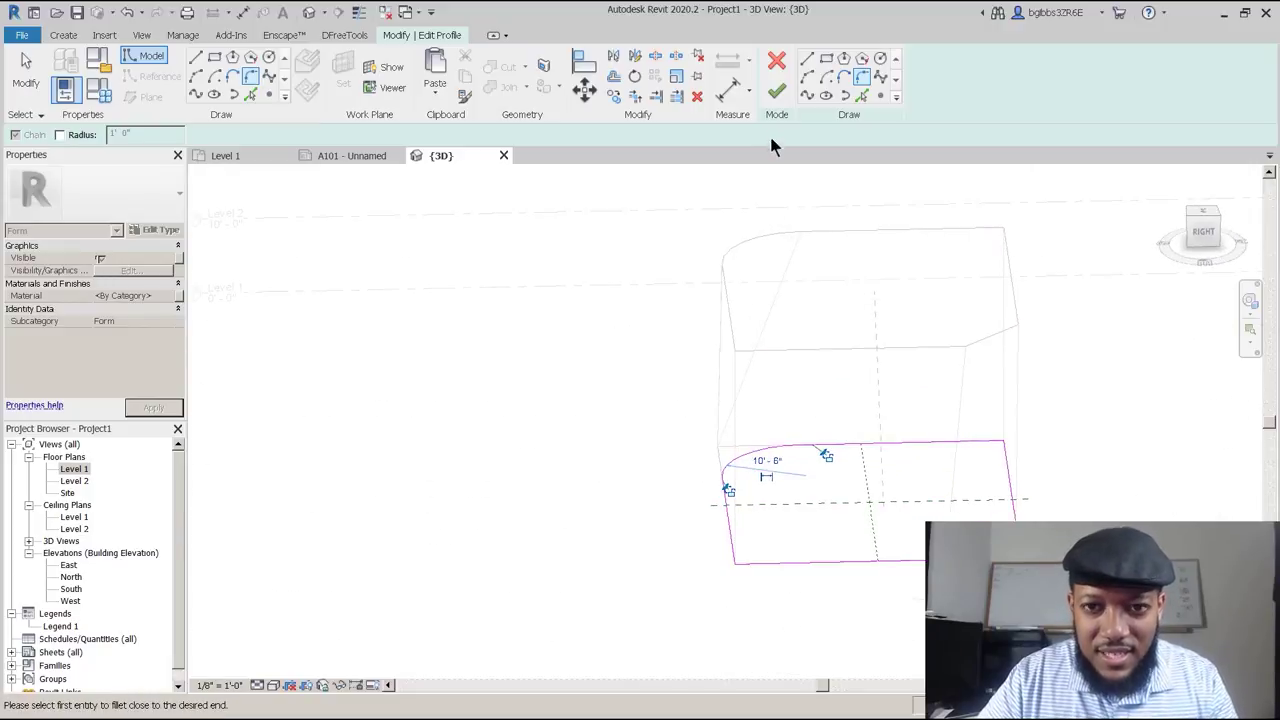
{"action": "left_click", "coordinate": [776, 65]}
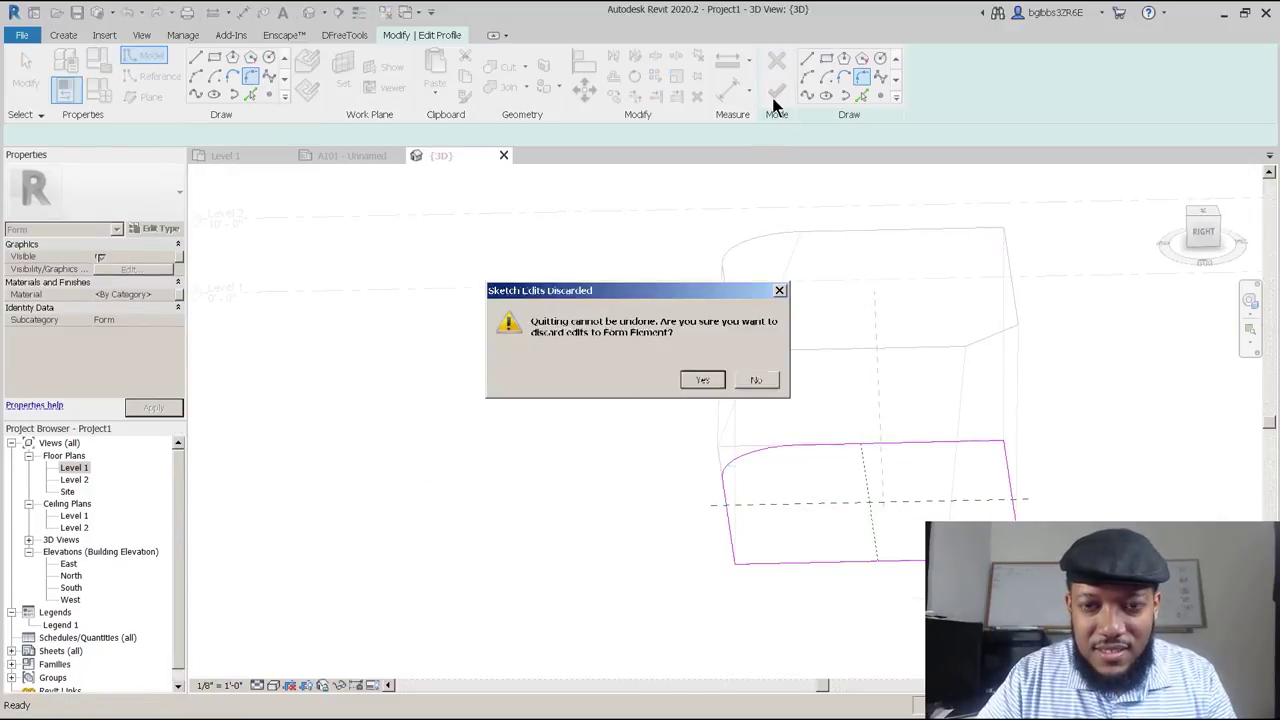
{"action": "left_click", "coordinate": [756, 381]}
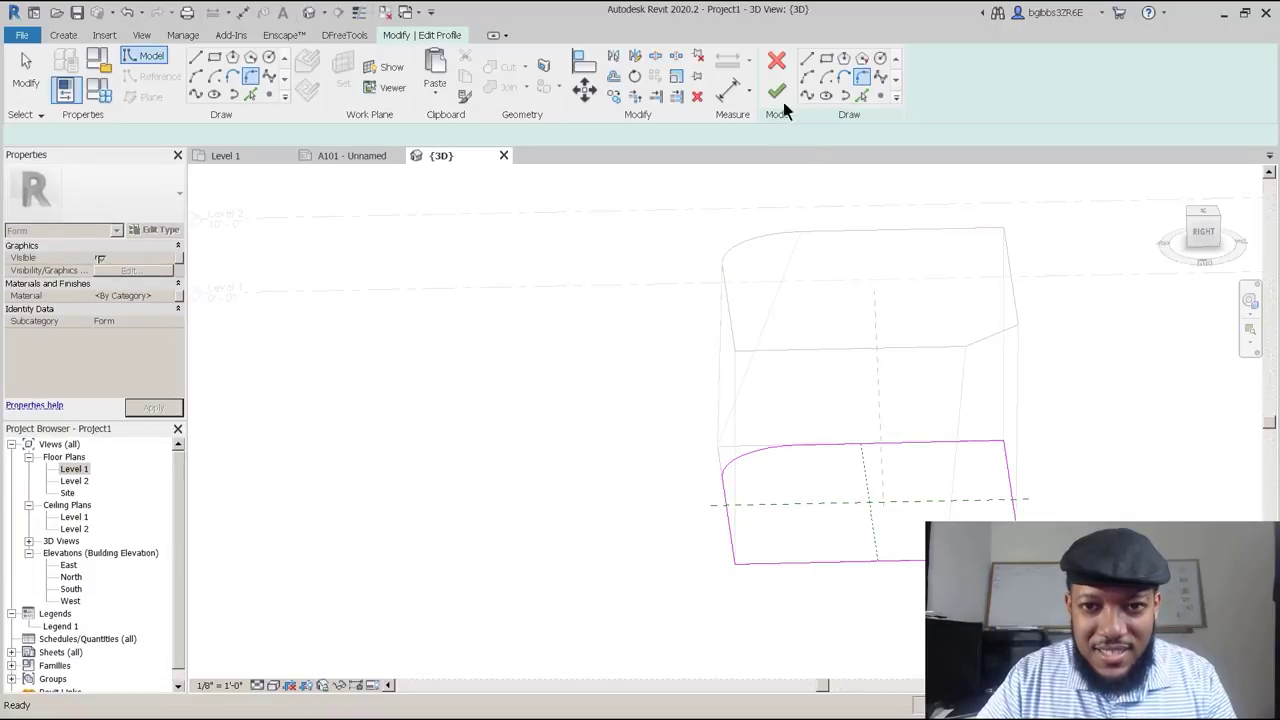
{"action": "left_click", "coordinate": [778, 92]}
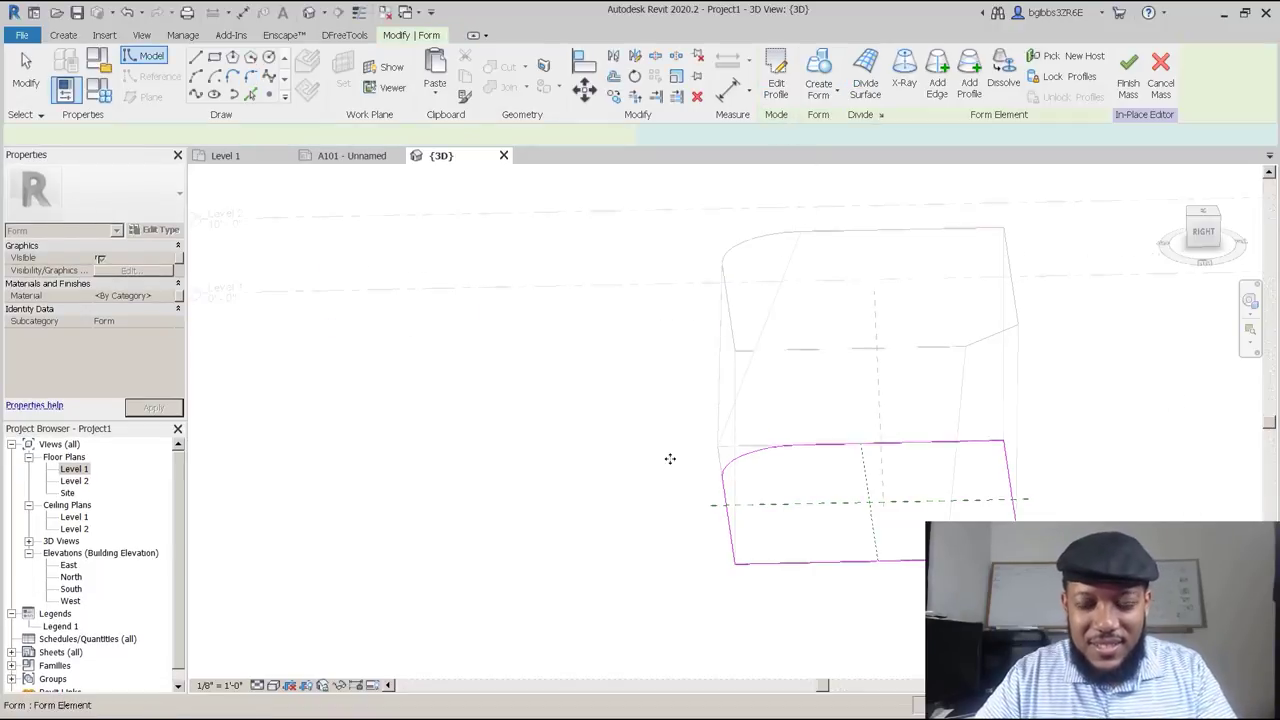
Deselect the reshaped form and finish the in-place mass.
{"action": "scroll", "coordinate": [670, 459], "scroll_direction": "down", "scroll_amount": 1}
{"action": "left_click", "coordinate": [621, 572]}
{"action": "middle_click_drag", "start_coordinate": [720, 580], "coordinate": [1070, 552], "text": "shift"}
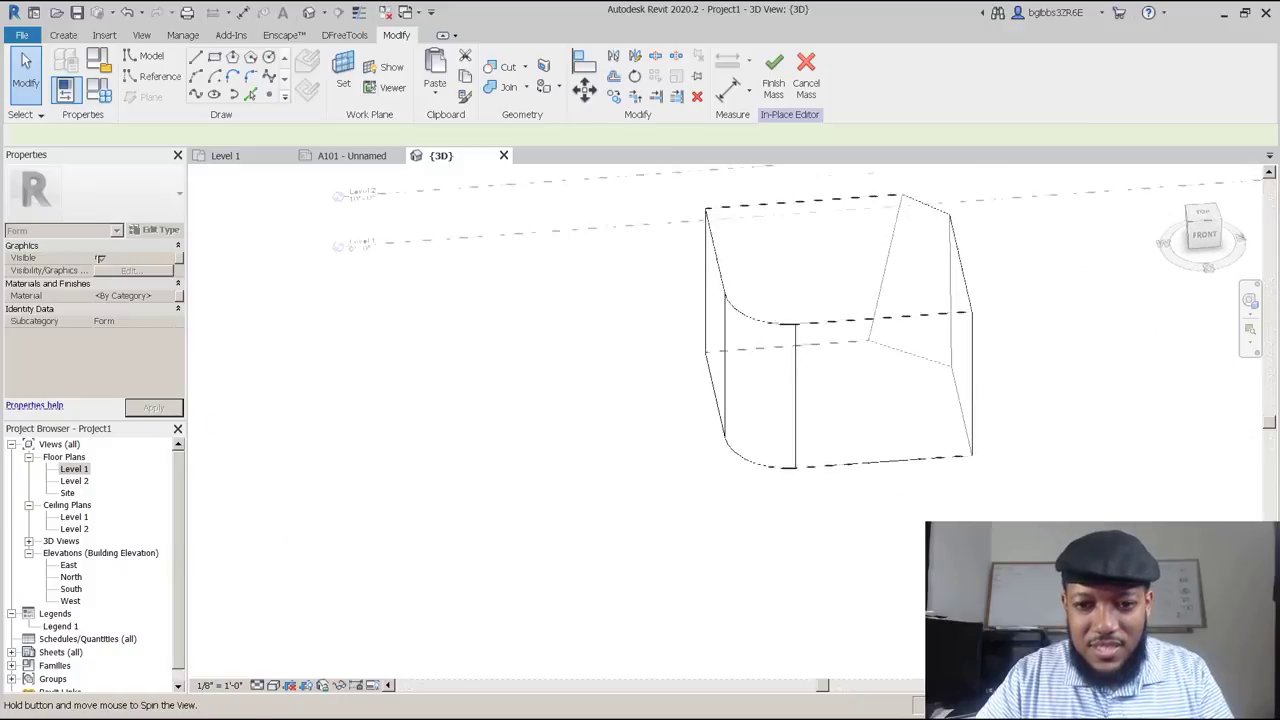
{"action": "middle_click_drag", "start_coordinate": [980, 540], "coordinate": [760, 294], "text": "shift"}
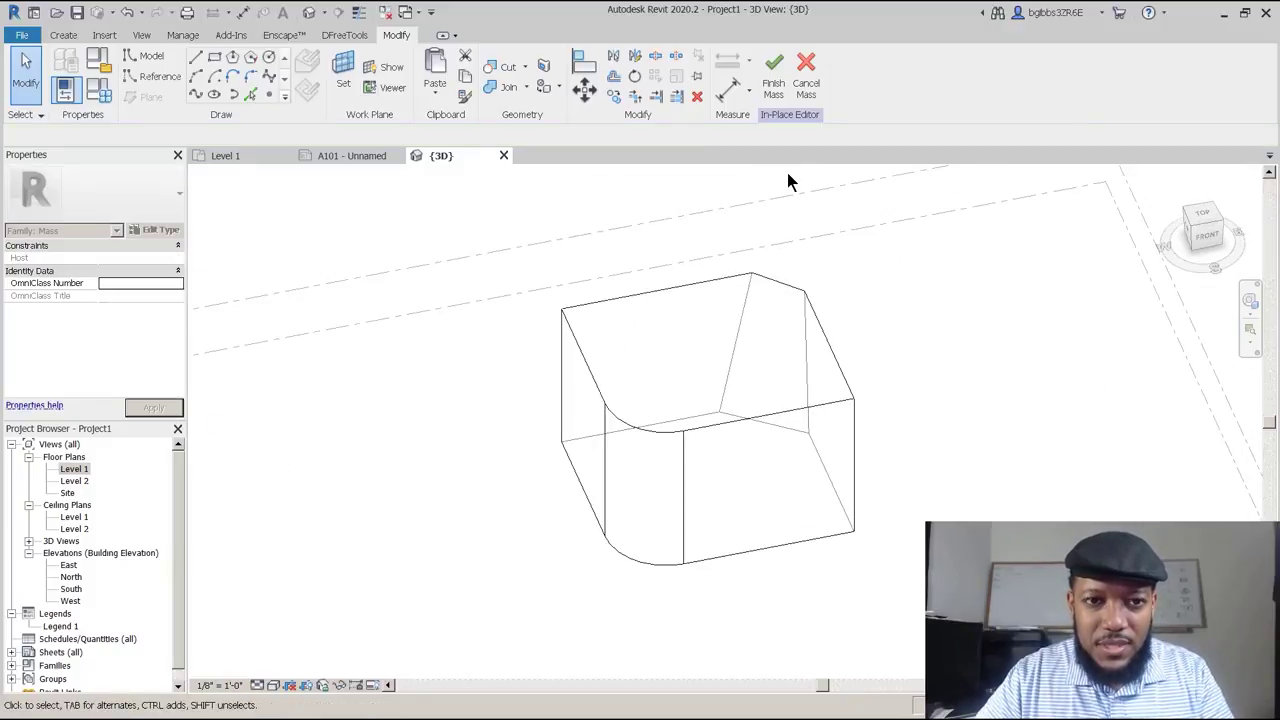
{"action": "left_click", "coordinate": [774, 68]}
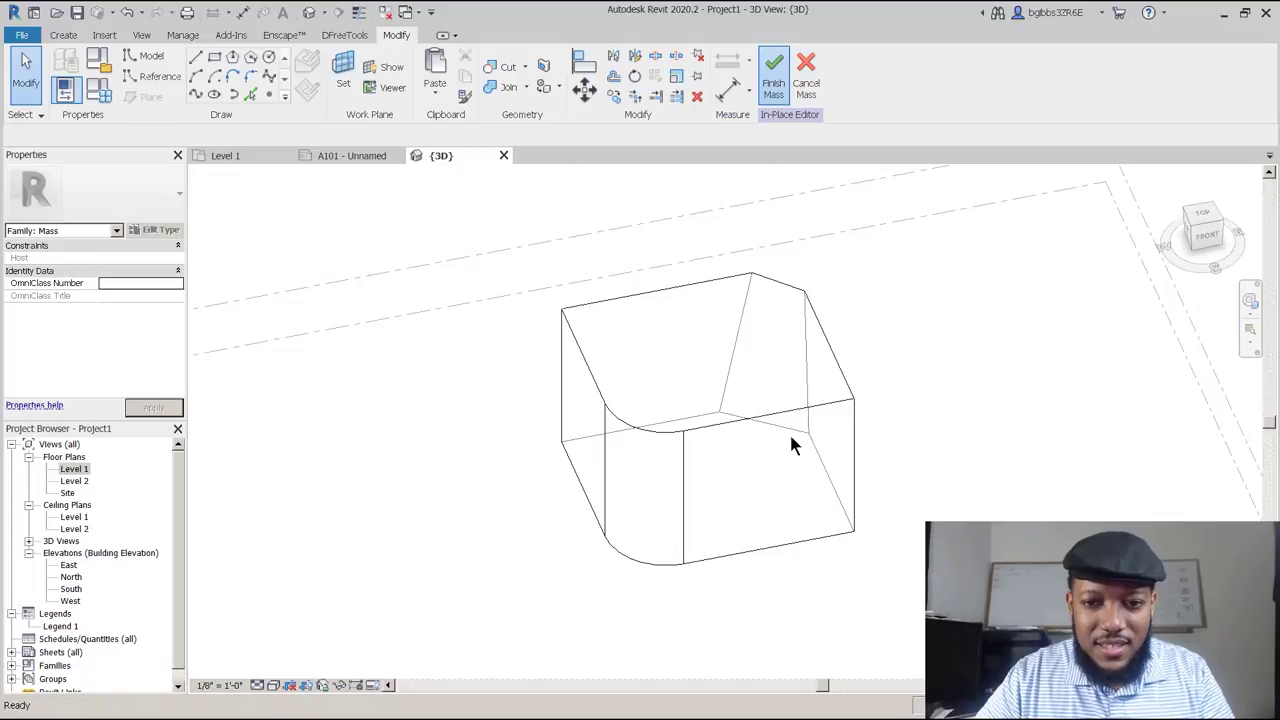
Select the finished mass and add a mass floor to it at Level 2.
{"action": "left_click", "coordinate": [808, 349]}
{"action": "scroll", "coordinate": [808, 345], "scroll_direction": "down", "scroll_amount": 3}
{"action": "middle_click_drag", "start_coordinate": [802, 446], "coordinate": [734, 126], "text": "shift"}
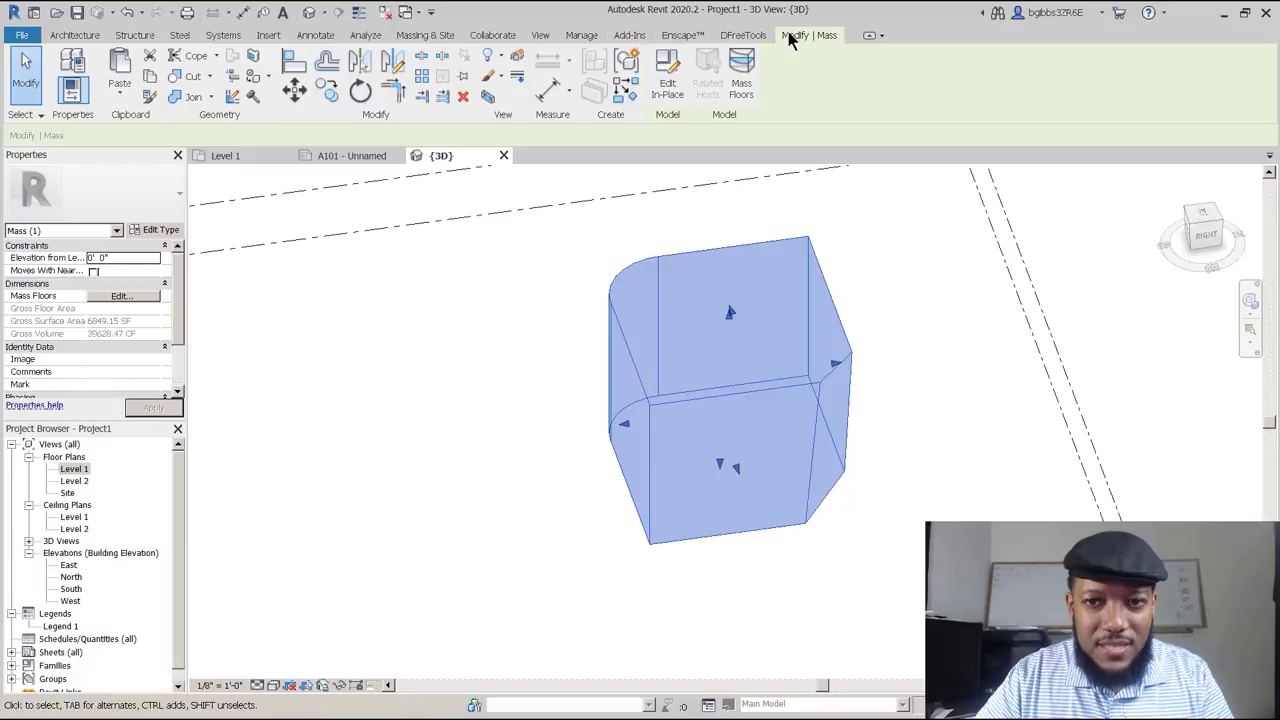
{"action": "left_click", "coordinate": [850, 315]}
{"action": "left_click", "coordinate": [672, 424]}
{"action": "middle_click_drag", "start_coordinate": [672, 424], "coordinate": [680, 286], "text": "shift"}
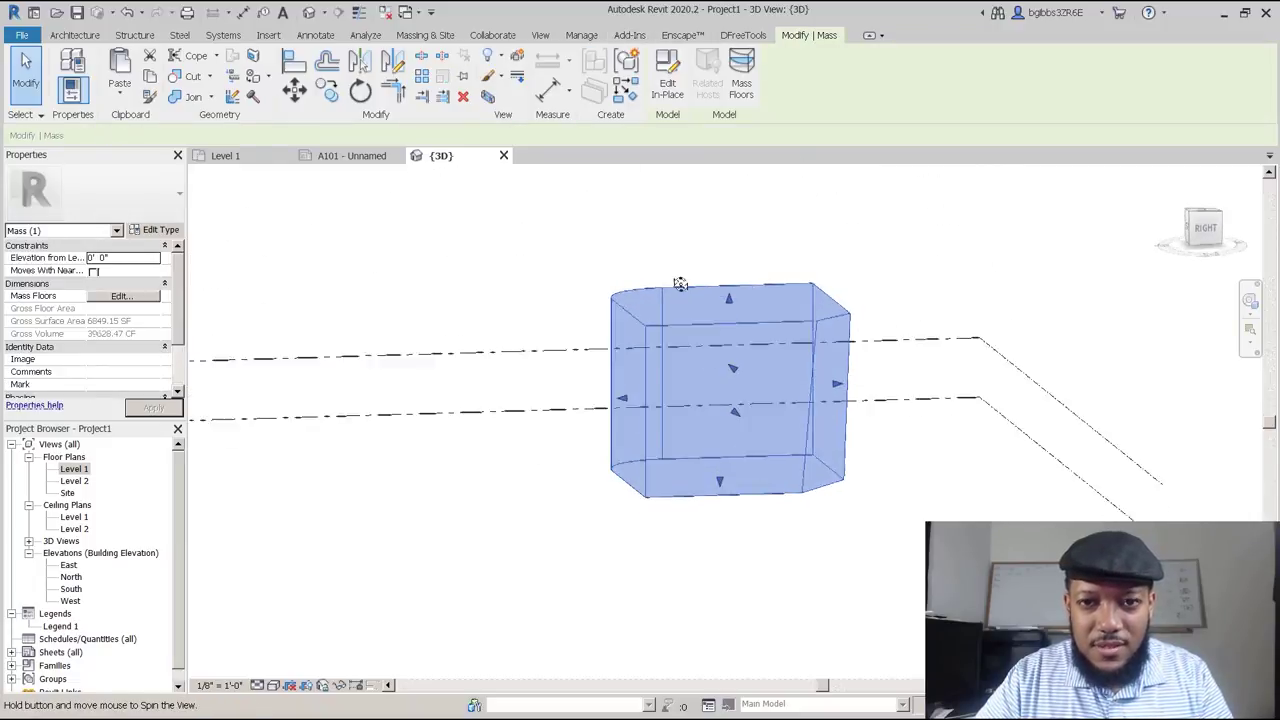
{"action": "left_click", "coordinate": [742, 62]}
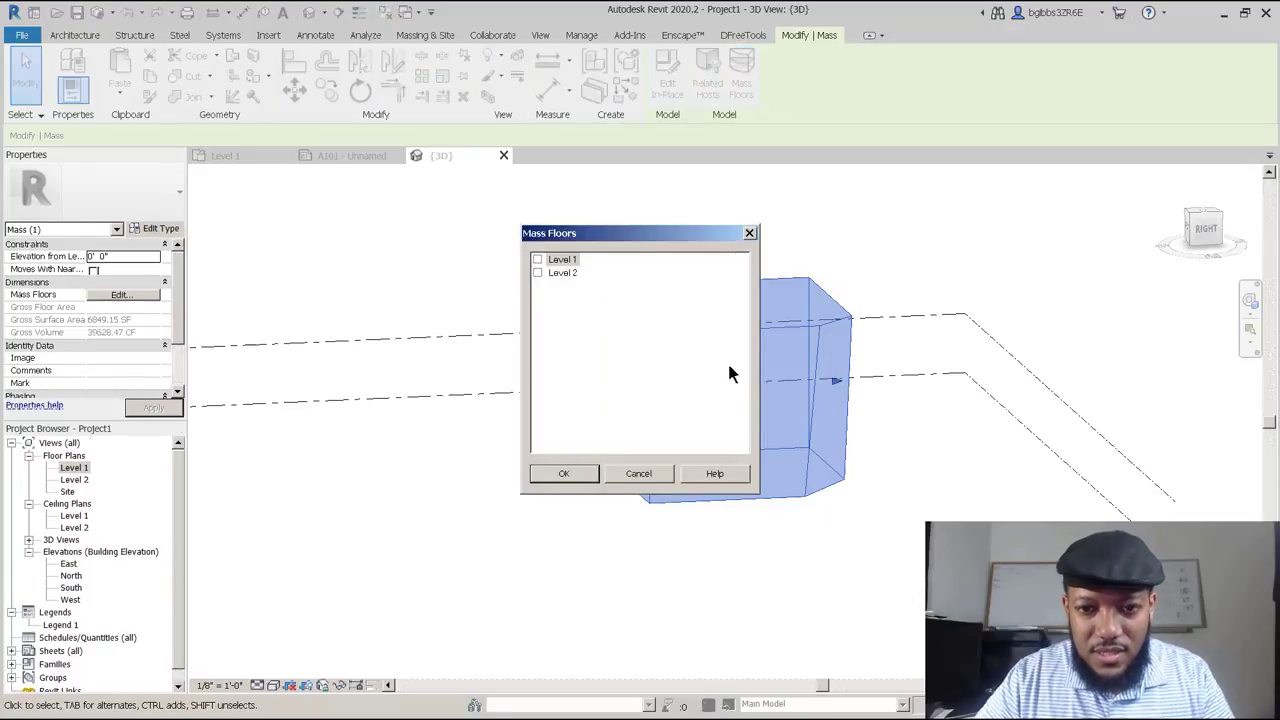
{"action": "left_click", "coordinate": [537, 273]}
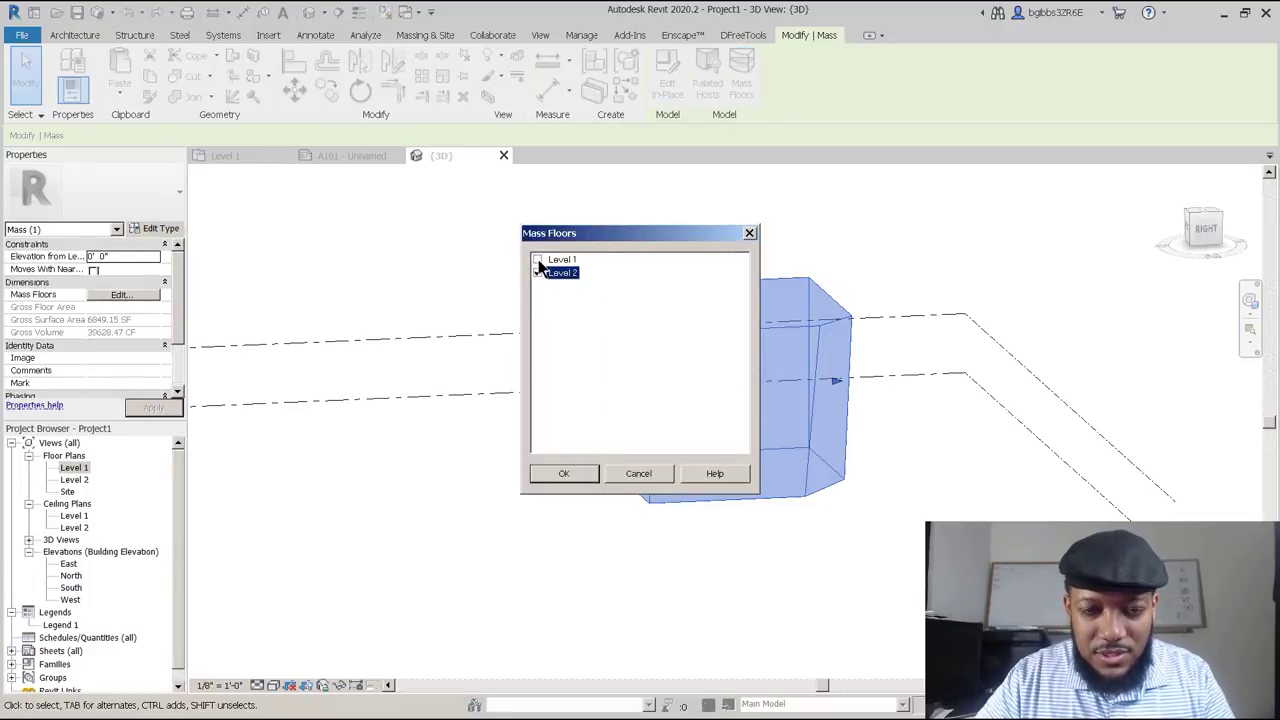
{"action": "left_click", "coordinate": [576, 483]}
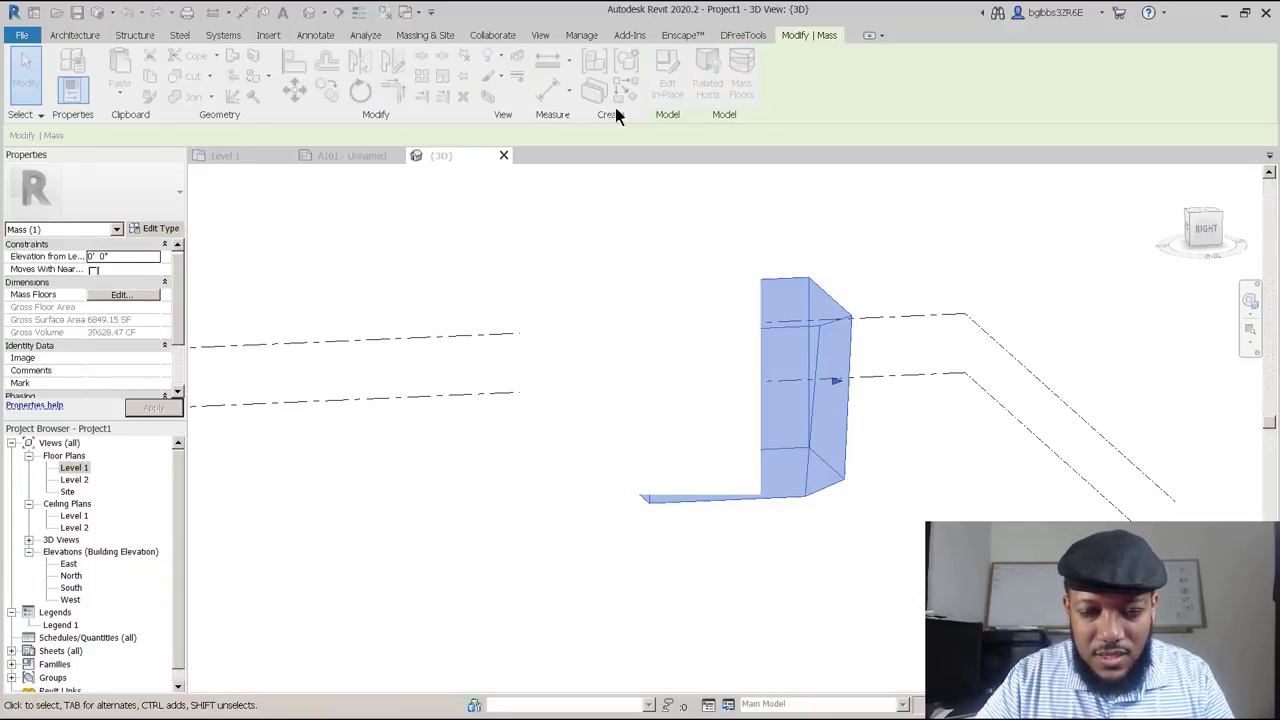
Inspect the Level 2 mass floor's shape and dimensions inside the mass, and clear the selection.
{"action": "middle_click_drag", "start_coordinate": [663, 531], "coordinate": [780, 465], "text": "shift"}
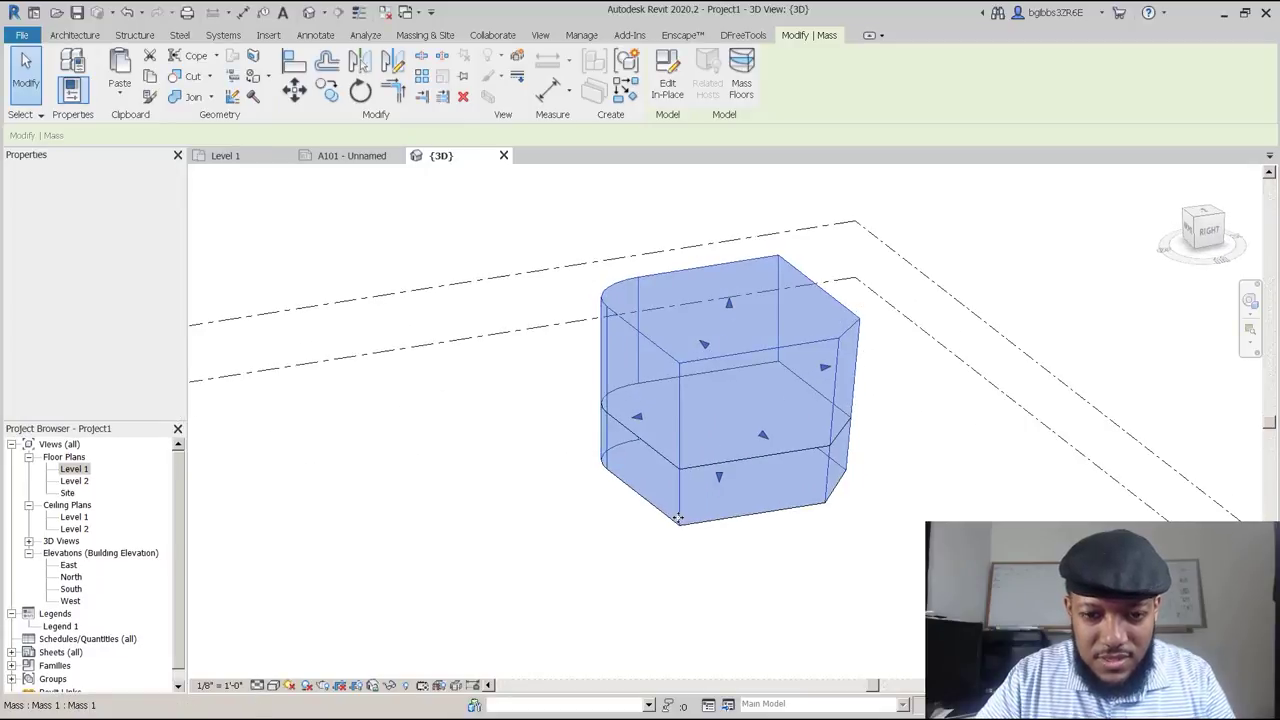
{"action": "scroll", "coordinate": [783, 462], "scroll_direction": "up", "scroll_amount": 4}
{"action": "scroll", "coordinate": [727, 447], "scroll_direction": "down", "scroll_amount": 3}
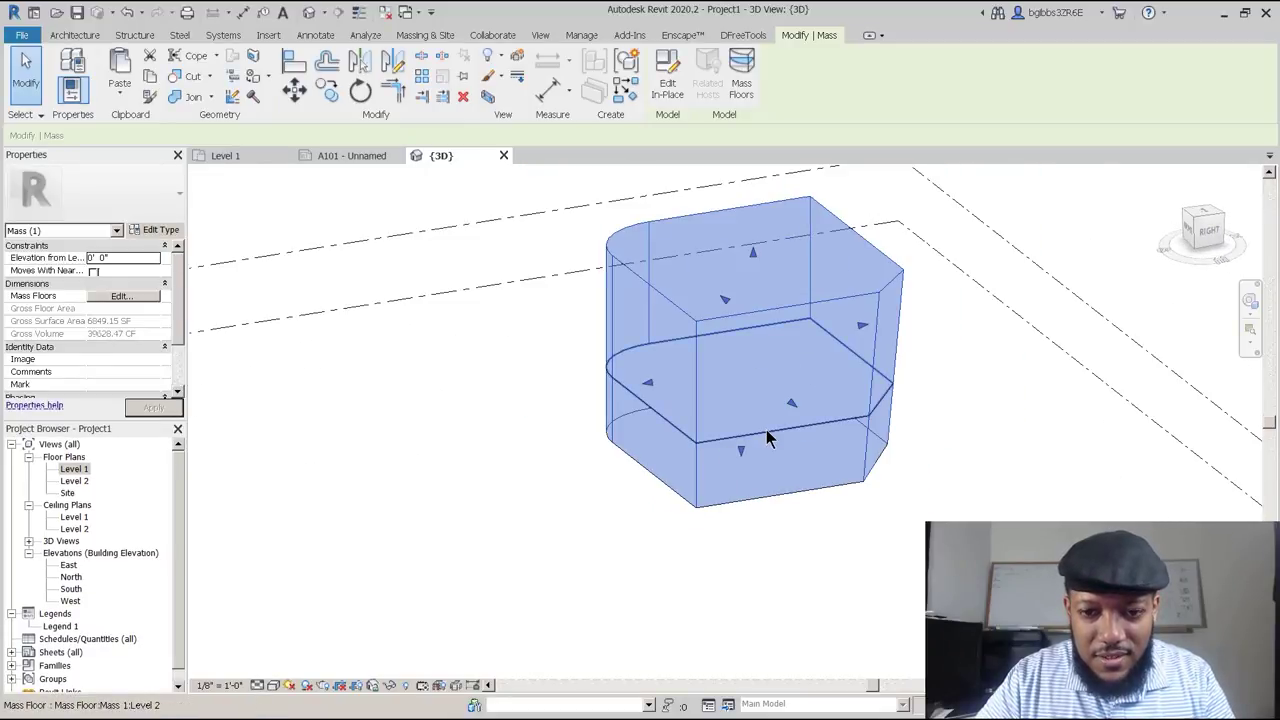
{"action": "left_click", "coordinate": [766, 429]}
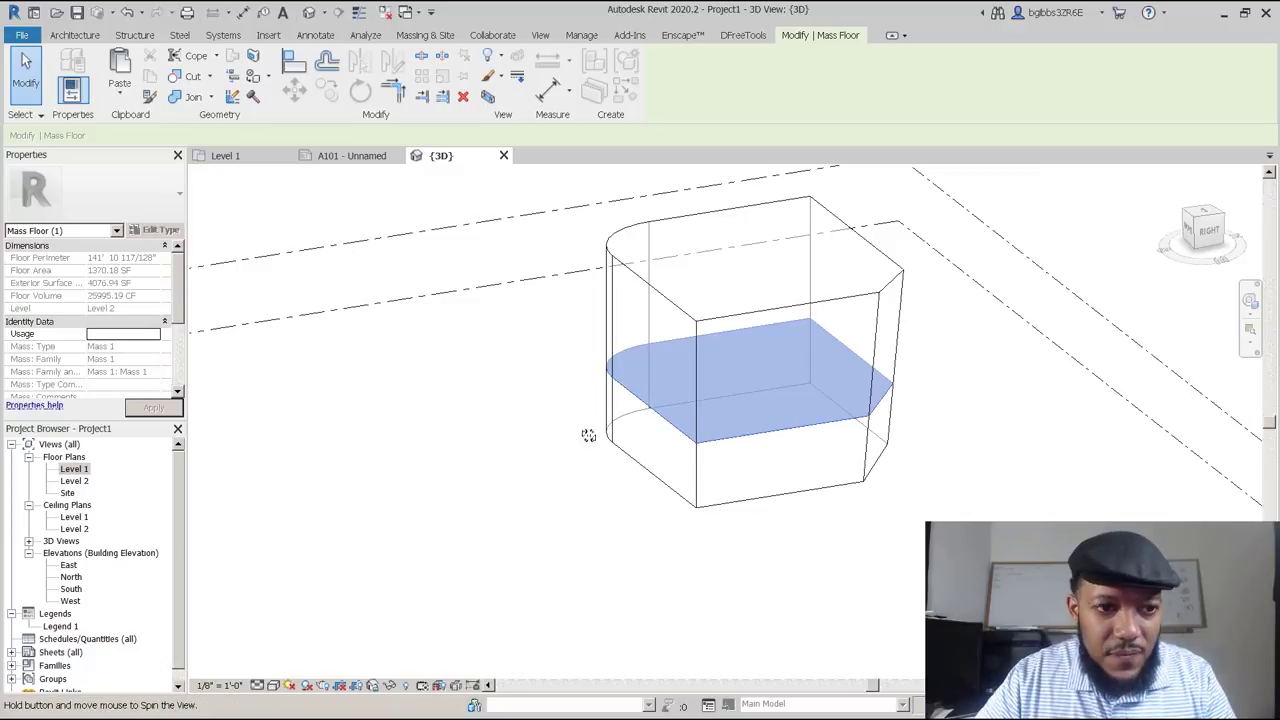
{"action": "middle_click_drag", "start_coordinate": [586, 434], "coordinate": [634, 346], "text": "shift"}
{"action": "left_click", "coordinate": [559, 327]}
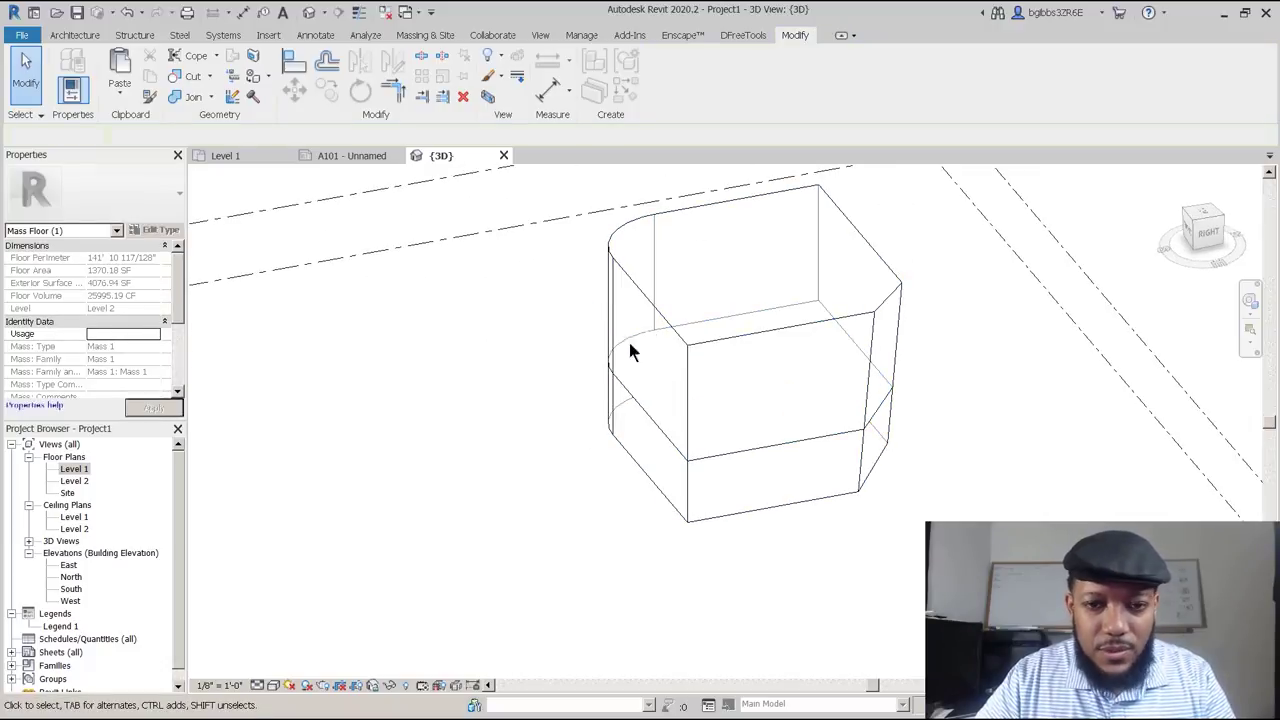
{"action": "middle_click_drag", "start_coordinate": [629, 343], "coordinate": [631, 372], "text": "shift"}
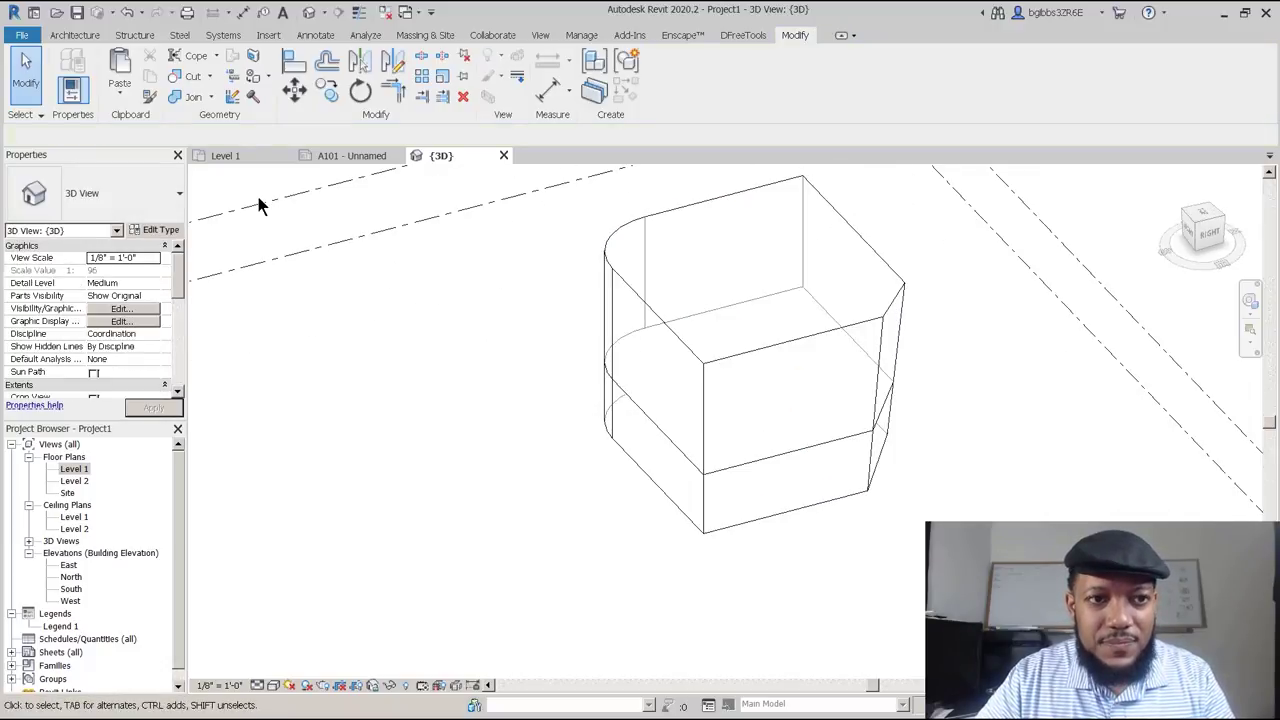
{"action": "left_click", "coordinate": [428, 38]}
{"action": "left_click", "coordinate": [236, 78]}
{"action": "left_click", "coordinate": [616, 332]}
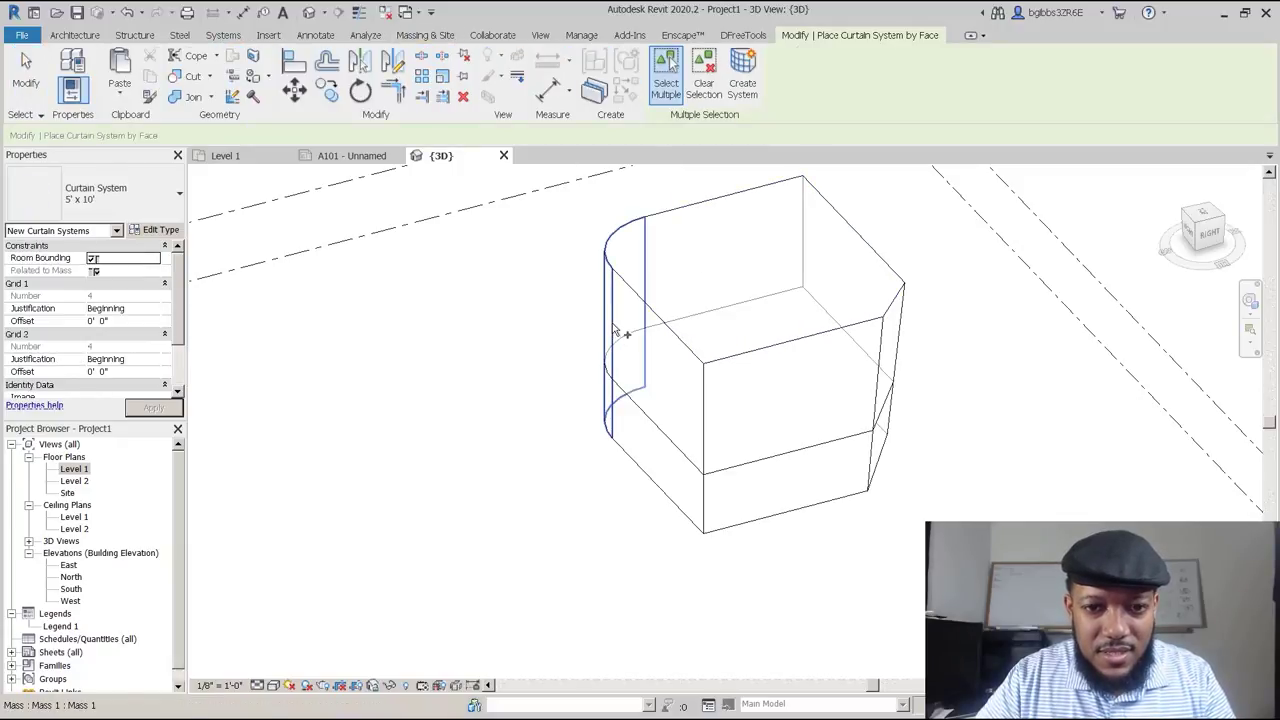
{"action": "left_click", "coordinate": [613, 325]}
{"action": "middle_click_drag", "start_coordinate": [600, 390], "coordinate": [743, 389], "text": "shift"}
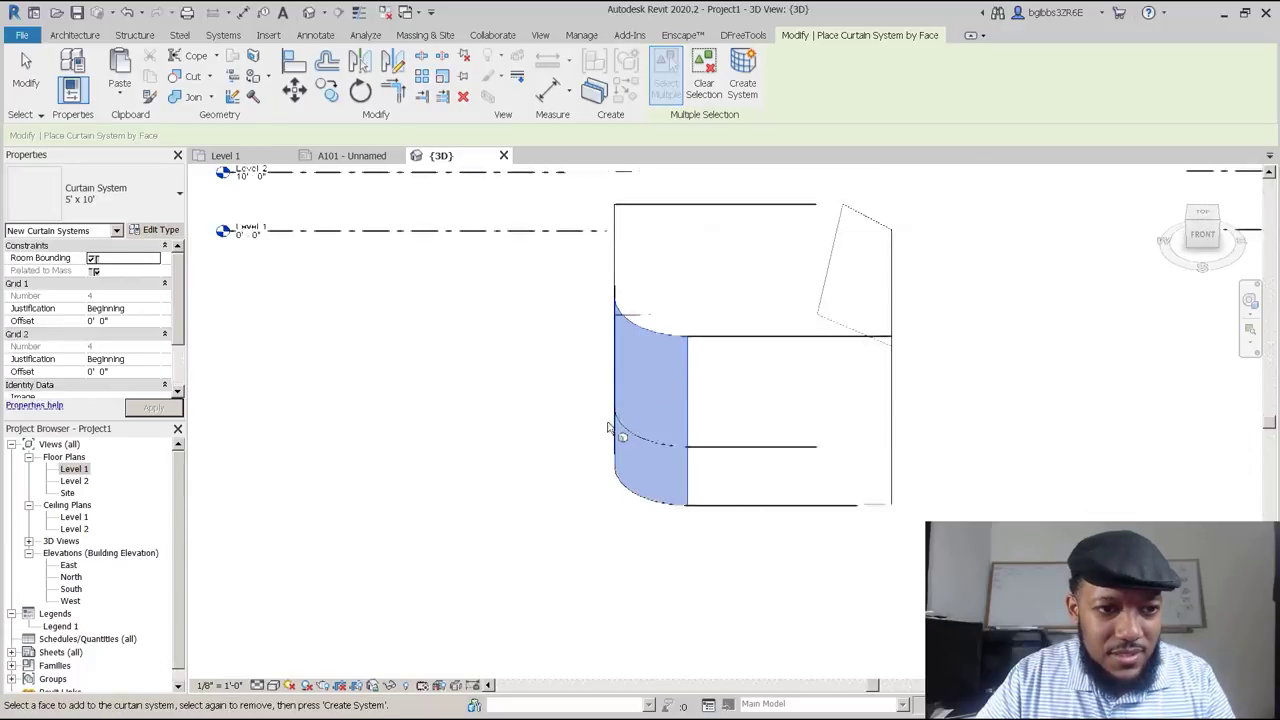
{"action": "scroll", "coordinate": [608, 428], "scroll_direction": "up", "scroll_amount": 2}
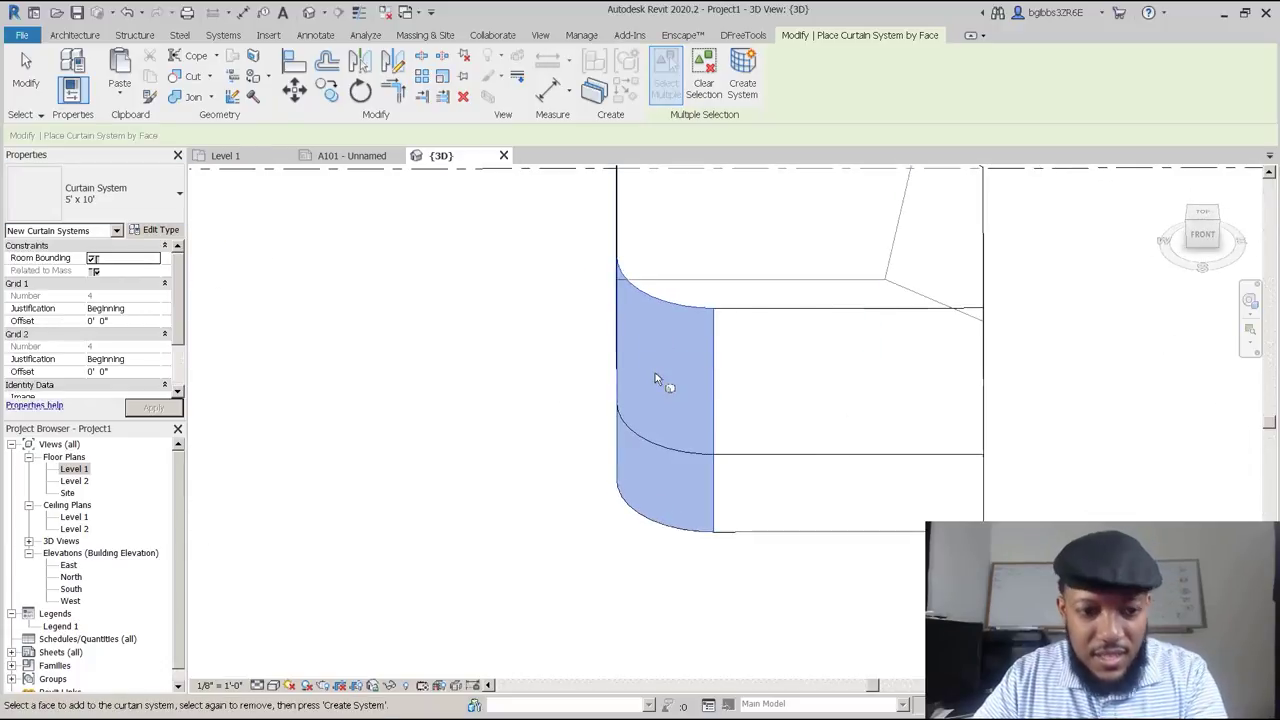
{"action": "key", "text": "t"}
{"action": "key", "text": "r"}
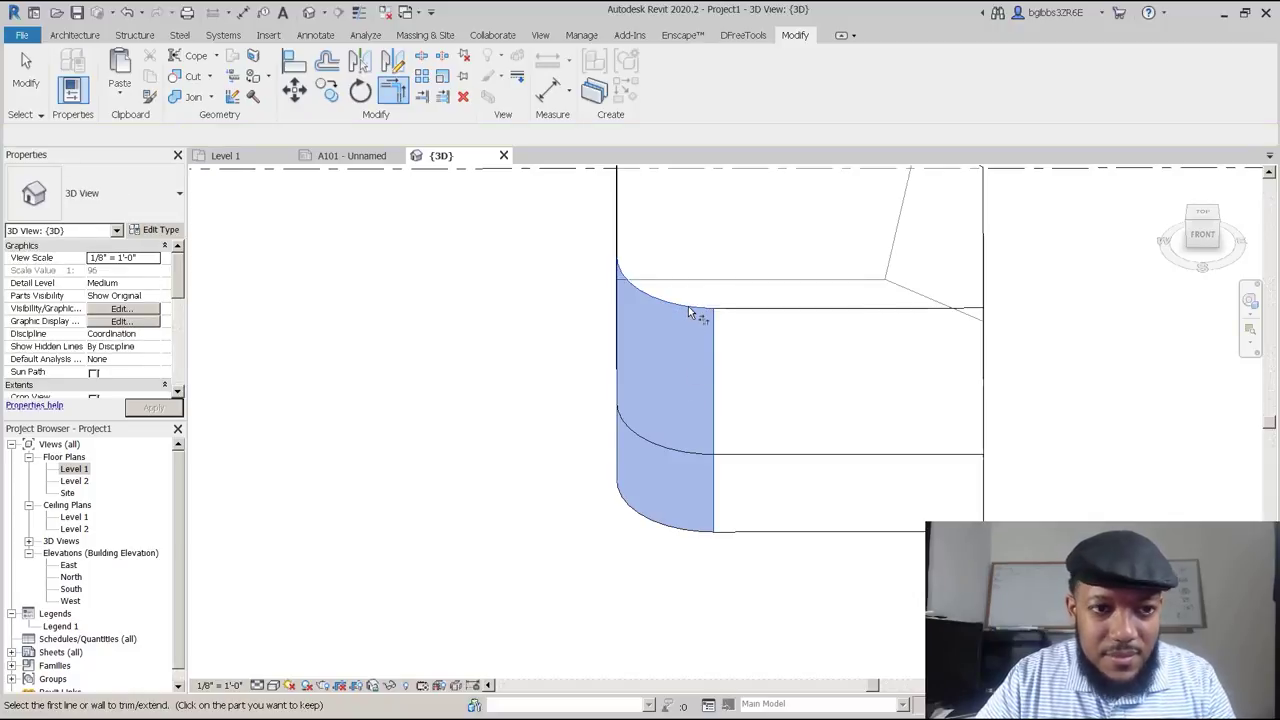
{"action": "mouse_move", "coordinate": [700, 500]}
{"action": "middle_mouse_down", "text": "shift"}
{"action": "mouse_move", "coordinate": [686, 549]}
{"action": "mouse_move", "coordinate": [708, 510]}
{"action": "middle_mouse_up", "text": "shift"}
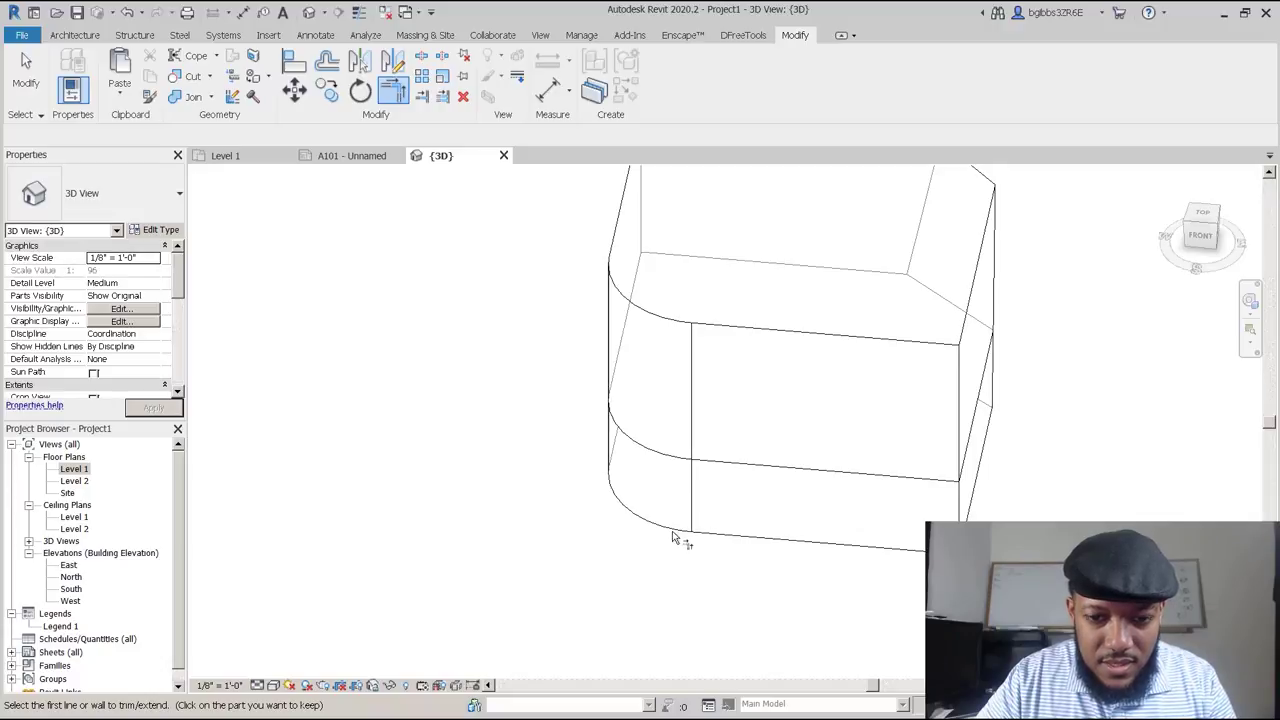
{"action": "middle_click_drag", "start_coordinate": [672, 432], "coordinate": [700, 335], "text": "shift"}
{"action": "scroll", "coordinate": [695, 361], "scroll_direction": "up", "scroll_amount": 2}
{"action": "scroll", "coordinate": [697, 334], "scroll_direction": "down", "scroll_amount": 1}
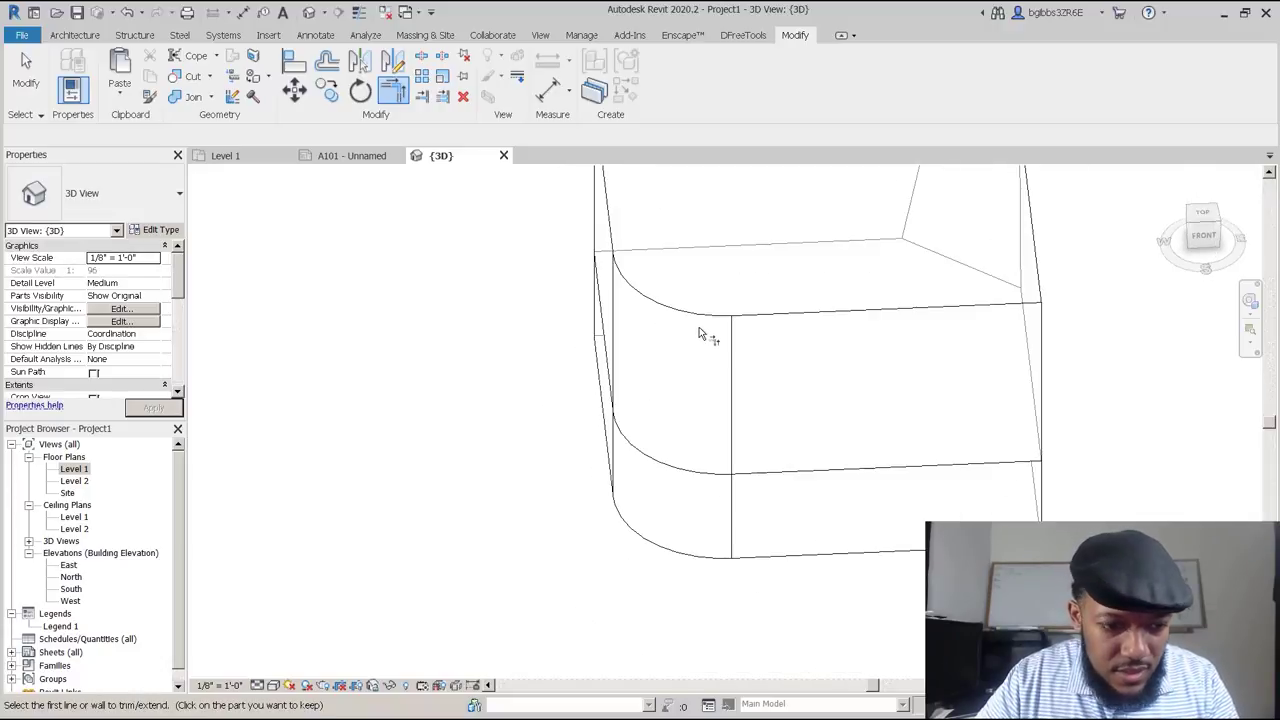
{"action": "key", "text": "Escape"}
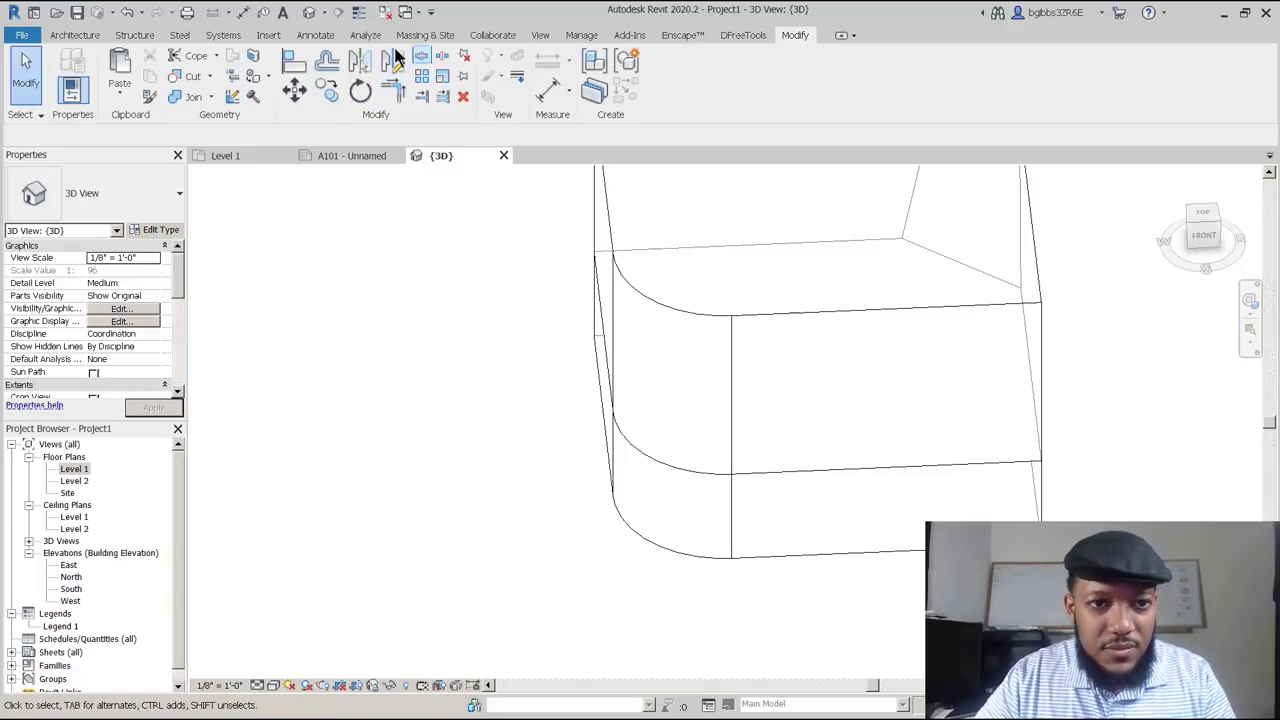
Create a 5' x 10' curtain system by face on the mass's rounded corner face and the diagonal cut-corner face.
{"action": "left_click", "coordinate": [438, 38]}
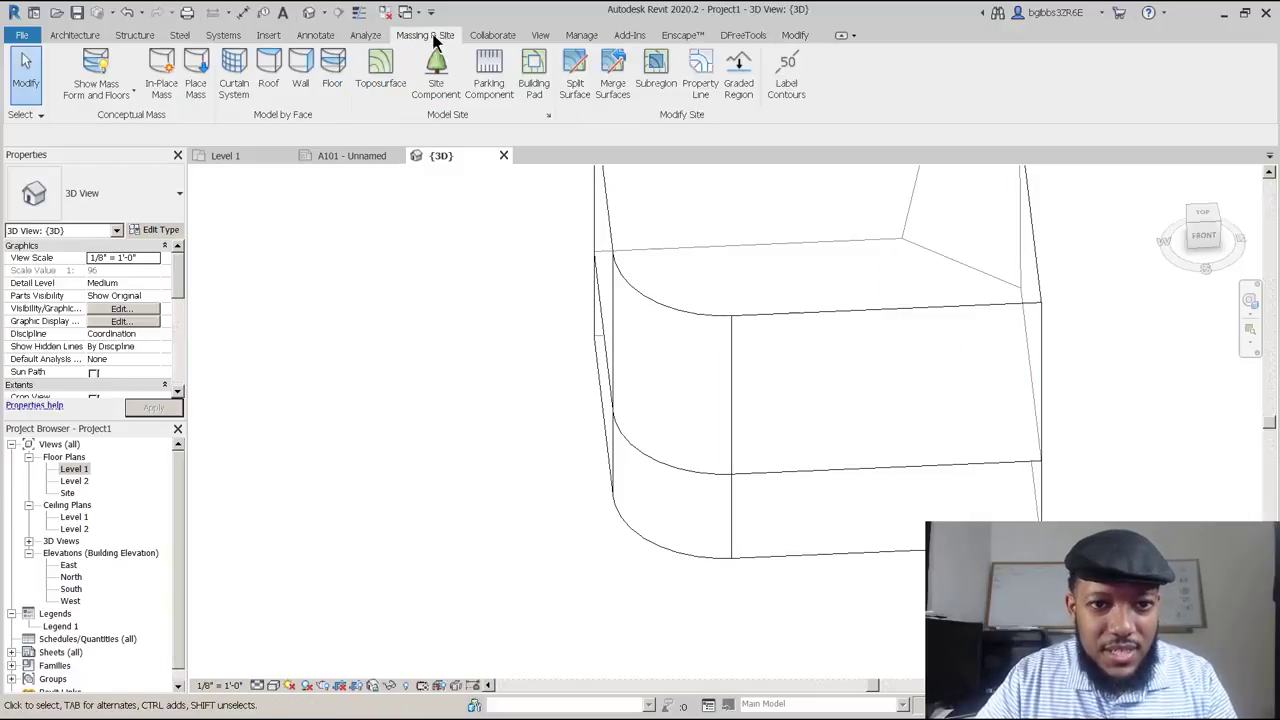
{"action": "left_click", "coordinate": [237, 68]}
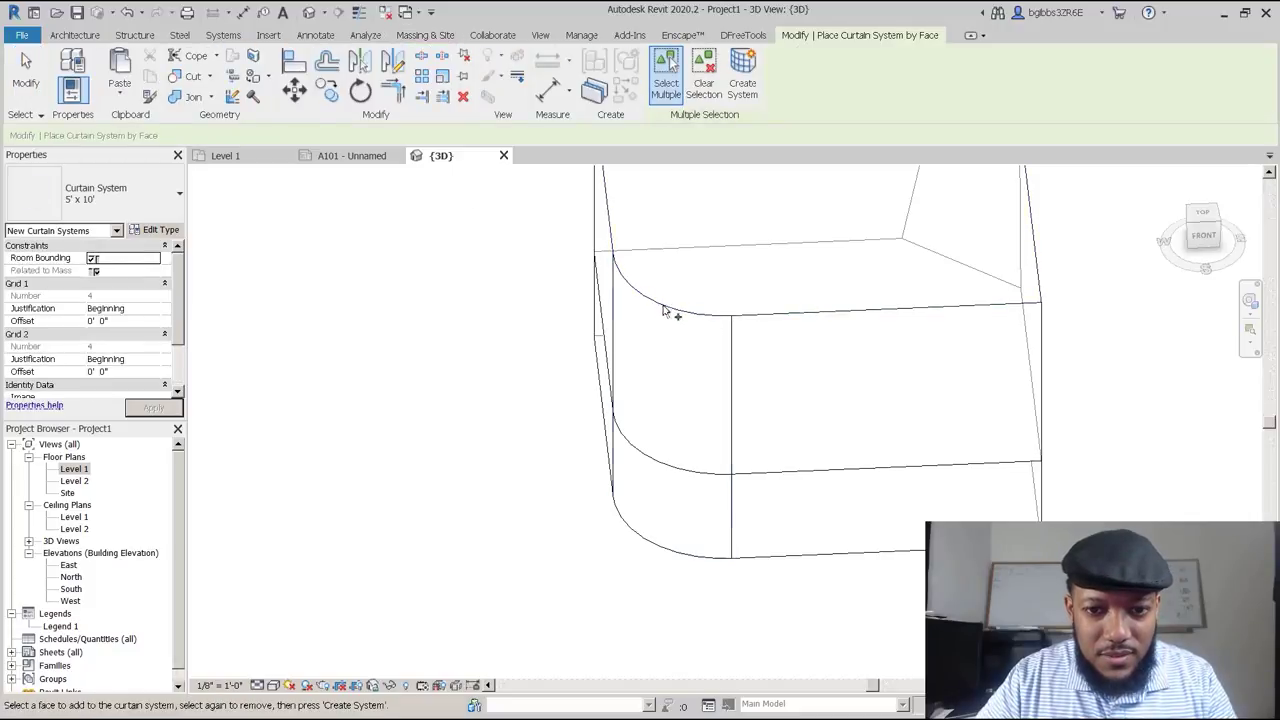
{"action": "left_click", "coordinate": [706, 383]}
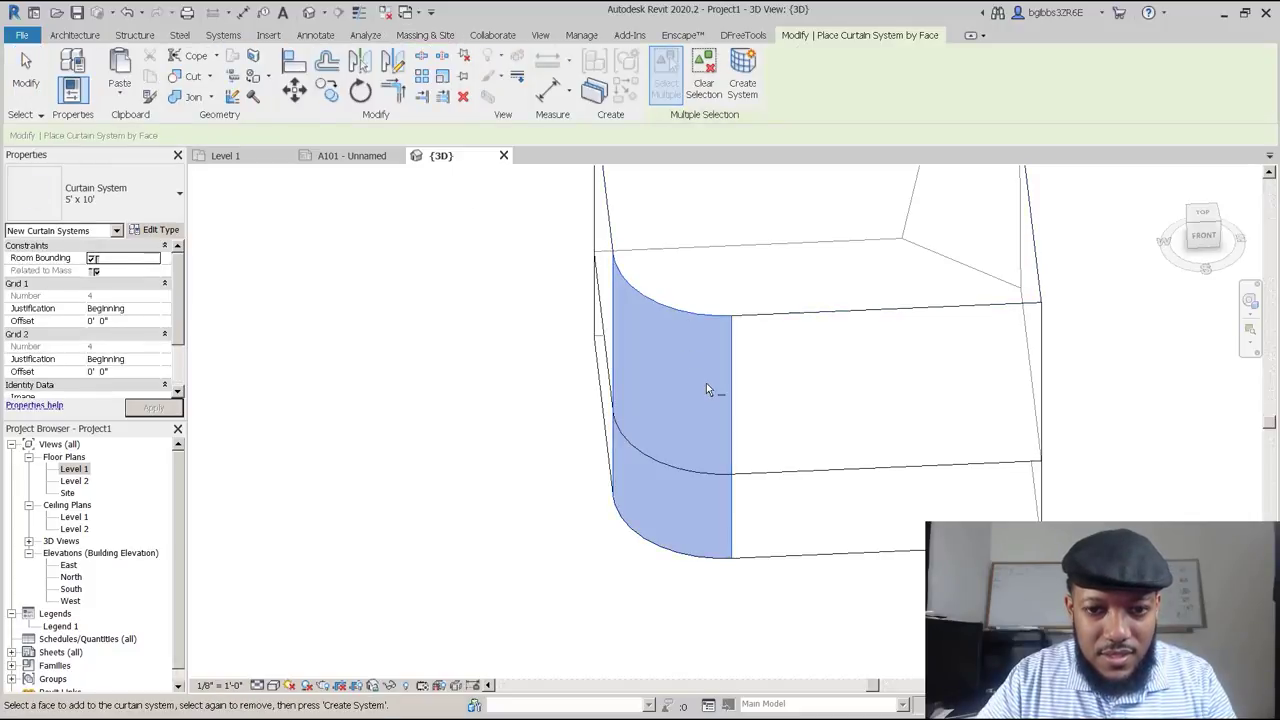
{"action": "scroll", "coordinate": [771, 545], "scroll_direction": "down", "scroll_amount": 1}
{"action": "middle_click_drag", "start_coordinate": [900, 520], "coordinate": [770, 484], "text": "shift"}
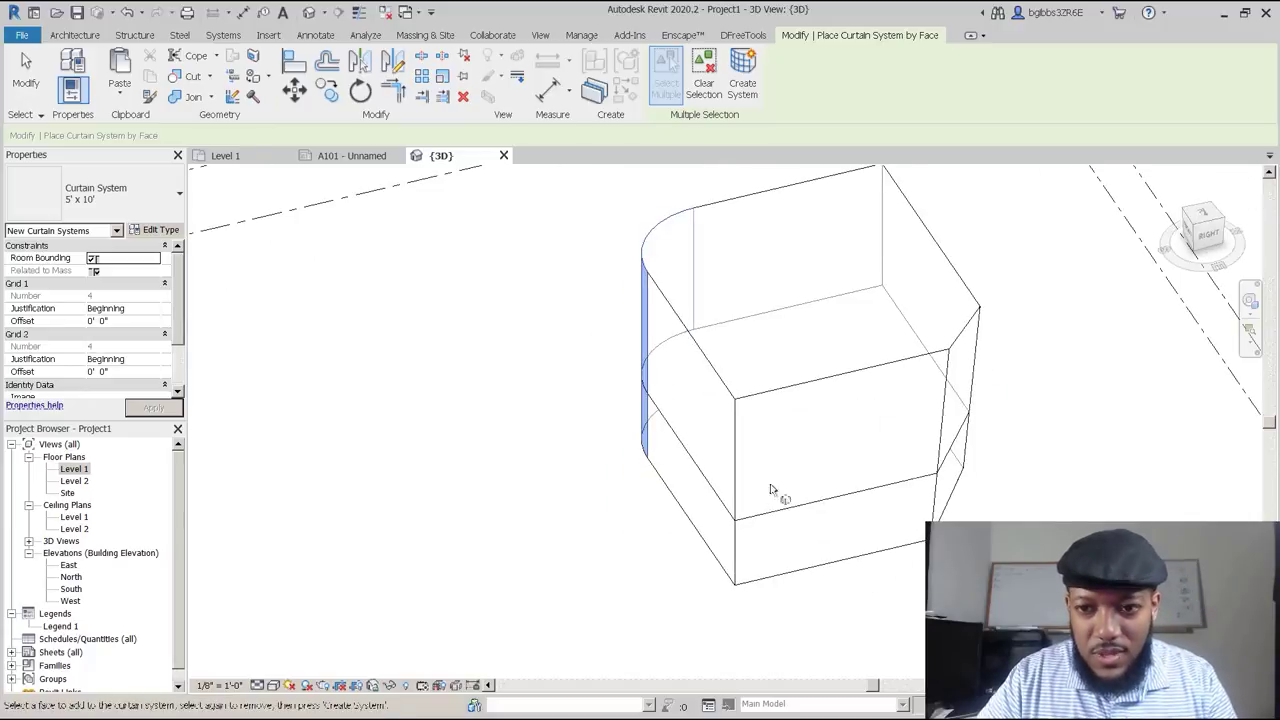
{"action": "left_click", "coordinate": [975, 325]}
{"action": "middle_click_drag", "start_coordinate": [491, 457], "coordinate": [664, 475], "text": "shift"}
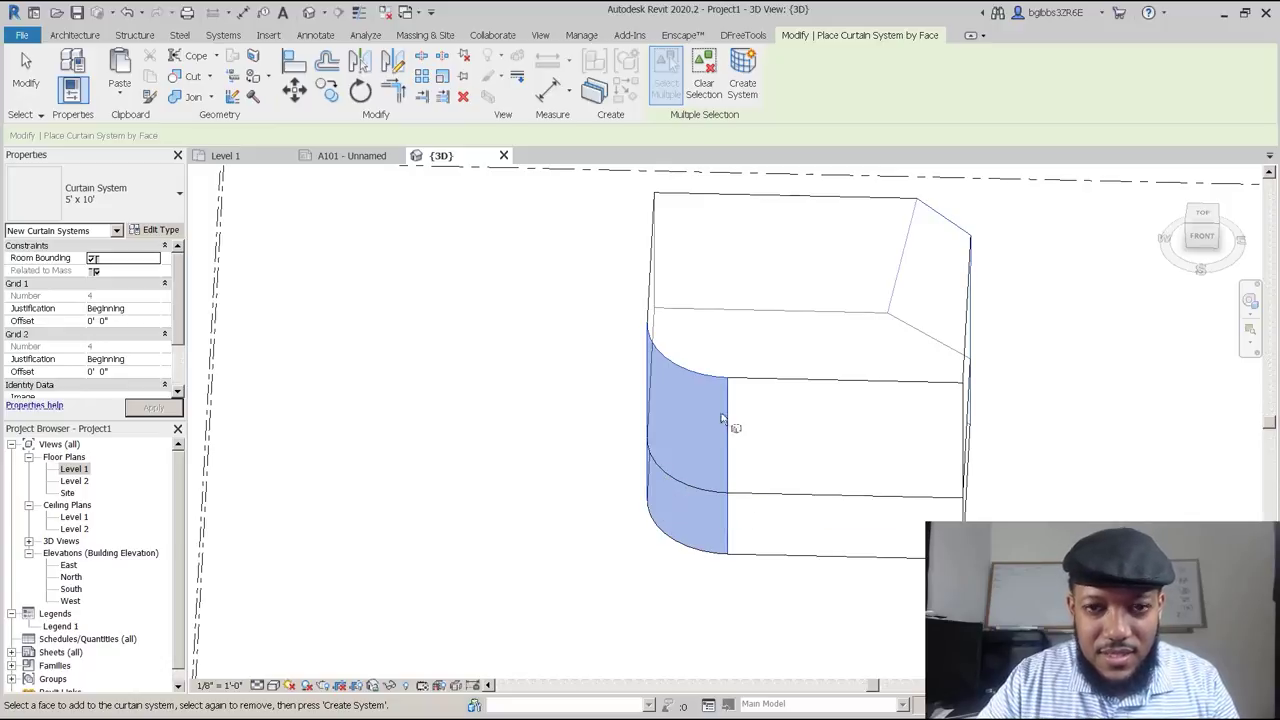
{"action": "left_click", "coordinate": [742, 72]}
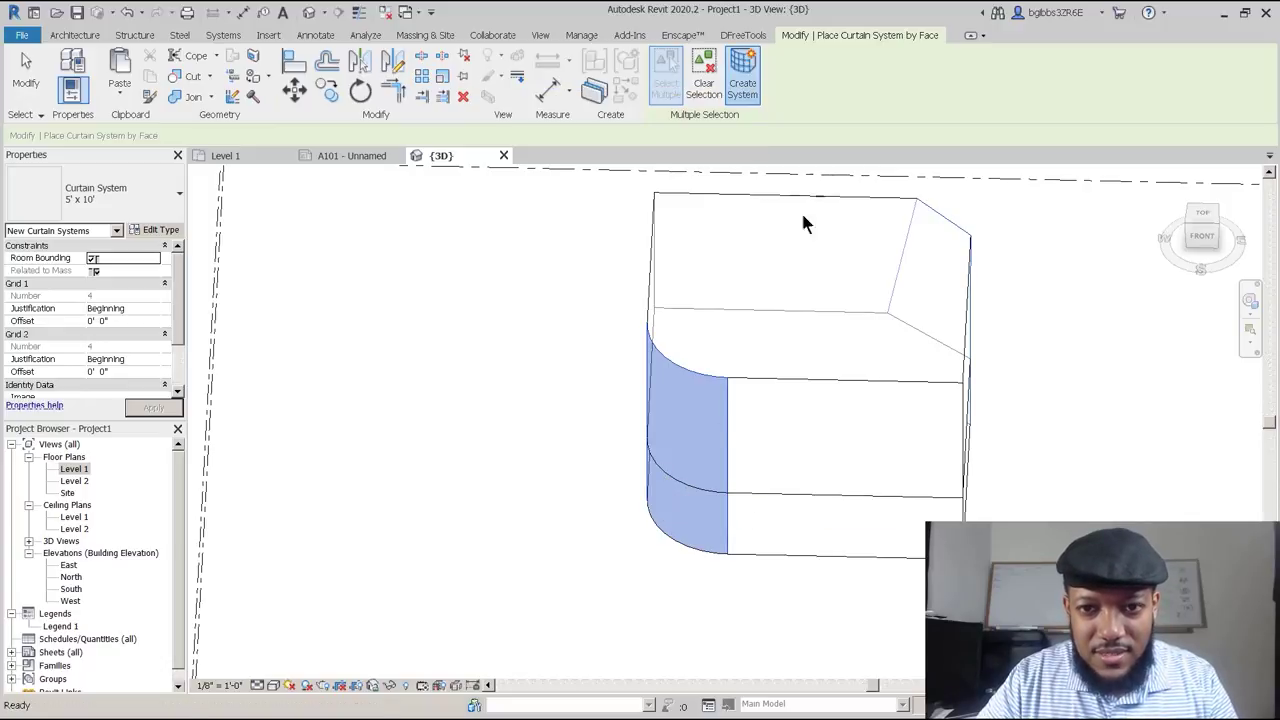
{"action": "middle_click_drag", "start_coordinate": [694, 531], "coordinate": [698, 450], "text": "shift"}
{"action": "scroll", "coordinate": [699, 408], "scroll_direction": "up", "scroll_amount": 3}
{"action": "scroll", "coordinate": [697, 450], "scroll_direction": "down", "scroll_amount": 5}
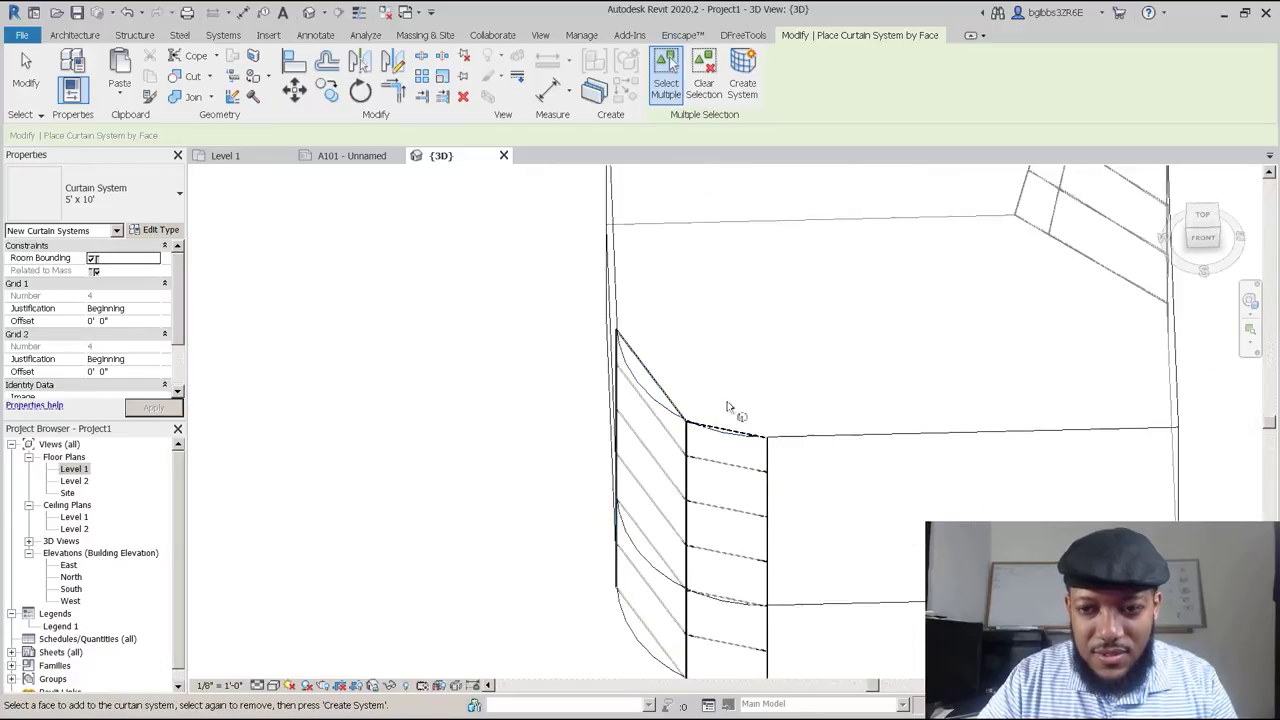
End curtain system placement and inspect the new curtain grids on the rounded corner and the diagonal face.
{"action": "middle_click_drag", "start_coordinate": [1064, 272], "coordinate": [989, 360], "text": "shift"}
{"action": "middle_click_drag", "start_coordinate": [860, 396], "coordinate": [648, 375], "text": "shift"}
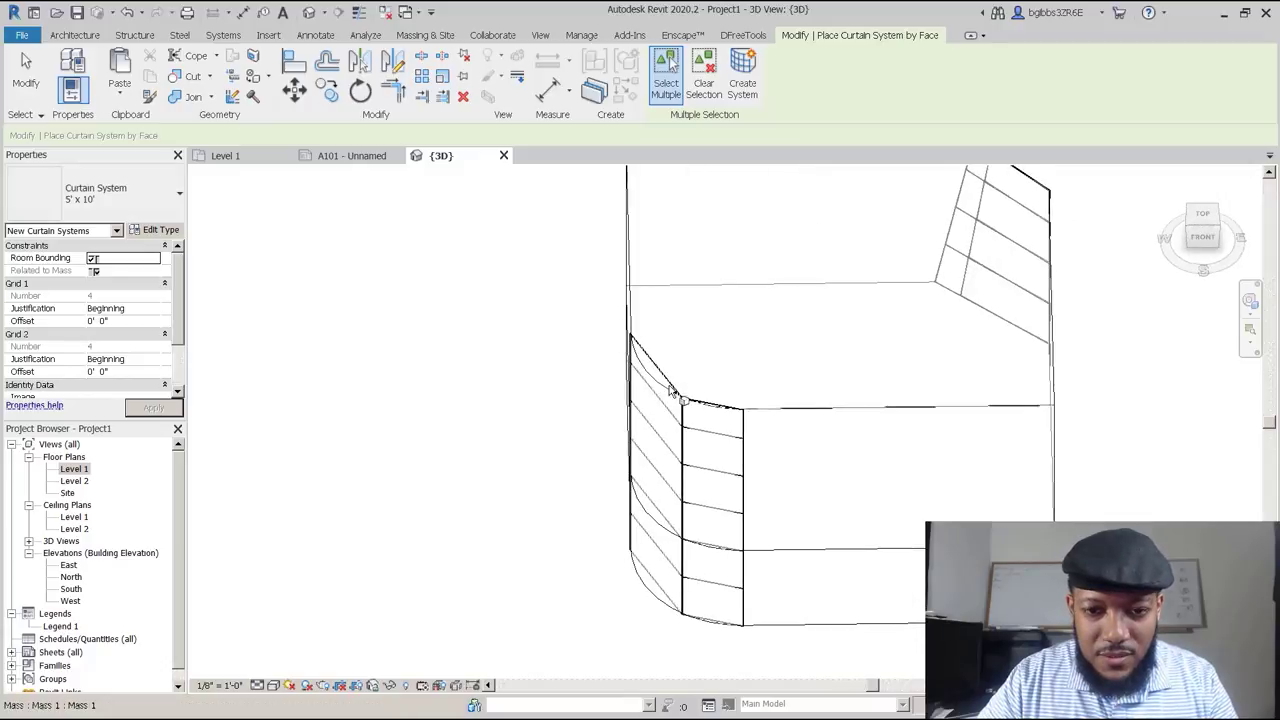
{"action": "scroll", "coordinate": [613, 325], "scroll_direction": "down", "scroll_amount": 1}
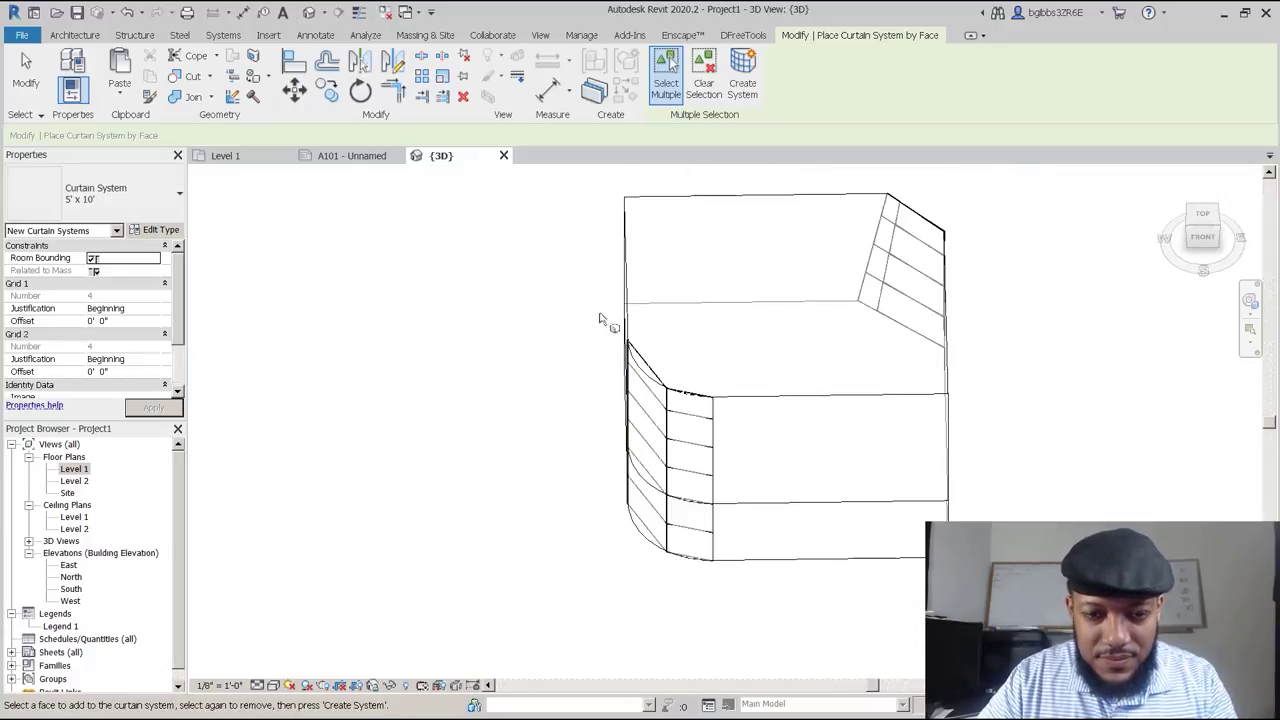
{"action": "key", "text": "Escape"}
{"action": "key", "text": "Tab"}
{"action": "left_click_drag", "start_coordinate": [568, 314], "coordinate": [832, 600]}
{"action": "left_click", "coordinate": [829, 594]}
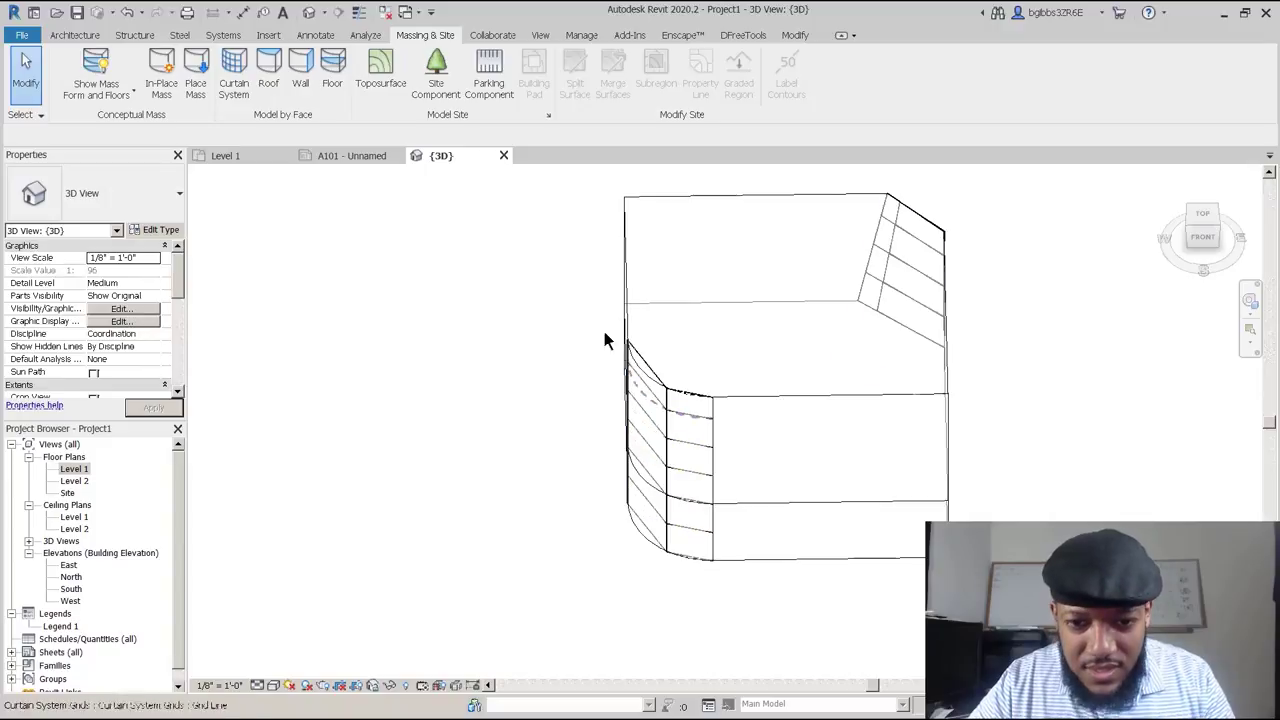
Select the curtain system and its grid layout, and examine how the panels follow the mass's rounded corner from several angles.
{"action": "left_click", "coordinate": [655, 393]}
{"action": "left_click", "coordinate": [652, 478]}
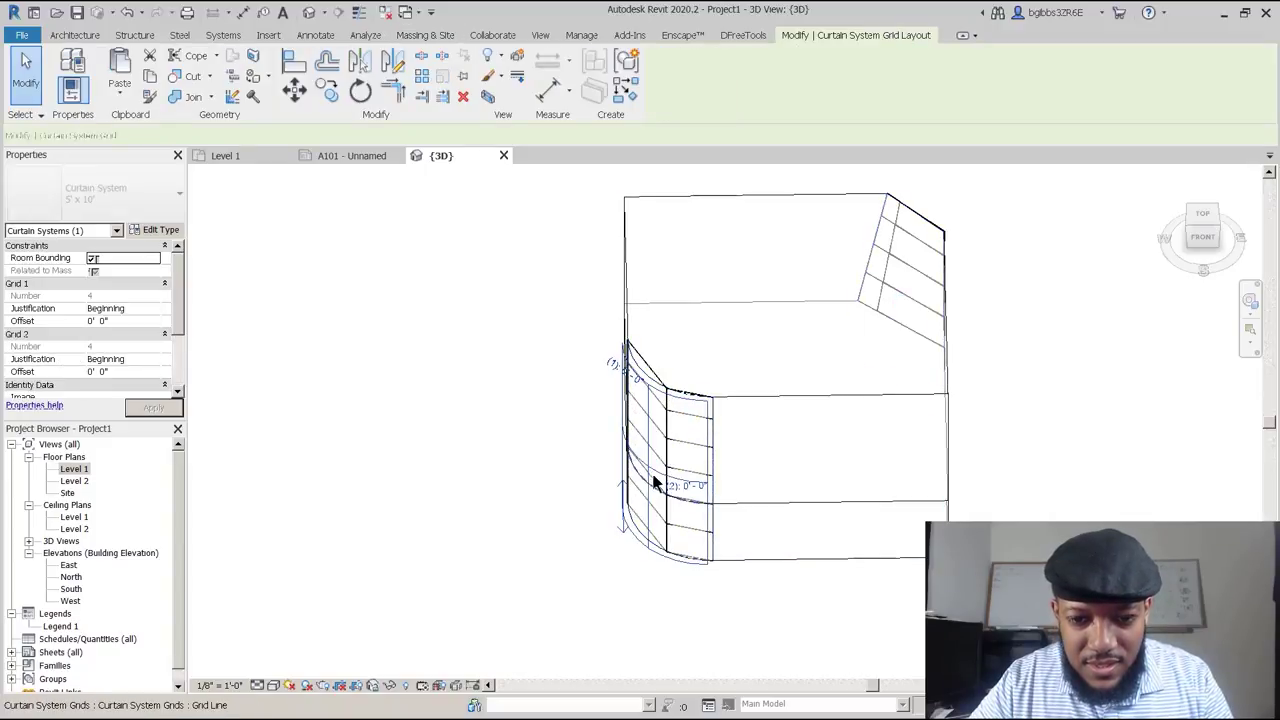
{"action": "scroll", "coordinate": [655, 477], "scroll_direction": "up", "scroll_amount": 1}
{"action": "scroll", "coordinate": [676, 485], "scroll_direction": "down", "scroll_amount": 1}
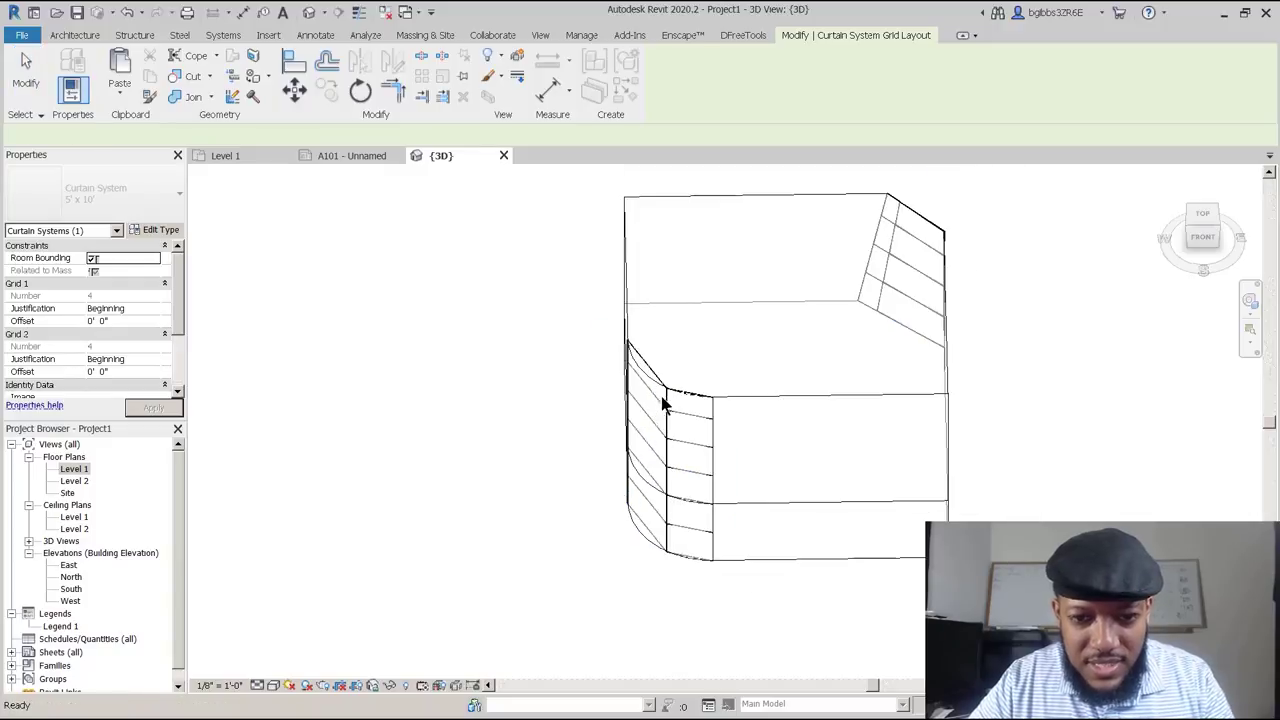
{"action": "key", "text": "Escape"}
{"action": "left_click", "coordinate": [681, 443]}
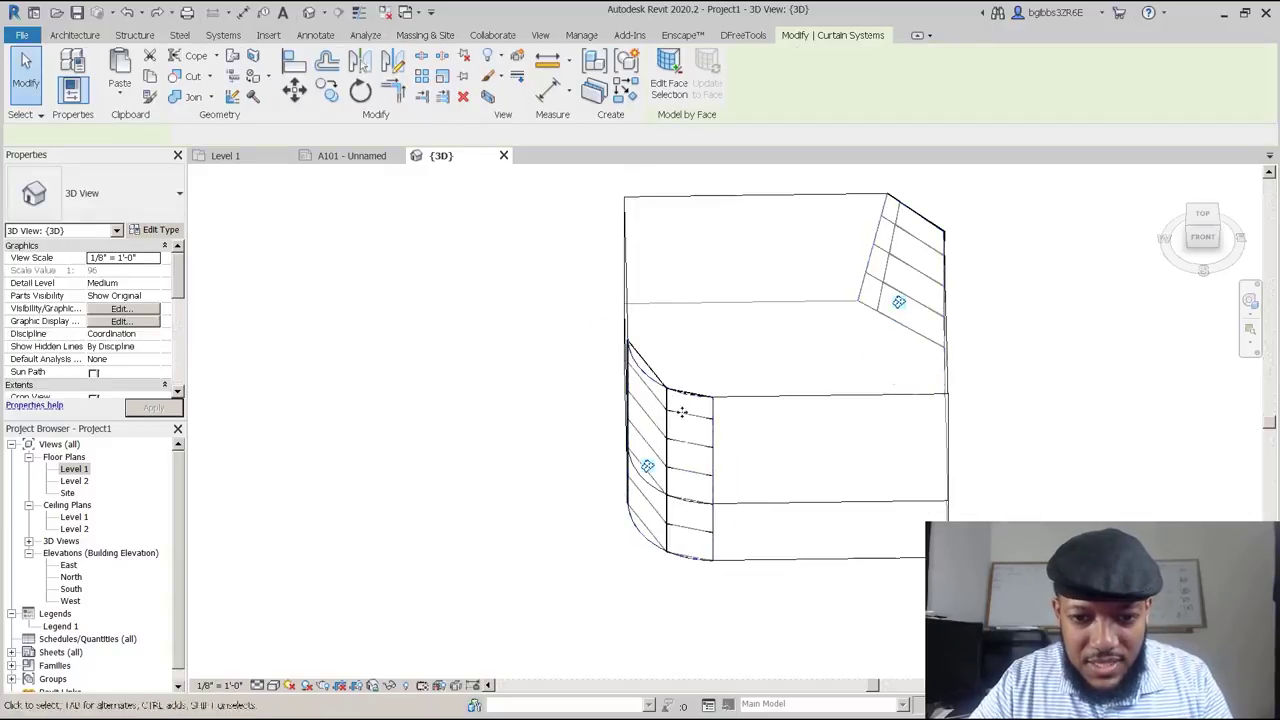
{"action": "scroll", "coordinate": [681, 443], "scroll_direction": "up", "scroll_amount": 2}
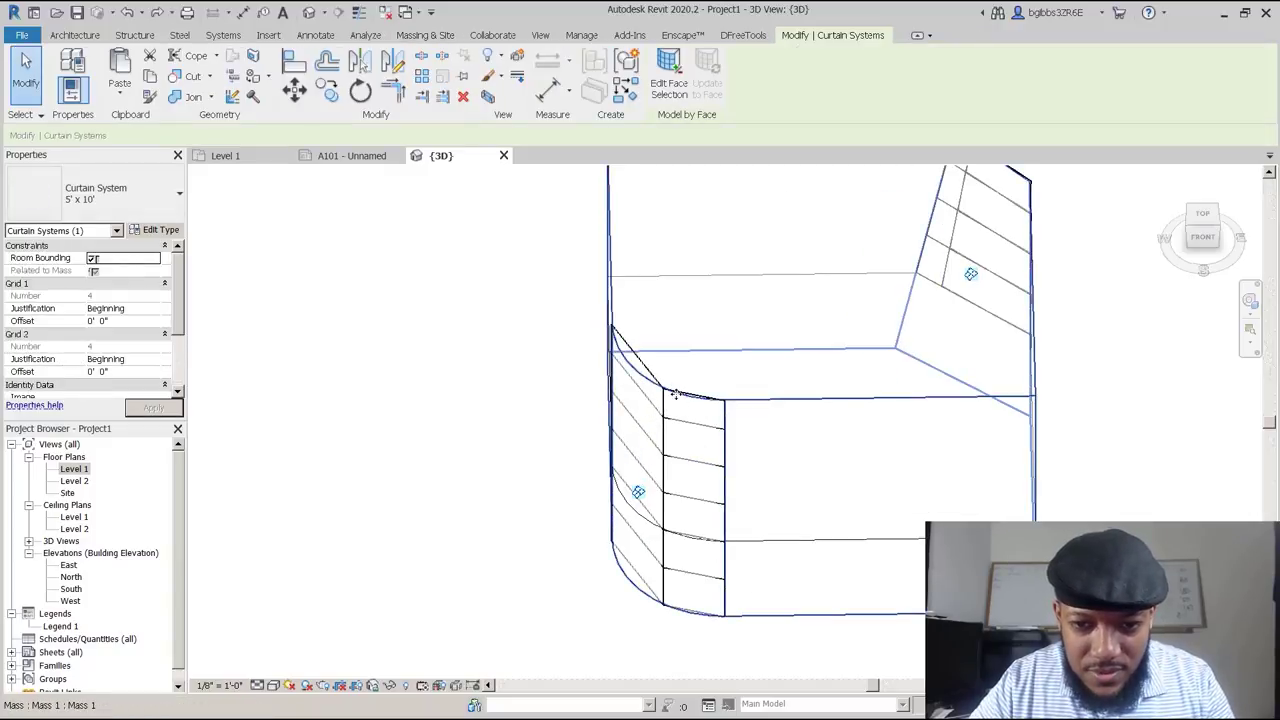
{"action": "left_click", "coordinate": [602, 467]}
{"action": "key", "text": "Escape"}
{"action": "scroll", "coordinate": [606, 383], "scroll_direction": "down", "scroll_amount": 2}
{"action": "middle_click_drag", "start_coordinate": [677, 465], "coordinate": [676, 678], "text": "shift"}
{"action": "scroll", "coordinate": [600, 450], "scroll_direction": "up", "scroll_amount": 2}
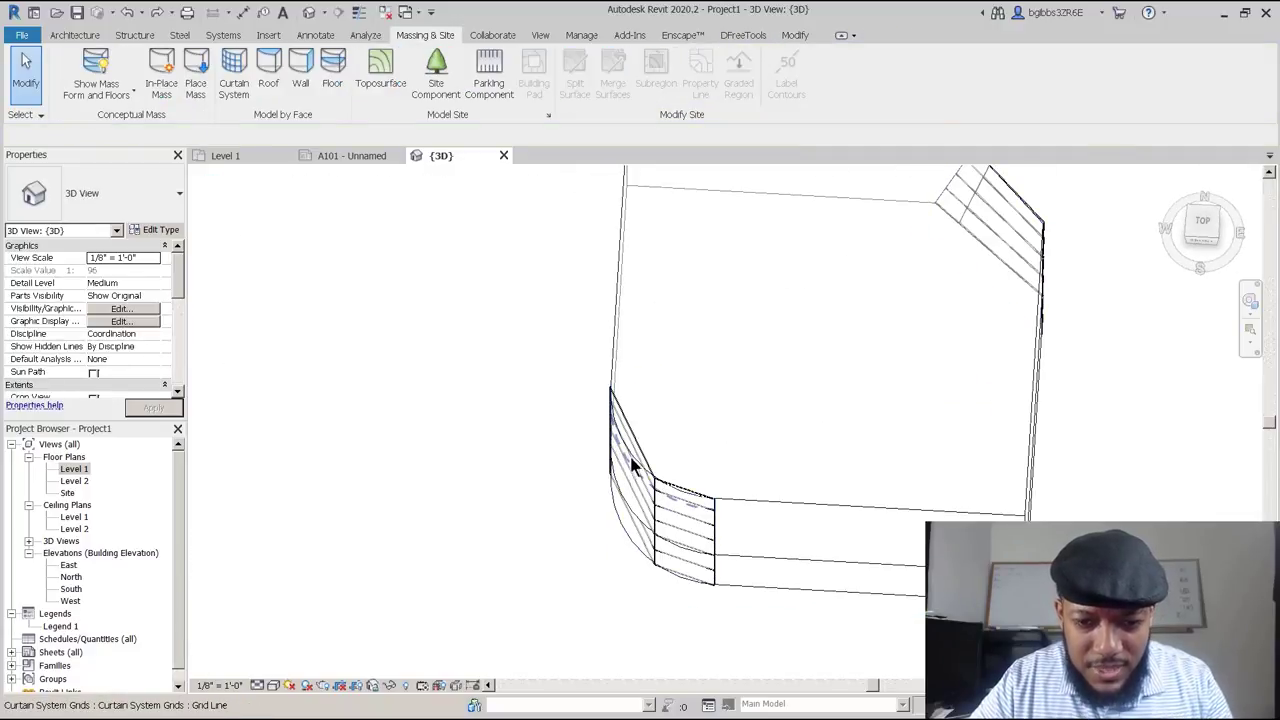
{"action": "left_click", "coordinate": [647, 518]}
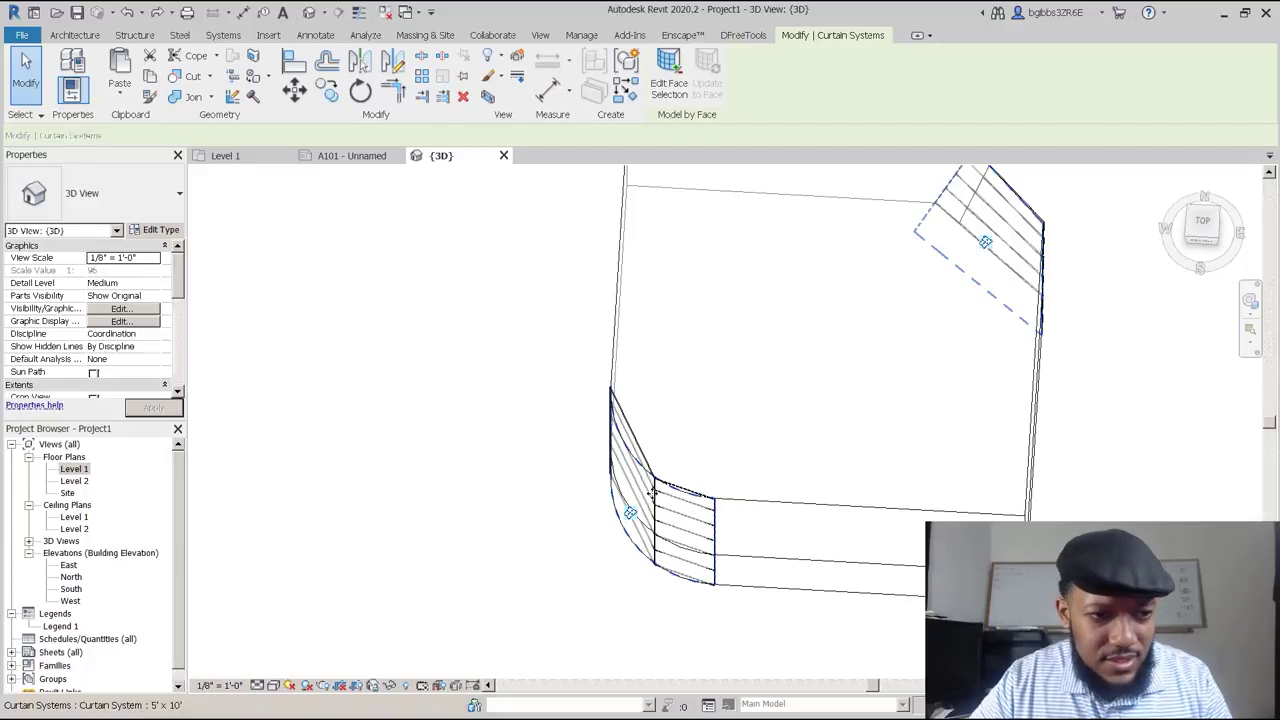
{"action": "scroll", "coordinate": [680, 485], "scroll_direction": "down", "scroll_amount": 3}
{"action": "key", "text": "Escape"}
{"action": "middle_click_drag", "start_coordinate": [543, 543], "coordinate": [576, 484], "text": "shift"}
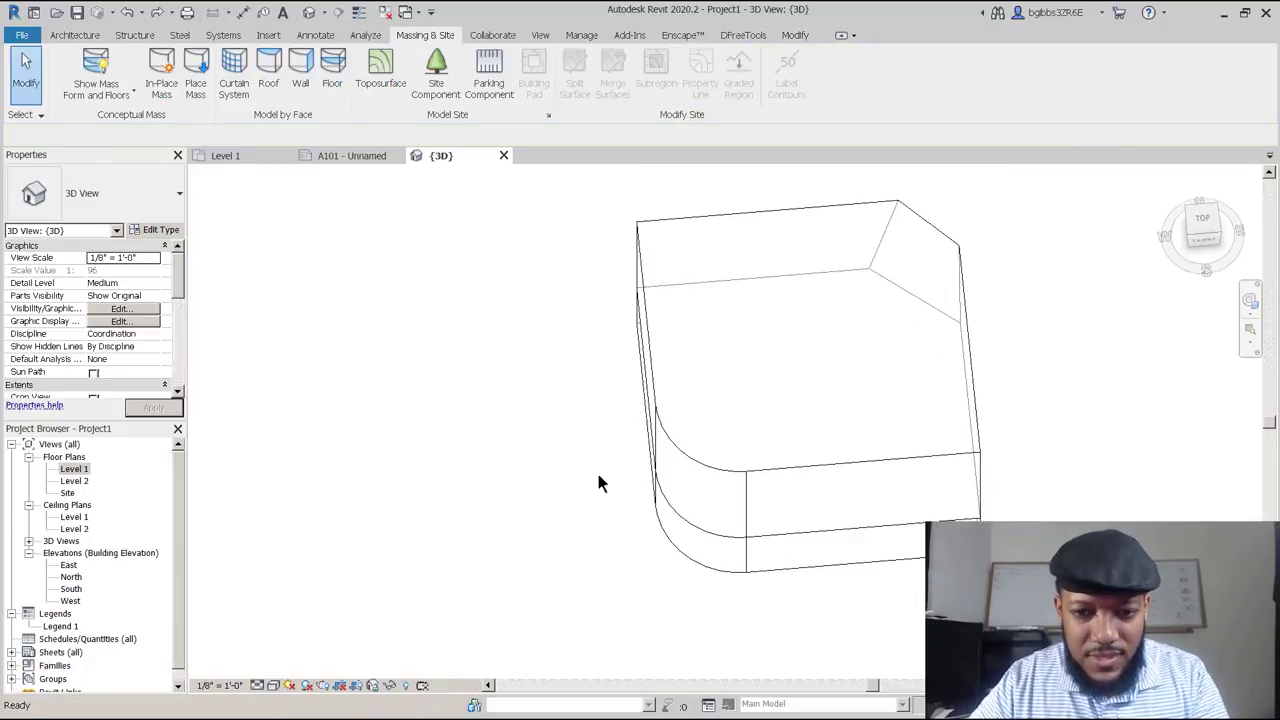
Select the curtain system and duplicate its 5' x 10' type under the name 1' x 1'.
{"action": "left_click", "coordinate": [706, 477]}
{"action": "left_click", "coordinate": [160, 205]}
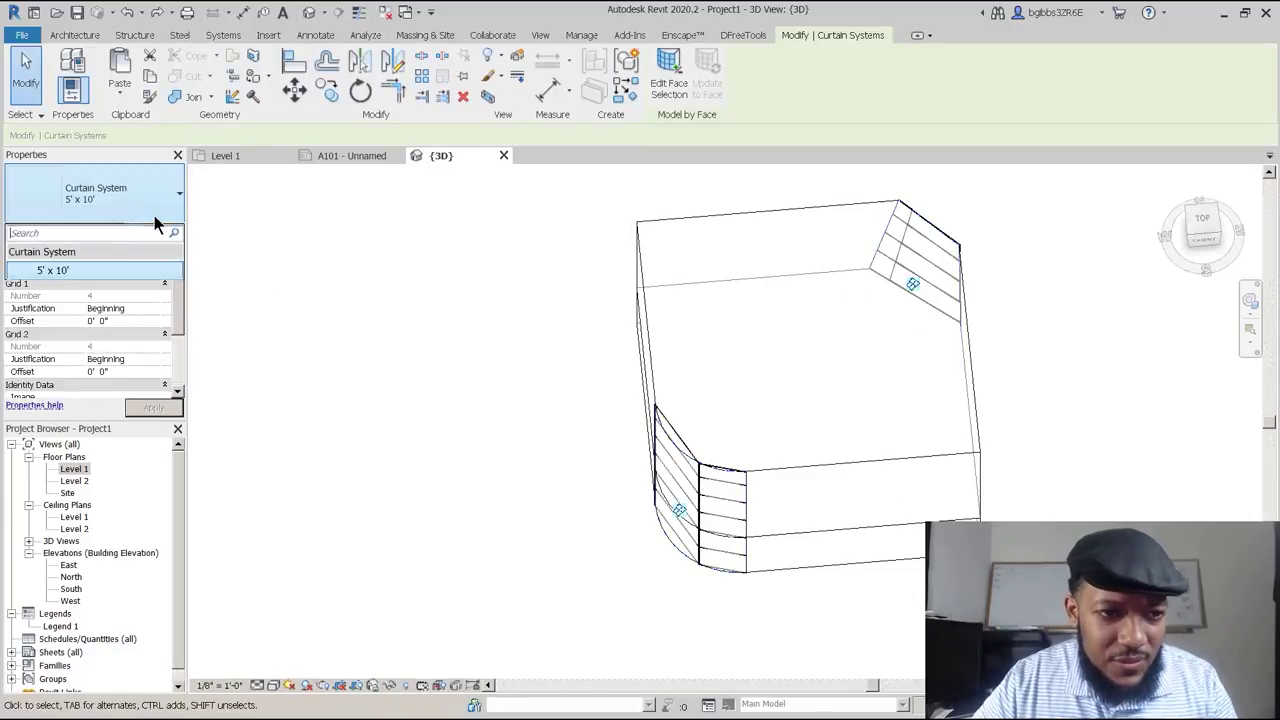
{"action": "left_click", "coordinate": [168, 224]}
{"action": "left_click", "coordinate": [160, 229]}
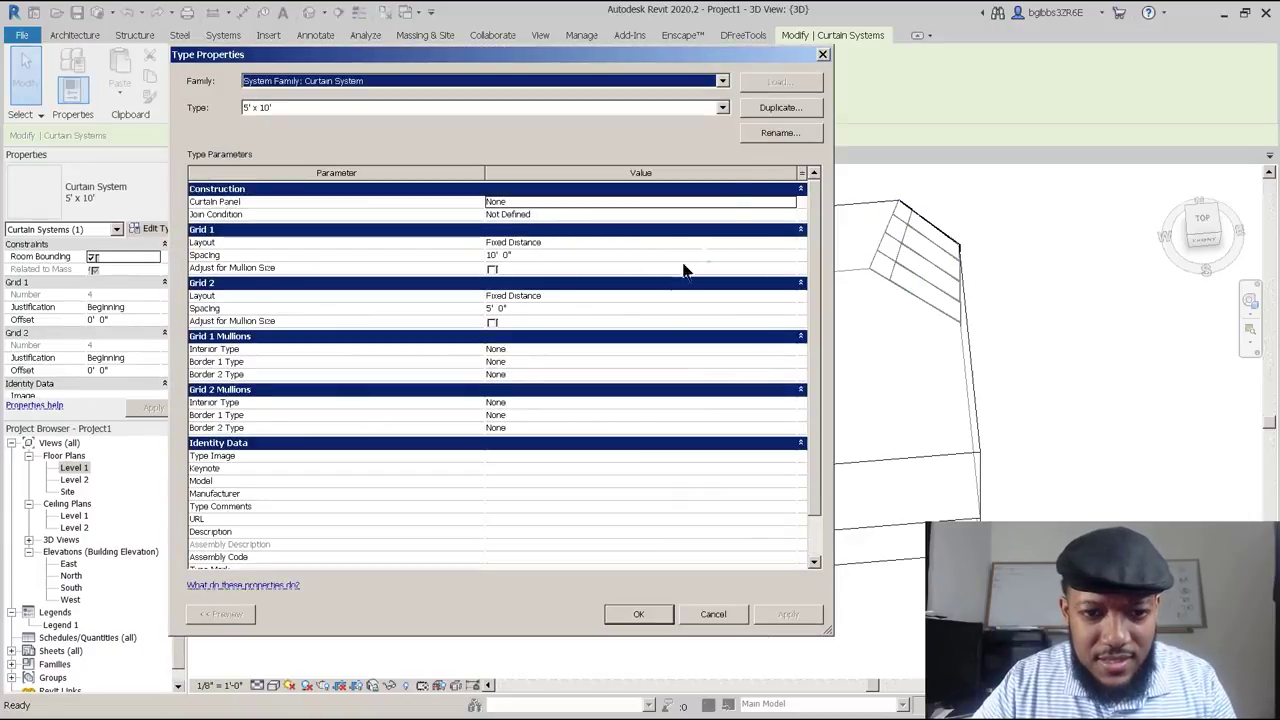
{"action": "left_click", "coordinate": [780, 108]}
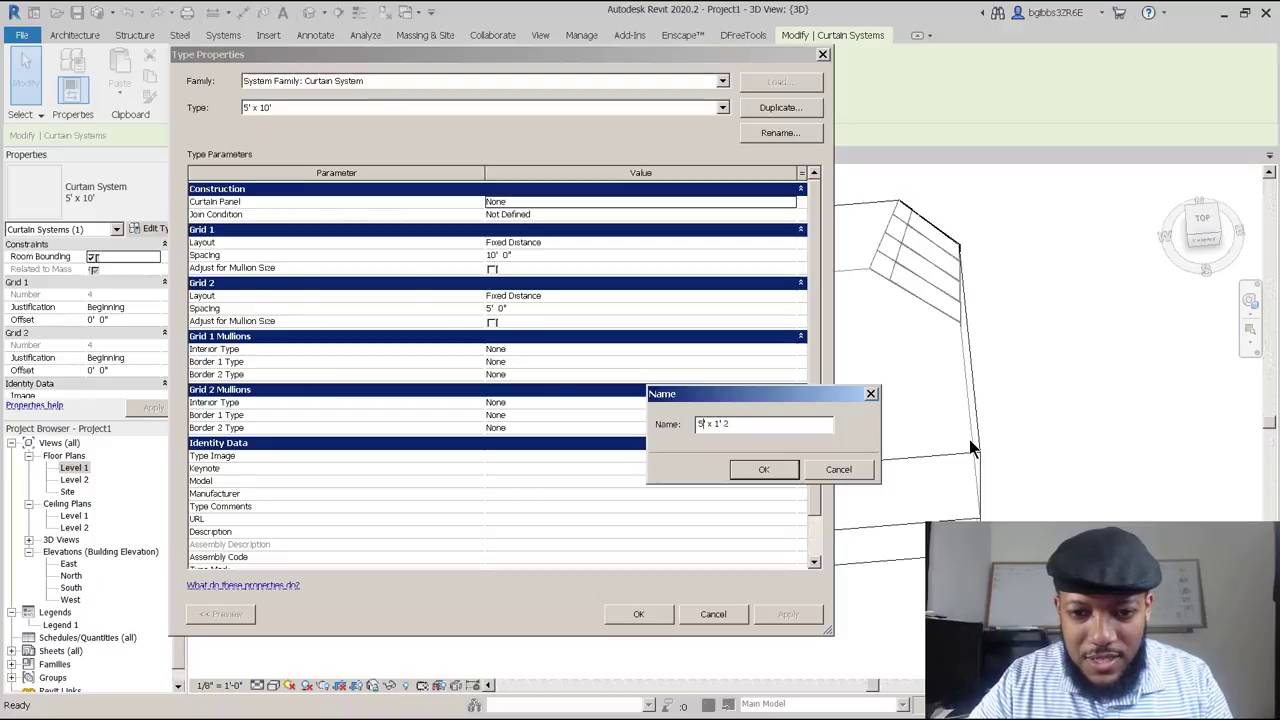
{"action": "type", "text": "1"}
{"action": "left_click", "coordinate": [755, 423]}
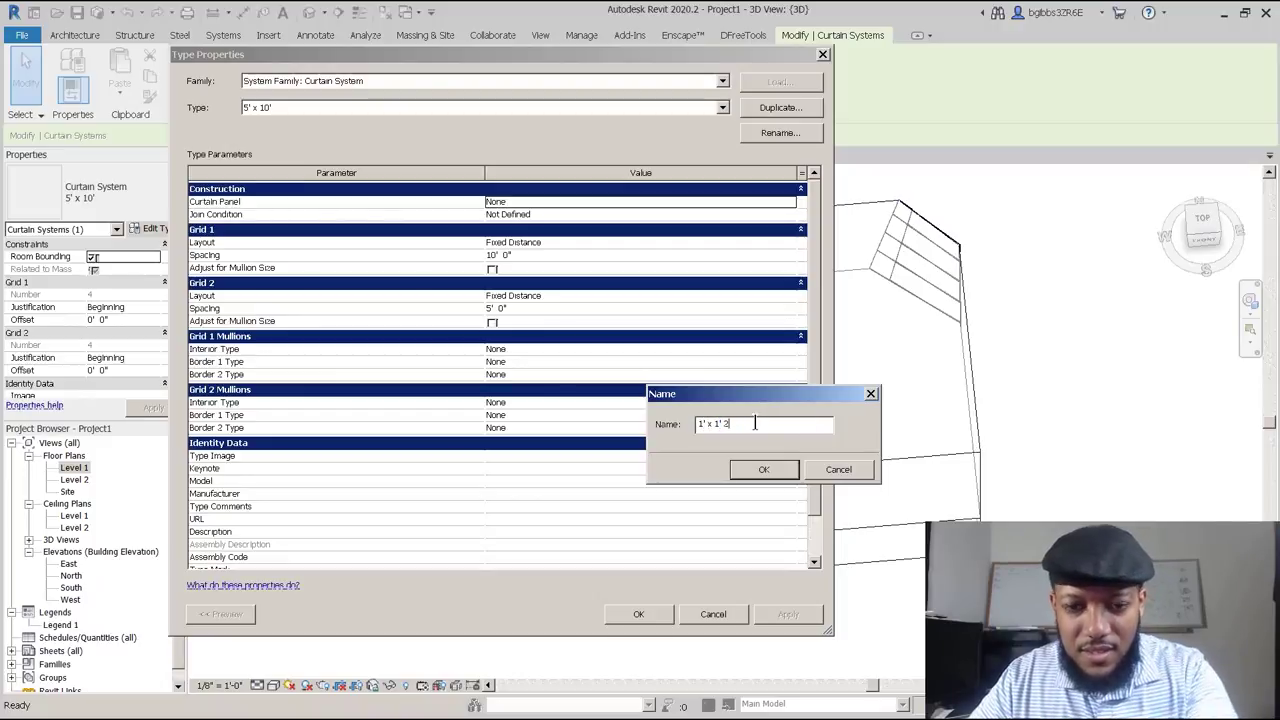
{"action": "left_click", "coordinate": [760, 468]}
Set the Grid 1 and Grid 2 spacing of the new type to 1' and apply it to the curtain system.
{"action": "left_click", "coordinate": [545, 257]}
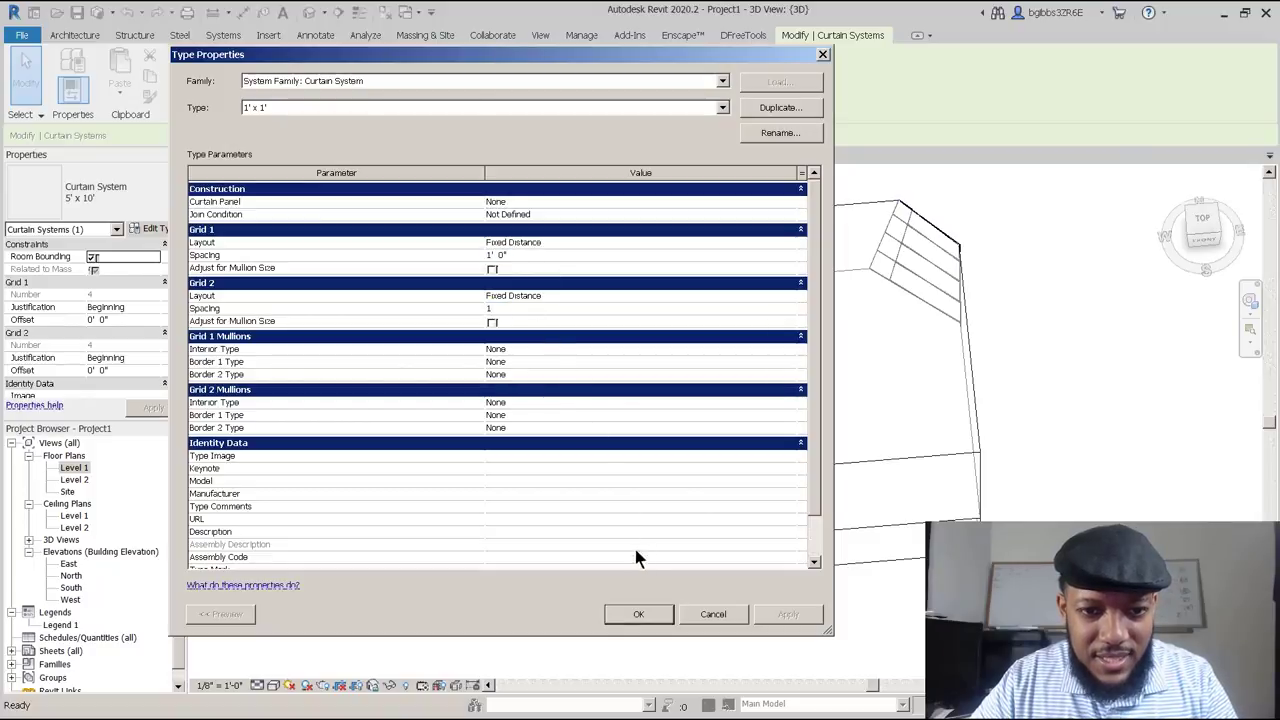
{"action": "left_click", "coordinate": [638, 615]}
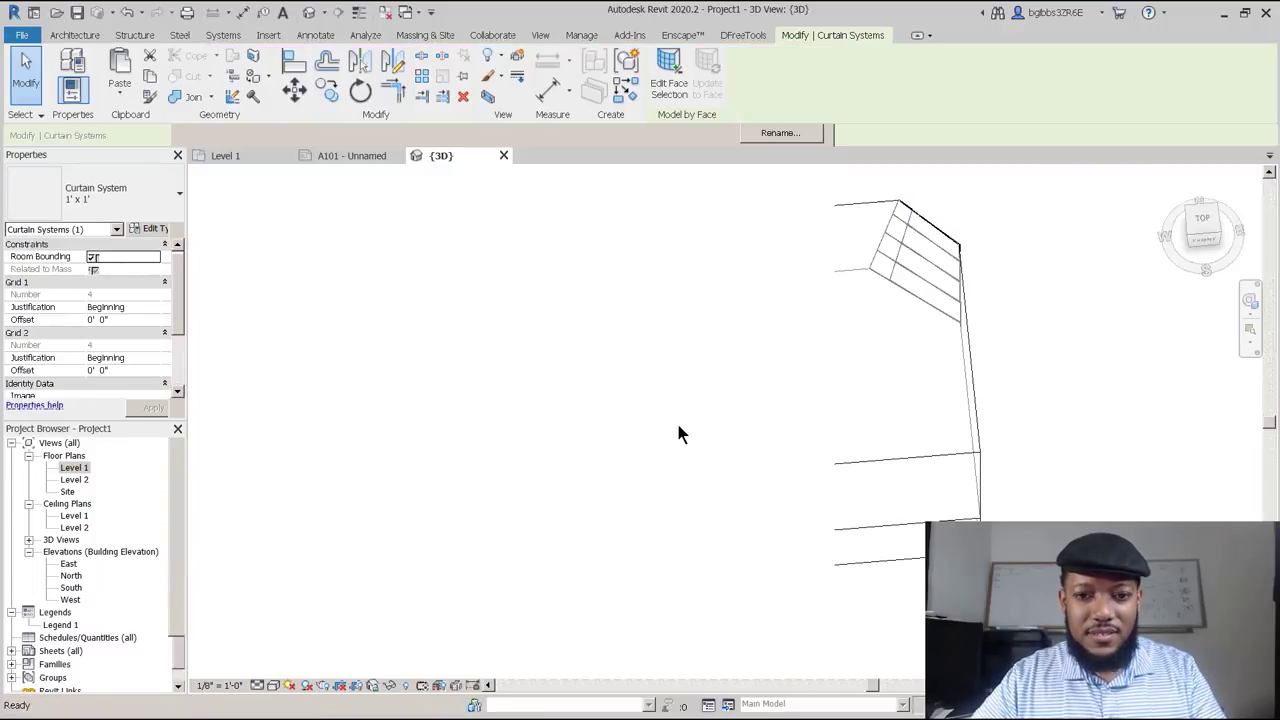
{"action": "middle_click_drag", "start_coordinate": [672, 429], "coordinate": [840, 295], "text": "shift"}
{"action": "middle_click_drag", "start_coordinate": [747, 480], "coordinate": [720, 380], "text": "shift"}
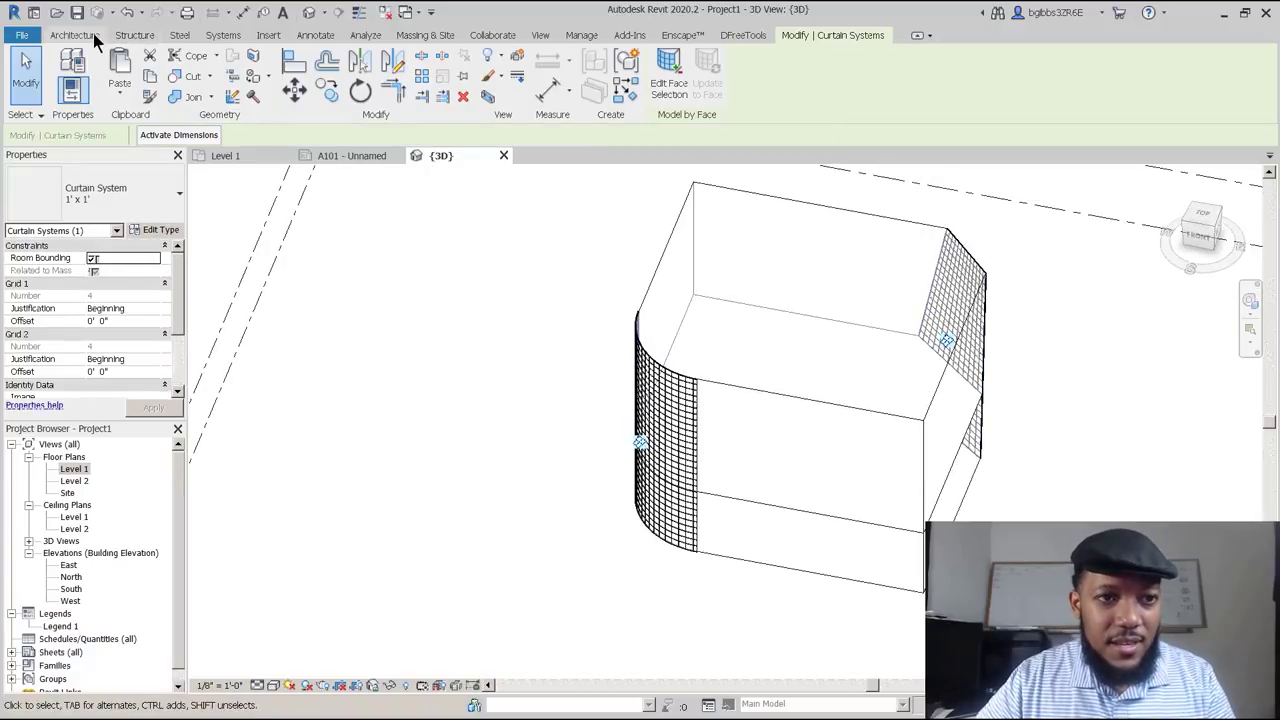
Place Generic - 8" walls by face on the flat vertical faces of the mass.
{"action": "left_click", "coordinate": [428, 40]}
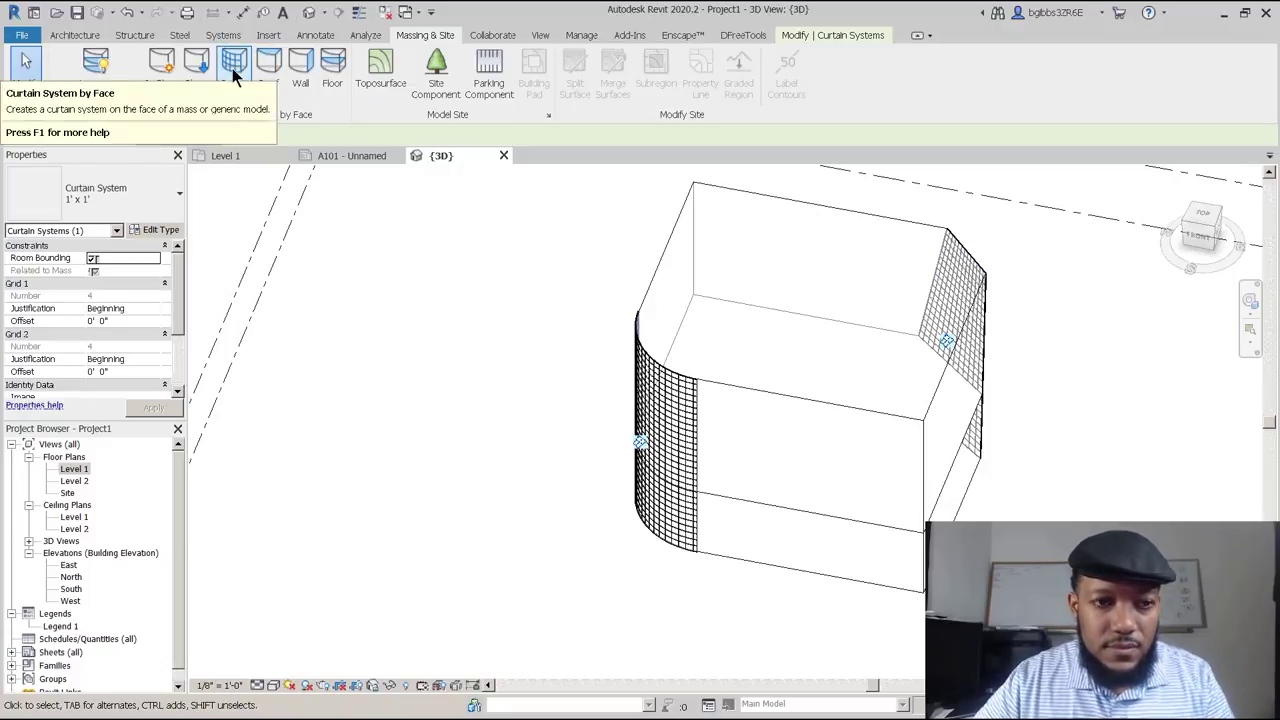
{"action": "left_click", "coordinate": [300, 70]}
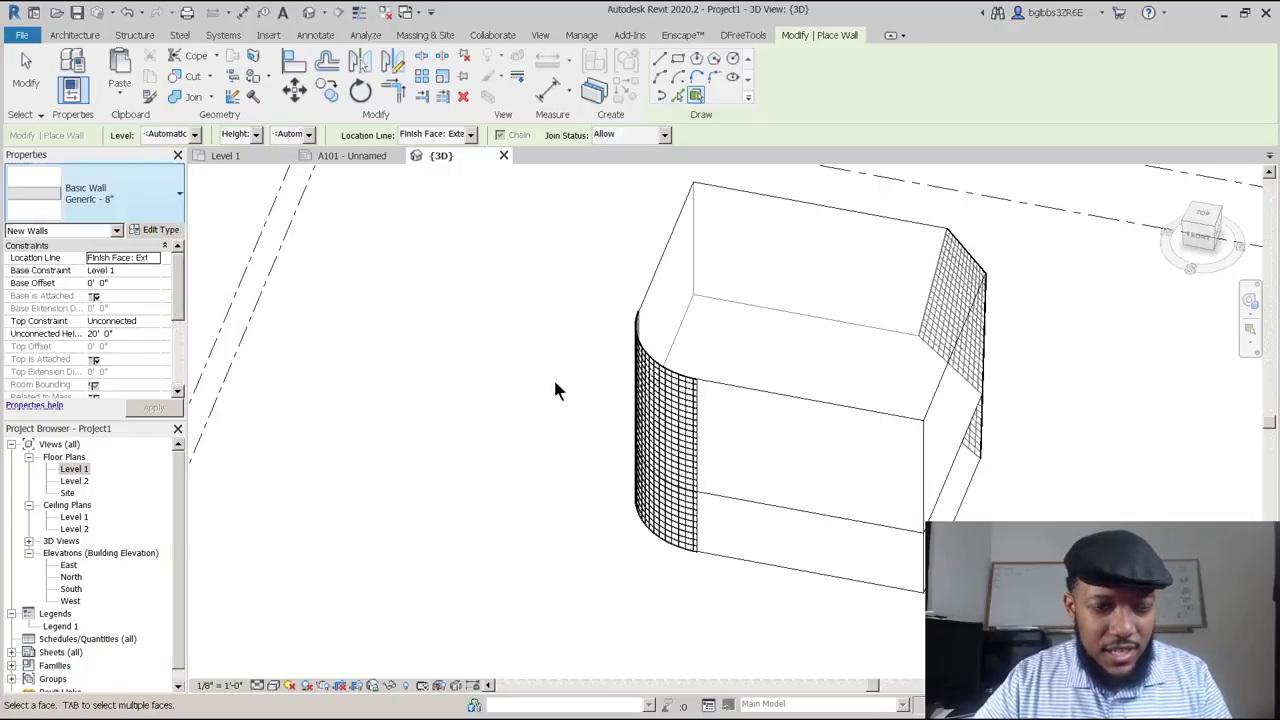
{"action": "middle_click_drag", "start_coordinate": [880, 490], "coordinate": [688, 413], "text": "shift"}
{"action": "middle_click_drag", "start_coordinate": [1067, 476], "coordinate": [925, 423], "text": "shift"}
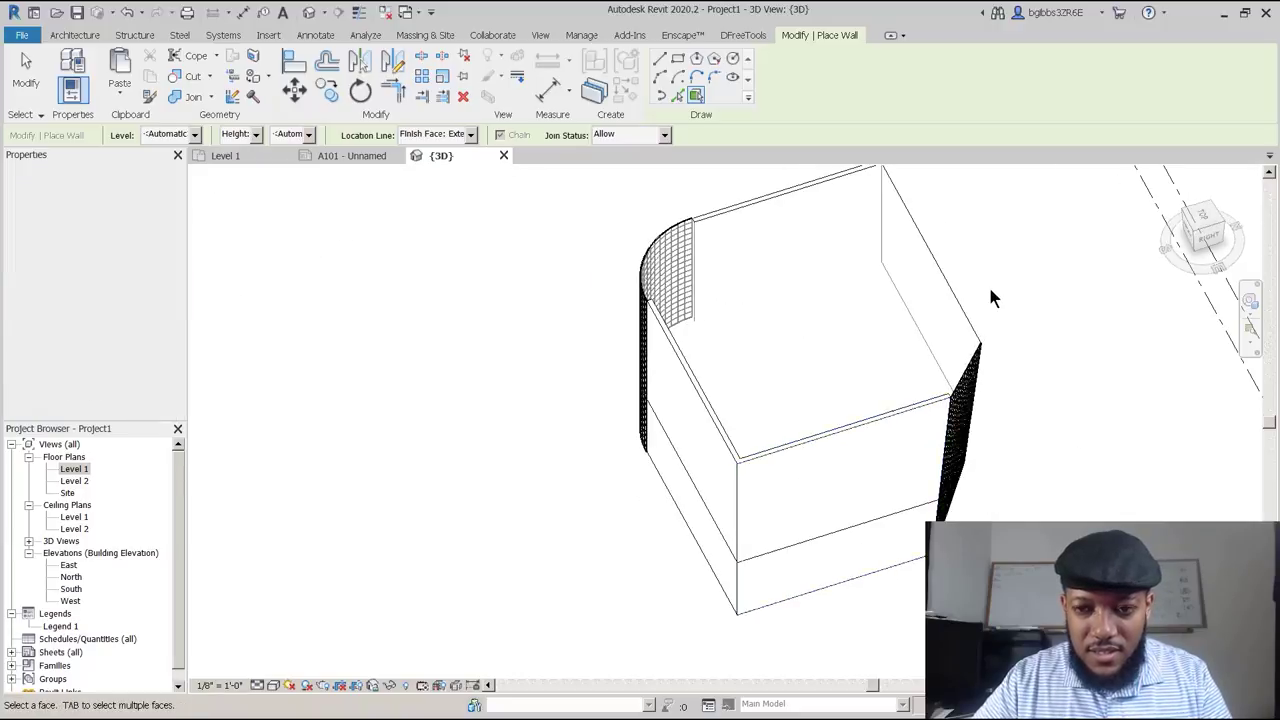
{"action": "middle_click_drag", "start_coordinate": [890, 465], "coordinate": [575, 355], "text": "shift"}
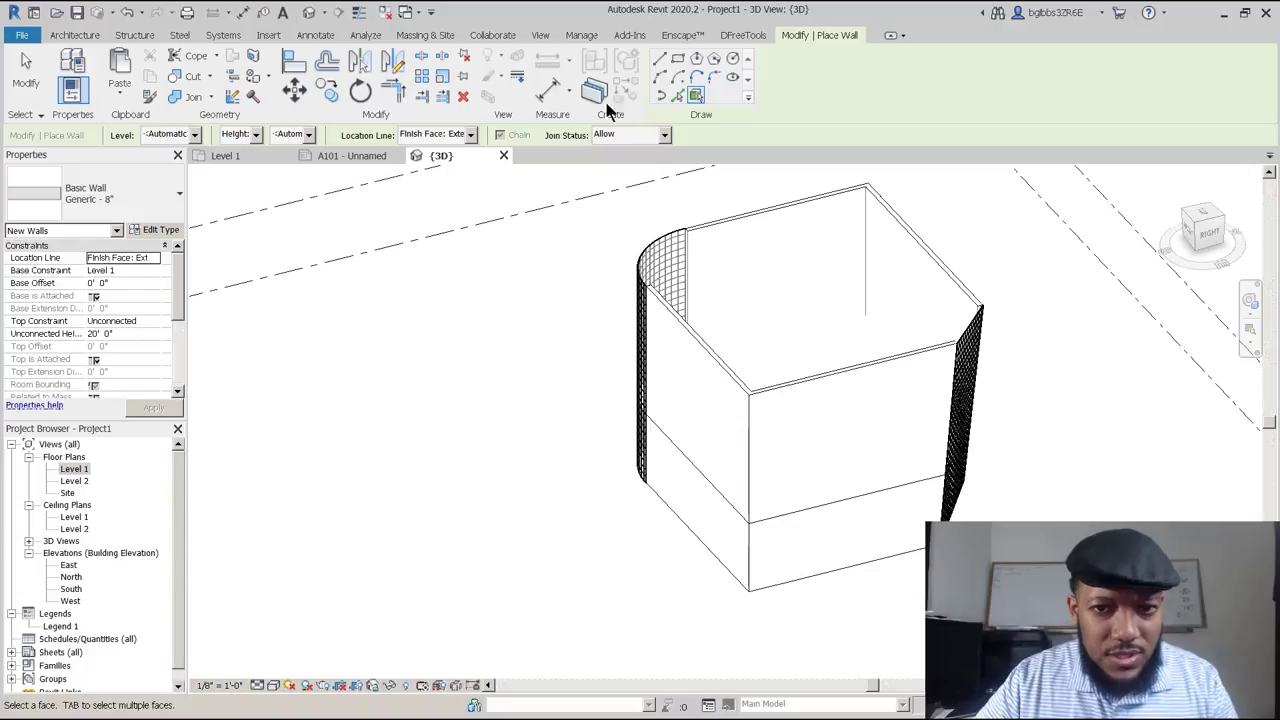
Try to place a Generic - 12" roof by face on the top face of the mass.
{"action": "left_click", "coordinate": [425, 35]}
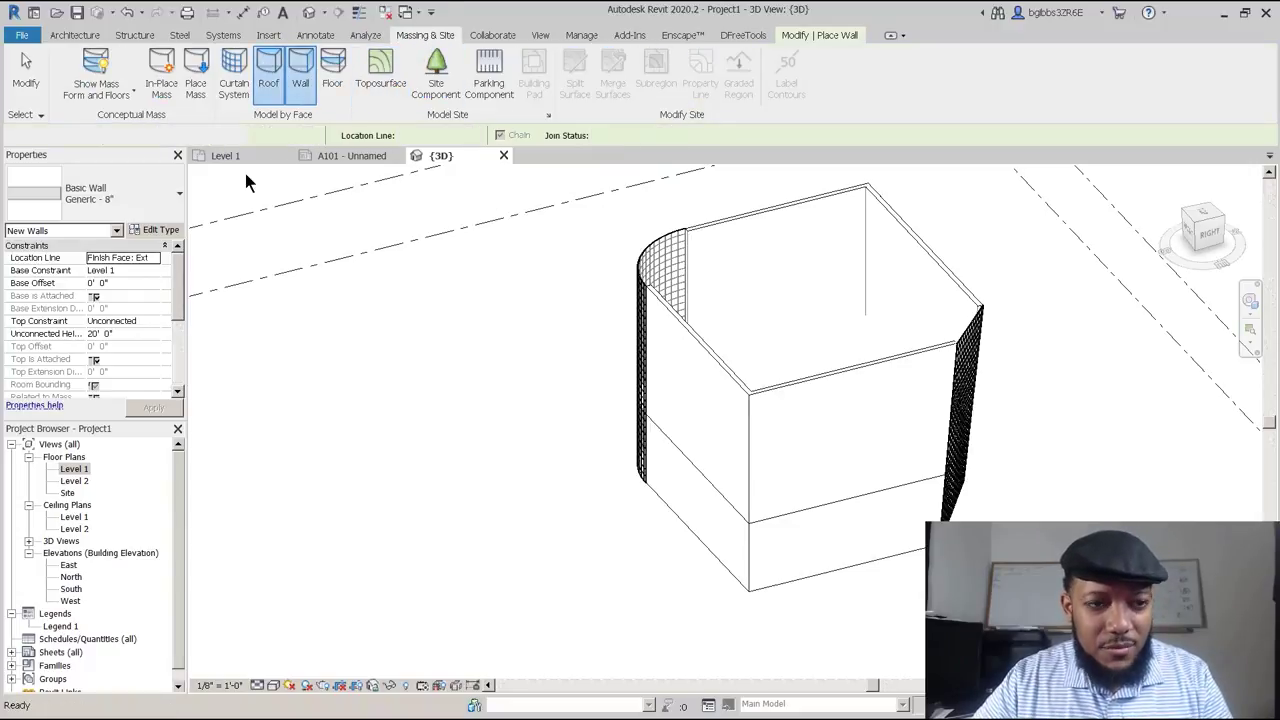
{"action": "left_click", "coordinate": [268, 75]}
{"action": "middle_click_drag", "start_coordinate": [650, 360], "coordinate": [1035, 260], "text": "shift"}
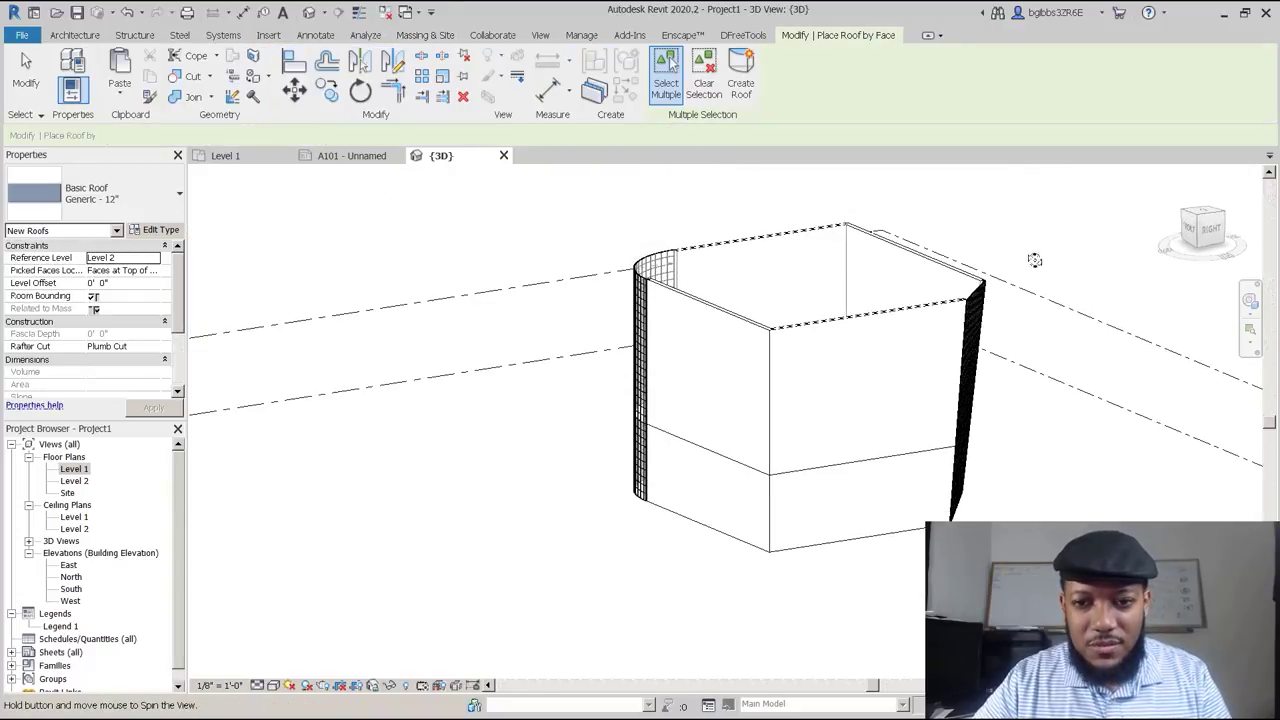
{"action": "left_click", "coordinate": [900, 290]}
{"action": "middle_click_drag", "start_coordinate": [768, 399], "coordinate": [783, 494], "text": "shift"}
{"action": "middle_click_drag", "start_coordinate": [514, 317], "coordinate": [866, 391], "text": "shift"}
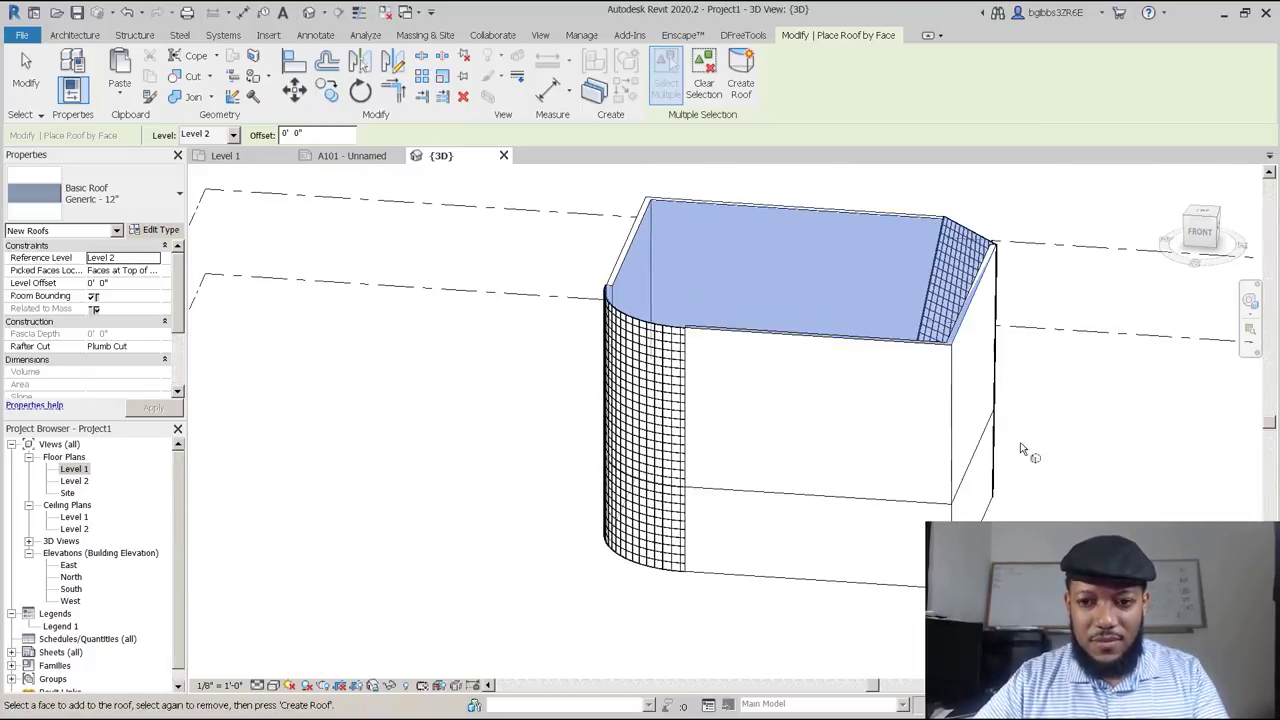
{"action": "key", "text": "Escape"}
{"action": "key", "text": "Escape"}
{"action": "scroll", "coordinate": [465, 452], "scroll_direction": "down", "scroll_amount": 3}
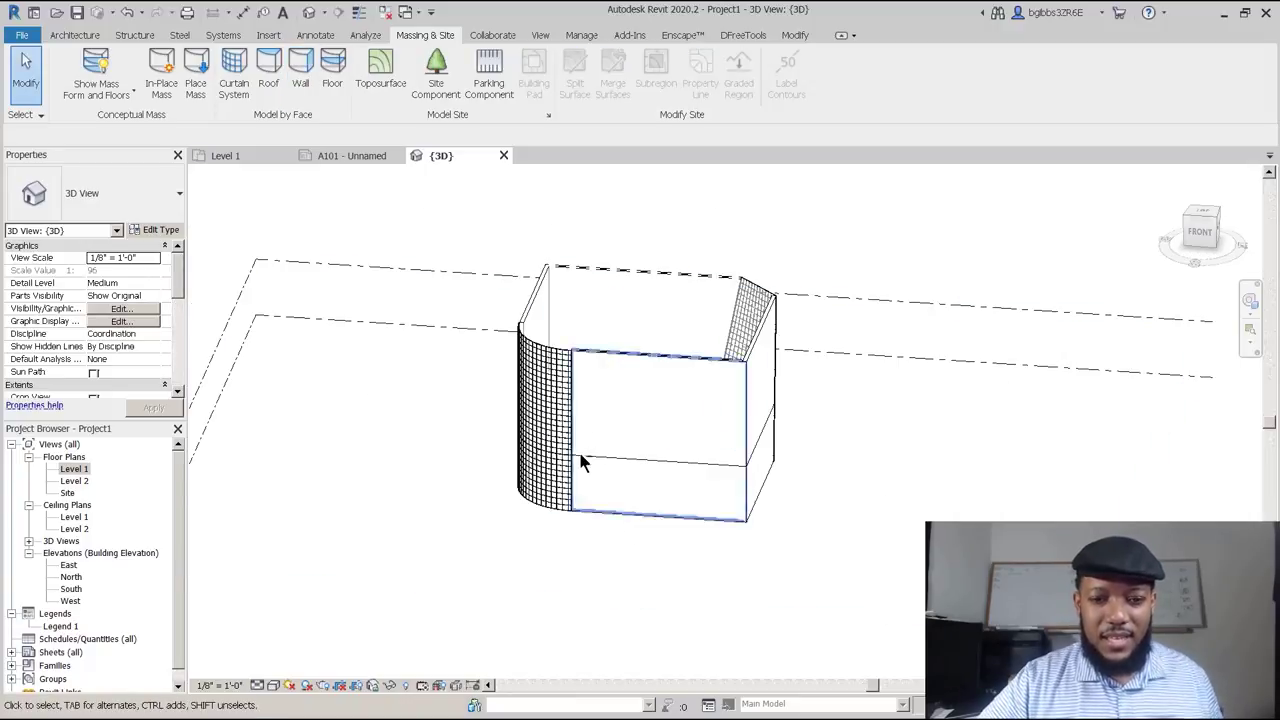
{"action": "middle_click_drag", "start_coordinate": [540, 373], "coordinate": [641, 281], "text": "shift"}
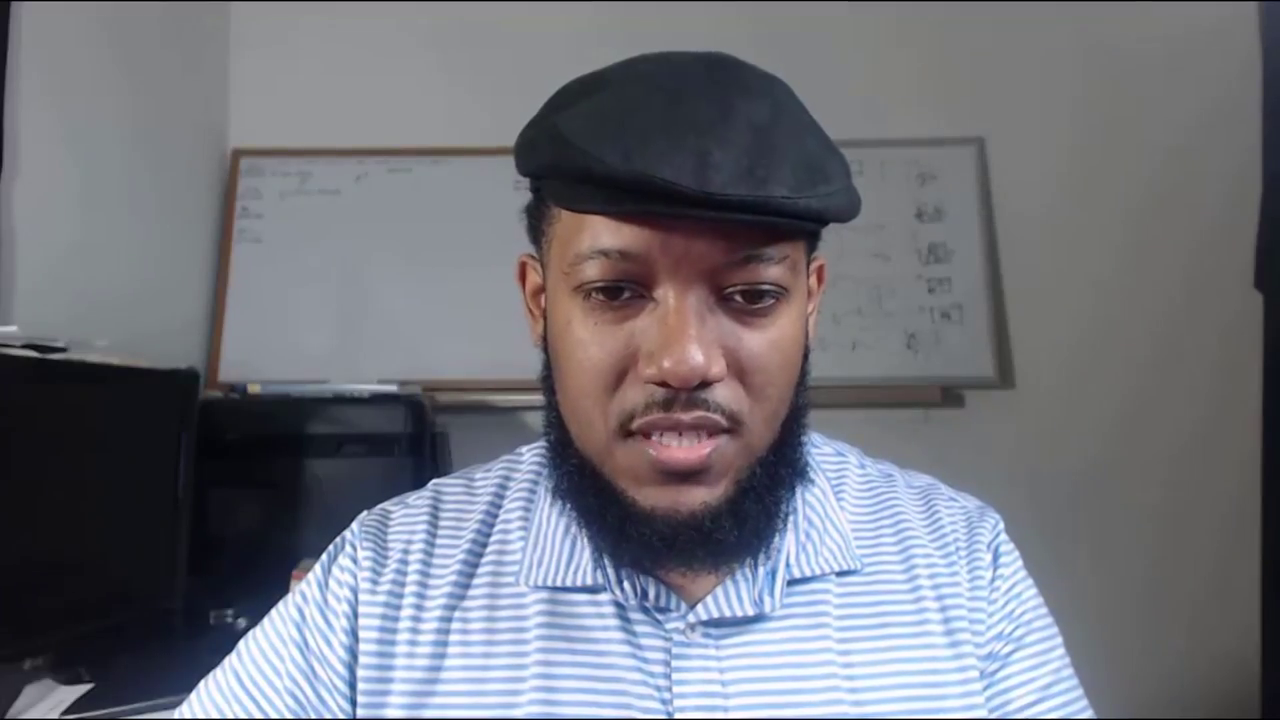
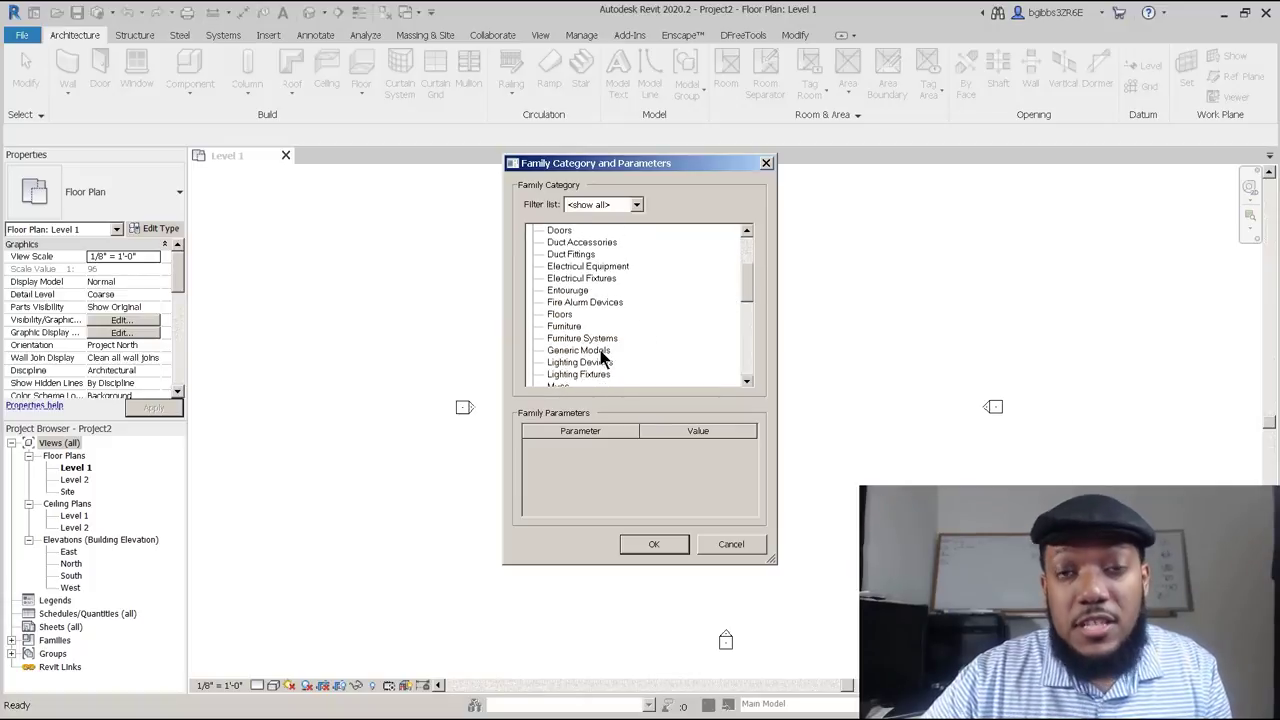
Create an in-place component in the Generic Models category with the name Generic Models 1.
{"action": "left_click", "coordinate": [601, 351]}
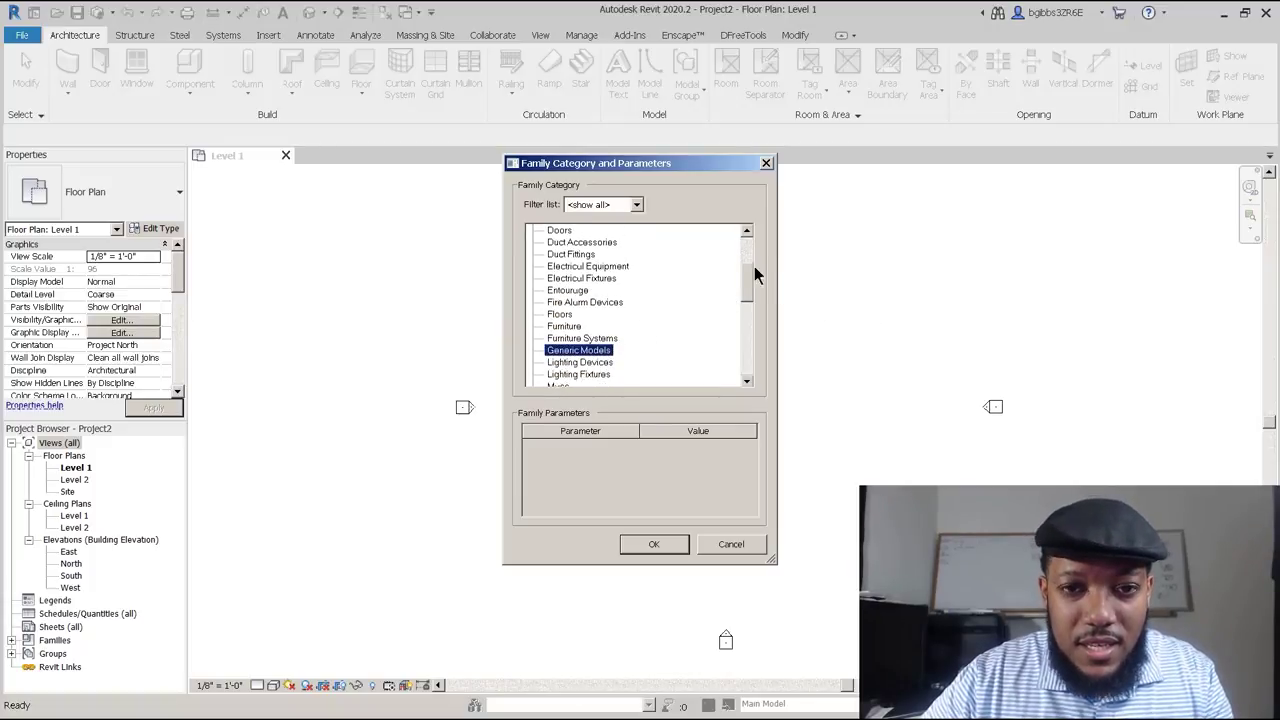
{"action": "left_click_drag", "start_coordinate": [742, 281], "coordinate": [725, 334]}
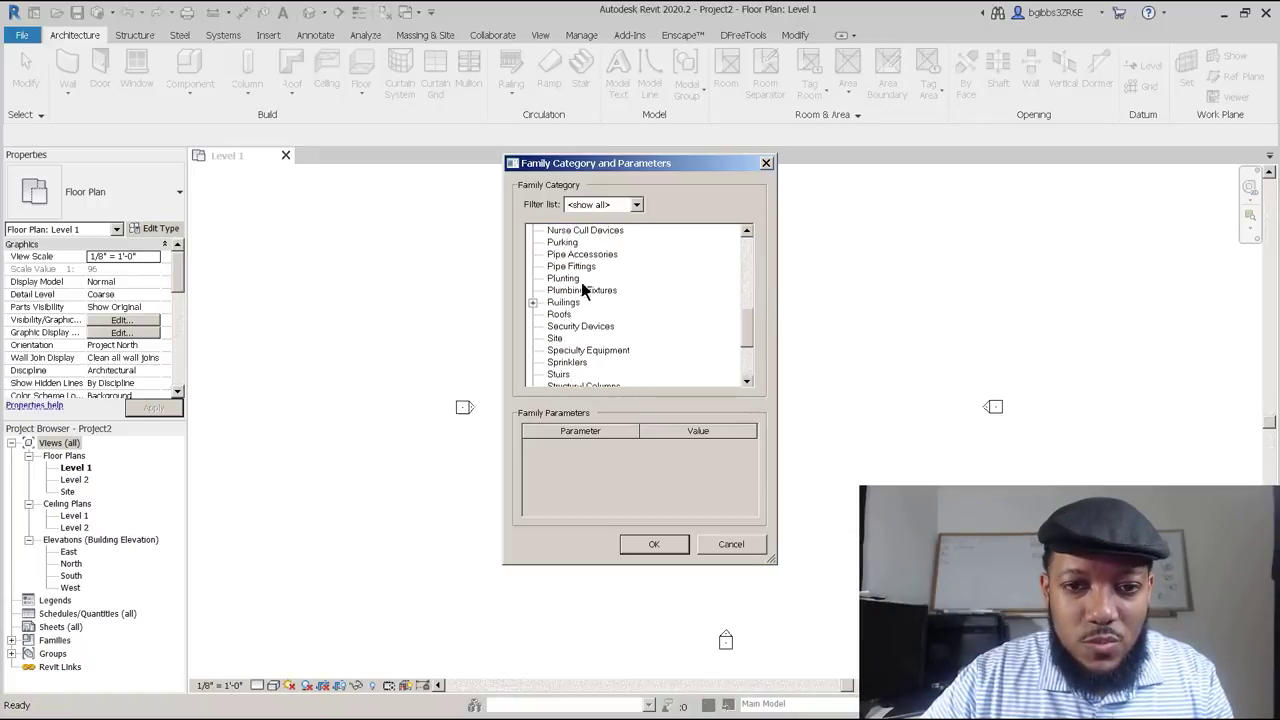
{"action": "left_click_drag", "start_coordinate": [748, 327], "coordinate": [749, 346]}
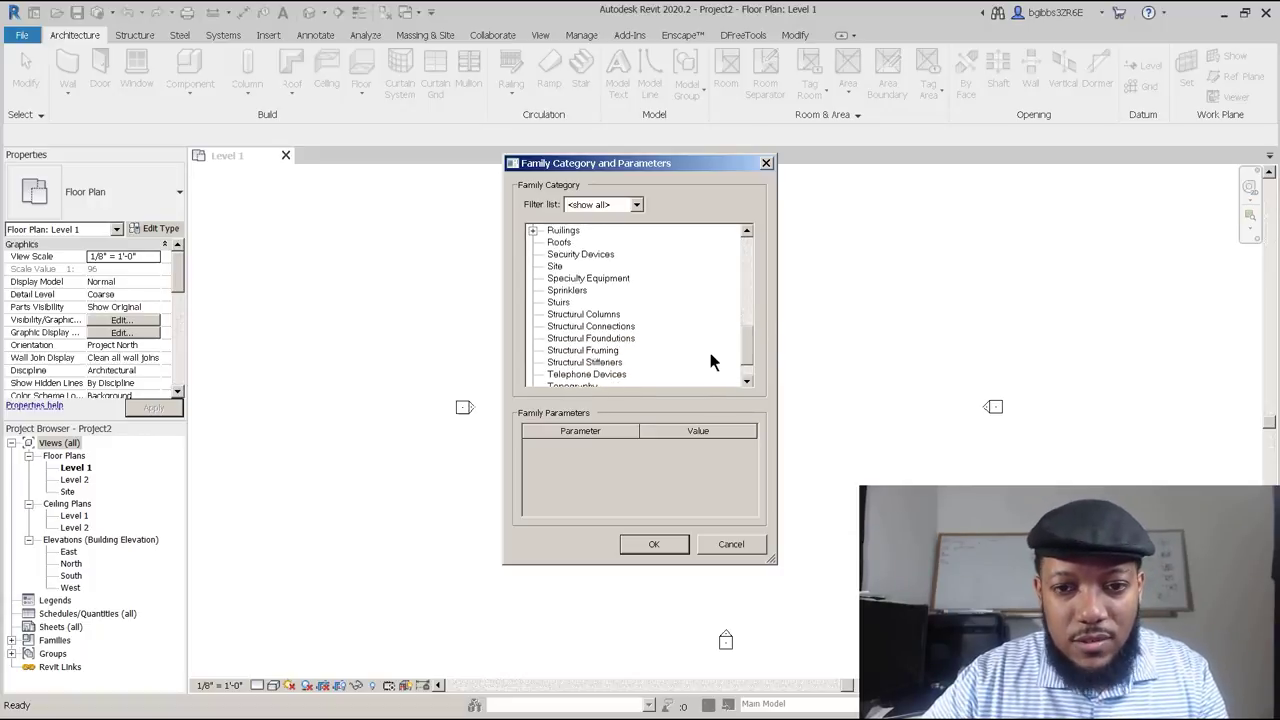
{"action": "left_click_drag", "start_coordinate": [748, 341], "coordinate": [748, 305]}
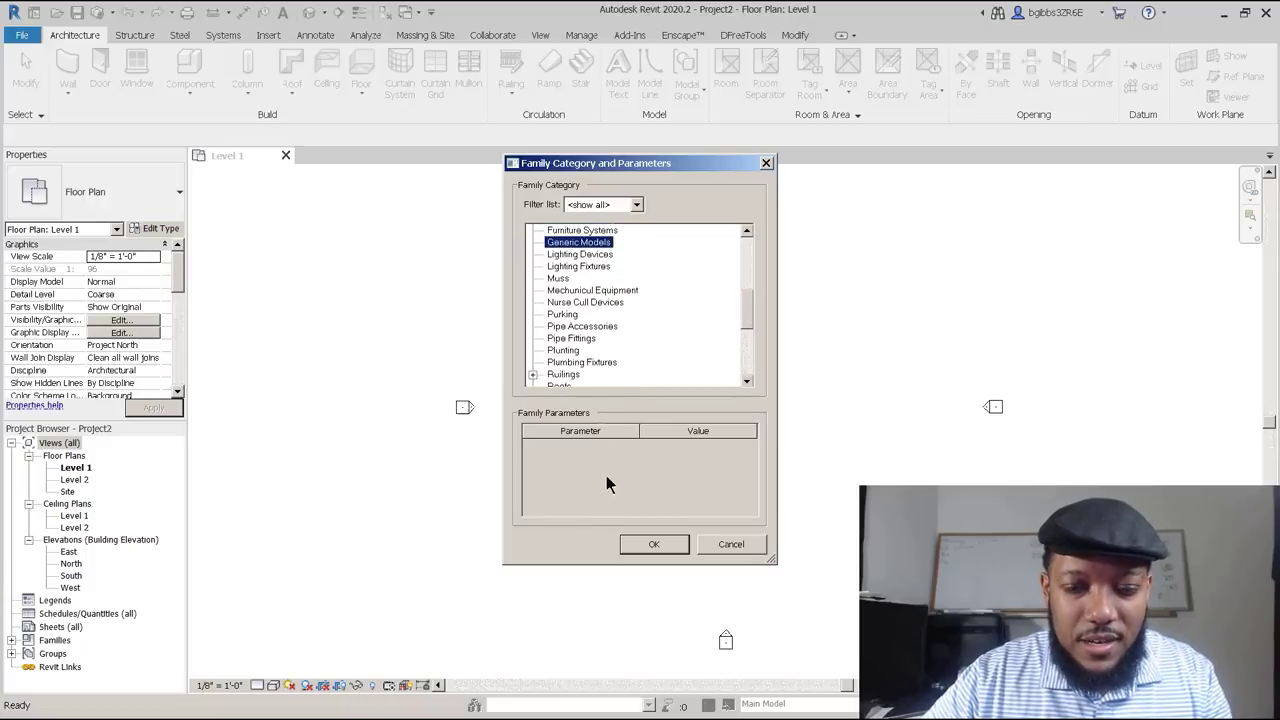
{"action": "left_click", "coordinate": [648, 543]}
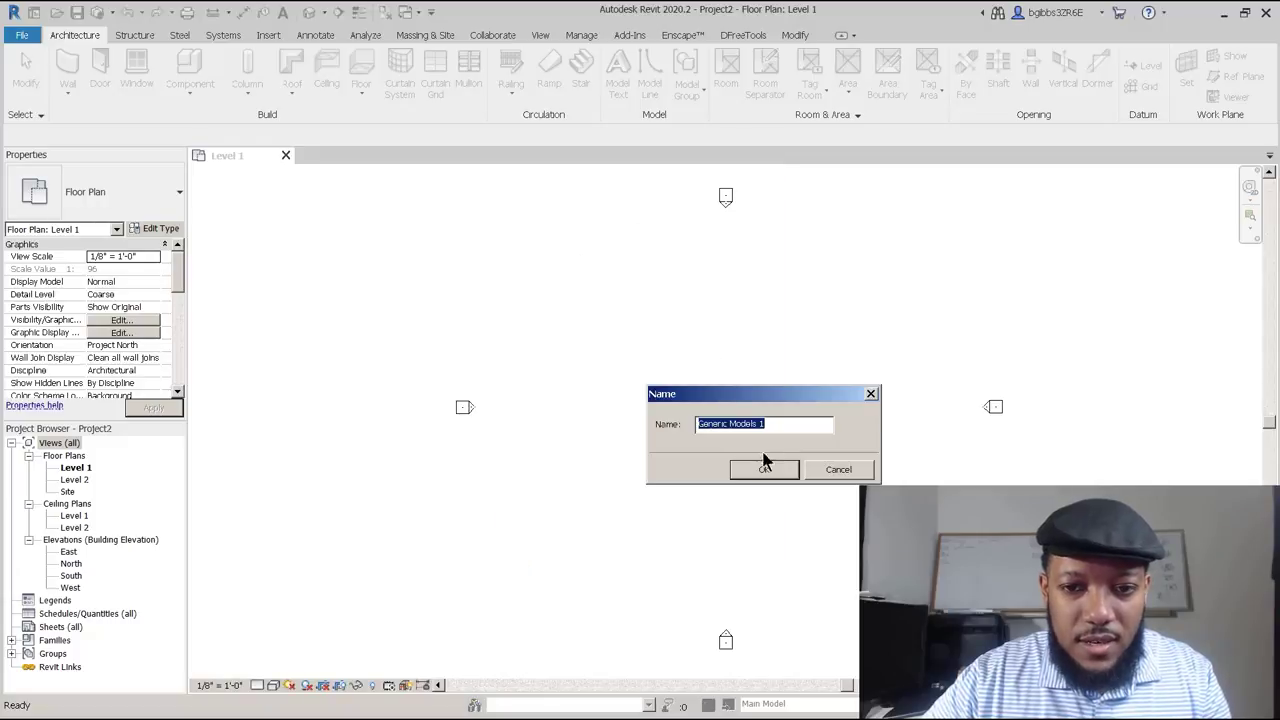
{"action": "left_click", "coordinate": [765, 471]}
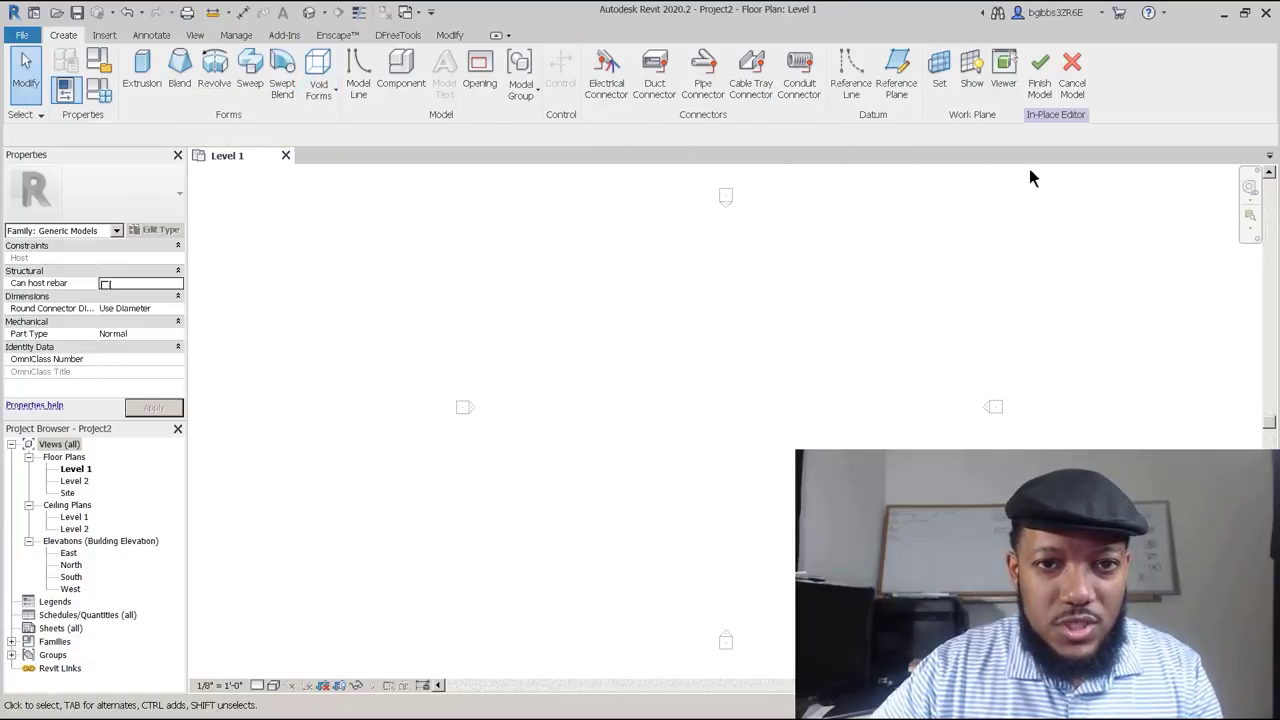
Sketch an extrusion profile with a 65'-6" by 59'-6" rectangle, a smaller rectangle inside it, and a separate 16'-6" by 43'-0" rectangle to its west.
{"action": "left_click", "coordinate": [142, 68]}
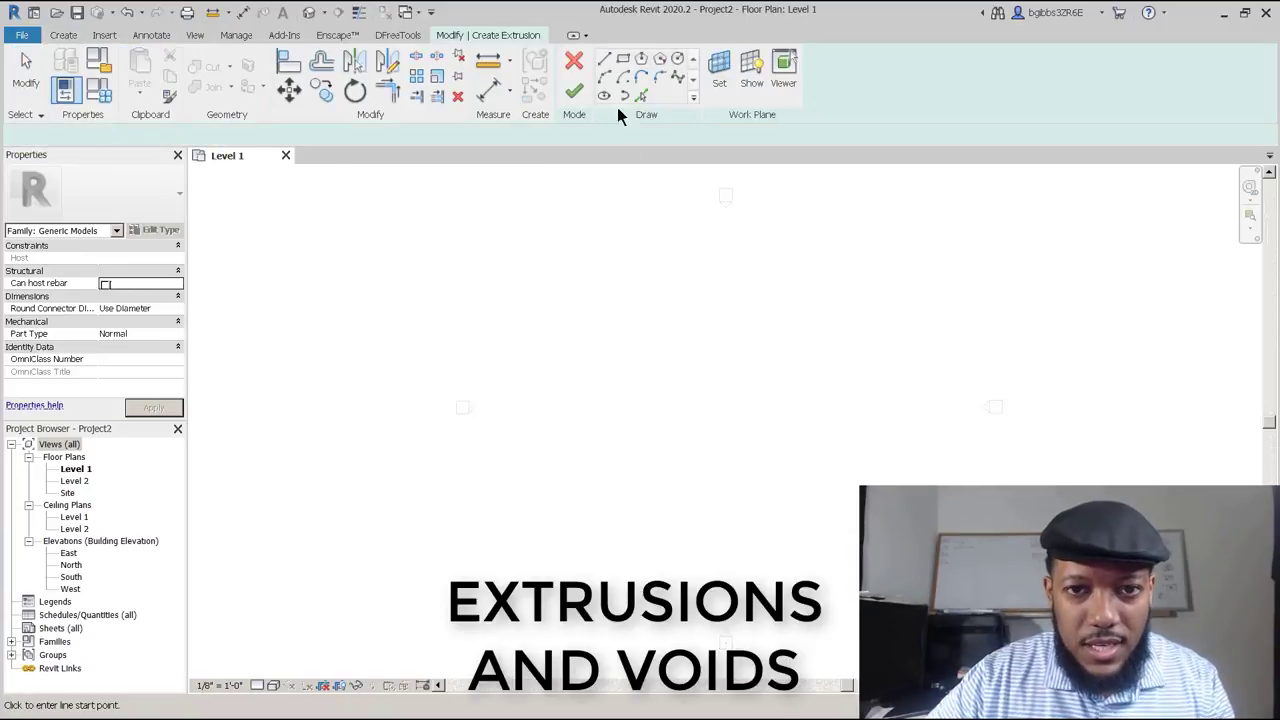
{"action": "left_click", "coordinate": [625, 57]}
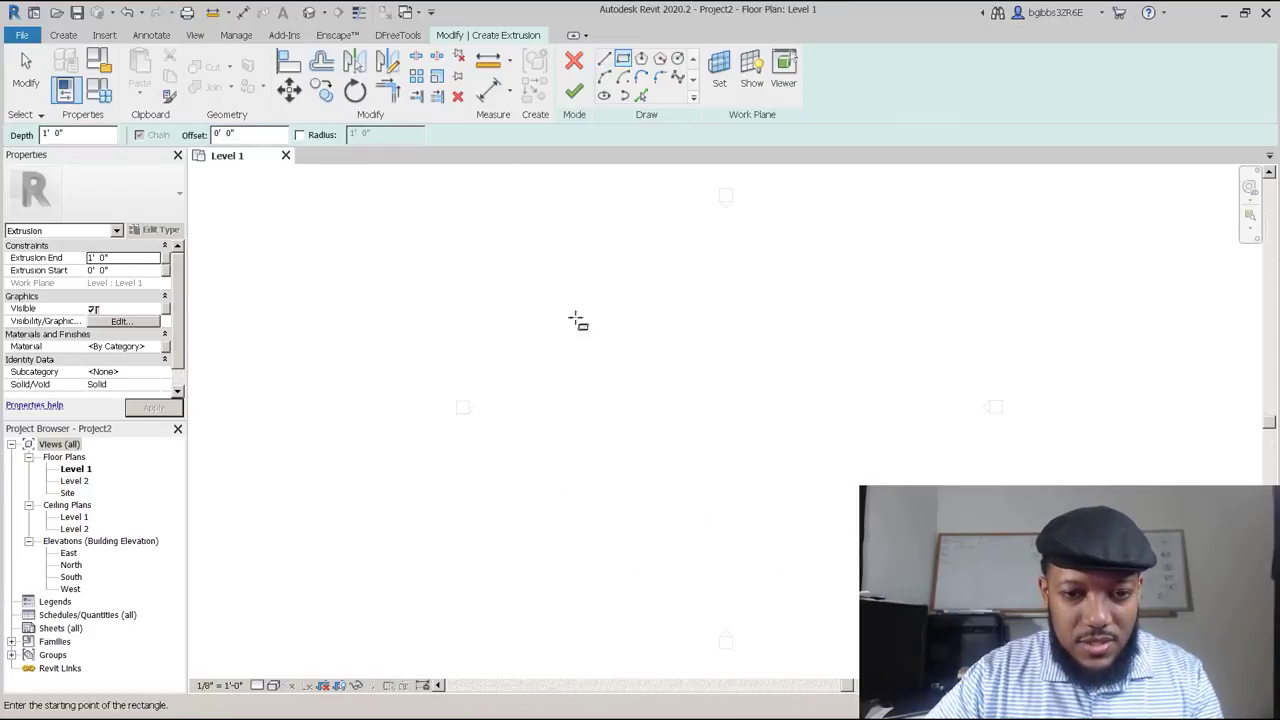
{"action": "left_click", "coordinate": [578, 362]}
{"action": "left_click", "coordinate": [731, 478]}
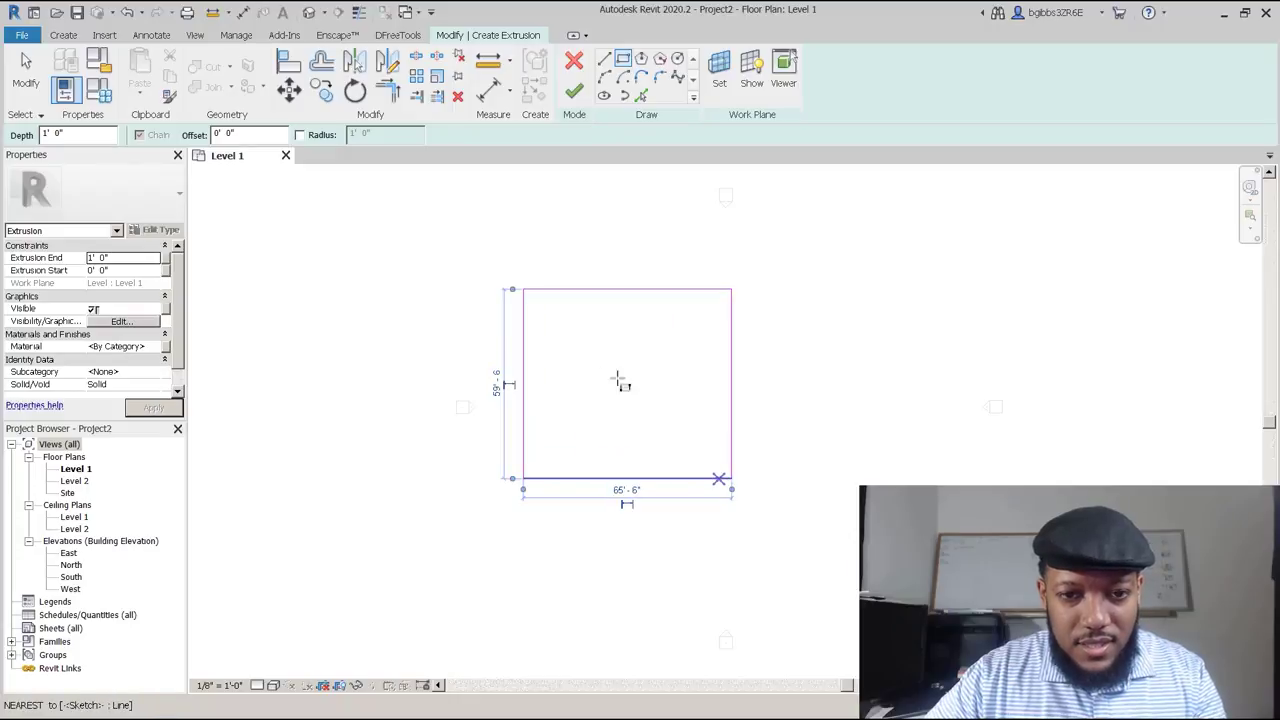
{"action": "left_click", "coordinate": [548, 308]}
{"action": "left_click", "coordinate": [590, 389]}
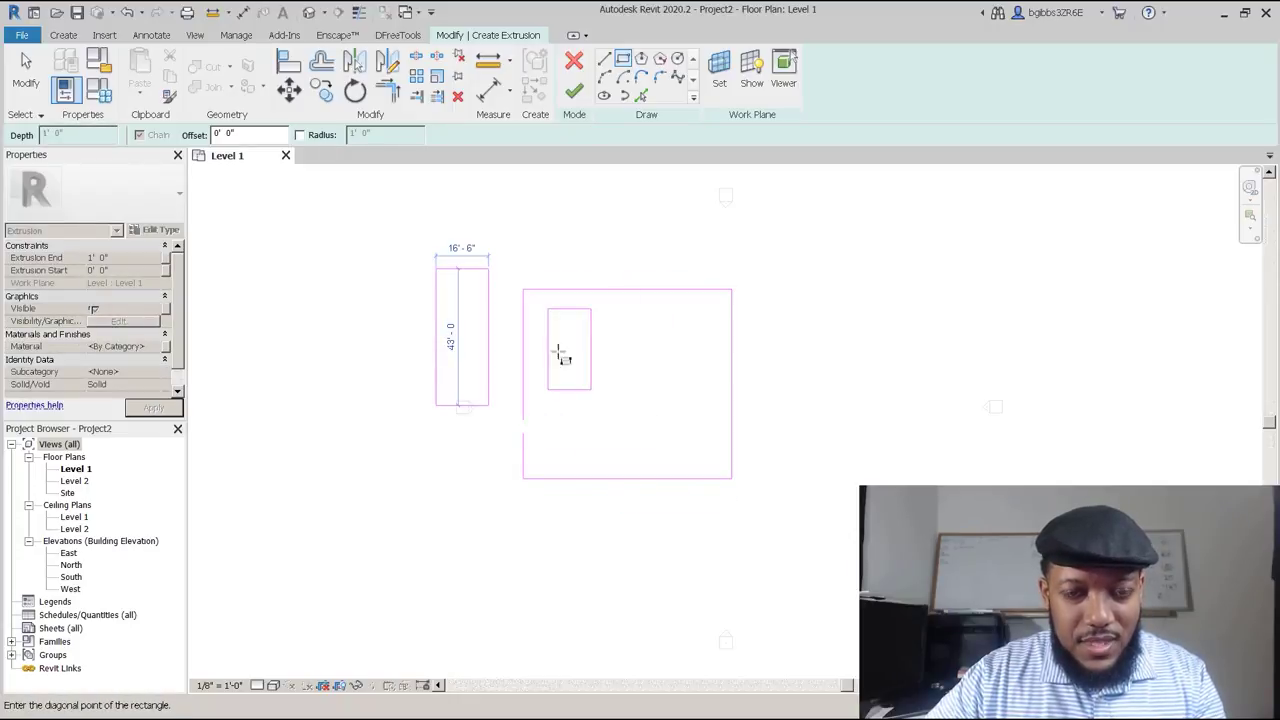
{"action": "left_click", "coordinate": [488, 405]}
{"action": "middle_click_drag", "start_coordinate": [474, 368], "coordinate": [440, 377]}
{"action": "scroll", "coordinate": [440, 376], "scroll_direction": "up", "scroll_amount": 1}
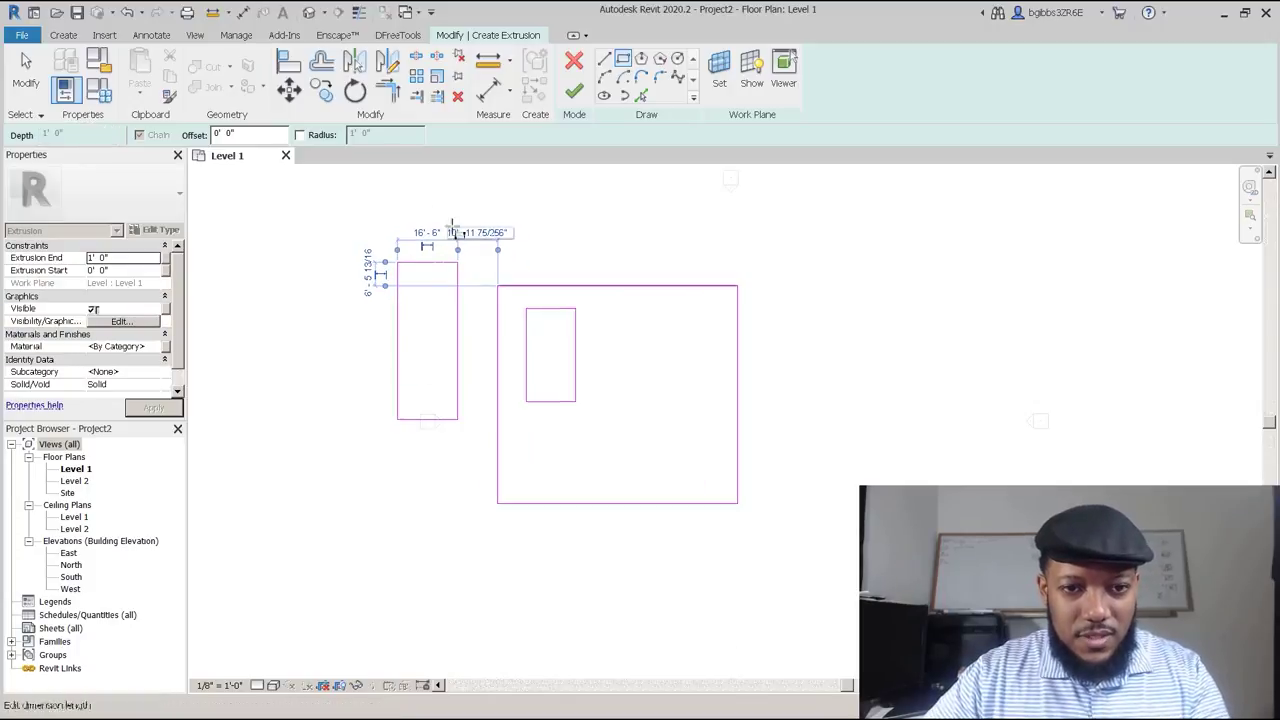
{"action": "key", "text": "Escape"}
{"action": "key", "text": "Escape"}
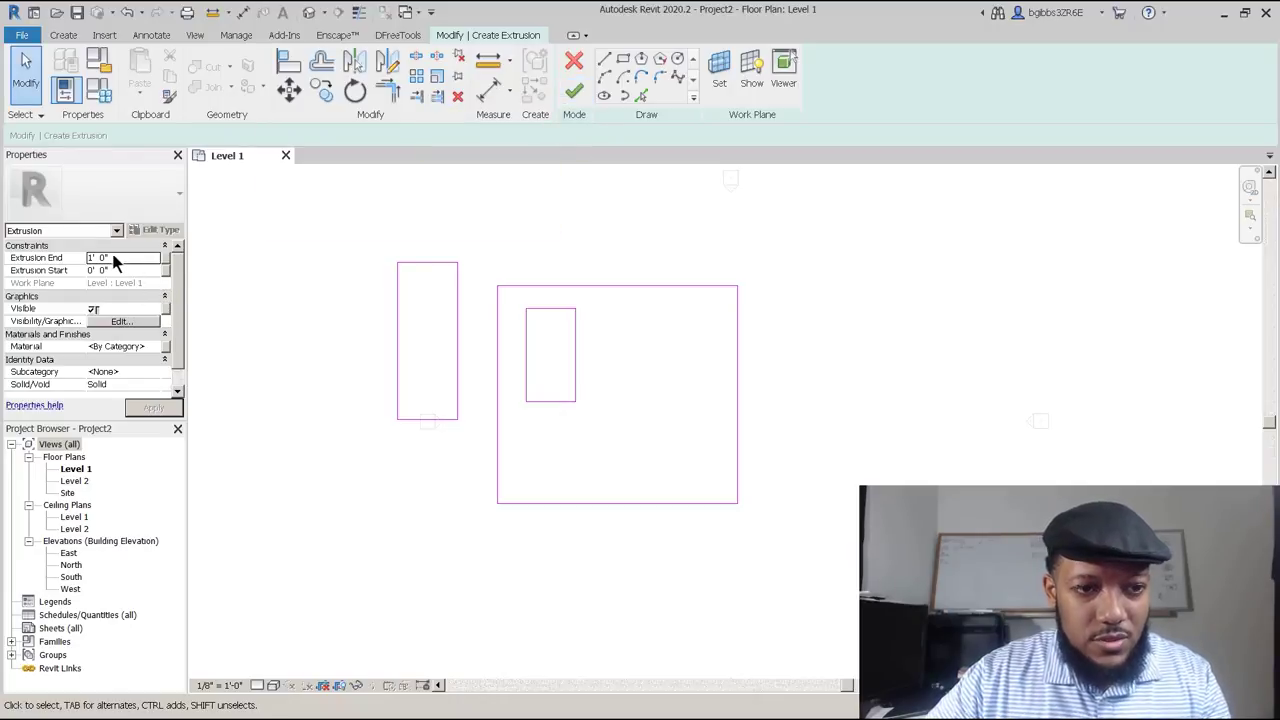
Set the extrusion end to 10' 0" and finish the extrusion.
{"action": "left_click", "coordinate": [123, 259]}
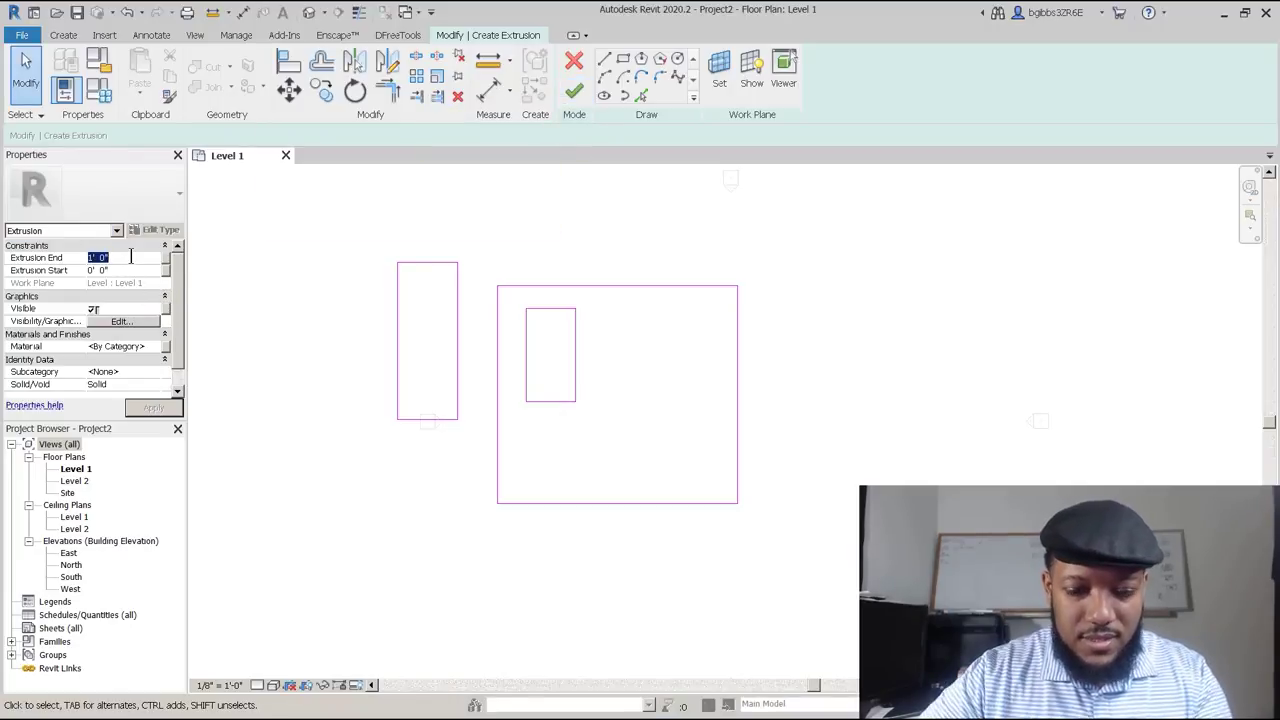
{"action": "key", "text": "Return"}
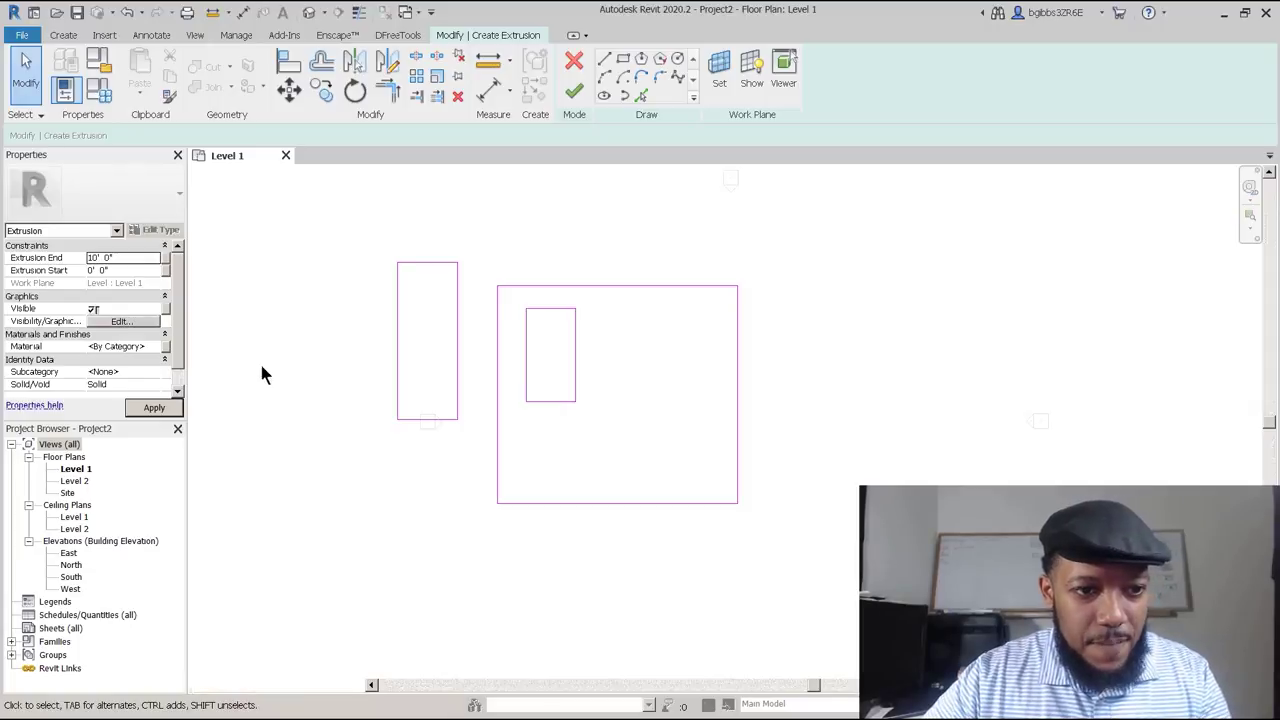
{"action": "left_click", "coordinate": [574, 91]}
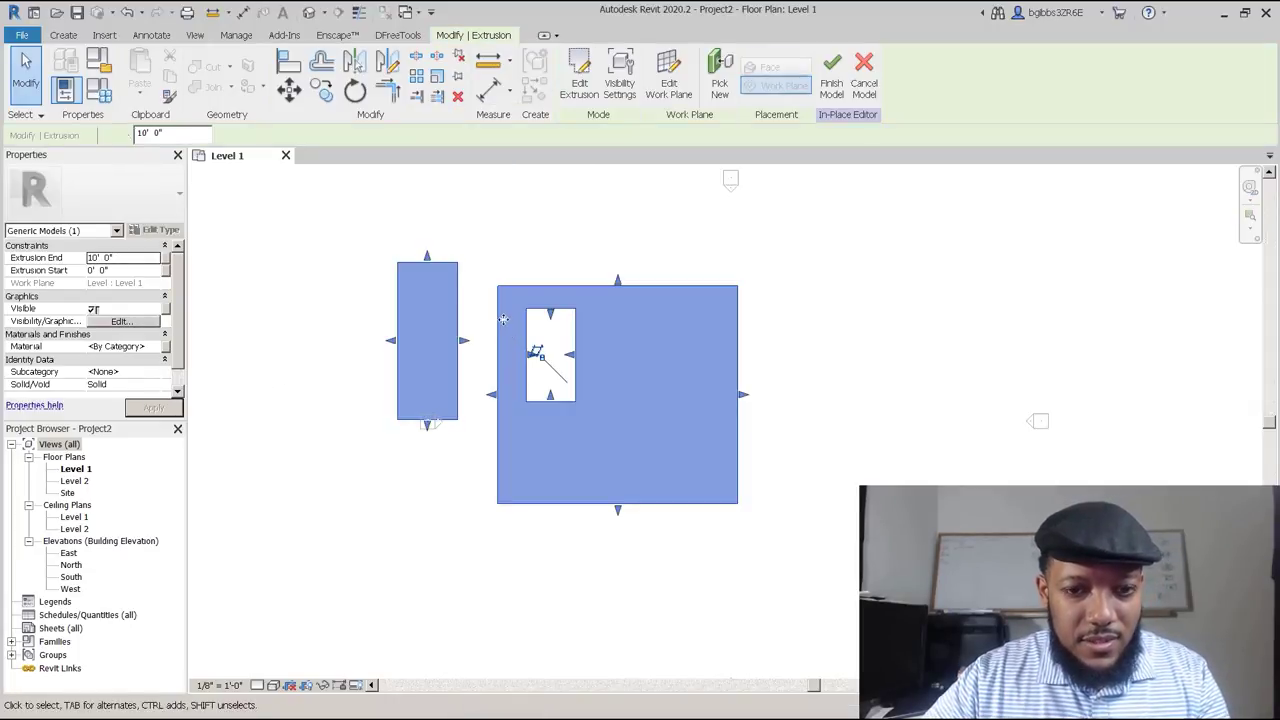
Switch to the default 3D view and deselect the extrusion.
{"action": "left_click", "coordinate": [310, 13]}
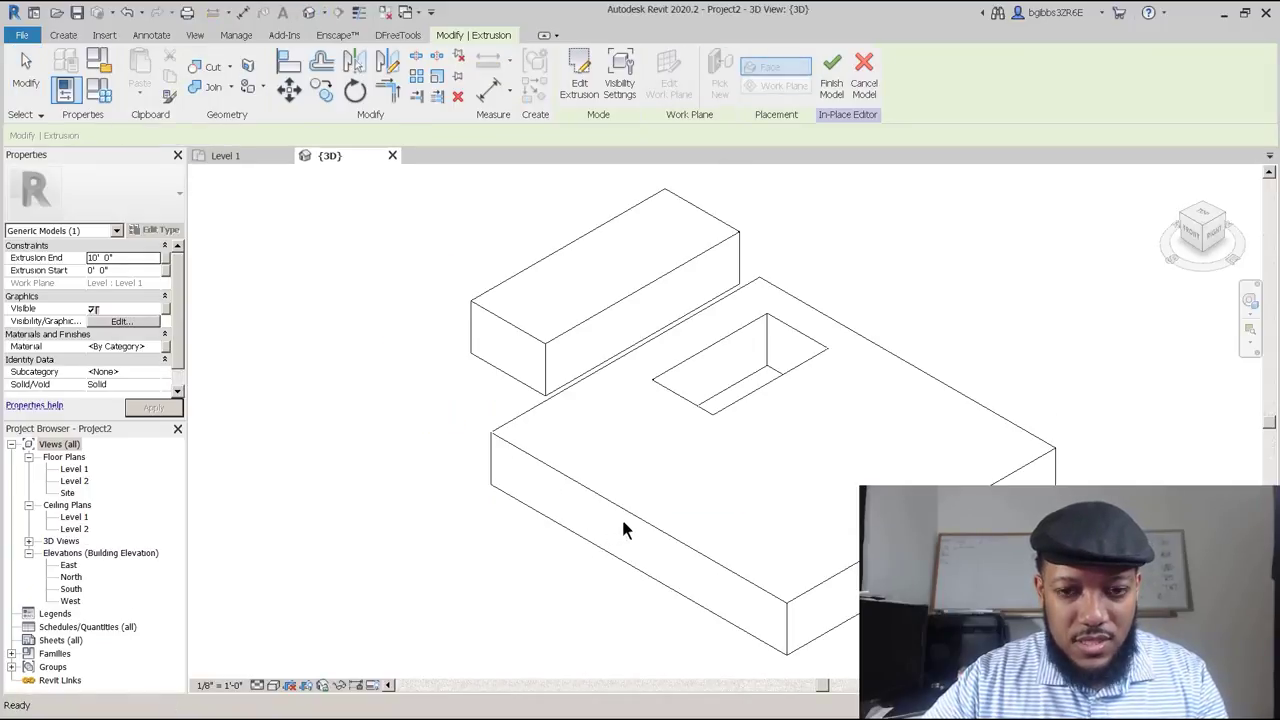
{"action": "scroll", "coordinate": [622, 360], "scroll_direction": "down", "scroll_amount": 3}
{"action": "middle_click_drag", "start_coordinate": [609, 546], "coordinate": [772, 445], "text": "shift"}
{"action": "key", "text": "Escape"}
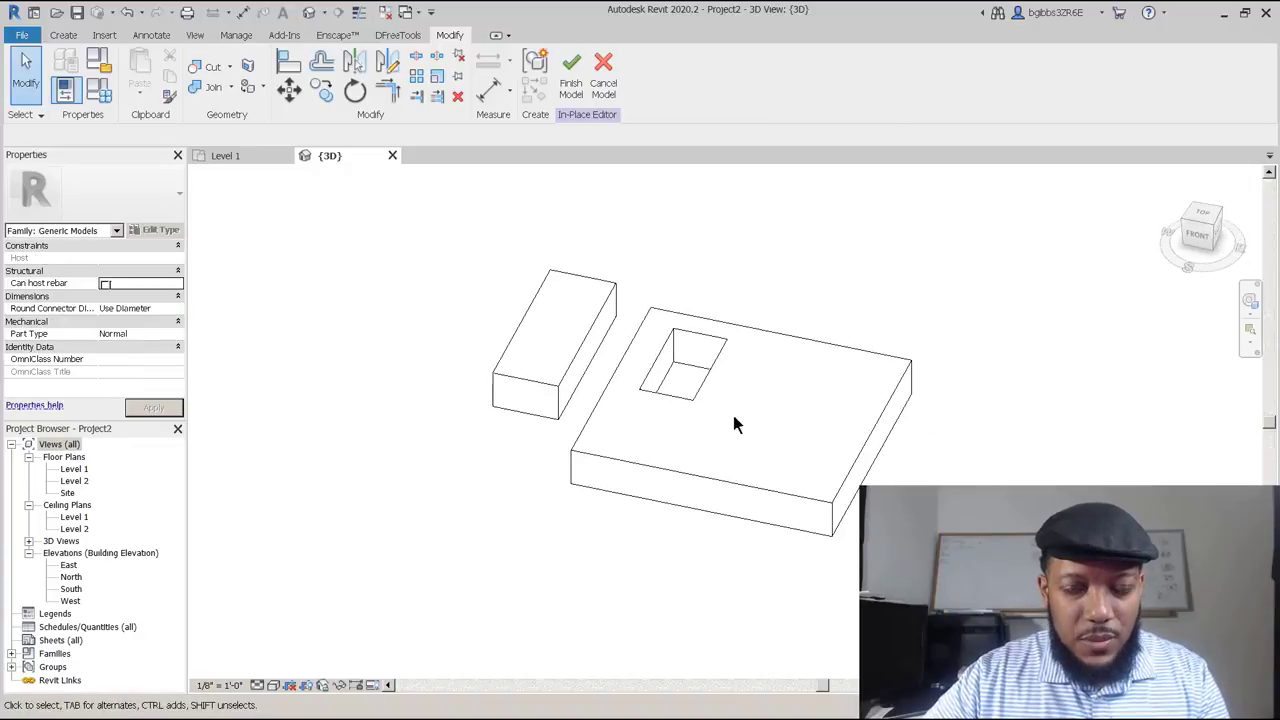
{"action": "middle_click_drag", "start_coordinate": [644, 450], "coordinate": [750, 418], "text": "shift"}
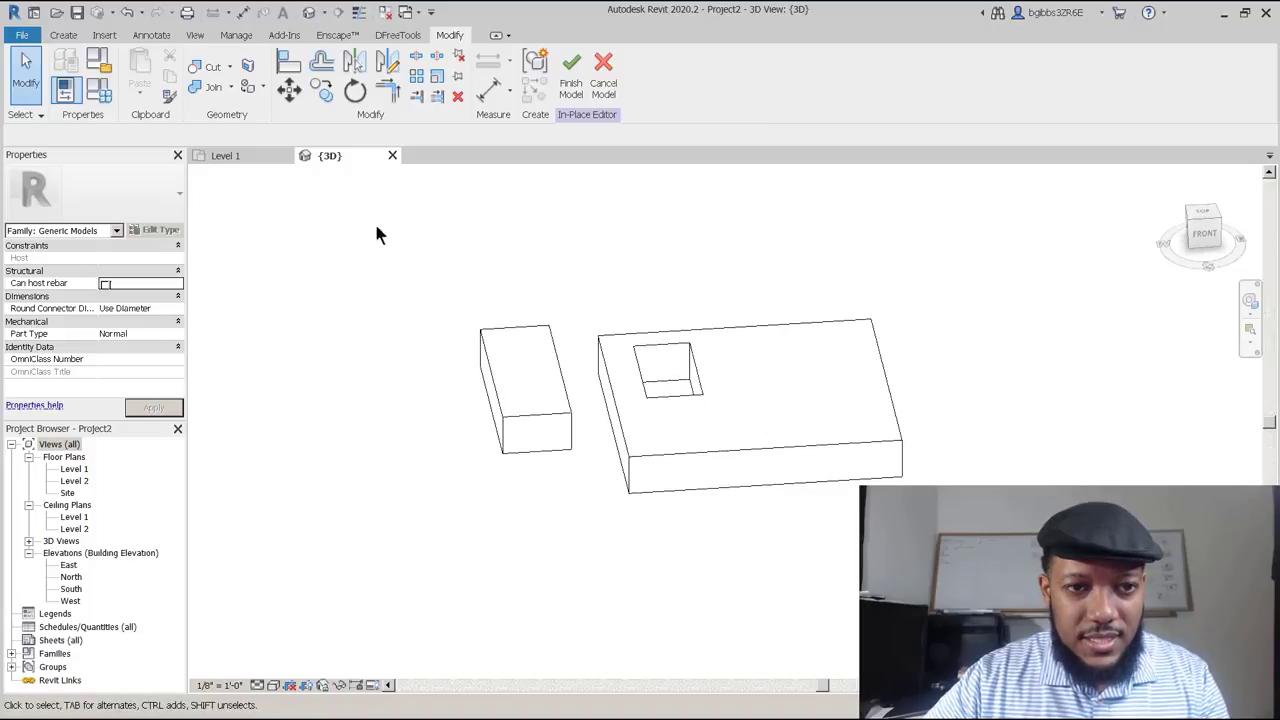
{"action": "middle_click_drag", "start_coordinate": [865, 460], "coordinate": [765, 530], "text": "shift"}
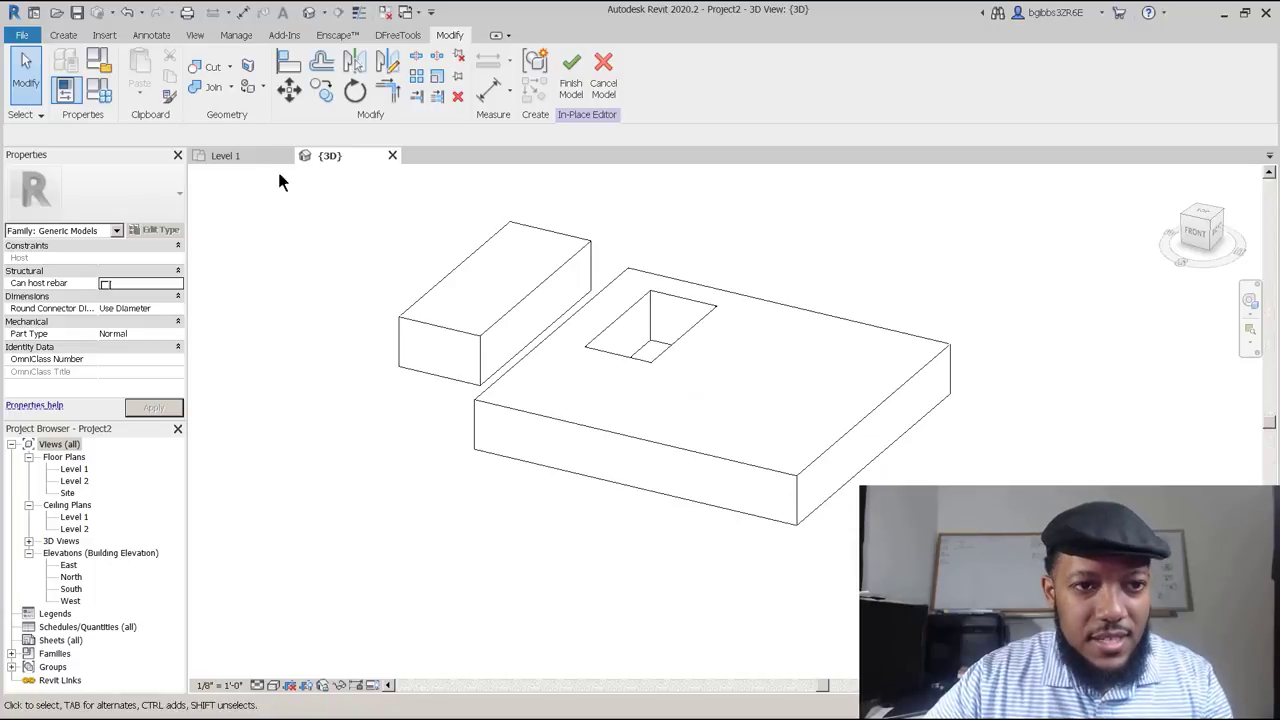
Start a void extrusion and set its work plane by picking the large block's east side face.
{"action": "left_click", "coordinate": [72, 35]}
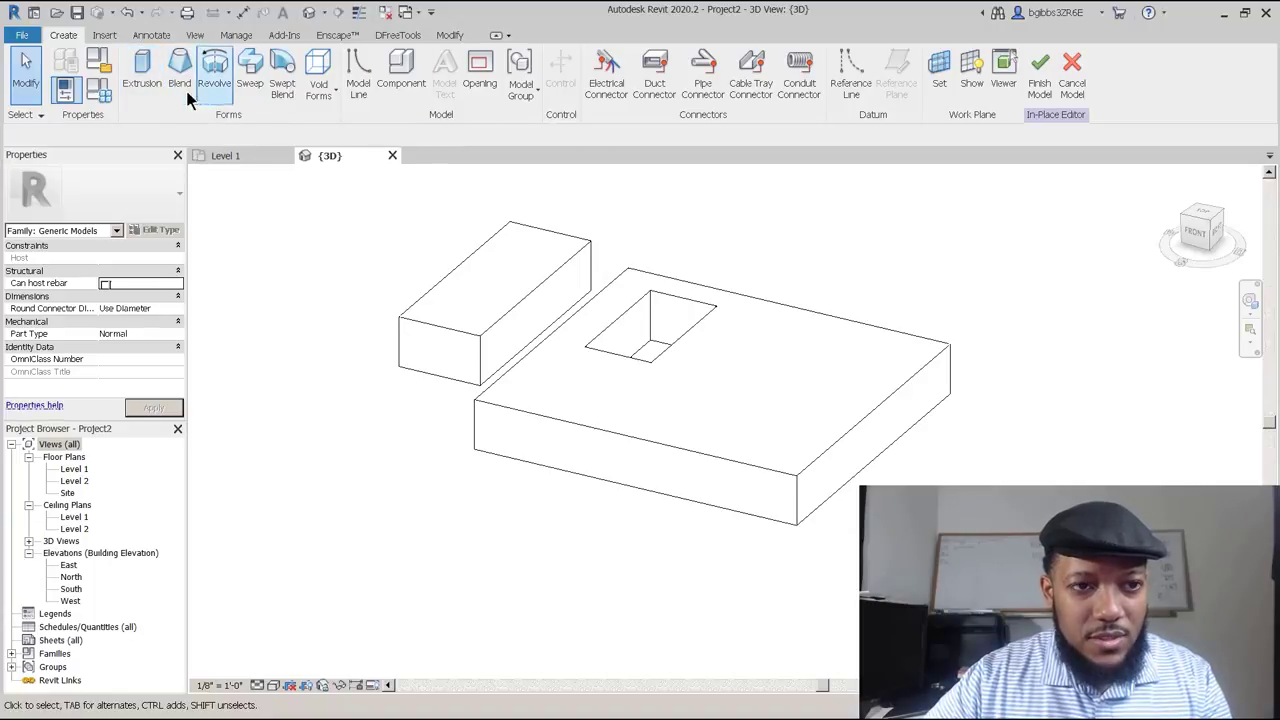
{"action": "left_click", "coordinate": [333, 96]}
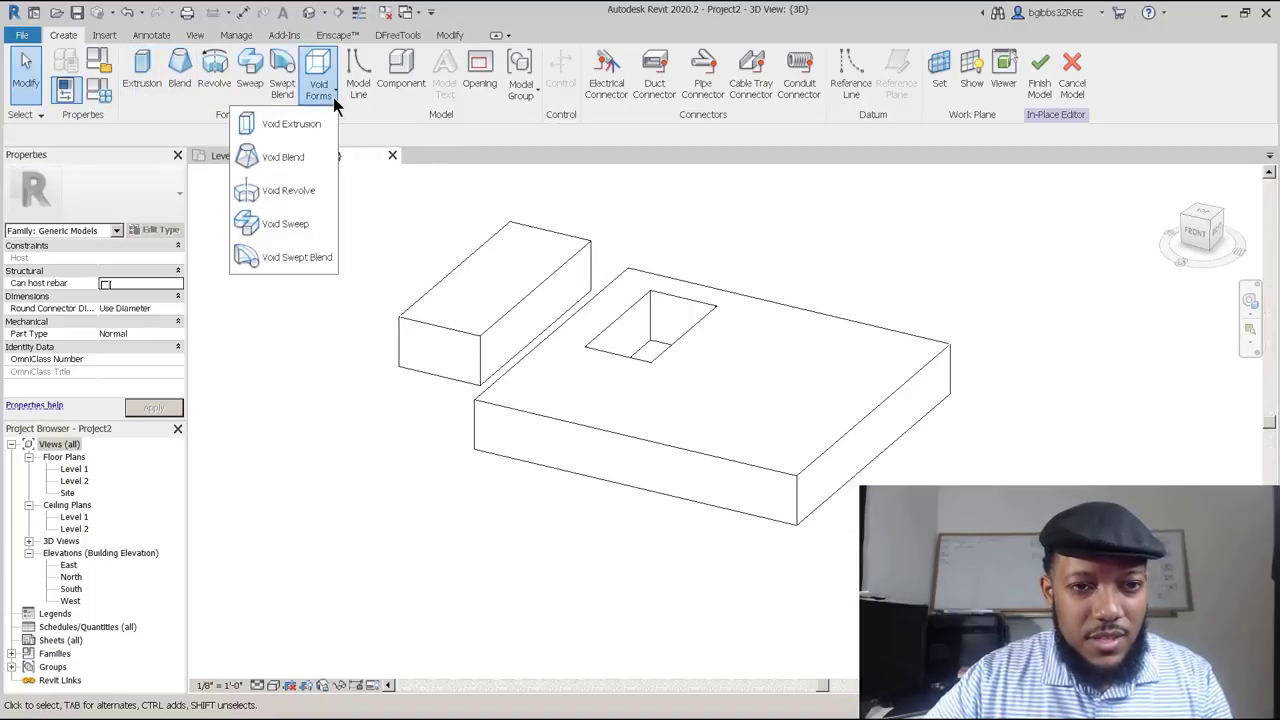
{"action": "left_click", "coordinate": [300, 124]}
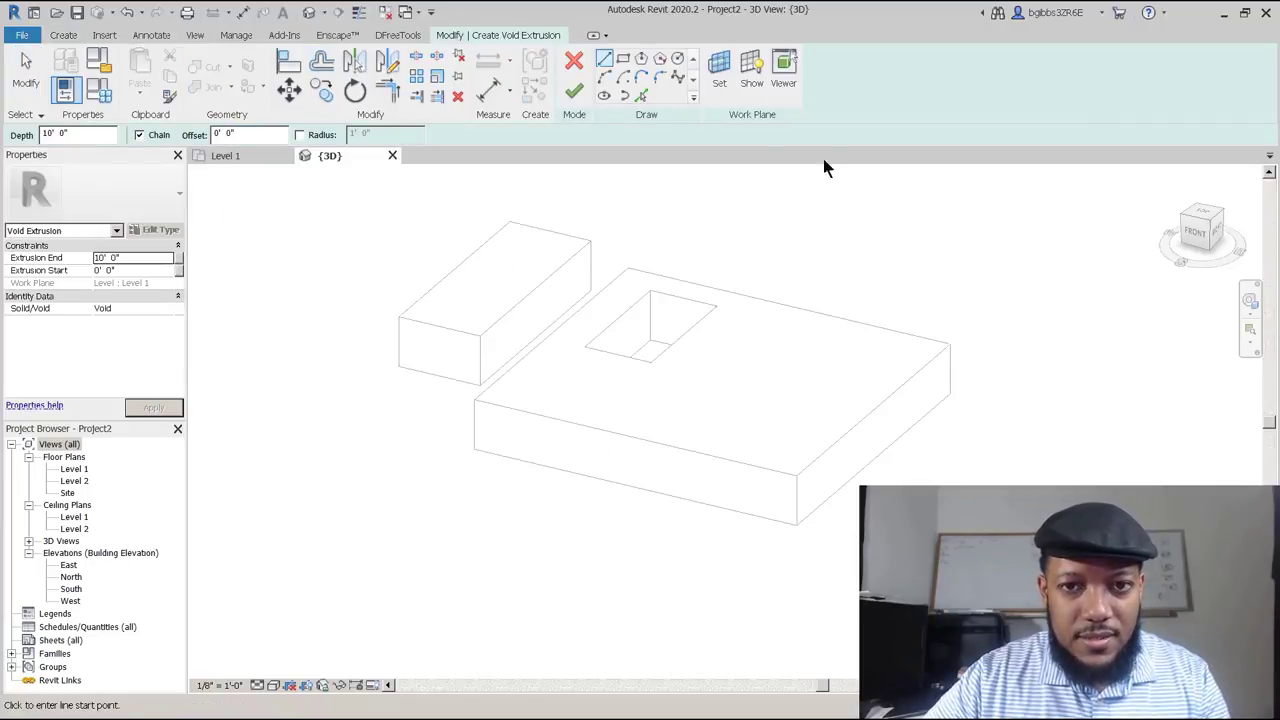
{"action": "left_click", "coordinate": [719, 68]}
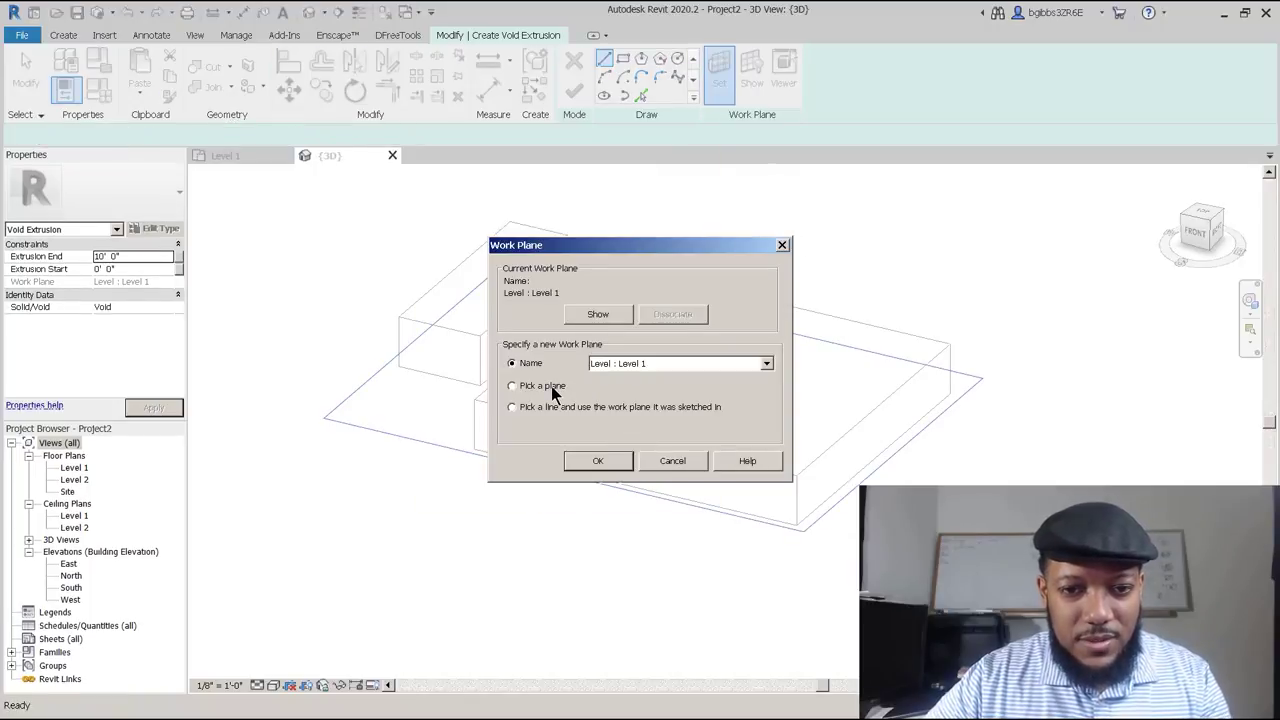
{"action": "left_click", "coordinate": [598, 461]}
{"action": "left_click", "coordinate": [811, 463]}
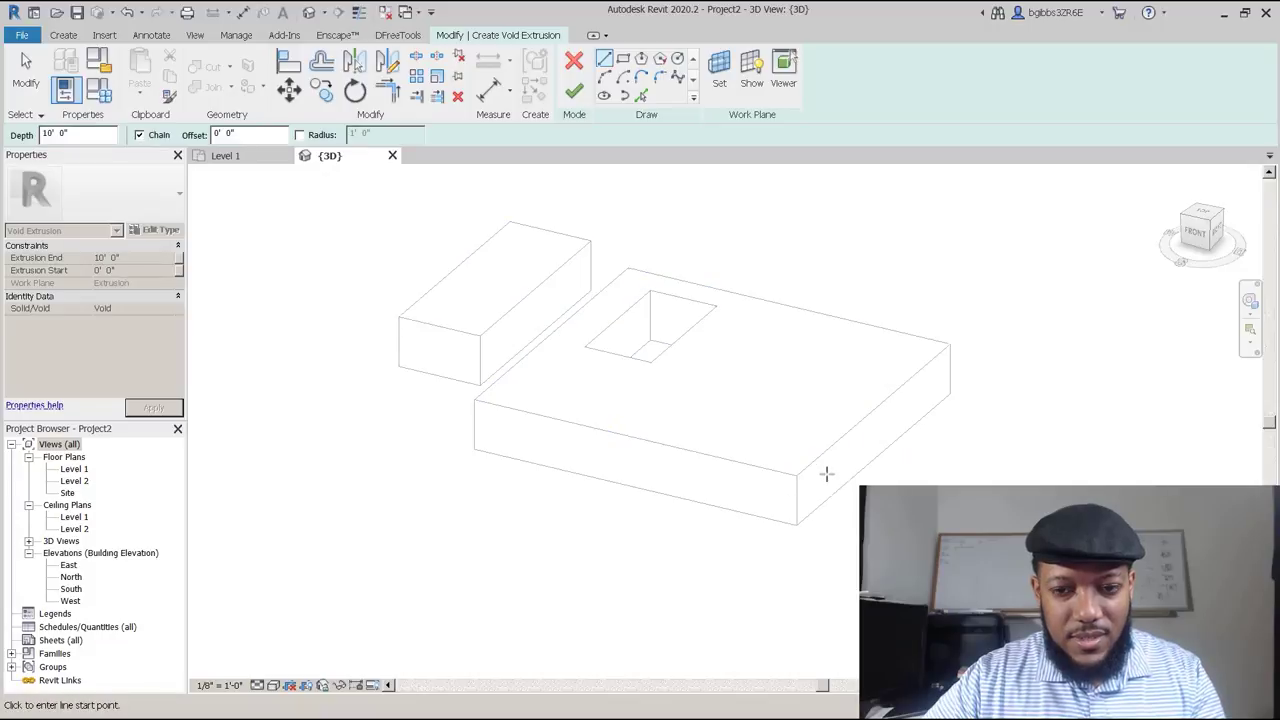
{"action": "middle_click_drag", "start_coordinate": [812, 517], "coordinate": [680, 468], "text": "shift"}
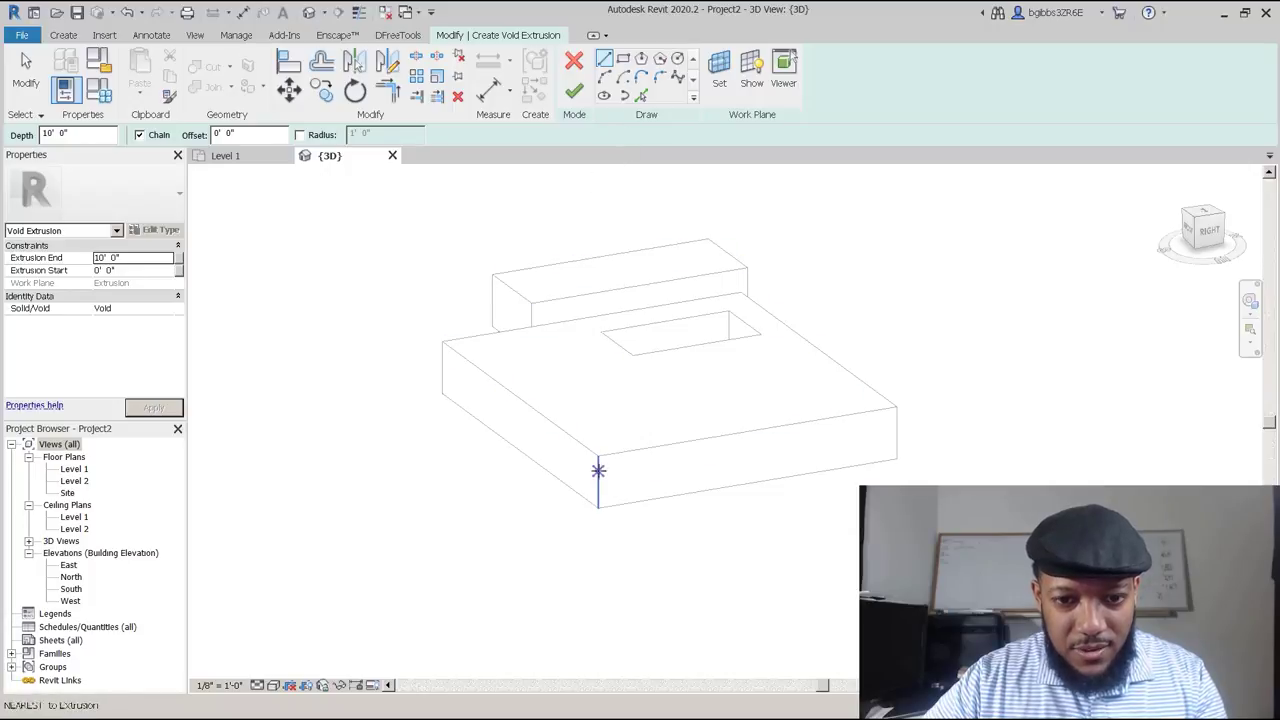
Sketch a closed triangle about 10' wide and 10' high at the south corner of the block's east face.
{"action": "left_click", "coordinate": [598, 468]}
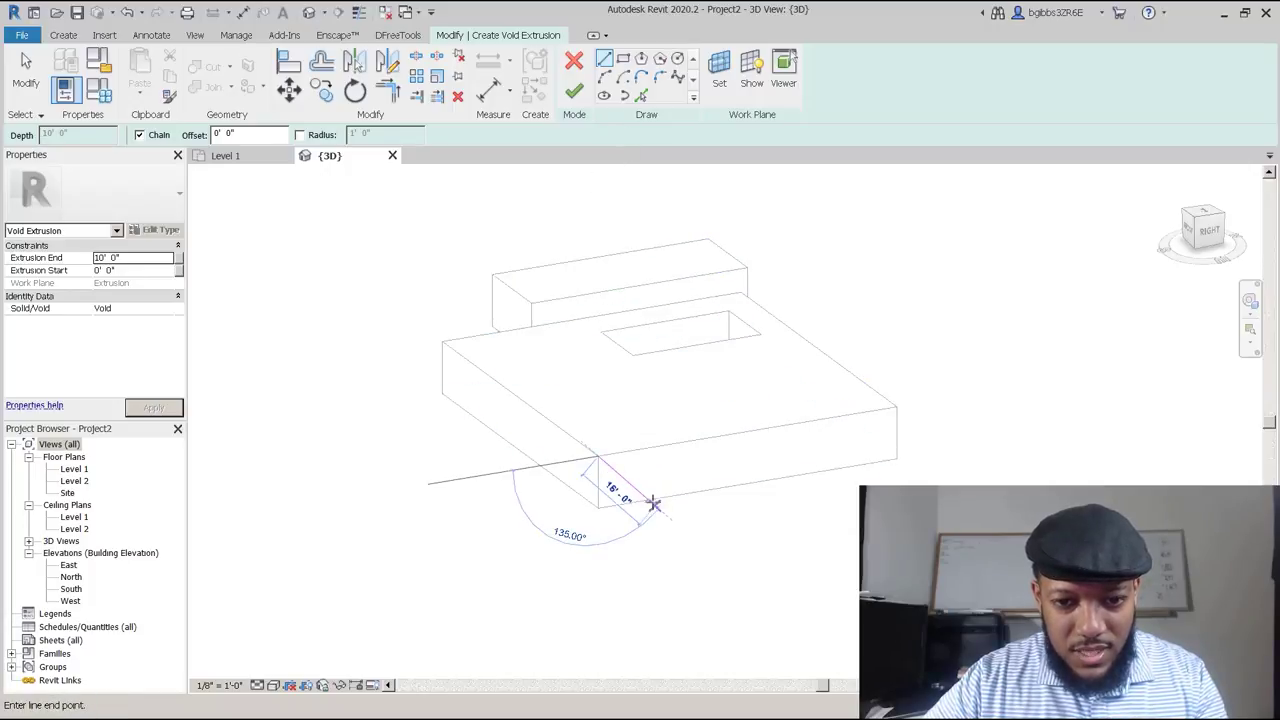
{"action": "left_click", "coordinate": [647, 500]}
{"action": "left_click", "coordinate": [598, 508]}
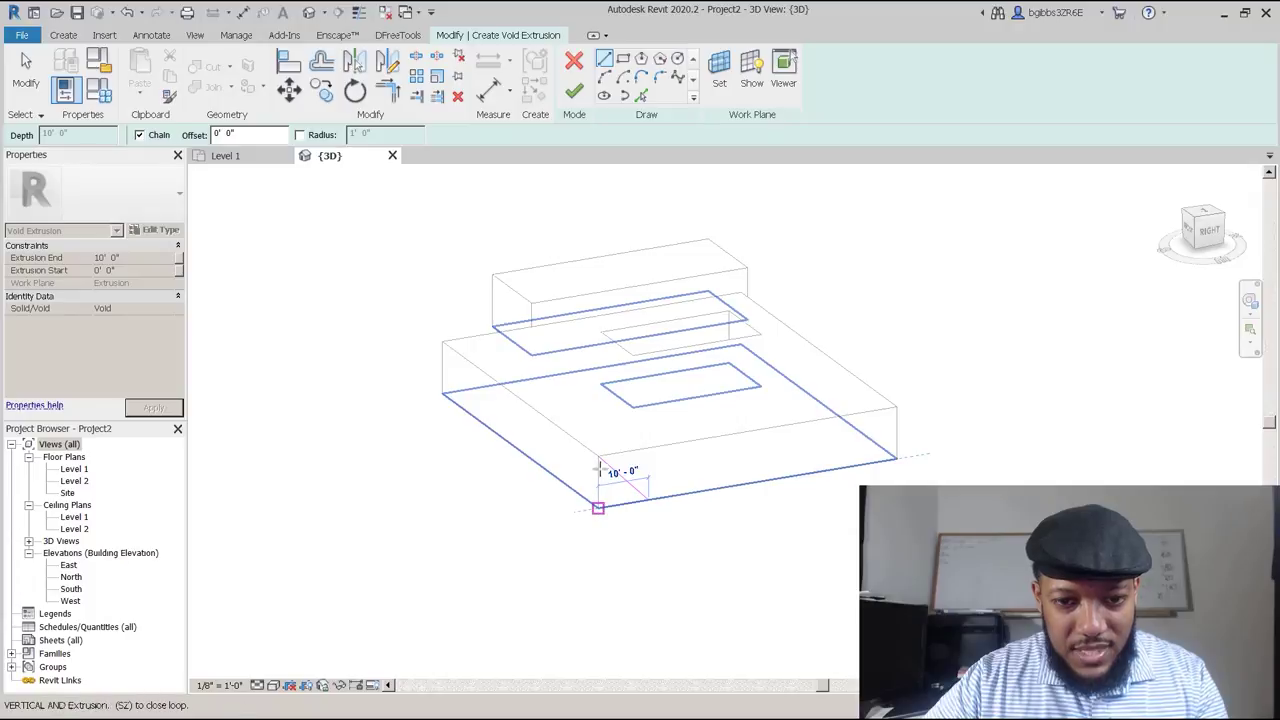
{"action": "left_click", "coordinate": [600, 456]}
{"action": "left_click", "coordinate": [648, 500]}
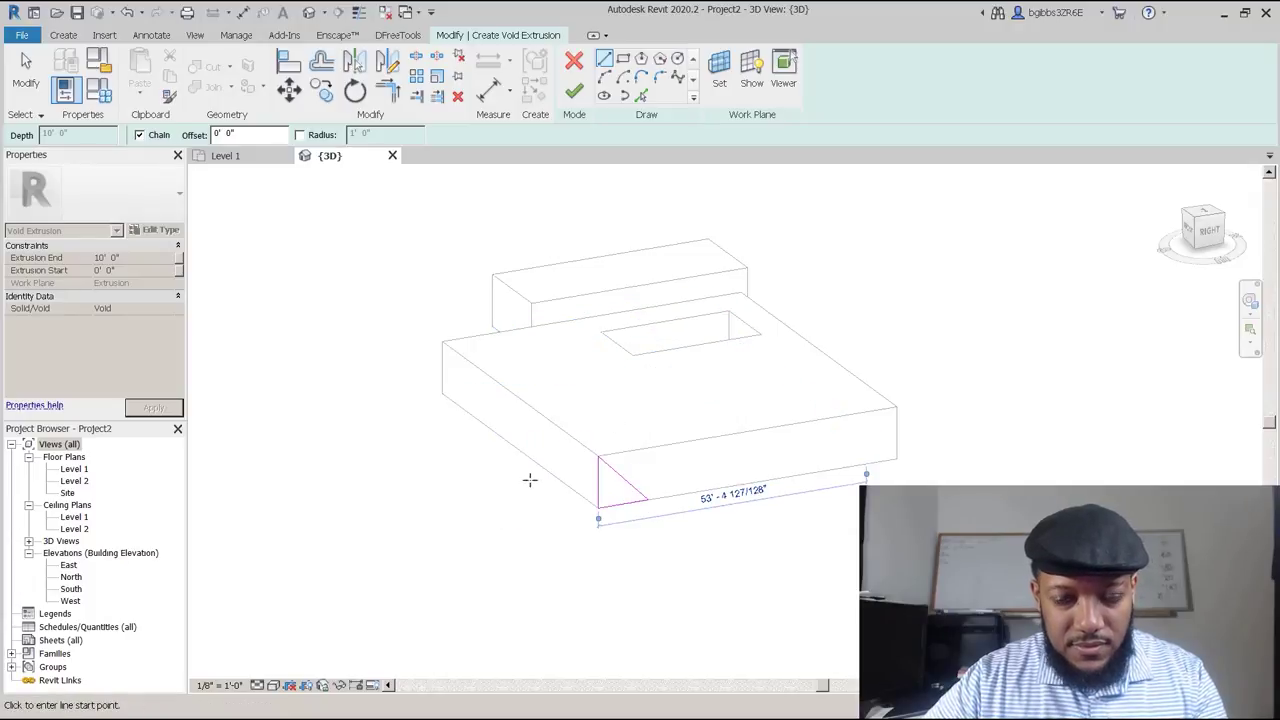
Sketch a mirrored 10' high triangle at the opposite corner of the same face and finish the void extrusion.
{"action": "middle_click_drag", "start_coordinate": [586, 509], "coordinate": [729, 451], "text": "shift"}
{"action": "left_click", "coordinate": [862, 376]}
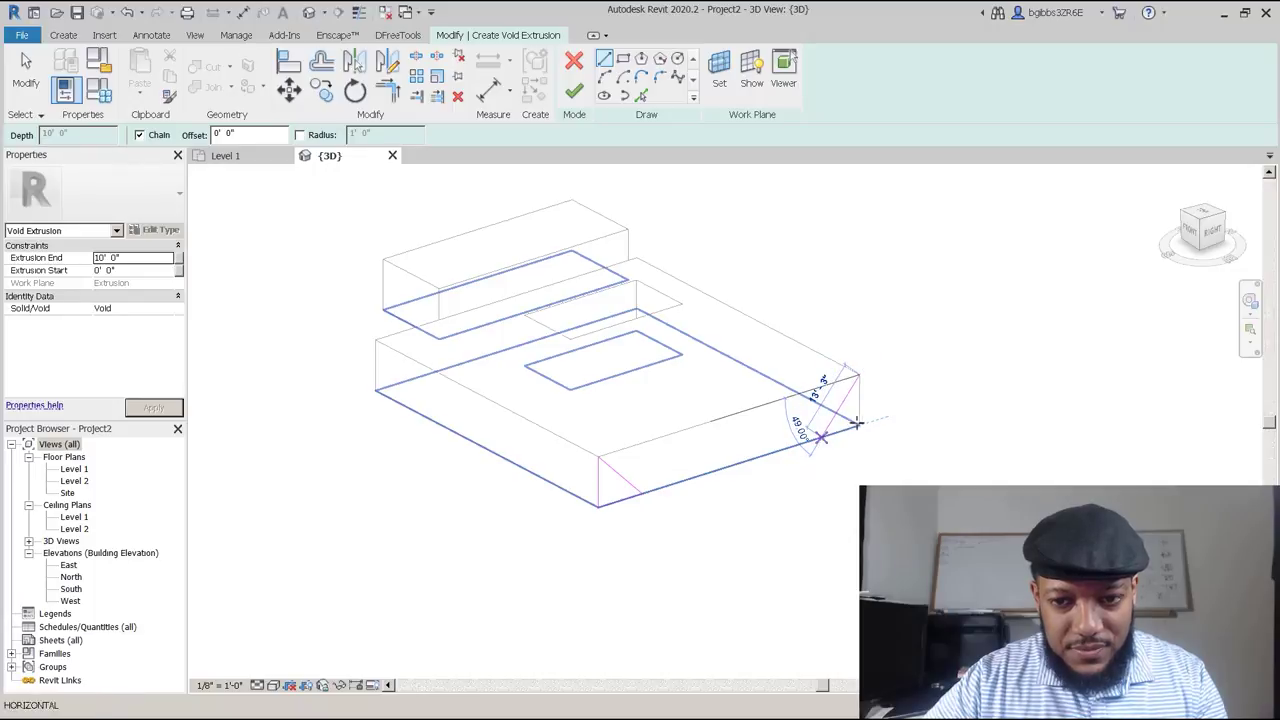
{"action": "left_click", "coordinate": [857, 423]}
{"action": "left_click", "coordinate": [859, 377]}
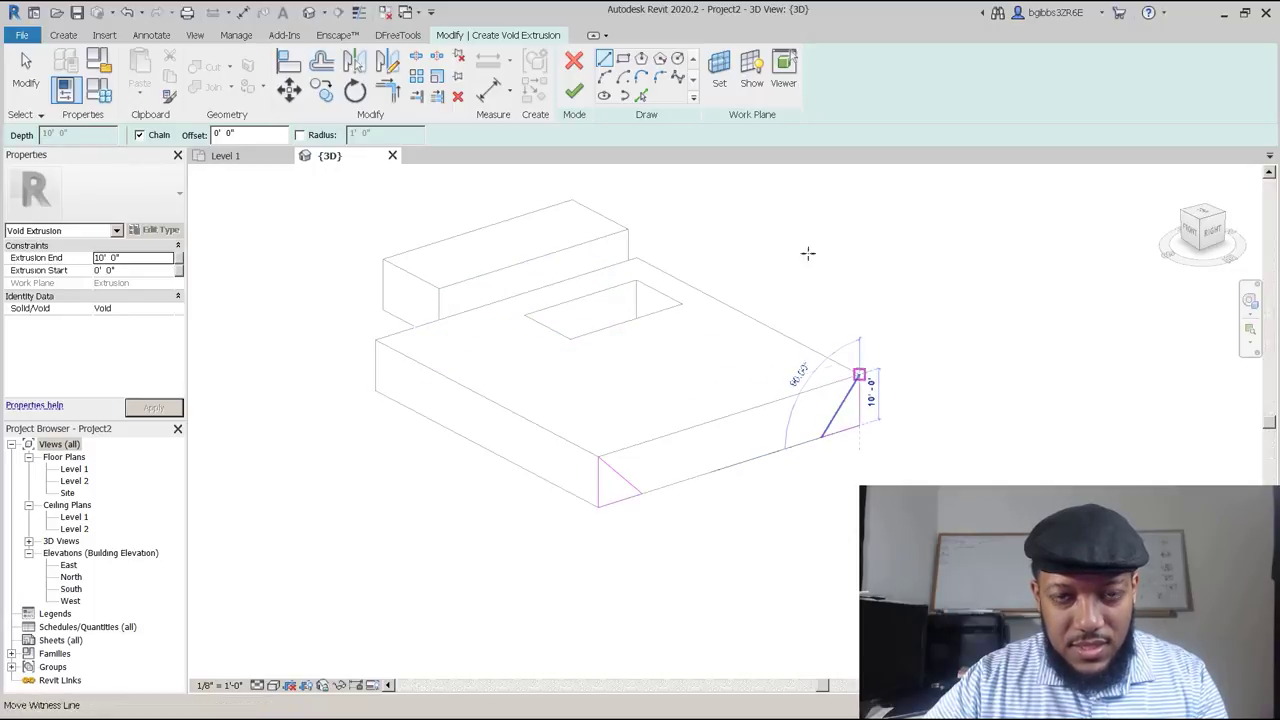
{"action": "left_click", "coordinate": [575, 91]}
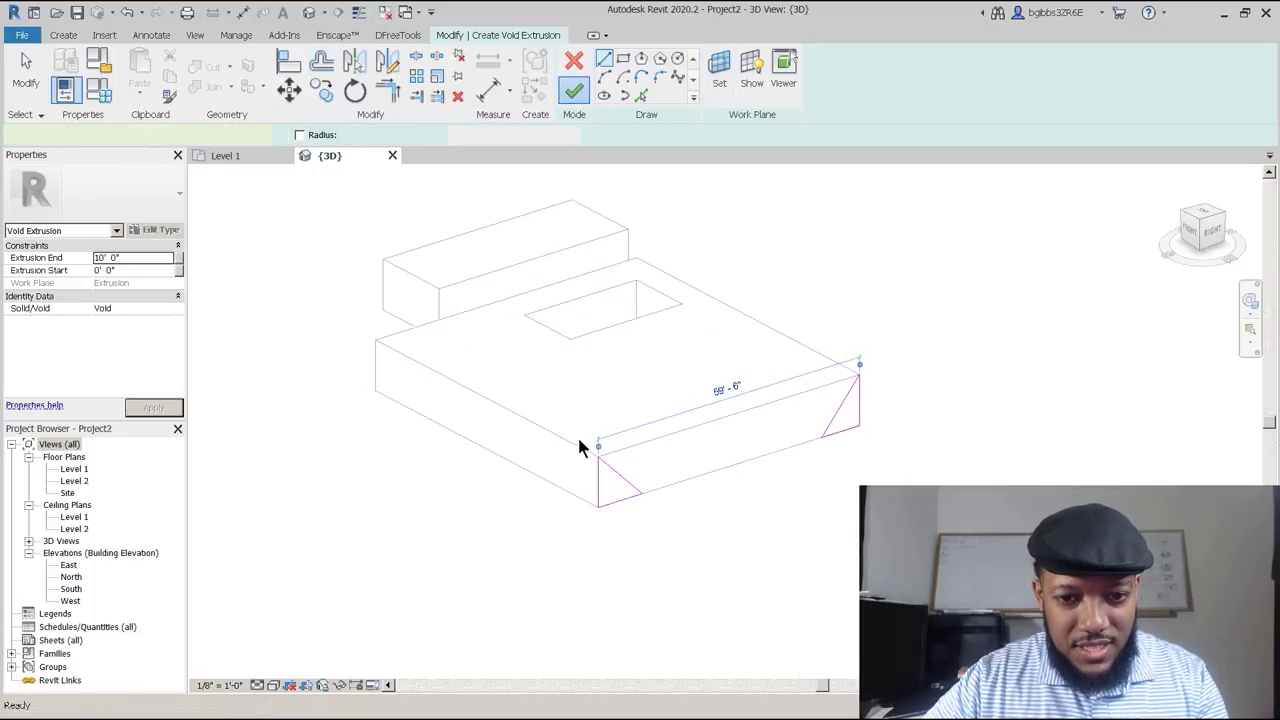
{"action": "middle_click_drag", "start_coordinate": [642, 542], "coordinate": [651, 544], "text": "shift"}
{"action": "key", "text": "a"}
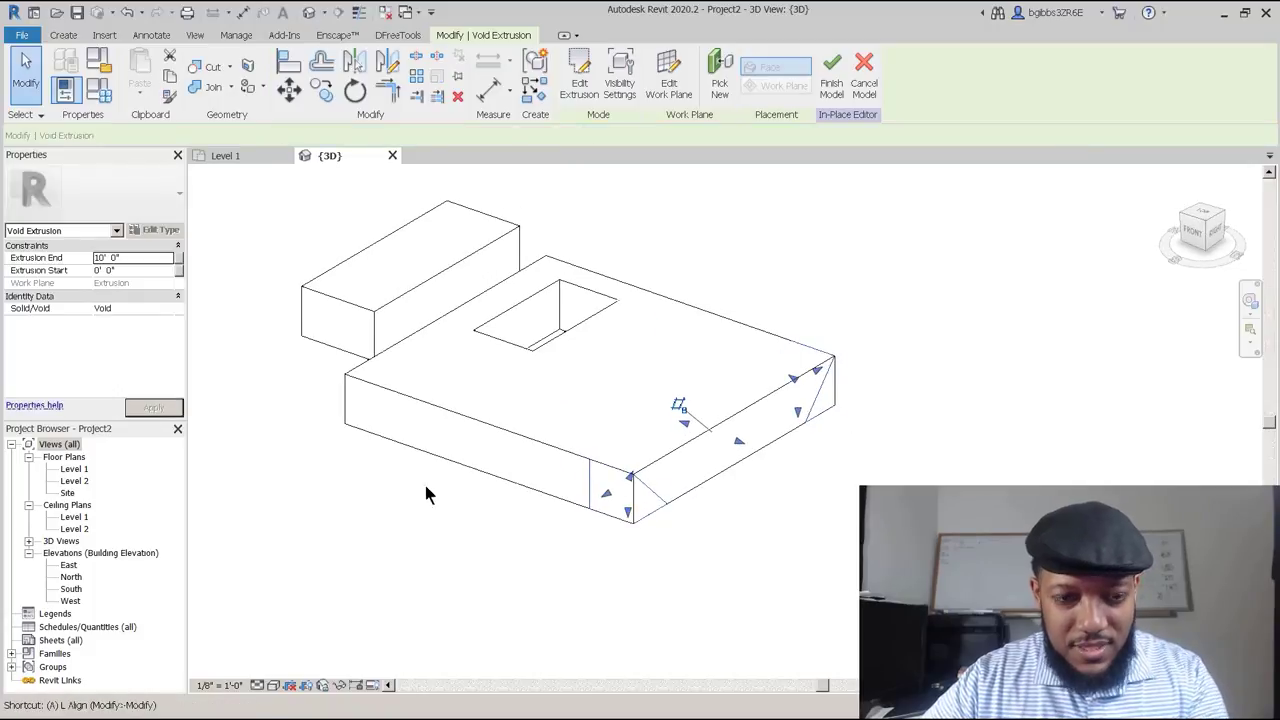
{"action": "key", "text": "l"}
{"action": "left_click", "coordinate": [349, 401]}
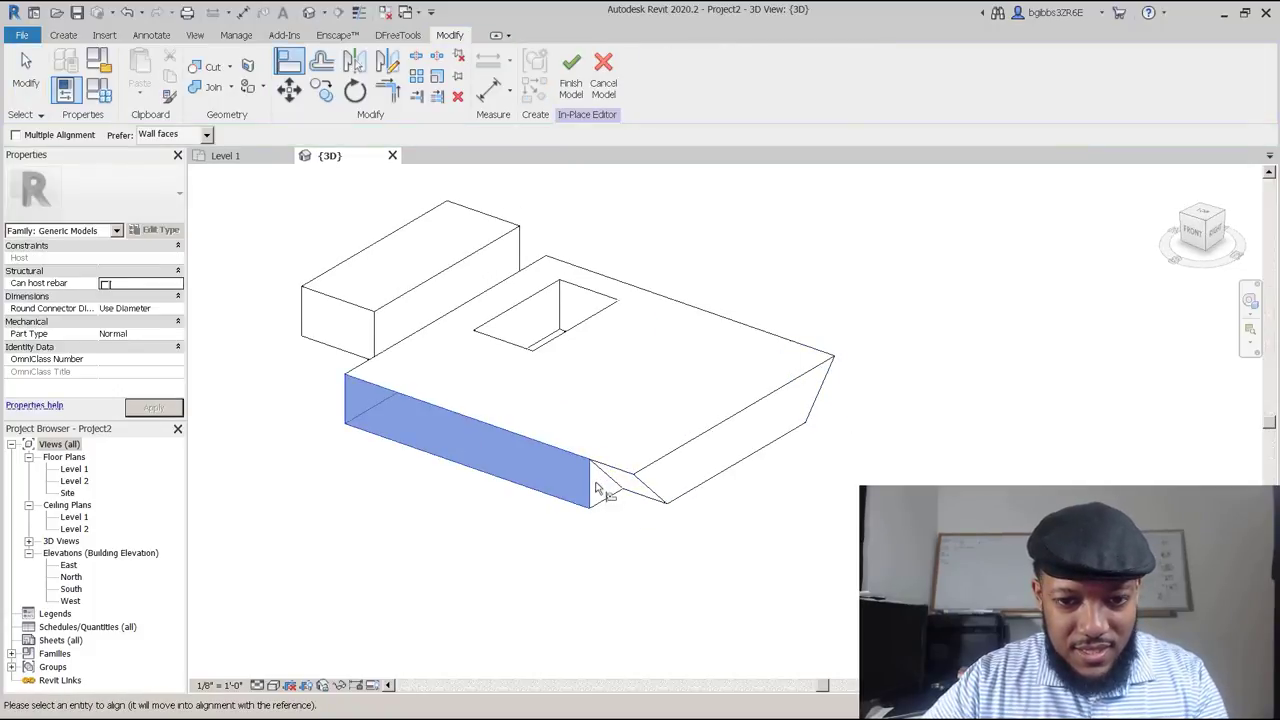
{"action": "key", "text": "Escape"}
{"action": "key", "text": "Escape"}
Align the end face of the void extrusion with the large block's west side face so the void runs the block's full length.
{"action": "key", "text": "a"}
{"action": "key", "text": "l"}
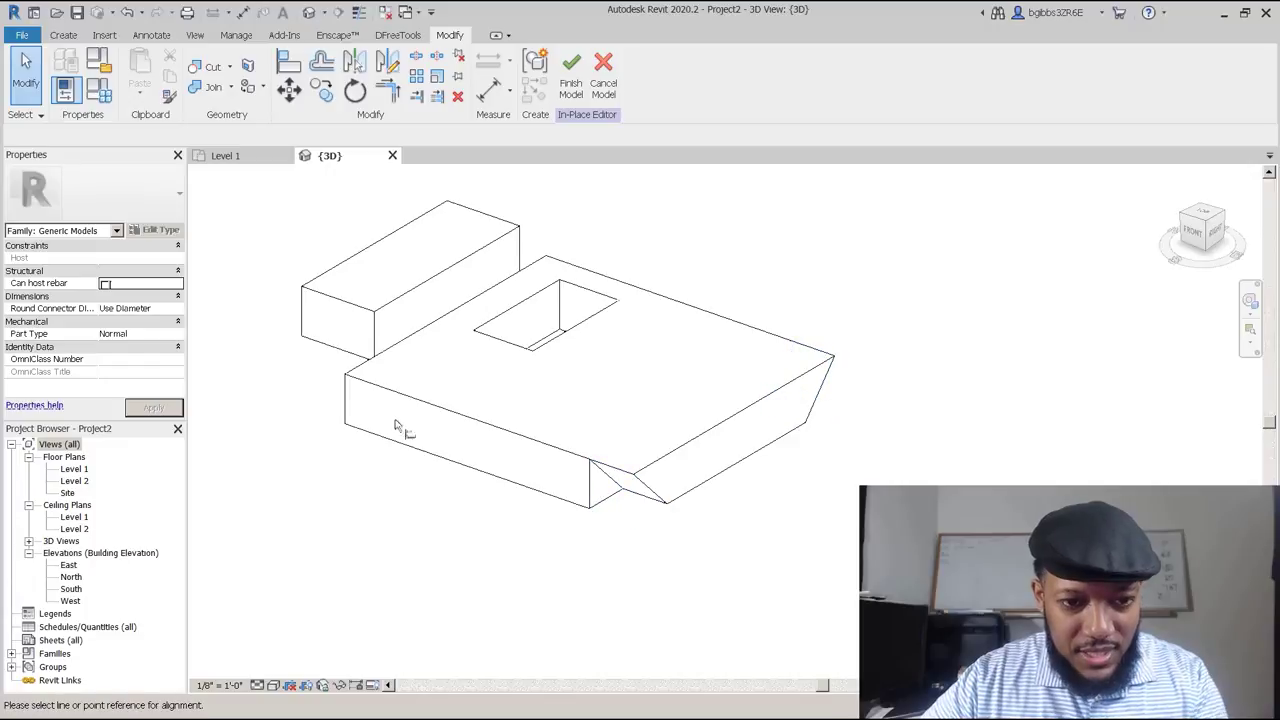
{"action": "left_click", "coordinate": [347, 405]}
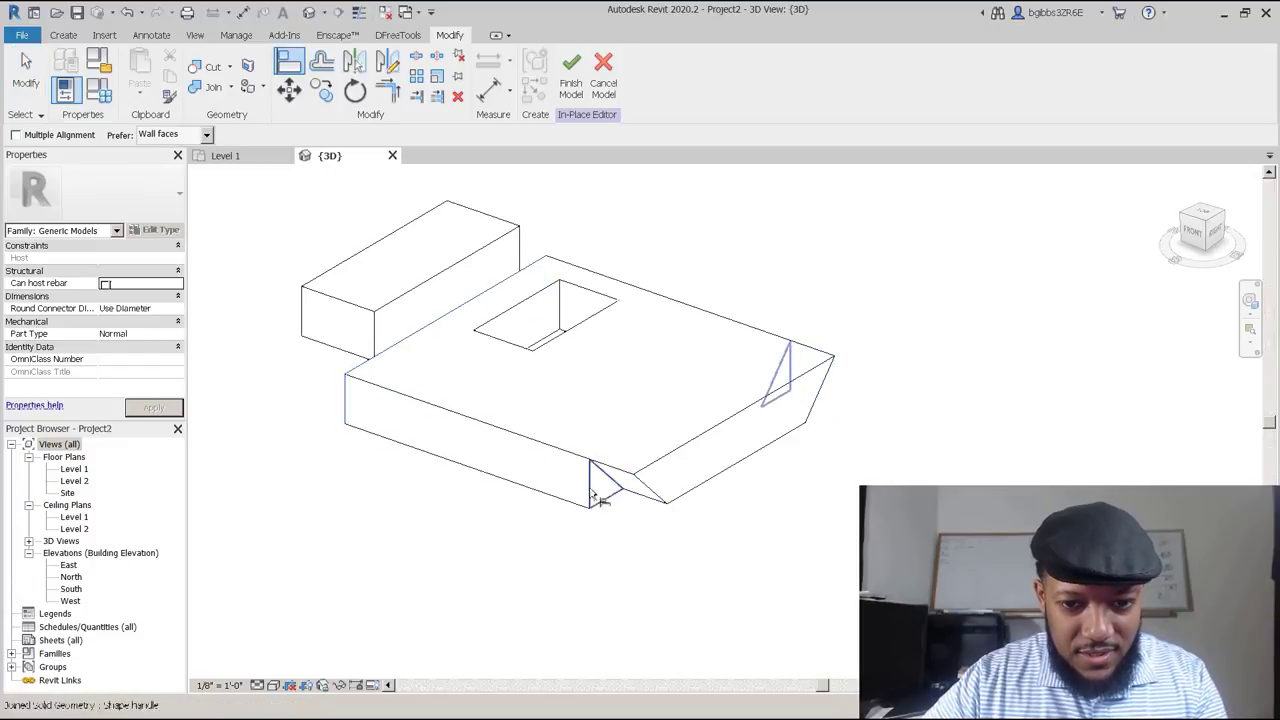
{"action": "left_click", "coordinate": [600, 500]}
{"action": "scroll", "coordinate": [613, 540], "scroll_direction": "down", "scroll_amount": 3}
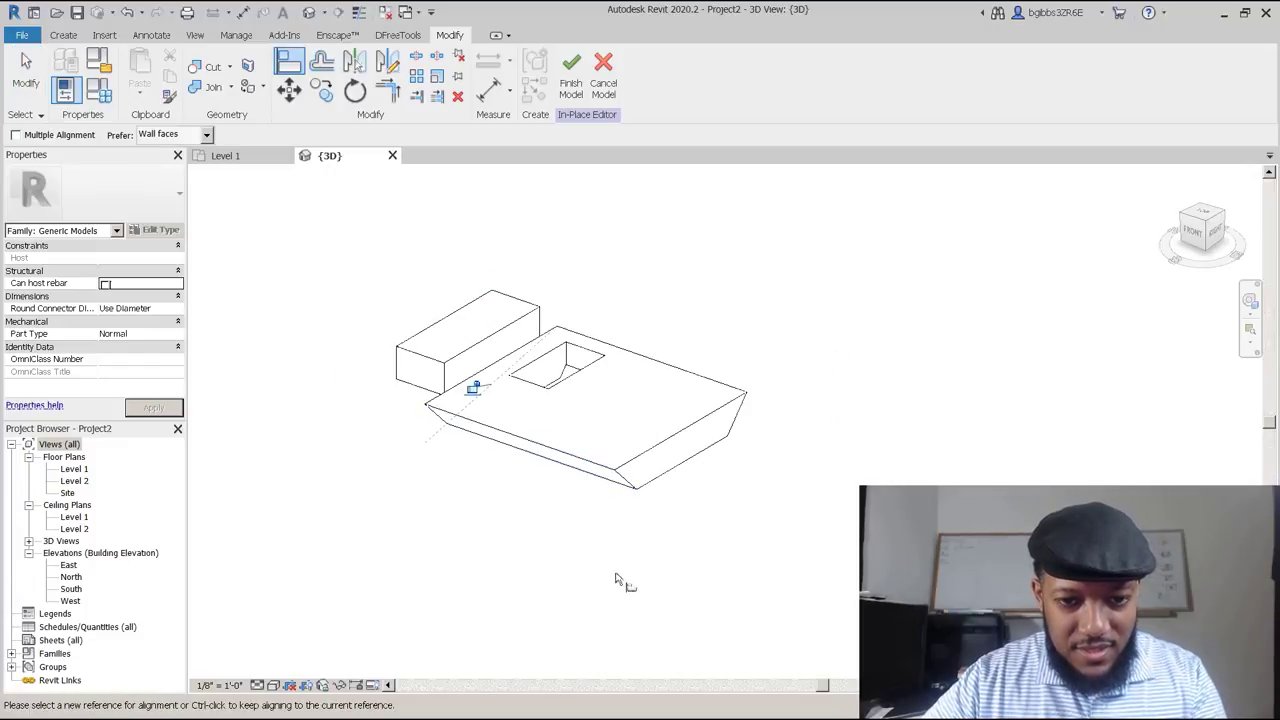
{"action": "middle_click_drag", "start_coordinate": [688, 432], "coordinate": [630, 527], "text": "shift"}
{"action": "middle_click_drag", "start_coordinate": [400, 409], "coordinate": [609, 466], "text": "shift"}
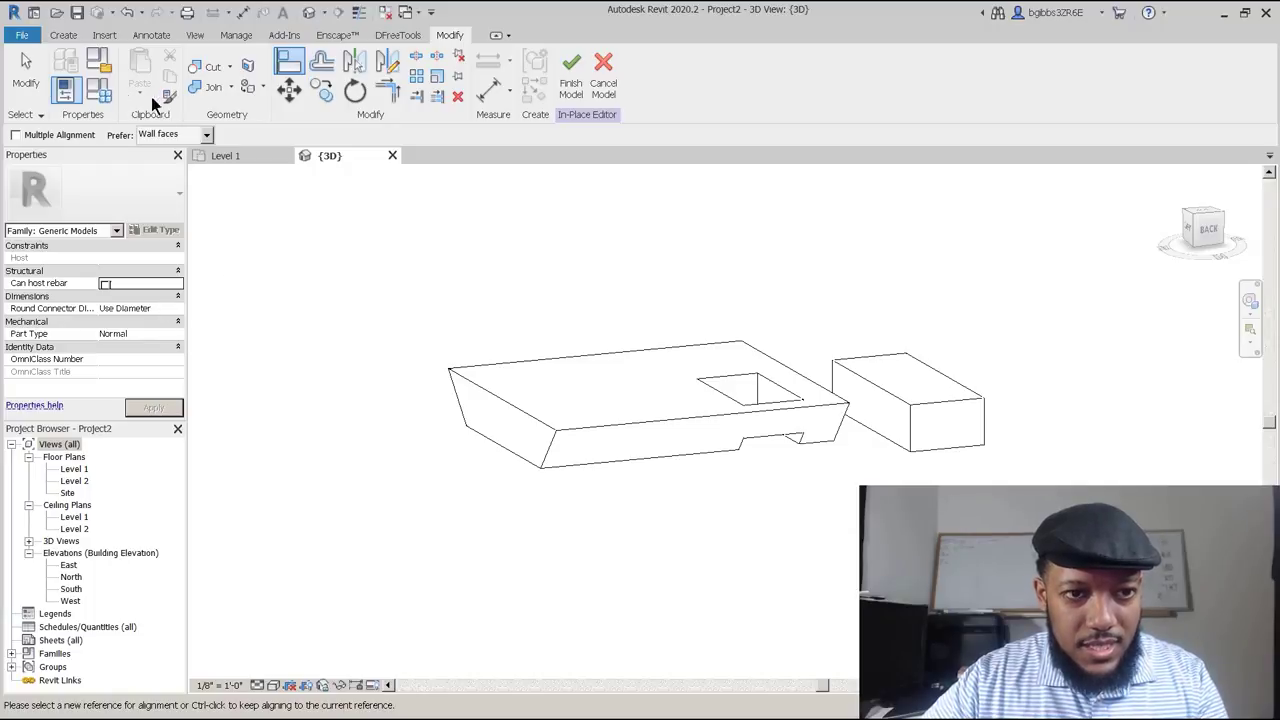
{"action": "left_click", "coordinate": [64, 35]}
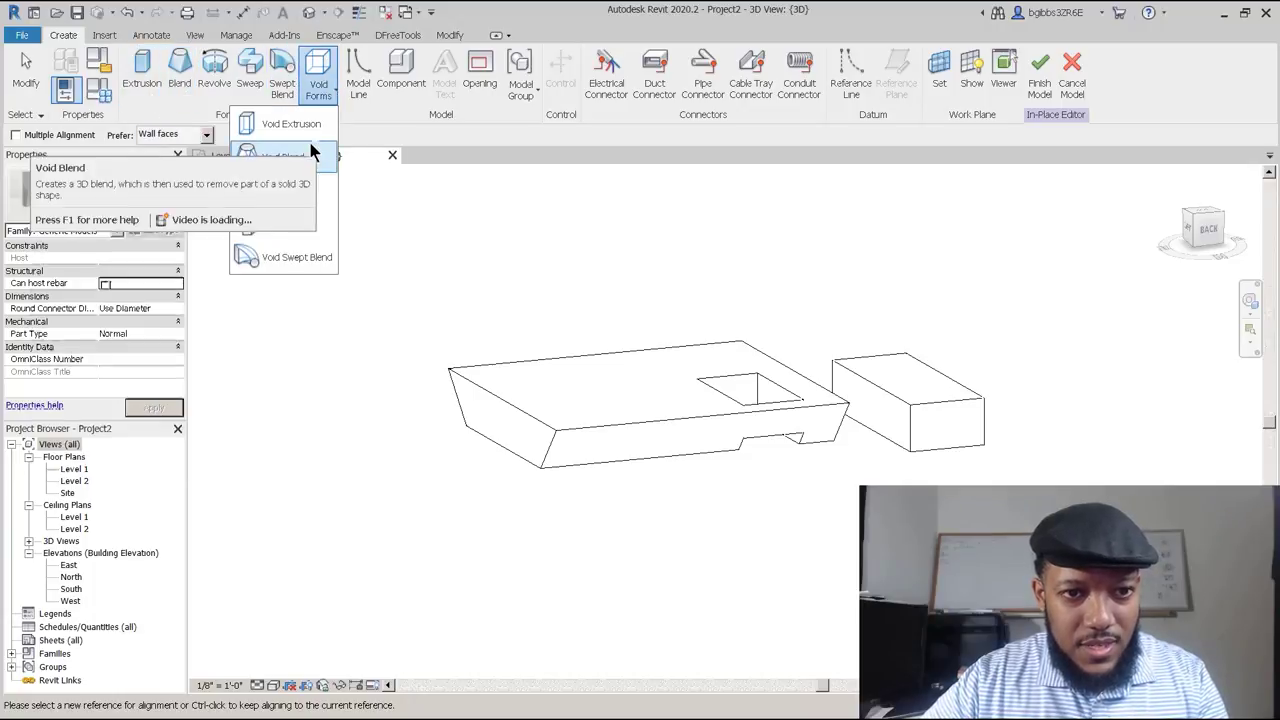
{"action": "left_click", "coordinate": [290, 124]}
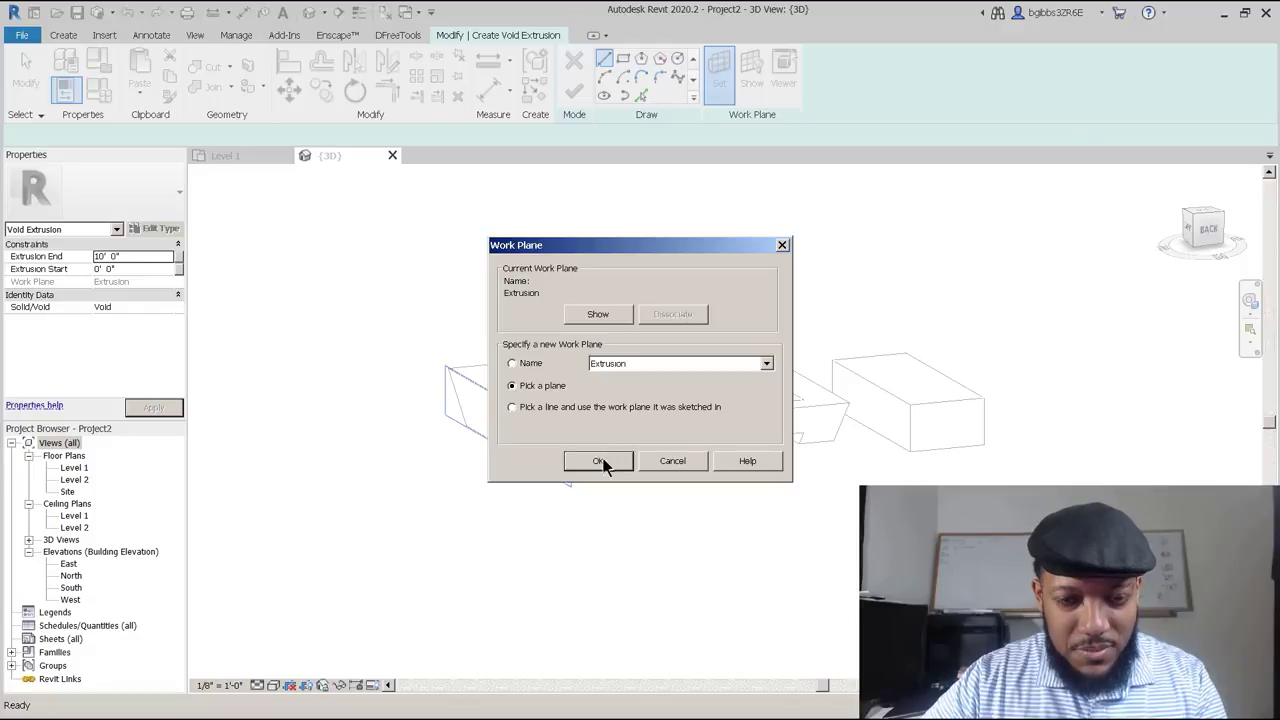
{"action": "left_click", "coordinate": [600, 461]}
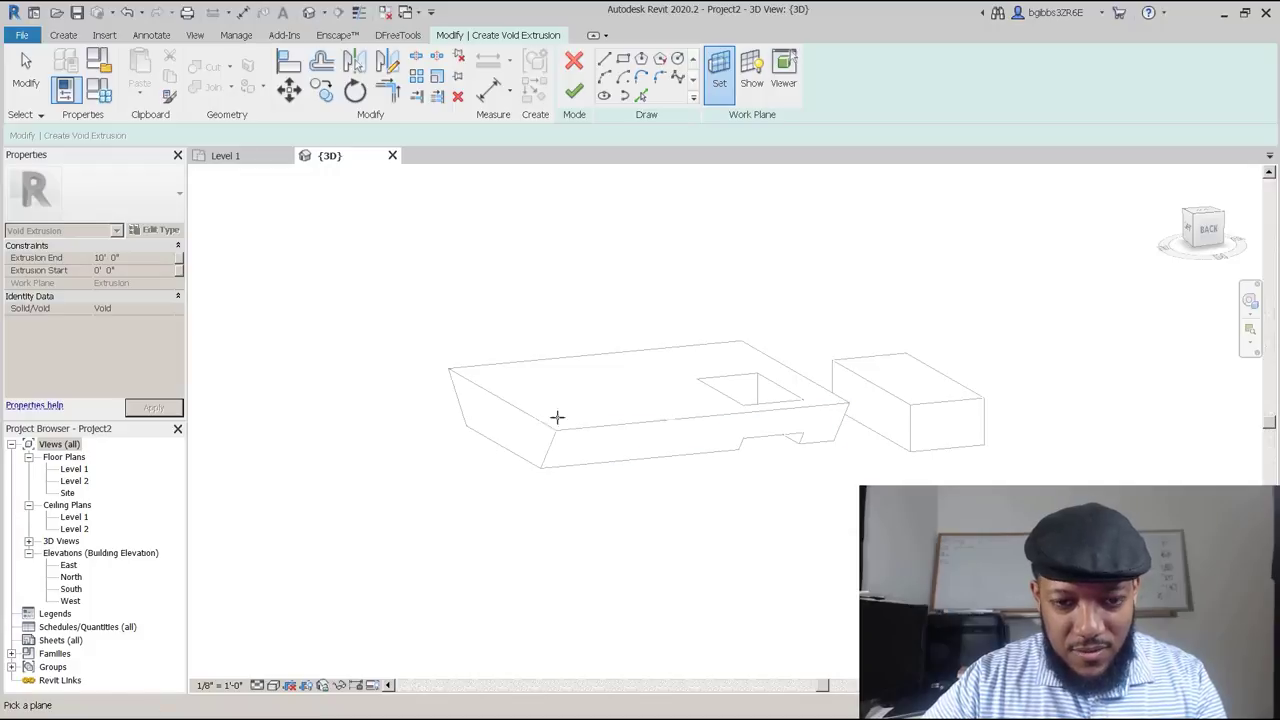
{"action": "middle_click_drag", "start_coordinate": [806, 501], "coordinate": [943, 451], "text": "shift"}
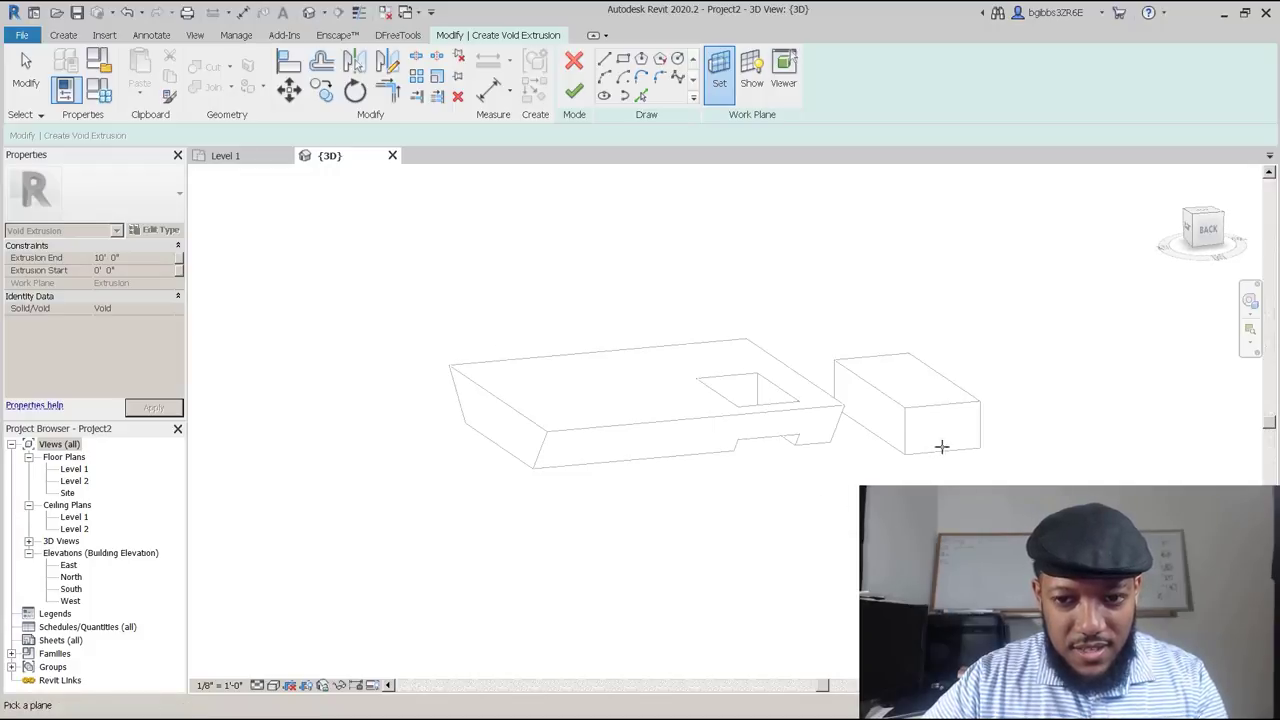
{"action": "left_click", "coordinate": [943, 449]}
{"action": "middle_click_drag", "start_coordinate": [771, 455], "coordinate": [775, 490], "text": "shift"}
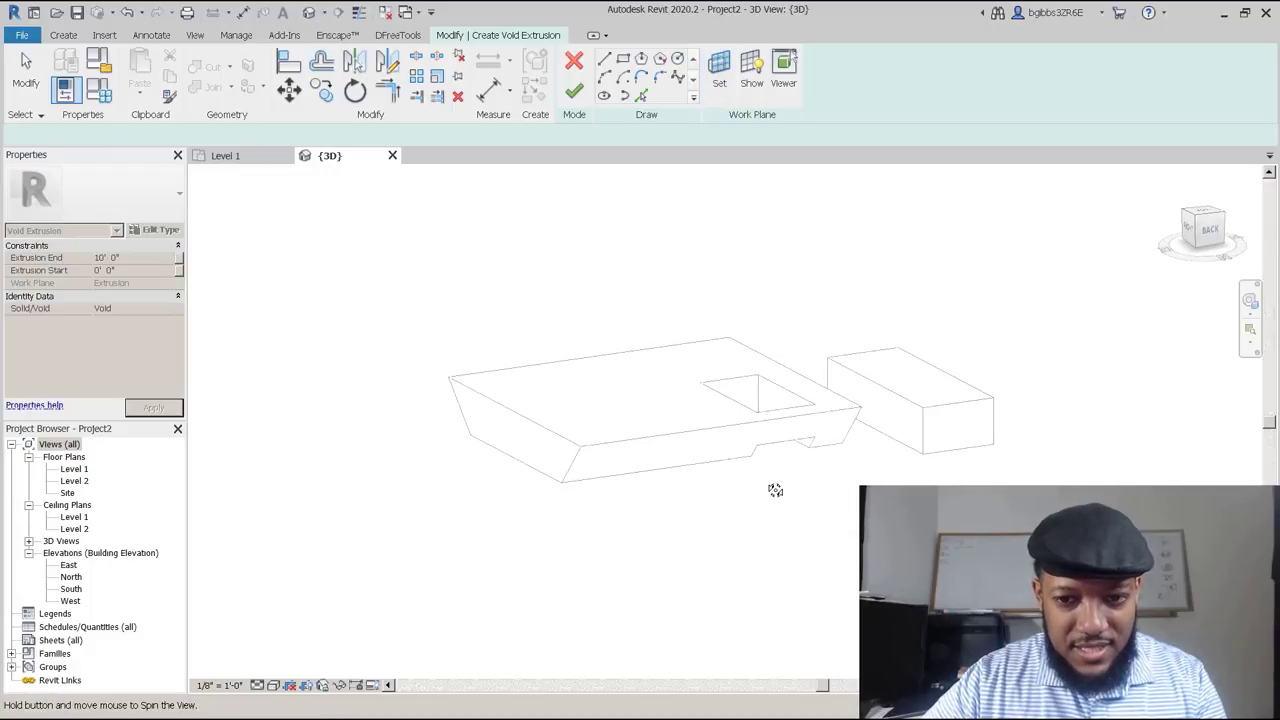
{"action": "left_click", "coordinate": [605, 62]}
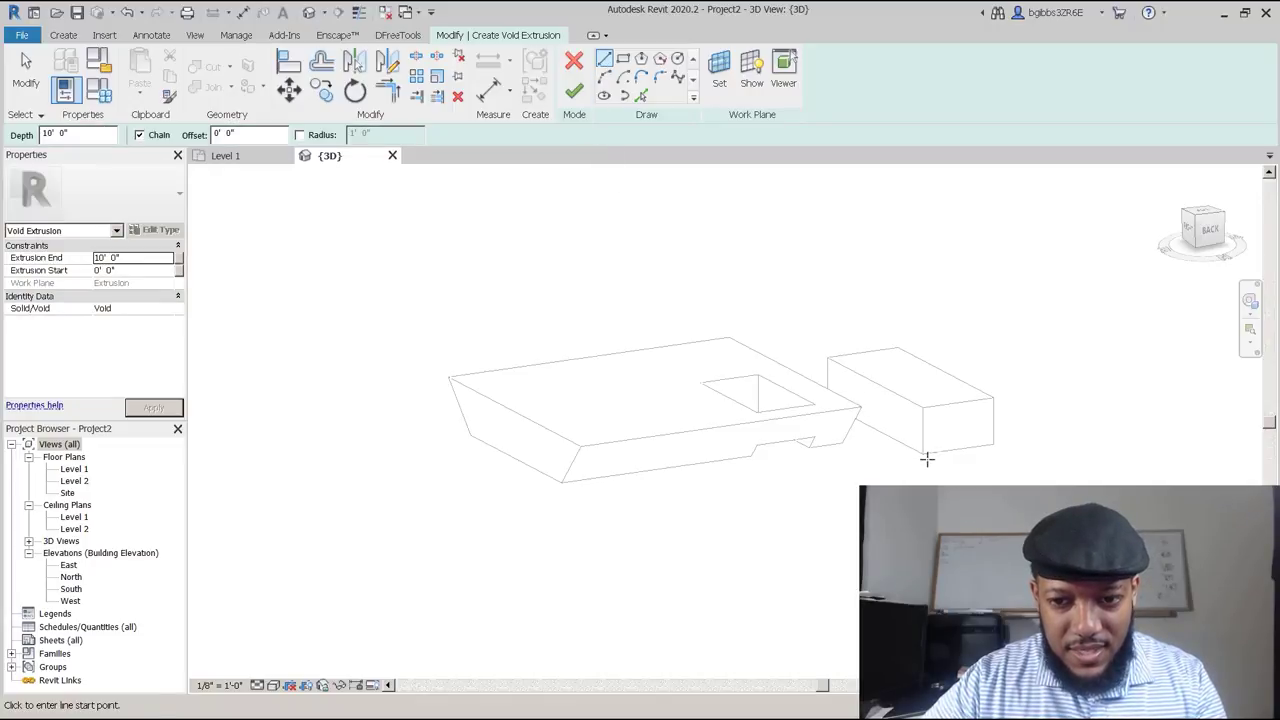
{"action": "middle_click_drag", "start_coordinate": [835, 505], "coordinate": [800, 503], "text": "shift"}
{"action": "scroll", "coordinate": [551, 458], "scroll_direction": "up", "scroll_amount": 1}
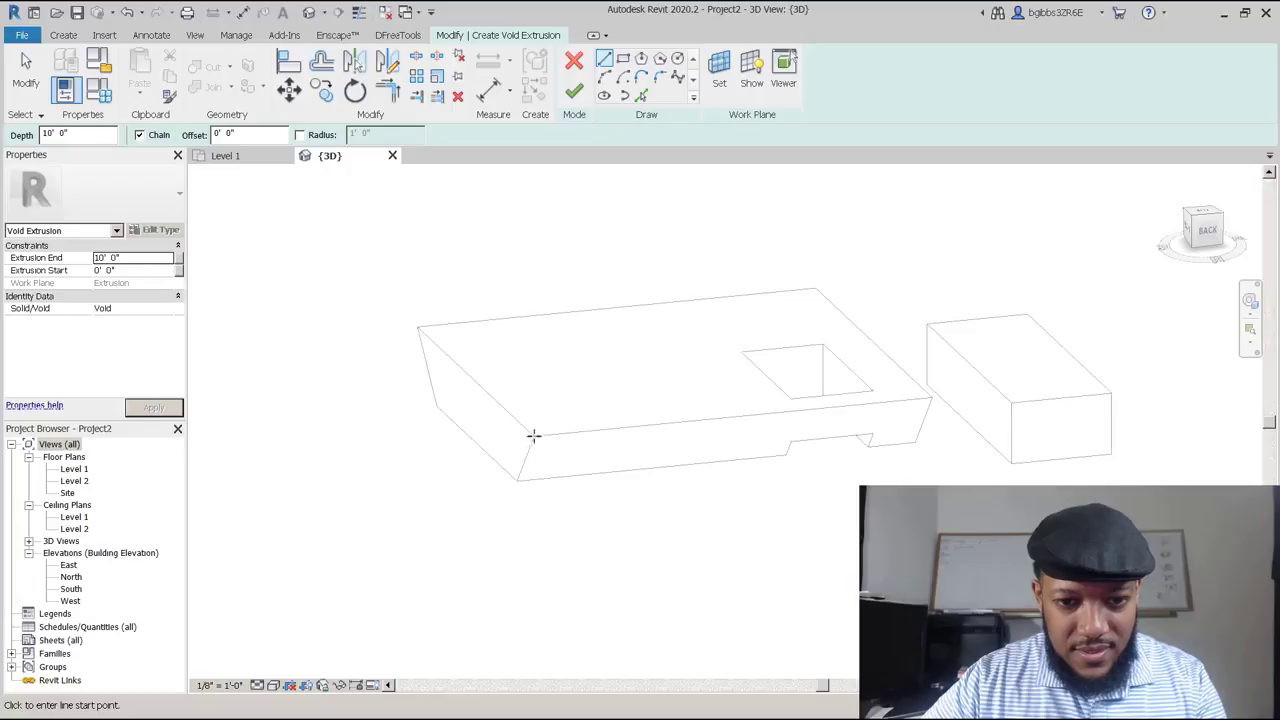
{"action": "middle_click_drag", "start_coordinate": [680, 546], "coordinate": [738, 552], "text": "shift"}
{"action": "scroll", "coordinate": [600, 302], "scroll_direction": "down", "scroll_amount": 3}
{"action": "middle_click_drag", "start_coordinate": [723, 428], "coordinate": [692, 480], "text": "shift"}
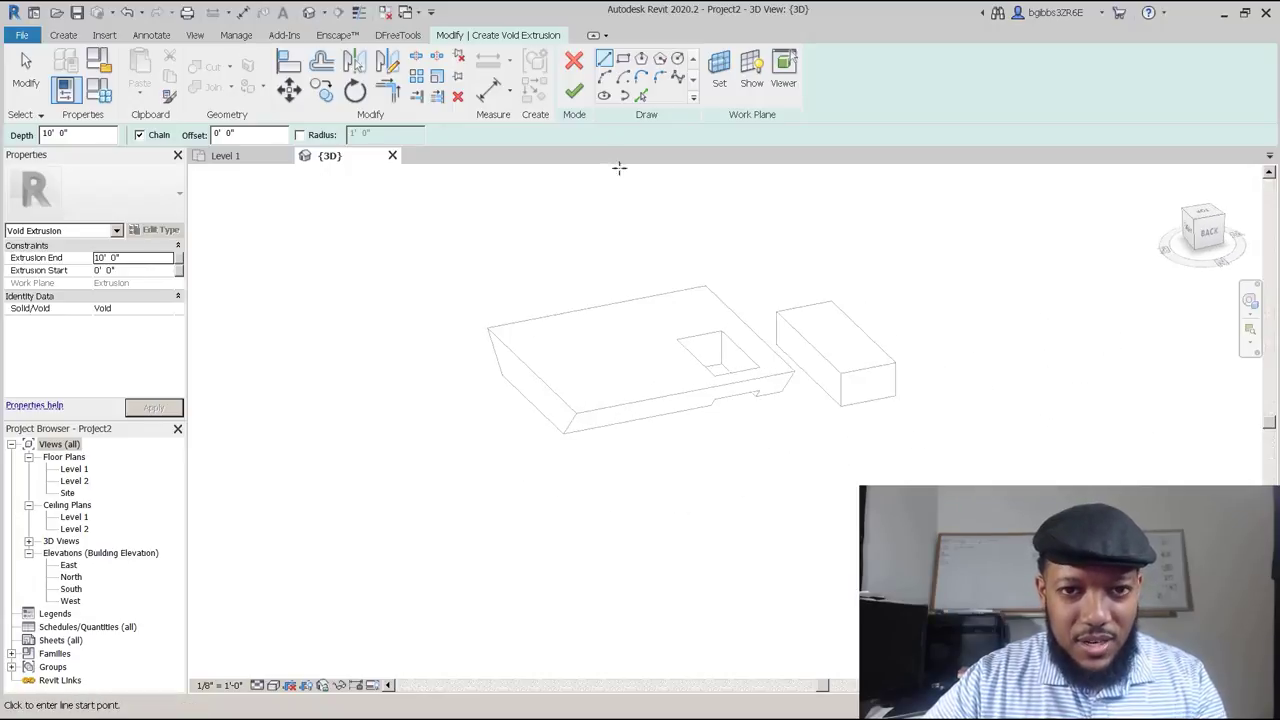
{"action": "middle_click_drag", "start_coordinate": [762, 376], "coordinate": [754, 389]}
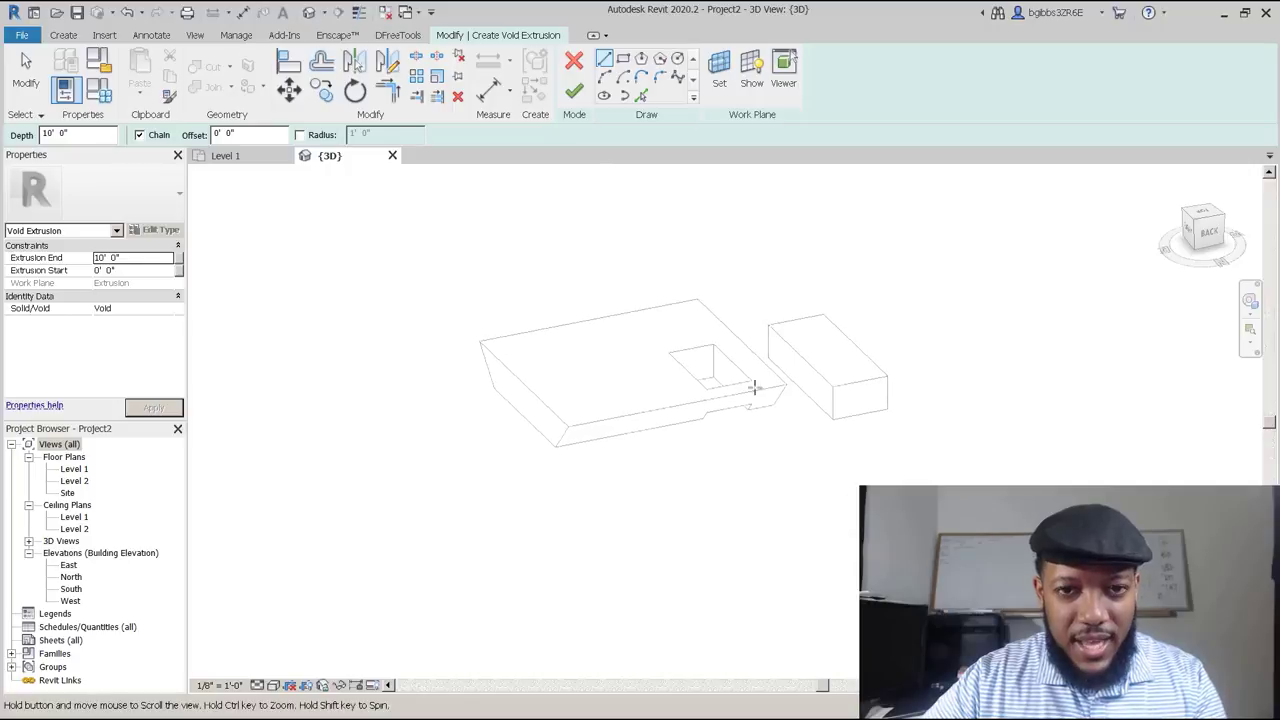
{"action": "left_click", "coordinate": [573, 62]}
{"action": "key", "text": "Escape"}
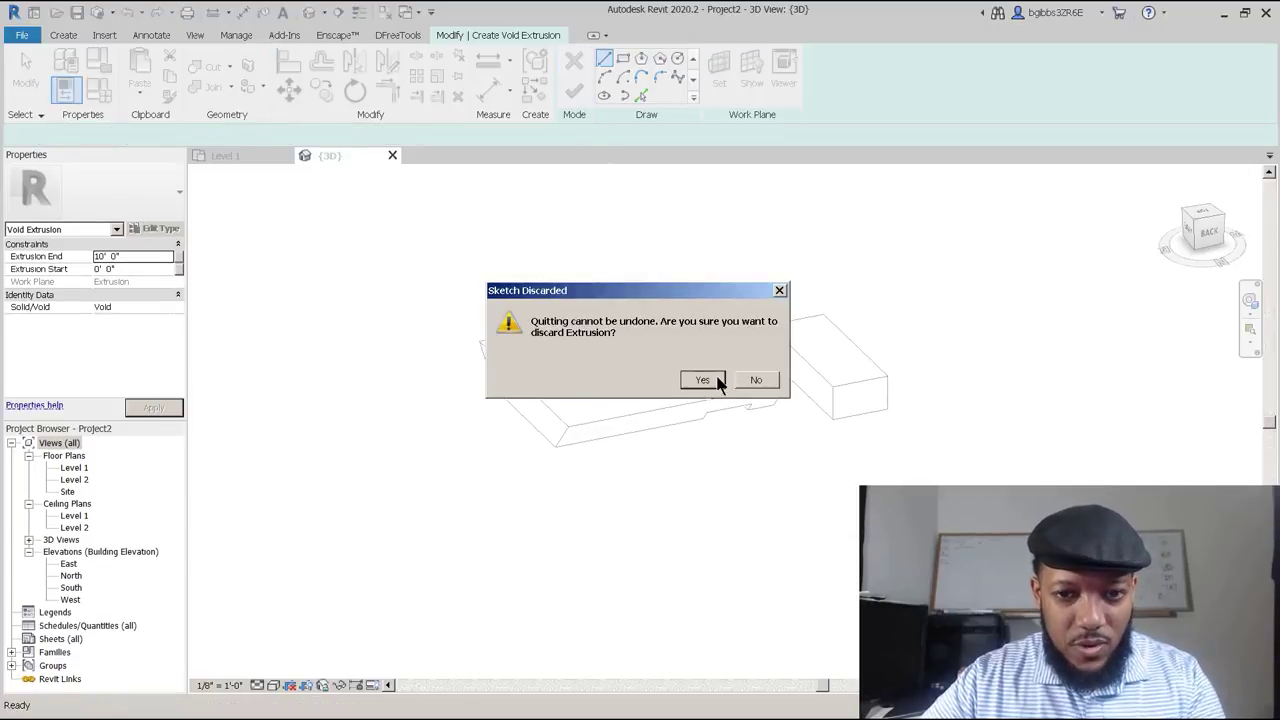
{"action": "key", "text": "Return"}
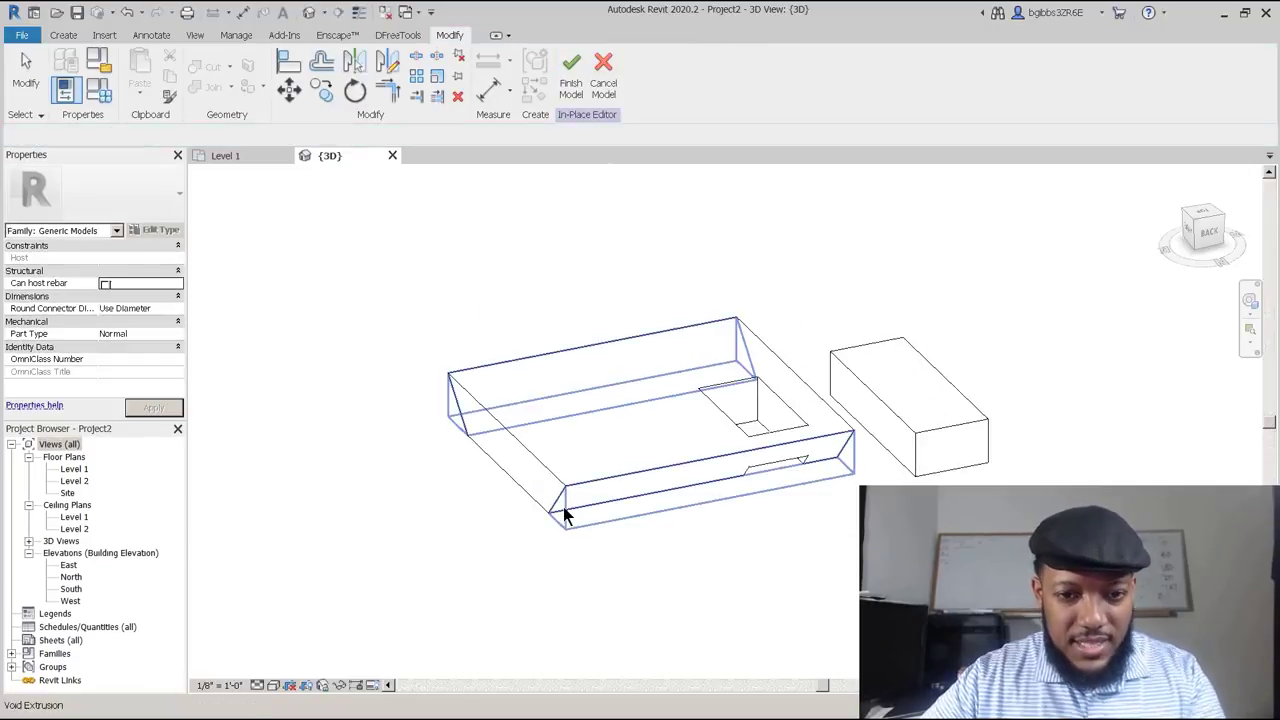
Uncut the full-length triangular void extrusion from the large block.
{"action": "left_click", "coordinate": [563, 521]}
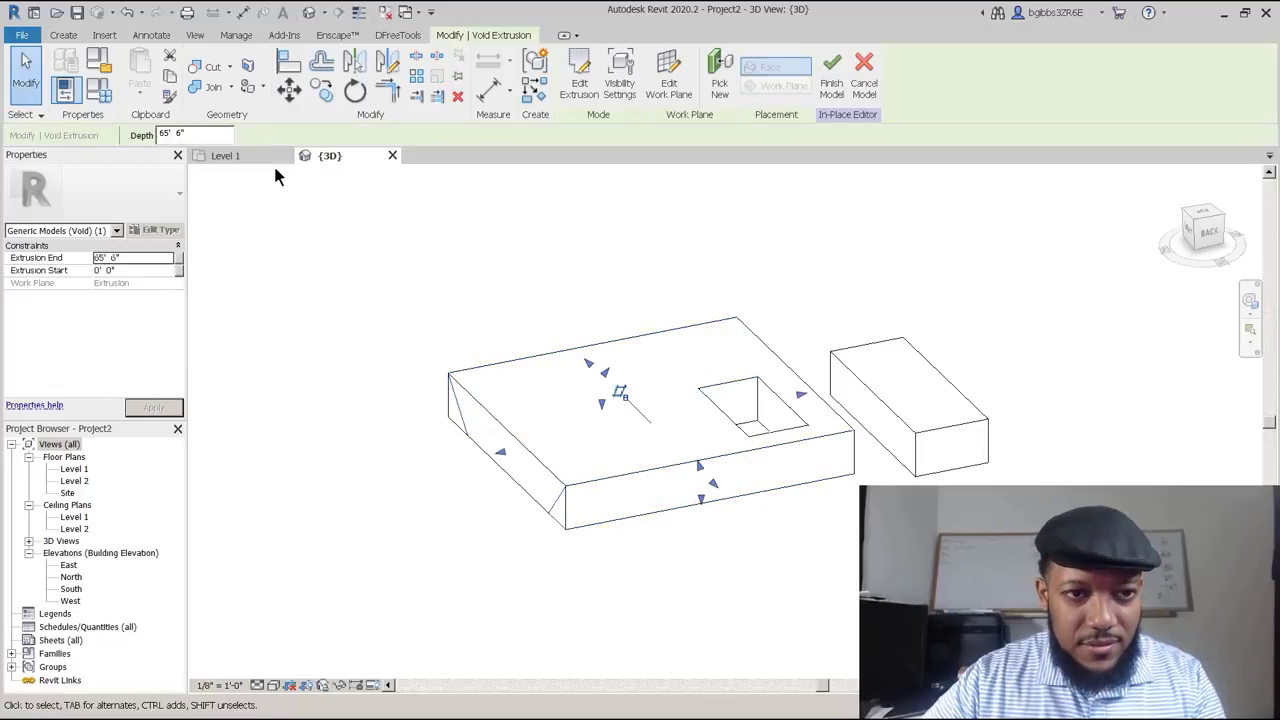
{"action": "left_click", "coordinate": [229, 68]}
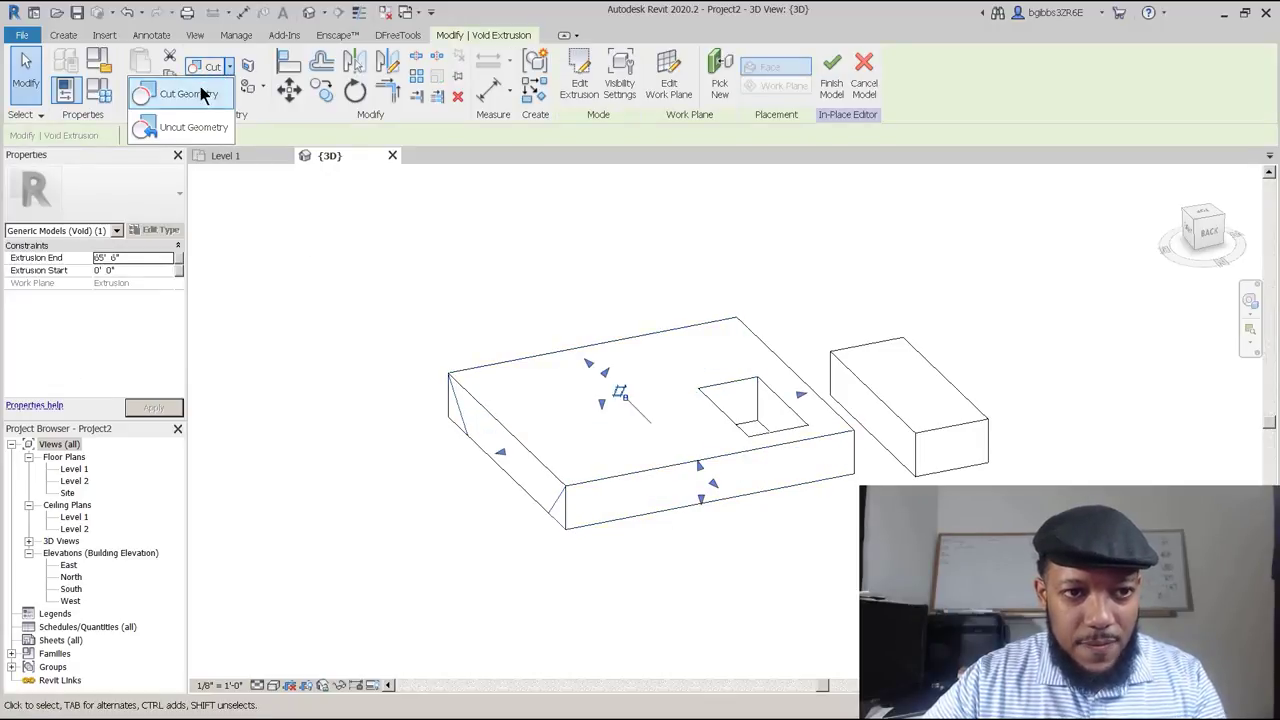
{"action": "left_click", "coordinate": [178, 121]}
{"action": "left_click", "coordinate": [550, 515]}
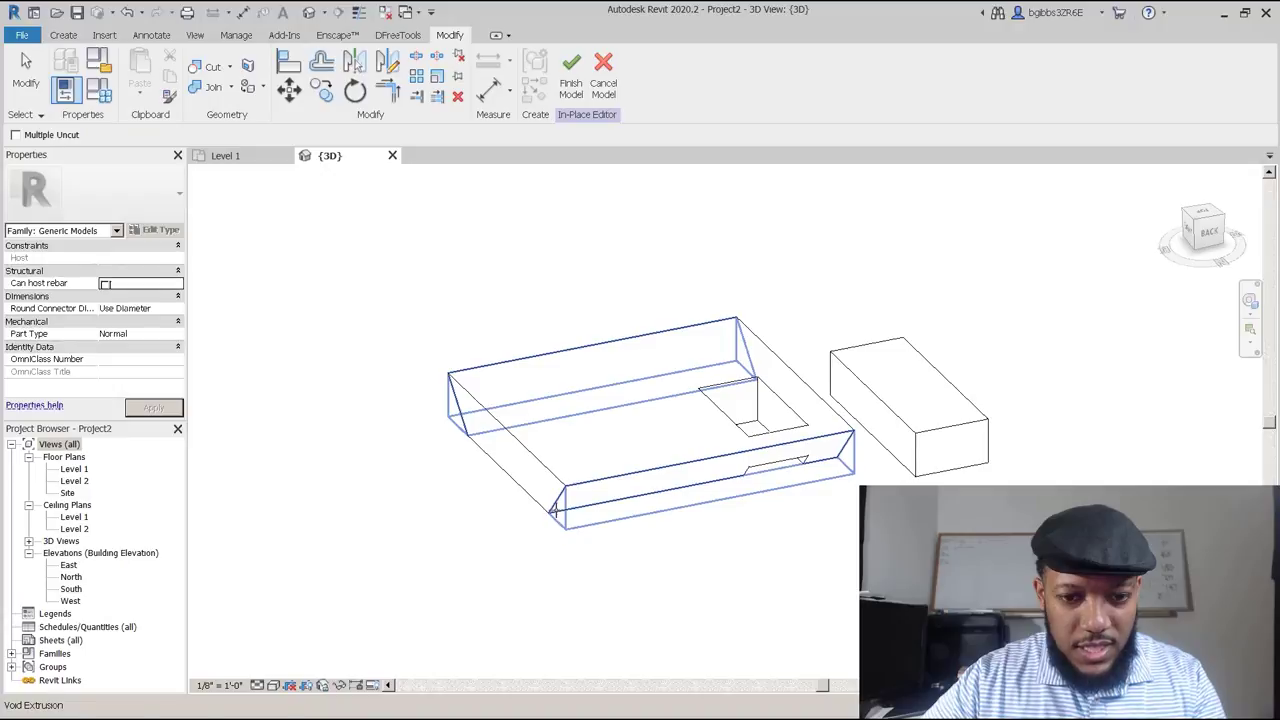
{"action": "scroll", "coordinate": [521, 576], "scroll_direction": "up", "scroll_amount": 1}
{"action": "key", "text": "Escape"}
{"action": "key", "text": "Escape"}
{"action": "scroll", "coordinate": [931, 334], "scroll_direction": "down", "scroll_amount": 1}
{"action": "middle_click_drag", "start_coordinate": [931, 334], "coordinate": [832, 334]}
{"action": "mouse_move", "coordinate": [882, 458]}
{"action": "middle_mouse_down", "text": "shift"}
{"action": "mouse_move", "coordinate": [857, 451]}
{"action": "mouse_move", "coordinate": [894, 451]}
{"action": "middle_mouse_up", "text": "shift"}
{"action": "scroll", "coordinate": [594, 514], "scroll_direction": "up", "scroll_amount": 2}
{"action": "middle_click_drag", "start_coordinate": [594, 514], "coordinate": [551, 414], "text": "shift"}
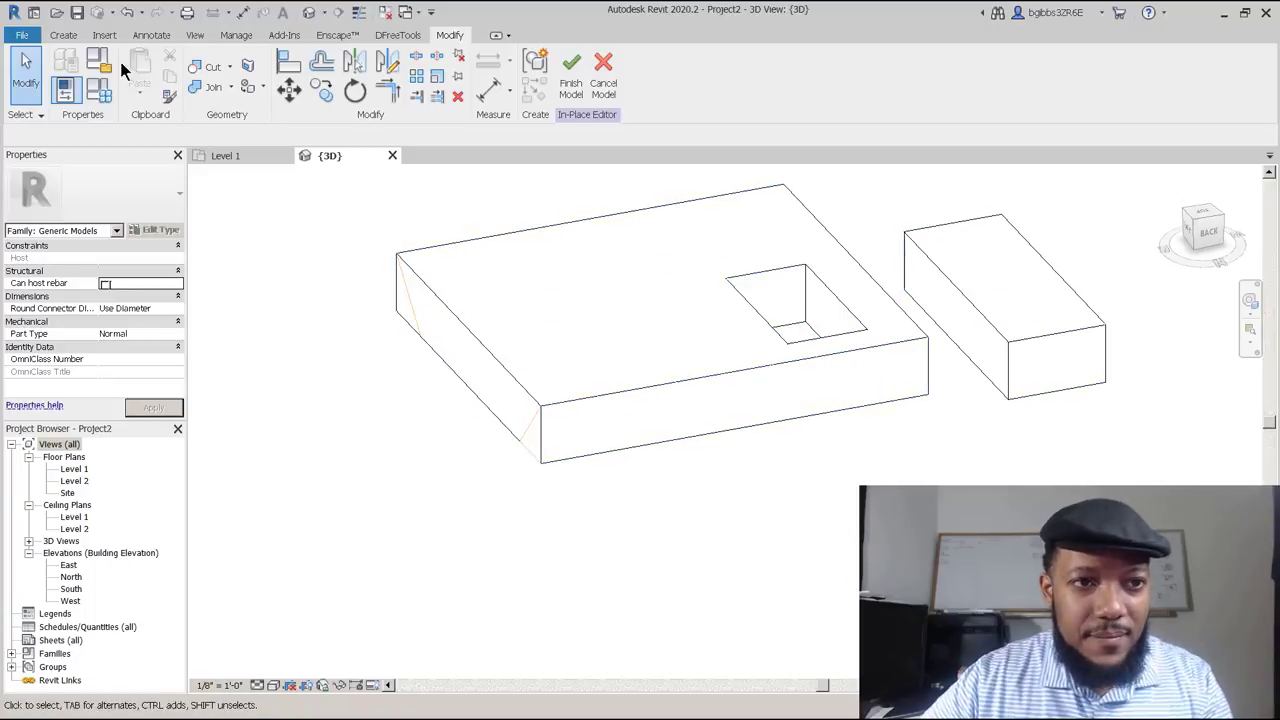
Start a void extrusion and set its work plane by picking the large block's north side face.
{"action": "left_click", "coordinate": [64, 36]}
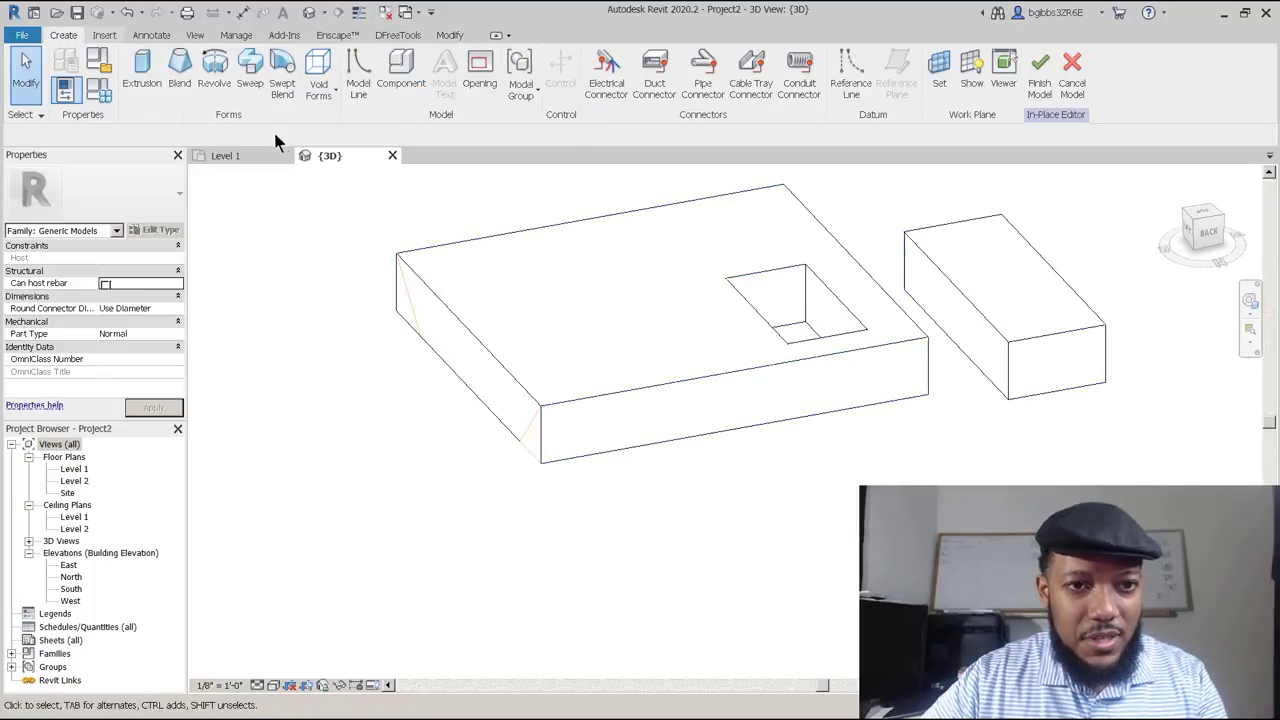
{"action": "left_click", "coordinate": [318, 80]}
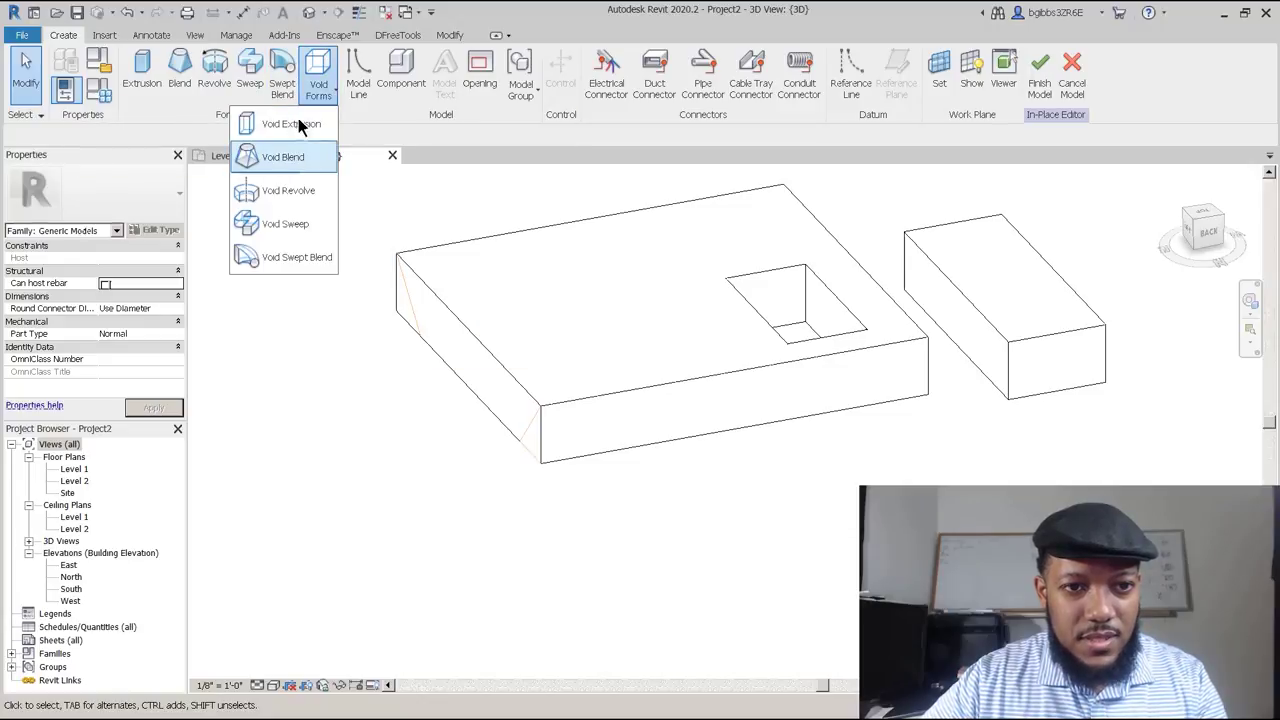
{"action": "left_click", "coordinate": [298, 125]}
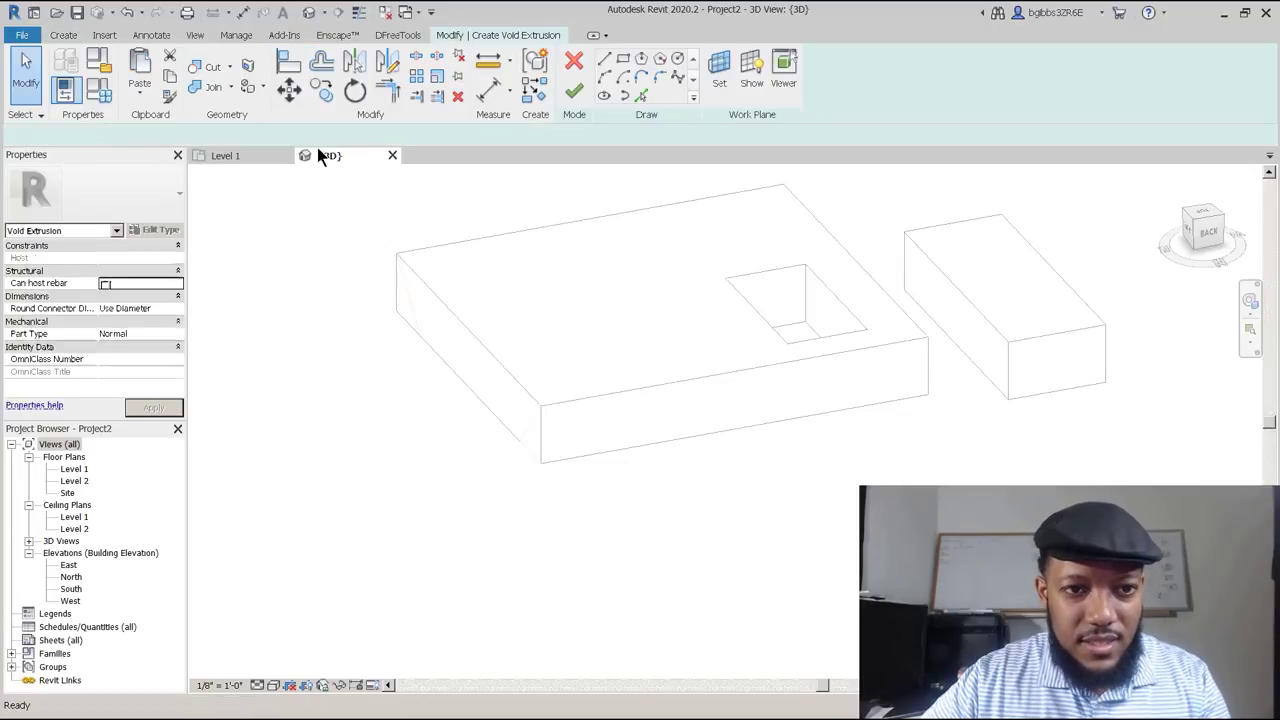
{"action": "left_click", "coordinate": [597, 394]}
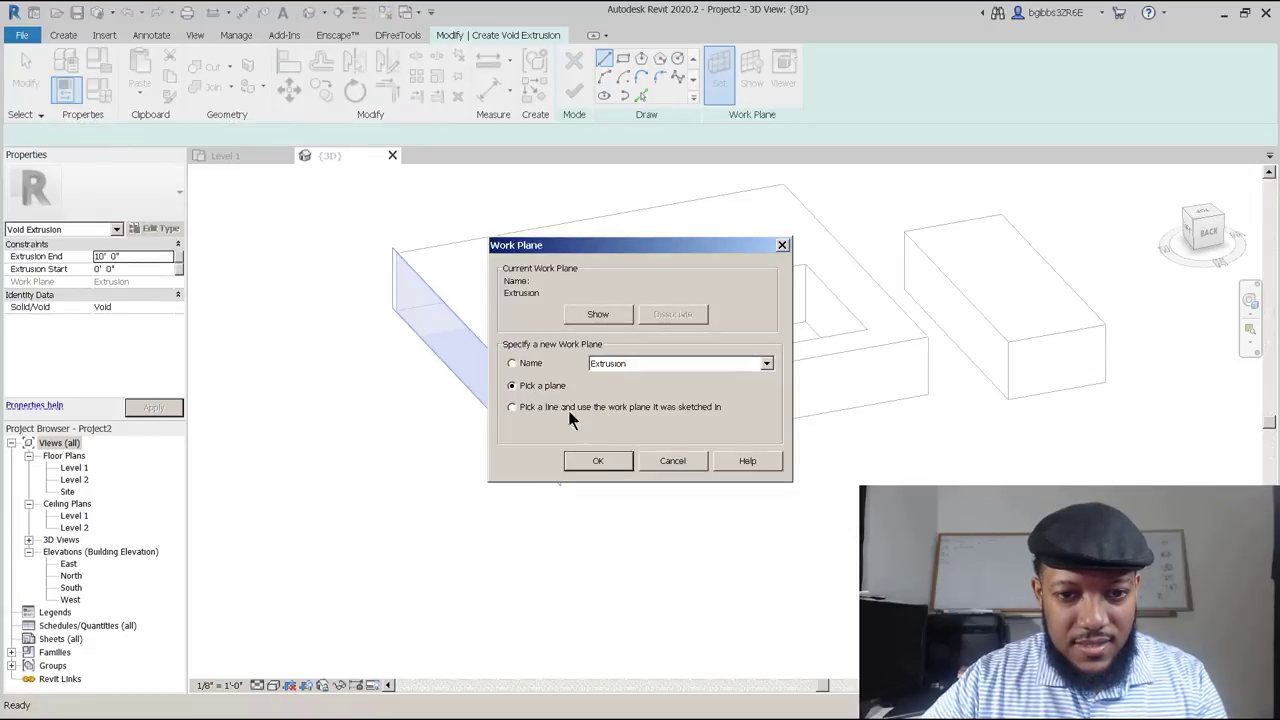
{"action": "left_click", "coordinate": [606, 459]}
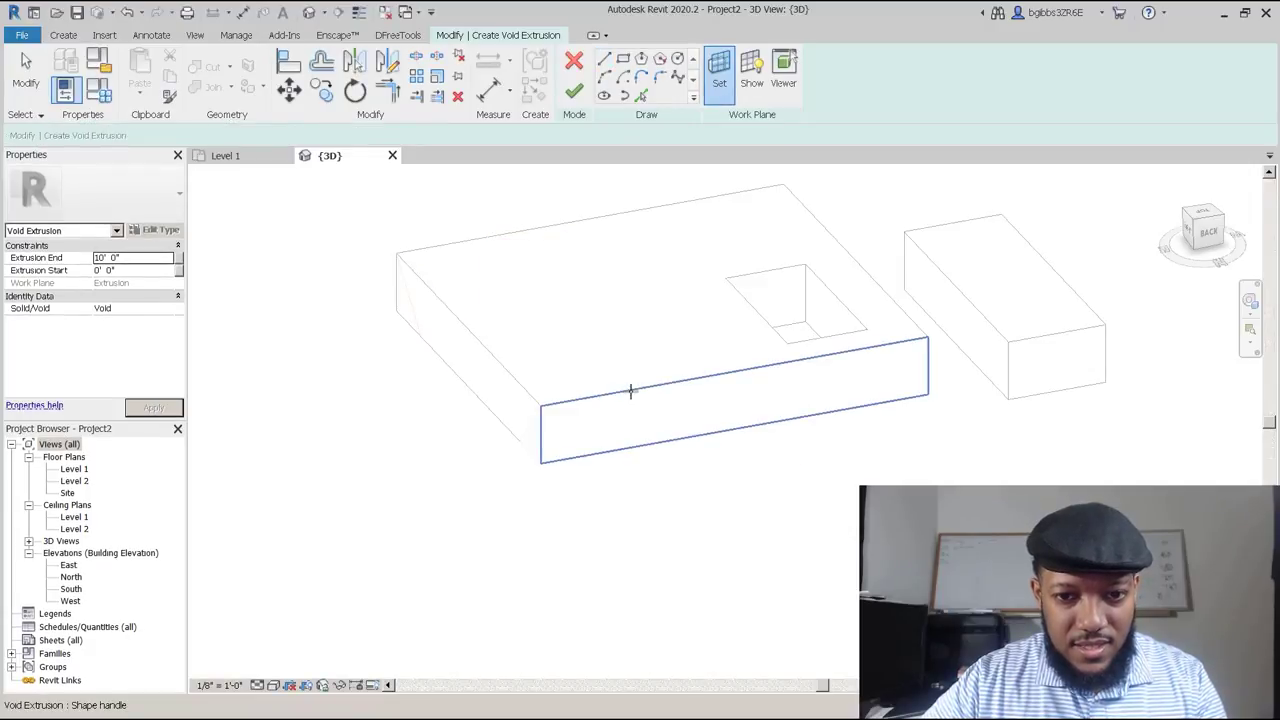
{"action": "left_click", "coordinate": [630, 390]}
Sketch a closed triangle 10' wide with a 45° sloping side at the east corner of the block's north face.
{"action": "left_click", "coordinate": [603, 58]}
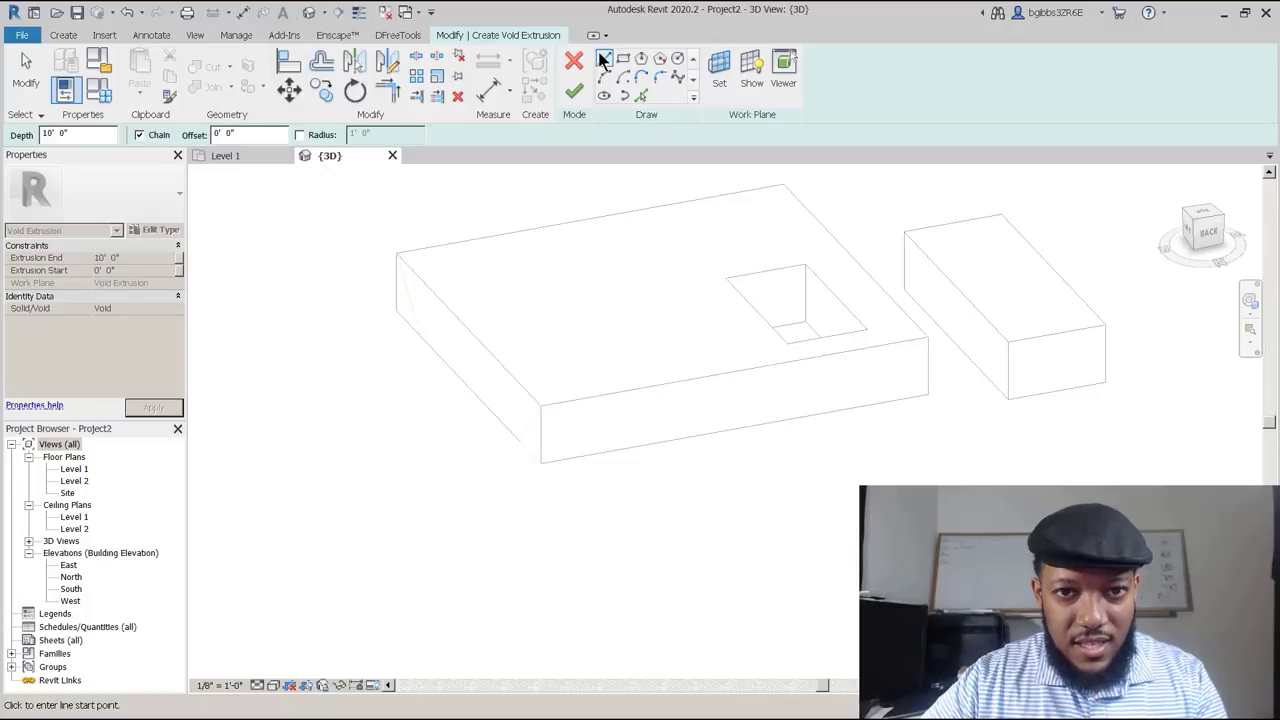
{"action": "left_click", "coordinate": [541, 405]}
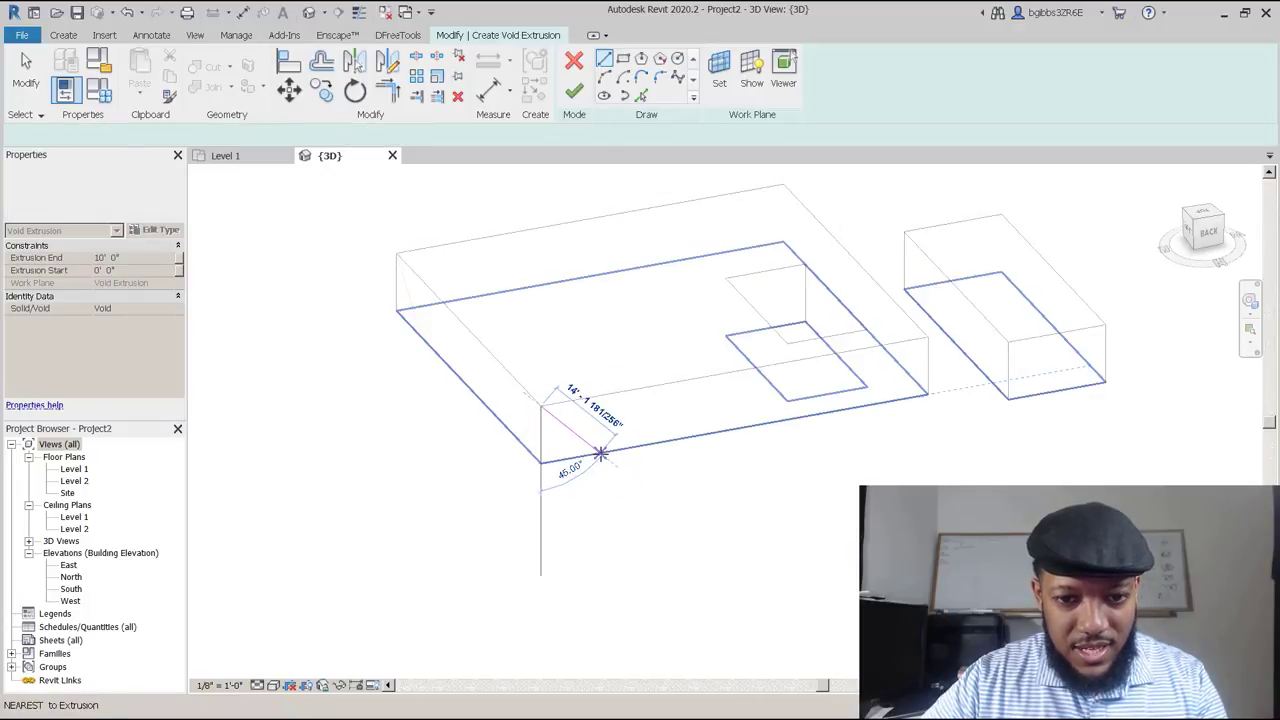
{"action": "left_click", "coordinate": [600, 453]}
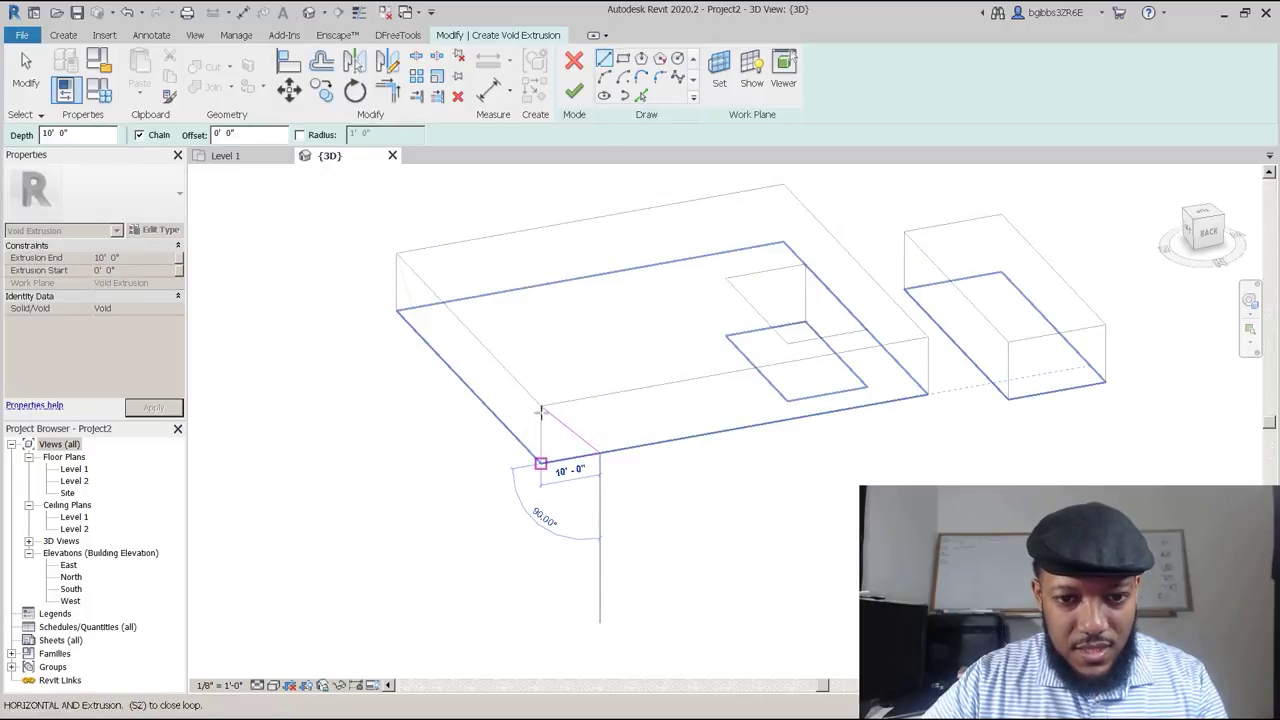
{"action": "left_click", "coordinate": [540, 463]}
{"action": "left_click", "coordinate": [541, 406]}
Sketch a mirrored triangle at the west corner of the north face and finish the void extrusion.
{"action": "left_click", "coordinate": [928, 345]}
{"action": "left_click", "coordinate": [876, 404]}
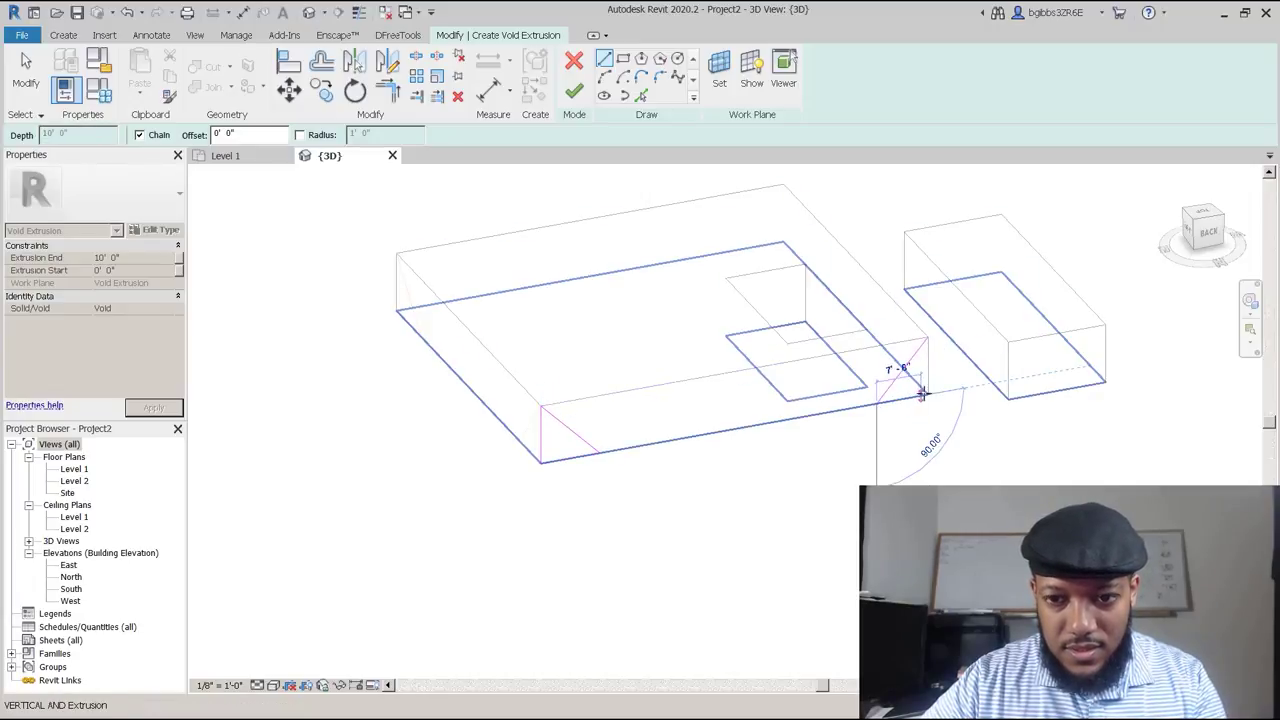
{"action": "scroll", "coordinate": [753, 368], "scroll_direction": "down", "scroll_amount": 2}
{"action": "left_click", "coordinate": [562, 98]}
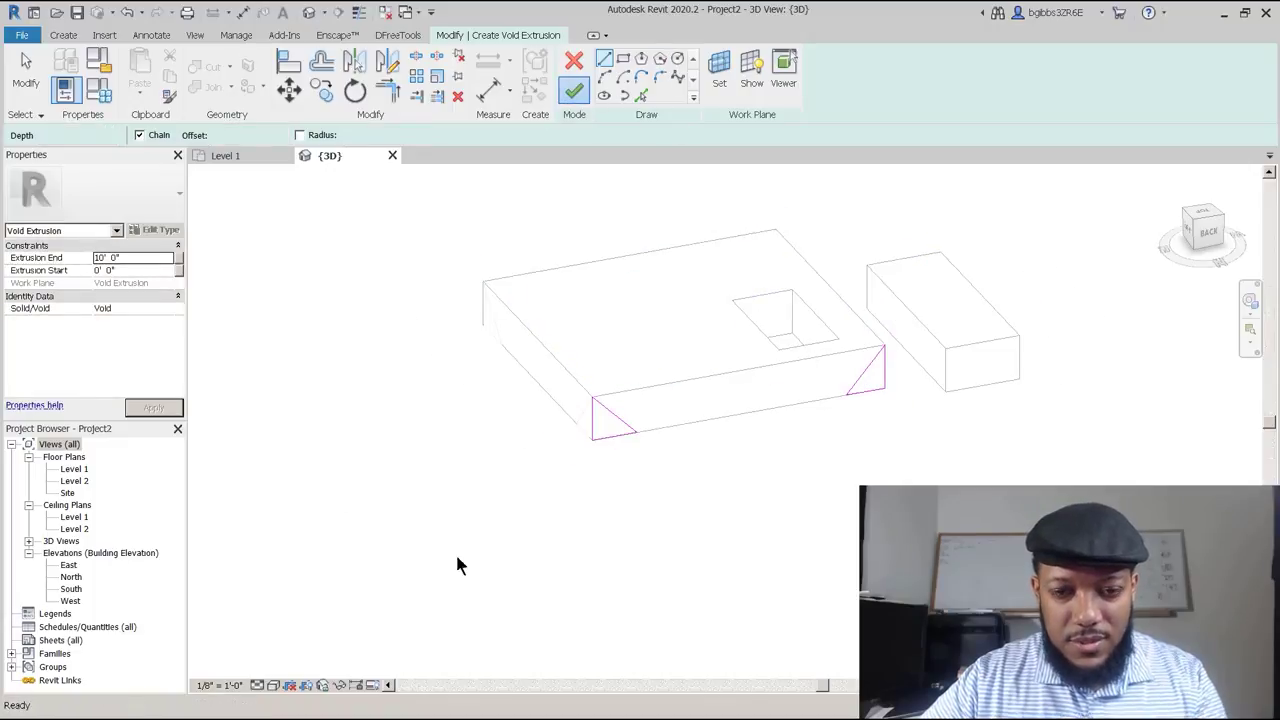
Align the new void extrusion with the large block's south side face so the void spans the block from north to south.
{"action": "middle_click_drag", "start_coordinate": [646, 506], "coordinate": [655, 503], "text": "shift"}
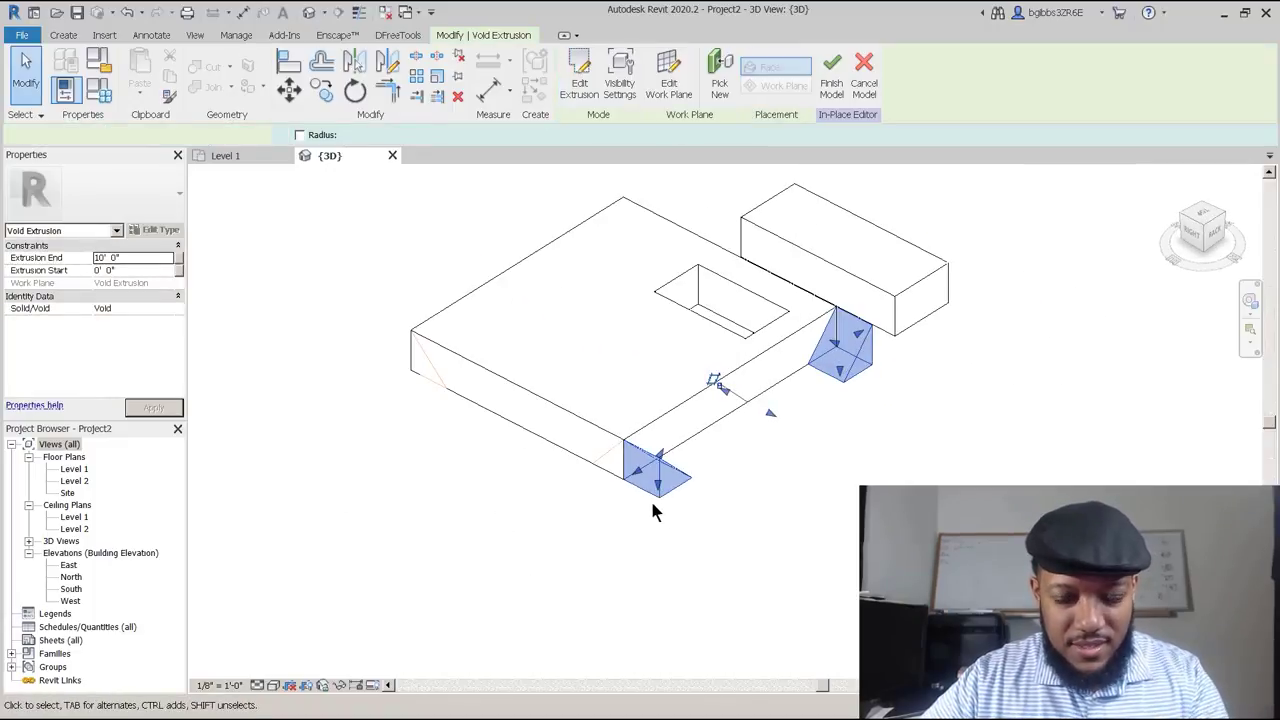
{"action": "key", "text": "Escape"}
{"action": "key", "text": "a"}
{"action": "key", "text": "l"}
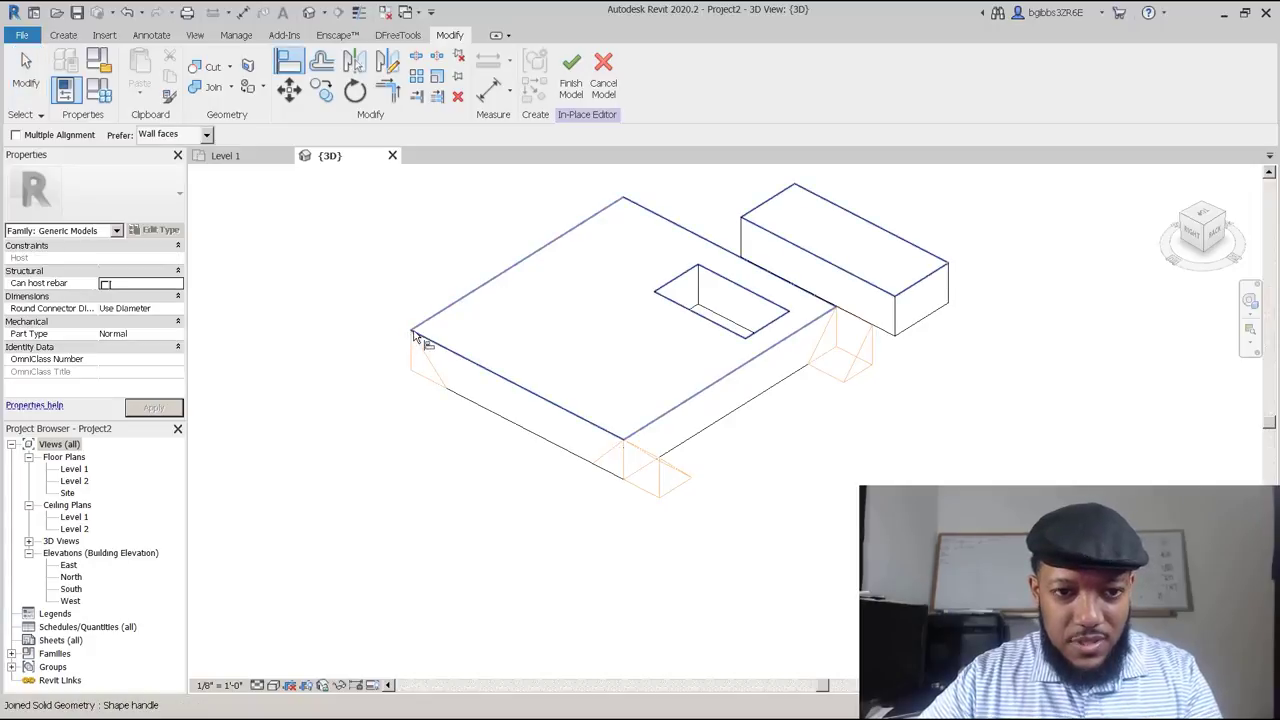
{"action": "left_click", "coordinate": [414, 334]}
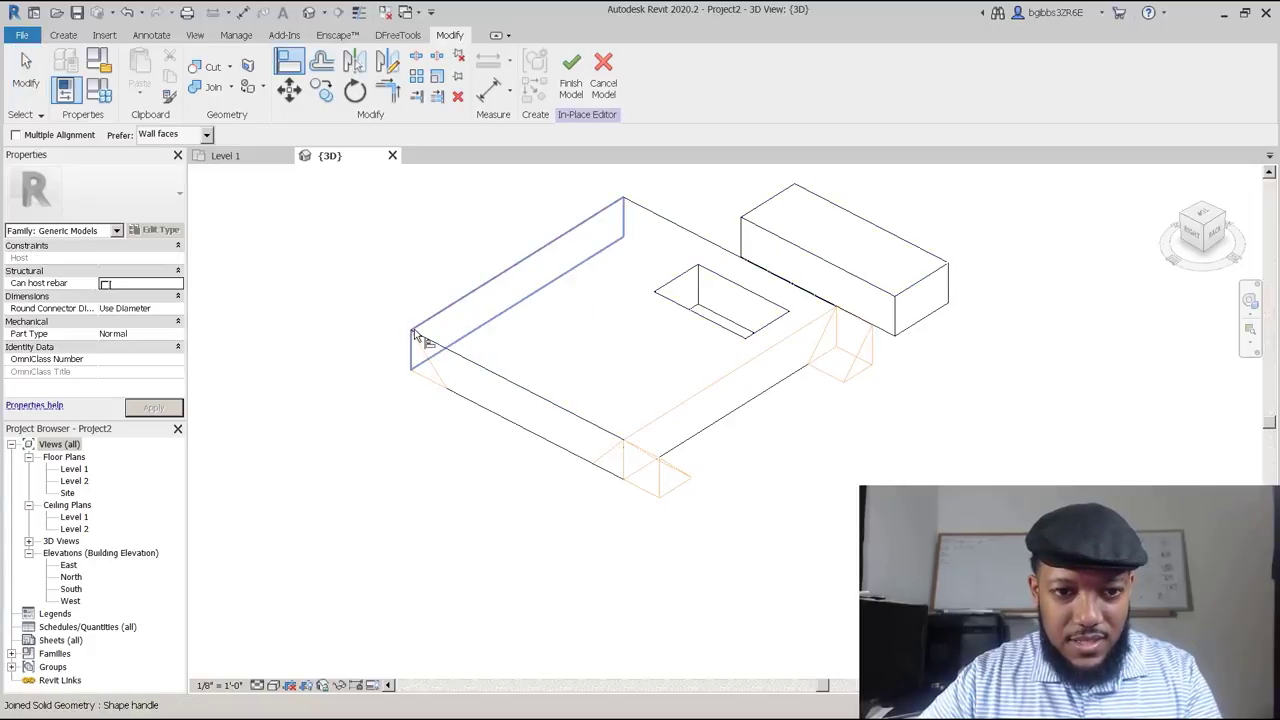
{"action": "left_click", "coordinate": [627, 463]}
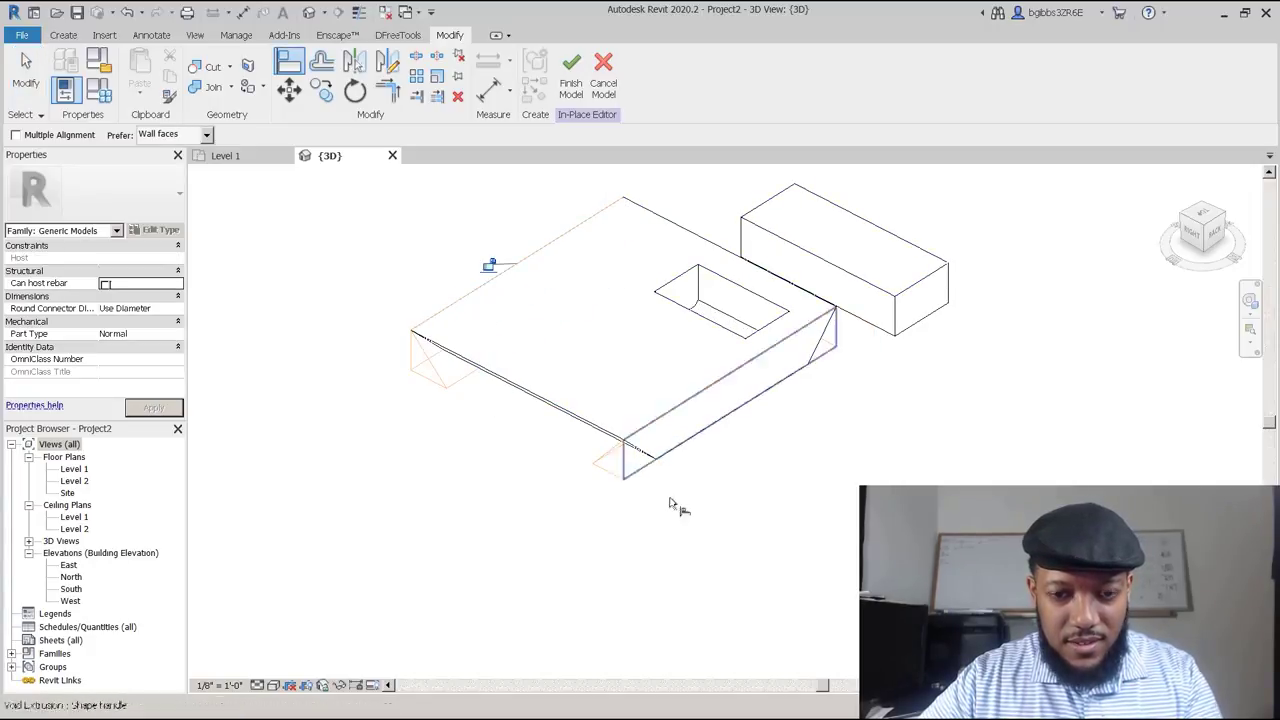
{"action": "key", "text": "Escape"}
Cut the large block with the uncut east-to-west triangular void extrusion so all four sides slope inward.
{"action": "middle_click_drag", "start_coordinate": [623, 446], "coordinate": [831, 486], "text": "shift"}
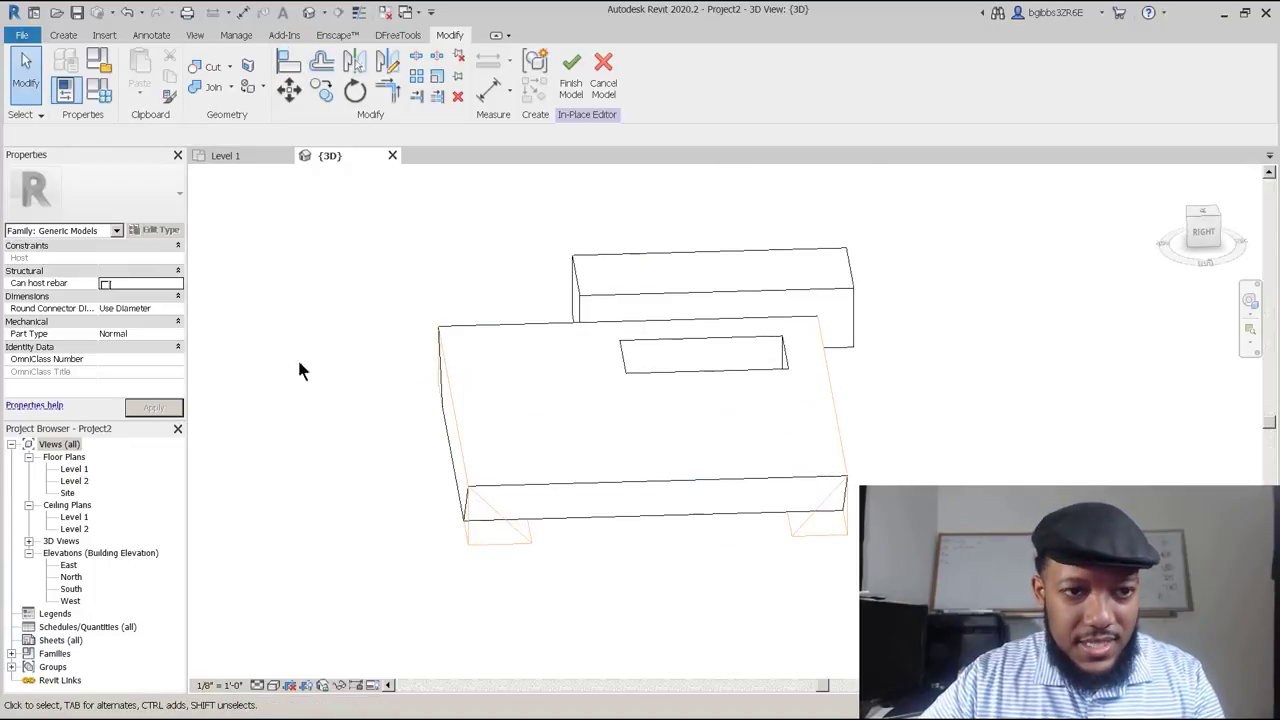
{"action": "middle_click_drag", "start_coordinate": [691, 585], "coordinate": [529, 392], "text": "shift"}
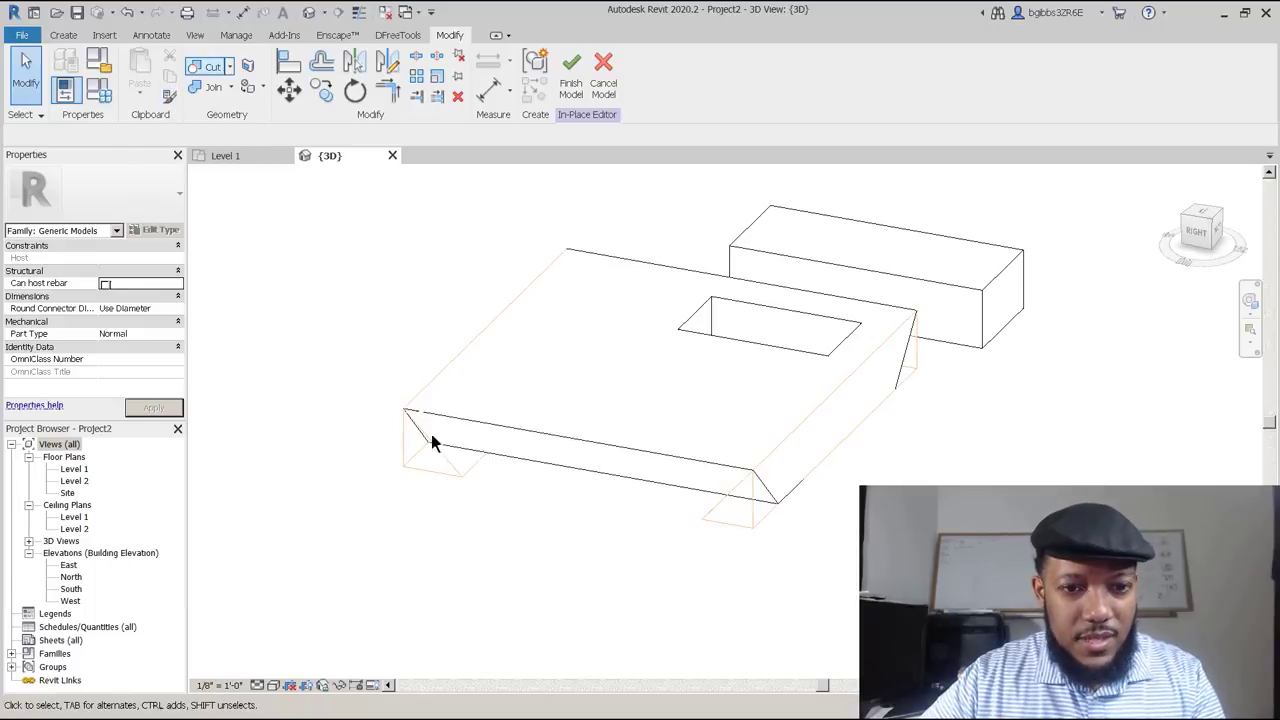
{"action": "key", "text": "c"}
{"action": "key", "text": "g"}
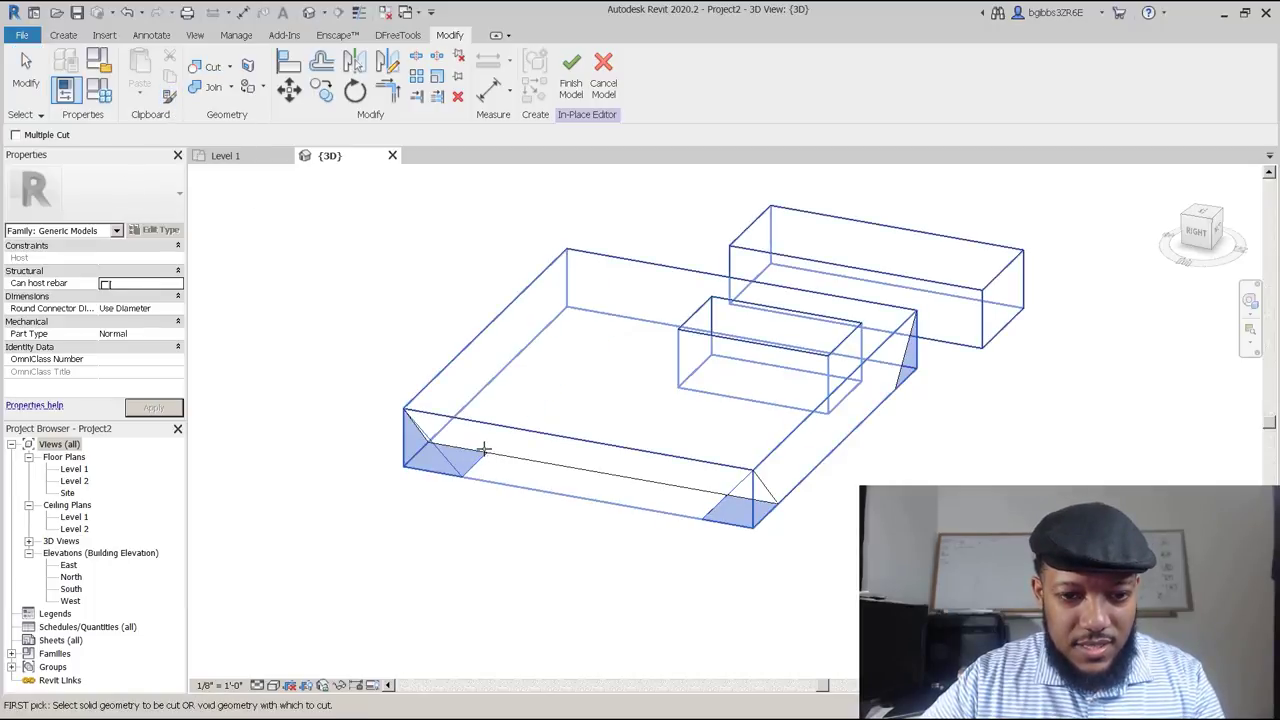
{"action": "middle_click_drag", "start_coordinate": [600, 440], "coordinate": [431, 389], "text": "shift"}
{"action": "key", "text": "Escape"}
{"action": "scroll", "coordinate": [878, 459], "scroll_direction": "up", "scroll_amount": 3}
{"action": "middle_click_drag", "start_coordinate": [826, 469], "coordinate": [800, 469], "text": "shift"}
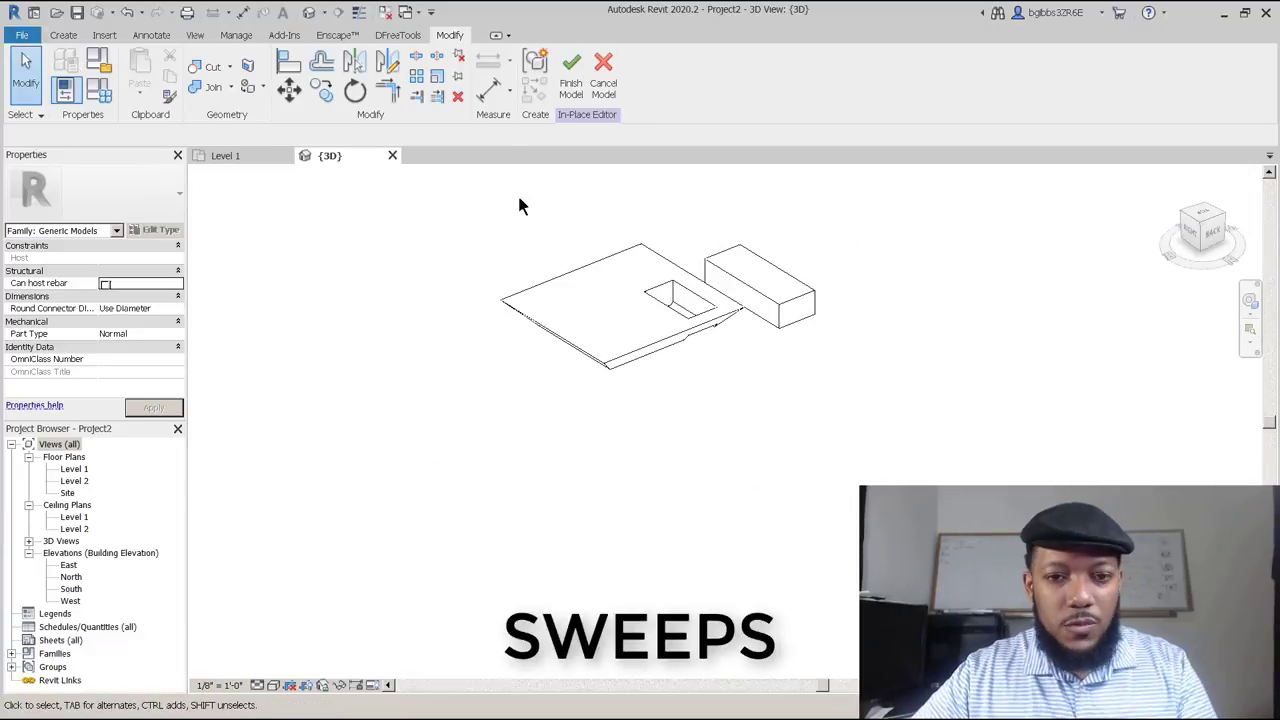
Start a sweep with a sketched path and set the path's work plane to Level 1.
{"action": "scroll", "coordinate": [519, 198], "scroll_direction": "up", "scroll_amount": 3}
{"action": "mouse_move", "coordinate": [626, 429]}
{"action": "middle_mouse_down"}
{"action": "mouse_move", "coordinate": [626, 457]}
{"action": "mouse_move", "coordinate": [644, 424]}
{"action": "middle_mouse_up"}
{"action": "mouse_move", "coordinate": [644, 424]}
{"action": "middle_mouse_down", "text": "shift"}
{"action": "mouse_move", "coordinate": [634, 411]}
{"action": "mouse_move", "coordinate": [621, 435]}
{"action": "middle_mouse_up", "text": "shift"}
{"action": "scroll", "coordinate": [619, 441], "scroll_direction": "down", "scroll_amount": 5}
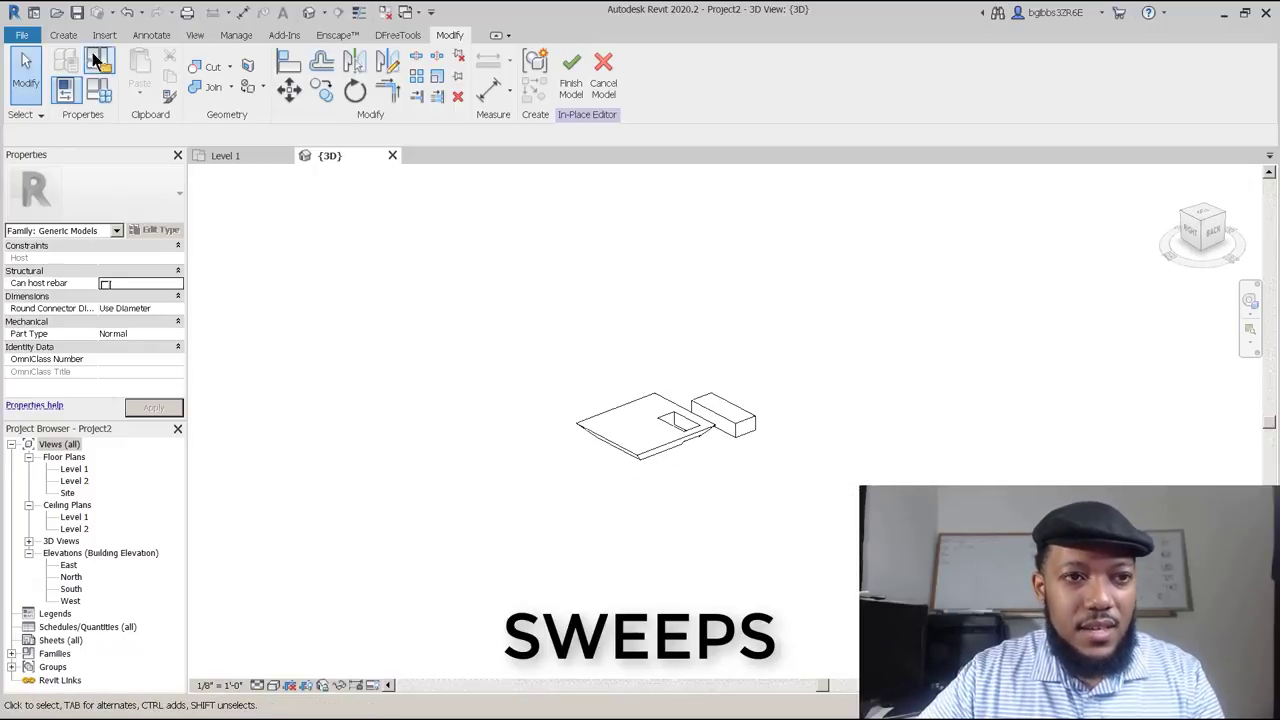
{"action": "left_click", "coordinate": [63, 35]}
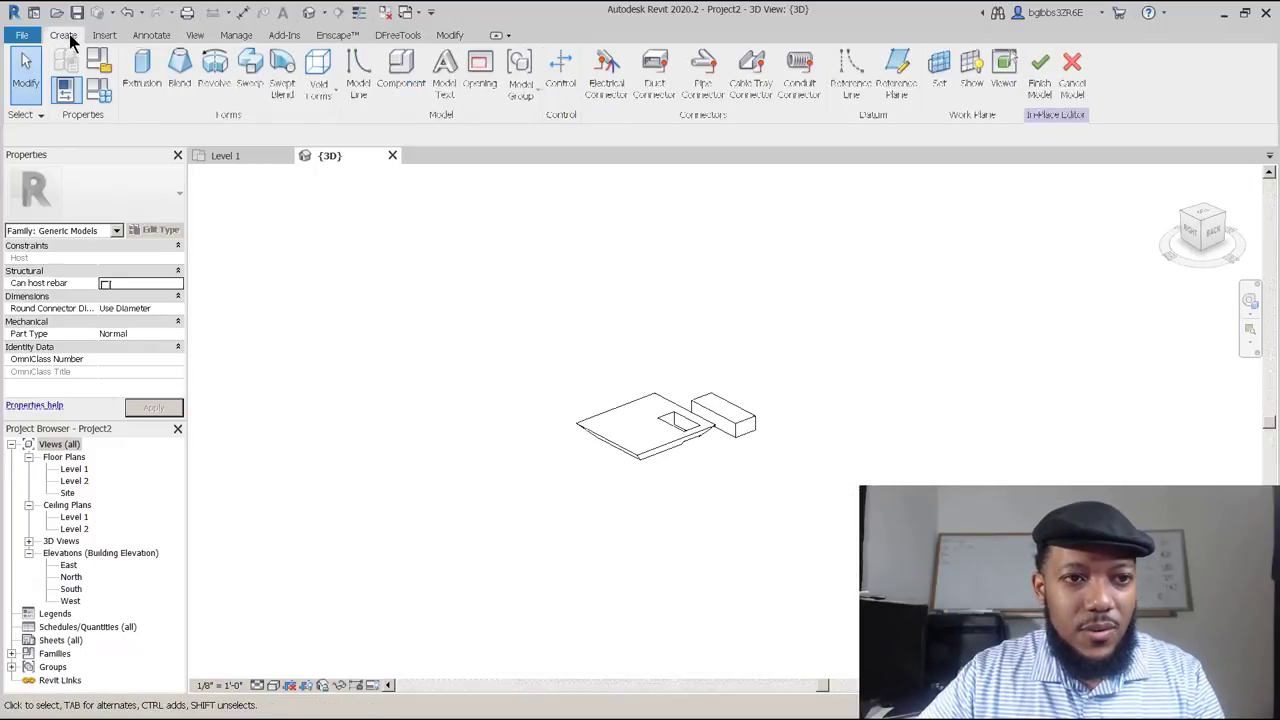
{"action": "left_click", "coordinate": [251, 72]}
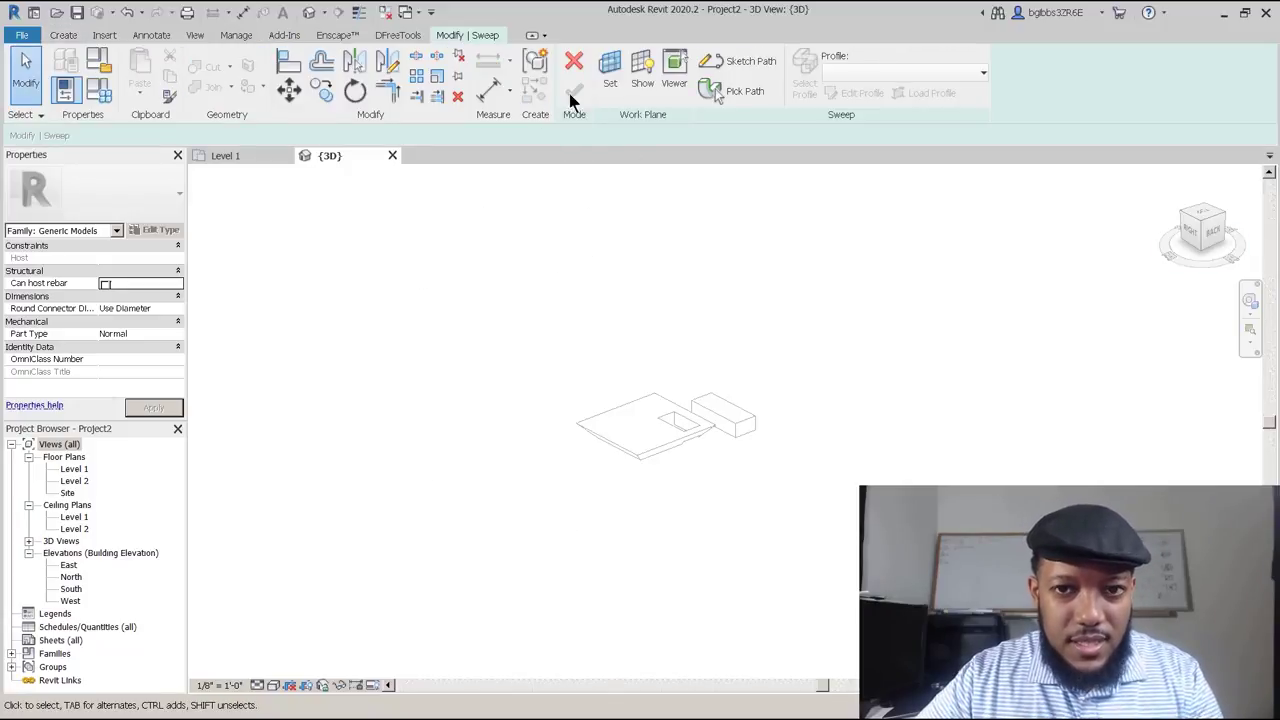
{"action": "left_click", "coordinate": [762, 63]}
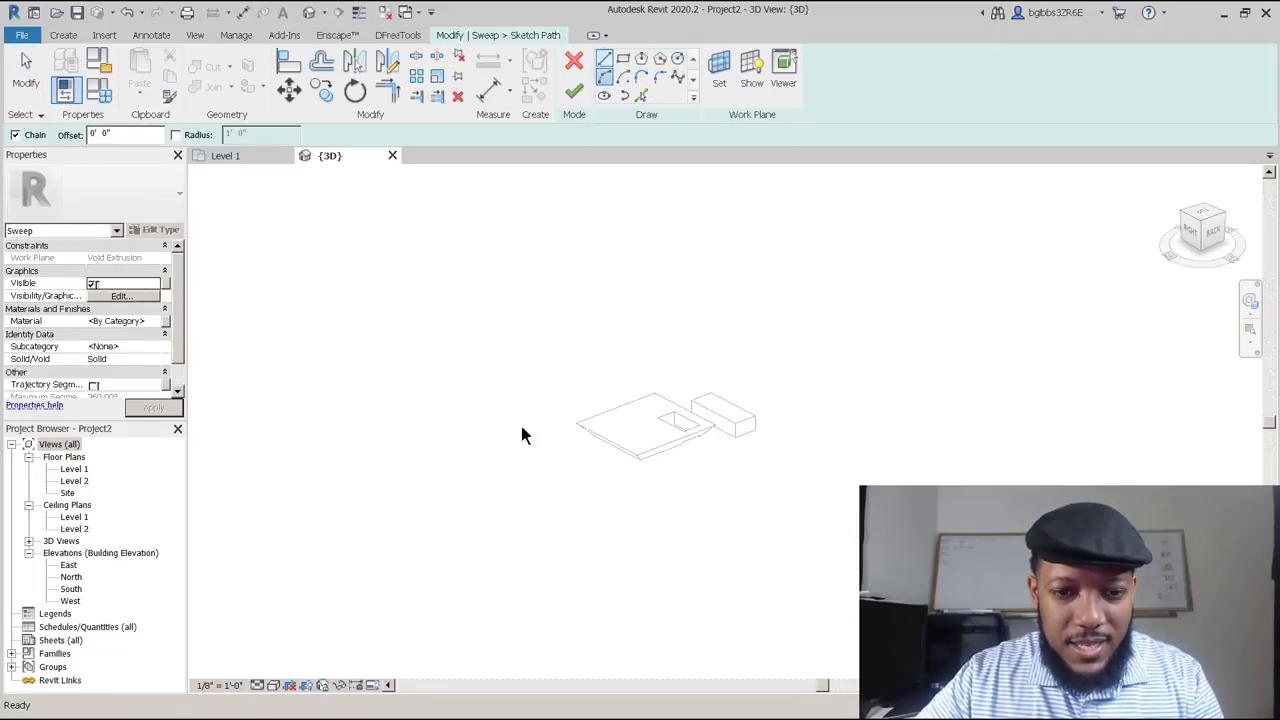
{"action": "left_click", "coordinate": [492, 430]}
{"action": "key", "text": "Escape"}
{"action": "key", "text": "Escape"}
{"action": "left_click", "coordinate": [722, 68]}
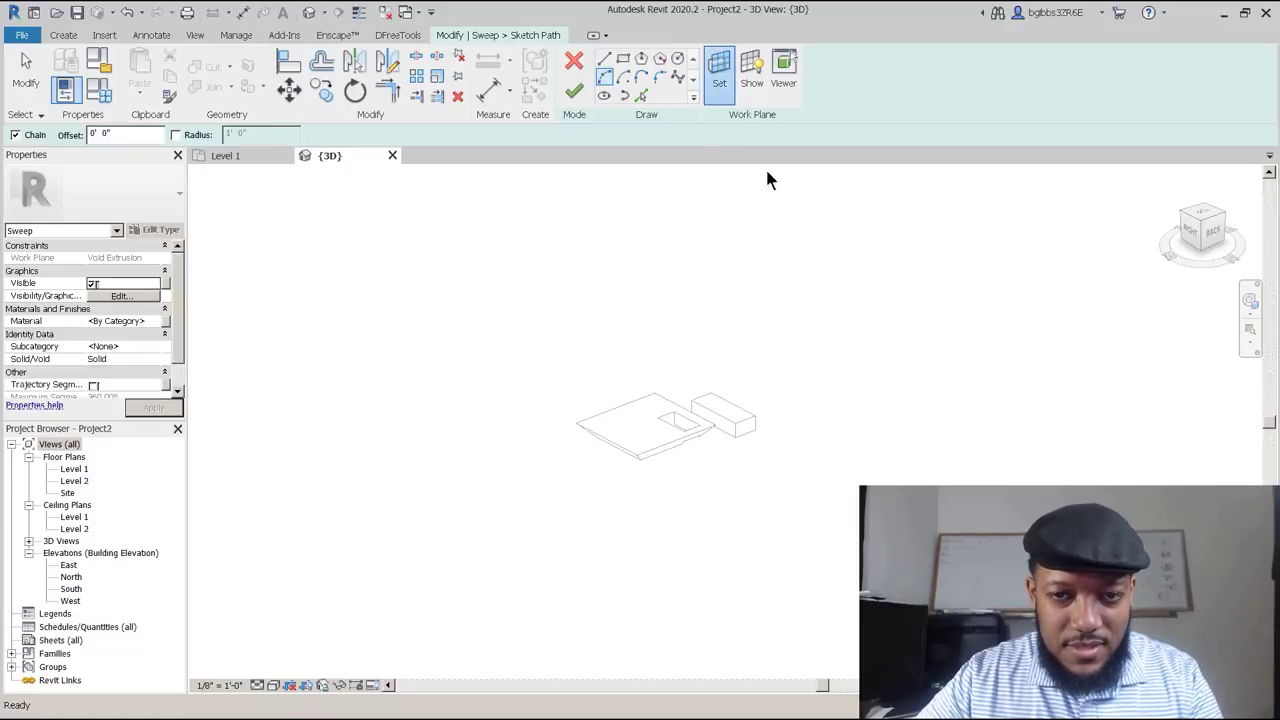
{"action": "left_click", "coordinate": [640, 363]}
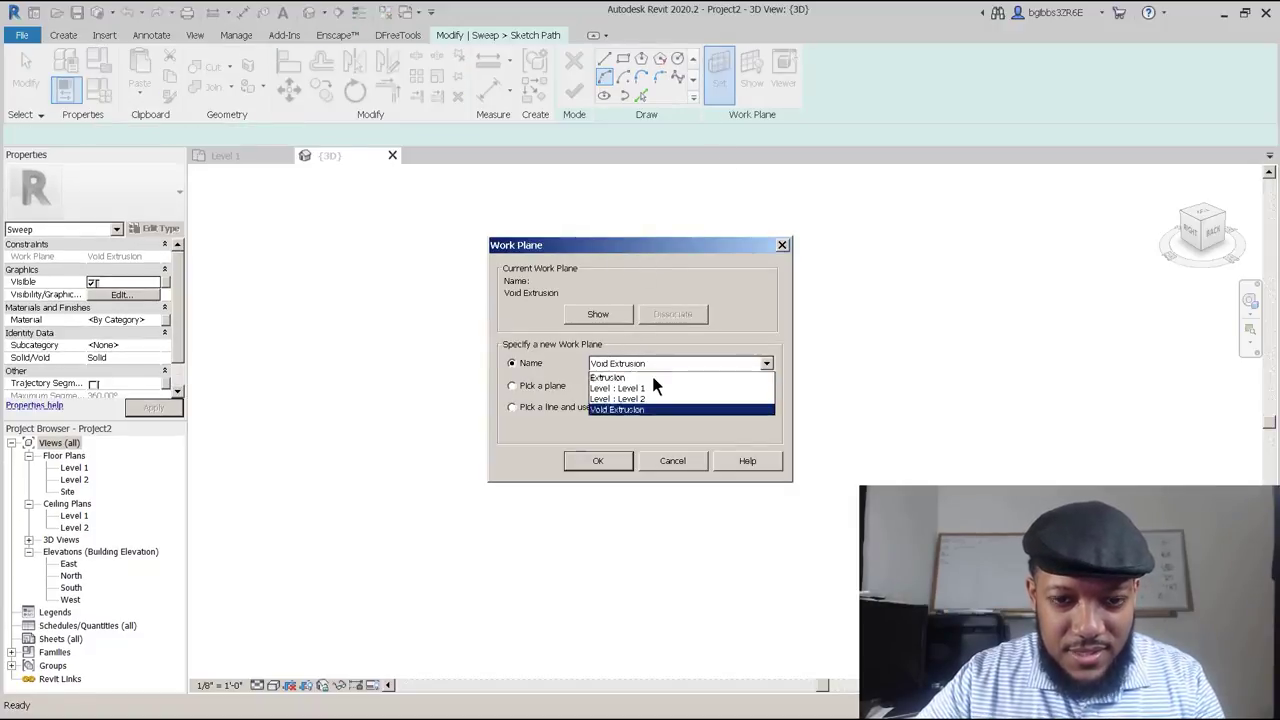
{"action": "left_click", "coordinate": [700, 374]}
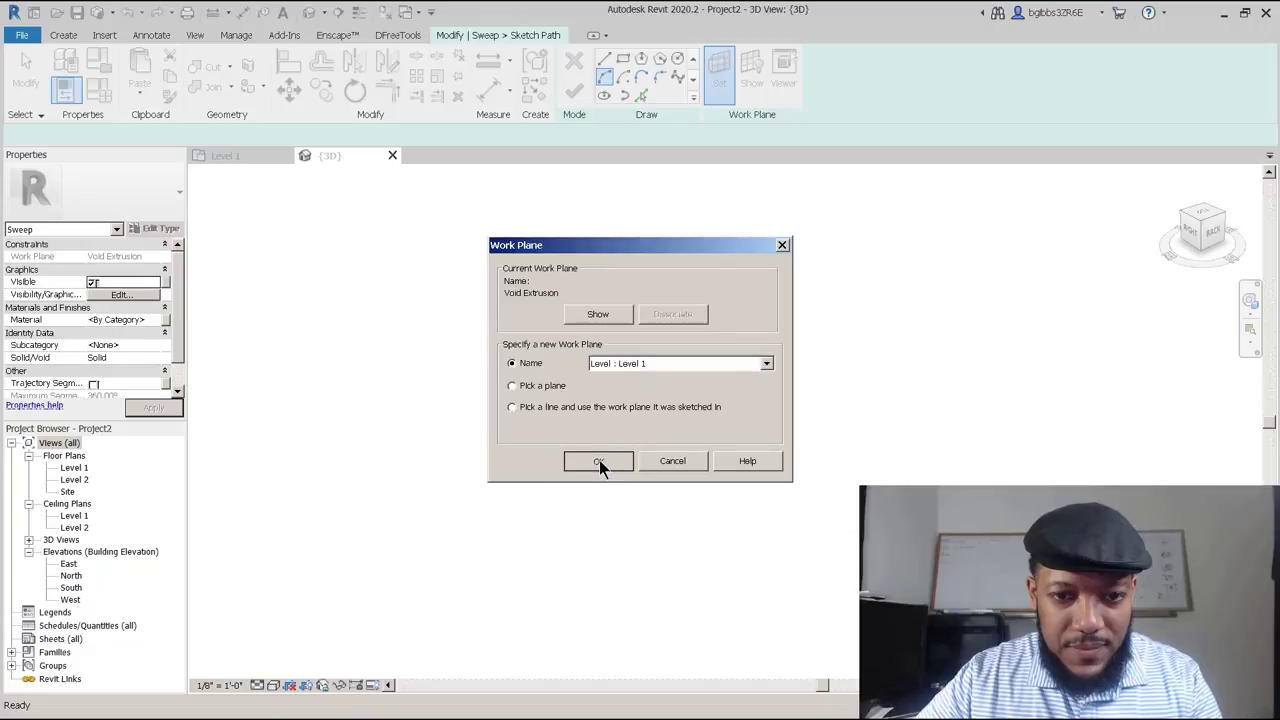
{"action": "left_click", "coordinate": [599, 460]}
Sketch a three-point arc with a chord of about 136' beside the blocks and finish it as the sweep path.
{"action": "left_click", "coordinate": [604, 77]}
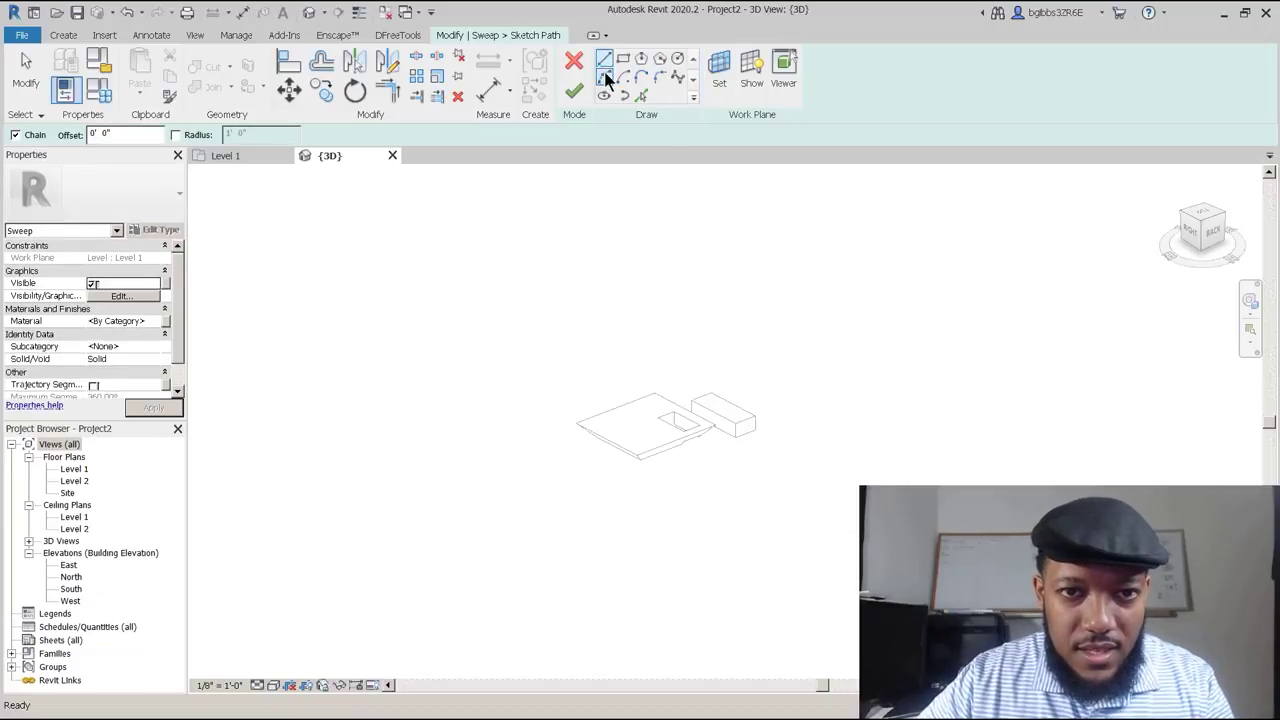
{"action": "left_click", "coordinate": [508, 471]}
{"action": "left_click", "coordinate": [436, 560]}
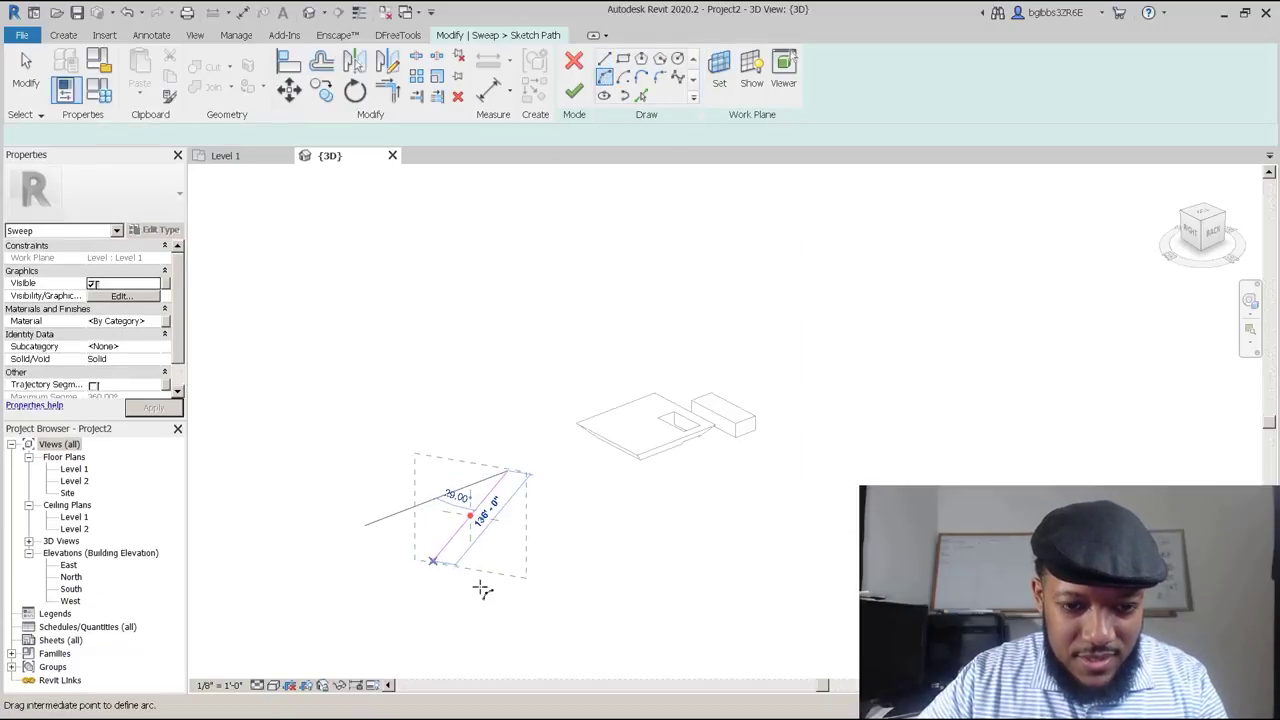
{"action": "left_click", "coordinate": [430, 520]}
{"action": "scroll", "coordinate": [360, 549], "scroll_direction": "up", "scroll_amount": 3}
{"action": "middle_click_drag", "start_coordinate": [420, 514], "coordinate": [434, 506], "text": "shift"}
{"action": "key", "text": "Escape"}
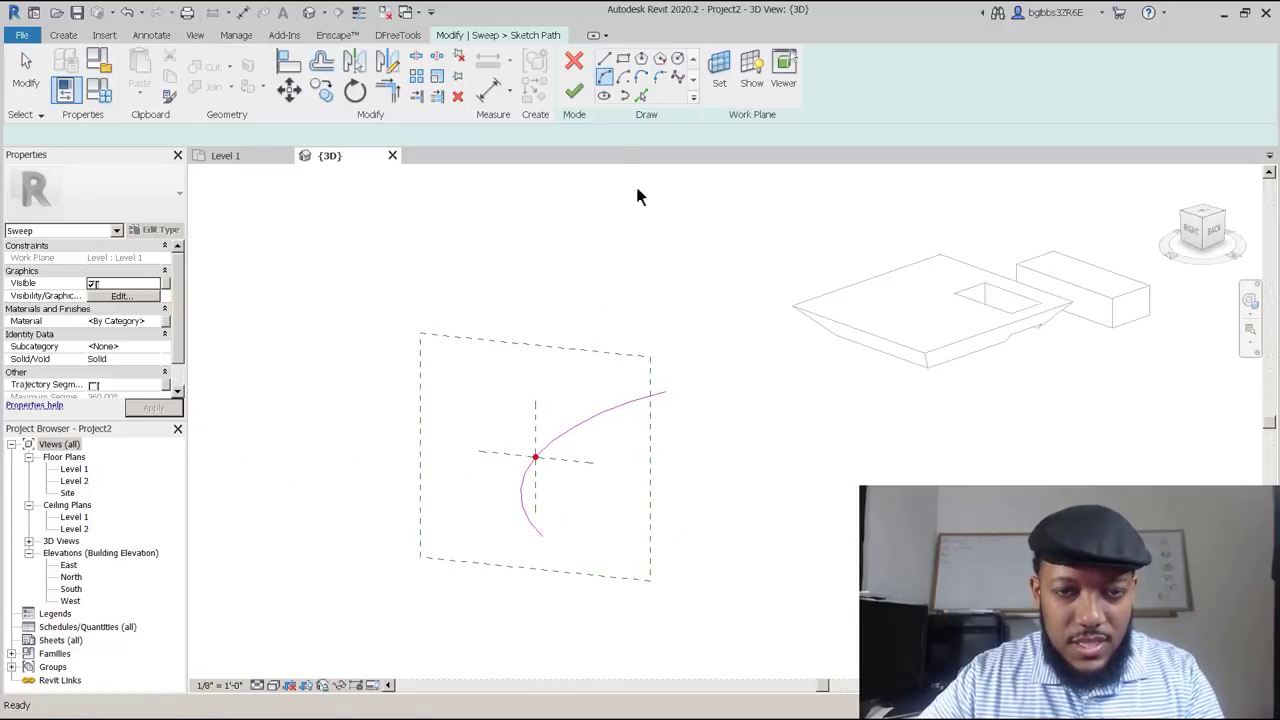
{"action": "left_click", "coordinate": [604, 80]}
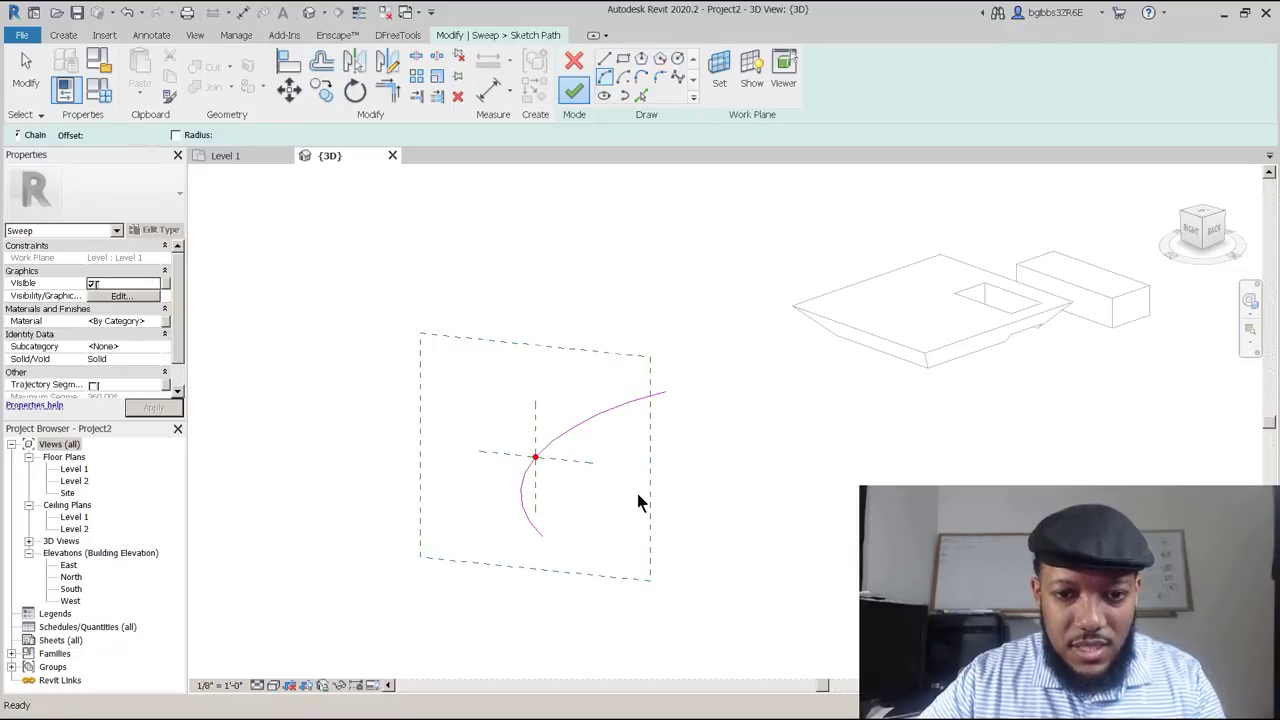
Assign the Fascia-Flat: 1x4 profile to the arc path and finish the sweep.
{"action": "left_click", "coordinate": [808, 92]}
{"action": "left_click", "coordinate": [557, 558]}
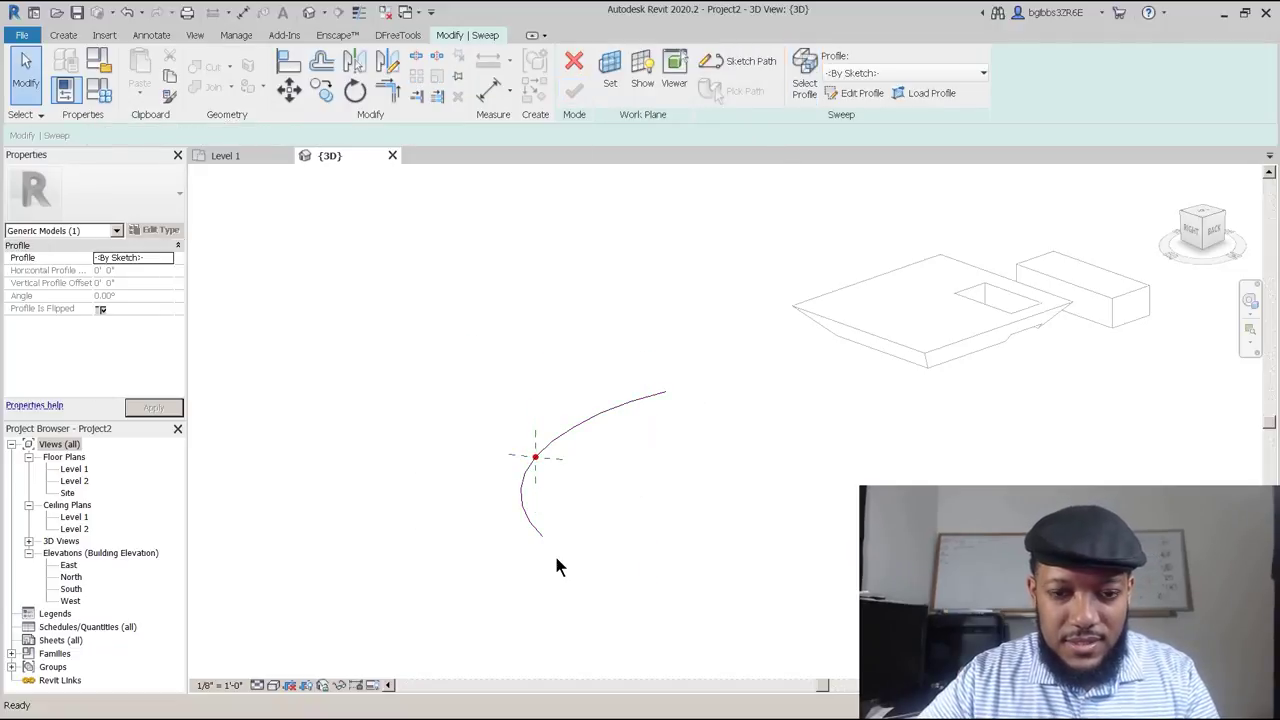
{"action": "left_click", "coordinate": [905, 73]}
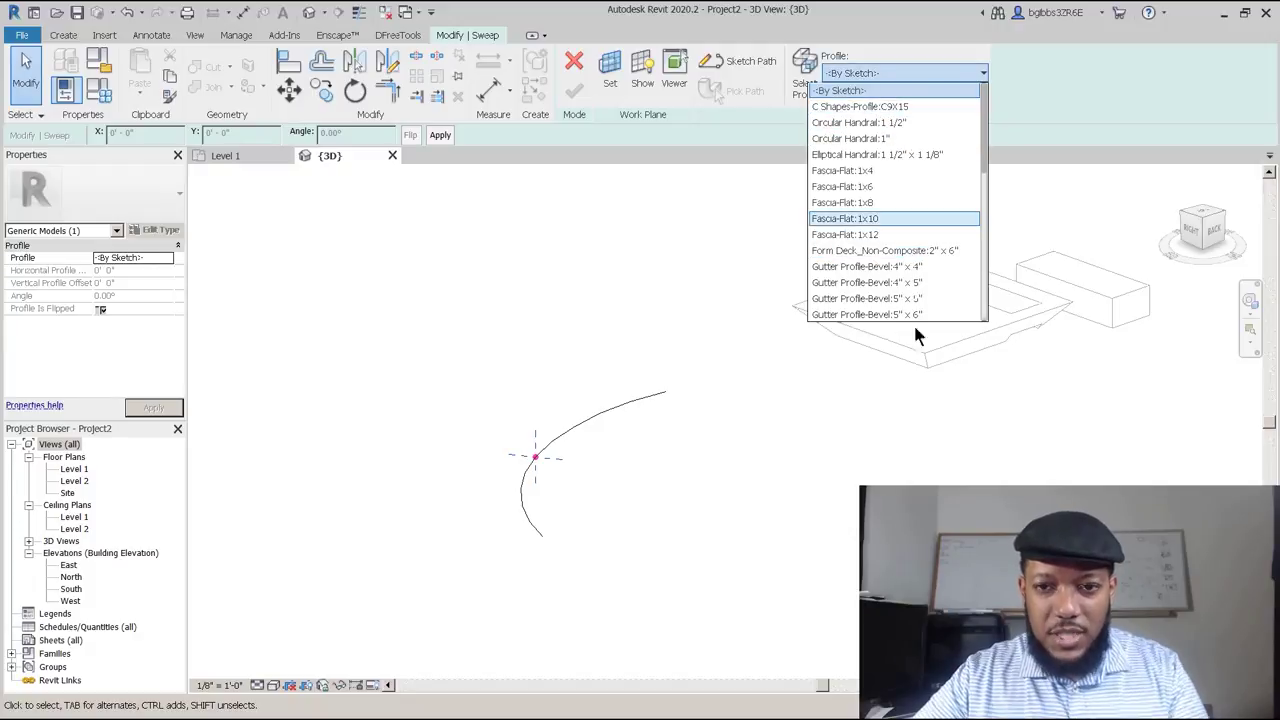
{"action": "left_click", "coordinate": [876, 168]}
{"action": "middle_click_drag", "start_coordinate": [583, 443], "coordinate": [520, 492], "text": "shift"}
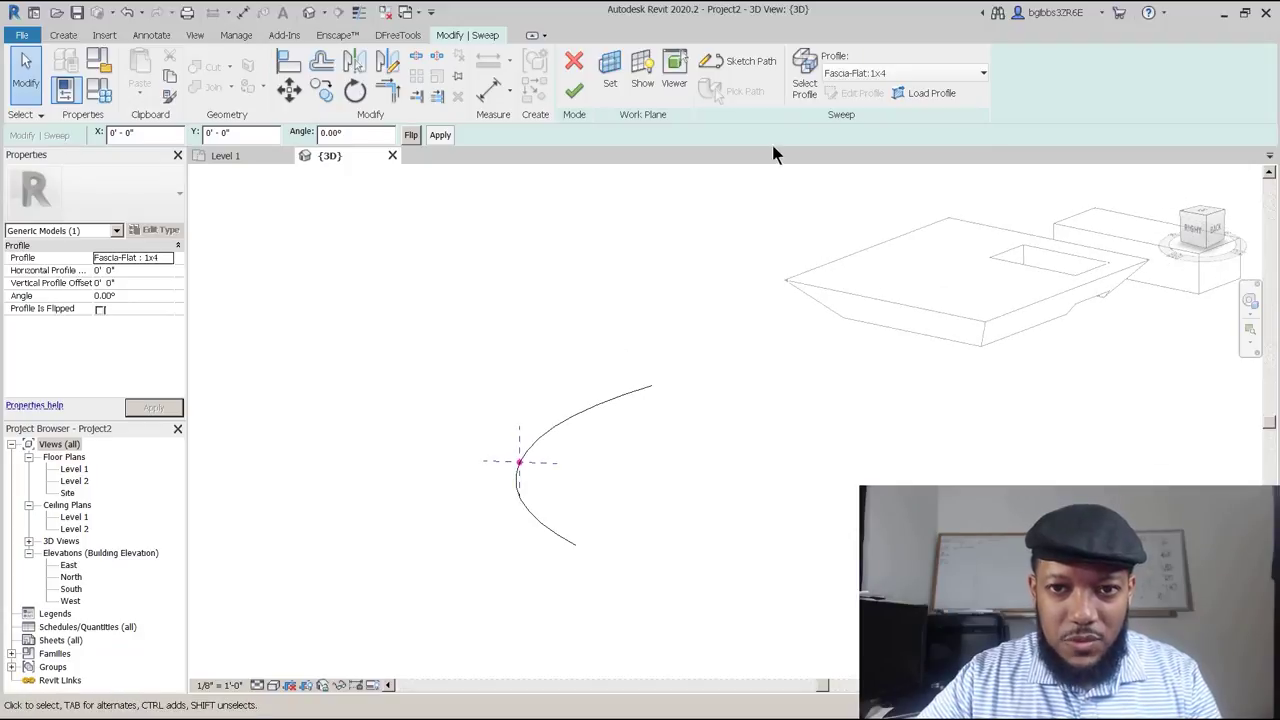
{"action": "left_click", "coordinate": [574, 91]}
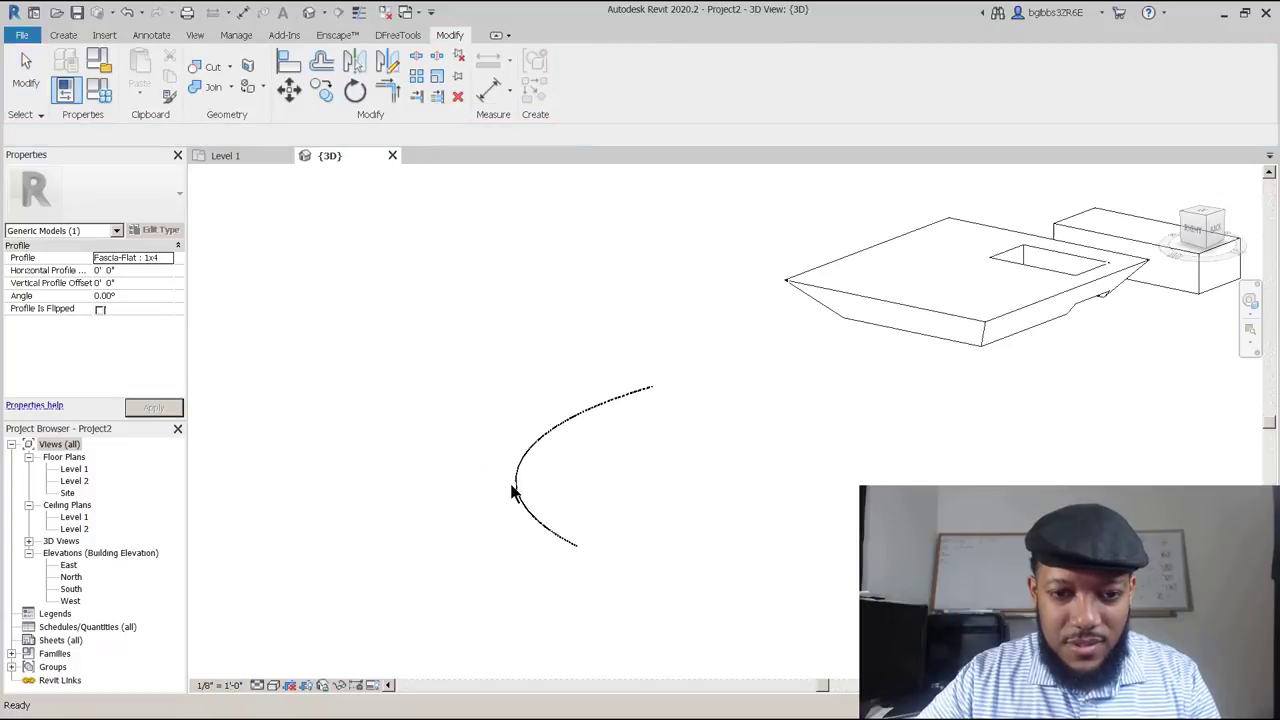
Select the finished arc sweep, check its end closely, and reopen the sweep for editing.
{"action": "left_click", "coordinate": [575, 543]}
{"action": "scroll", "coordinate": [575, 545], "scroll_direction": "up", "scroll_amount": 6}
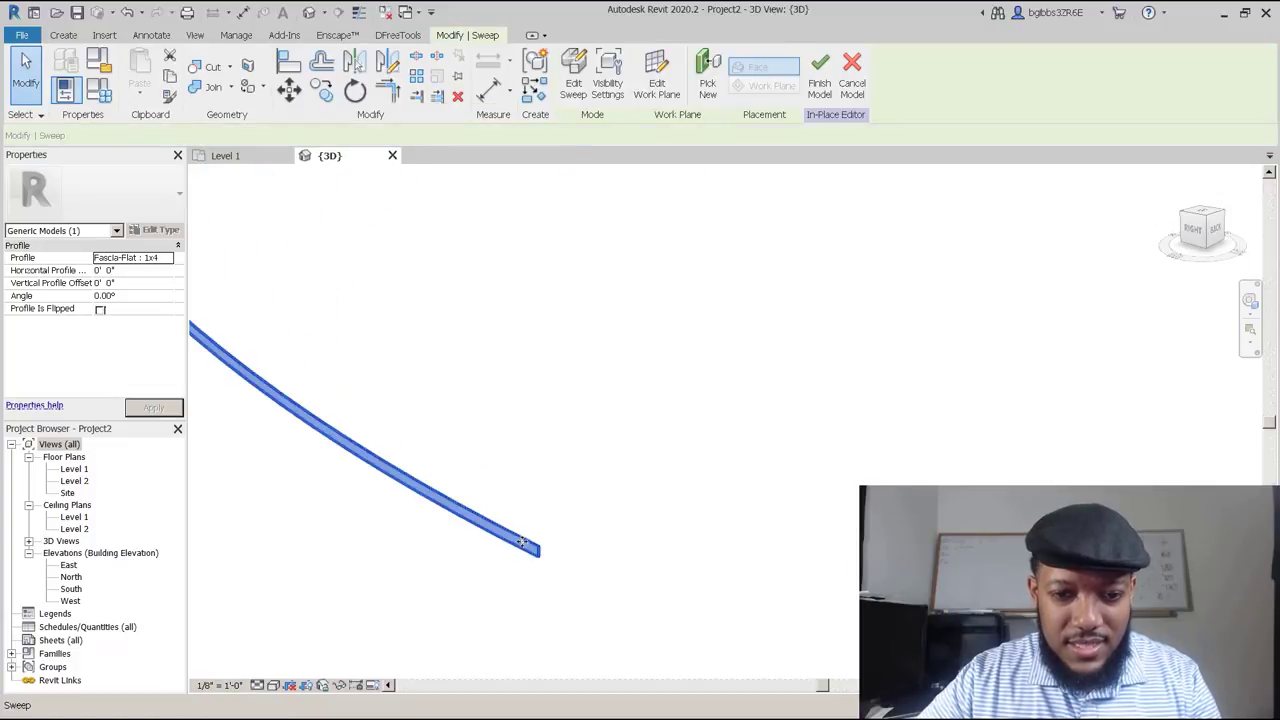
{"action": "scroll", "coordinate": [555, 560], "scroll_direction": "up", "scroll_amount": 2}
{"action": "scroll", "coordinate": [553, 556], "scroll_direction": "down", "scroll_amount": 6}
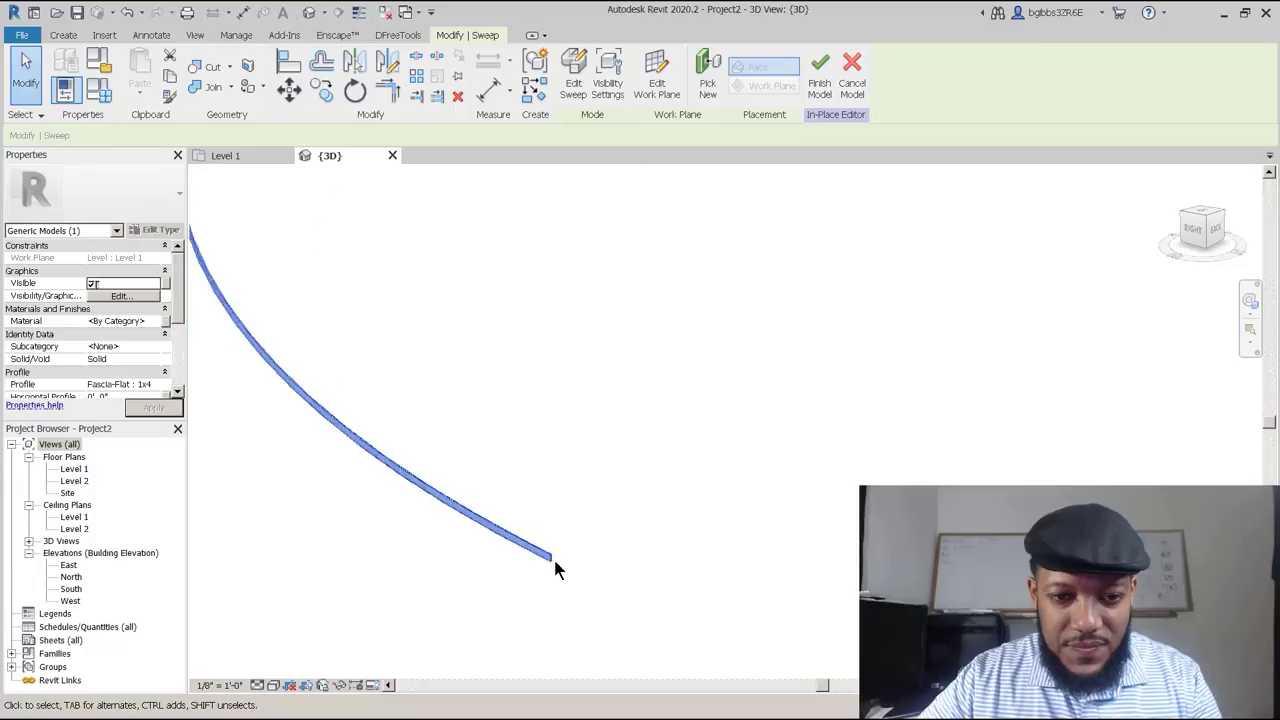
{"action": "scroll", "coordinate": [520, 440], "scroll_direction": "down", "scroll_amount": 4}
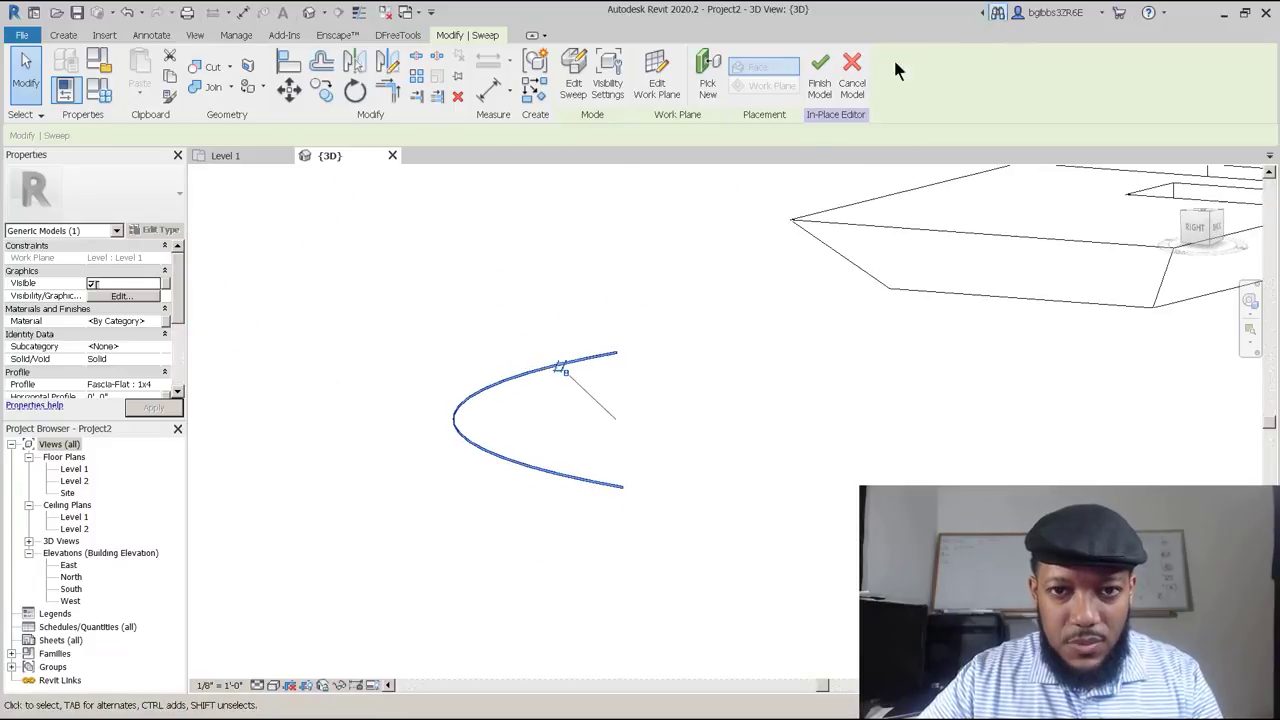
{"action": "left_click", "coordinate": [571, 78]}
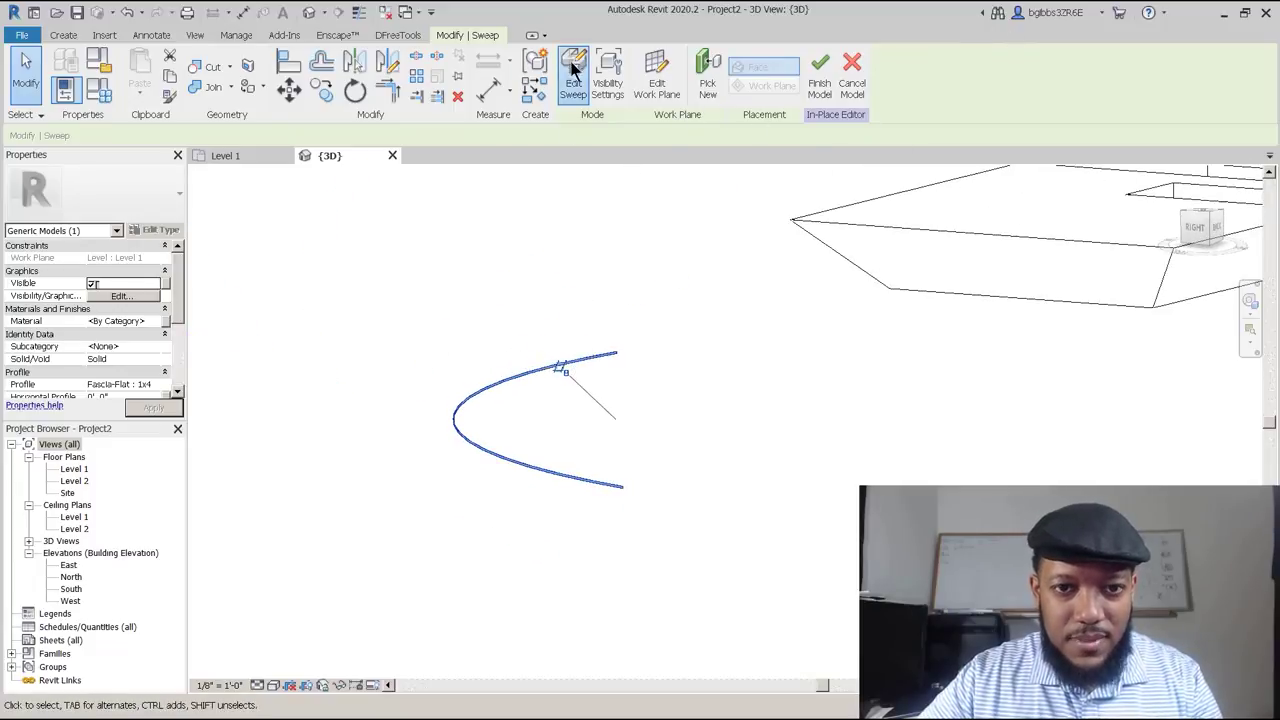
{"action": "scroll", "coordinate": [440, 420], "scroll_direction": "up", "scroll_amount": 3}
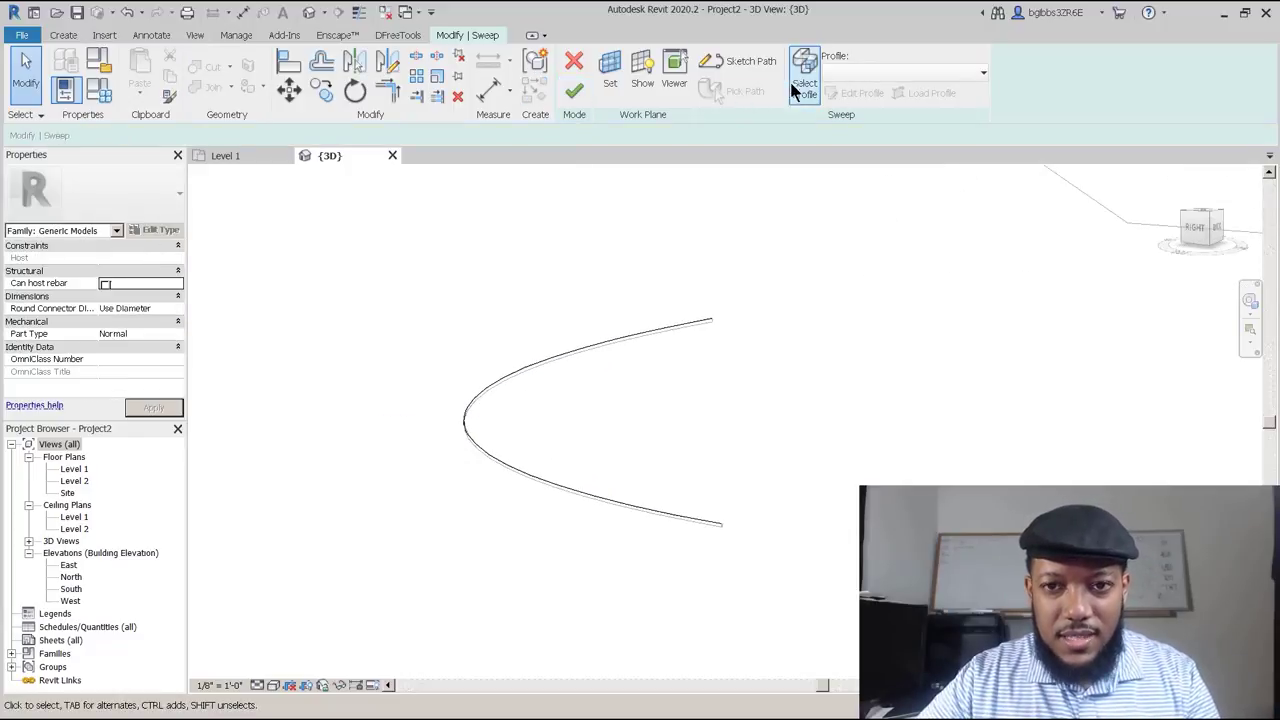
Select the profile at the arc's midpoint and switch the sweep's profile to By Sketch.
{"action": "left_click", "coordinate": [464, 425]}
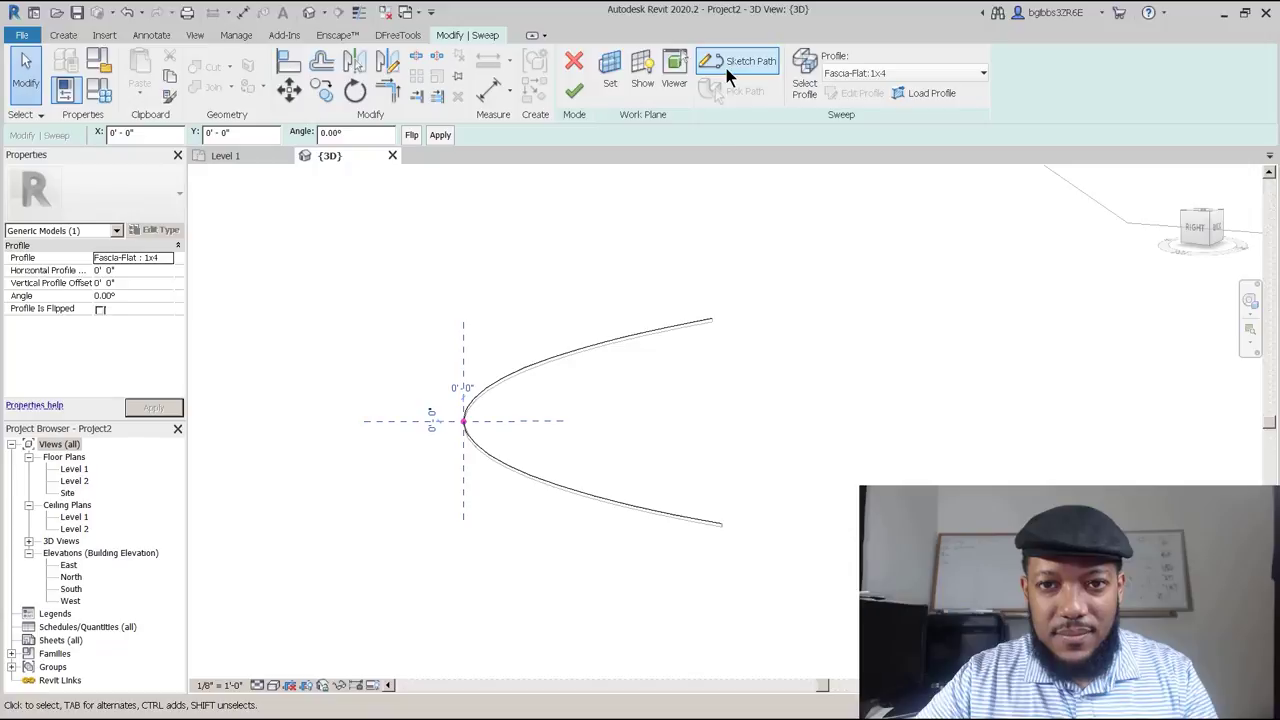
{"action": "left_click", "coordinate": [914, 91]}
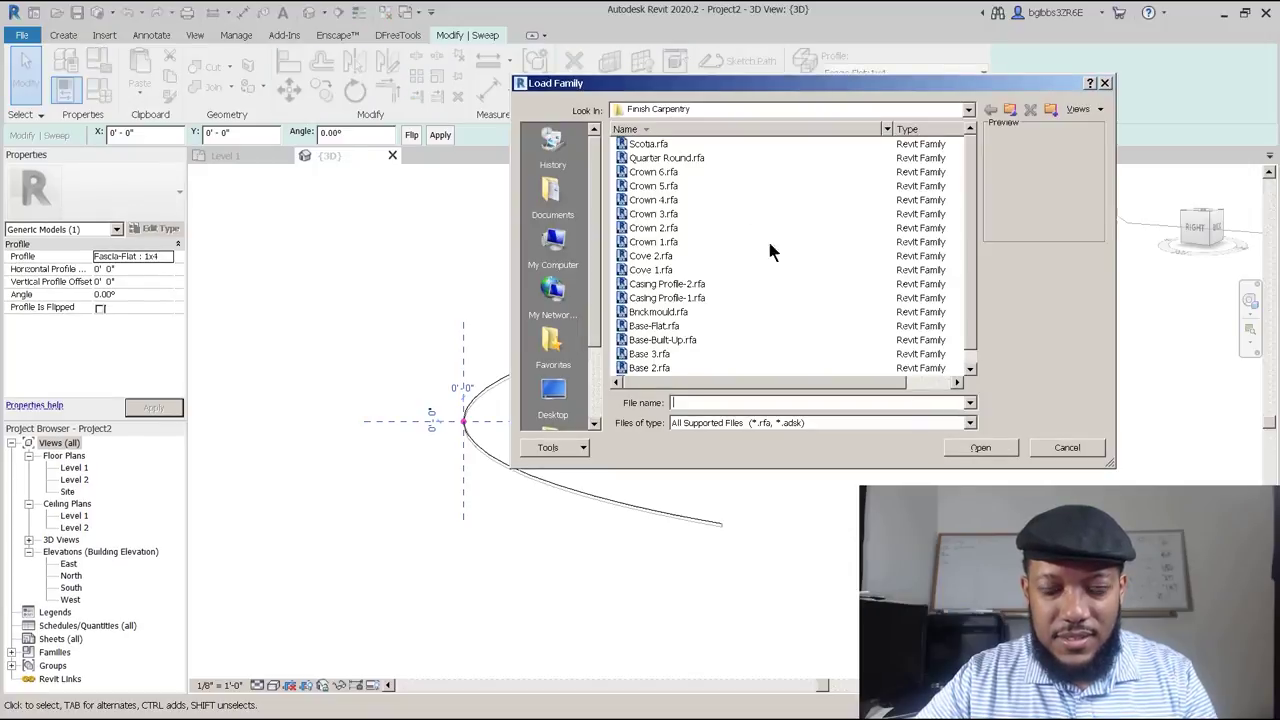
{"action": "key", "text": "Escape"}
{"action": "left_click", "coordinate": [873, 73]}
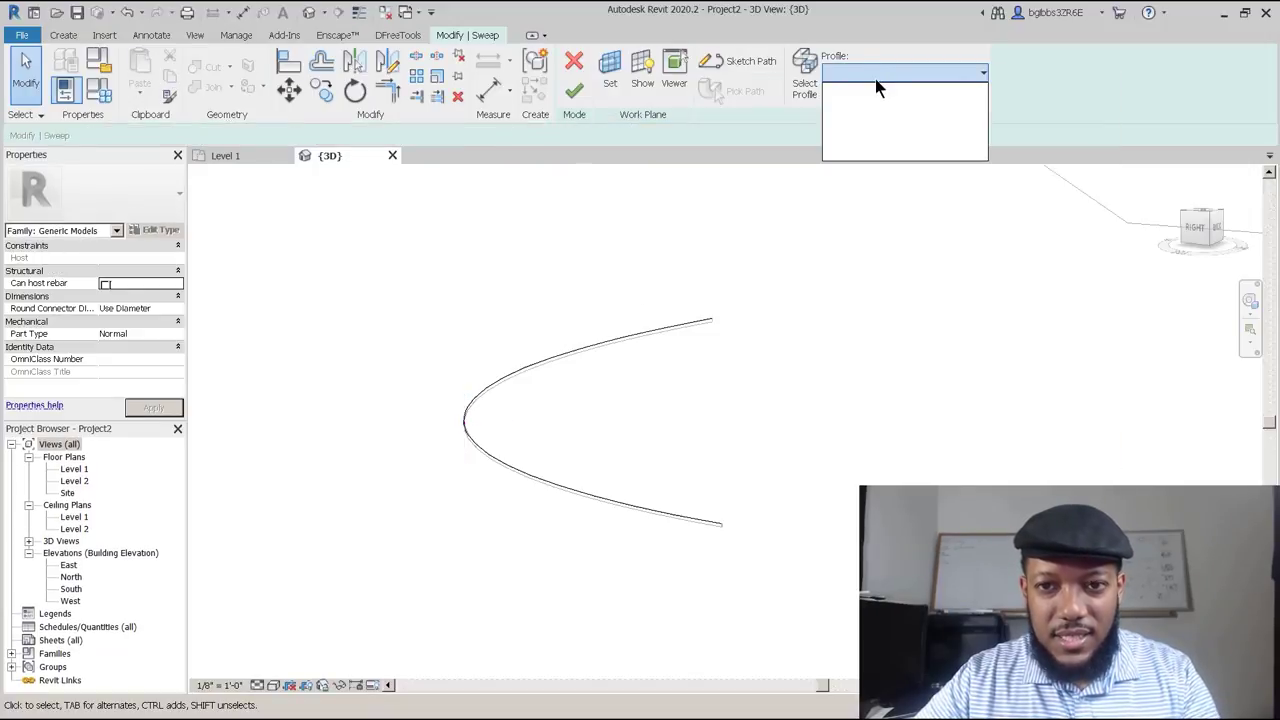
{"action": "left_click", "coordinate": [875, 78]}
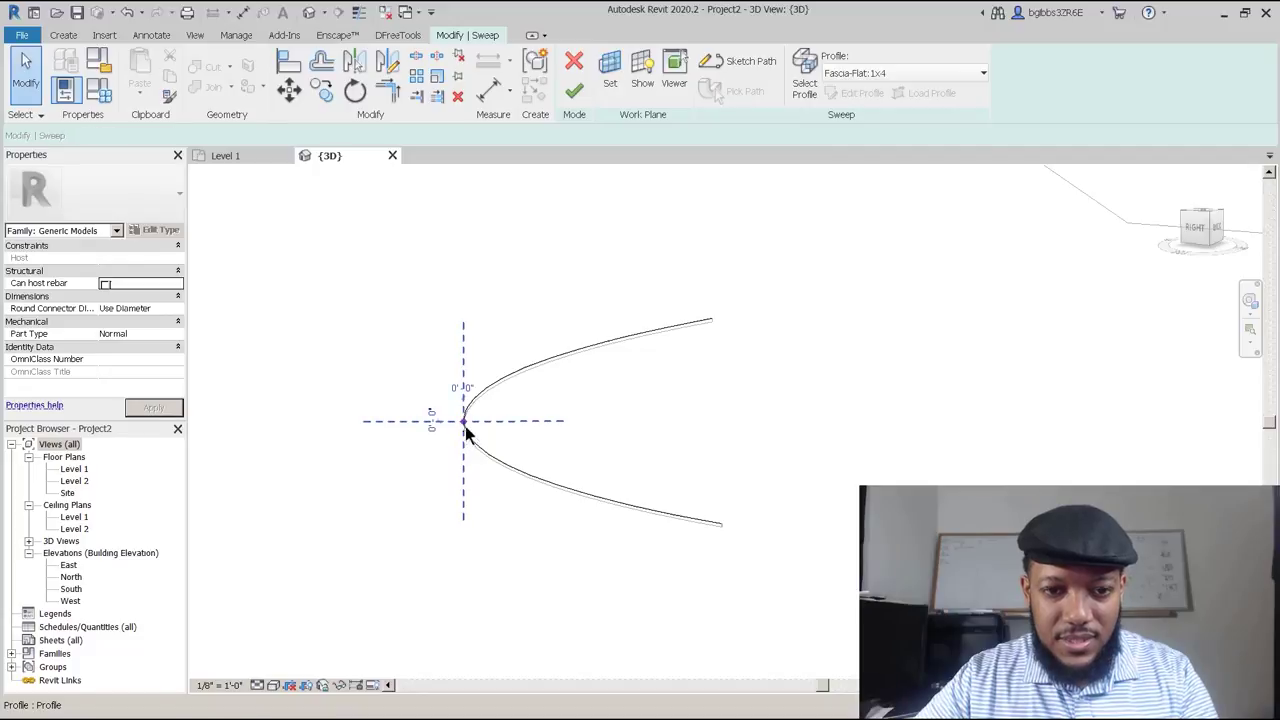
{"action": "left_click", "coordinate": [463, 435]}
{"action": "left_click", "coordinate": [900, 73]}
{"action": "scroll", "coordinate": [915, 95], "scroll_direction": "up", "scroll_amount": 2}
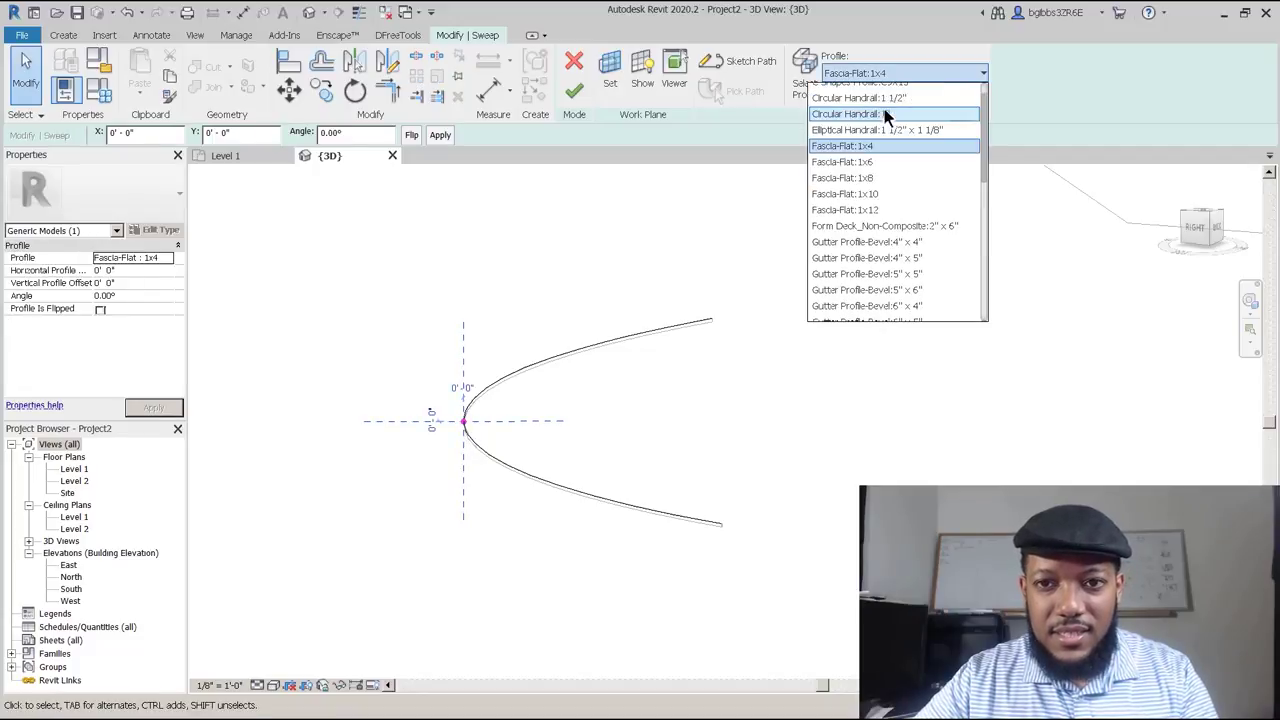
{"action": "left_click", "coordinate": [915, 92]}
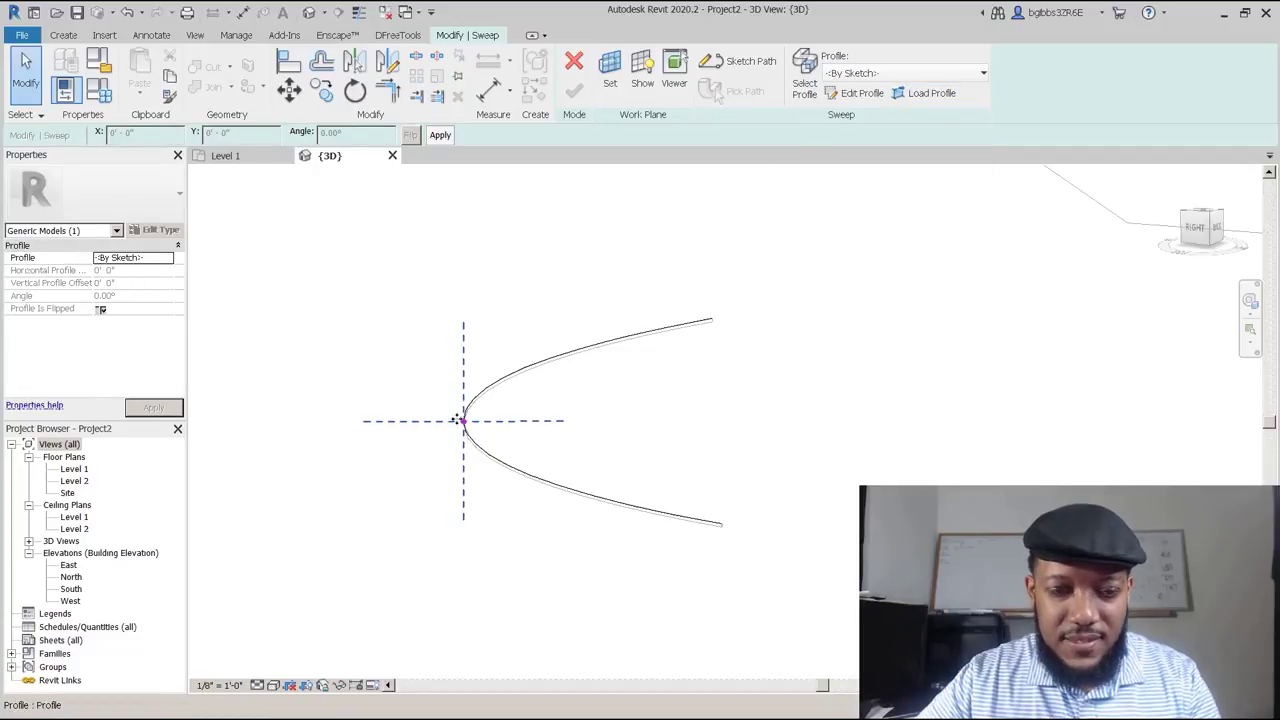
In the sweep's profile sketch, draw a vertical line up from the path point and a horizontal line about 2'-5" long outward from its upper end.
{"action": "left_click", "coordinate": [843, 94]}
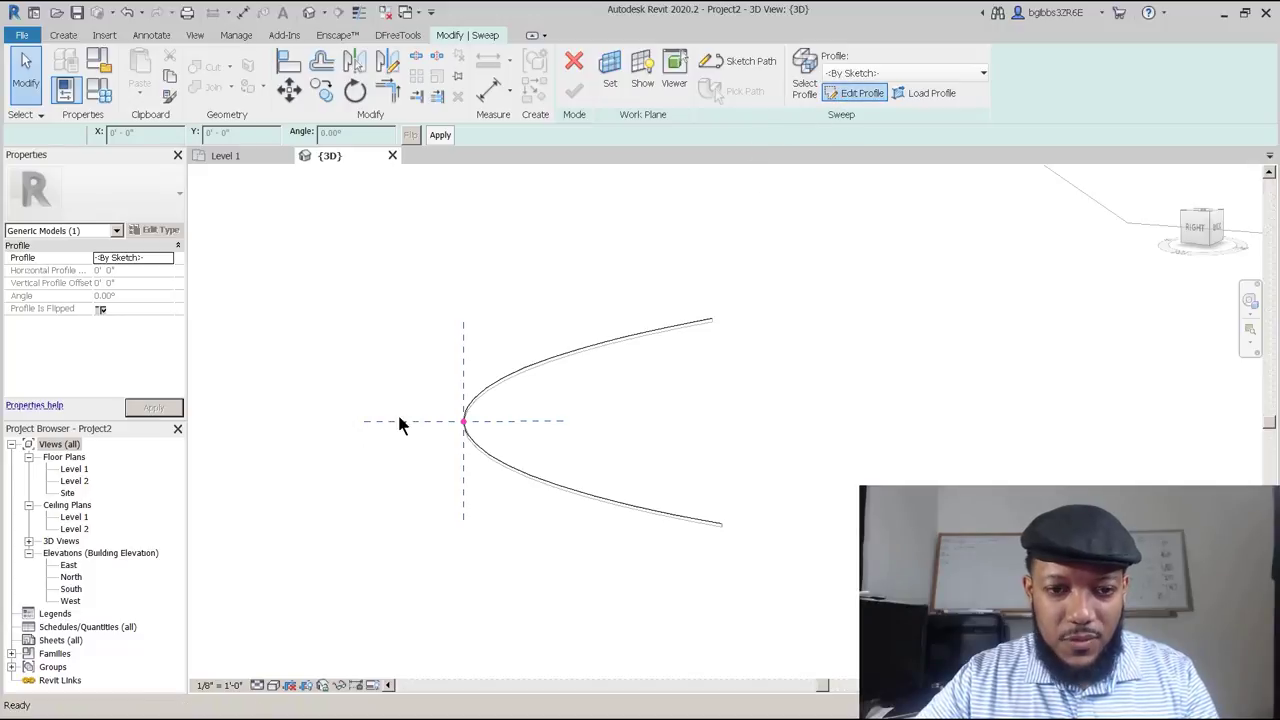
{"action": "scroll", "coordinate": [458, 405], "scroll_direction": "up", "scroll_amount": 2}
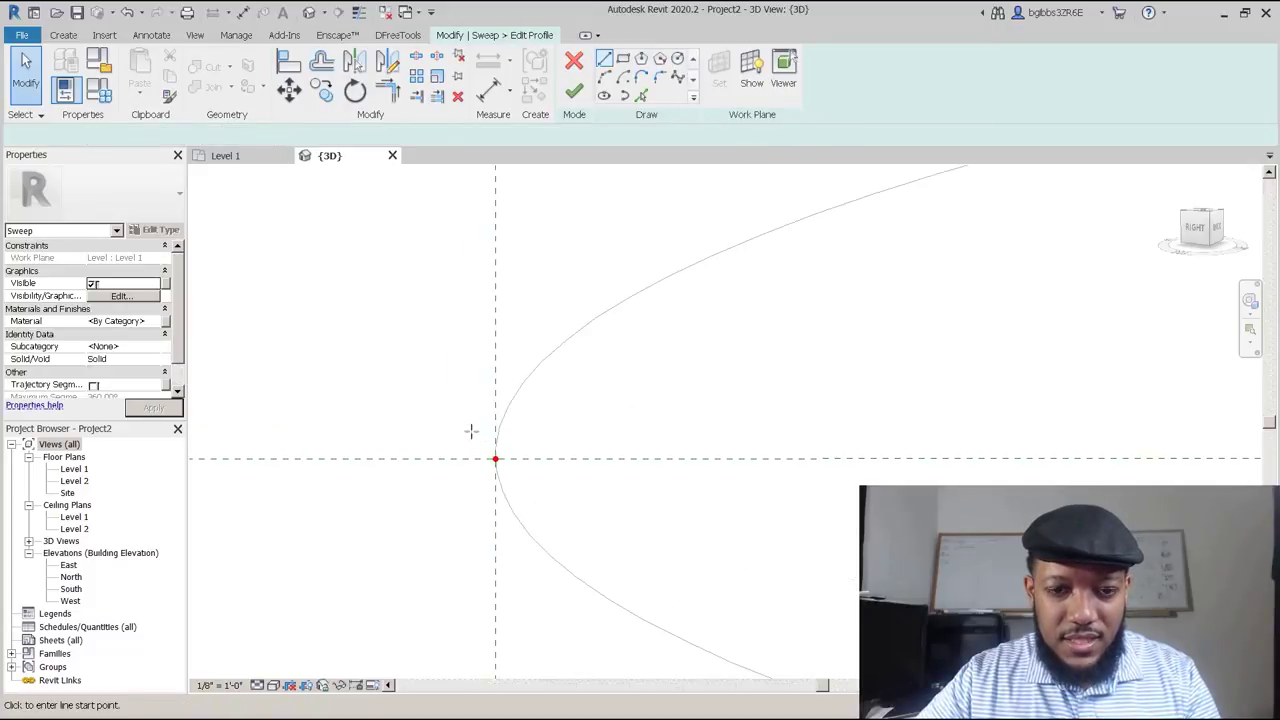
{"action": "scroll", "coordinate": [471, 431], "scroll_direction": "down", "scroll_amount": 2}
{"action": "key", "text": "l"}
{"action": "key", "text": "i"}
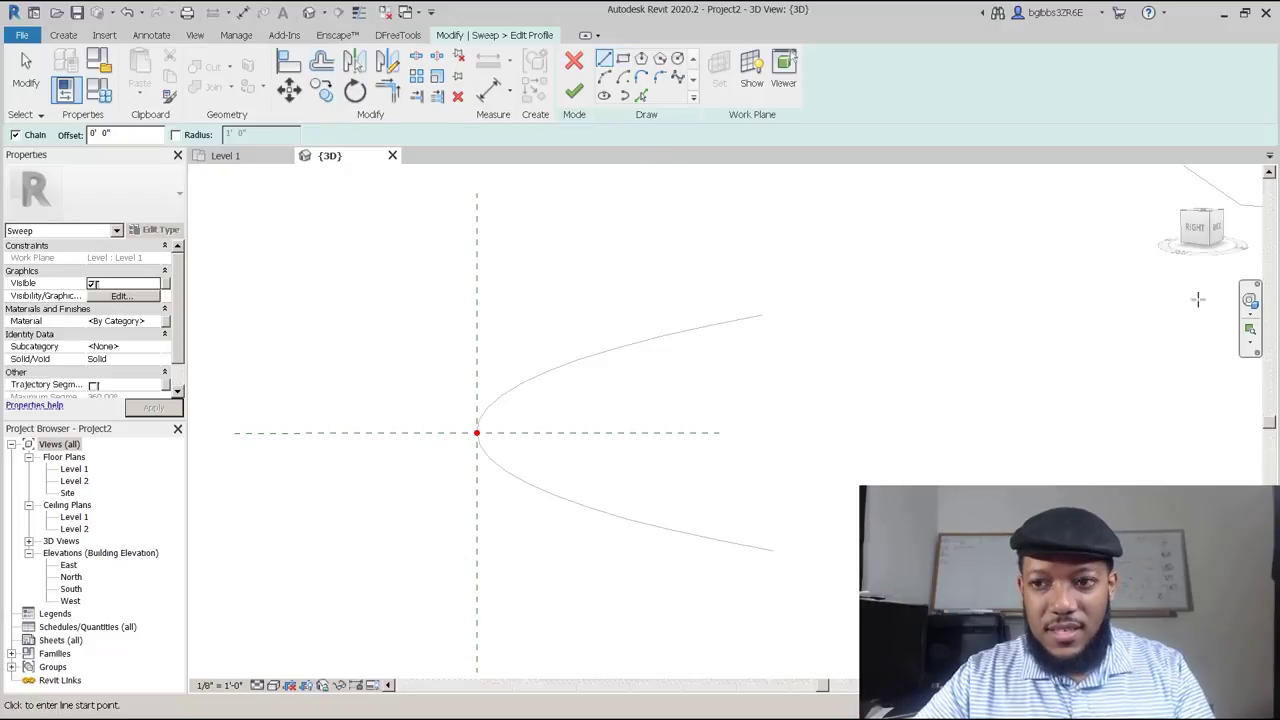
{"action": "scroll", "coordinate": [500, 435], "scroll_direction": "up", "scroll_amount": 2}
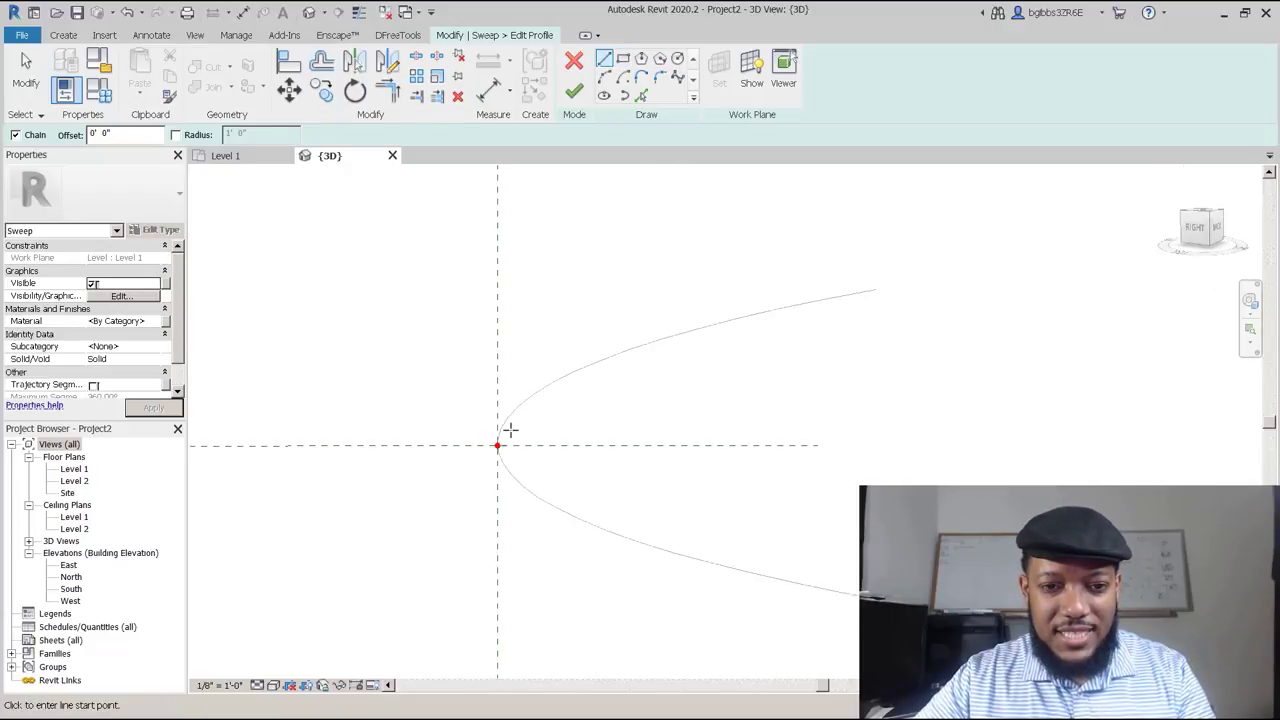
{"action": "left_click", "coordinate": [493, 450]}
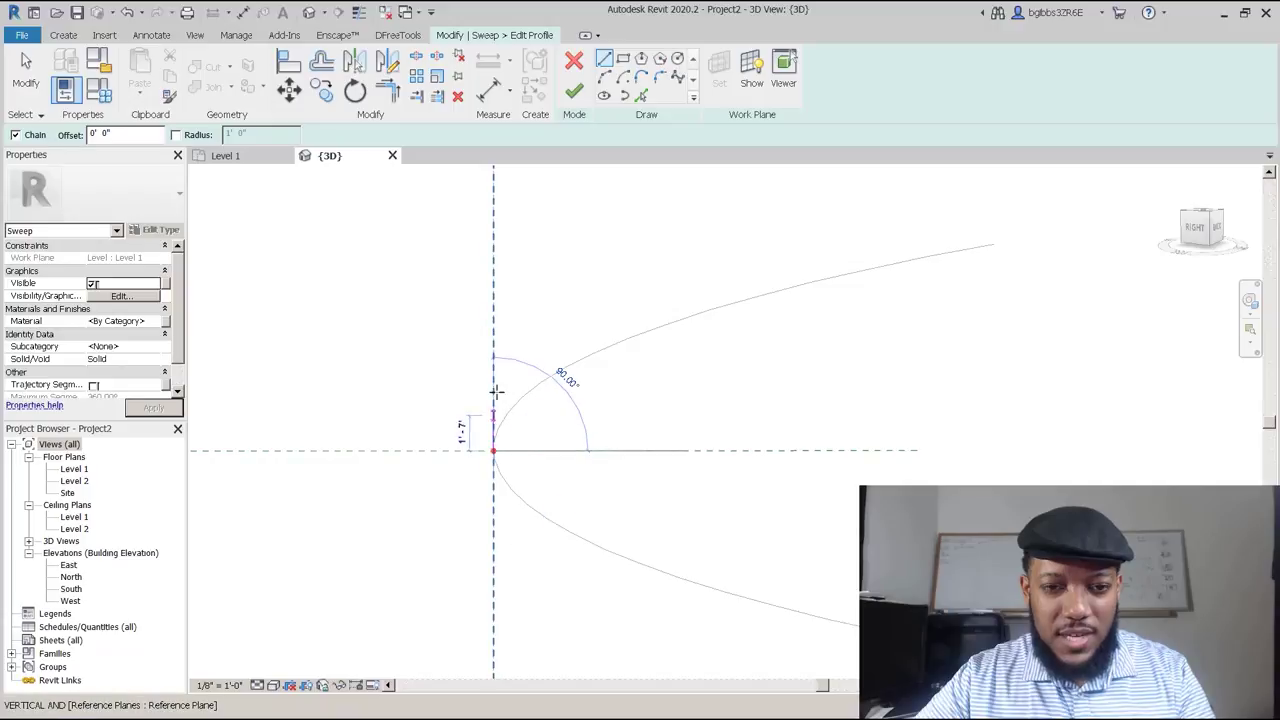
{"action": "left_click", "coordinate": [437, 407]}
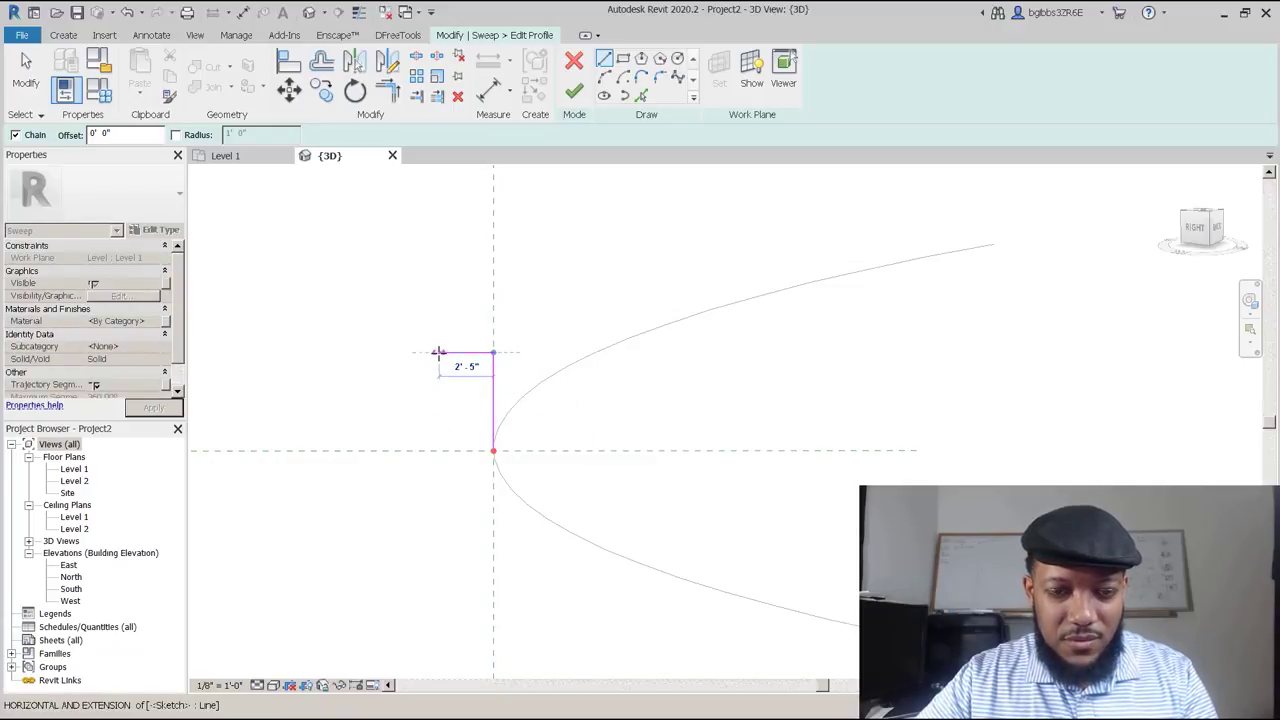
{"action": "left_click", "coordinate": [440, 352]}
{"action": "key", "text": "Escape"}
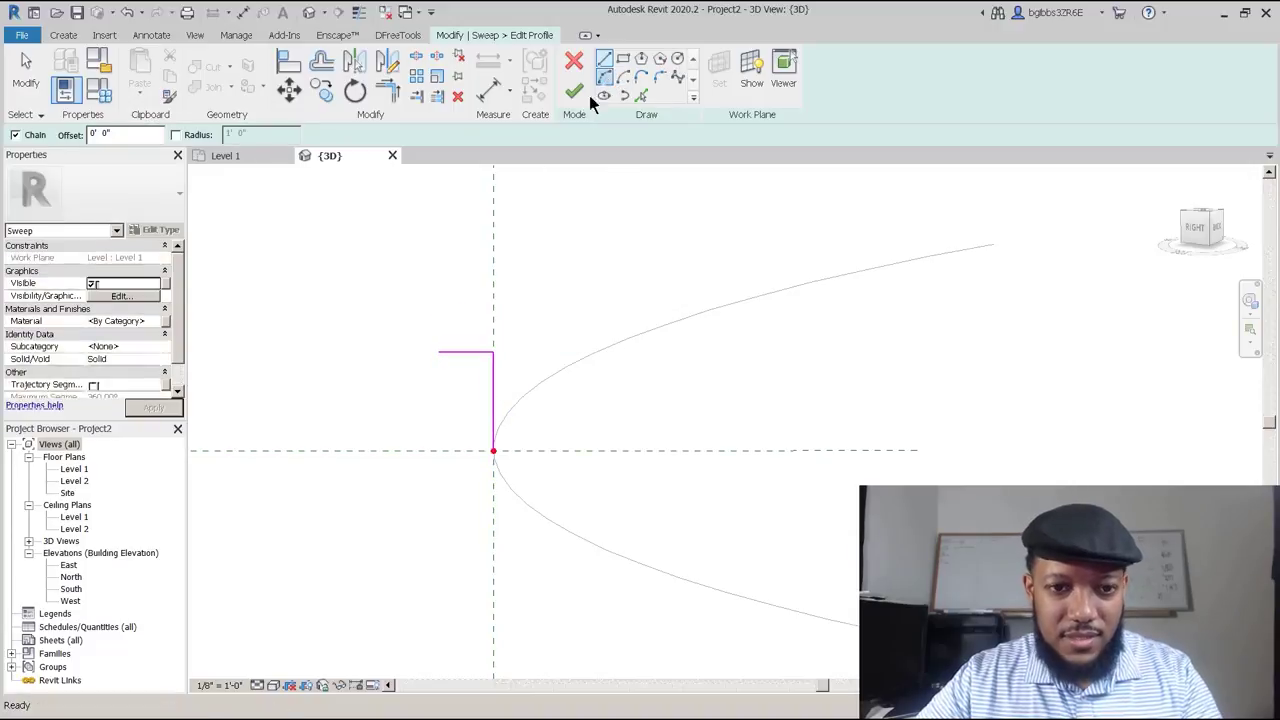
Close the profile with an arc of about 4'-10" radius from the horizontal line's free end to the path point.
{"action": "left_click", "coordinate": [440, 352]}
{"action": "left_click", "coordinate": [493, 450]}
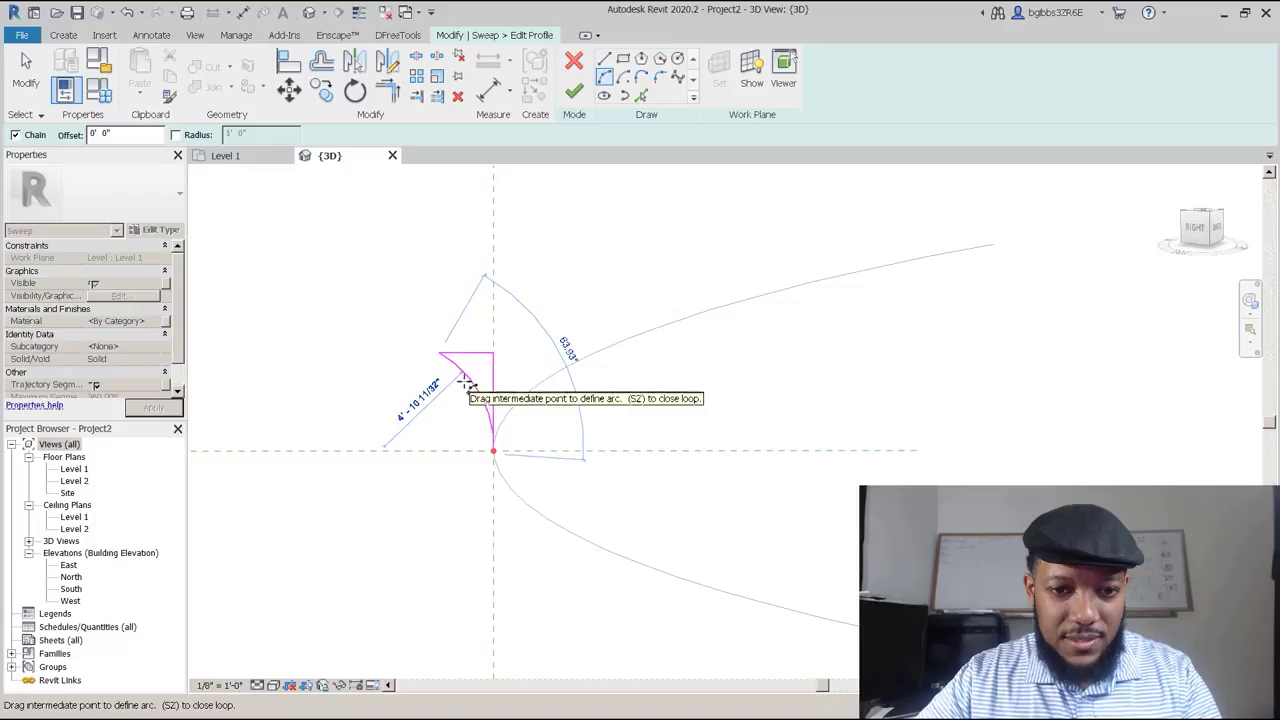
{"action": "key", "text": "Escape"}
{"action": "key", "text": "Escape"}
{"action": "middle_click_drag", "start_coordinate": [481, 344], "coordinate": [490, 430], "text": "shift"}
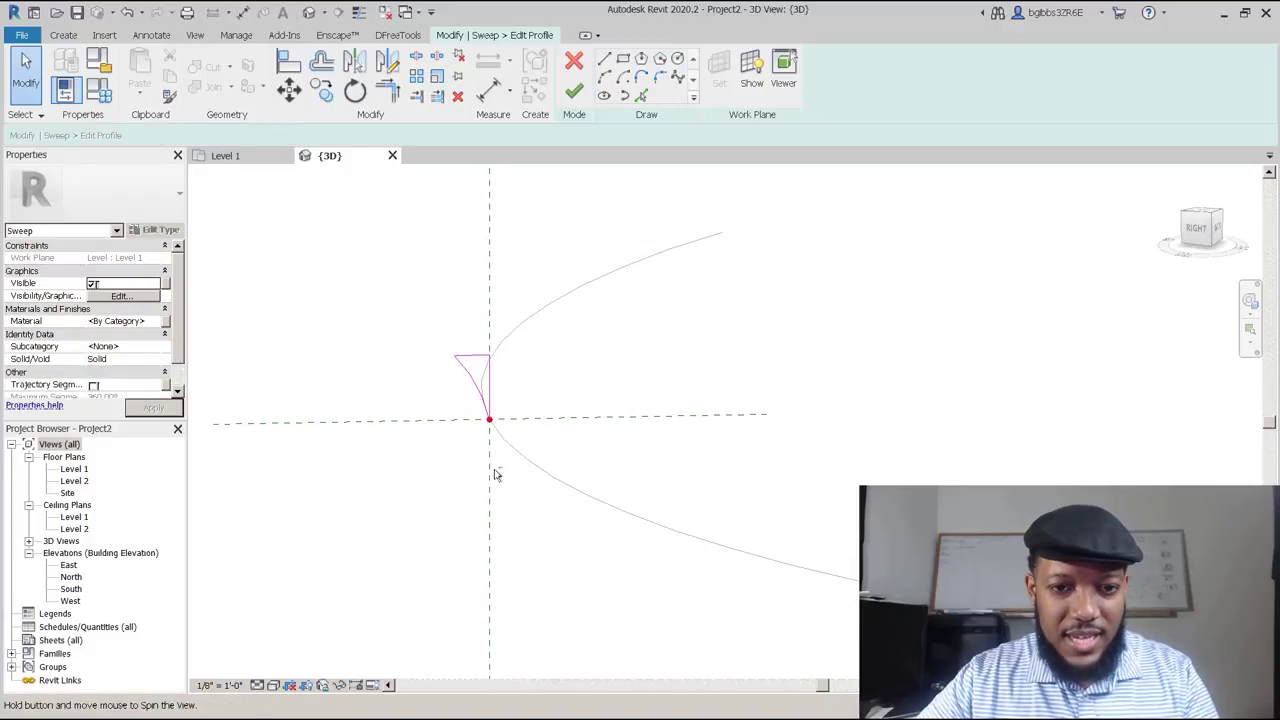
{"action": "left_click", "coordinate": [475, 383]}
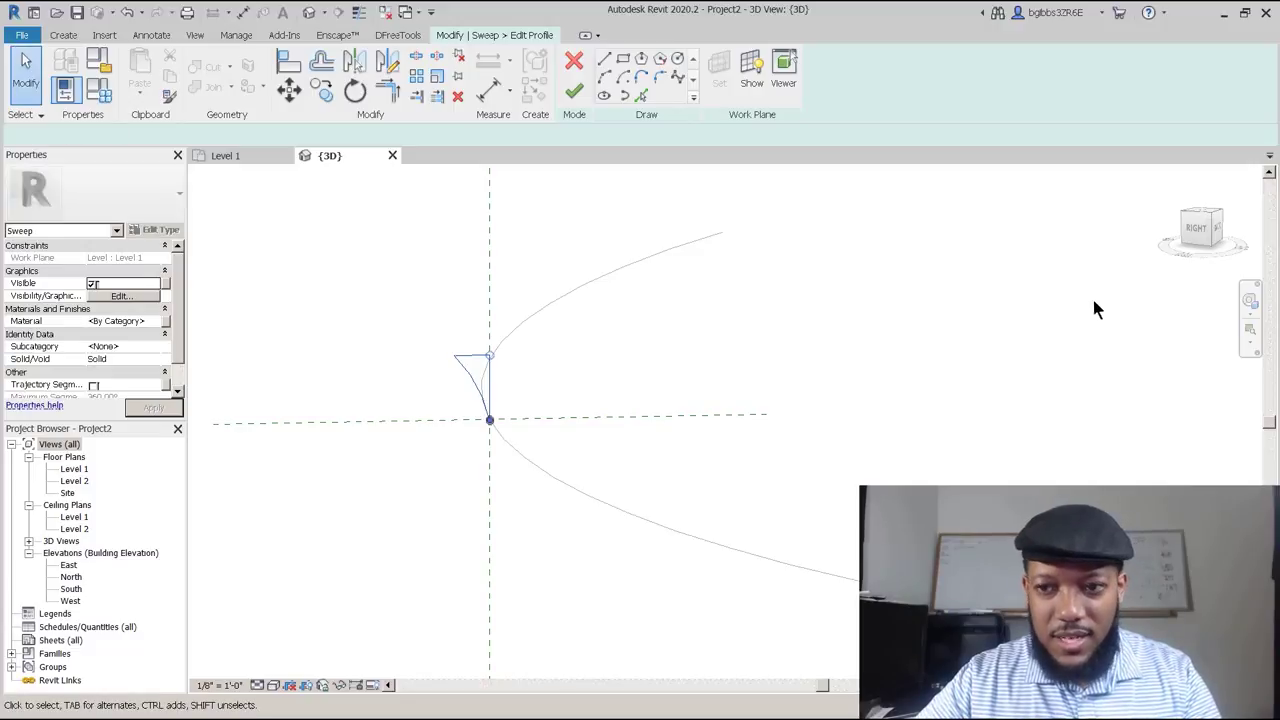
{"action": "right_click", "coordinate": [1253, 307]}
{"action": "left_click", "coordinate": [1250, 304]}
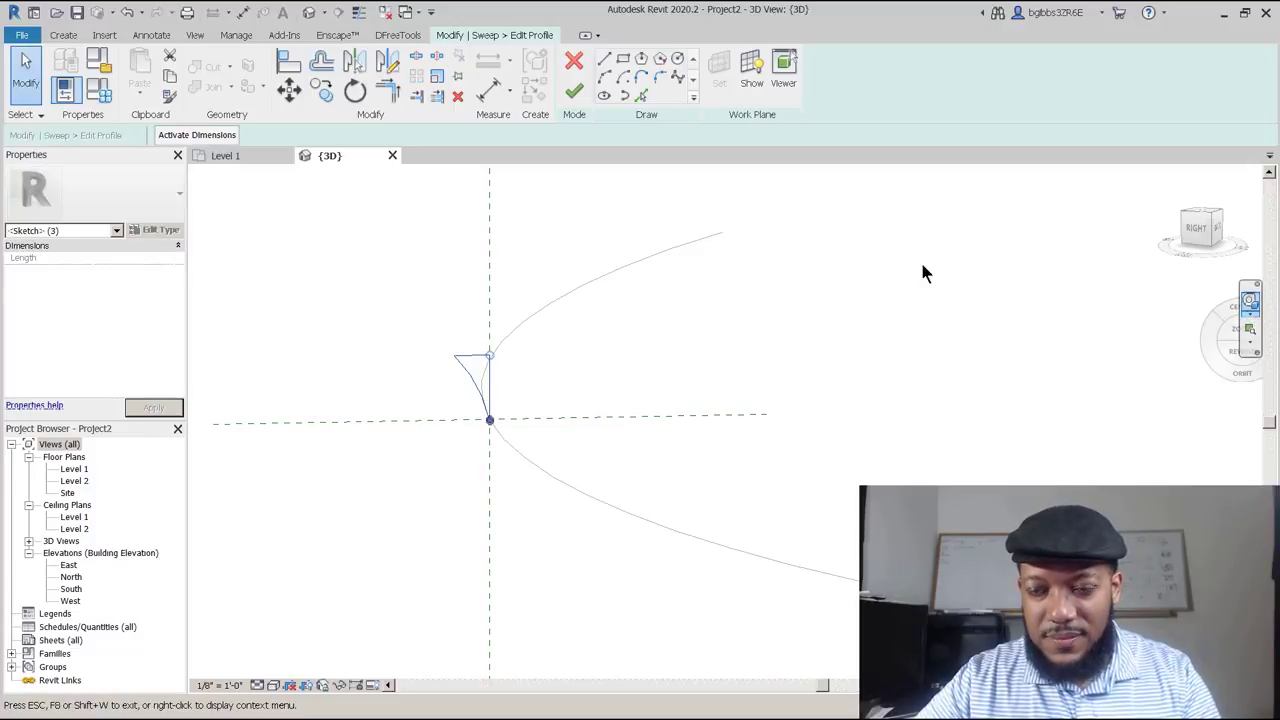
{"action": "key", "text": "Escape"}
{"action": "key", "text": "Escape"}
Orient the 3D view to the reference plane named Profile plane, facing the sweep's profile sketch.
{"action": "middle_click_drag", "start_coordinate": [441, 406], "coordinate": [565, 475], "text": "shift"}
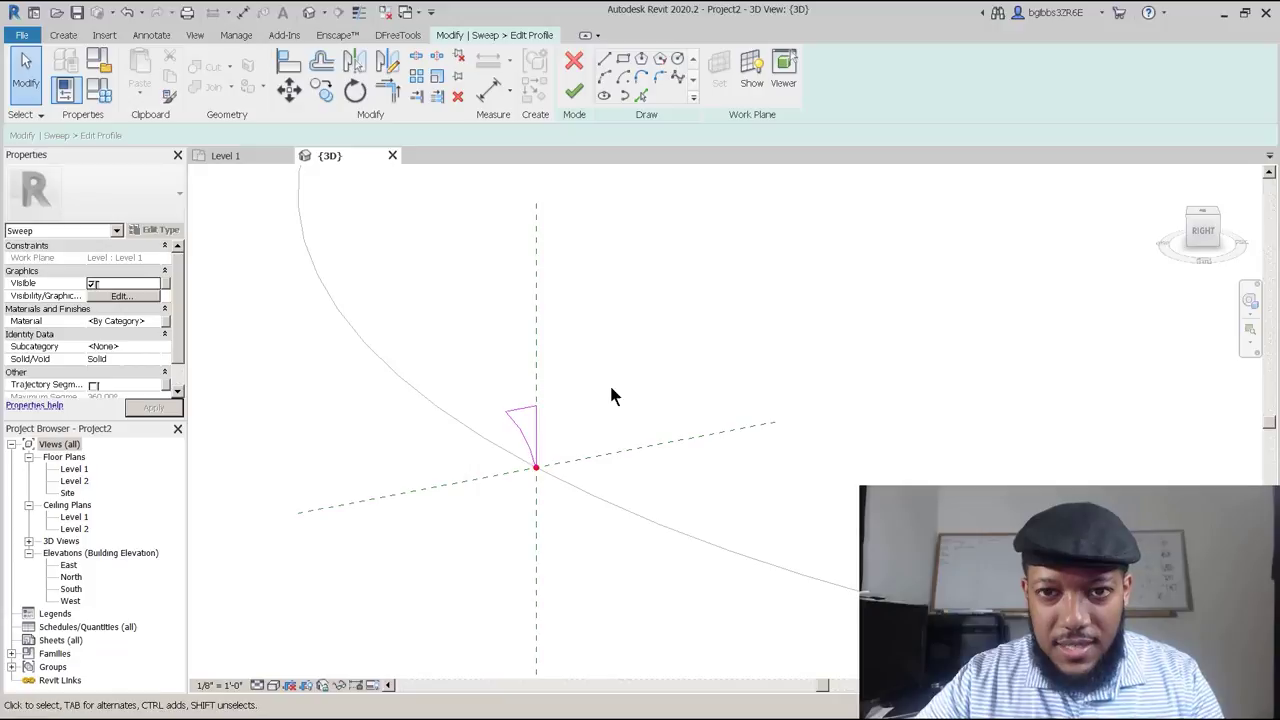
{"action": "scroll", "coordinate": [591, 450], "scroll_direction": "down", "scroll_amount": 1}
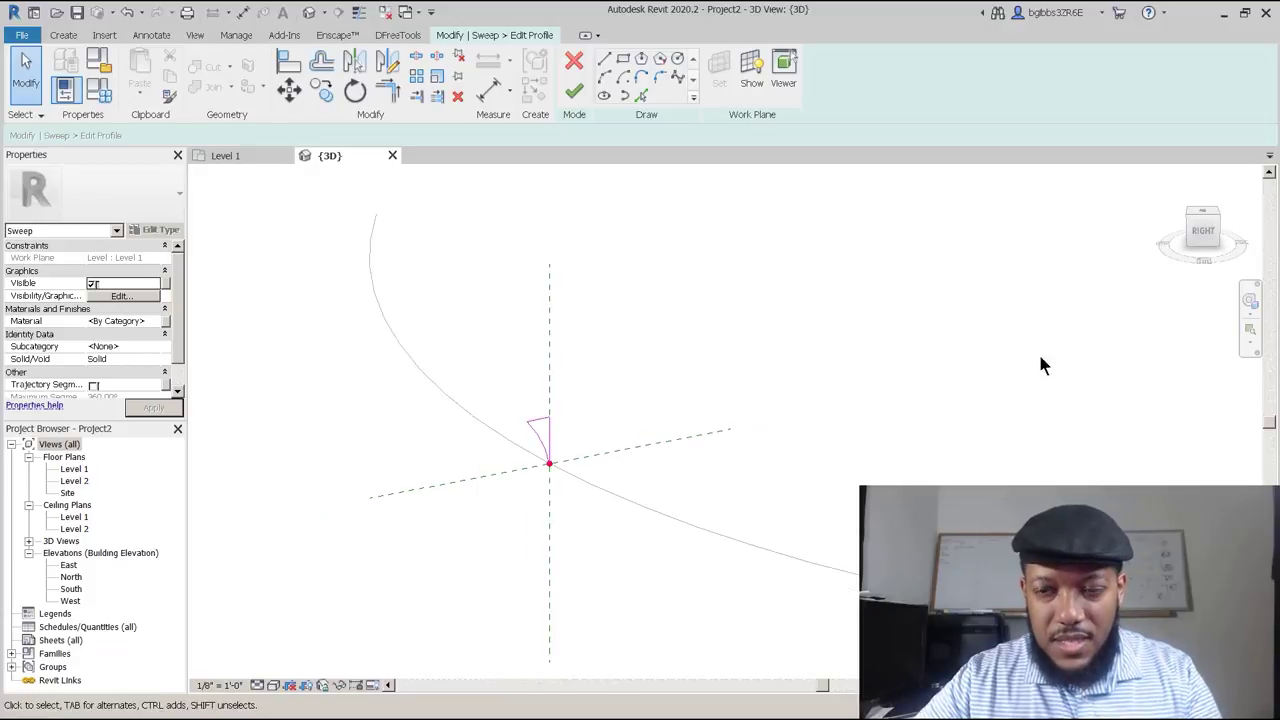
{"action": "right_click", "coordinate": [1207, 233]}
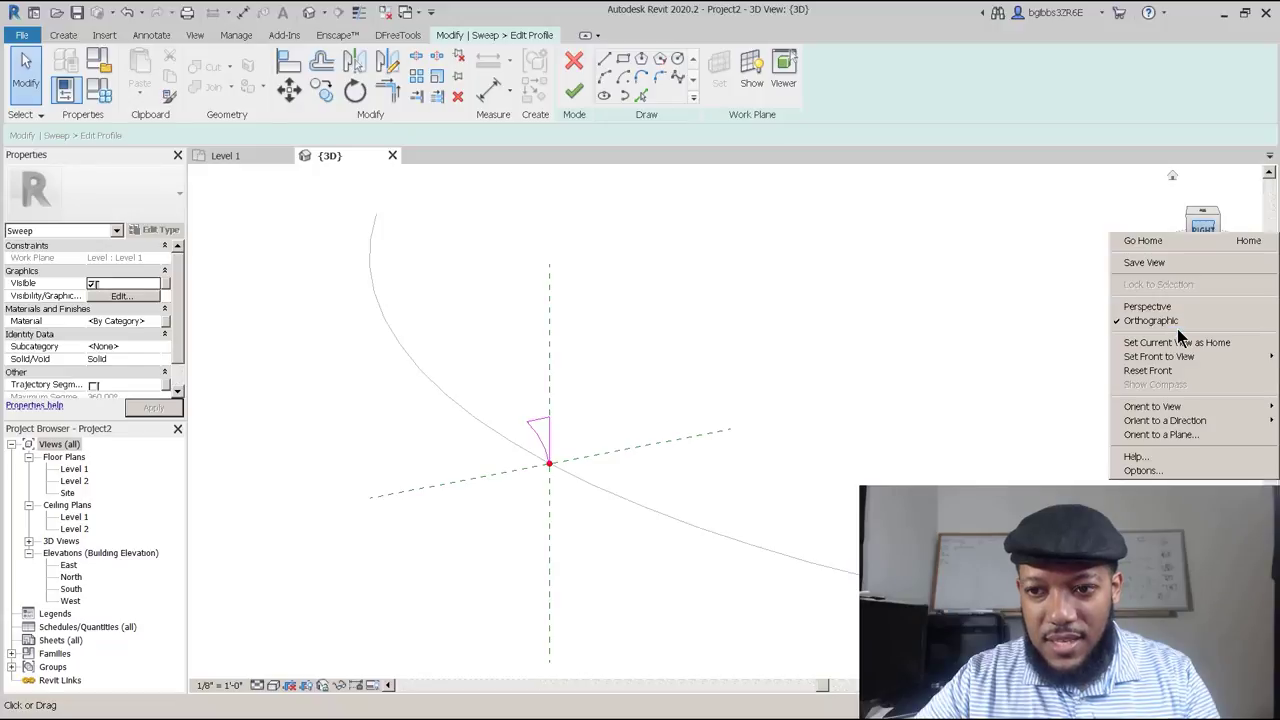
{"action": "left_click", "coordinate": [1176, 434]}
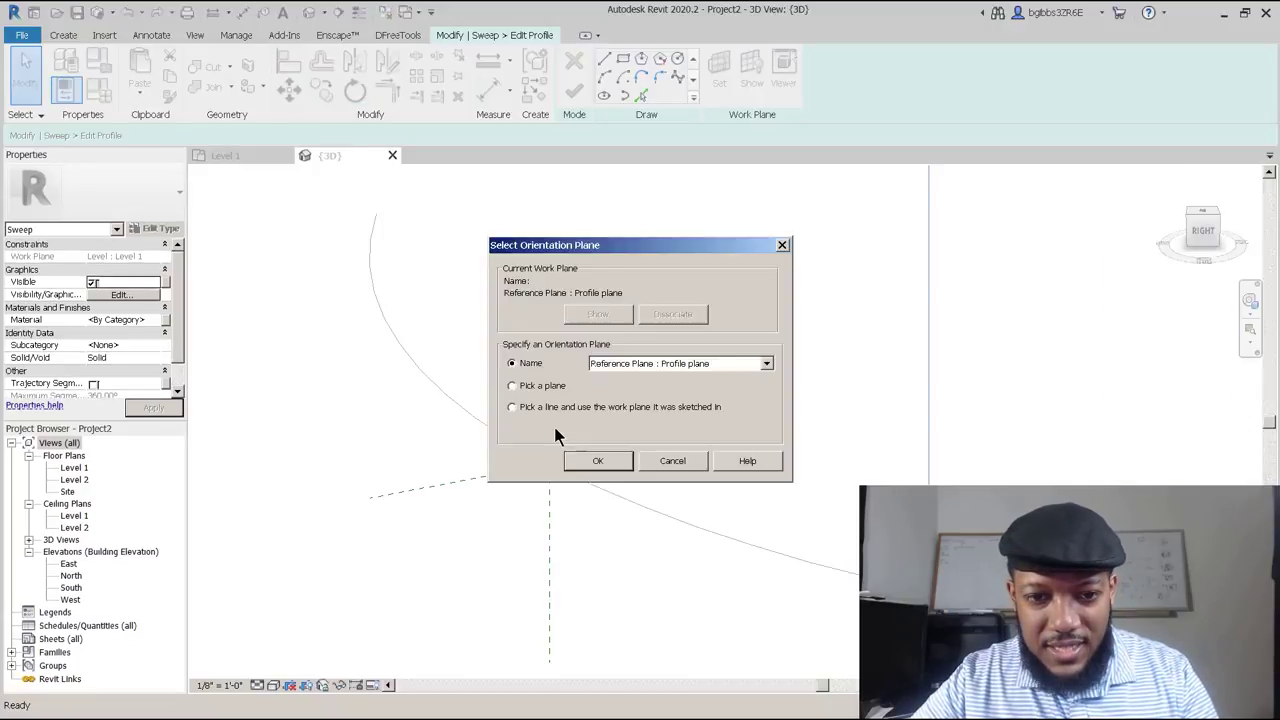
{"action": "left_click", "coordinate": [597, 460]}
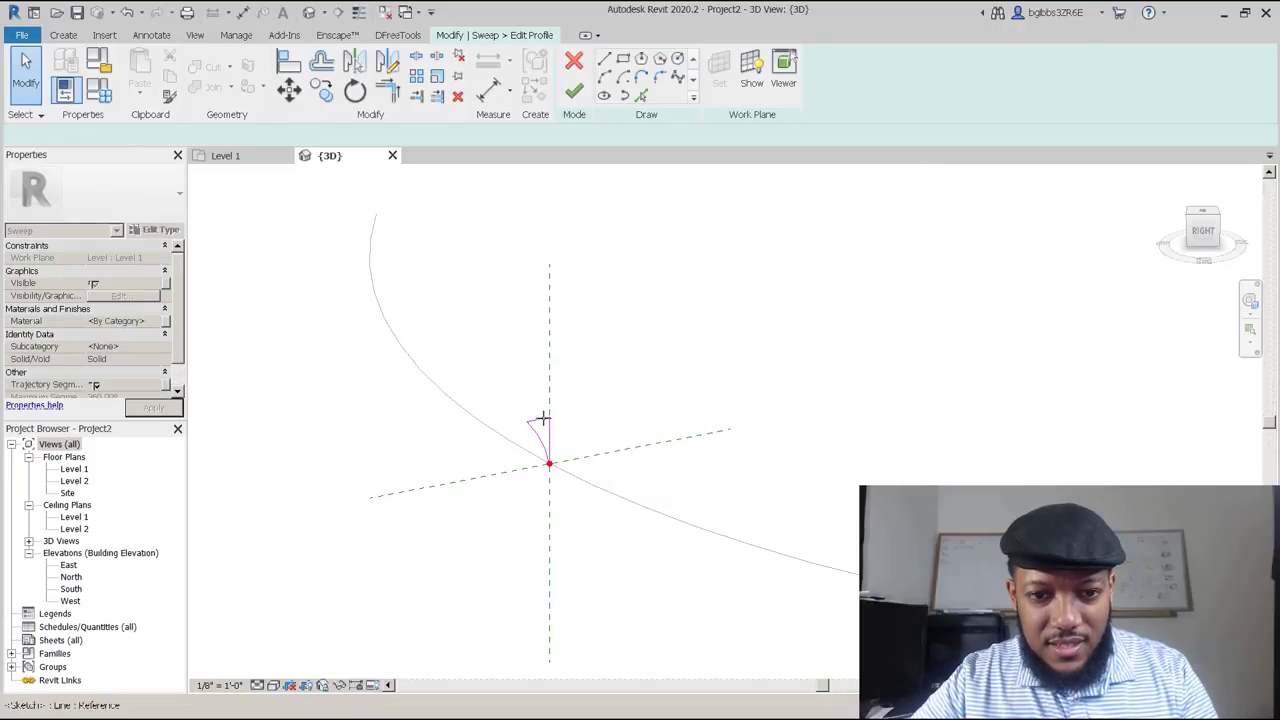
{"action": "left_click", "coordinate": [542, 418]}
{"action": "scroll", "coordinate": [245, 380], "scroll_direction": "up", "scroll_amount": 5}
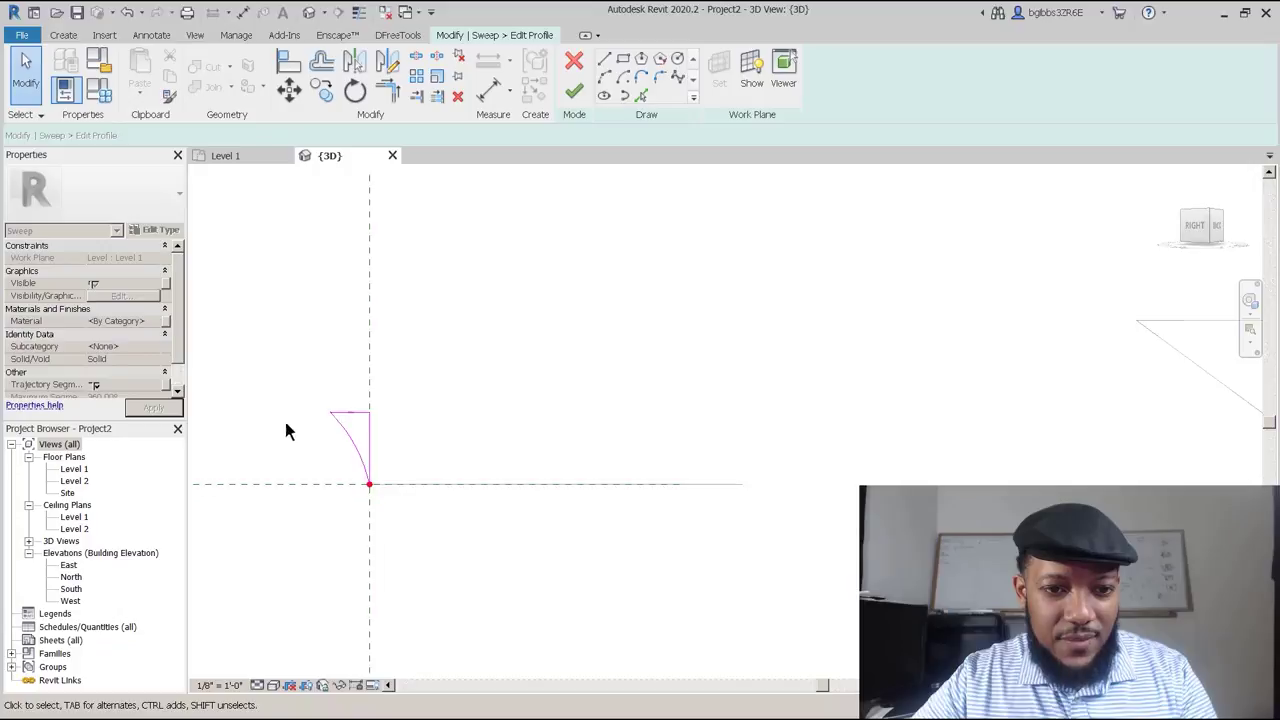
Trim the profile's arc and vertical line to a clean corner at the path point.
{"action": "scroll", "coordinate": [385, 450], "scroll_direction": "down", "scroll_amount": 1}
{"action": "scroll", "coordinate": [338, 442], "scroll_direction": "up", "scroll_amount": 2}
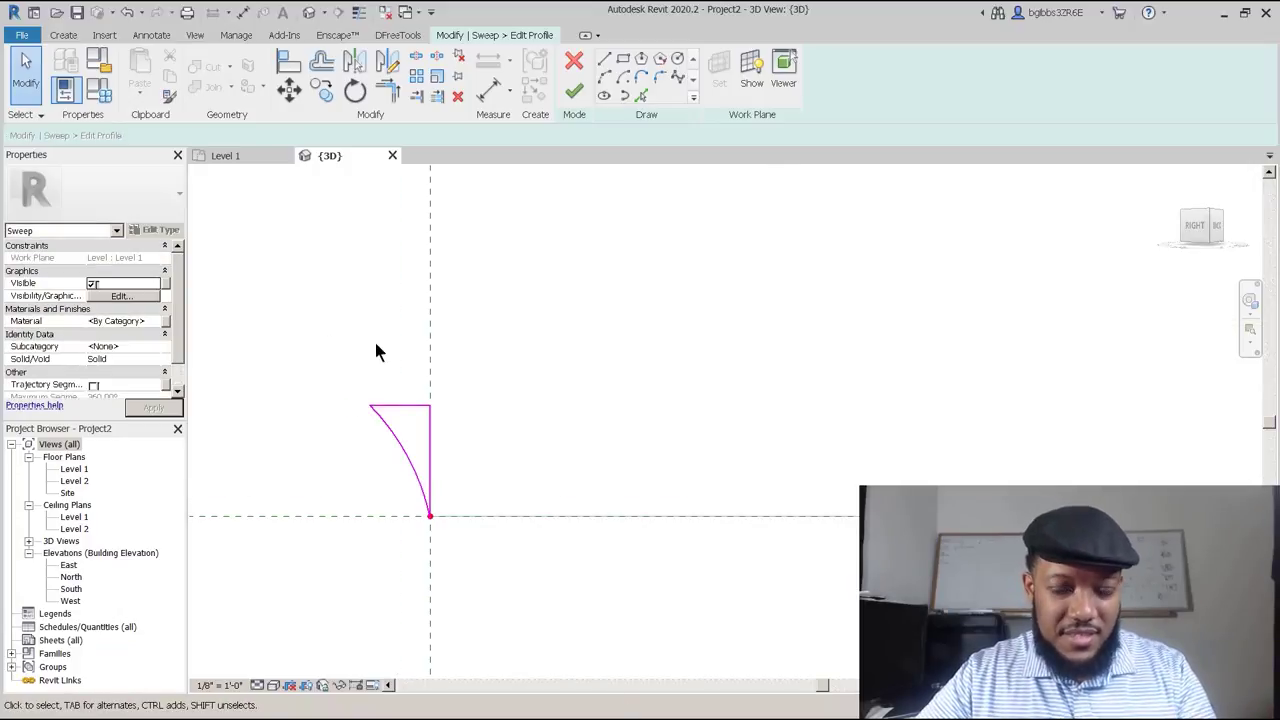
{"action": "scroll", "coordinate": [394, 440], "scroll_direction": "up", "scroll_amount": 2}
{"action": "left_click", "coordinate": [391, 397]}
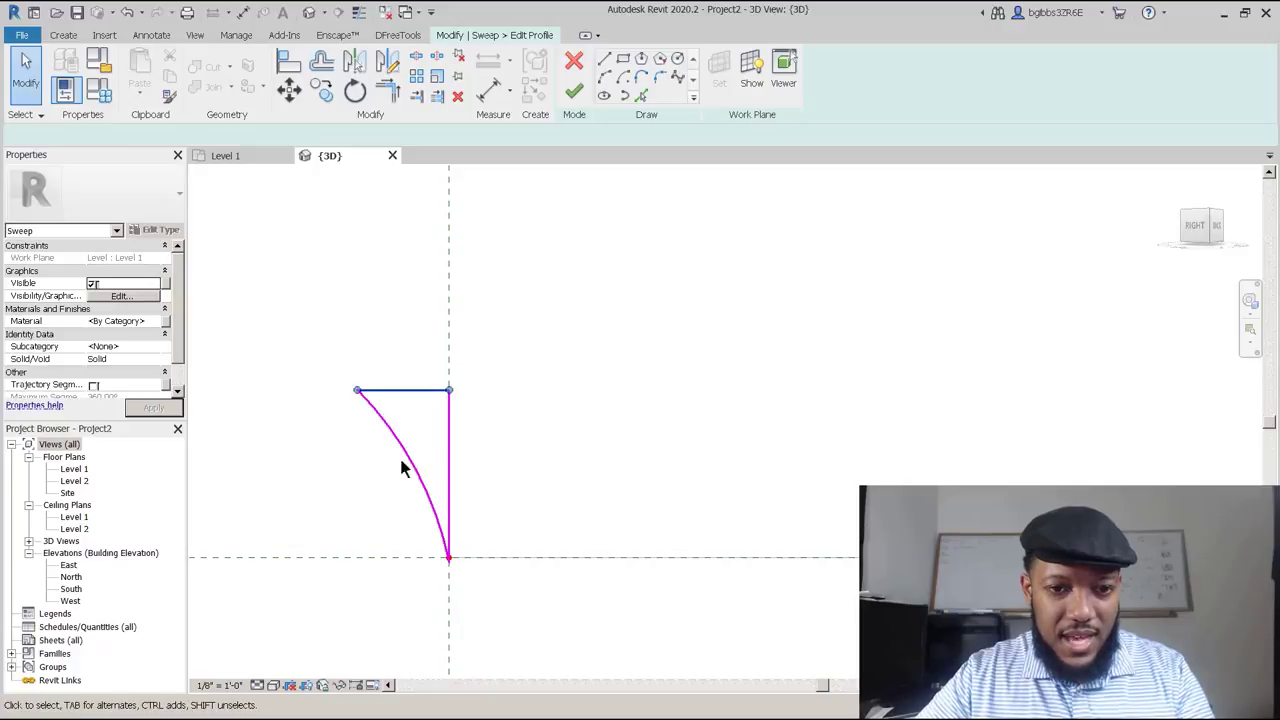
{"action": "left_click", "coordinate": [576, 90]}
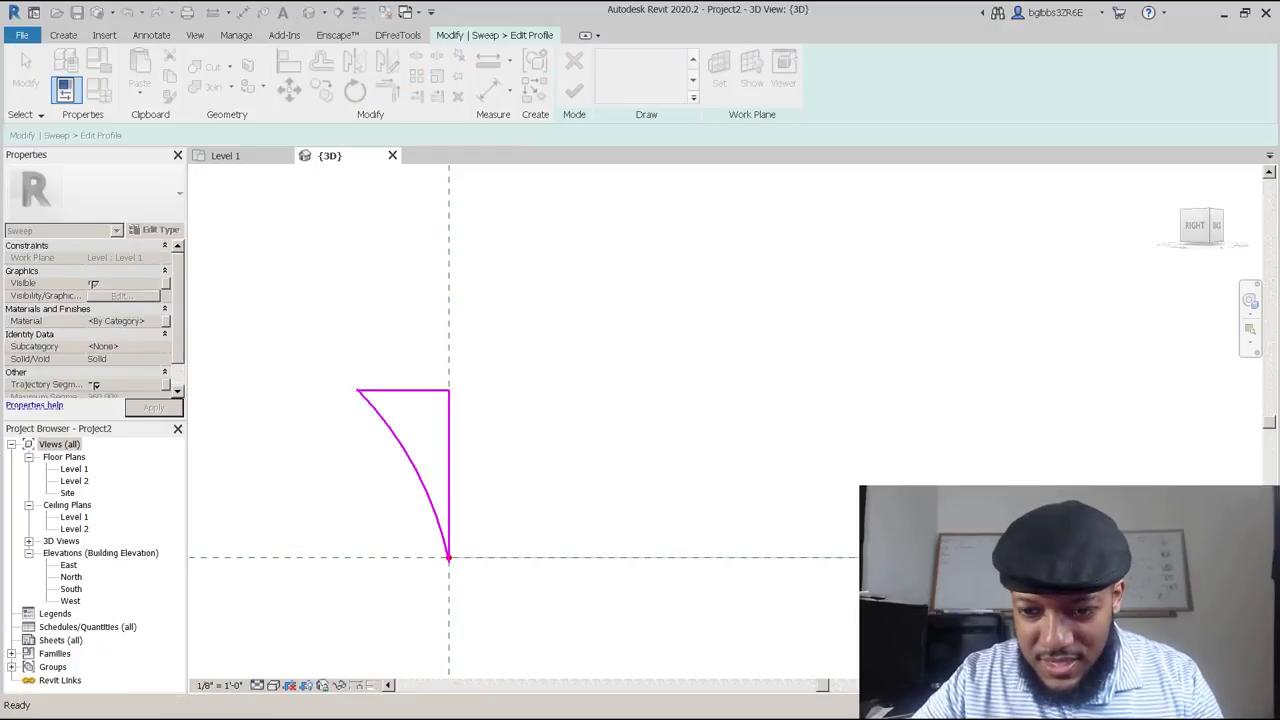
{"action": "scroll", "coordinate": [422, 562], "scroll_direction": "up", "scroll_amount": 2}
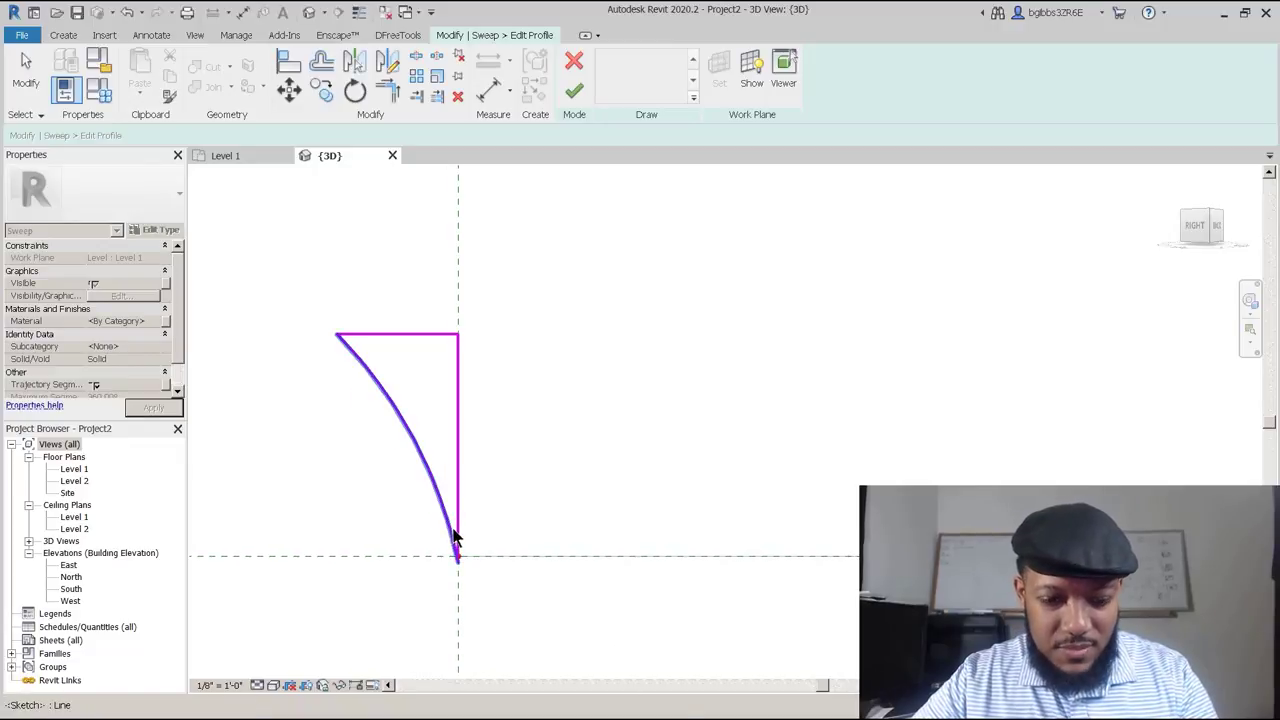
{"action": "key", "text": "t"}
{"action": "key", "text": "r"}
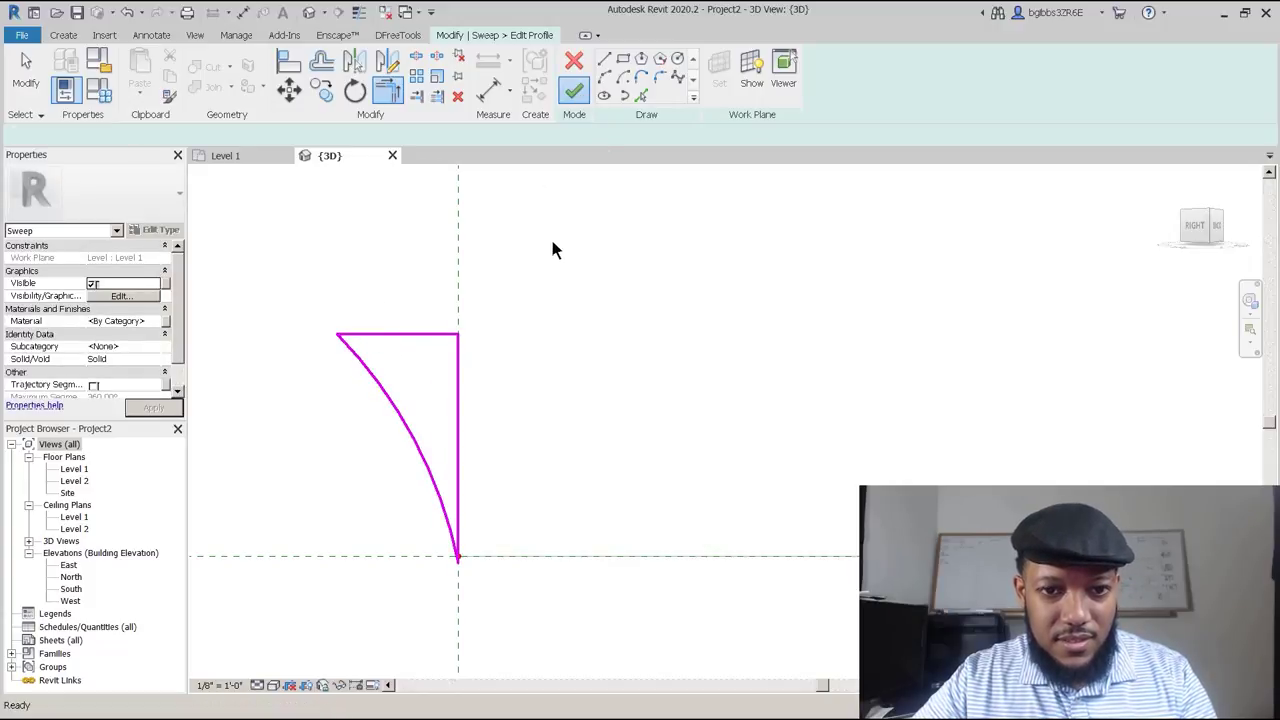
{"action": "key", "text": "Escape"}
Finish the profile sketch and the sweep, and inspect the curved solid from several sides.
{"action": "scroll", "coordinate": [551, 345], "scroll_direction": "down", "scroll_amount": 4}
{"action": "middle_click_drag", "start_coordinate": [462, 338], "coordinate": [540, 320], "text": "shift"}
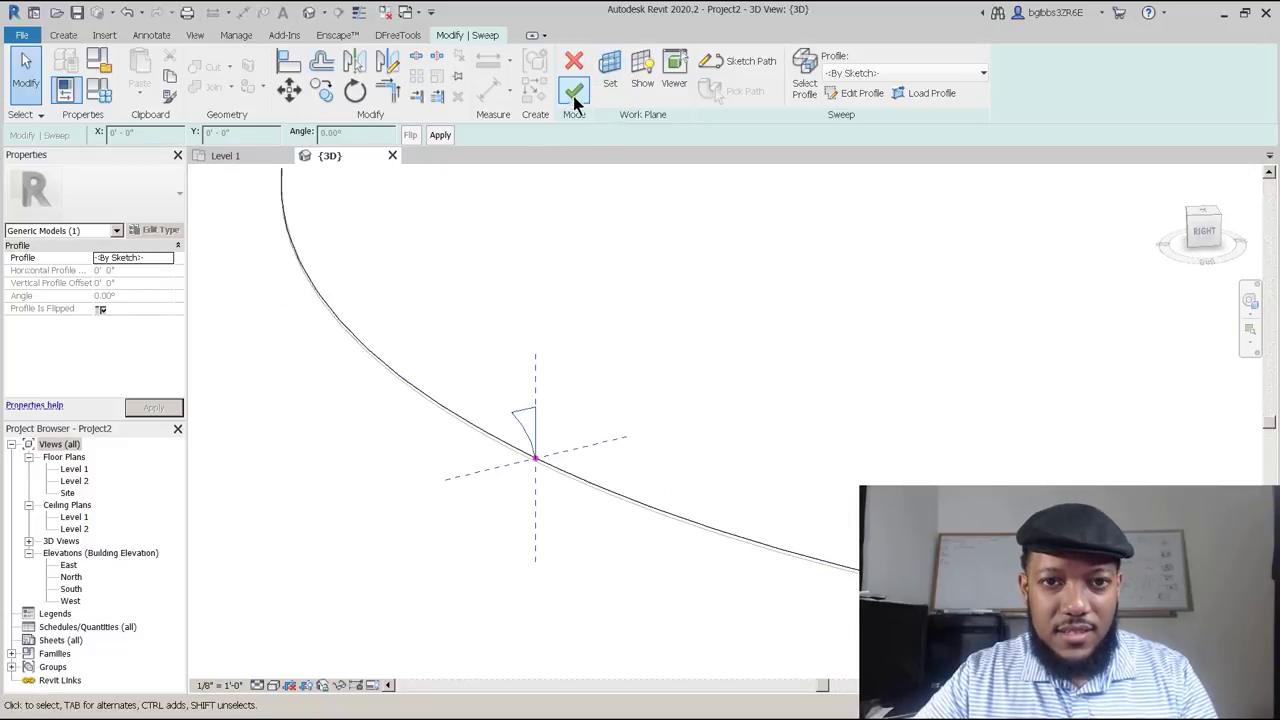
{"action": "left_click", "coordinate": [573, 93]}
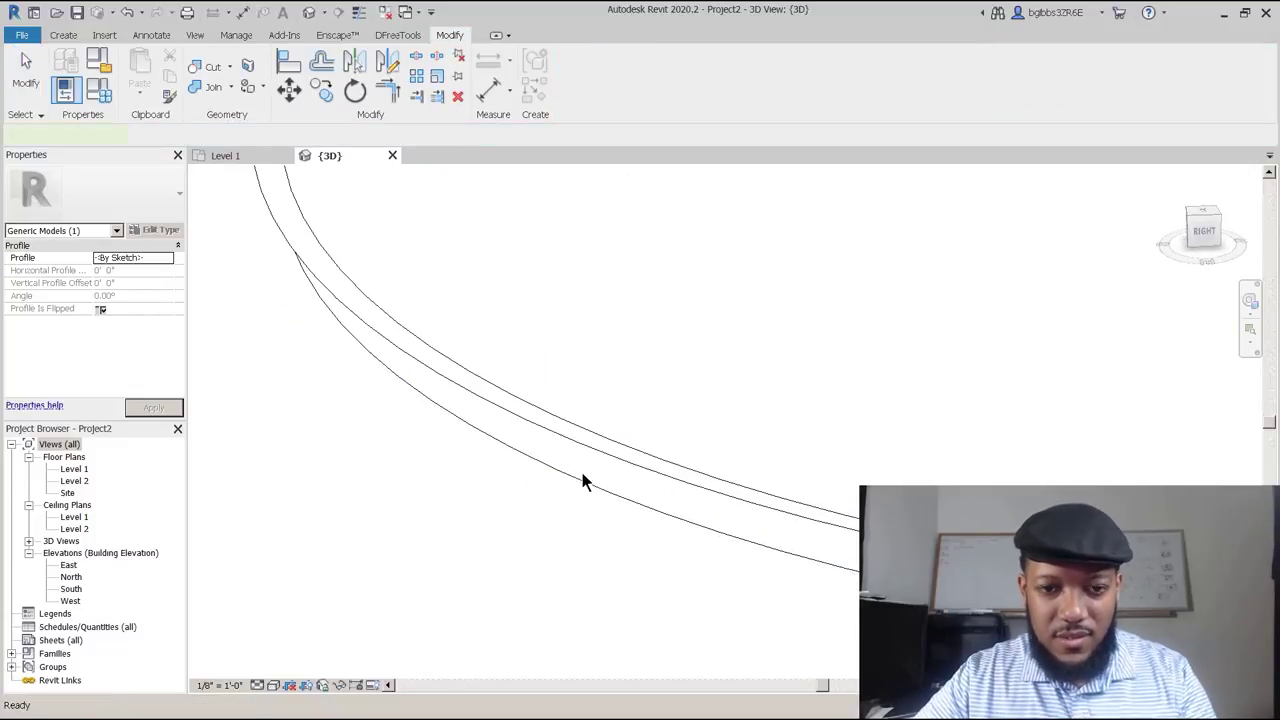
{"action": "left_click", "coordinate": [585, 482]}
{"action": "middle_click_drag", "start_coordinate": [585, 482], "coordinate": [517, 403], "text": "shift"}
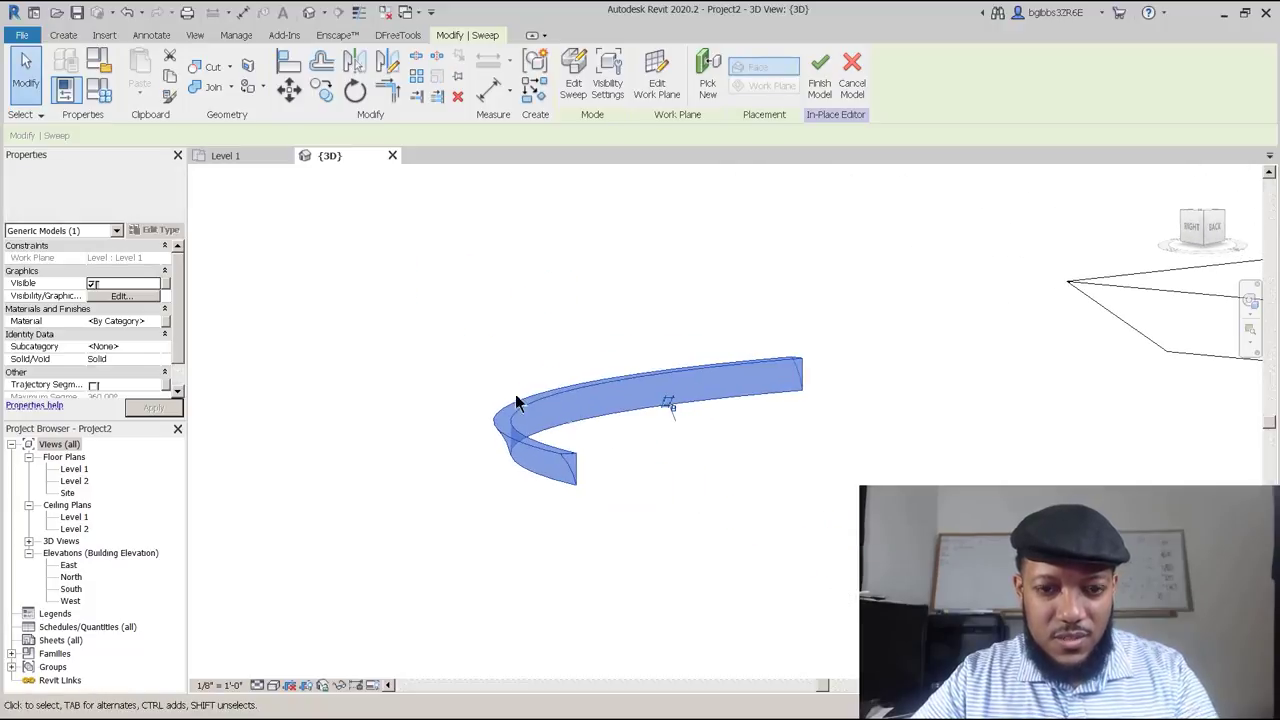
{"action": "key", "text": "Escape"}
{"action": "middle_click_drag", "start_coordinate": [523, 466], "coordinate": [497, 313], "text": "shift"}
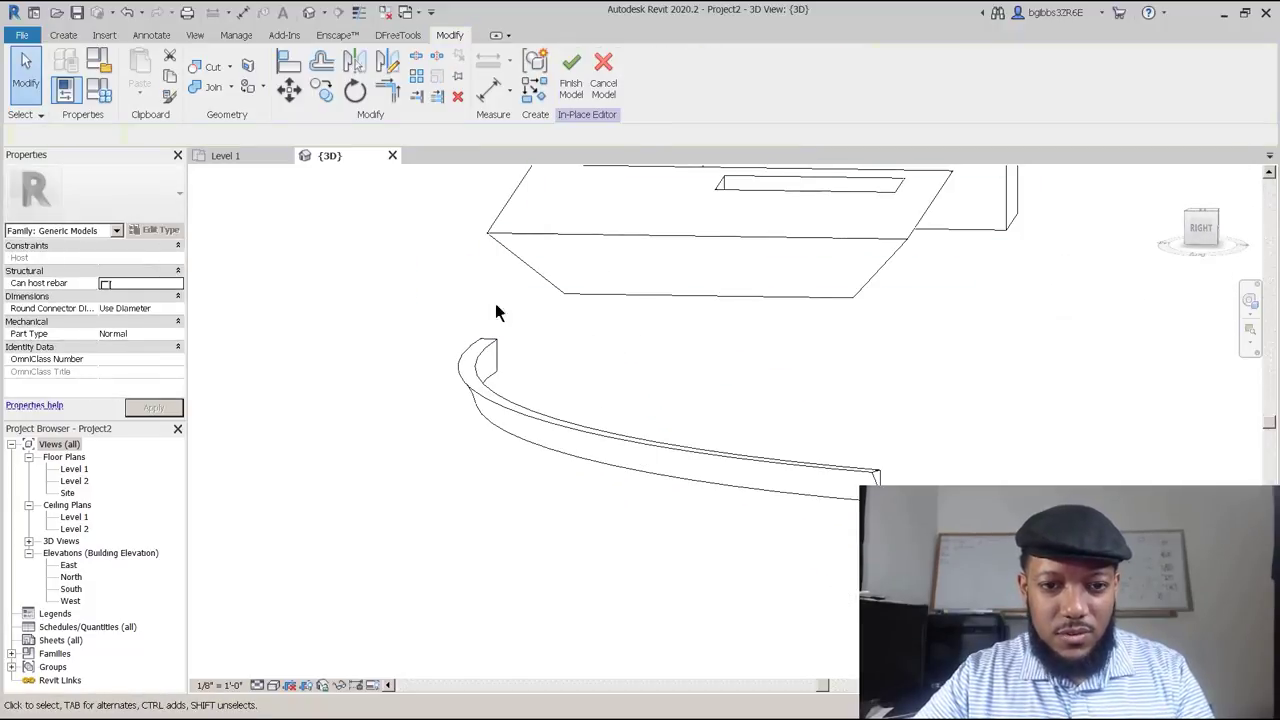
{"action": "middle_click_drag", "start_coordinate": [551, 414], "coordinate": [537, 474], "text": "shift"}
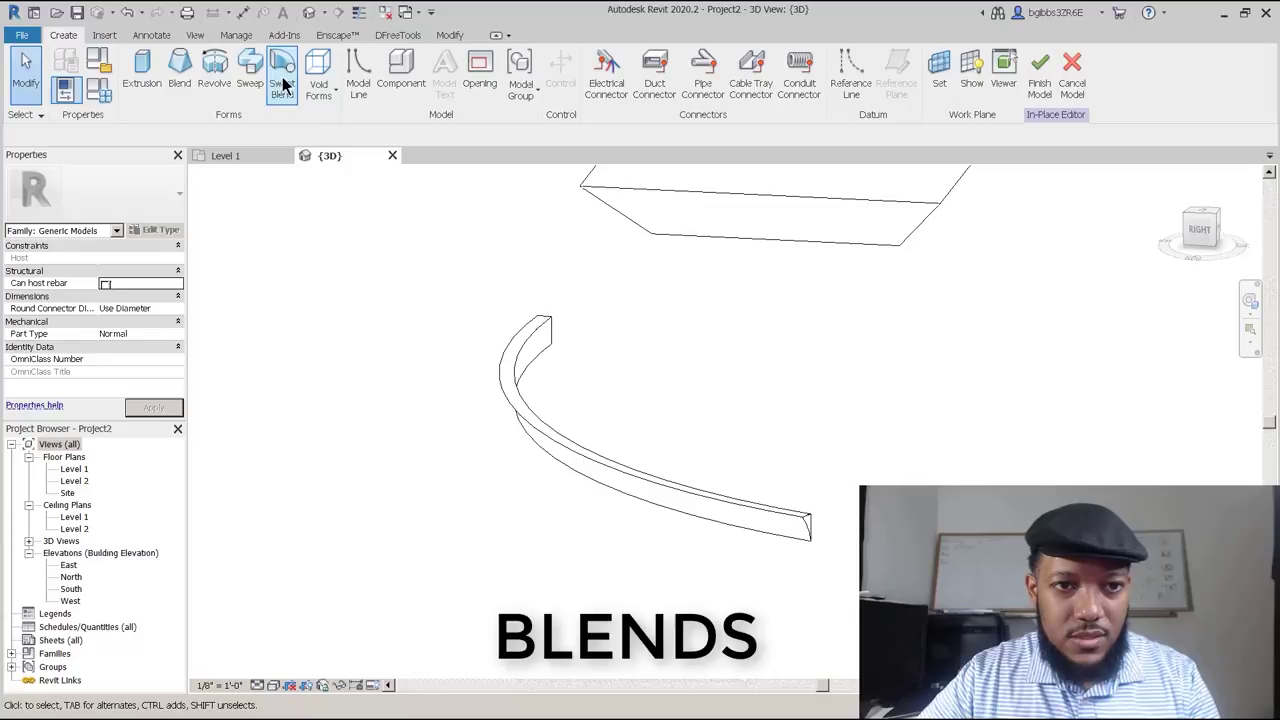
Start a Swept Blend and sketch its path as an arc of about 315' radius beside the arc sweep, then finish the path.
{"action": "left_click", "coordinate": [283, 82]}
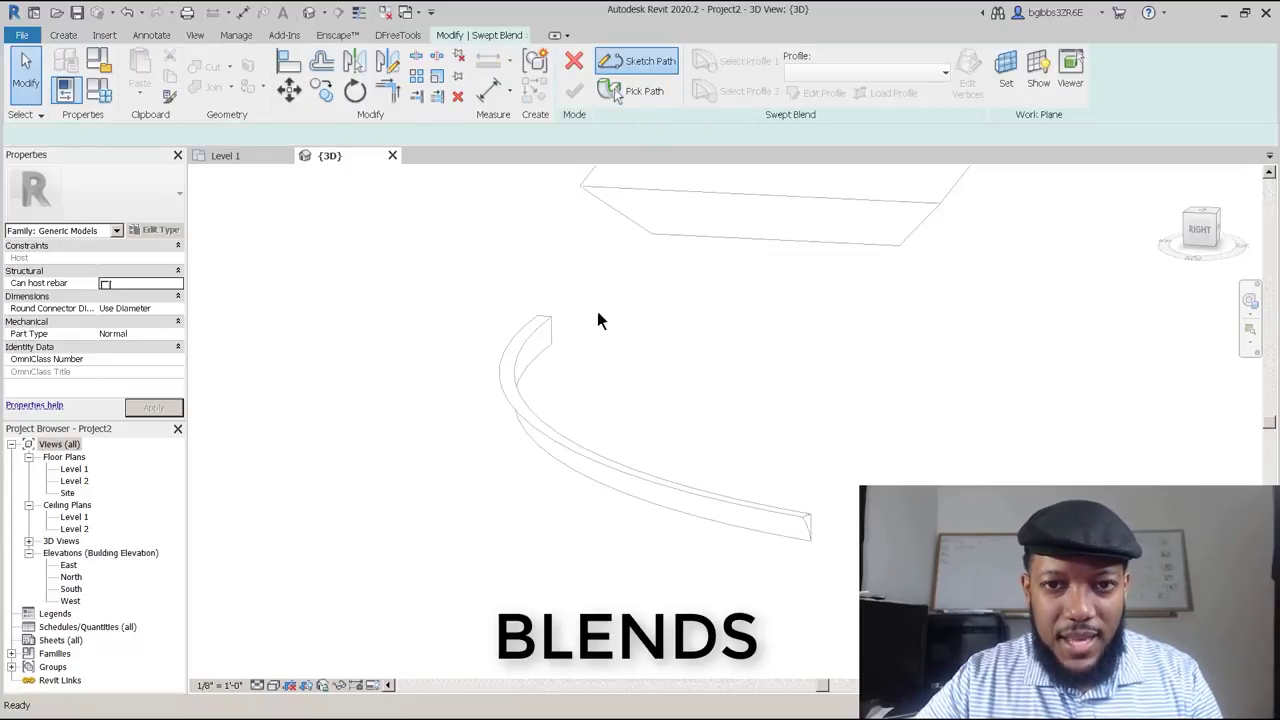
{"action": "scroll", "coordinate": [593, 311], "scroll_direction": "down", "scroll_amount": 4}
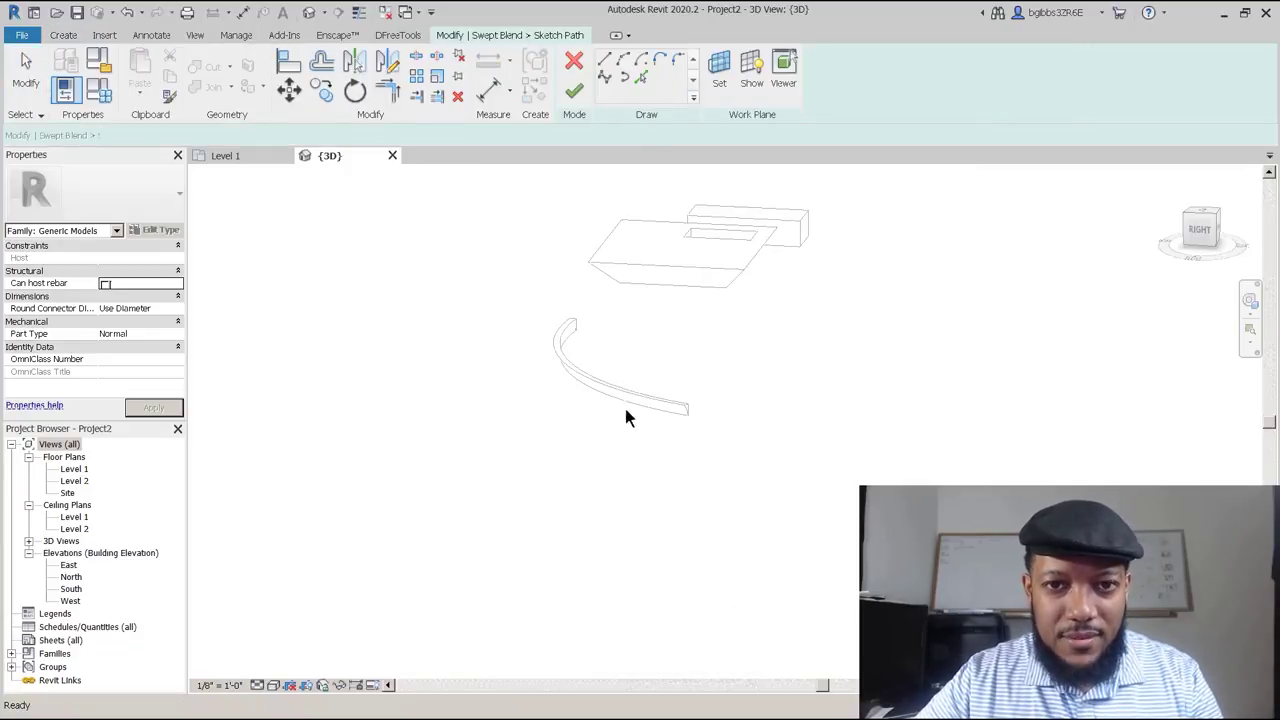
{"action": "left_click", "coordinate": [623, 62]}
{"action": "left_click", "coordinate": [500, 326]}
{"action": "left_click", "coordinate": [380, 481]}
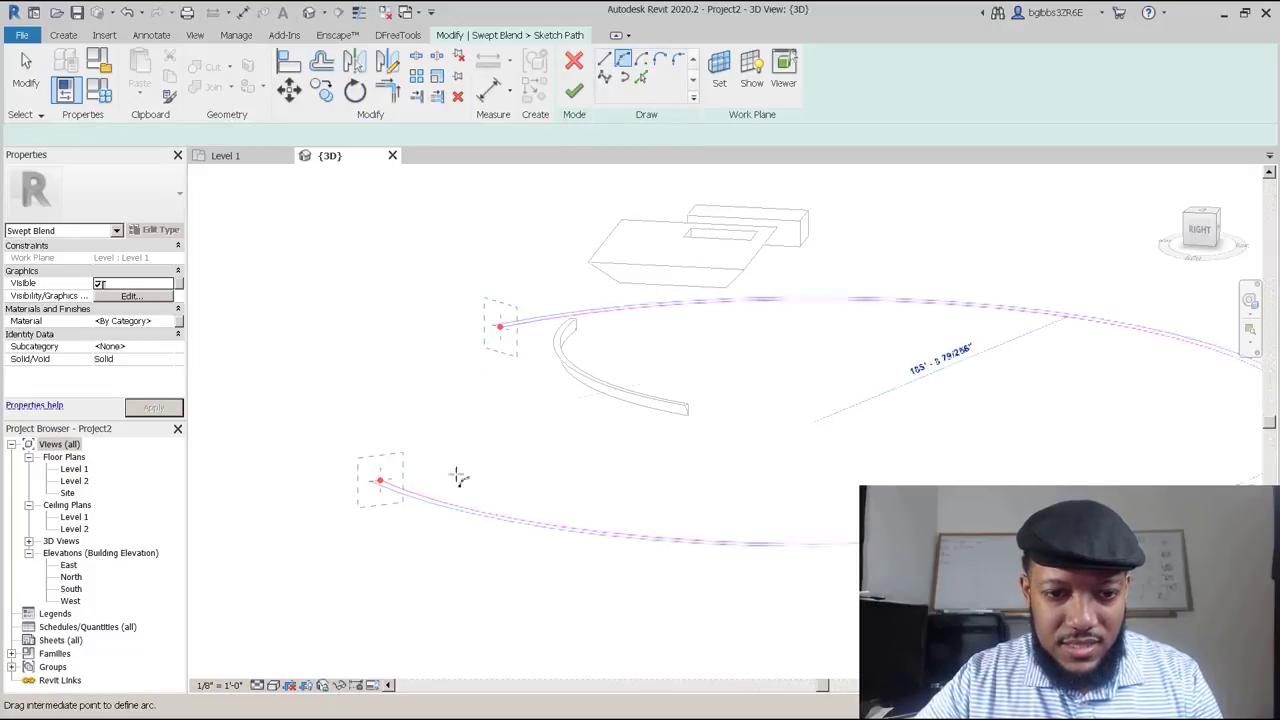
{"action": "left_click", "coordinate": [357, 394]}
{"action": "scroll", "coordinate": [263, 394], "scroll_direction": "up", "scroll_amount": 3}
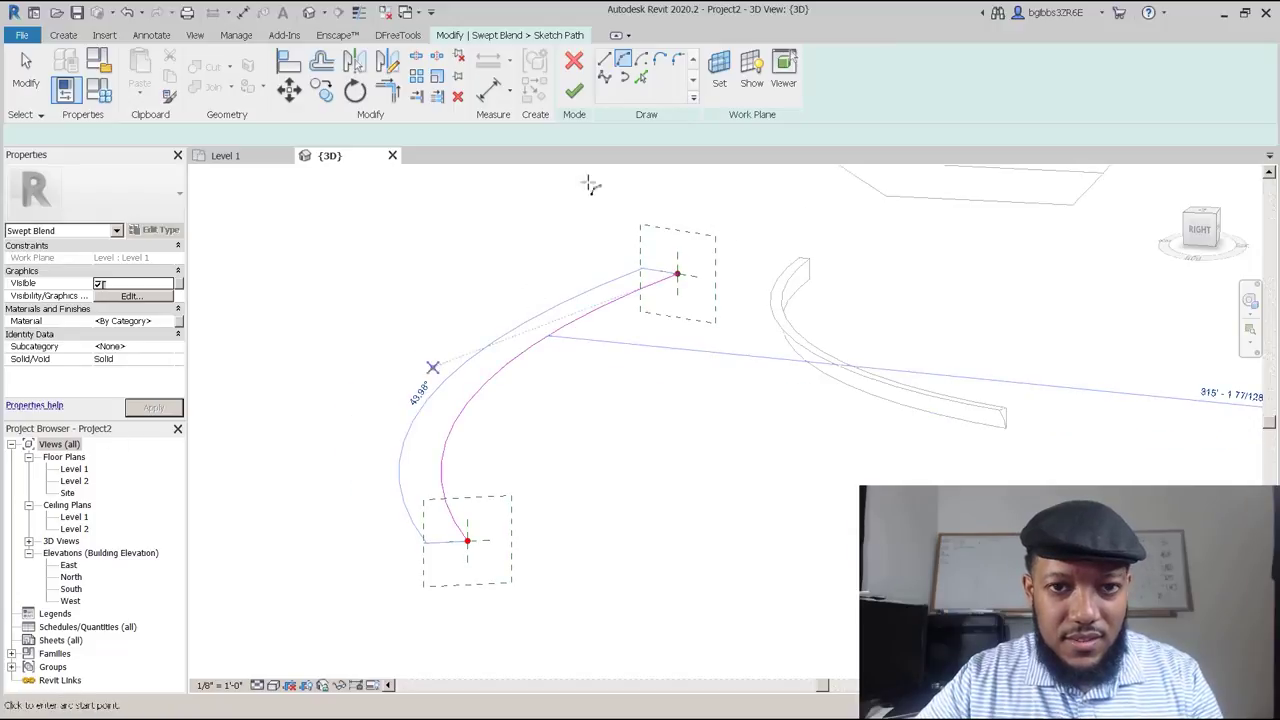
{"action": "left_click", "coordinate": [573, 90]}
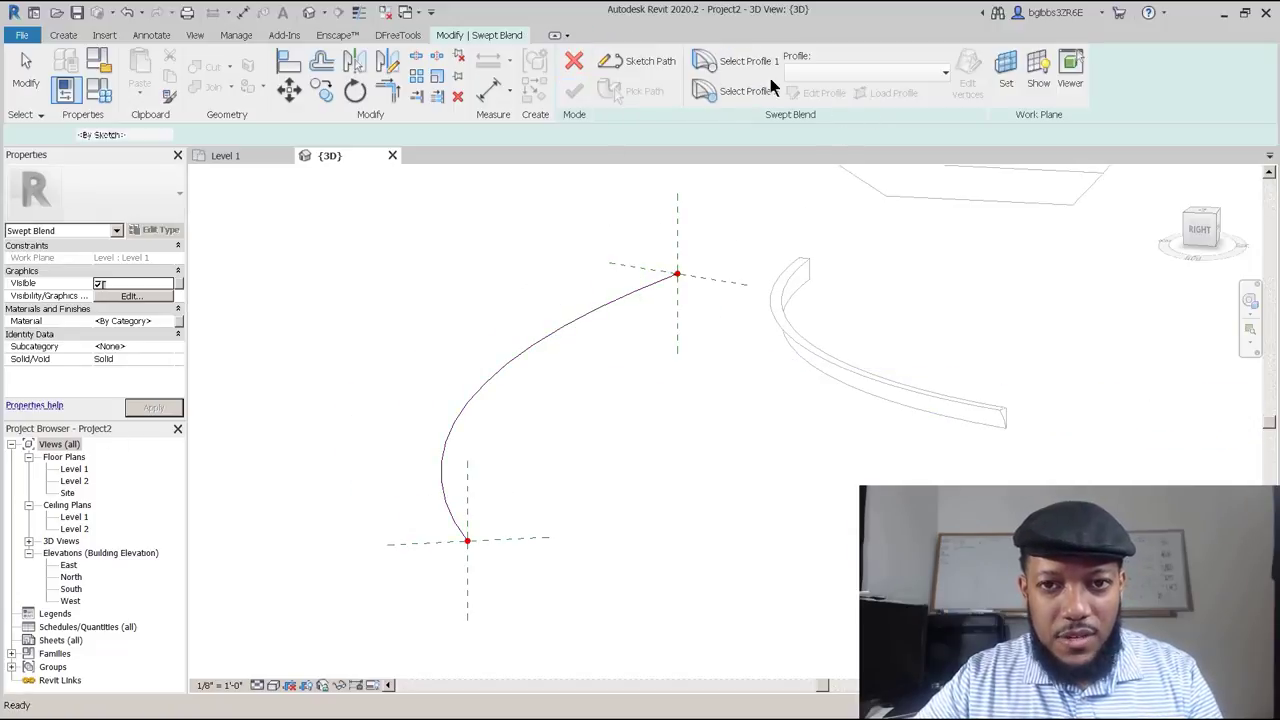
Sketch Profile 1 of the swept blend as a rectangle about 14' wide and 10'-6" high, starting from its path endpoint.
{"action": "left_click", "coordinate": [745, 60]}
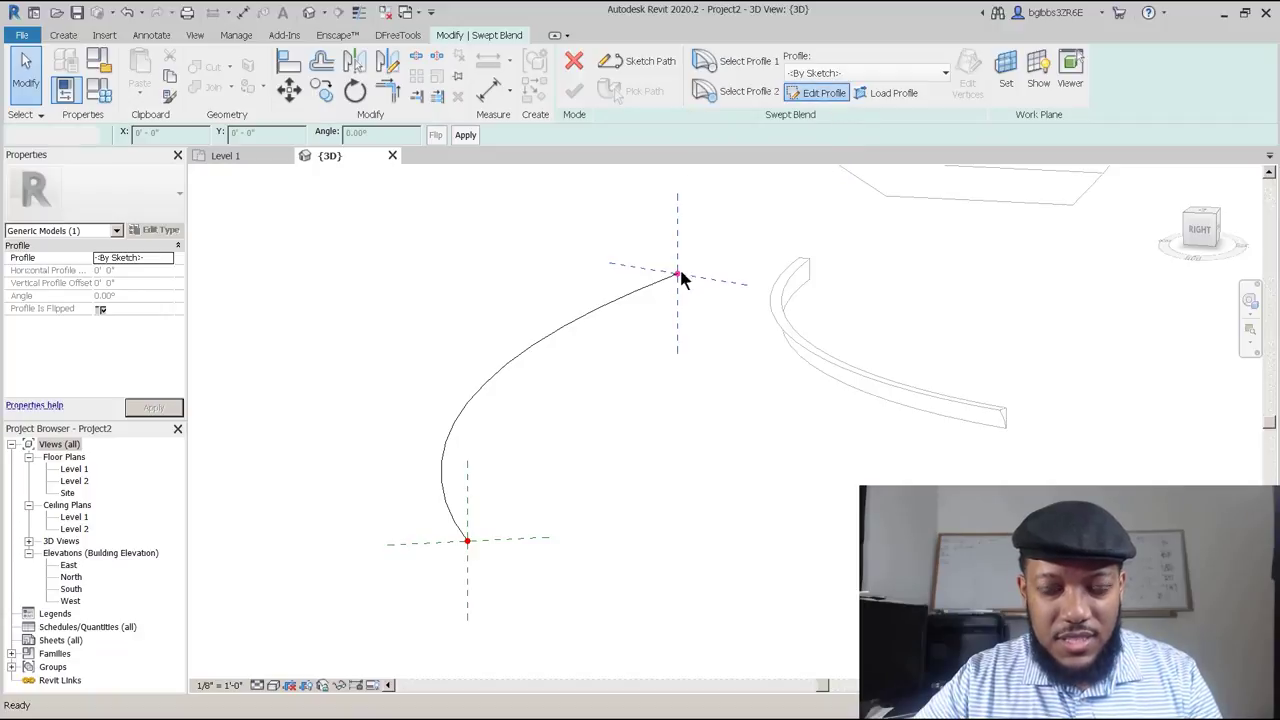
{"action": "left_click", "coordinate": [605, 60]}
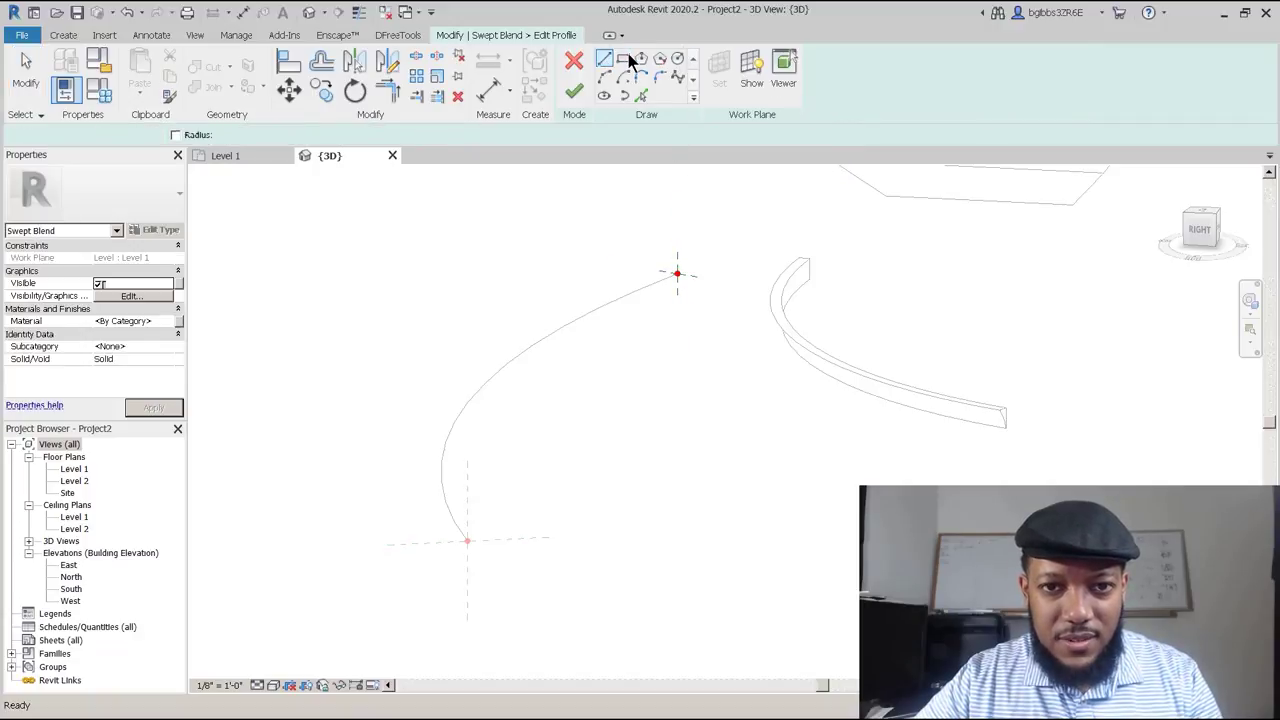
{"action": "key", "text": "r"}
{"action": "key", "text": "c"}
{"action": "left_click", "coordinate": [677, 273]}
{"action": "left_click", "coordinate": [623, 214]}
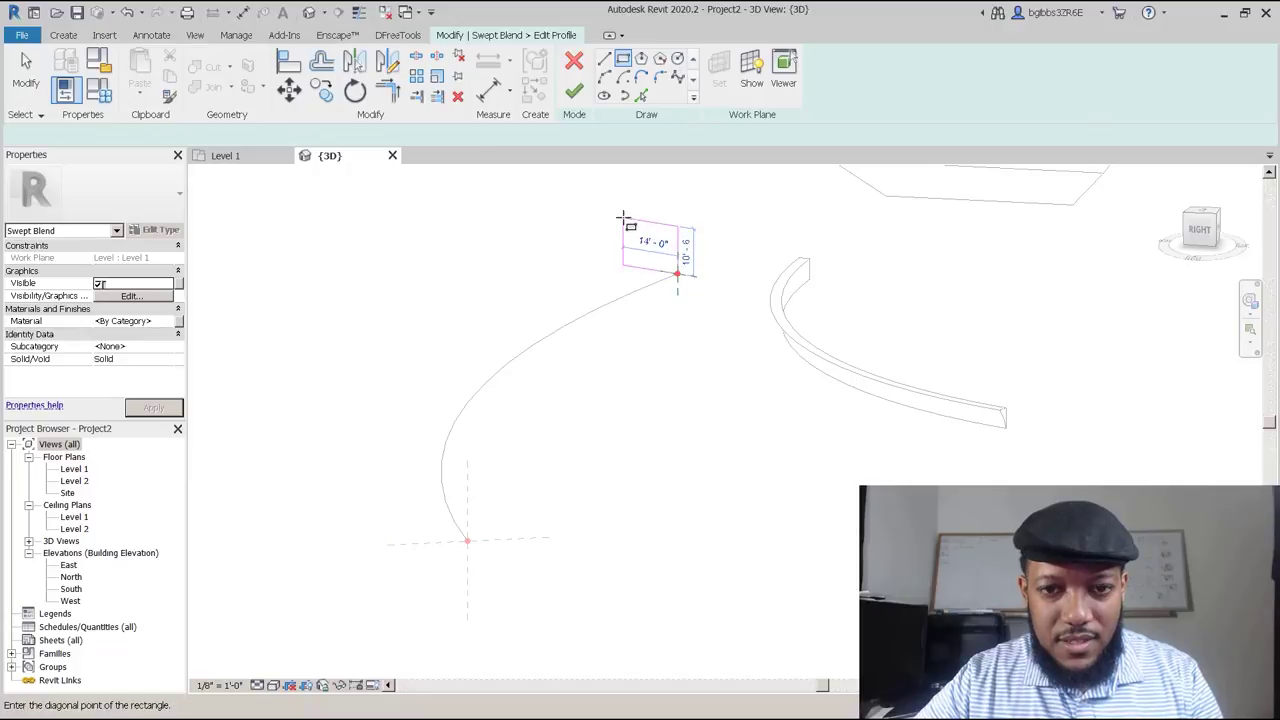
{"action": "key", "text": "Escape"}
{"action": "key", "text": "Escape"}
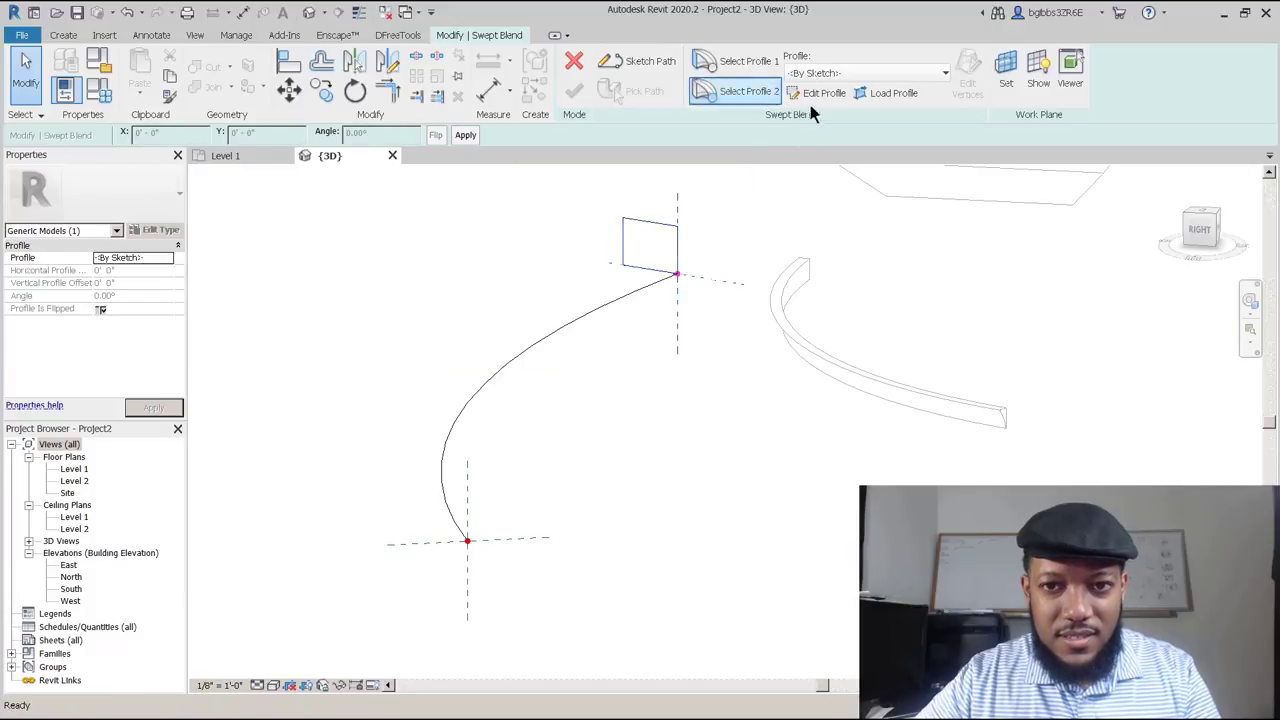
Sketch Profile 2 at the path's other end as a rectangle about 10' wide and 49' high, starting from the endpoint.
{"action": "left_click", "coordinate": [824, 93]}
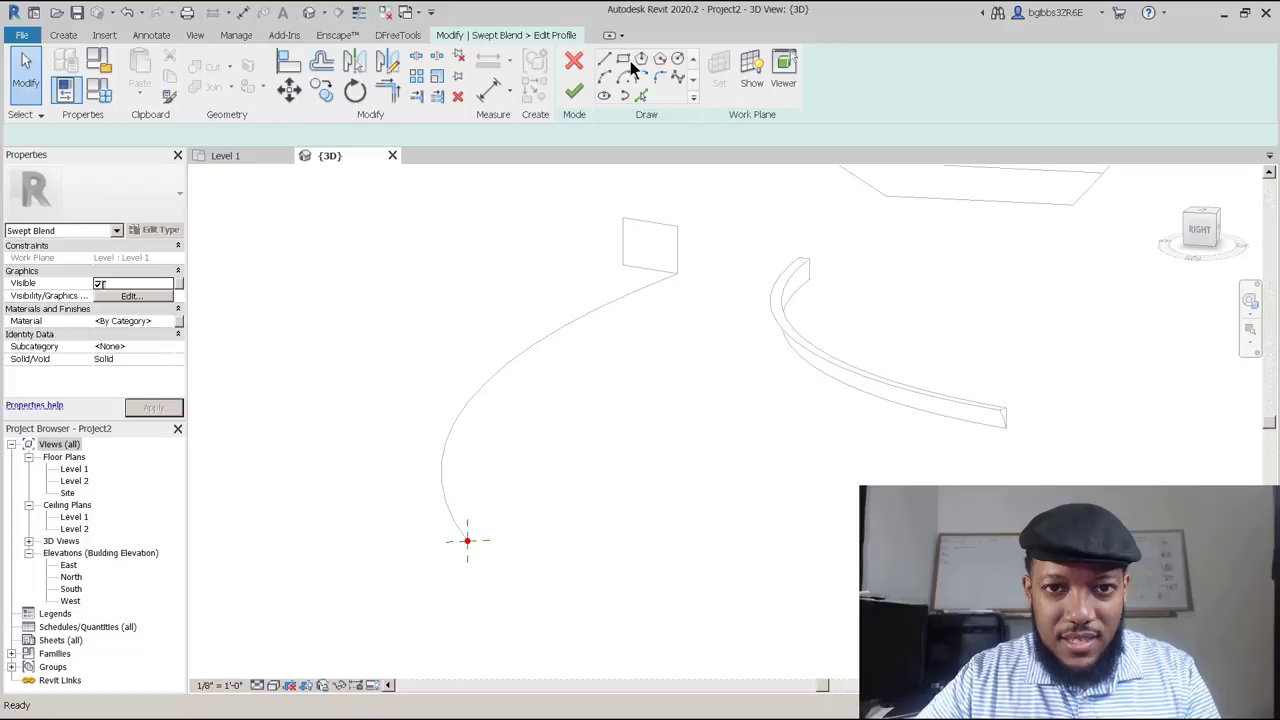
{"action": "left_click", "coordinate": [622, 58]}
{"action": "left_click", "coordinate": [467, 541]}
{"action": "left_click", "coordinate": [422, 320]}
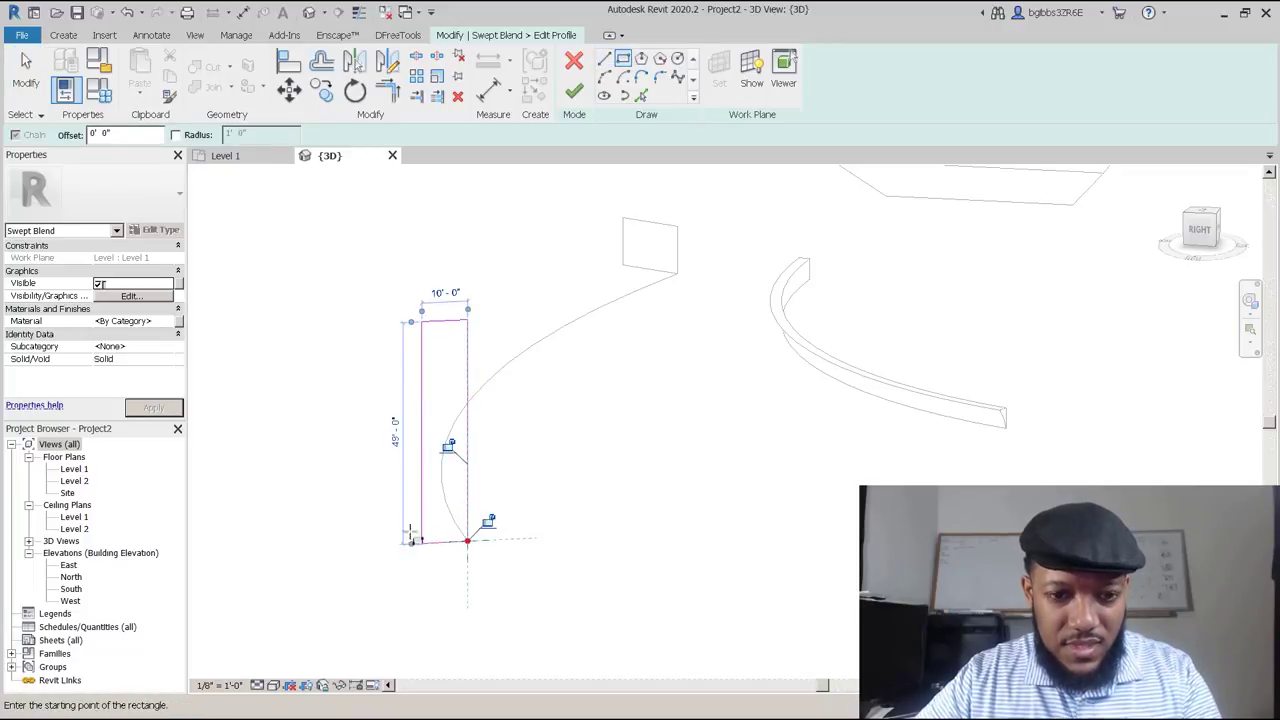
{"action": "key", "text": "Escape"}
{"action": "key", "text": "Escape"}
Taper Profile 2 by moving its upper outer corner inward until the top edge is about 6' long.
{"action": "left_click", "coordinate": [440, 321]}
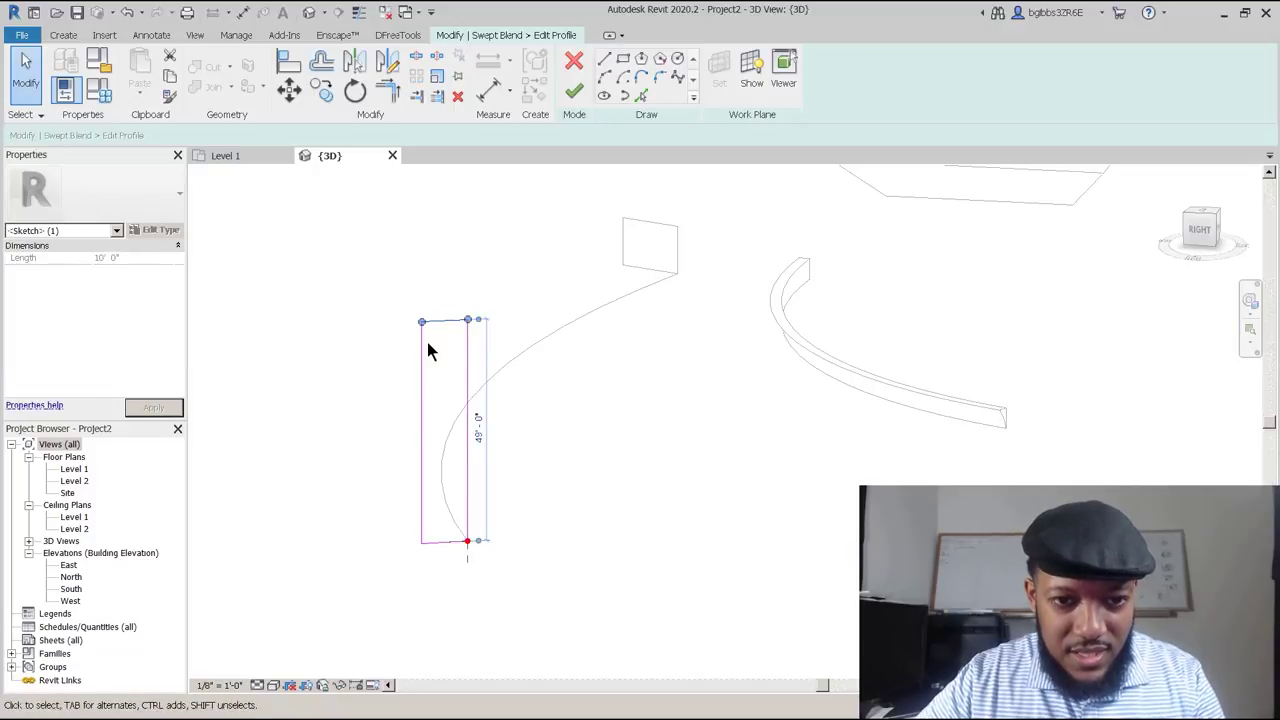
{"action": "left_click_drag", "start_coordinate": [422, 321], "coordinate": [439, 318]}
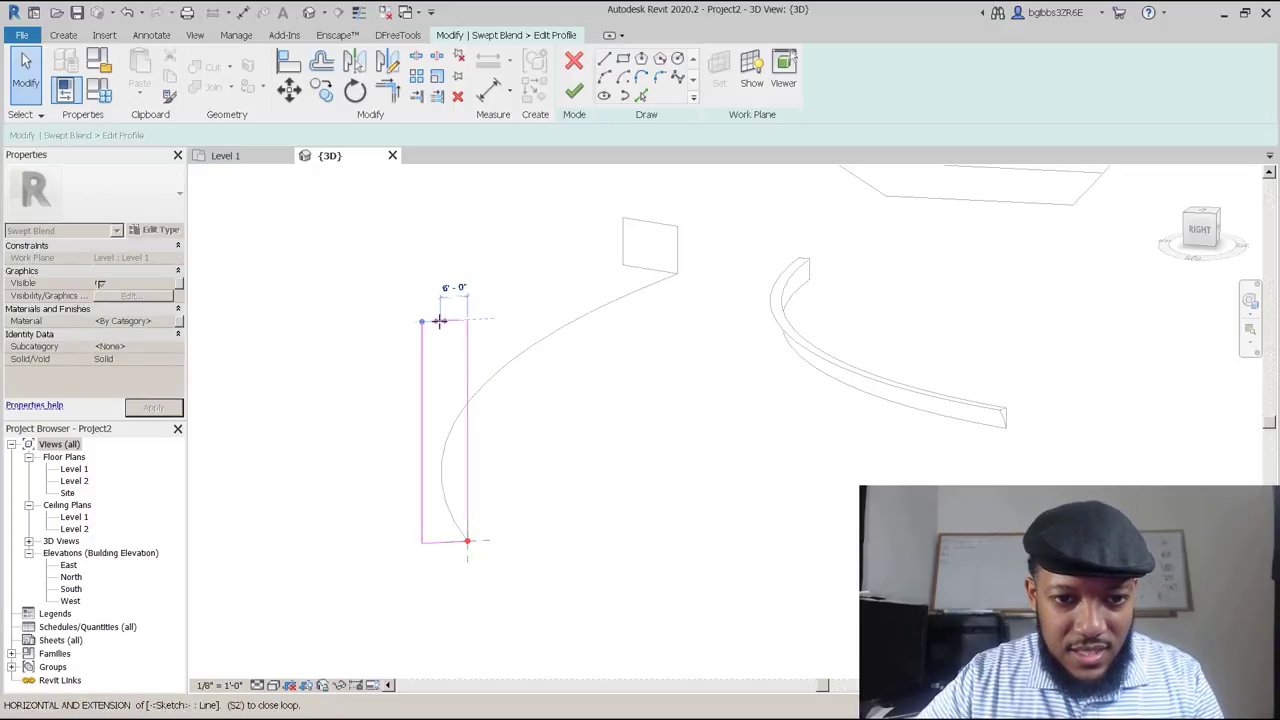
{"action": "left_click_drag", "start_coordinate": [420, 324], "coordinate": [440, 321]}
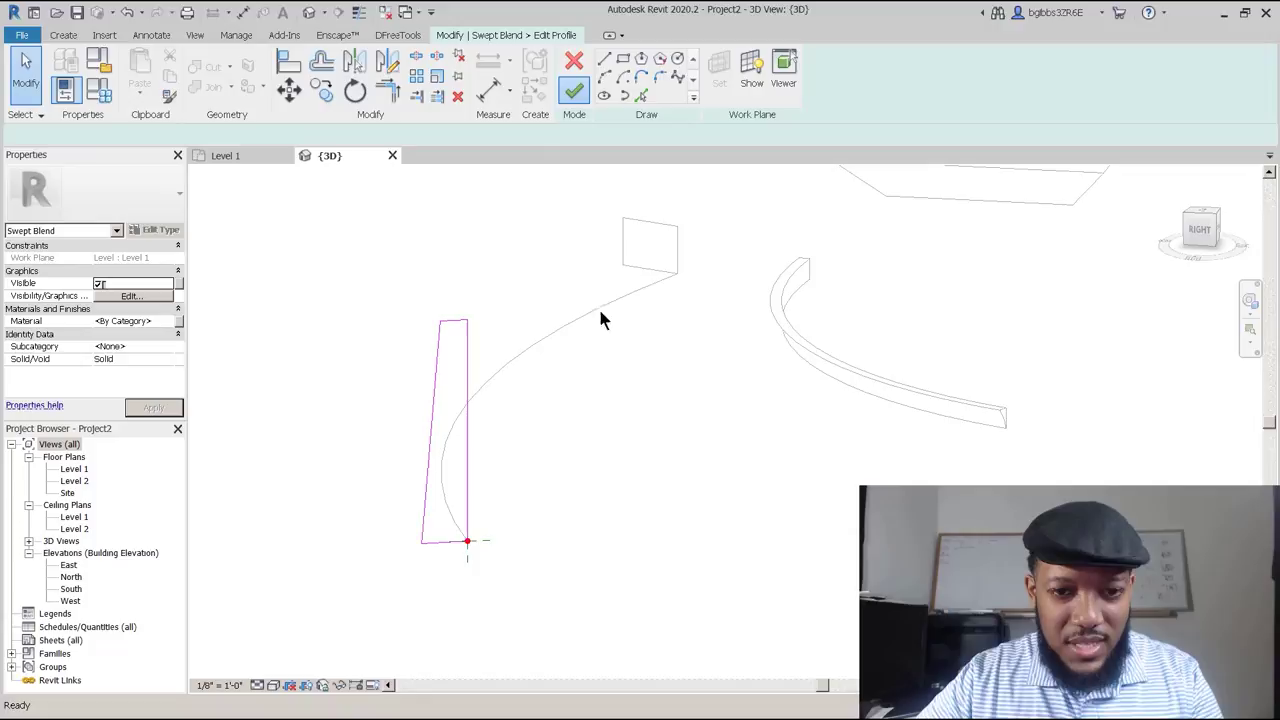
Finish Profile 2 and the swept blend, and inspect the resulting solid from several sides.
{"action": "left_click", "coordinate": [573, 90]}
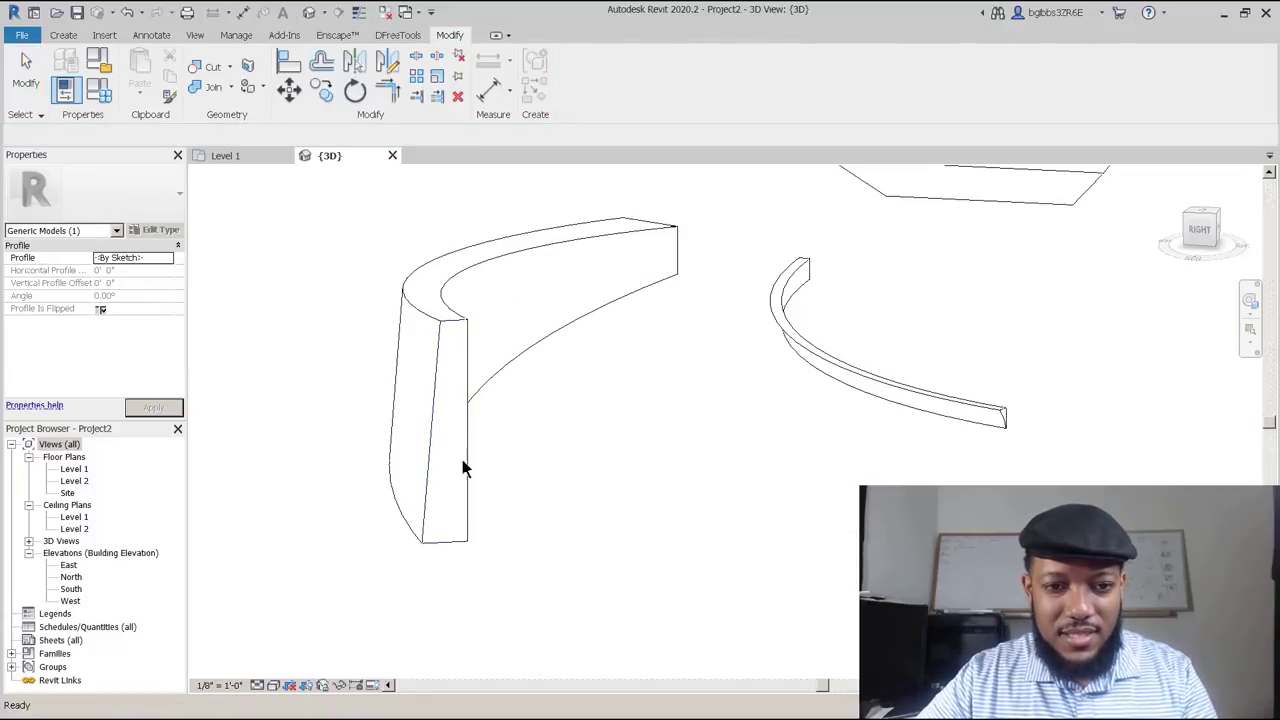
{"action": "left_click", "coordinate": [488, 428]}
{"action": "middle_click_drag", "start_coordinate": [488, 413], "coordinate": [608, 434], "text": "shift"}
{"action": "key", "text": "Escape"}
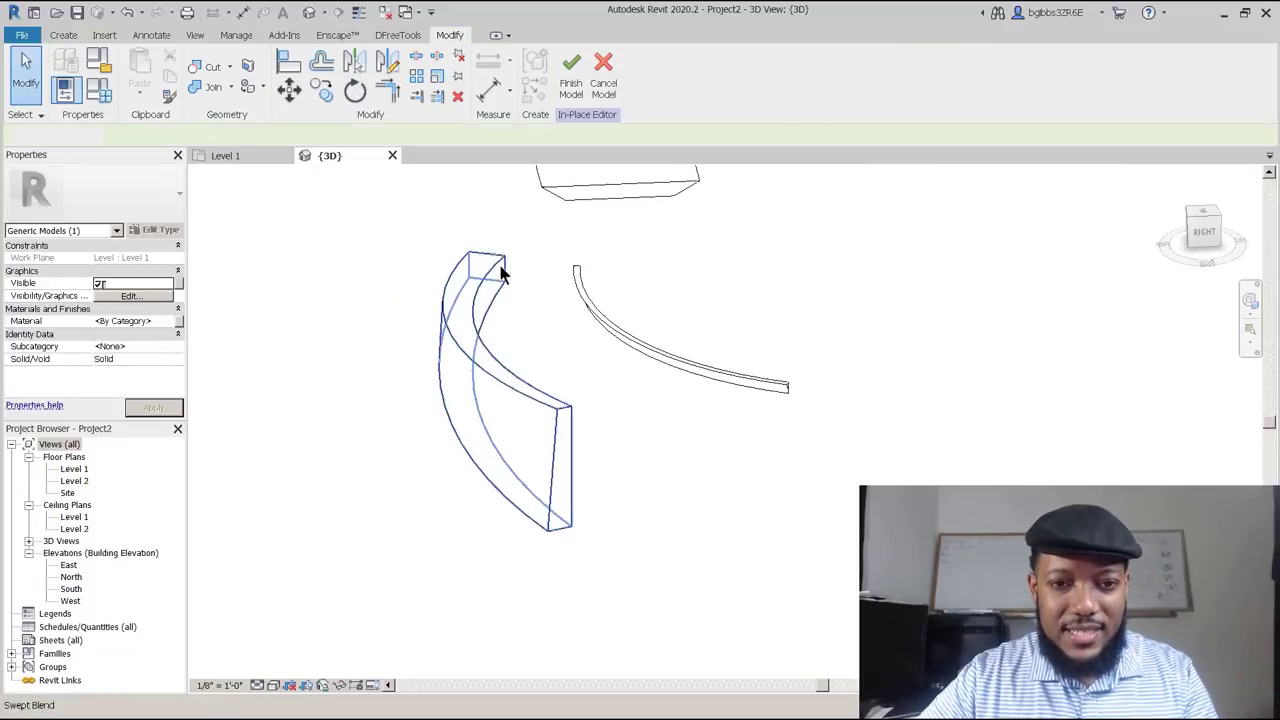
{"action": "middle_click_drag", "start_coordinate": [458, 486], "coordinate": [566, 384], "text": "shift"}
{"action": "left_click", "coordinate": [63, 35]}
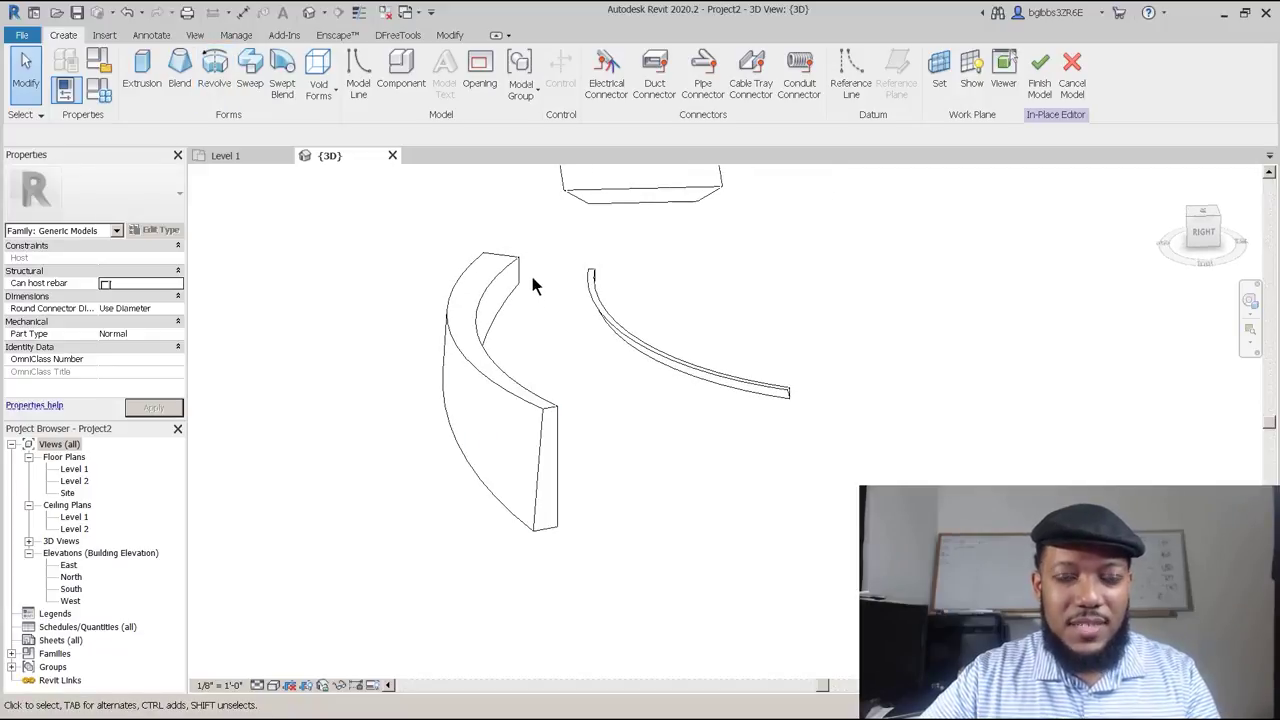
Start a blend and sketch its base boundary as a rectangle on Level 1, in front of the curved solids.
{"action": "left_click", "coordinate": [178, 74]}
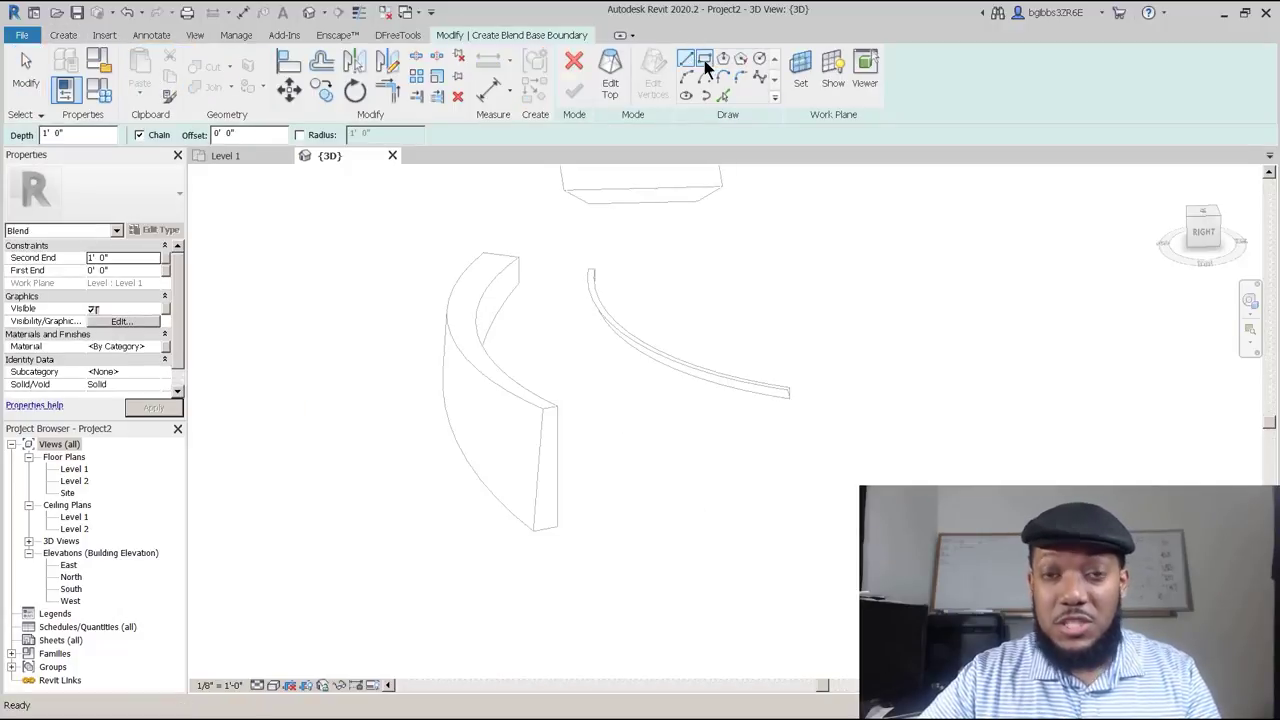
{"action": "left_click", "coordinate": [705, 60]}
{"action": "scroll", "coordinate": [674, 354], "scroll_direction": "down", "scroll_amount": 2}
{"action": "middle_click_drag", "start_coordinate": [676, 420], "coordinate": [680, 471], "text": "shift"}
{"action": "left_click", "coordinate": [634, 551]}
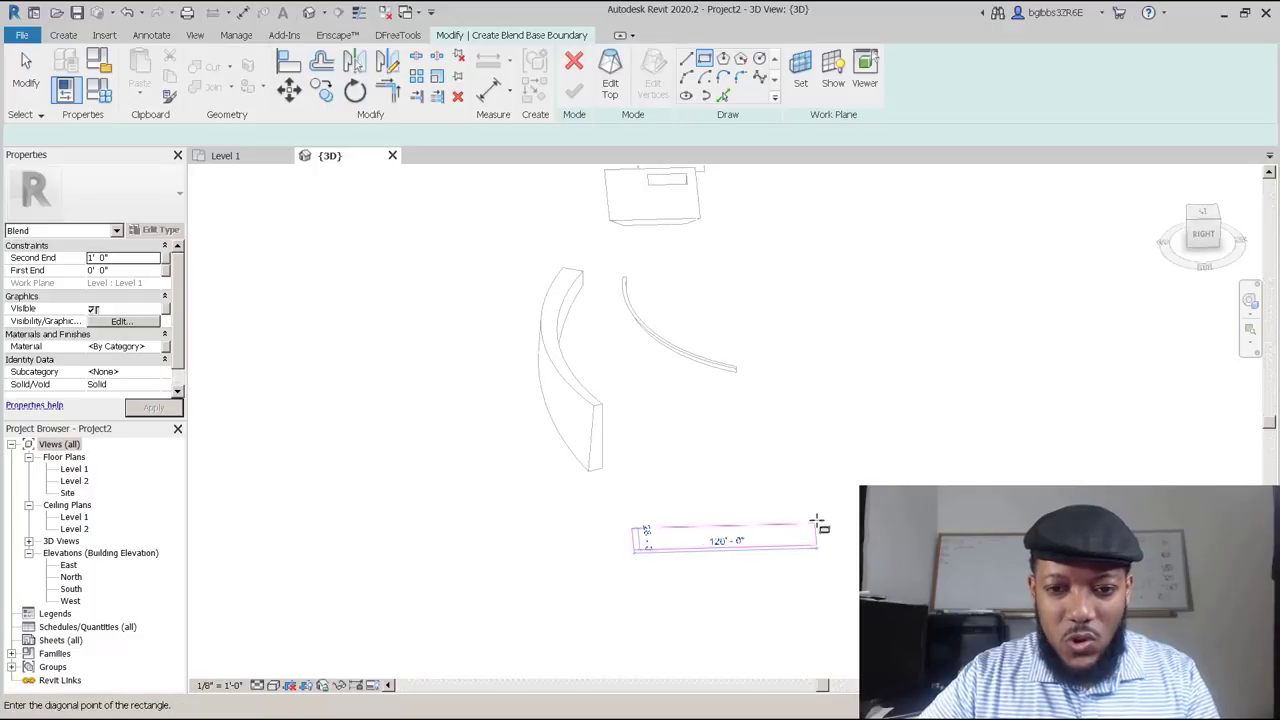
{"action": "left_click", "coordinate": [754, 473]}
{"action": "key", "text": "Escape"}
{"action": "scroll", "coordinate": [708, 535], "scroll_direction": "up", "scroll_amount": 1}
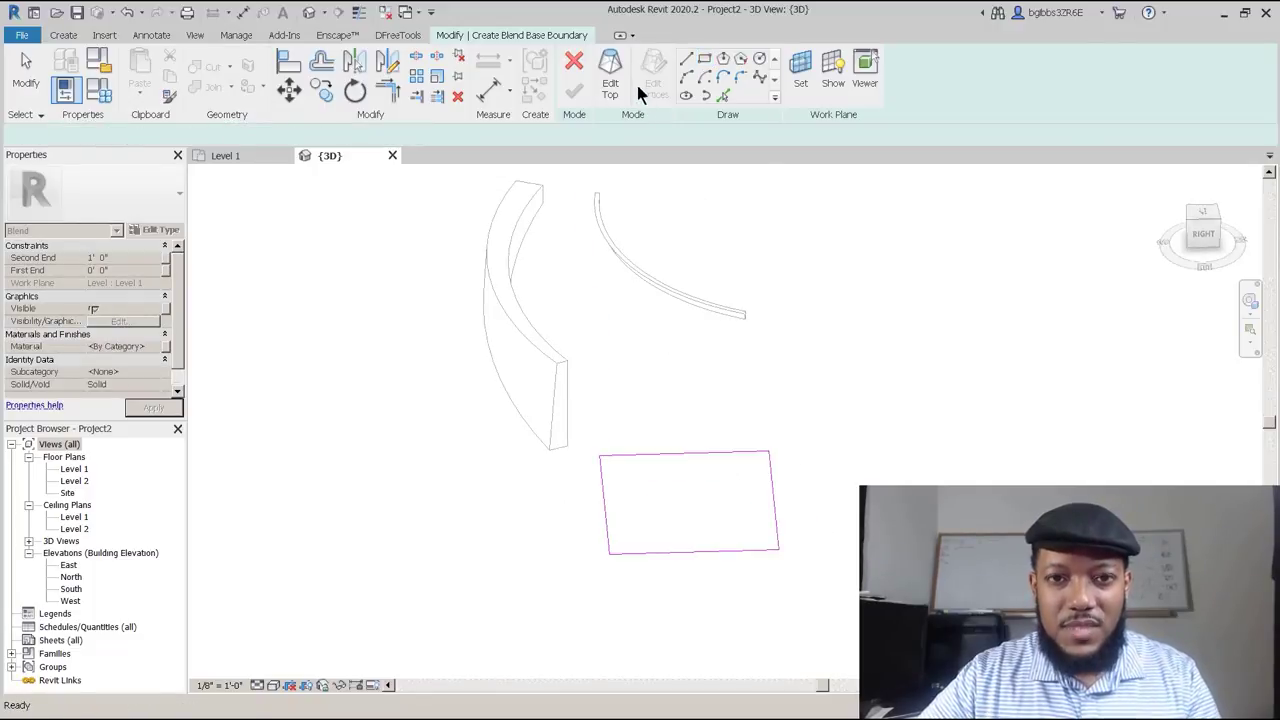
{"action": "key", "text": "Escape"}
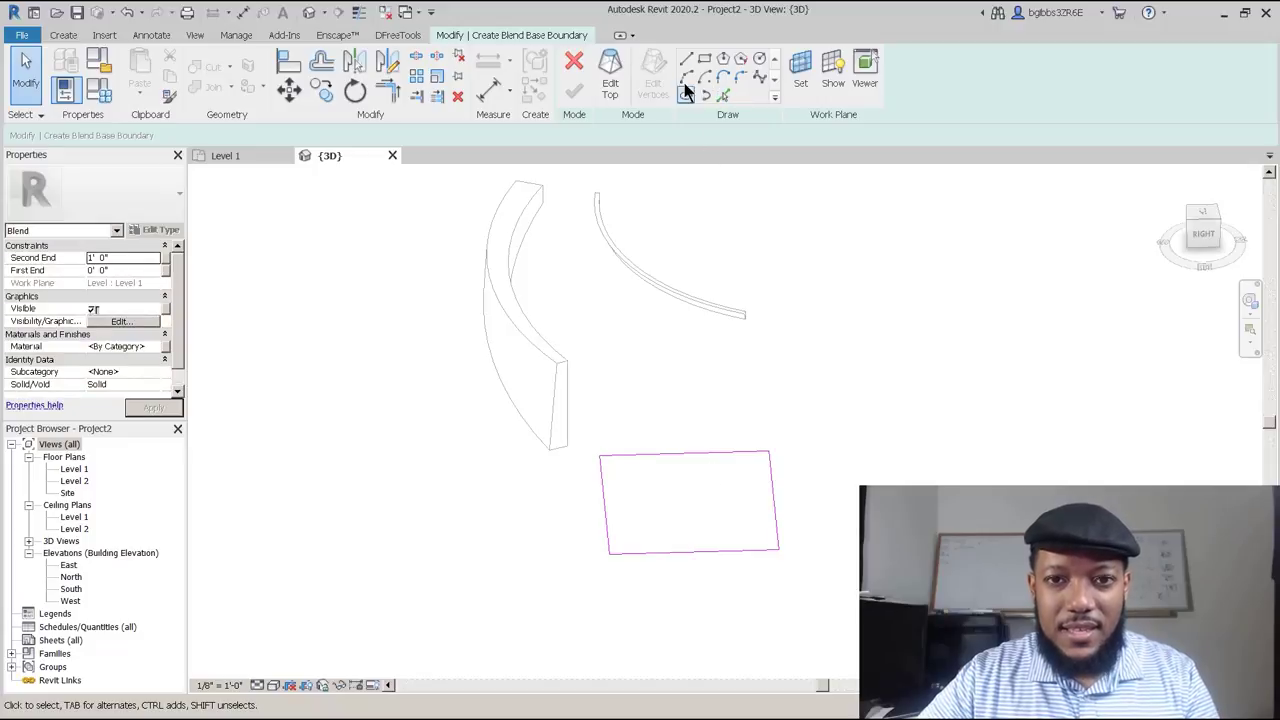
Sketch the blend's top boundary as a smaller rectangle inside the base, and set the second end to 10'.
{"action": "left_click", "coordinate": [612, 76]}
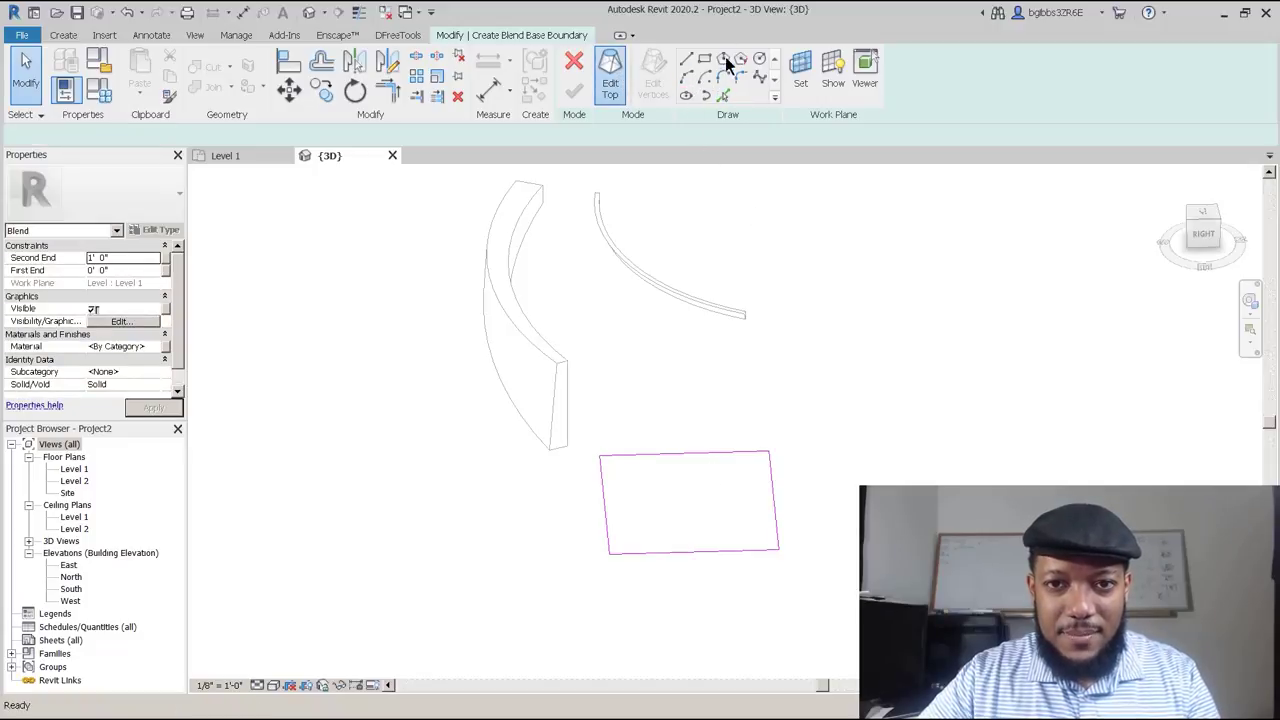
{"action": "left_click", "coordinate": [687, 58]}
{"action": "left_click", "coordinate": [633, 476]}
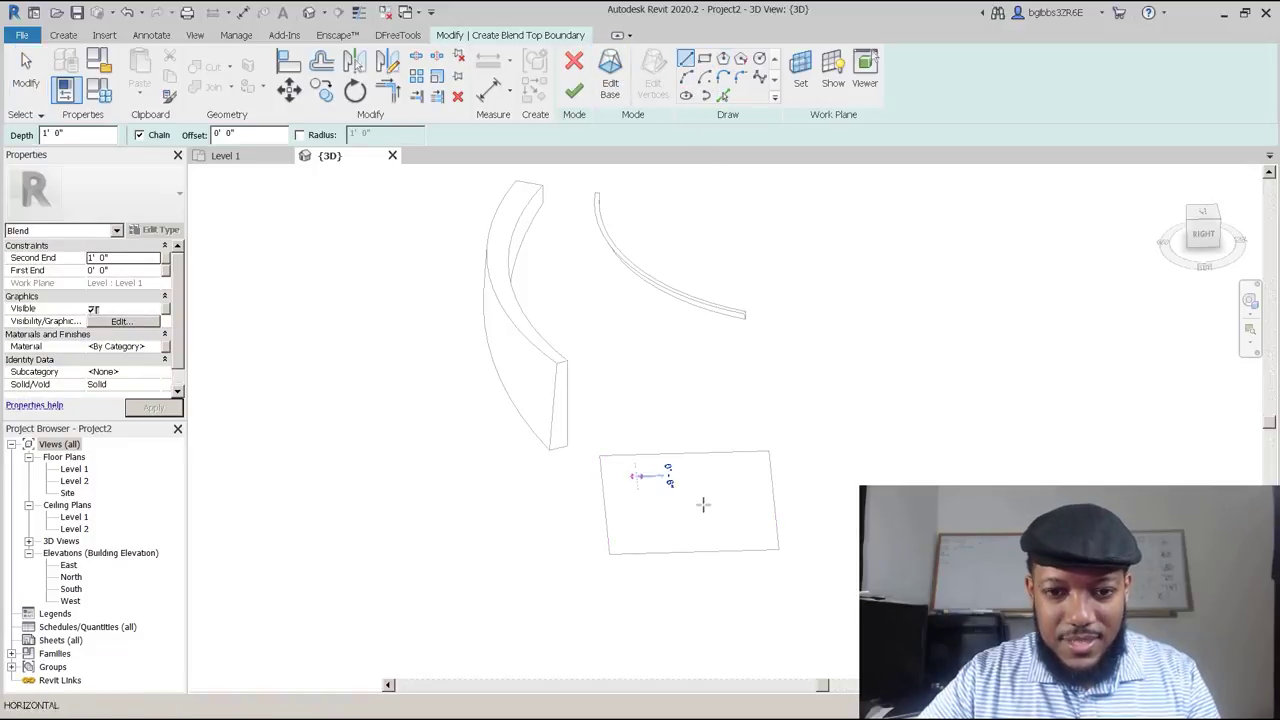
{"action": "key", "text": "Escape"}
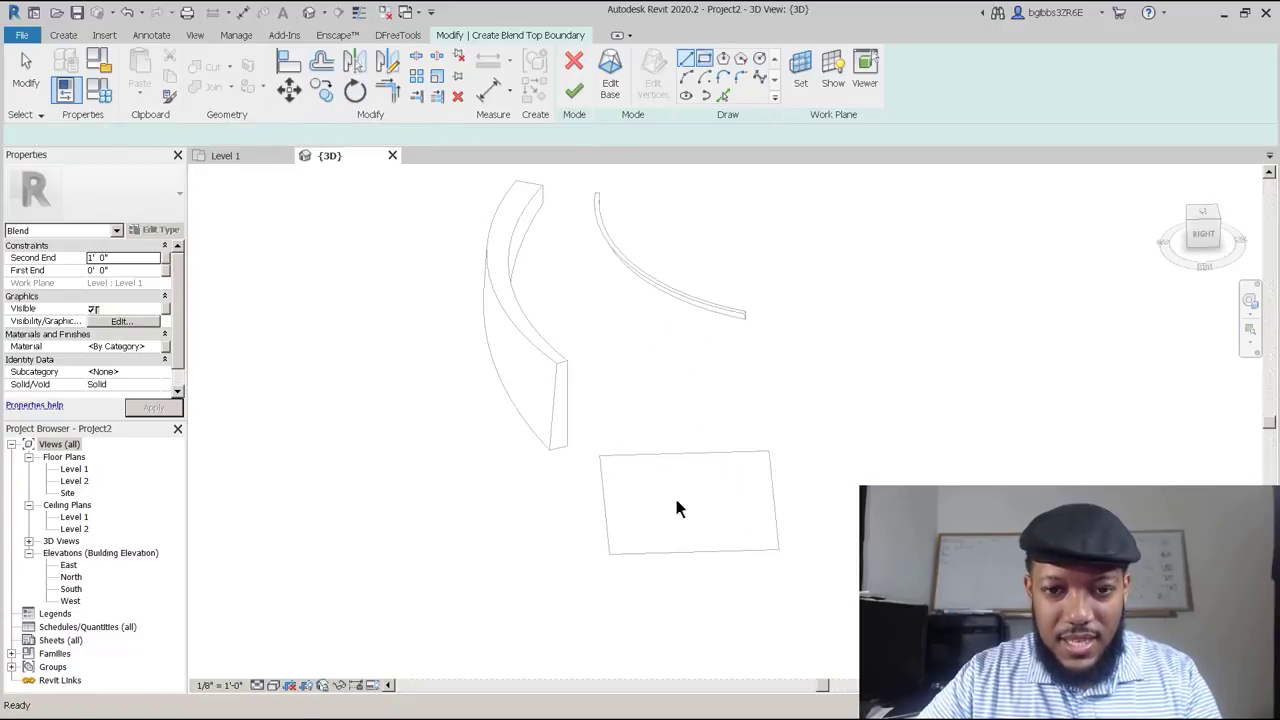
{"action": "left_click", "coordinate": [625, 470]}
{"action": "left_click", "coordinate": [741, 528]}
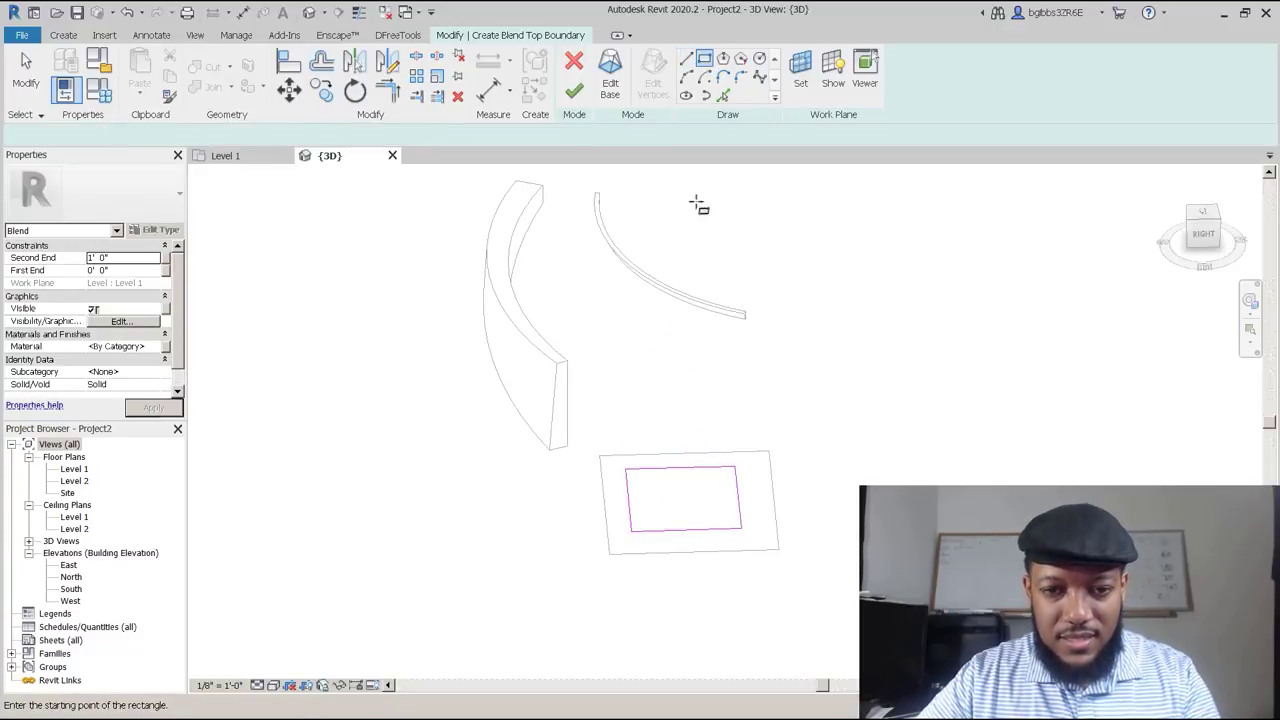
{"action": "left_click", "coordinate": [115, 258]}
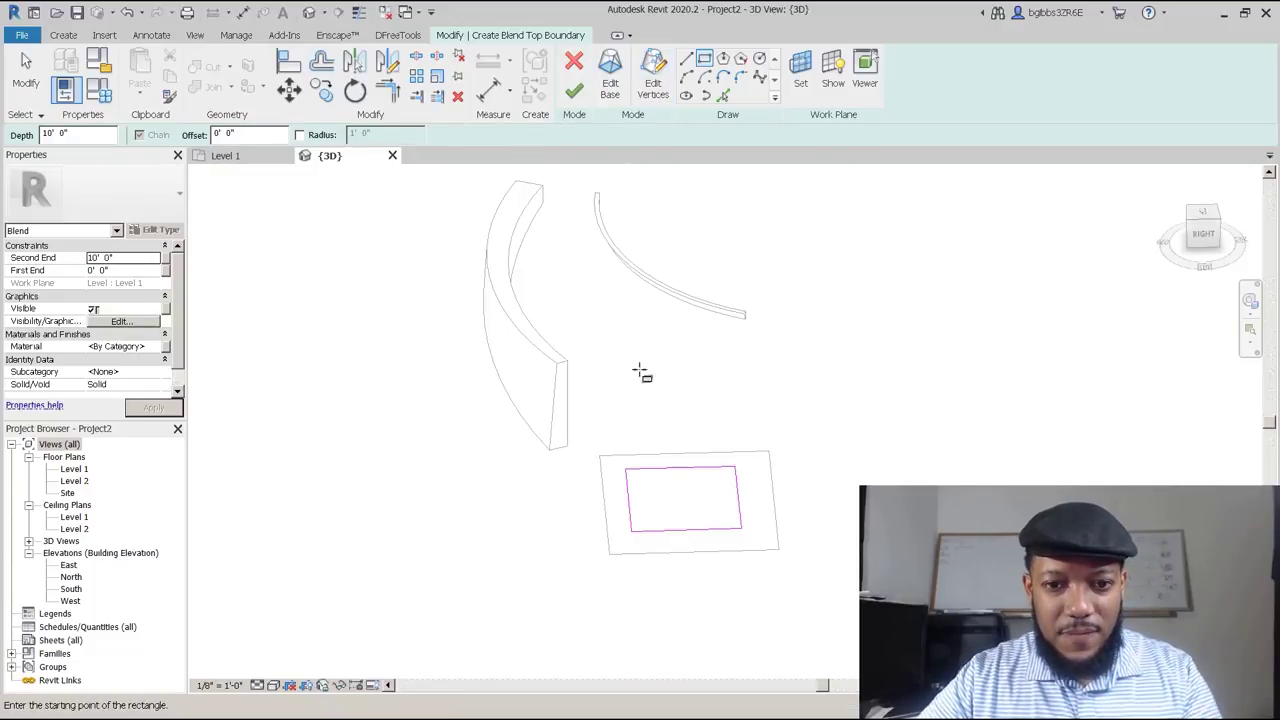
Open the blend's vertex editing and examine the base-to-top vertex connections from several angles.
{"action": "scroll", "coordinate": [662, 482], "scroll_direction": "up", "scroll_amount": 1}
{"action": "left_click", "coordinate": [652, 92]}
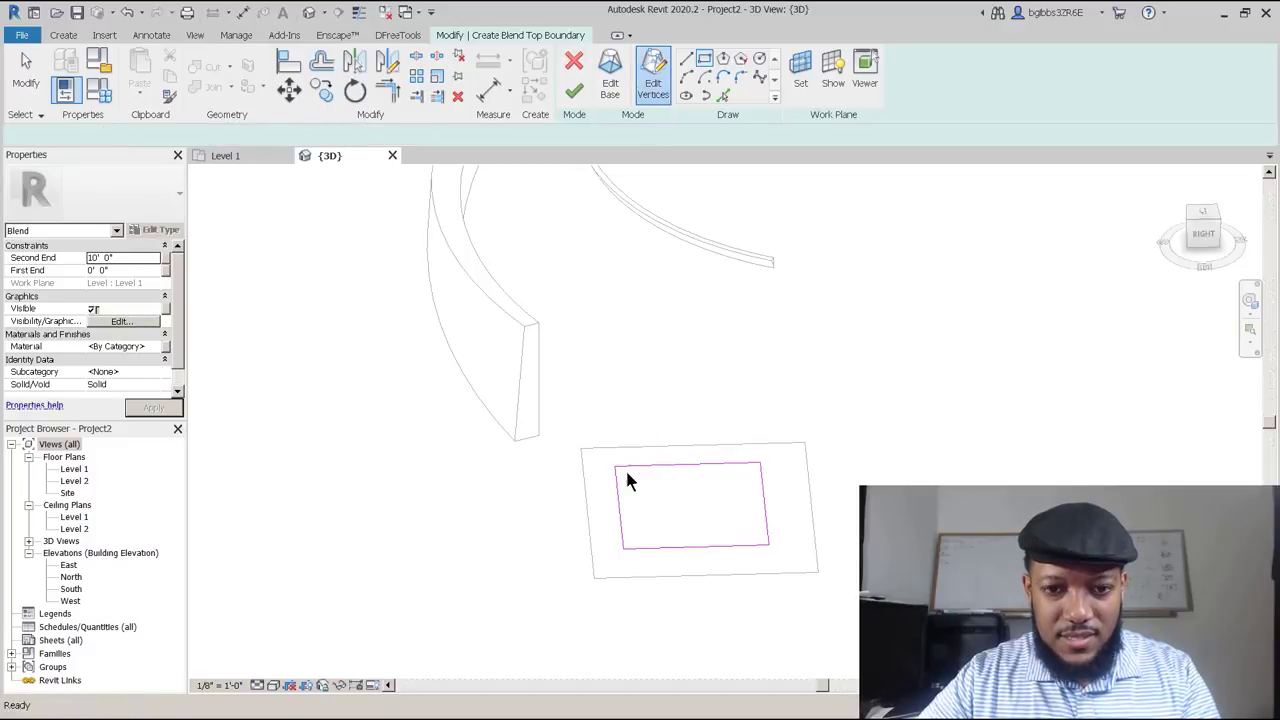
{"action": "middle_click_drag", "start_coordinate": [652, 523], "coordinate": [493, 284], "text": "shift"}
{"action": "scroll", "coordinate": [503, 420], "scroll_direction": "up", "scroll_amount": 1}
{"action": "left_click", "coordinate": [538, 414]}
{"action": "middle_click_drag", "start_coordinate": [655, 483], "coordinate": [757, 498], "text": "shift"}
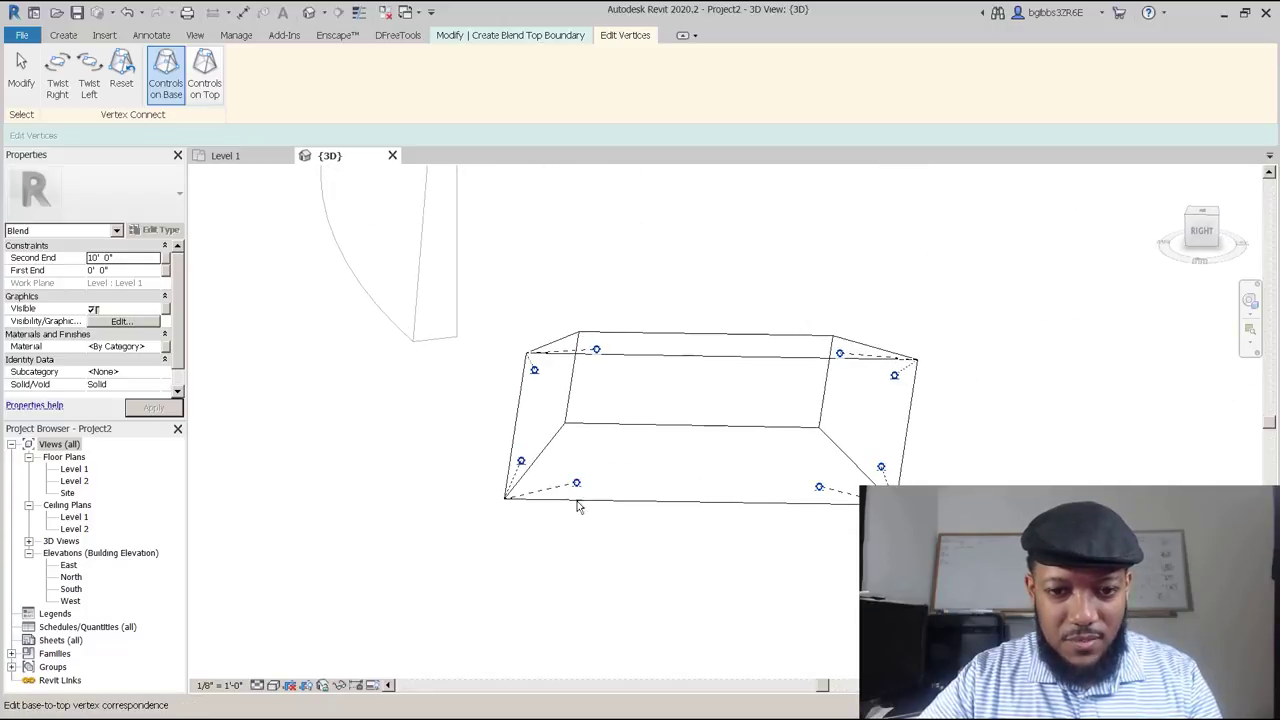
{"action": "middle_click_drag", "start_coordinate": [752, 501], "coordinate": [714, 329], "text": "shift"}
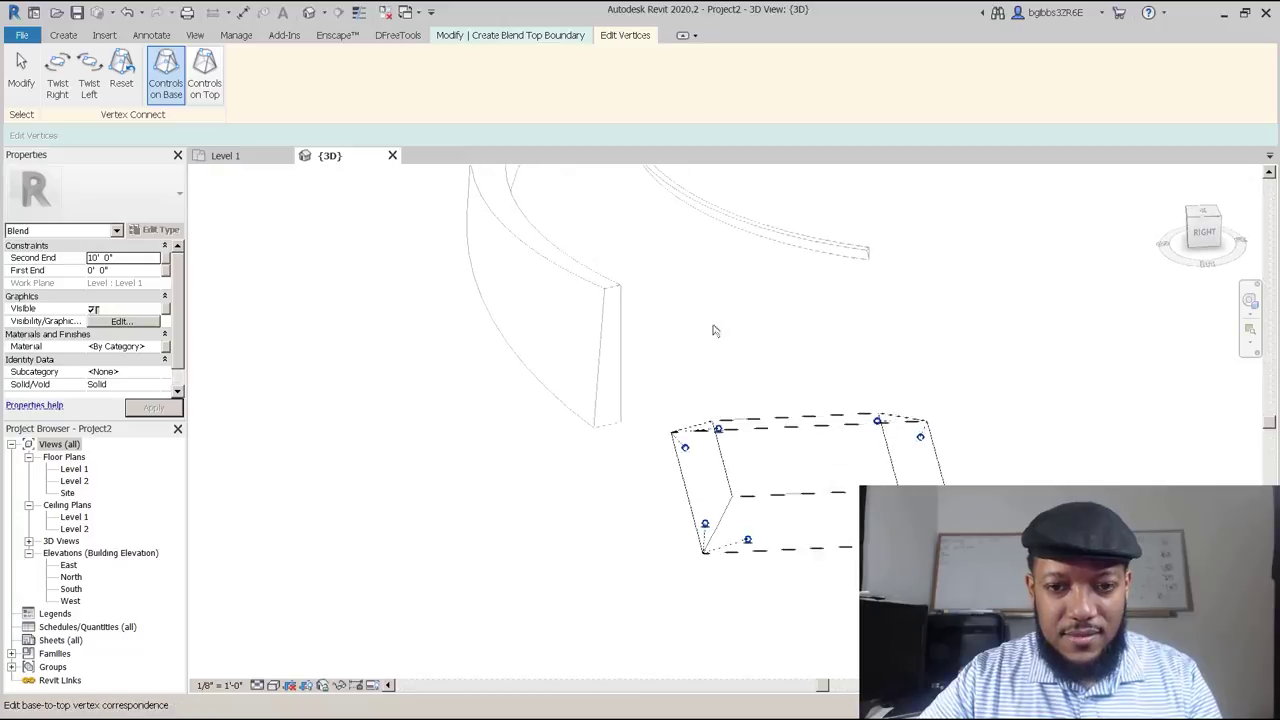
Try twisting the blend's vertex connections with the controls on the base shown, and reset them.
{"action": "left_click", "coordinate": [177, 89]}
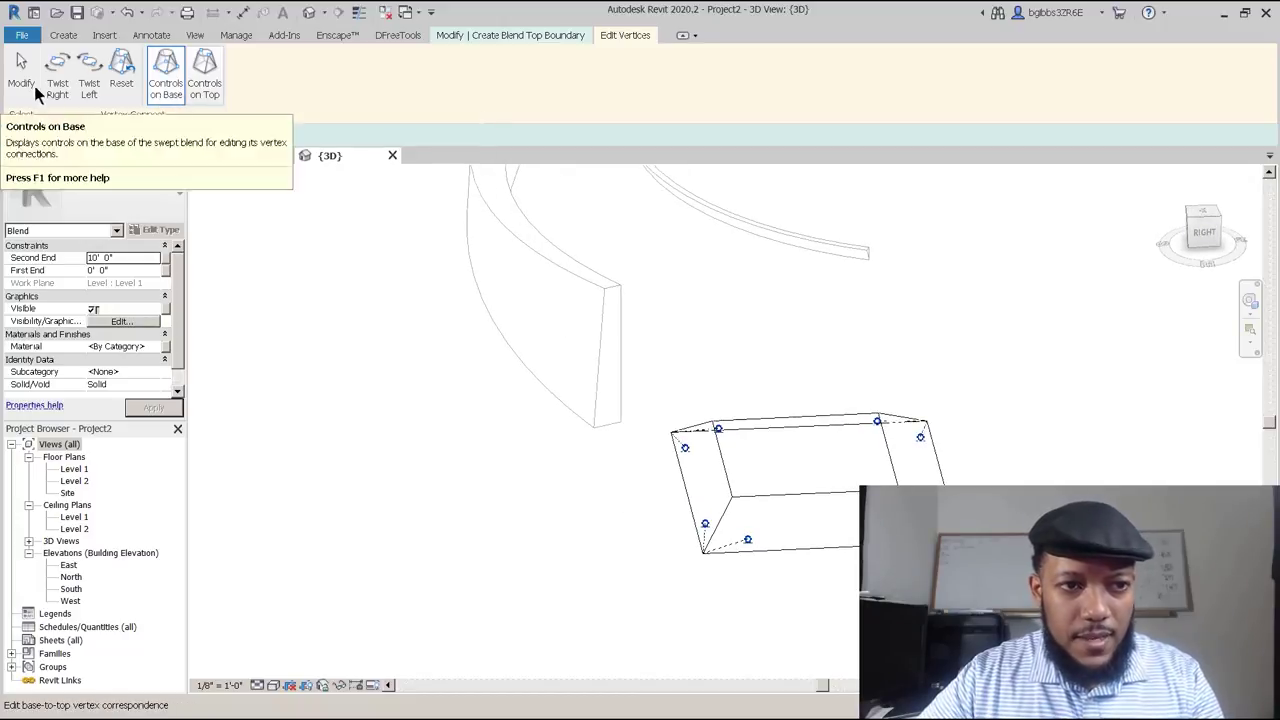
{"action": "middle_click_drag", "start_coordinate": [820, 515], "coordinate": [805, 460], "text": "shift"}
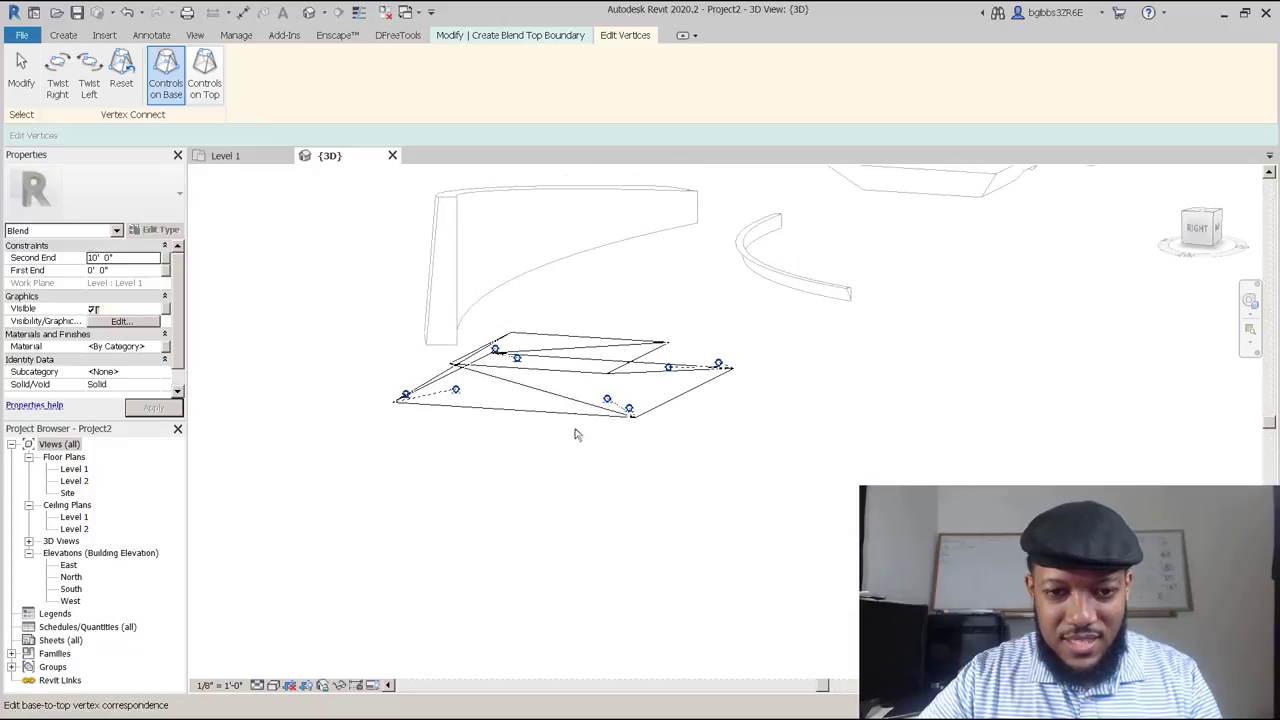
{"action": "middle_click_drag", "start_coordinate": [505, 475], "coordinate": [590, 365], "text": "shift"}
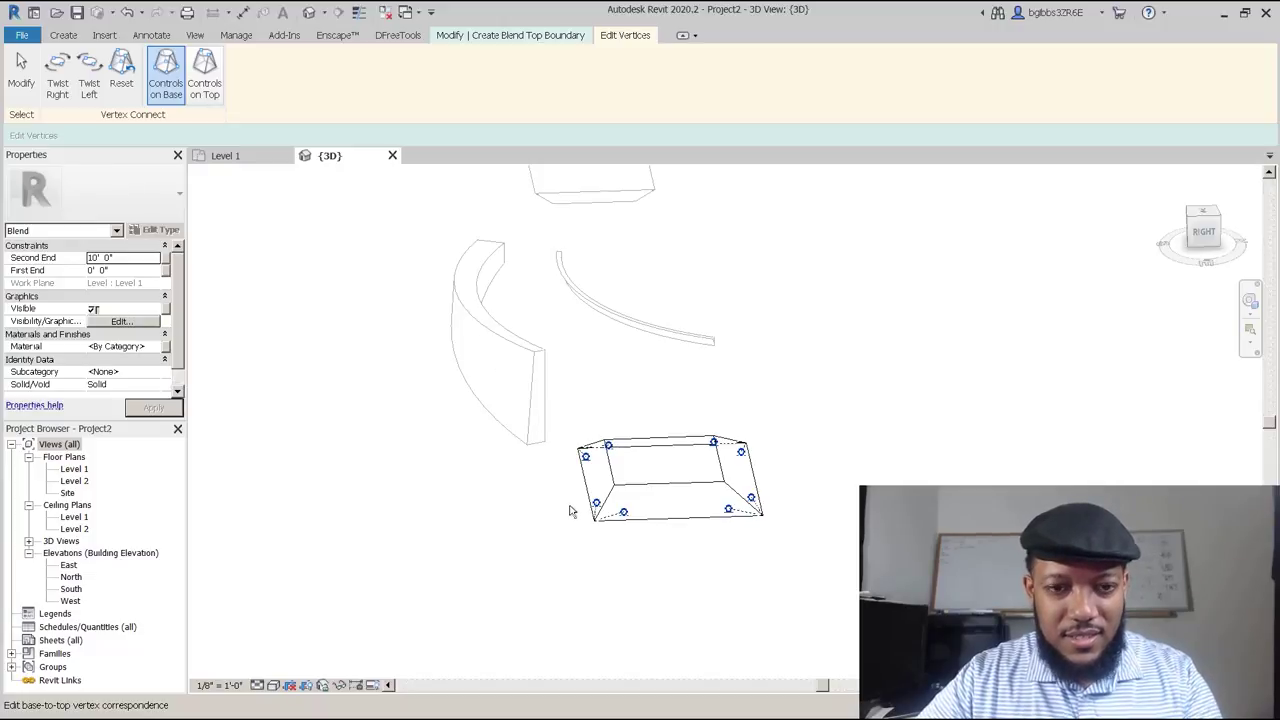
Leave vertex editing, finish the blend, and inspect the resulting tapered solid.
{"action": "key", "text": "Escape"}
{"action": "left_click", "coordinate": [573, 91]}
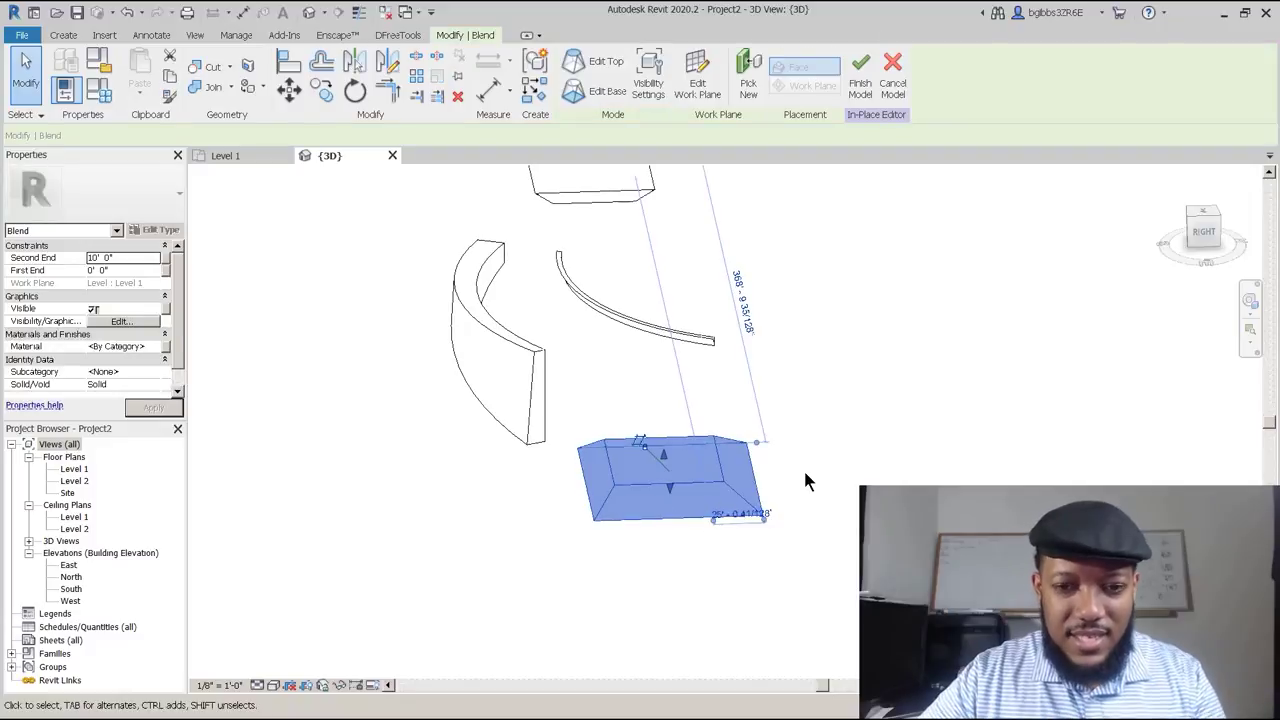
{"action": "left_click", "coordinate": [572, 586]}
{"action": "middle_click_drag", "start_coordinate": [554, 489], "coordinate": [743, 421], "text": "shift"}
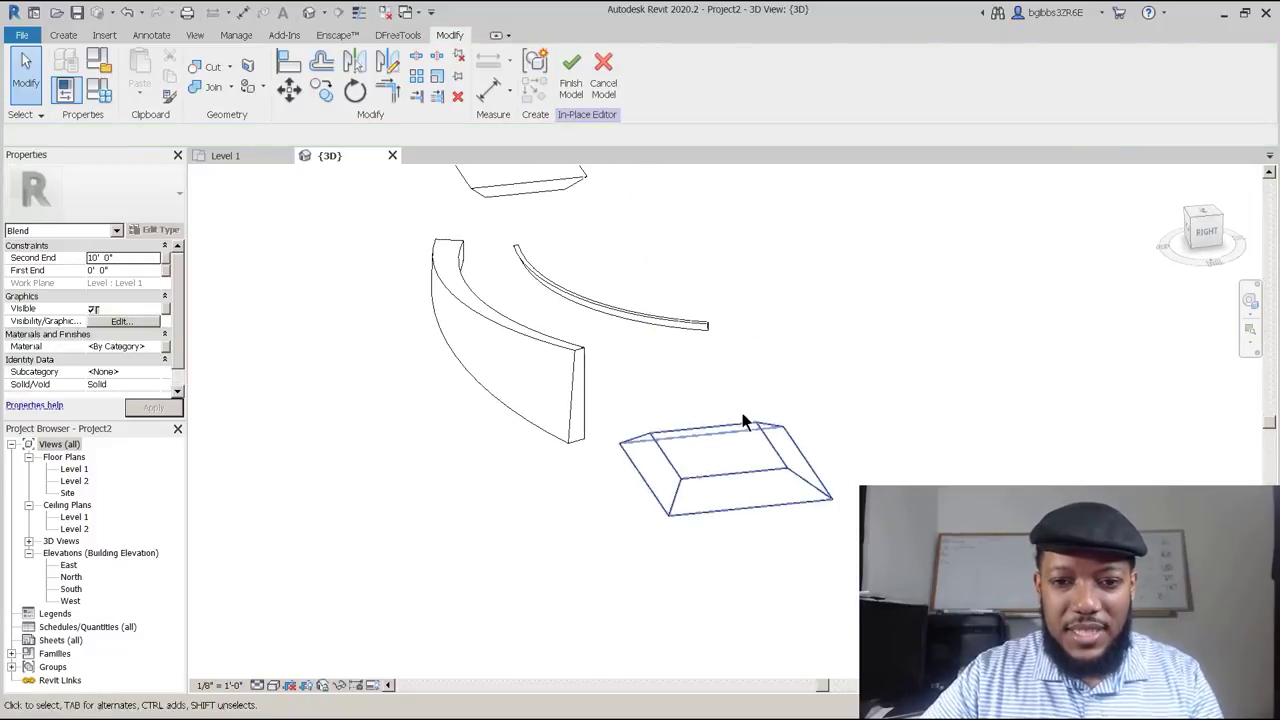
{"action": "left_click", "coordinate": [668, 525]}
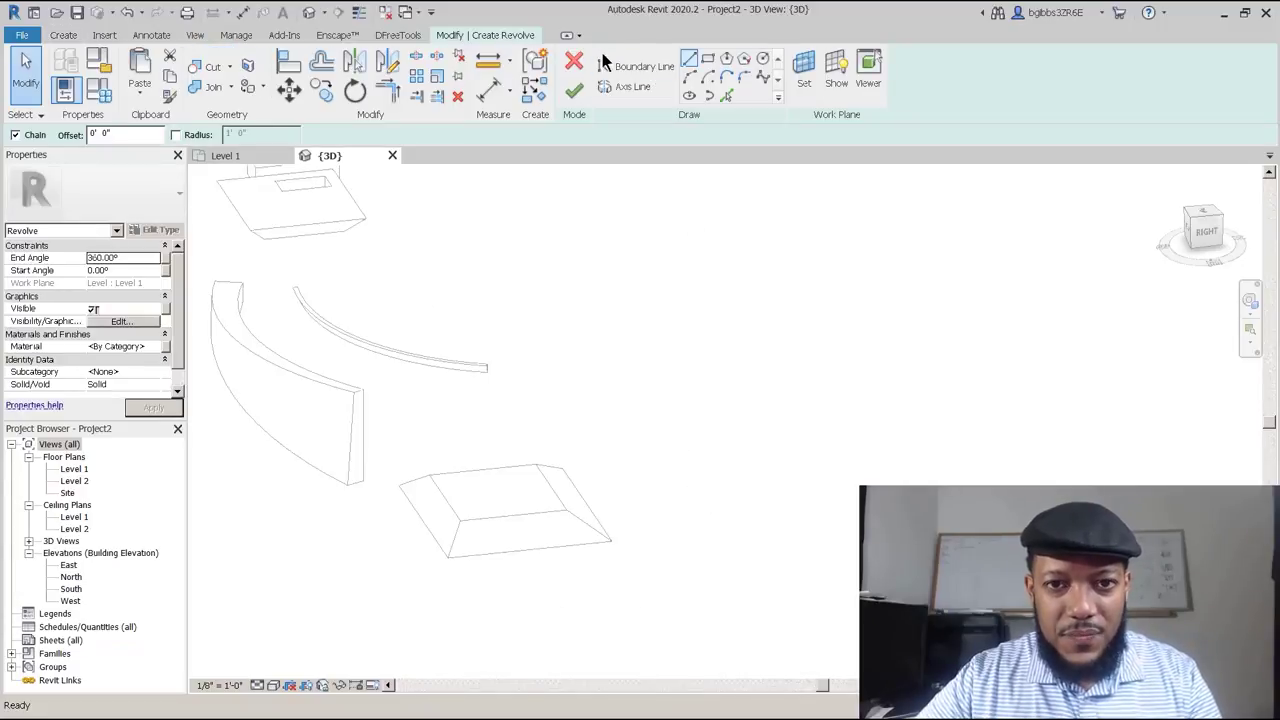
{"action": "left_click", "coordinate": [625, 66]}
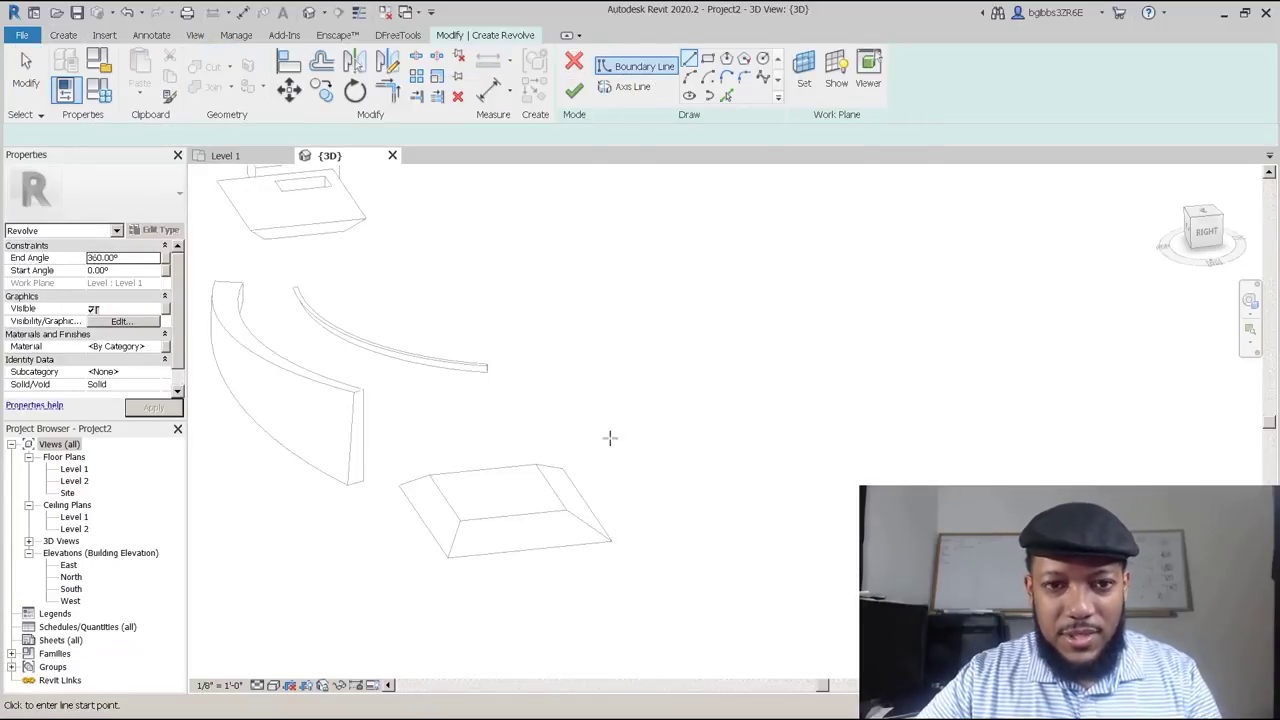
{"action": "scroll", "coordinate": [497, 371], "scroll_direction": "down", "scroll_amount": 3}
{"action": "middle_click_drag", "start_coordinate": [385, 398], "coordinate": [634, 492]}
{"action": "middle_click_drag", "start_coordinate": [733, 489], "coordinate": [712, 478], "text": "shift"}
{"action": "scroll", "coordinate": [434, 417], "scroll_direction": "down", "scroll_amount": 3}
{"action": "scroll", "coordinate": [400, 450], "scroll_direction": "up", "scroll_amount": 5}
{"action": "left_click", "coordinate": [413, 527]}
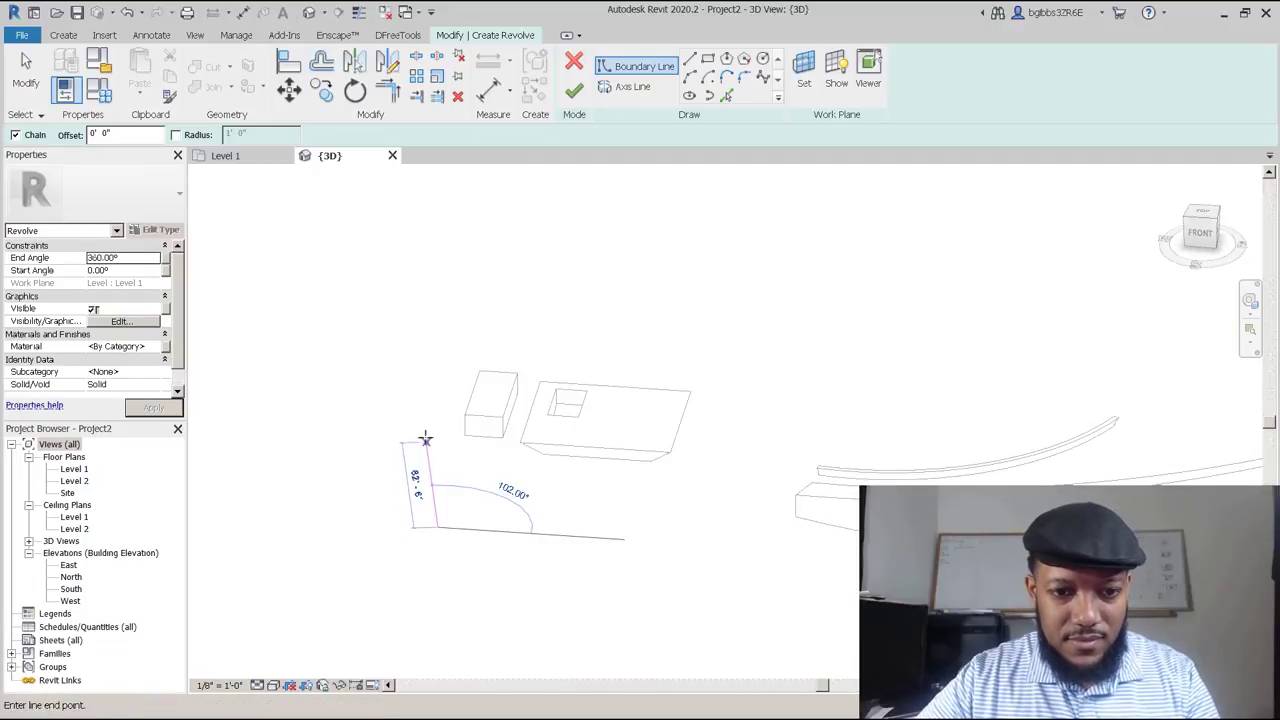
{"action": "key", "text": "Escape"}
{"action": "mouse_move", "coordinate": [480, 560]}
{"action": "middle_mouse_down", "text": "shift"}
{"action": "mouse_move", "coordinate": [500, 543]}
{"action": "mouse_move", "coordinate": [494, 569]}
{"action": "mouse_move", "coordinate": [500, 560]}
{"action": "middle_mouse_up", "text": "shift"}
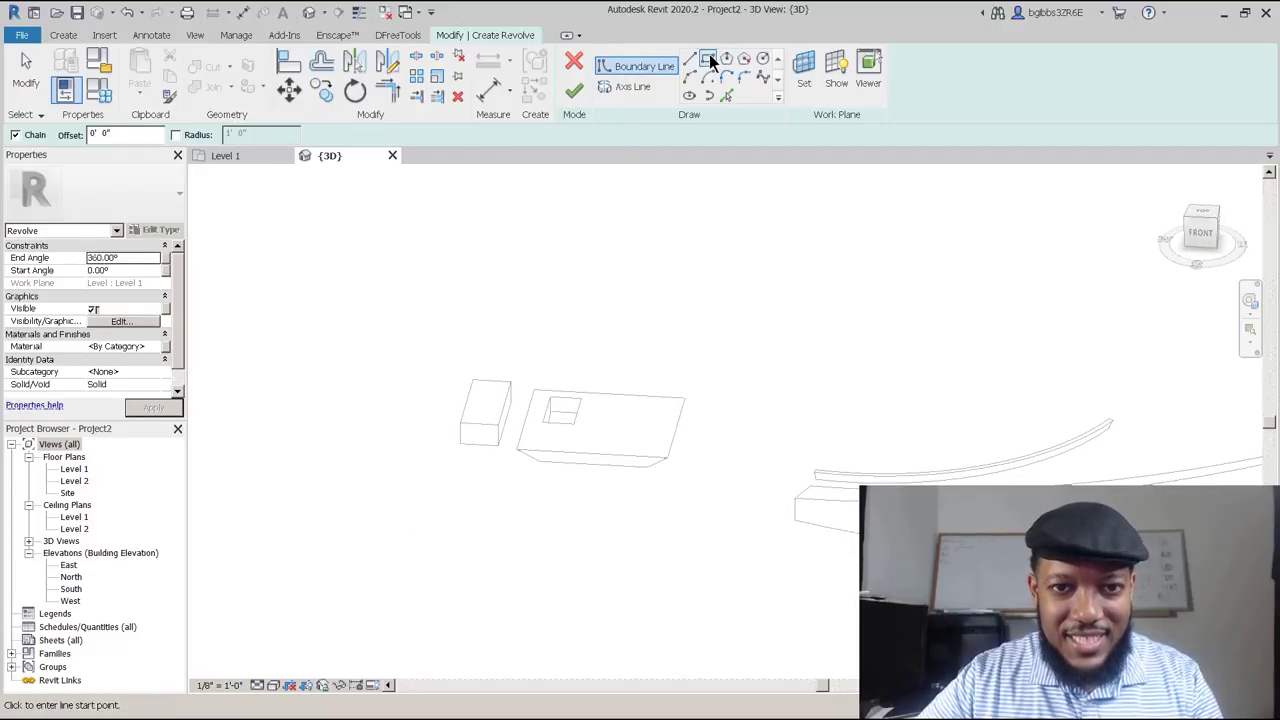
Set the revolve's work plane by picking the front vertical face of the small box extrusion.
{"action": "left_click", "coordinate": [808, 79]}
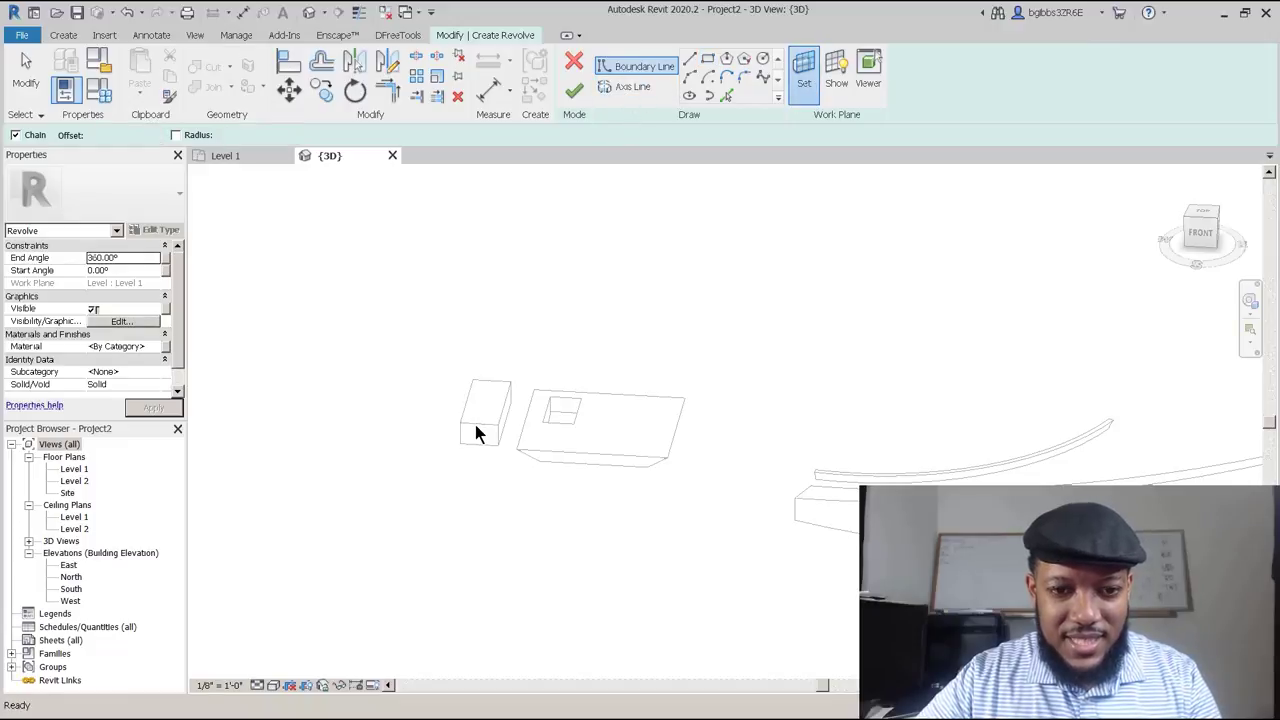
{"action": "left_click", "coordinate": [546, 390]}
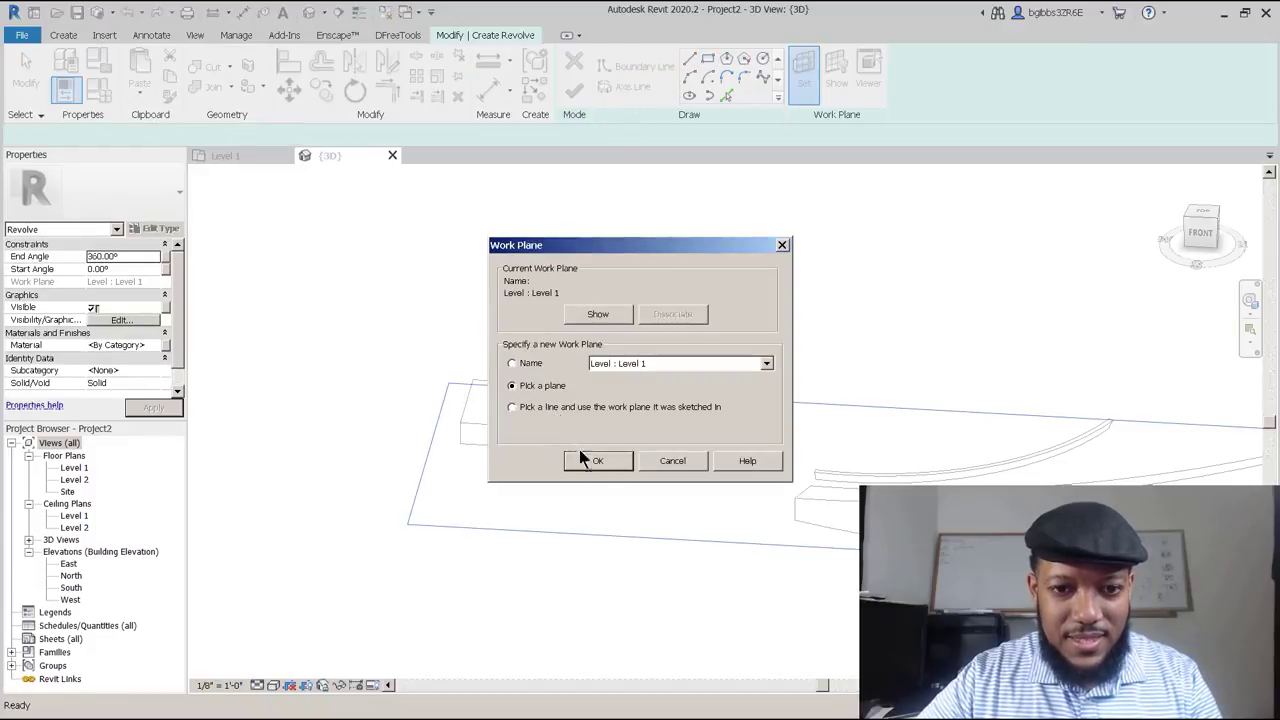
{"action": "left_click", "coordinate": [597, 463]}
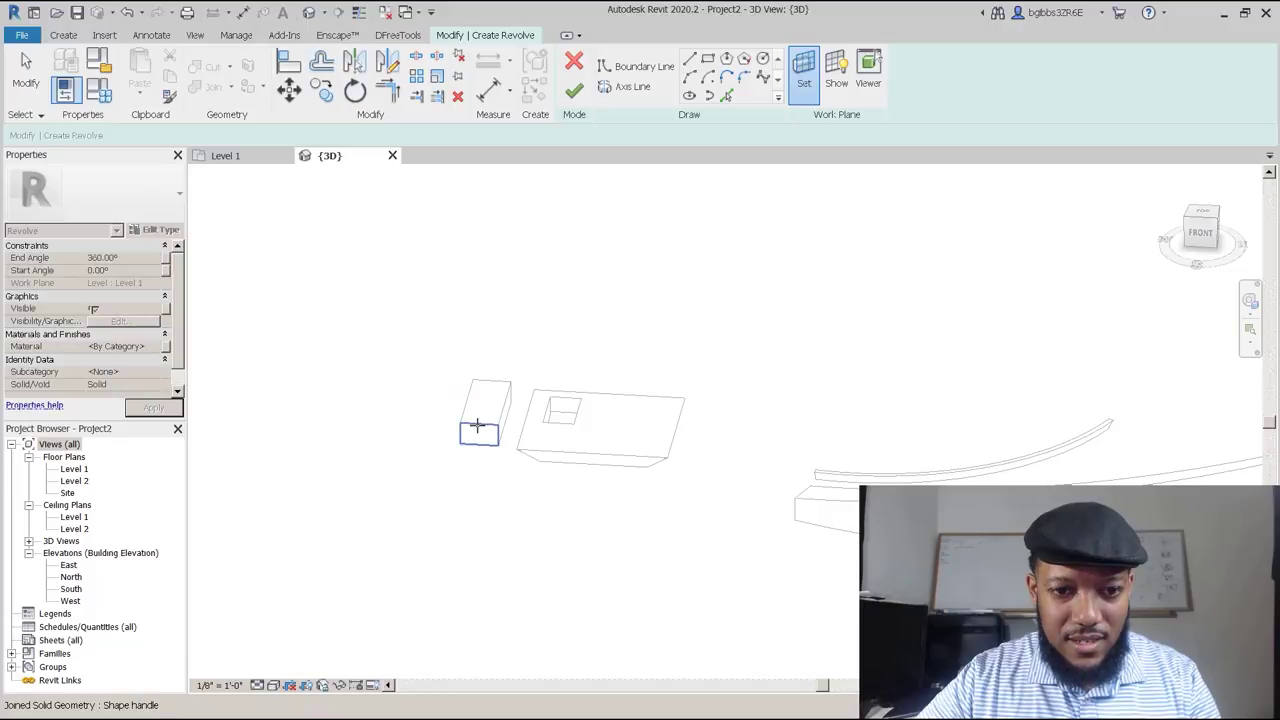
{"action": "left_click", "coordinate": [471, 428]}
{"action": "scroll", "coordinate": [471, 428], "scroll_direction": "up", "scroll_amount": 5}
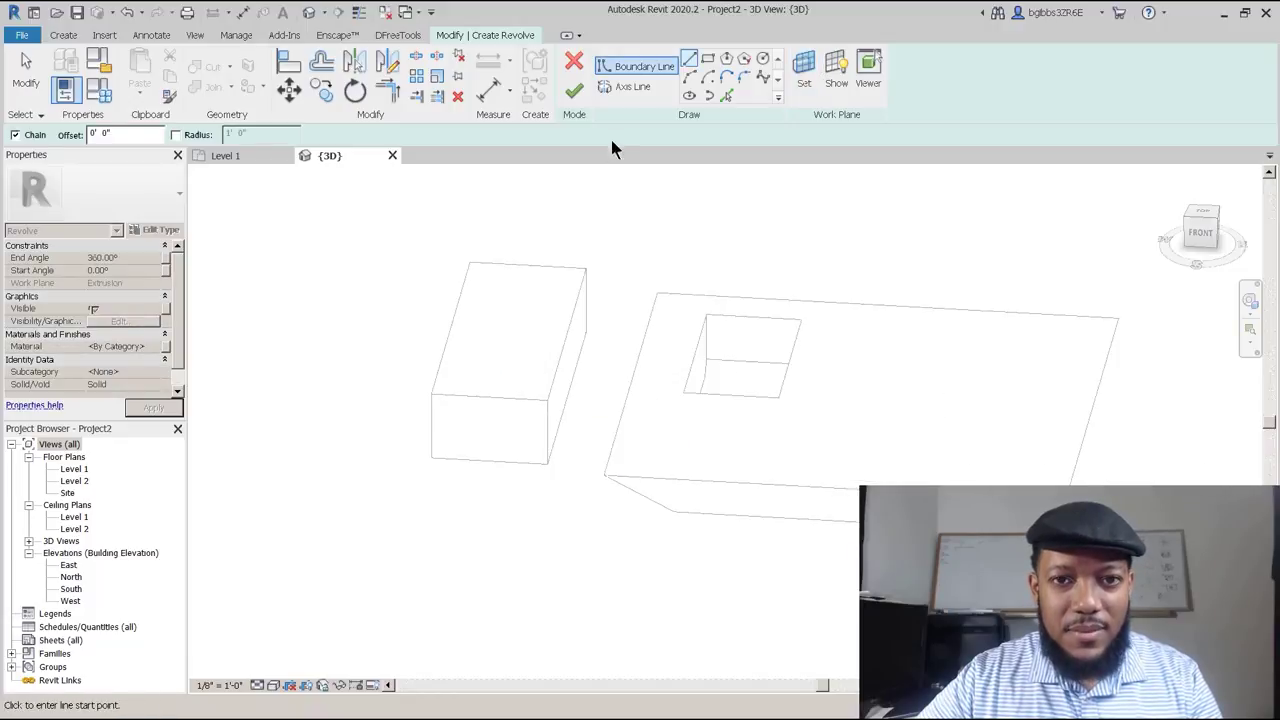
Draw the revolve's axis line along the 10' left vertical edge of the box's front face.
{"action": "left_click", "coordinate": [636, 92]}
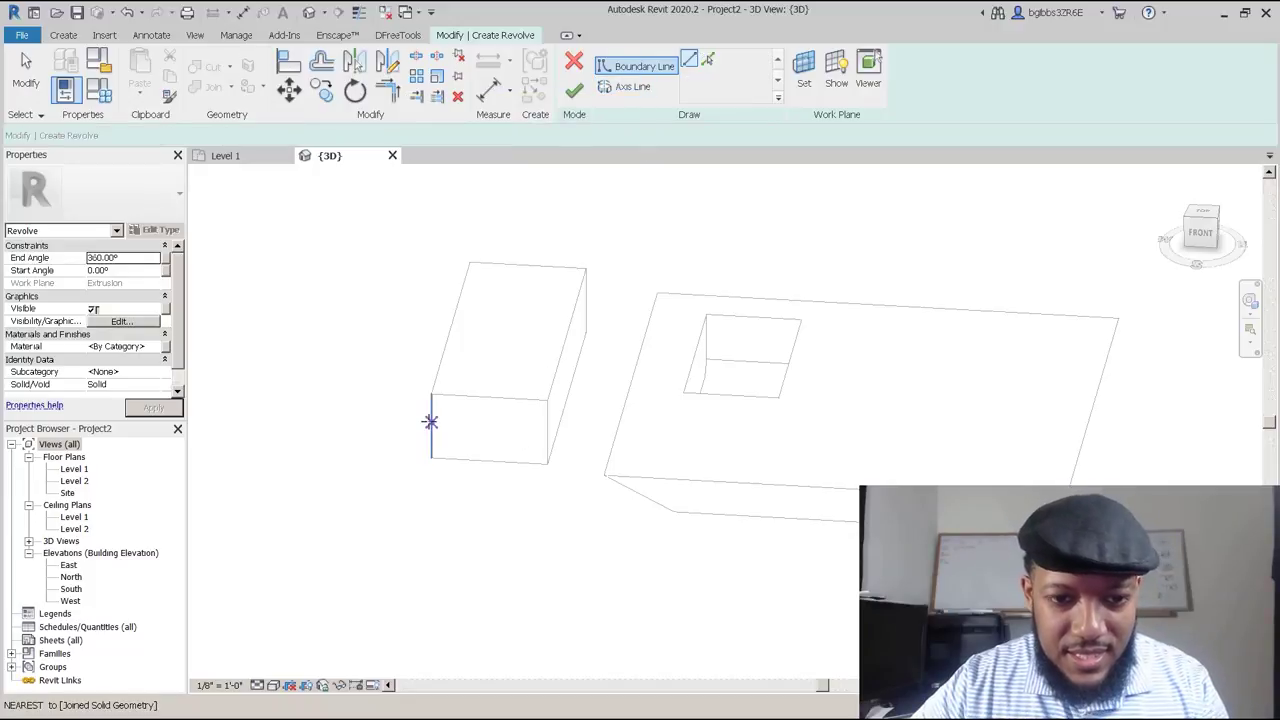
{"action": "left_click", "coordinate": [431, 394]}
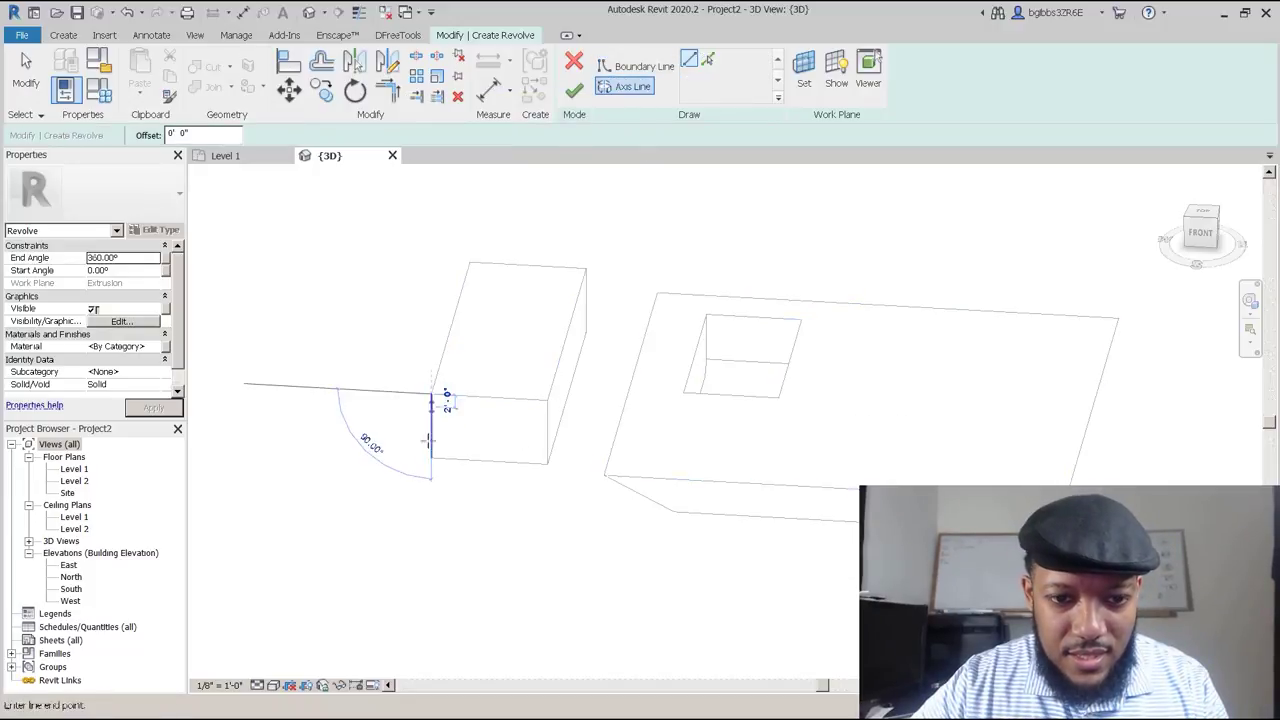
{"action": "left_click", "coordinate": [431, 458]}
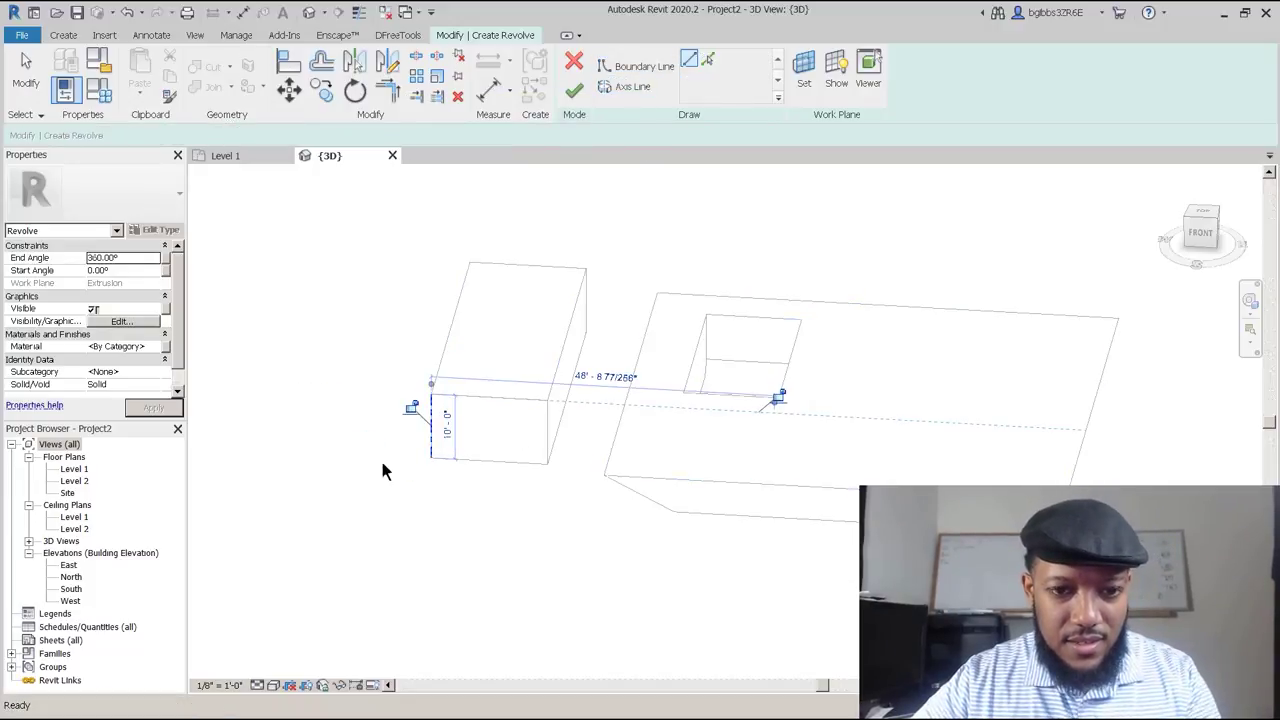
{"action": "scroll", "coordinate": [395, 449], "scroll_direction": "up", "scroll_amount": 2}
{"action": "key", "text": "Escape"}
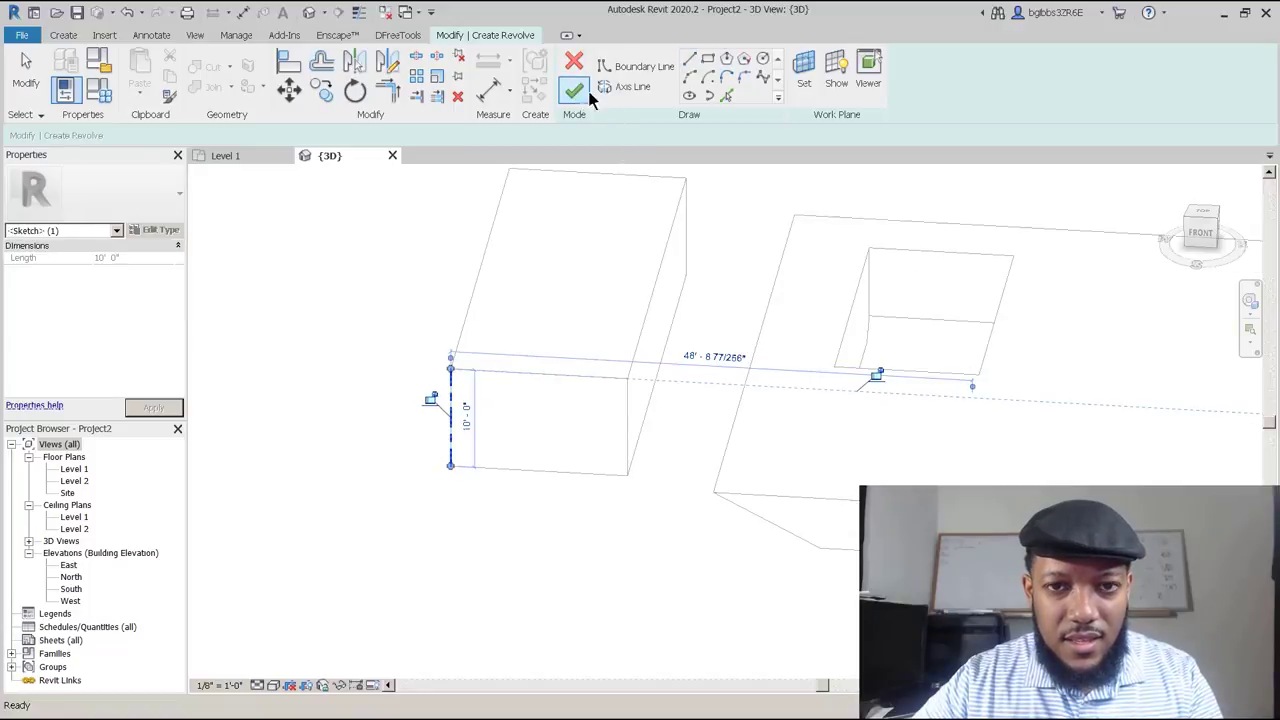
Sketch a zigzag boundary from the axis's upper end, starting about 7'-6" along the top edge, back to its lower end, and try finishing the revolve.
{"action": "left_click", "coordinate": [625, 67]}
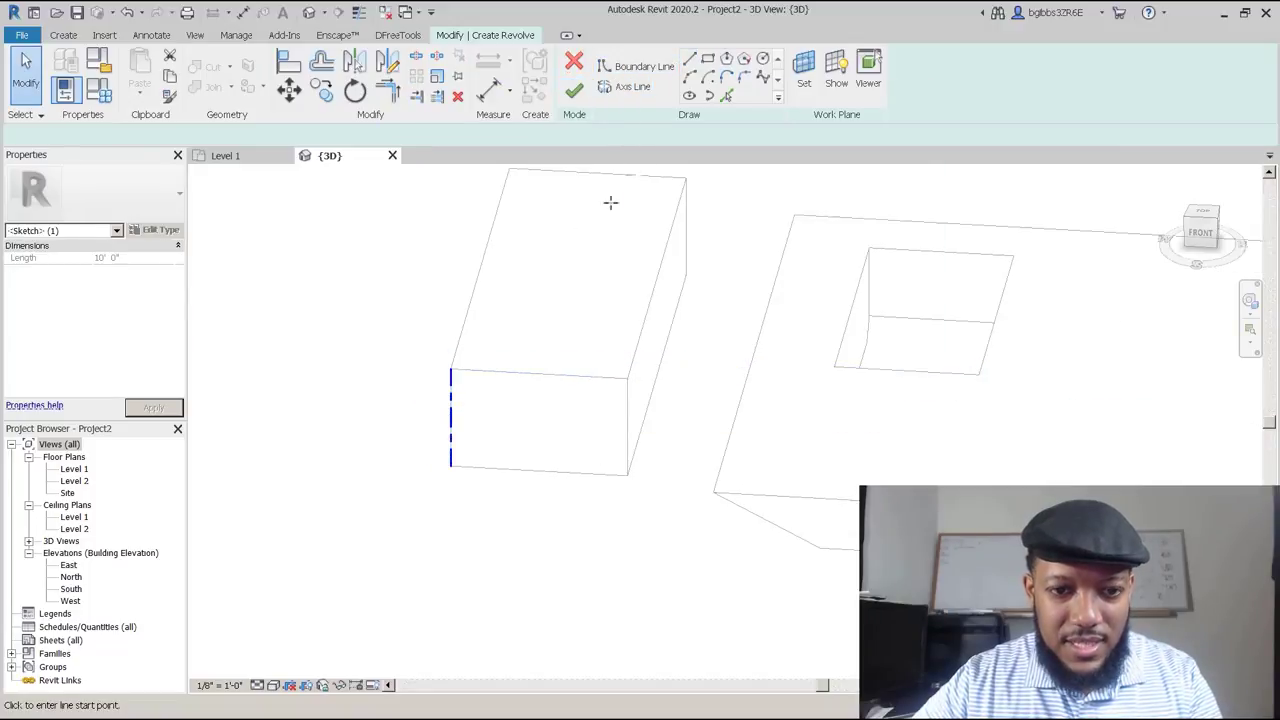
{"action": "left_click", "coordinate": [450, 370]}
{"action": "left_click", "coordinate": [532, 375]}
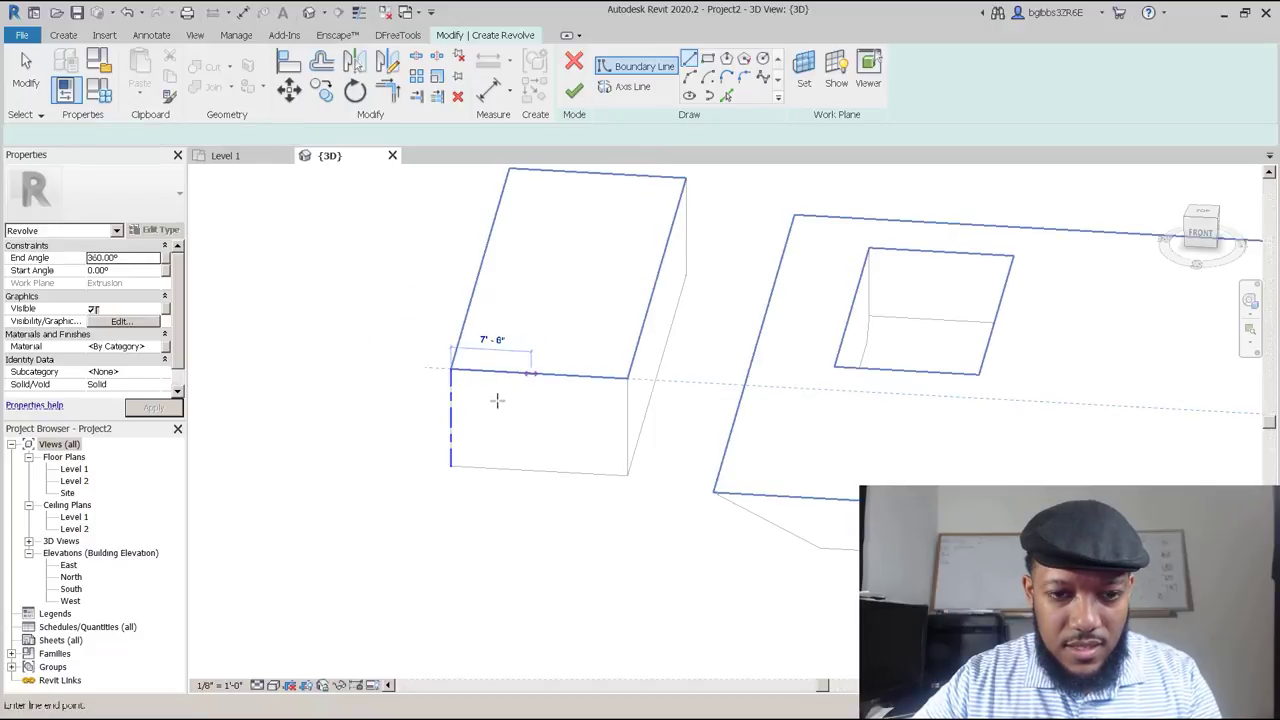
{"action": "left_click", "coordinate": [518, 428]}
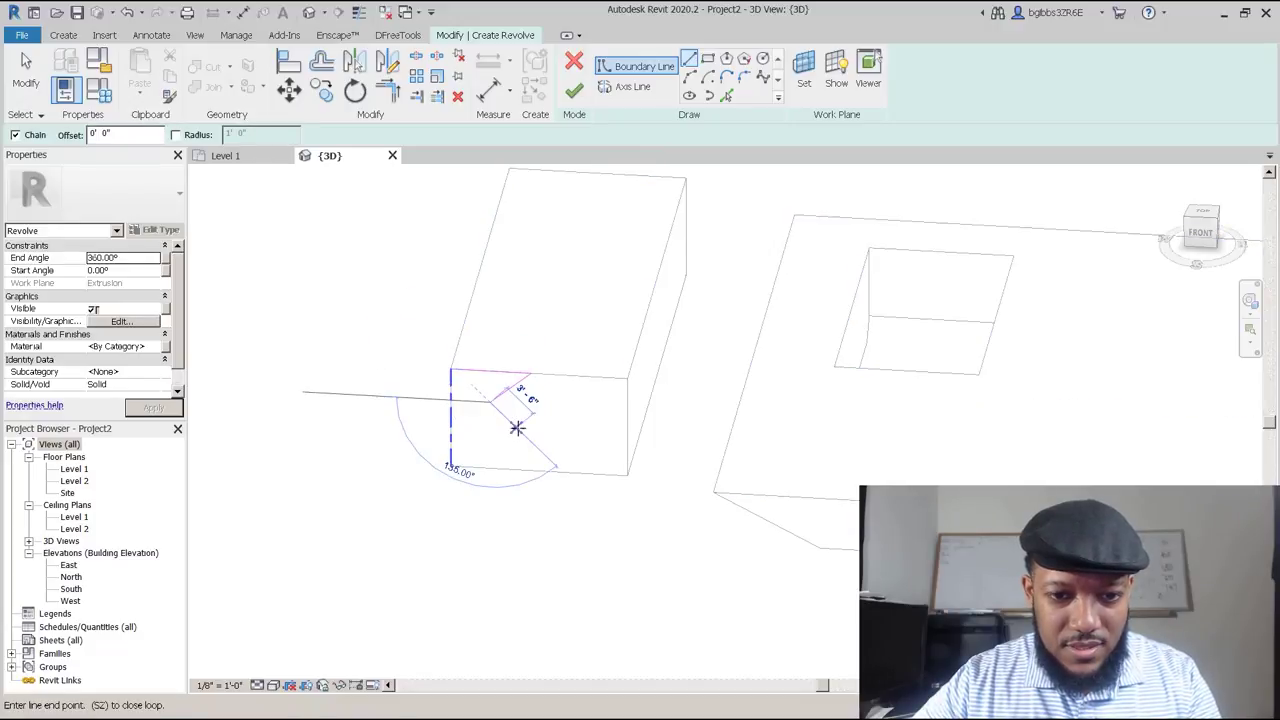
{"action": "left_click", "coordinate": [450, 466]}
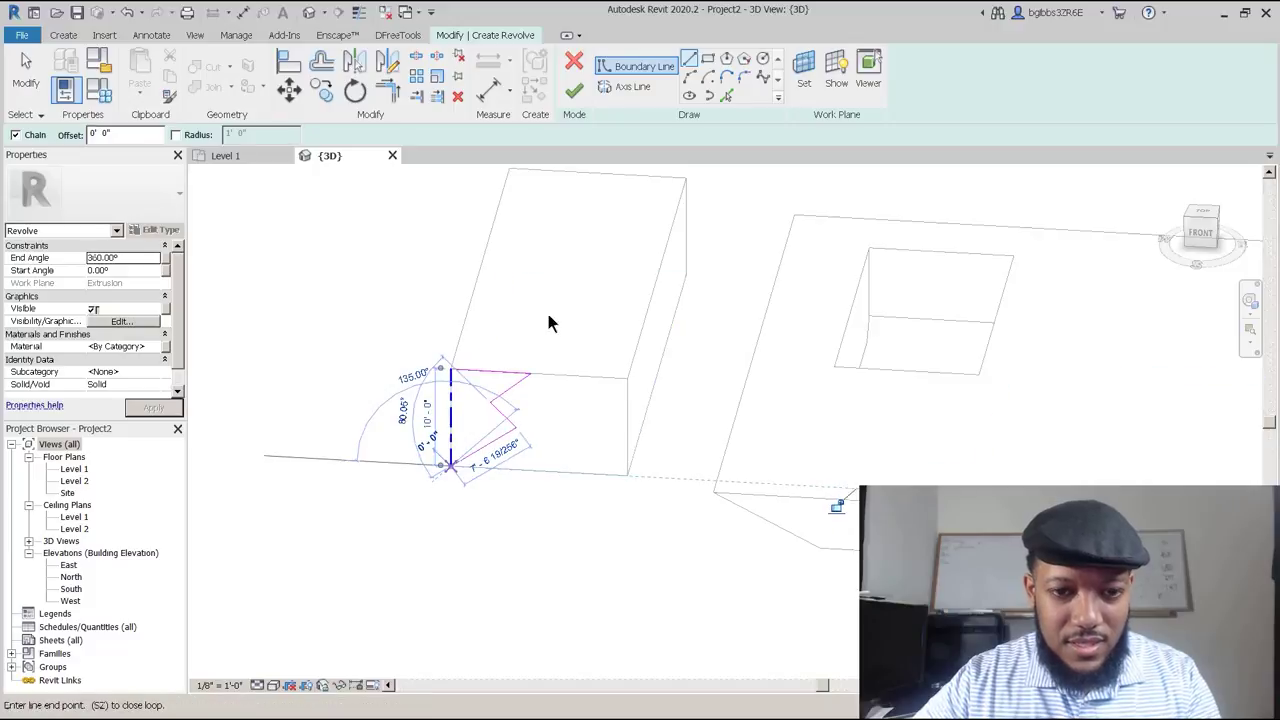
{"action": "key", "text": "Escape"}
{"action": "key", "text": "Escape"}
{"action": "left_click", "coordinate": [578, 91]}
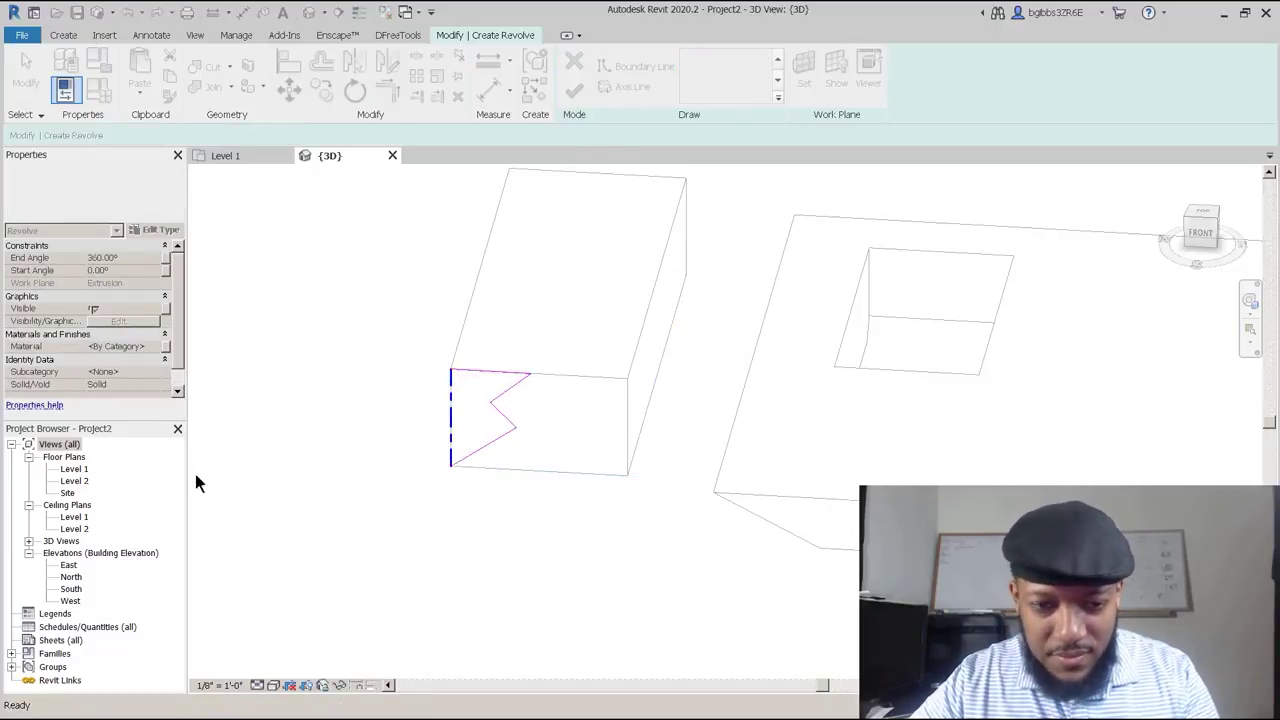
{"action": "scroll", "coordinate": [407, 424], "scroll_direction": "up", "scroll_amount": 2}
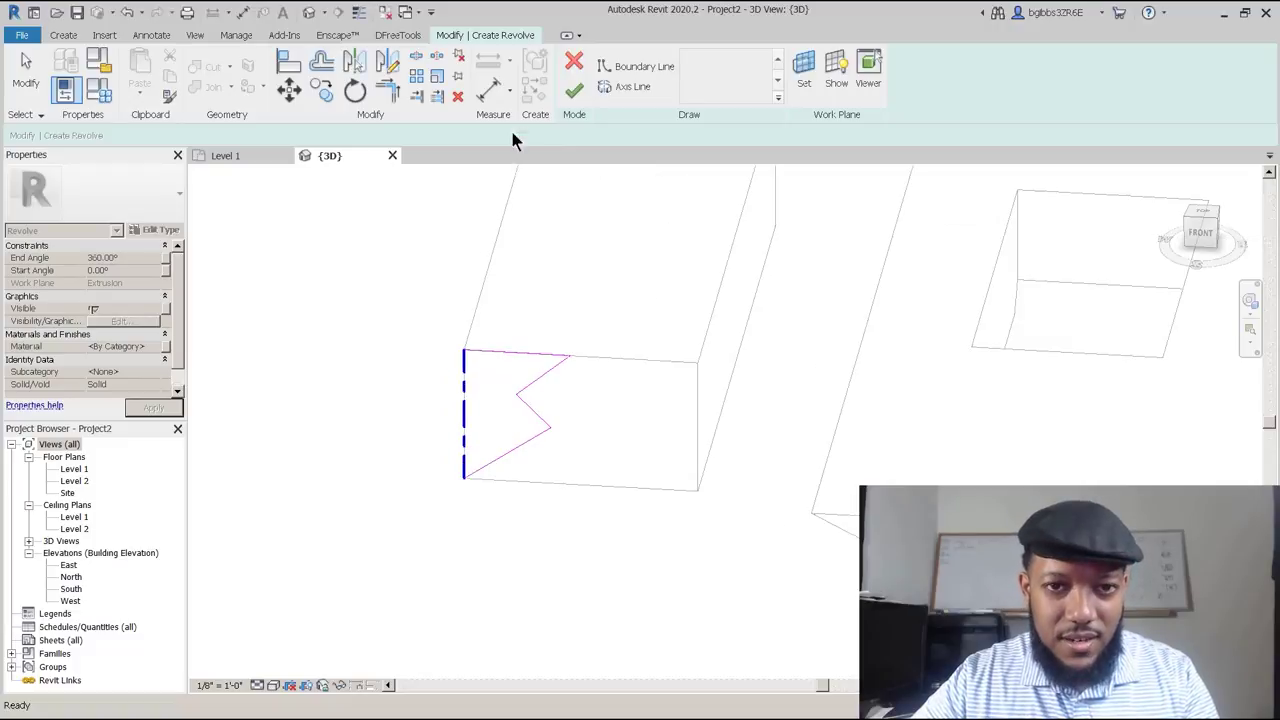
Close the revolve profile with a 10' vertical boundary line along the axis, and finish the 360° revolve.
{"action": "left_click", "coordinate": [640, 66]}
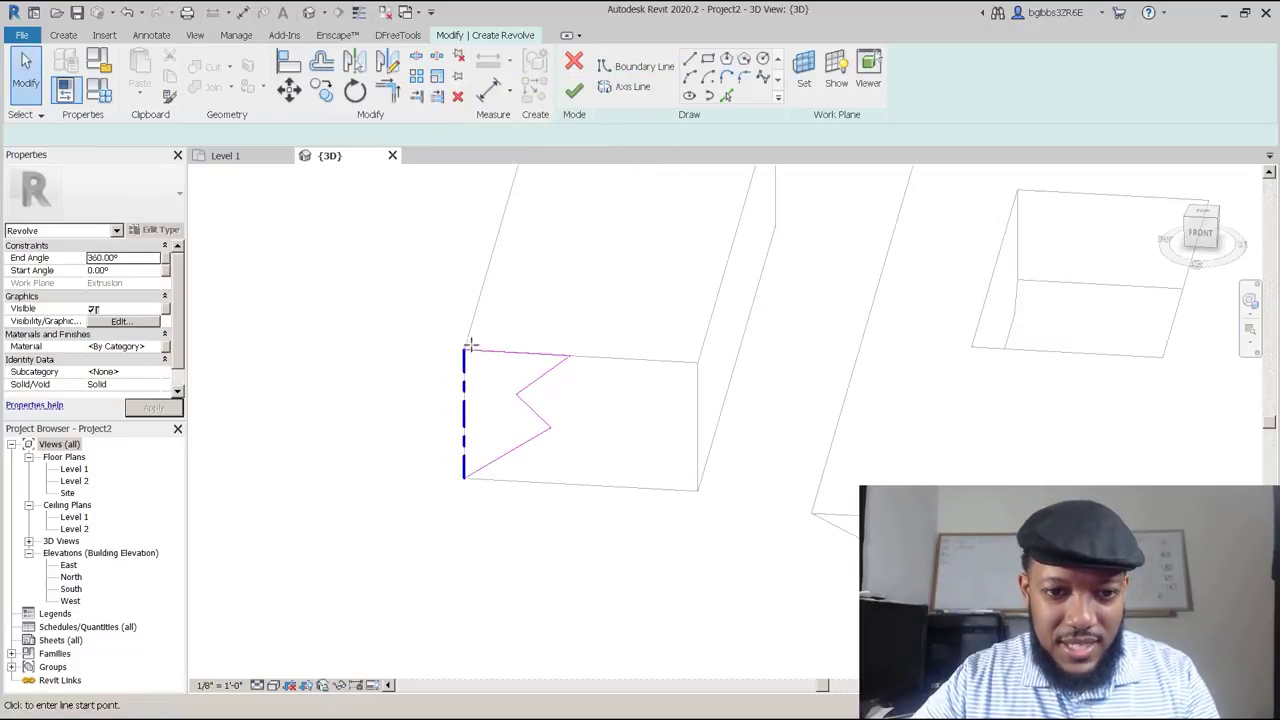
{"action": "left_click", "coordinate": [463, 351]}
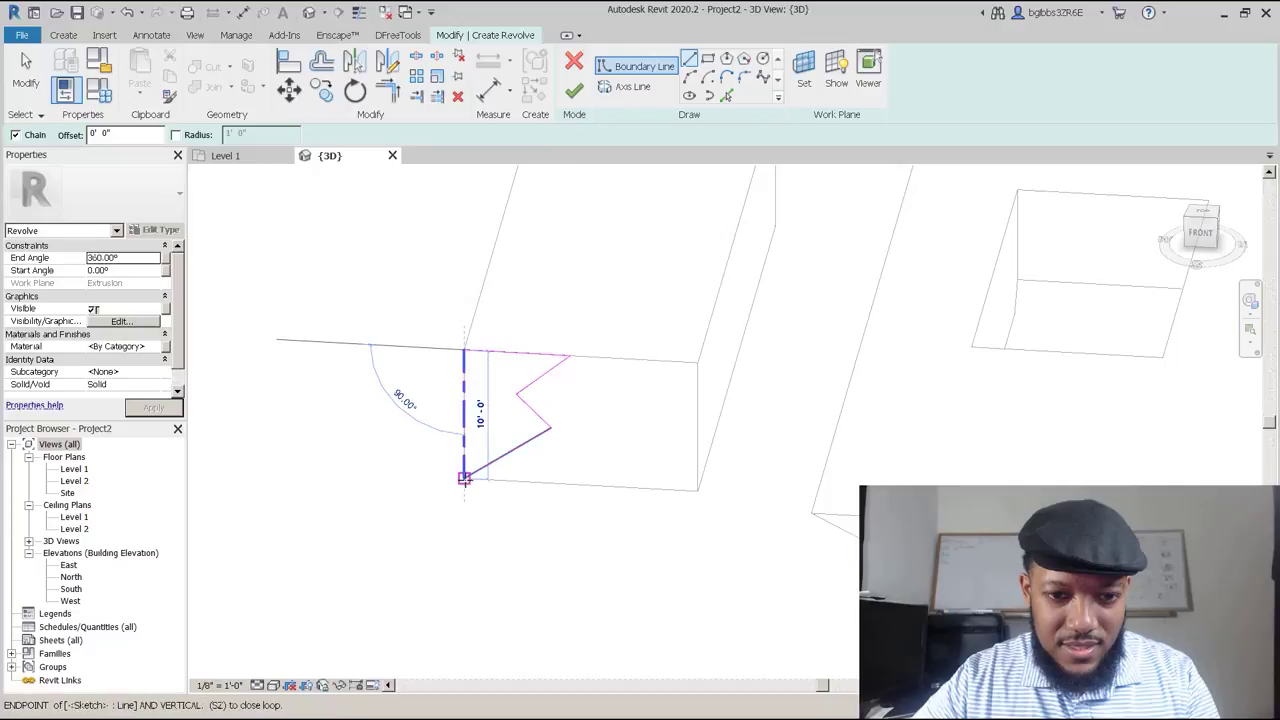
{"action": "left_click", "coordinate": [463, 476]}
{"action": "scroll", "coordinate": [470, 378], "scroll_direction": "down", "scroll_amount": 1}
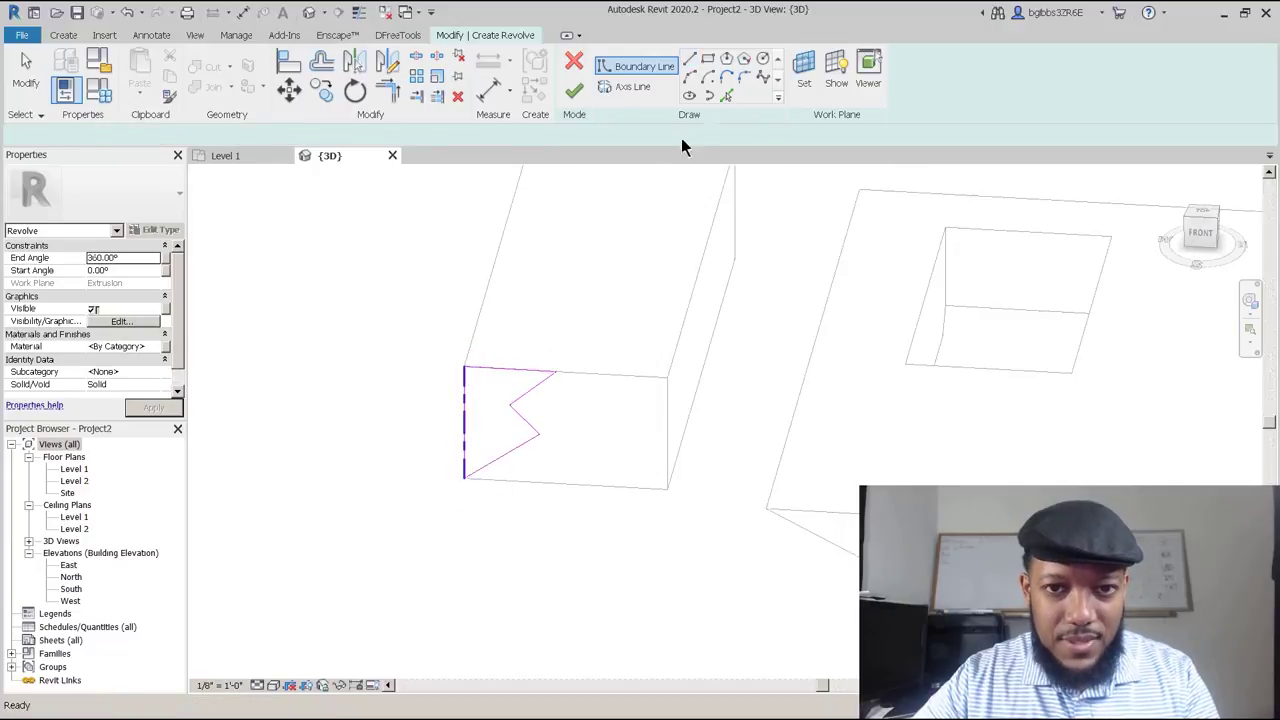
{"action": "left_click", "coordinate": [575, 92]}
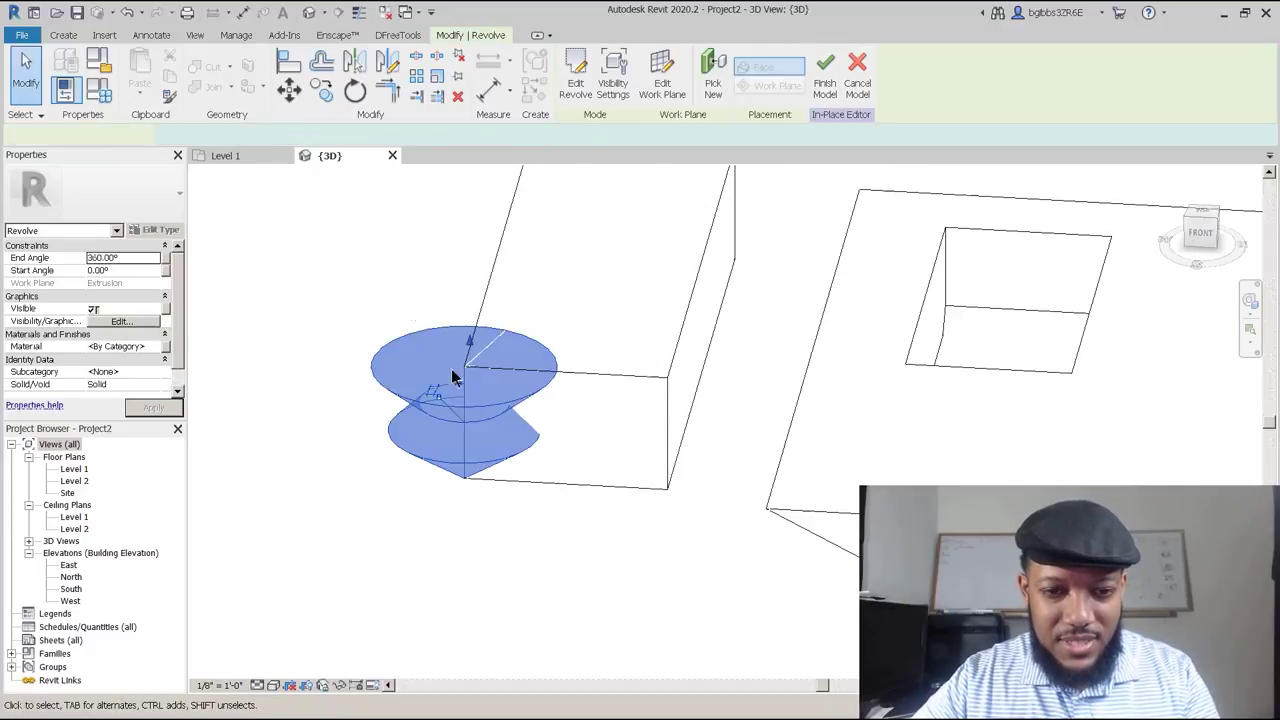
{"action": "mouse_move", "coordinate": [516, 490]}
{"action": "middle_mouse_down", "text": "shift"}
{"action": "mouse_move", "coordinate": [580, 363]}
{"action": "mouse_move", "coordinate": [478, 414]}
{"action": "mouse_move", "coordinate": [523, 557]}
{"action": "mouse_move", "coordinate": [660, 526]}
{"action": "mouse_move", "coordinate": [480, 323]}
{"action": "mouse_move", "coordinate": [374, 406]}
{"action": "mouse_move", "coordinate": [640, 506]}
{"action": "mouse_move", "coordinate": [514, 529]}
{"action": "mouse_move", "coordinate": [308, 450]}
{"action": "middle_mouse_up", "text": "shift"}
{"action": "key", "text": "Escape"}
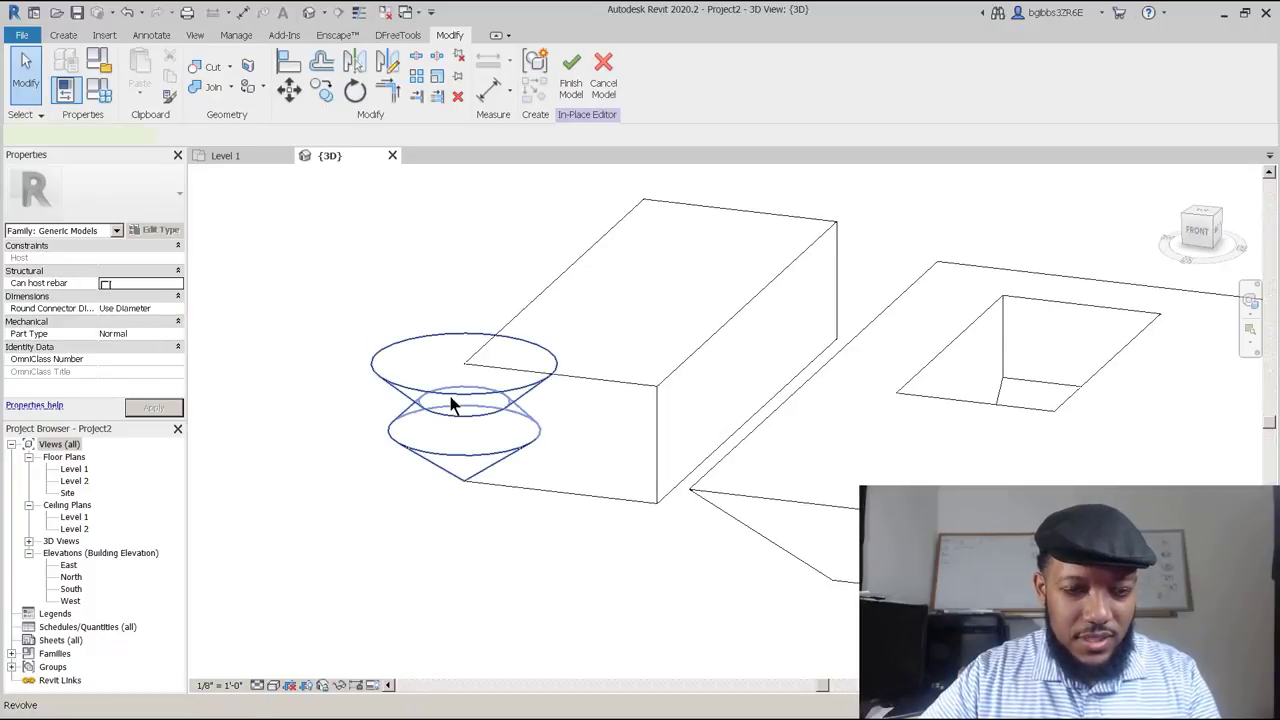
Set the revolve's end angle to 180° and inspect the resulting half form at the box corner.
{"action": "left_click", "coordinate": [450, 400]}
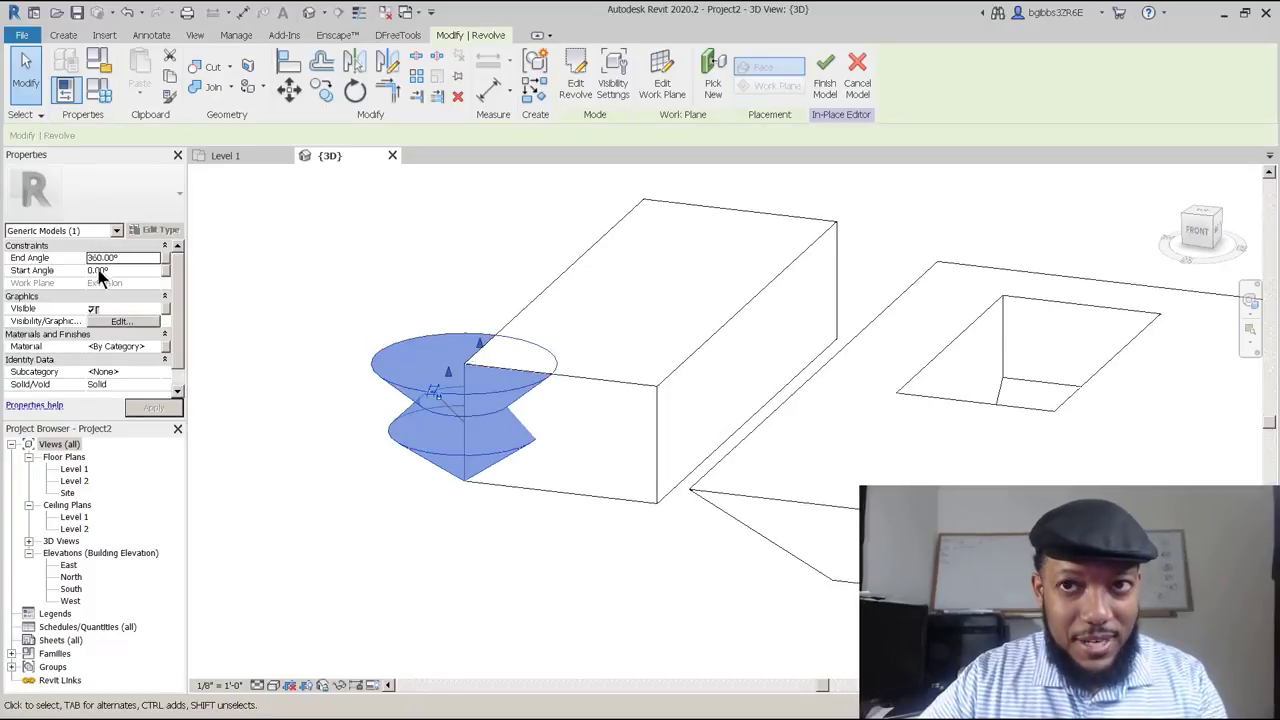
{"action": "type", "text": "180"}
{"action": "key", "text": "Return"}
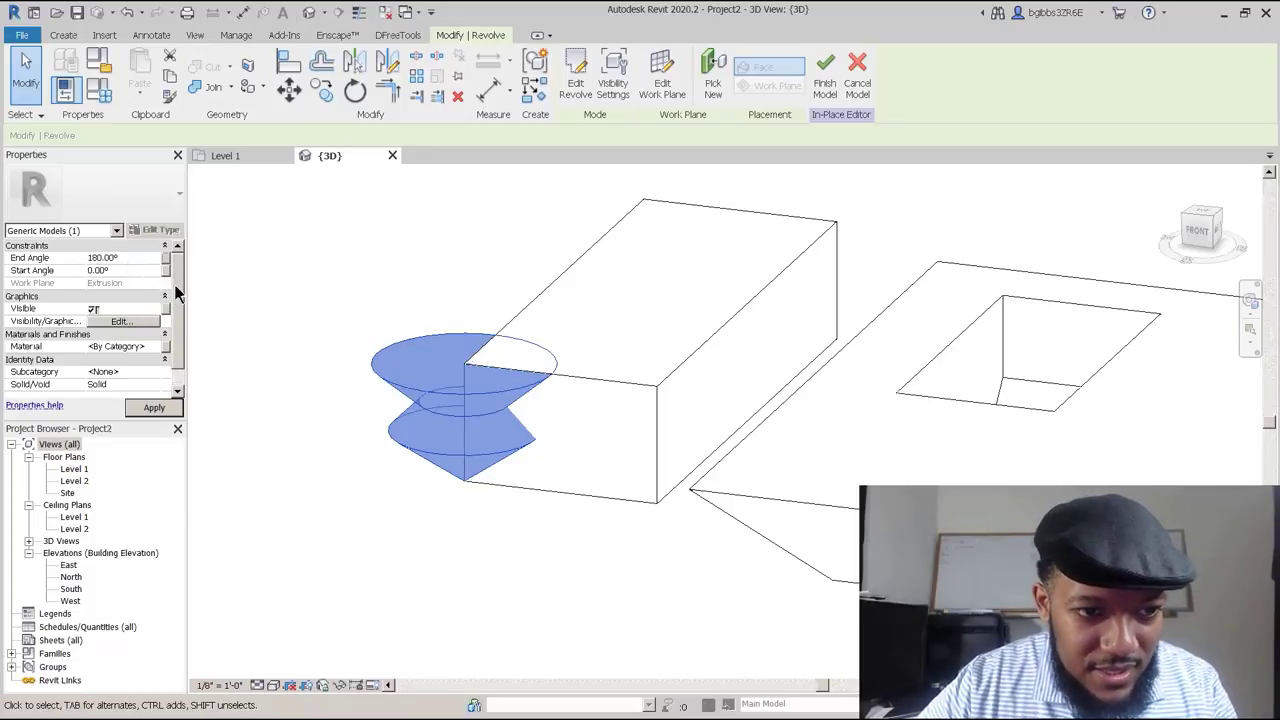
{"action": "middle_click_drag", "start_coordinate": [475, 496], "coordinate": [571, 556], "text": "shift"}
{"action": "left_click", "coordinate": [571, 556]}
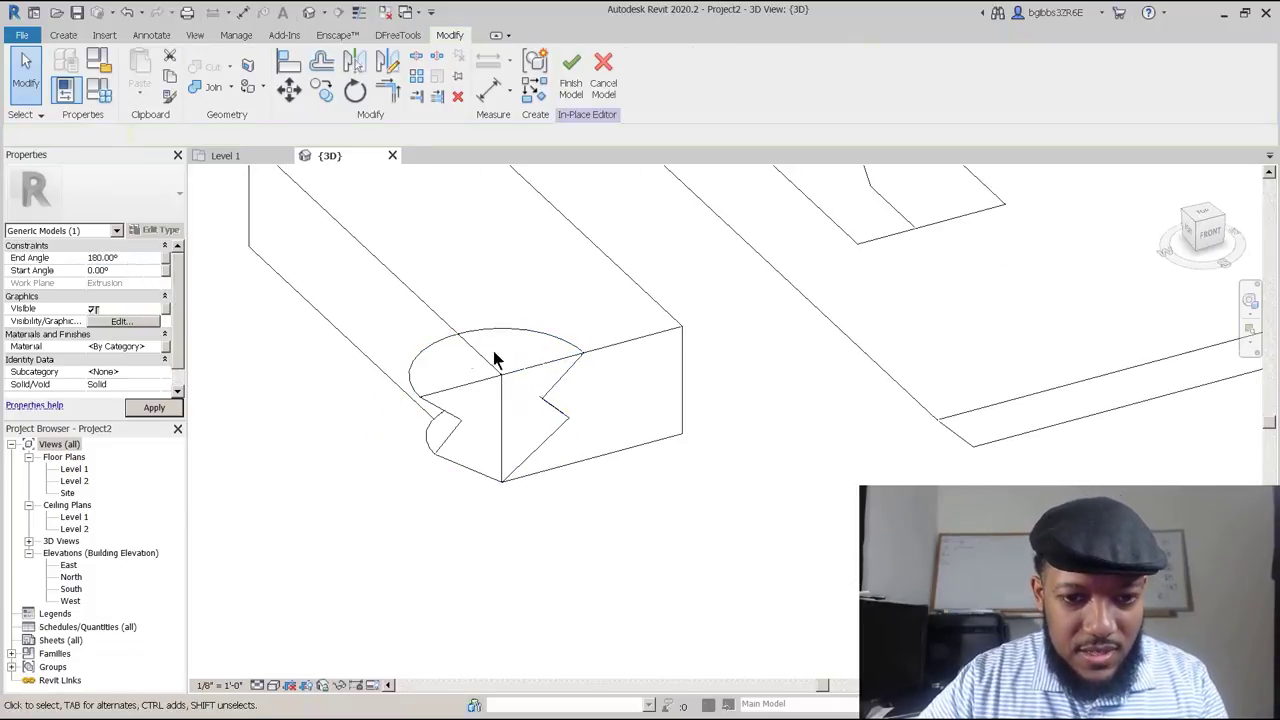
{"action": "scroll", "coordinate": [450, 342], "scroll_direction": "up", "scroll_amount": 1}
{"action": "scroll", "coordinate": [633, 350], "scroll_direction": "down", "scroll_amount": 3}
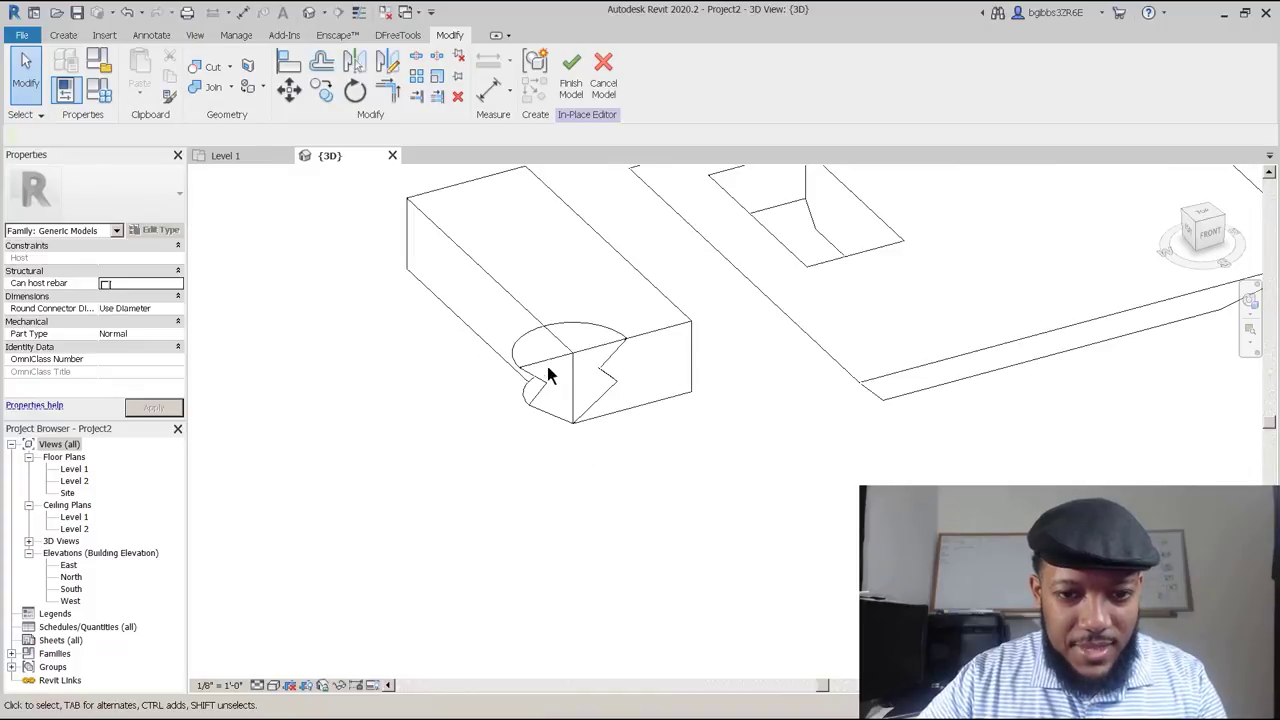
Move the half revolve from the lower corner of the box's front face across to near the face's opposite vertical edge.
{"action": "left_click", "coordinate": [612, 350]}
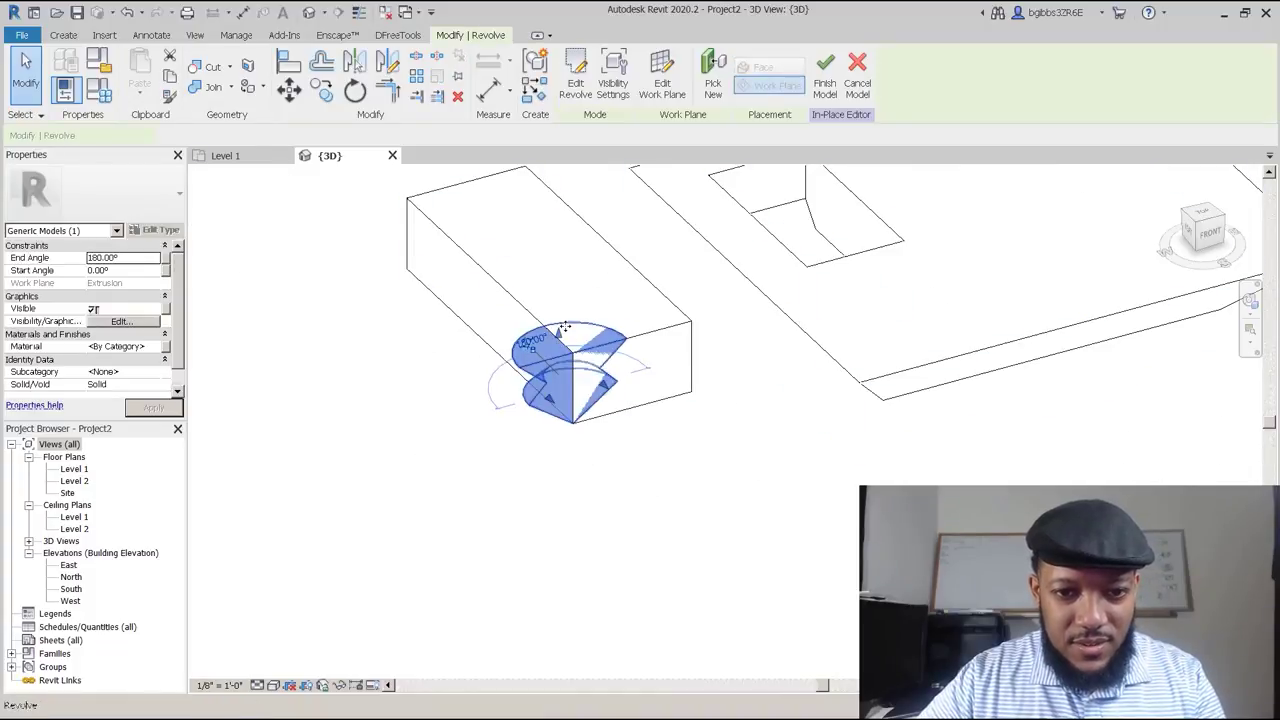
{"action": "scroll", "coordinate": [567, 324], "scroll_direction": "up", "scroll_amount": 2}
{"action": "scroll", "coordinate": [515, 362], "scroll_direction": "up", "scroll_amount": 1}
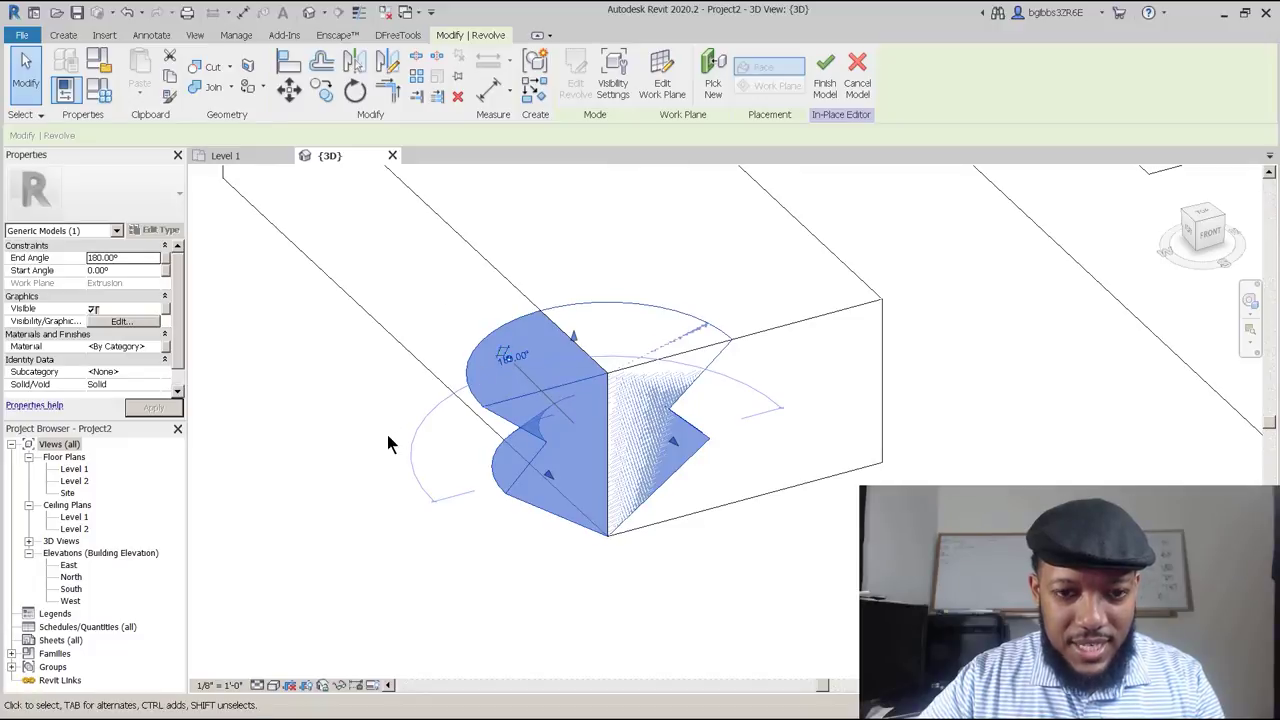
{"action": "key", "text": "Escape"}
{"action": "left_click", "coordinate": [648, 372]}
{"action": "scroll", "coordinate": [648, 375], "scroll_direction": "down", "scroll_amount": 1}
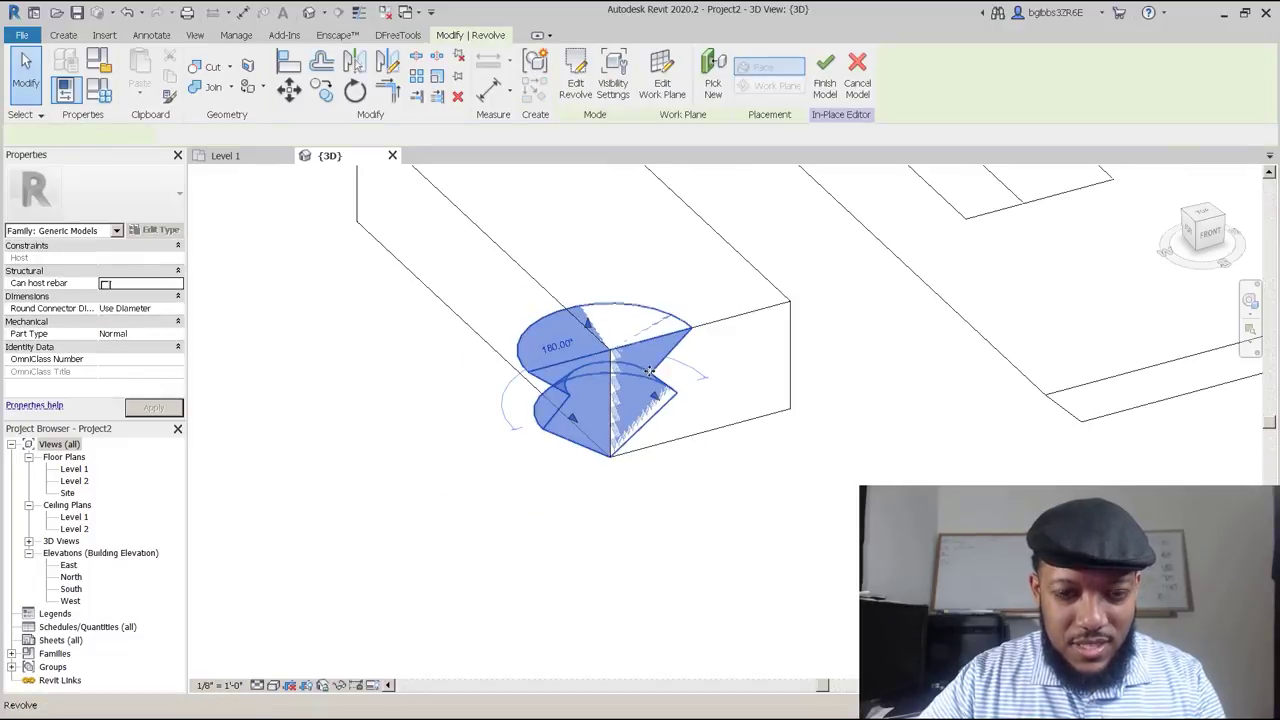
{"action": "key", "text": "space"}
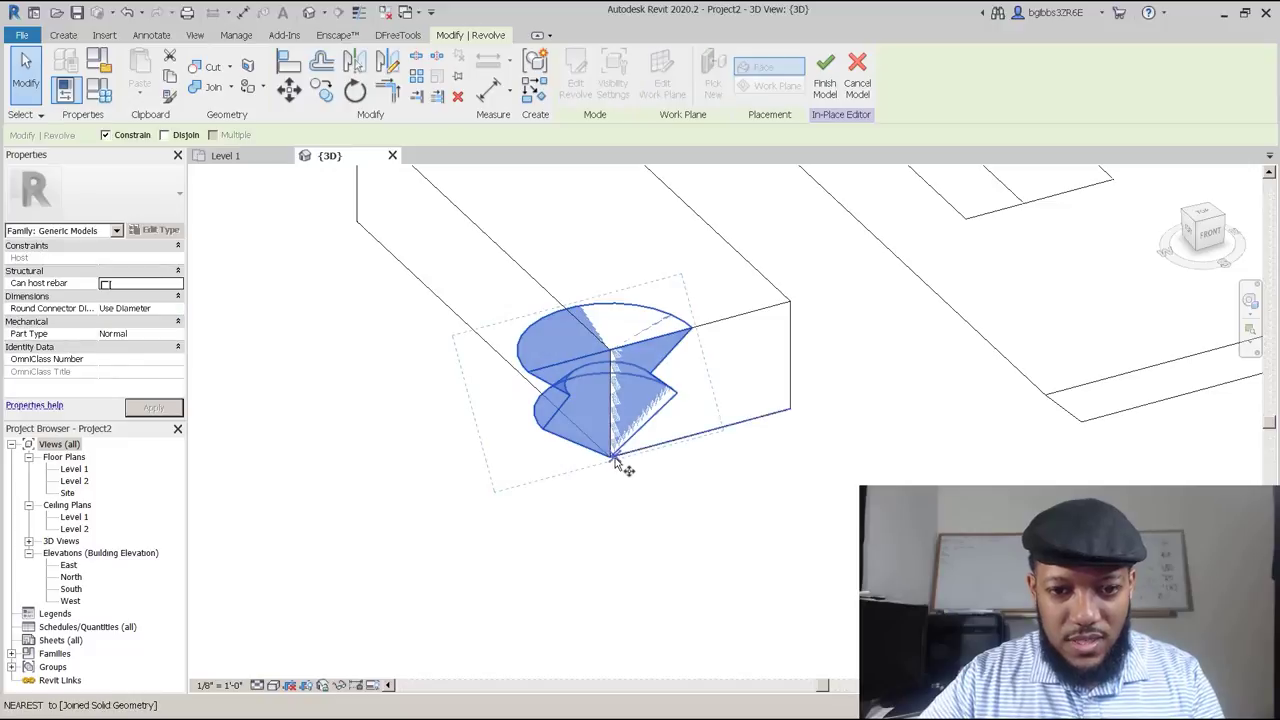
{"action": "left_click", "coordinate": [611, 456]}
{"action": "left_click", "coordinate": [805, 516]}
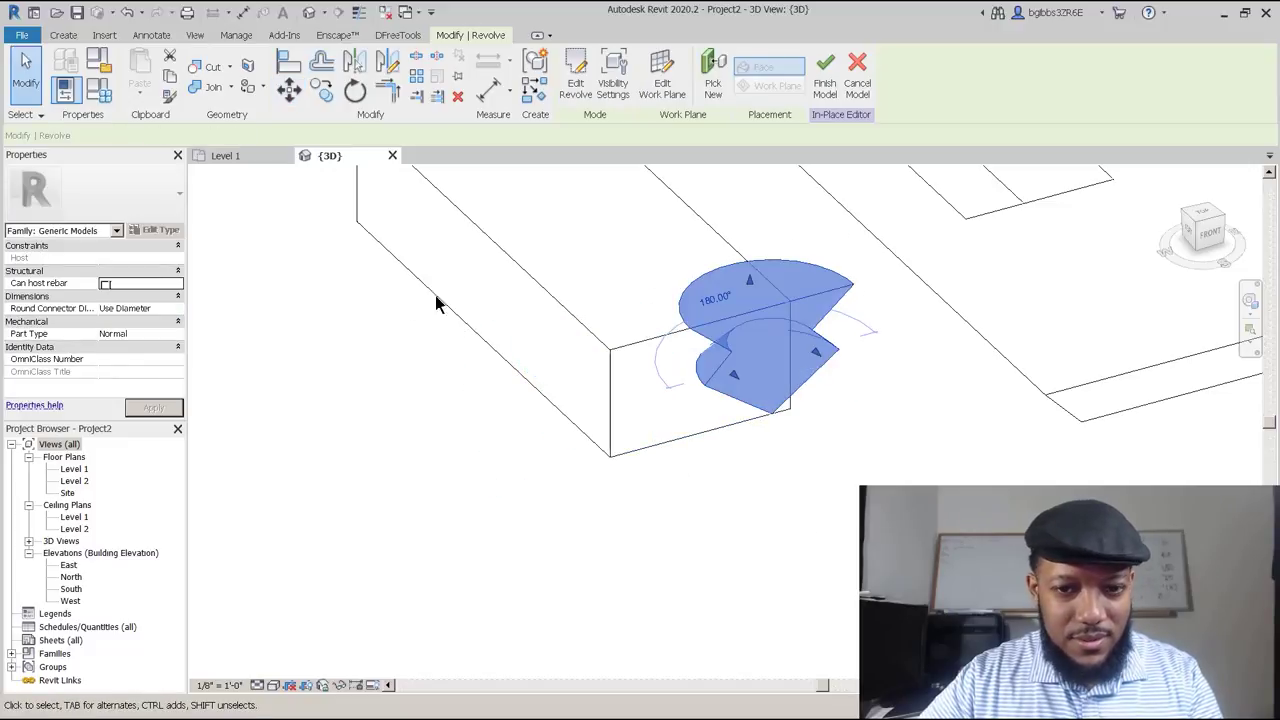
{"action": "scroll", "coordinate": [645, 245], "scroll_direction": "down", "scroll_amount": 1}
{"action": "middle_click_drag", "start_coordinate": [736, 377], "coordinate": [744, 432], "text": "shift"}
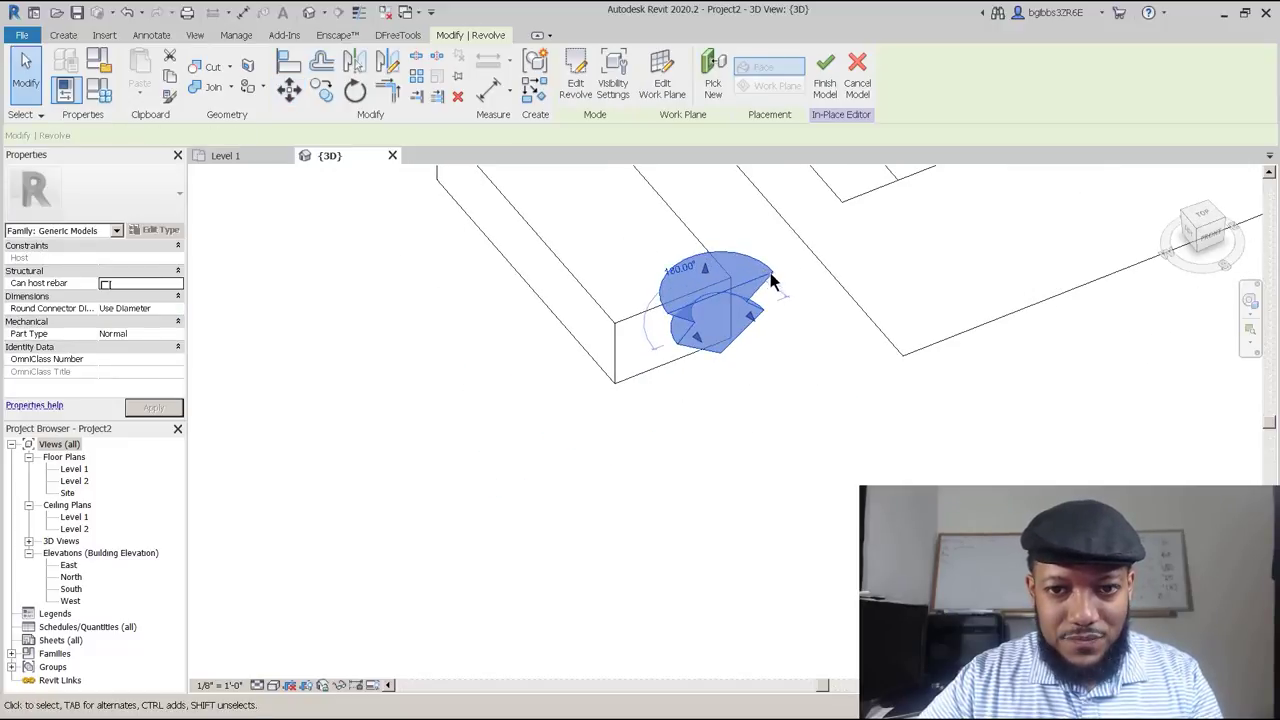
Move the half revolve outward so it stands clear of the box's front face.
{"action": "key", "text": "Escape"}
{"action": "left_click", "coordinate": [770, 282]}
{"action": "scroll", "coordinate": [628, 266], "scroll_direction": "up", "scroll_amount": 3}
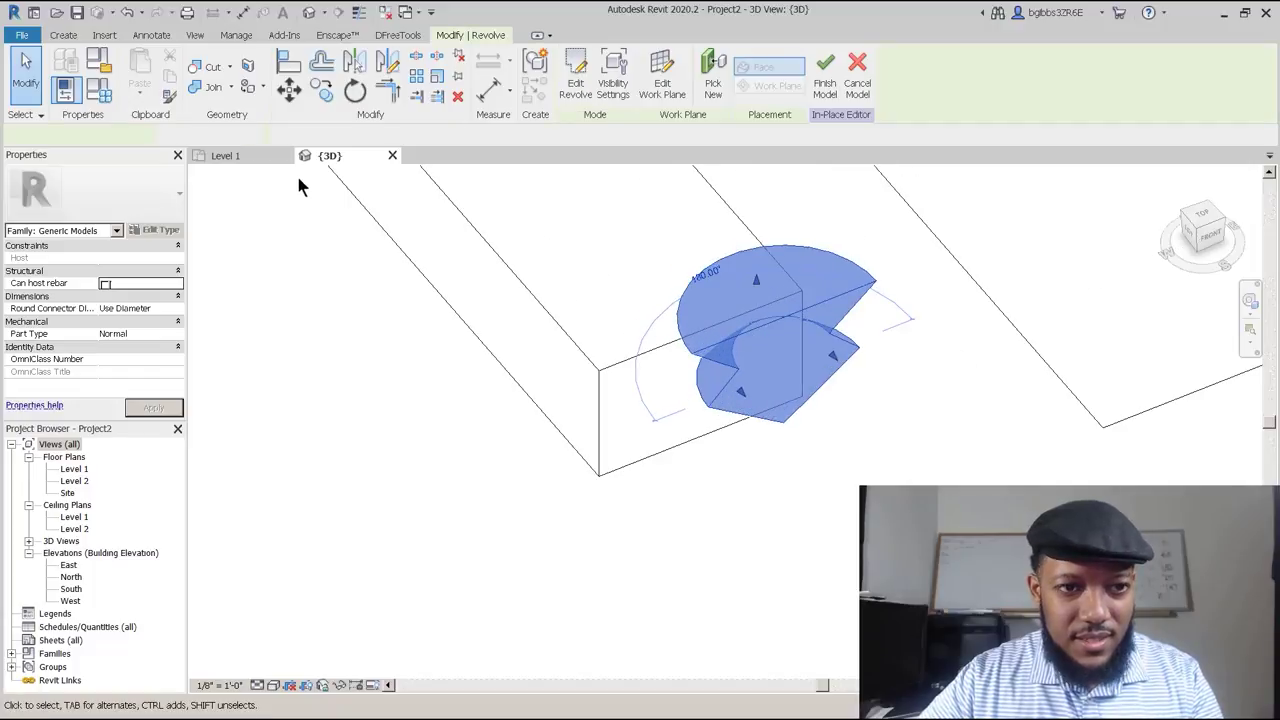
{"action": "middle_click_drag", "start_coordinate": [743, 406], "coordinate": [636, 434], "text": "shift"}
{"action": "middle_click_drag", "start_coordinate": [743, 360], "coordinate": [661, 473]}
{"action": "middle_click_drag", "start_coordinate": [591, 426], "coordinate": [740, 458], "text": "shift"}
{"action": "key", "text": "v"}
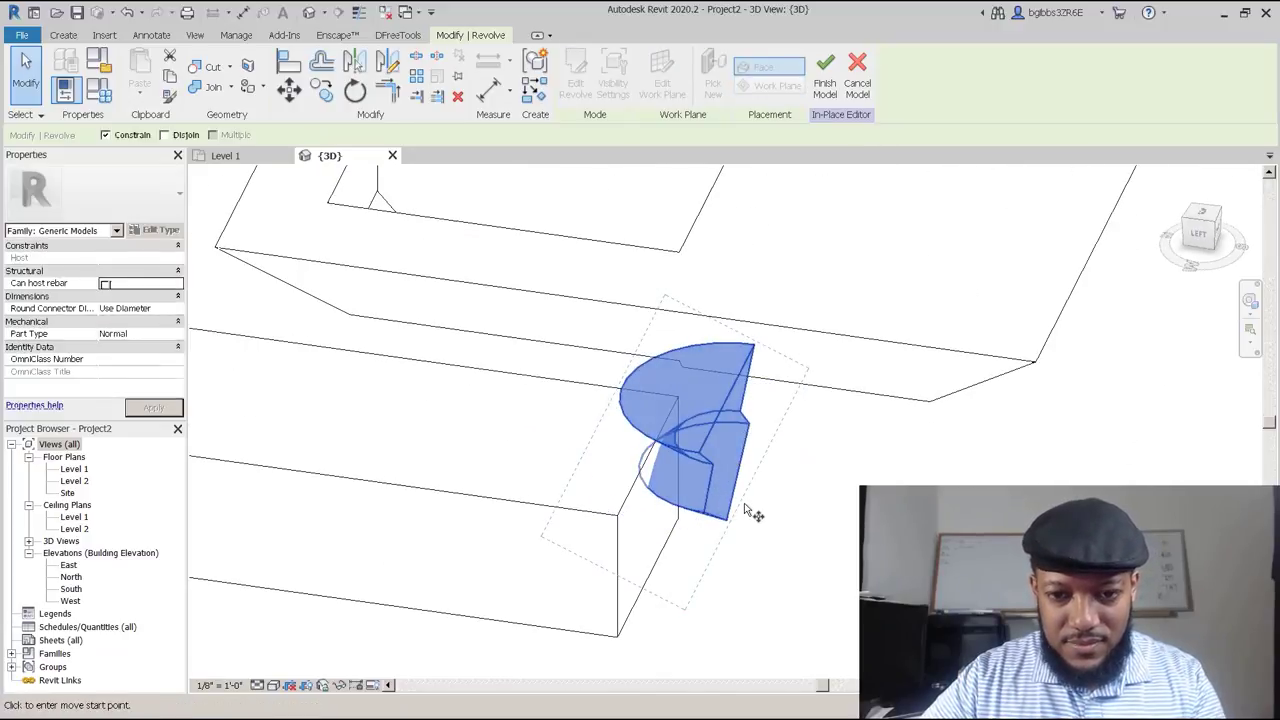
{"action": "left_click", "coordinate": [744, 502]}
{"action": "scroll", "coordinate": [628, 309], "scroll_direction": "down", "scroll_amount": 2}
{"action": "middle_click_drag", "start_coordinate": [740, 446], "coordinate": [769, 569], "text": "shift"}
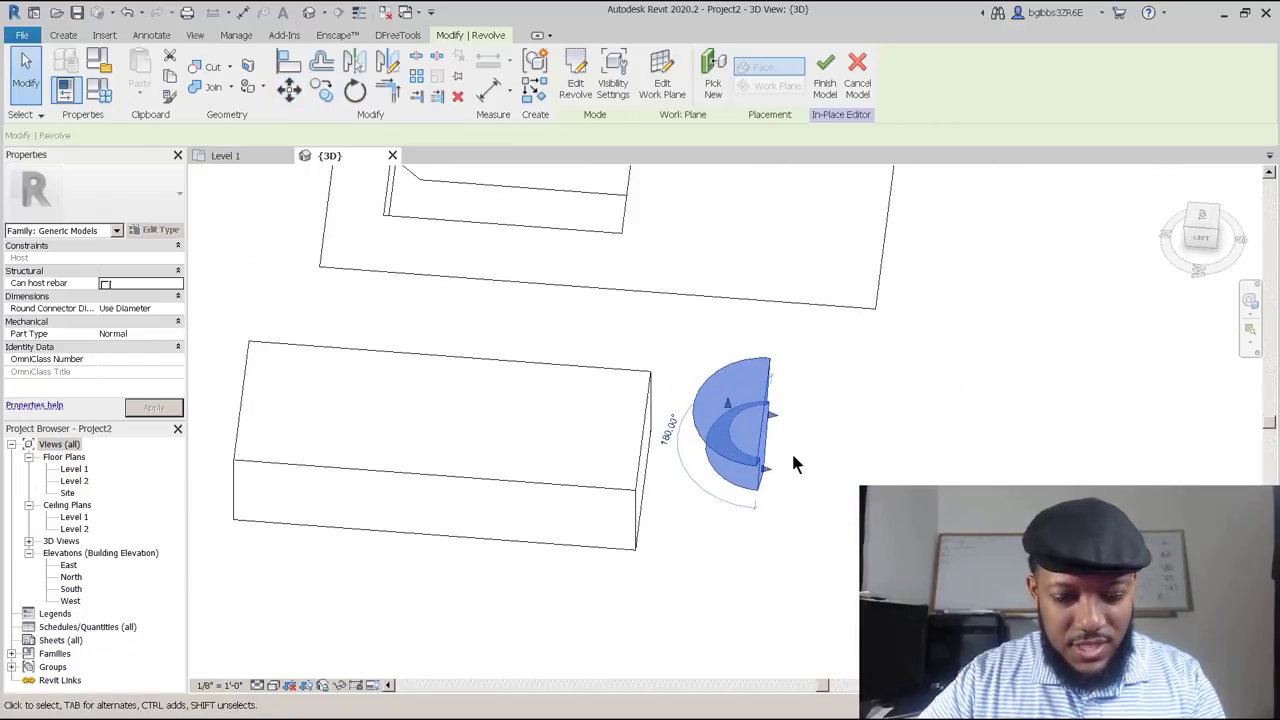
Try to rotate the half revolve while the box's front face is still the active work plane.
{"action": "key", "text": "r"}
{"action": "key", "text": "o"}
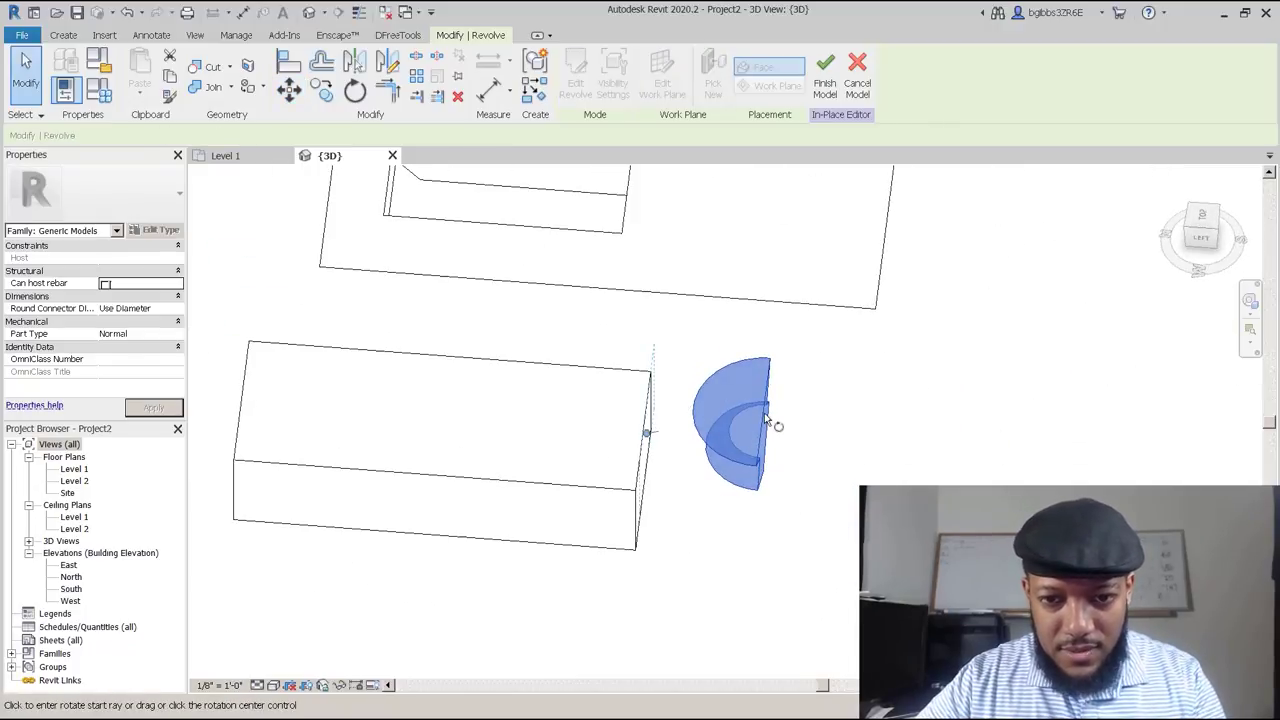
{"action": "left_click", "coordinate": [770, 425]}
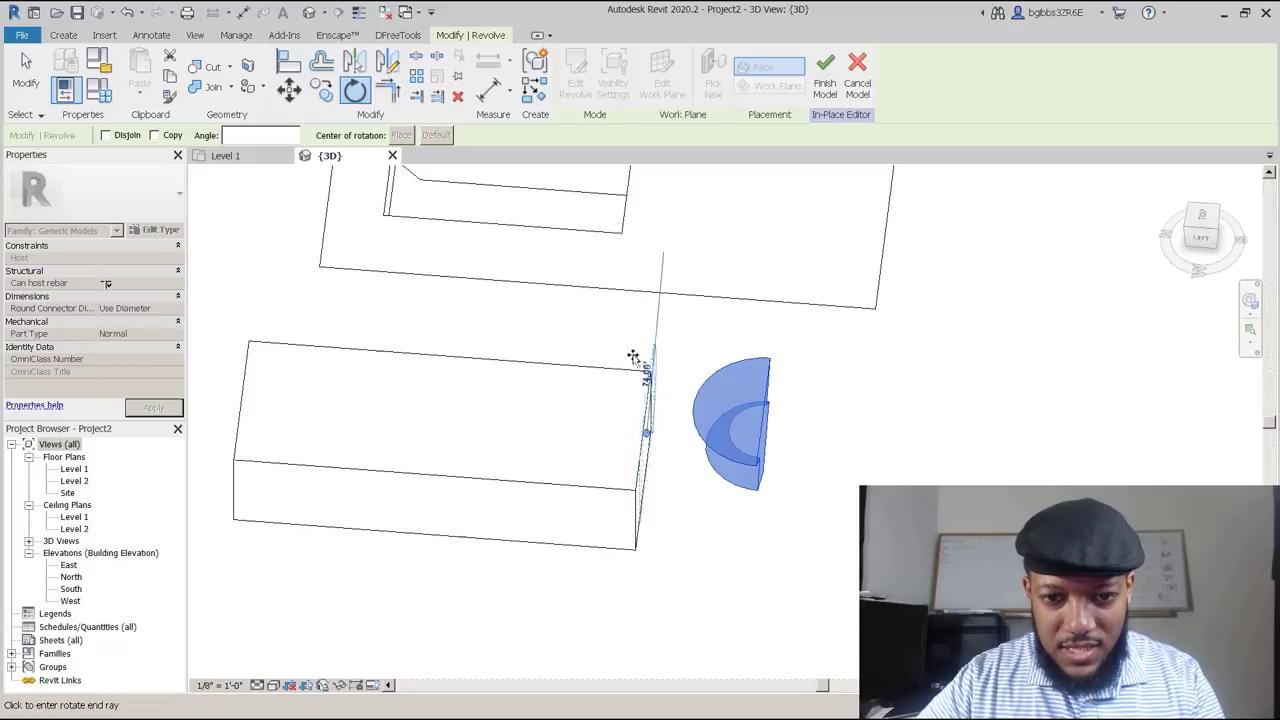
{"action": "left_click", "coordinate": [647, 322]}
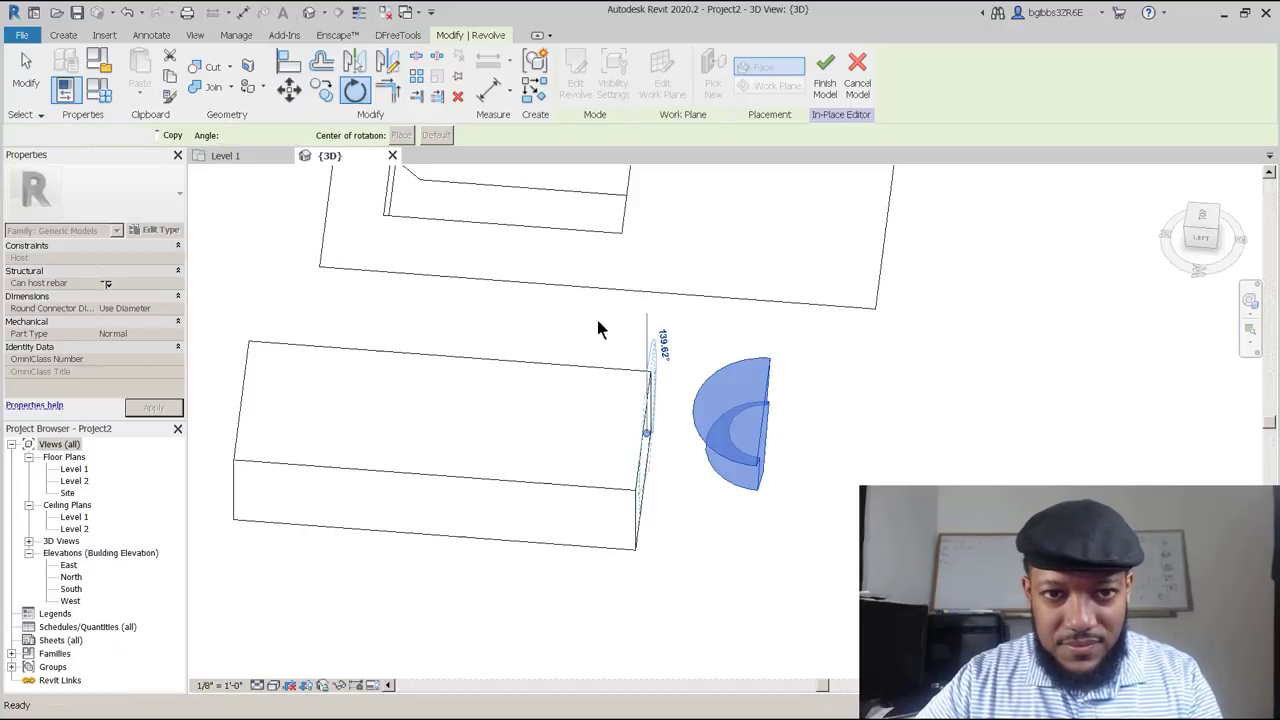
{"action": "key", "text": "Escape"}
{"action": "scroll", "coordinate": [618, 350], "scroll_direction": "down", "scroll_amount": 2}
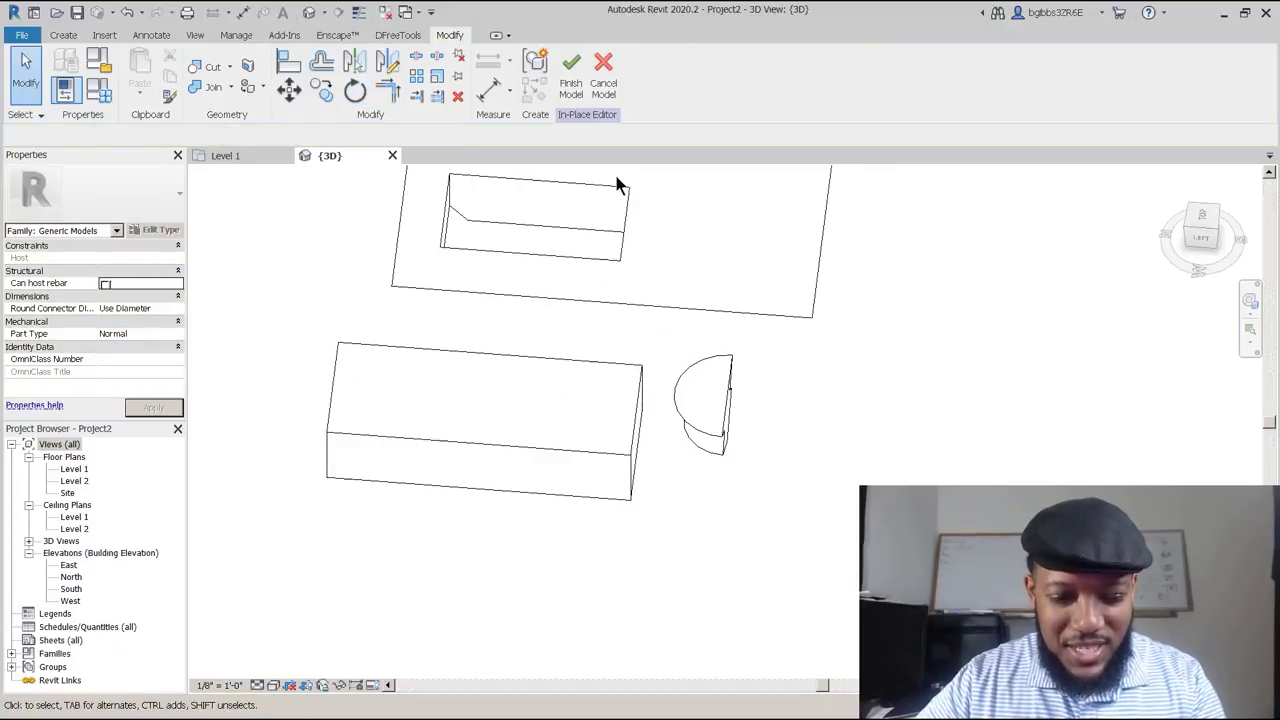
{"action": "left_click", "coordinate": [718, 410]}
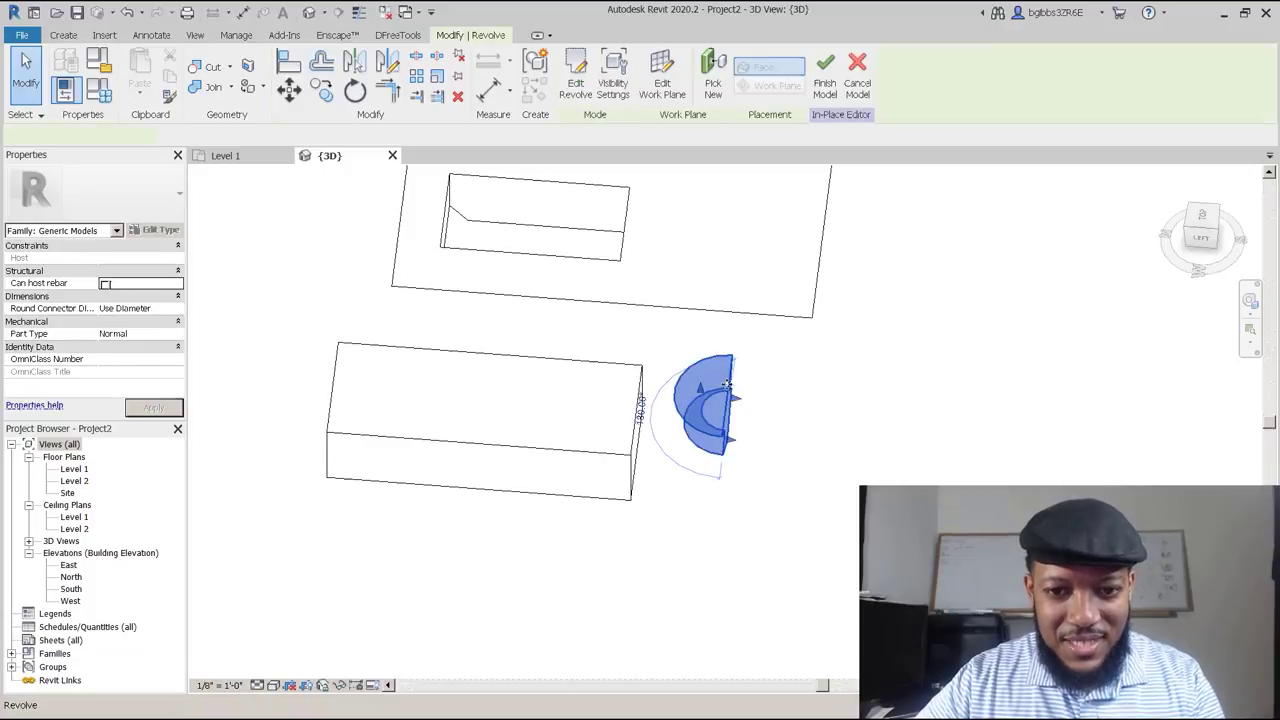
{"action": "key", "text": "r"}
{"action": "key", "text": "o"}
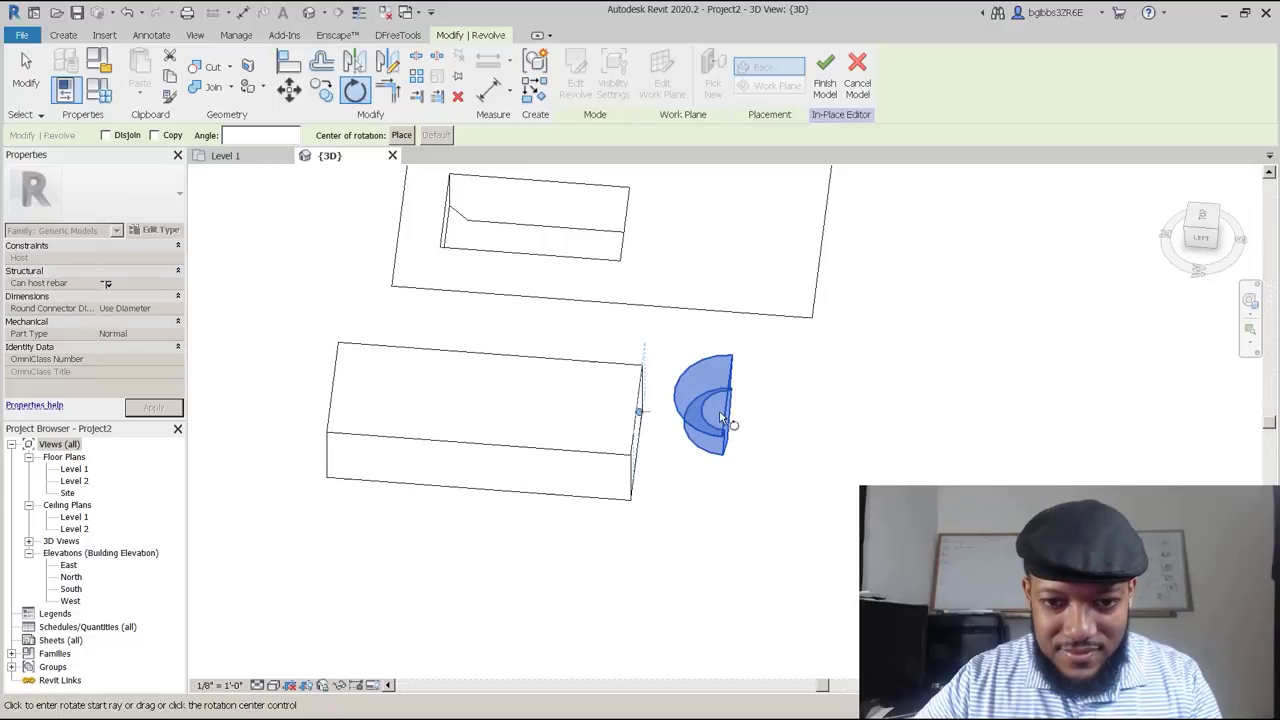
{"action": "middle_click_drag", "start_coordinate": [633, 452], "coordinate": [506, 371]}
{"action": "middle_click_drag", "start_coordinate": [466, 314], "coordinate": [345, 215], "text": "shift"}
{"action": "key", "text": "Escape"}
{"action": "key", "text": "Escape"}
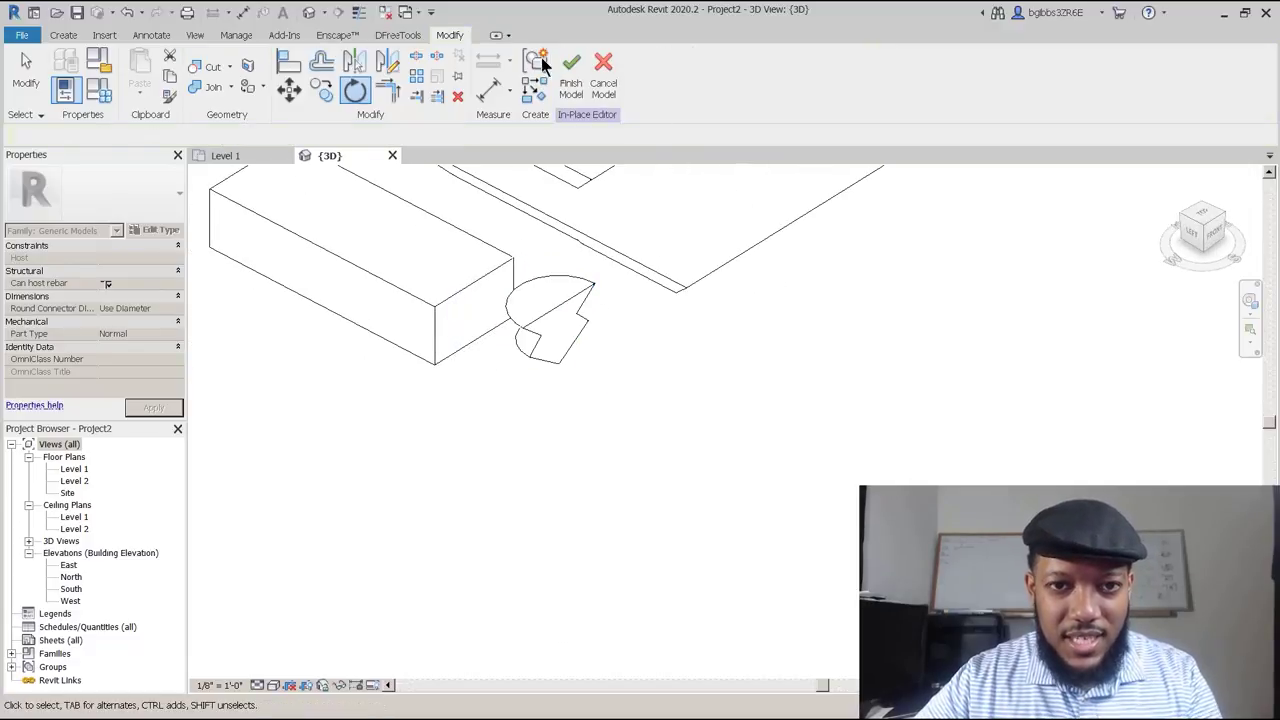
Switch the active work plane from the extrusion face to a horizontal plane chosen by name.
{"action": "middle_click_drag", "start_coordinate": [573, 392], "coordinate": [616, 432], "text": "shift"}
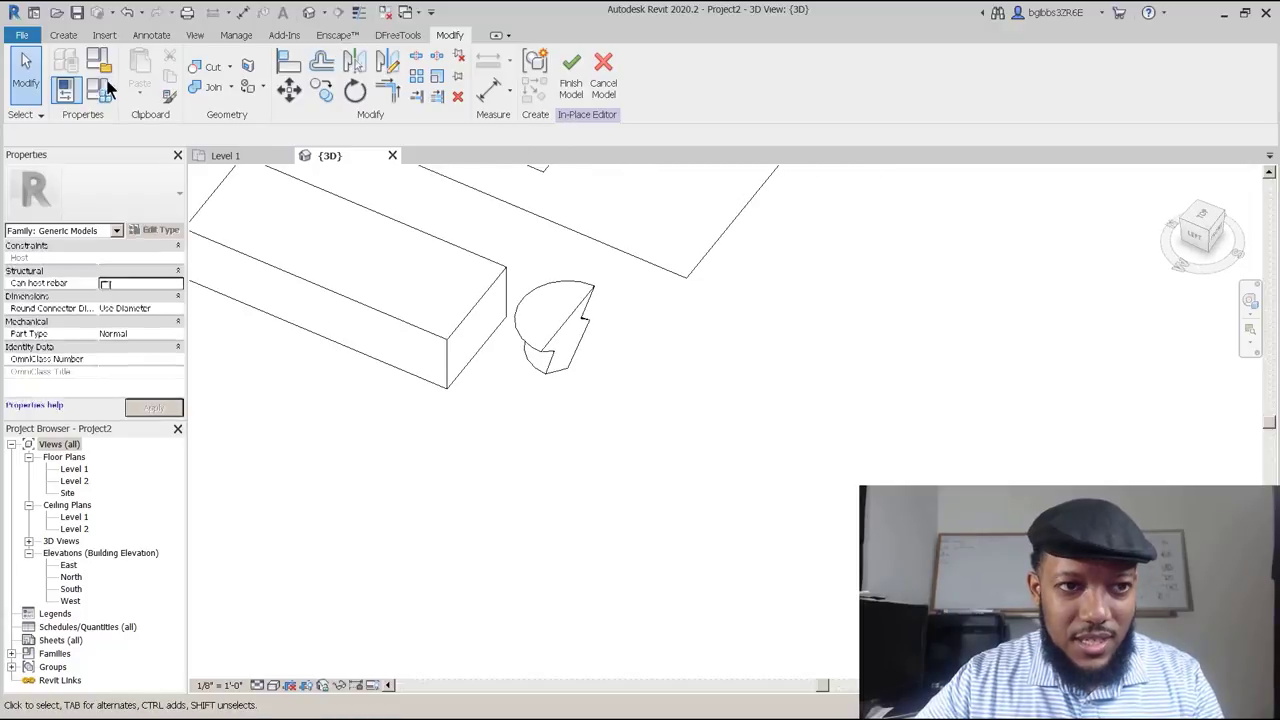
{"action": "left_click", "coordinate": [66, 36]}
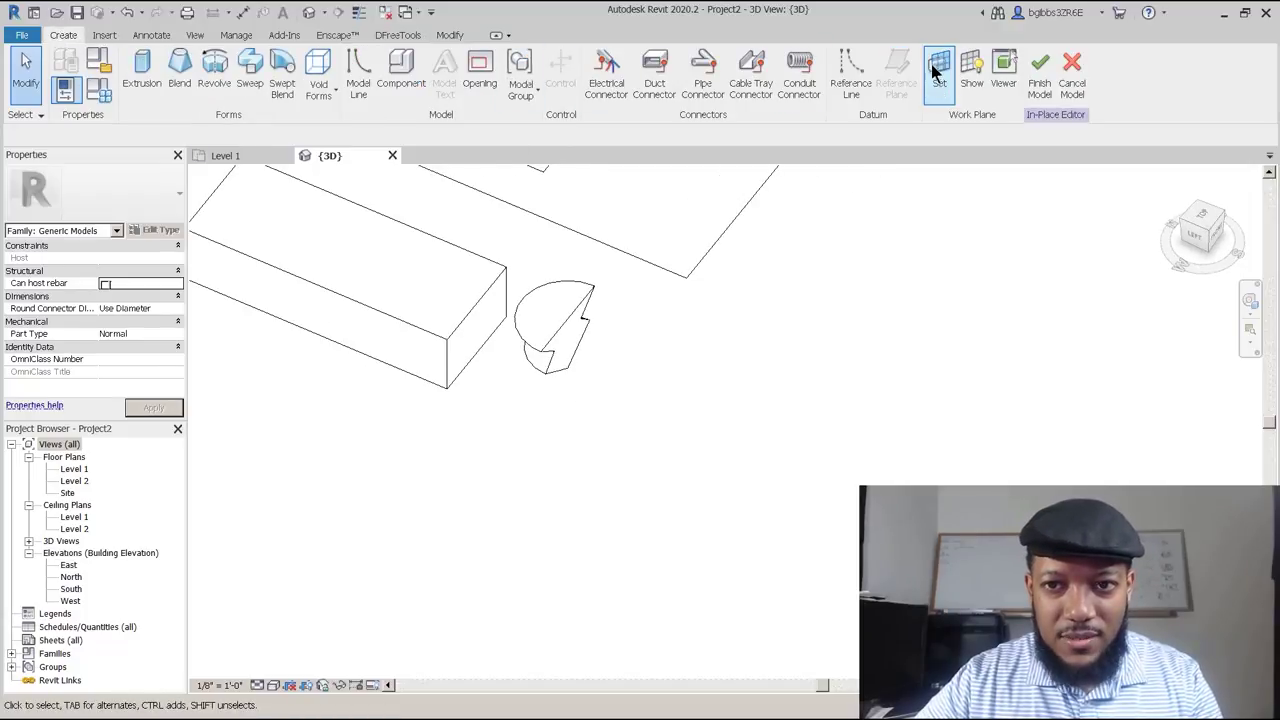
{"action": "key", "text": "w"}
{"action": "key", "text": "s"}
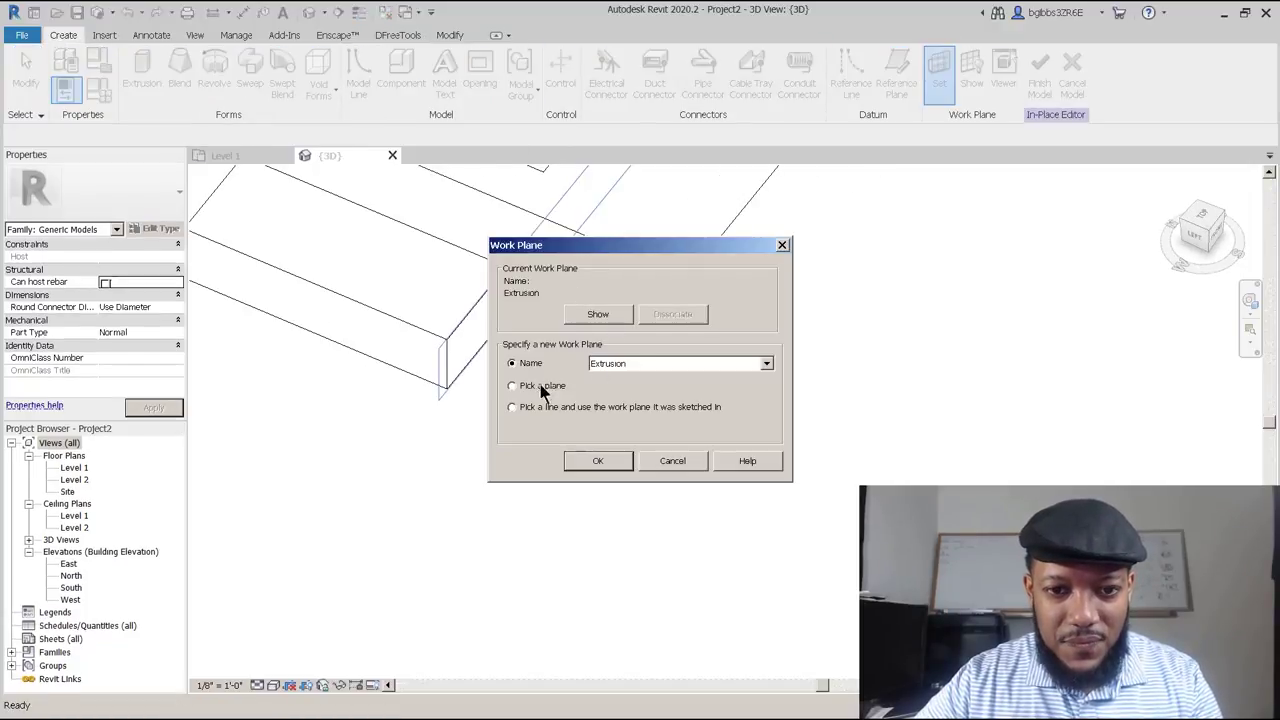
{"action": "left_click", "coordinate": [643, 364]}
{"action": "left_click", "coordinate": [638, 388]}
{"action": "left_click", "coordinate": [612, 466]}
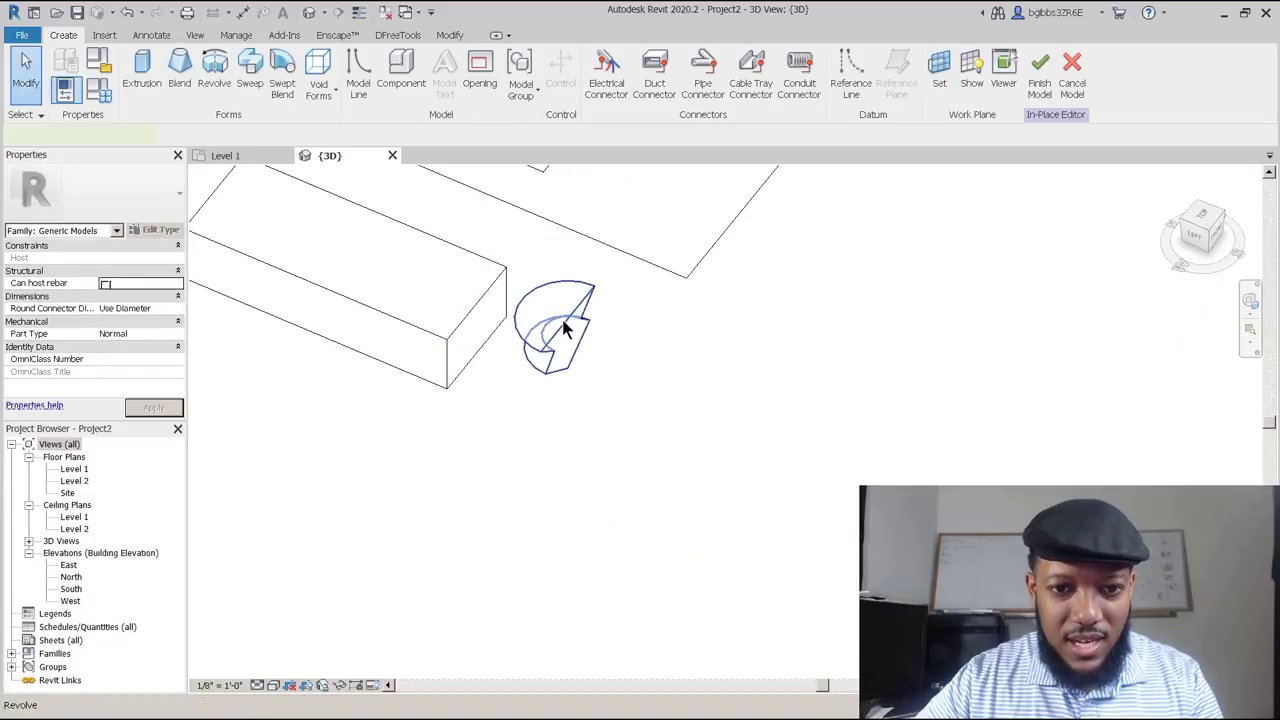
Rotate the half revolve horizontally beside the box about its default rotation center.
{"action": "left_click", "coordinate": [563, 333]}
{"action": "key", "text": "r"}
{"action": "key", "text": "o"}
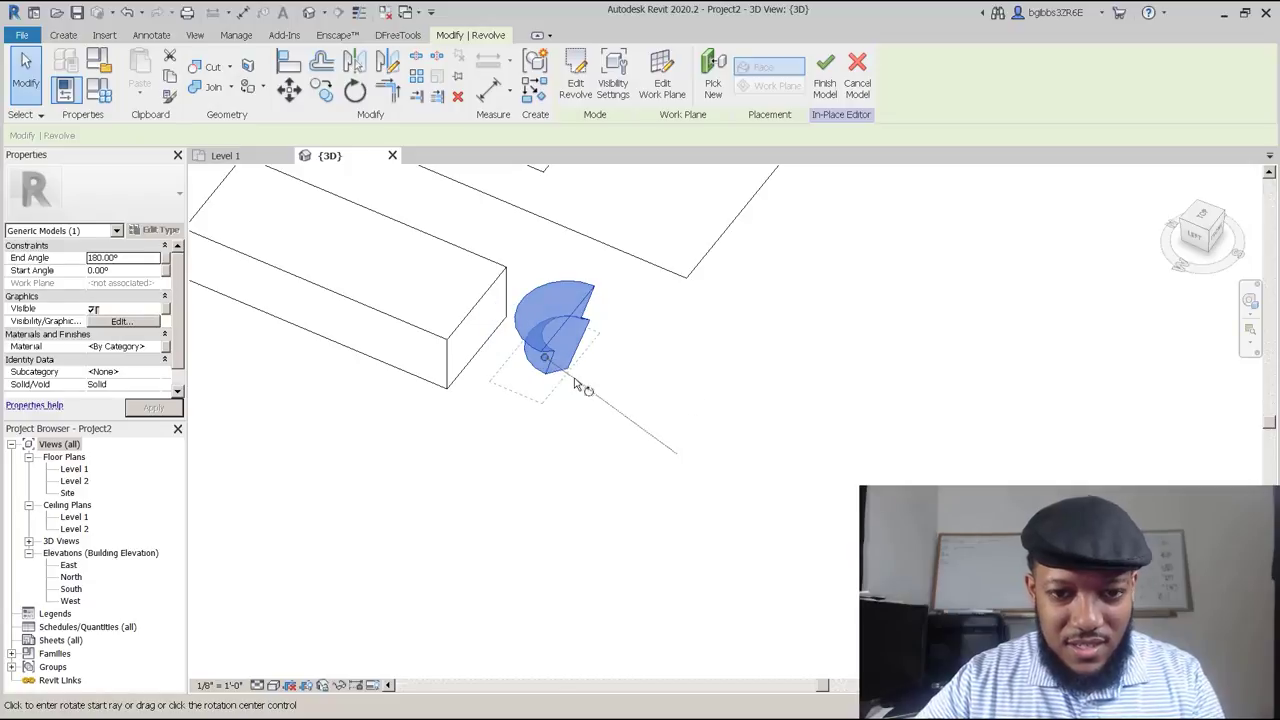
{"action": "left_click", "coordinate": [757, 310]}
{"action": "left_click", "coordinate": [623, 446]}
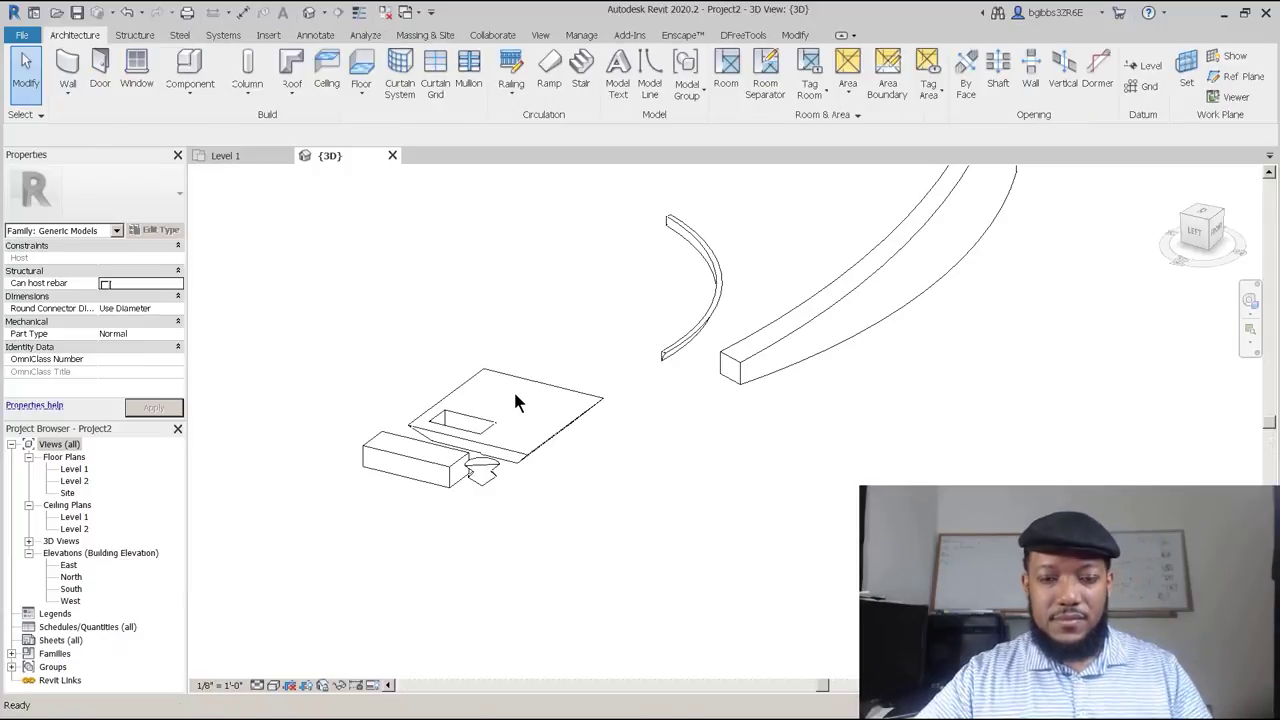
Start an in-place component in the Windows category at the walls, accepting the name Windows 1.
{"action": "middle_click_drag", "start_coordinate": [609, 513], "coordinate": [574, 581]}
{"action": "middle_click_drag", "start_coordinate": [649, 440], "coordinate": [661, 600]}
{"action": "scroll", "coordinate": [688, 388], "scroll_direction": "down", "scroll_amount": 2}
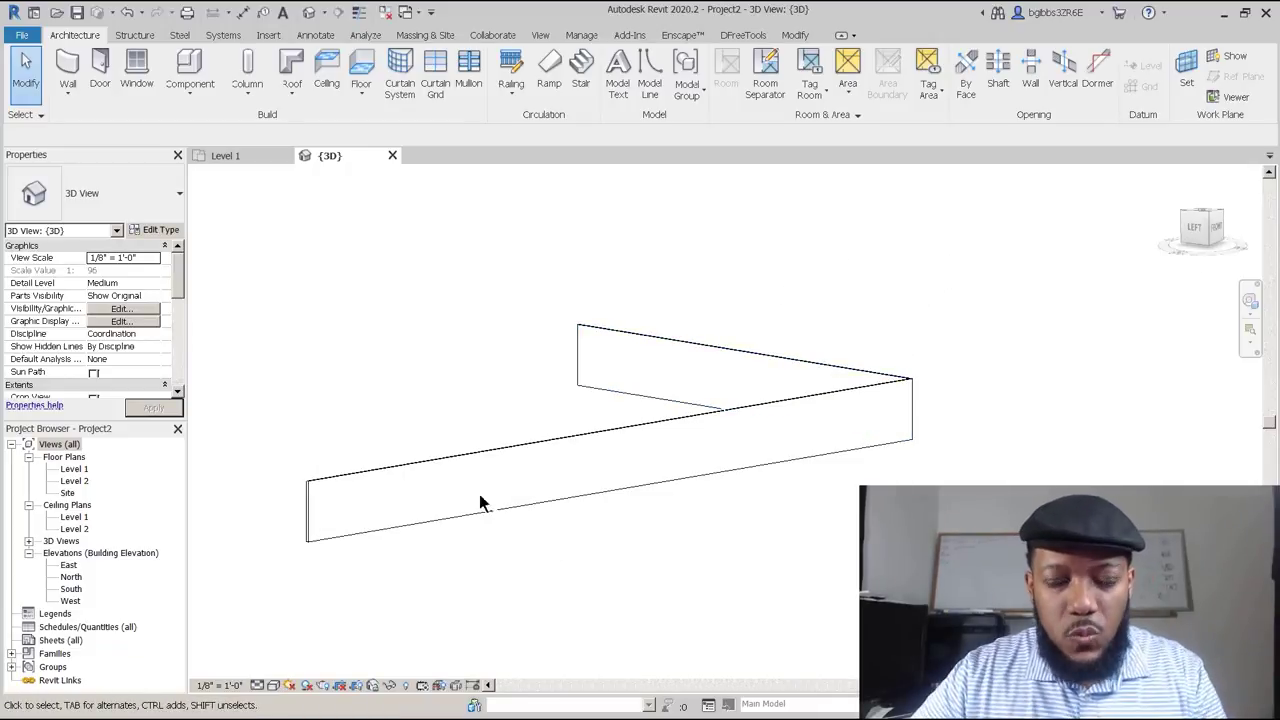
{"action": "scroll", "coordinate": [480, 498], "scroll_direction": "up", "scroll_amount": 3}
{"action": "middle_click_drag", "start_coordinate": [508, 480], "coordinate": [698, 443]}
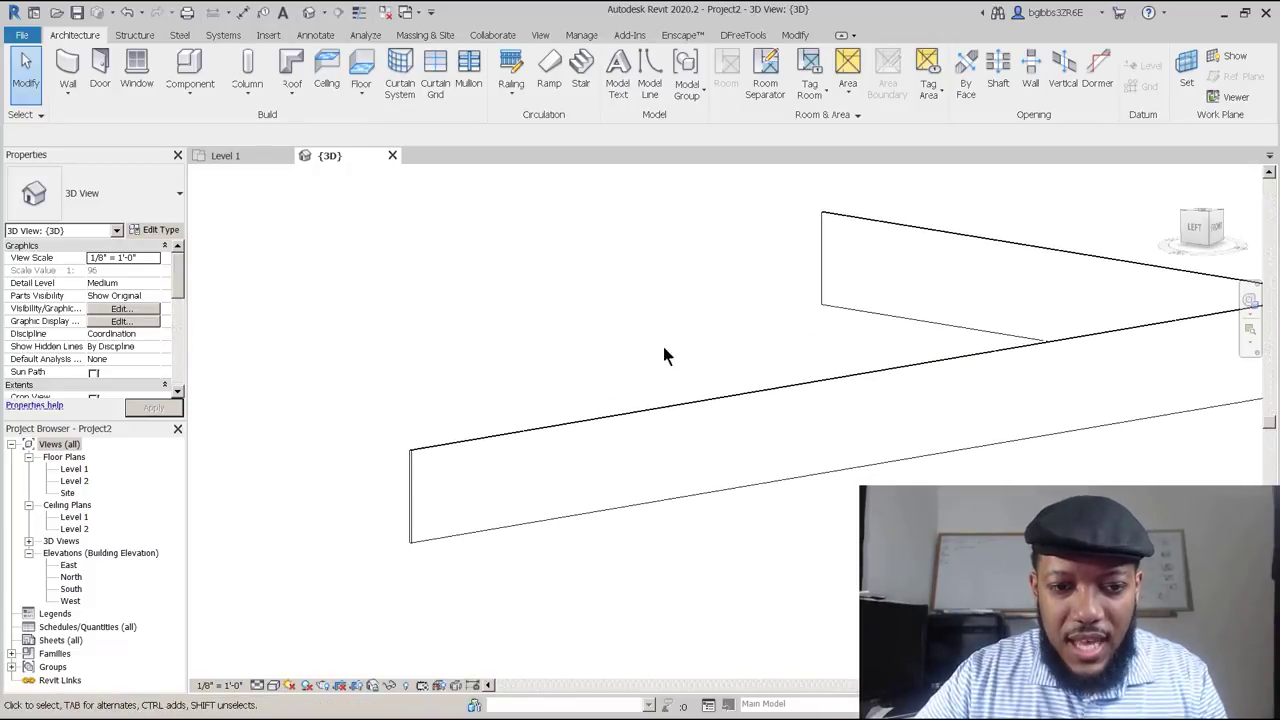
{"action": "middle_click_drag", "start_coordinate": [880, 413], "coordinate": [763, 417]}
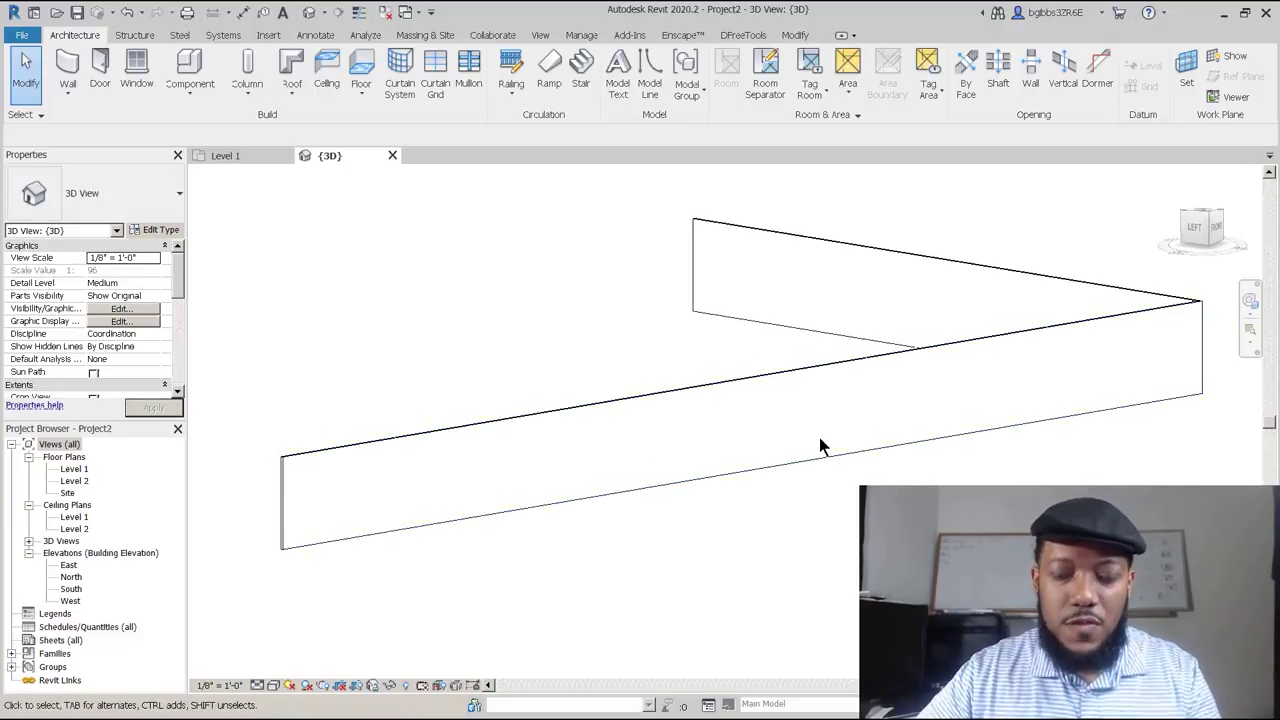
{"action": "left_click", "coordinate": [185, 97]}
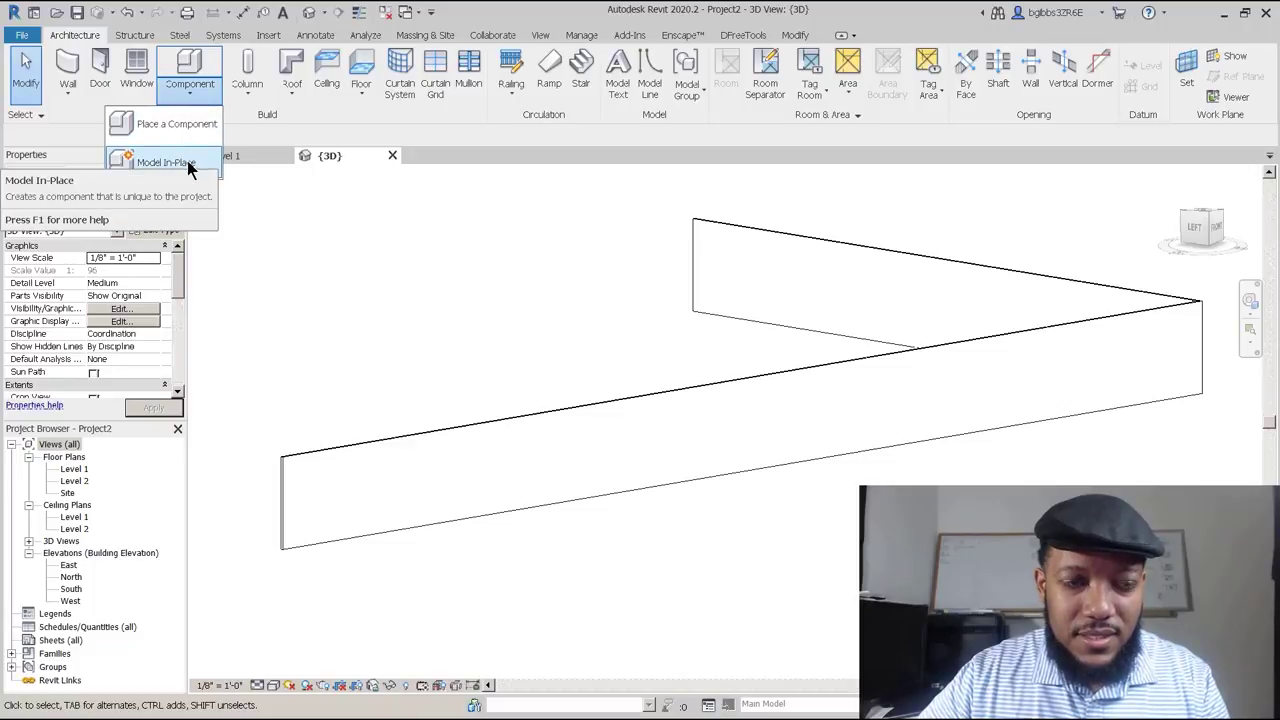
{"action": "left_click", "coordinate": [188, 164]}
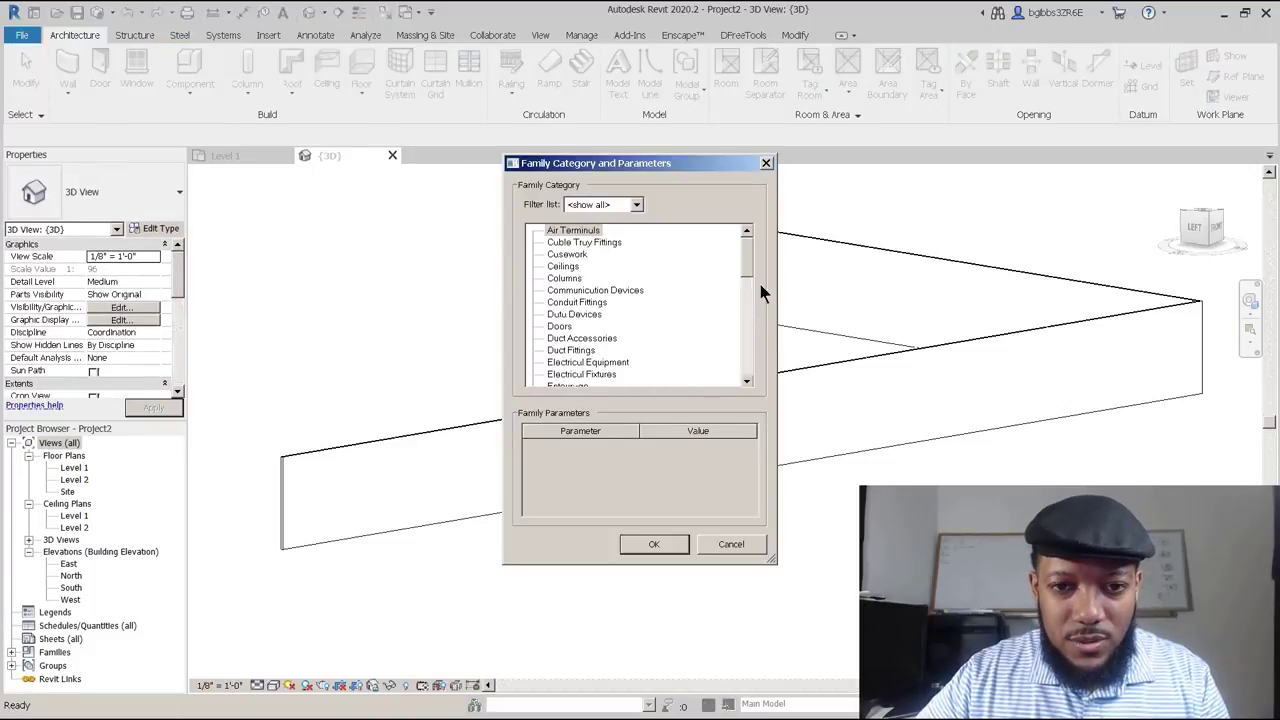
{"action": "left_click_drag", "start_coordinate": [745, 289], "coordinate": [748, 374]}
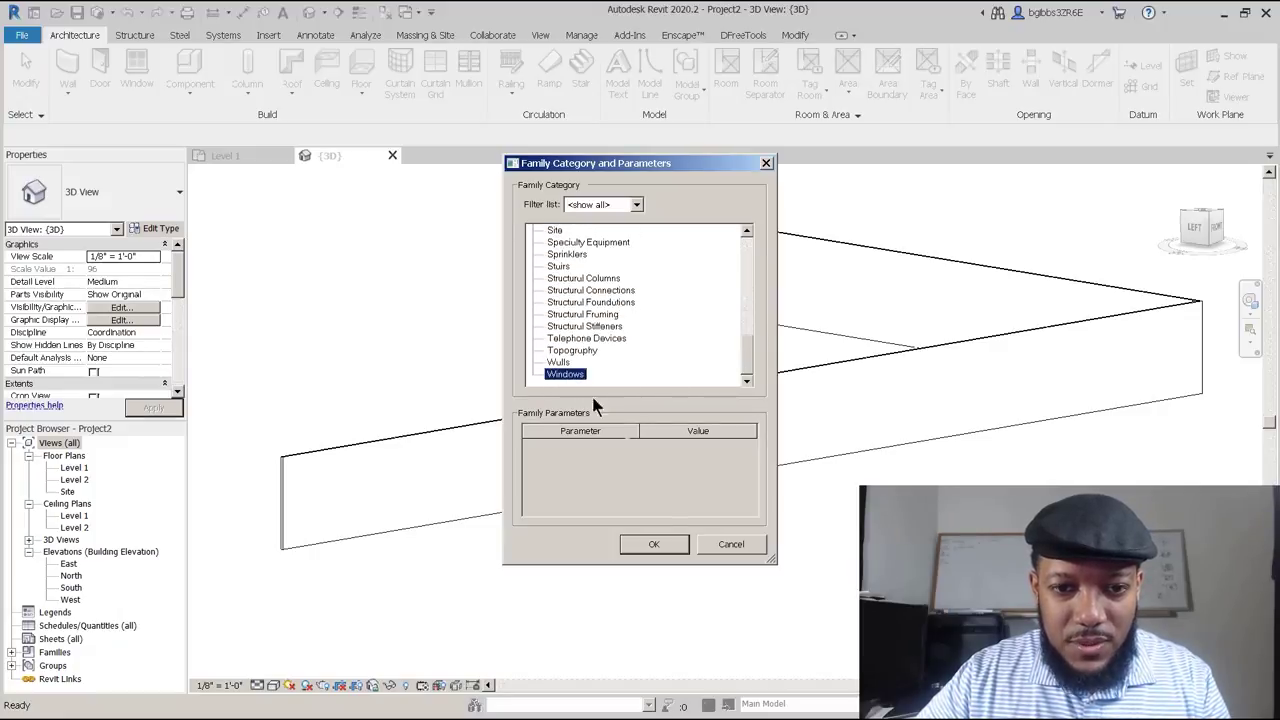
{"action": "left_click", "coordinate": [653, 548]}
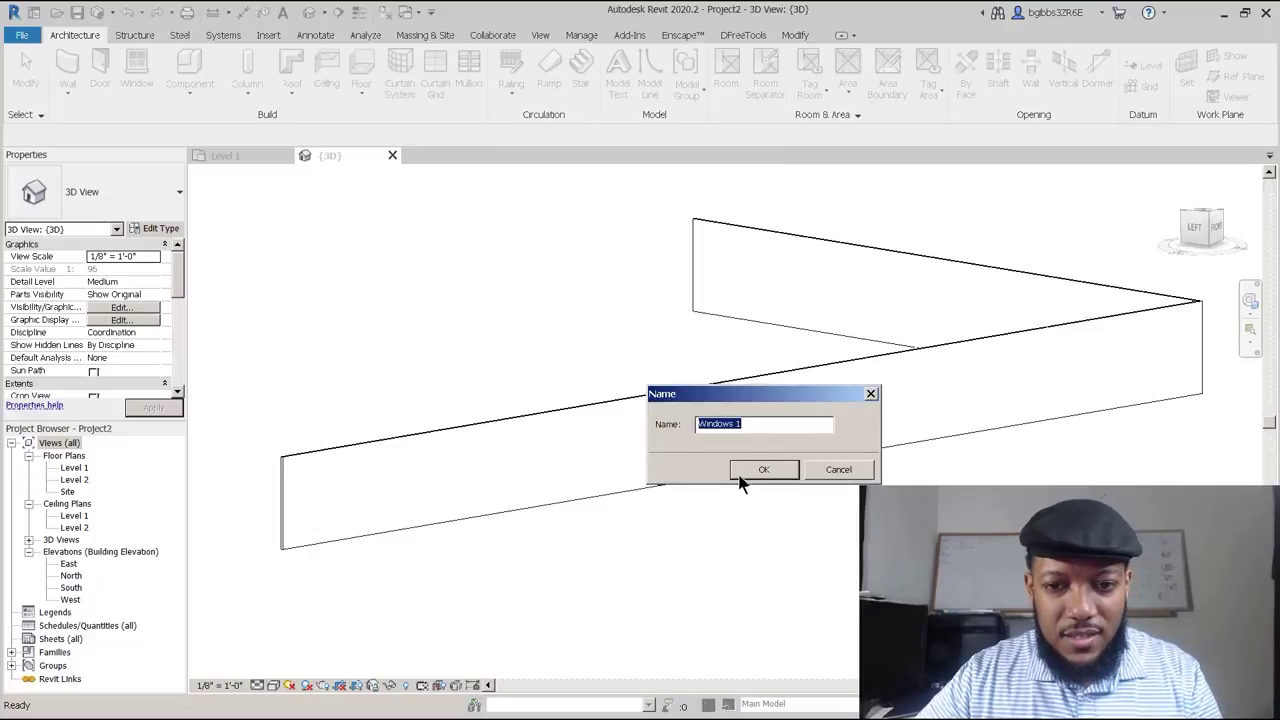
{"action": "left_click", "coordinate": [745, 472]}
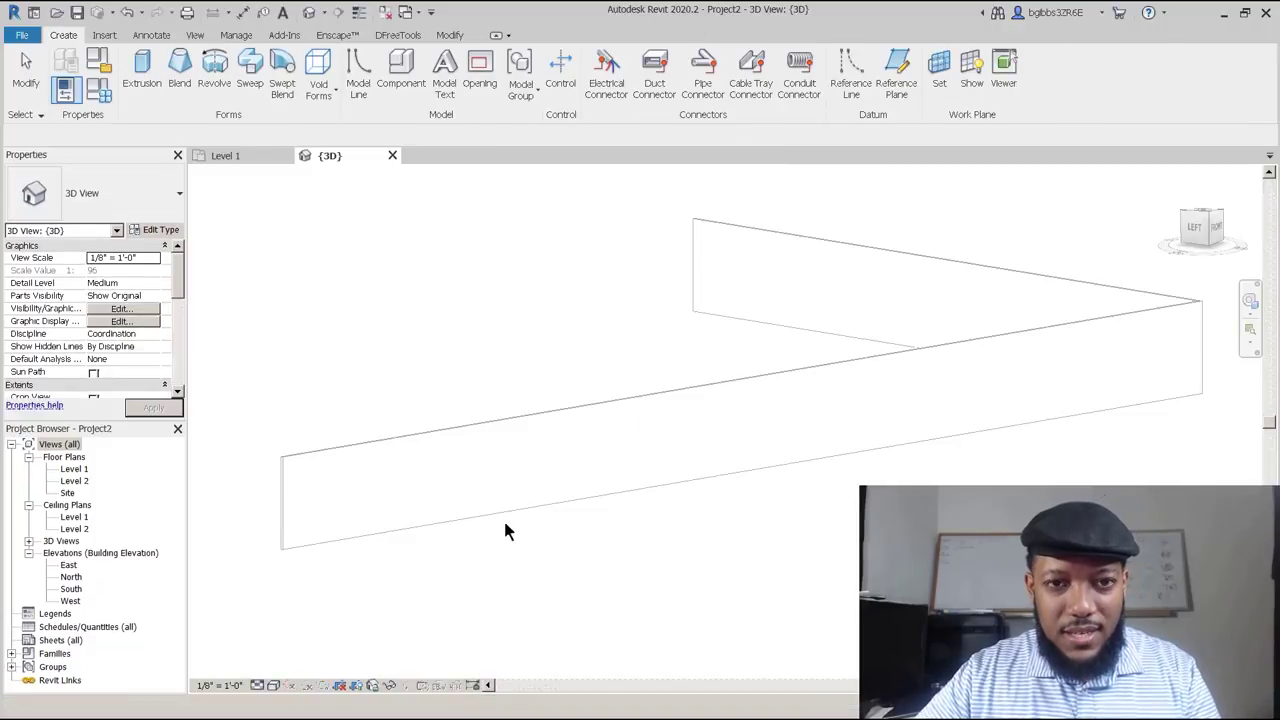
Set the active work plane by picking the long face of the front wall.
{"action": "scroll", "coordinate": [504, 516], "scroll_direction": "up", "scroll_amount": 2}
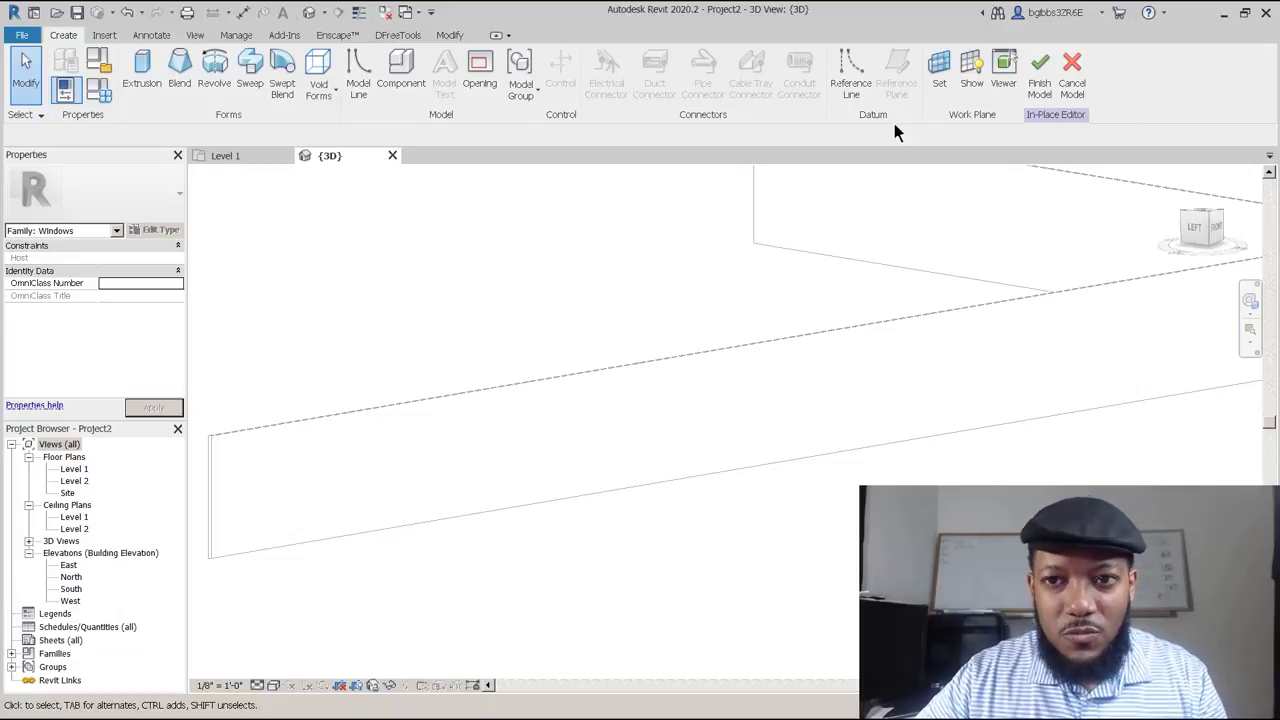
{"action": "left_click", "coordinate": [940, 84]}
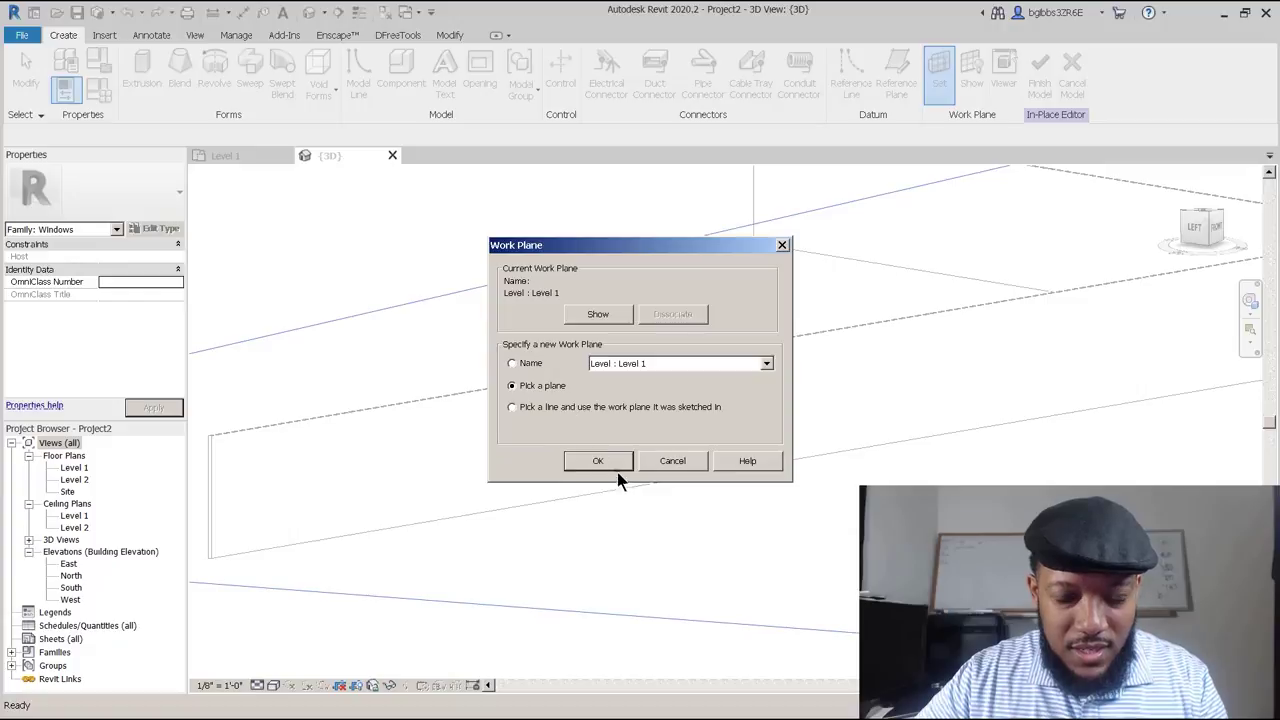
{"action": "left_click", "coordinate": [612, 465]}
{"action": "left_click", "coordinate": [500, 508]}
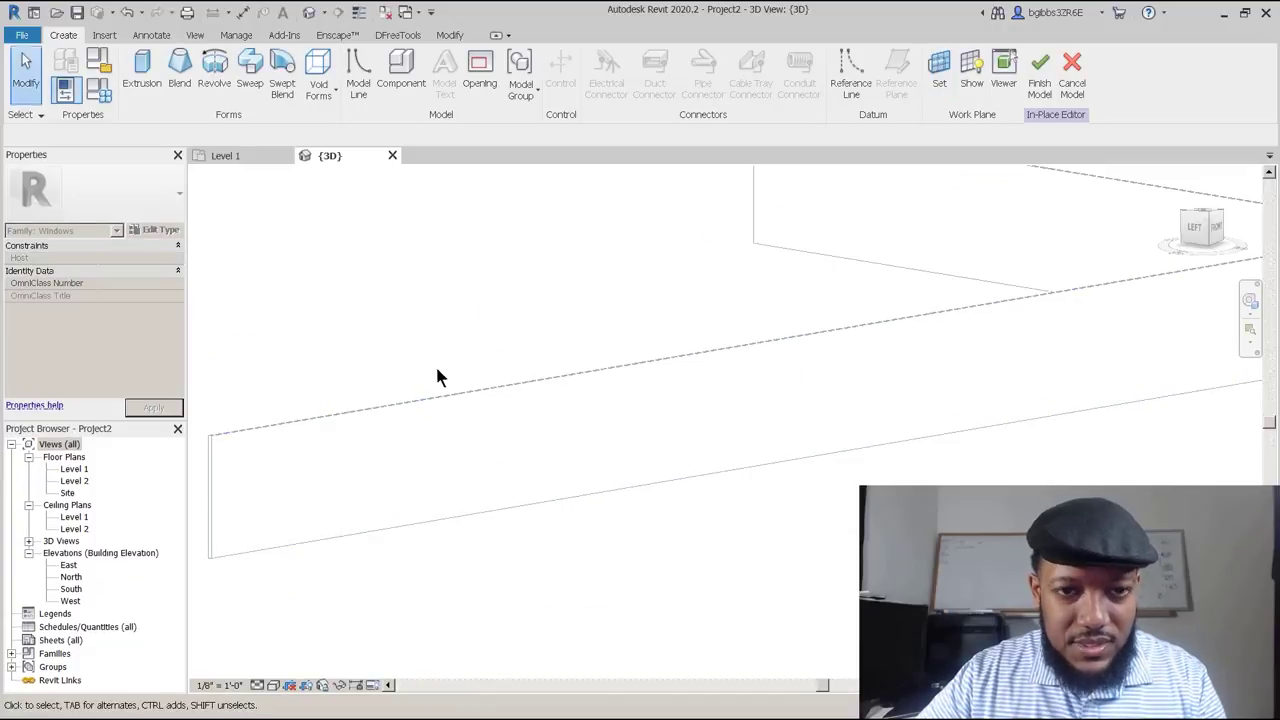
Cut a rectangular opening about 14'-0" wide and 16'-6" high in the front wall, starting at its base edge.
{"action": "scroll", "coordinate": [436, 370], "scroll_direction": "up", "scroll_amount": 1}
{"action": "left_click", "coordinate": [484, 63]}
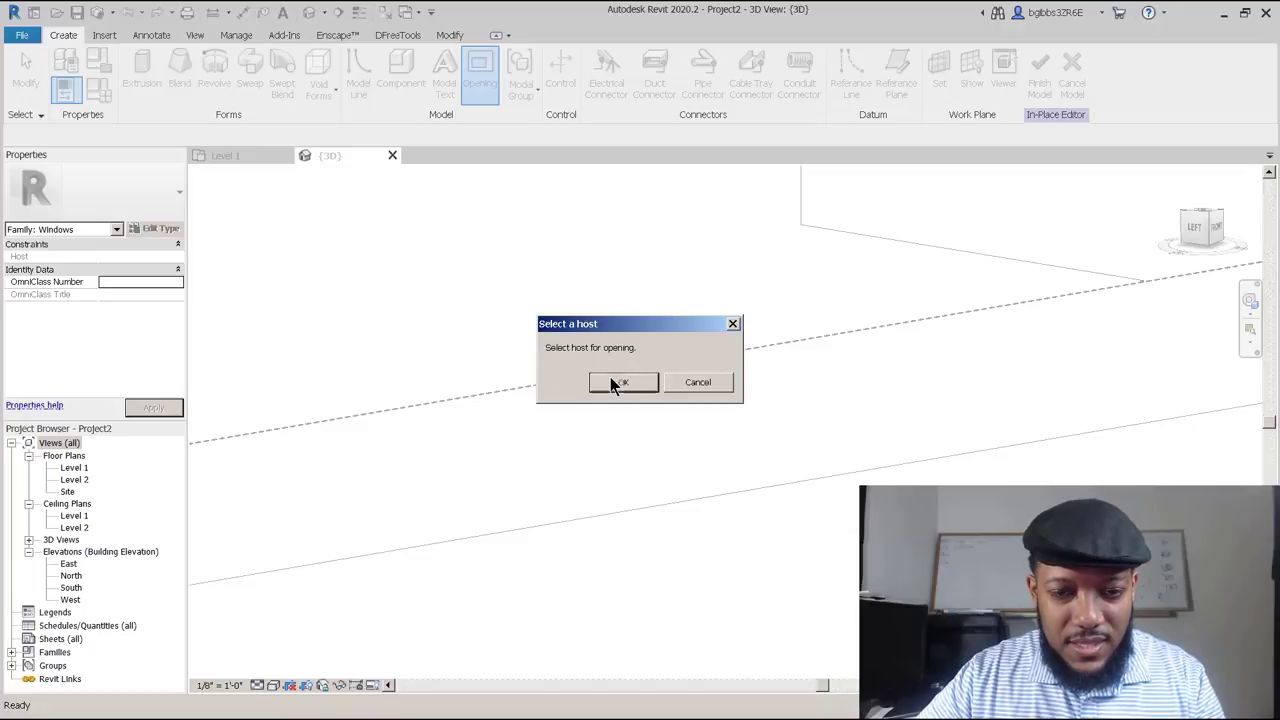
{"action": "left_click", "coordinate": [618, 382]}
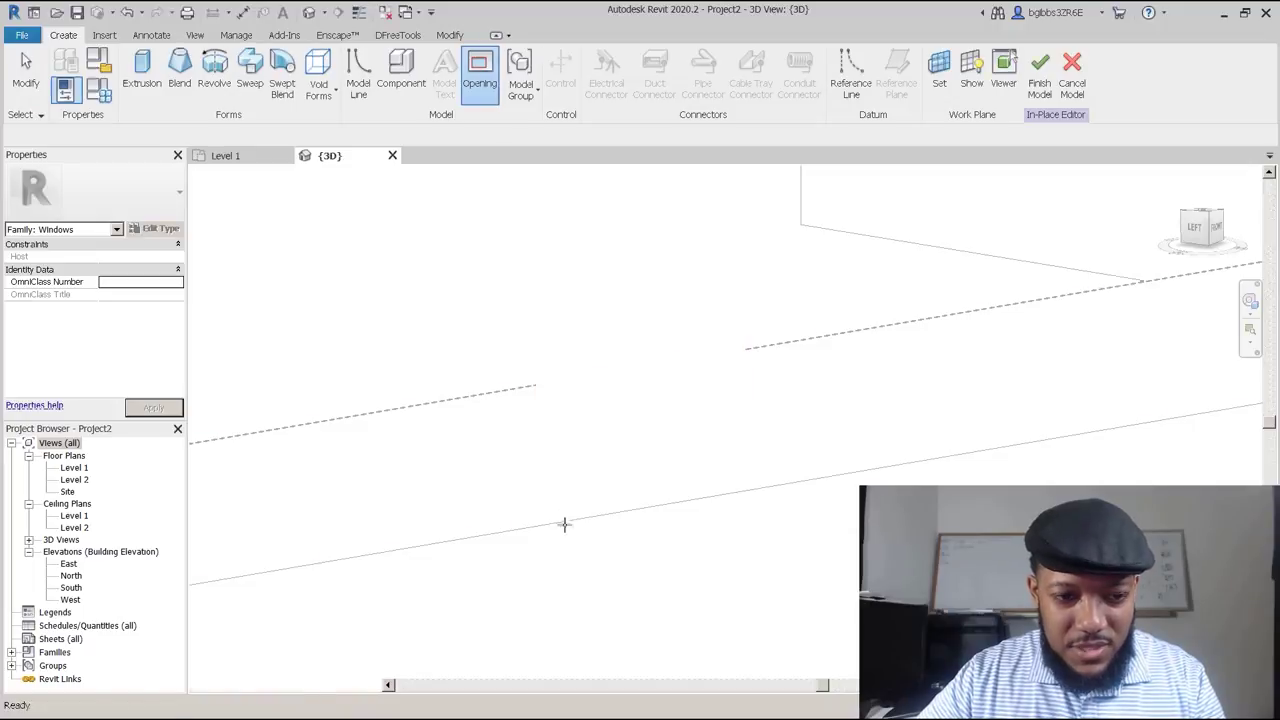
{"action": "left_click", "coordinate": [590, 412]}
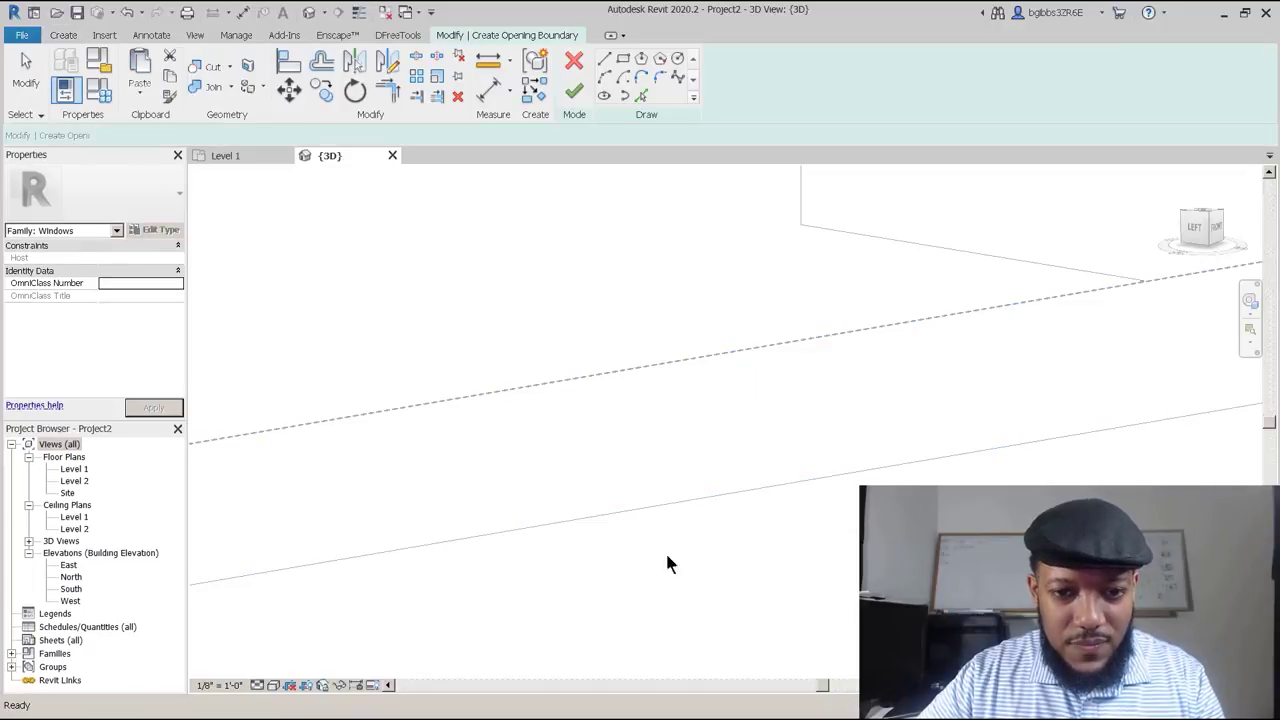
{"action": "left_click", "coordinate": [582, 518]}
{"action": "left_click", "coordinate": [643, 392]}
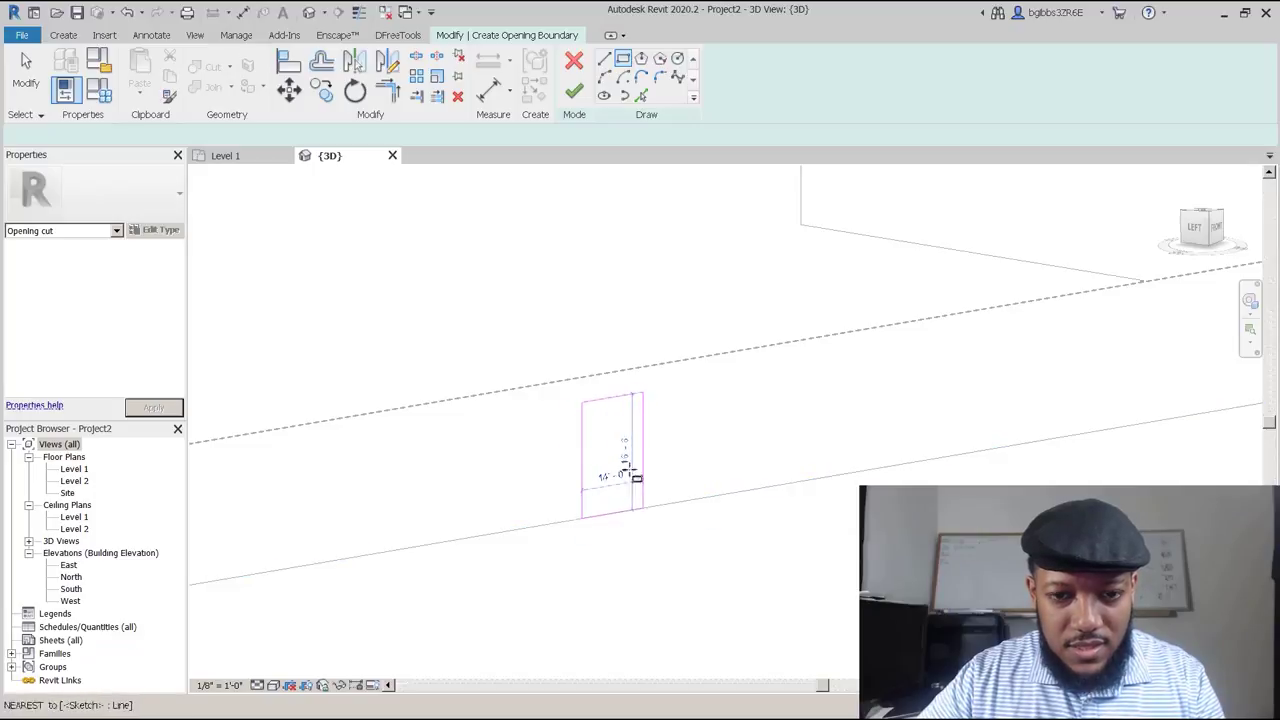
{"action": "left_click", "coordinate": [574, 91]}
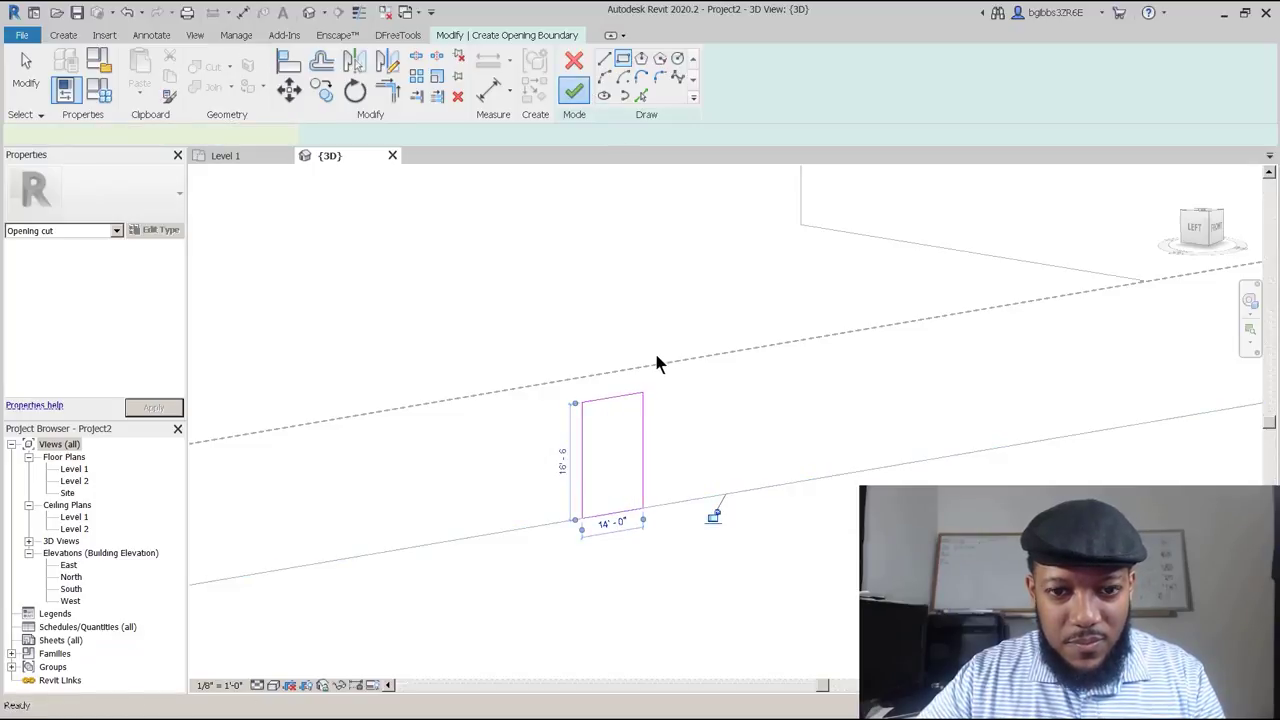
Start an extrusion at the wall opening, assign it the Frame/Mullion subcategory, and choose rectangle sketching.
{"action": "scroll", "coordinate": [624, 476], "scroll_direction": "up", "scroll_amount": 2}
{"action": "middle_click_drag", "start_coordinate": [651, 474], "coordinate": [625, 500], "text": "shift"}
{"action": "left_click", "coordinate": [63, 35]}
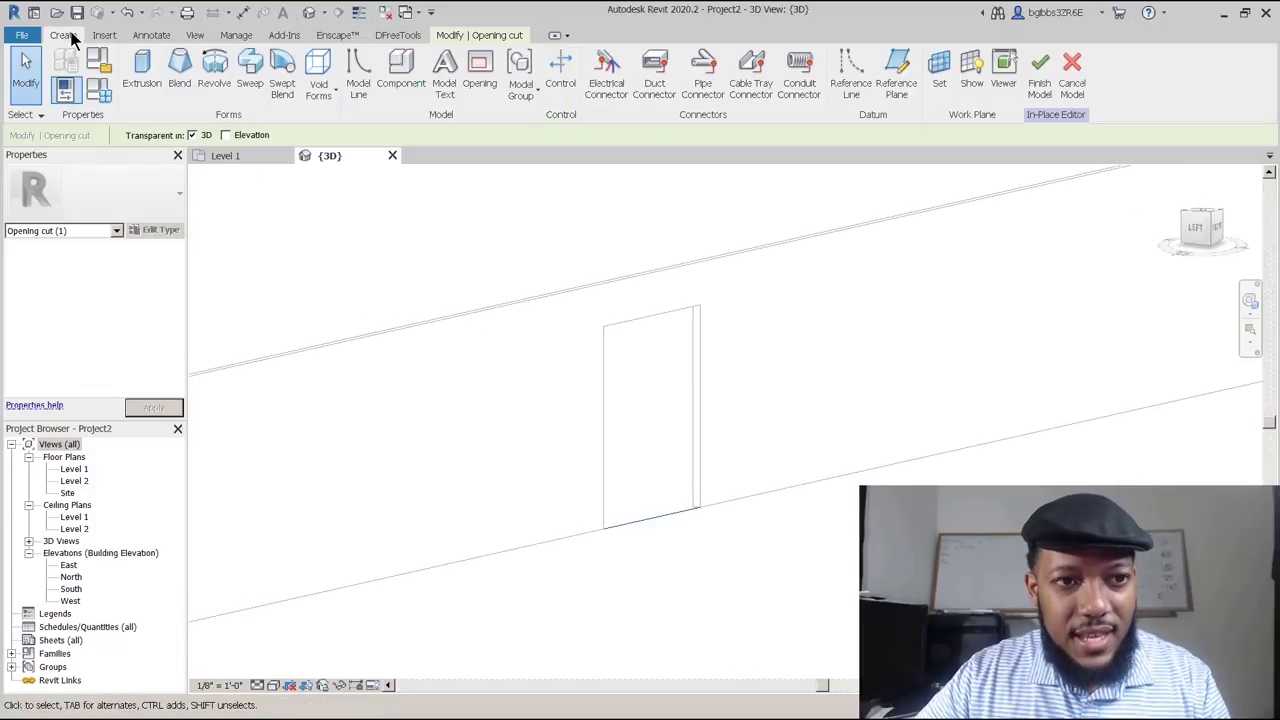
{"action": "left_click", "coordinate": [143, 72]}
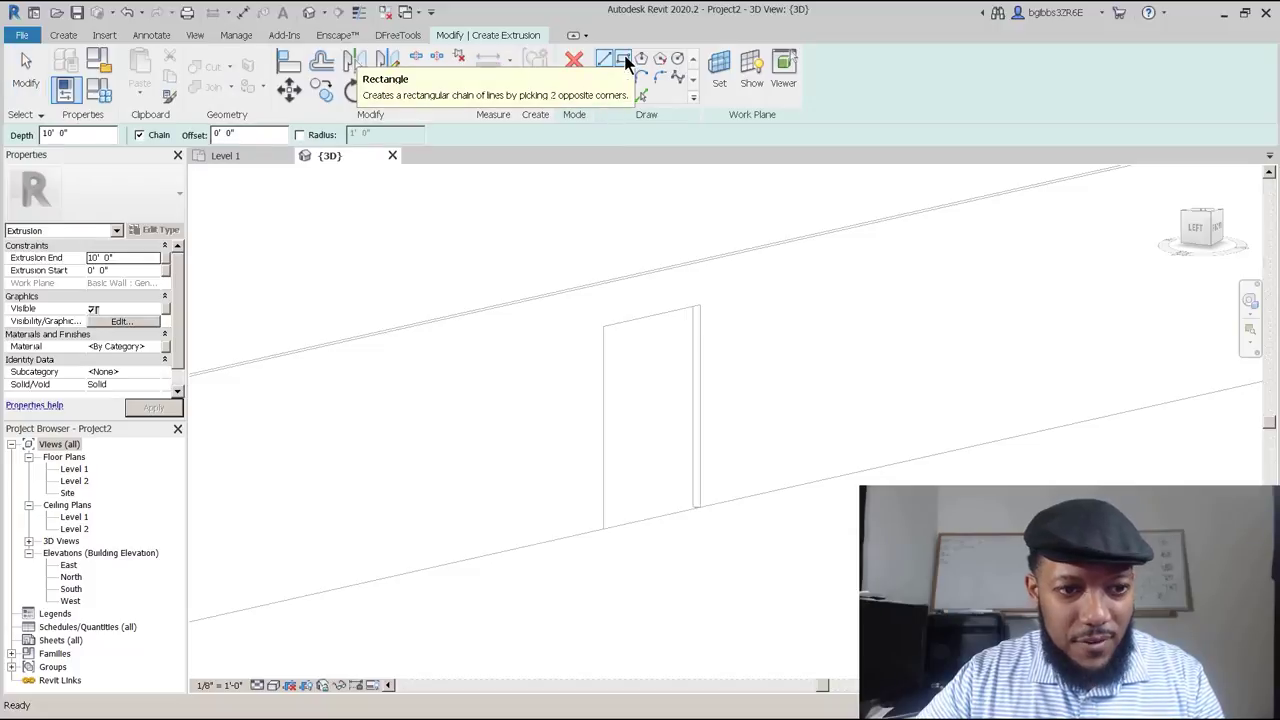
{"action": "left_click", "coordinate": [167, 347]}
{"action": "left_click", "coordinate": [733, 507]}
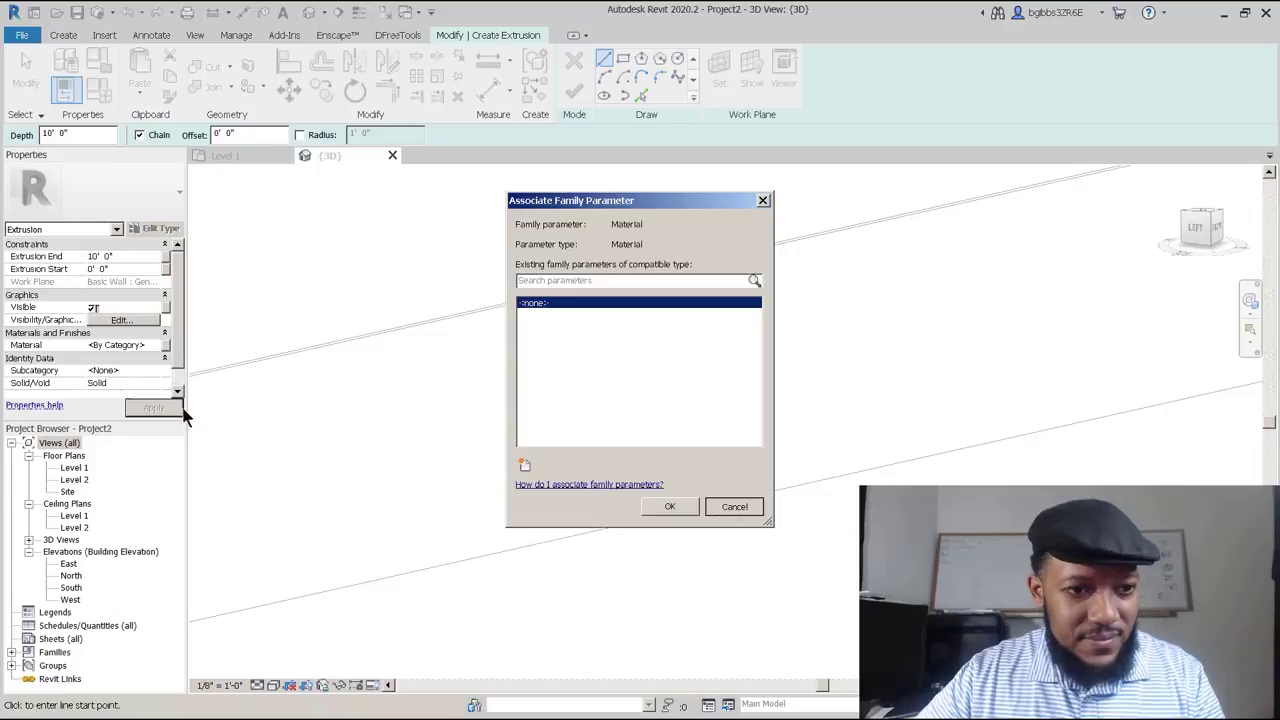
{"action": "scroll", "coordinate": [175, 370], "scroll_direction": "down", "scroll_amount": 1}
{"action": "left_click", "coordinate": [155, 365]}
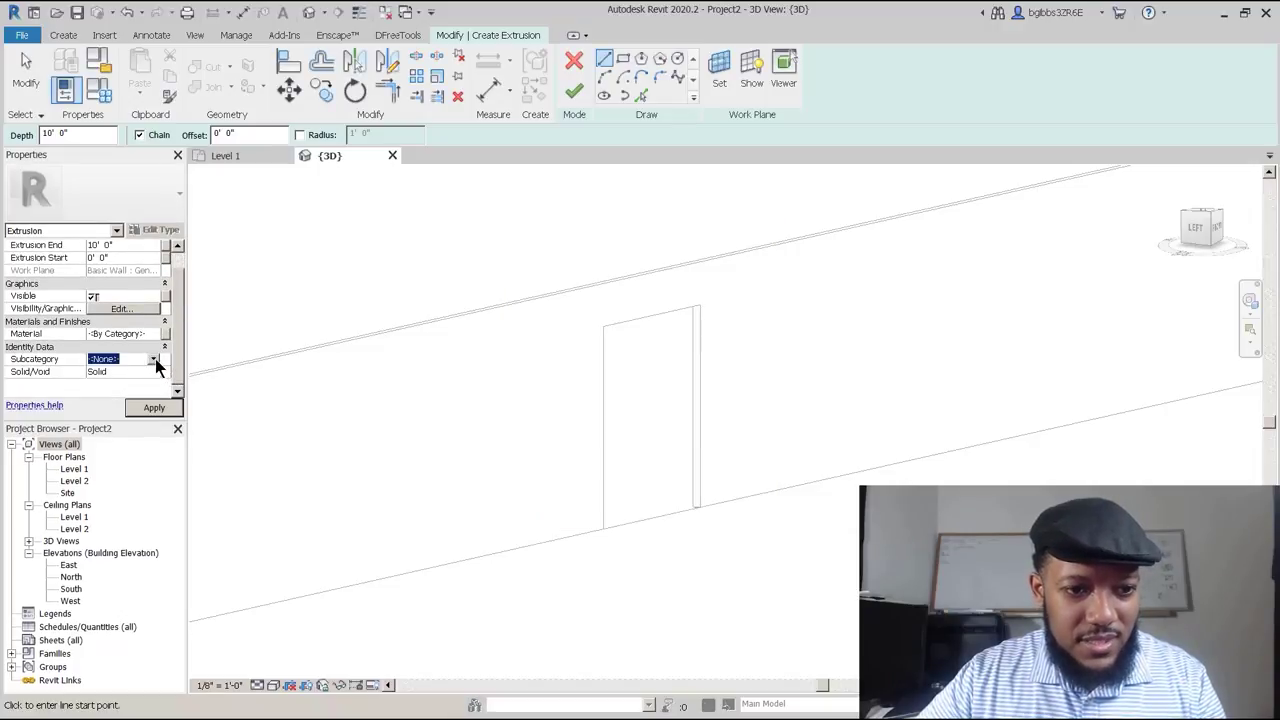
{"action": "left_click", "coordinate": [155, 363]}
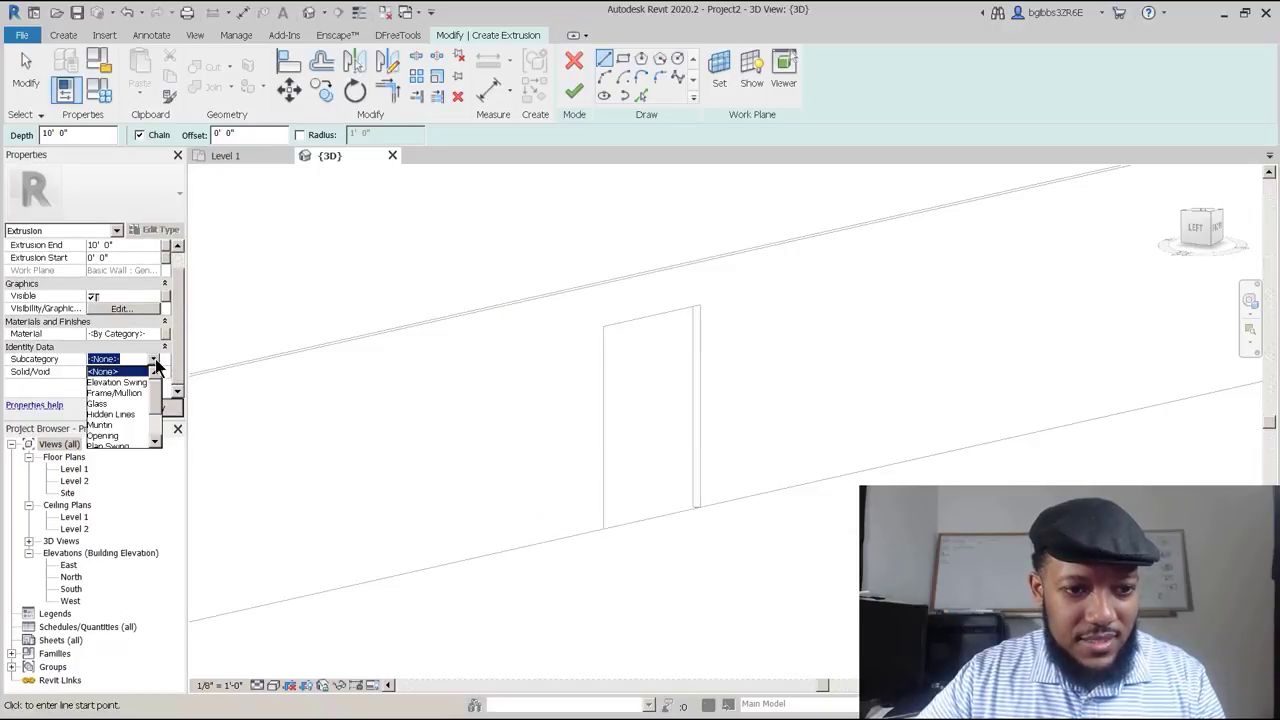
{"action": "left_click", "coordinate": [104, 393]}
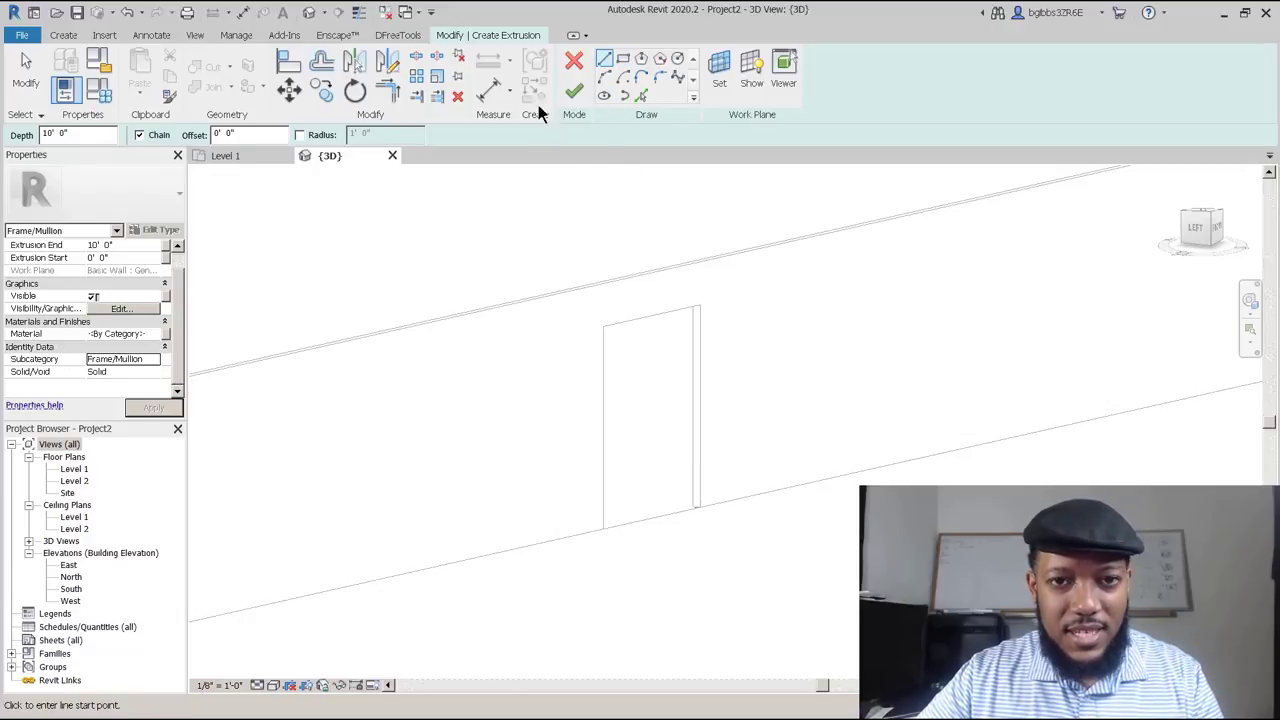
{"action": "left_click", "coordinate": [622, 59]}
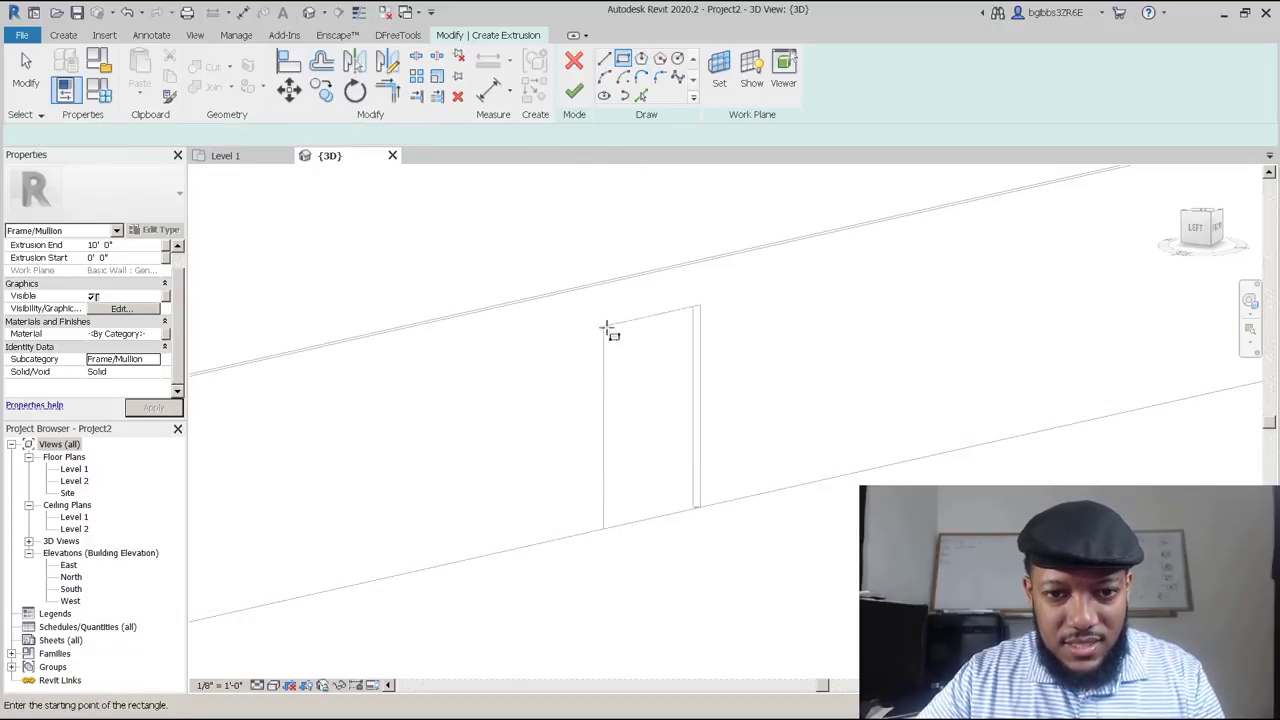
Sketch a rectangular frame profile from corner to corner of the wall opening.
{"action": "left_click", "coordinate": [605, 326]}
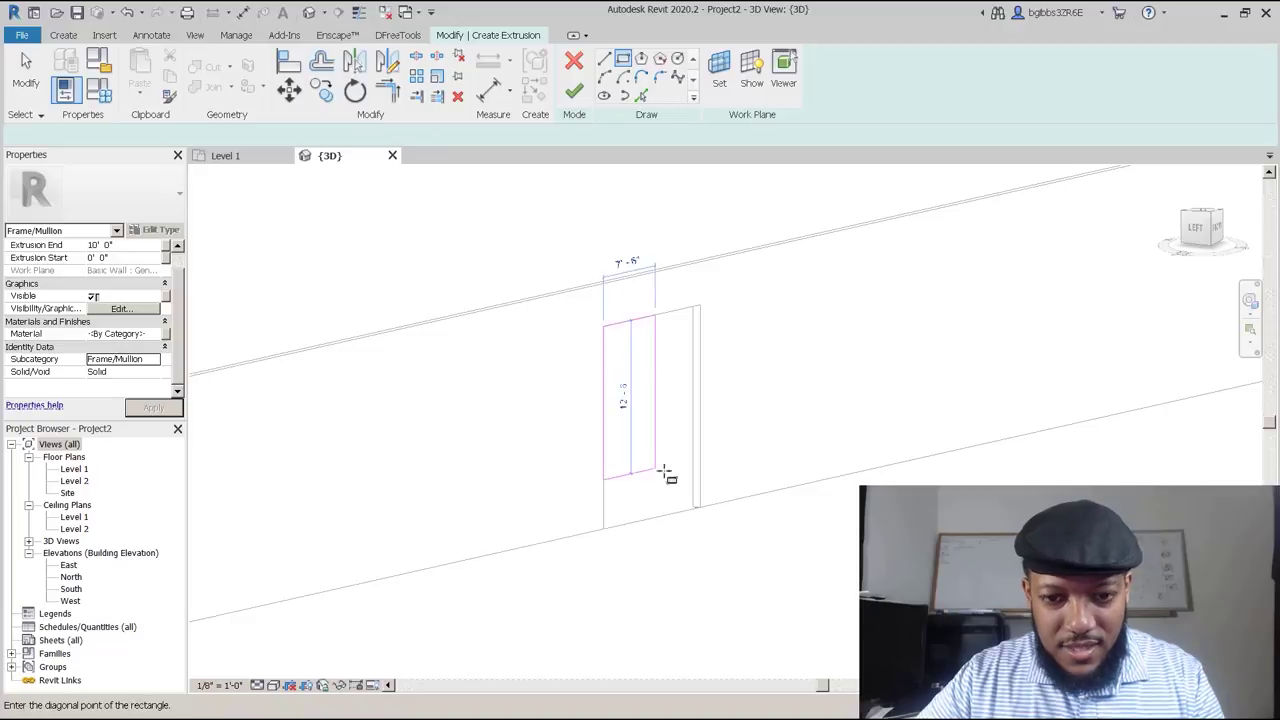
{"action": "left_click", "coordinate": [701, 508]}
{"action": "key", "text": "Escape"}
{"action": "key", "text": "Escape"}
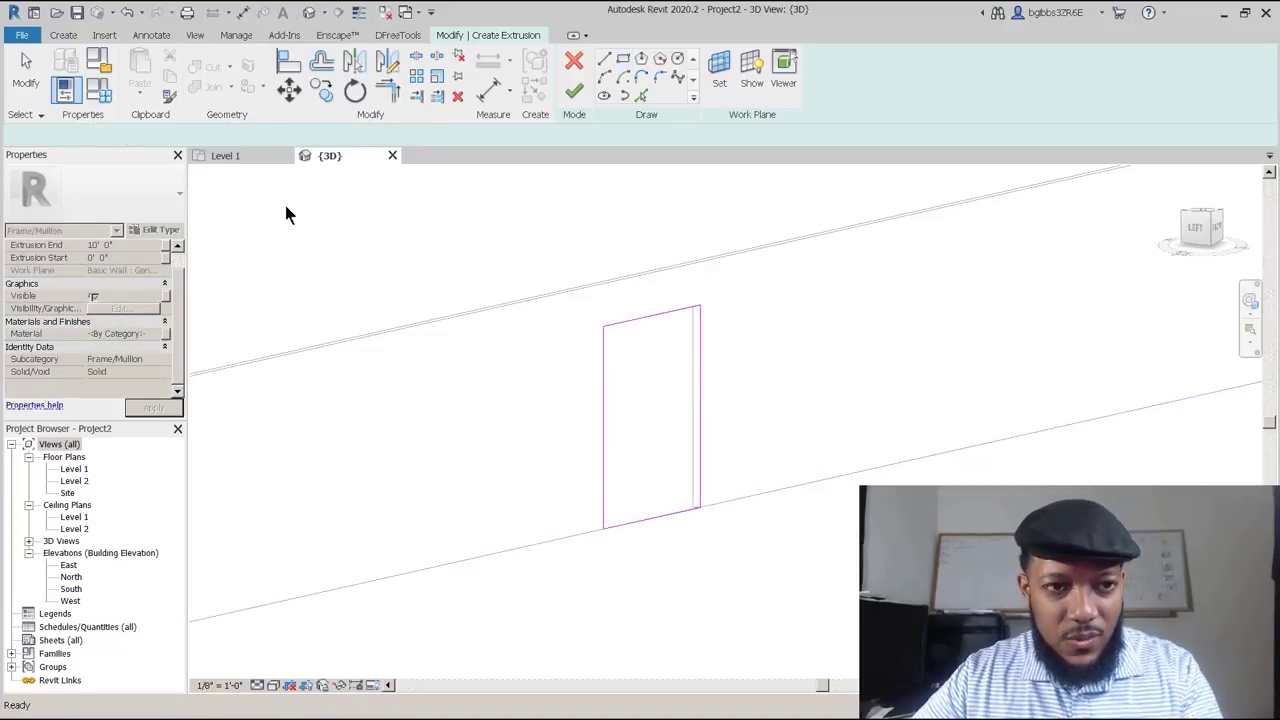
Offset a copy of the whole rectangle chain 3" inward to form the inner edge of the frame profile.
{"action": "key", "text": "o"}
{"action": "key", "text": "f"}
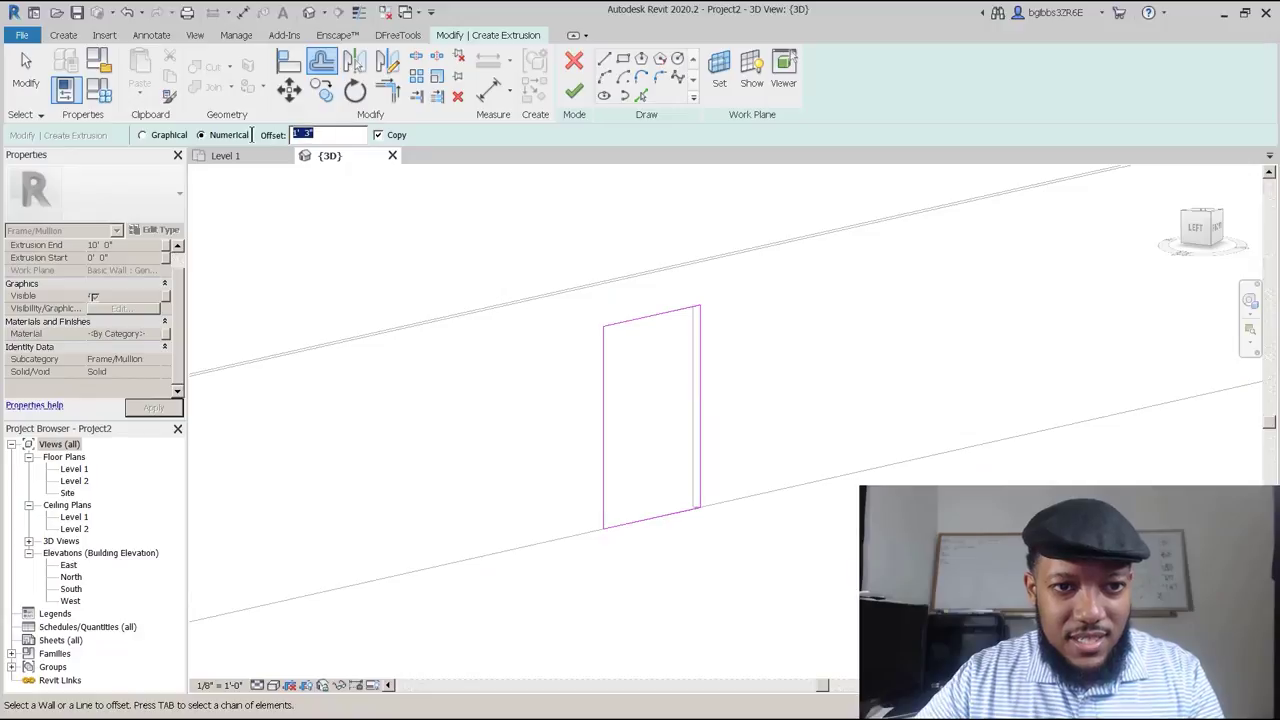
{"action": "type", "text": "3"}
{"action": "key", "text": "Return"}
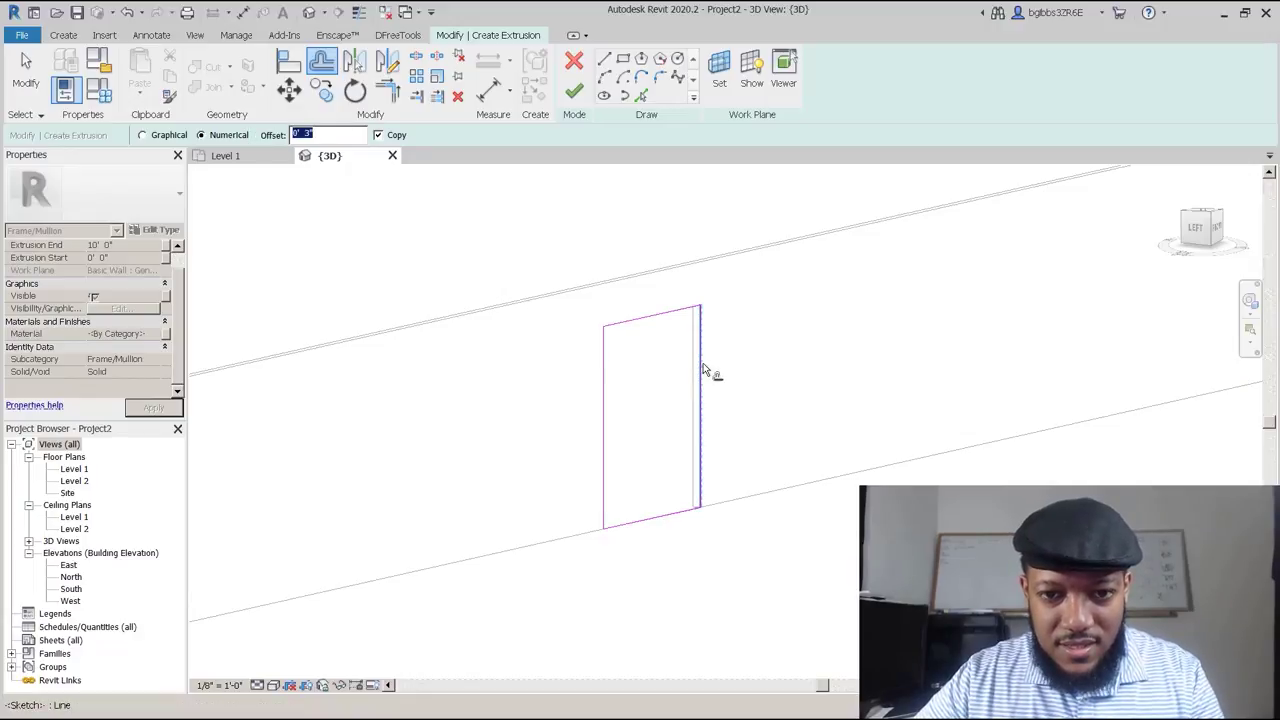
{"action": "scroll", "coordinate": [663, 389], "scroll_direction": "up", "scroll_amount": 2}
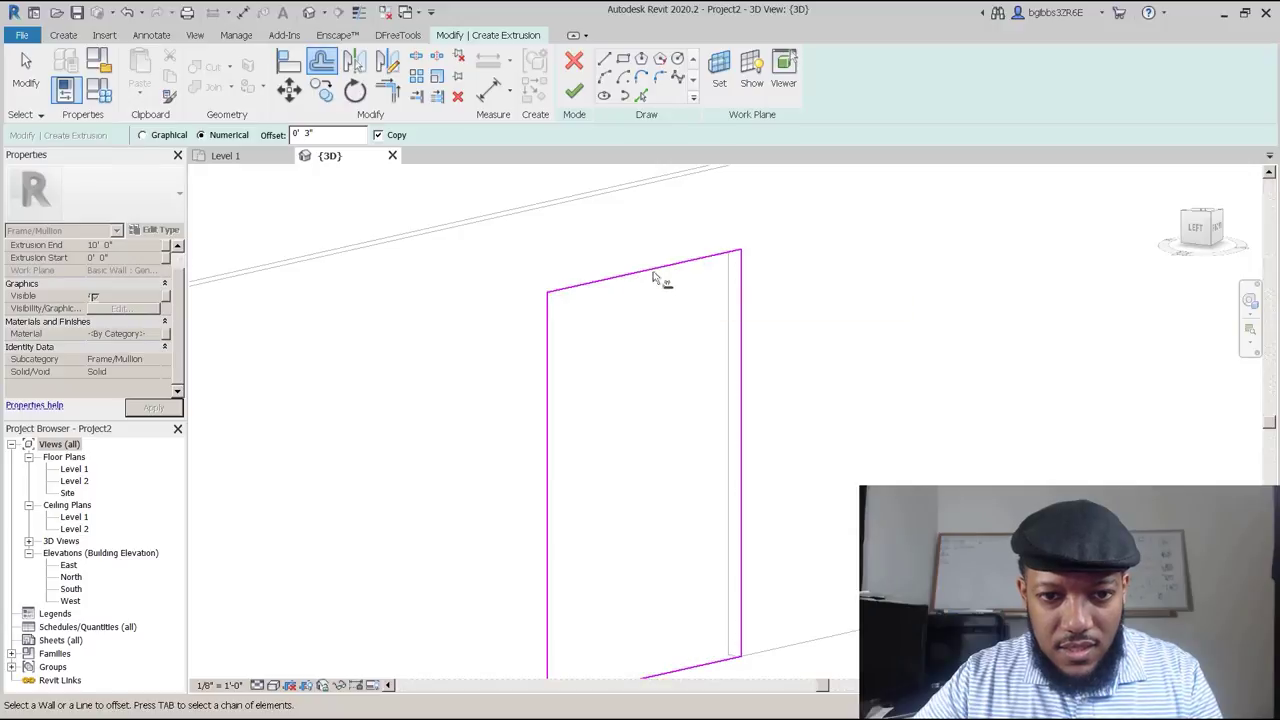
{"action": "key", "text": "Tab"}
{"action": "left_click", "coordinate": [655, 292]}
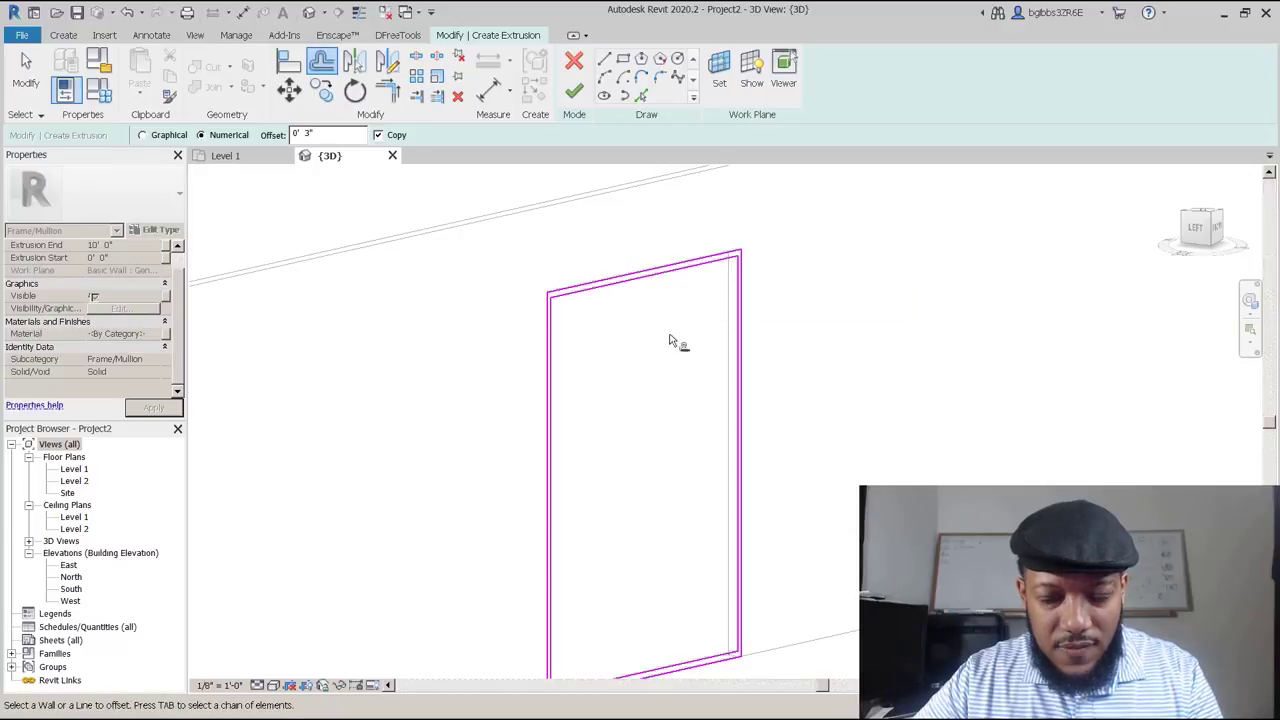
{"action": "scroll", "coordinate": [670, 330], "scroll_direction": "down", "scroll_amount": 1}
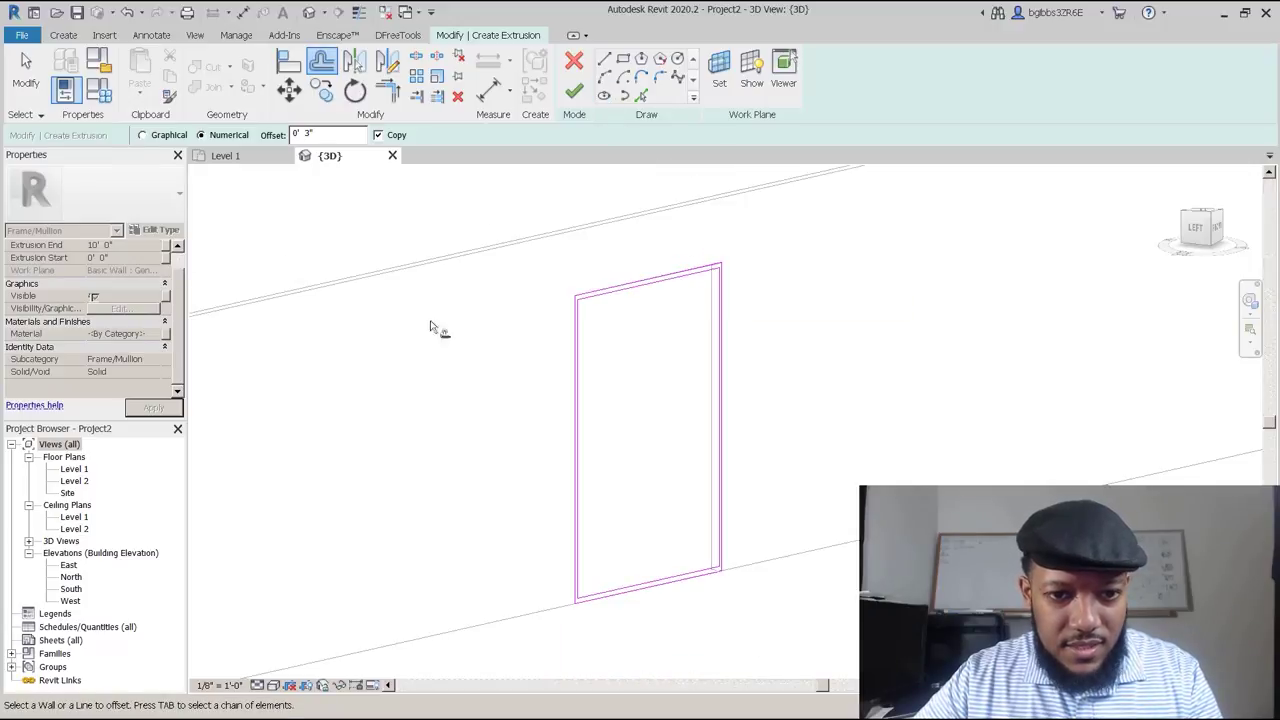
{"action": "key", "text": "Escape"}
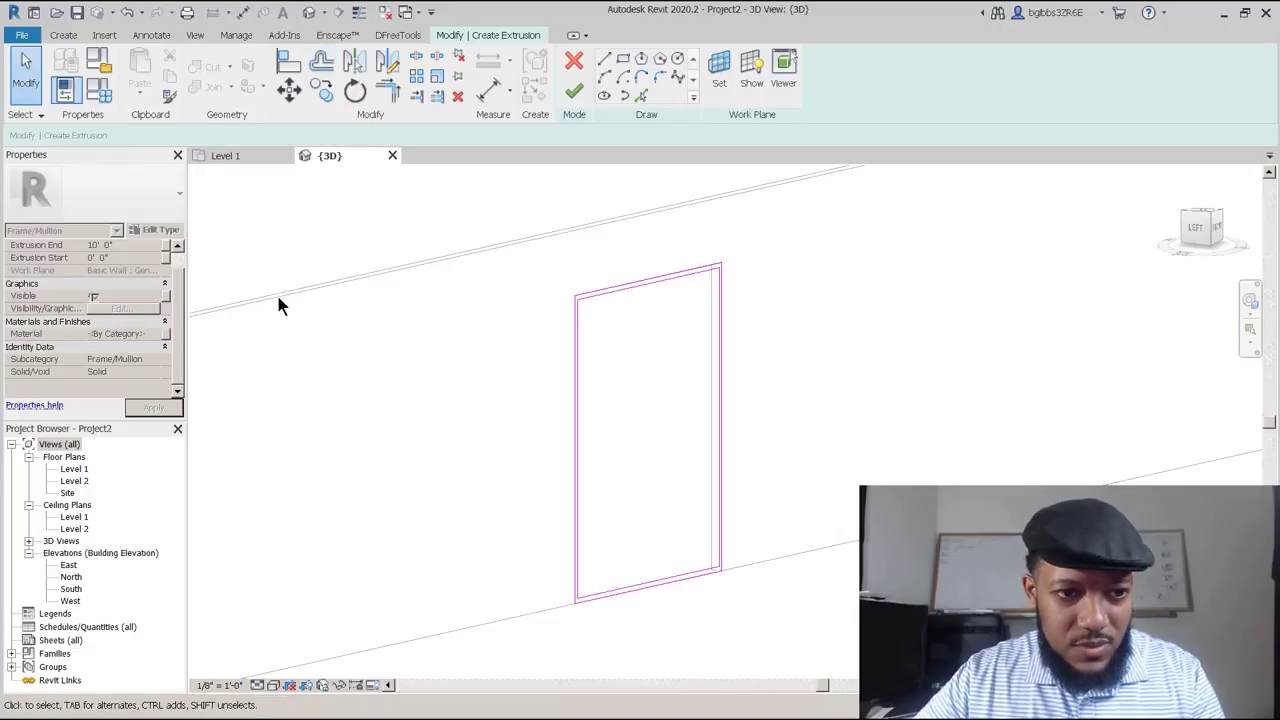
Set the frame's extrusion end to 4" and finish the extrusion sketch.
{"action": "left_click", "coordinate": [128, 248]}
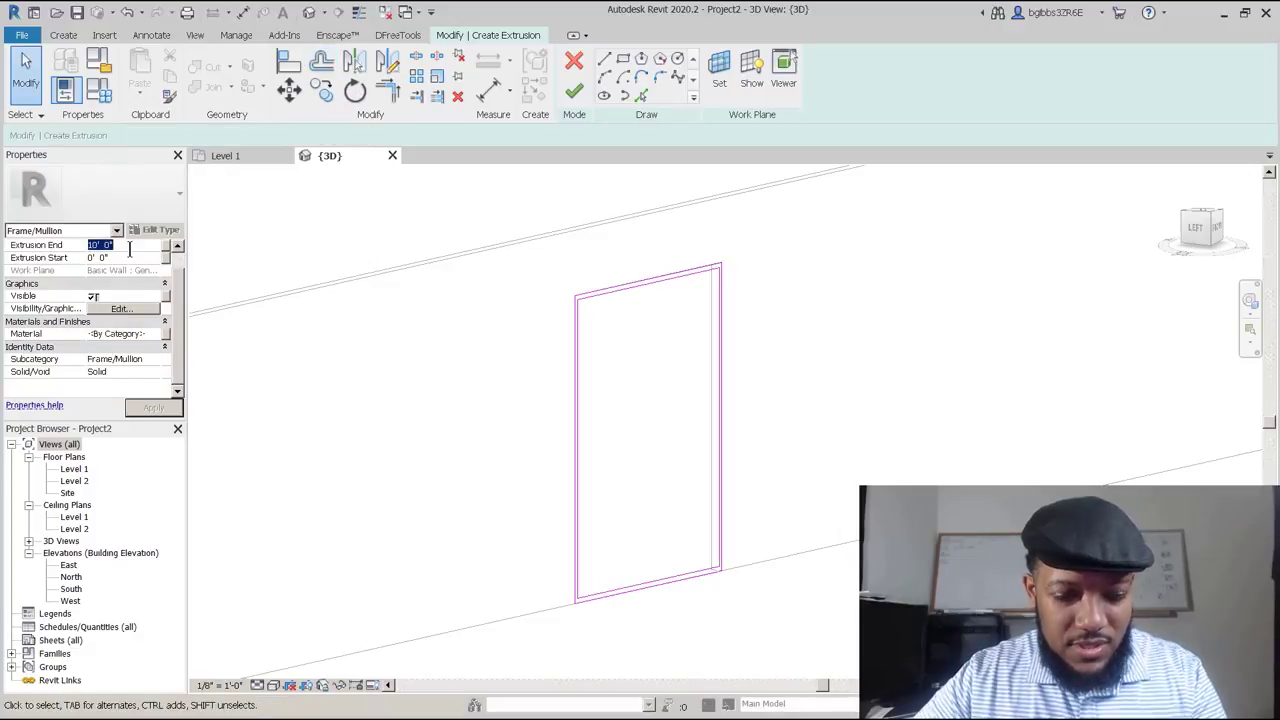
{"action": "type", "text": "3"}
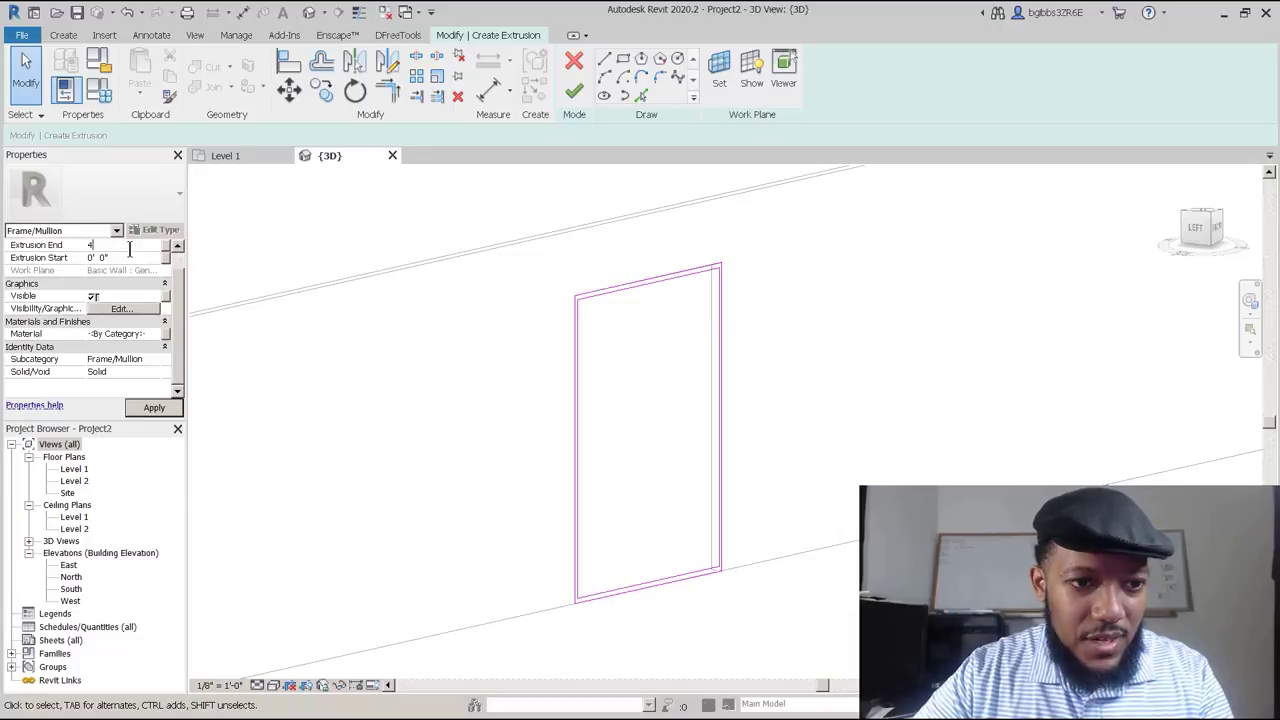
{"action": "key", "text": "Return"}
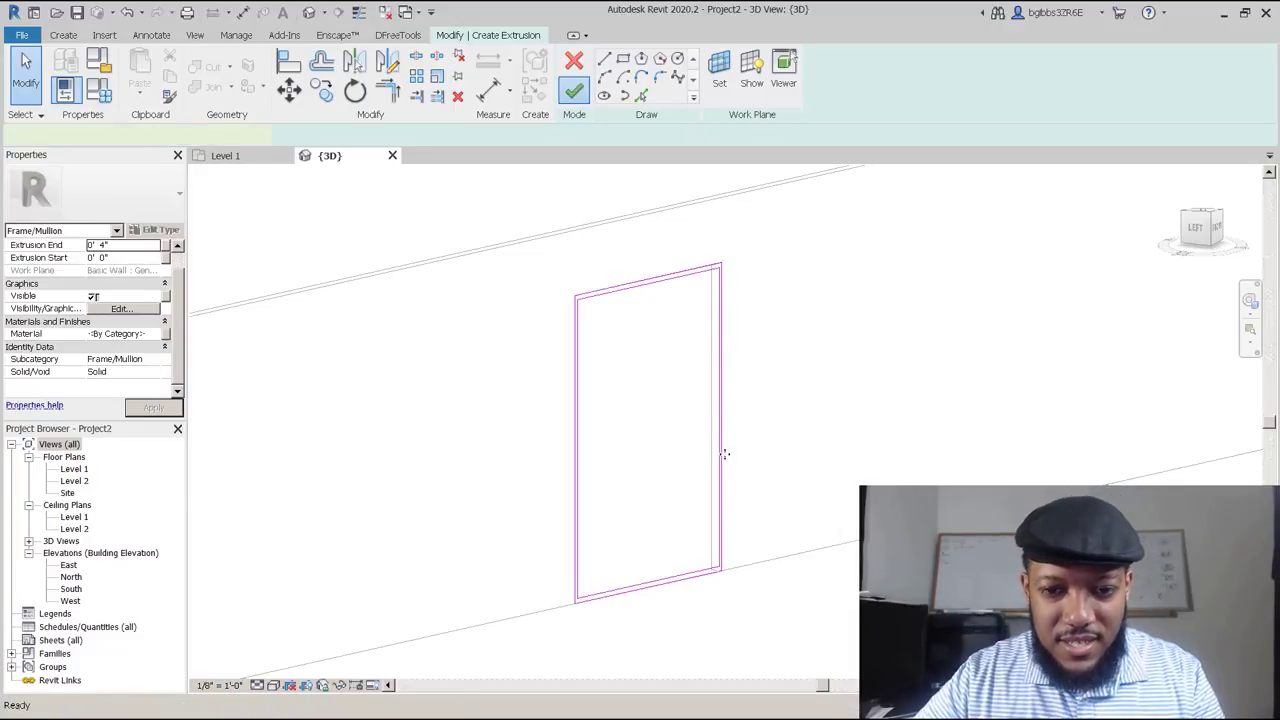
{"action": "middle_click_drag", "start_coordinate": [717, 405], "coordinate": [717, 405], "text": "shift"}
{"action": "left_click", "coordinate": [566, 614]}
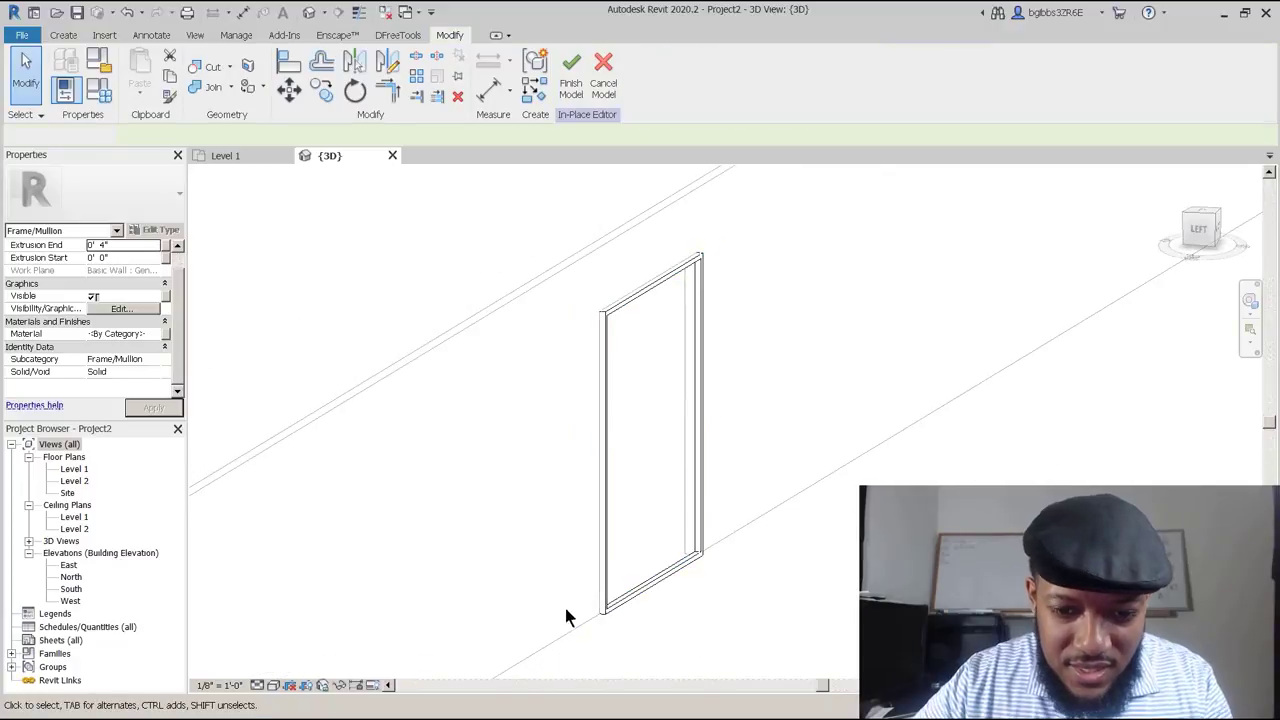
Set the window frame's extrusion start to -10 so it extends back through the wall opening.
{"action": "scroll", "coordinate": [650, 445], "scroll_direction": "up", "scroll_amount": 5}
{"action": "middle_click_drag", "start_coordinate": [626, 465], "coordinate": [629, 523], "text": "shift"}
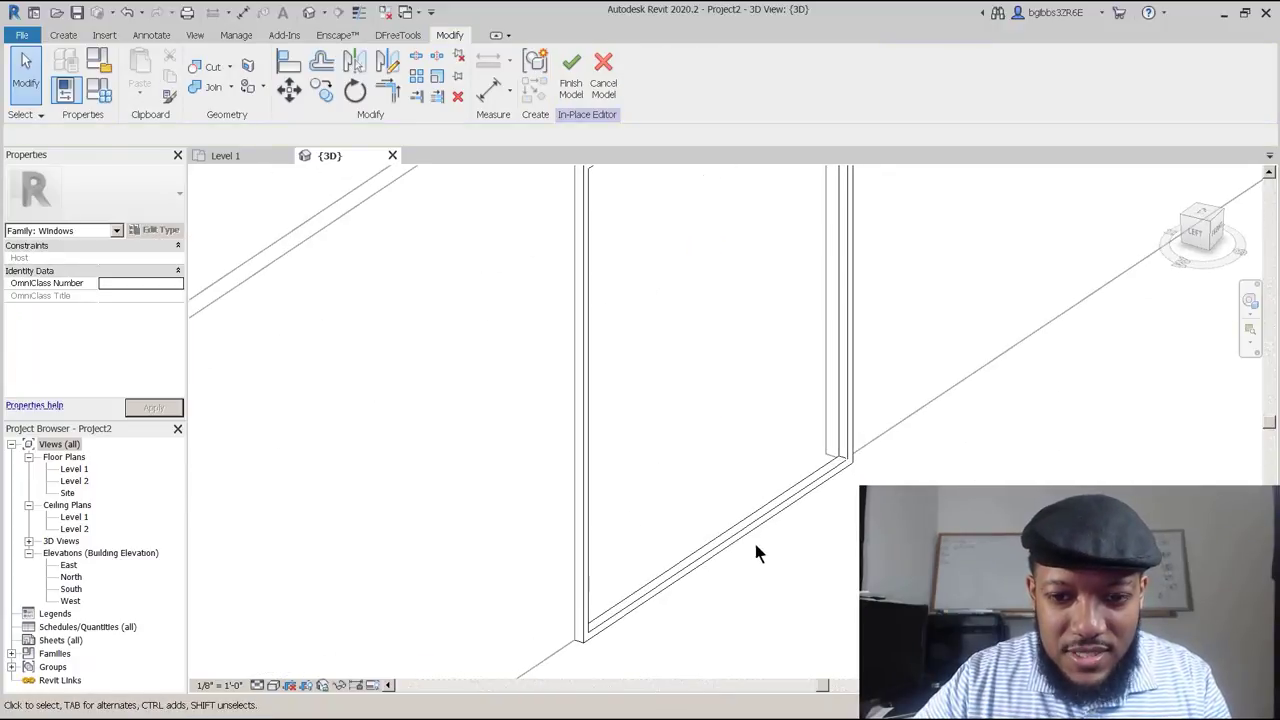
{"action": "scroll", "coordinate": [754, 548], "scroll_direction": "down", "scroll_amount": 3}
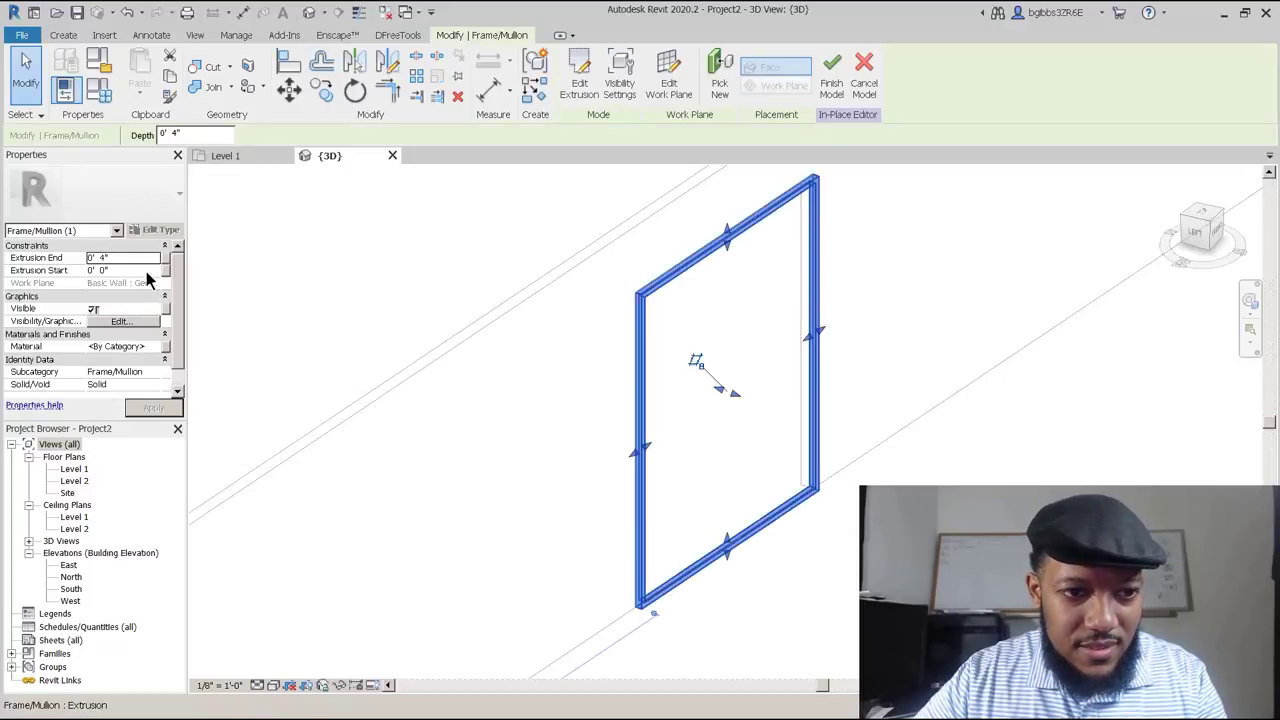
{"action": "left_click", "coordinate": [134, 259]}
{"action": "type", "text": "-10"}
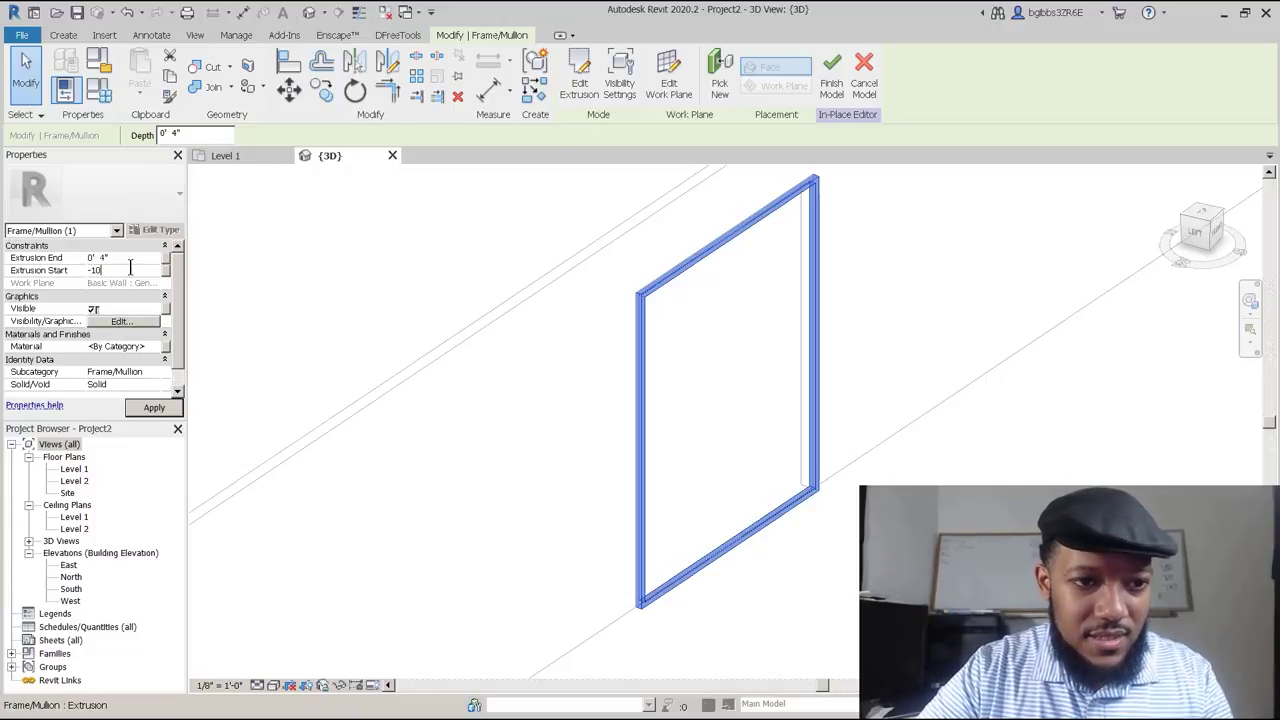
{"action": "key", "text": "Return"}
{"action": "key", "text": "Escape"}
{"action": "middle_click_drag", "start_coordinate": [780, 503], "coordinate": [475, 325], "text": "shift"}
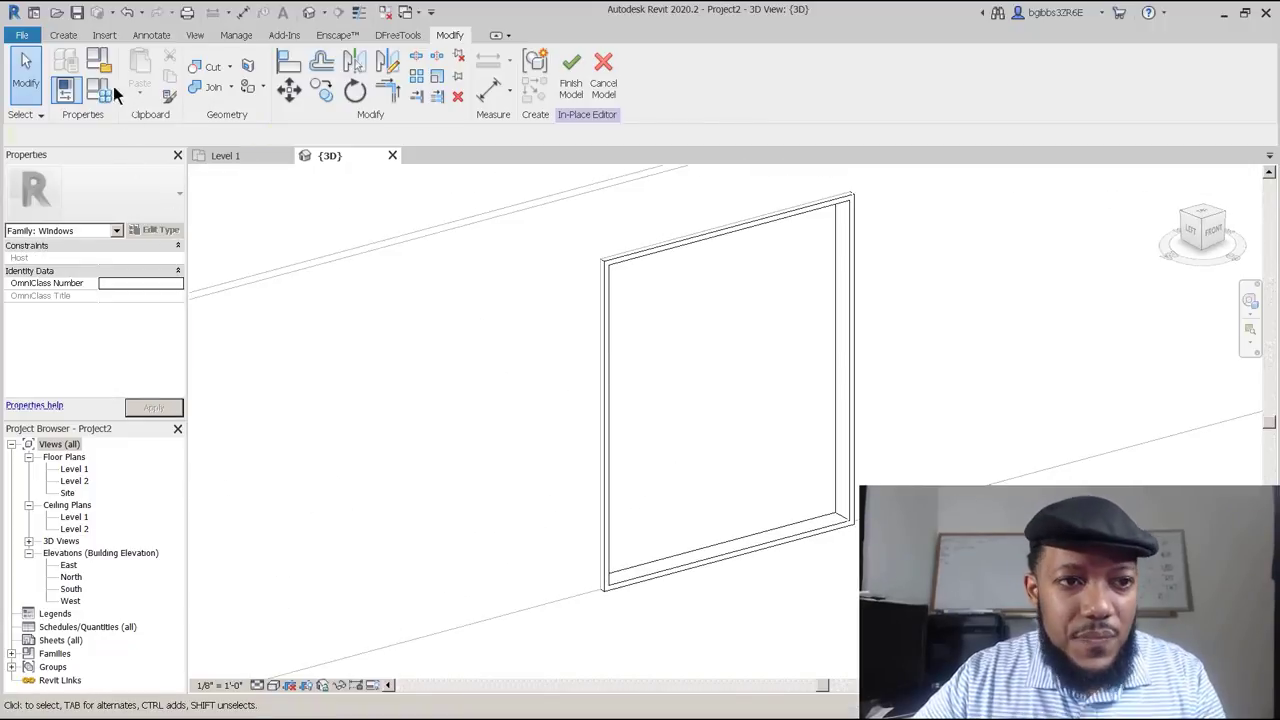
Start a second extrusion and create its closed profile by picking the four inner edges of the frame.
{"action": "left_click", "coordinate": [62, 34]}
{"action": "left_click", "coordinate": [146, 63]}
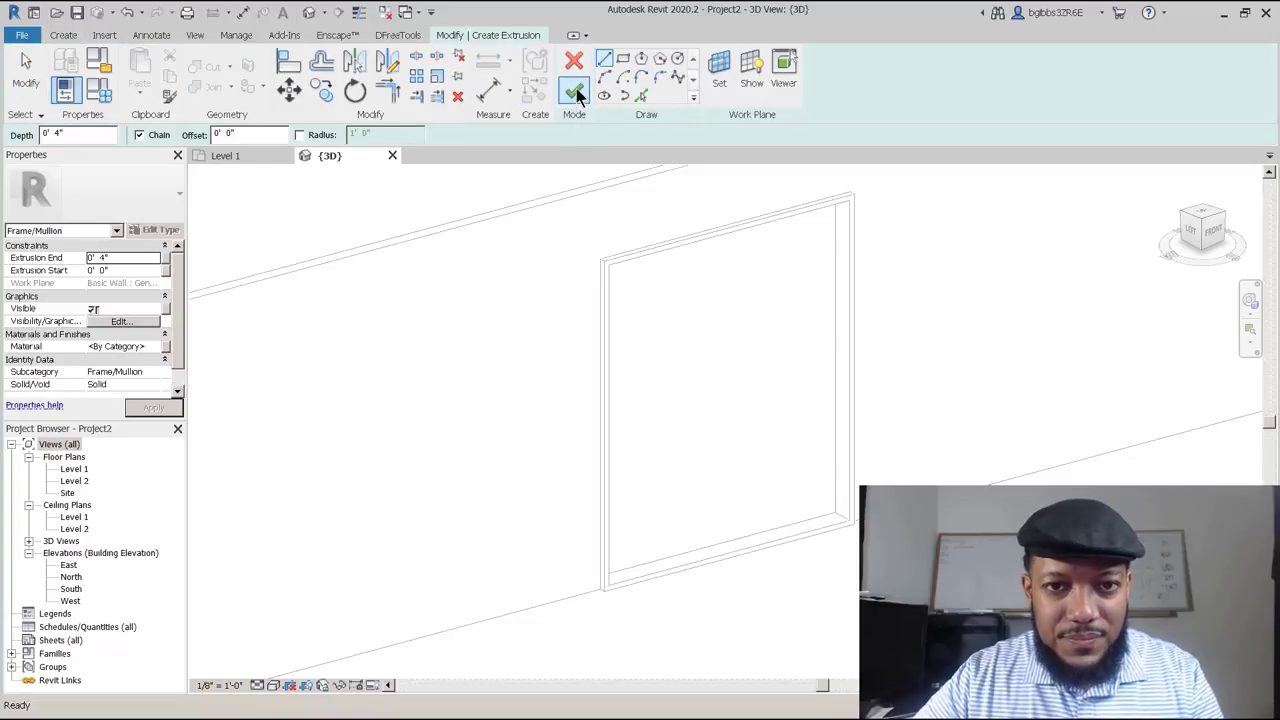
{"action": "left_click", "coordinate": [641, 96]}
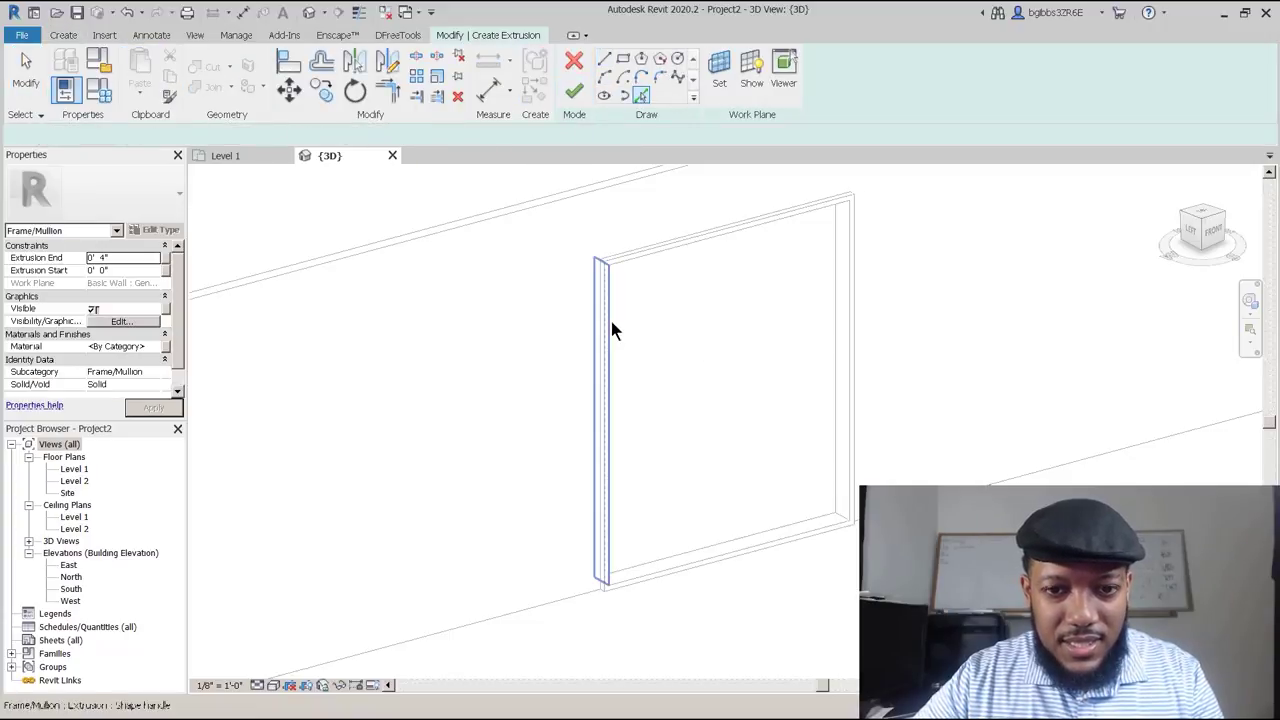
{"action": "left_click", "coordinate": [605, 318]}
{"action": "left_click", "coordinate": [638, 255]}
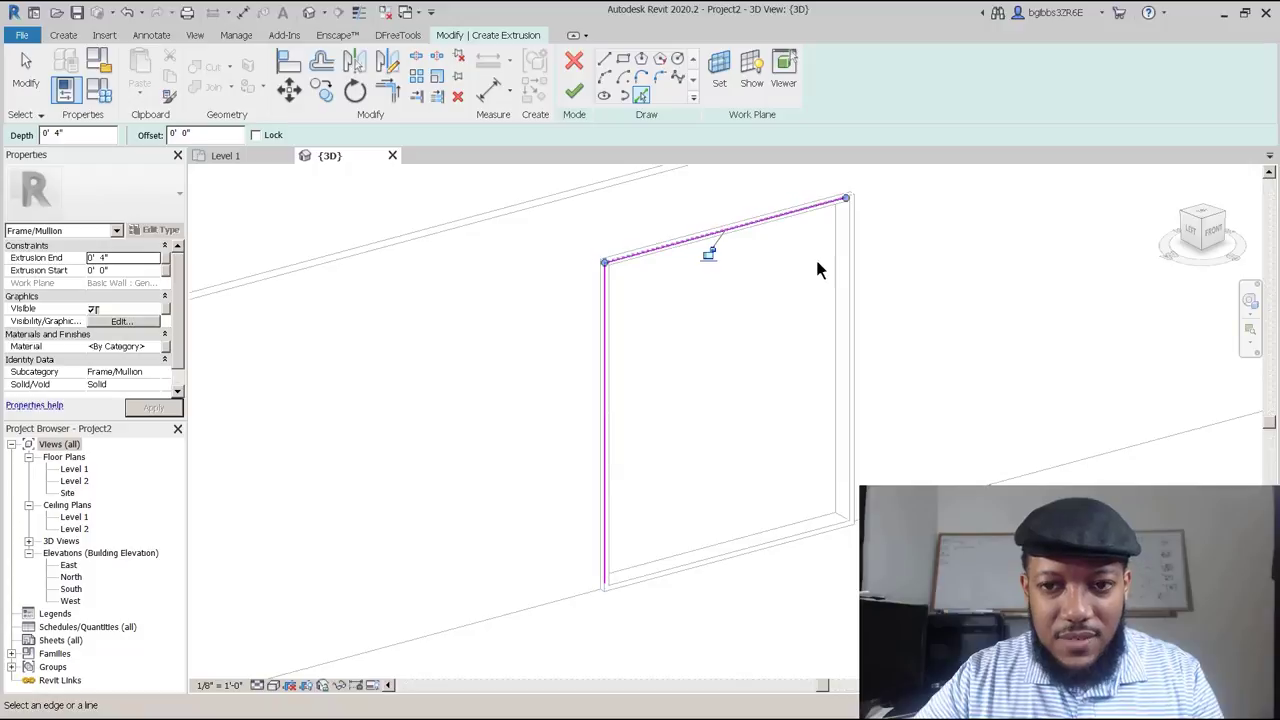
{"action": "left_click", "coordinate": [847, 275]}
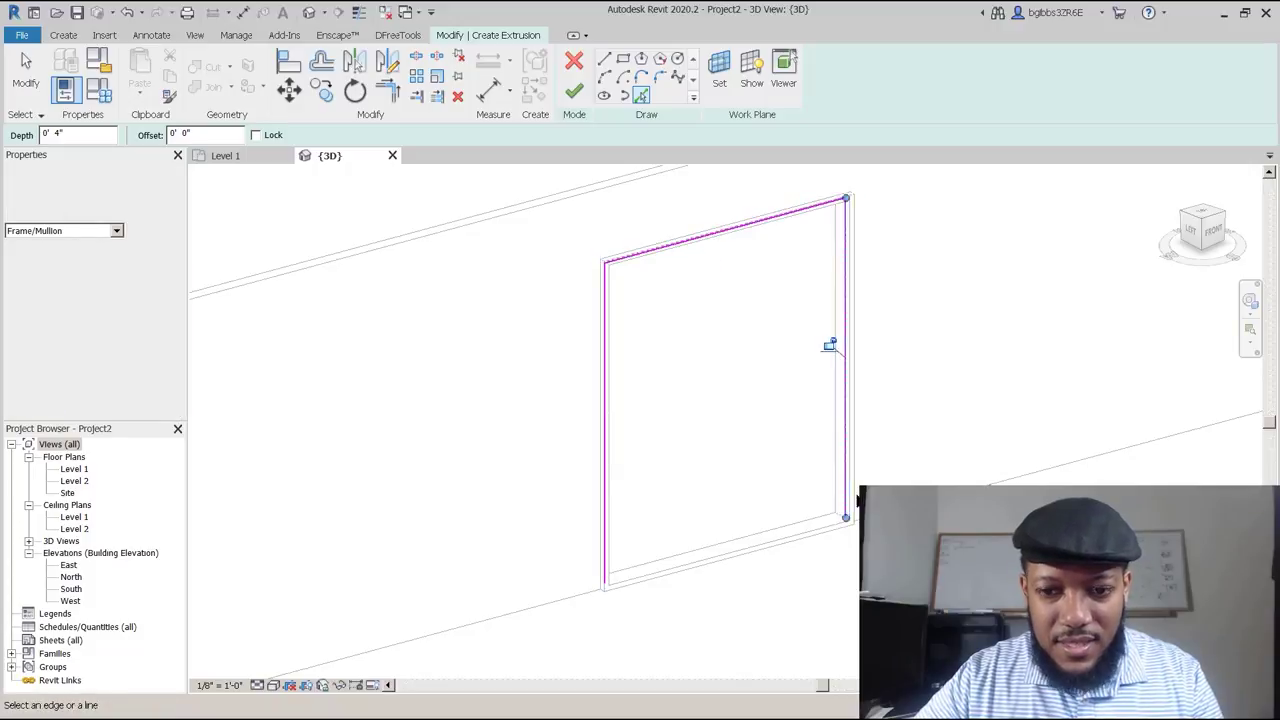
{"action": "left_click", "coordinate": [820, 537]}
{"action": "scroll", "coordinate": [579, 601], "scroll_direction": "up", "scroll_amount": 3}
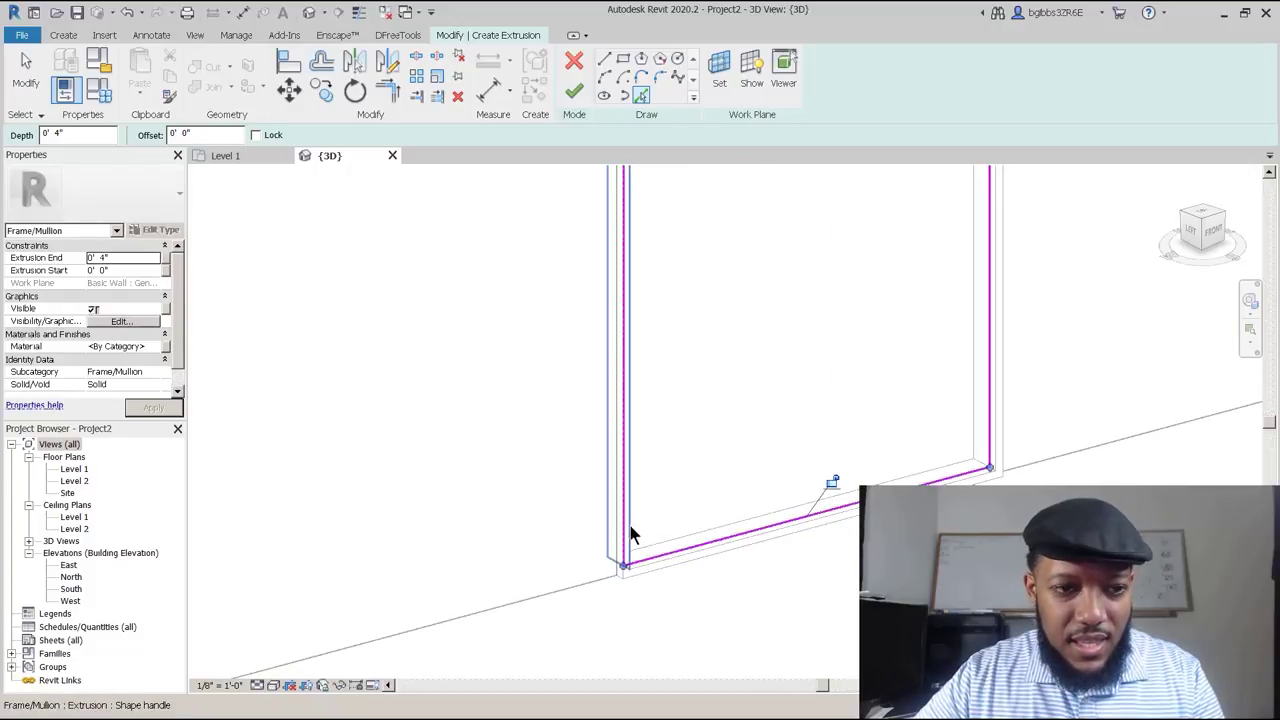
Set the pane's extrusion end to 2" and its subcategory to Glass.
{"action": "left_click", "coordinate": [118, 259]}
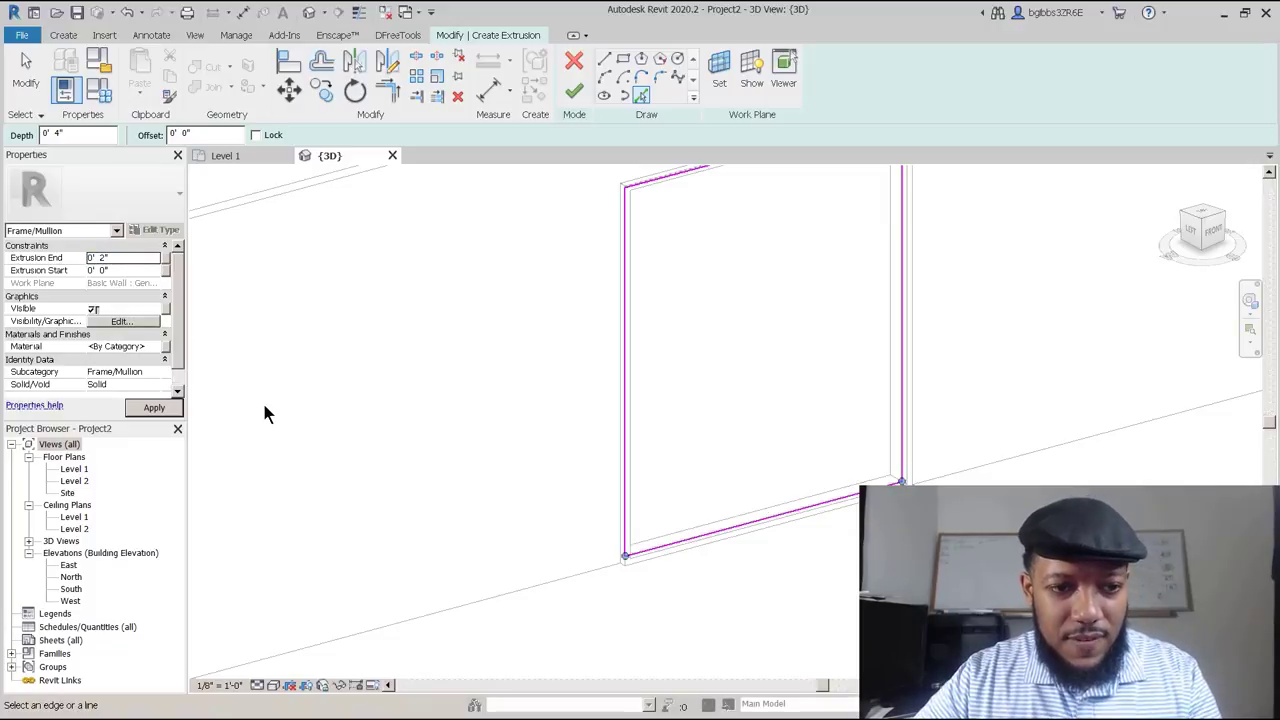
{"action": "left_click", "coordinate": [157, 373]}
{"action": "left_click", "coordinate": [154, 372]}
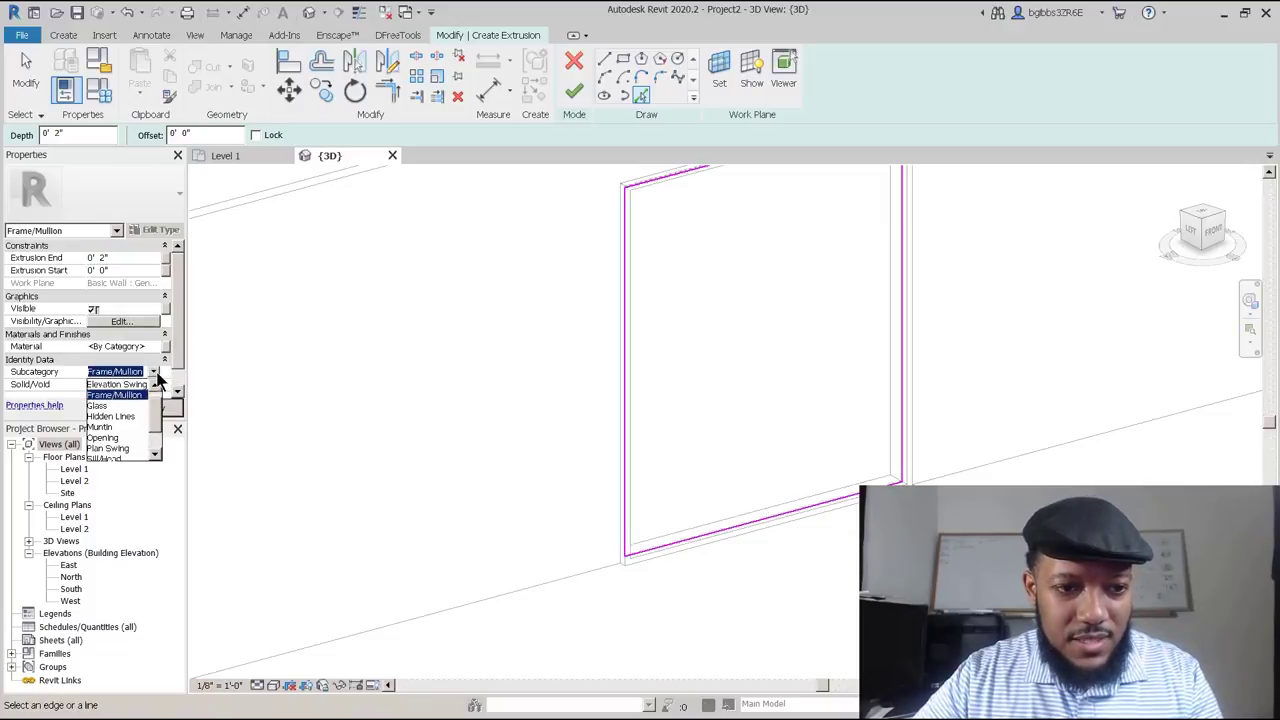
{"action": "left_click", "coordinate": [130, 405]}
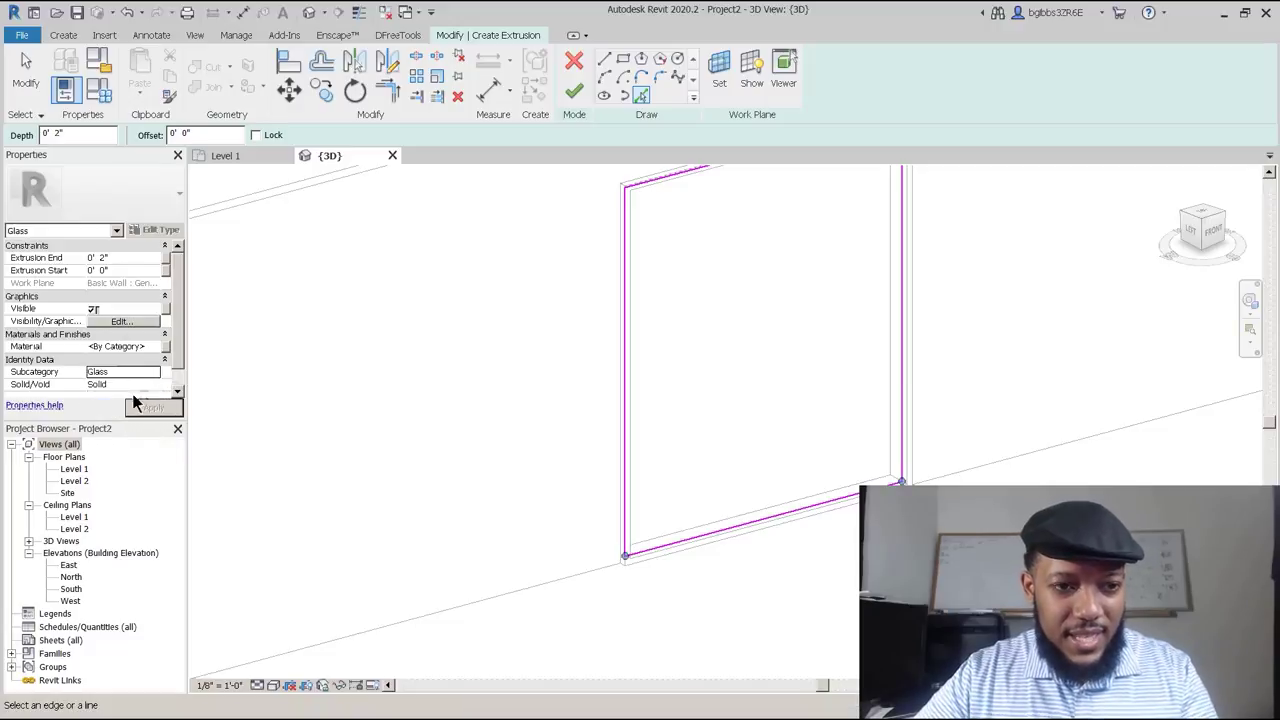
Search the material library for GLASS and assign the Glass material to the pane extrusion.
{"action": "left_click", "coordinate": [165, 347]}
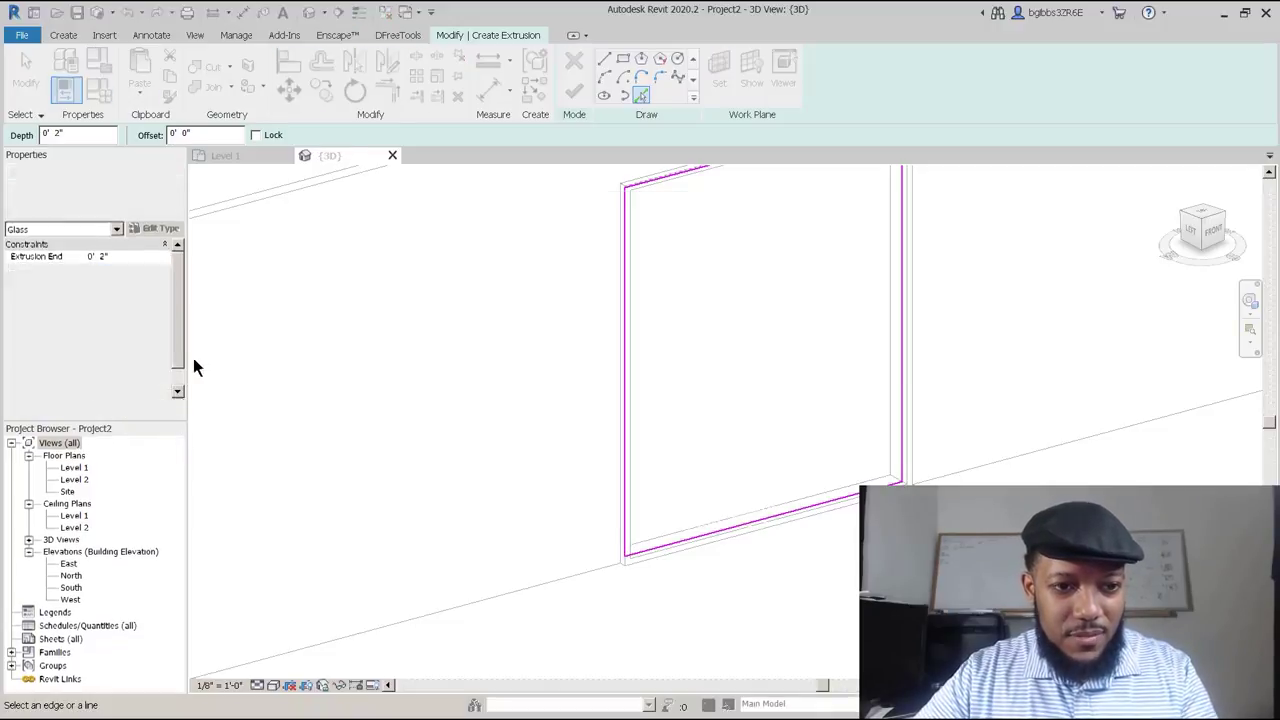
{"action": "left_click", "coordinate": [734, 508]}
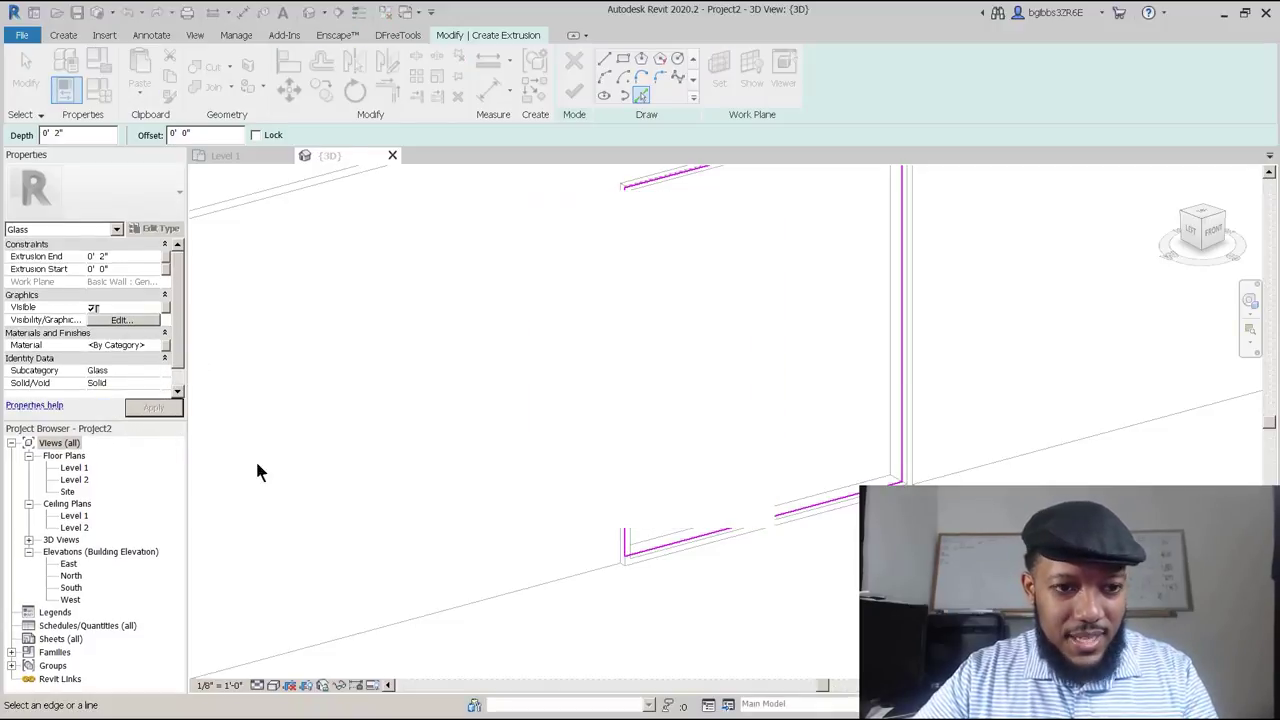
{"action": "left_click", "coordinate": [153, 349]}
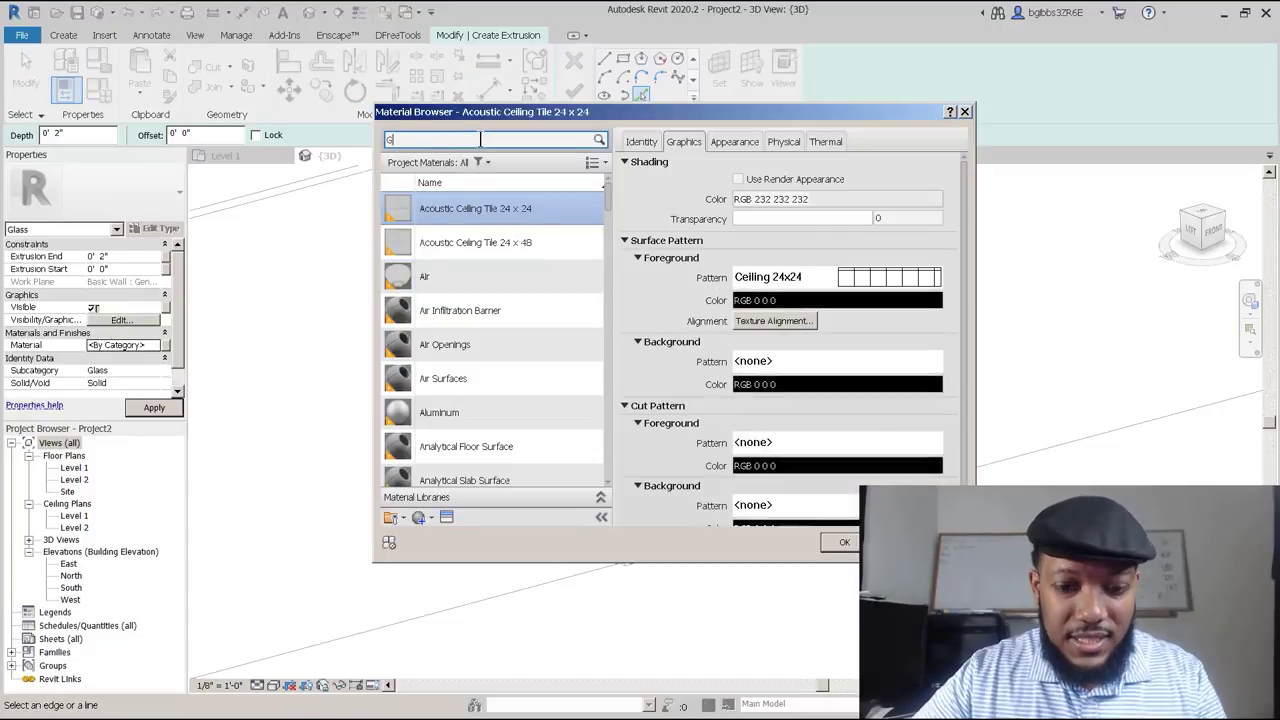
{"action": "left_click", "coordinate": [480, 140]}
{"action": "type", "text": "GLASS"}
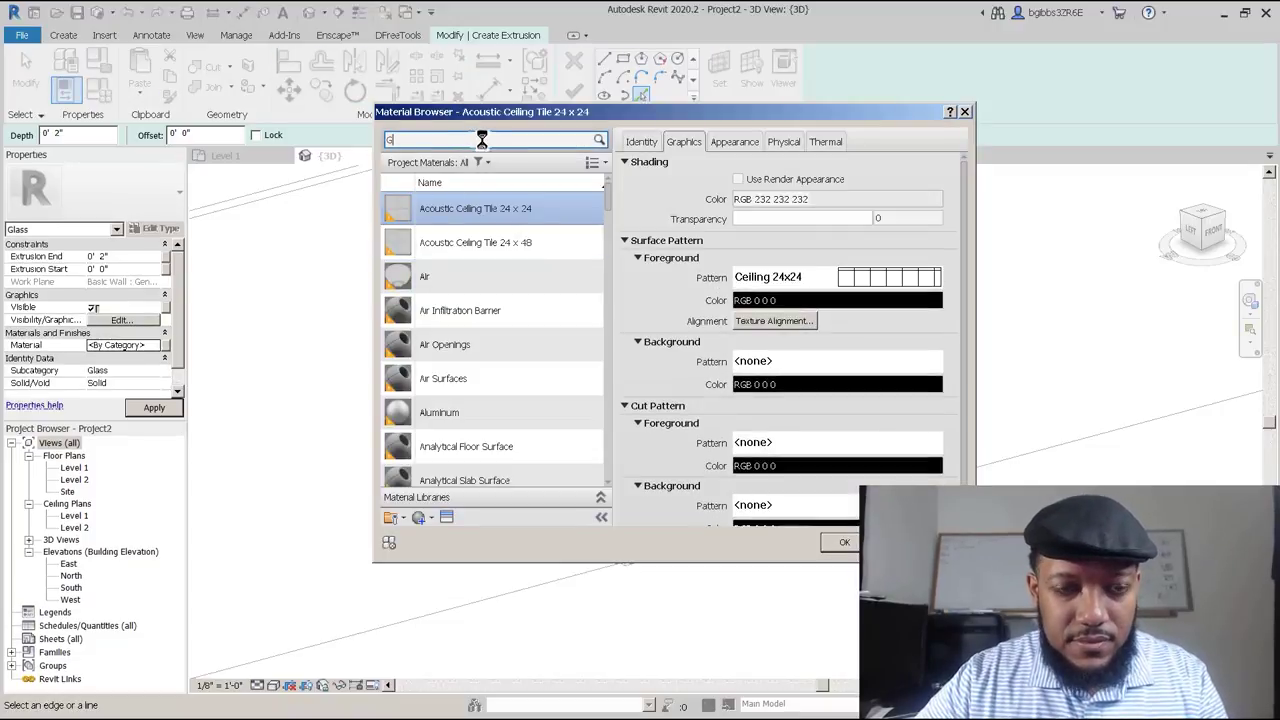
{"action": "left_click", "coordinate": [446, 260]}
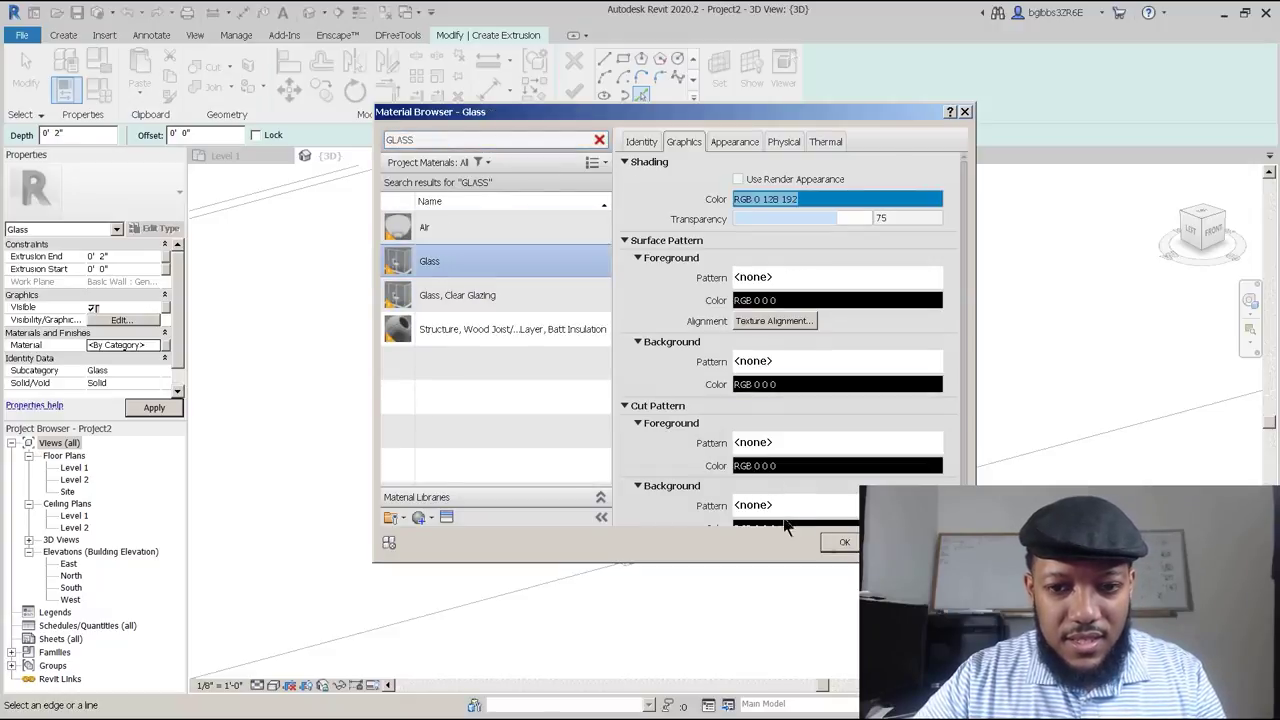
{"action": "left_click", "coordinate": [840, 544]}
{"action": "scroll", "coordinate": [750, 548], "scroll_direction": "down", "scroll_amount": 4}
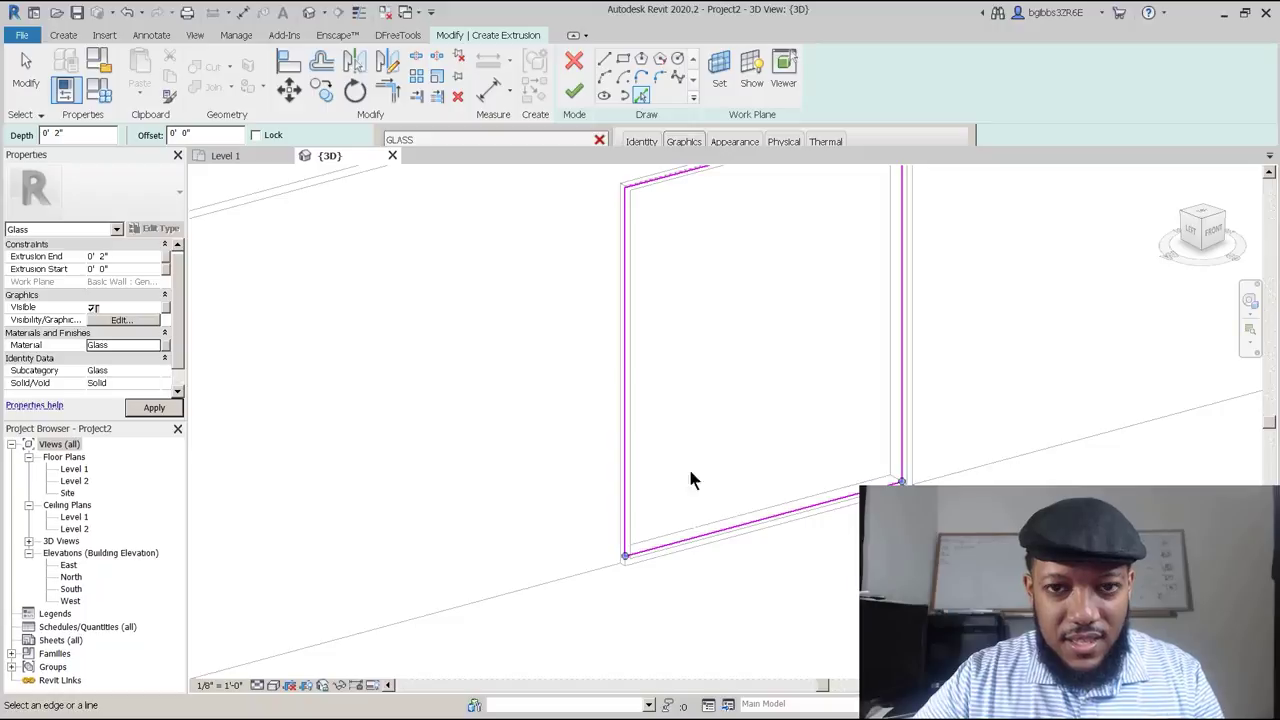
Finish the glass pane extrusion and complete the in-place window model.
{"action": "left_click", "coordinate": [573, 90]}
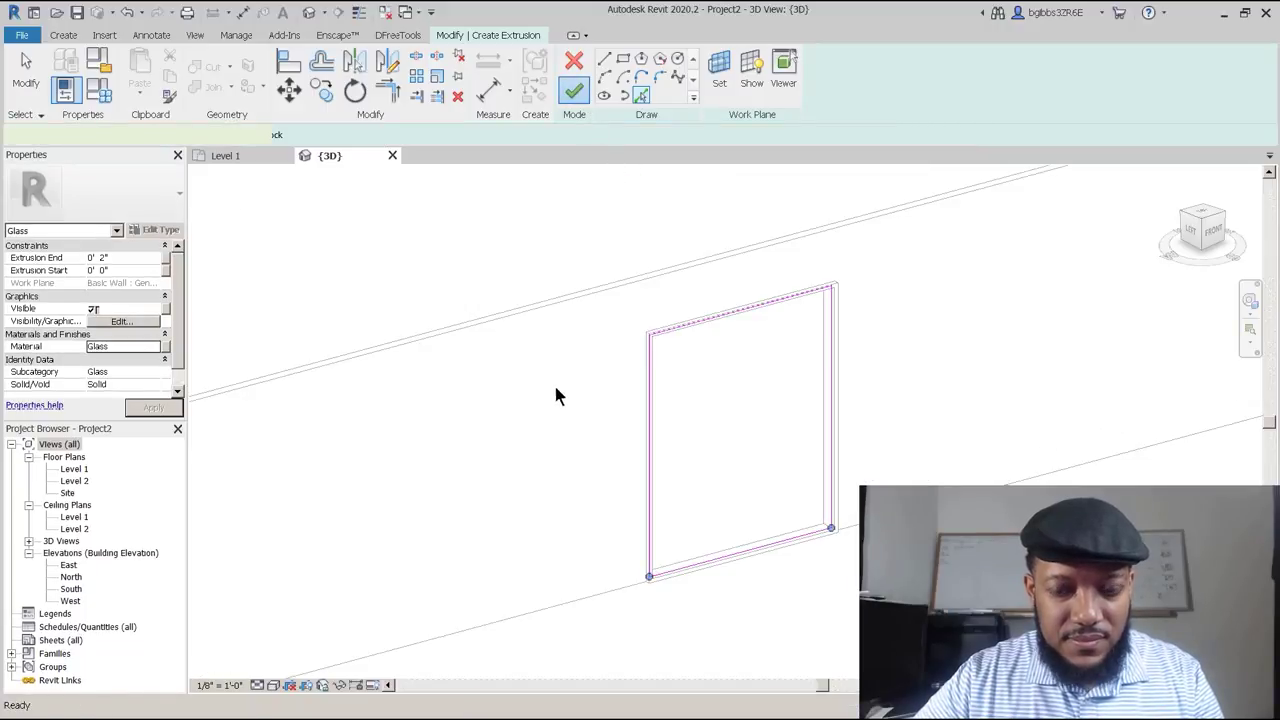
{"action": "scroll", "coordinate": [561, 351], "scroll_direction": "down", "scroll_amount": 2}
{"action": "key", "text": "Escape"}
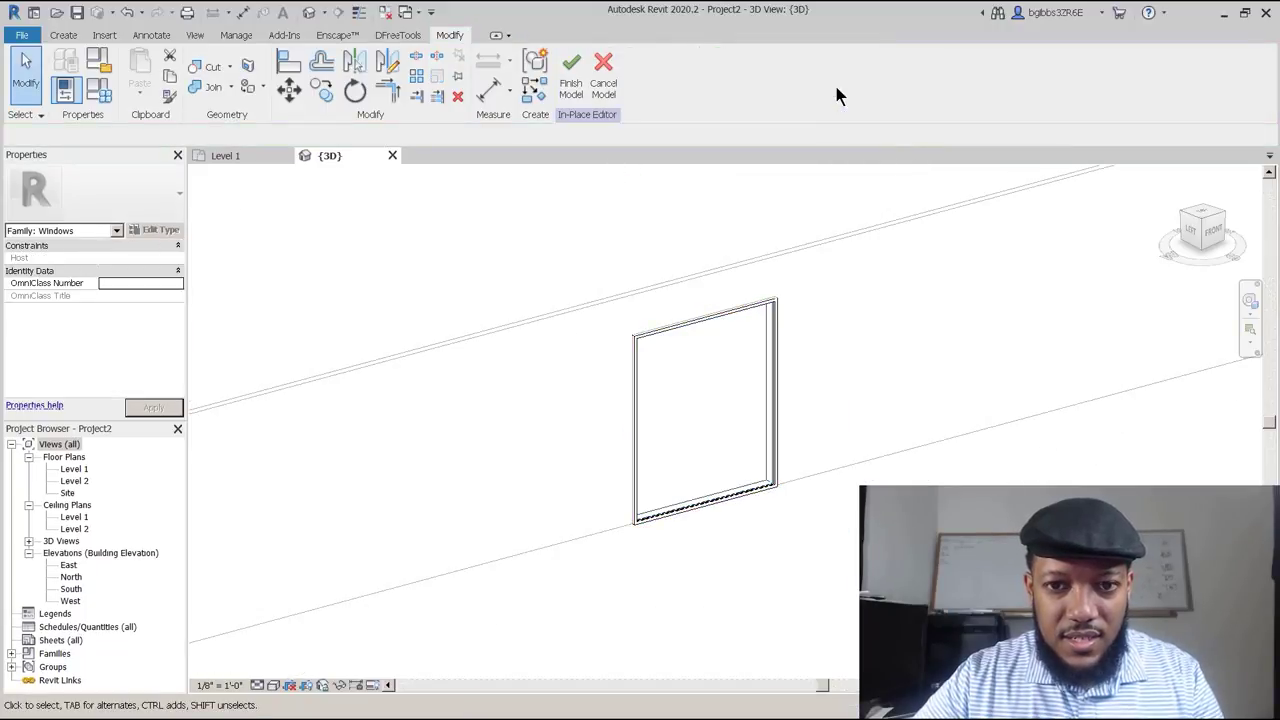
{"action": "left_click", "coordinate": [573, 80]}
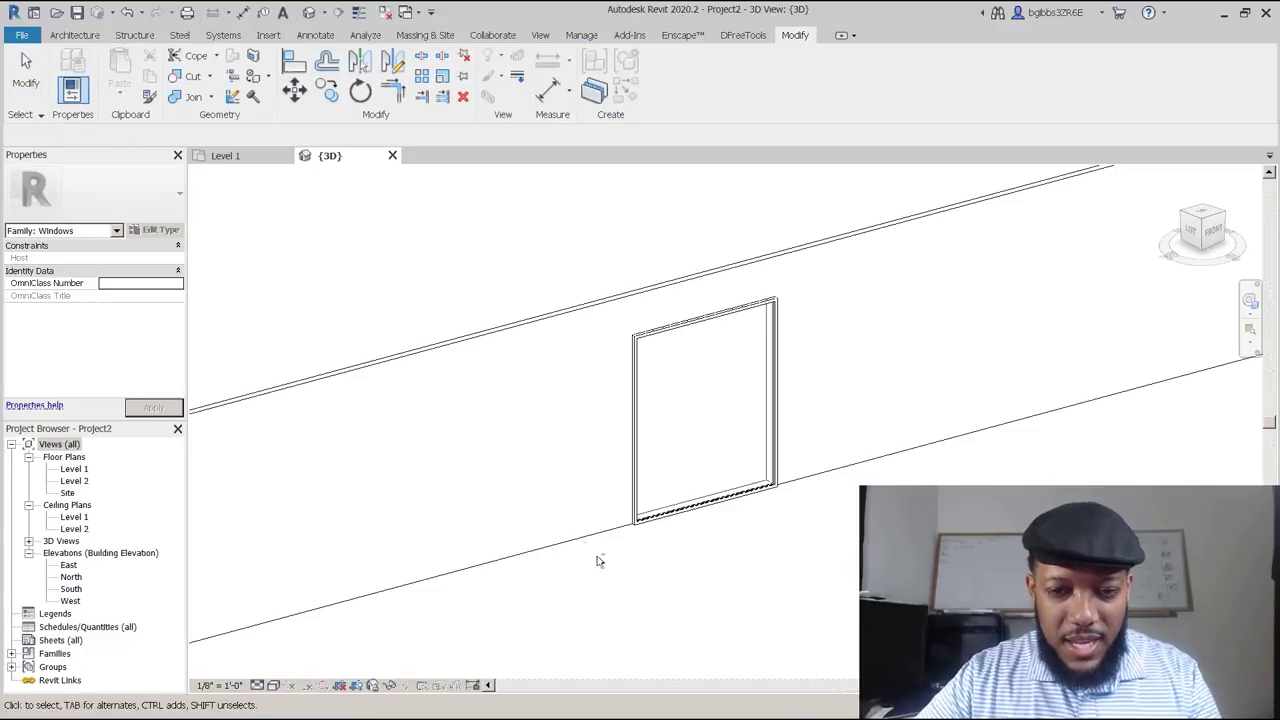
{"action": "scroll", "coordinate": [572, 345], "scroll_direction": "down", "scroll_amount": 2}
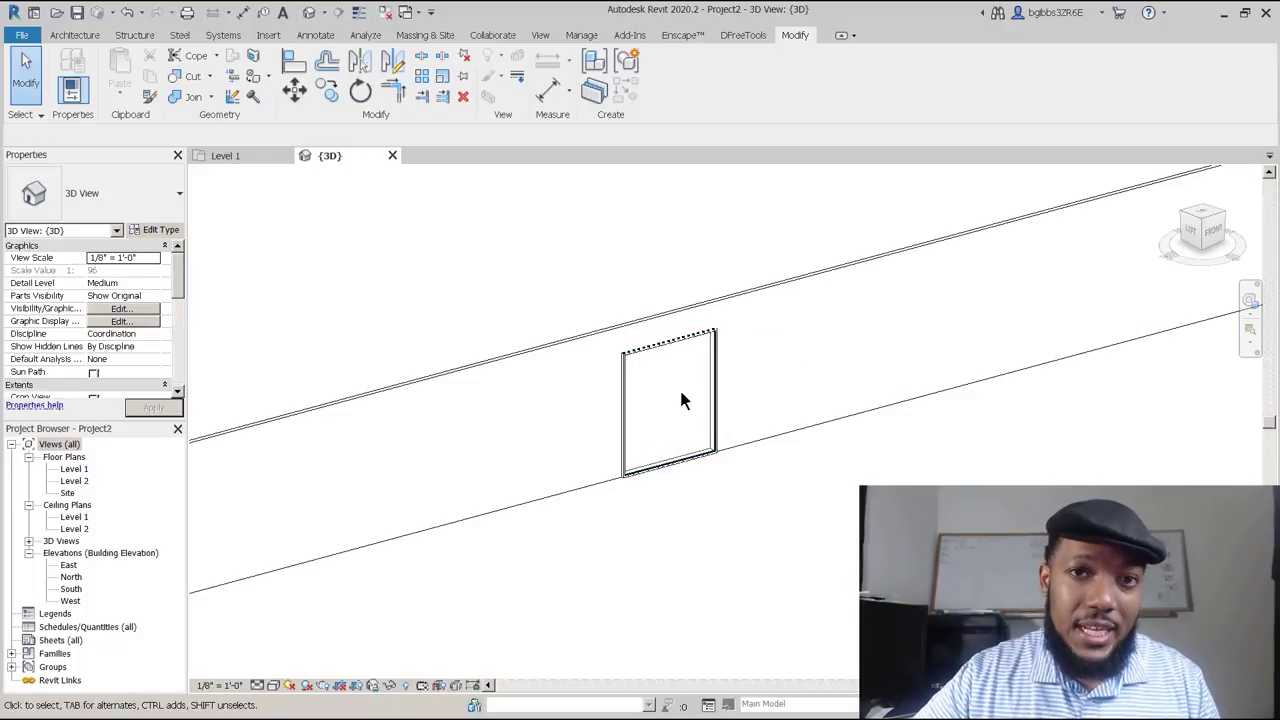
{"action": "middle_click_drag", "start_coordinate": [672, 420], "coordinate": [726, 408], "text": "shift"}
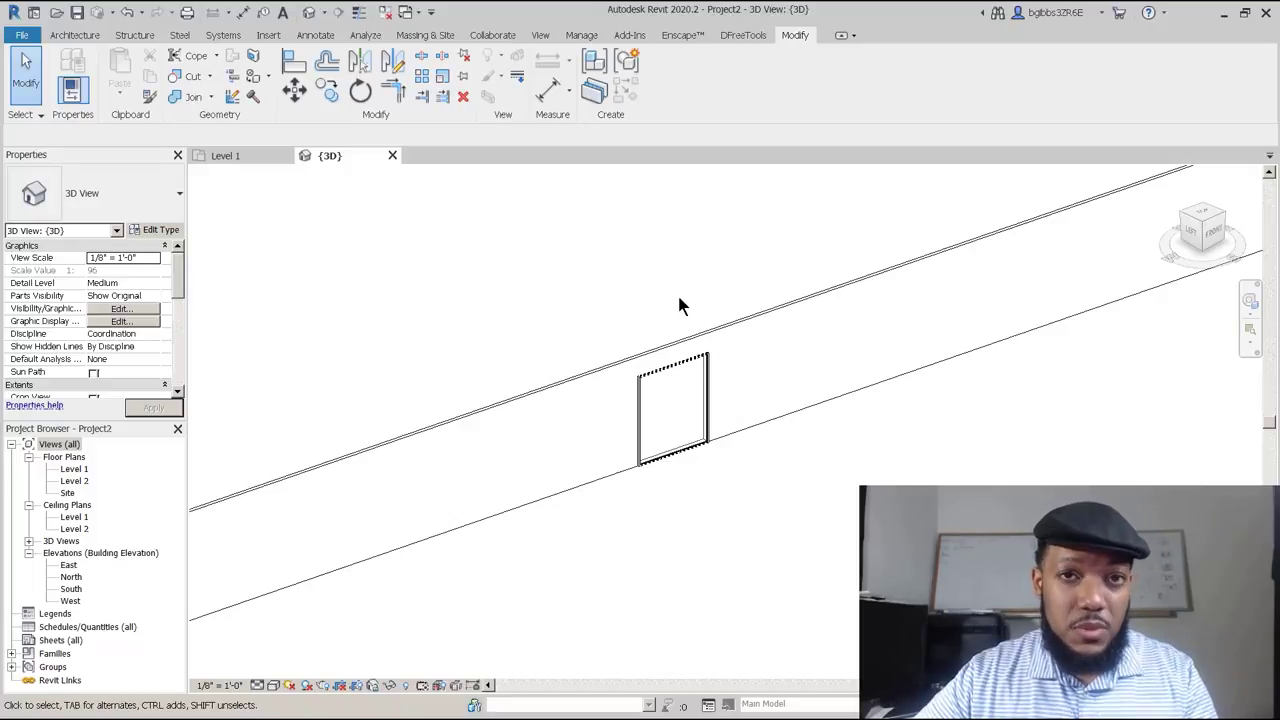
Start a new in-place model in the Generic Models category, keeping the suggested name.
{"action": "scroll", "coordinate": [784, 342], "scroll_direction": "up", "scroll_amount": 2}
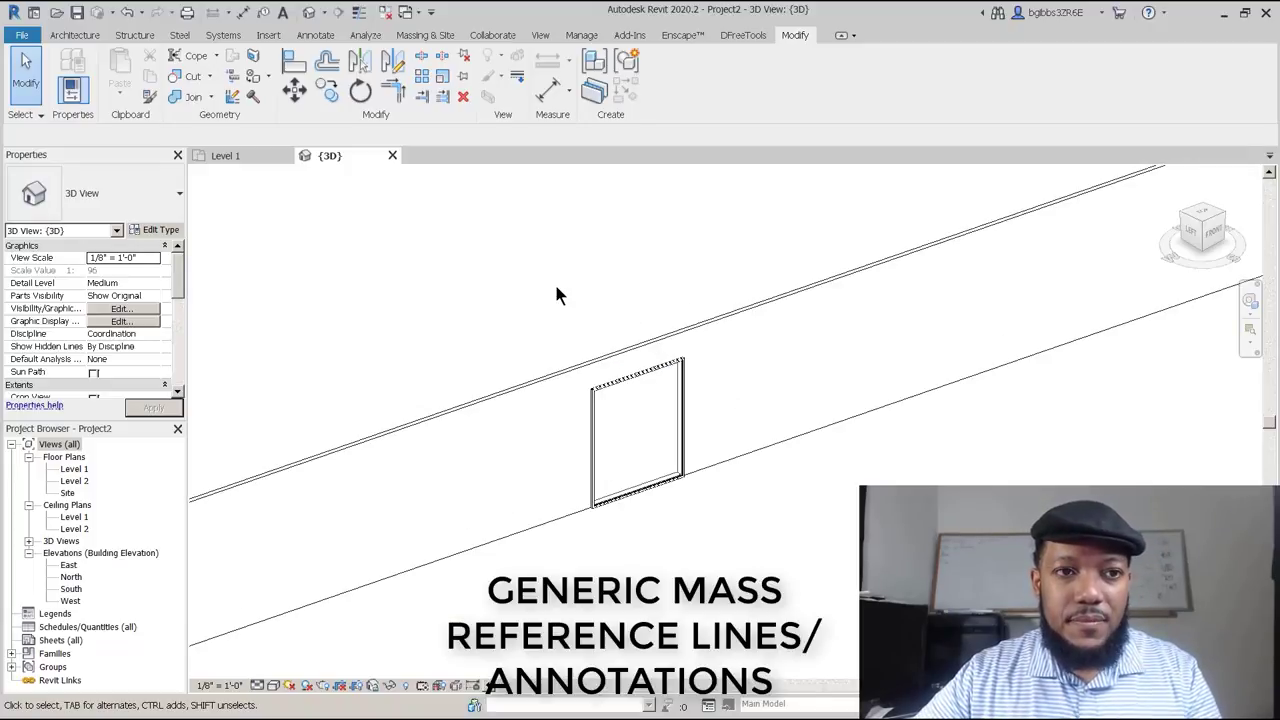
{"action": "left_click", "coordinate": [75, 35]}
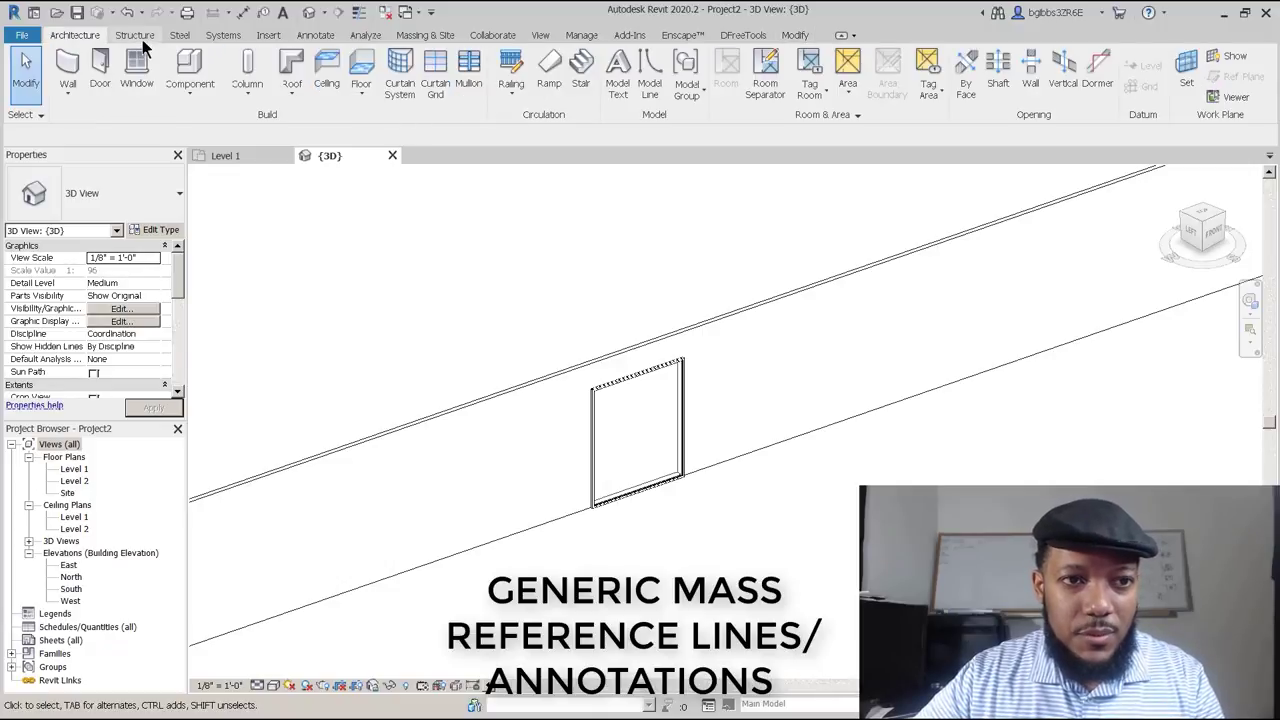
{"action": "left_click", "coordinate": [187, 93]}
{"action": "left_click", "coordinate": [91, 34]}
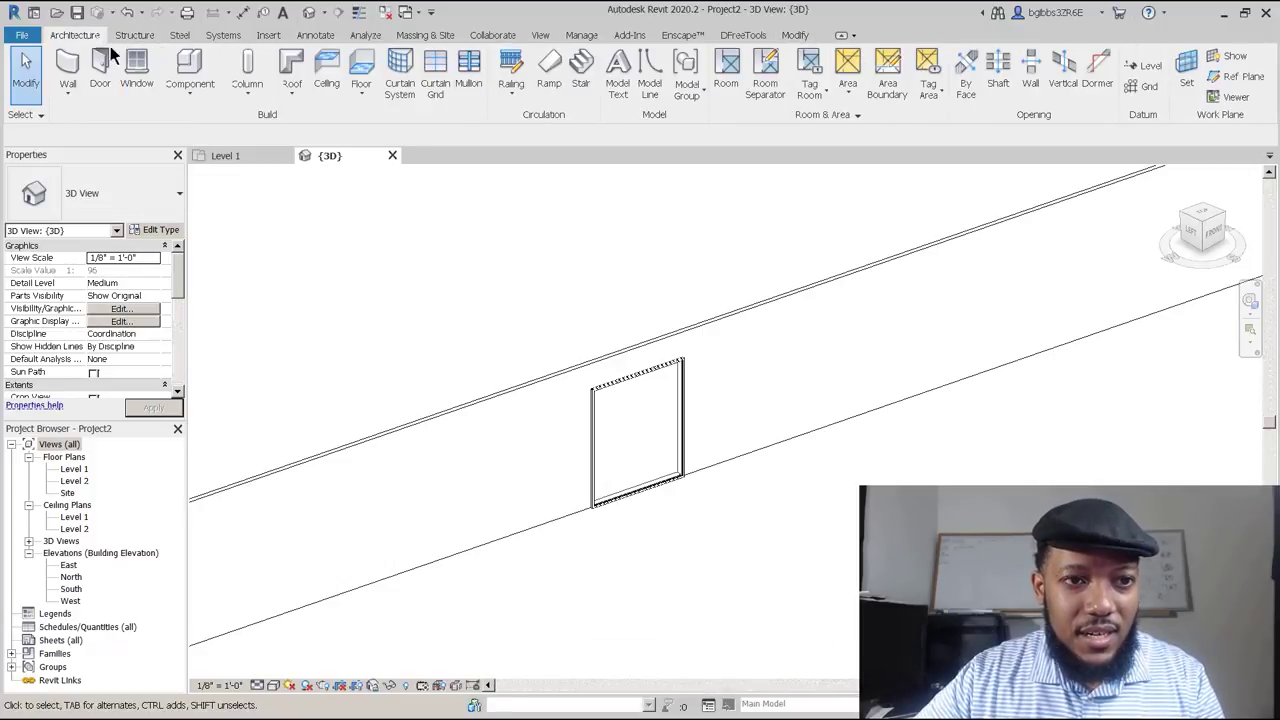
{"action": "left_click", "coordinate": [190, 92]}
{"action": "left_click", "coordinate": [145, 163]}
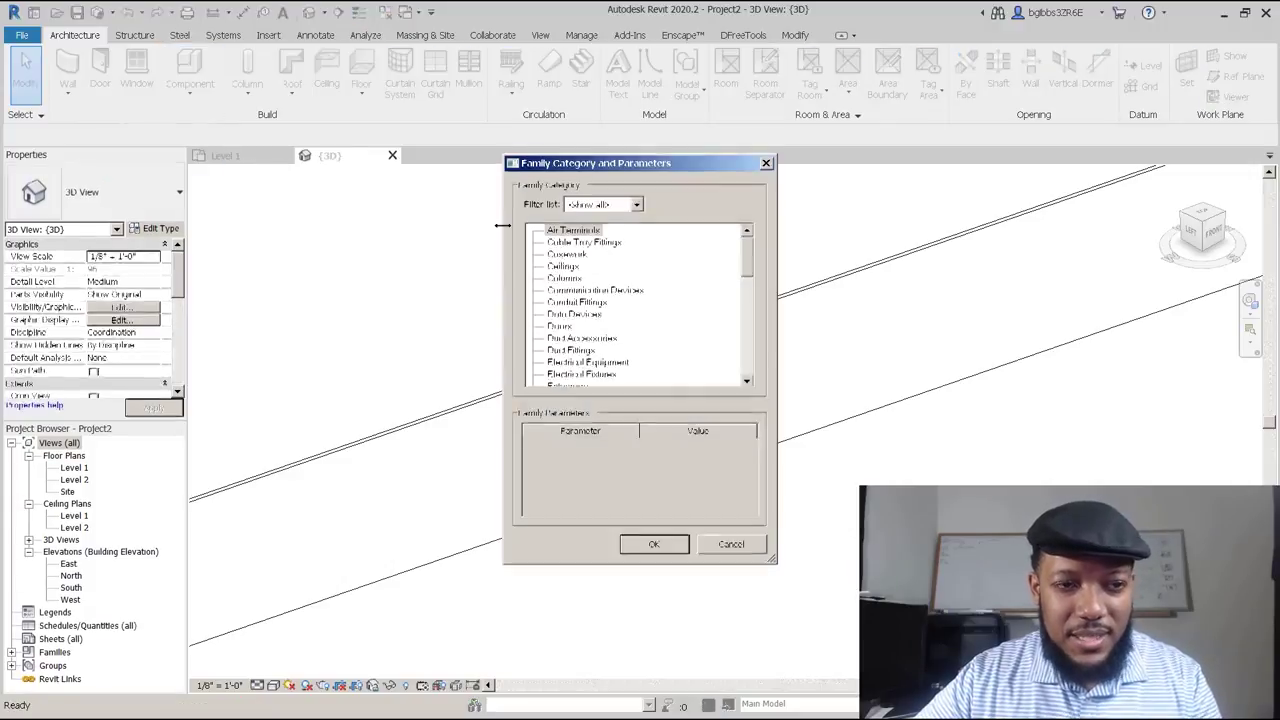
{"action": "left_click_drag", "start_coordinate": [748, 274], "coordinate": [755, 322]}
{"action": "left_click", "coordinate": [578, 254]}
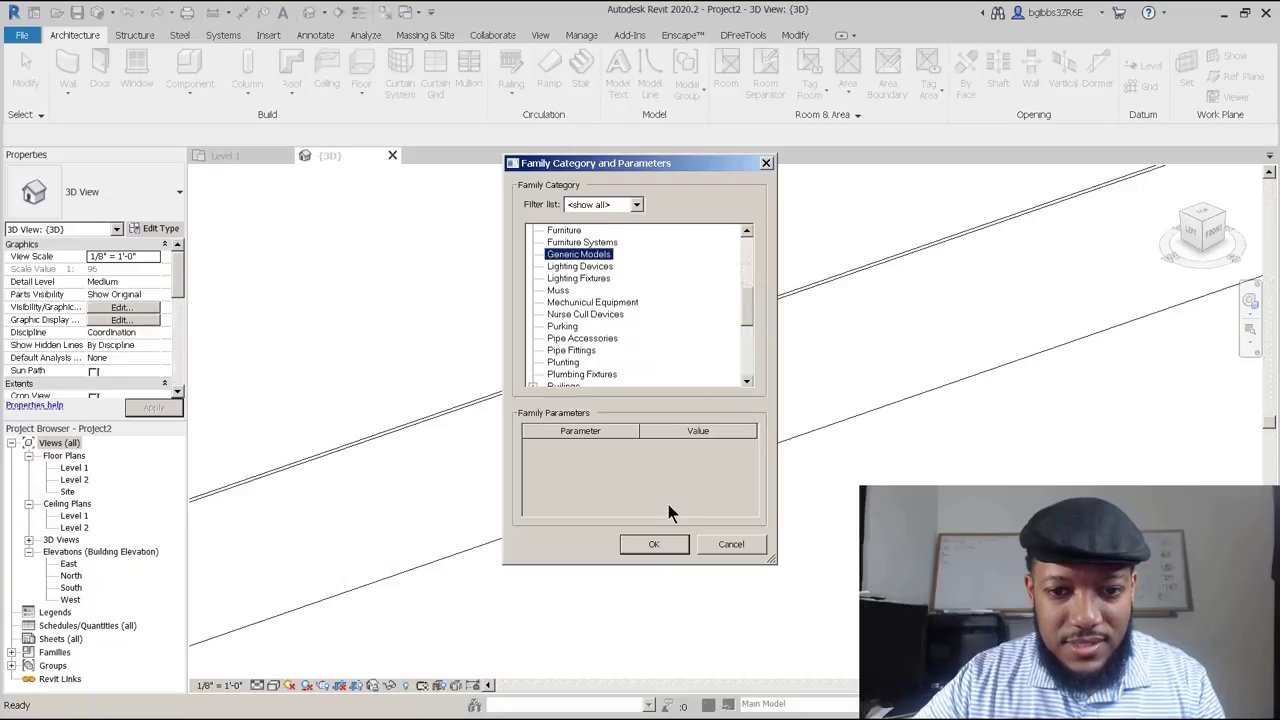
{"action": "left_click", "coordinate": [654, 544]}
{"action": "left_click", "coordinate": [757, 466]}
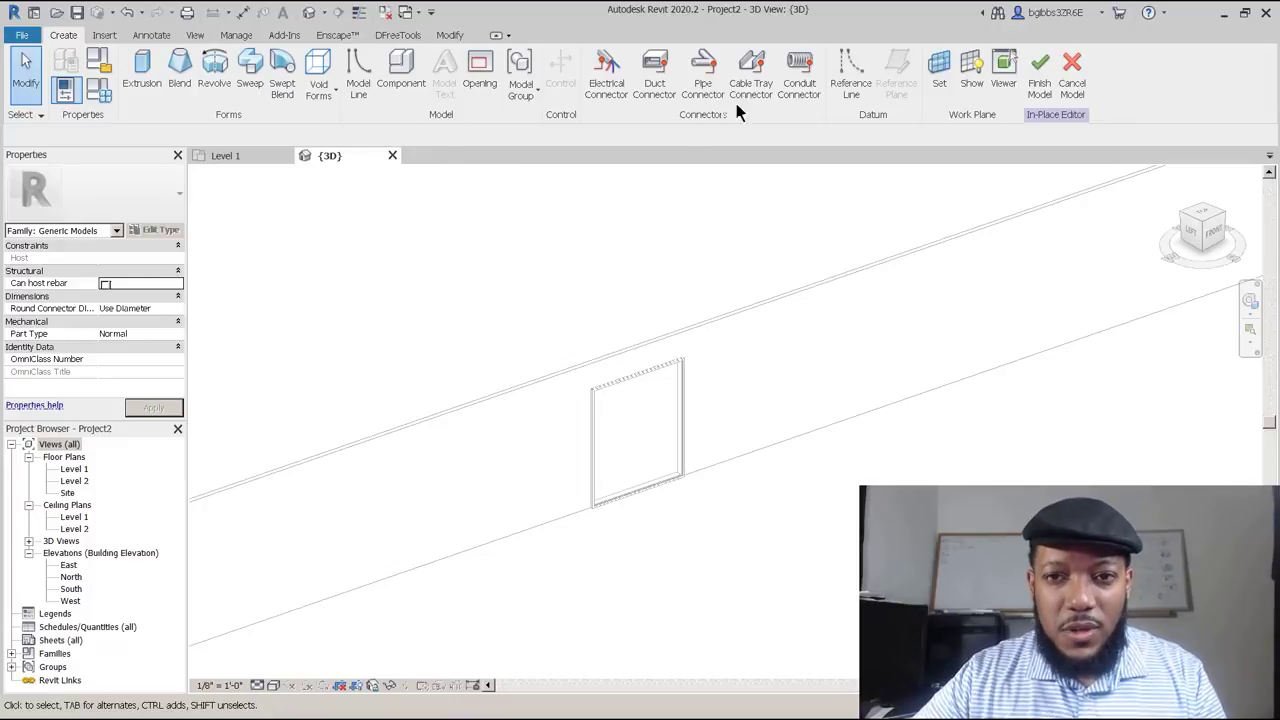
Draw two connected model lines forming a V on Level 1 in front of the window.
{"action": "middle_click_drag", "start_coordinate": [686, 466], "coordinate": [660, 360], "text": "shift"}
{"action": "scroll", "coordinate": [754, 299], "scroll_direction": "up", "scroll_amount": 2}
{"action": "middle_click_drag", "start_coordinate": [609, 520], "coordinate": [610, 469], "text": "shift"}
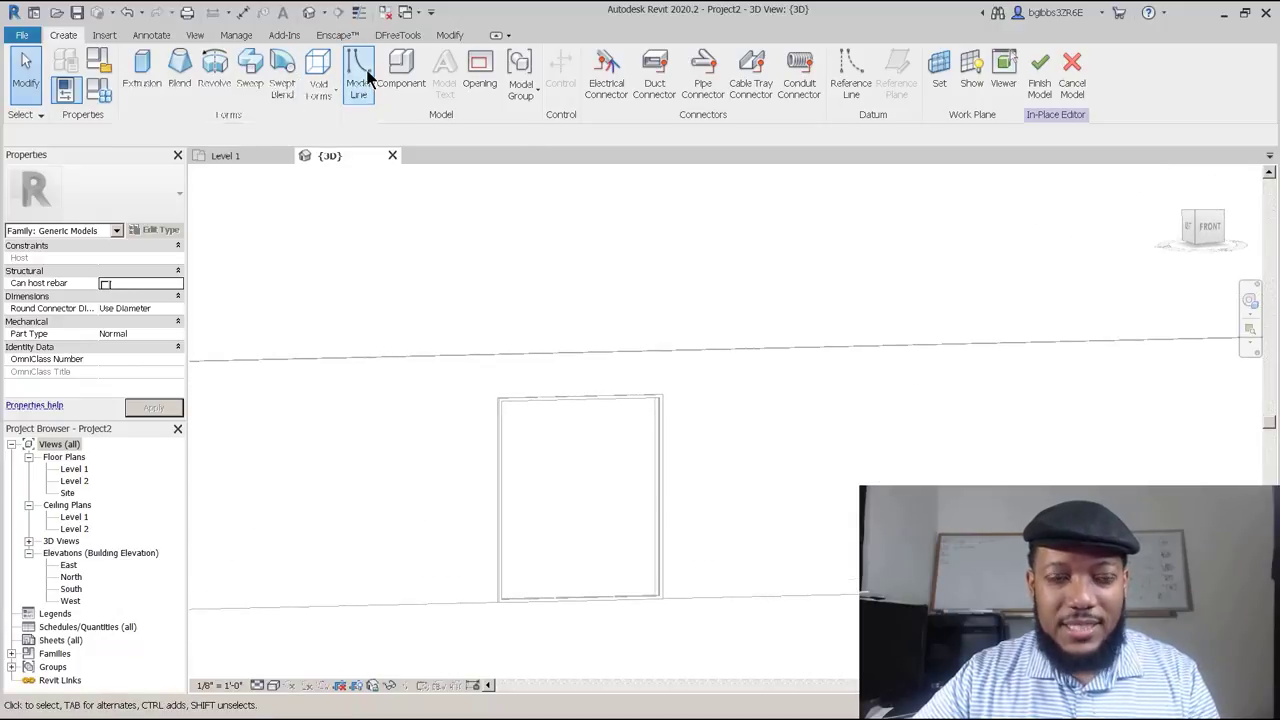
{"action": "left_click", "coordinate": [359, 85]}
{"action": "middle_click_drag", "start_coordinate": [543, 423], "coordinate": [630, 568], "text": "shift"}
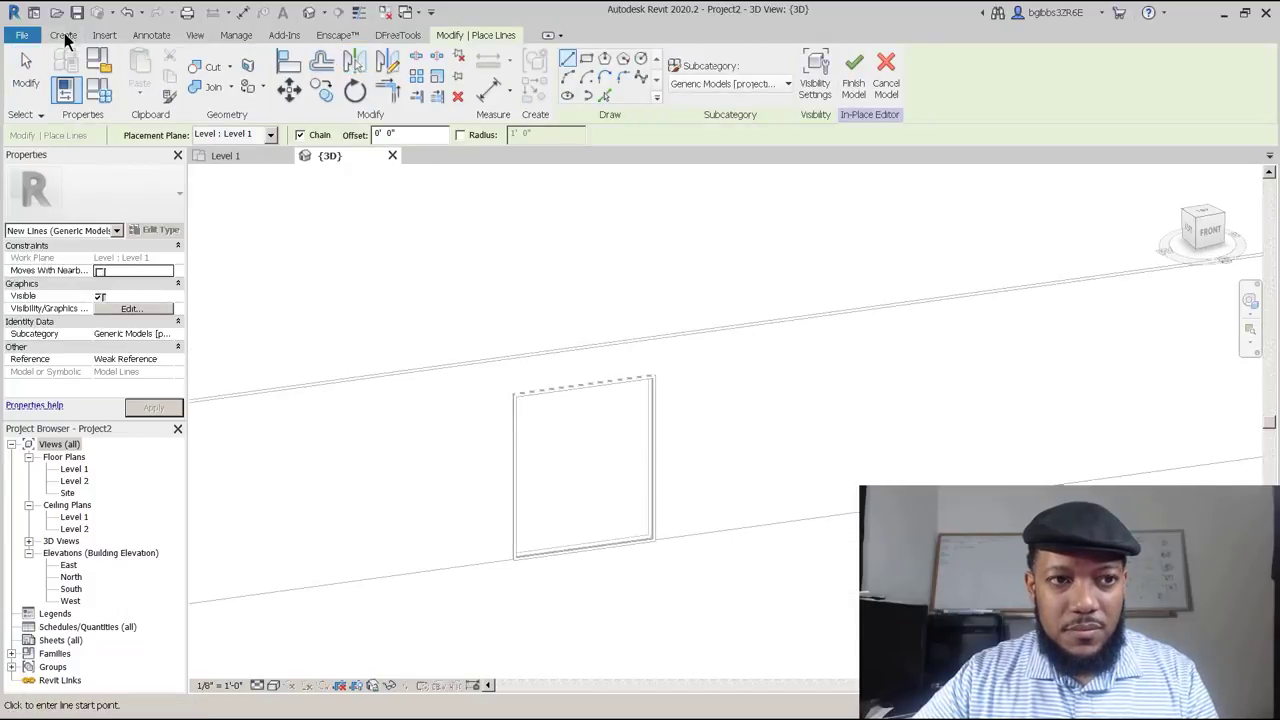
{"action": "left_click", "coordinate": [676, 543]}
{"action": "left_click", "coordinate": [824, 639]}
{"action": "left_click", "coordinate": [963, 498]}
{"action": "key", "text": "Escape"}
{"action": "key", "text": "Escape"}
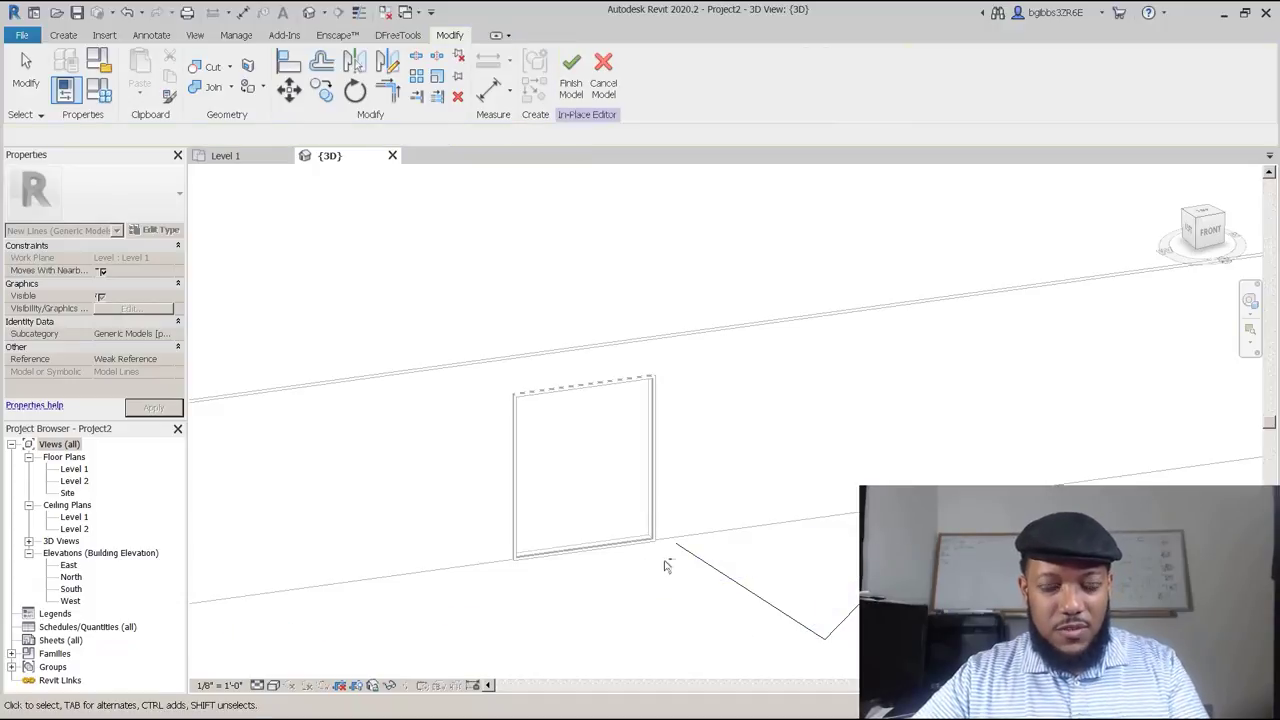
Look at the reference line subcategory options and set the work plane to the wall face by picking a plane.
{"action": "left_click", "coordinate": [63, 35]}
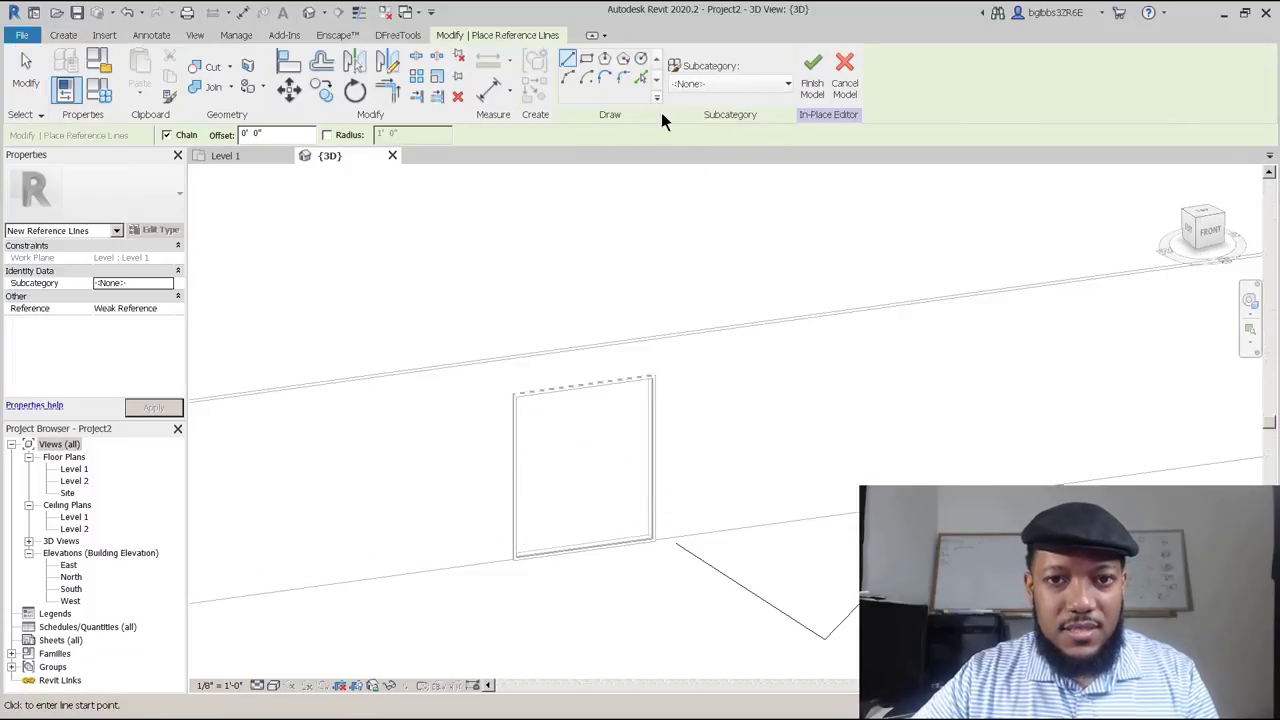
{"action": "left_click", "coordinate": [712, 84]}
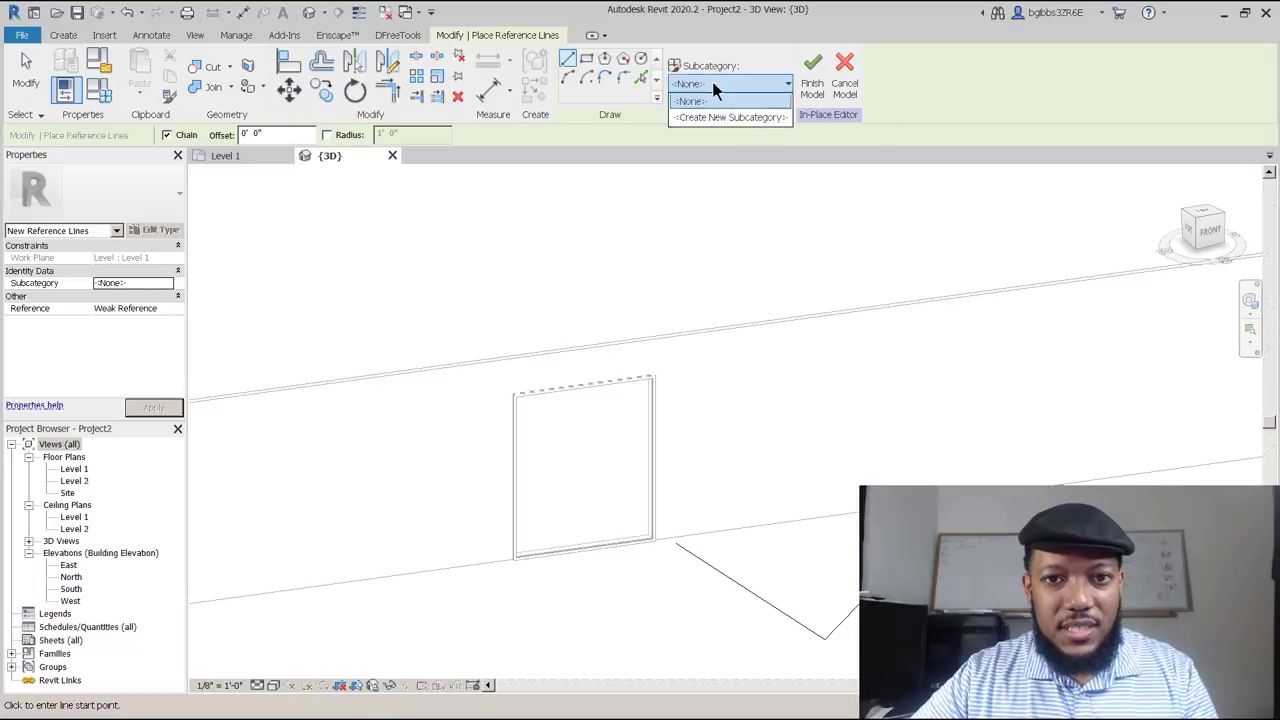
{"action": "left_click", "coordinate": [64, 36]}
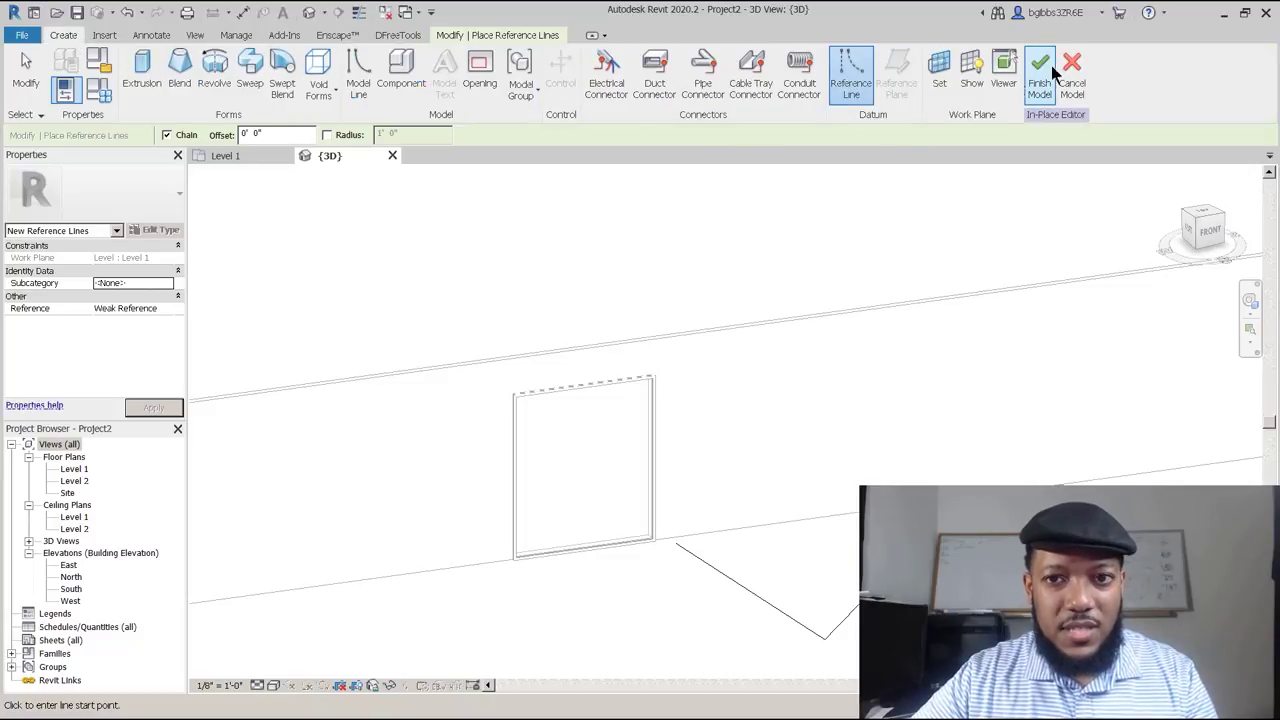
{"action": "left_click", "coordinate": [945, 70]}
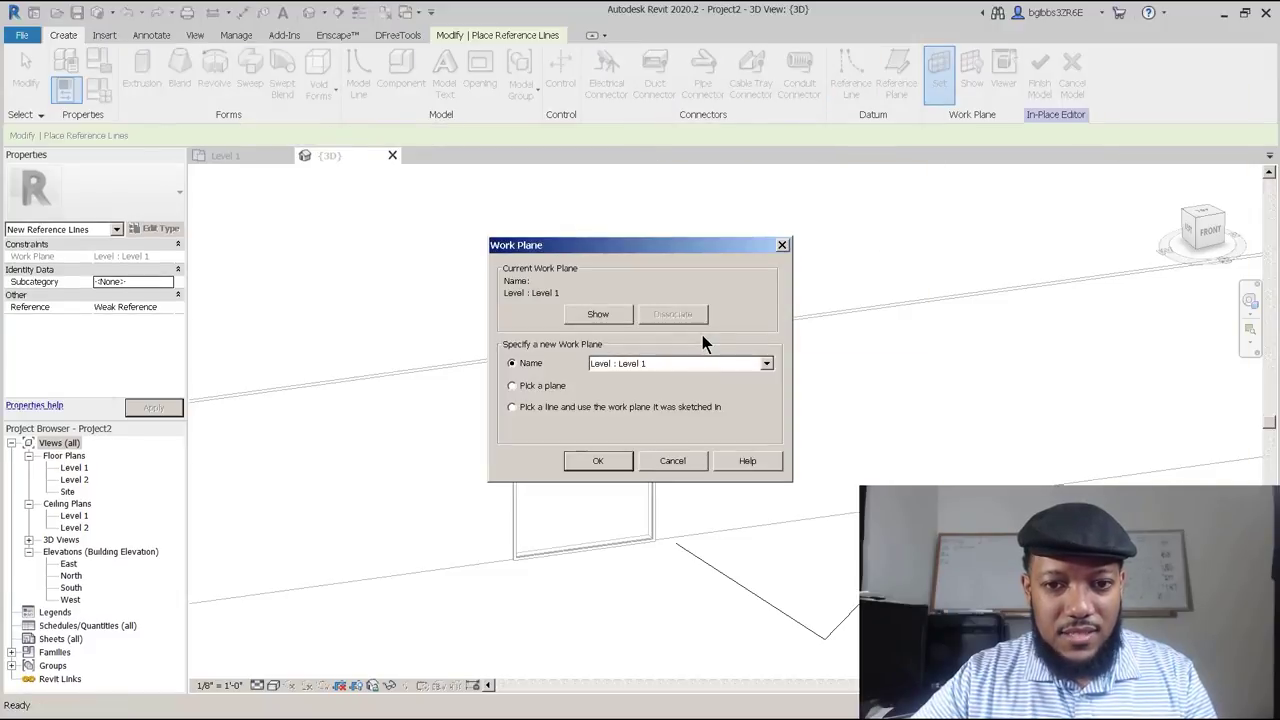
{"action": "left_click", "coordinate": [621, 468]}
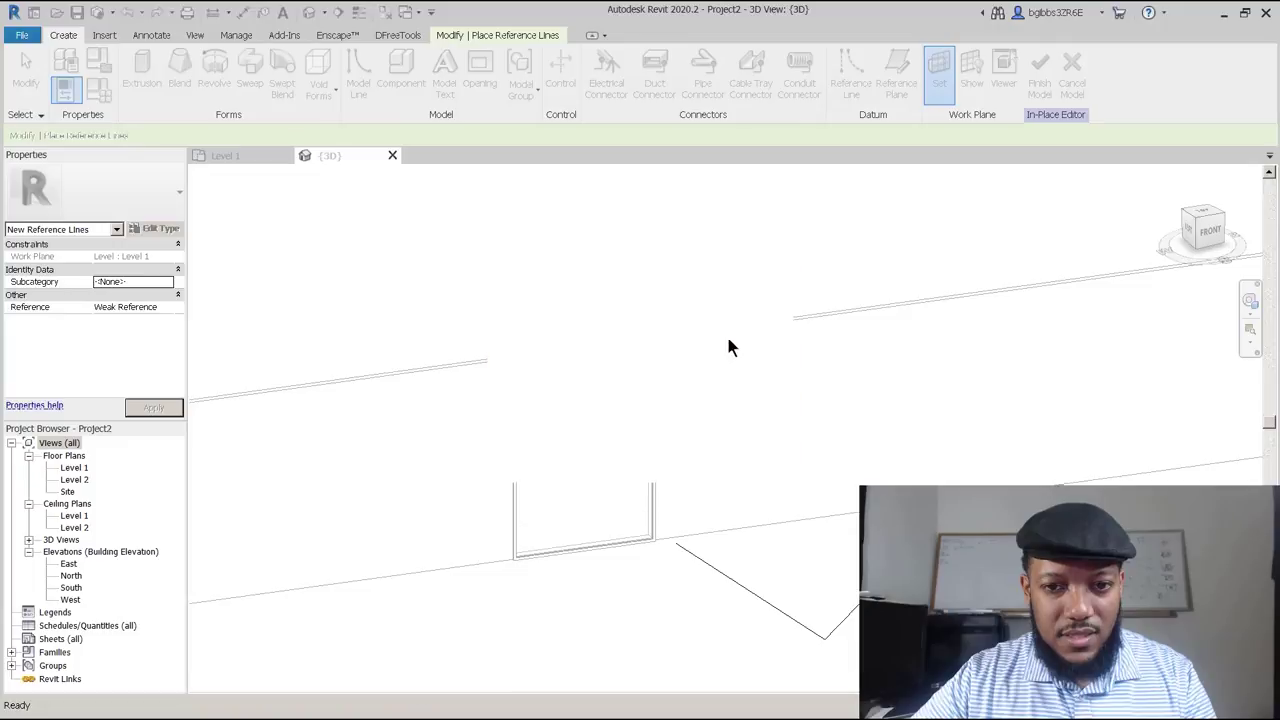
{"action": "left_click", "coordinate": [727, 335]}
Draw a vertical reference line on the wall face beside the window, from the wall's base to above its top.
{"action": "middle_click_drag", "start_coordinate": [518, 432], "coordinate": [514, 383], "text": "shift"}
{"action": "scroll", "coordinate": [560, 480], "scroll_direction": "up", "scroll_amount": 2}
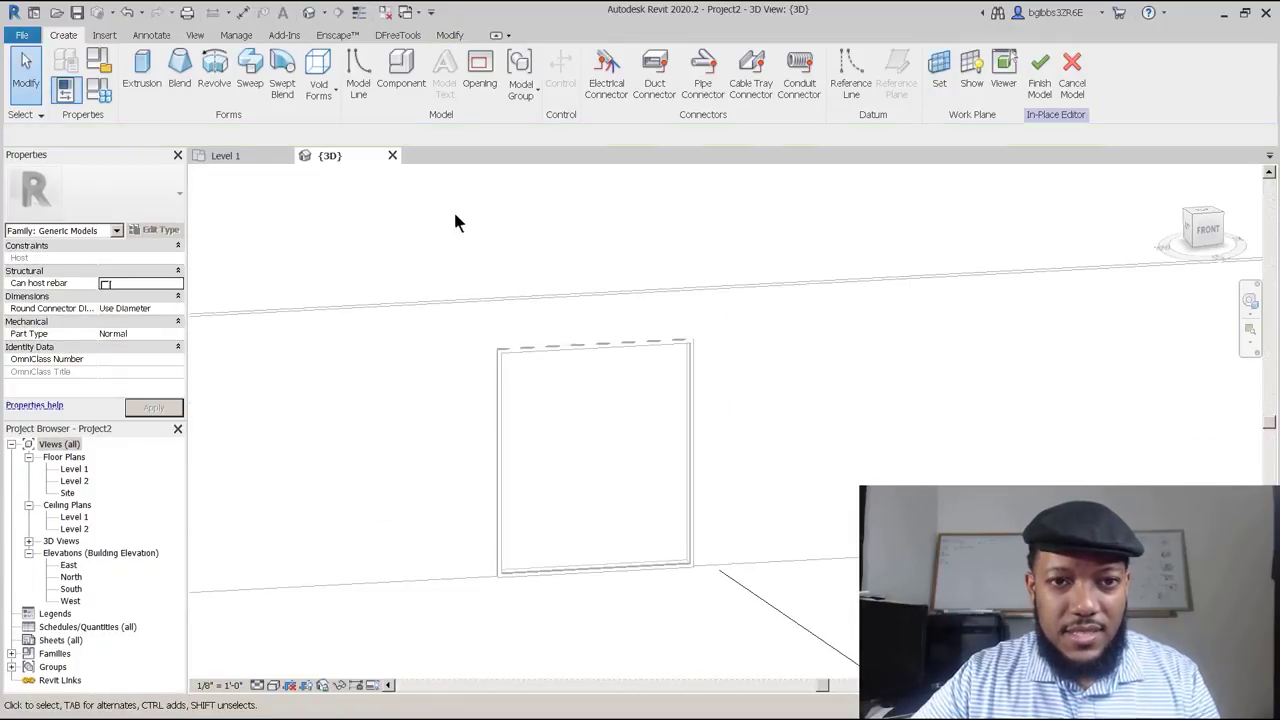
{"action": "scroll", "coordinate": [458, 190], "scroll_direction": "down", "scroll_amount": 1}
{"action": "left_click", "coordinate": [846, 98]}
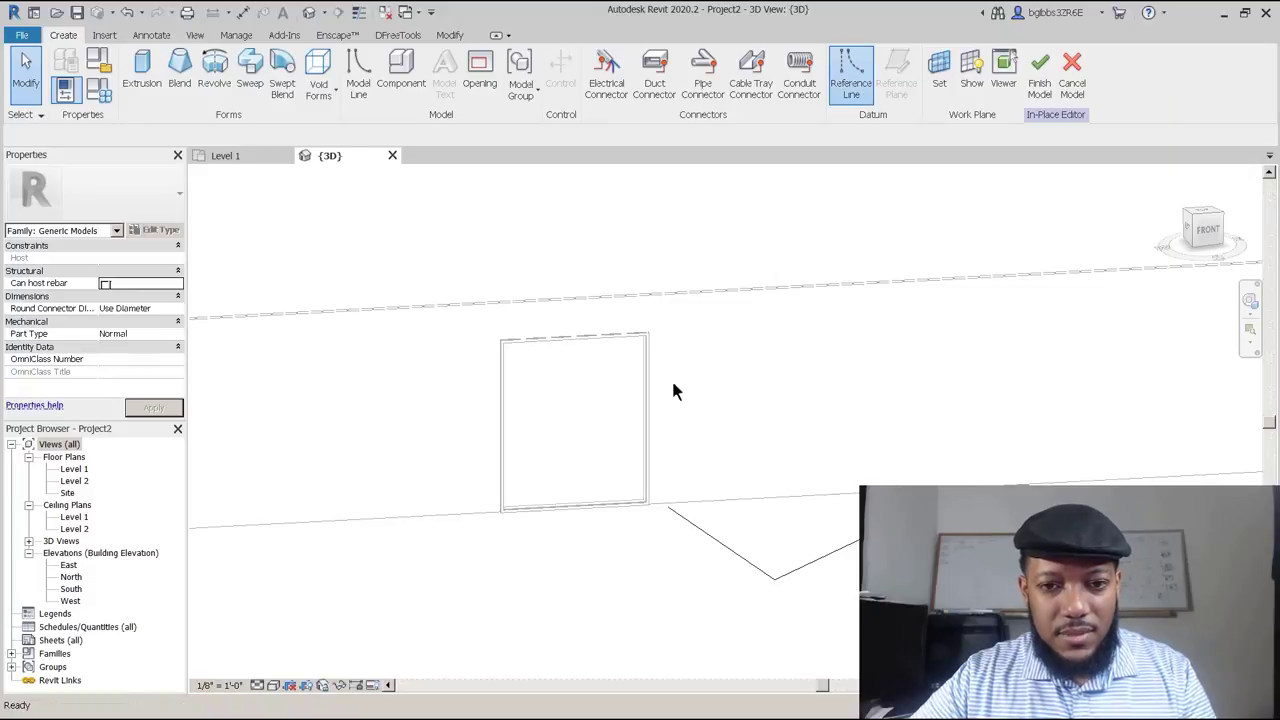
{"action": "left_click", "coordinate": [675, 506]}
{"action": "left_click", "coordinate": [676, 248]}
{"action": "key", "text": "Escape"}
{"action": "key", "text": "Escape"}
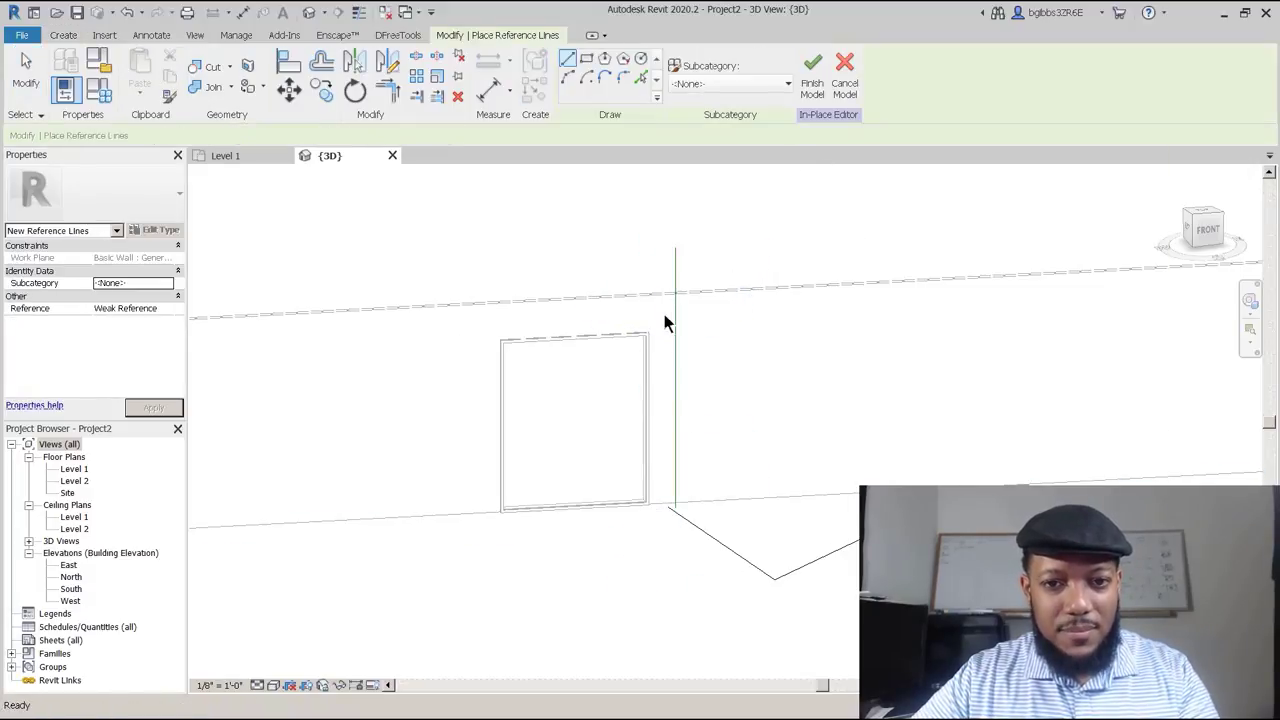
{"action": "scroll", "coordinate": [666, 338], "scroll_direction": "up", "scroll_amount": 1}
{"action": "key", "text": "Escape"}
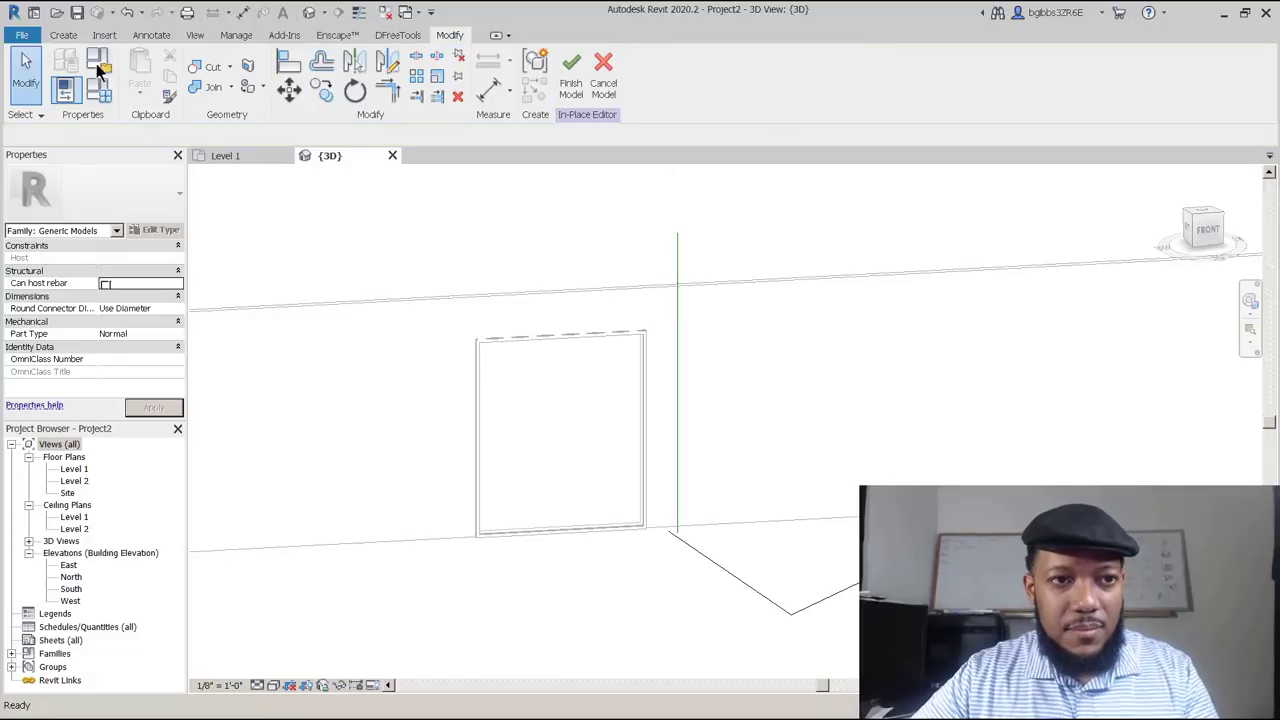
Draw two crossing diagonal model lines with the Trim [projection] subcategory across the window and finish the in-place model.
{"action": "left_click", "coordinate": [63, 35]}
{"action": "left_click", "coordinate": [358, 88]}
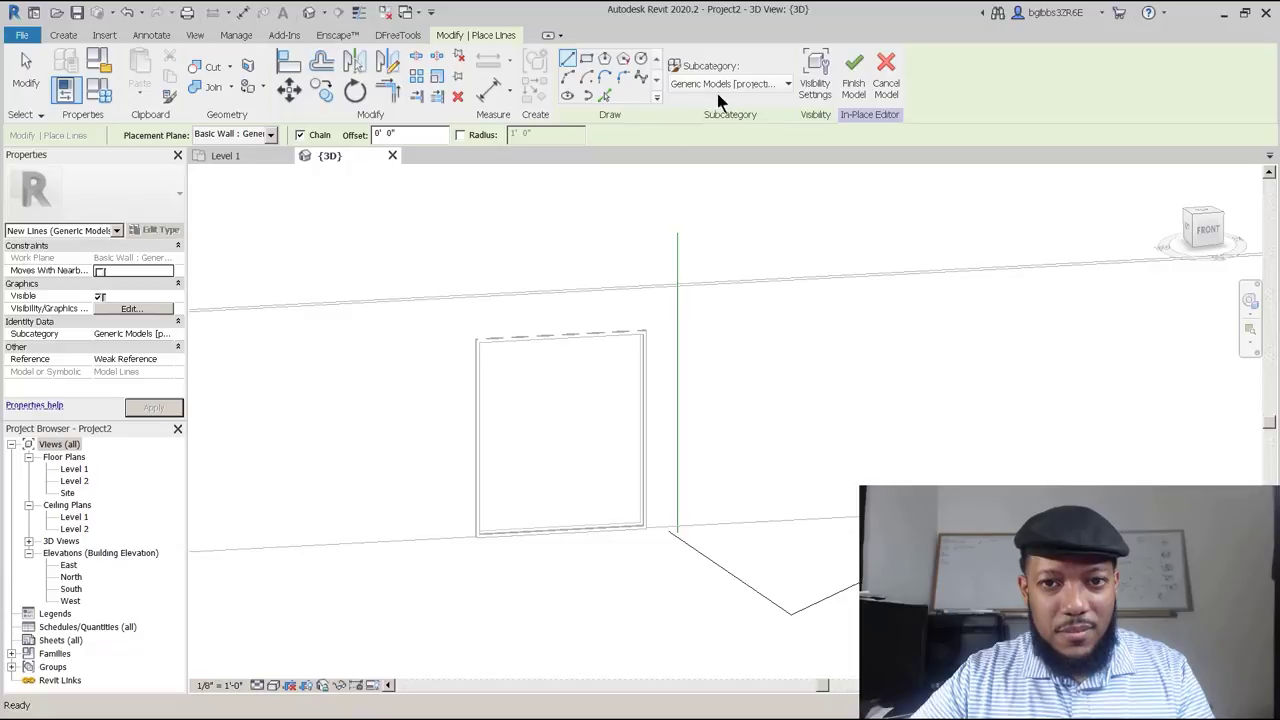
{"action": "left_click", "coordinate": [733, 84]}
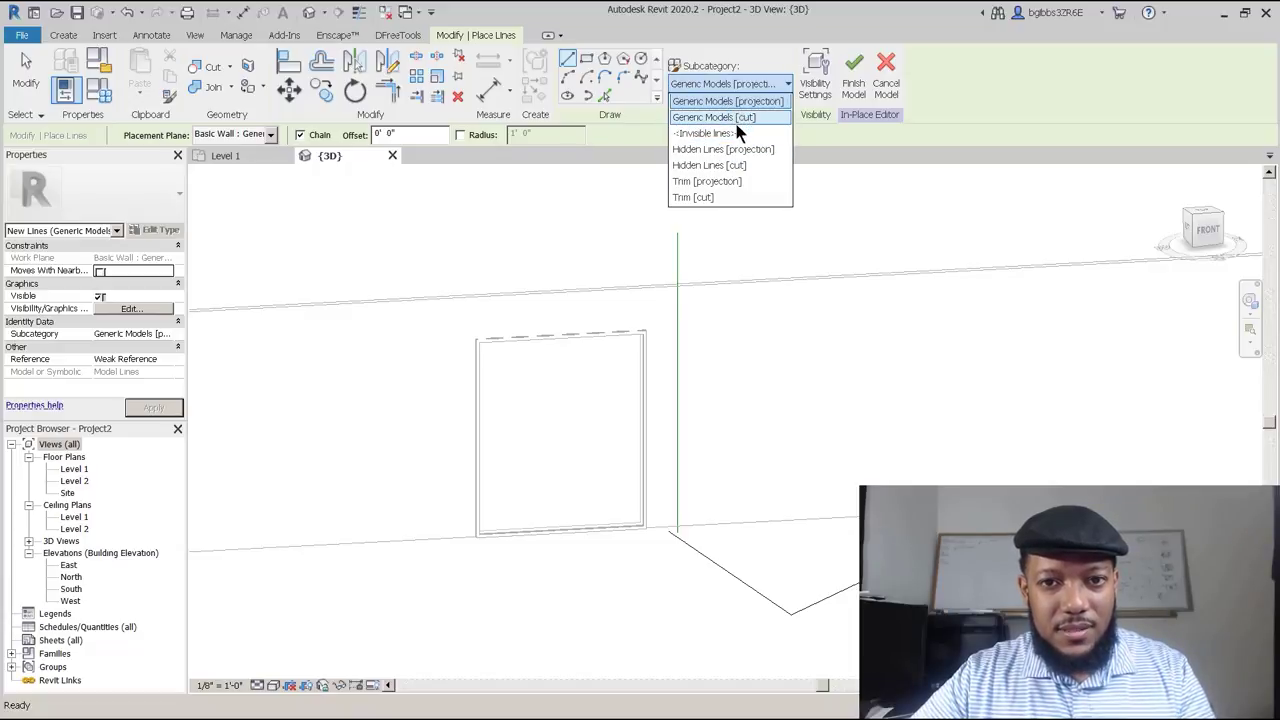
{"action": "left_click", "coordinate": [705, 181]}
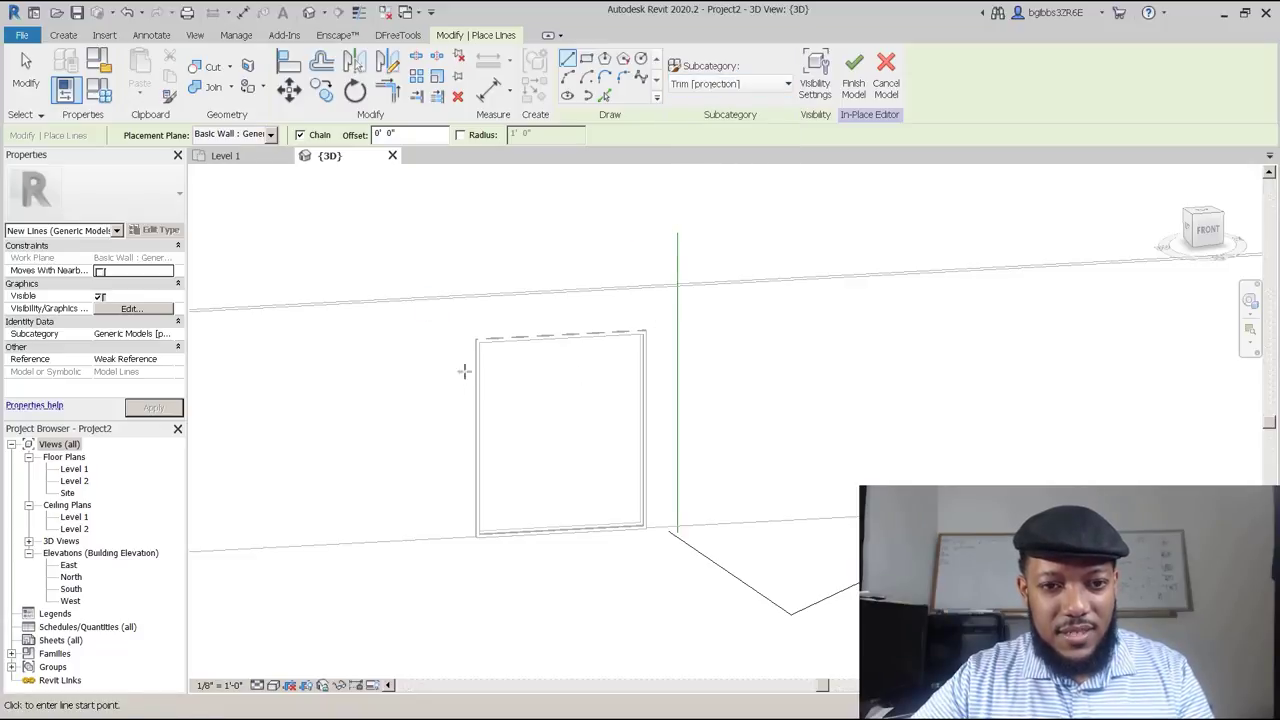
{"action": "left_click", "coordinate": [482, 341]}
{"action": "left_click", "coordinate": [645, 525]}
{"action": "left_click", "coordinate": [478, 532]}
{"action": "key", "text": "Escape"}
{"action": "key", "text": "Escape"}
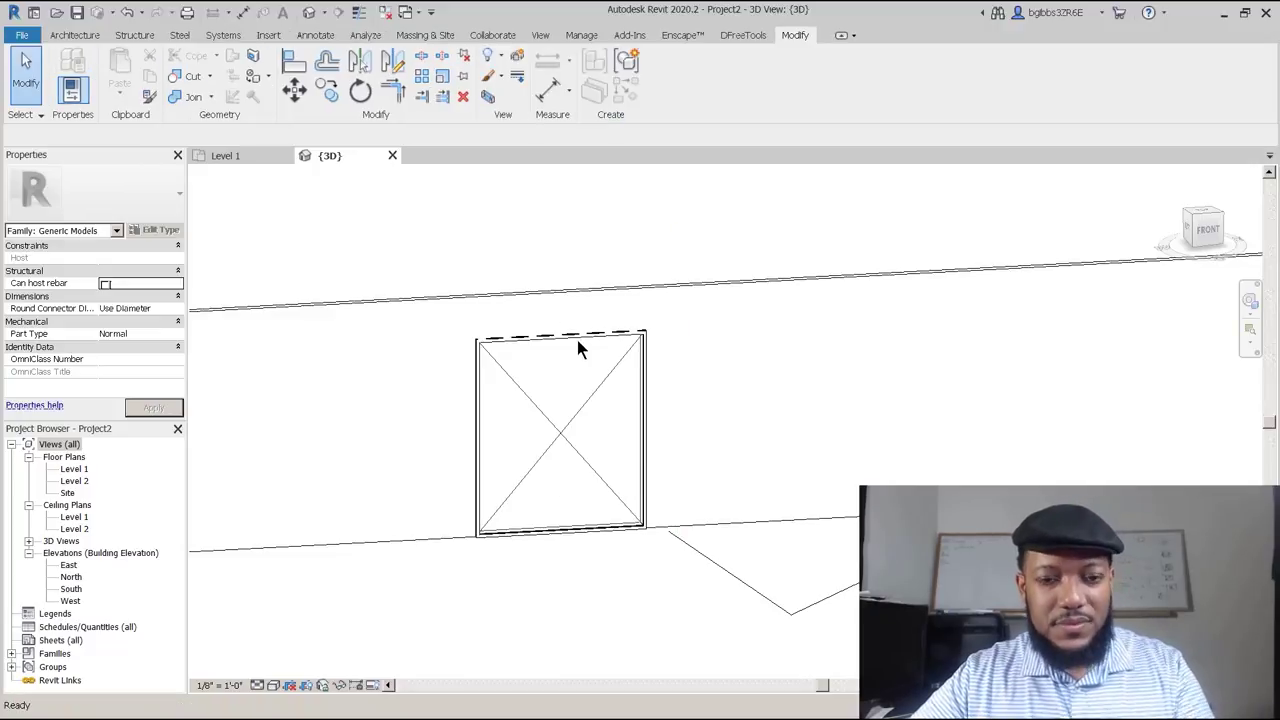
Place a building elevation marker in front of the window in the Level 1 floor plan.
{"action": "middle_click_drag", "start_coordinate": [590, 360], "coordinate": [689, 549], "text": "shift"}
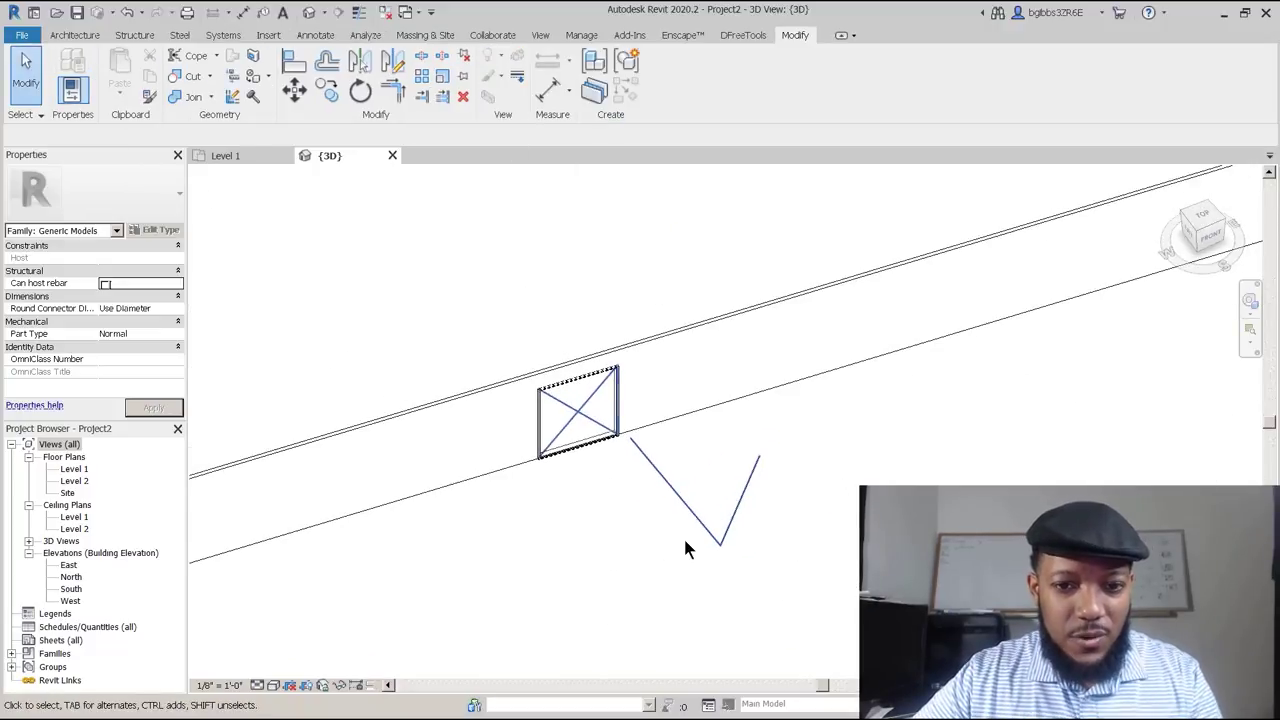
{"action": "left_click", "coordinate": [252, 157]}
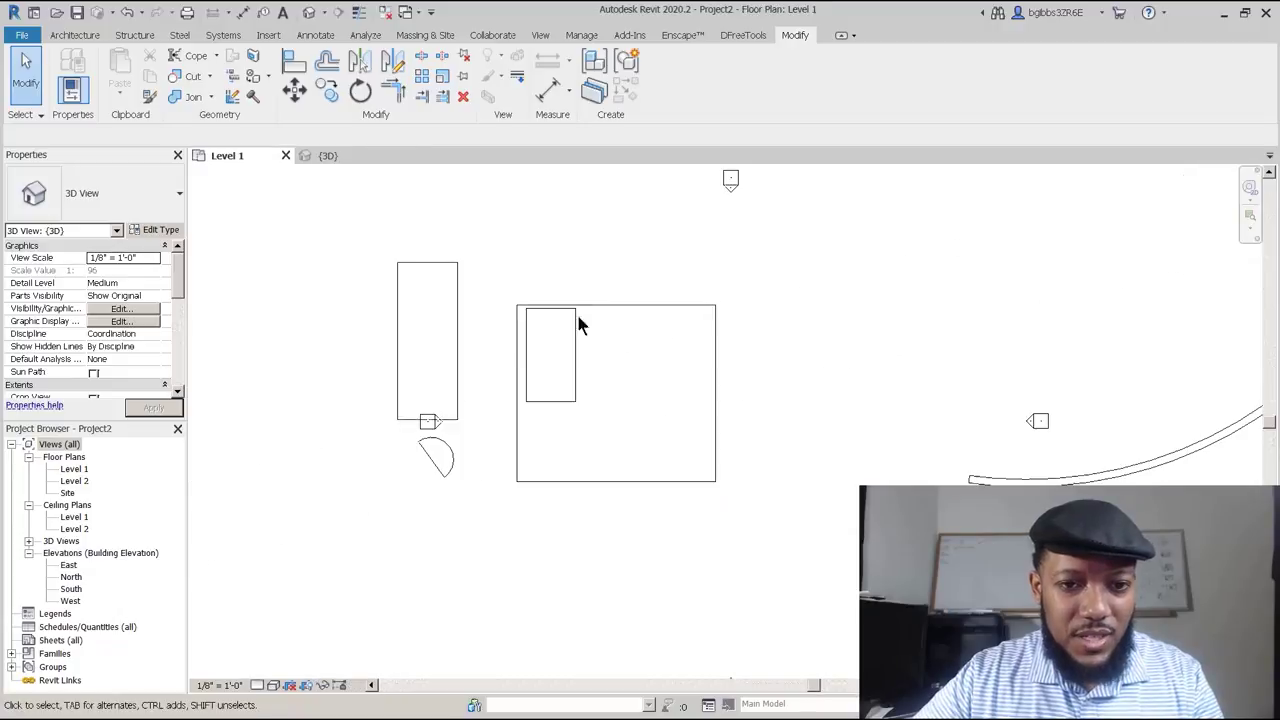
{"action": "scroll", "coordinate": [531, 371], "scroll_direction": "down", "scroll_amount": 3}
{"action": "scroll", "coordinate": [554, 364], "scroll_direction": "down", "scroll_amount": 3}
{"action": "middle_click_drag", "start_coordinate": [663, 460], "coordinate": [723, 560]}
{"action": "scroll", "coordinate": [723, 560], "scroll_direction": "down", "scroll_amount": 3}
{"action": "scroll", "coordinate": [678, 480], "scroll_direction": "down", "scroll_amount": 1}
{"action": "scroll", "coordinate": [309, 360], "scroll_direction": "up", "scroll_amount": 6}
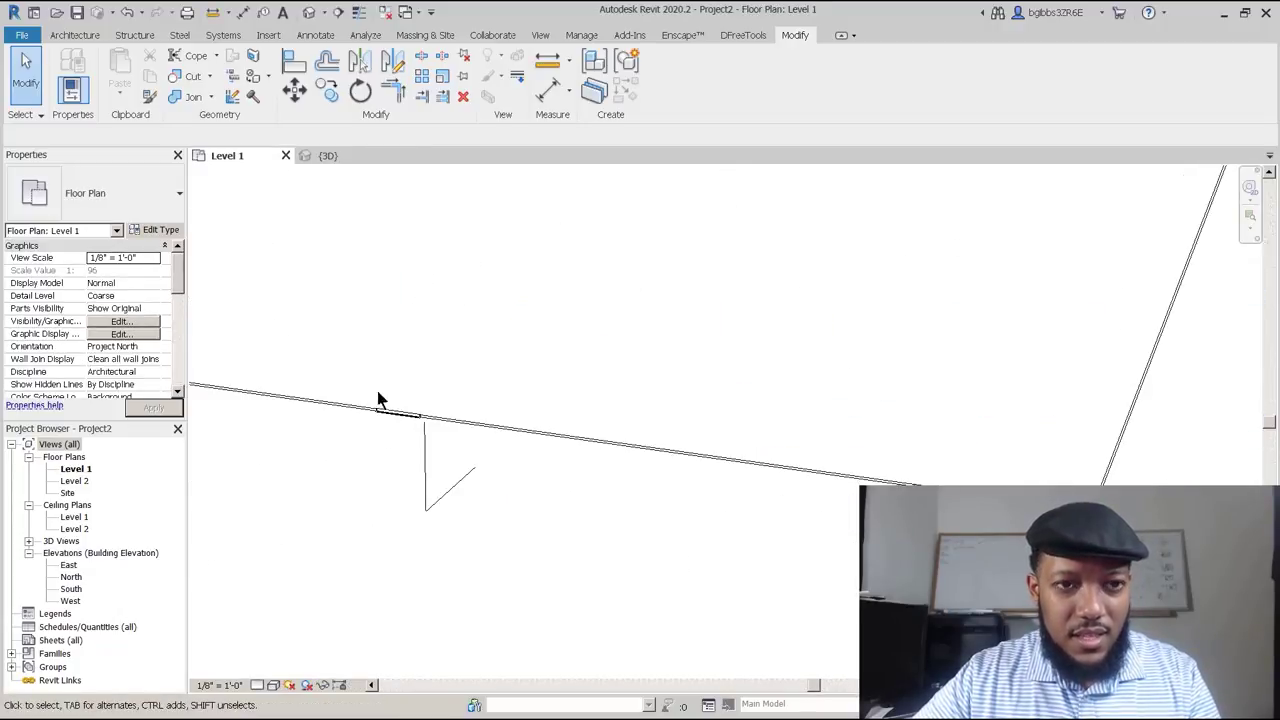
{"action": "left_click", "coordinate": [540, 36]}
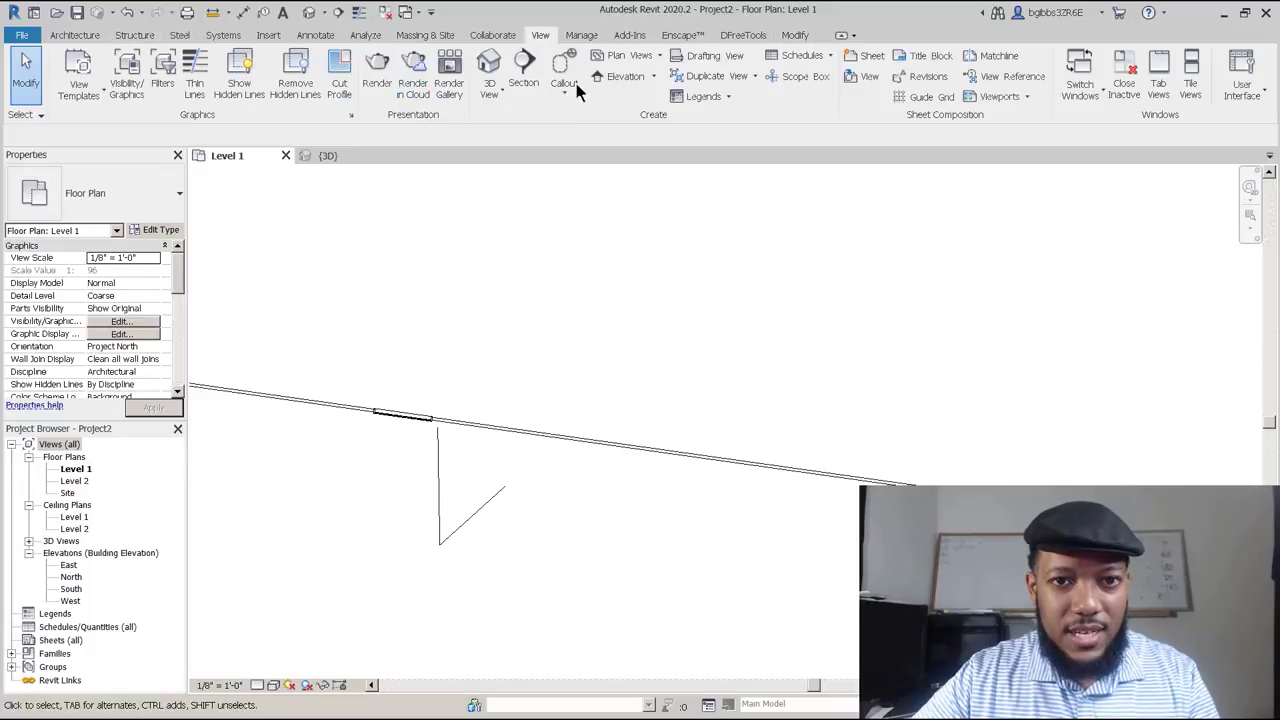
{"action": "left_click", "coordinate": [625, 76]}
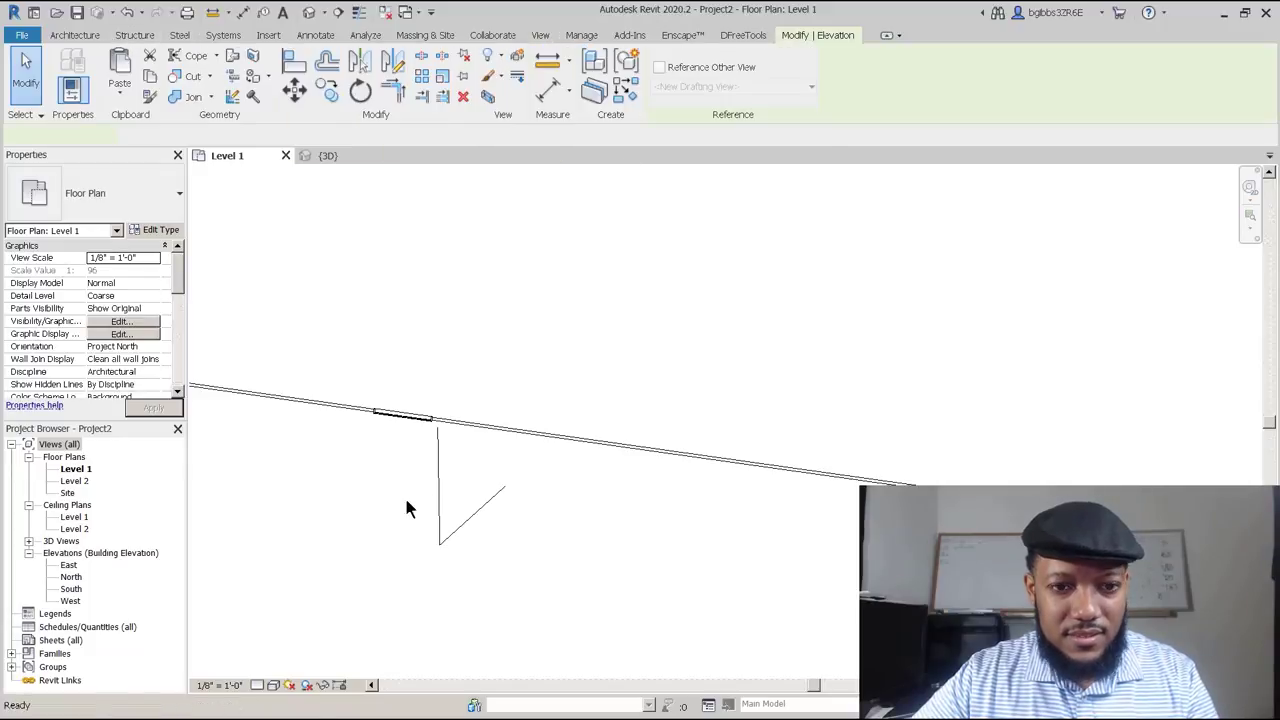
{"action": "left_click", "coordinate": [396, 456]}
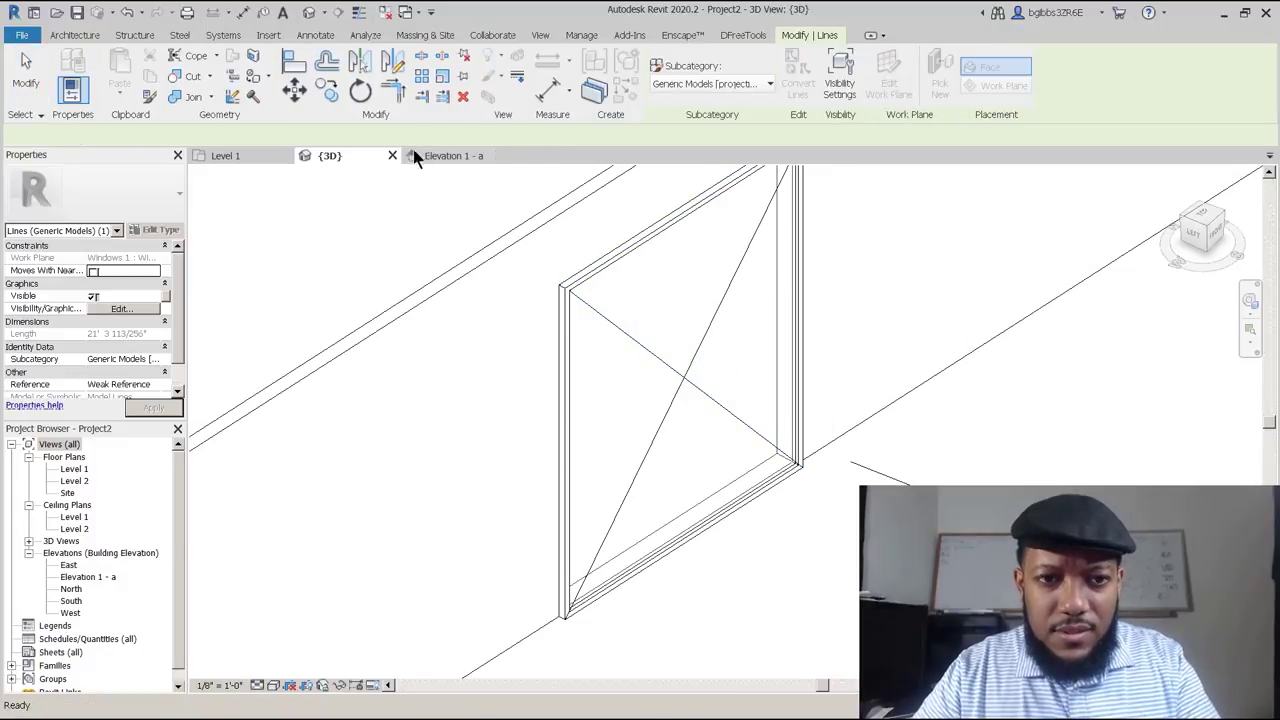
Open the new elevation view and inspect the window with its crossing diagonal lines.
{"action": "key", "text": "Escape"}
{"action": "left_click", "coordinate": [450, 160]}
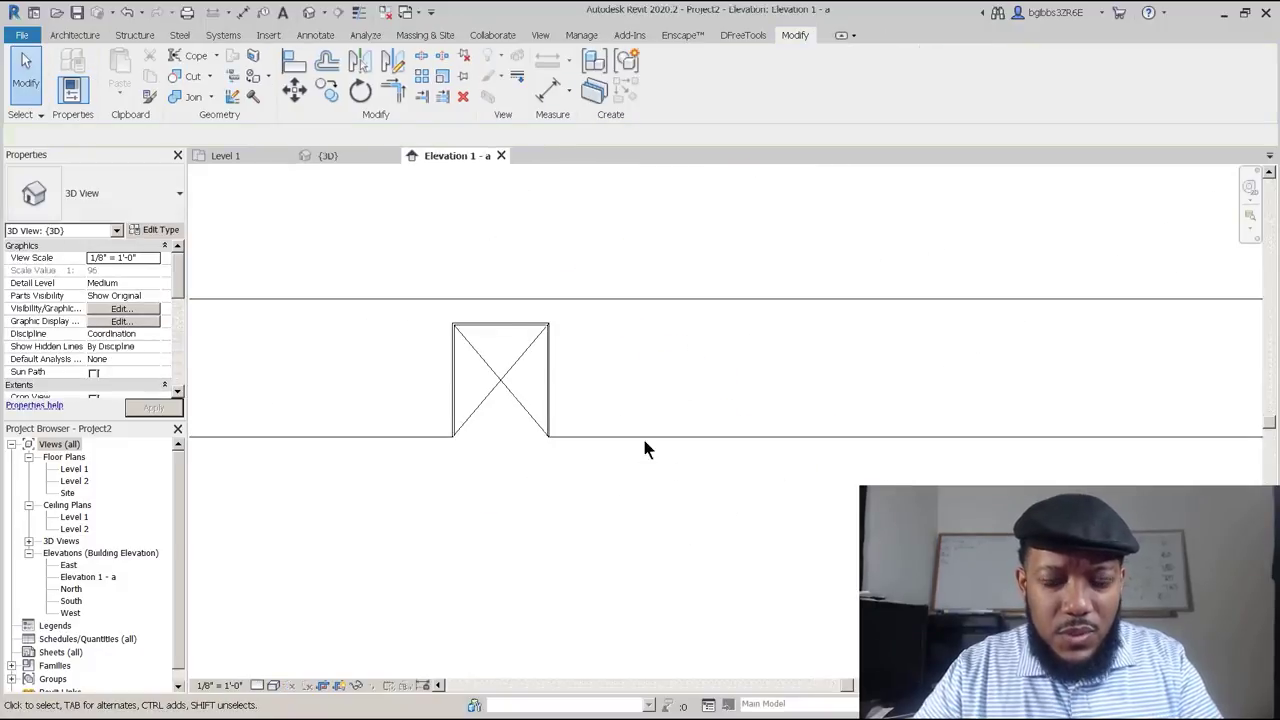
{"action": "scroll", "coordinate": [516, 378], "scroll_direction": "up", "scroll_amount": 1}
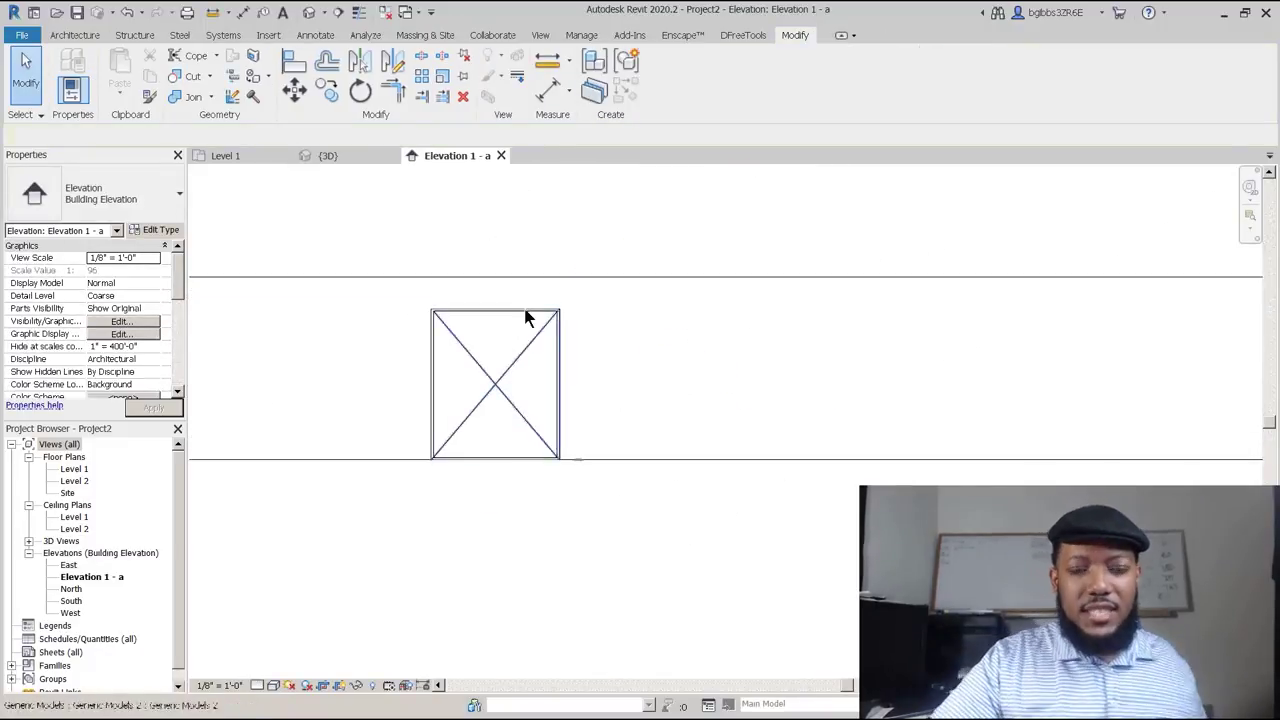
{"action": "scroll", "coordinate": [519, 357], "scroll_direction": "down", "scroll_amount": 1}
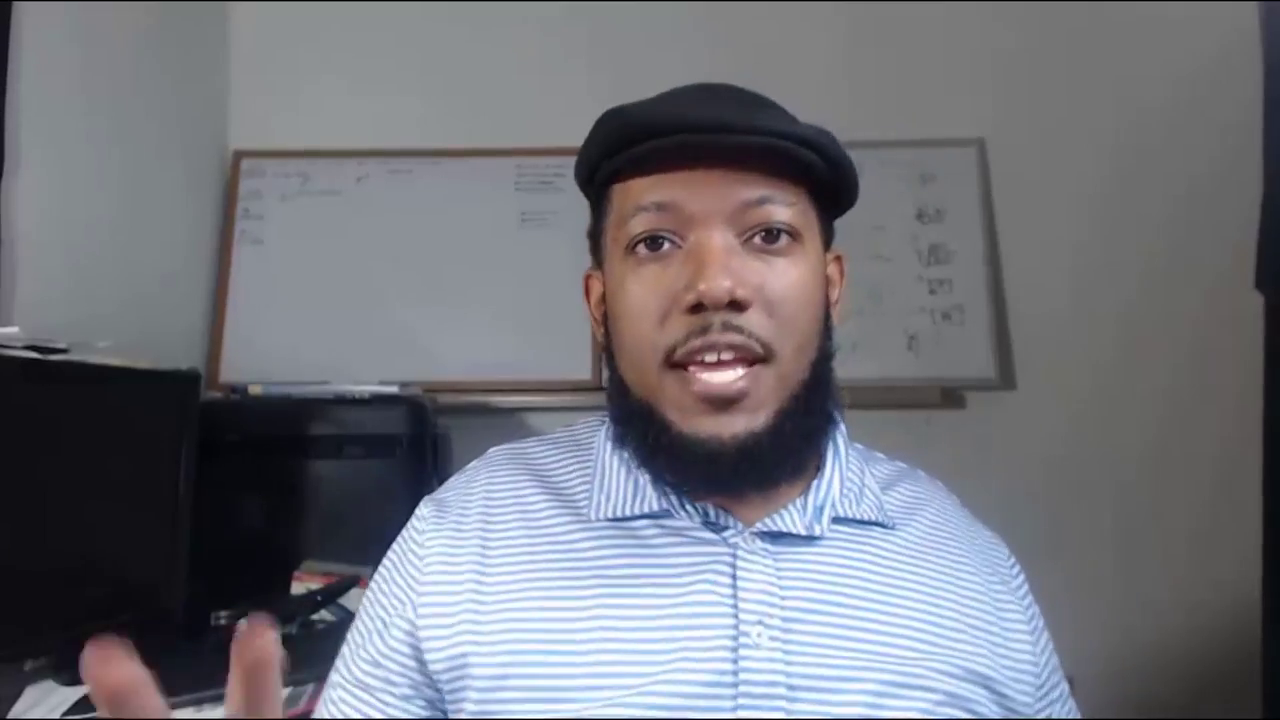
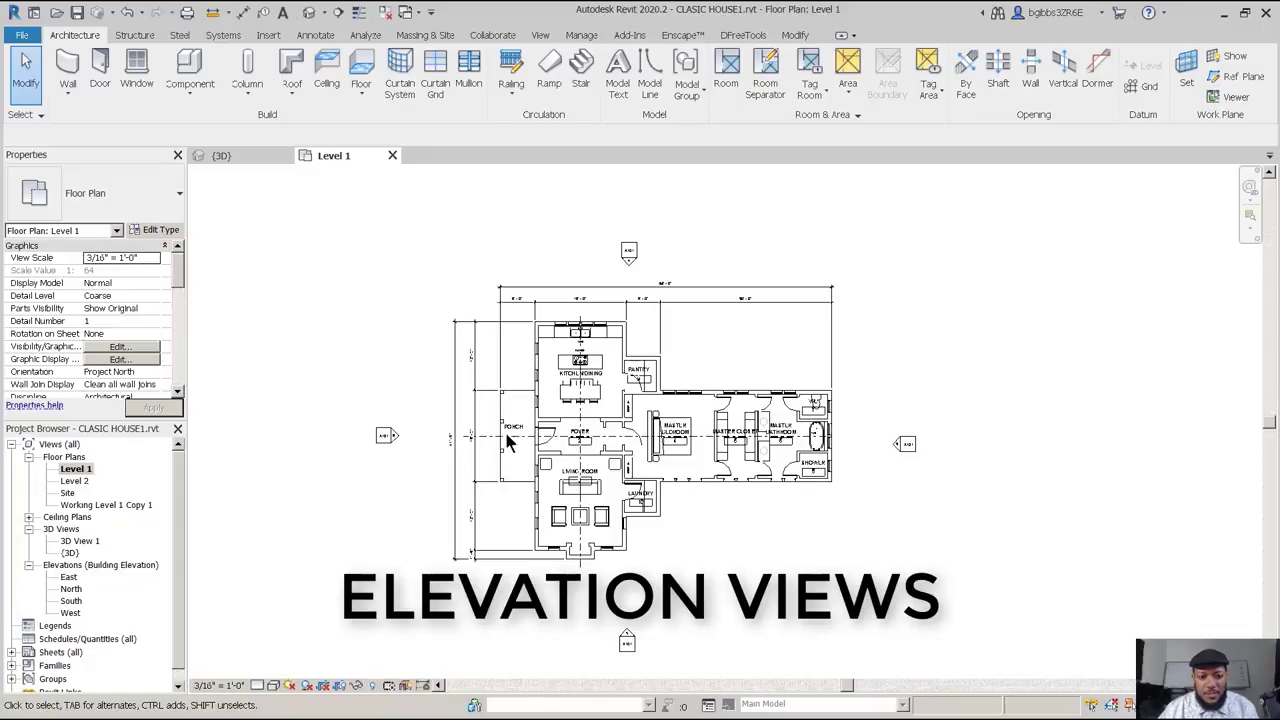
Examine the north elevation marker above the house in the Level 1 floor plan of CLASIC HOUSE1.
{"action": "middle_click_drag", "start_coordinate": [567, 557], "coordinate": [518, 552]}
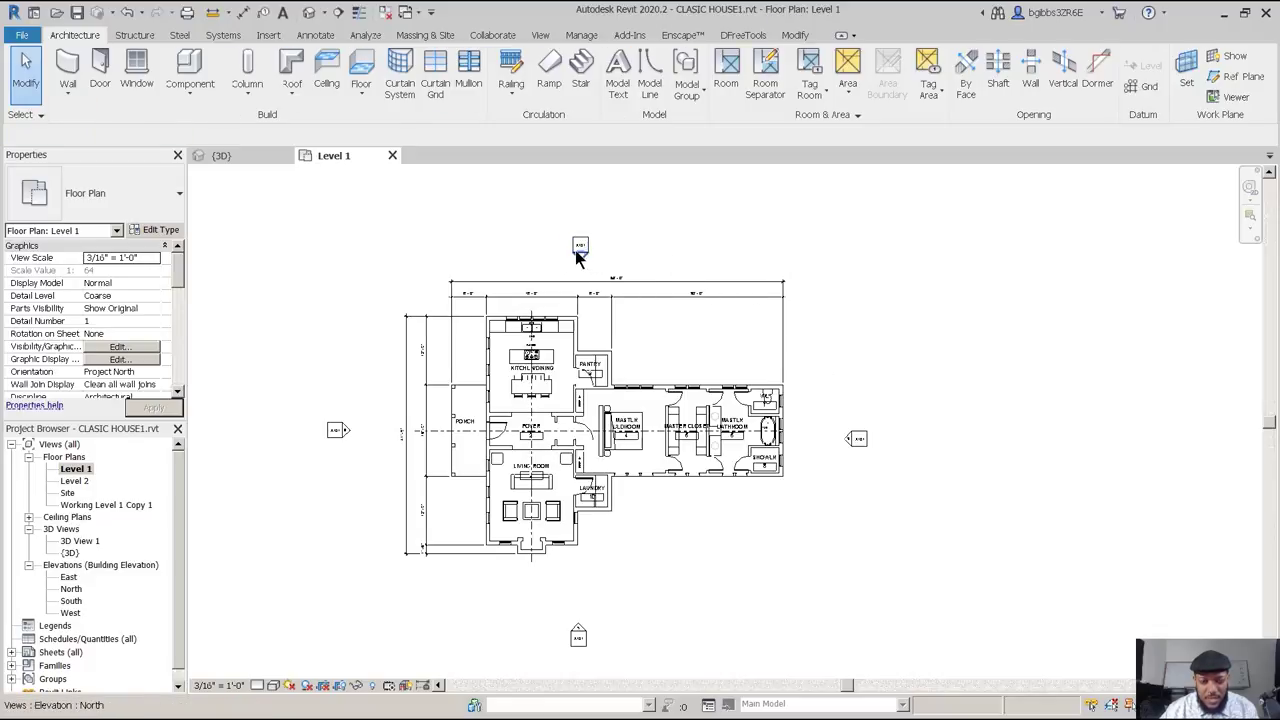
{"action": "scroll", "coordinate": [576, 232], "scroll_direction": "up", "scroll_amount": 5}
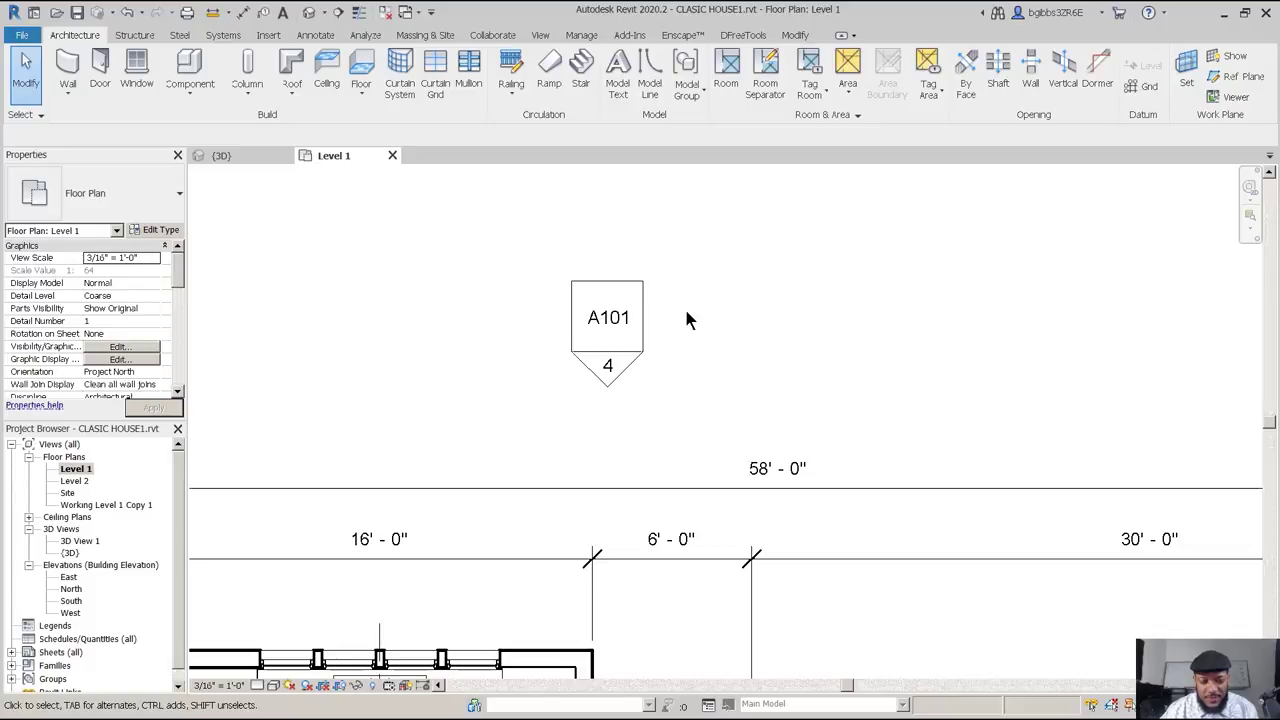
{"action": "scroll", "coordinate": [684, 318], "scroll_direction": "down", "scroll_amount": 3}
{"action": "scroll", "coordinate": [686, 326], "scroll_direction": "up", "scroll_amount": 2}
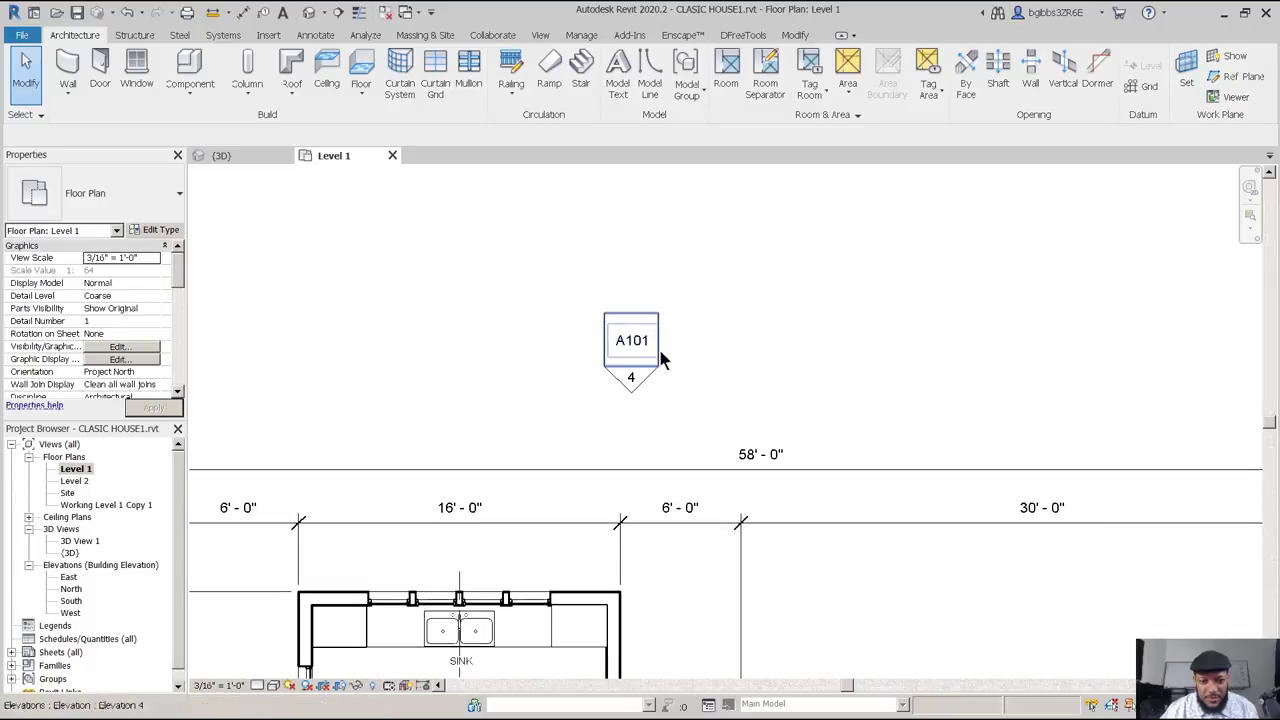
Examine the elevation markers around the house and the direction options of the north marker in the Level 1 floor plan.
{"action": "scroll", "coordinate": [678, 330], "scroll_direction": "down", "scroll_amount": 4}
{"action": "middle_click_drag", "start_coordinate": [674, 312], "coordinate": [726, 300]}
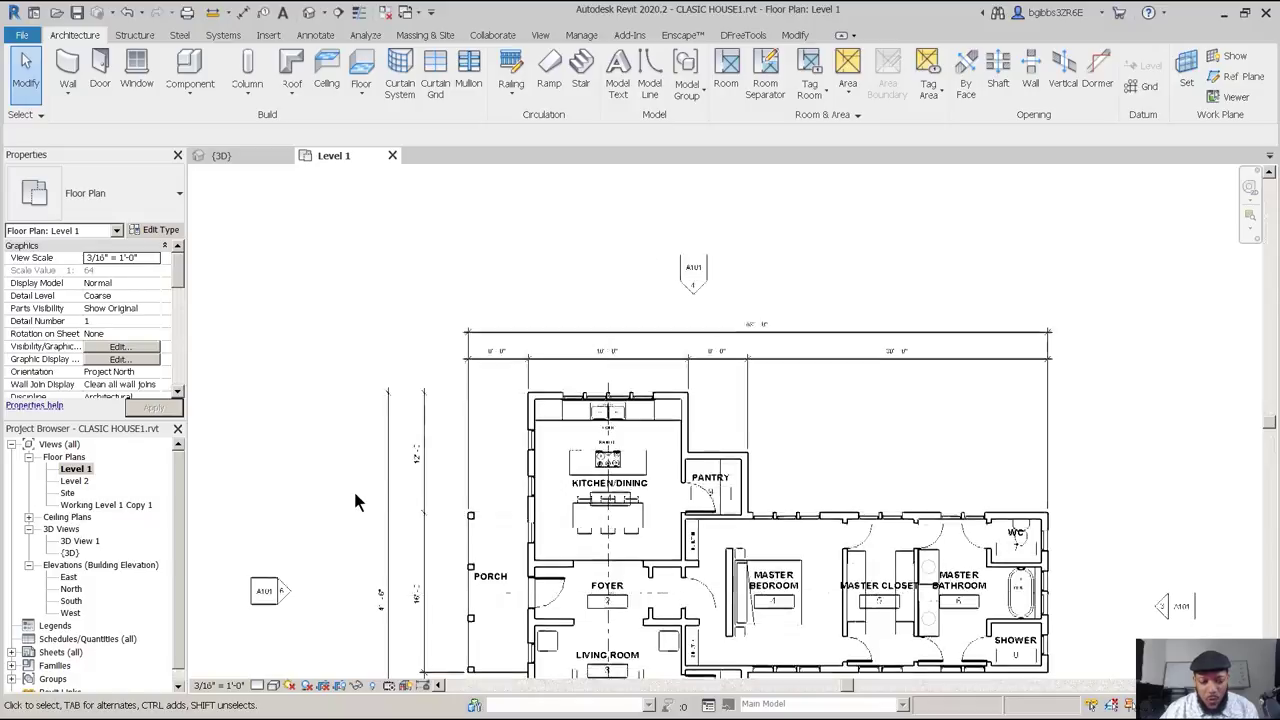
{"action": "scroll", "coordinate": [420, 590], "scroll_direction": "down", "scroll_amount": 2}
{"action": "middle_click_drag", "start_coordinate": [434, 609], "coordinate": [505, 538]}
{"action": "middle_click_drag", "start_coordinate": [644, 635], "coordinate": [580, 608]}
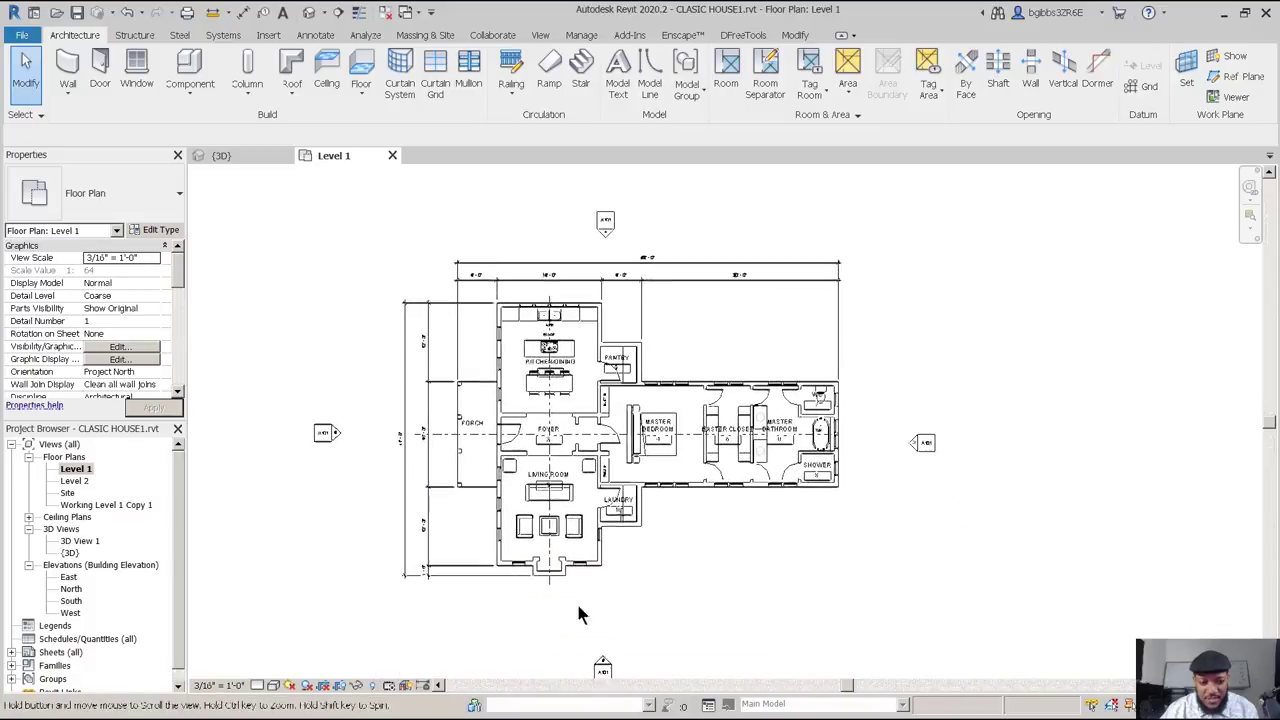
{"action": "scroll", "coordinate": [566, 206], "scroll_direction": "up", "scroll_amount": 4}
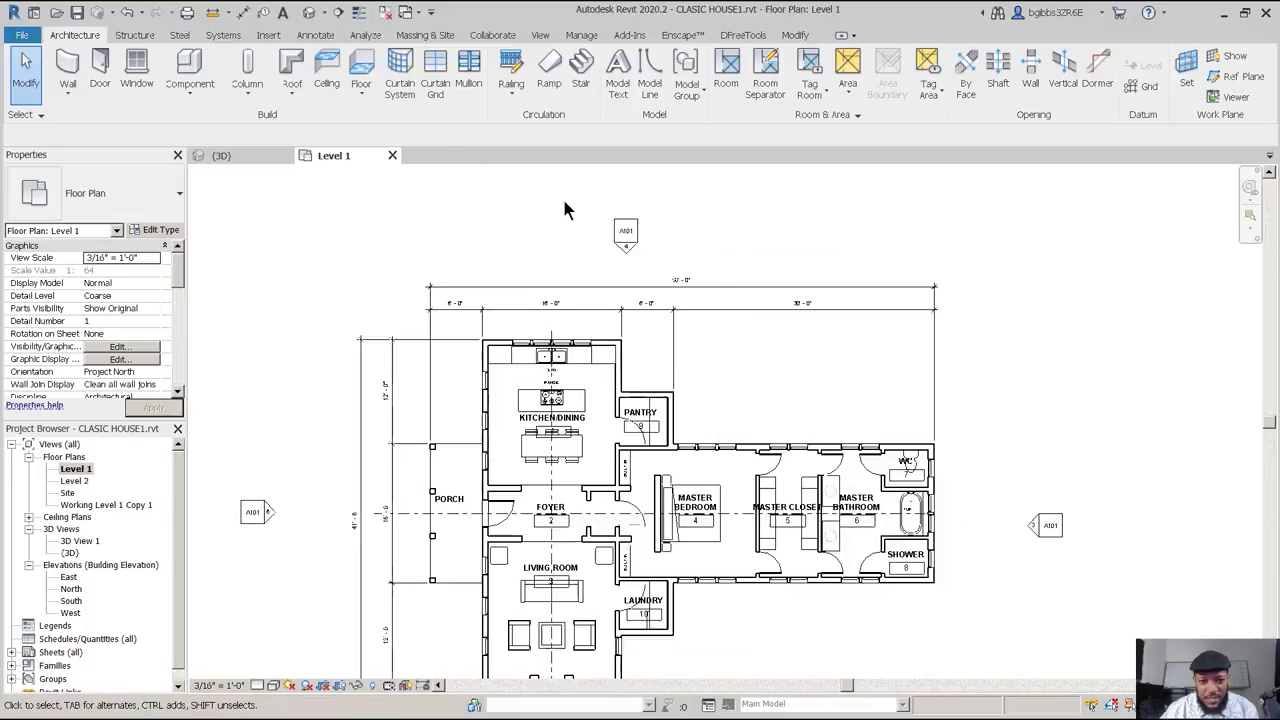
{"action": "left_click", "coordinate": [678, 299]}
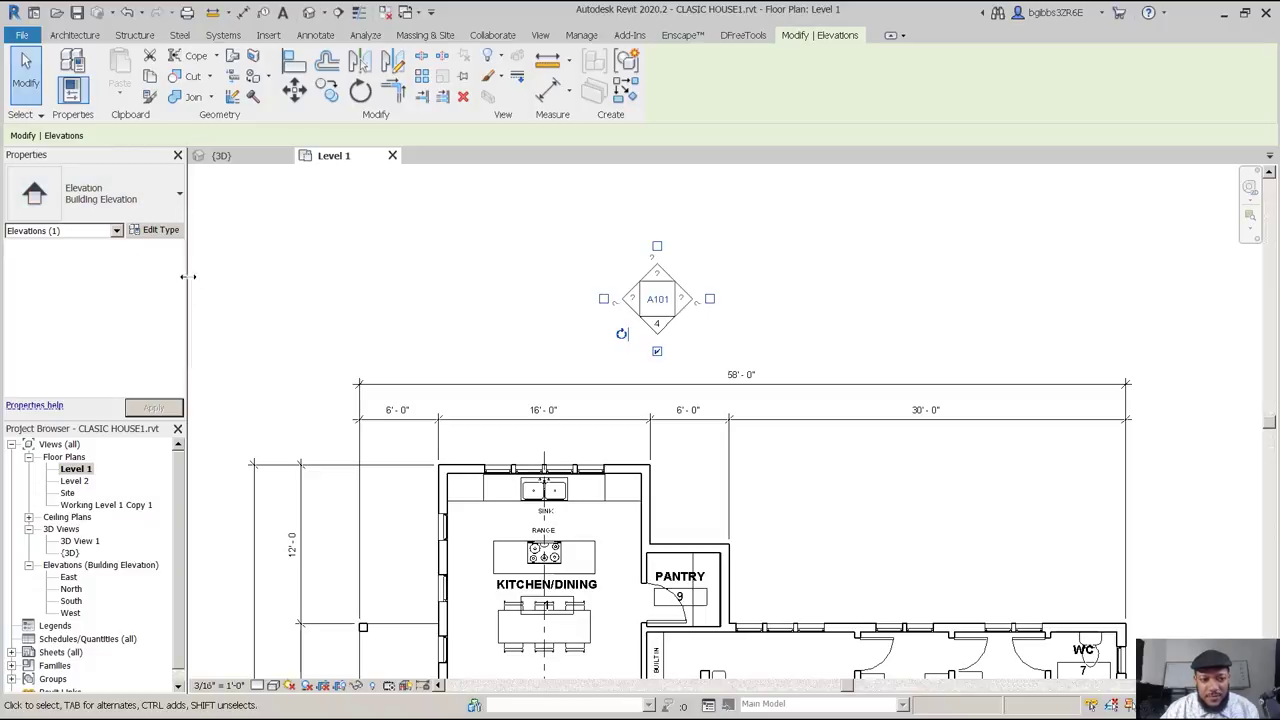
{"action": "left_click_drag", "start_coordinate": [186, 276], "coordinate": [227, 276]}
{"action": "scroll", "coordinate": [695, 321], "scroll_direction": "up", "scroll_amount": 2}
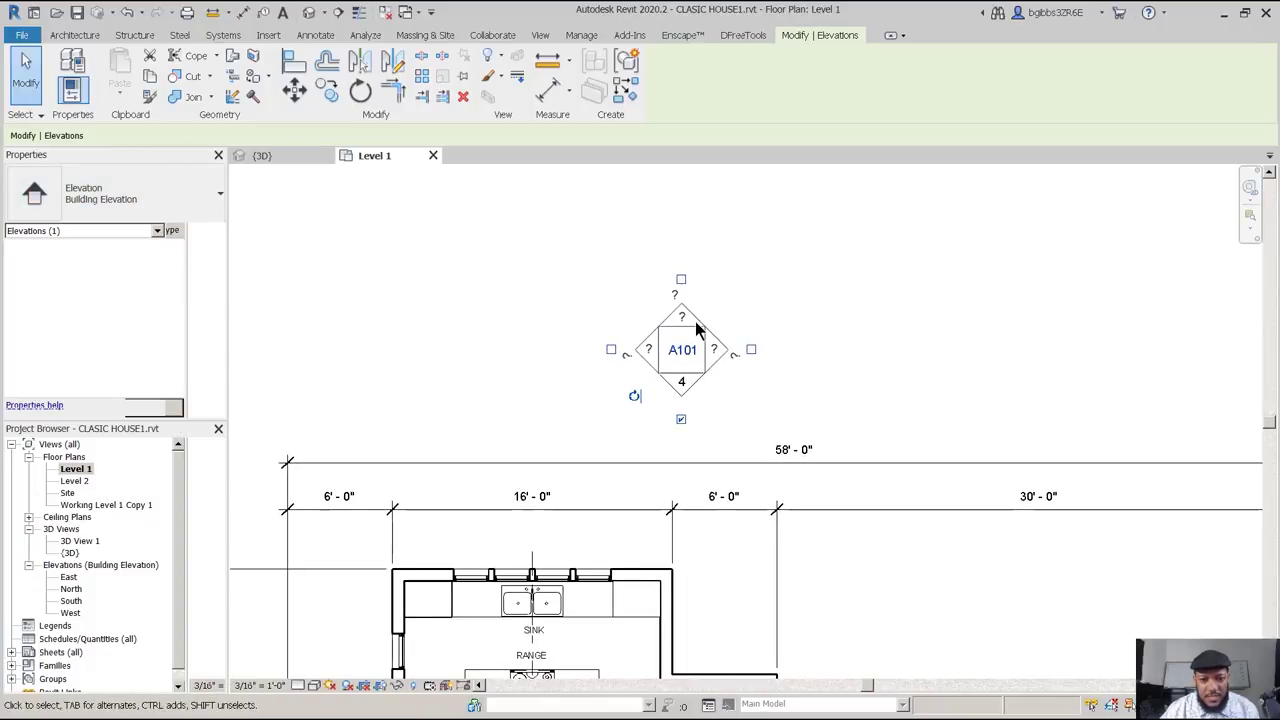
{"action": "scroll", "coordinate": [695, 321], "scroll_direction": "up", "scroll_amount": 1}
{"action": "left_click", "coordinate": [757, 309]}
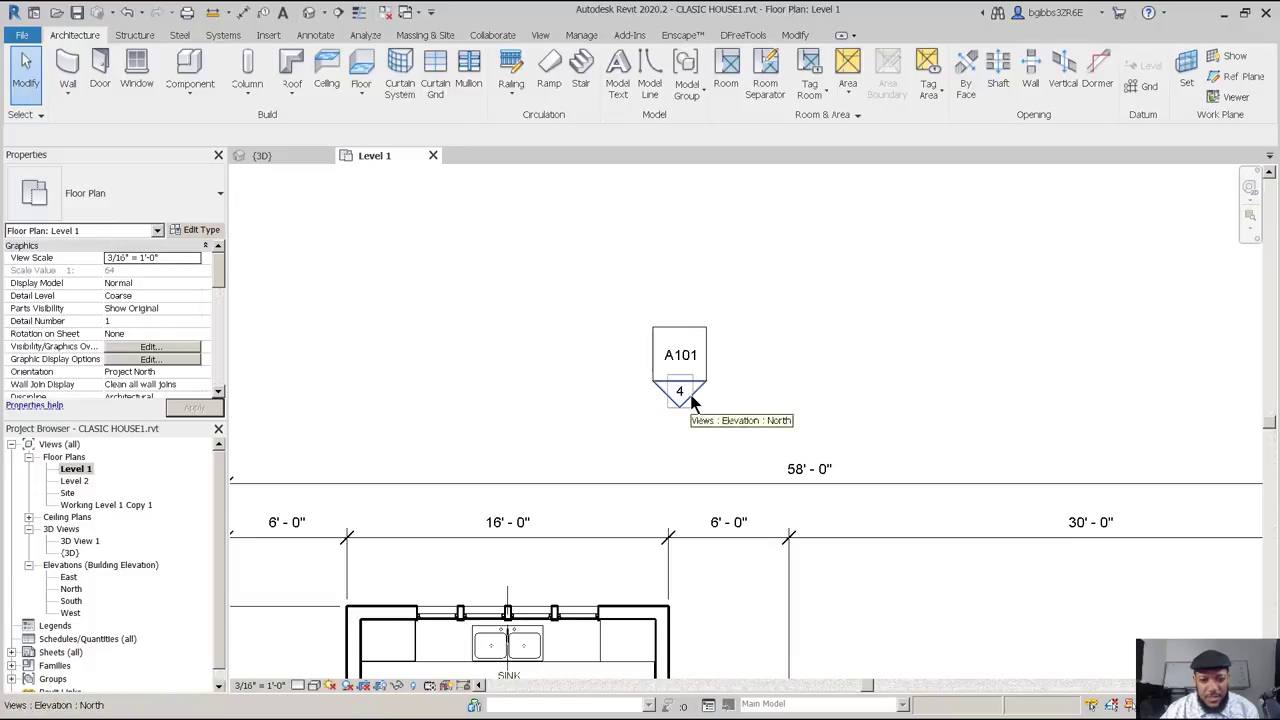
Review the graphics, extents, identity and phasing properties of the north elevation view through its marker's arrow.
{"action": "left_click", "coordinate": [690, 396]}
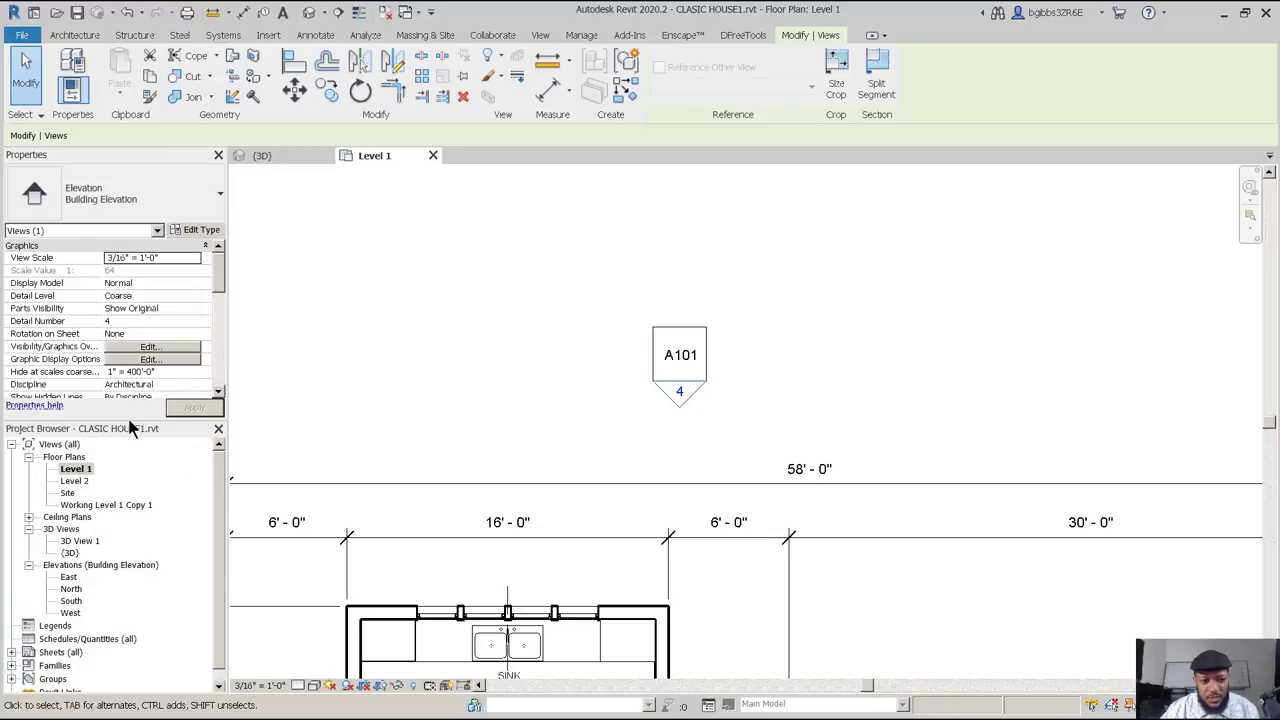
{"action": "left_click_drag", "start_coordinate": [131, 420], "coordinate": [150, 592]}
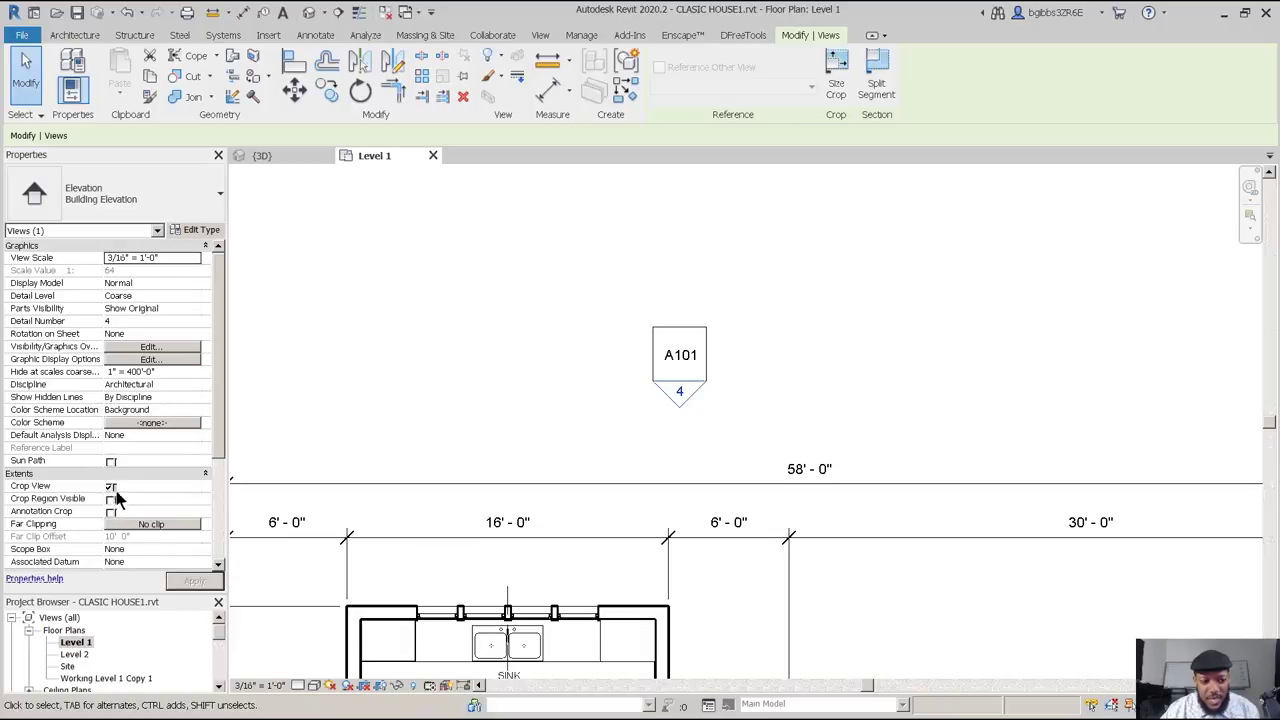
{"action": "left_click_drag", "start_coordinate": [223, 444], "coordinate": [220, 534]}
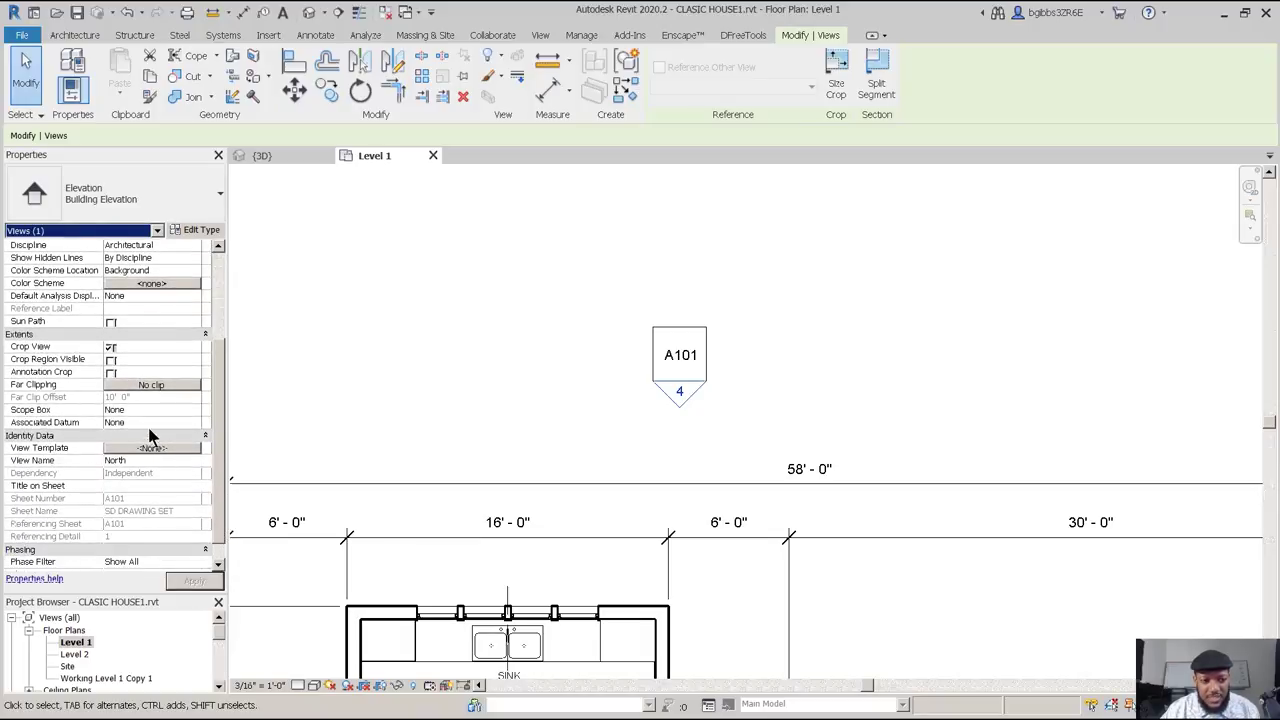
{"action": "scroll", "coordinate": [214, 479], "scroll_direction": "down", "scroll_amount": 1}
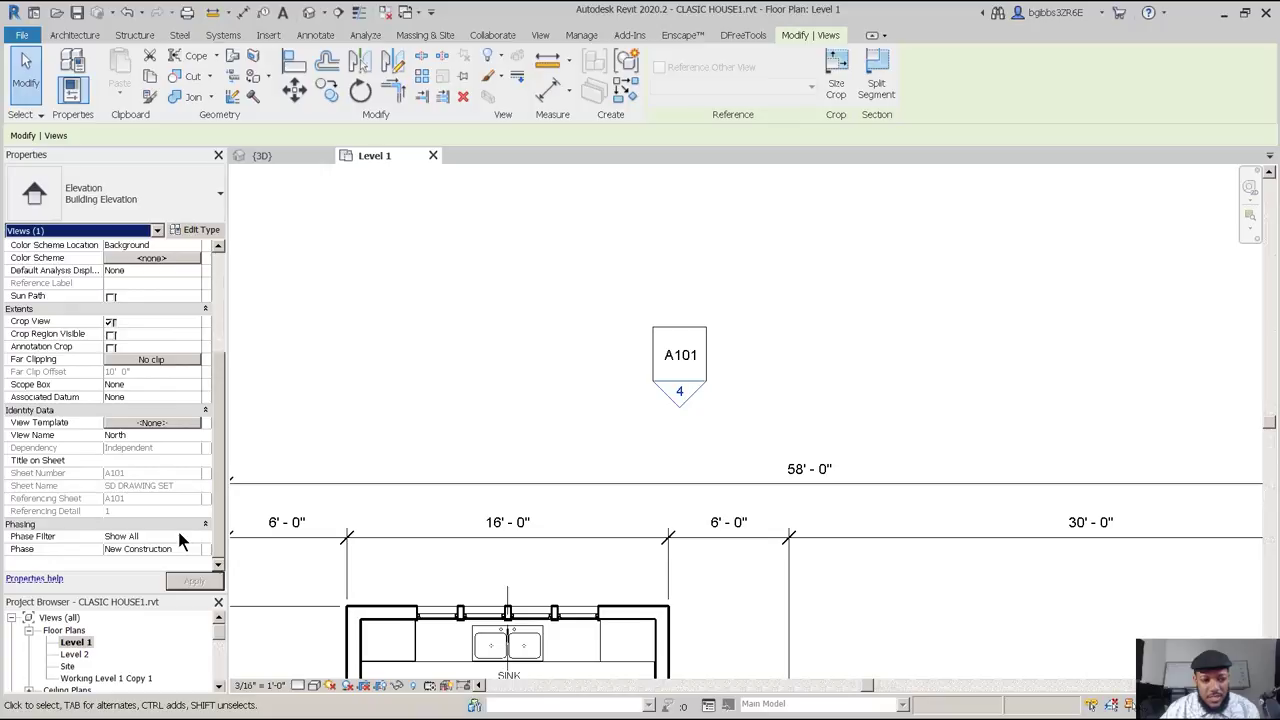
{"action": "left_click", "coordinate": [784, 400]}
Open the North elevation from its marker arrow and examine the facade.
{"action": "scroll", "coordinate": [743, 363], "scroll_direction": "down", "scroll_amount": 2}
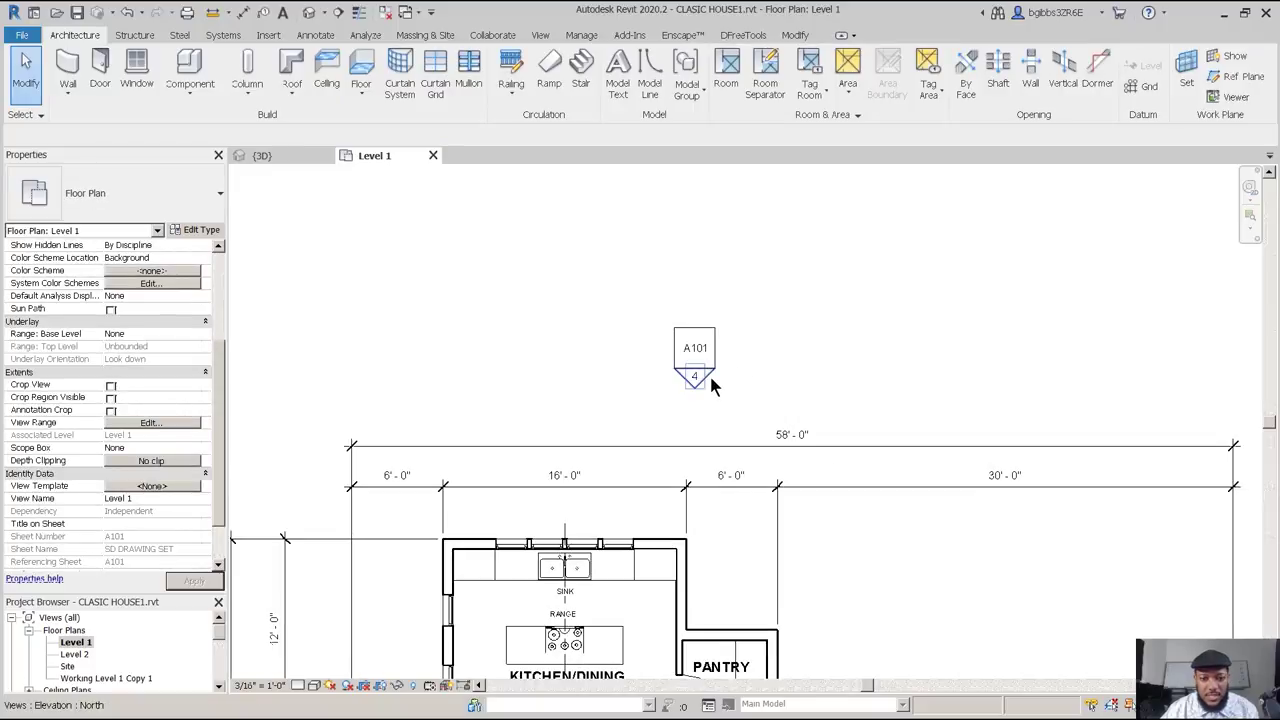
{"action": "double_click", "coordinate": [709, 385]}
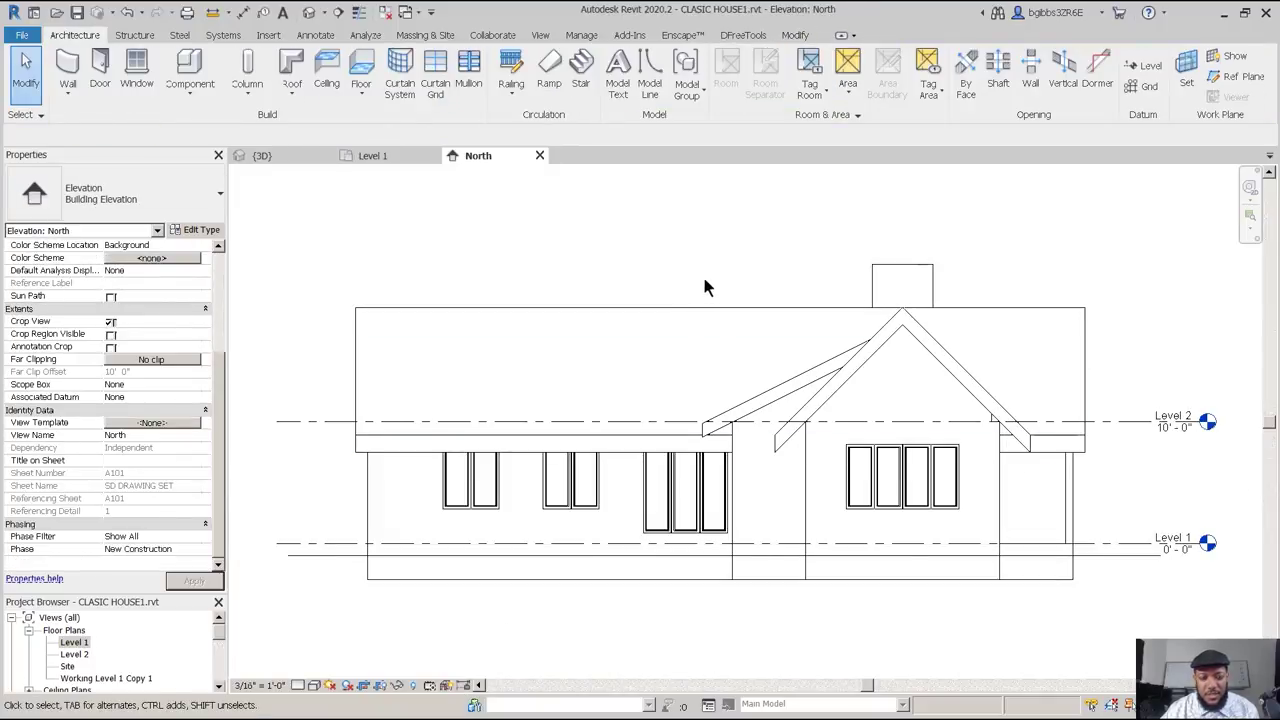
{"action": "middle_click_drag", "start_coordinate": [749, 412], "coordinate": [727, 430]}
{"action": "scroll", "coordinate": [605, 385], "scroll_direction": "down", "scroll_amount": 1}
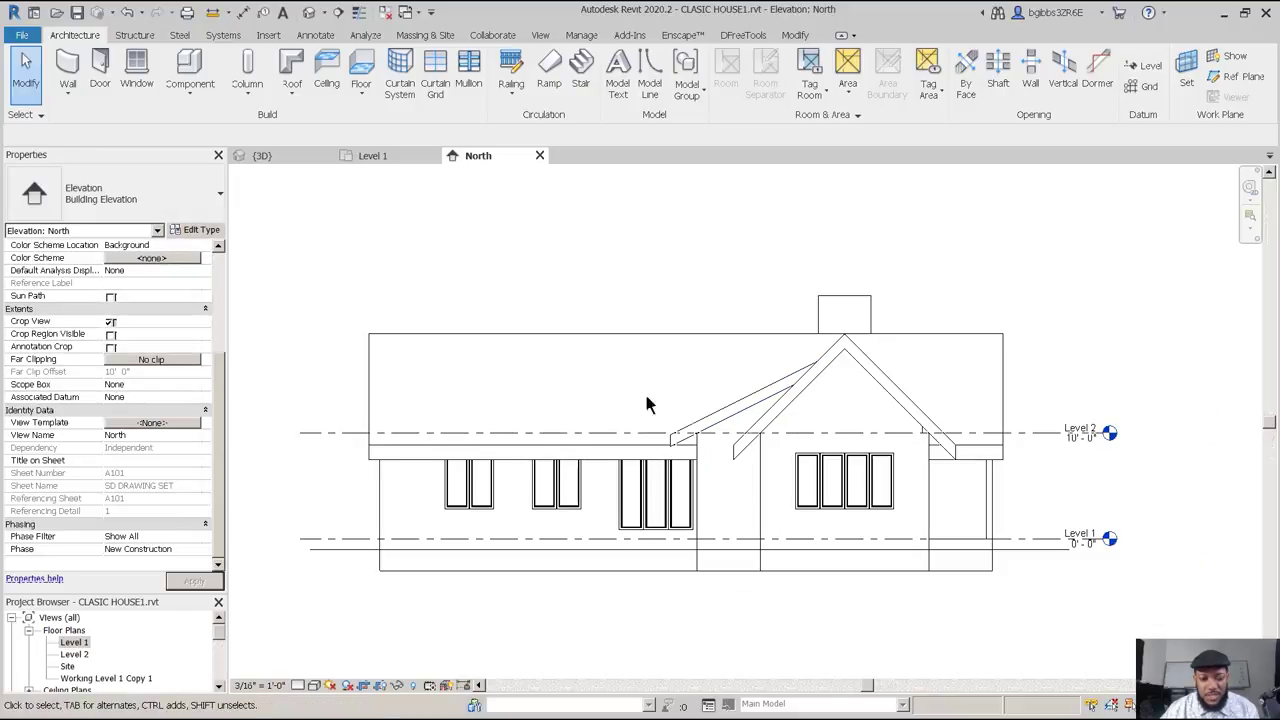
{"action": "middle_click_drag", "start_coordinate": [715, 530], "coordinate": [706, 533]}
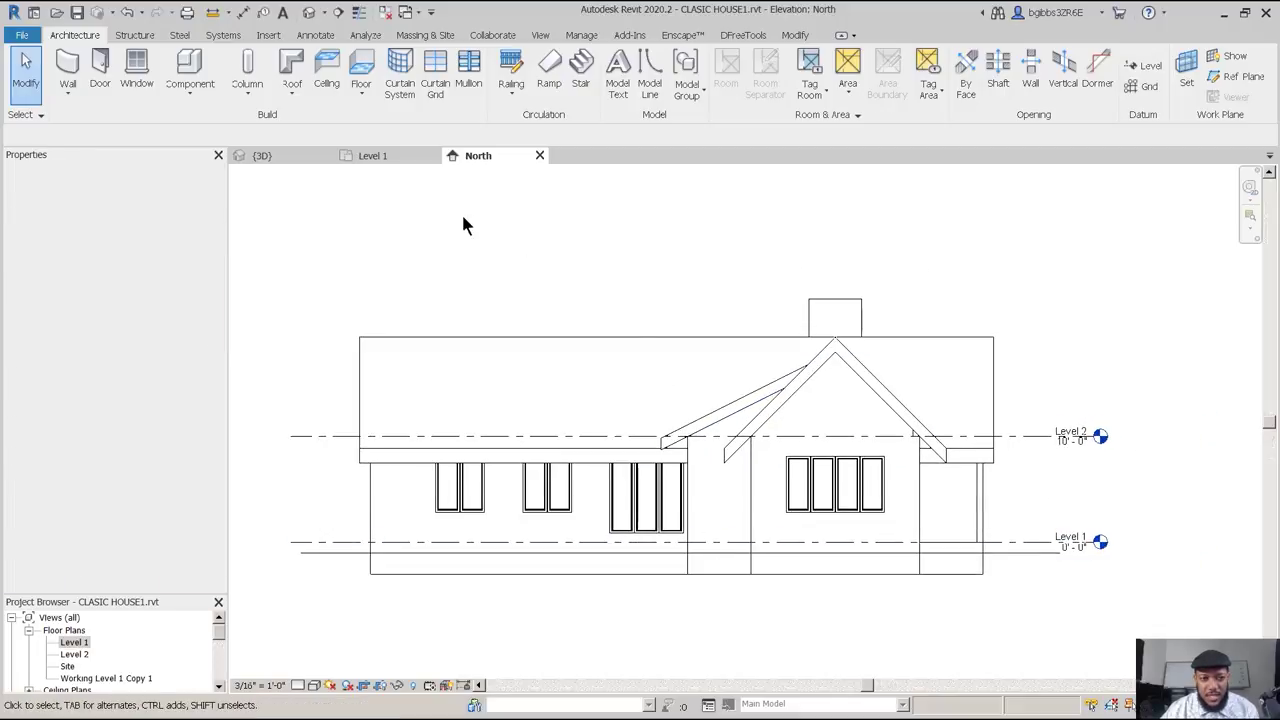
Show the crop region in the North elevation and select its boundary to inspect the grips.
{"action": "left_click", "coordinate": [401, 157]}
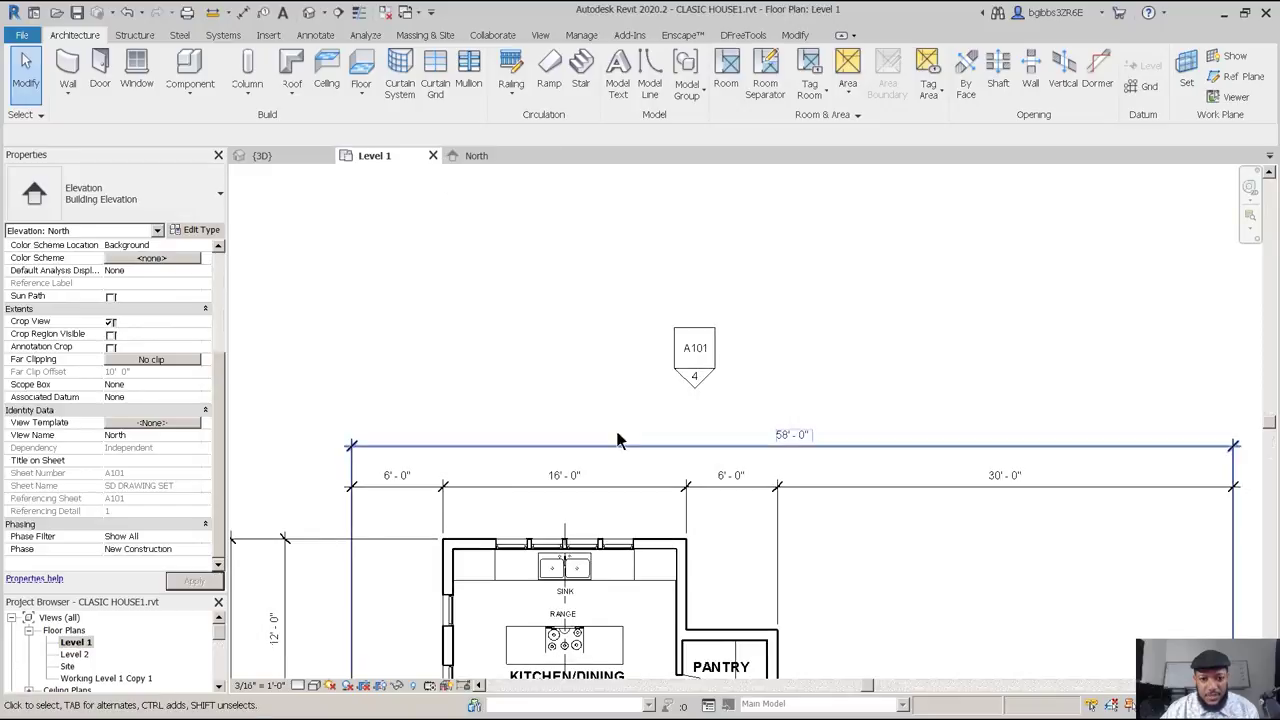
{"action": "scroll", "coordinate": [723, 371], "scroll_direction": "up", "scroll_amount": 5}
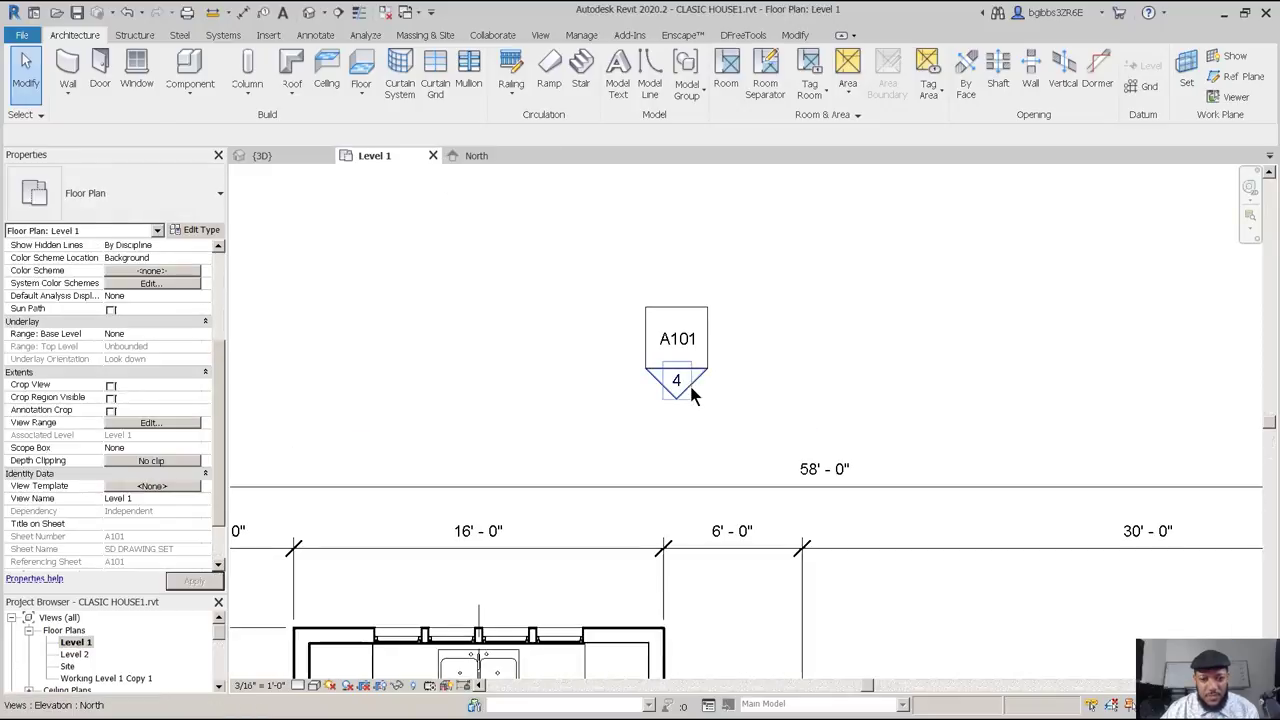
{"action": "left_click", "coordinate": [692, 395]}
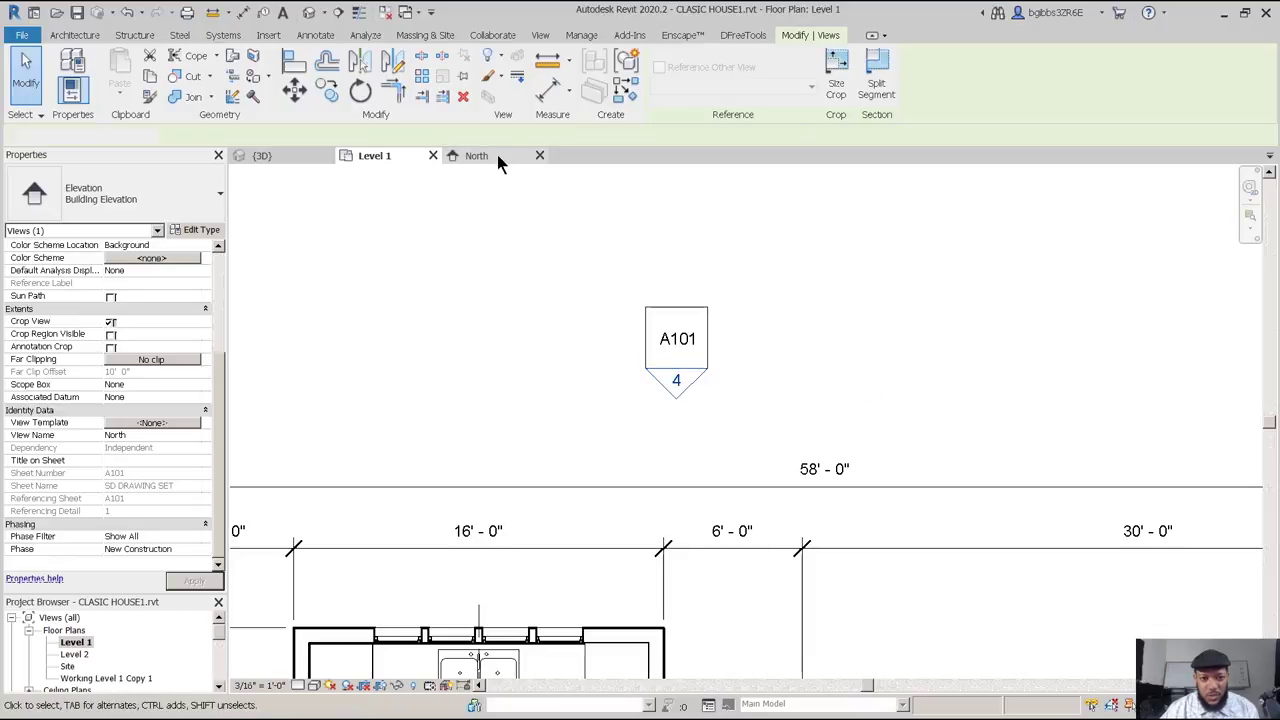
{"action": "key", "text": "ctrl+Tab"}
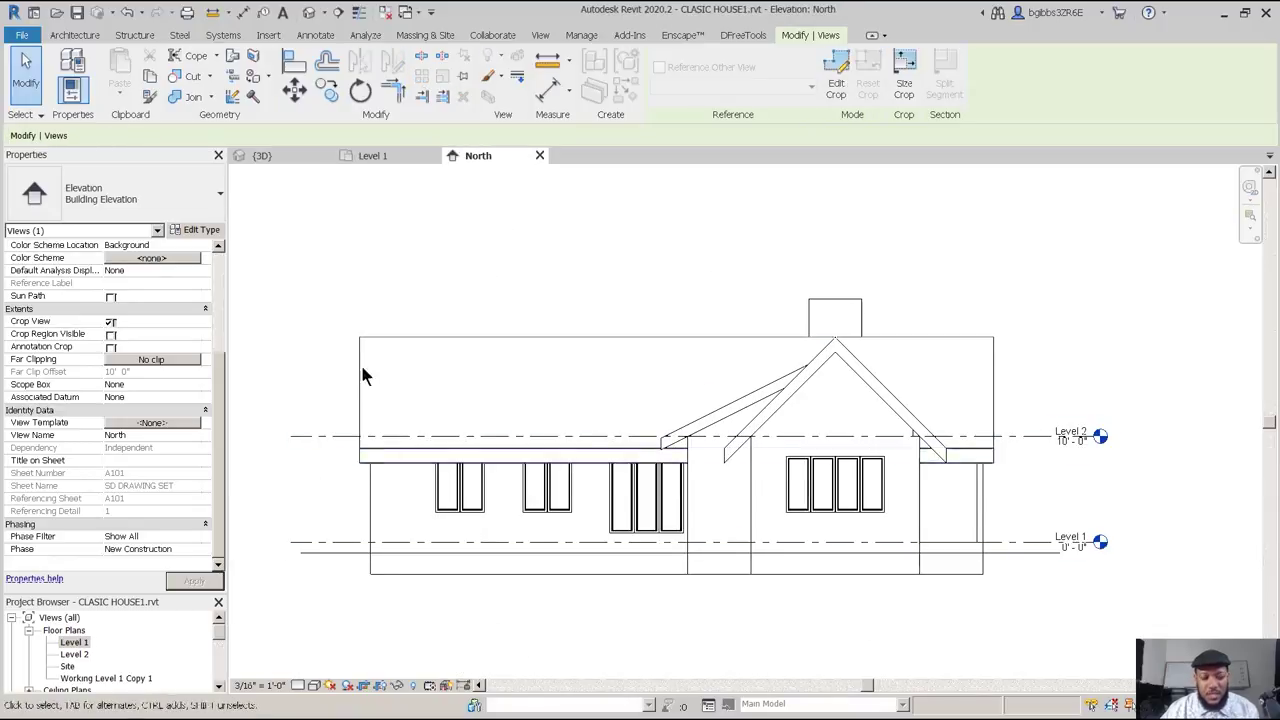
{"action": "left_click", "coordinate": [385, 688]}
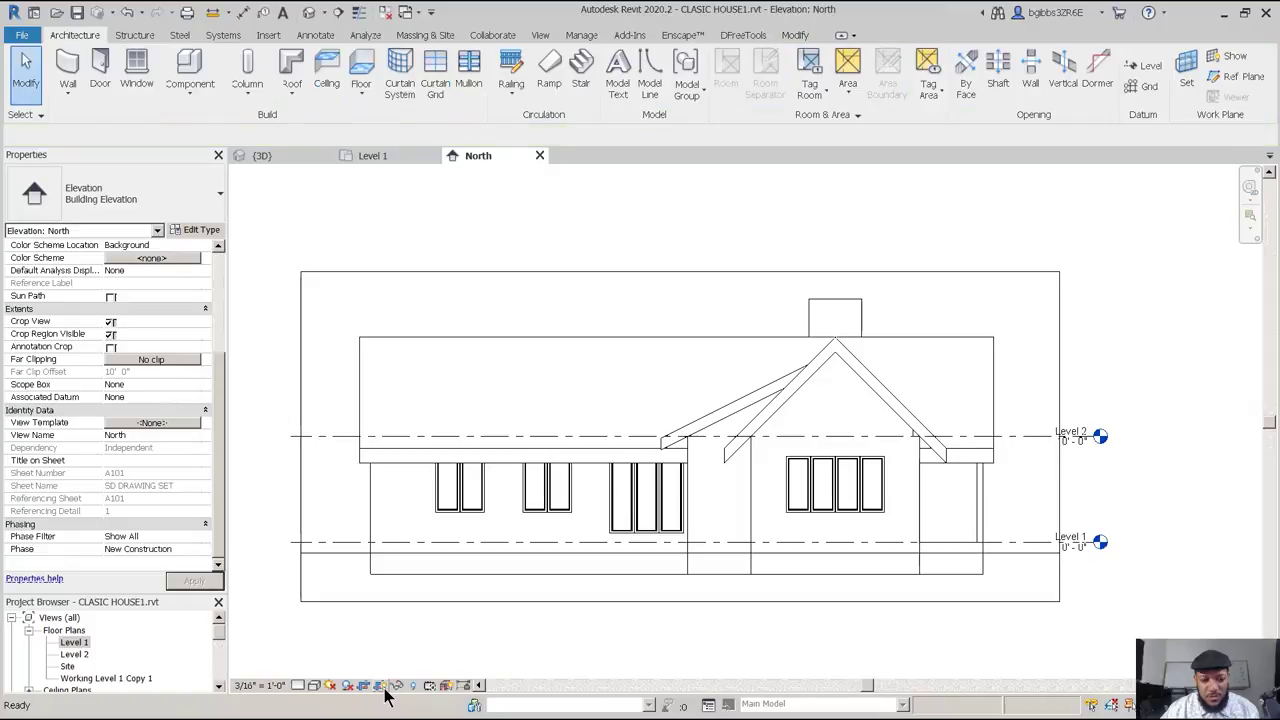
{"action": "left_click", "coordinate": [358, 602]}
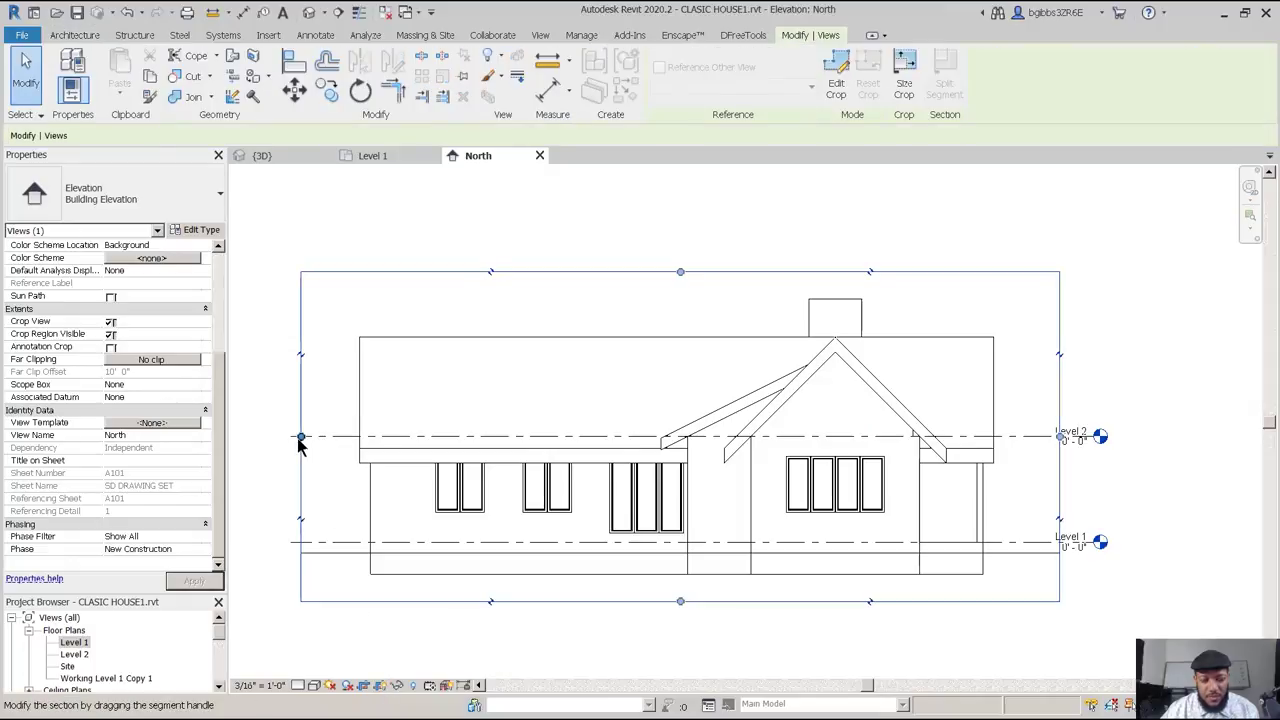
{"action": "left_click", "coordinate": [367, 690]}
{"action": "left_click", "coordinate": [549, 526]}
{"action": "scroll", "coordinate": [549, 526], "scroll_direction": "down", "scroll_amount": 2}
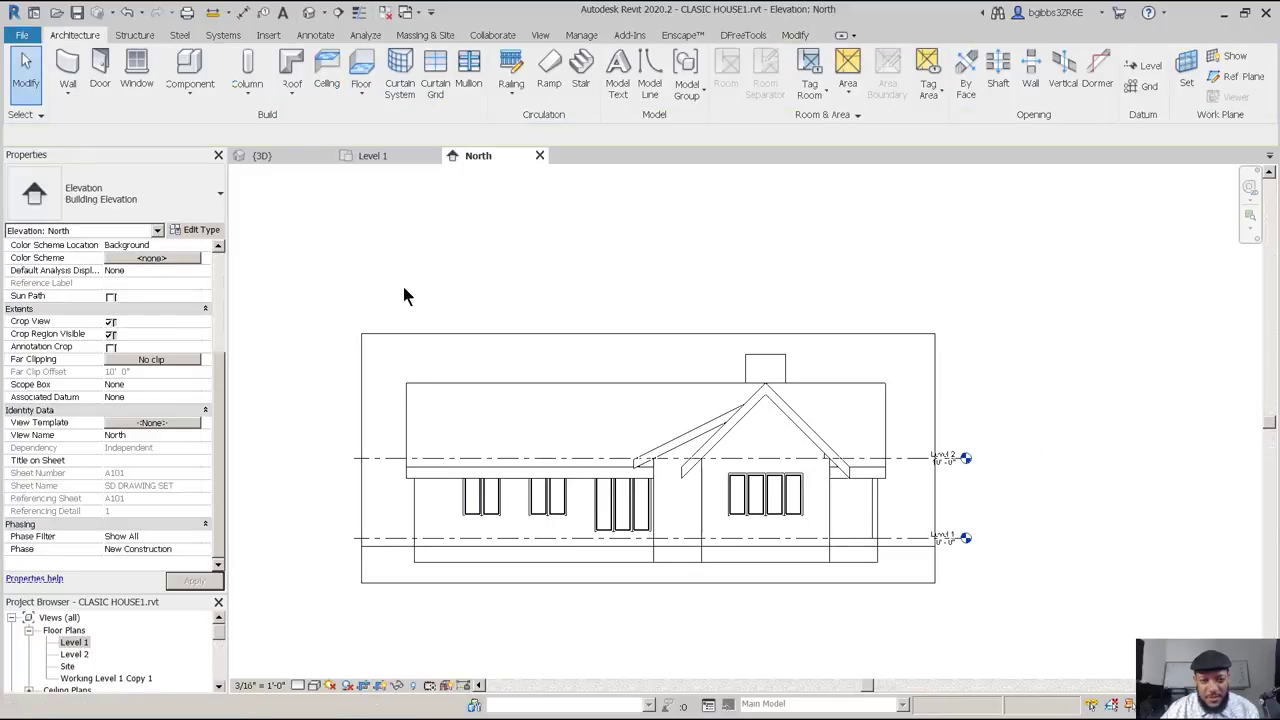
Shorten the north elevation's view line from both ends in Level 1 and check the narrowed crop in the North elevation.
{"action": "left_click", "coordinate": [399, 157]}
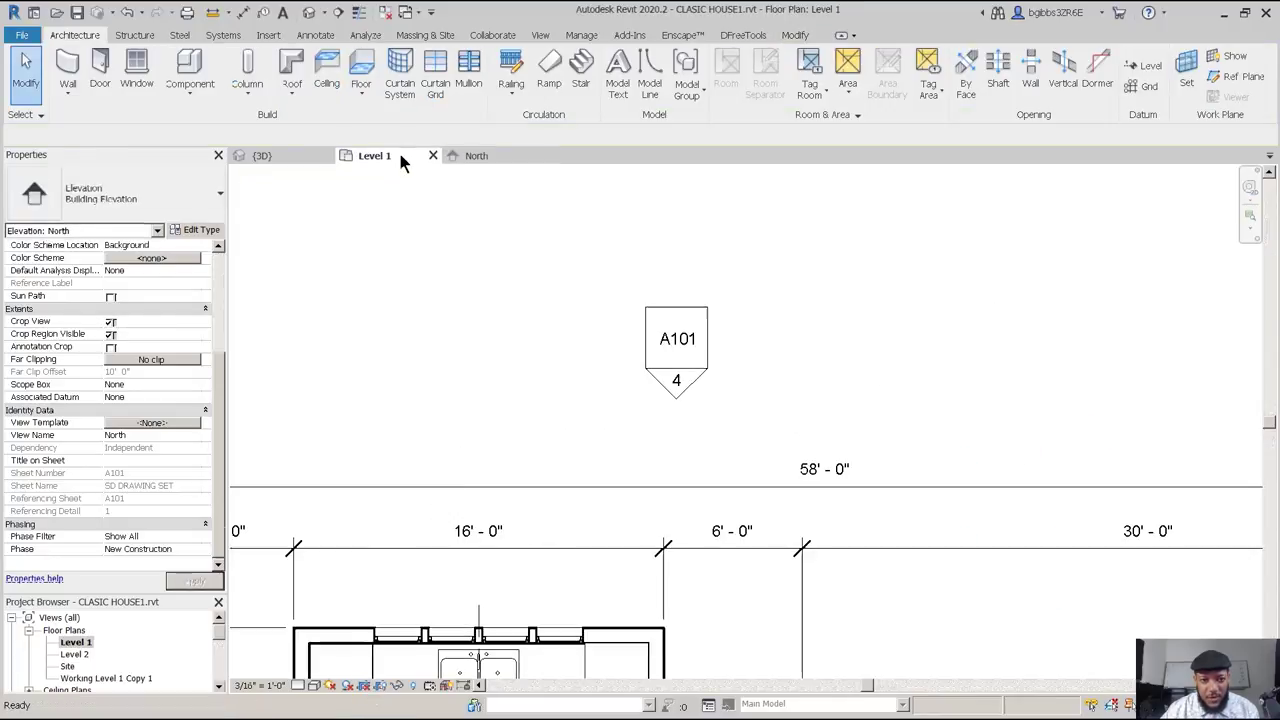
{"action": "left_click", "coordinate": [700, 383]}
{"action": "scroll", "coordinate": [698, 380], "scroll_direction": "down", "scroll_amount": 5}
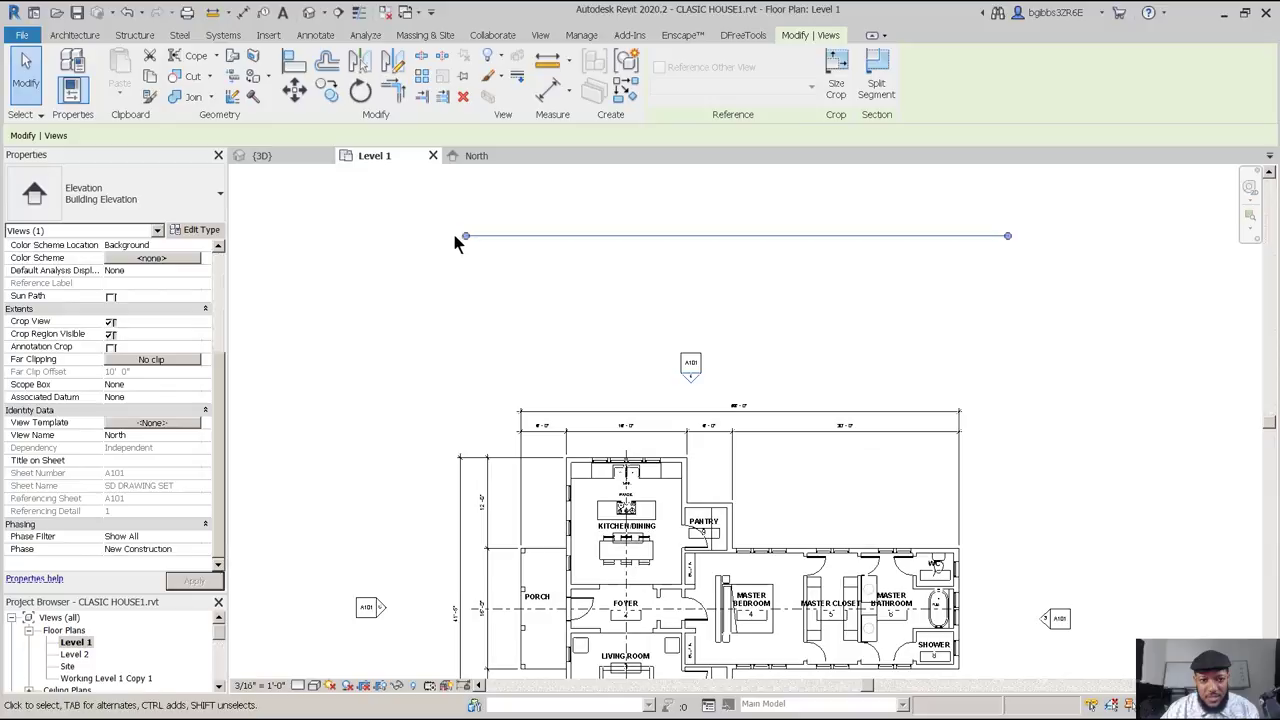
{"action": "left_click_drag", "start_coordinate": [465, 237], "coordinate": [618, 236]}
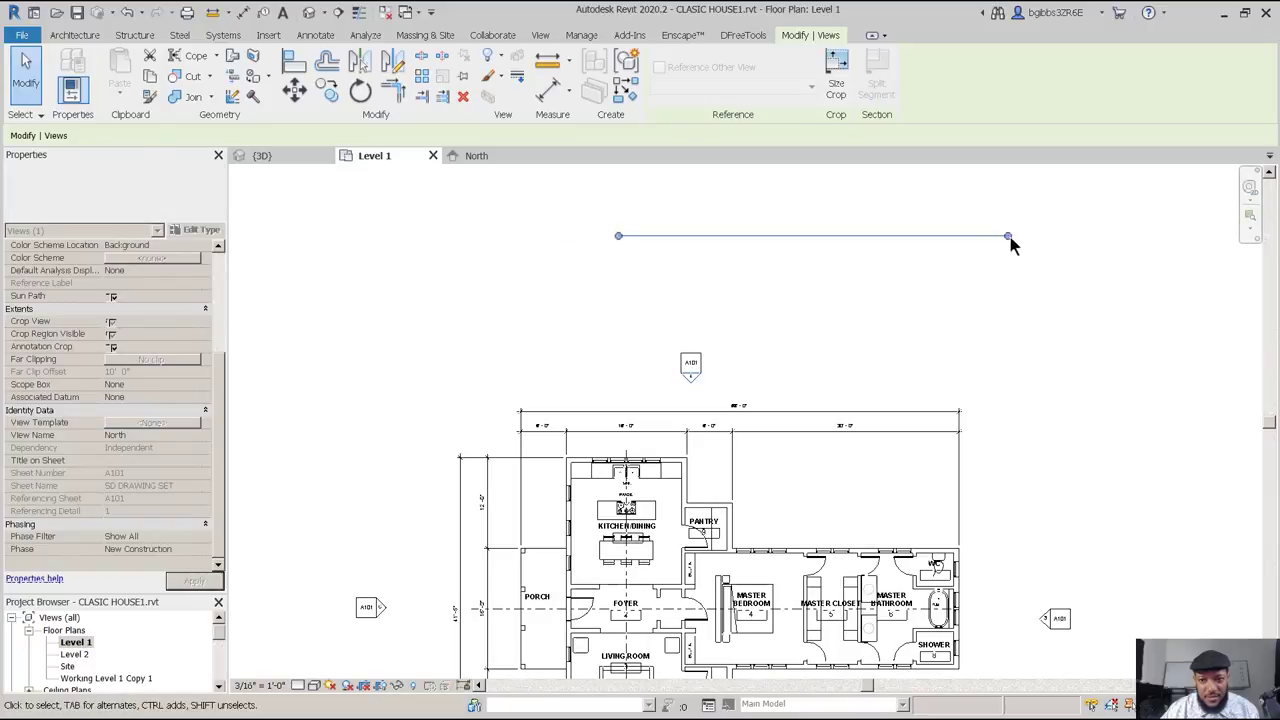
{"action": "left_click_drag", "start_coordinate": [1008, 237], "coordinate": [726, 222]}
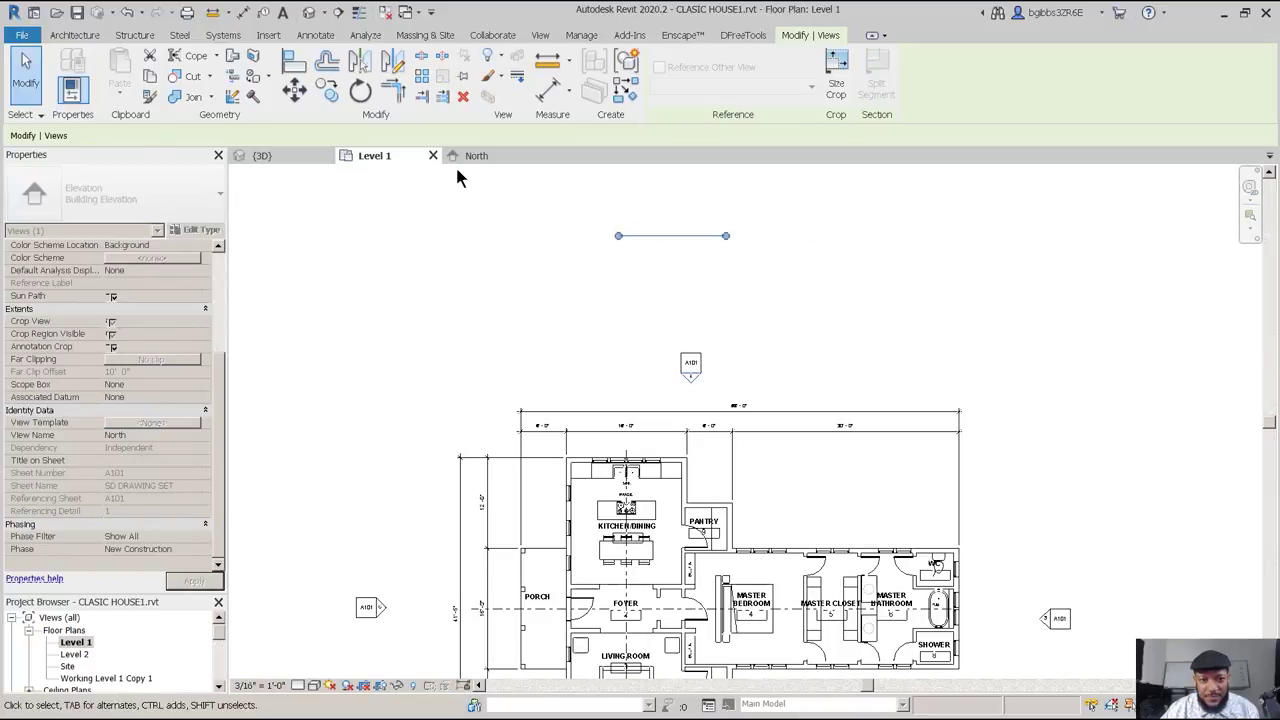
{"action": "left_click", "coordinate": [477, 157]}
{"action": "left_click", "coordinate": [690, 334]}
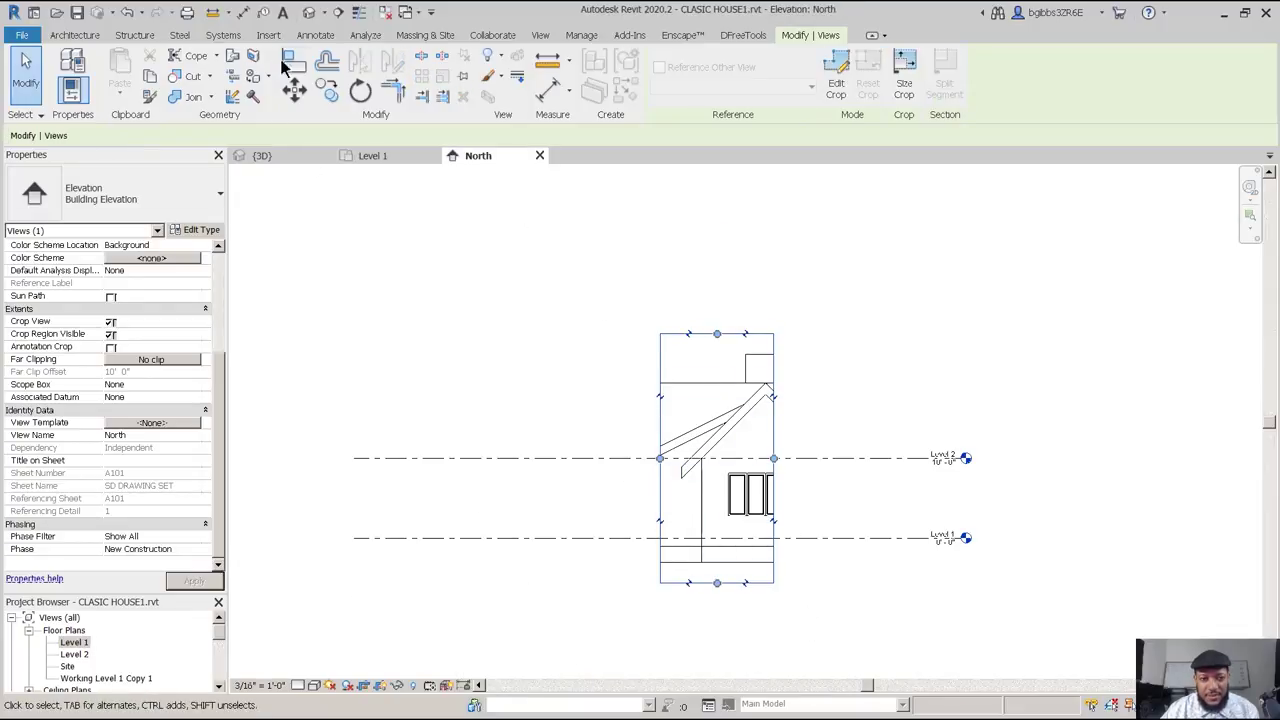
Move the north elevation's view line into the house across the kitchen, and widen the North view's crop to include the full gable.
{"action": "left_click", "coordinate": [372, 157]}
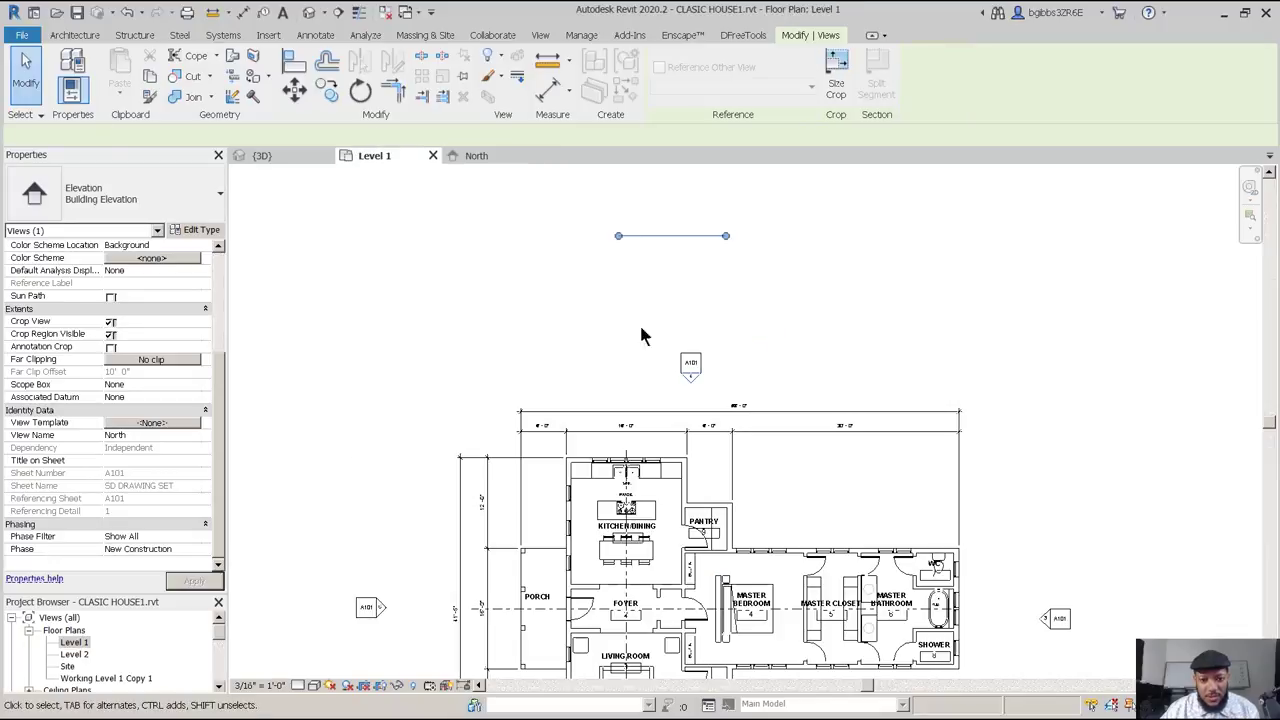
{"action": "left_click_drag", "start_coordinate": [670, 245], "coordinate": [666, 352]}
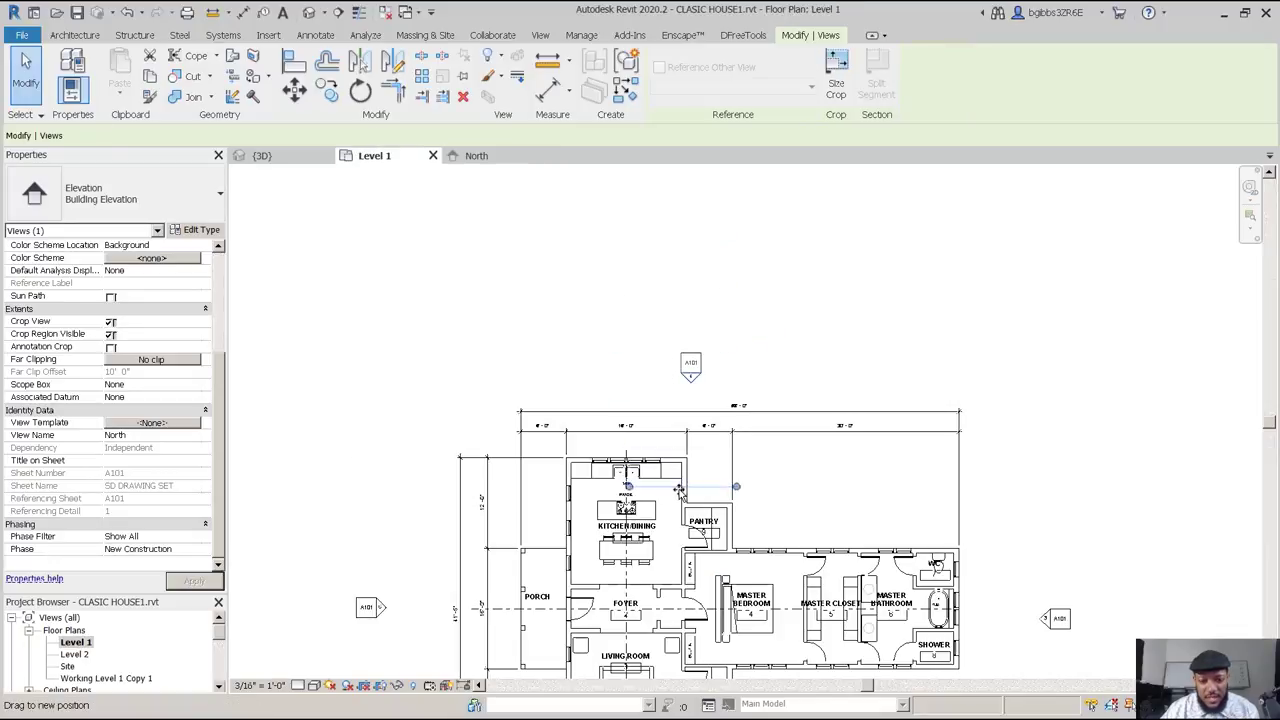
{"action": "left_click", "coordinate": [476, 157]}
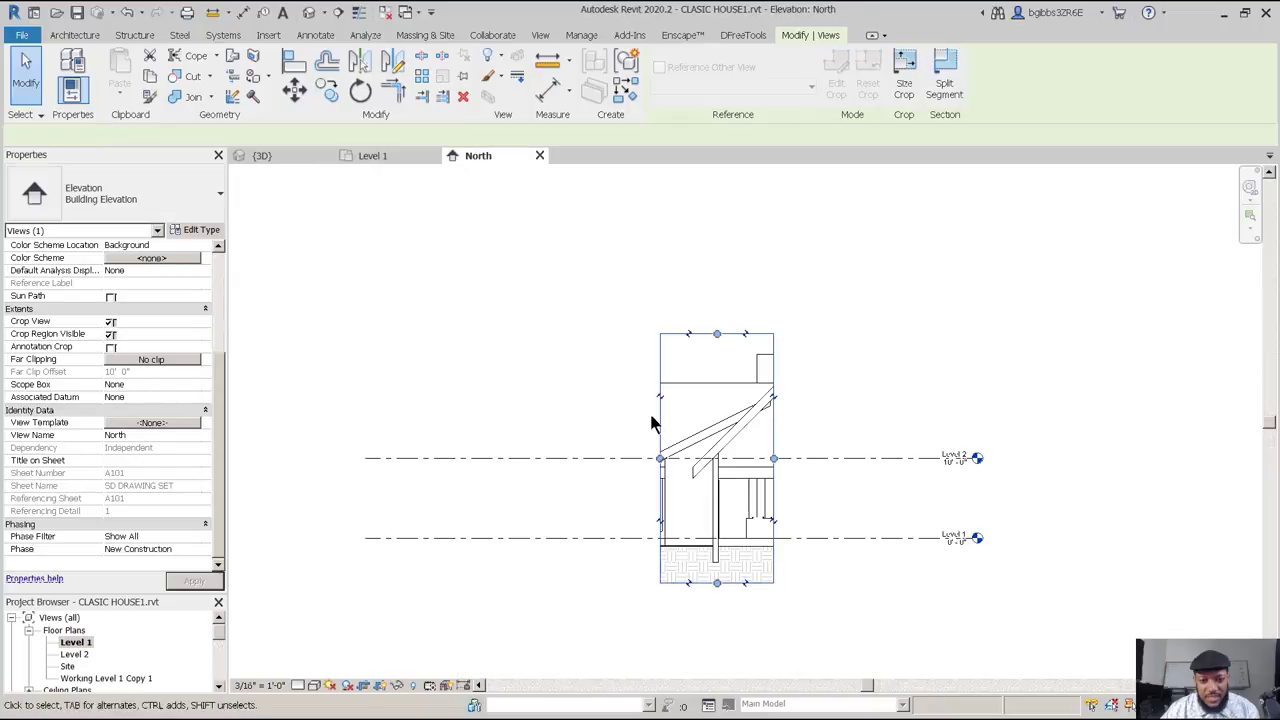
{"action": "scroll", "coordinate": [757, 500], "scroll_direction": "up", "scroll_amount": 2}
{"action": "scroll", "coordinate": [712, 492], "scroll_direction": "down", "scroll_amount": 1}
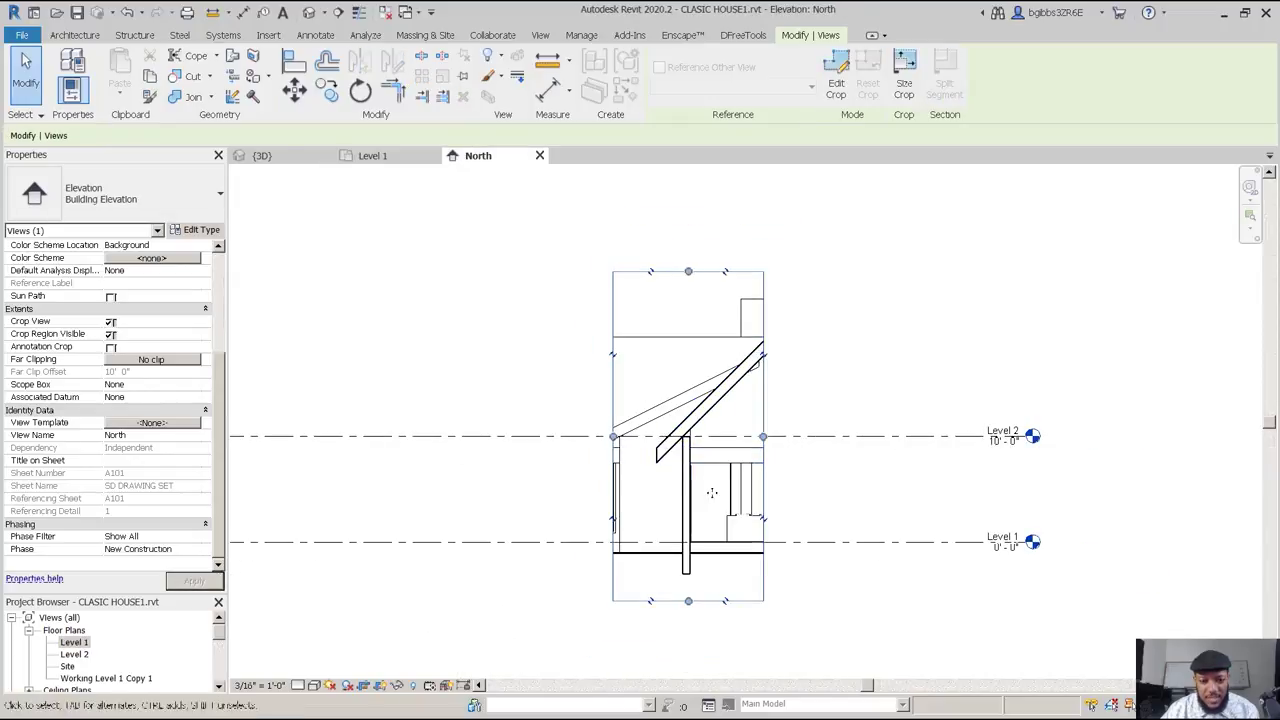
{"action": "middle_click_drag", "start_coordinate": [637, 340], "coordinate": [589, 339]}
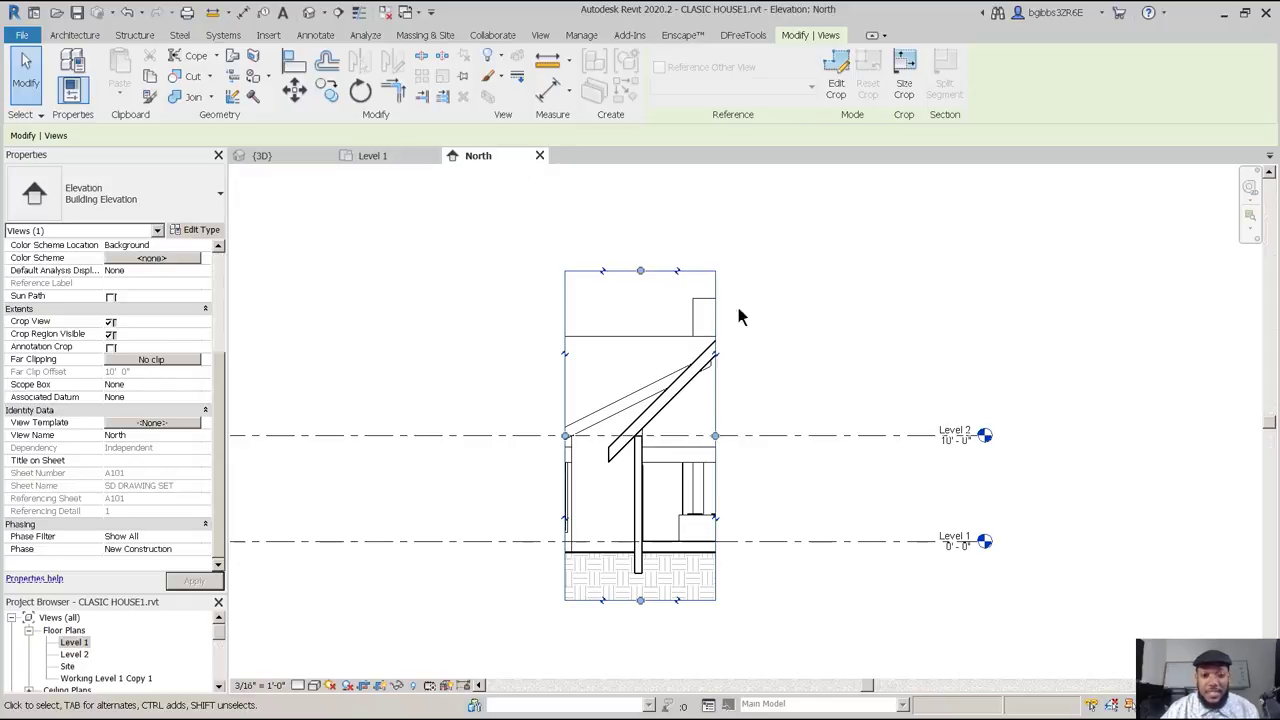
{"action": "left_click_drag", "start_coordinate": [715, 436], "coordinate": [857, 422]}
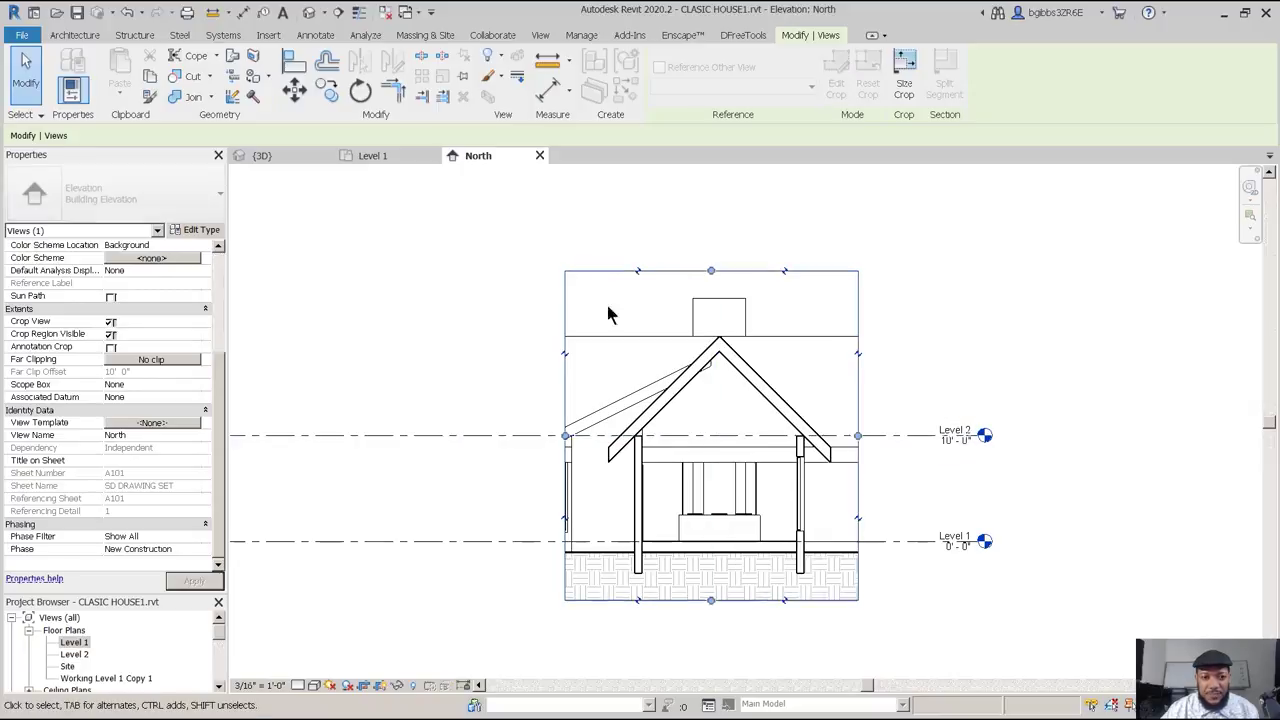
In Level 1, shift the north elevation marker west to sit above the kitchen and change its type to Interior Elevation.
{"action": "left_click", "coordinate": [370, 157]}
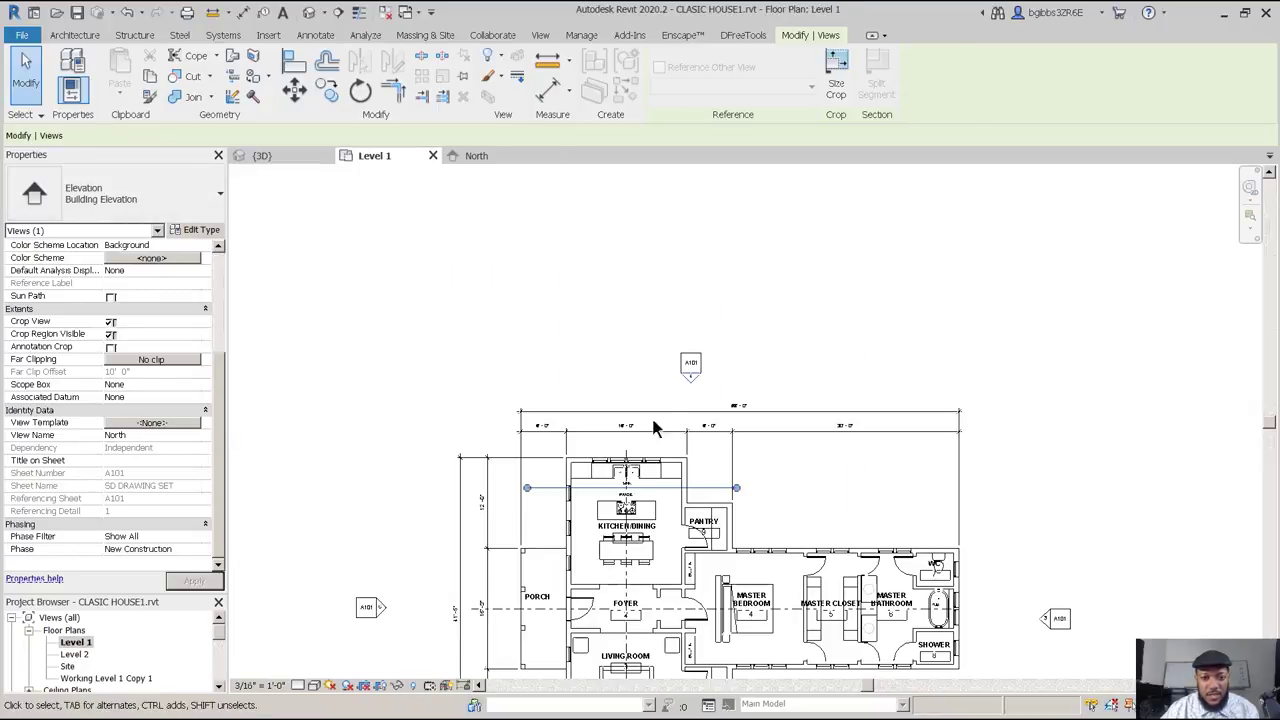
{"action": "scroll", "coordinate": [612, 512], "scroll_direction": "up", "scroll_amount": 3}
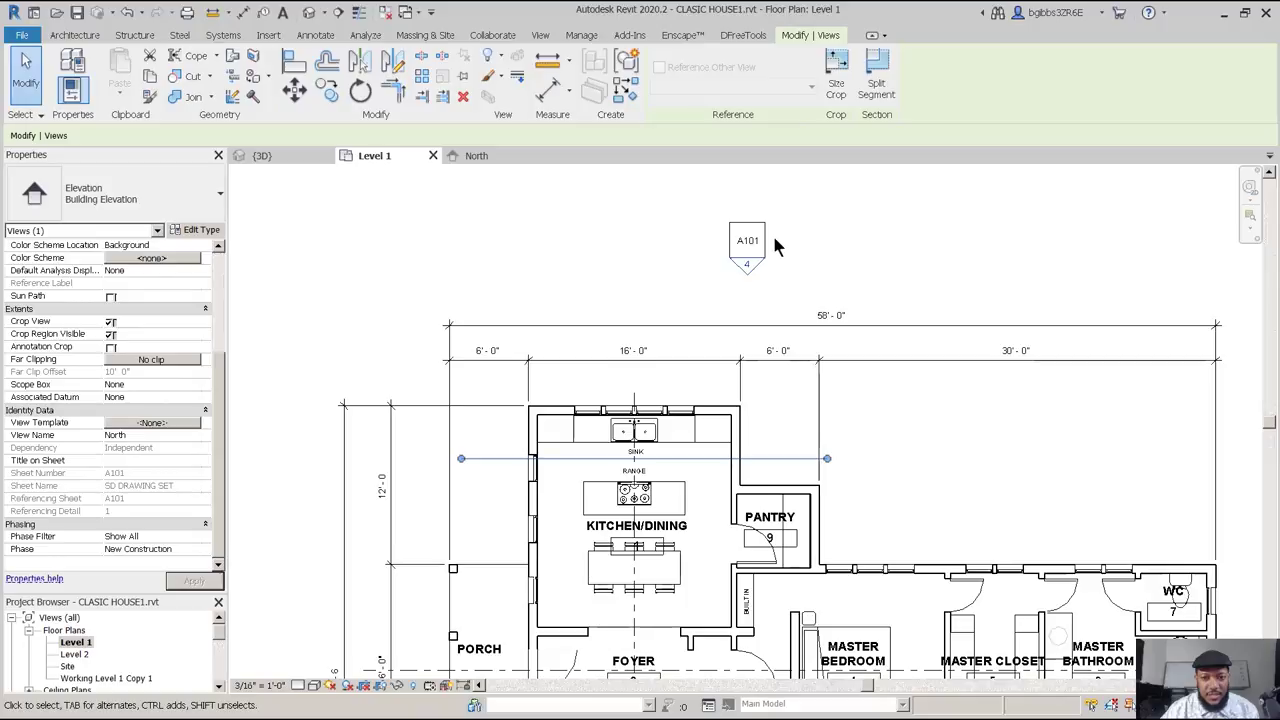
{"action": "left_click_drag", "start_coordinate": [752, 246], "coordinate": [645, 257]}
{"action": "left_click", "coordinate": [186, 194]}
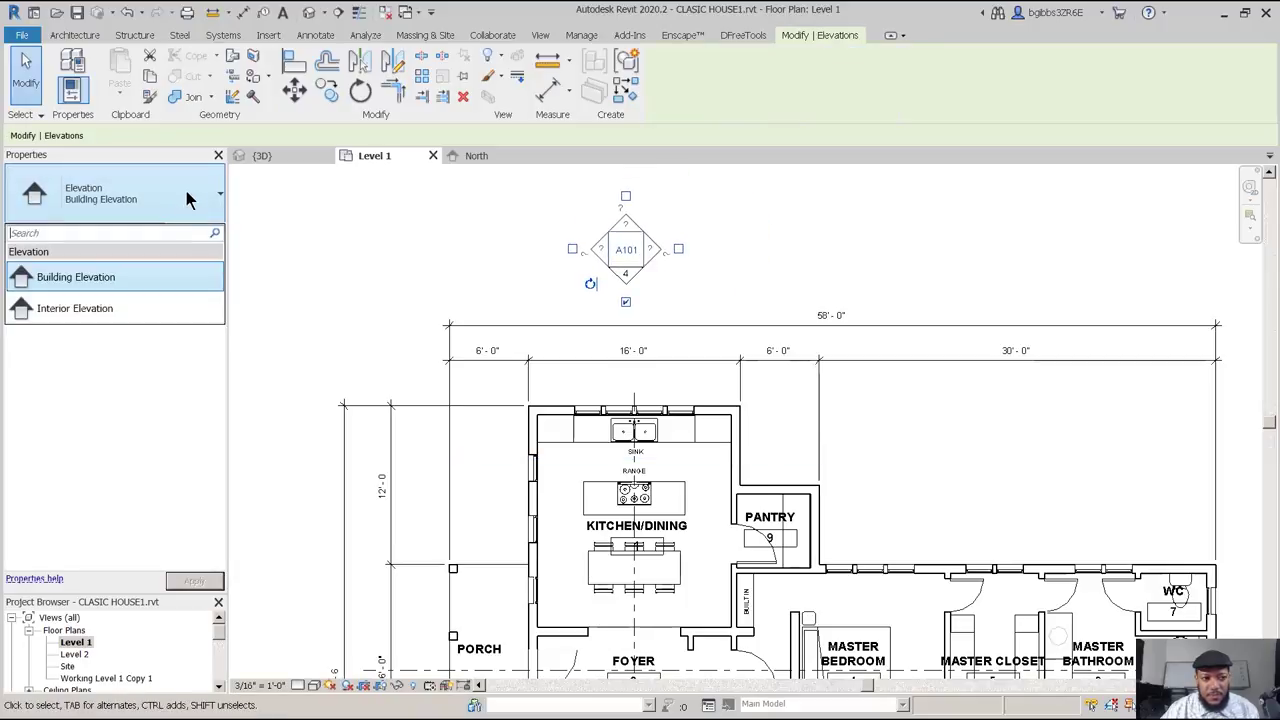
{"action": "left_click", "coordinate": [160, 308]}
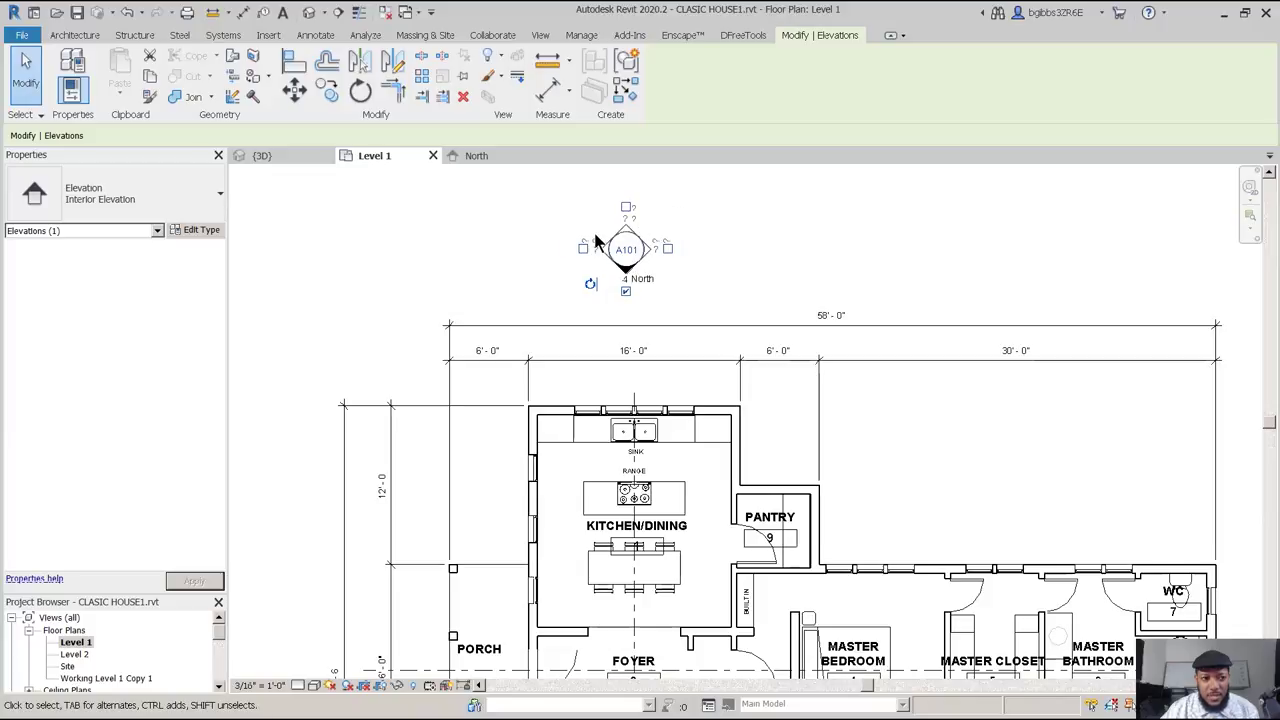
{"action": "scroll", "coordinate": [596, 245], "scroll_direction": "up", "scroll_amount": 2}
{"action": "left_click", "coordinate": [749, 217]}
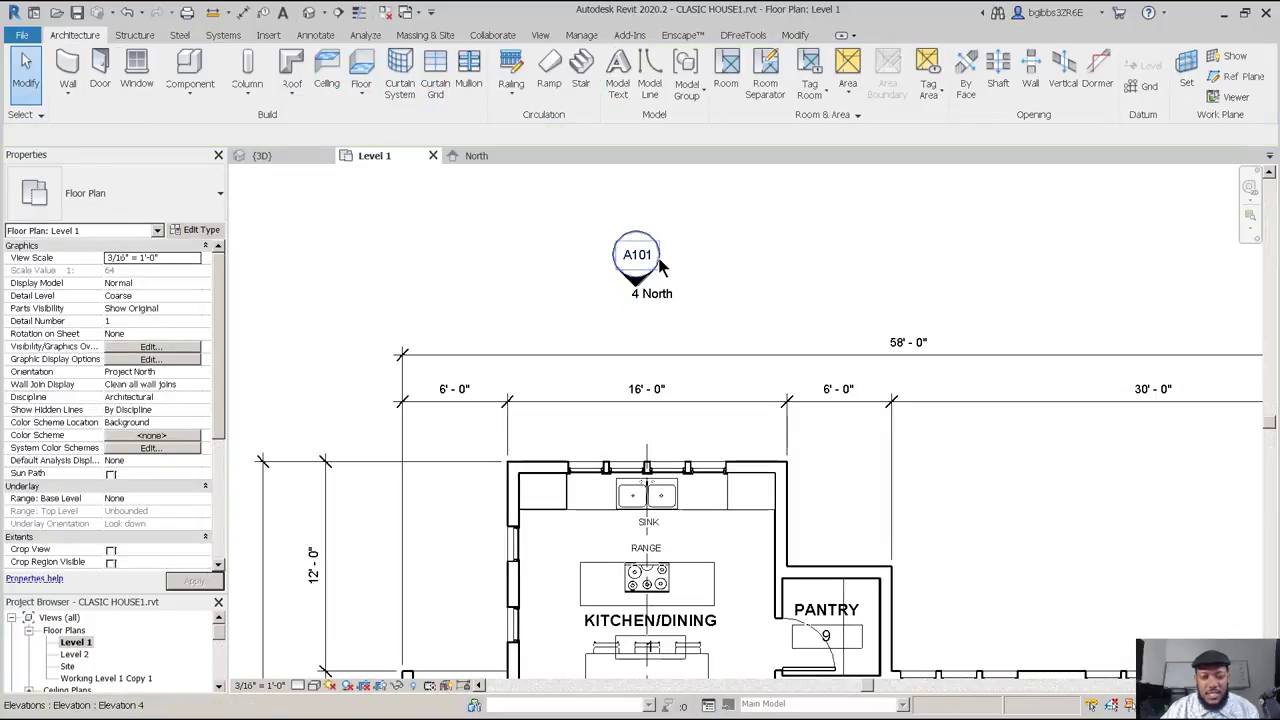
Move the north elevation marker into the kitchen, beside the sink and range.
{"action": "left_click", "coordinate": [660, 265]}
{"action": "mouse_move", "coordinate": [660, 265]}
{"action": "left_mouse_down"}
{"action": "mouse_move", "coordinate": [743, 490]}
{"action": "mouse_move", "coordinate": [733, 537]}
{"action": "left_mouse_up"}
{"action": "middle_click_drag", "start_coordinate": [749, 377], "coordinate": [742, 160]}
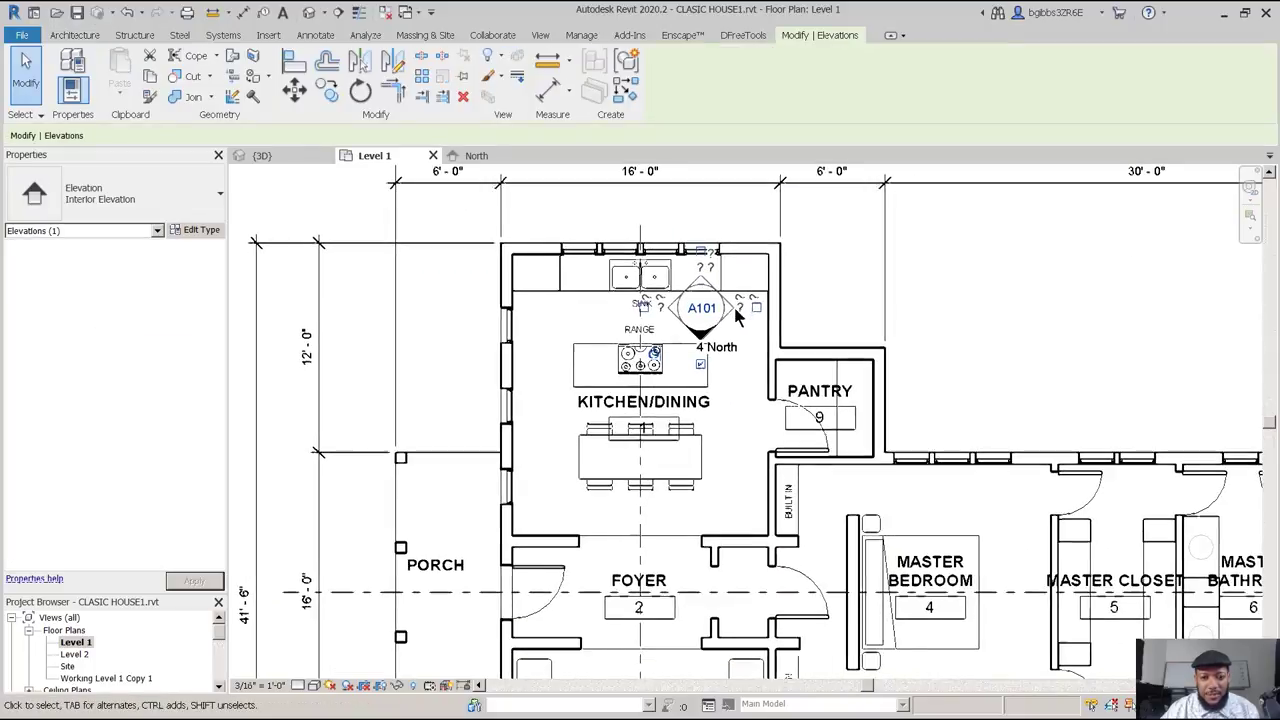
Open the North view from the marker's arrow and examine the section through the kitchen.
{"action": "scroll", "coordinate": [733, 304], "scroll_direction": "up", "scroll_amount": 2}
{"action": "double_click", "coordinate": [697, 340]}
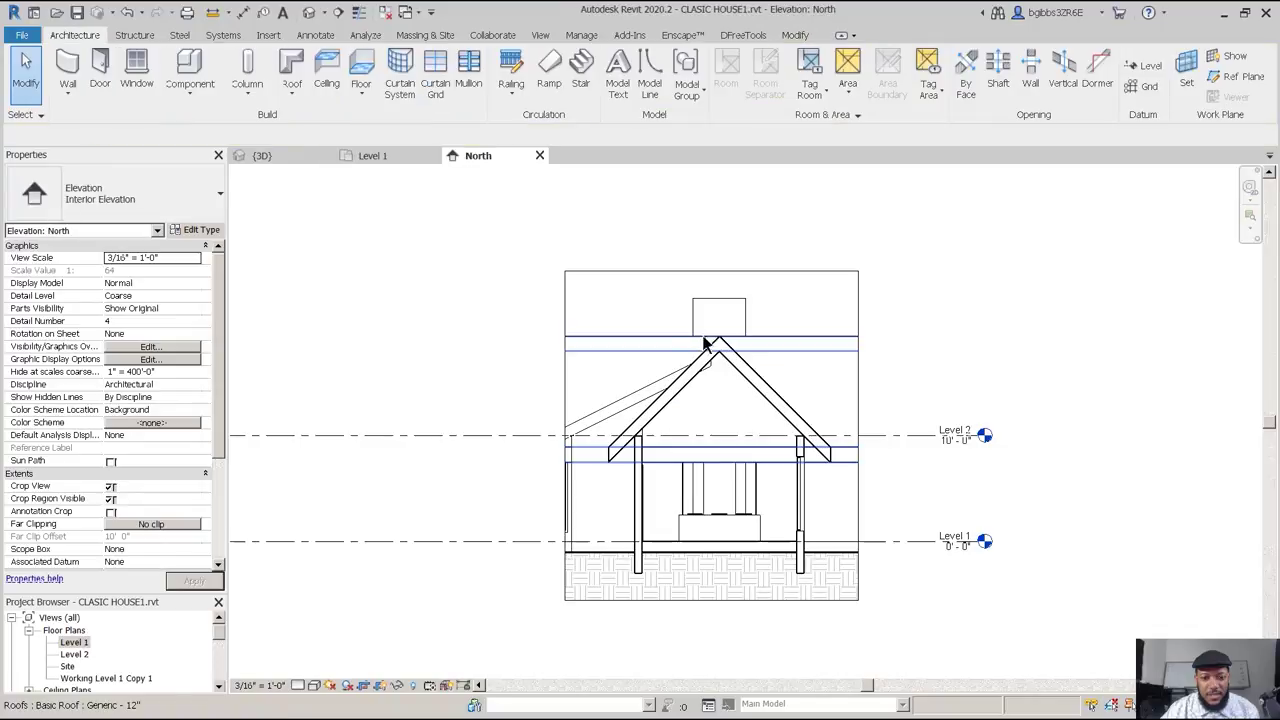
{"action": "scroll", "coordinate": [790, 630], "scroll_direction": "up", "scroll_amount": 2}
{"action": "middle_click_drag", "start_coordinate": [713, 357], "coordinate": [703, 394]}
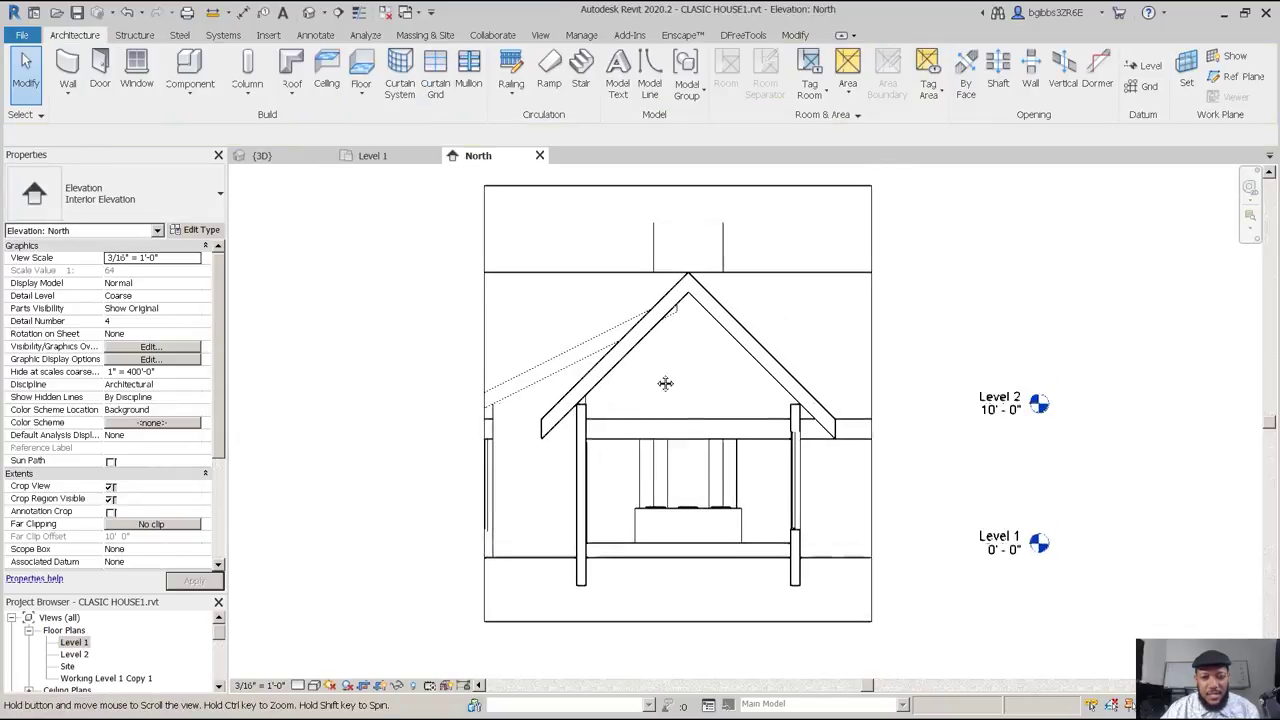
{"action": "scroll", "coordinate": [699, 512], "scroll_direction": "up", "scroll_amount": 2}
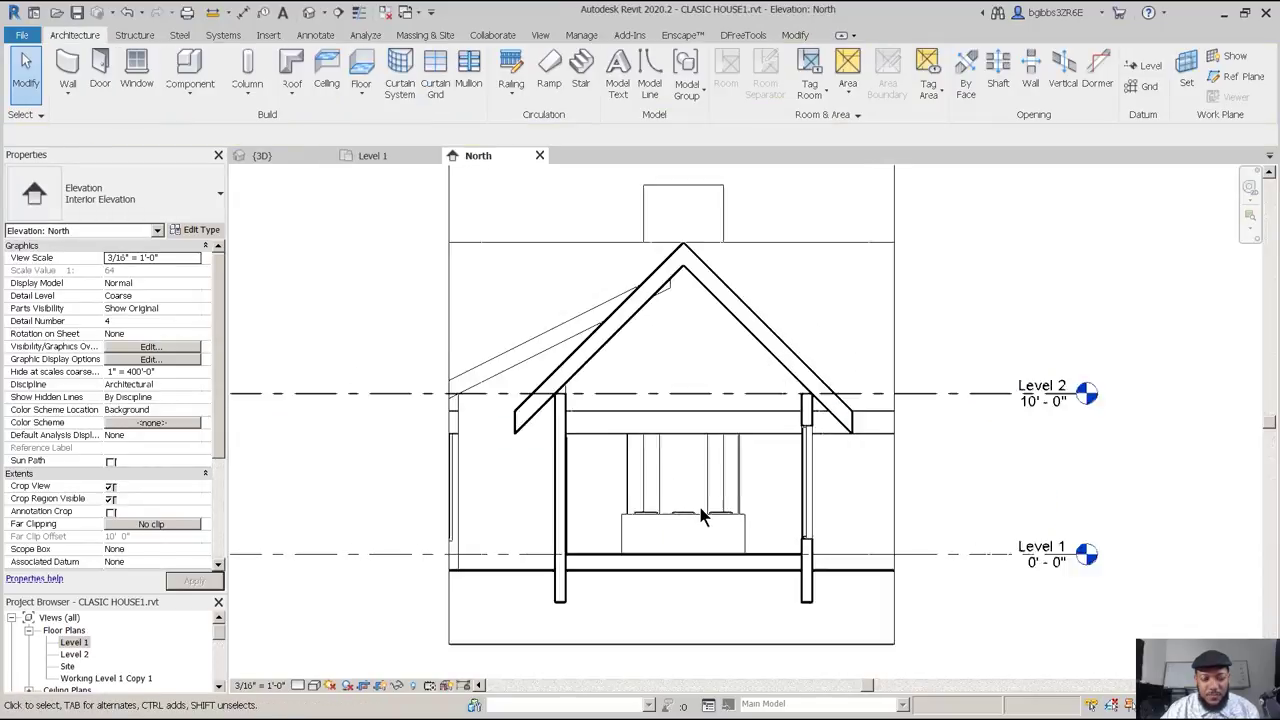
{"action": "scroll", "coordinate": [678, 480], "scroll_direction": "down", "scroll_amount": 3}
Return to Level 1 and turn on the east-facing elevation of the kitchen marker.
{"action": "left_click", "coordinate": [383, 156]}
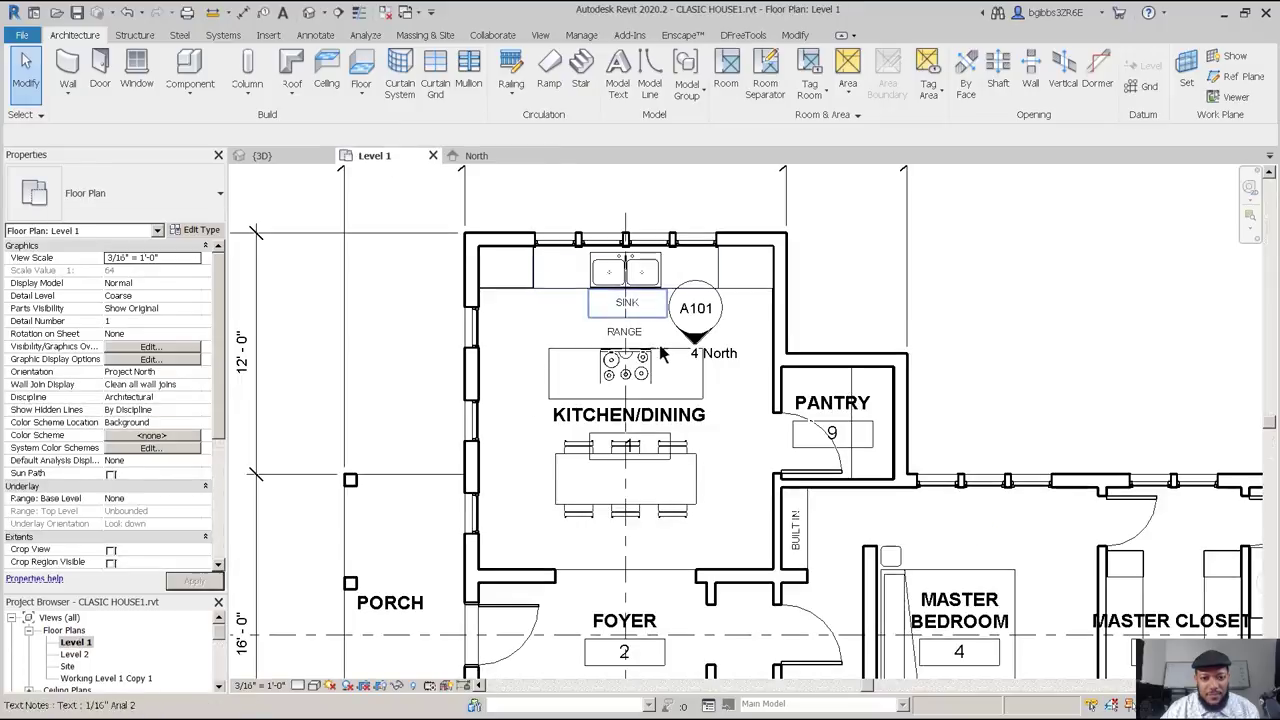
{"action": "scroll", "coordinate": [680, 460], "scroll_direction": "up", "scroll_amount": 3}
{"action": "left_click", "coordinate": [682, 458]}
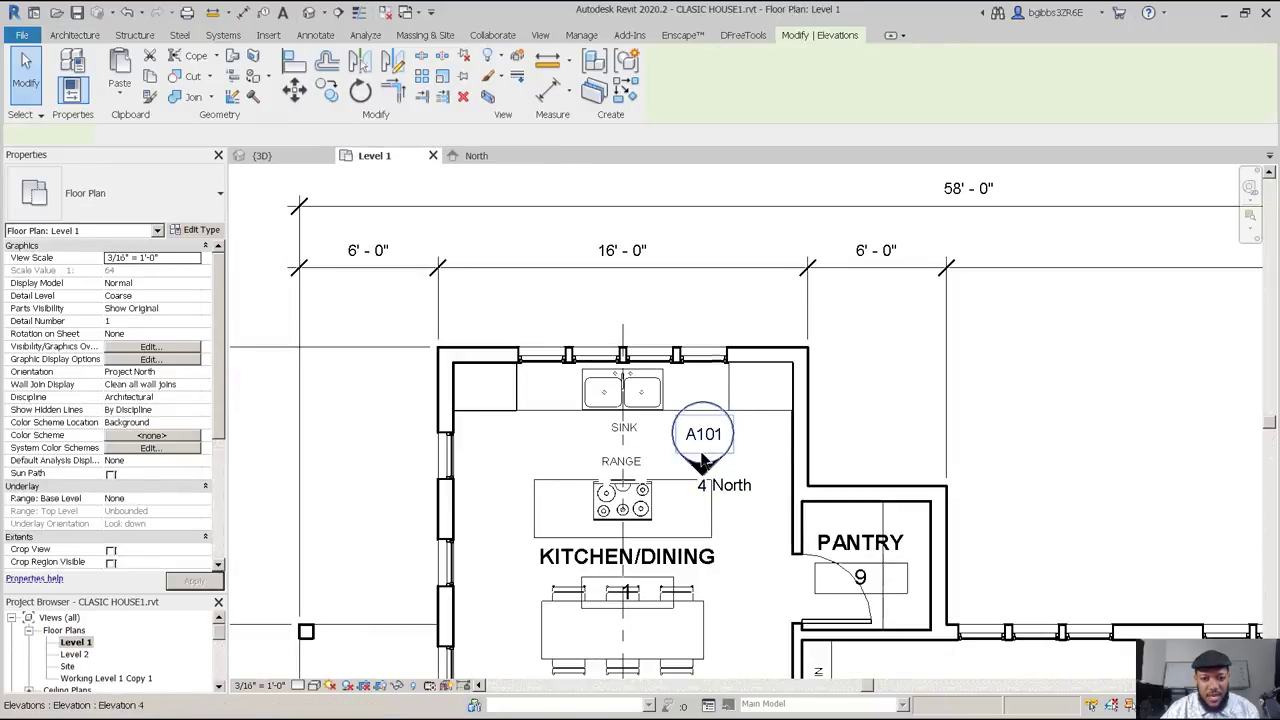
{"action": "scroll", "coordinate": [686, 440], "scroll_direction": "up", "scroll_amount": 2}
{"action": "scroll", "coordinate": [647, 429], "scroll_direction": "up", "scroll_amount": 1}
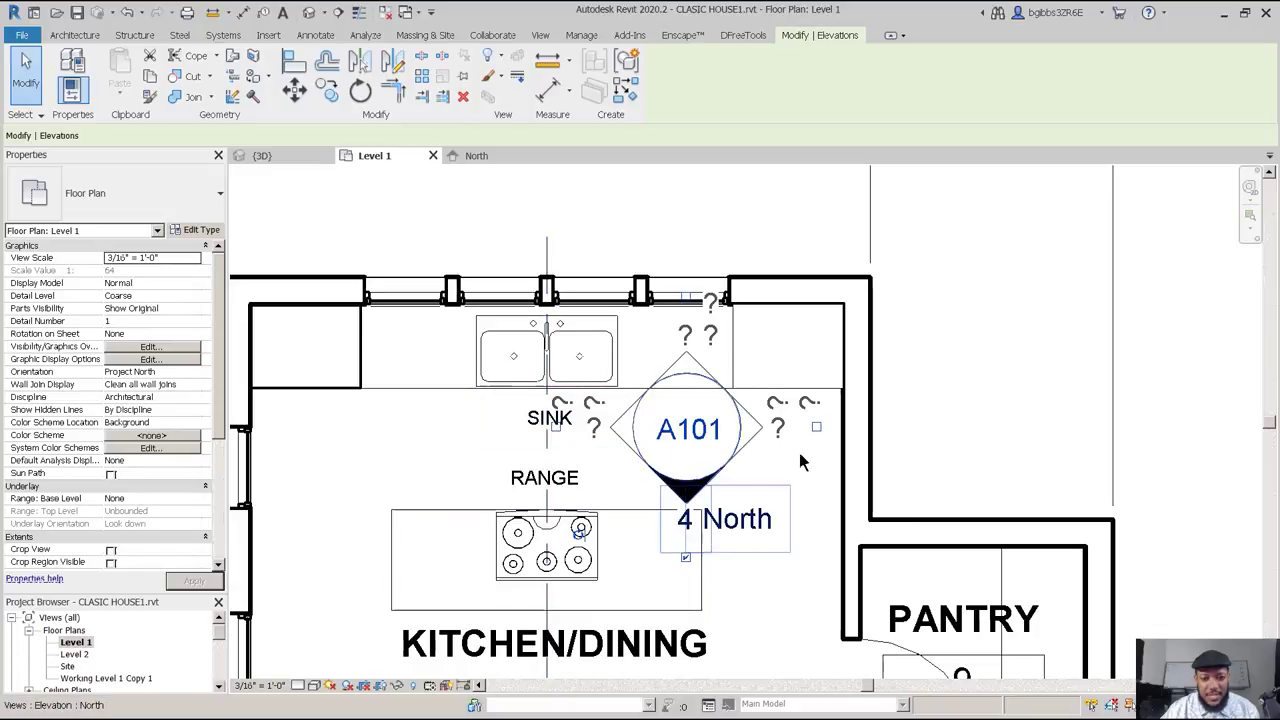
{"action": "left_click", "coordinate": [760, 428]}
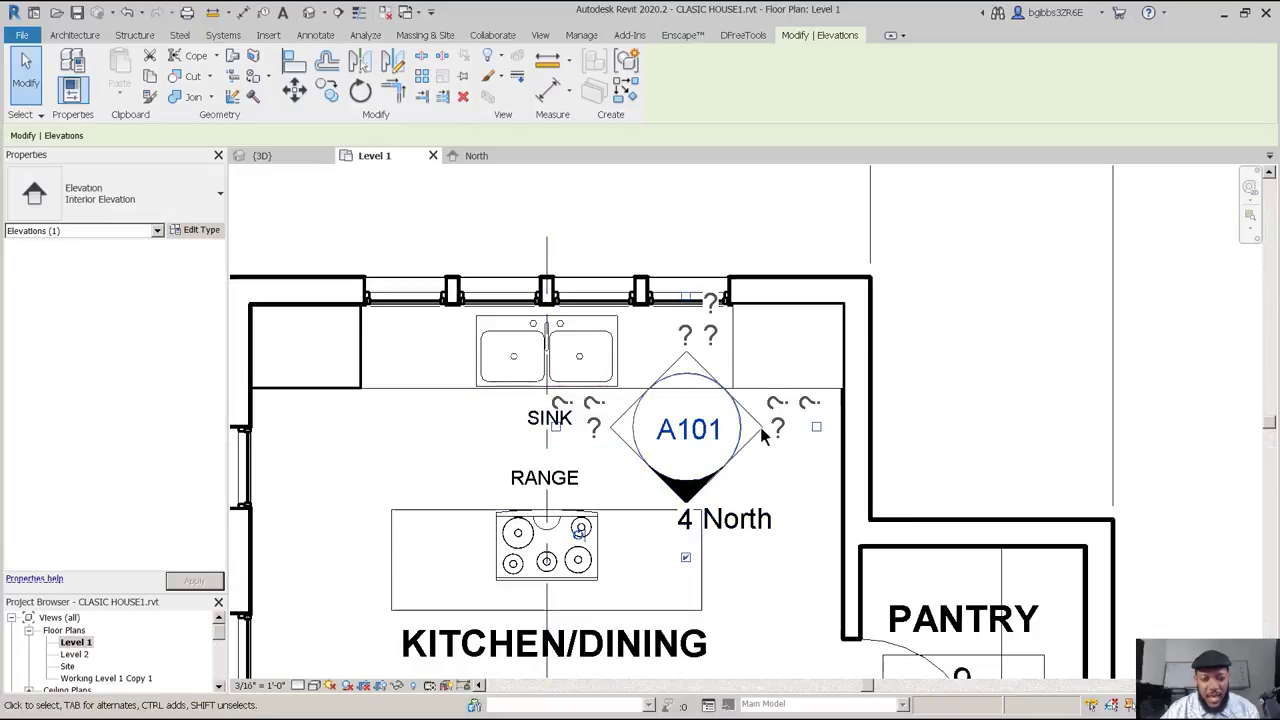
{"action": "left_click", "coordinate": [816, 428]}
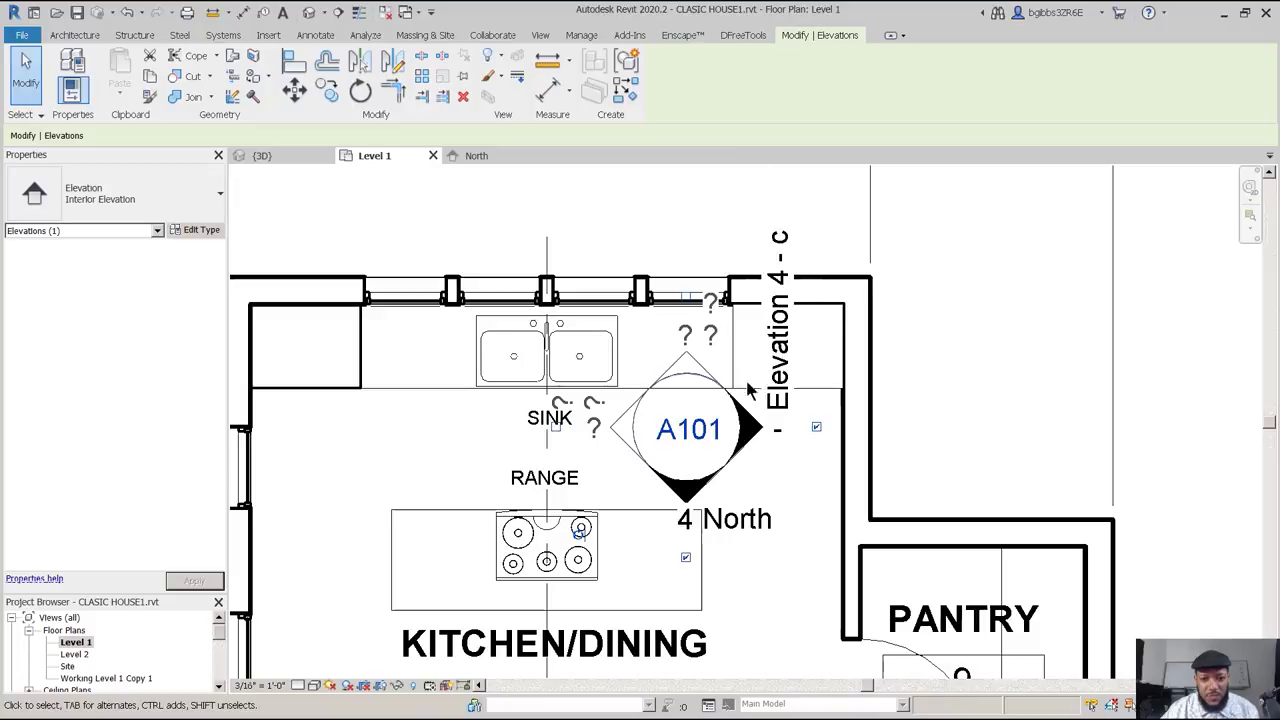
Reselect the kitchen elevation marker and move it north of the house, onto the 16'-0" dimension string.
{"action": "left_click", "coordinate": [687, 300]}
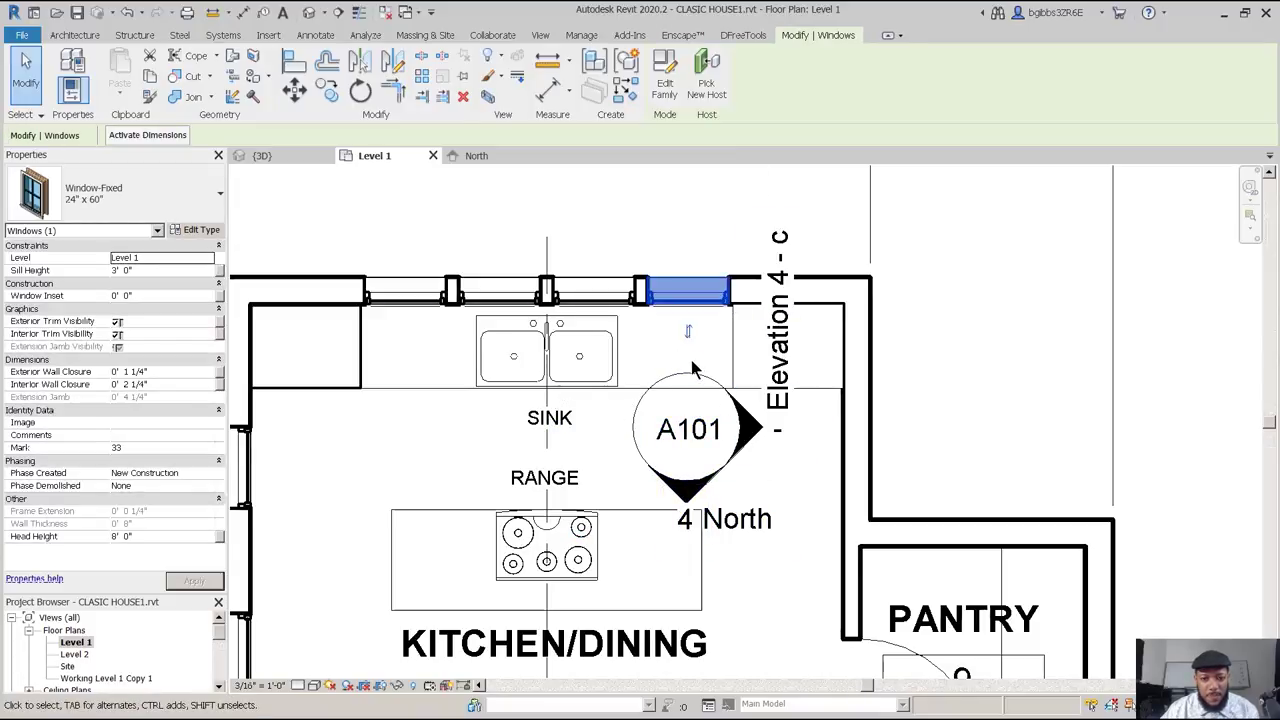
{"action": "scroll", "coordinate": [686, 318], "scroll_direction": "down", "scroll_amount": 1}
{"action": "left_click", "coordinate": [687, 371]}
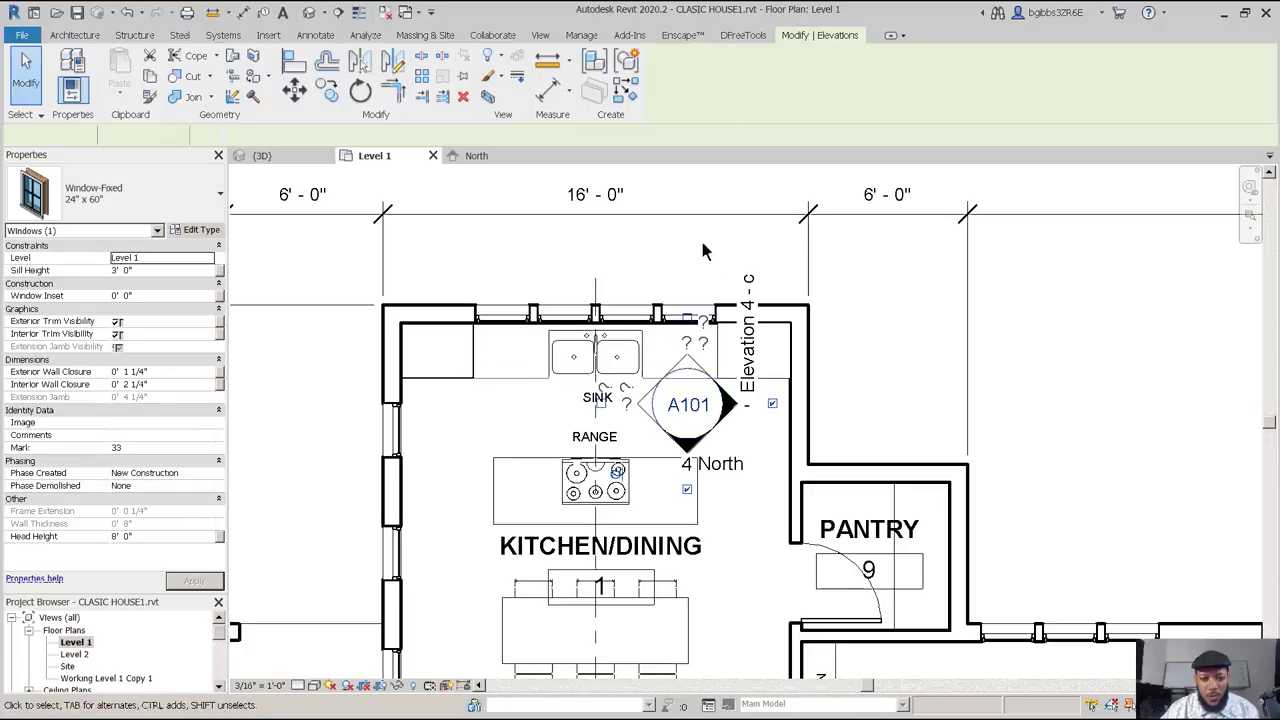
{"action": "middle_click_drag", "start_coordinate": [723, 345], "coordinate": [743, 349]}
{"action": "scroll", "coordinate": [785, 318], "scroll_direction": "up", "scroll_amount": 1}
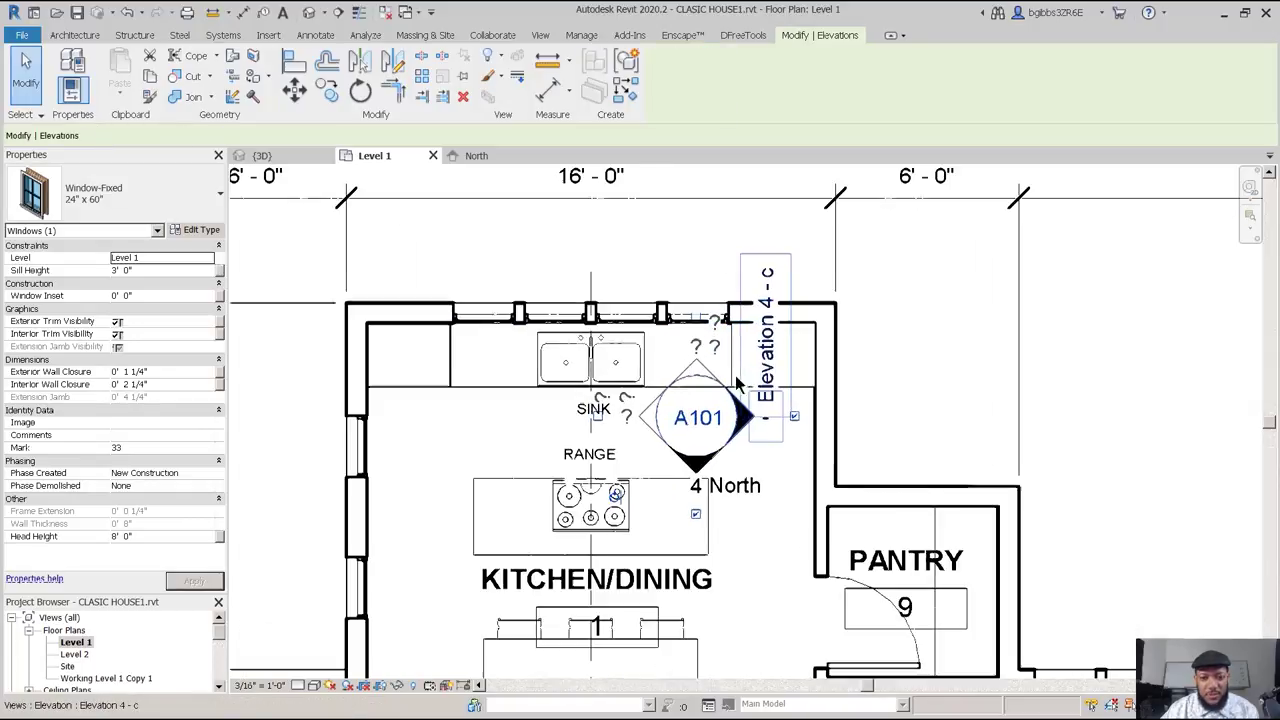
{"action": "left_click", "coordinate": [745, 418]}
{"action": "scroll", "coordinate": [712, 477], "scroll_direction": "down", "scroll_amount": 1}
{"action": "mouse_move", "coordinate": [688, 352]}
{"action": "left_mouse_down"}
{"action": "mouse_move", "coordinate": [640, 246]}
{"action": "mouse_move", "coordinate": [734, 268]}
{"action": "left_mouse_up"}
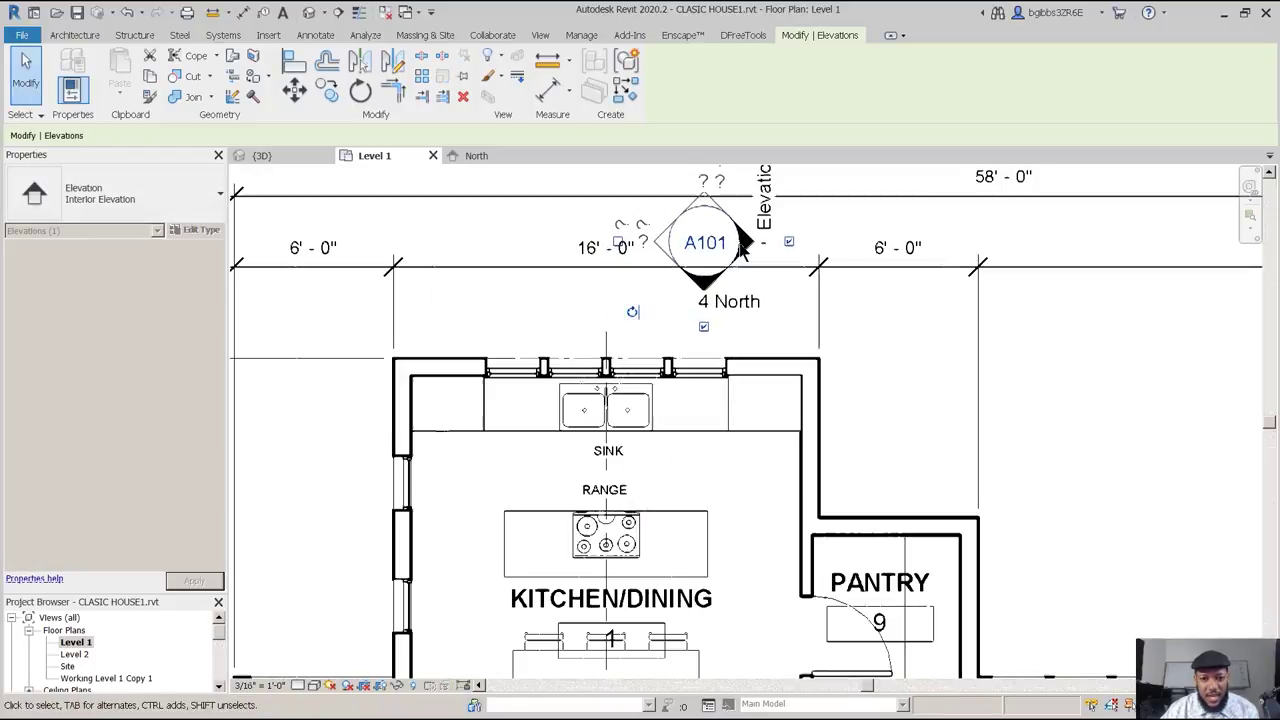
Examine the marker's two active arrows and move it farther north, clear of the overall dimension line.
{"action": "scroll", "coordinate": [708, 283], "scroll_direction": "up", "scroll_amount": 2}
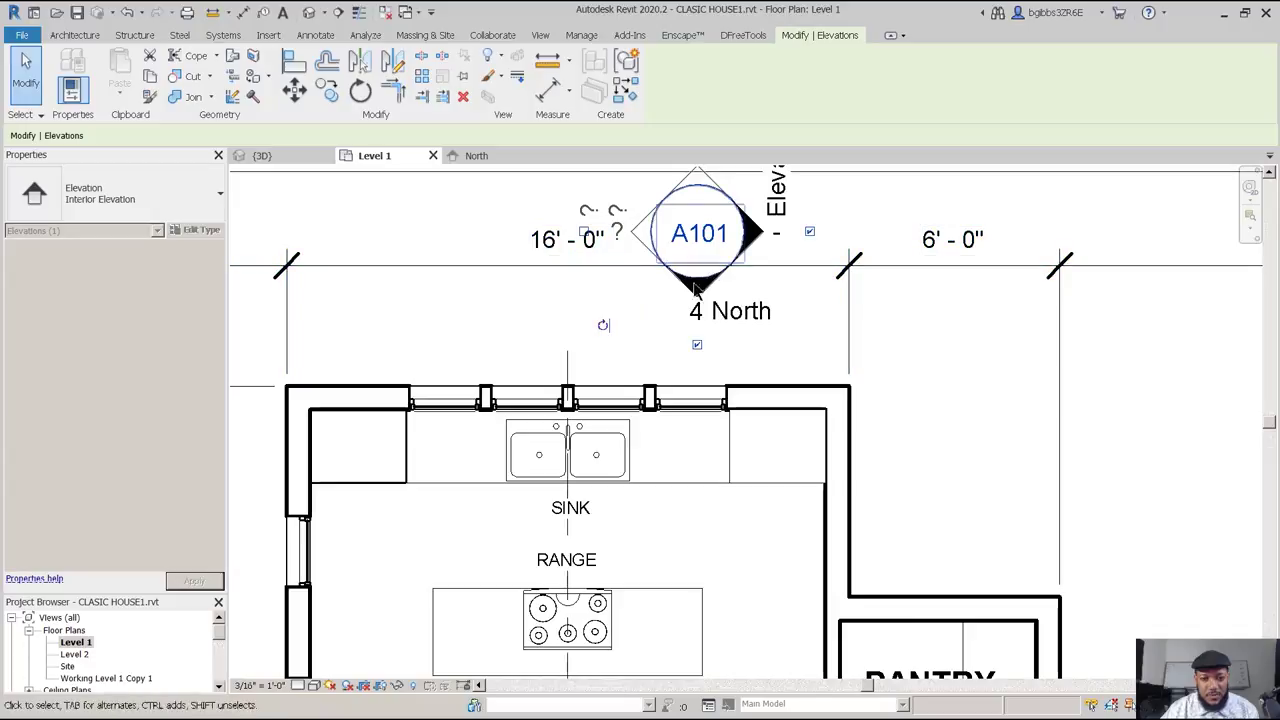
{"action": "middle_click_drag", "start_coordinate": [748, 327], "coordinate": [728, 379]}
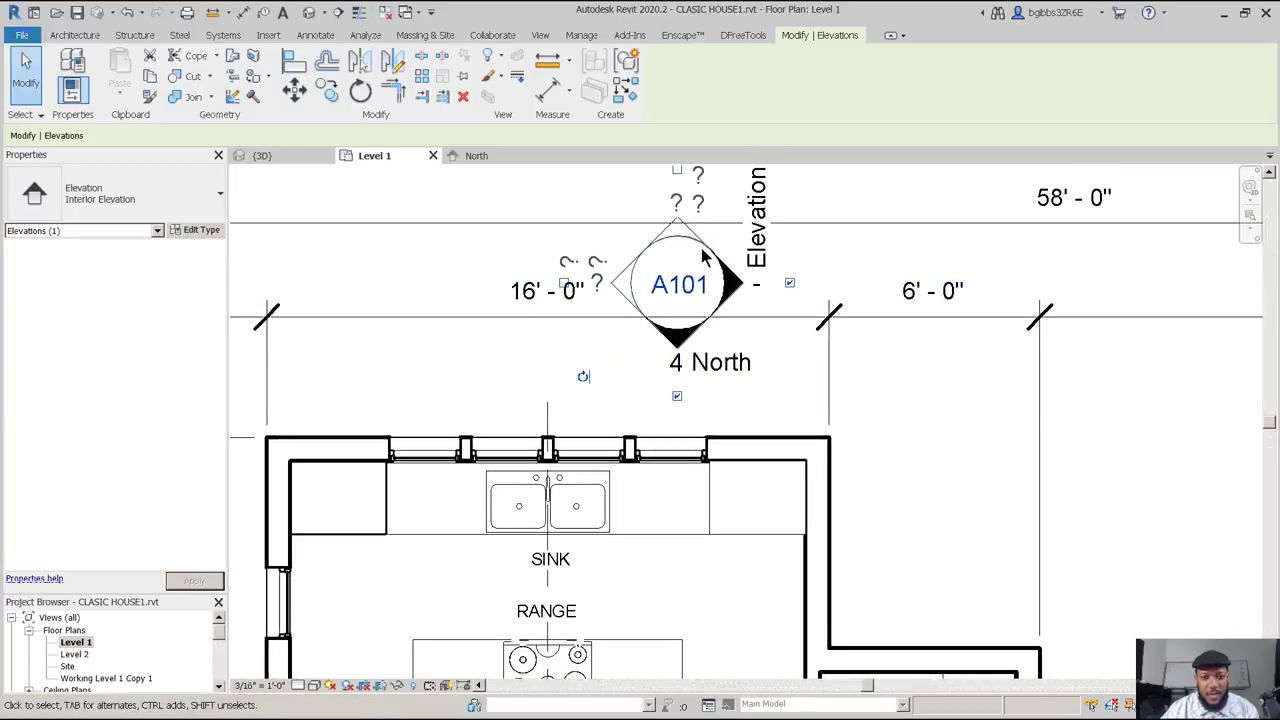
{"action": "middle_click_drag", "start_coordinate": [675, 274], "coordinate": [669, 292]}
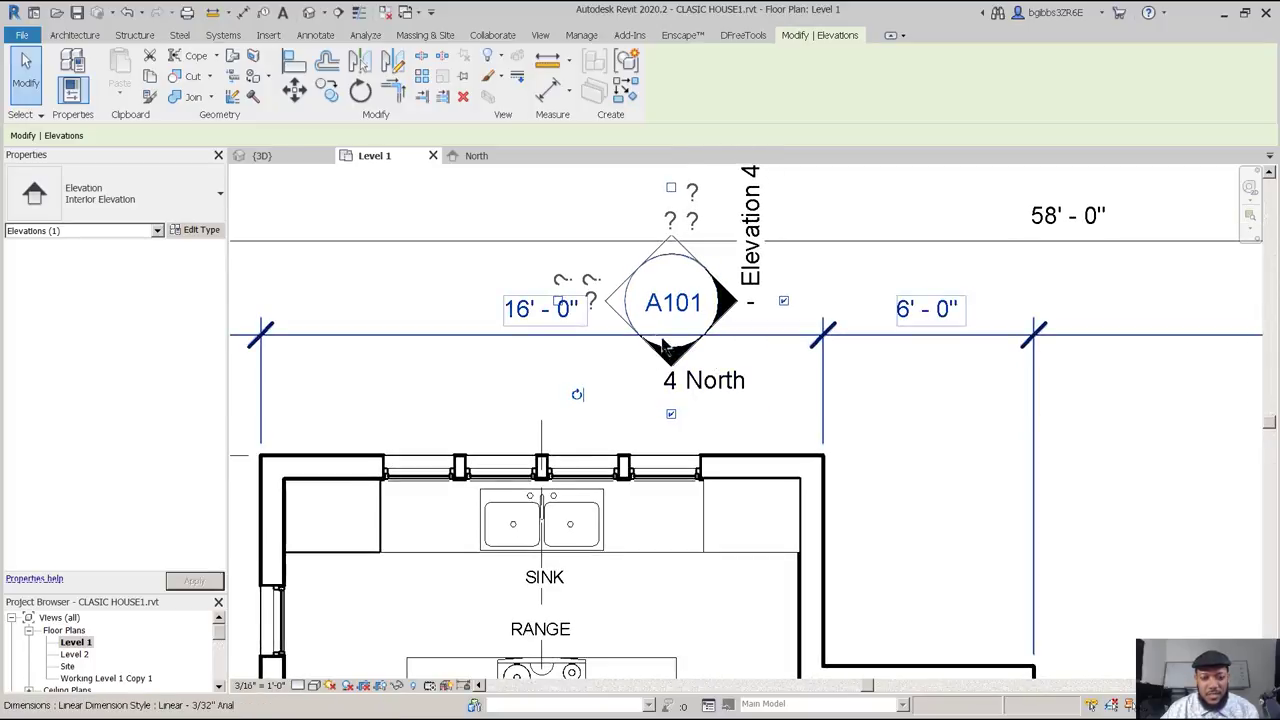
{"action": "scroll", "coordinate": [733, 393], "scroll_direction": "down", "scroll_amount": 2}
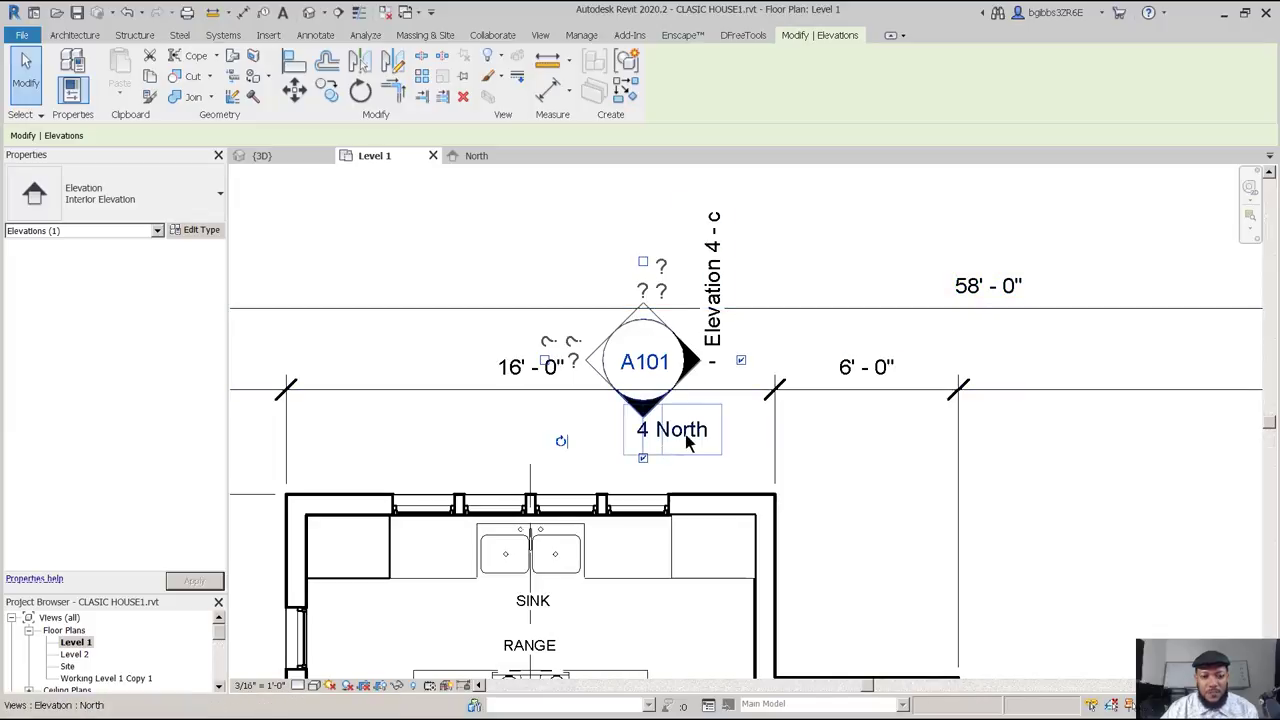
{"action": "left_click_drag", "start_coordinate": [679, 380], "coordinate": [650, 237]}
{"action": "middle_click_drag", "start_coordinate": [654, 298], "coordinate": [658, 461]}
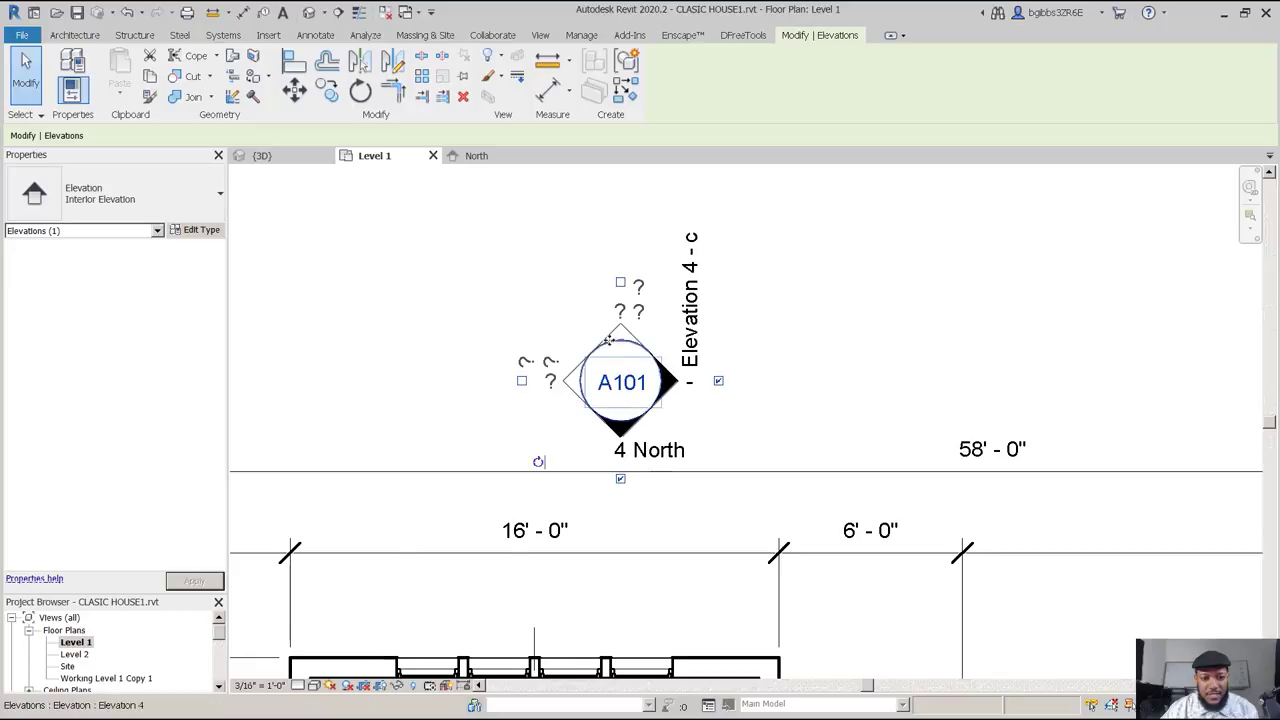
{"action": "scroll", "coordinate": [615, 393], "scroll_direction": "down", "scroll_amount": 1}
Move the elevation marker back into the kitchen, just east of the range, and deselect it.
{"action": "left_click_drag", "start_coordinate": [637, 396], "coordinate": [648, 630]}
{"action": "middle_click_drag", "start_coordinate": [644, 497], "coordinate": [608, 205]}
{"action": "scroll", "coordinate": [609, 342], "scroll_direction": "up", "scroll_amount": 1}
{"action": "left_click_drag", "start_coordinate": [609, 342], "coordinate": [643, 450]}
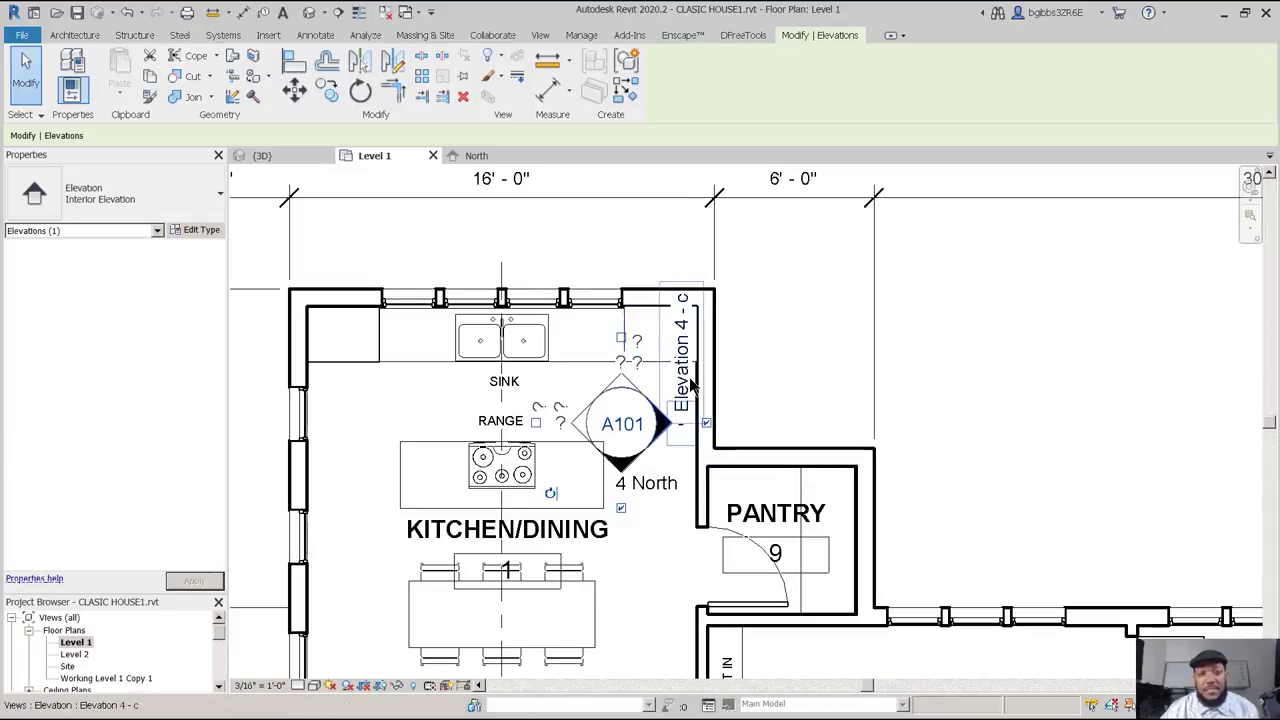
{"action": "left_click", "coordinate": [653, 517]}
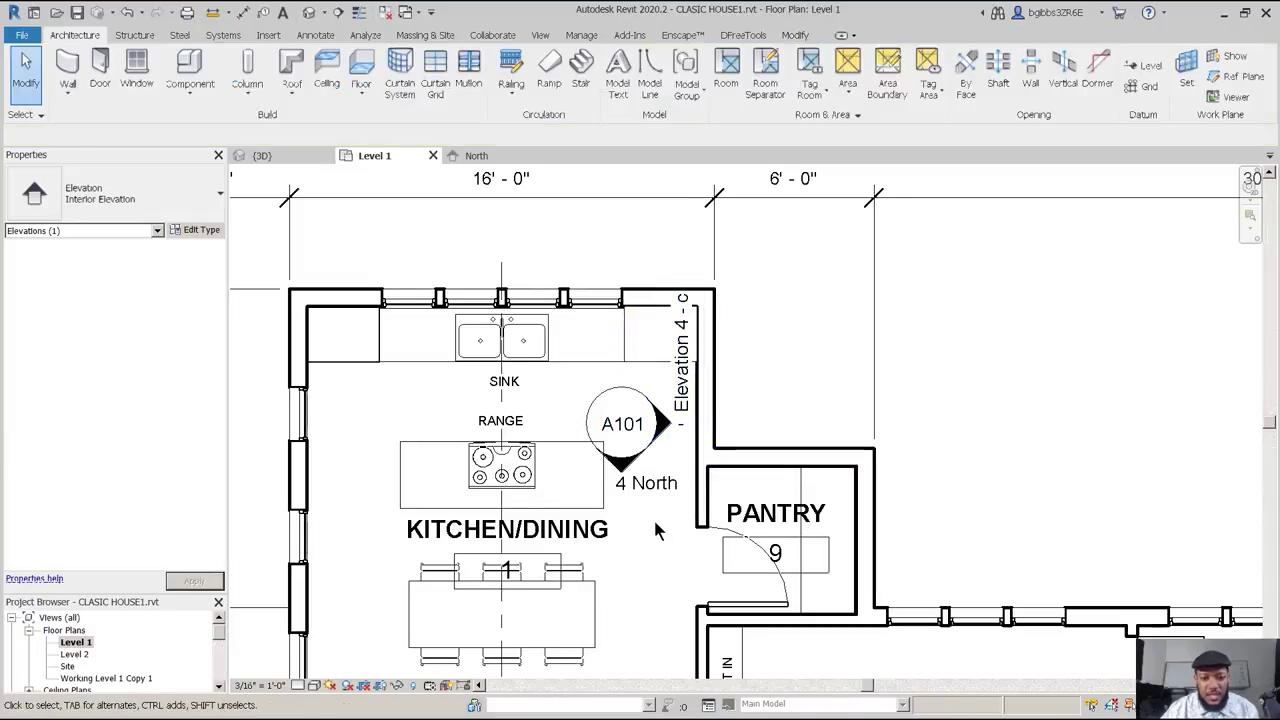
Review the Interior Elevation type properties of the kitchen marker, including its elevation tag, without changing them.
{"action": "left_click", "coordinate": [645, 397]}
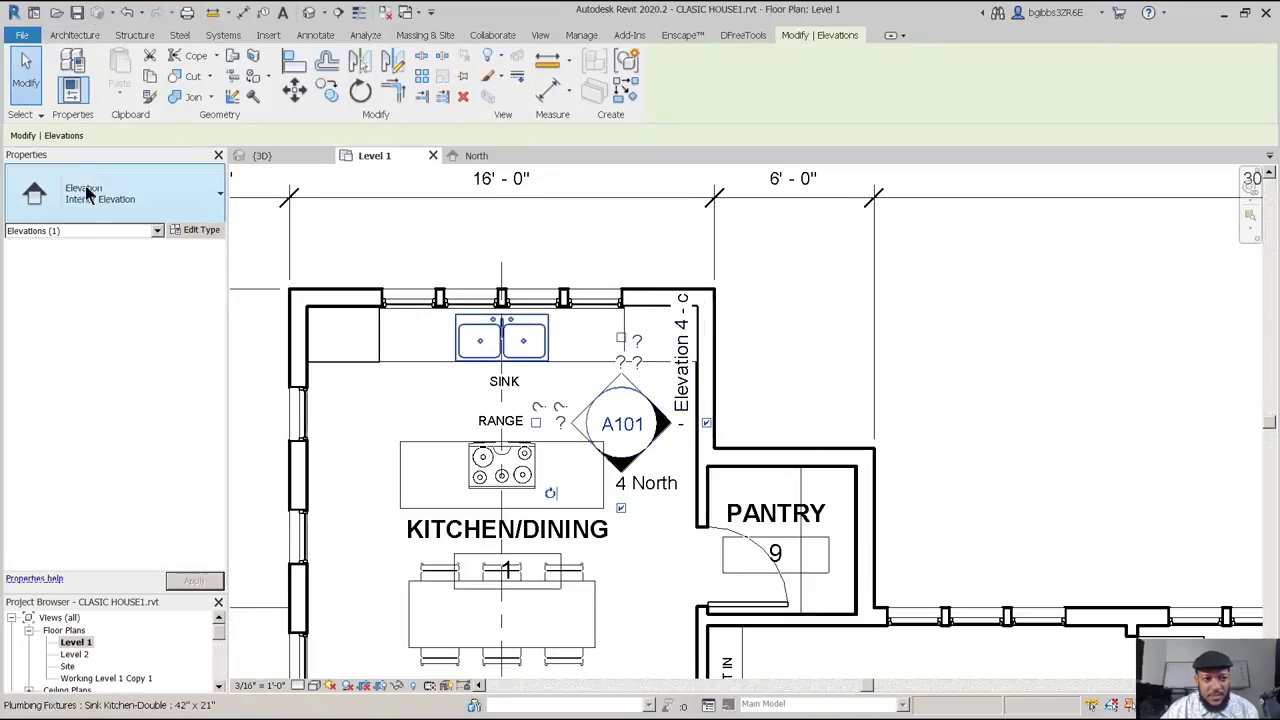
{"action": "left_click", "coordinate": [207, 231]}
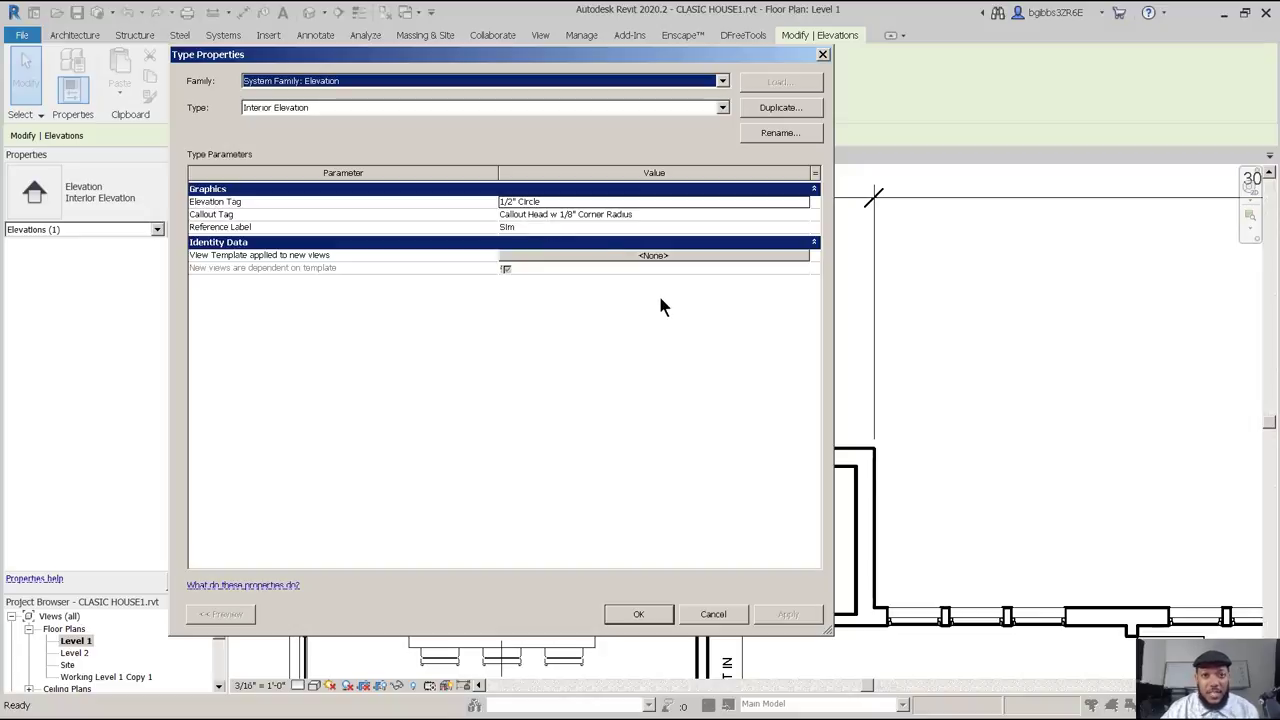
{"action": "left_click", "coordinate": [725, 618]}
{"action": "middle_click_drag", "start_coordinate": [689, 449], "coordinate": [784, 516]}
{"action": "middle_click_drag", "start_coordinate": [675, 237], "coordinate": [586, 277]}
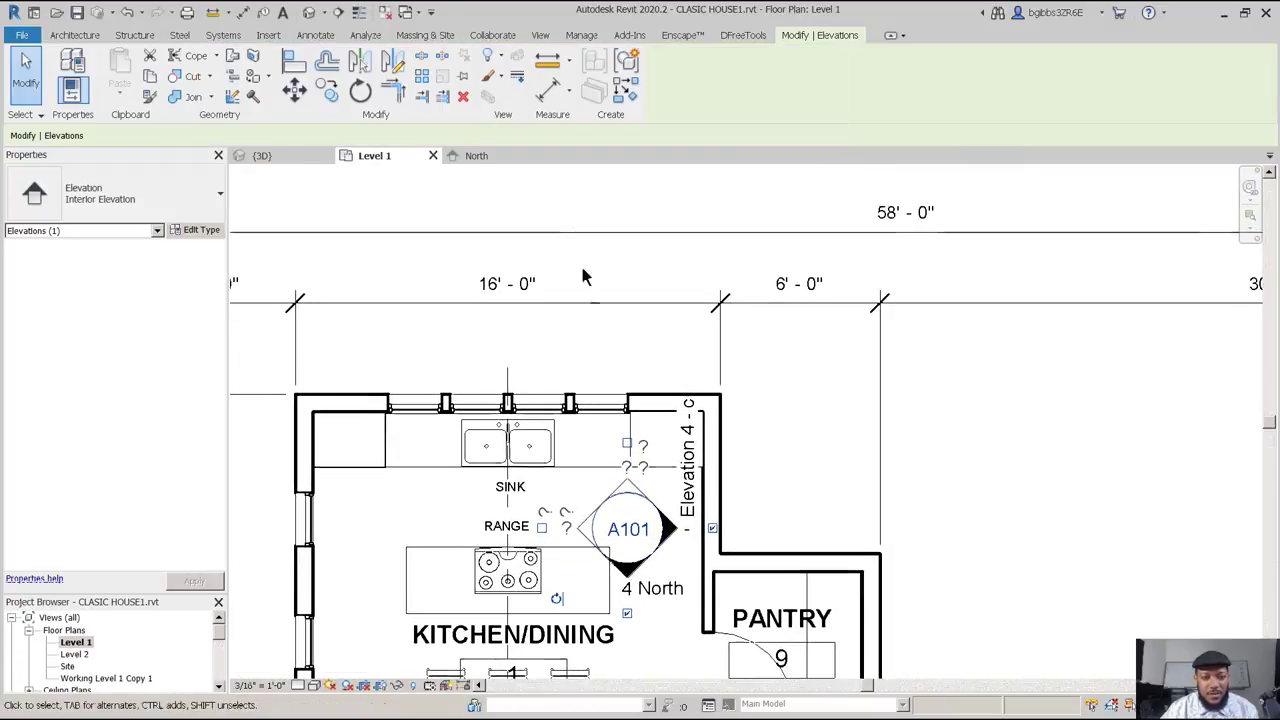
Place a new Building Elevation marker just north of the pantry, pointing south toward its wall.
{"action": "left_click", "coordinate": [542, 35]}
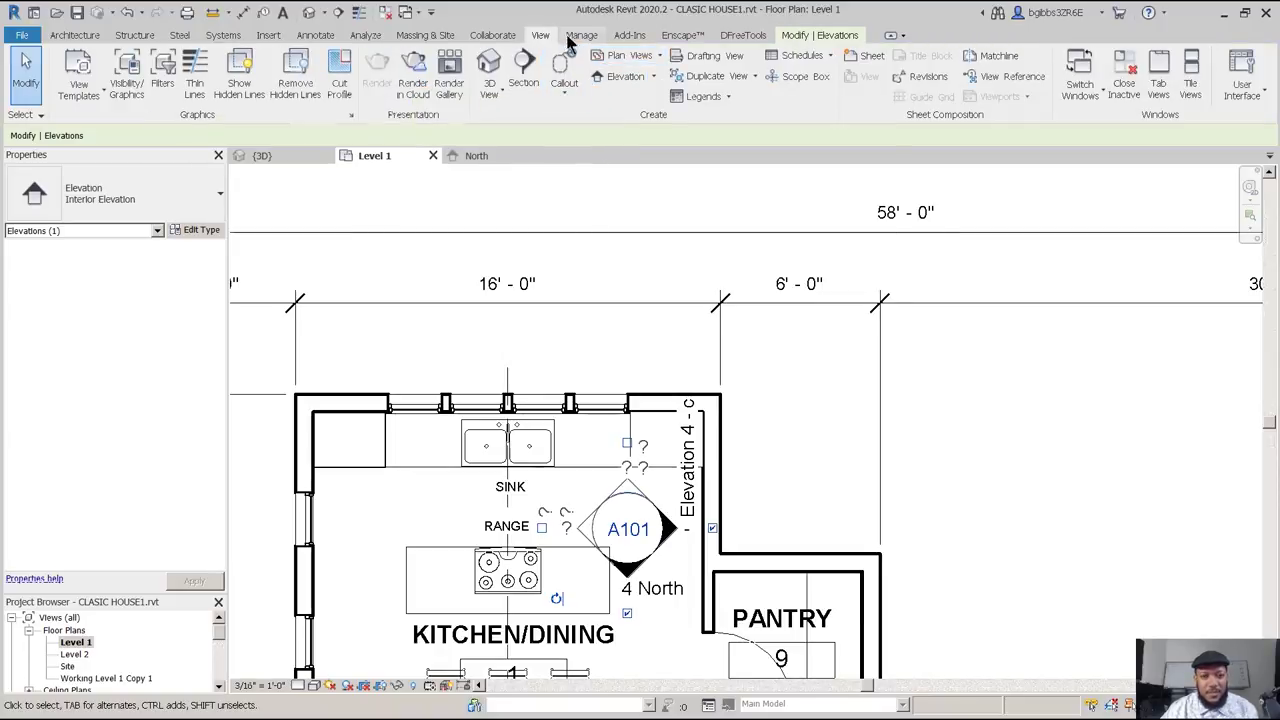
{"action": "left_click", "coordinate": [628, 82]}
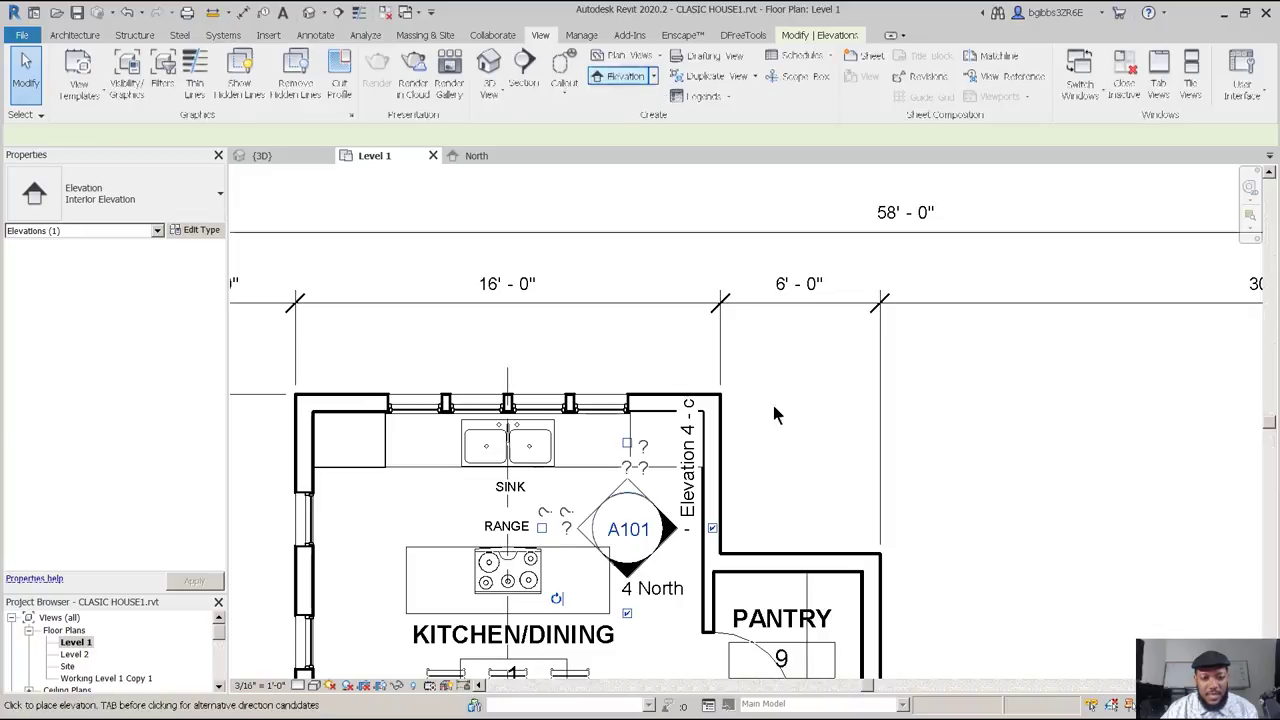
{"action": "middle_click_drag", "start_coordinate": [777, 432], "coordinate": [636, 424]}
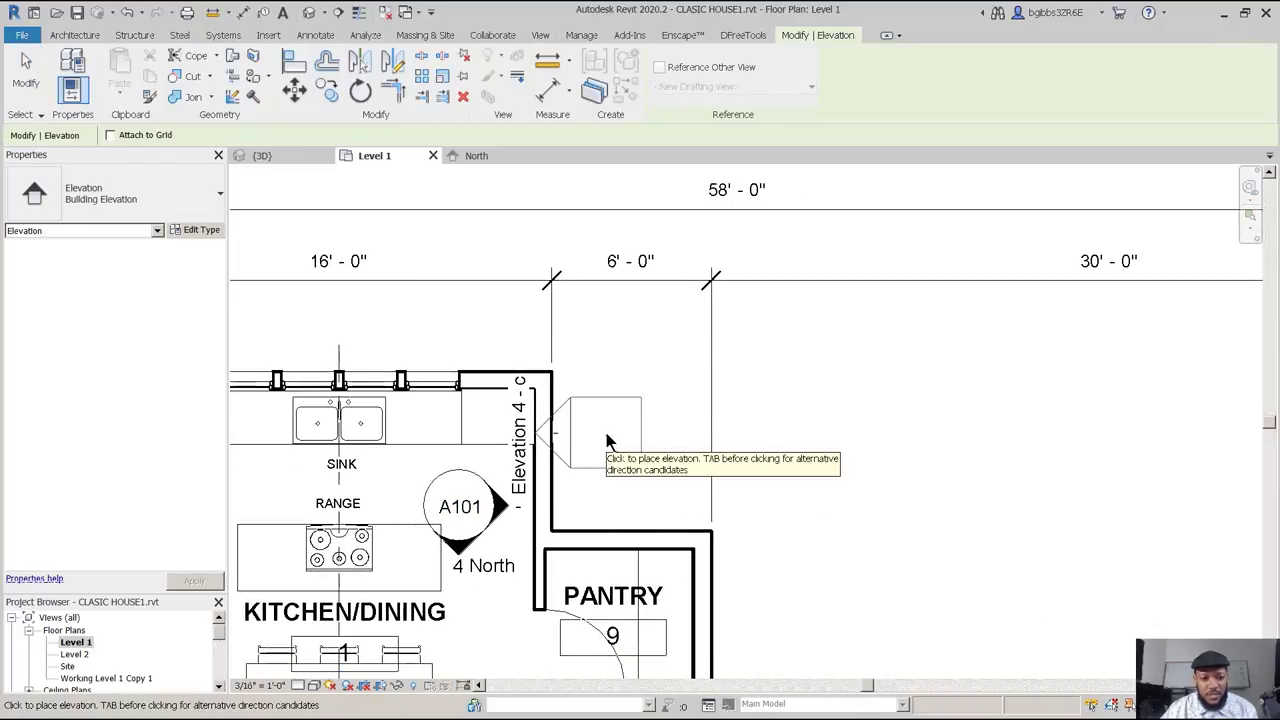
{"action": "left_click", "coordinate": [653, 478]}
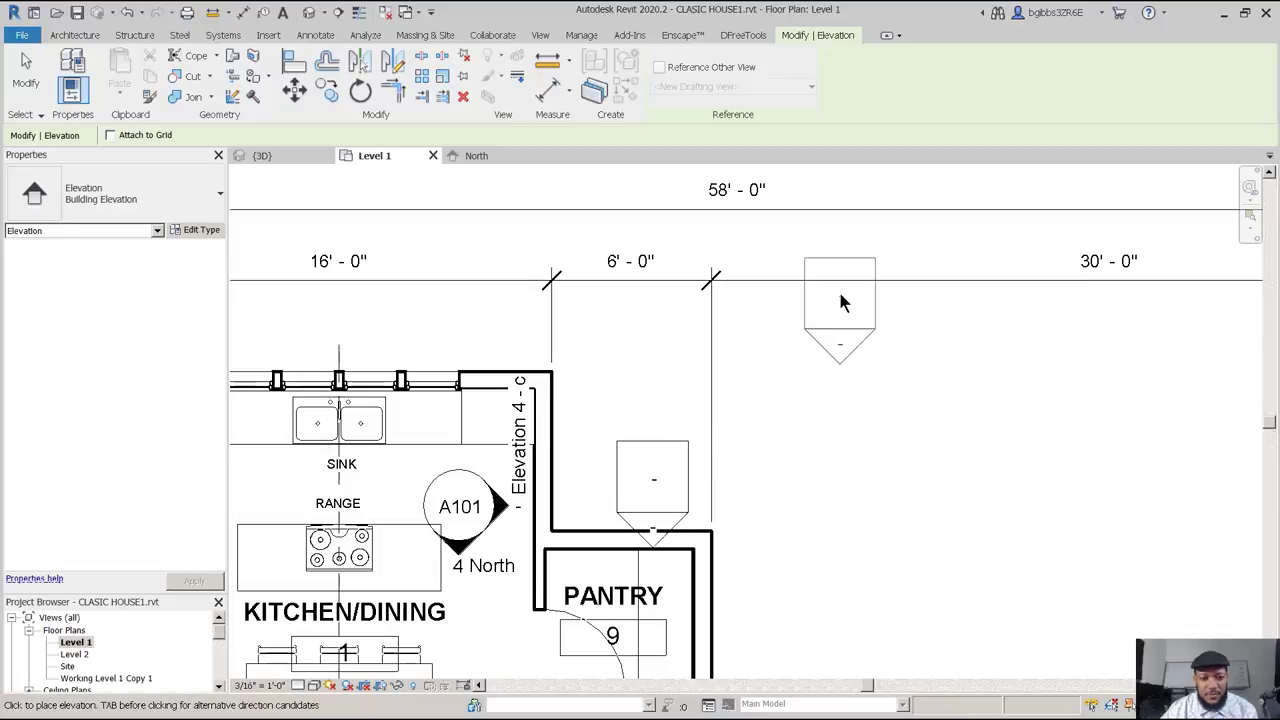
{"action": "key", "text": "Escape"}
{"action": "key", "text": "Escape"}
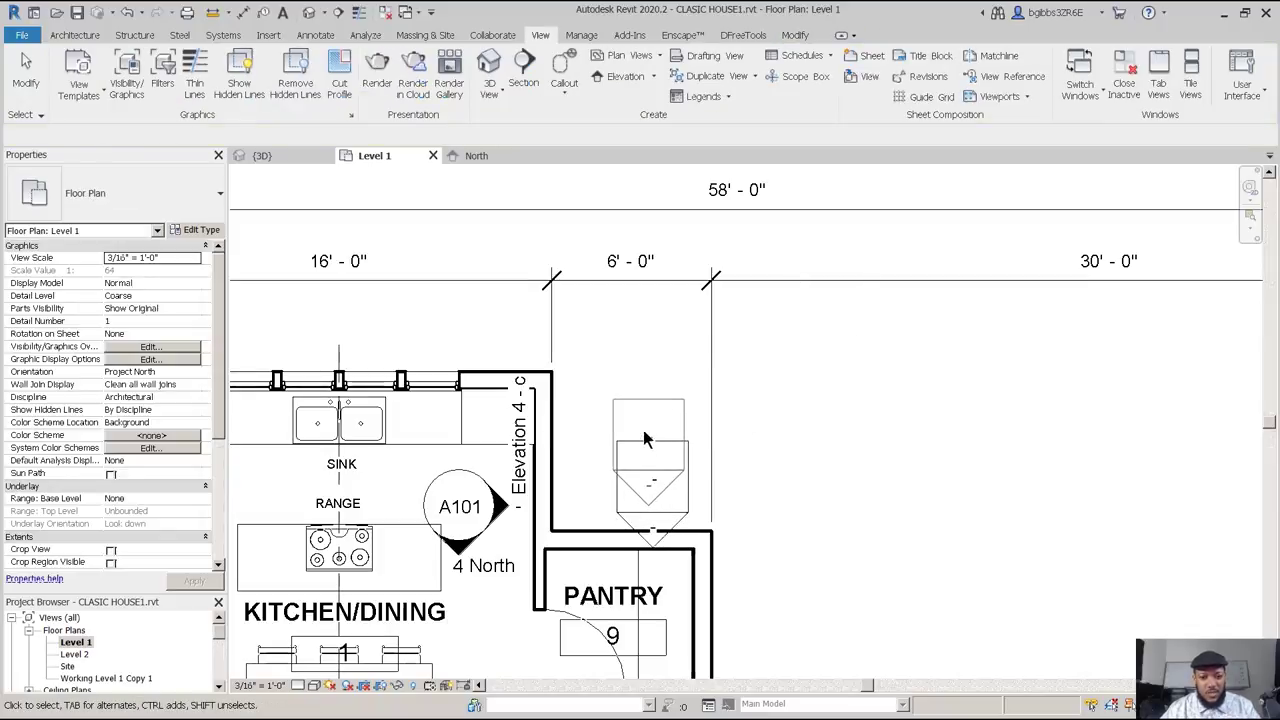
Select the new elevation marker north of the pantry and examine its four direction options.
{"action": "middle_click_drag", "start_coordinate": [651, 445], "coordinate": [703, 432]}
{"action": "left_click", "coordinate": [743, 487]}
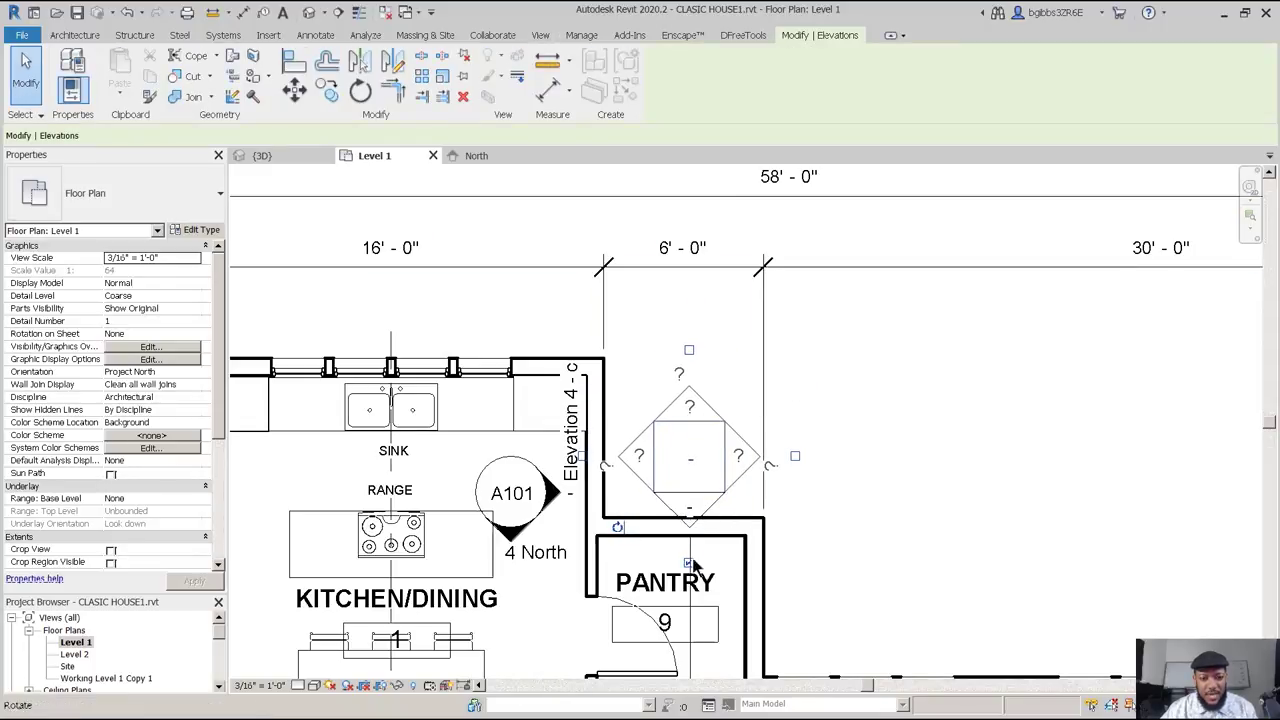
{"action": "scroll", "coordinate": [766, 338], "scroll_direction": "down", "scroll_amount": 2}
{"action": "middle_click_drag", "start_coordinate": [727, 479], "coordinate": [716, 482]}
{"action": "middle_click_drag", "start_coordinate": [744, 441], "coordinate": [740, 458]}
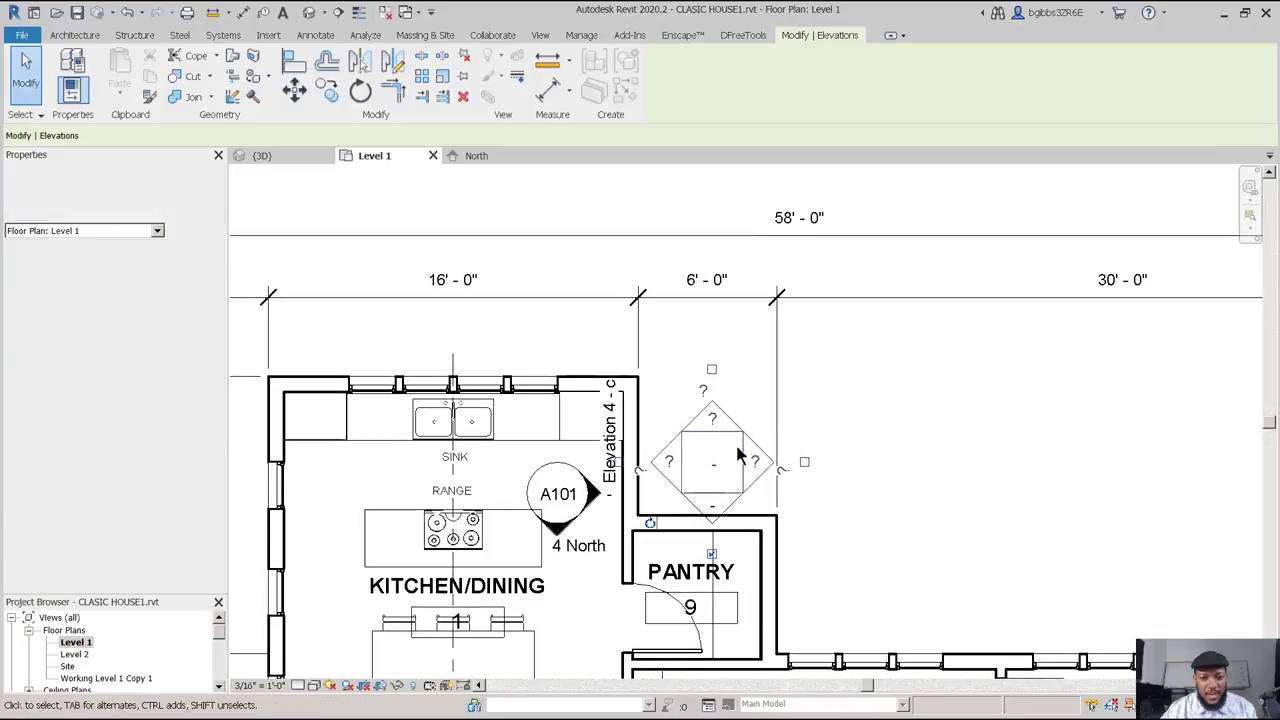
Place a south-pointing elevation marker northwest of the kitchen that references the existing view Elevation: North (4/A101).
{"action": "left_click", "coordinate": [740, 458]}
{"action": "middle_click_drag", "start_coordinate": [588, 458], "coordinate": [650, 446]}
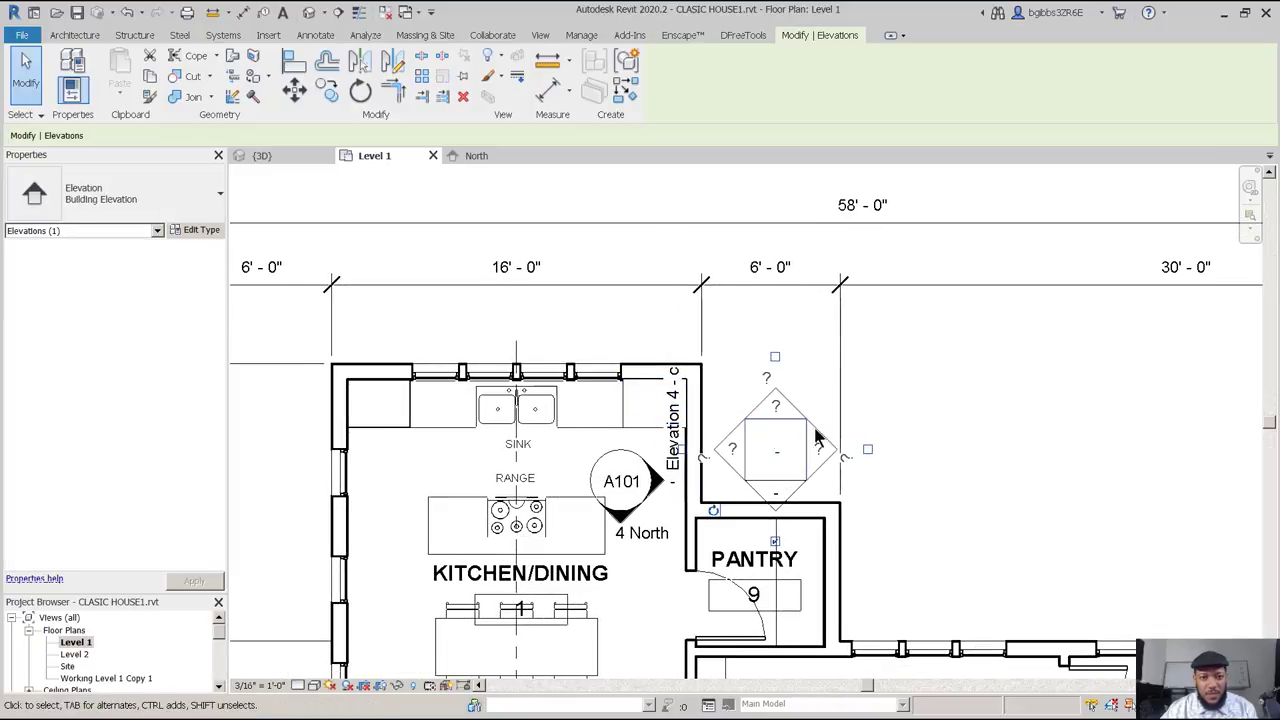
{"action": "middle_click_drag", "start_coordinate": [843, 440], "coordinate": [744, 450]}
{"action": "left_click", "coordinate": [540, 35]}
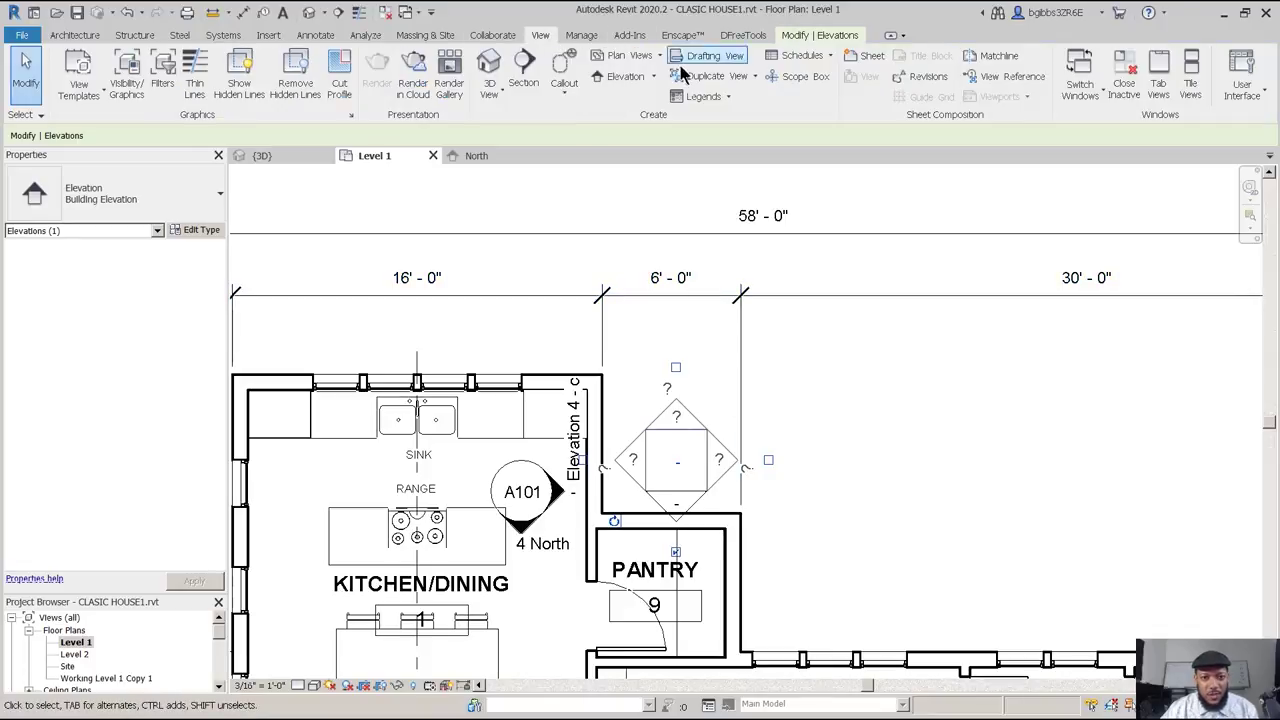
{"action": "left_click", "coordinate": [626, 77]}
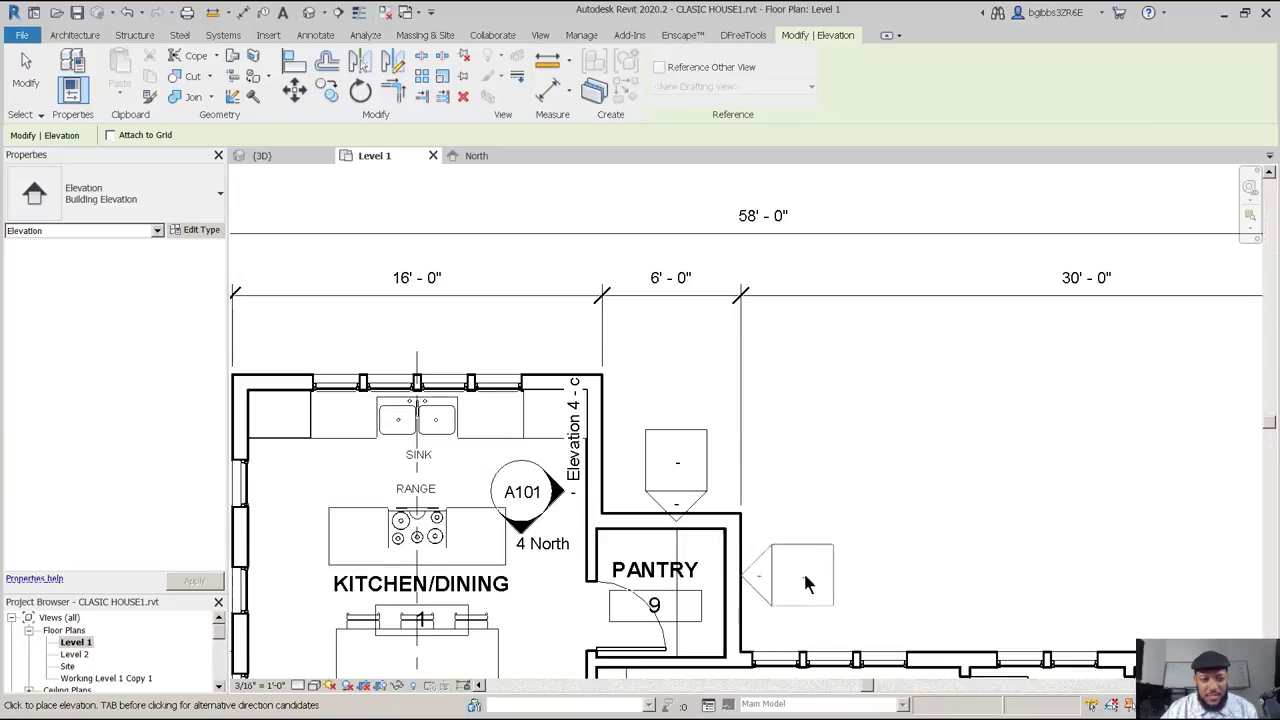
{"action": "left_click", "coordinate": [659, 67]}
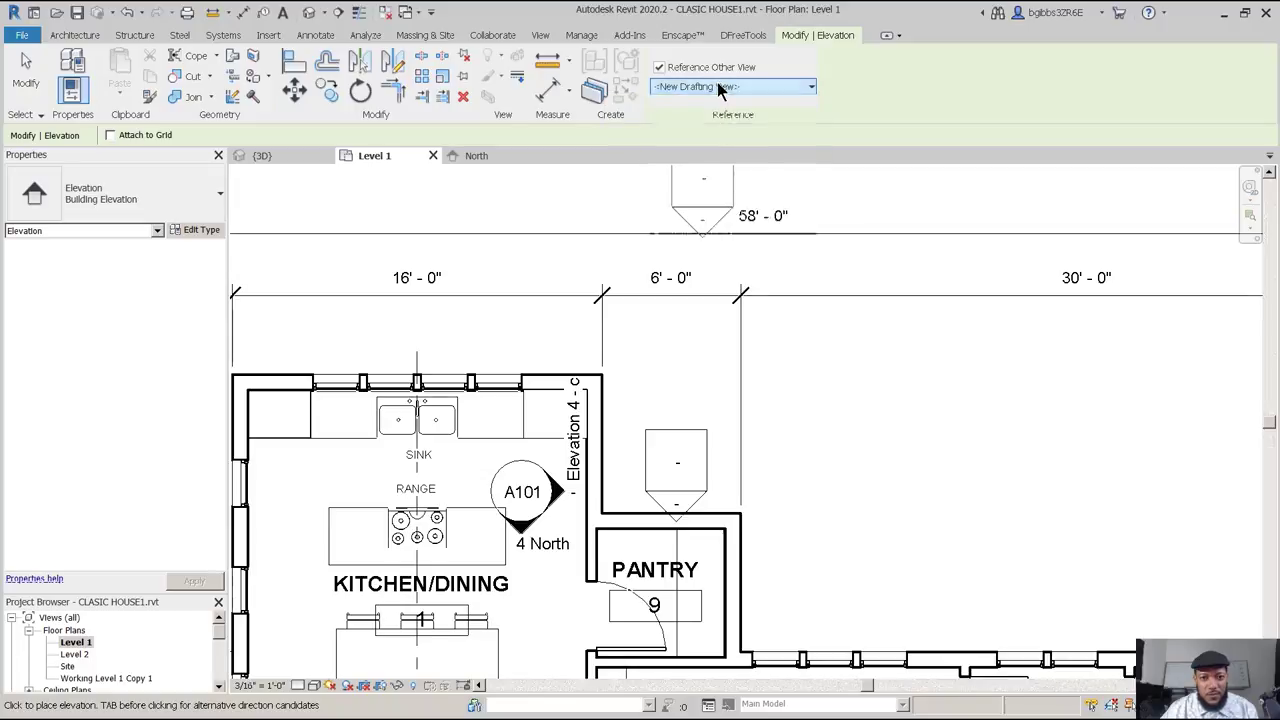
{"action": "left_click", "coordinate": [715, 86]}
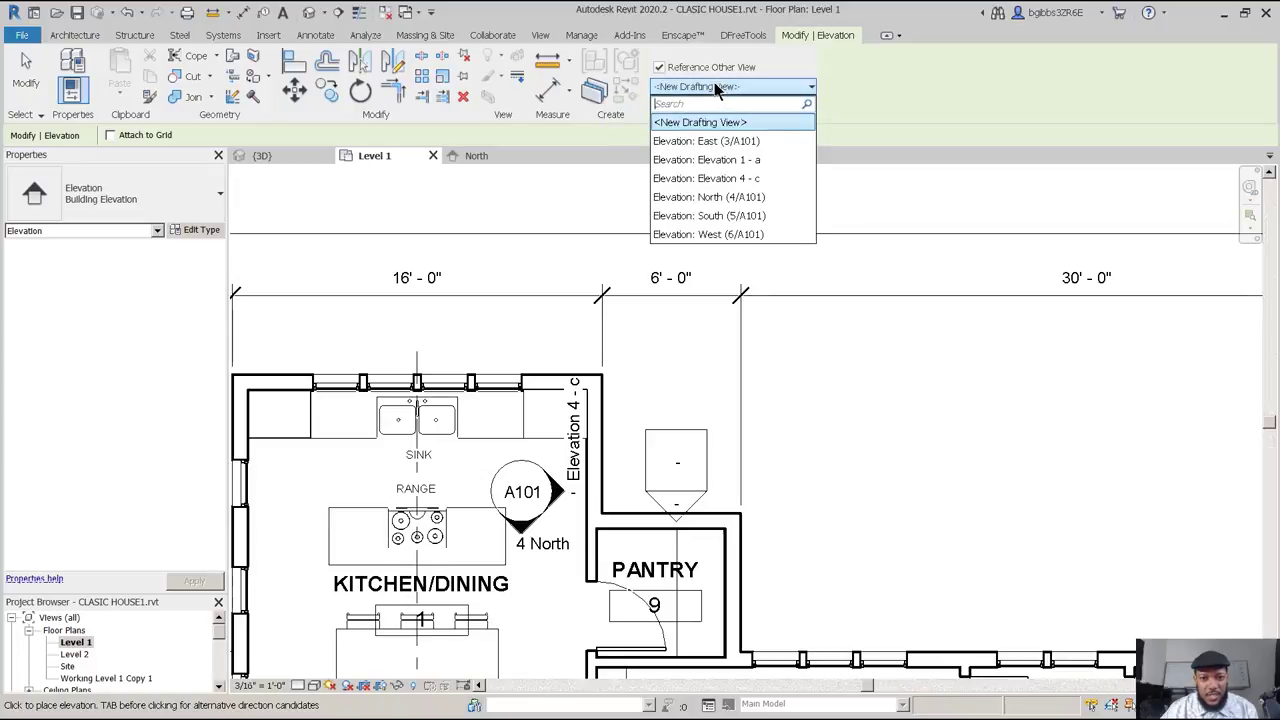
{"action": "left_click", "coordinate": [738, 197]}
{"action": "middle_click_drag", "start_coordinate": [420, 323], "coordinate": [740, 397]}
{"action": "left_click", "coordinate": [678, 333]}
{"action": "key", "text": "Escape"}
{"action": "scroll", "coordinate": [603, 375], "scroll_direction": "up", "scroll_amount": 4}
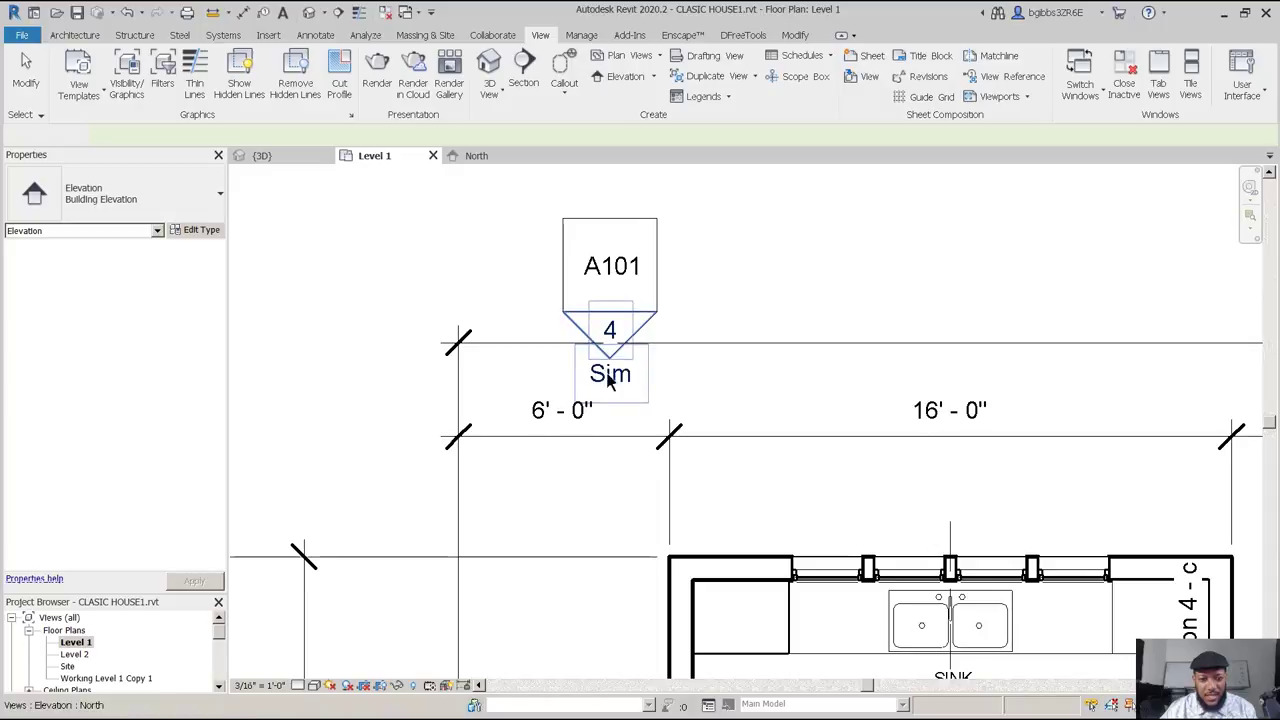
{"action": "key", "text": "Escape"}
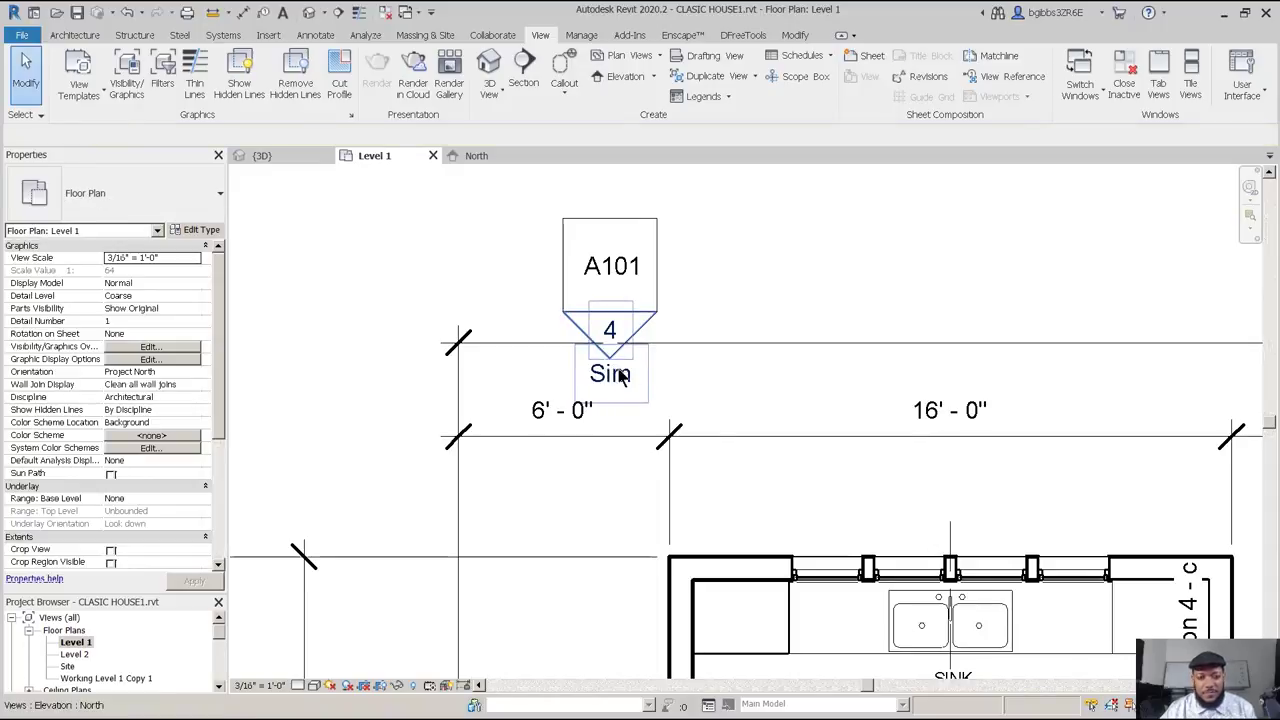
Review the Callout Tag settings of the kitchen marker's Interior Elevation type, including the Callout Head parameter, without changing them.
{"action": "scroll", "coordinate": [605, 368], "scroll_direction": "down", "scroll_amount": 2}
{"action": "middle_click_drag", "start_coordinate": [705, 428], "coordinate": [626, 398]}
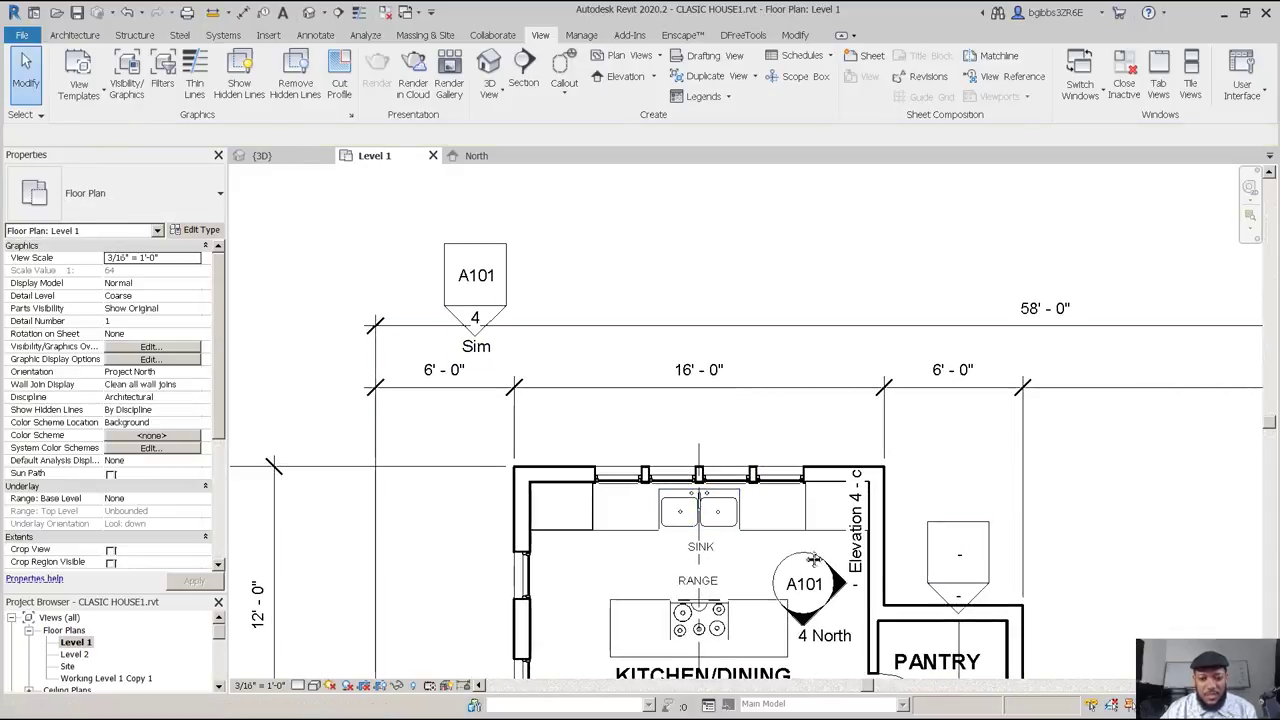
{"action": "middle_click_drag", "start_coordinate": [891, 566], "coordinate": [774, 533]}
{"action": "scroll", "coordinate": [803, 434], "scroll_direction": "down", "scroll_amount": 2}
{"action": "scroll", "coordinate": [691, 572], "scroll_direction": "up", "scroll_amount": 2}
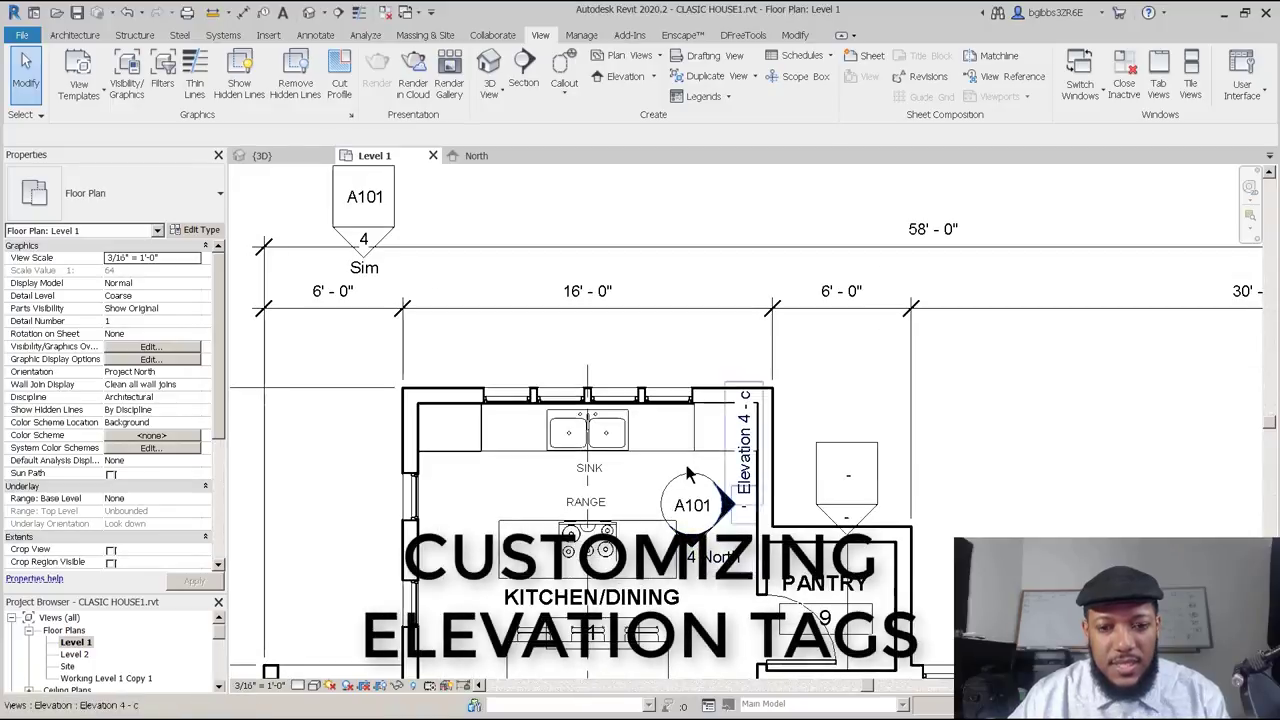
{"action": "left_click", "coordinate": [690, 484]}
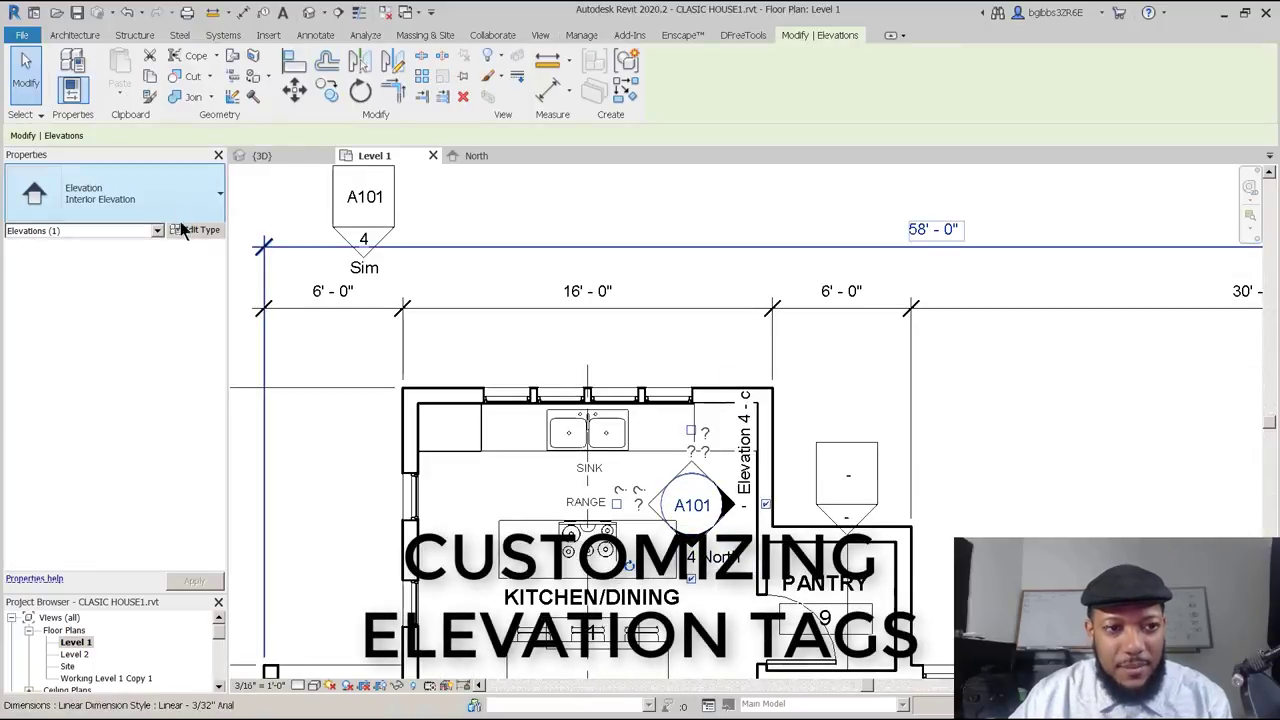
{"action": "left_click", "coordinate": [195, 230]}
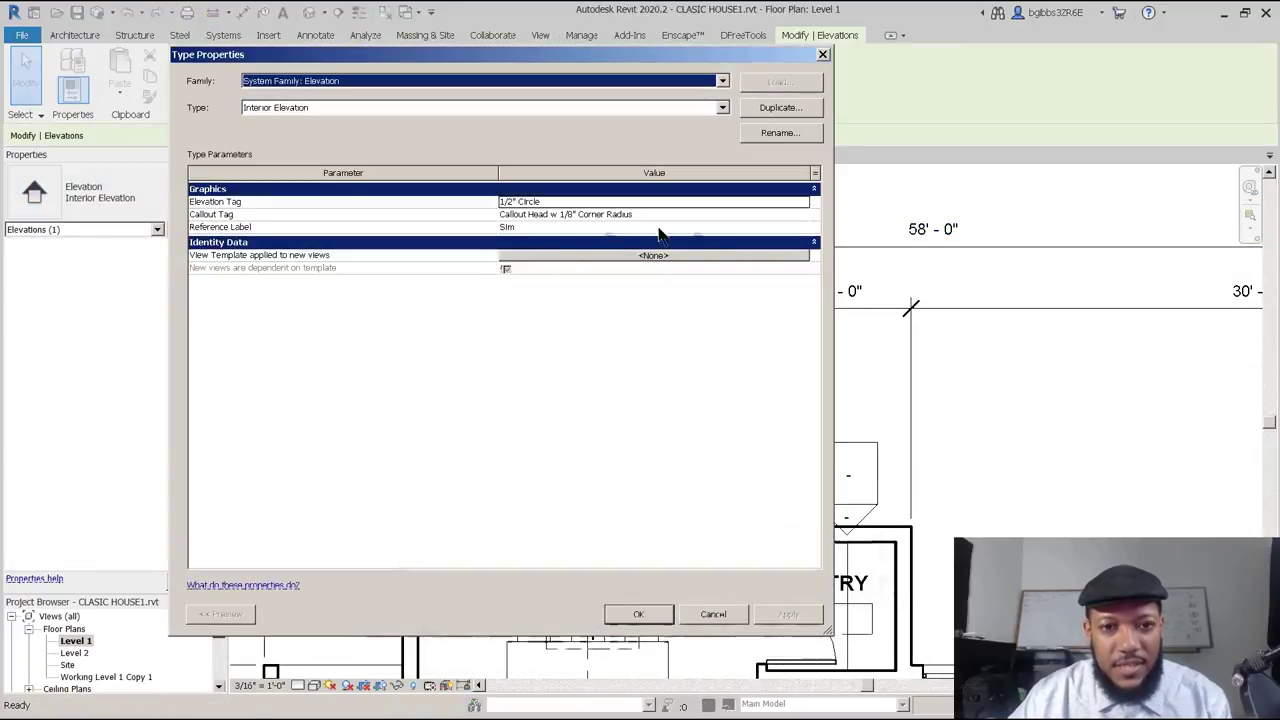
{"action": "left_click", "coordinate": [808, 214]}
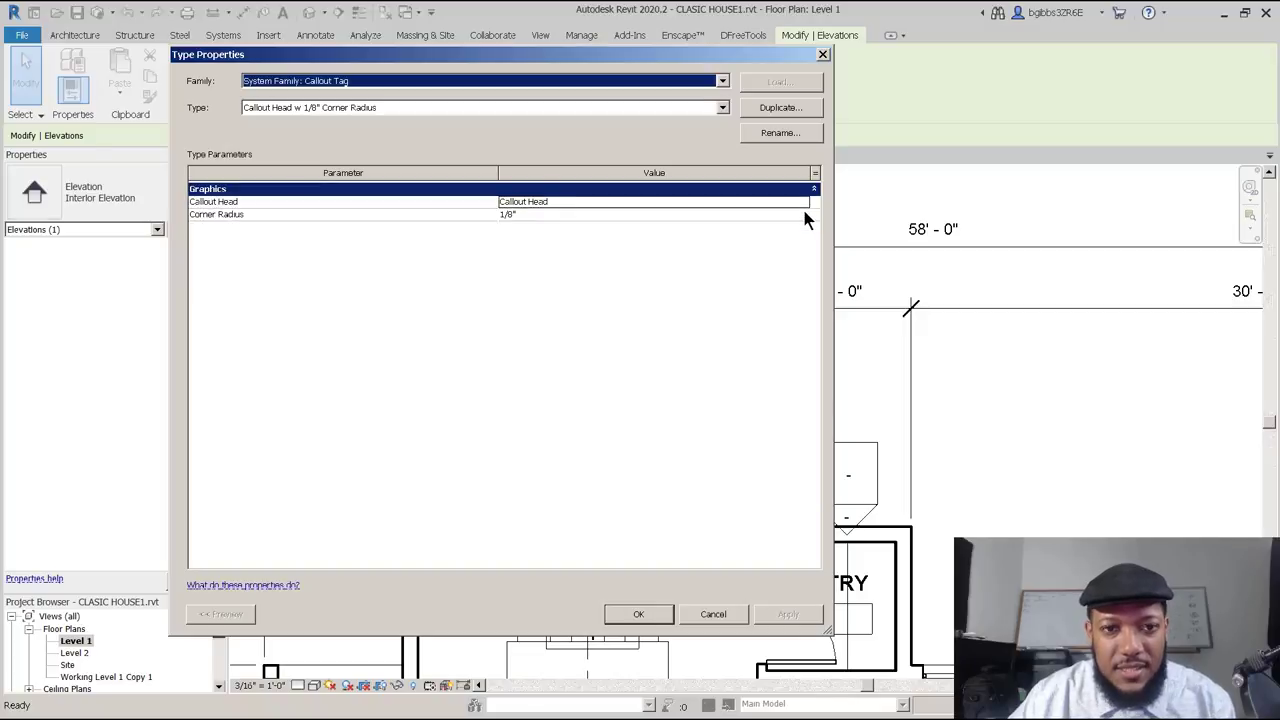
{"action": "left_click", "coordinate": [806, 205]}
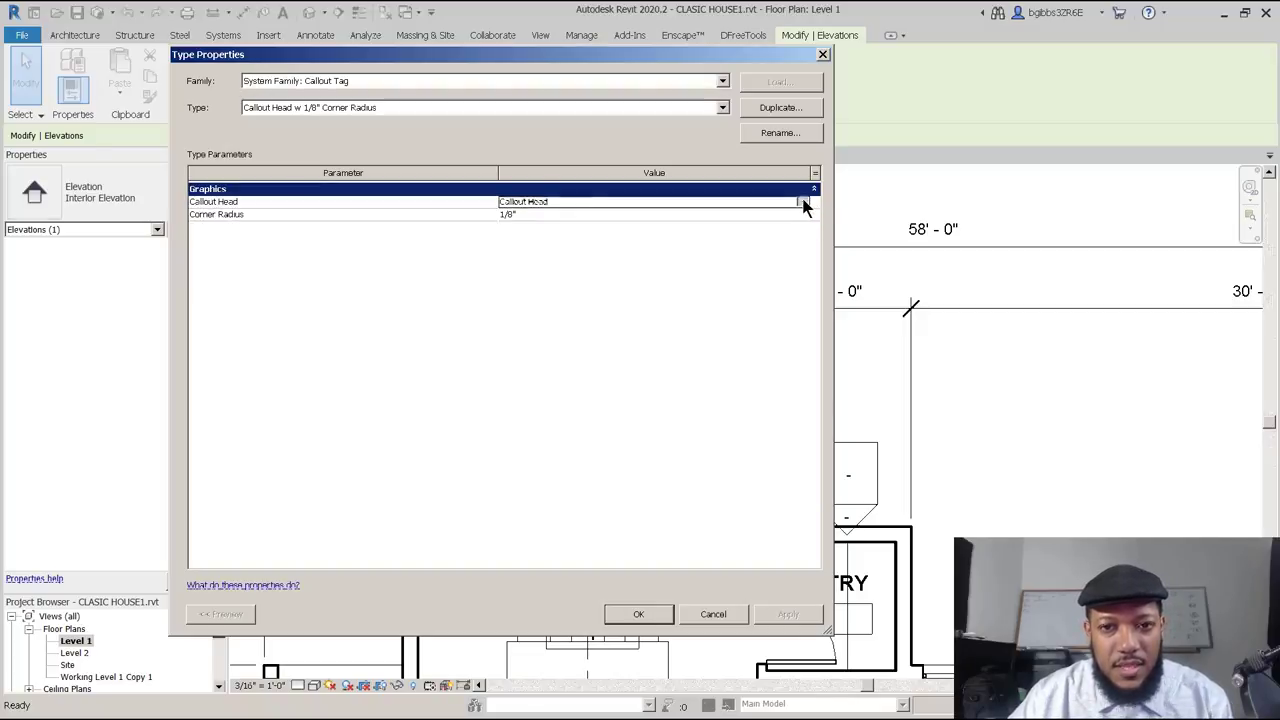
{"action": "left_click", "coordinate": [802, 201]}
{"action": "left_click", "coordinate": [734, 611]}
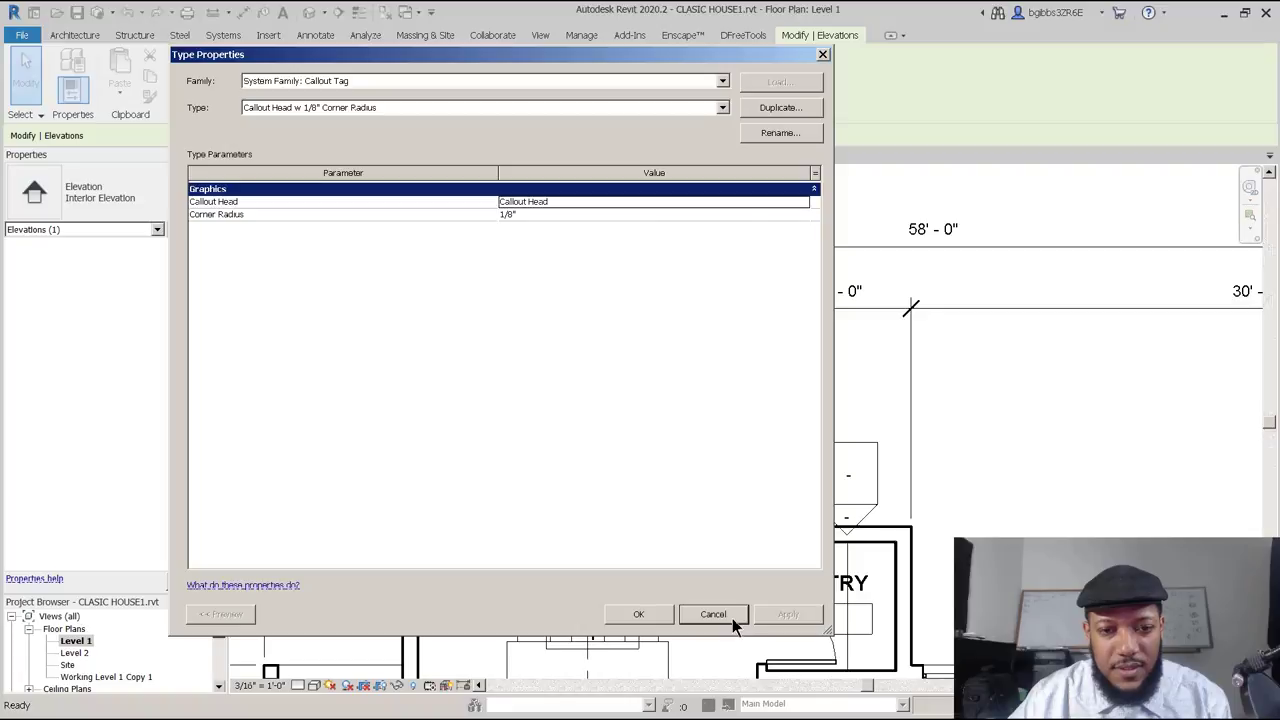
{"action": "left_click", "coordinate": [732, 616]}
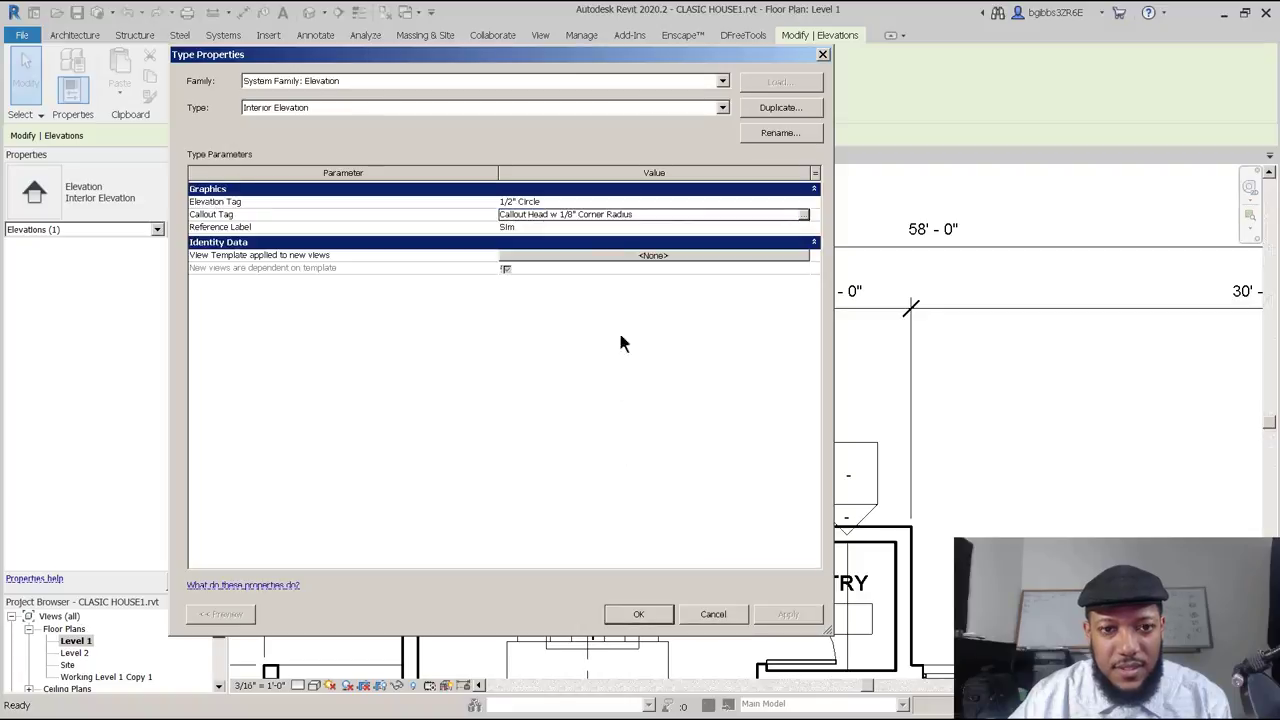
Reopen the callout tag's type properties and examine its type and callout head, leaving everything as is.
{"action": "left_click", "coordinate": [804, 215]}
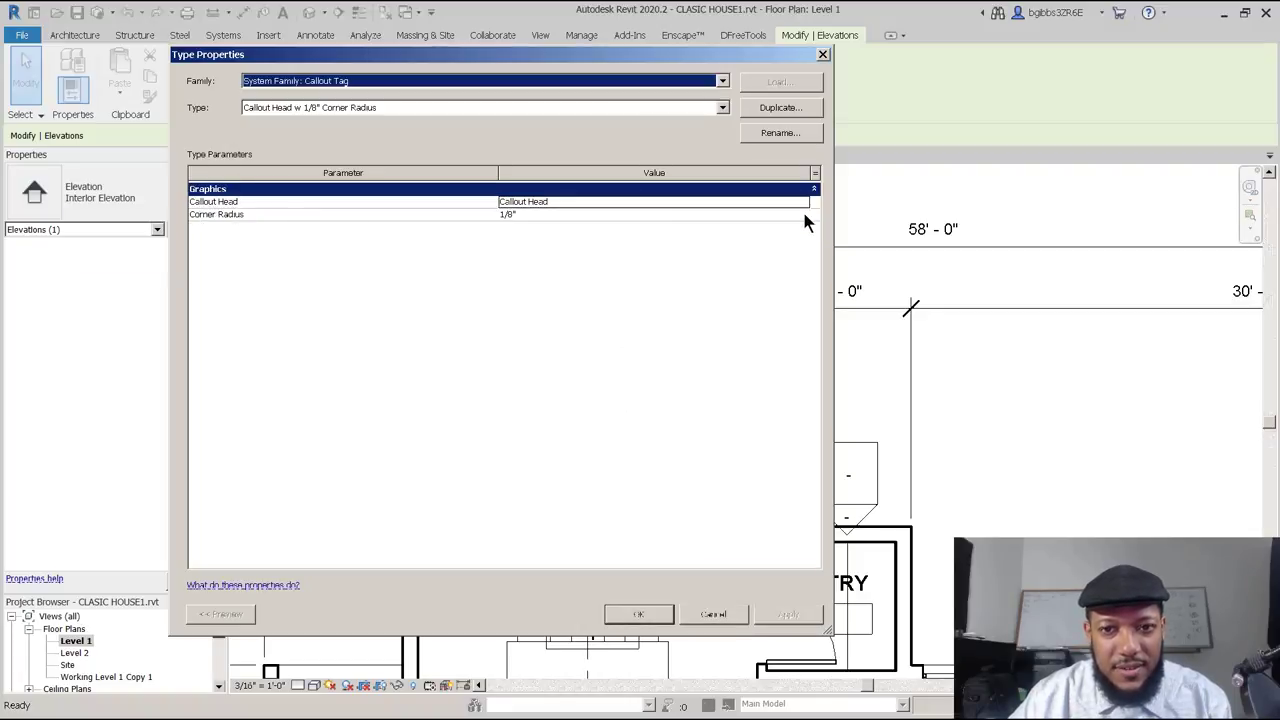
{"action": "left_click", "coordinate": [710, 610]}
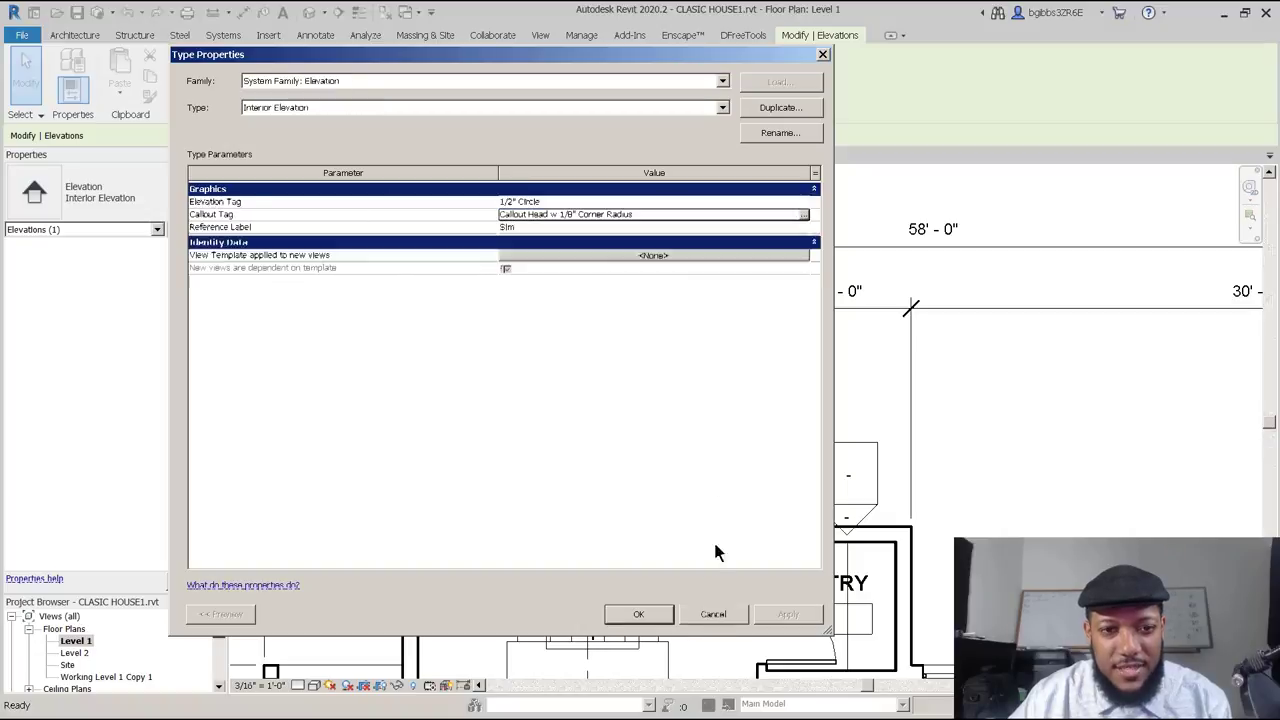
{"action": "left_click", "coordinate": [804, 215]}
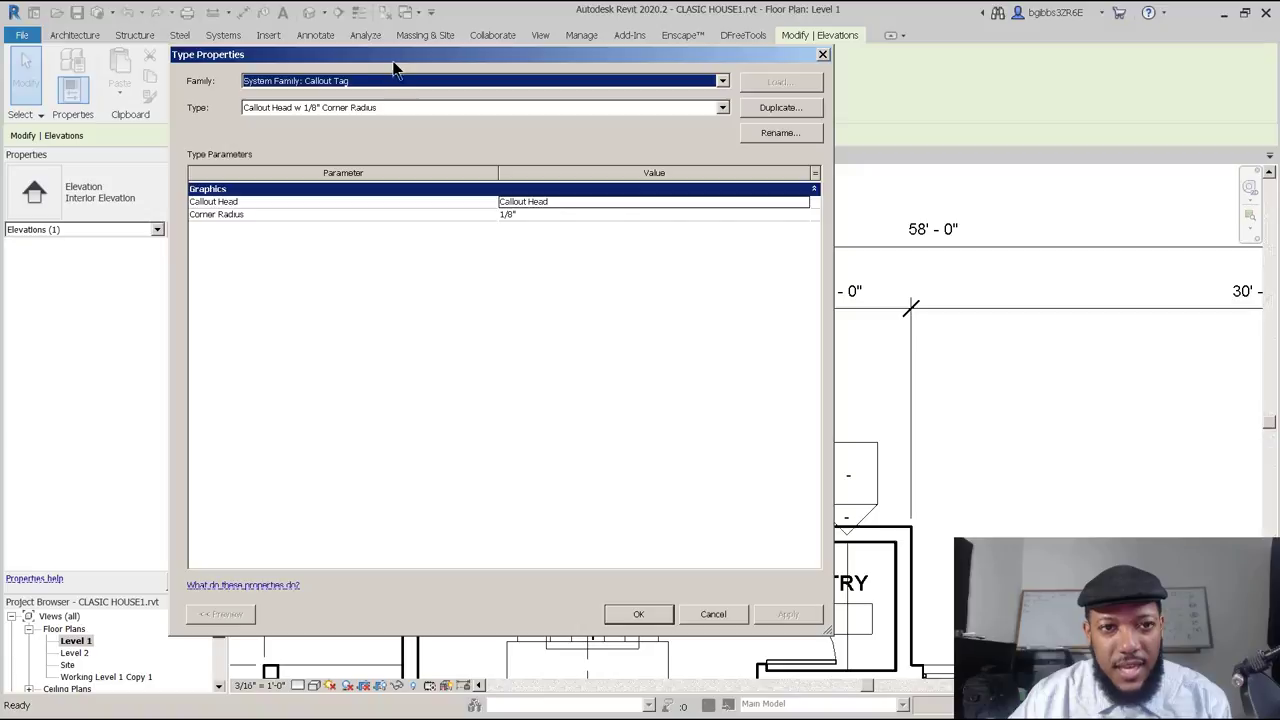
{"action": "left_click_drag", "start_coordinate": [354, 59], "coordinate": [378, 74]}
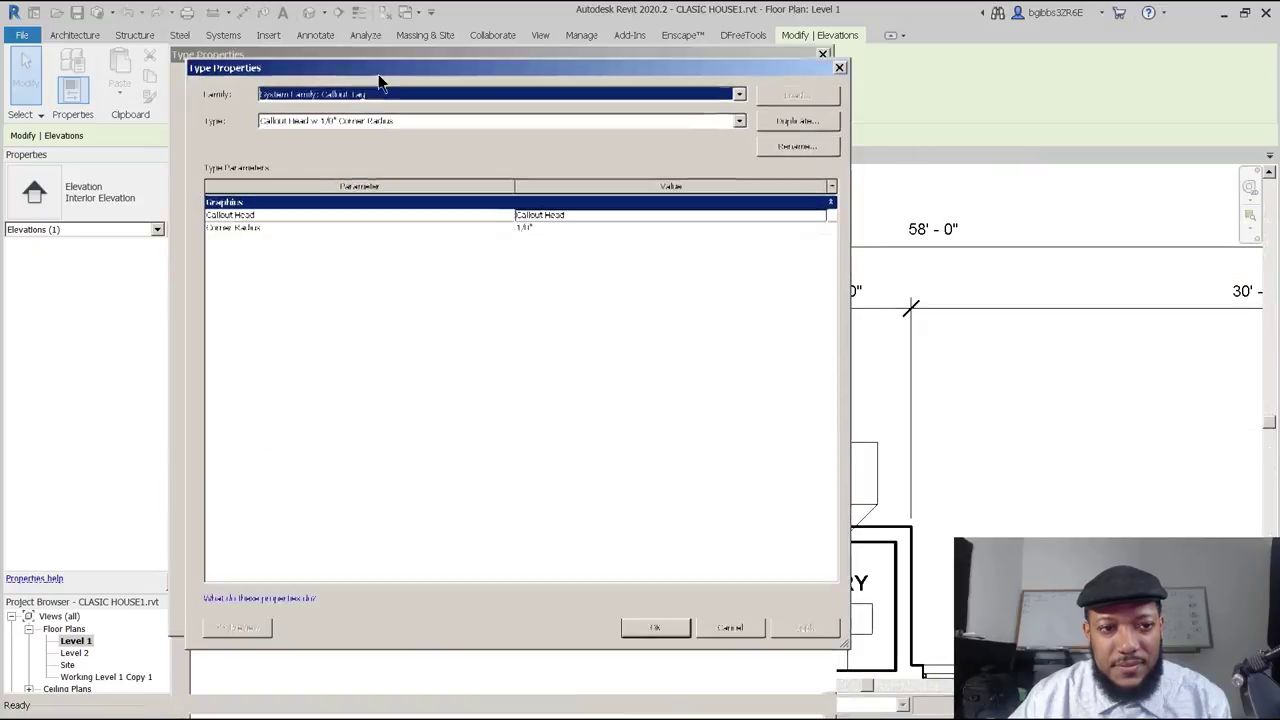
{"action": "left_click", "coordinate": [824, 223]}
{"action": "left_click", "coordinate": [563, 237]}
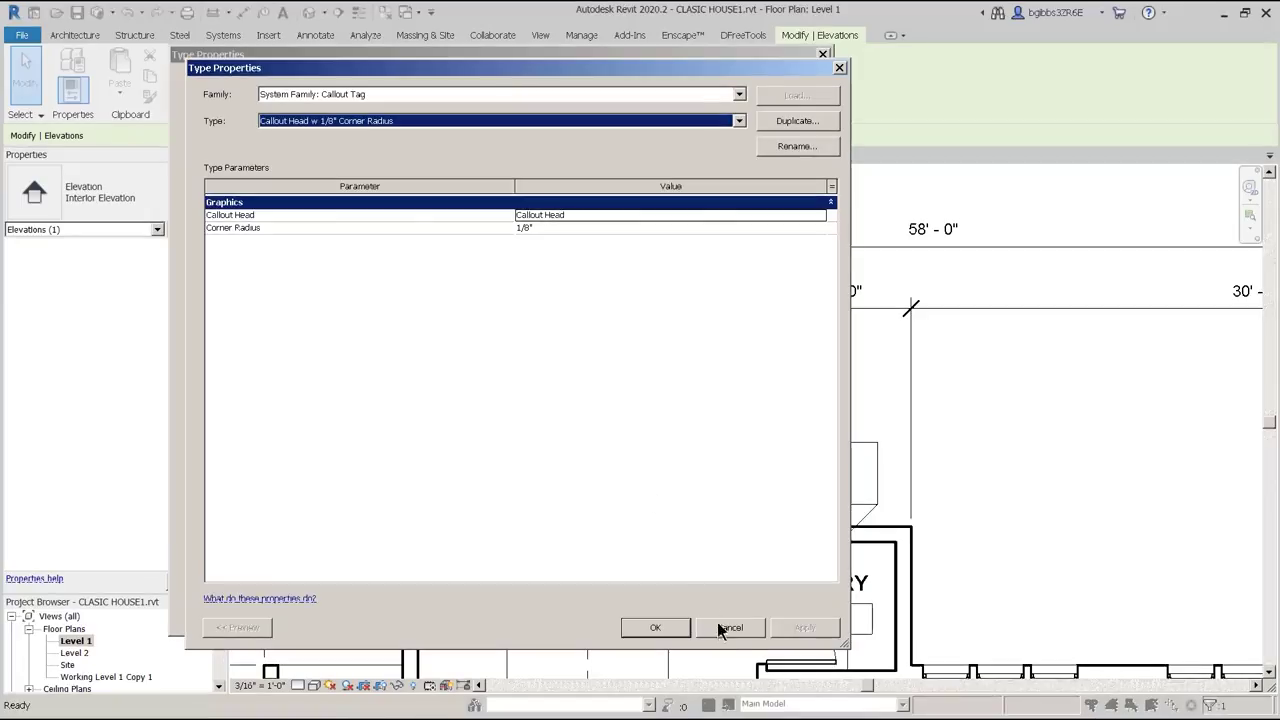
{"action": "key", "text": "Return"}
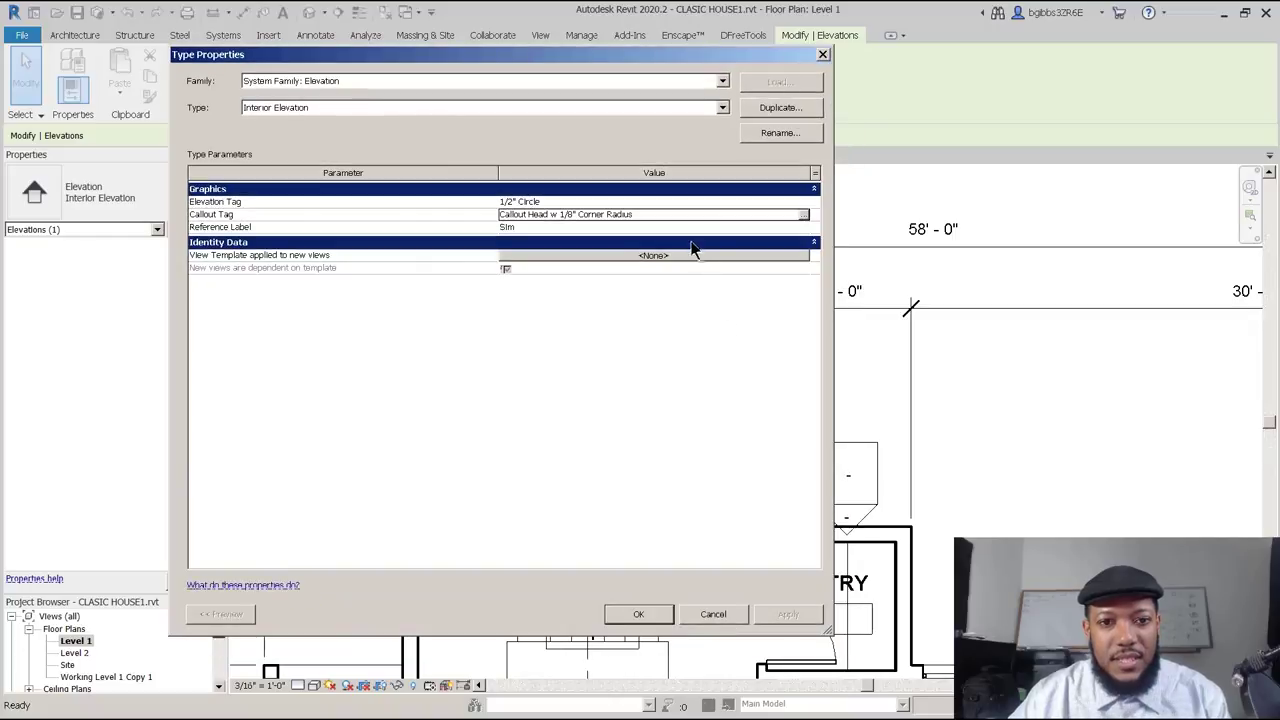
Set the Elevation Tag of the Interior Elevation type to 1/2" Square and apply it to the kitchen marker.
{"action": "left_click", "coordinate": [672, 204]}
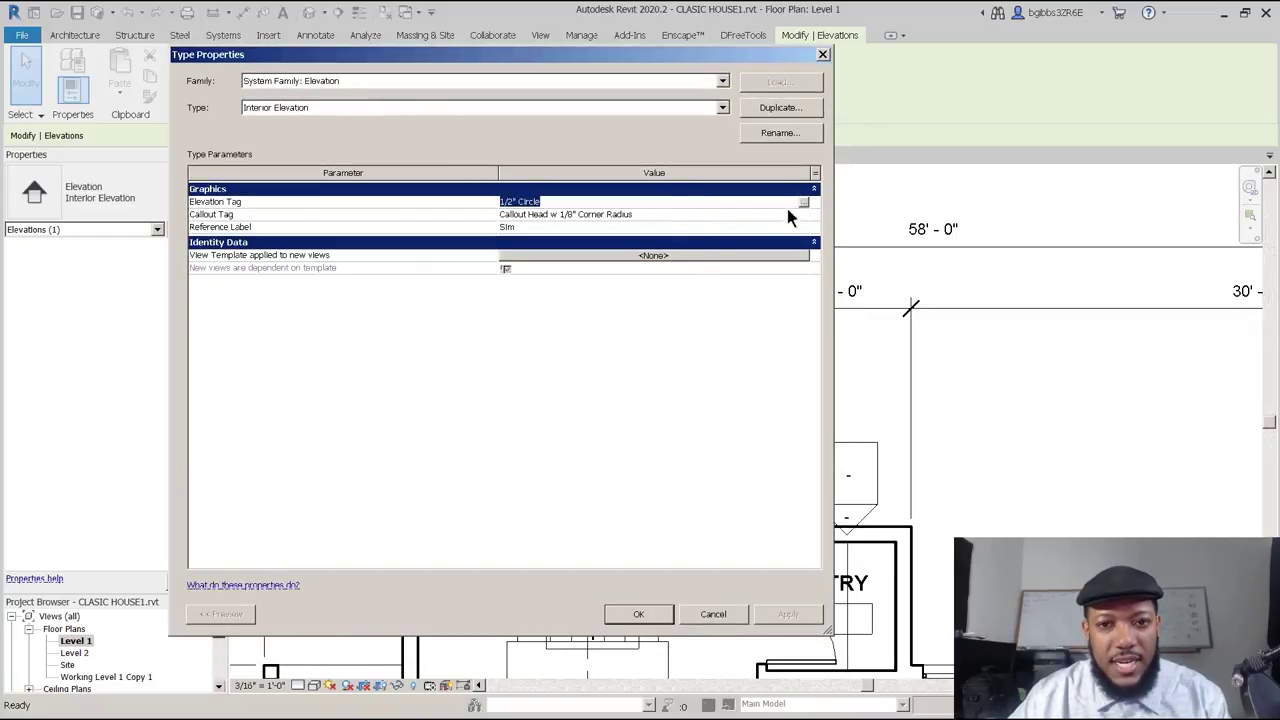
{"action": "left_click", "coordinate": [804, 203]}
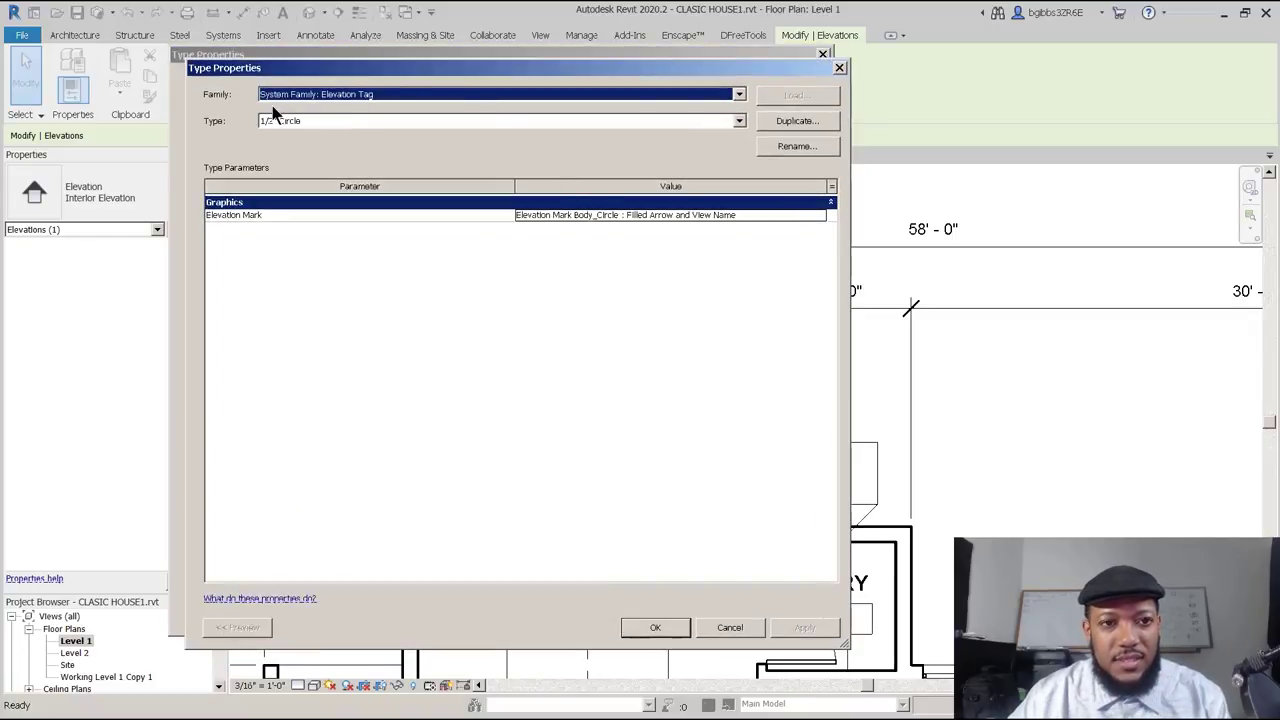
{"action": "left_click", "coordinate": [462, 122]}
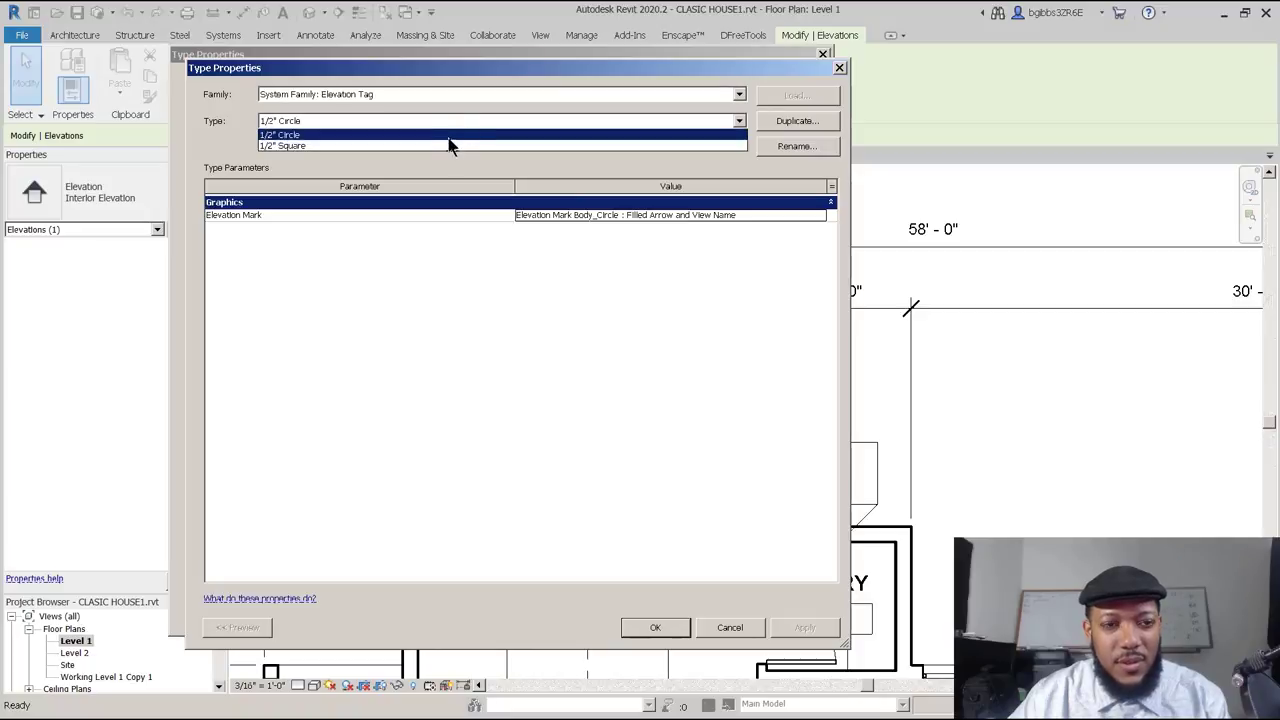
{"action": "left_click", "coordinate": [444, 146]}
{"action": "left_click", "coordinate": [670, 626]}
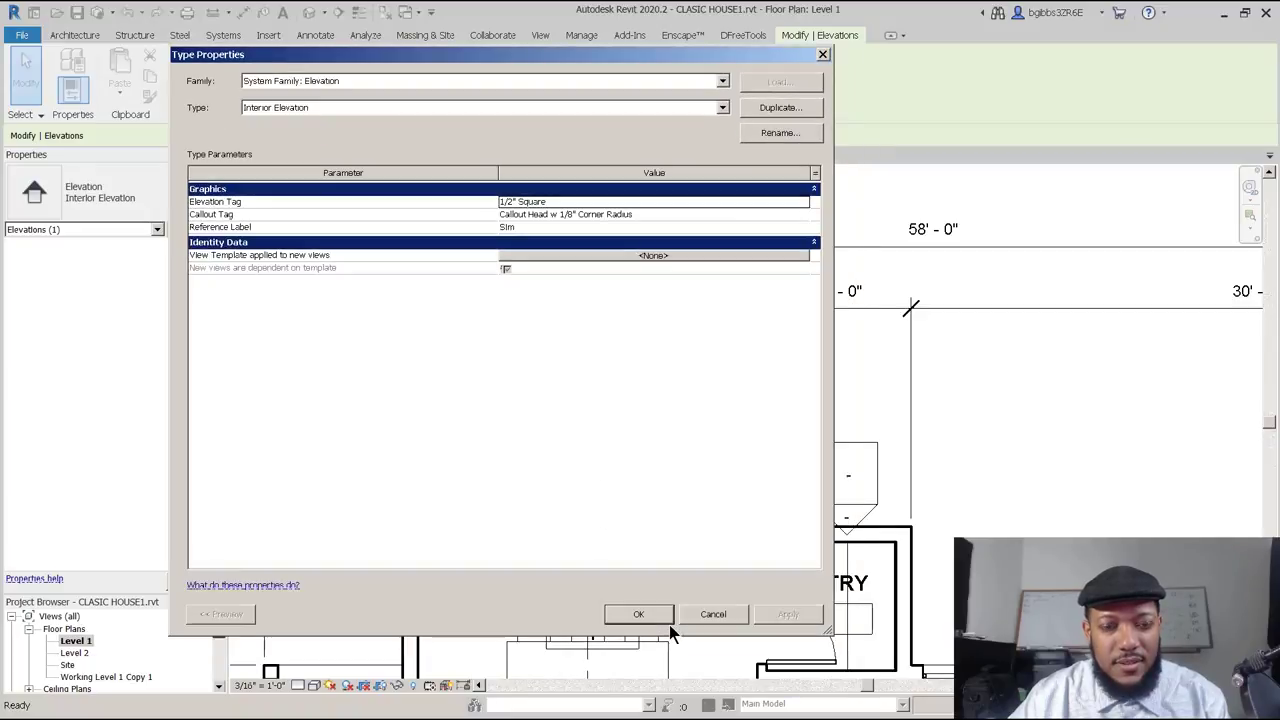
{"action": "left_click", "coordinate": [662, 612]}
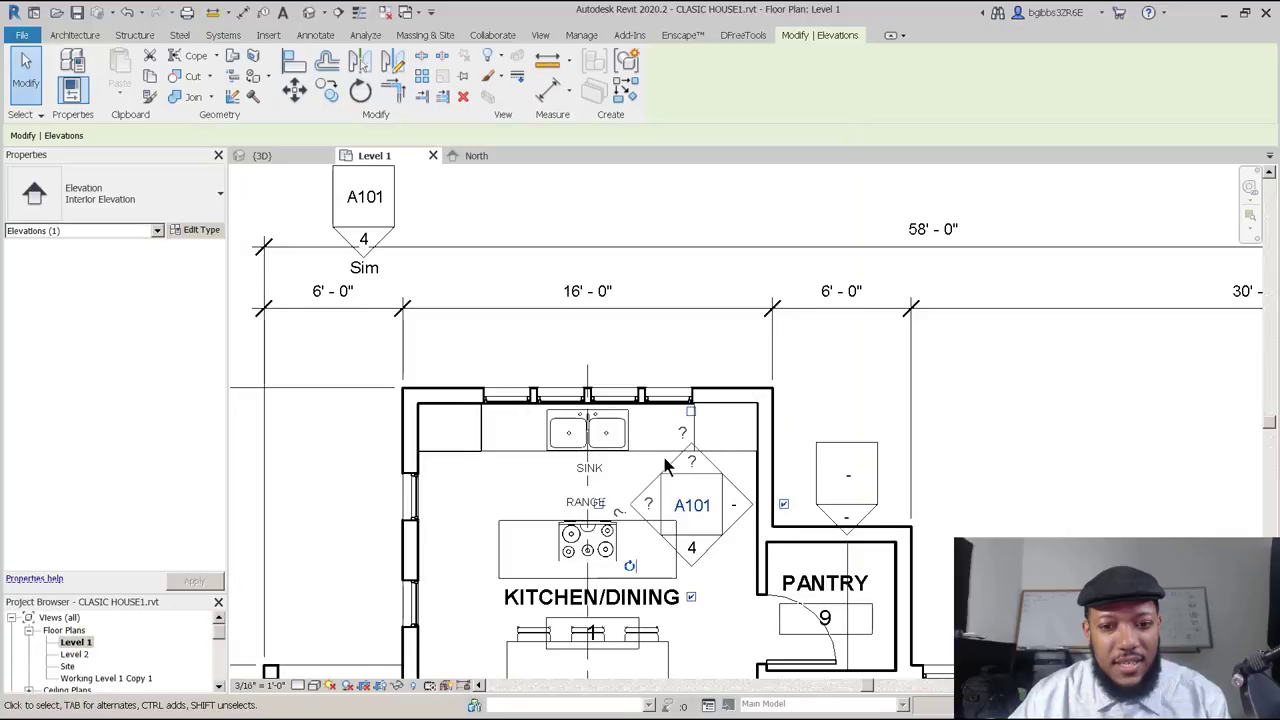
Open the kitchen marker's elevation tag type properties and examine the Elevation Mark choices of the 1/2" Square tag.
{"action": "scroll", "coordinate": [730, 545], "scroll_direction": "up", "scroll_amount": 2}
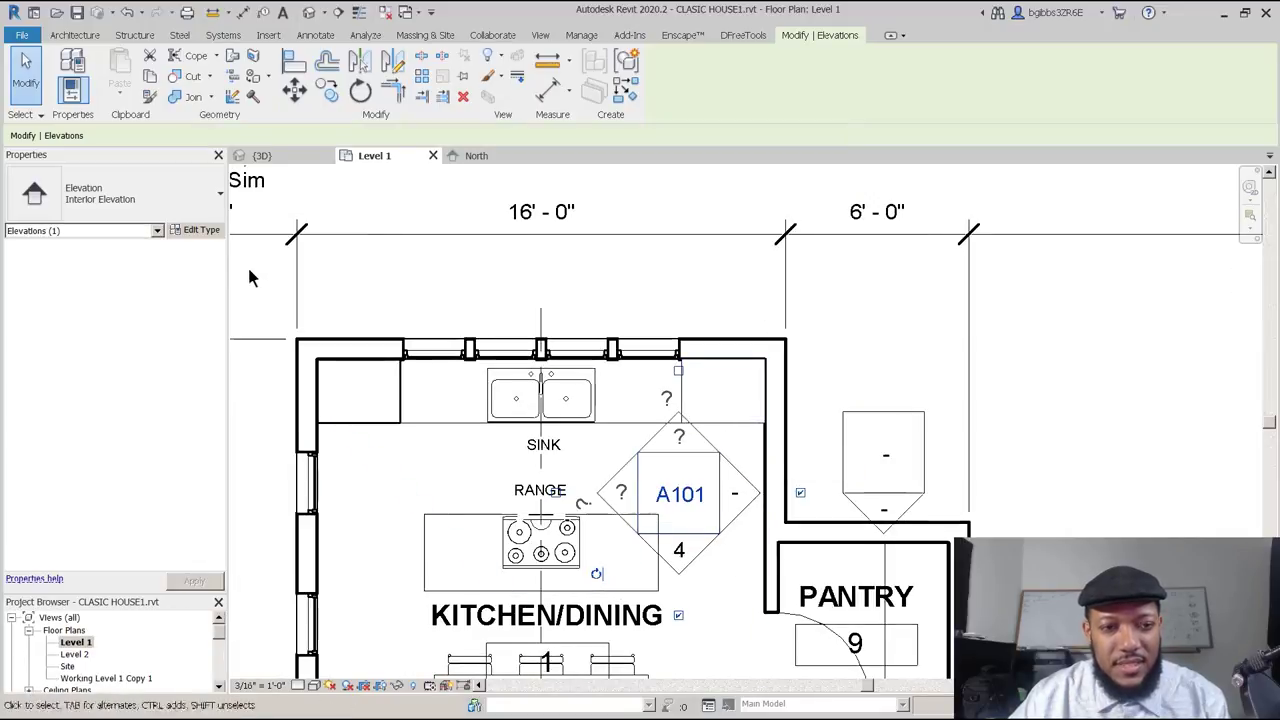
{"action": "left_click", "coordinate": [203, 231]}
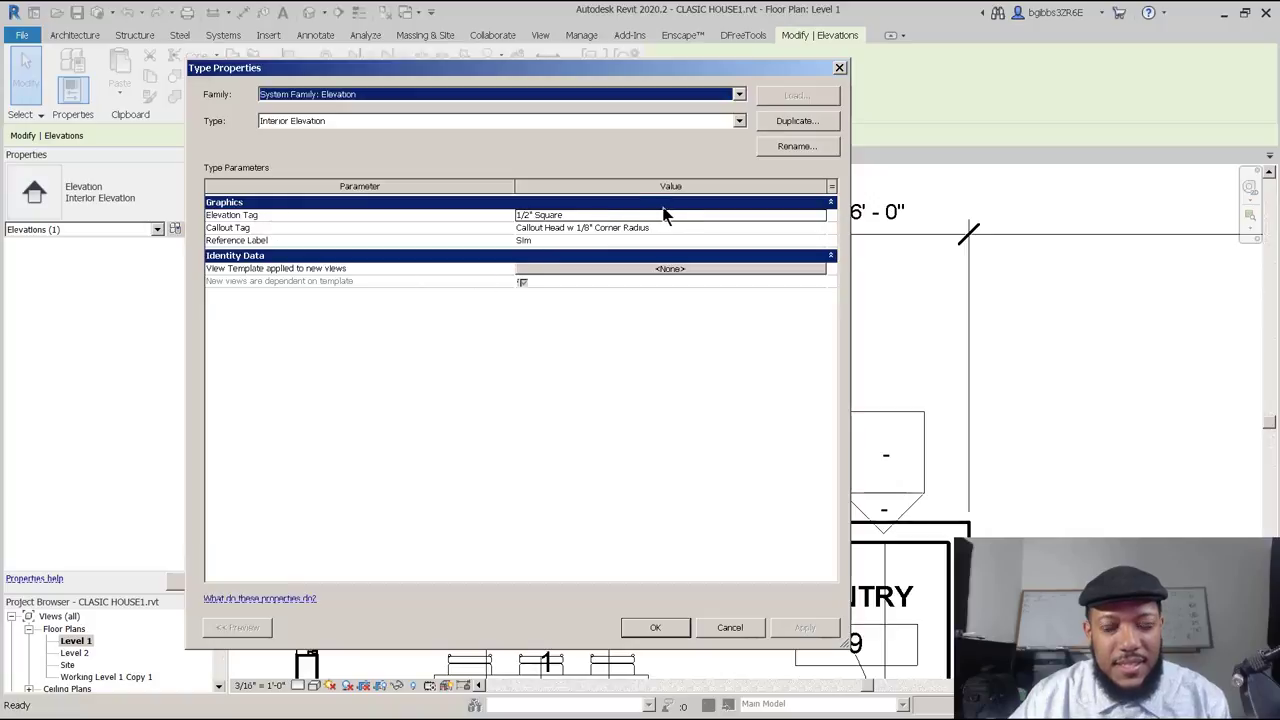
{"action": "left_click", "coordinate": [771, 214]}
{"action": "left_click", "coordinate": [819, 219]}
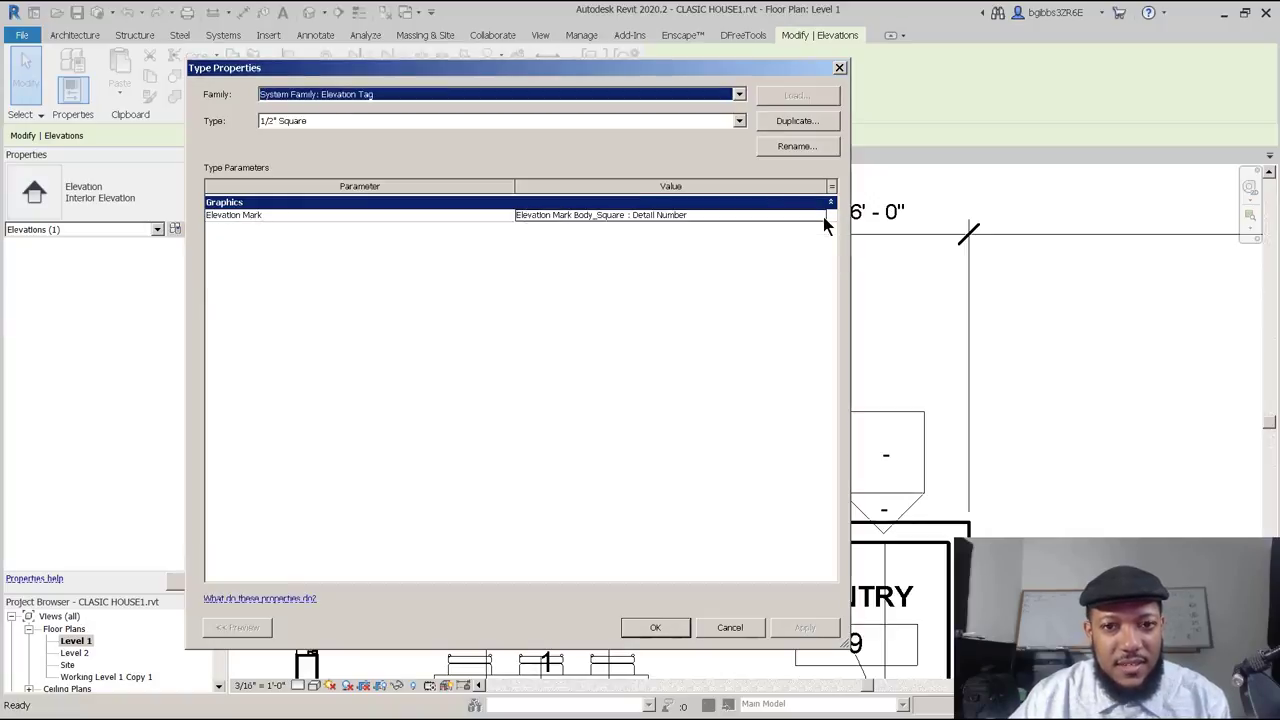
{"action": "left_click", "coordinate": [815, 217]}
{"action": "left_click", "coordinate": [820, 216]}
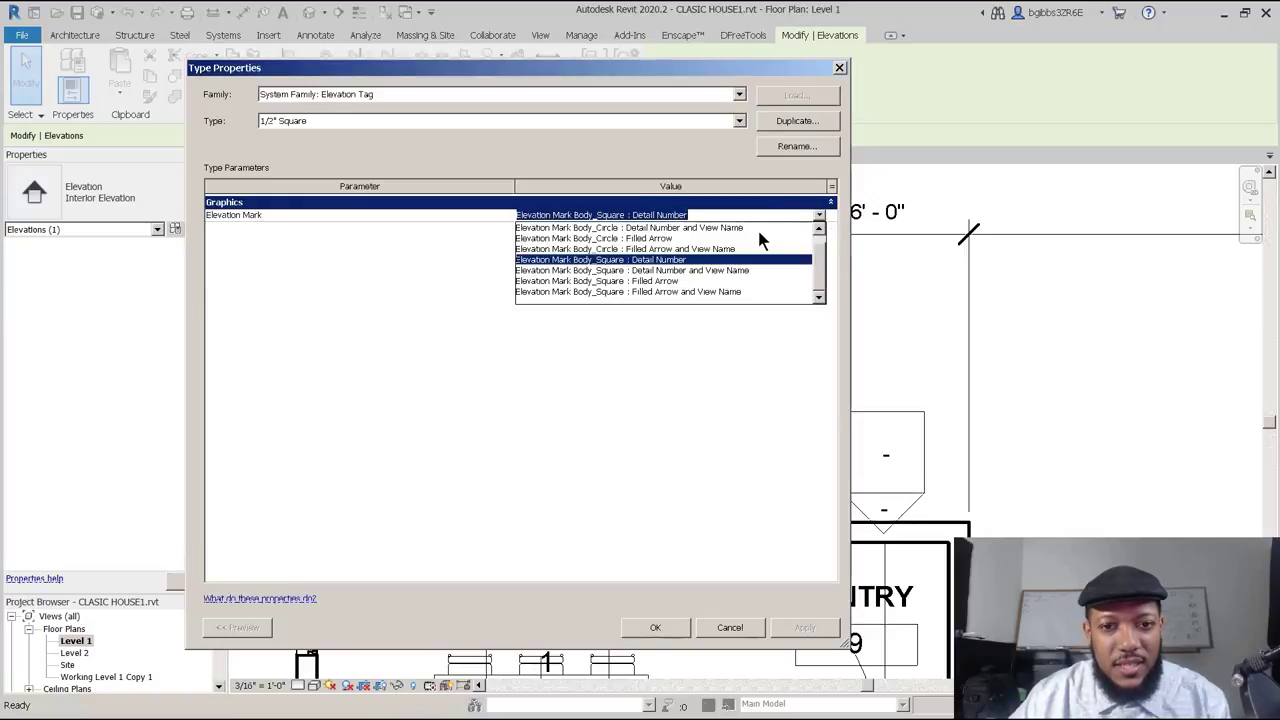
Switch the elevation tag to 1/2" Circle and set its Elevation Mark to Elevation Mark Body_Square : Filled Arrow.
{"action": "left_click", "coordinate": [366, 124]}
{"action": "left_click", "coordinate": [366, 124]}
{"action": "left_click", "coordinate": [392, 138]}
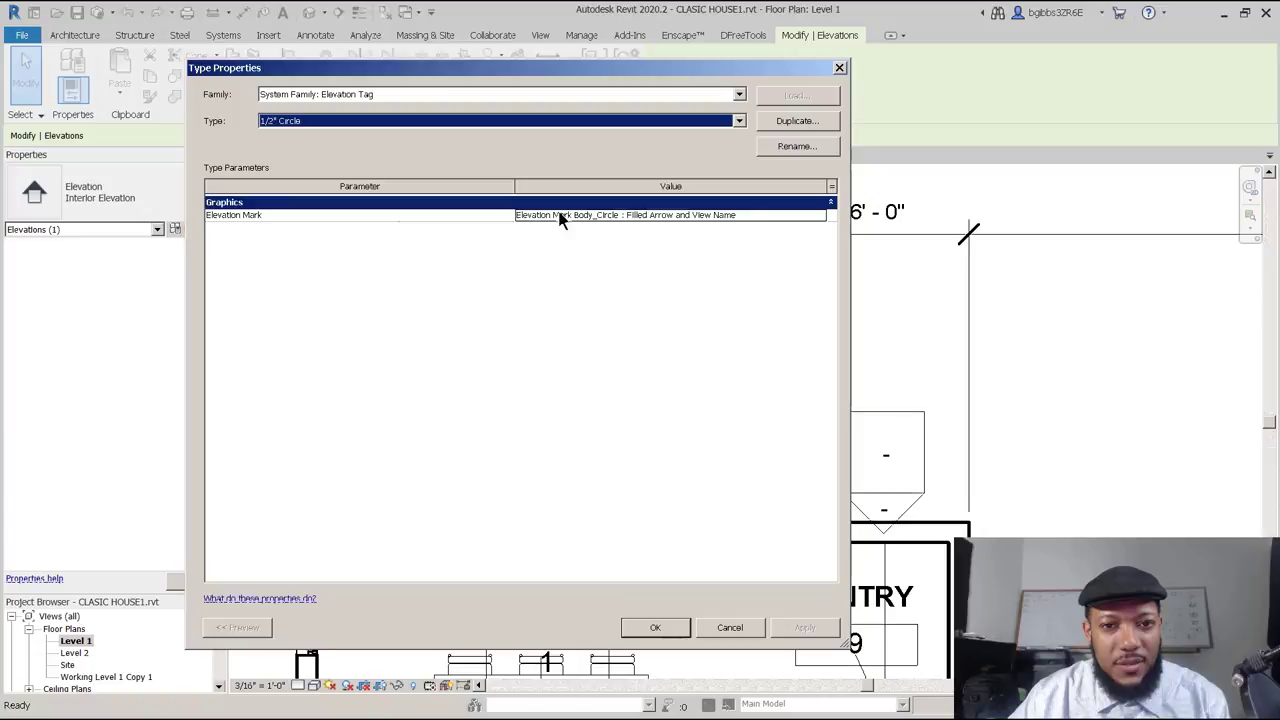
{"action": "left_click", "coordinate": [822, 216]}
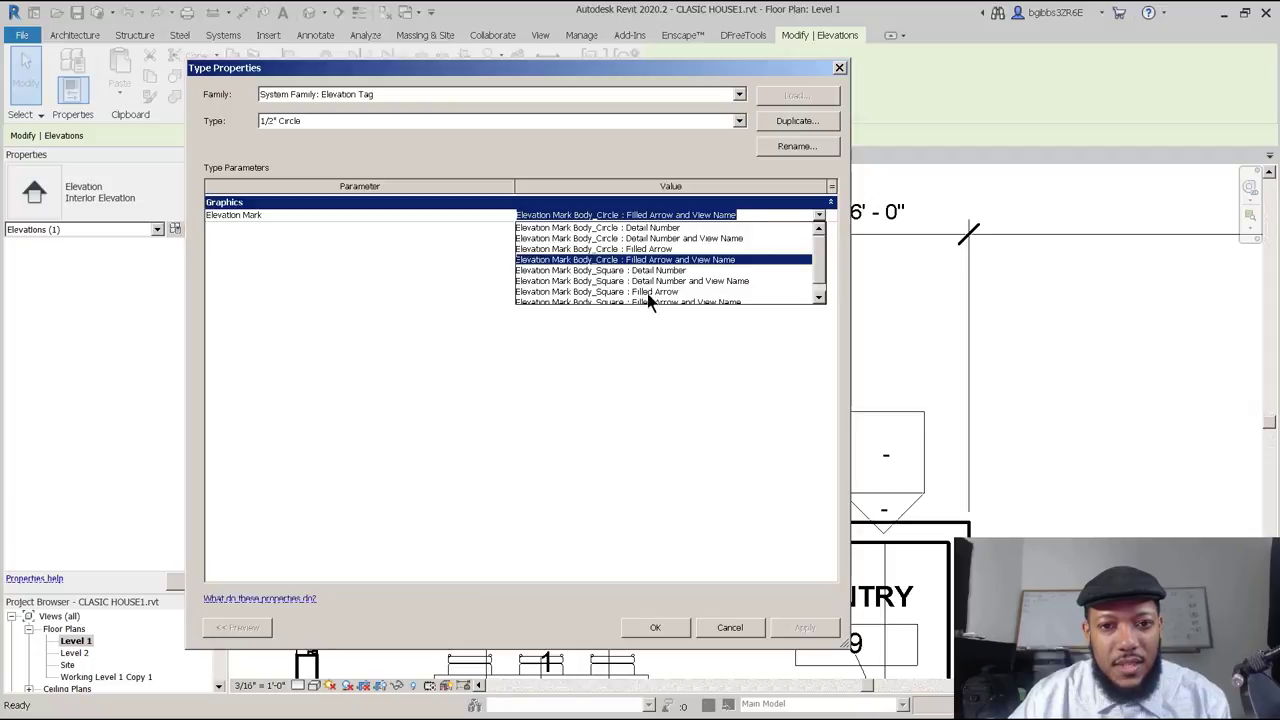
{"action": "left_click", "coordinate": [681, 292]}
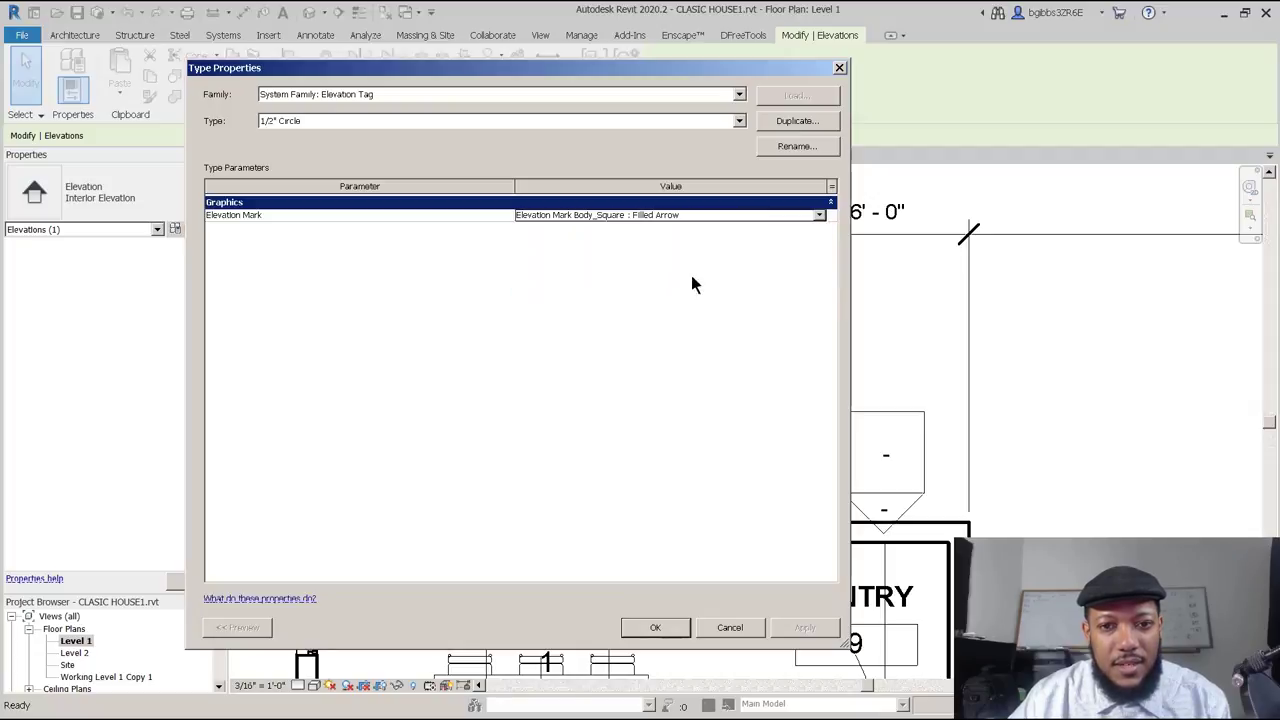
{"action": "left_click", "coordinate": [656, 628]}
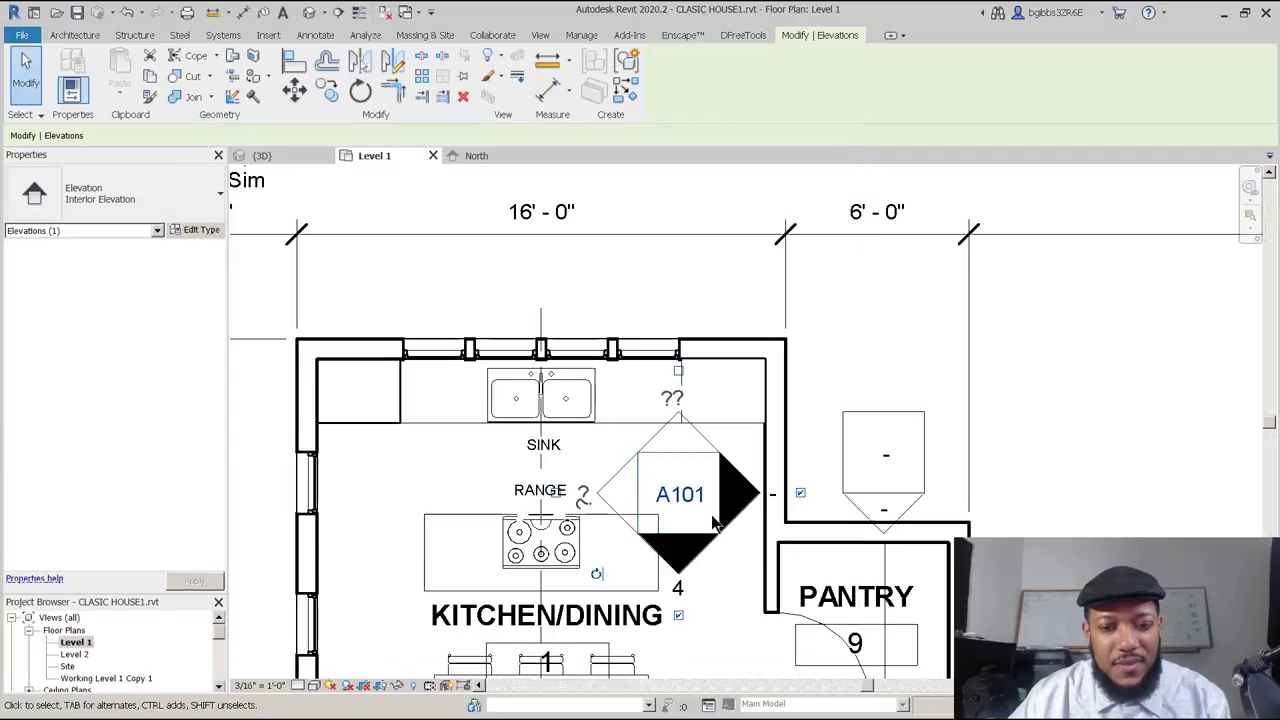
{"action": "middle_click_drag", "start_coordinate": [717, 520], "coordinate": [681, 487]}
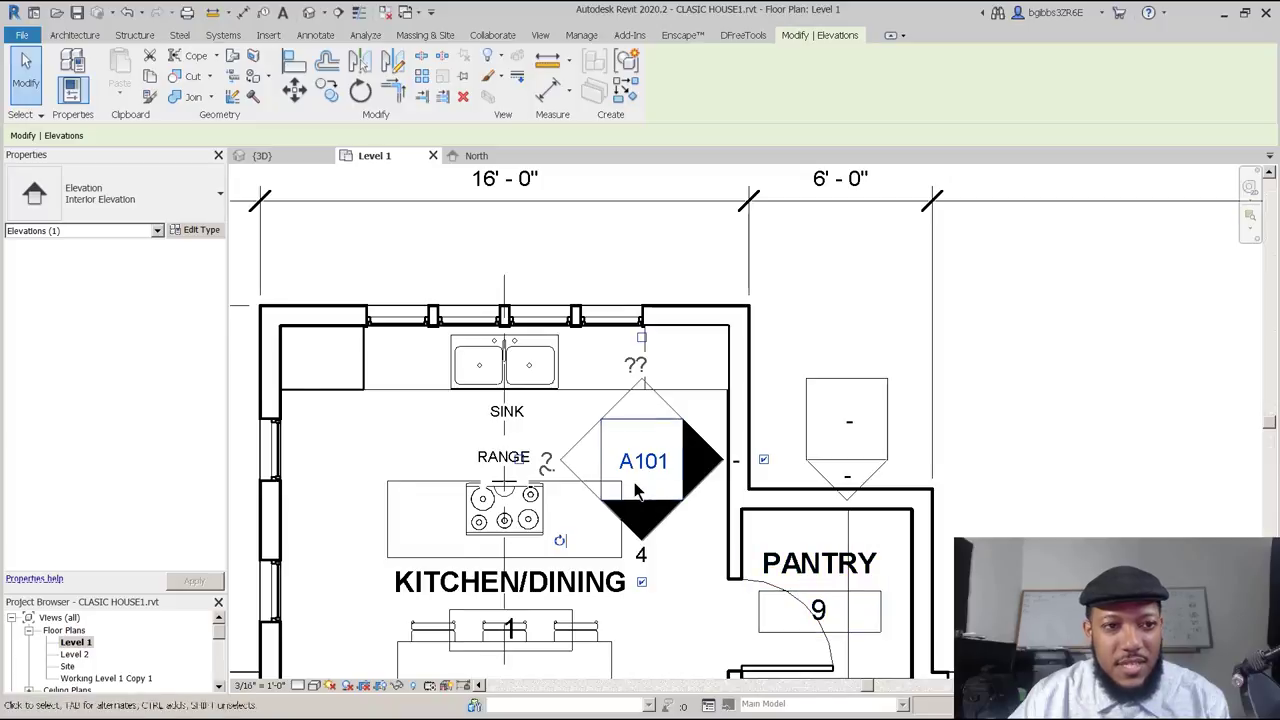
Set the Elevation Mark of the kitchen marker's 1/2" Circle tag to Elevation Mark Body_Circle : Filled Arrow and apply it.
{"action": "left_click", "coordinate": [200, 231]}
{"action": "left_click", "coordinate": [818, 216]}
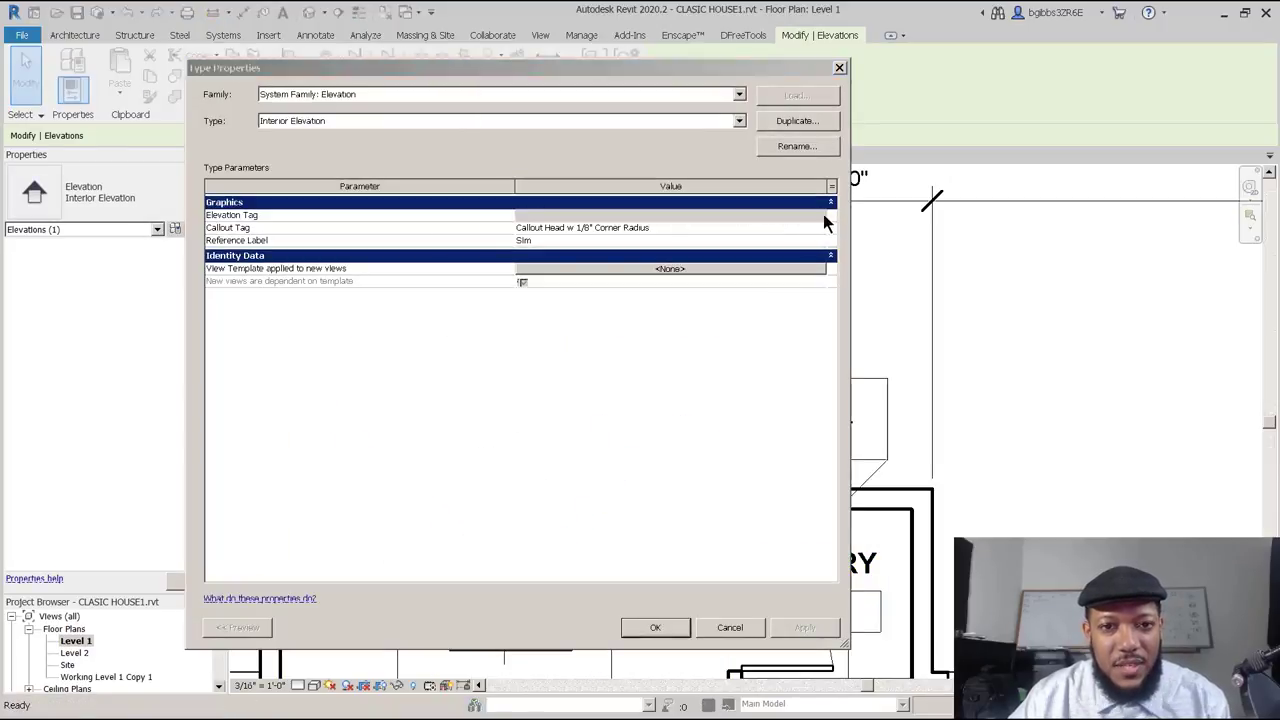
{"action": "left_click", "coordinate": [818, 216]}
{"action": "left_click", "coordinate": [819, 217]}
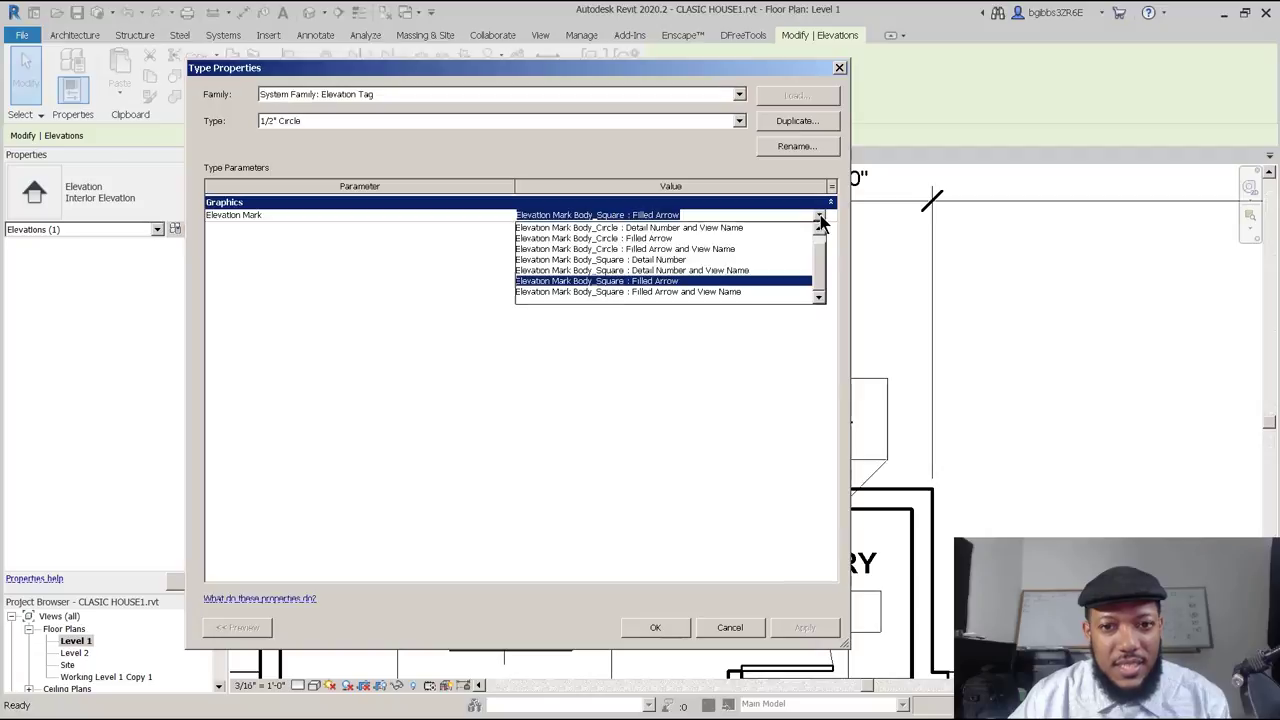
{"action": "left_click", "coordinate": [659, 237]}
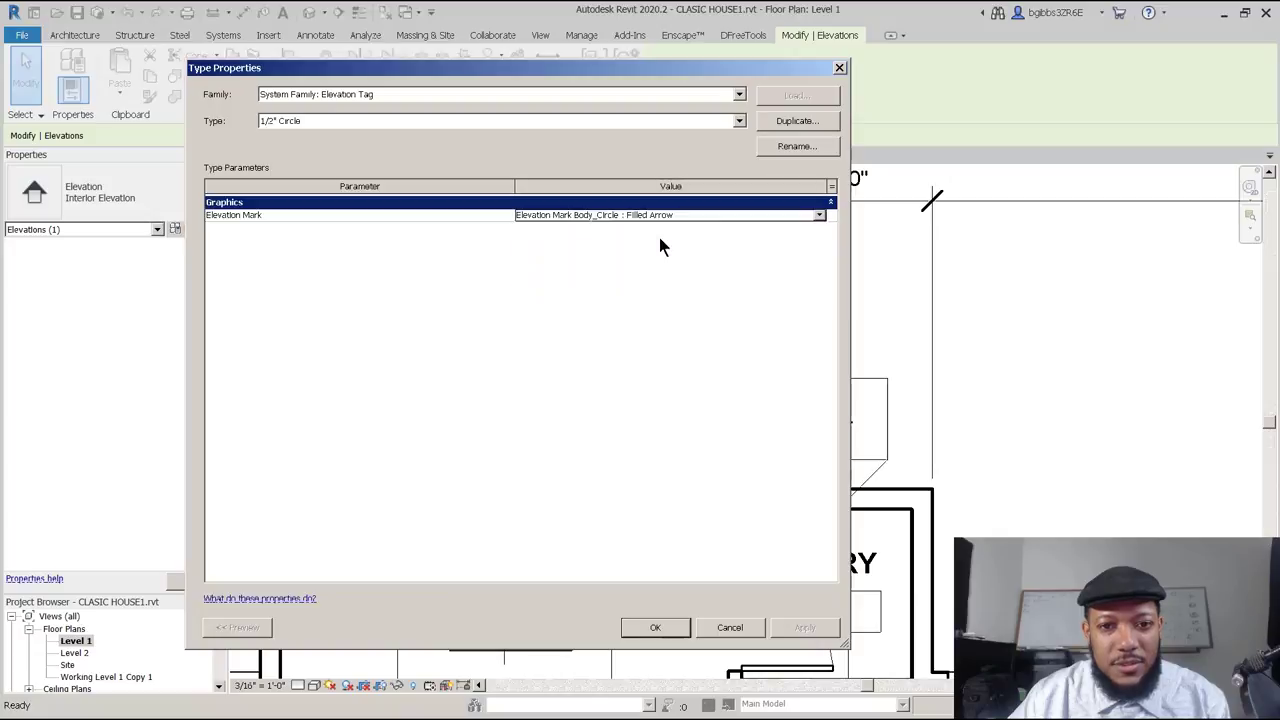
{"action": "left_click", "coordinate": [649, 628]}
{"action": "left_click", "coordinate": [656, 627]}
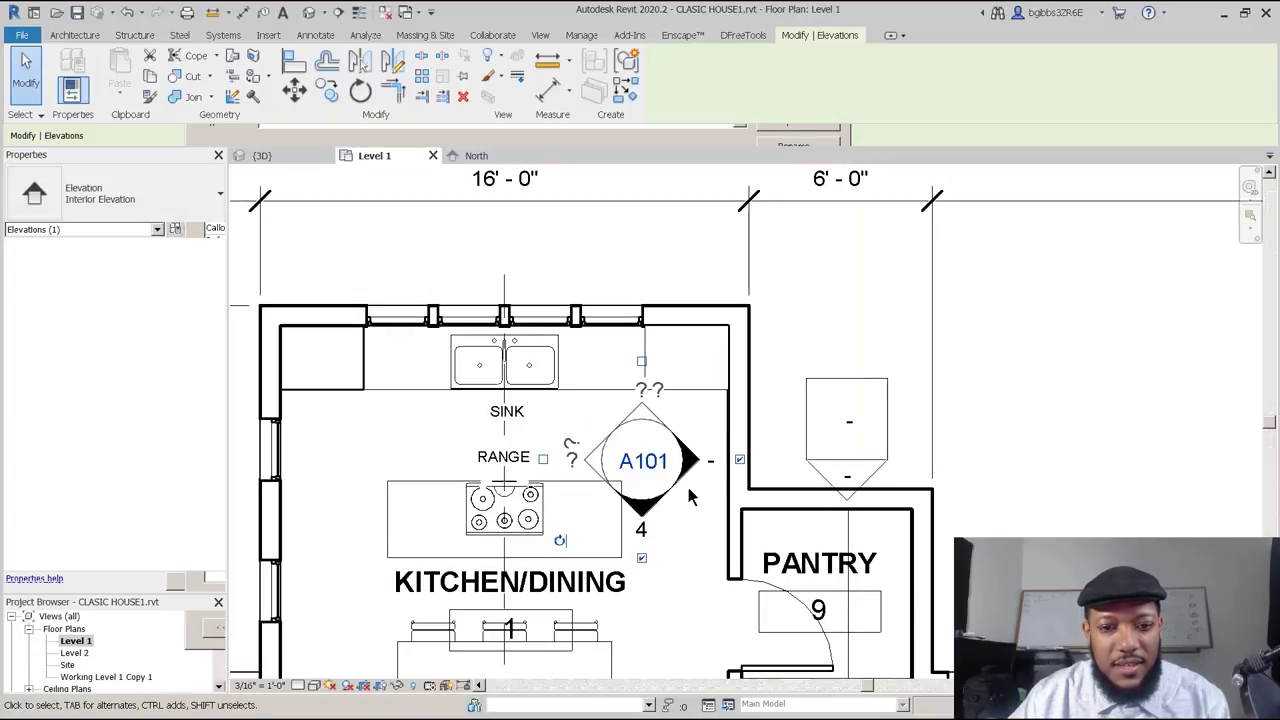
Turn on the kitchen marker's elevation facing the sink wall and open that elevation view.
{"action": "scroll", "coordinate": [650, 530], "scroll_direction": "up", "scroll_amount": 2}
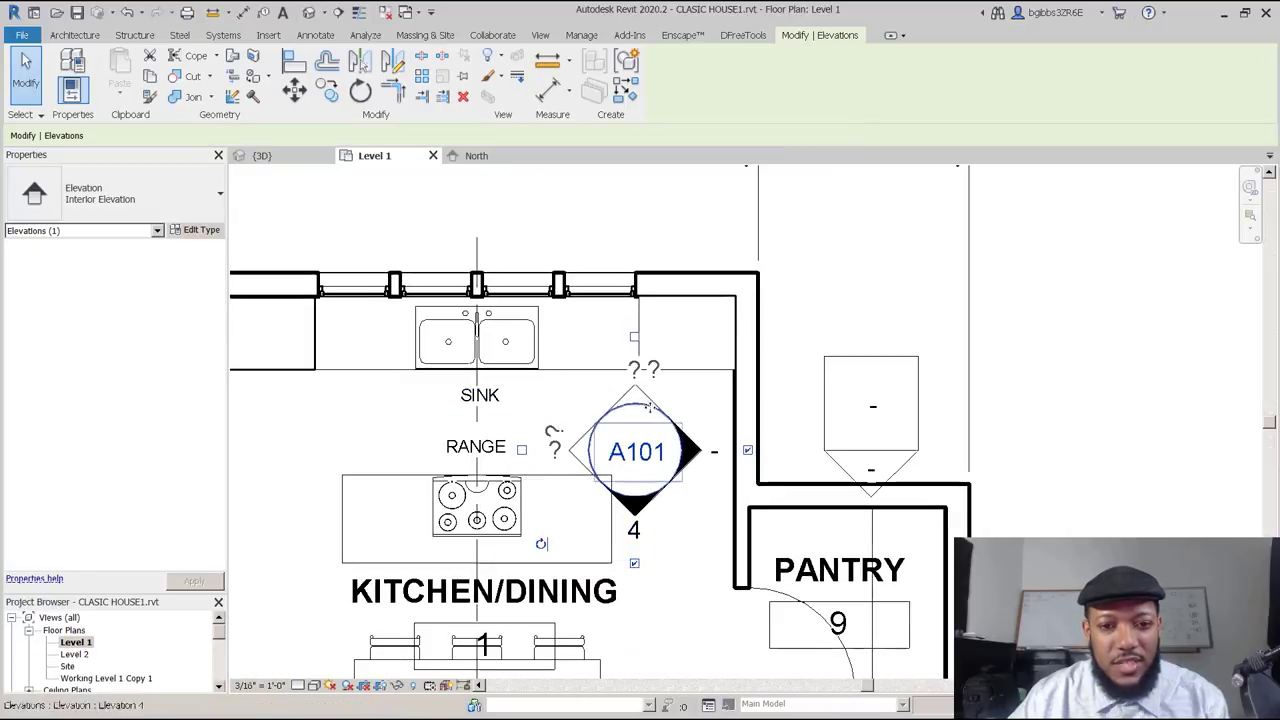
{"action": "scroll", "coordinate": [675, 487], "scroll_direction": "down", "scroll_amount": 2}
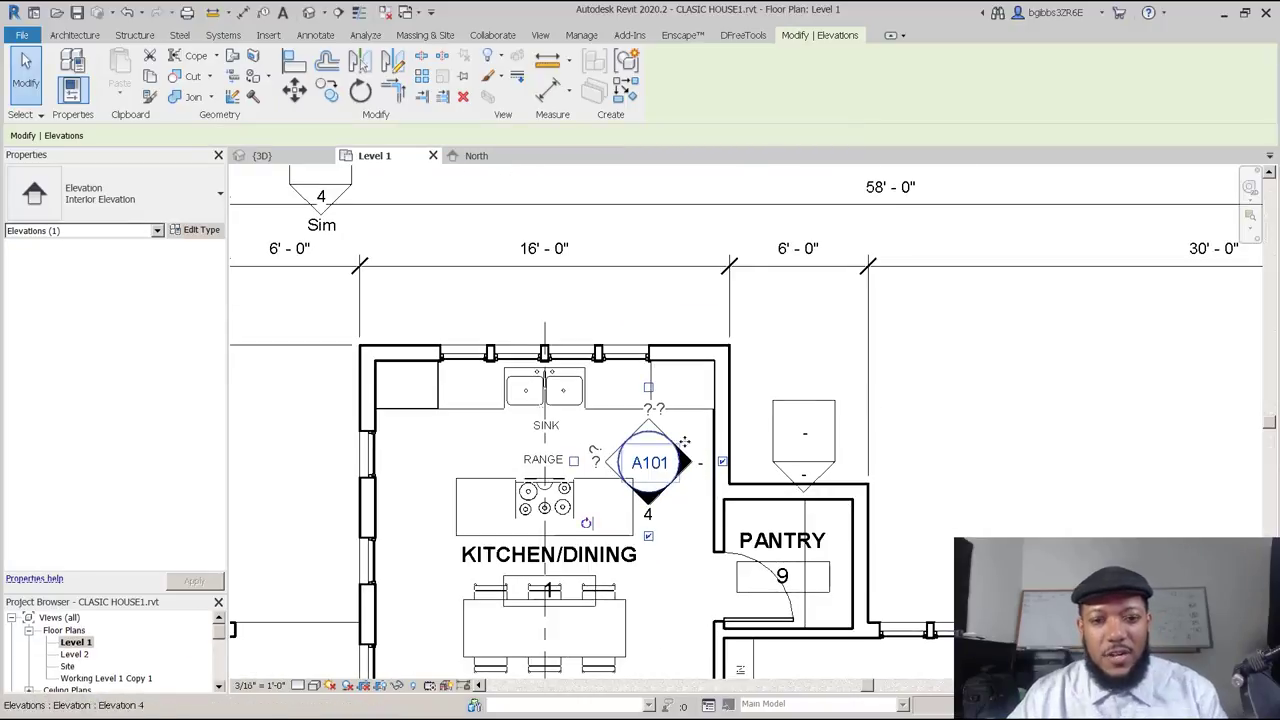
{"action": "scroll", "coordinate": [645, 455], "scroll_direction": "down", "scroll_amount": 2}
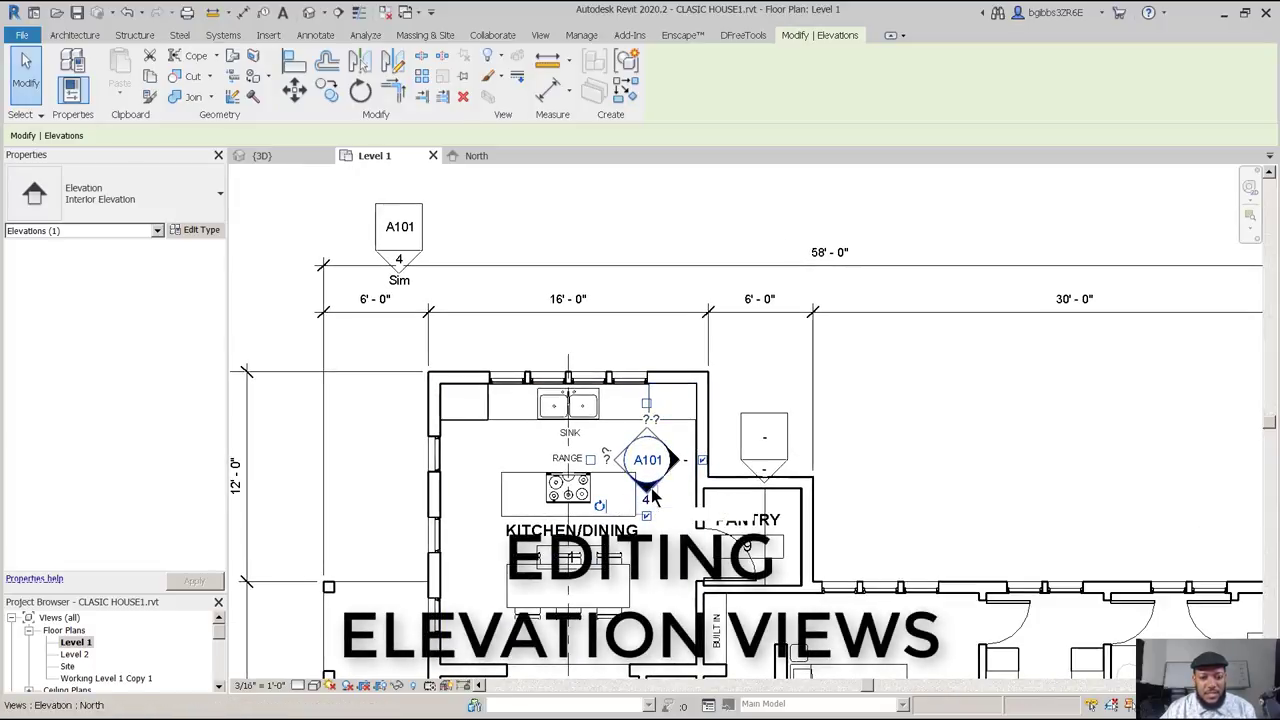
{"action": "left_click", "coordinate": [651, 488]}
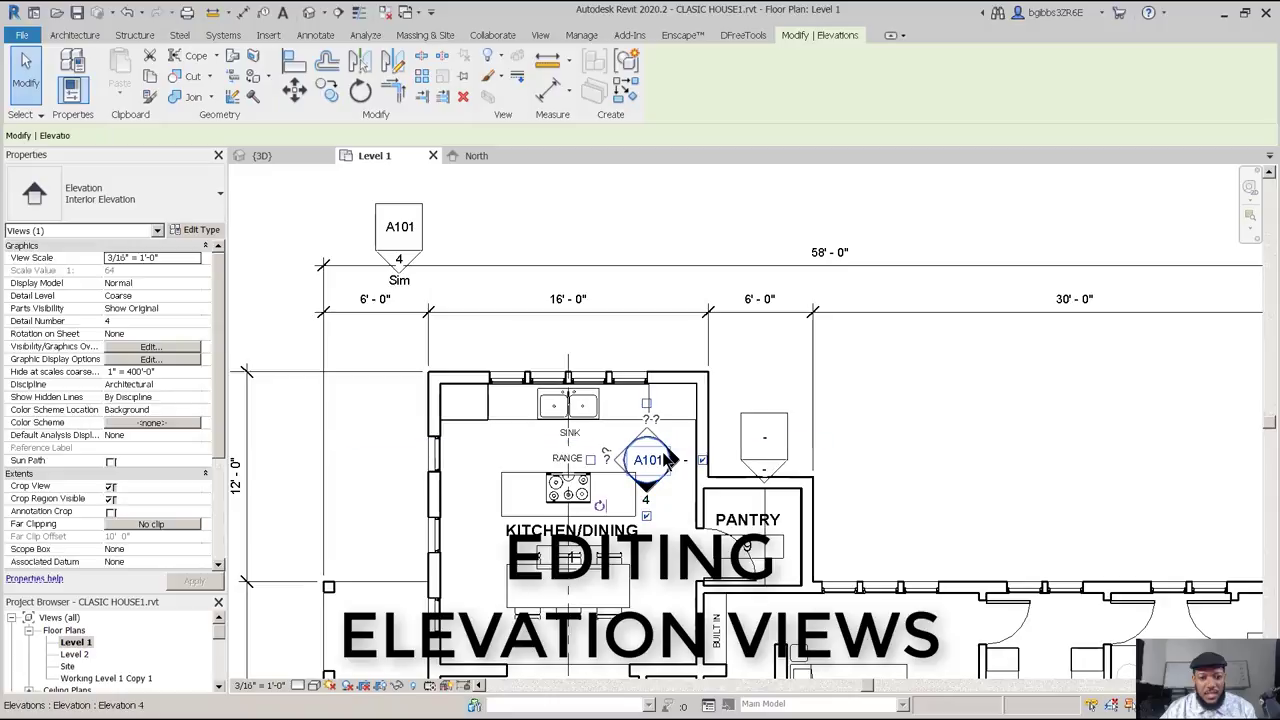
{"action": "key", "text": "Escape"}
{"action": "scroll", "coordinate": [665, 455], "scroll_direction": "up", "scroll_amount": 2}
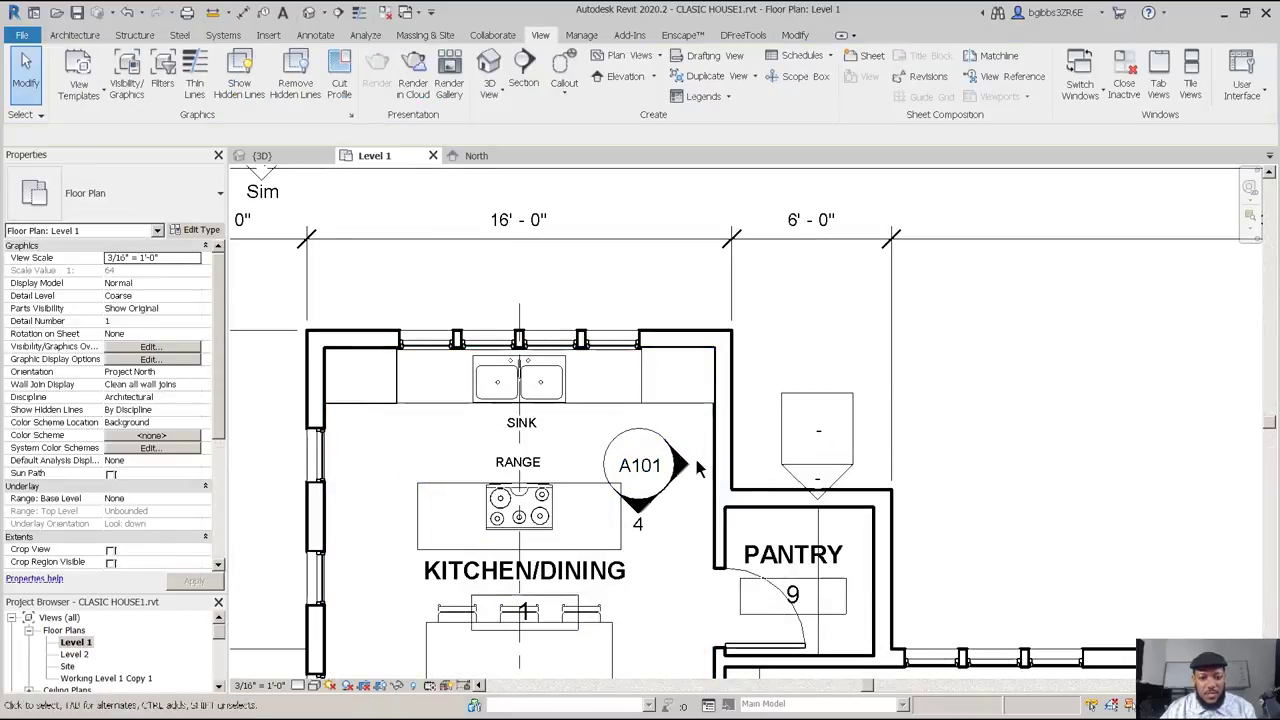
{"action": "left_click", "coordinate": [660, 442]}
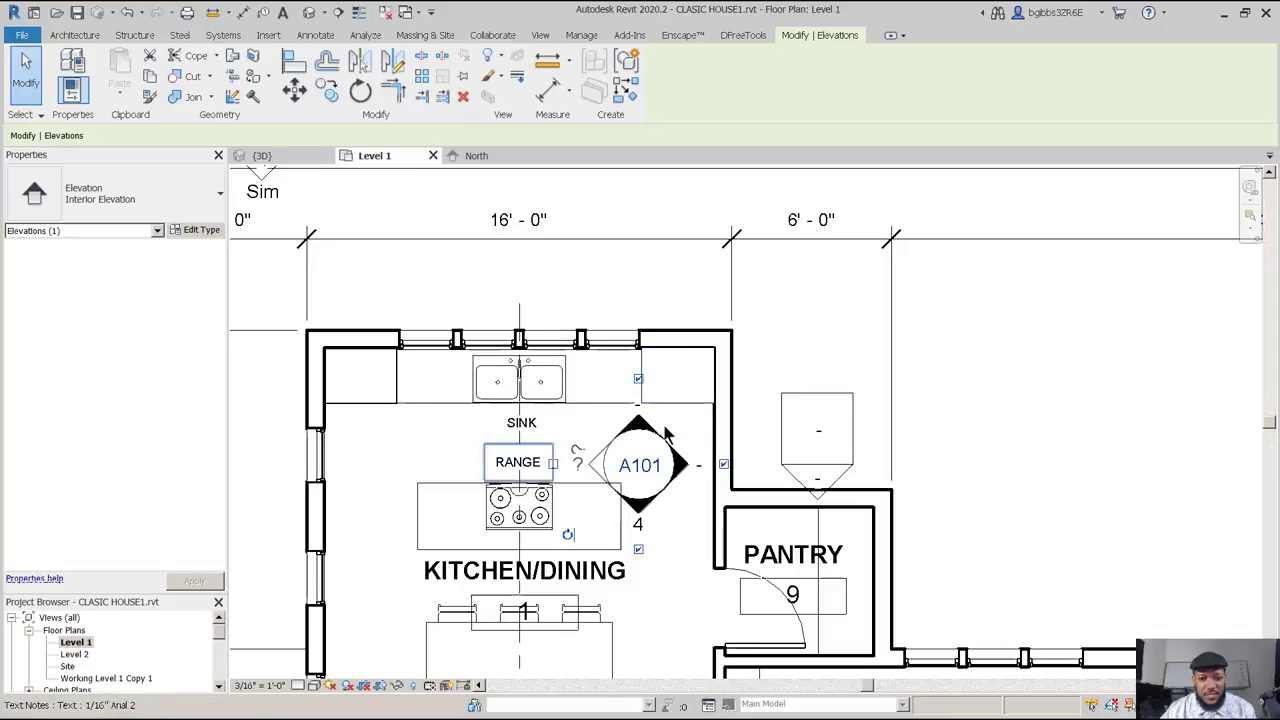
{"action": "scroll", "coordinate": [676, 460], "scroll_direction": "down", "scroll_amount": 1}
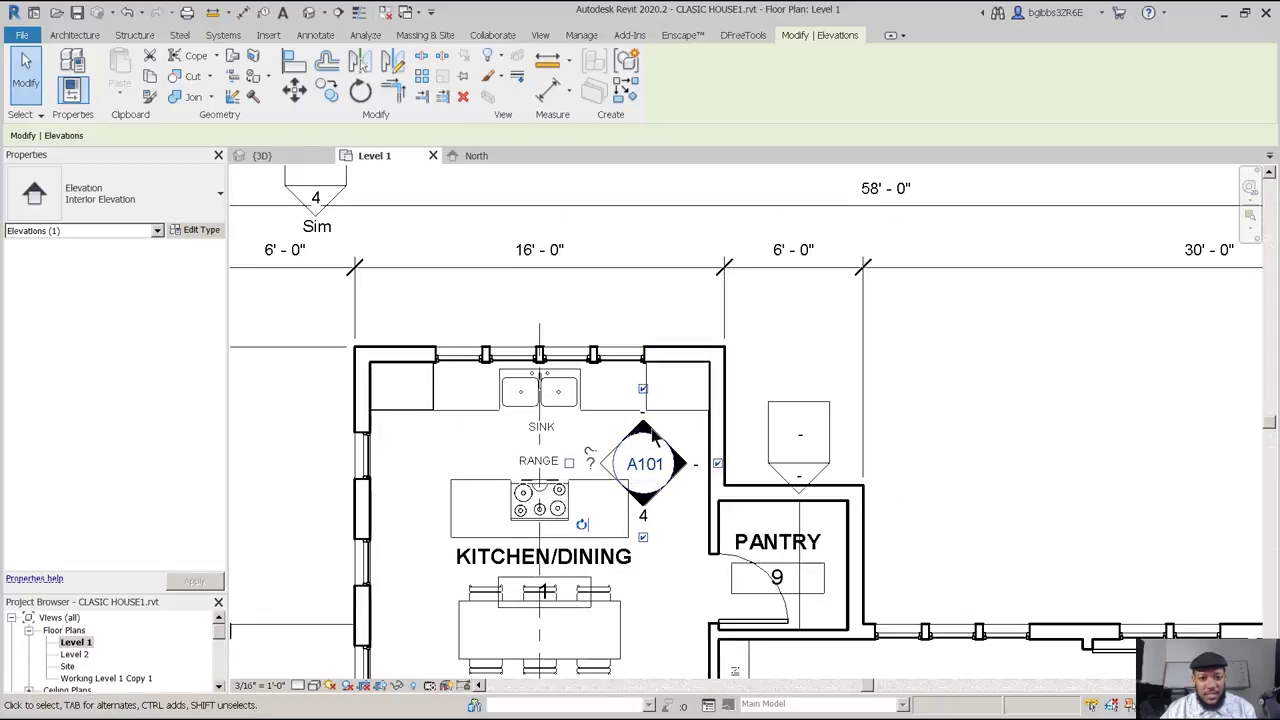
{"action": "double_click", "coordinate": [651, 432]}
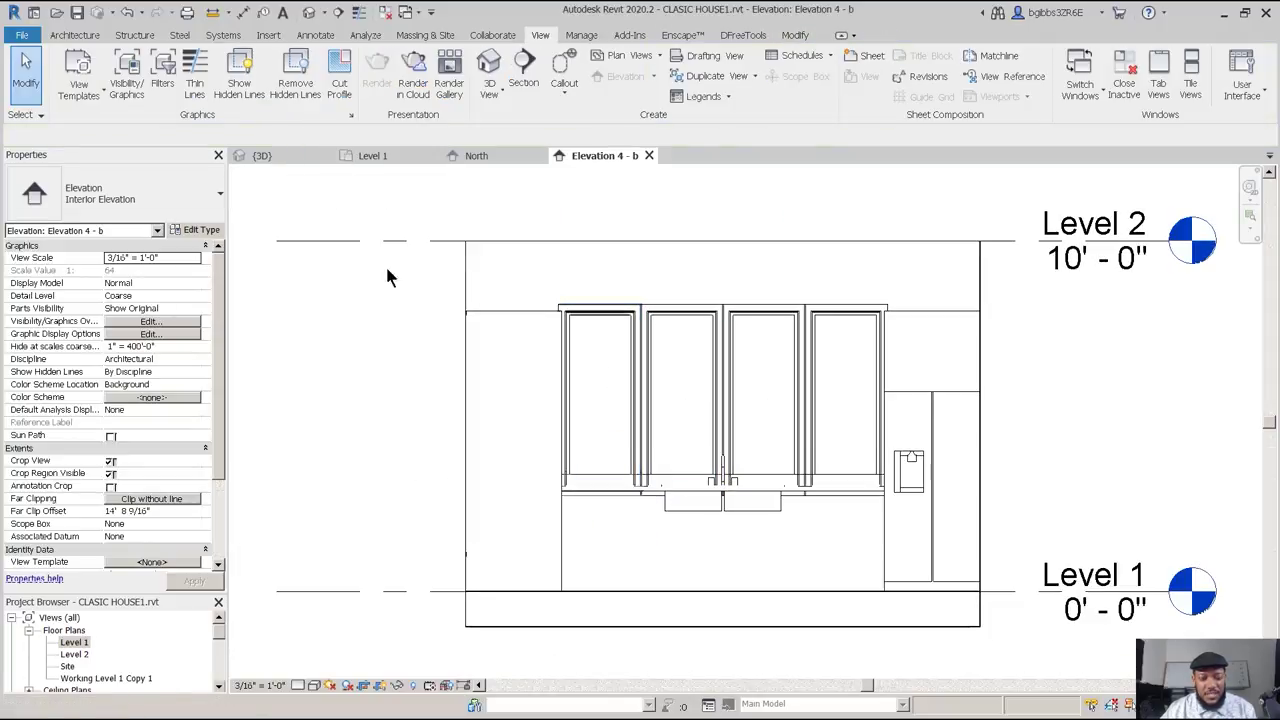
Enlarge the kitchen elevation's crop region on all four sides to take in the side walls, roof edges and ground below the floor.
{"action": "left_click", "coordinate": [468, 358]}
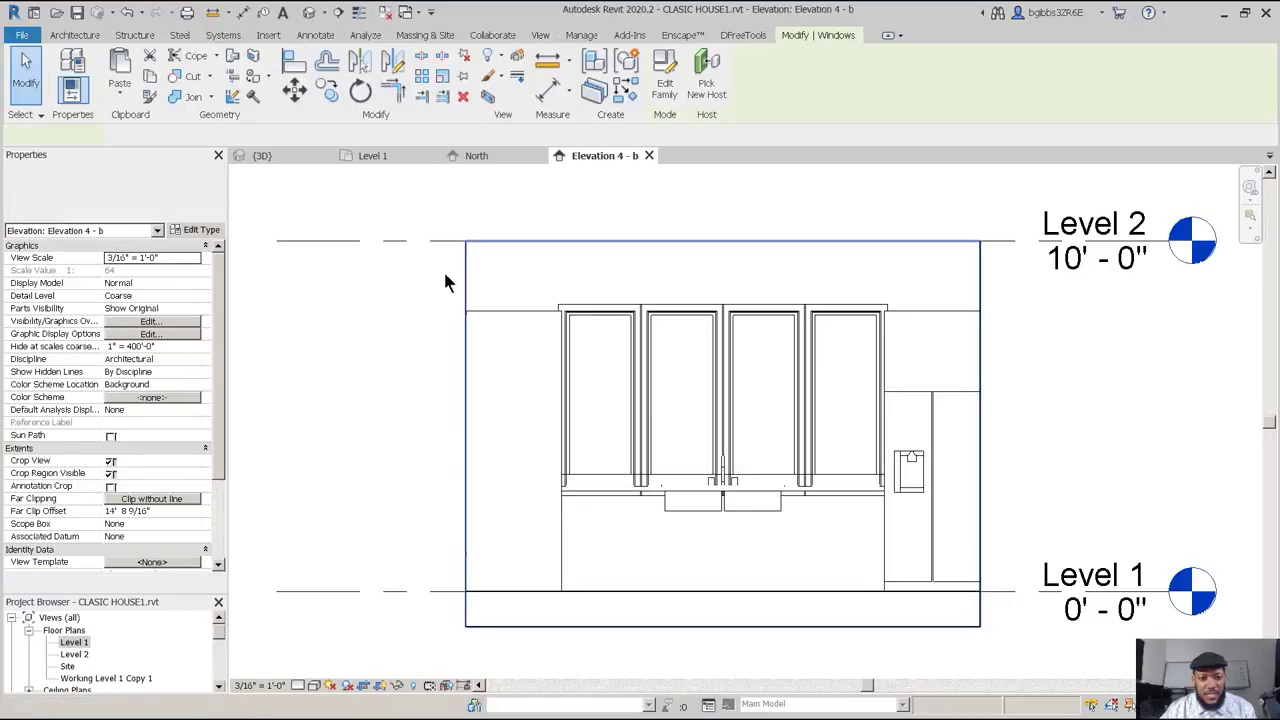
{"action": "left_click", "coordinate": [466, 285]}
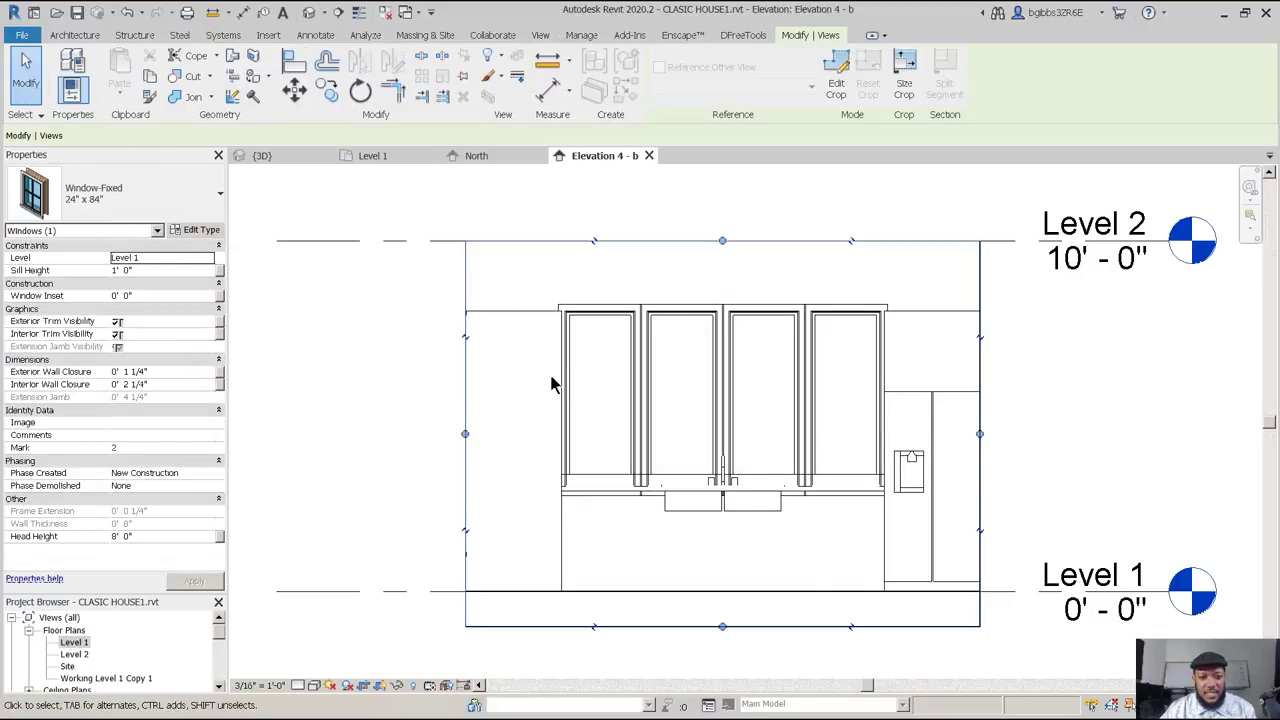
{"action": "scroll", "coordinate": [520, 400], "scroll_direction": "down", "scroll_amount": 1}
{"action": "left_click_drag", "start_coordinate": [468, 419], "coordinate": [437, 420]}
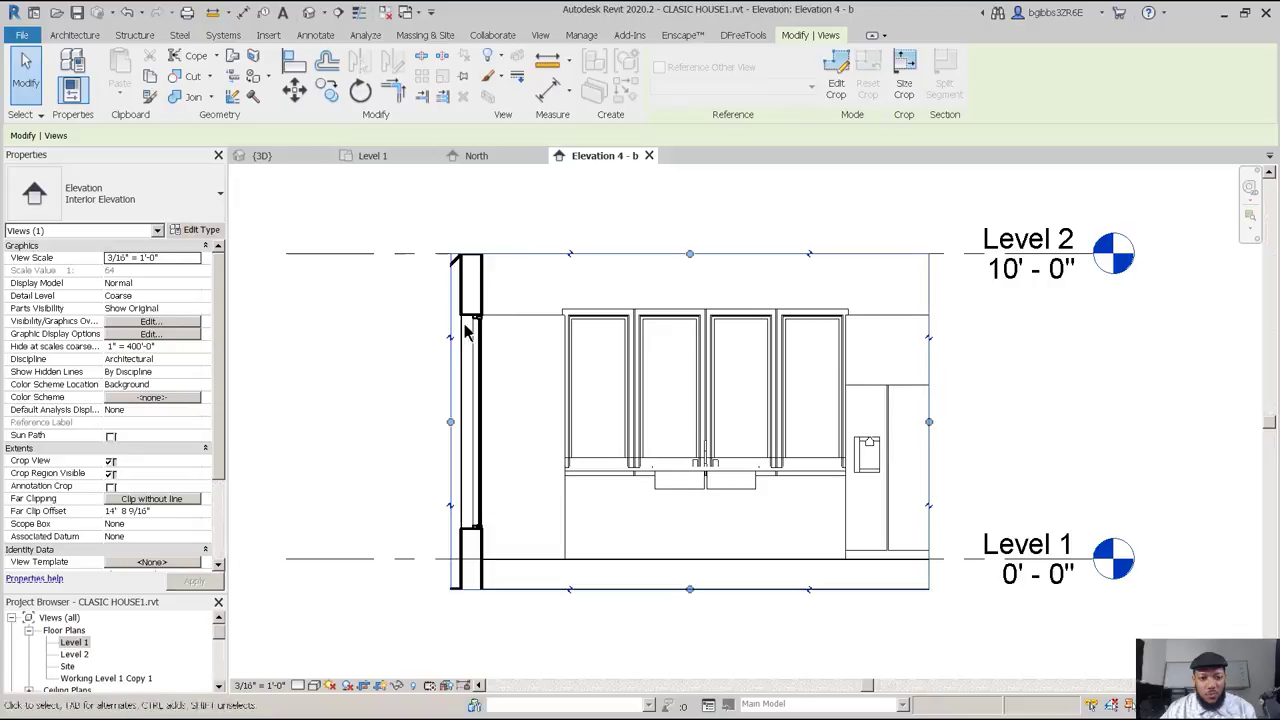
{"action": "left_click_drag", "start_coordinate": [700, 252], "coordinate": [695, 251]}
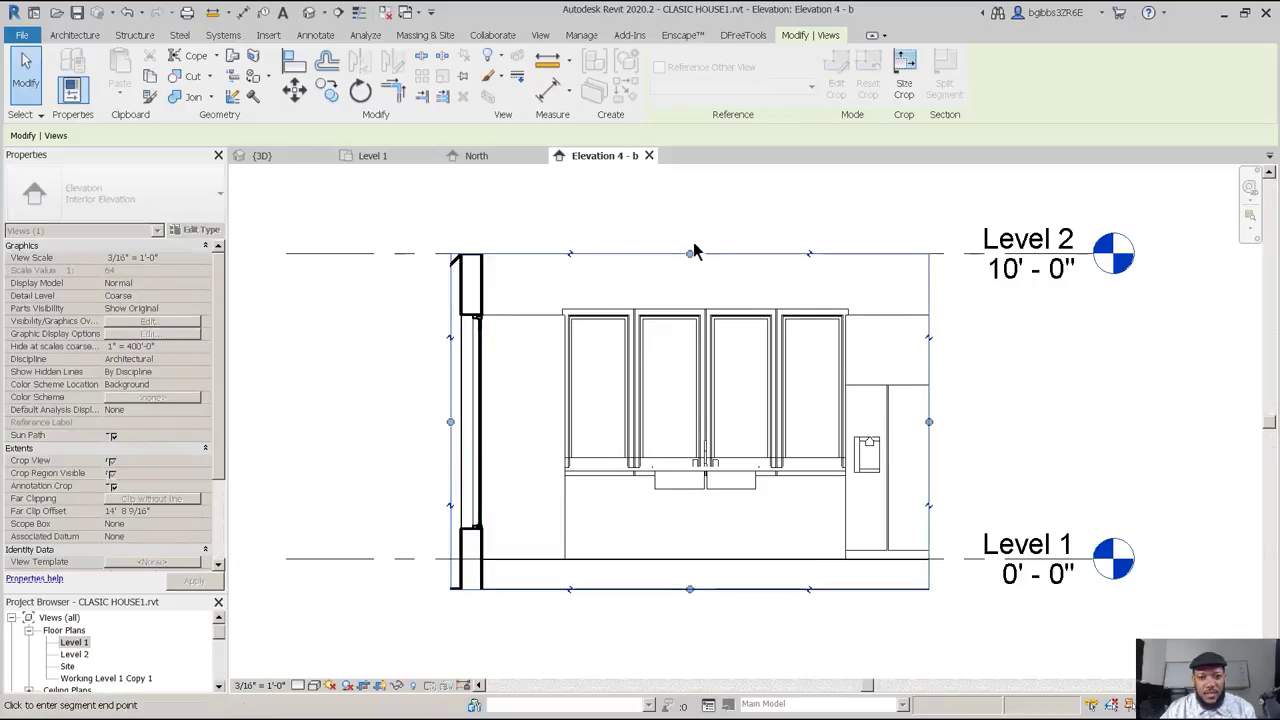
{"action": "left_click_drag", "start_coordinate": [685, 589], "coordinate": [686, 616]}
{"action": "left_click_drag", "start_coordinate": [929, 418], "coordinate": [976, 410]}
{"action": "middle_click_drag", "start_coordinate": [693, 509], "coordinate": [651, 511]}
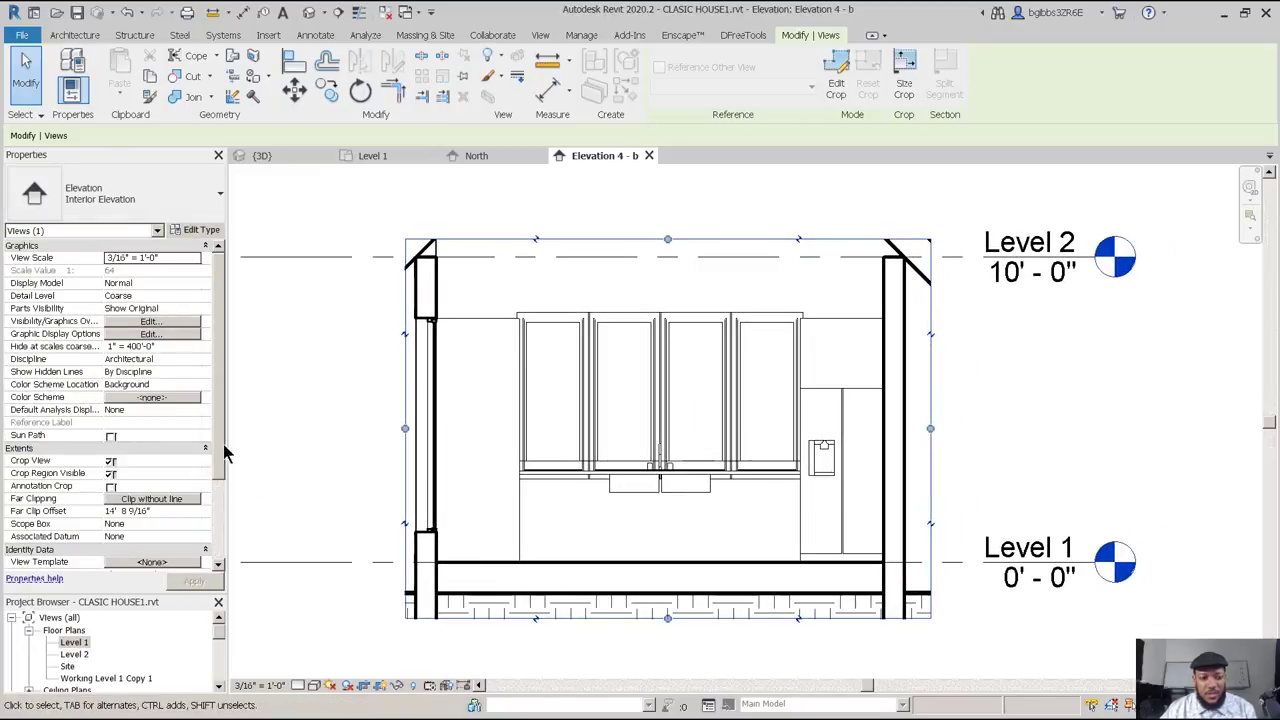
{"action": "scroll", "coordinate": [222, 455], "scroll_direction": "down", "scroll_amount": 3}
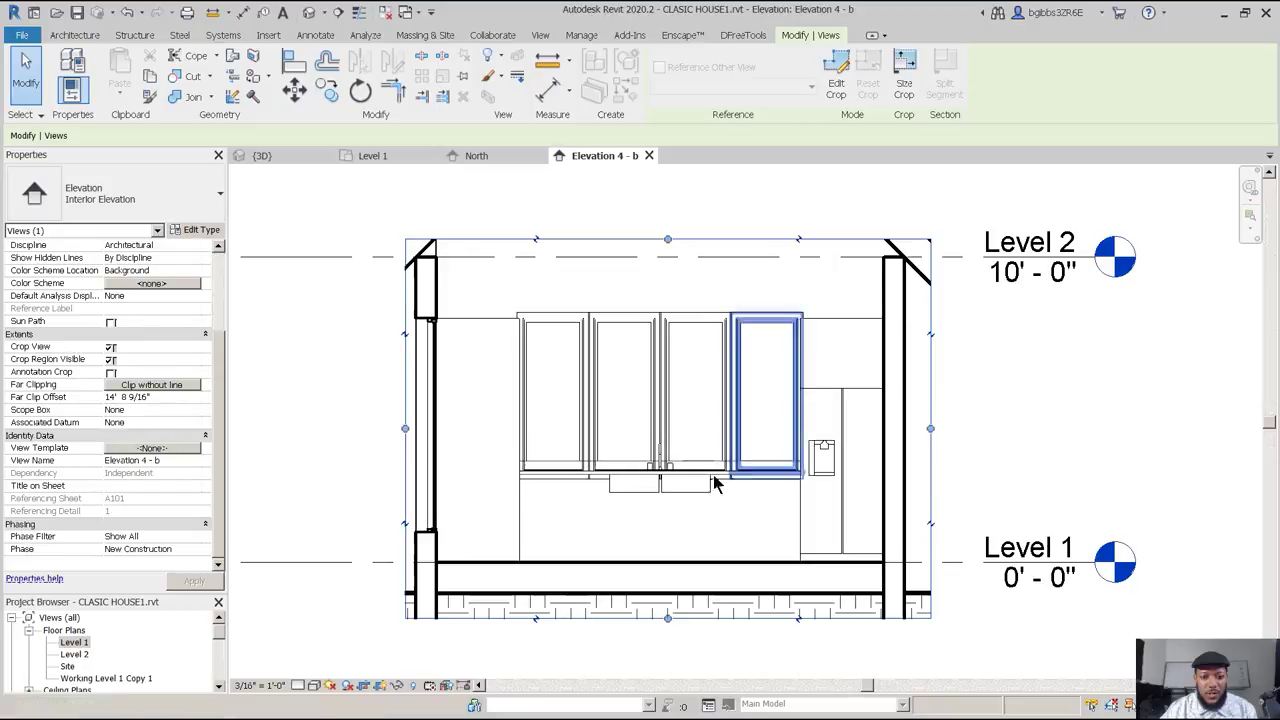
{"action": "middle_click_drag", "start_coordinate": [715, 484], "coordinate": [681, 506]}
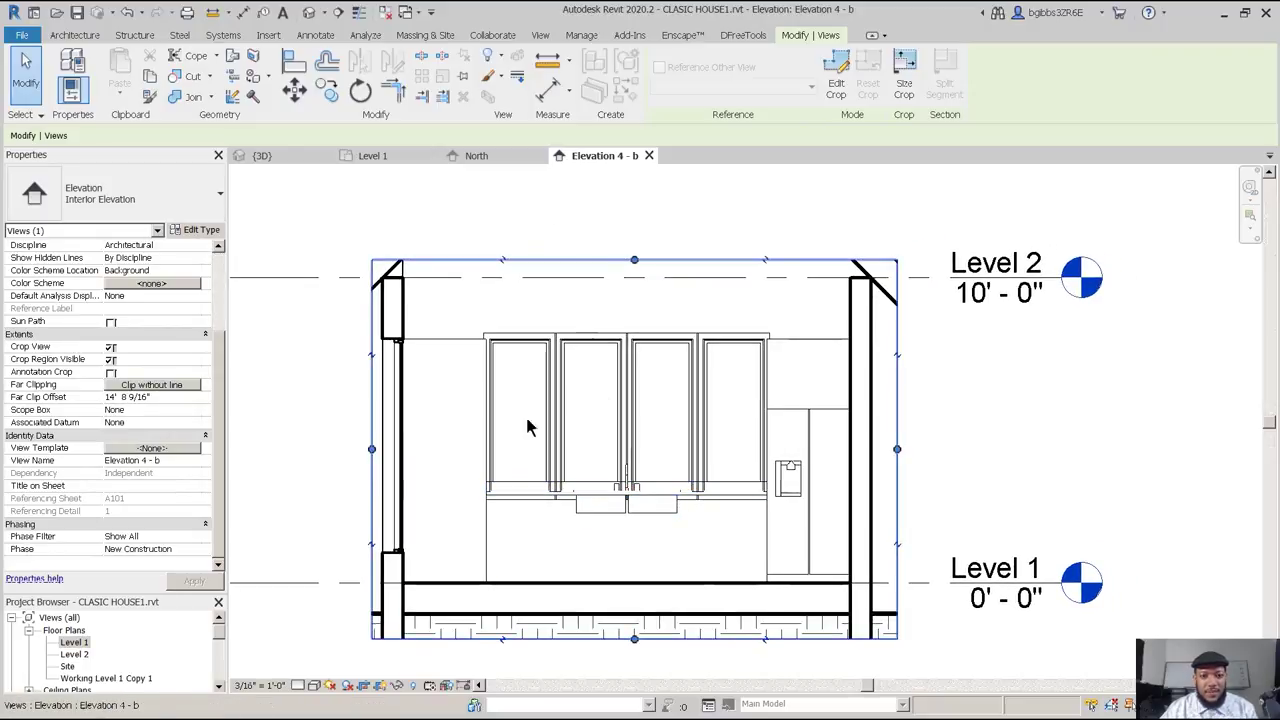
{"action": "middle_click_drag", "start_coordinate": [735, 306], "coordinate": [754, 286]}
{"action": "left_click", "coordinate": [499, 514]}
{"action": "middle_click_drag", "start_coordinate": [500, 522], "coordinate": [485, 534]}
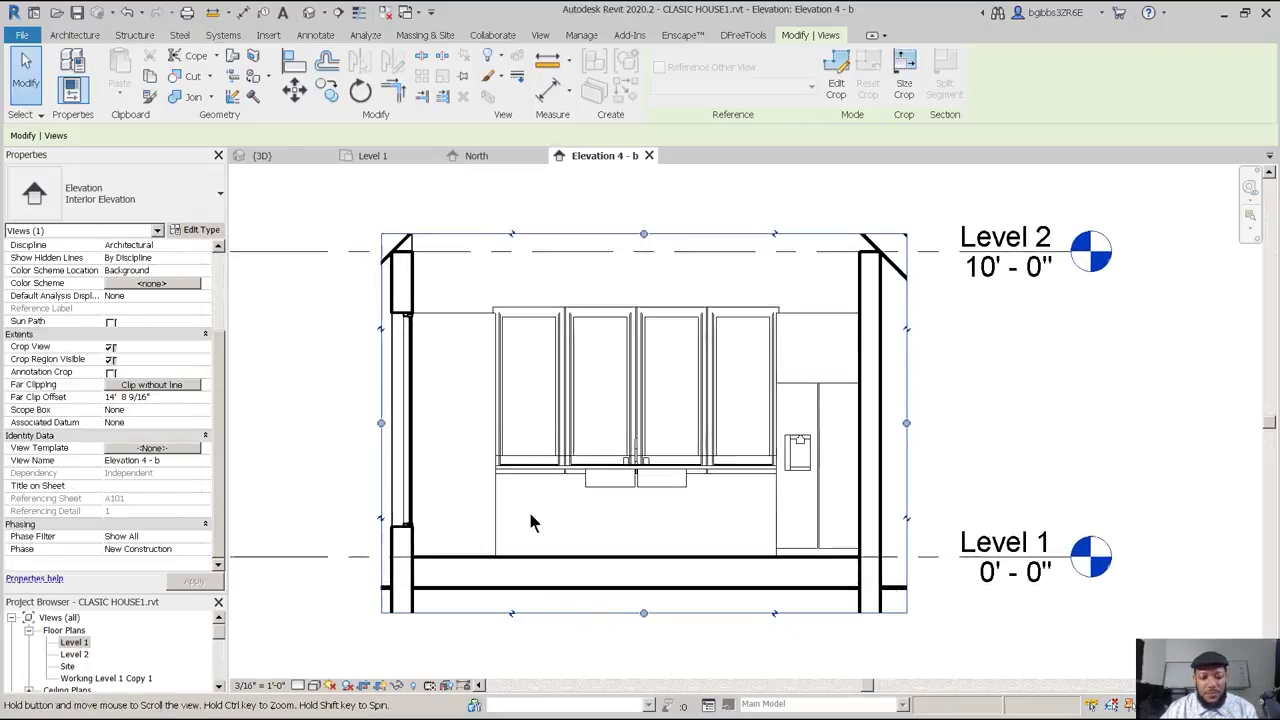
{"action": "middle_click_drag", "start_coordinate": [642, 375], "coordinate": [634, 403]}
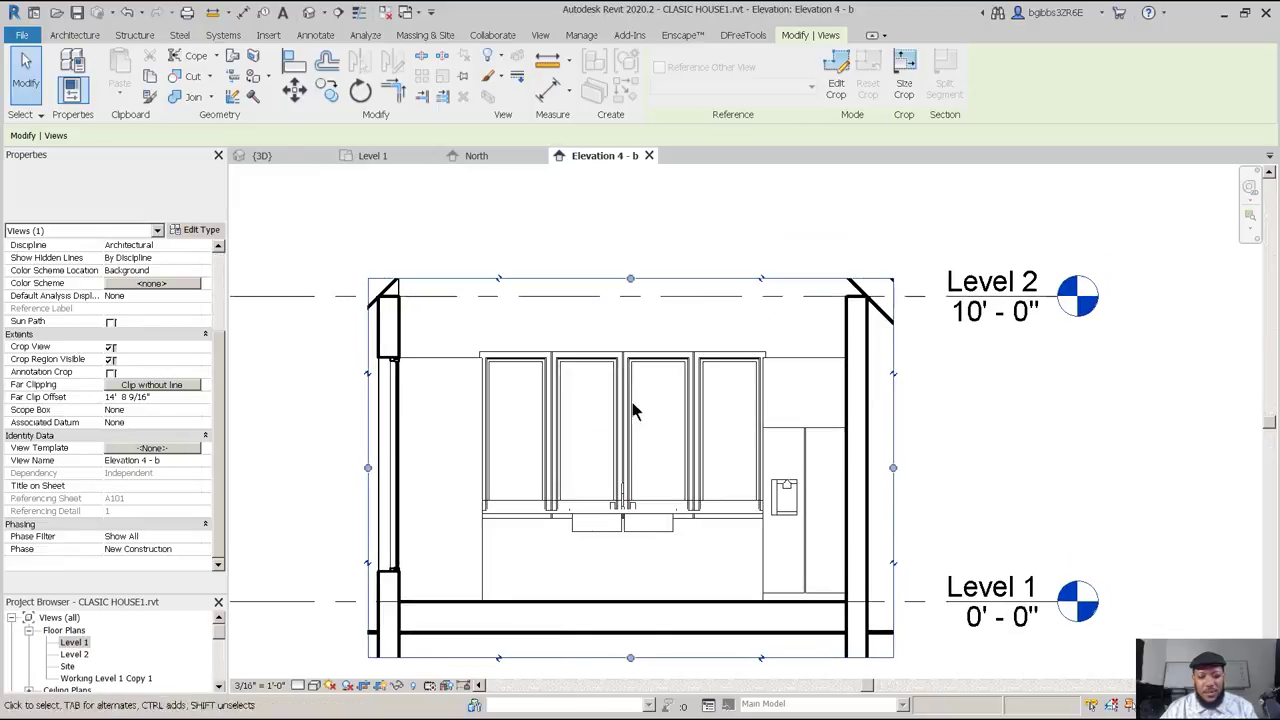
{"action": "key", "text": "l"}
{"action": "key", "text": "i"}
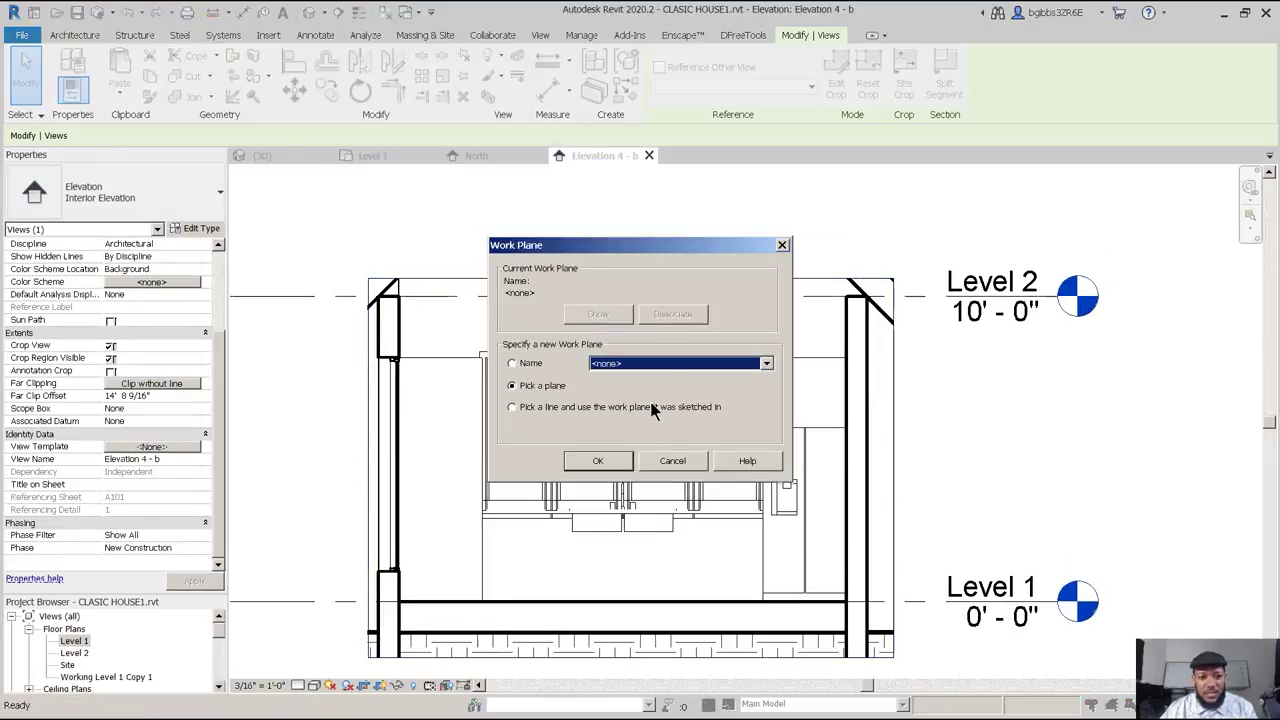
{"action": "left_click", "coordinate": [672, 460]}
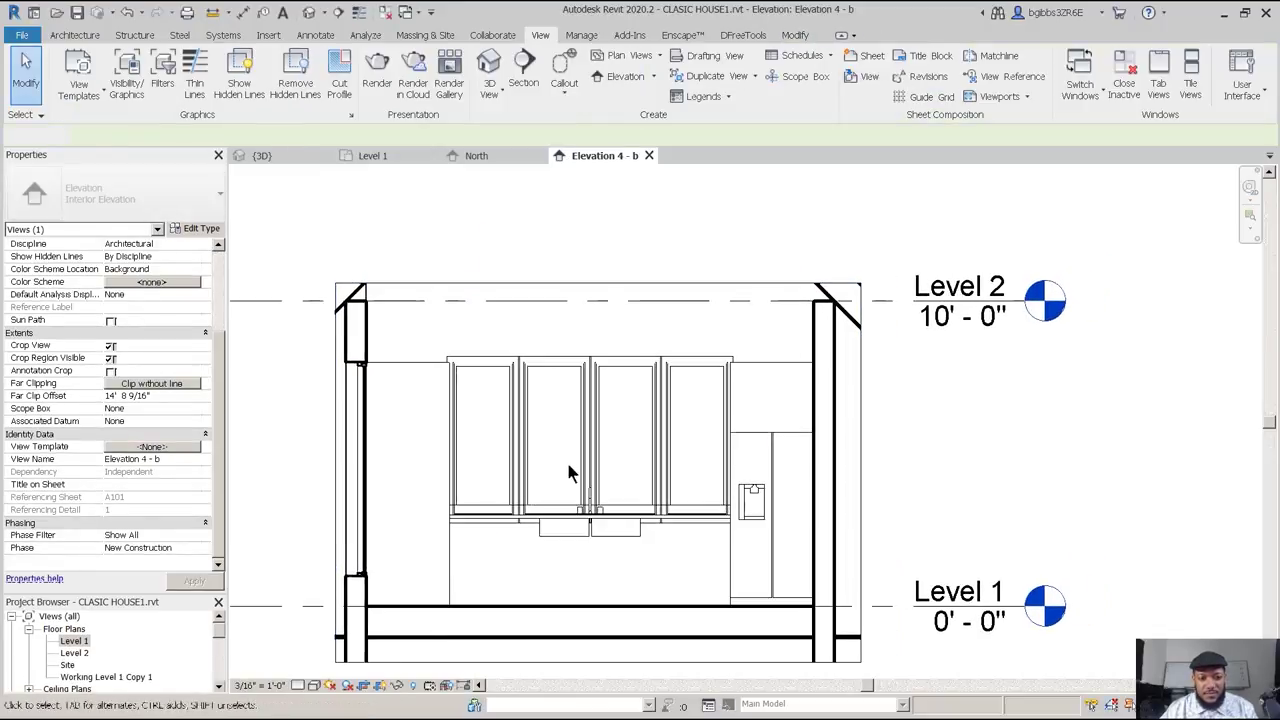
Sketch two chained Thin Lines detail lines forming a V shape across the windows in the kitchen elevation.
{"action": "scroll", "coordinate": [505, 495], "scroll_direction": "up", "scroll_amount": 1}
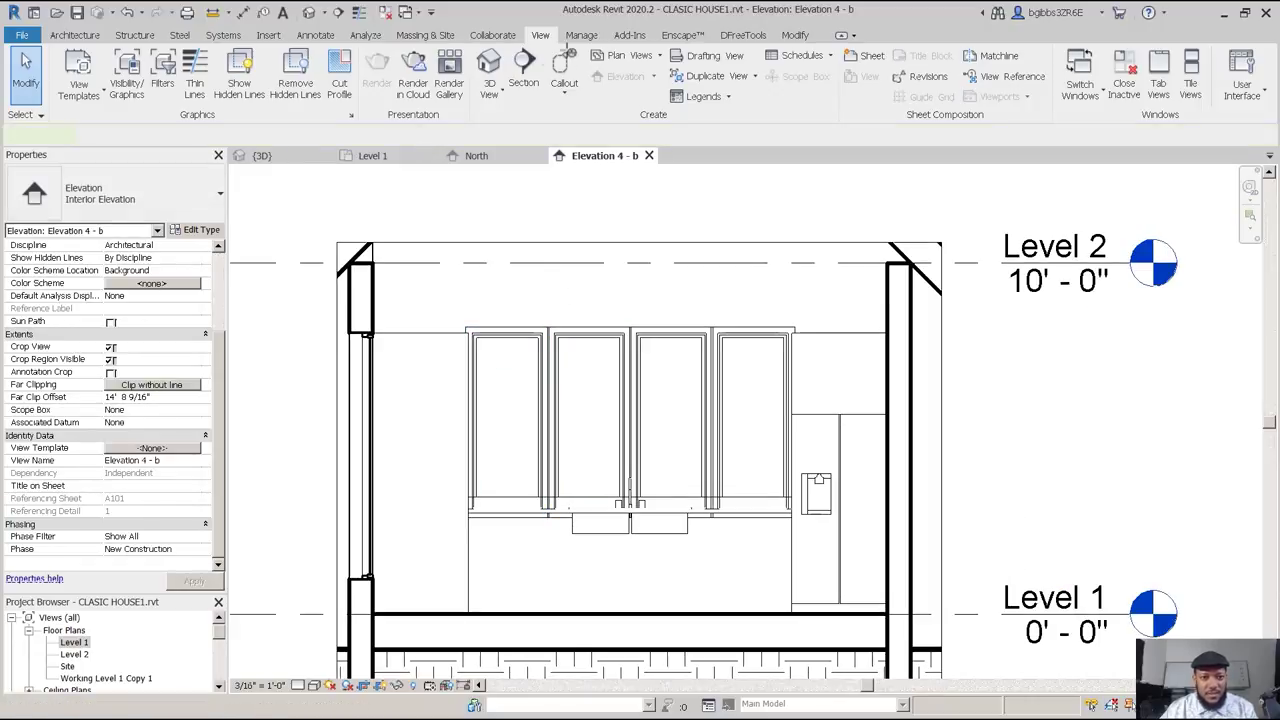
{"action": "key", "text": "d"}
{"action": "key", "text": "l"}
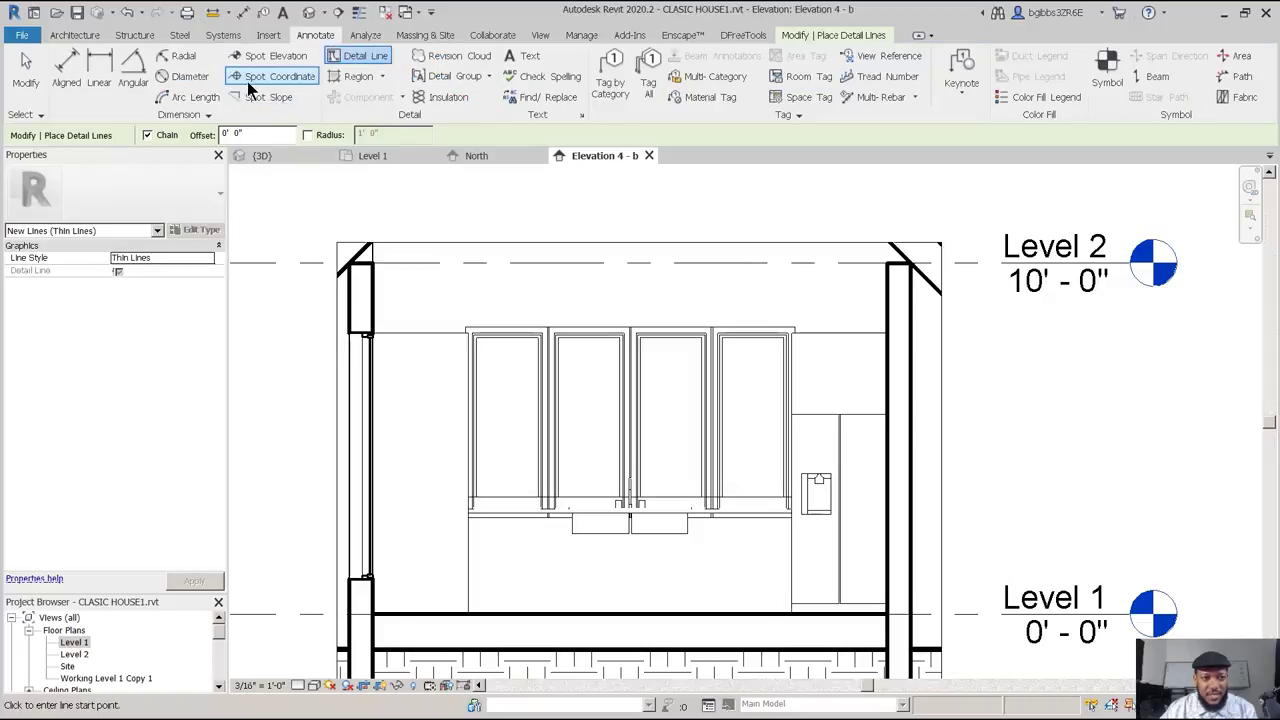
{"action": "left_click", "coordinate": [366, 57]}
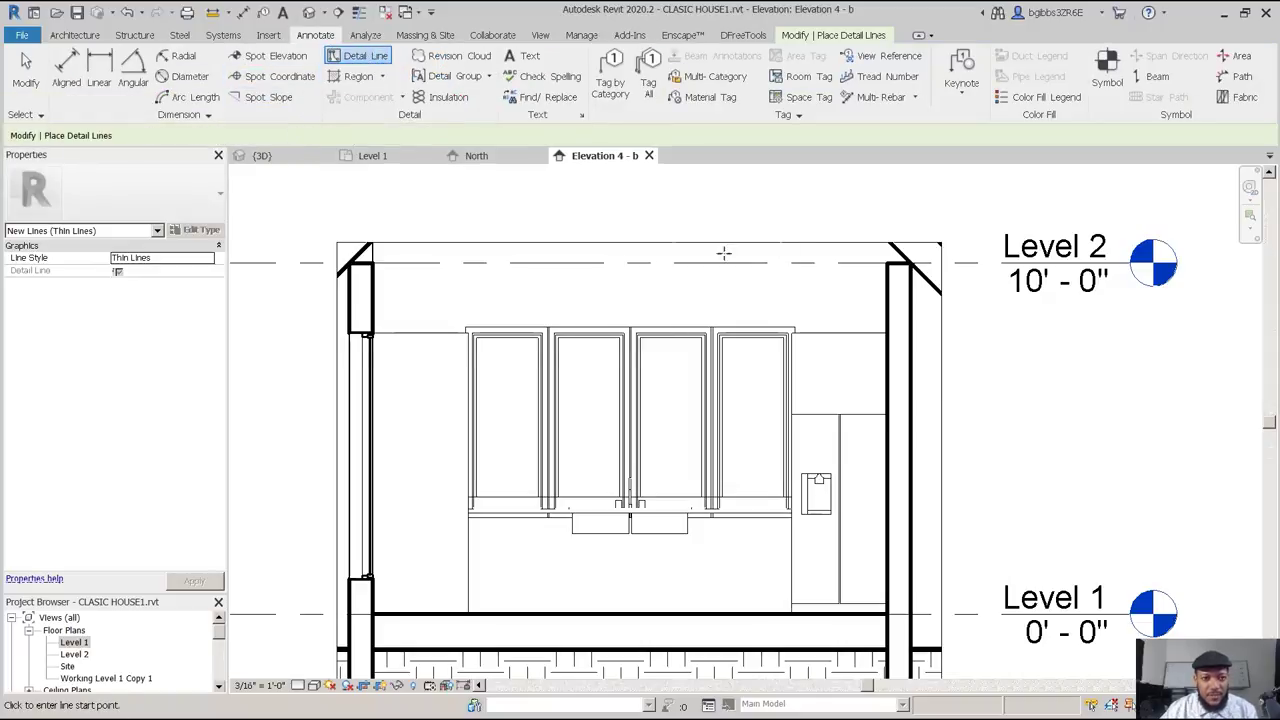
{"action": "left_click", "coordinate": [512, 285]}
{"action": "left_click", "coordinate": [622, 450]}
{"action": "left_click", "coordinate": [703, 302]}
{"action": "key", "text": "Escape"}
{"action": "key", "text": "Escape"}
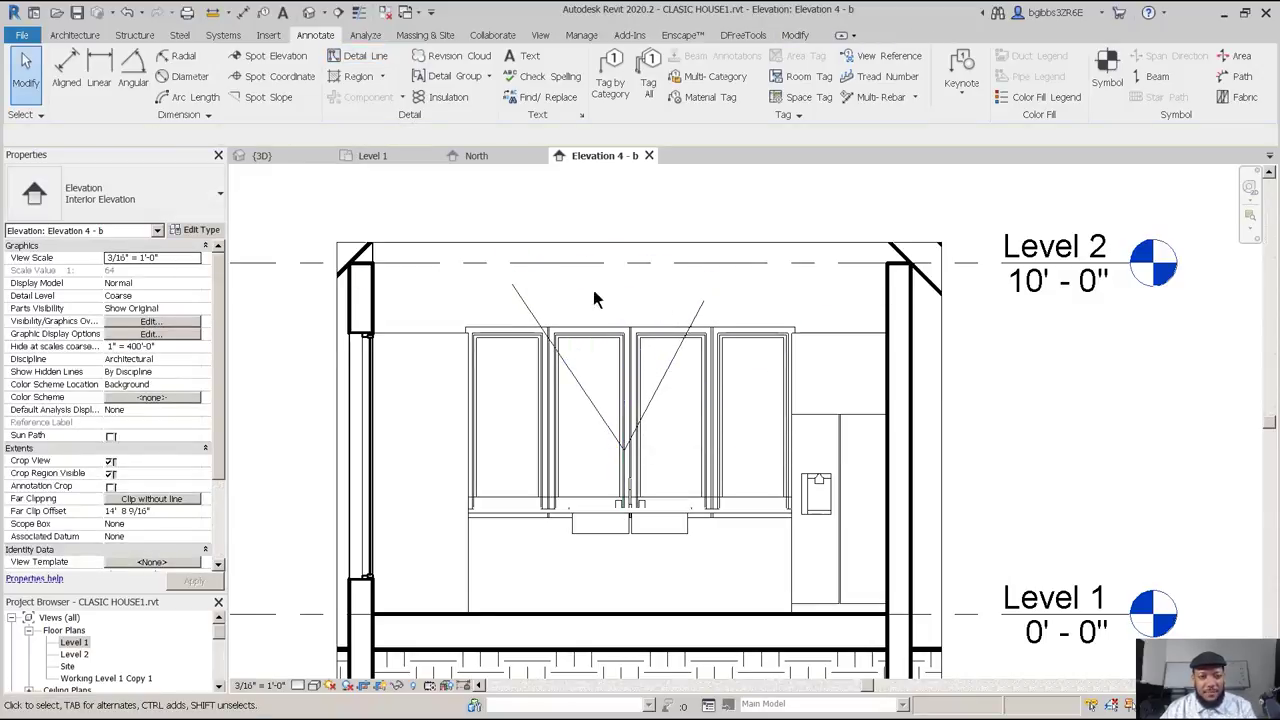
Try to start a model line in the elevation by picking a plane at the windows as its work plane.
{"action": "left_click", "coordinate": [84, 40]}
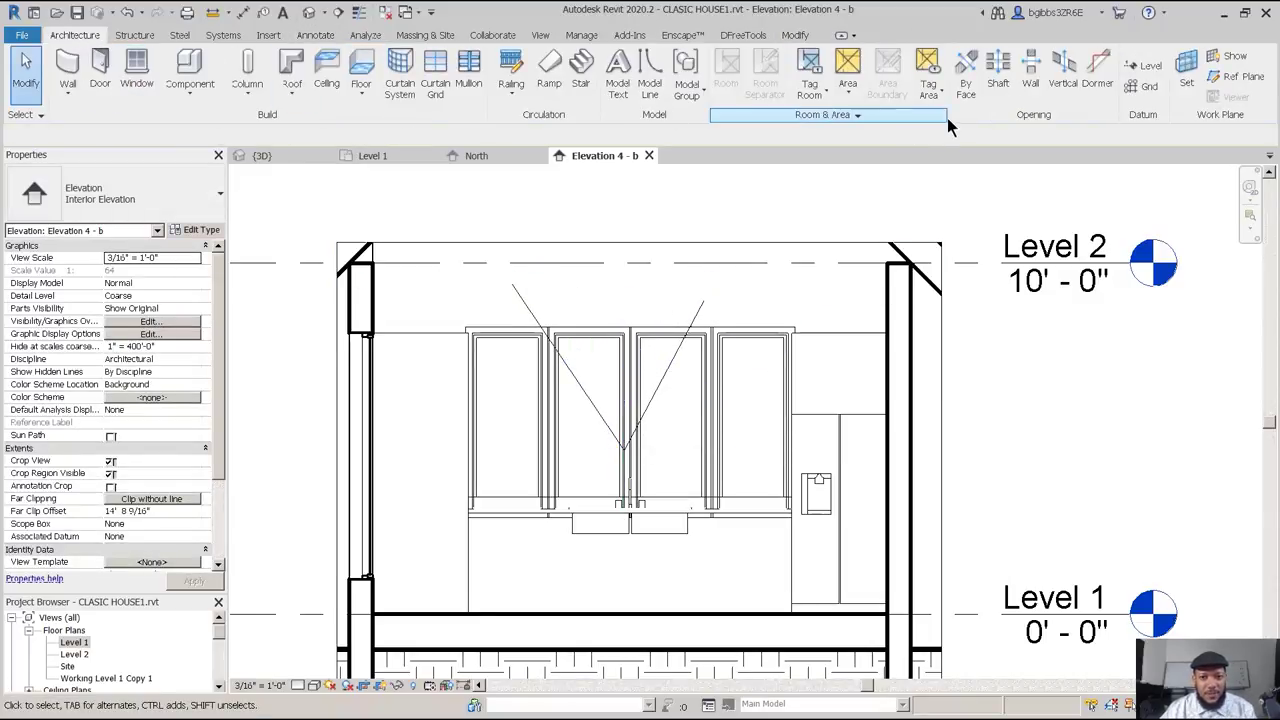
{"action": "left_click", "coordinate": [650, 72]}
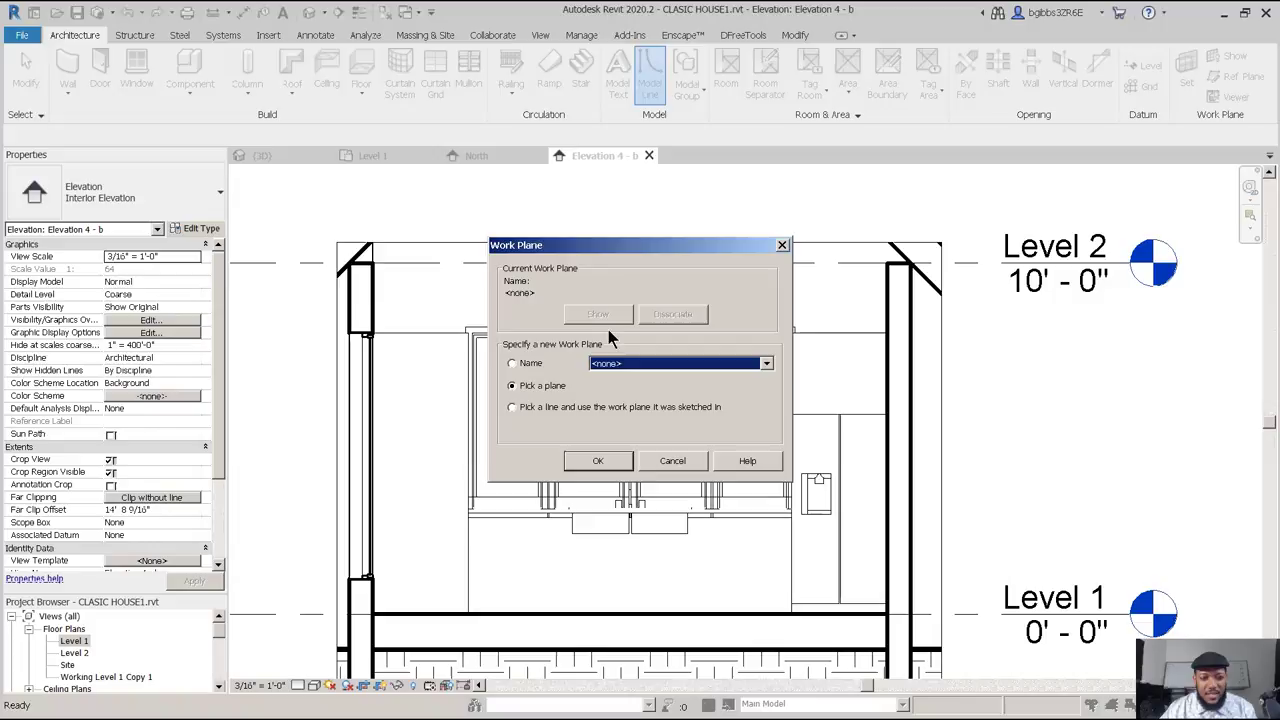
{"action": "left_click", "coordinate": [598, 461]}
{"action": "left_click", "coordinate": [500, 379]}
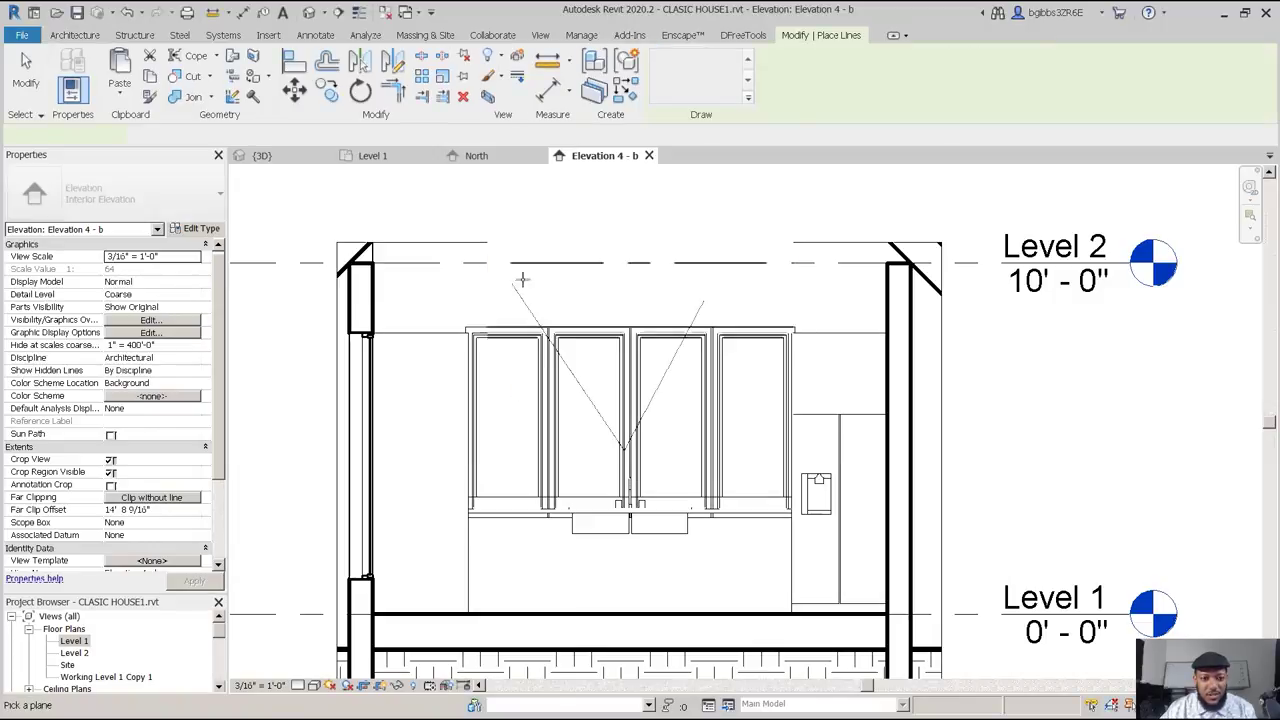
{"action": "left_click", "coordinate": [494, 328]}
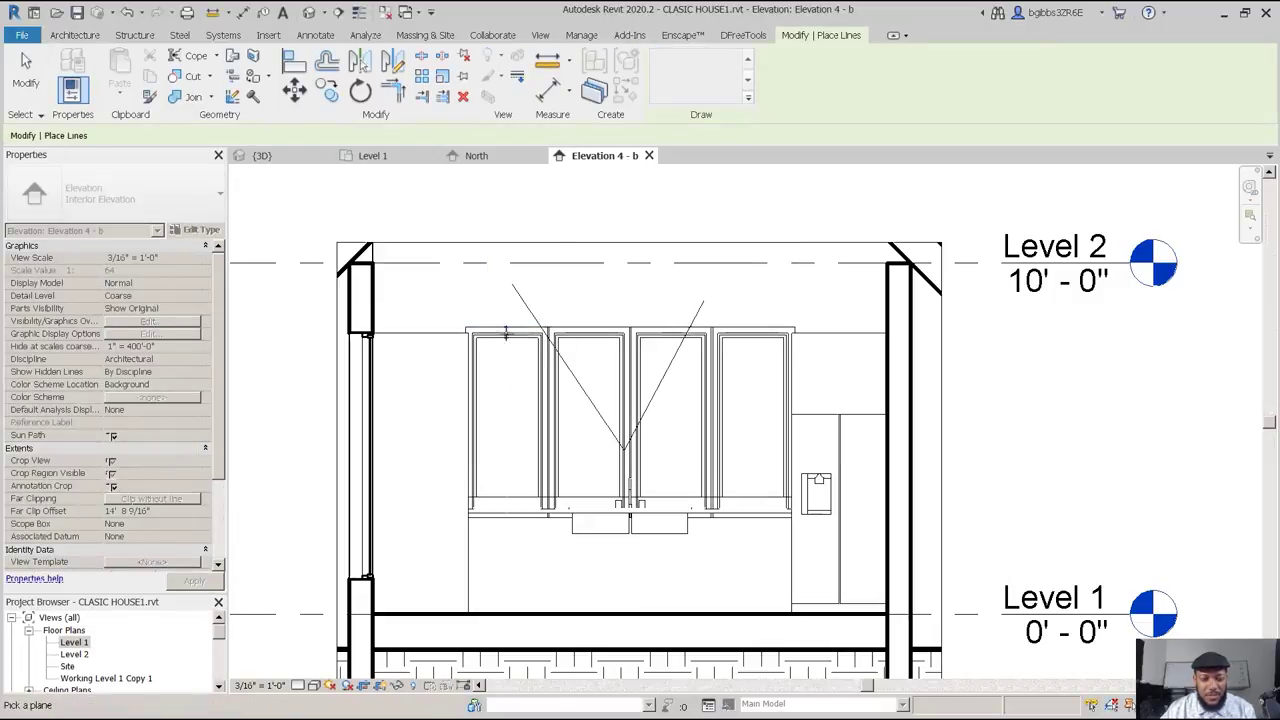
{"action": "middle_click_drag", "start_coordinate": [560, 328], "coordinate": [538, 342]}
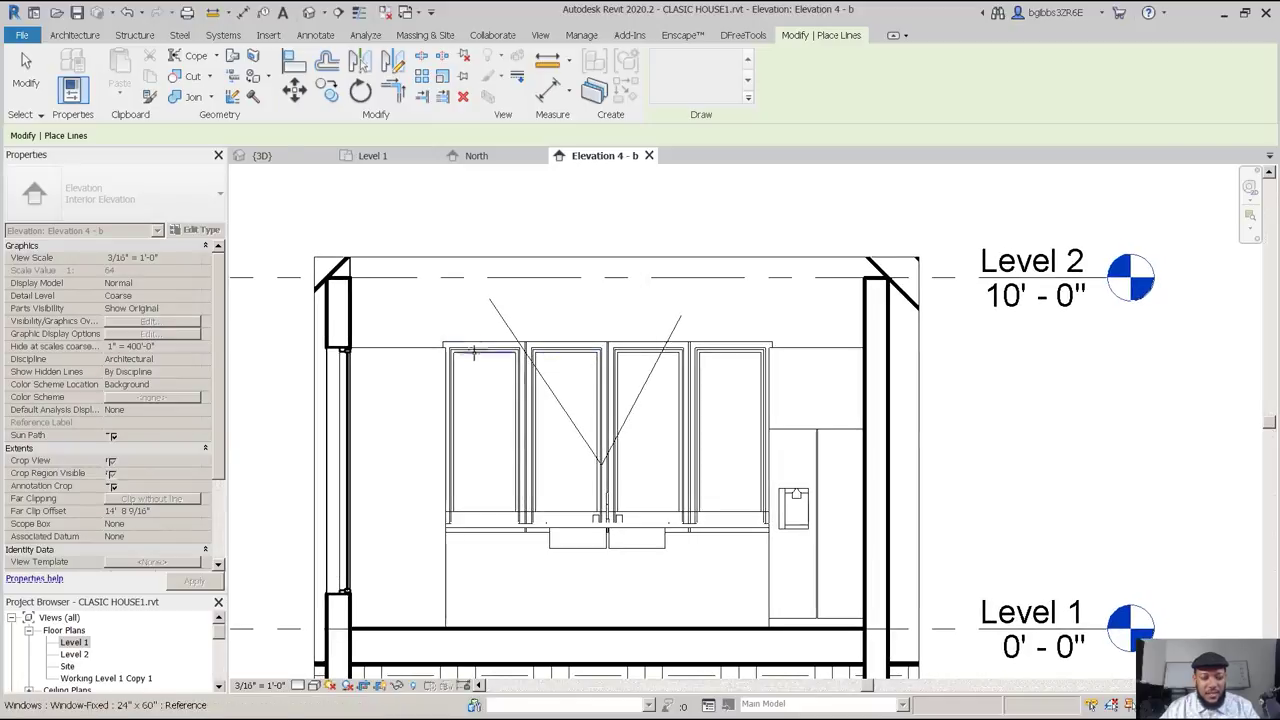
{"action": "middle_click_drag", "start_coordinate": [603, 242], "coordinate": [657, 246]}
{"action": "key", "text": "Escape"}
{"action": "middle_click_drag", "start_coordinate": [577, 363], "coordinate": [546, 344]}
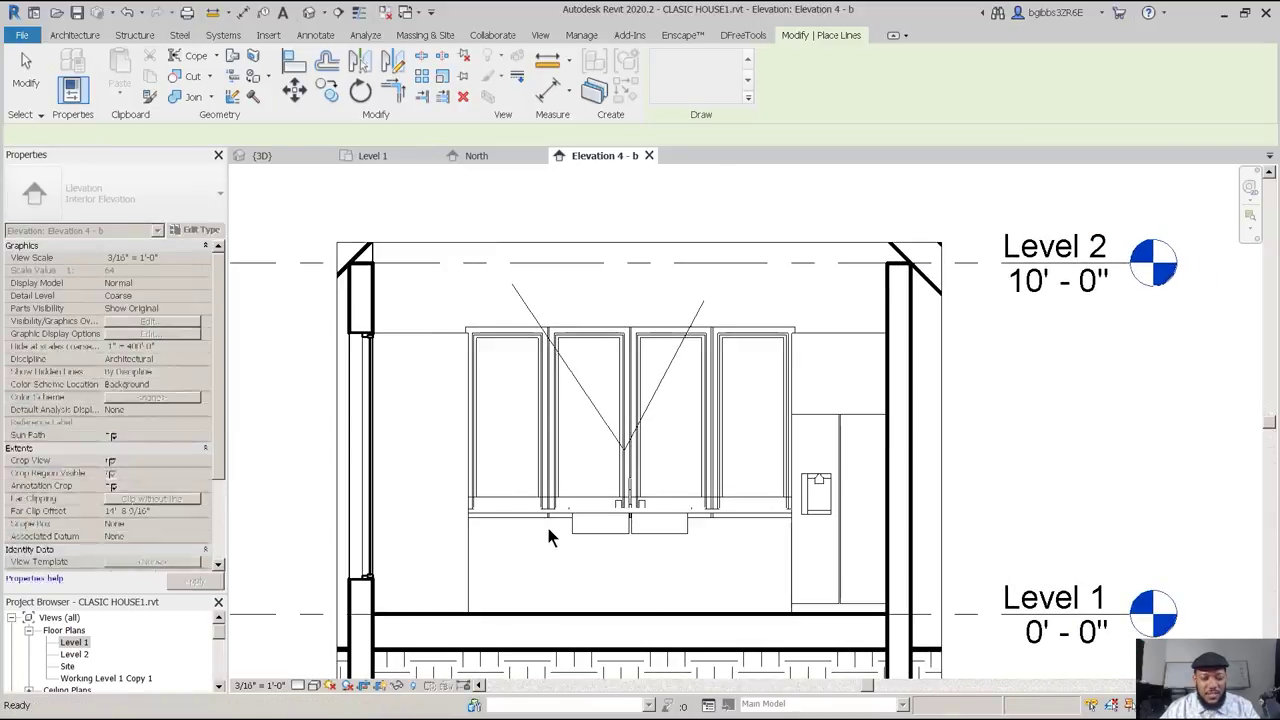
{"action": "middle_click_drag", "start_coordinate": [501, 249], "coordinate": [500, 304]}
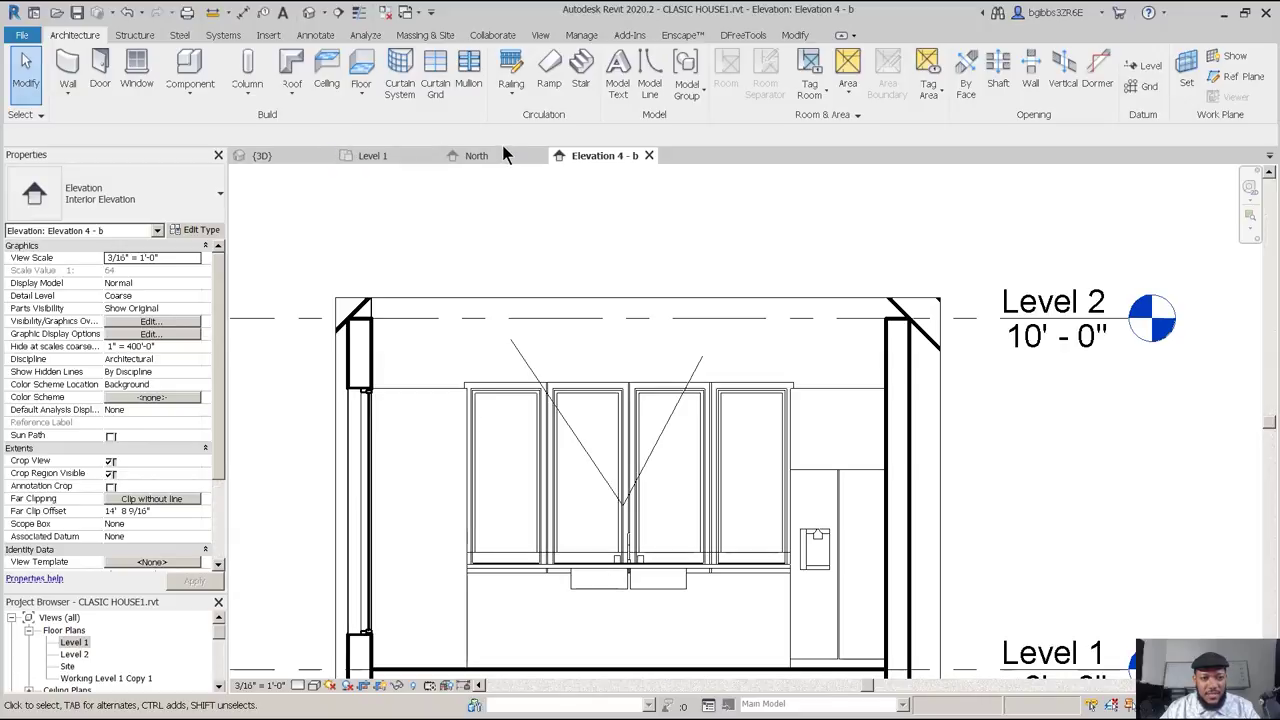
Draw three chained model lines in the kitchen elevation, using the face of the casework beside the windows as the work plane.
{"action": "left_click", "coordinate": [650, 75]}
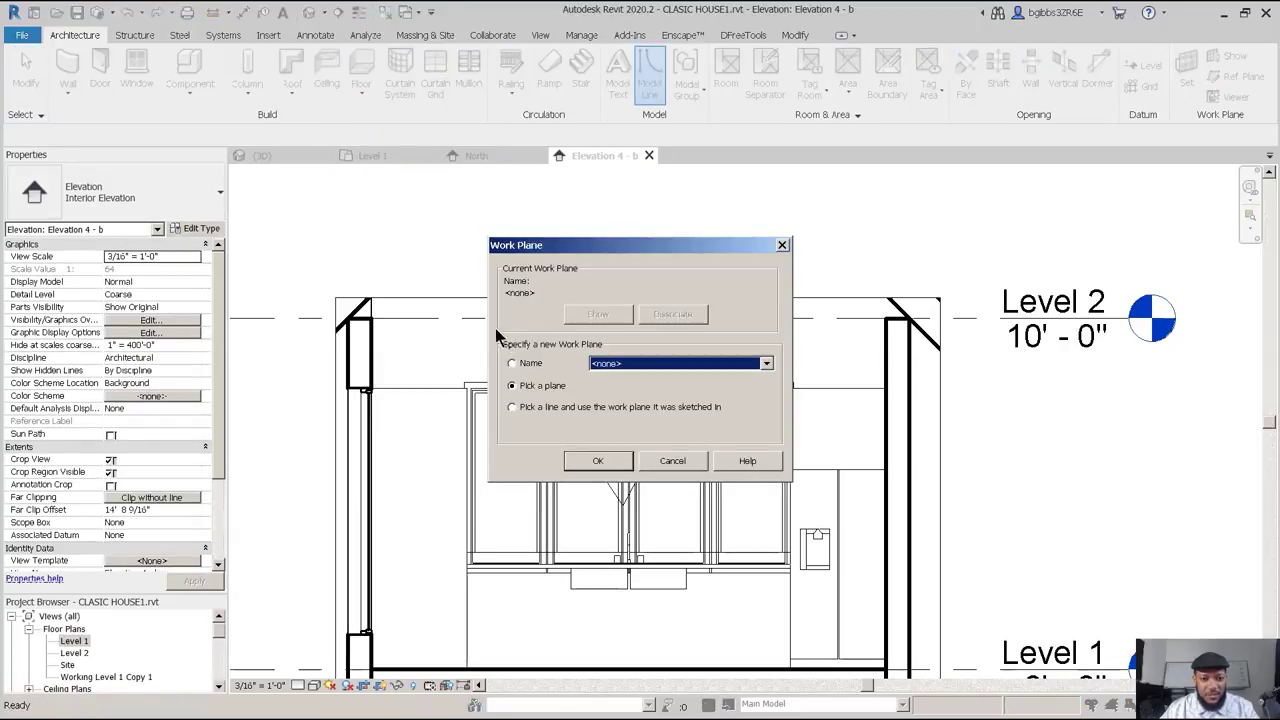
{"action": "left_click", "coordinate": [637, 366]}
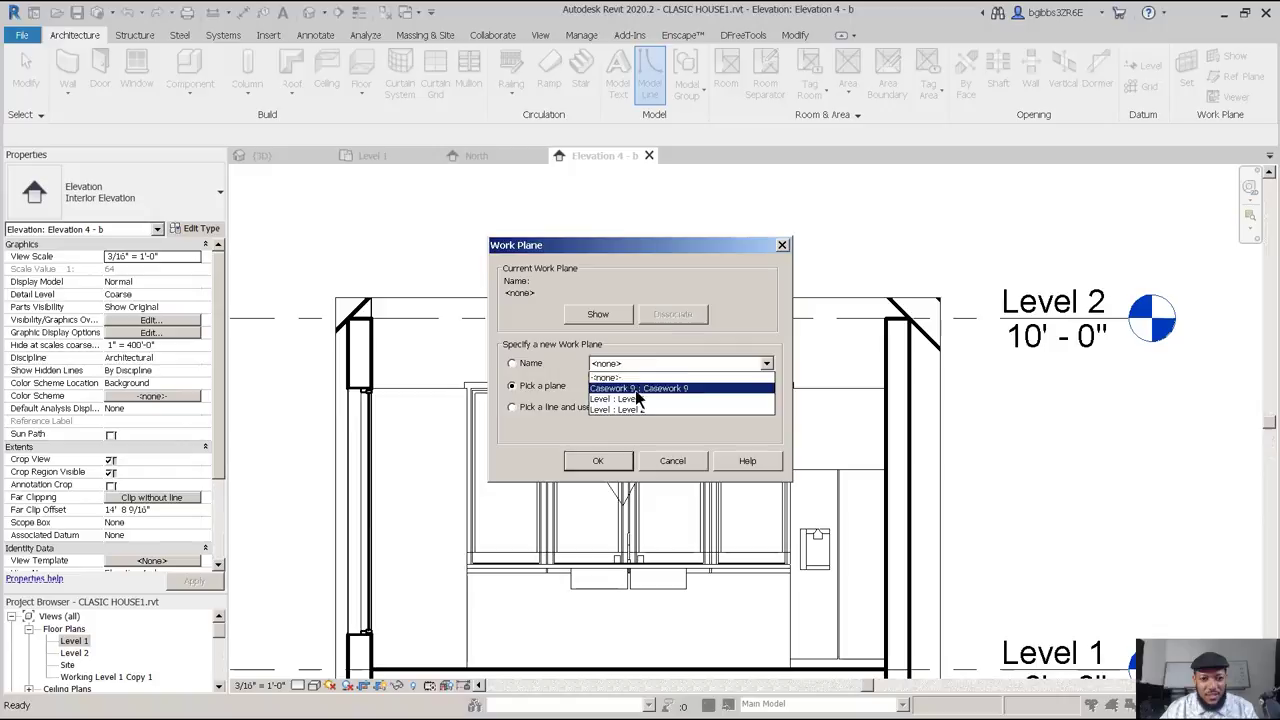
{"action": "left_click", "coordinate": [578, 400]}
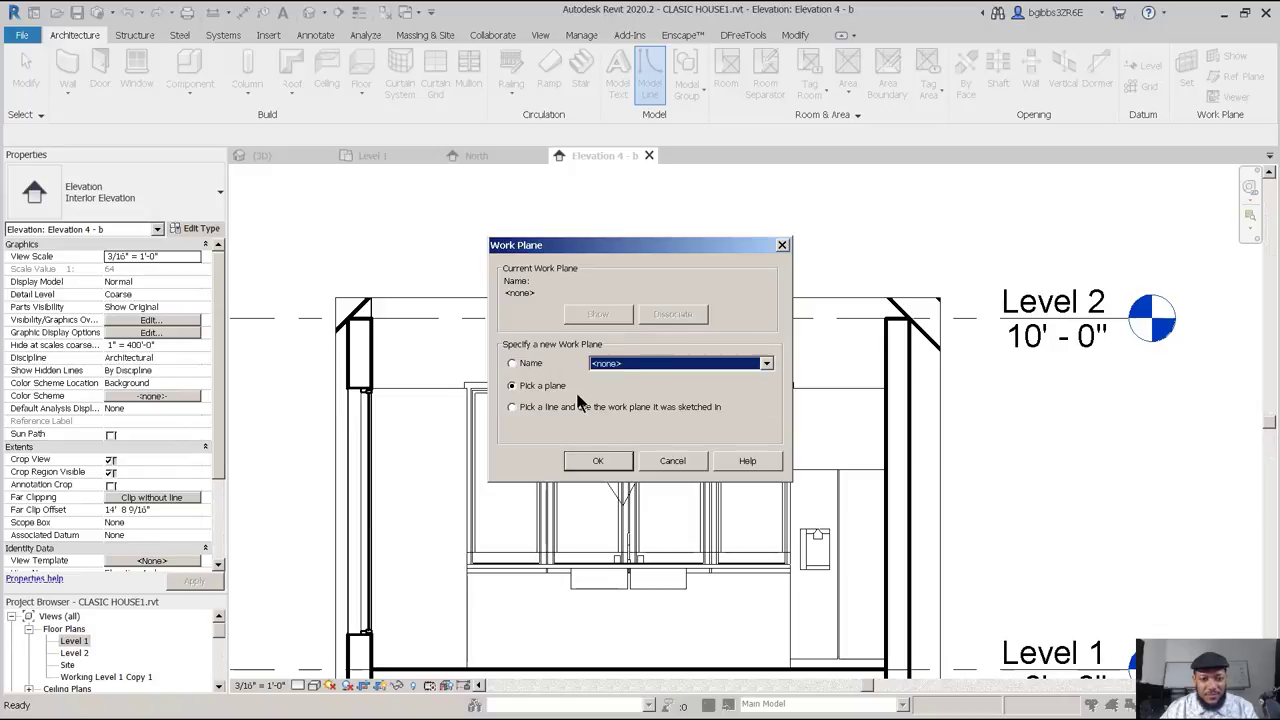
{"action": "left_click", "coordinate": [599, 462]}
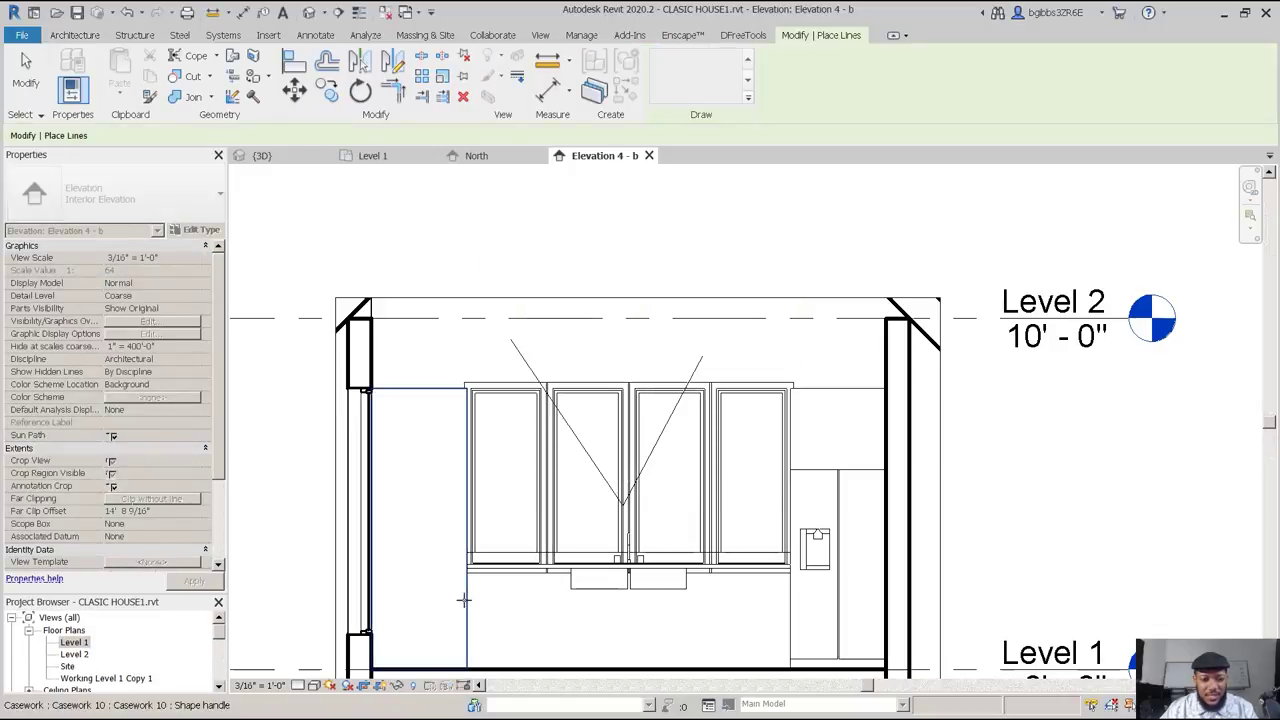
{"action": "left_click", "coordinate": [406, 443]}
{"action": "left_click", "coordinate": [451, 605]}
{"action": "left_click", "coordinate": [404, 618]}
{"action": "left_click", "coordinate": [436, 440]}
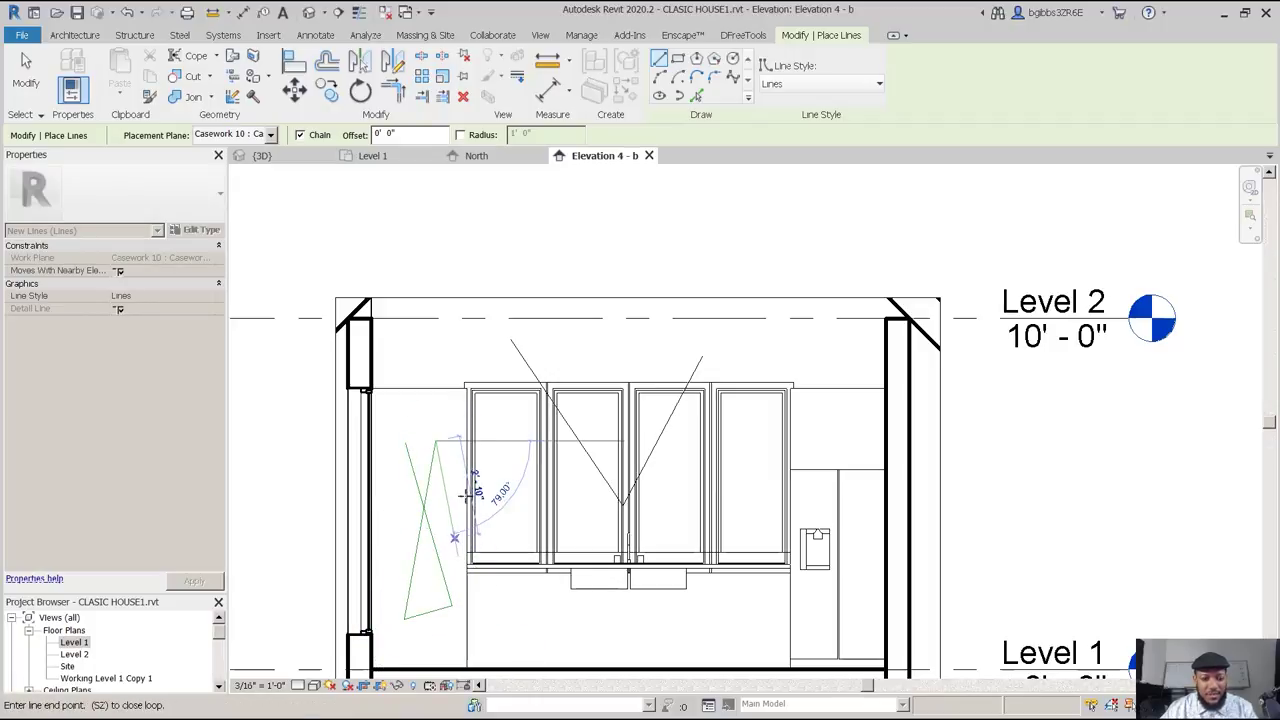
{"action": "key", "text": "Escape"}
{"action": "key", "text": "Escape"}
{"action": "scroll", "coordinate": [404, 531], "scroll_direction": "up", "scroll_amount": 1}
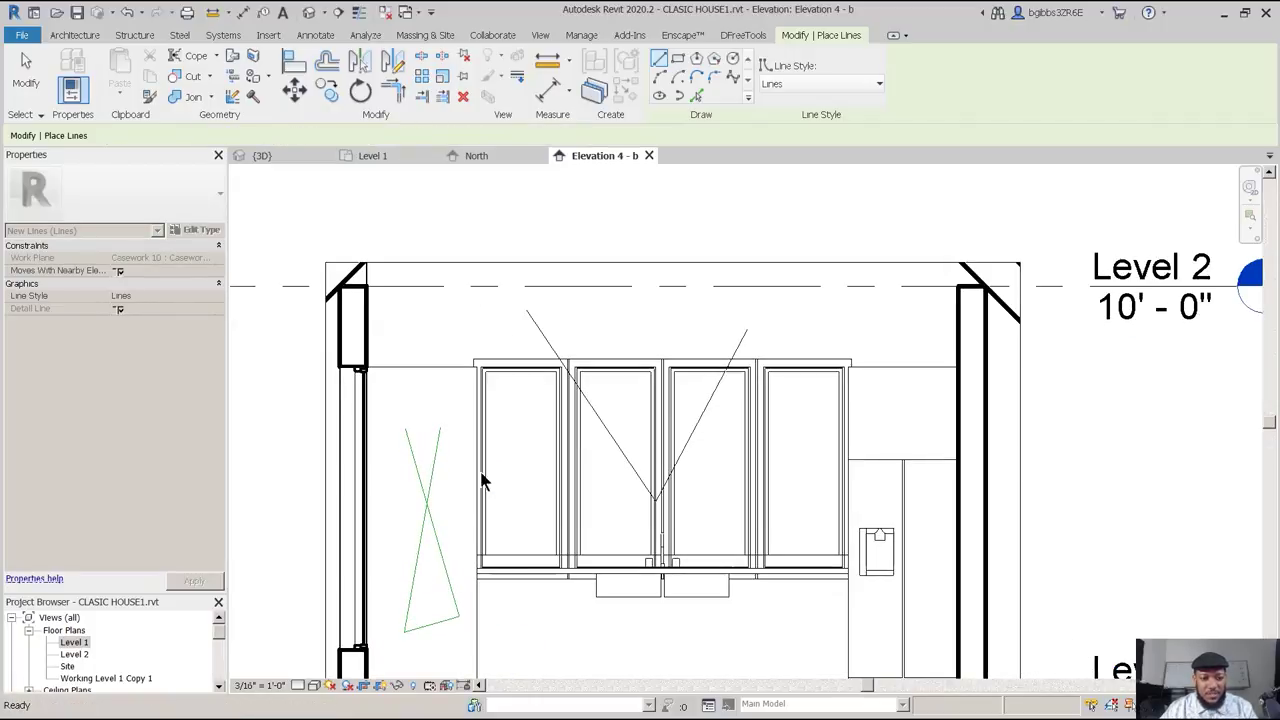
{"action": "scroll", "coordinate": [477, 522], "scroll_direction": "down", "scroll_amount": 1}
{"action": "middle_click_drag", "start_coordinate": [470, 419], "coordinate": [526, 363]}
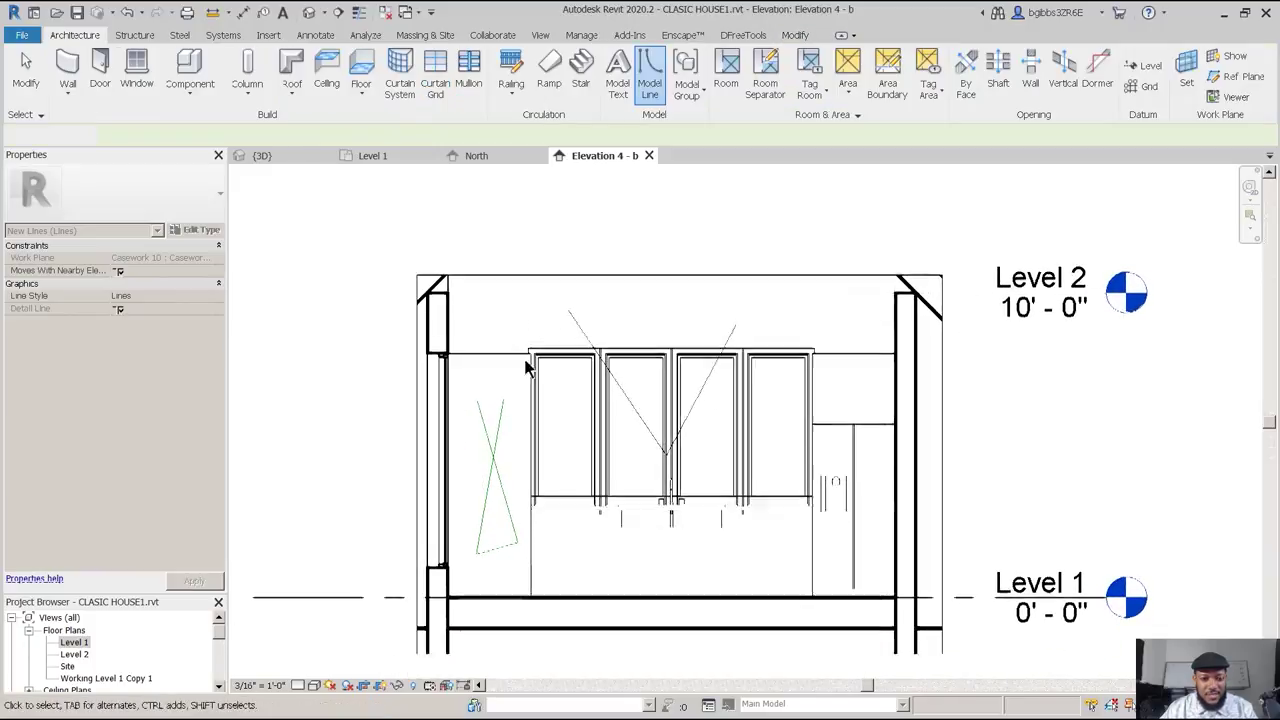
{"action": "key", "text": "Escape"}
Open the 3D view and temporarily hide the roof that covers the kitchen.
{"action": "left_click", "coordinate": [263, 152]}
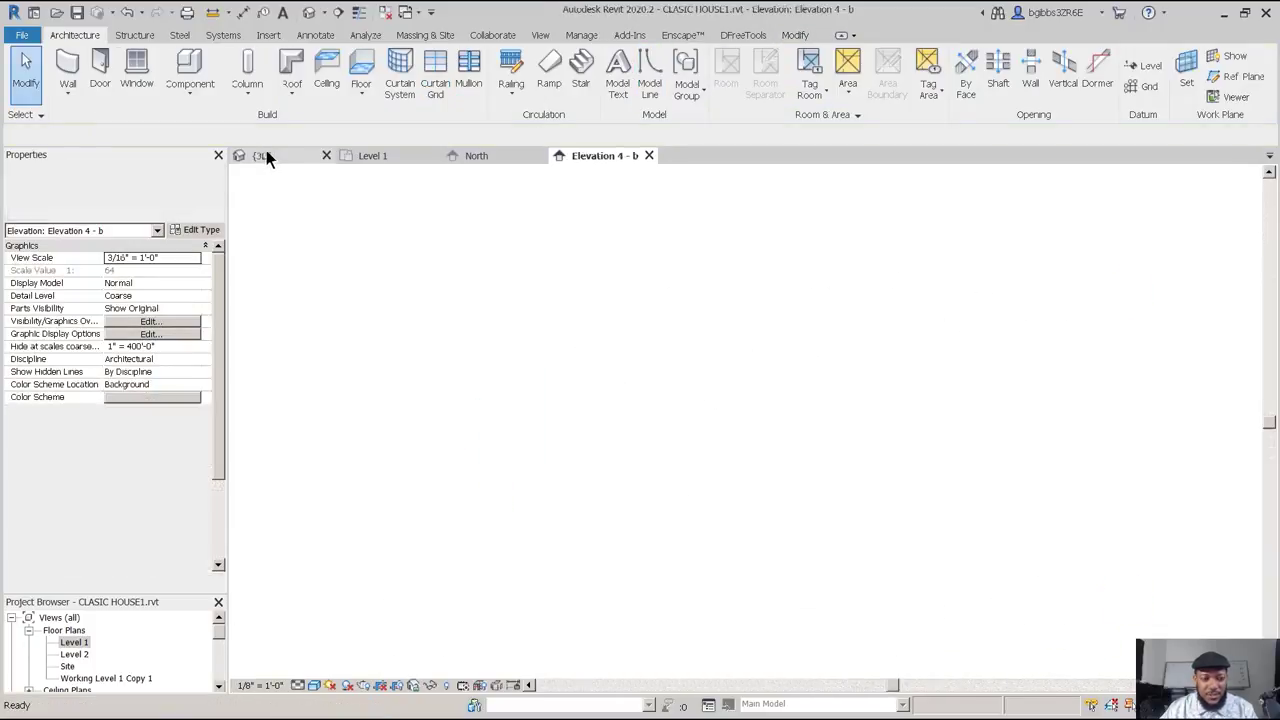
{"action": "scroll", "coordinate": [729, 380], "scroll_direction": "up", "scroll_amount": 4}
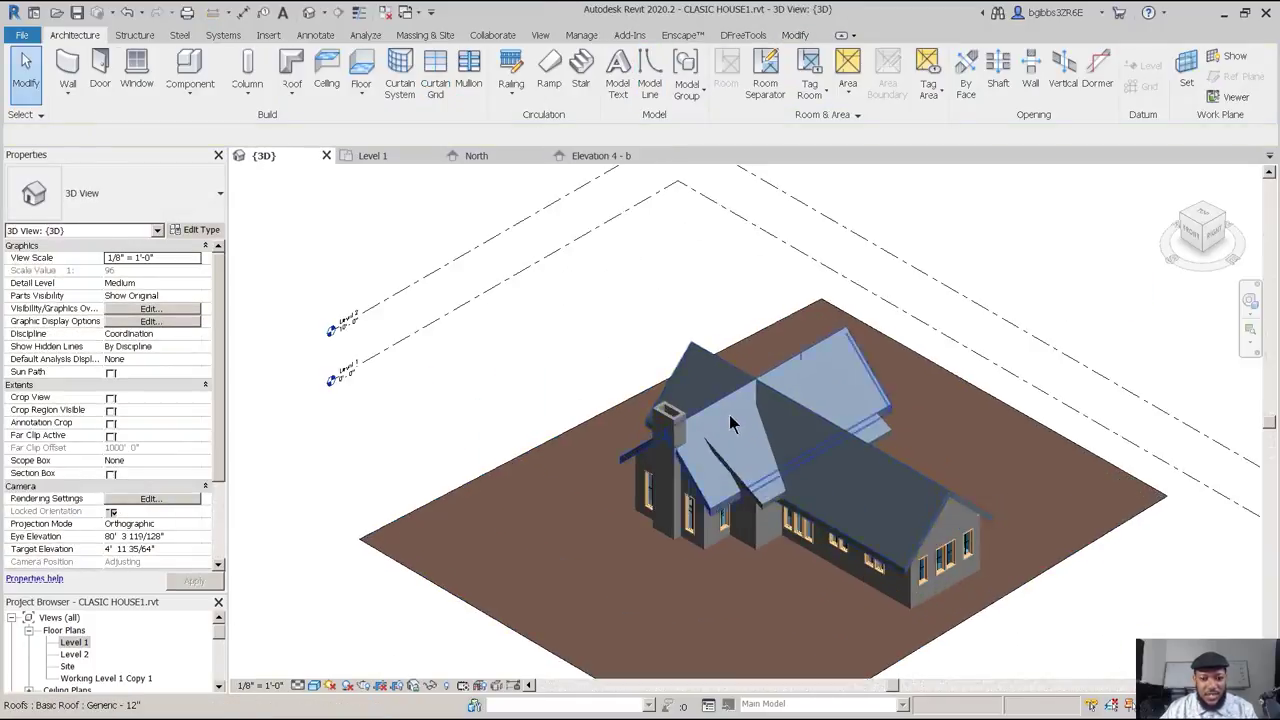
{"action": "left_click", "coordinate": [702, 401]}
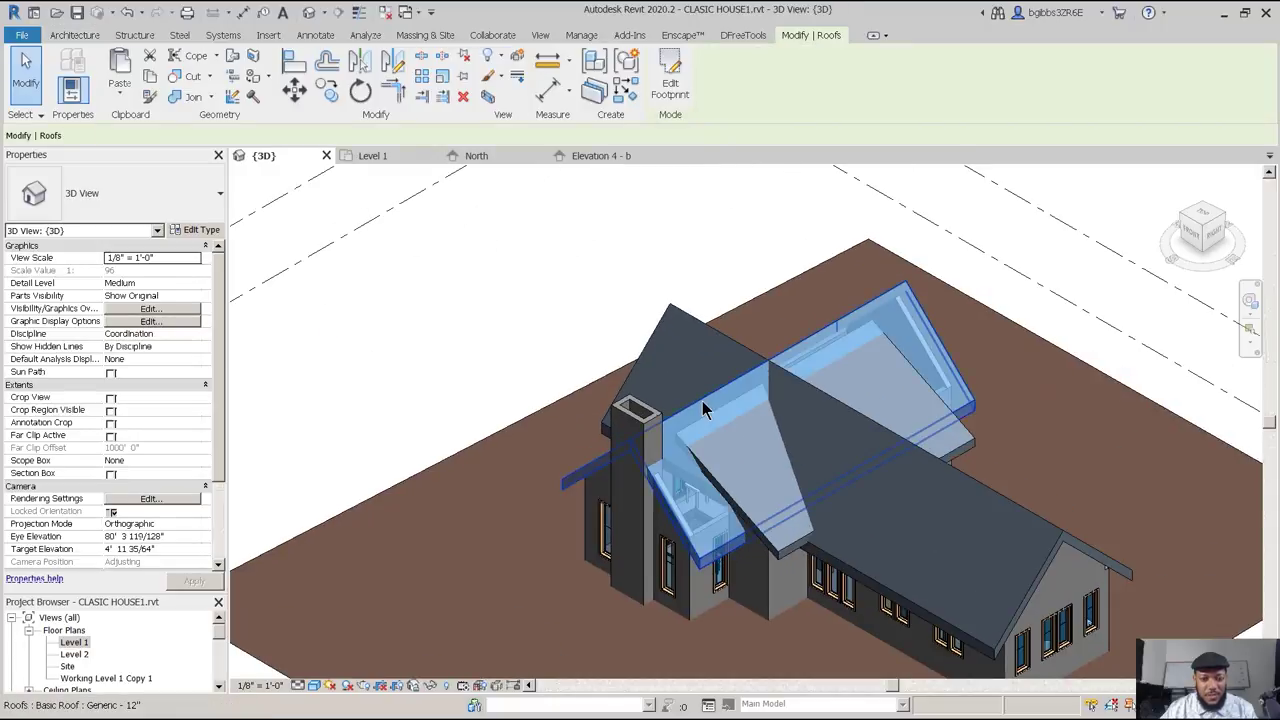
{"action": "left_click", "coordinate": [436, 686]}
{"action": "left_click", "coordinate": [462, 646]}
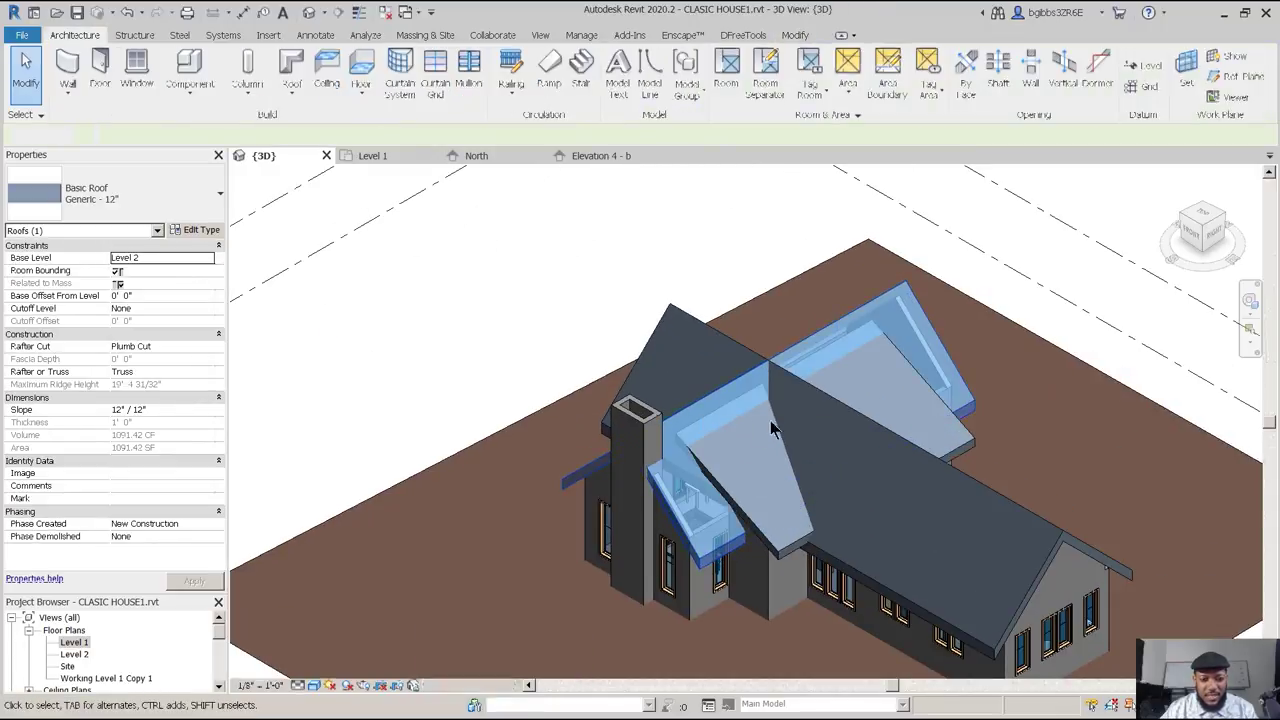
Examine the model lines on the kitchen casework in 3D and compare with the window wall where the detail lines were drawn.
{"action": "middle_click_drag", "start_coordinate": [714, 421], "coordinate": [893, 540], "text": "shift"}
{"action": "scroll", "coordinate": [620, 540], "scroll_direction": "up", "scroll_amount": 6}
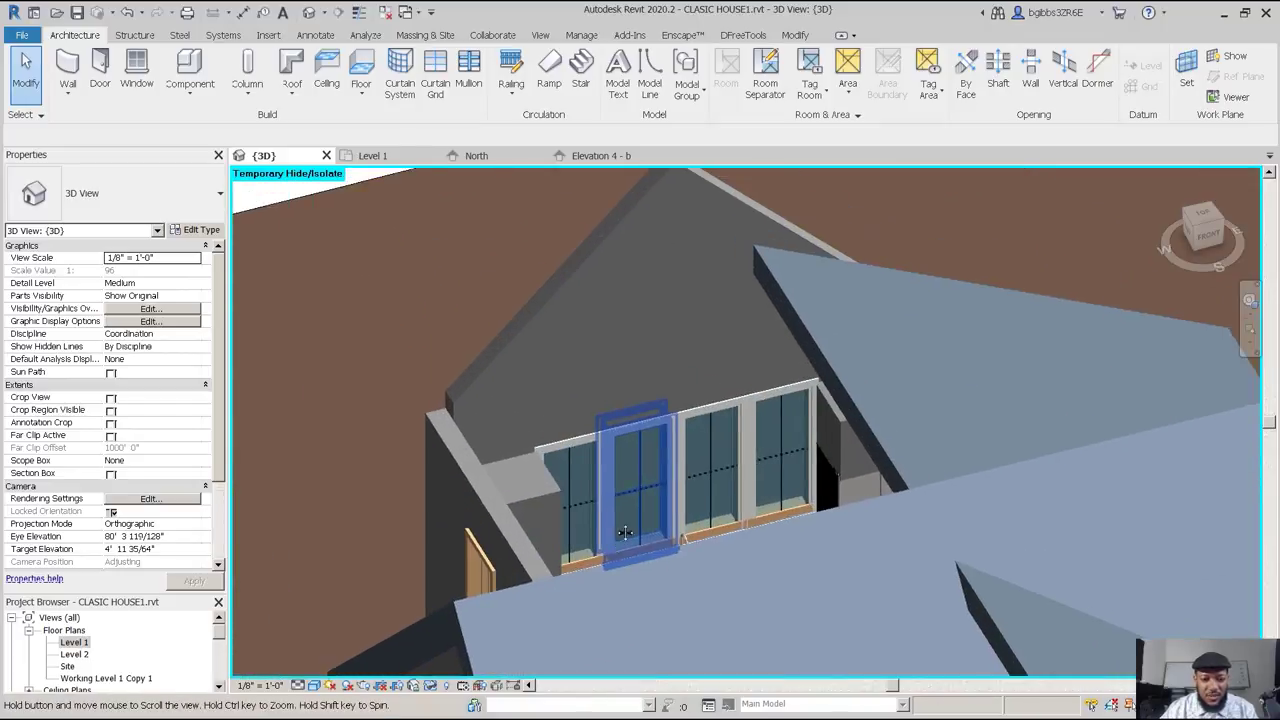
{"action": "middle_click_drag", "start_coordinate": [657, 563], "coordinate": [677, 334], "text": "shift"}
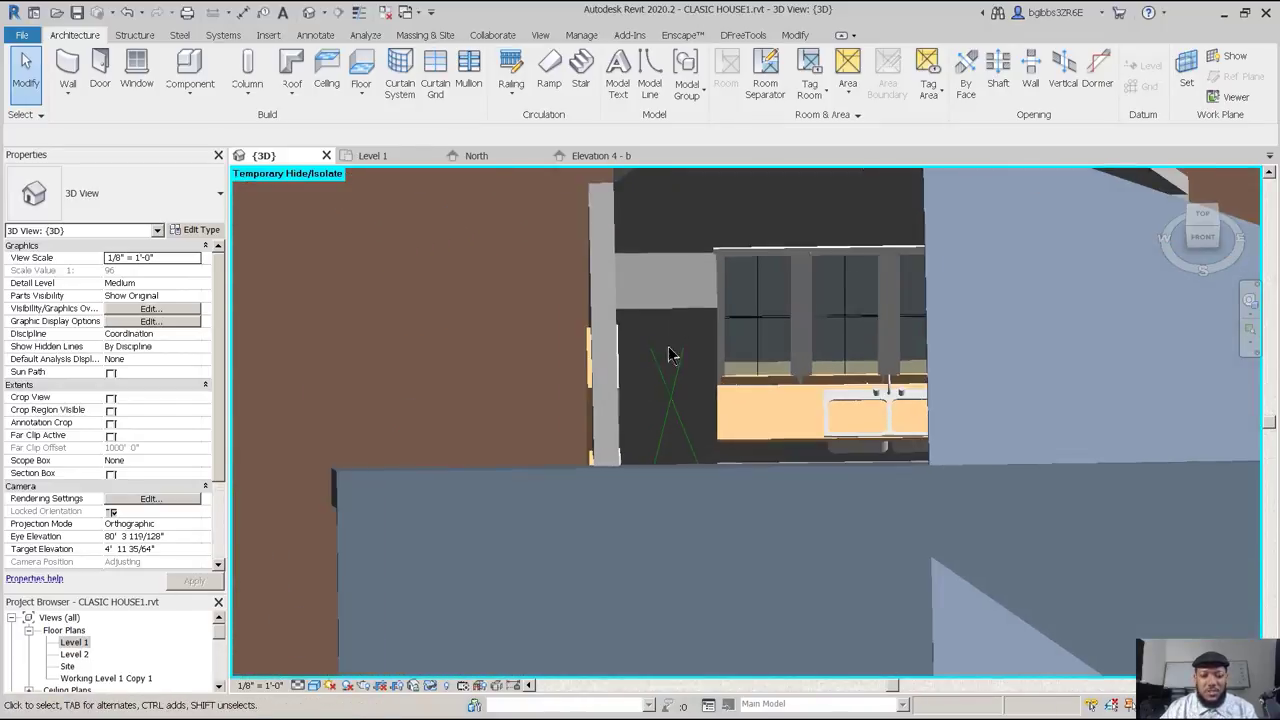
{"action": "scroll", "coordinate": [676, 410], "scroll_direction": "up", "scroll_amount": 4}
{"action": "scroll", "coordinate": [588, 486], "scroll_direction": "down", "scroll_amount": 3}
{"action": "middle_click_drag", "start_coordinate": [650, 523], "coordinate": [651, 551], "text": "shift"}
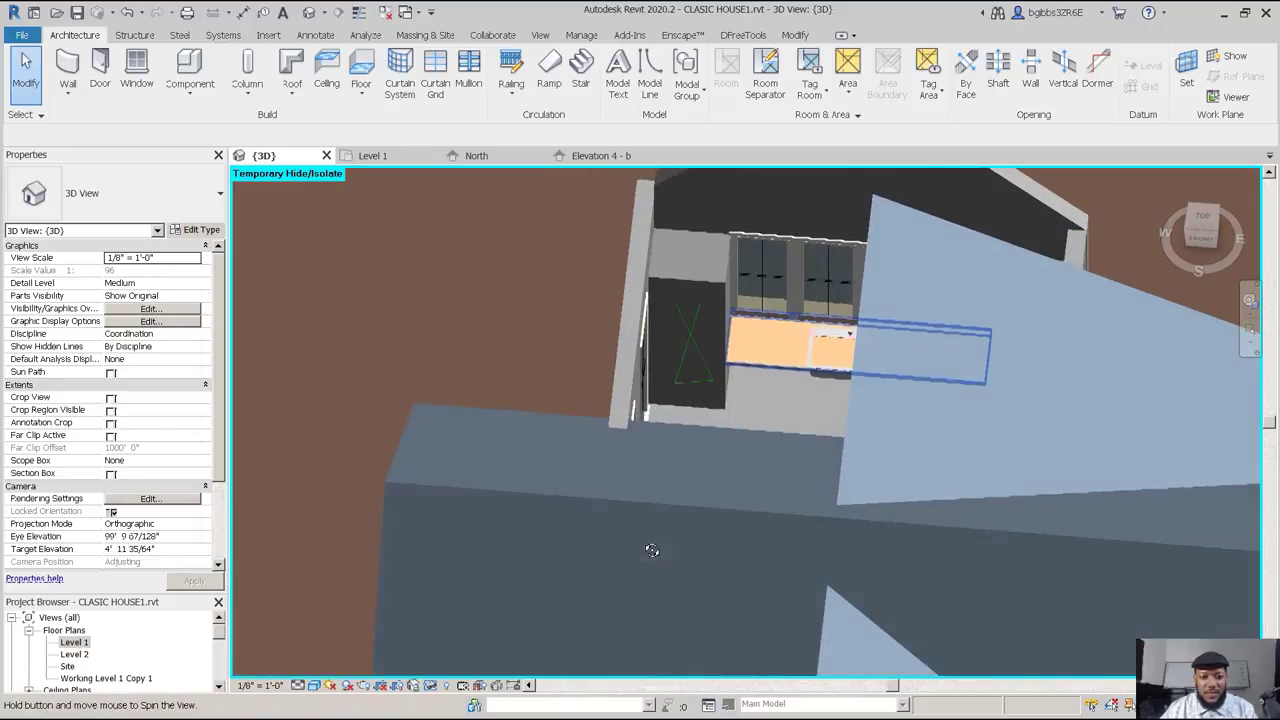
{"action": "middle_click_drag", "start_coordinate": [699, 317], "coordinate": [622, 435]}
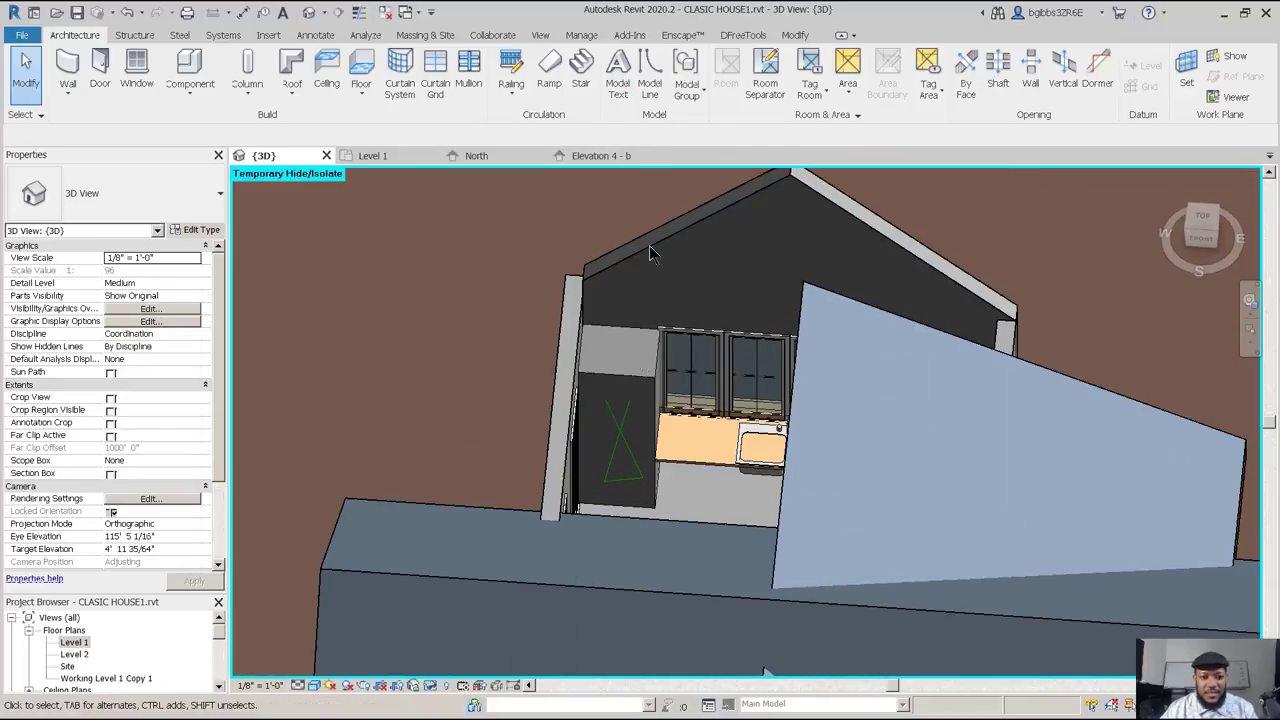
Delete the chain of three model lines beside the windows from the kitchen elevation.
{"action": "left_click", "coordinate": [600, 156]}
{"action": "scroll", "coordinate": [560, 440], "scroll_direction": "up", "scroll_amount": 5}
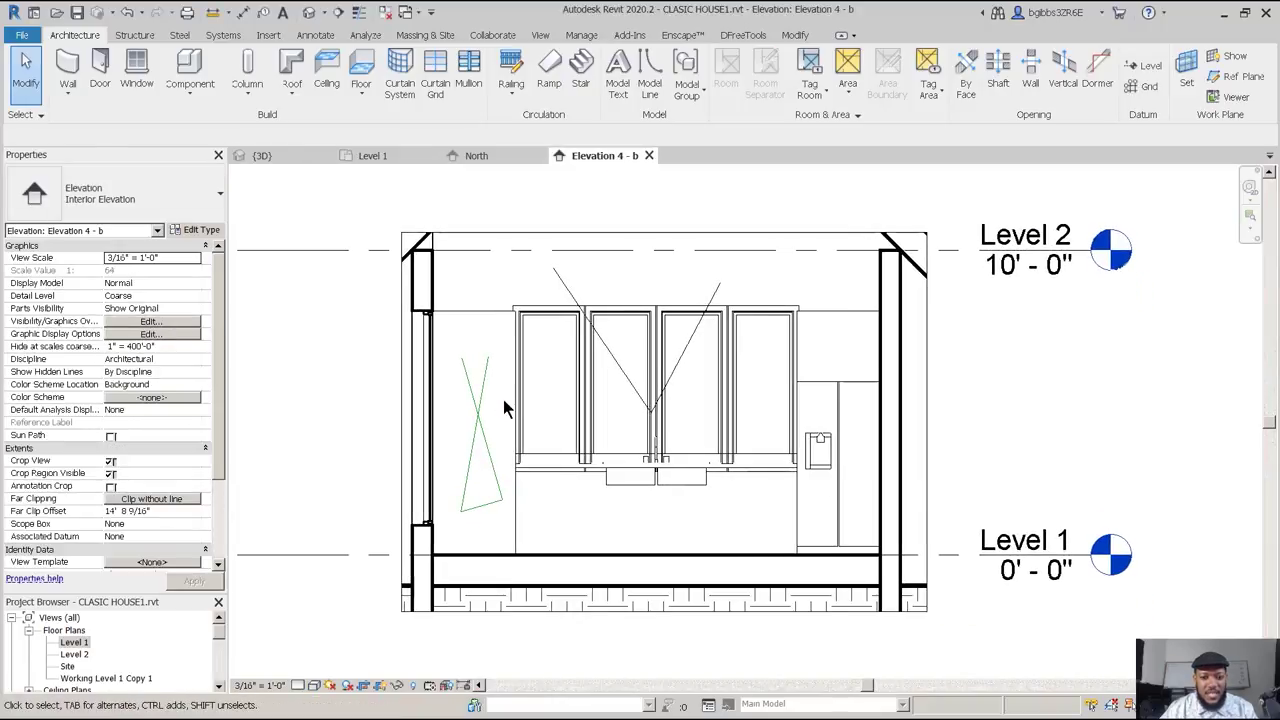
{"action": "scroll", "coordinate": [432, 415], "scroll_direction": "down", "scroll_amount": 2}
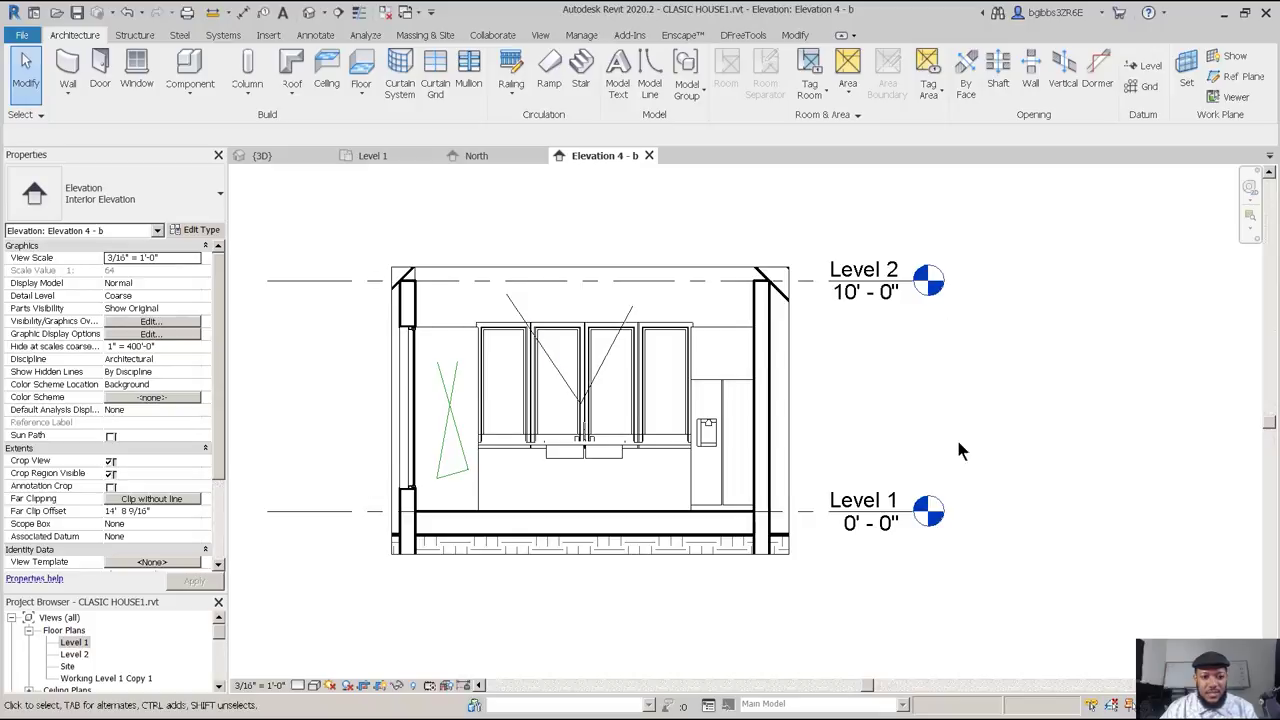
{"action": "scroll", "coordinate": [482, 476], "scroll_direction": "up", "scroll_amount": 1}
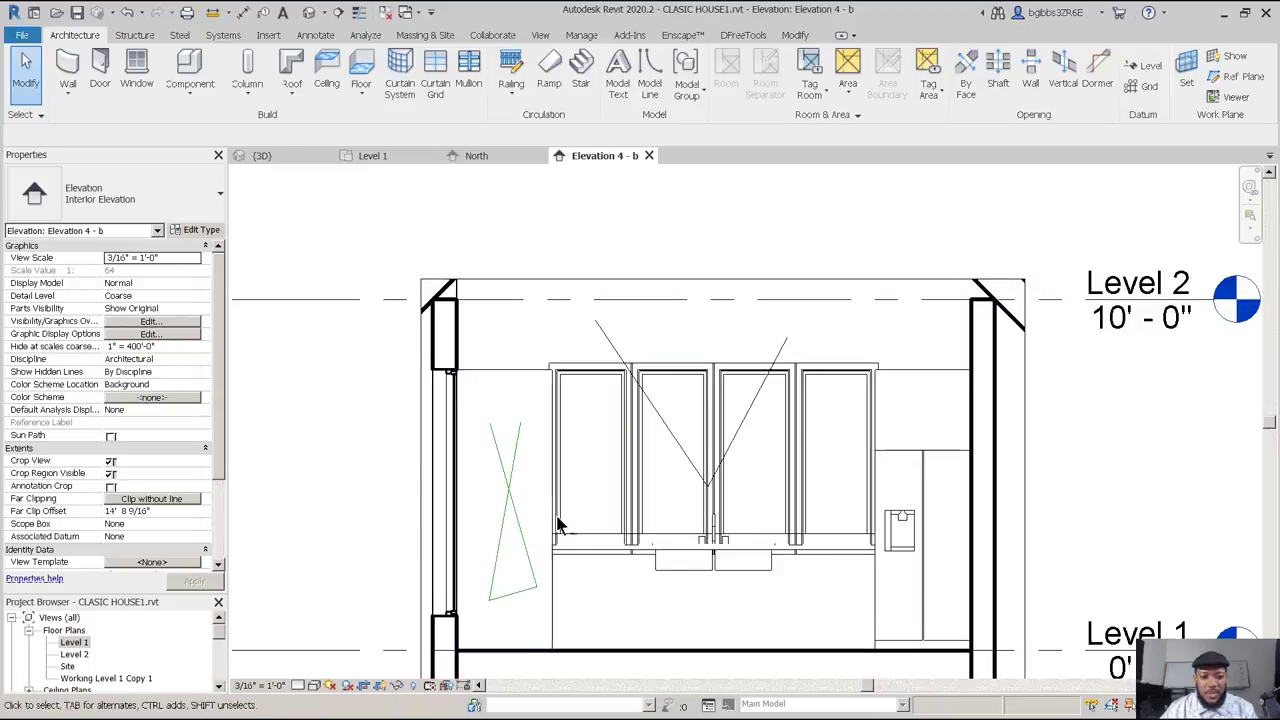
{"action": "scroll", "coordinate": [487, 517], "scroll_direction": "up", "scroll_amount": 1}
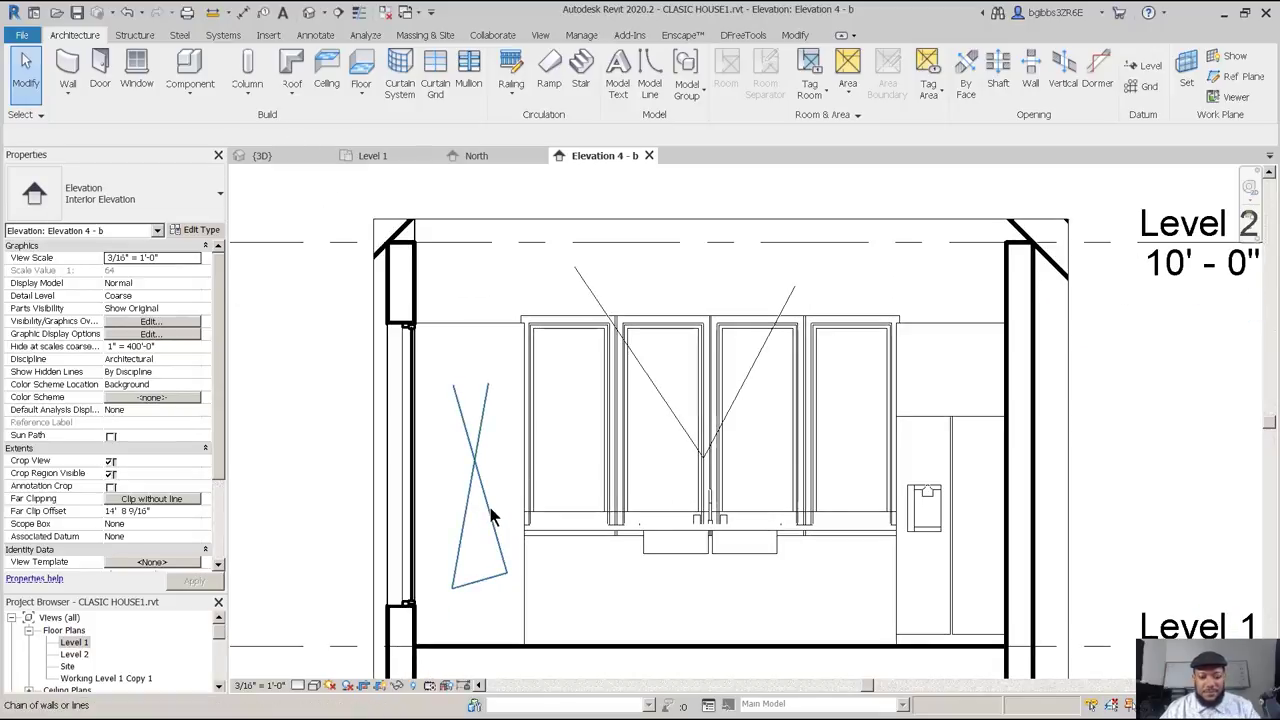
{"action": "key", "text": "d"}
{"action": "key", "text": "e"}
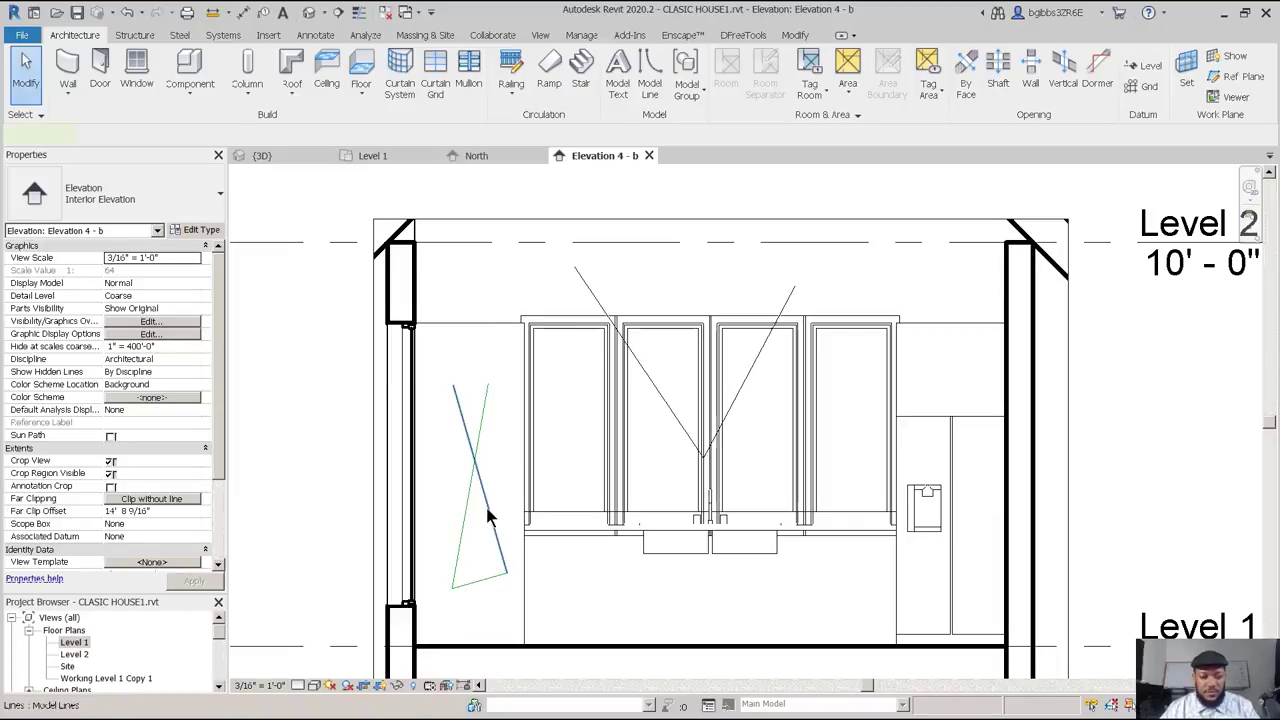
{"action": "left_click", "coordinate": [488, 516]}
{"action": "key", "text": "Delete"}
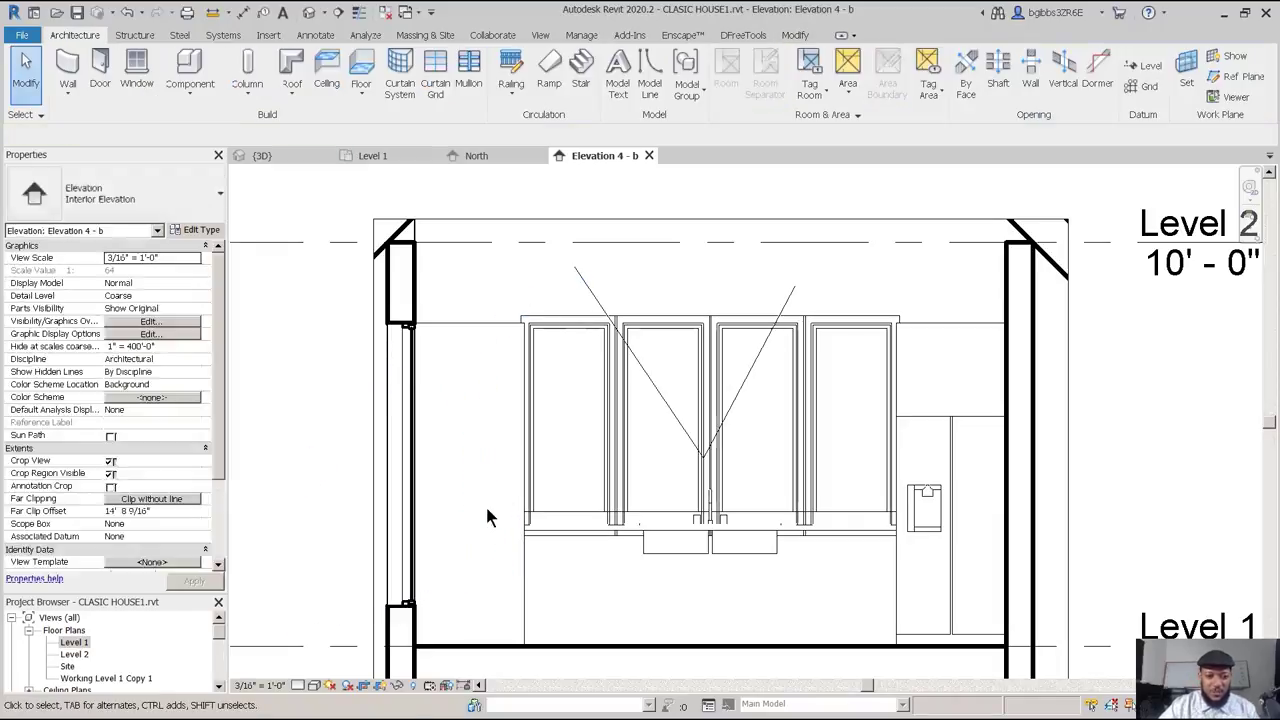
Place a text note reading "text" outside the kitchen elevation's crop region, beside the exterior wall with the cut window.
{"action": "scroll", "coordinate": [587, 435], "scroll_direction": "down", "scroll_amount": 3}
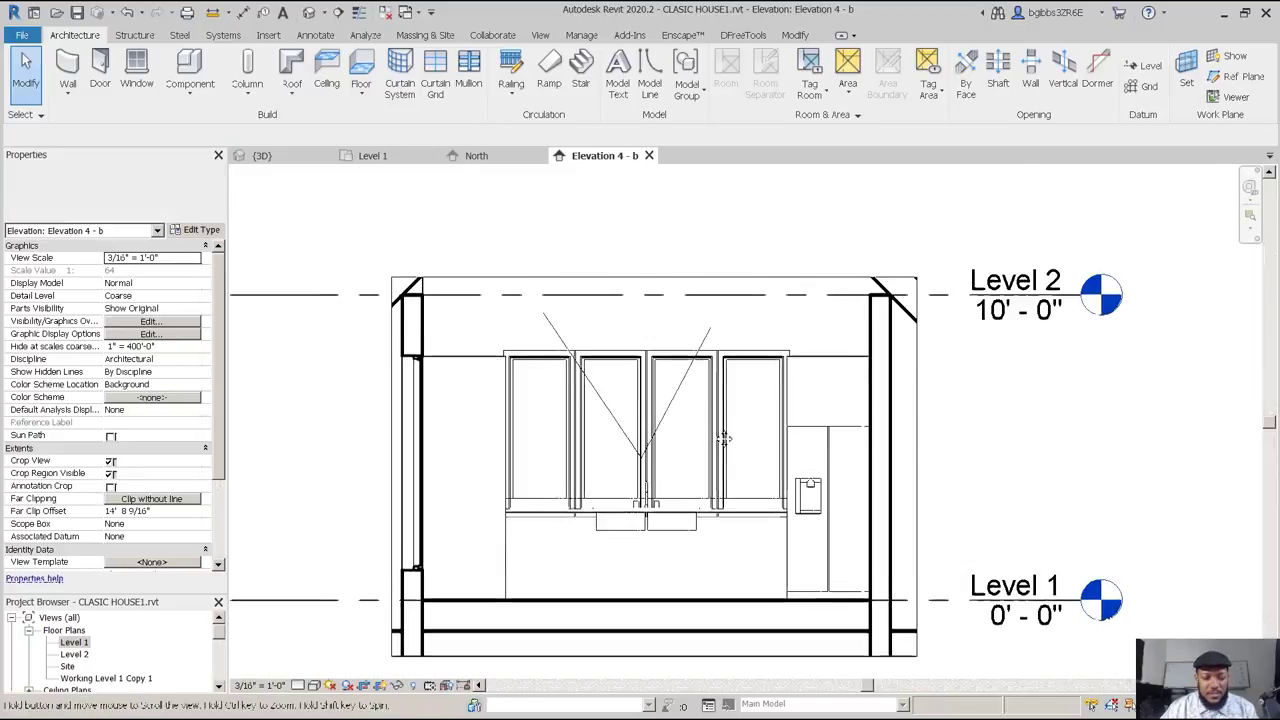
{"action": "middle_click_drag", "start_coordinate": [627, 403], "coordinate": [660, 388]}
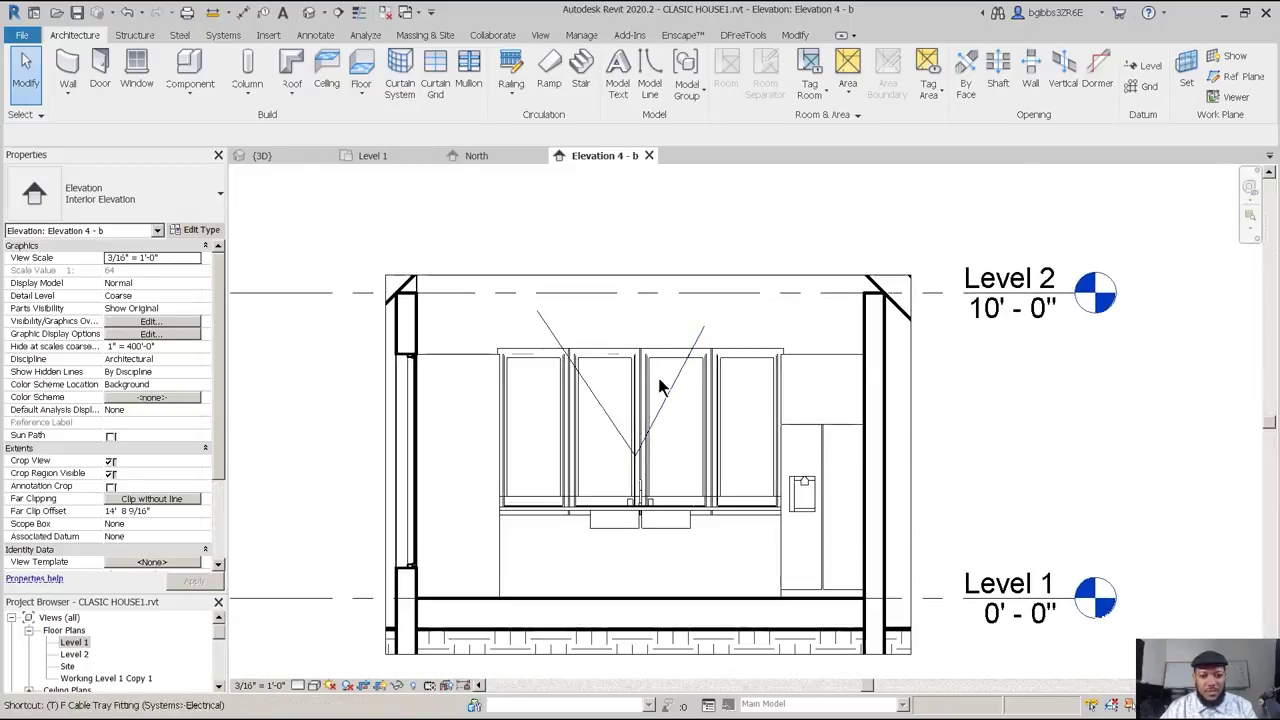
{"action": "key", "text": "t"}
{"action": "key", "text": "x"}
{"action": "middle_click_drag", "start_coordinate": [544, 328], "coordinate": [608, 314]}
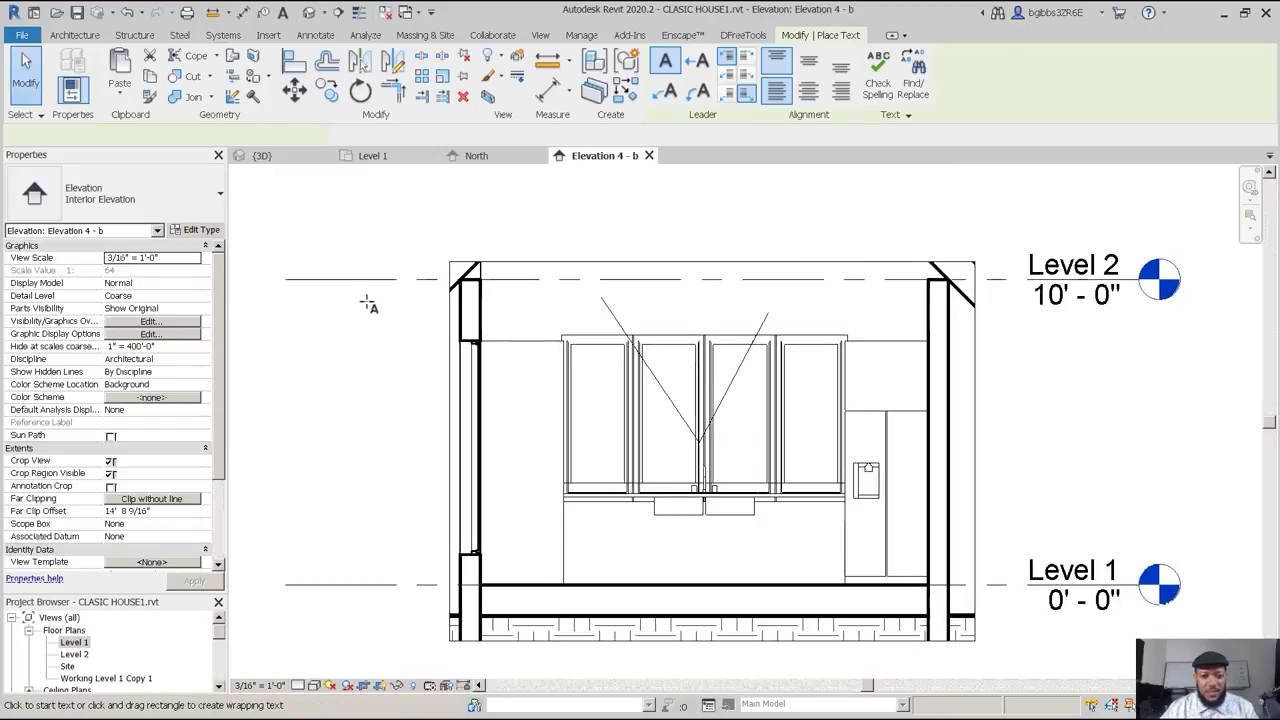
{"action": "left_click", "coordinate": [360, 324]}
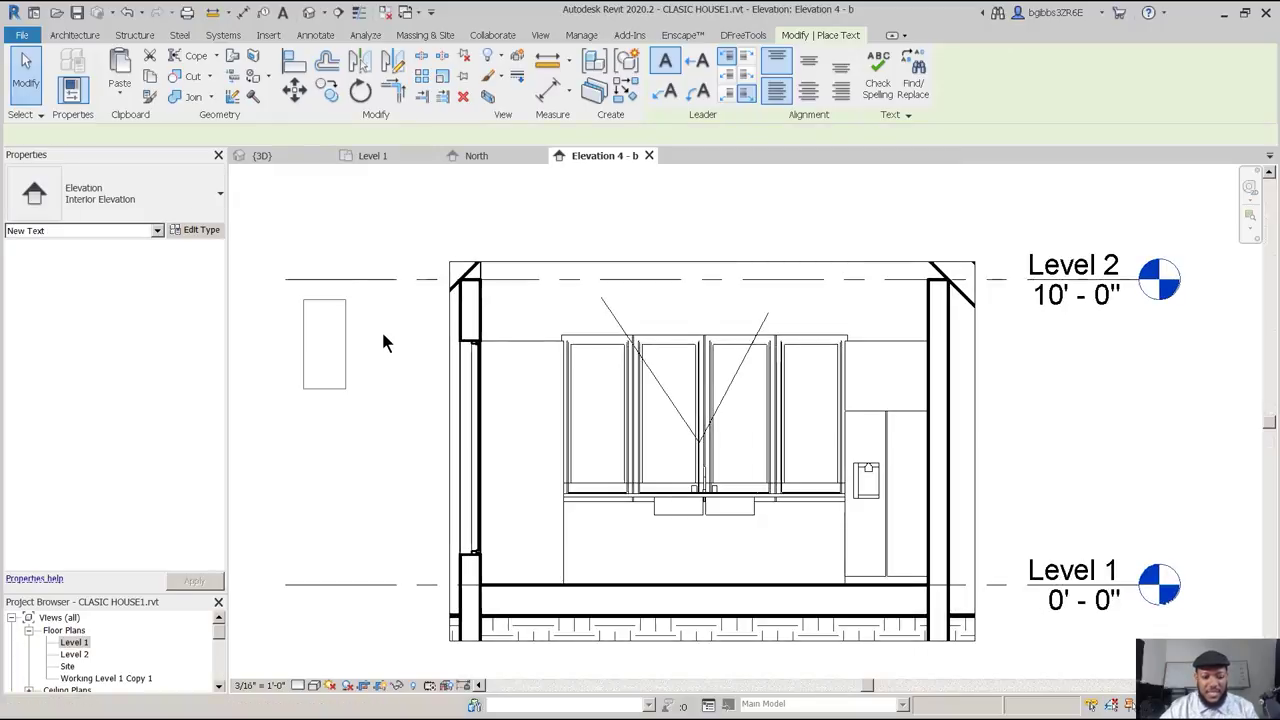
{"action": "type", "text": "text"}
{"action": "left_click", "coordinate": [391, 397]}
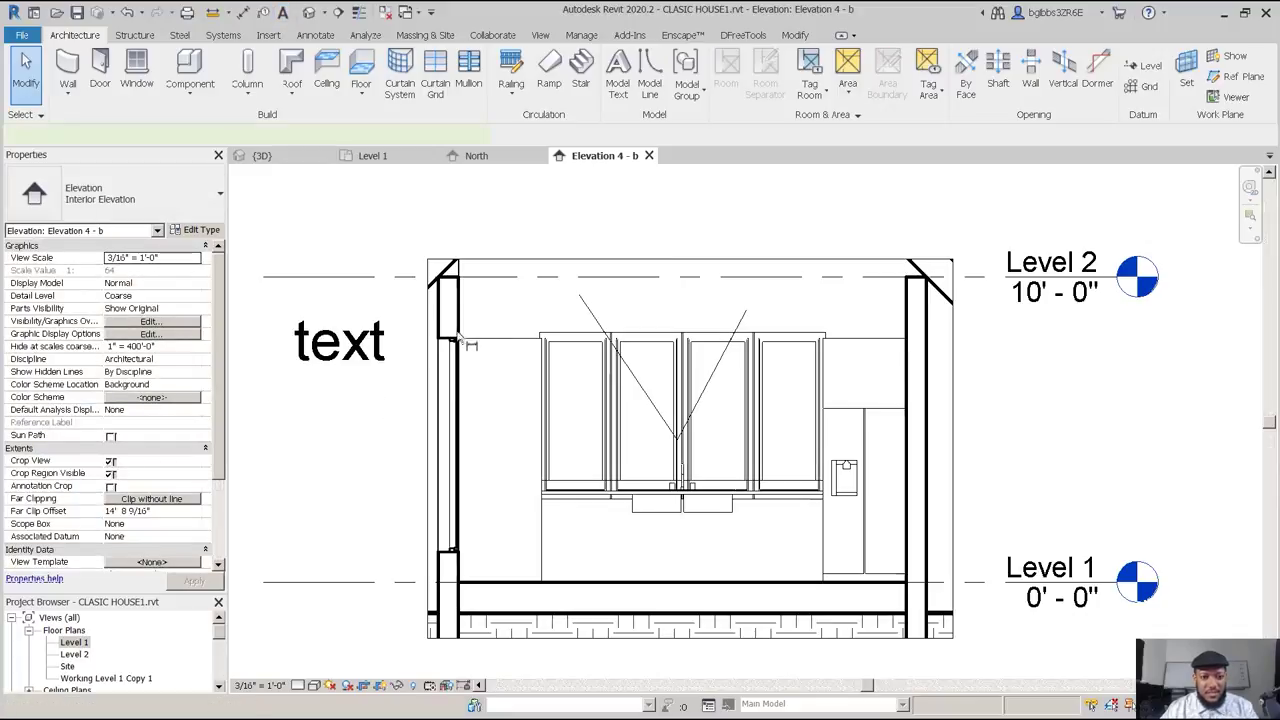
Add aligned dimensions for the distance between the kitchen's two side walls and for the height of the windows.
{"action": "key", "text": "d"}
{"action": "key", "text": "i"}
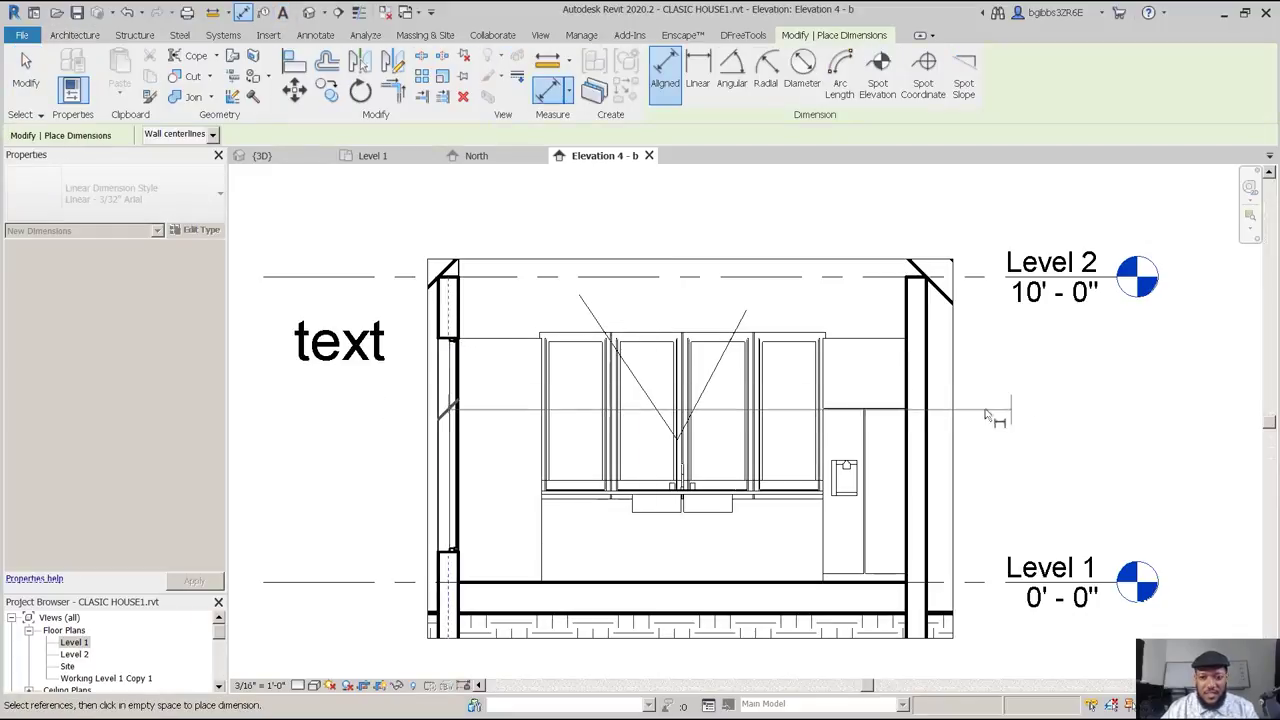
{"action": "left_click", "coordinate": [924, 406]}
{"action": "left_click", "coordinate": [718, 216]}
{"action": "left_click", "coordinate": [695, 334]}
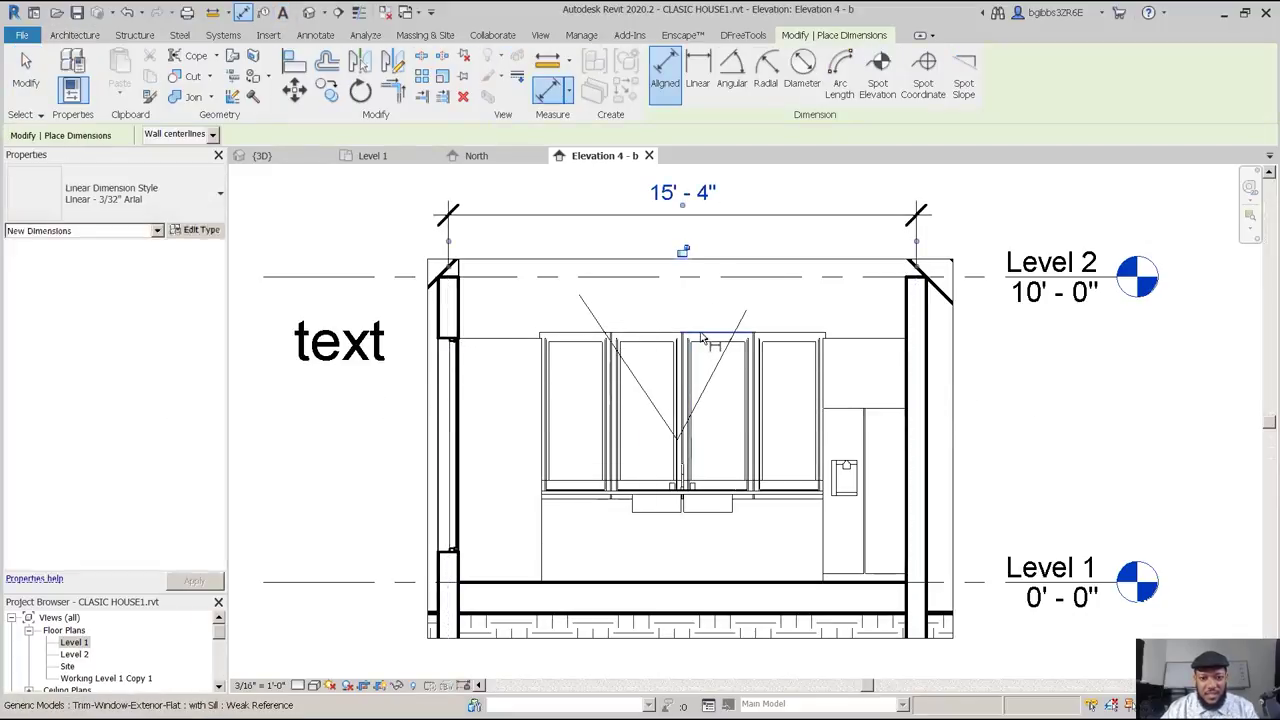
{"action": "left_click", "coordinate": [700, 491]}
{"action": "left_click", "coordinate": [1083, 517]}
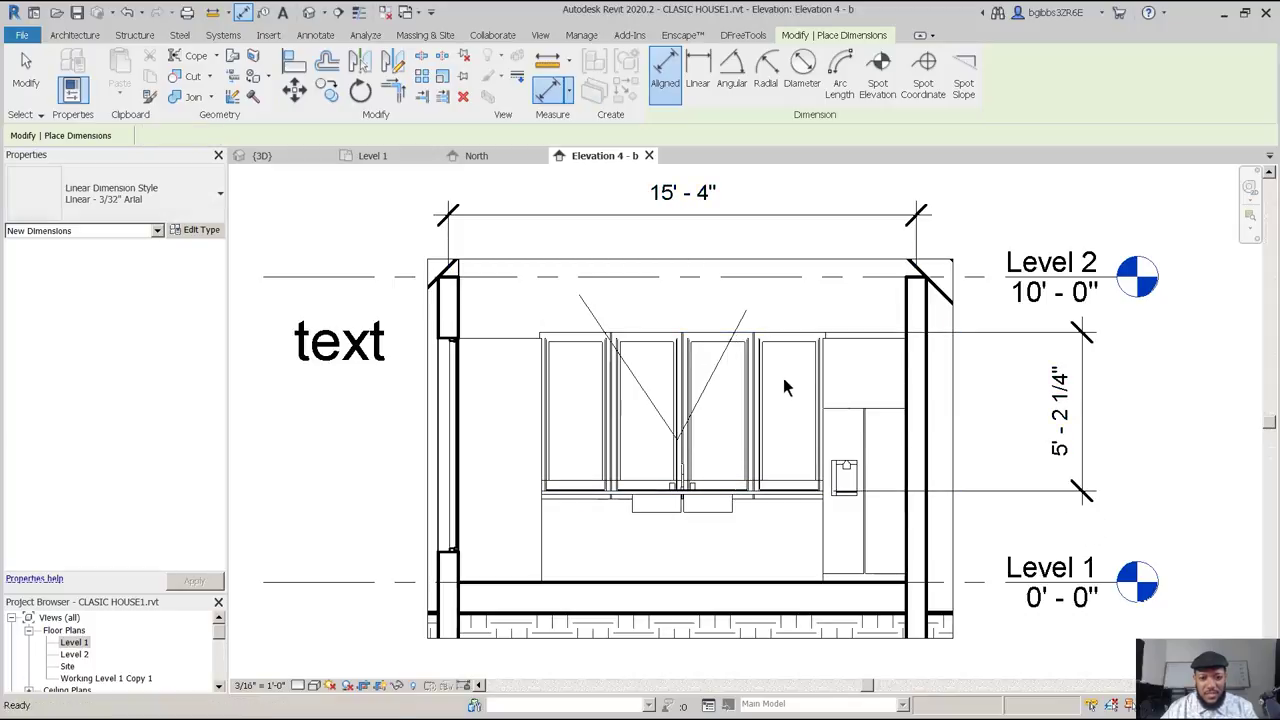
{"action": "key", "text": "Escape"}
{"action": "key", "text": "Escape"}
{"action": "left_click", "coordinate": [757, 401]}
{"action": "scroll", "coordinate": [757, 401], "scroll_direction": "up", "scroll_amount": 1}
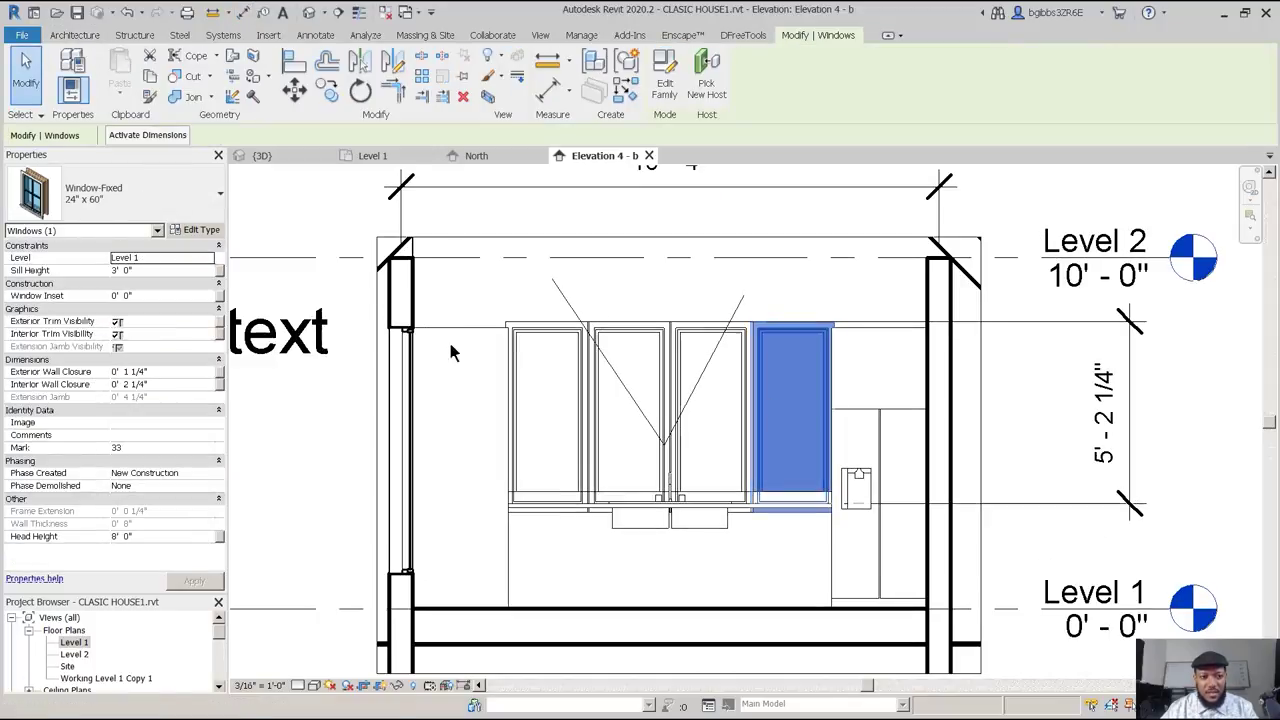
{"action": "scroll", "coordinate": [890, 386], "scroll_direction": "down", "scroll_amount": 2}
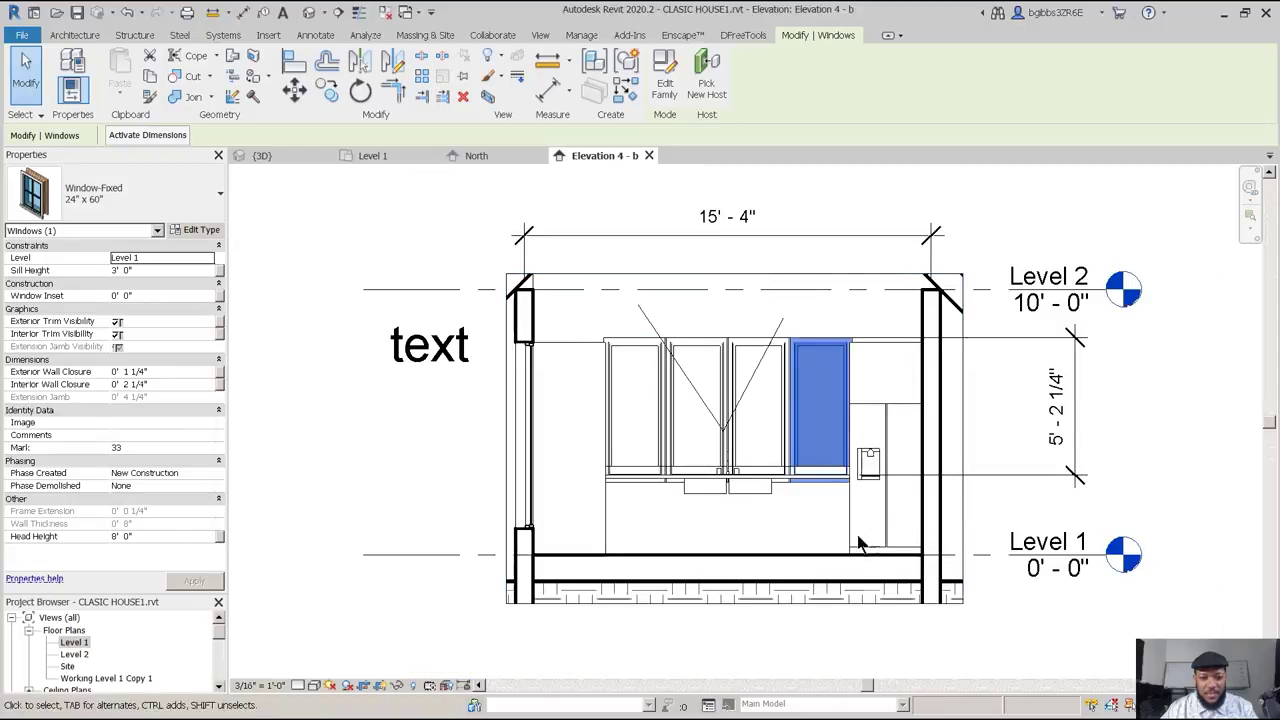
{"action": "middle_click_drag", "start_coordinate": [980, 328], "coordinate": [846, 321]}
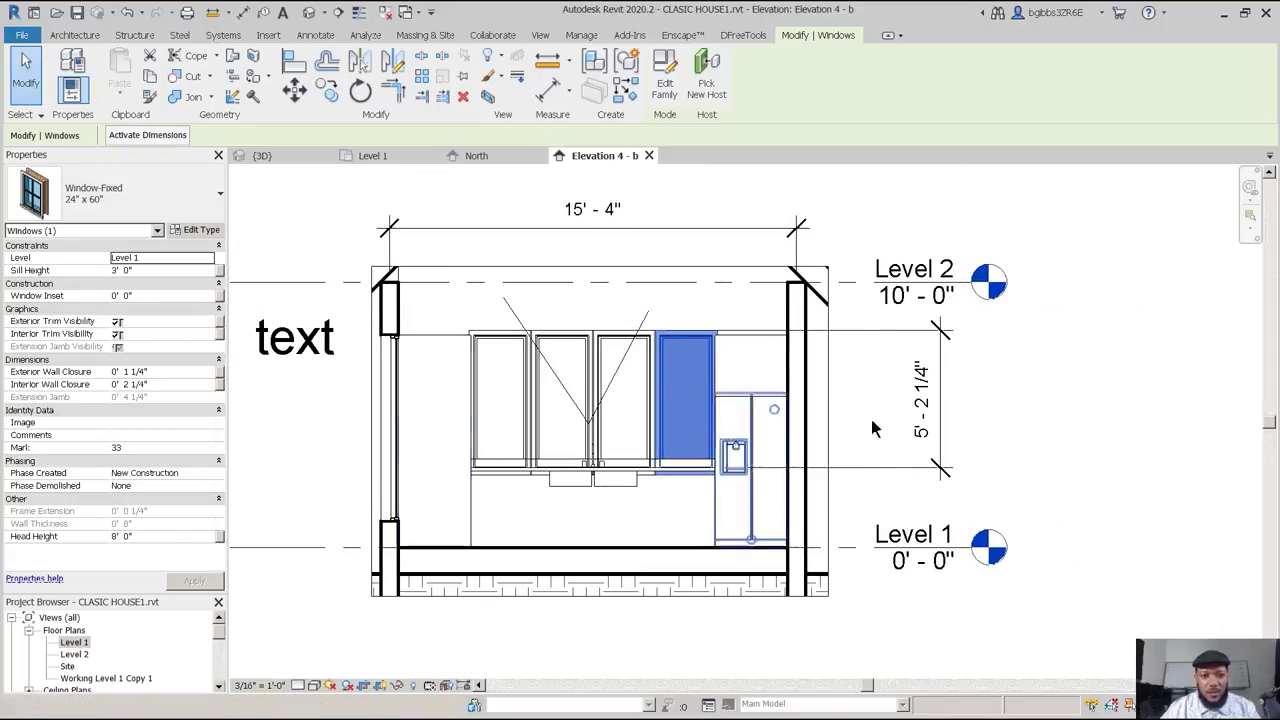
{"action": "scroll", "coordinate": [547, 324], "scroll_direction": "down", "scroll_amount": 2}
{"action": "scroll", "coordinate": [414, 346], "scroll_direction": "up", "scroll_amount": 1}
{"action": "middle_click_drag", "start_coordinate": [414, 346], "coordinate": [460, 354]}
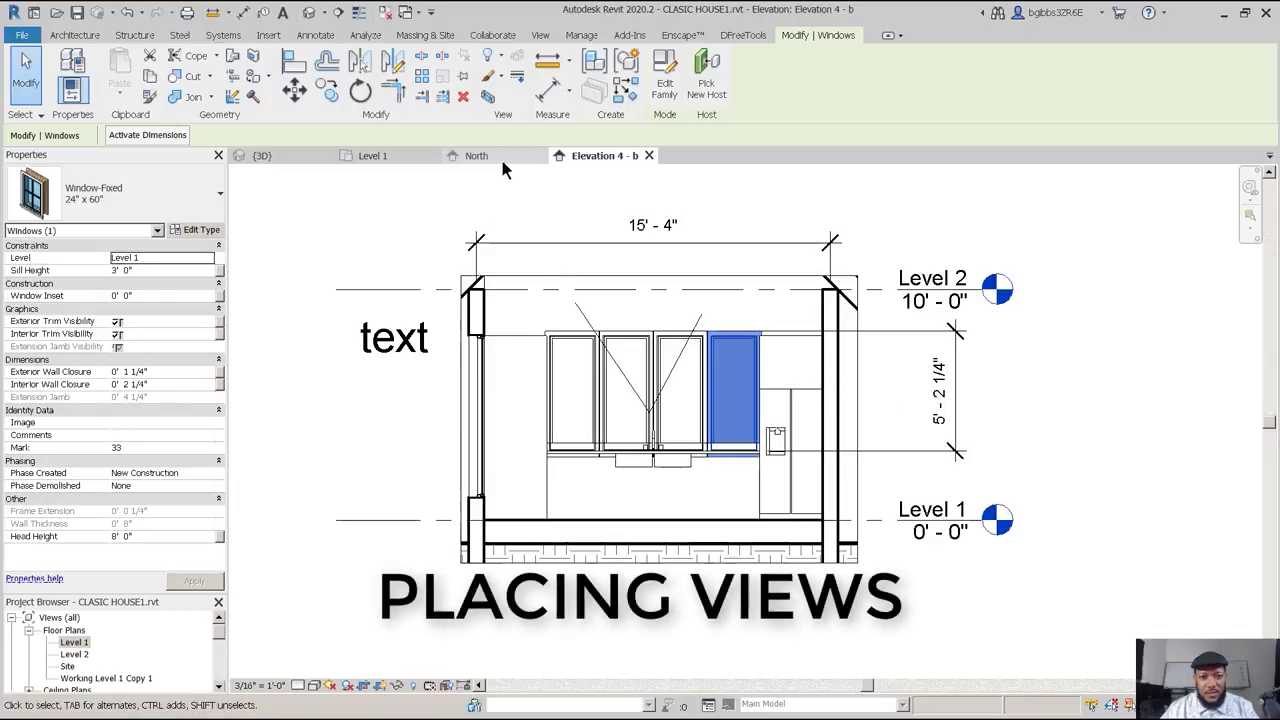
Return to the Level 1 floor plan and view the whole plan with its elevation markers.
{"action": "scroll", "coordinate": [621, 401], "scroll_direction": "down", "scroll_amount": 5}
{"action": "middle_click_drag", "start_coordinate": [586, 440], "coordinate": [586, 419]}
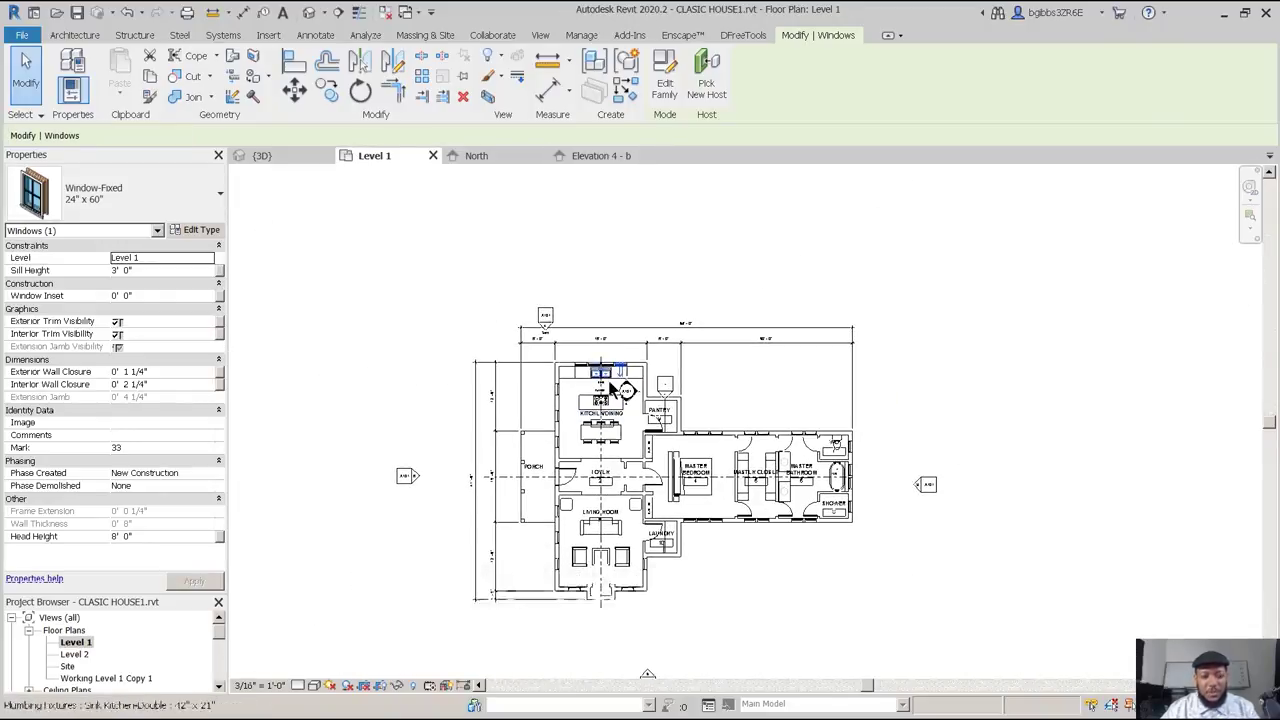
{"action": "scroll", "coordinate": [564, 280], "scroll_direction": "up", "scroll_amount": 2}
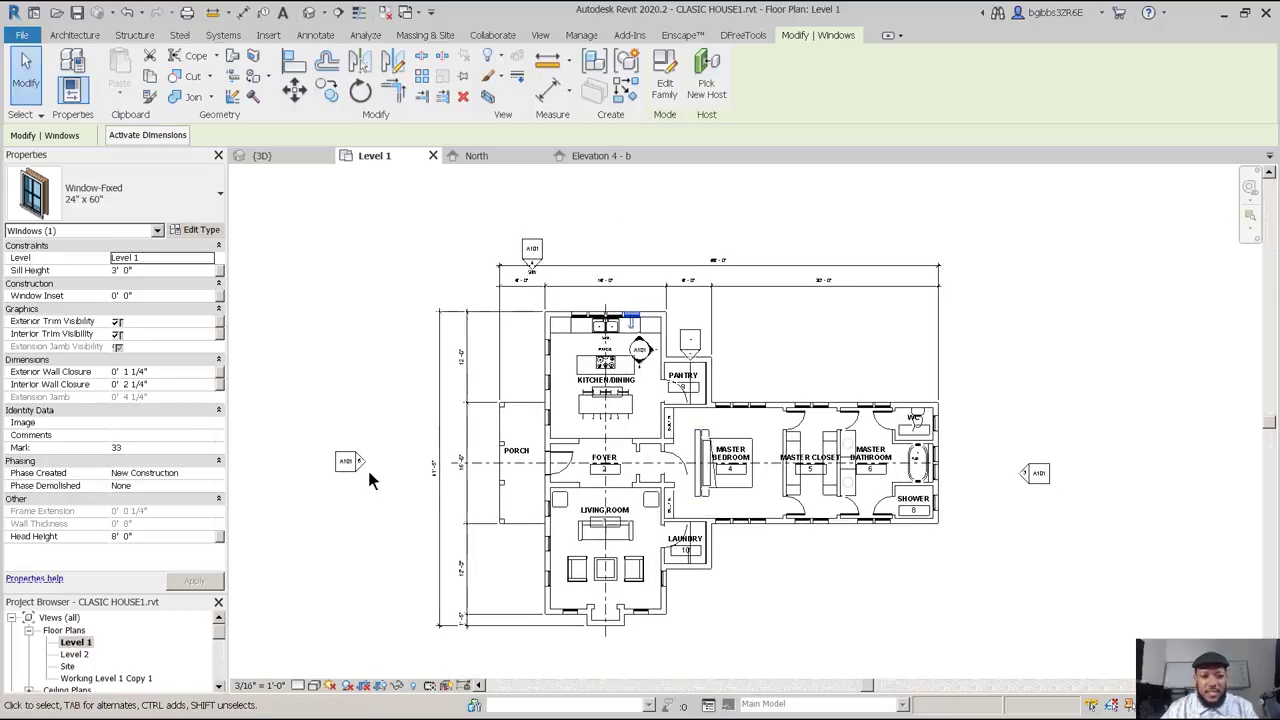
Create a new sheet with the "revisd D 24 x 36 Horizontal" title block.
{"action": "middle_click_drag", "start_coordinate": [689, 313], "coordinate": [700, 295]}
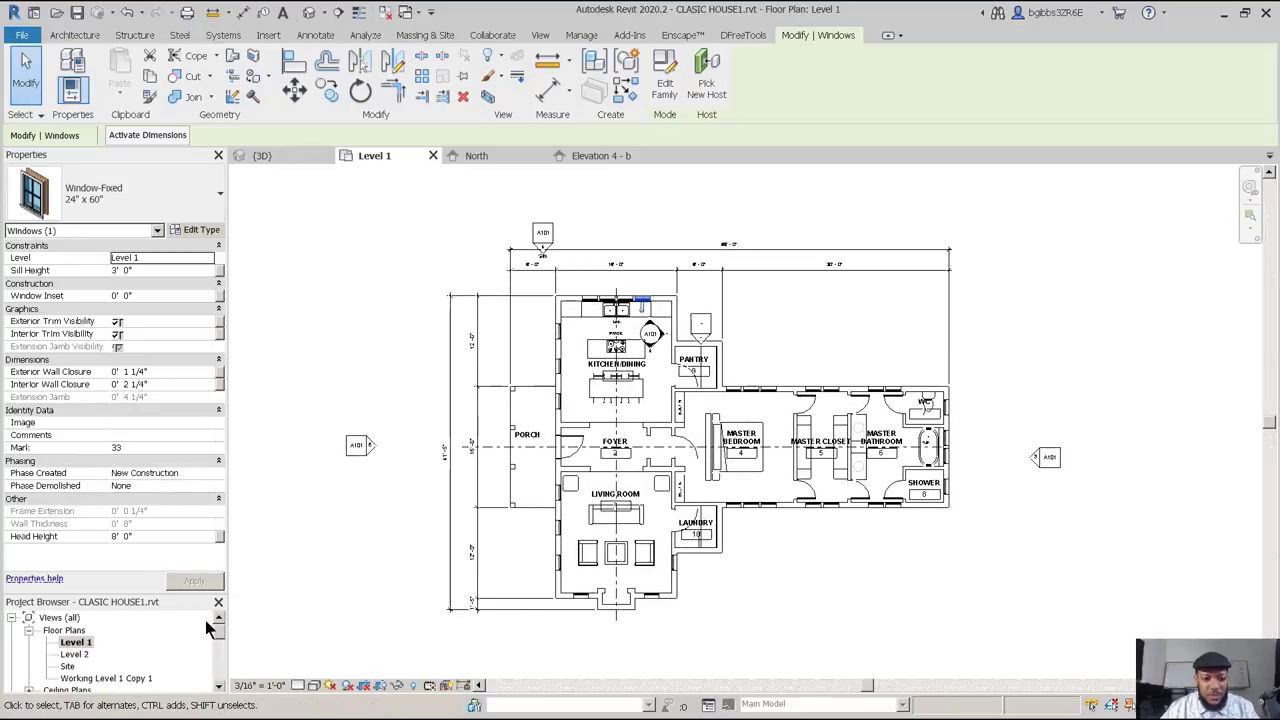
{"action": "key", "text": "Escape"}
{"action": "scroll", "coordinate": [195, 650], "scroll_direction": "down", "scroll_amount": 5}
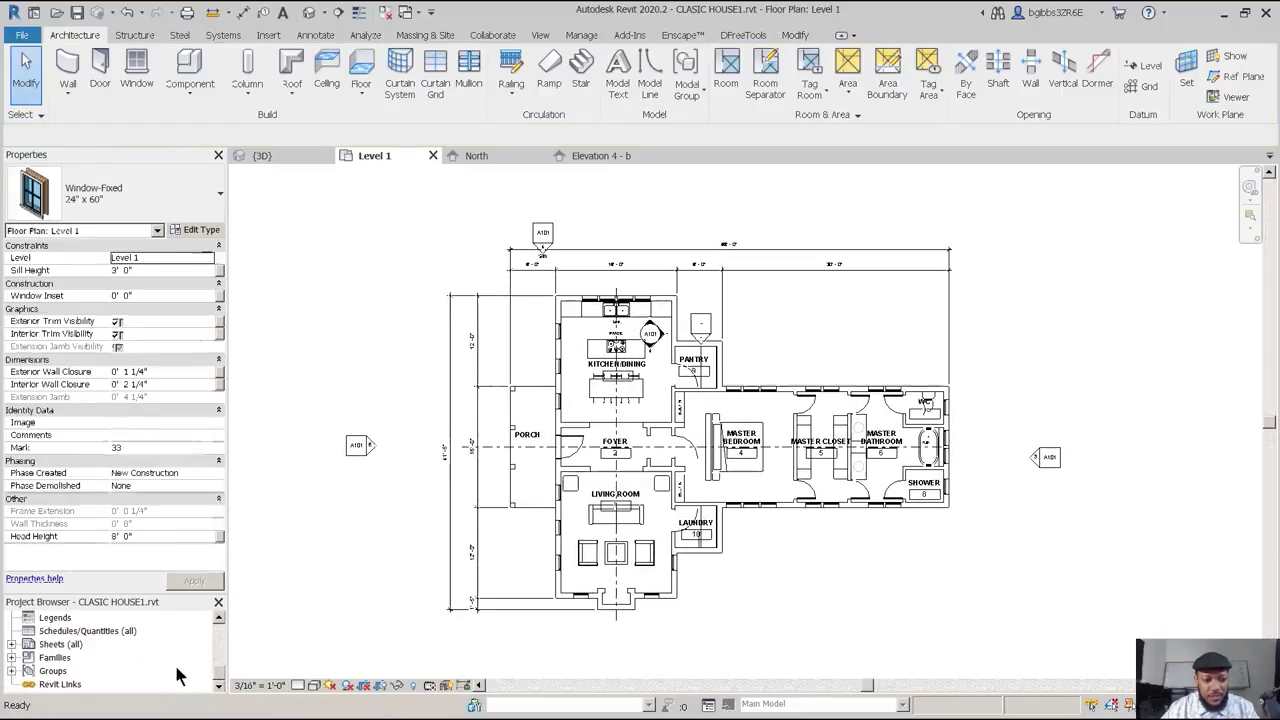
{"action": "left_click", "coordinate": [30, 646]}
{"action": "right_click", "coordinate": [43, 644]}
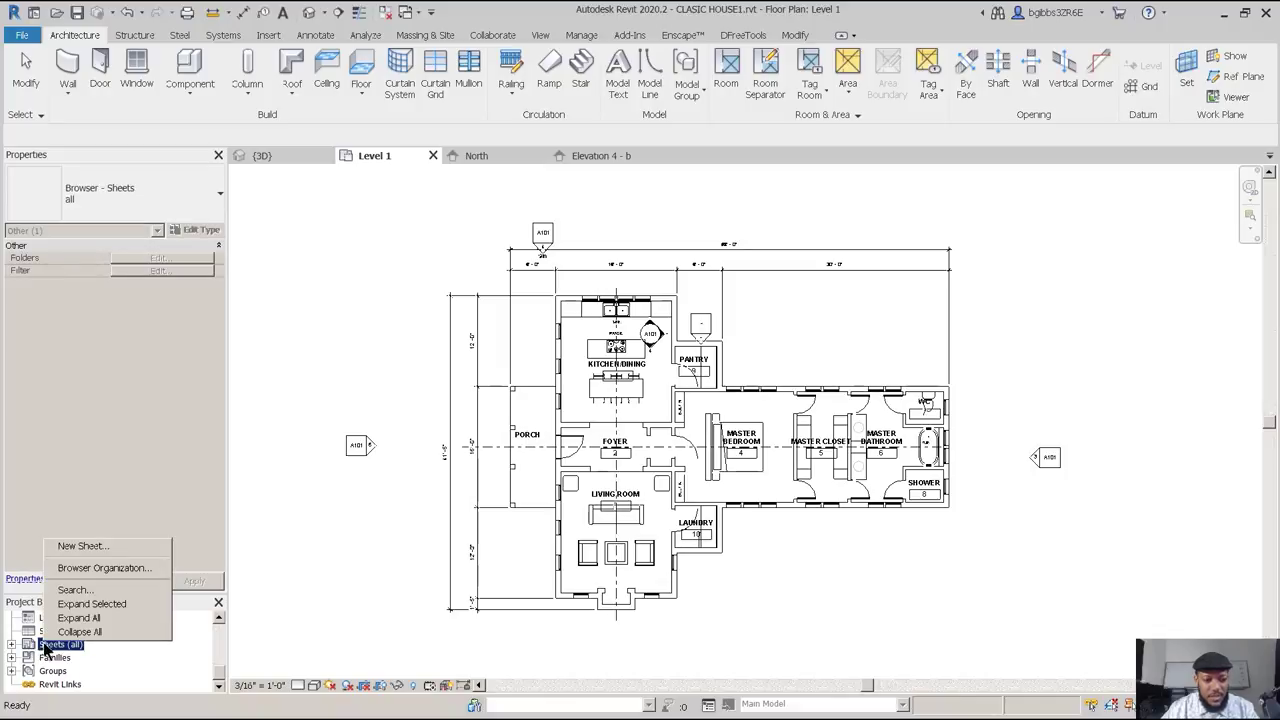
{"action": "left_click", "coordinate": [111, 547]}
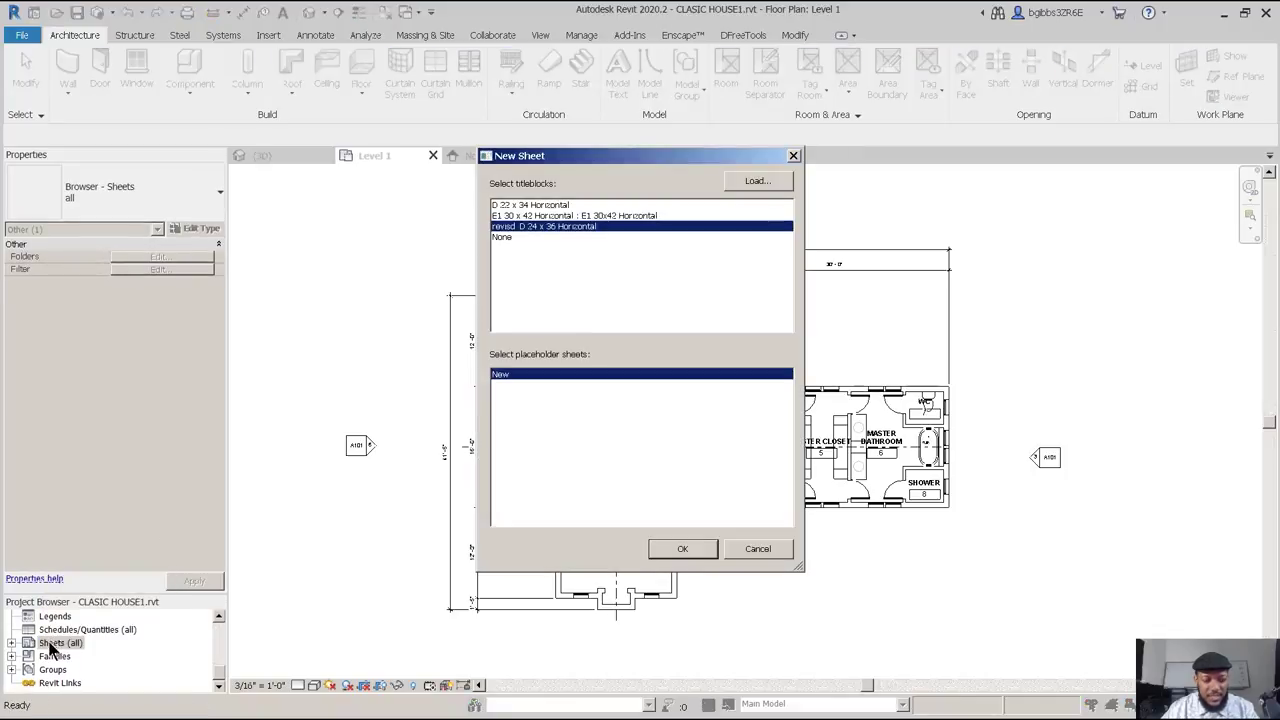
{"action": "left_click", "coordinate": [668, 552]}
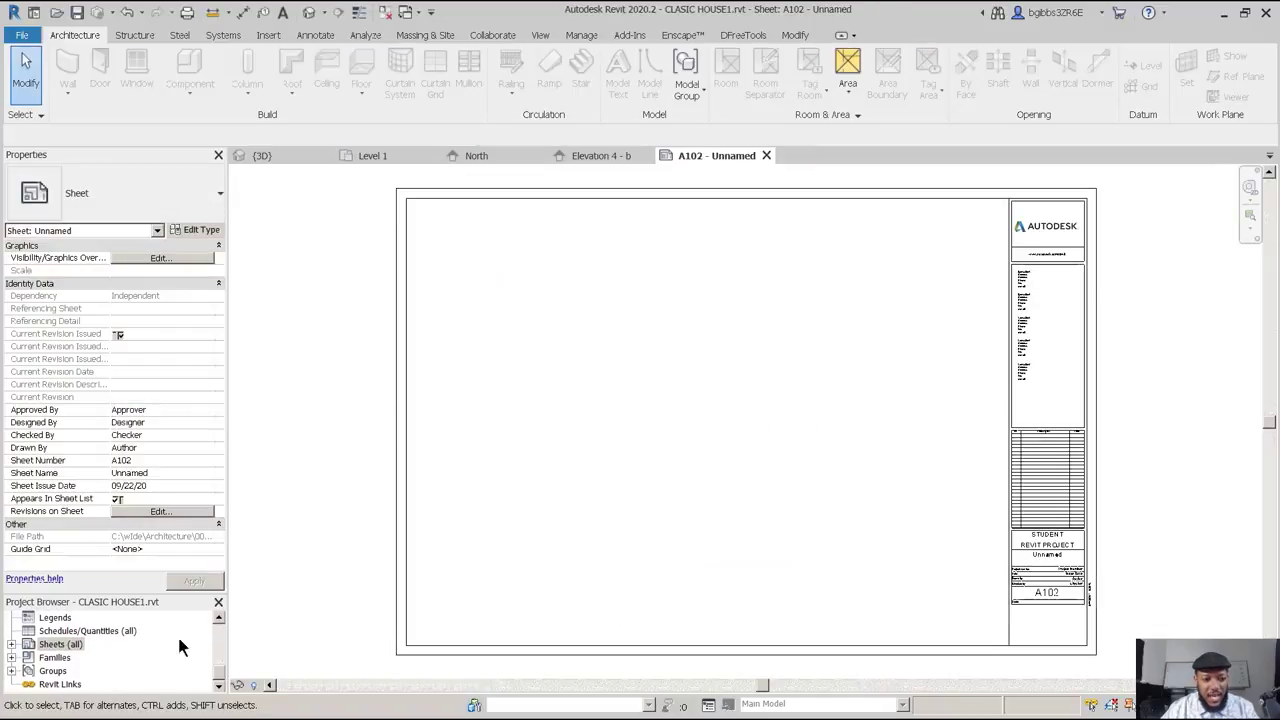
Enlarge the Project Browser to show the full view list and select the East building elevation.
{"action": "left_click_drag", "start_coordinate": [175, 597], "coordinate": [160, 378]}
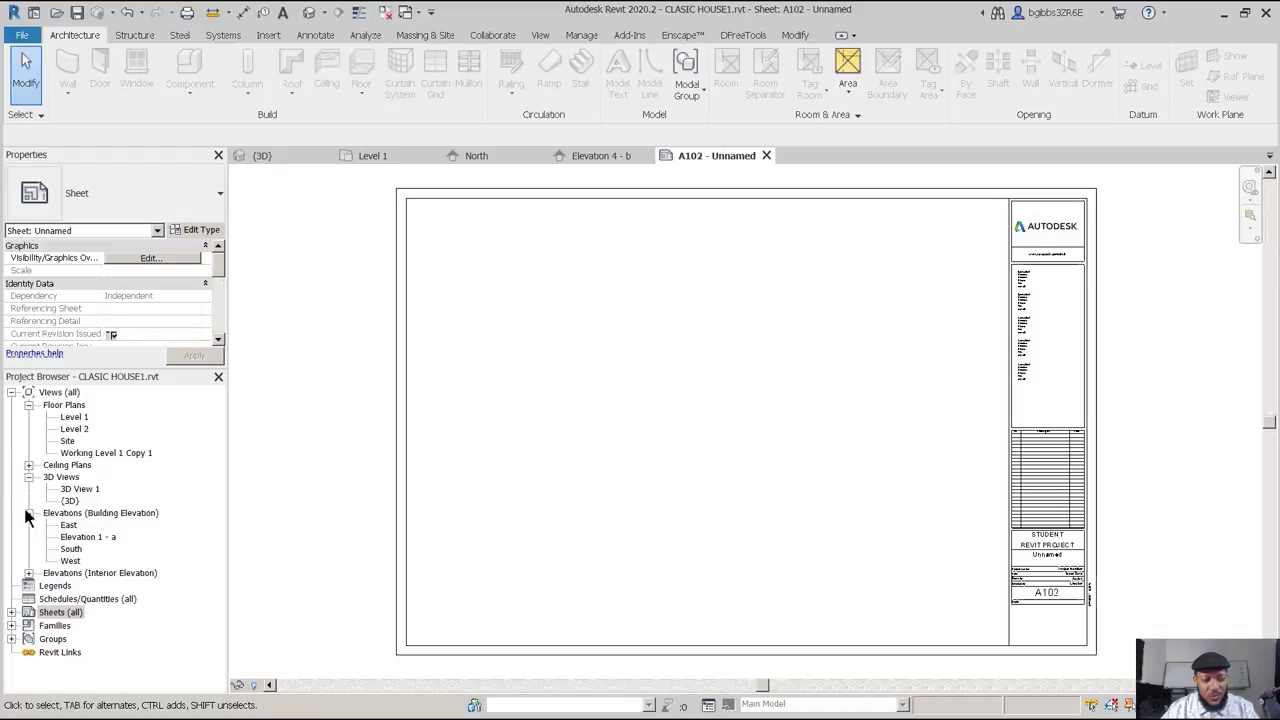
{"action": "left_click", "coordinate": [60, 524]}
{"action": "left_click", "coordinate": [71, 516]}
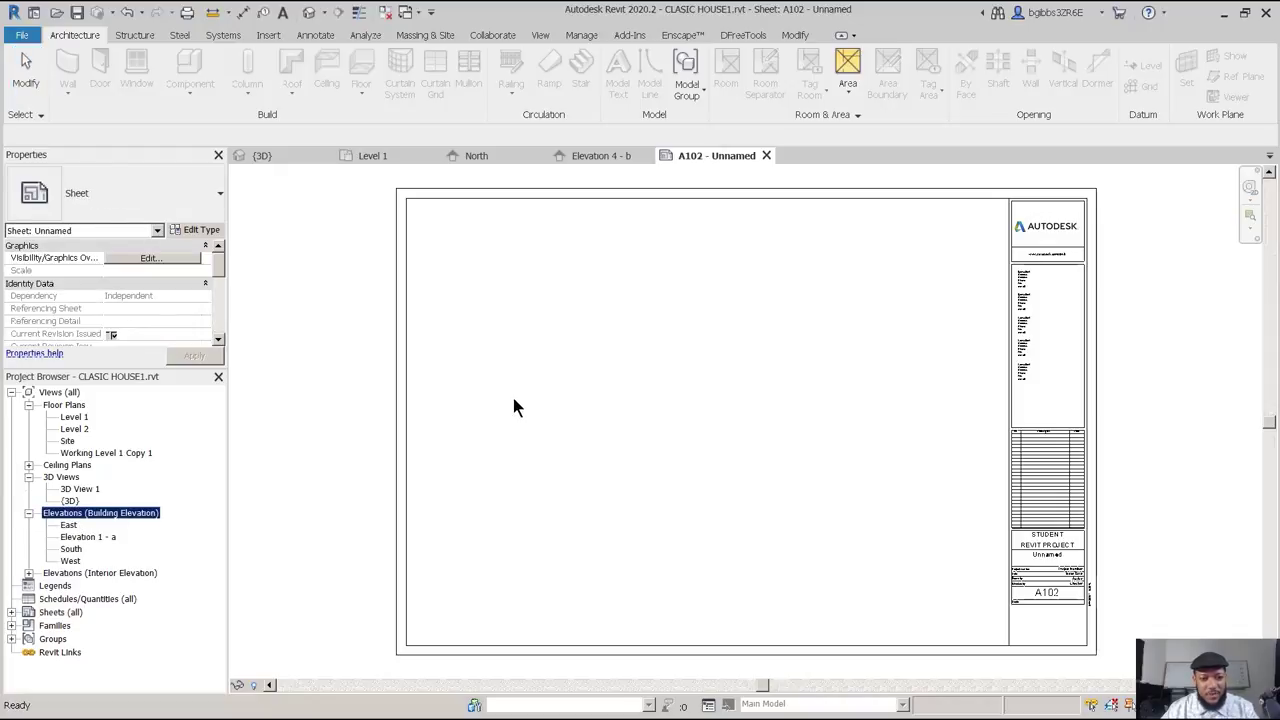
{"action": "left_click", "coordinate": [66, 525]}
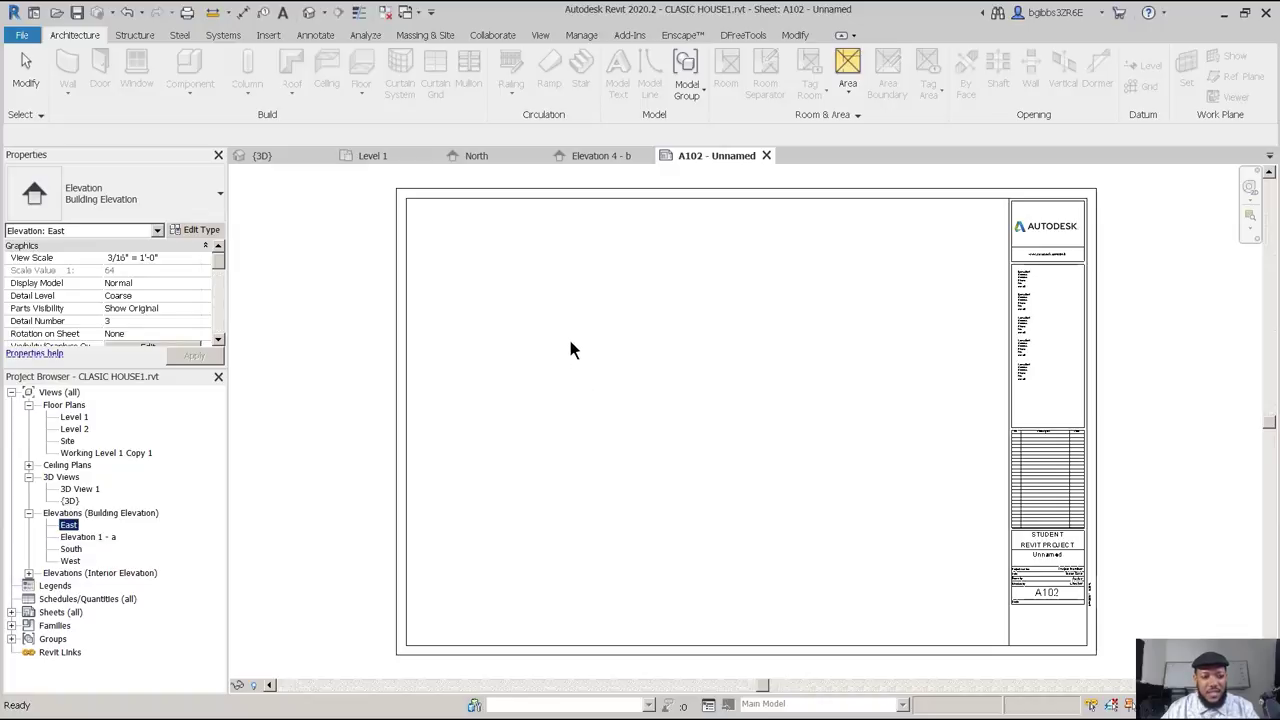
{"action": "left_click", "coordinate": [581, 415]}
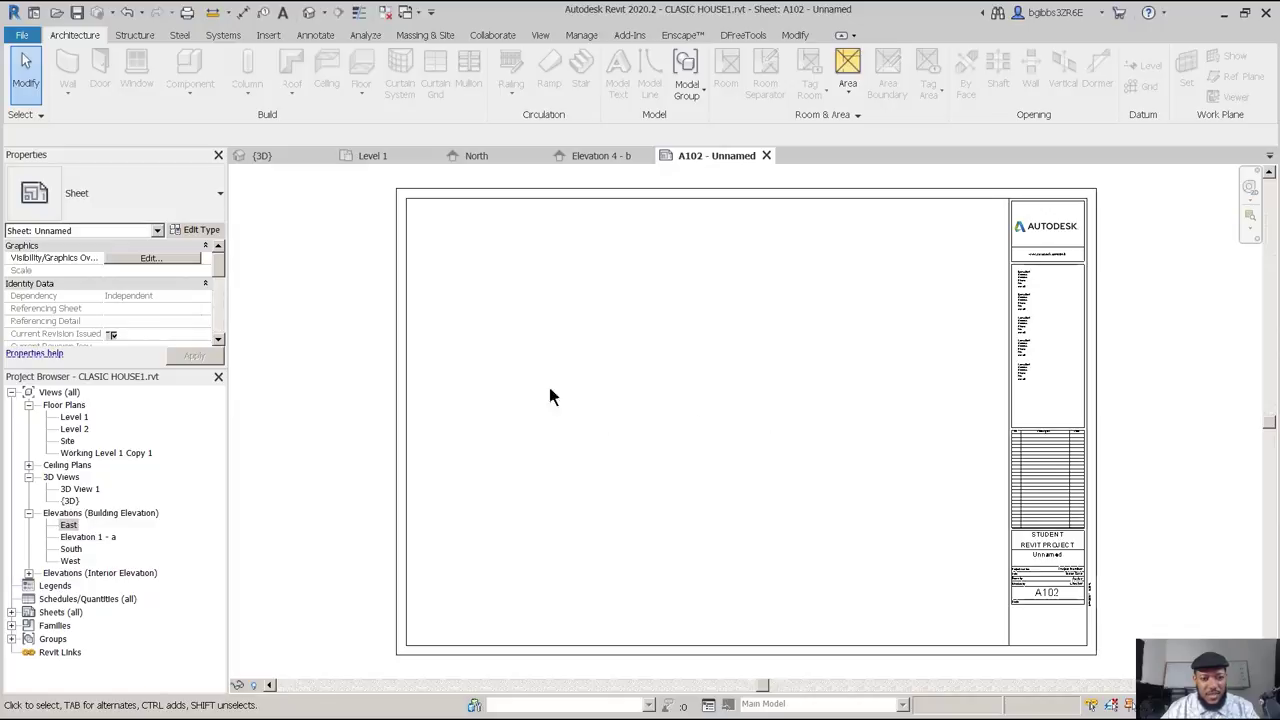
Inspect the crop region in the Elevation 4 - b view, and go back to sheet A102.
{"action": "left_click", "coordinate": [596, 156]}
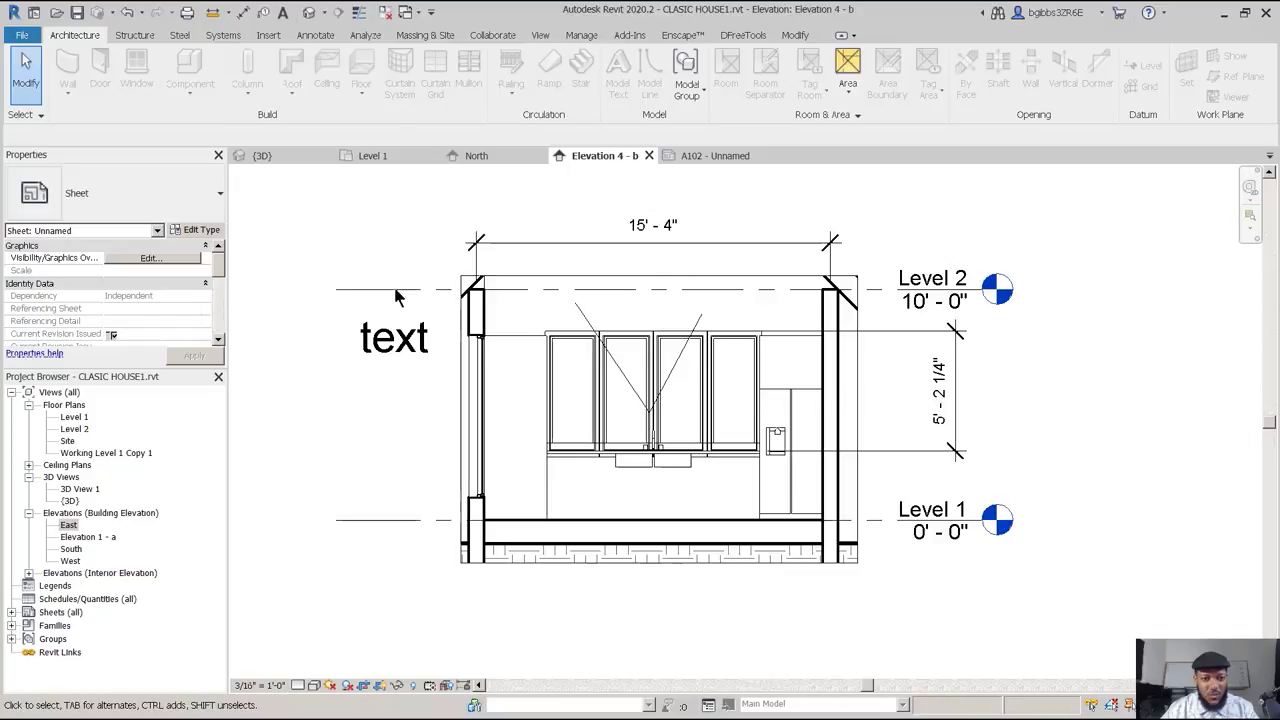
{"action": "left_click", "coordinate": [462, 319]}
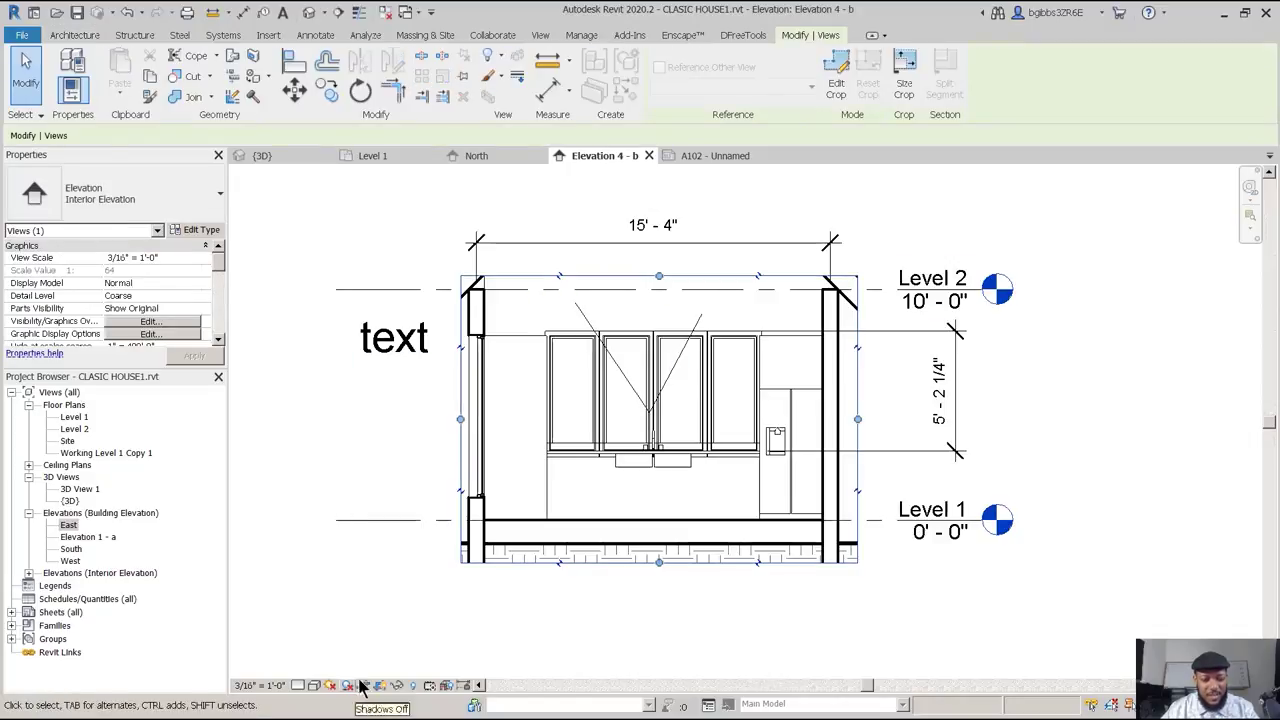
{"action": "left_click", "coordinate": [742, 156]}
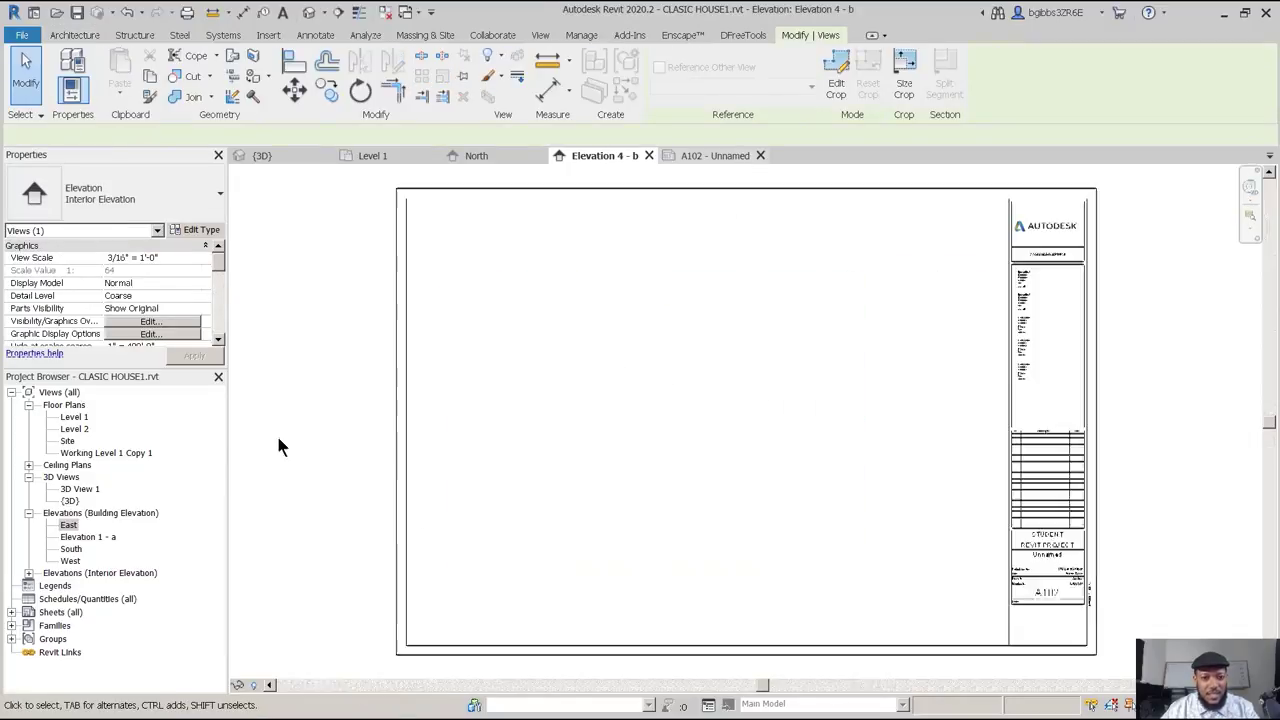
Place the interior elevation Elevation 4 - b on sheet A102.
{"action": "left_click", "coordinate": [97, 537]}
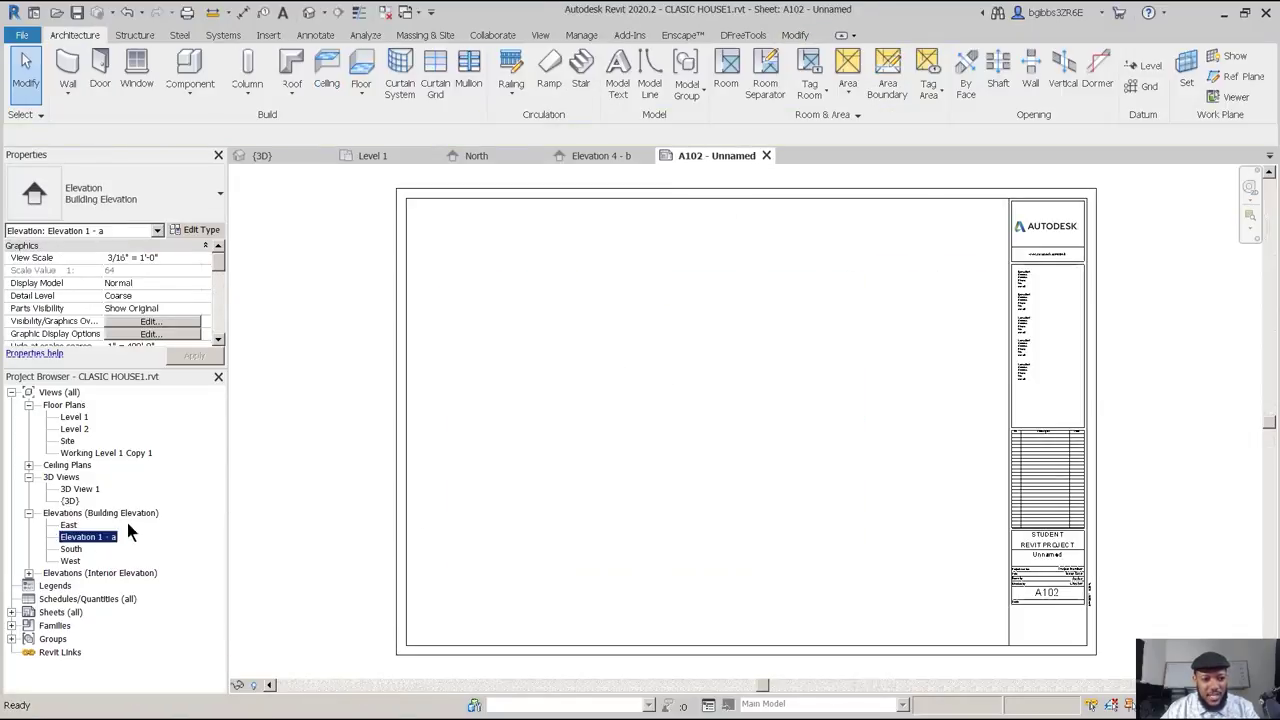
{"action": "left_click", "coordinate": [29, 573]}
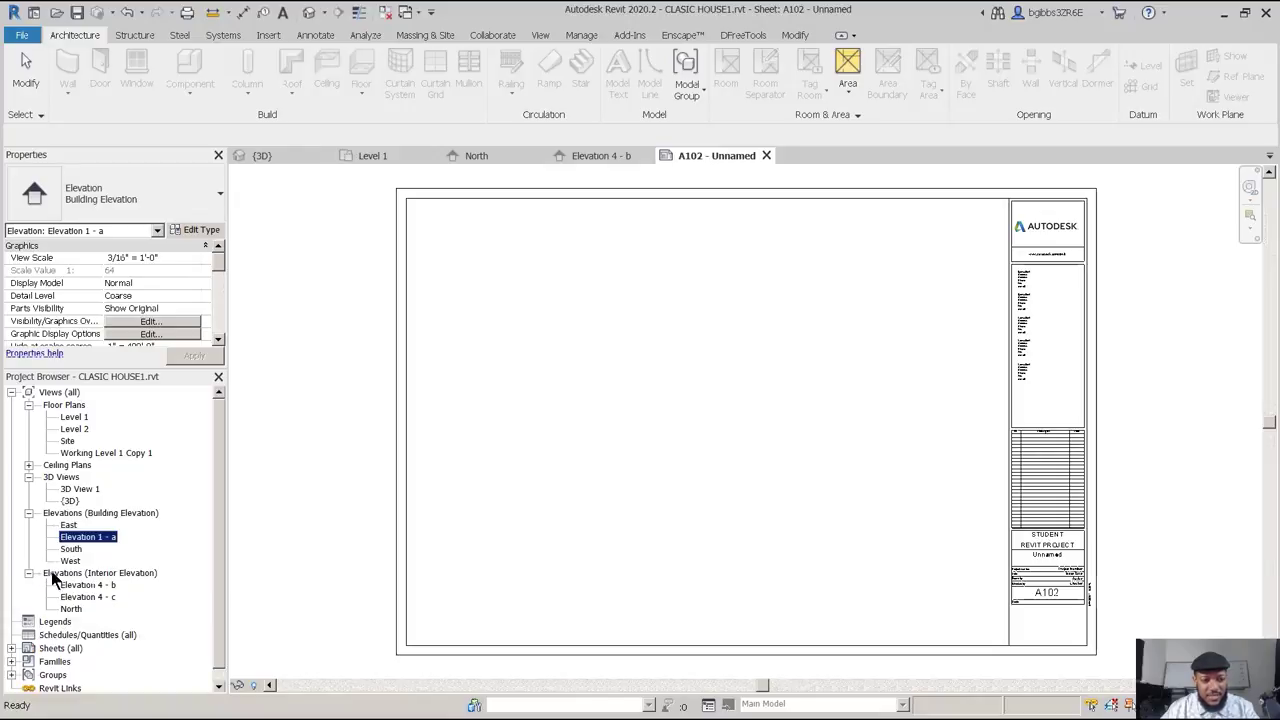
{"action": "left_click", "coordinate": [104, 588]}
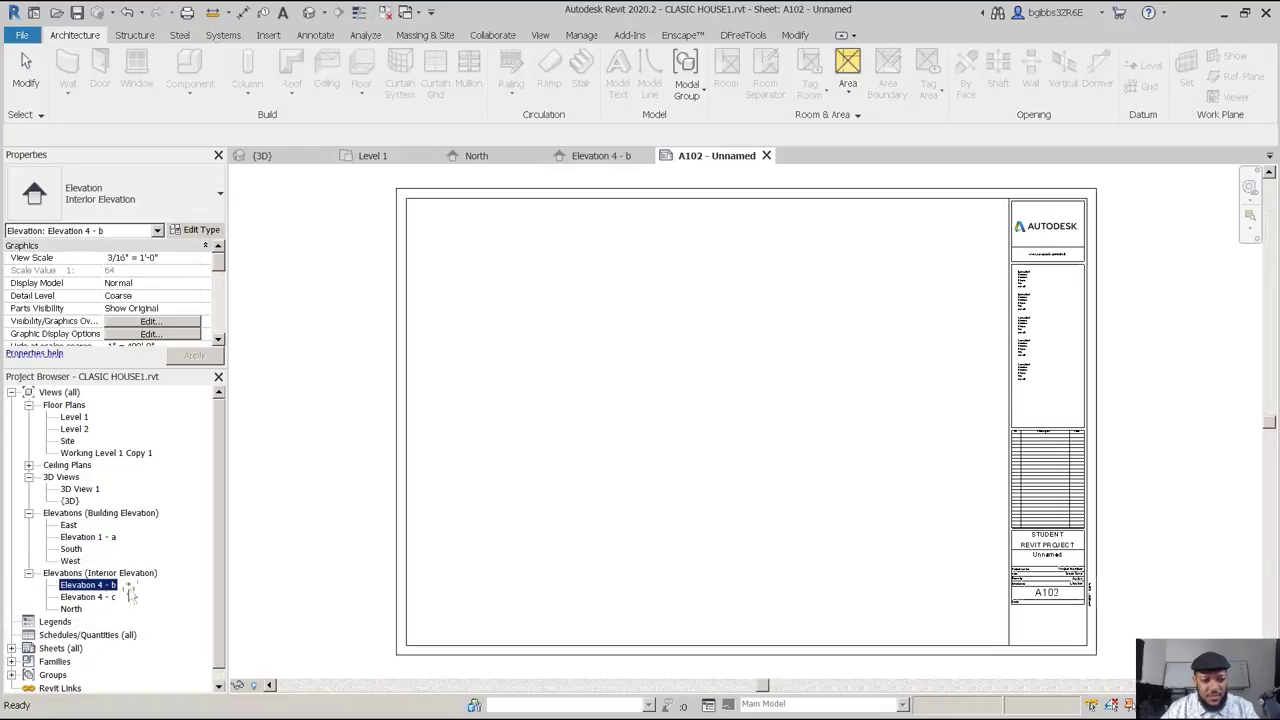
{"action": "left_click", "coordinate": [594, 386]}
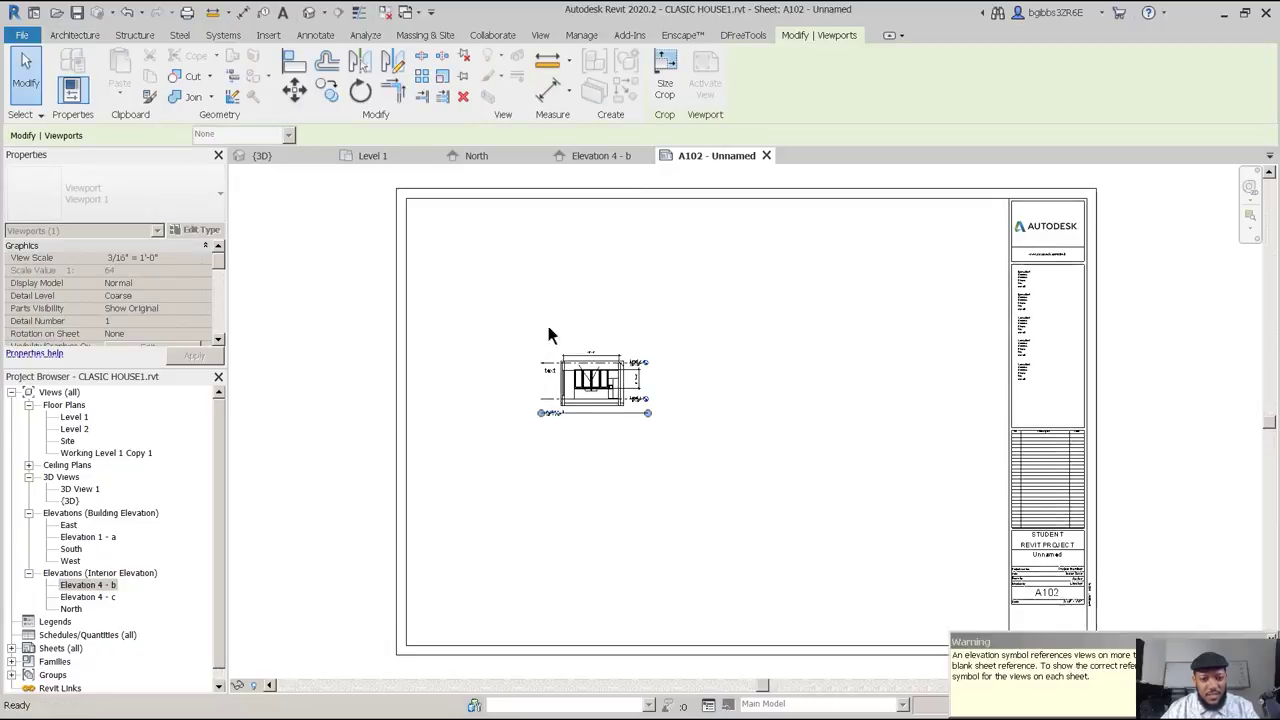
Examine the cropped kitchen elevation's viewport on the sheet and delete it.
{"action": "scroll", "coordinate": [513, 402], "scroll_direction": "up", "scroll_amount": 2}
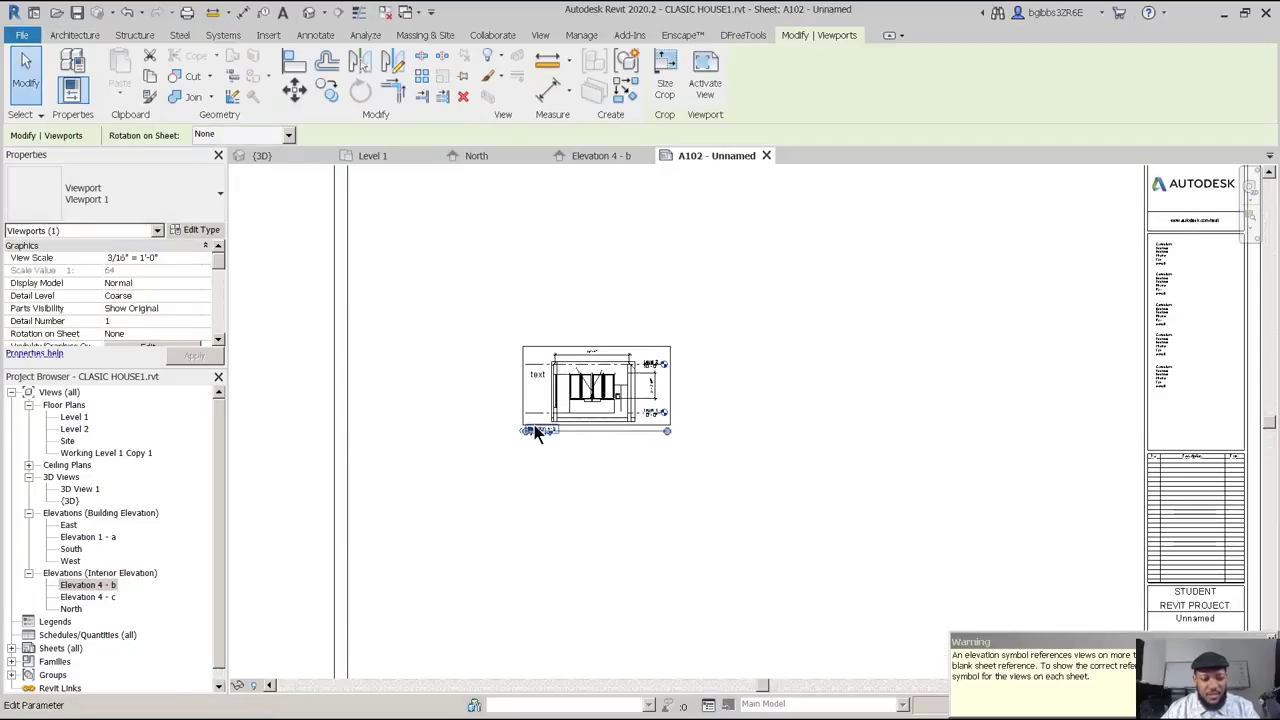
{"action": "key", "text": "XF86AudioMute"}
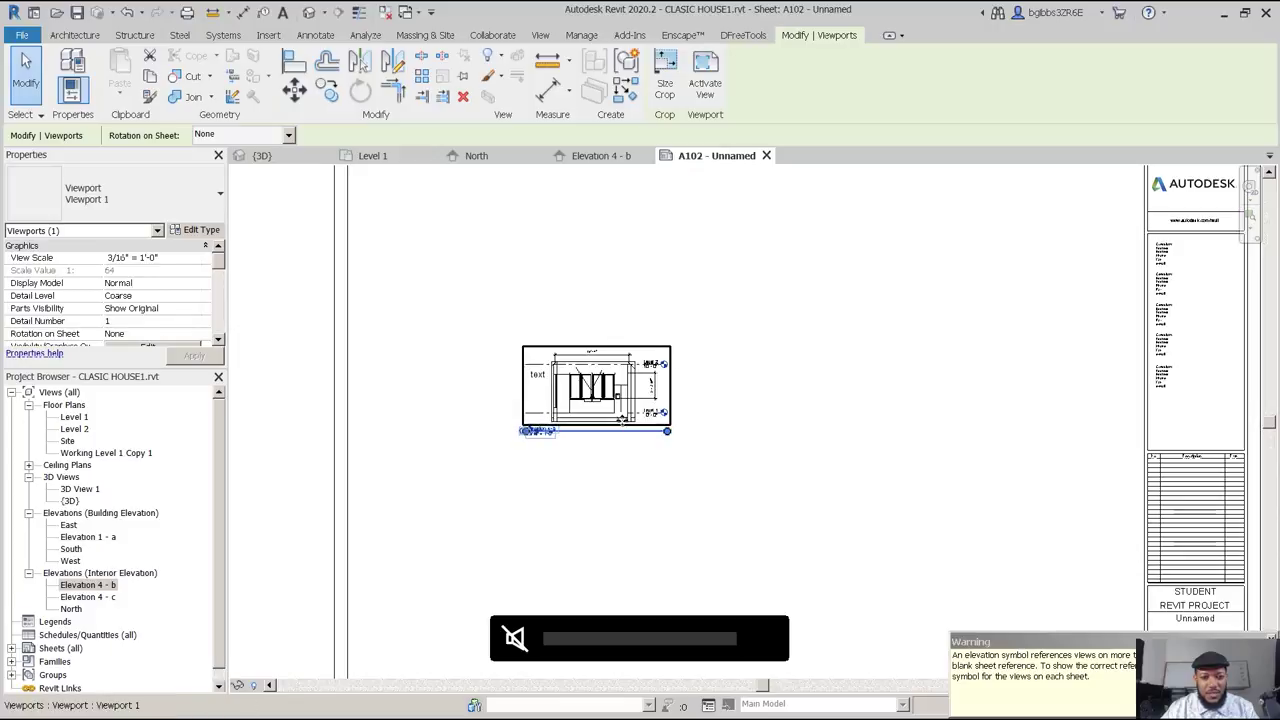
{"action": "scroll", "coordinate": [617, 412], "scroll_direction": "down", "scroll_amount": 1}
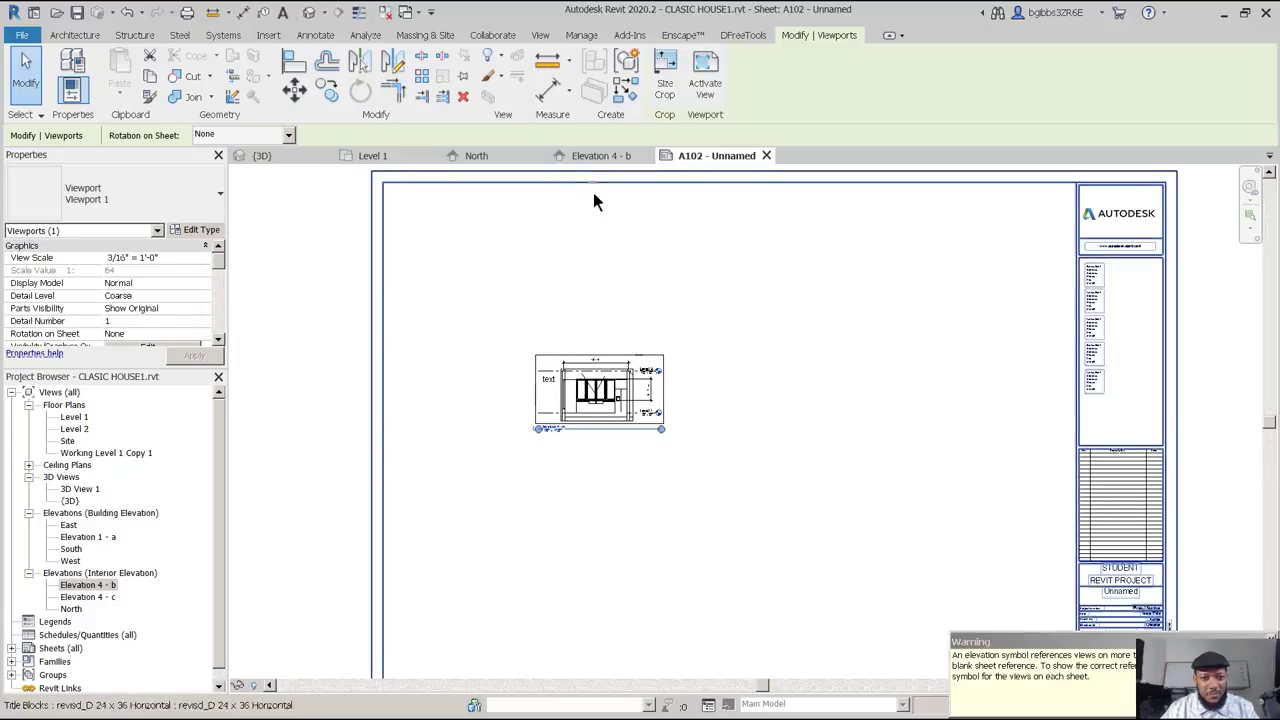
{"action": "key", "text": "Delete"}
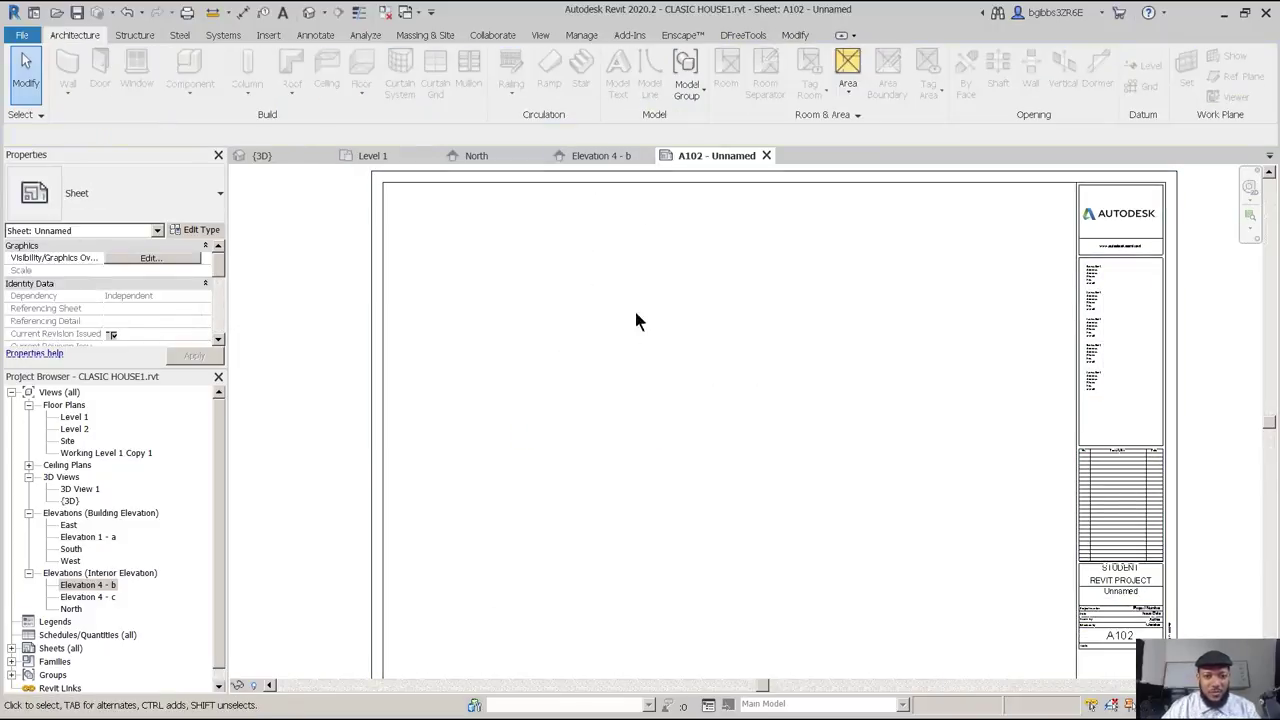
Turn off view cropping in Elevation 4 - b and place the uncropped elevation on sheet A102.
{"action": "left_click", "coordinate": [600, 156]}
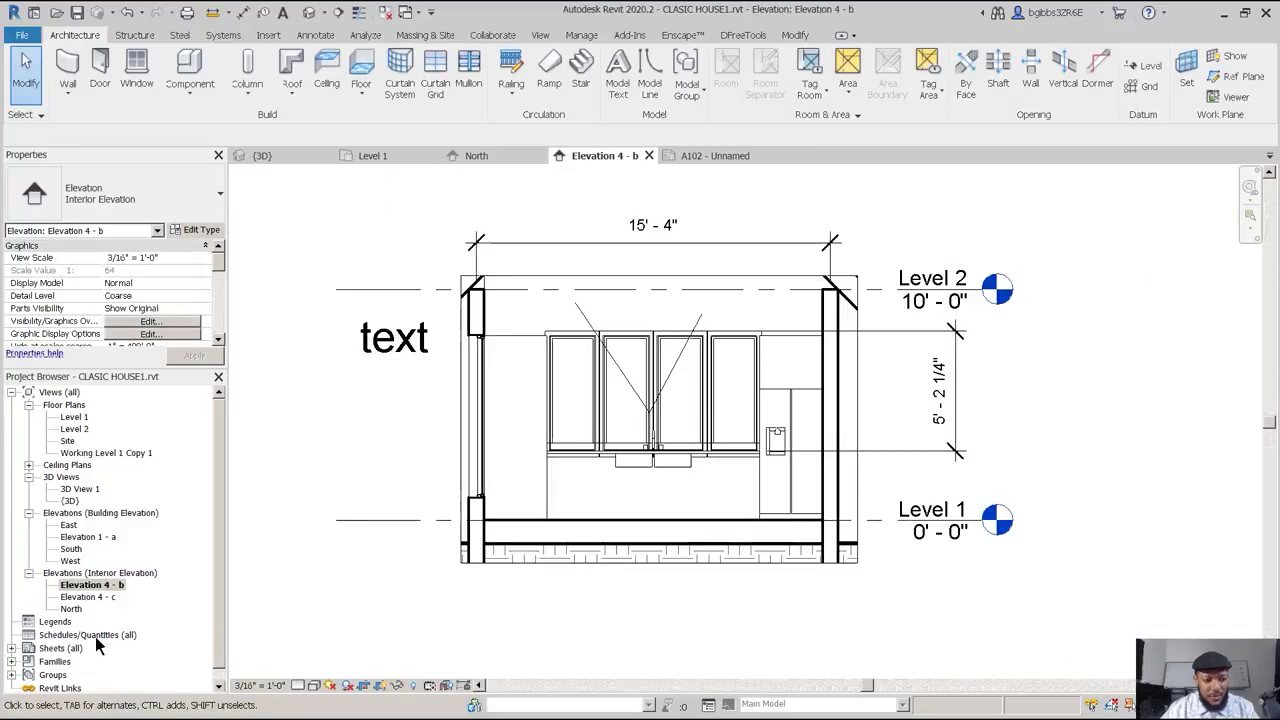
{"action": "left_click", "coordinate": [367, 688]}
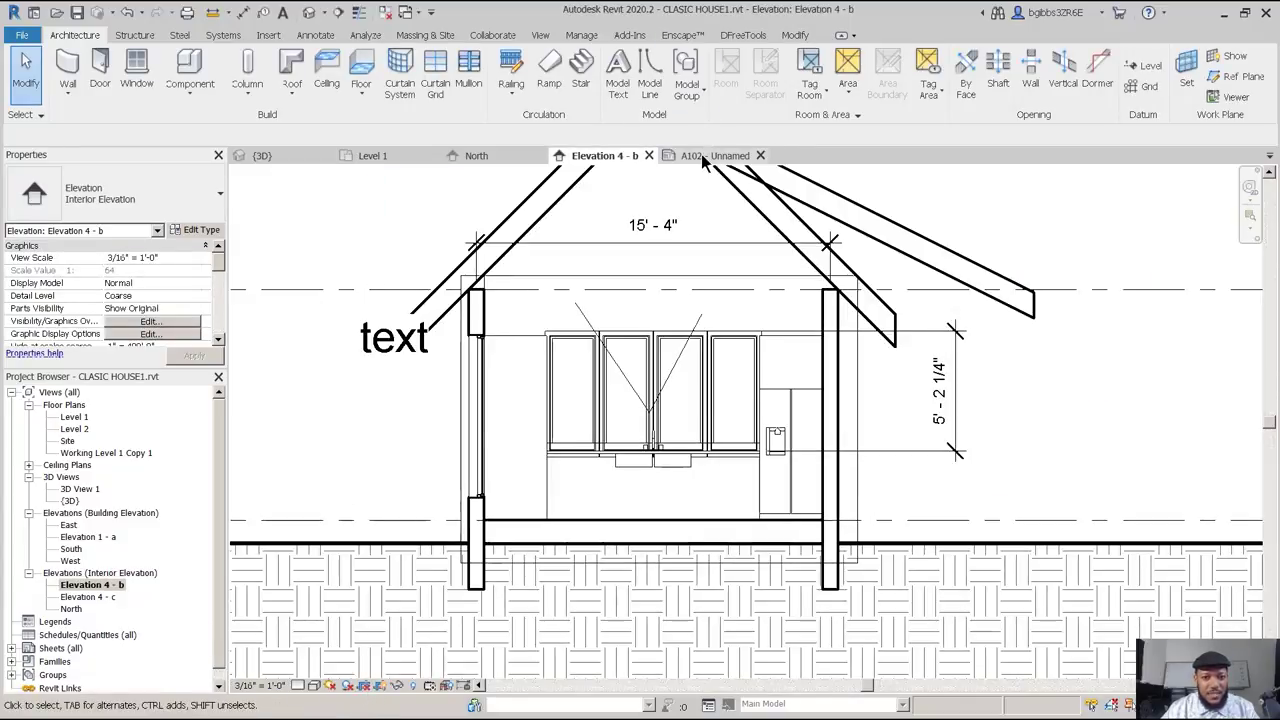
{"action": "left_click", "coordinate": [705, 156]}
{"action": "left_click_drag", "start_coordinate": [83, 590], "coordinate": [601, 442]}
{"action": "left_click", "coordinate": [602, 440]}
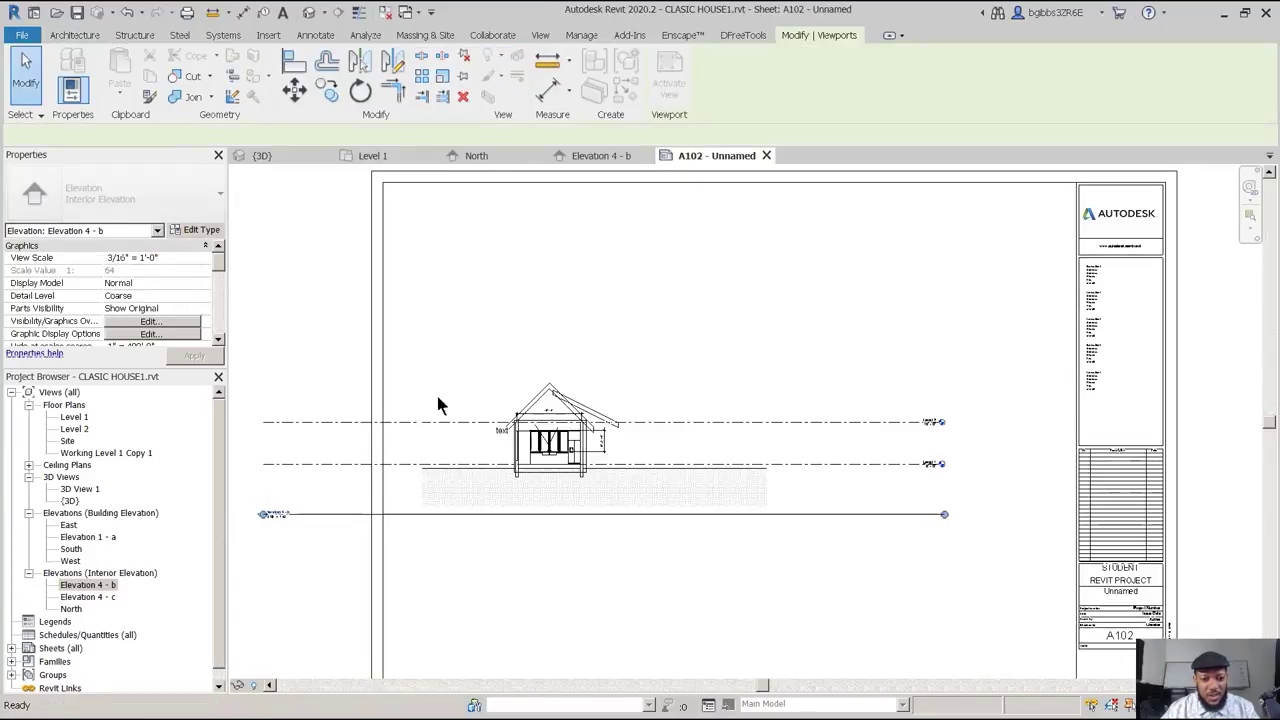
Check the extents of the uncropped elevation's viewport and delete it from sheet A102.
{"action": "left_click", "coordinate": [688, 408]}
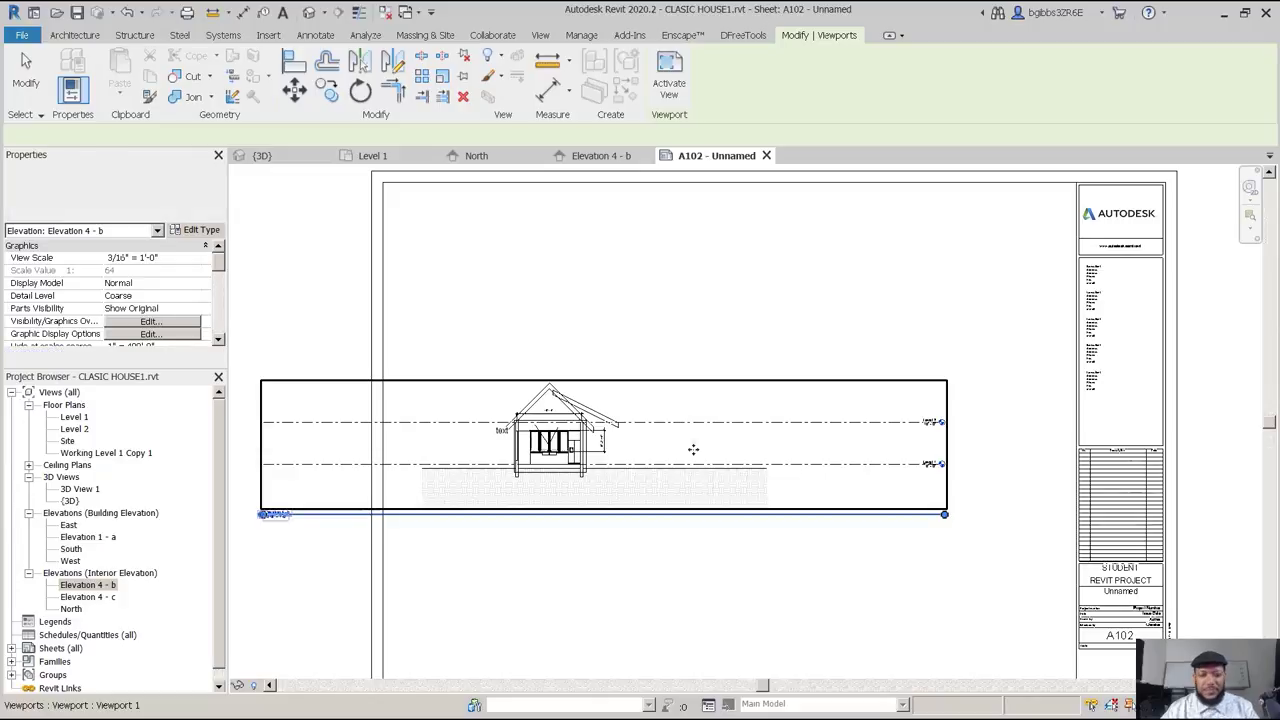
{"action": "left_click", "coordinate": [665, 340]}
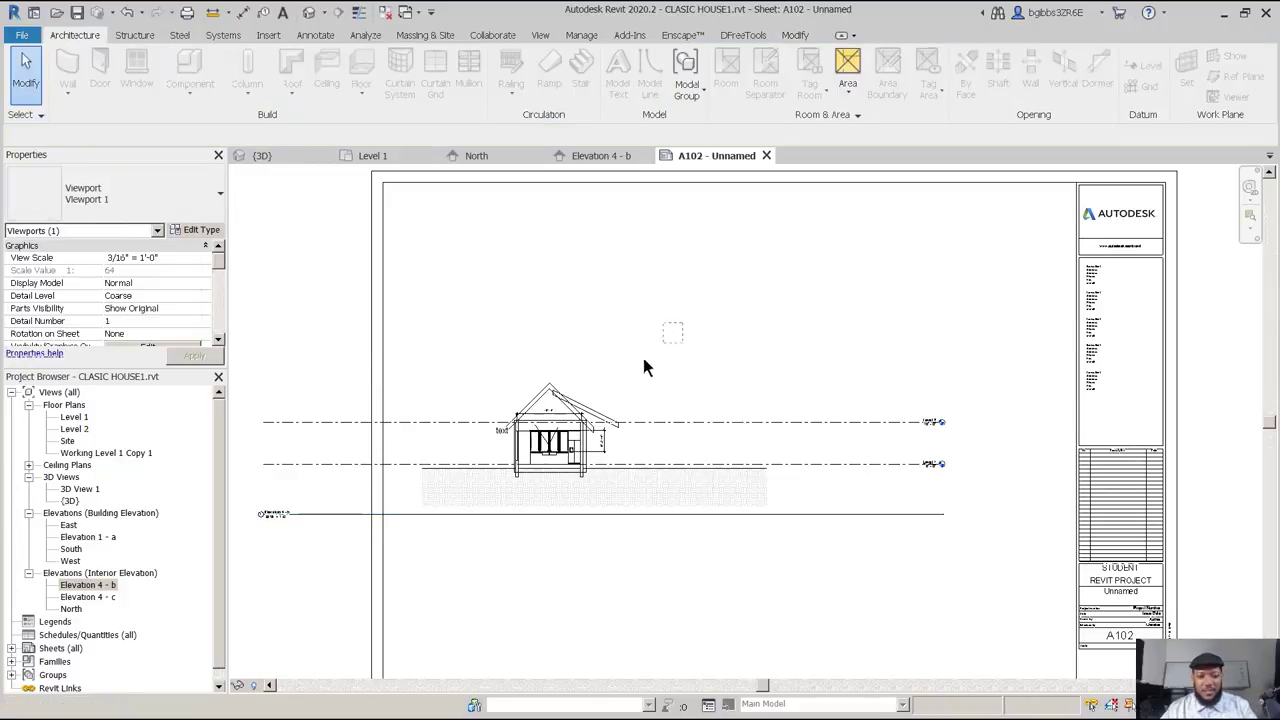
{"action": "left_click", "coordinate": [605, 413]}
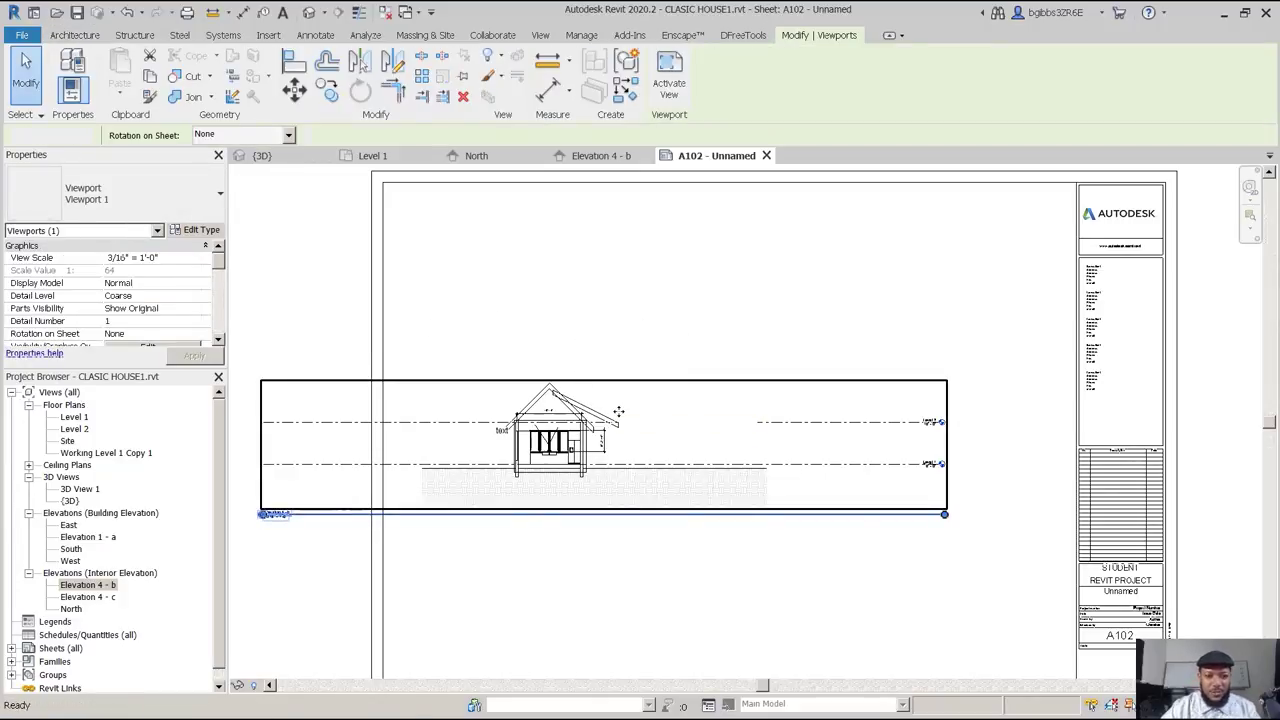
{"action": "key", "text": "Delete"}
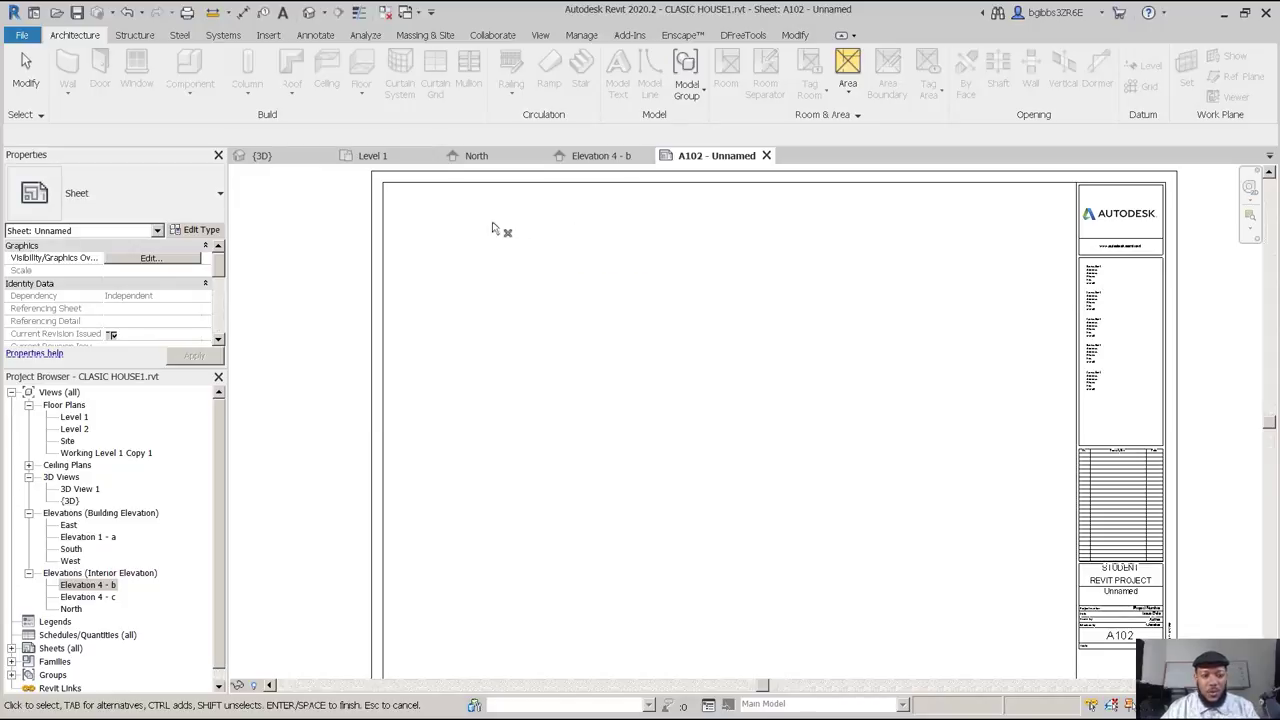
{"action": "middle_click_drag", "start_coordinate": [493, 227], "coordinate": [515, 232]}
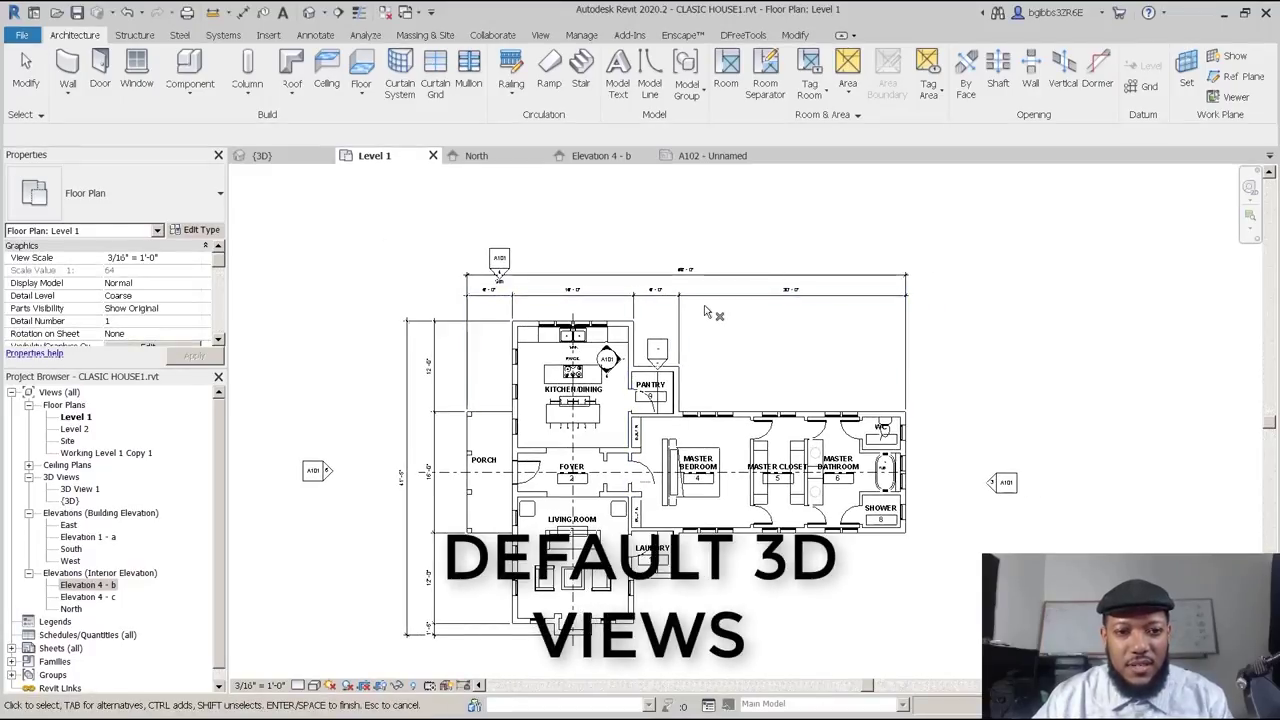
Close the Level 1 plan, Elevation 4 - b and sheet A102 views, leaving the default 3D view active.
{"action": "left_click", "coordinate": [434, 157]}
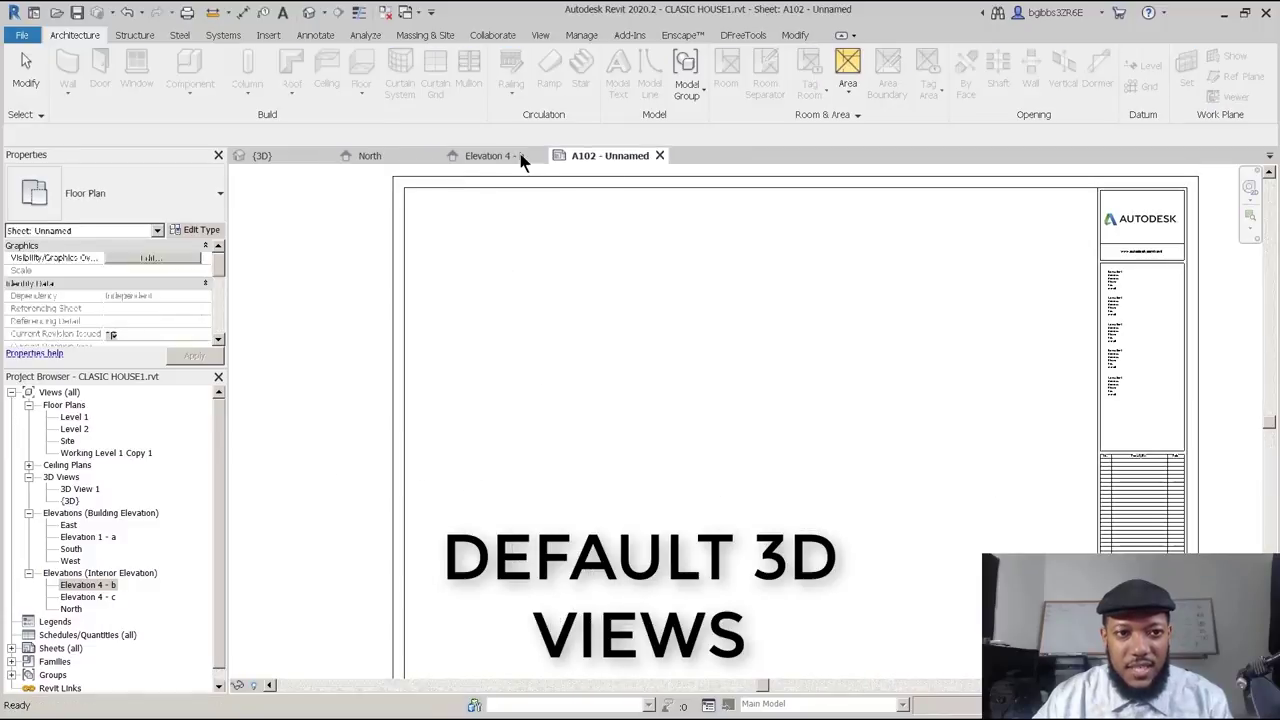
{"action": "left_click", "coordinate": [520, 157]}
{"action": "left_click", "coordinate": [542, 156]}
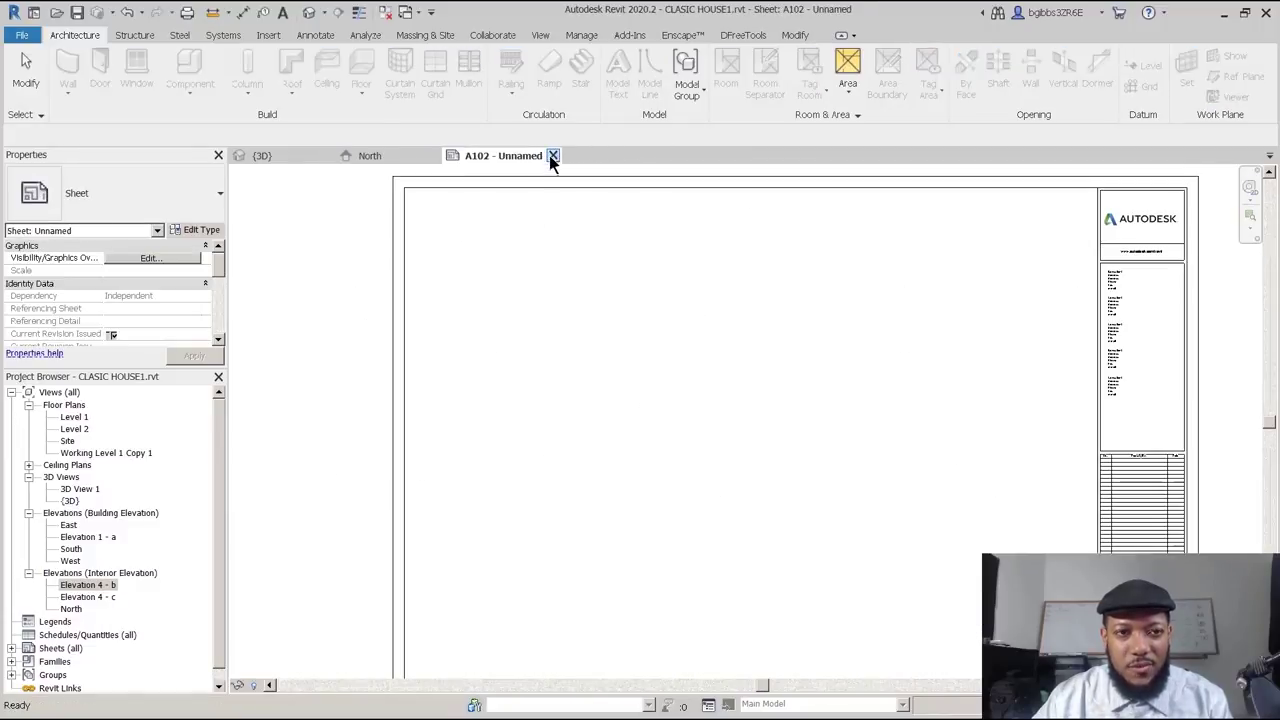
{"action": "left_click", "coordinate": [552, 157]}
Orbit the default 3D view to an overhead corner view of the house and switch its projection to Perspective.
{"action": "scroll", "coordinate": [703, 517], "scroll_direction": "down", "scroll_amount": 2}
{"action": "middle_click_drag", "start_coordinate": [702, 516], "coordinate": [420, 278], "text": "shift"}
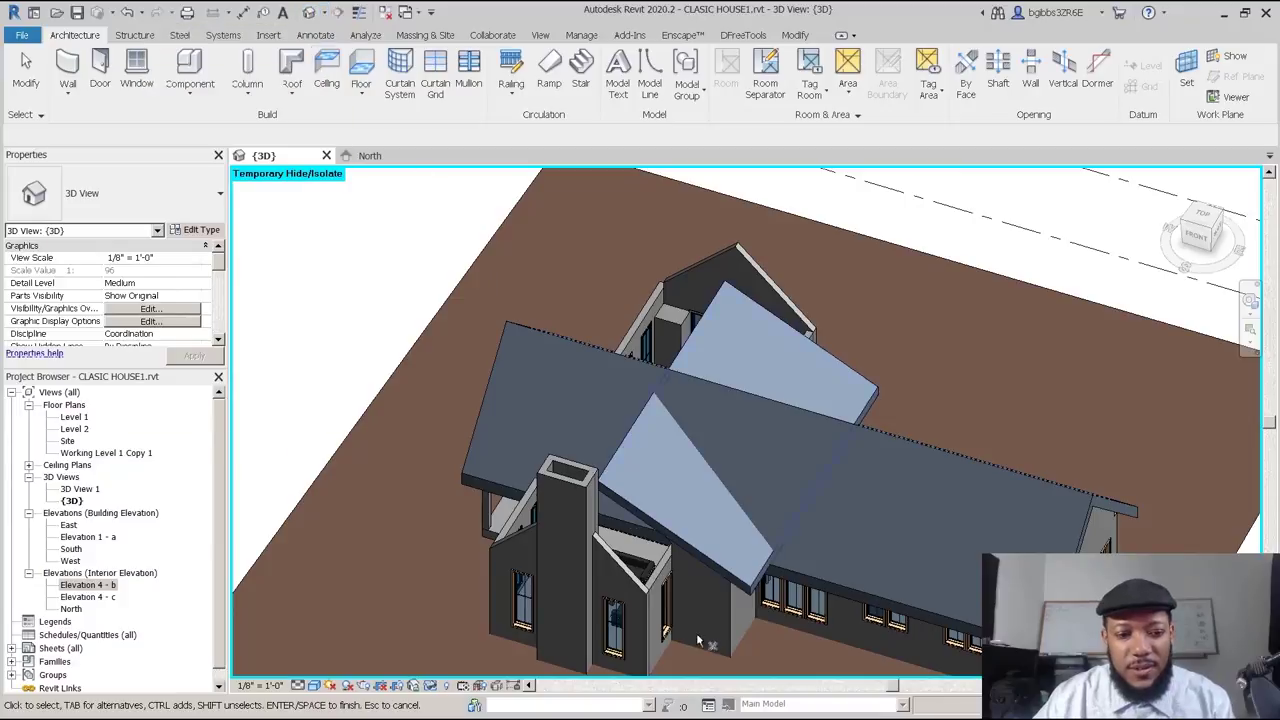
{"action": "scroll", "coordinate": [706, 608], "scroll_direction": "down", "scroll_amount": 3}
{"action": "middle_click_drag", "start_coordinate": [718, 585], "coordinate": [665, 375], "text": "shift"}
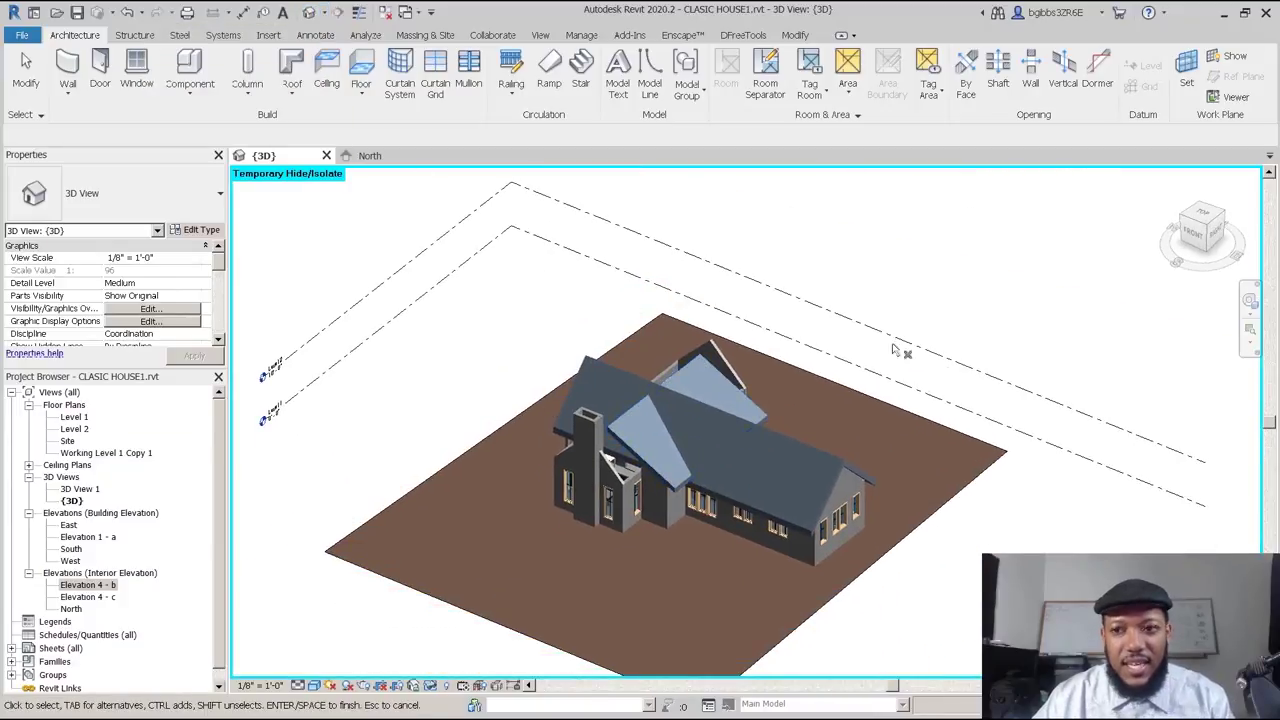
{"action": "scroll", "coordinate": [777, 289], "scroll_direction": "up", "scroll_amount": 2}
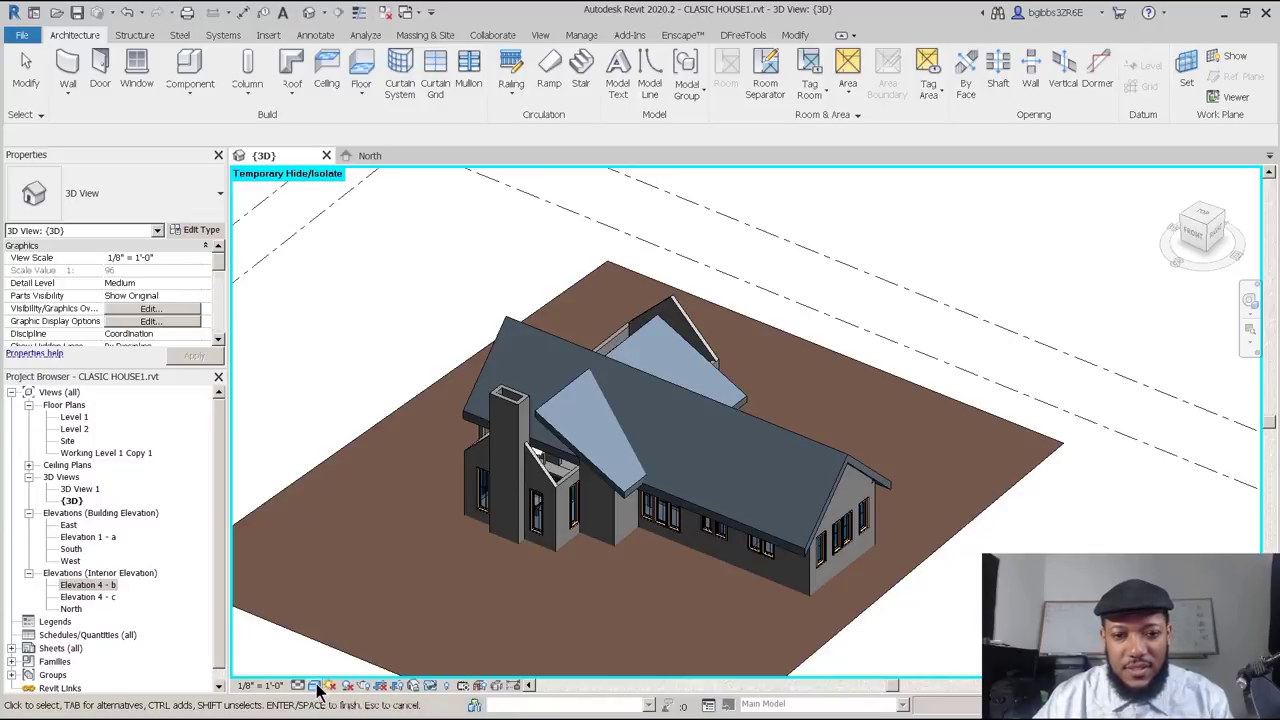
{"action": "right_click", "coordinate": [1195, 230]}
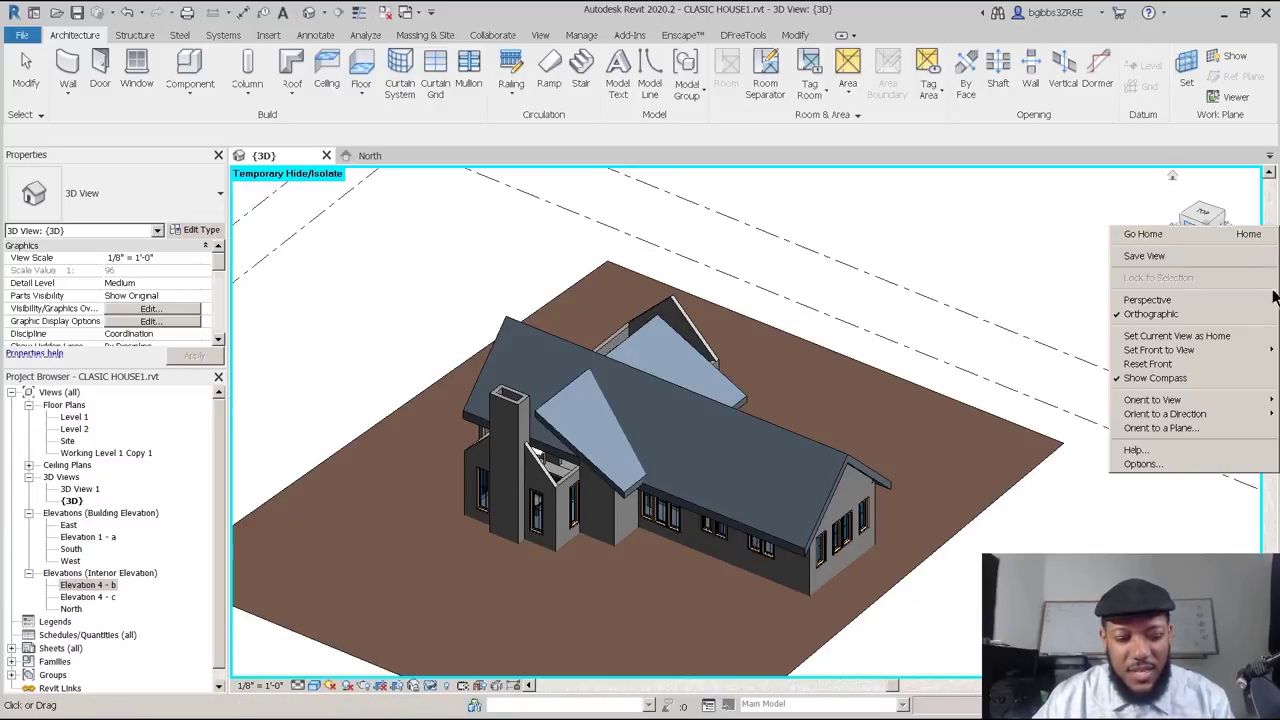
{"action": "left_click", "coordinate": [1176, 302]}
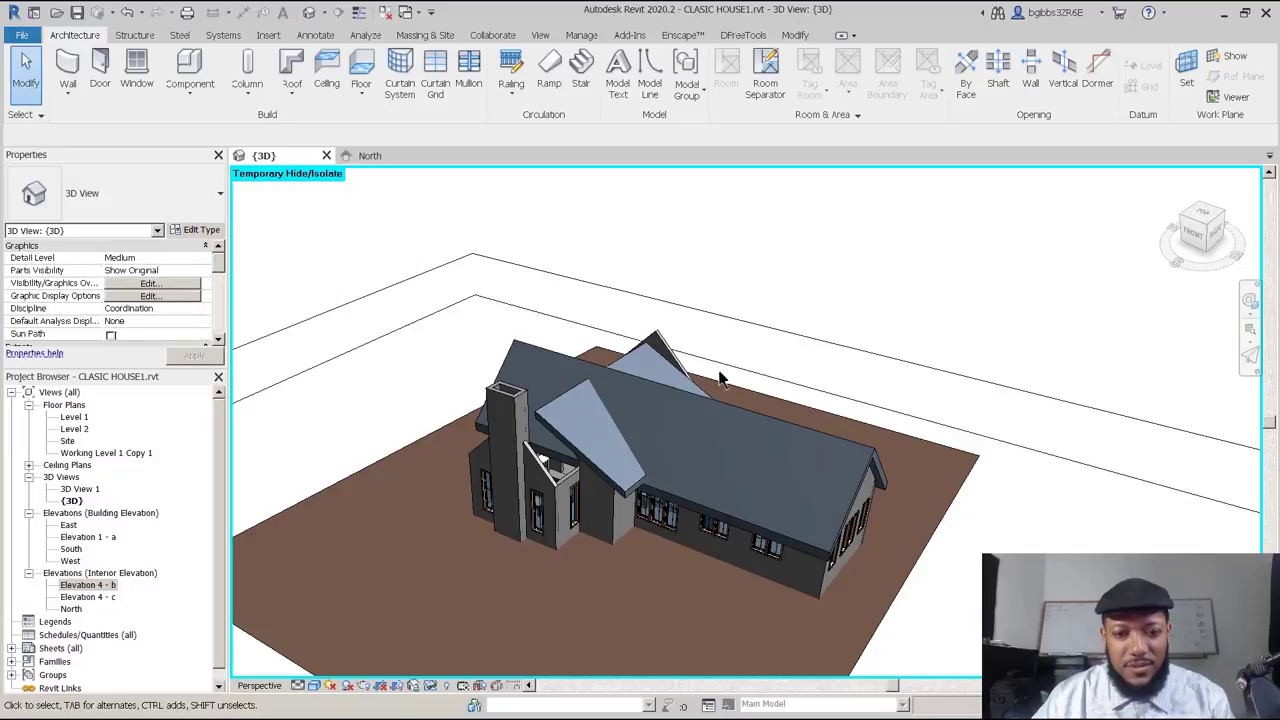
Orient the default 3D view square to the front of the house by picking a plane on the chimney-side front face.
{"action": "middle_click_drag", "start_coordinate": [686, 457], "coordinate": [636, 530], "text": "shift"}
{"action": "scroll", "coordinate": [636, 488], "scroll_direction": "up", "scroll_amount": 2}
{"action": "scroll", "coordinate": [636, 483], "scroll_direction": "down", "scroll_amount": 1}
{"action": "scroll", "coordinate": [636, 490], "scroll_direction": "down", "scroll_amount": 3}
{"action": "middle_click_drag", "start_coordinate": [674, 426], "coordinate": [677, 448], "text": "shift"}
{"action": "scroll", "coordinate": [677, 448], "scroll_direction": "up", "scroll_amount": 3}
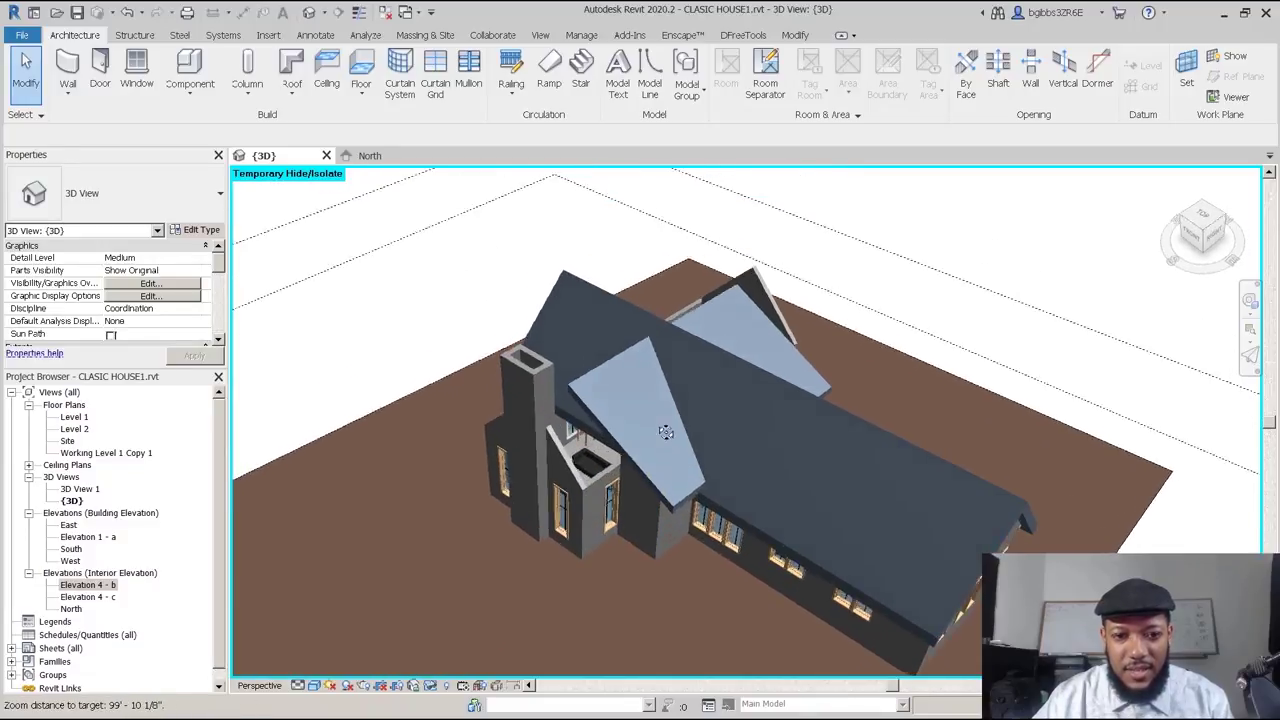
{"action": "right_click", "coordinate": [1193, 236]}
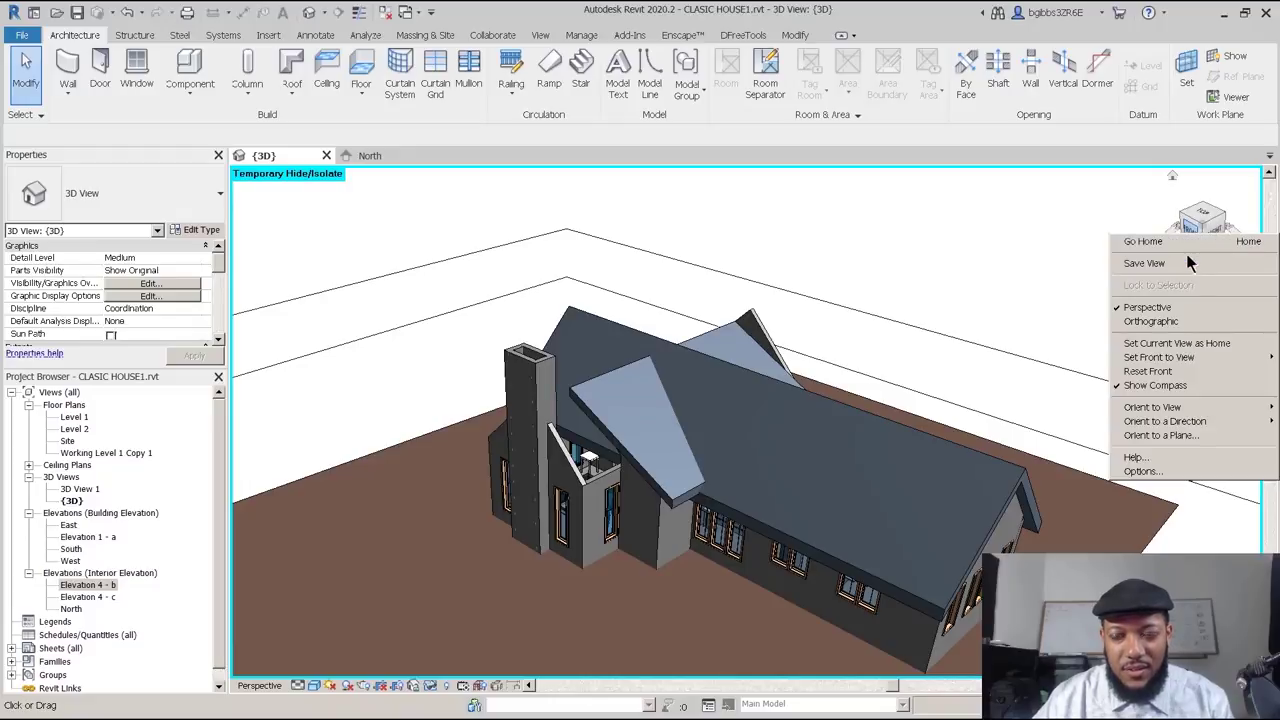
{"action": "left_click", "coordinate": [824, 290]}
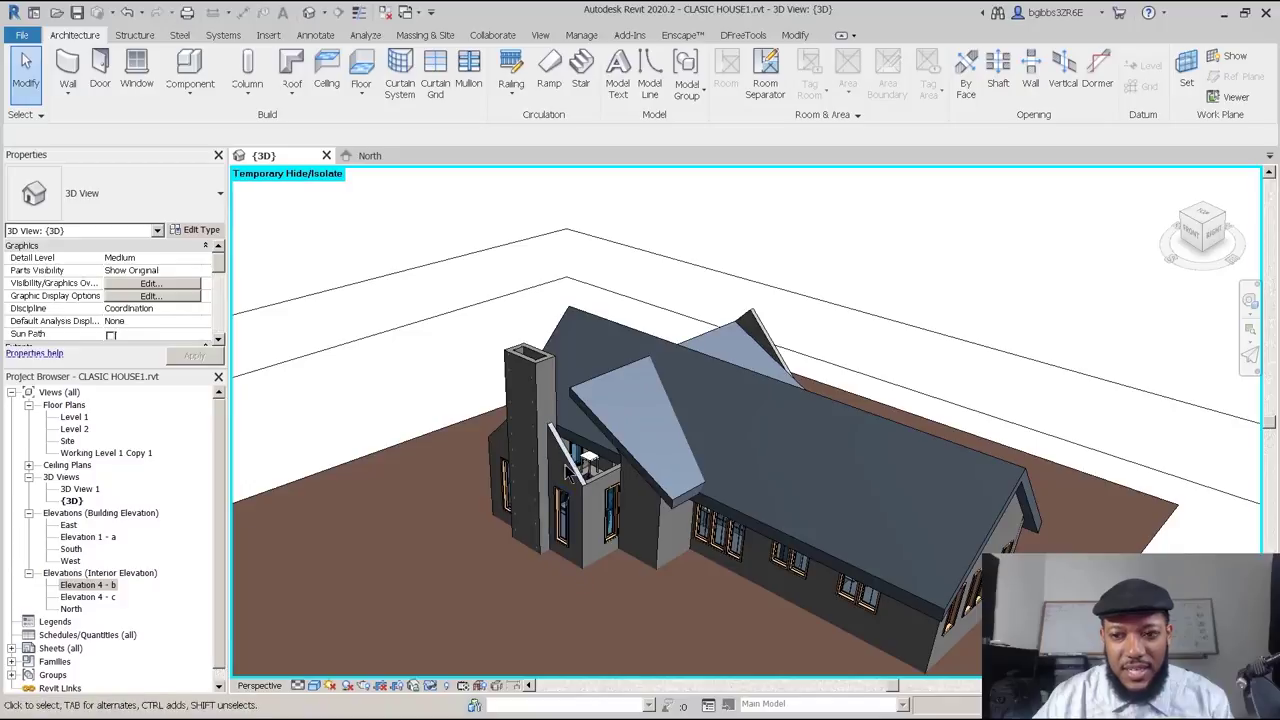
{"action": "left_click", "coordinate": [583, 485]}
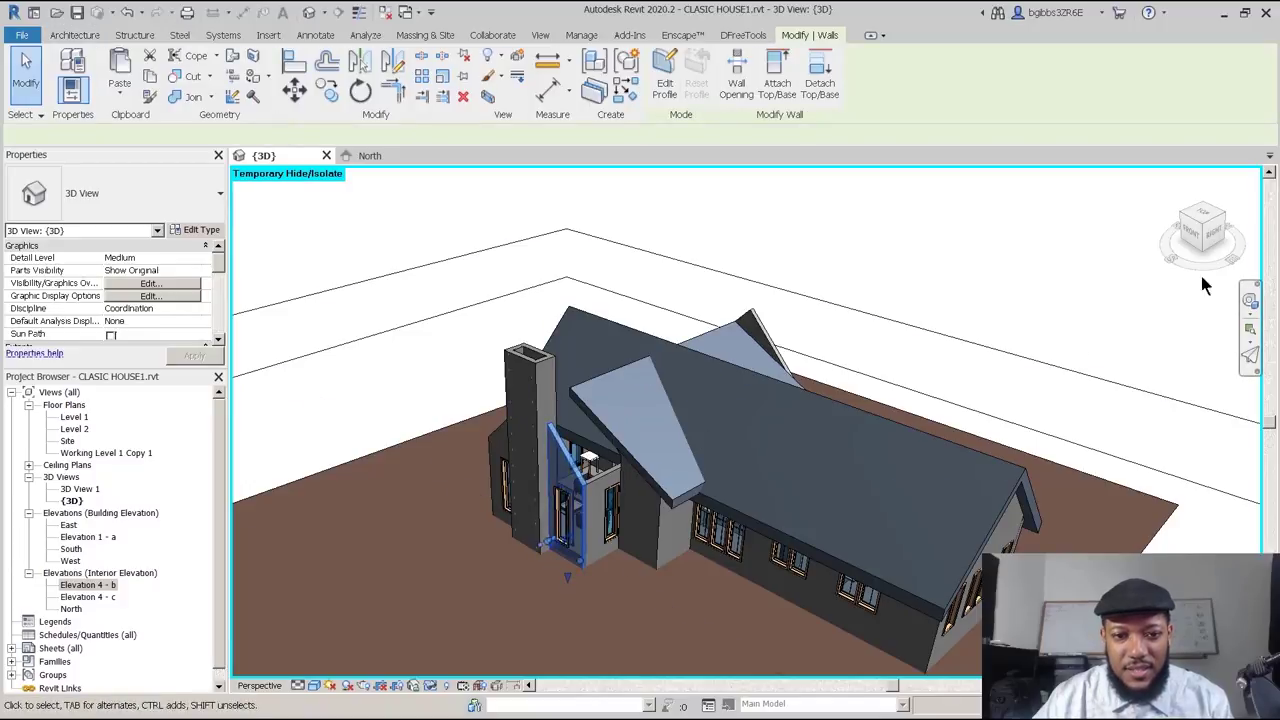
{"action": "right_click", "coordinate": [1198, 234]}
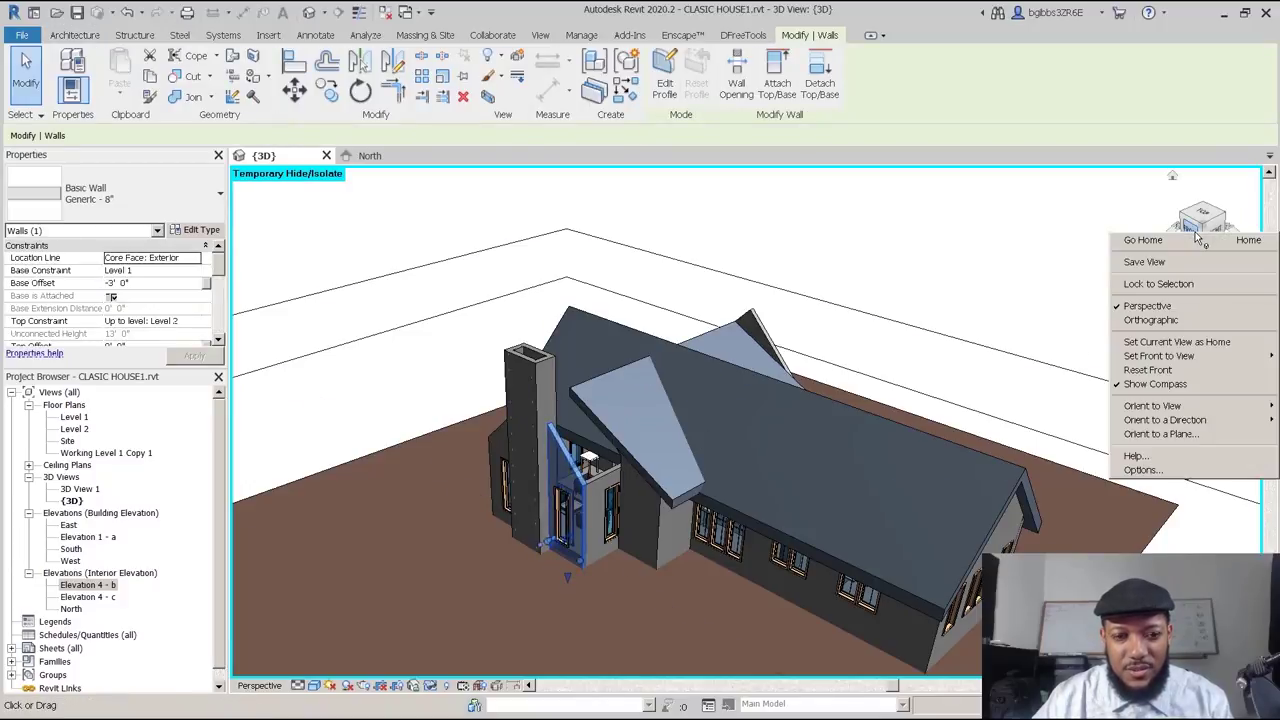
{"action": "left_click", "coordinate": [1170, 435]}
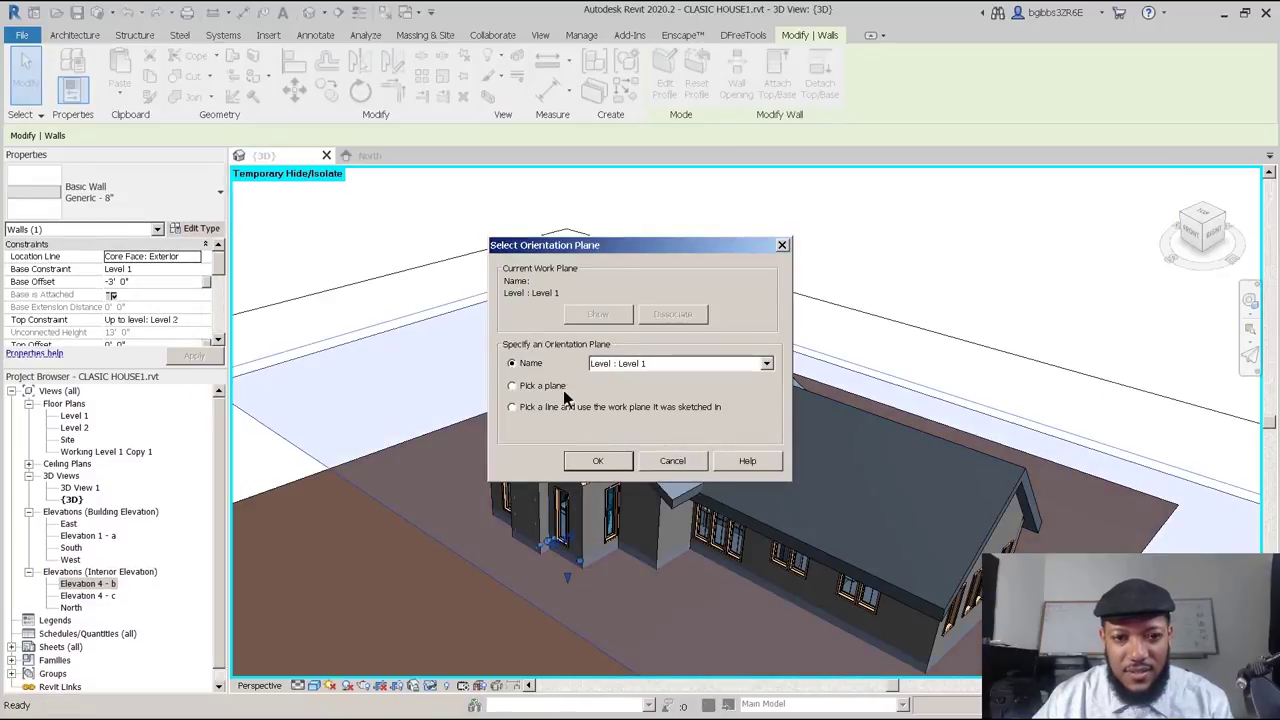
{"action": "left_click", "coordinate": [596, 461]}
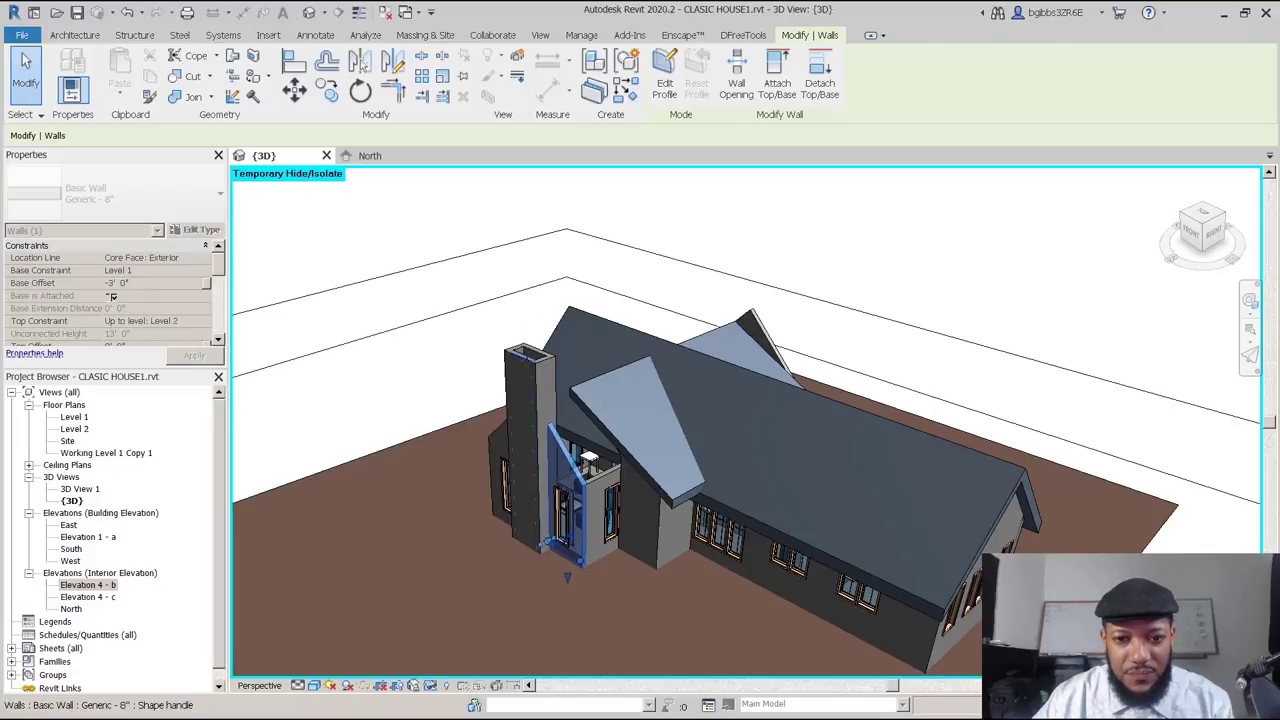
{"action": "scroll", "coordinate": [526, 358], "scroll_direction": "up", "scroll_amount": 5}
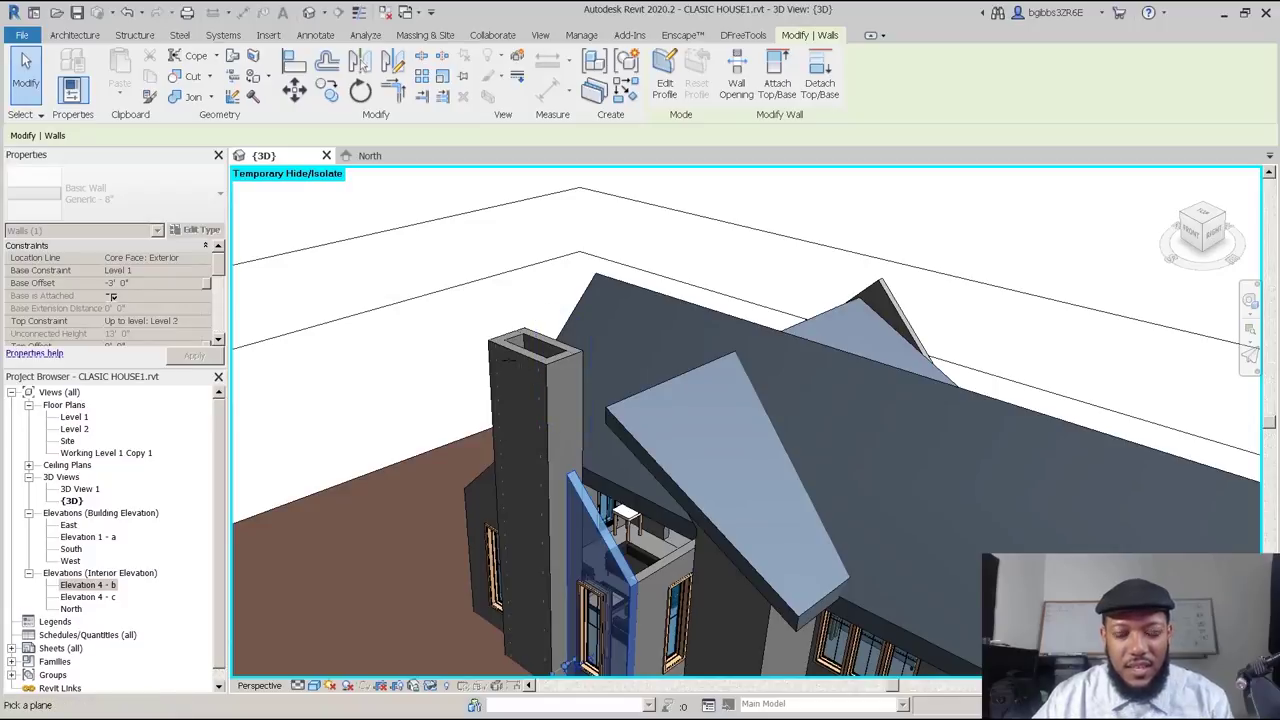
{"action": "key", "text": "Escape"}
{"action": "scroll", "coordinate": [589, 321], "scroll_direction": "down", "scroll_amount": 10}
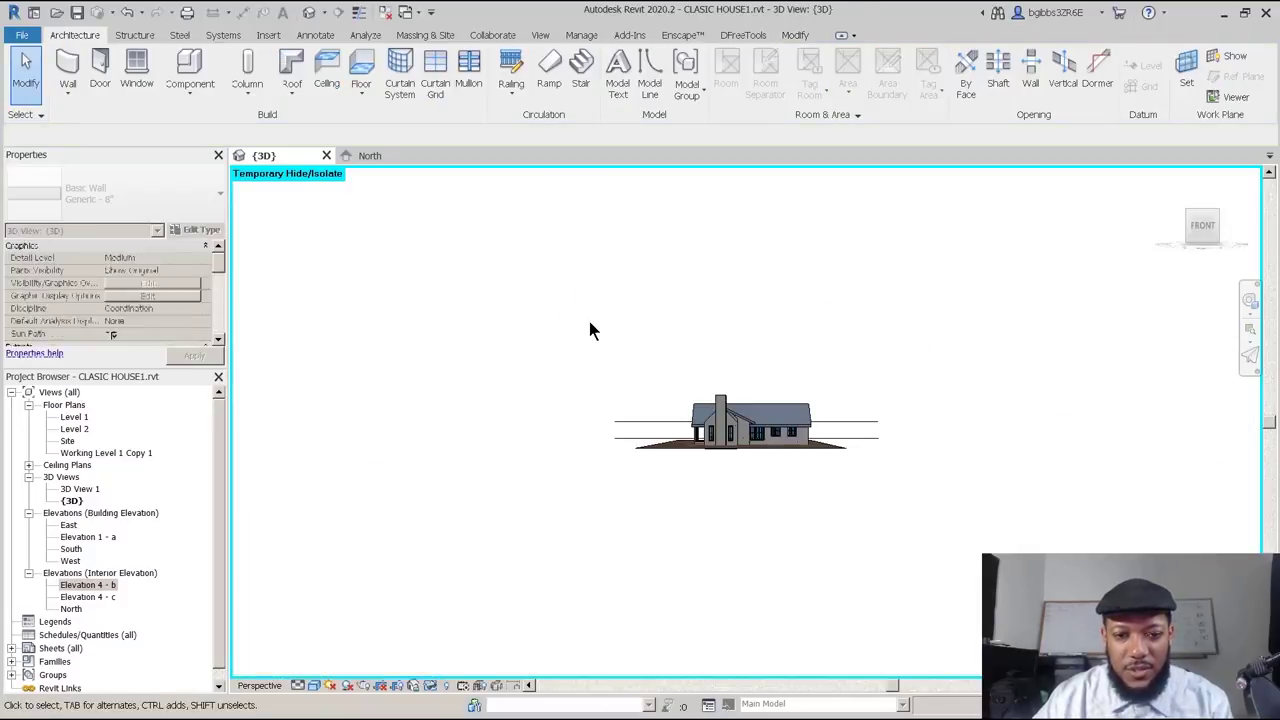
Orbit the 3D view to a low front-right corner of the house, then crop the view and show its crop region.
{"action": "scroll", "coordinate": [770, 405], "scroll_direction": "up", "scroll_amount": 3}
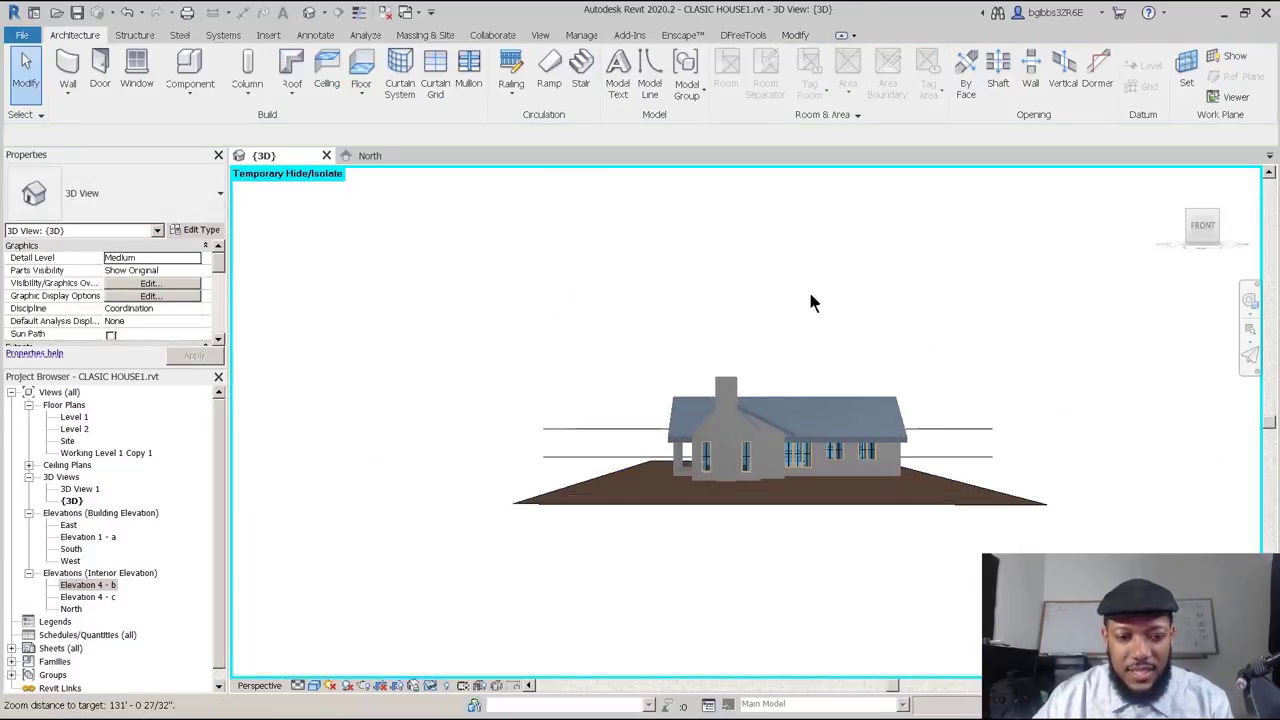
{"action": "scroll", "coordinate": [900, 310], "scroll_direction": "up", "scroll_amount": 2}
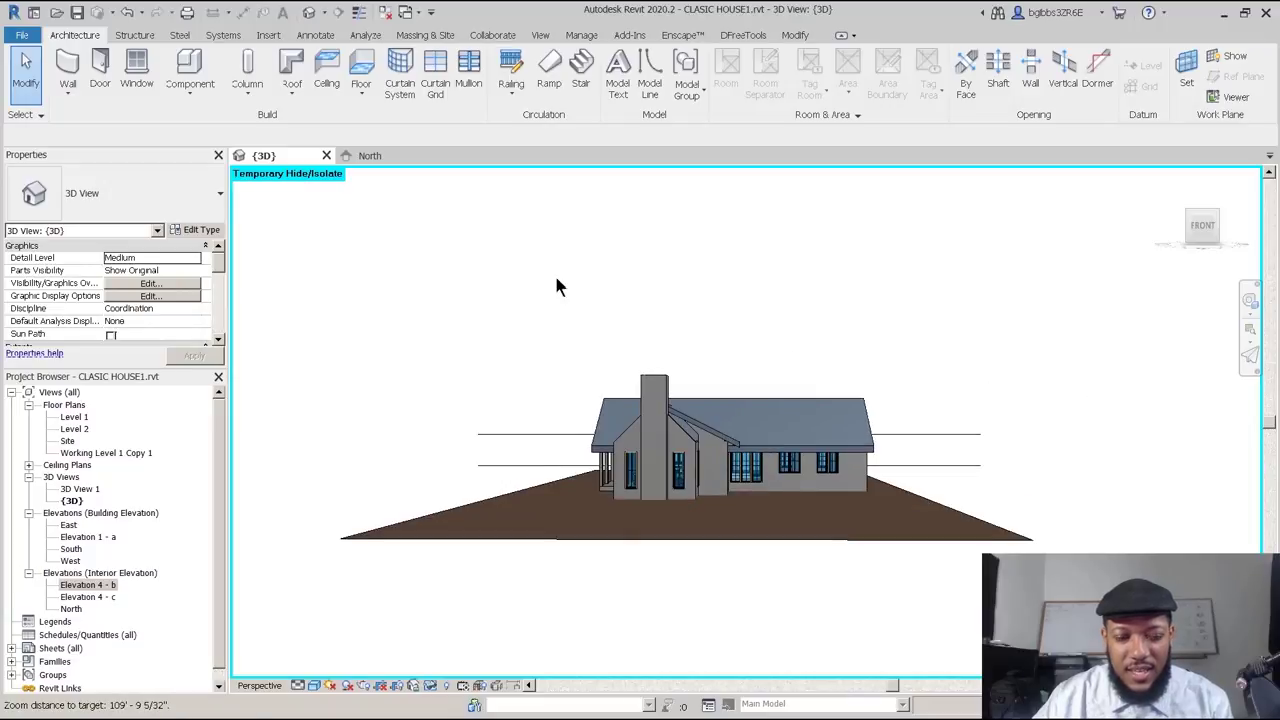
{"action": "middle_click_drag", "start_coordinate": [779, 470], "coordinate": [445, 371], "text": "shift"}
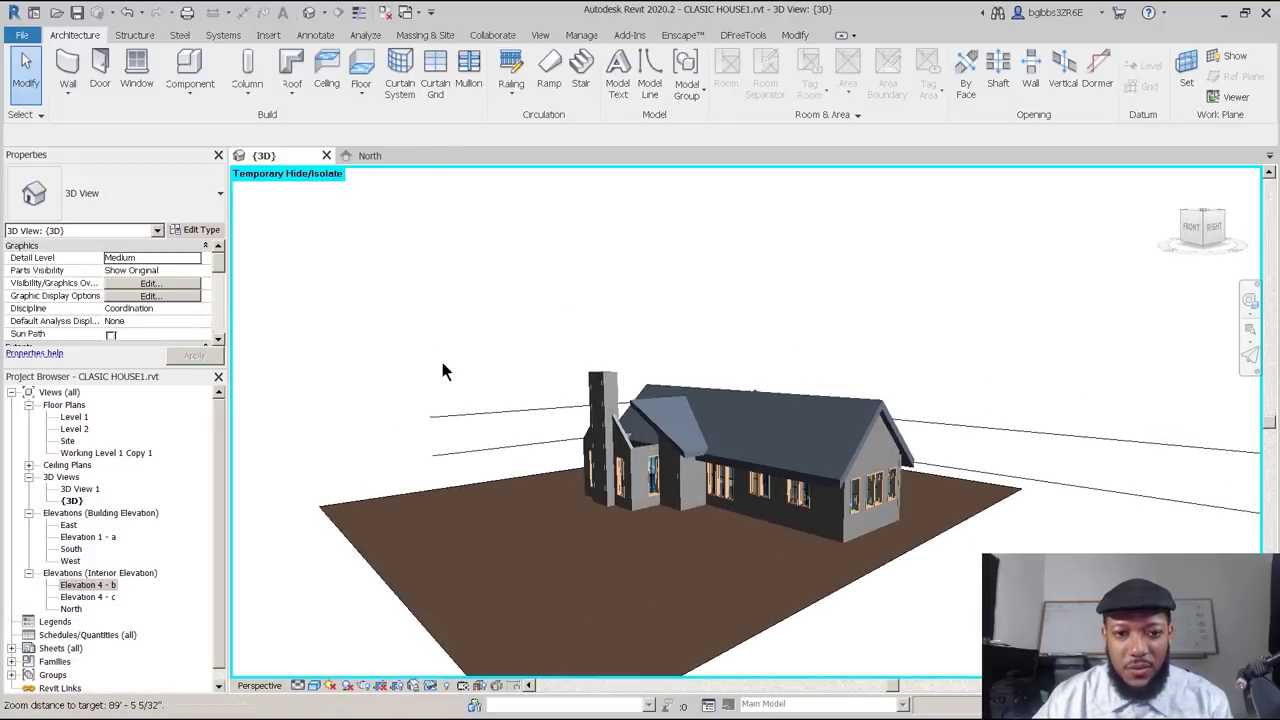
{"action": "left_click", "coordinate": [381, 686]}
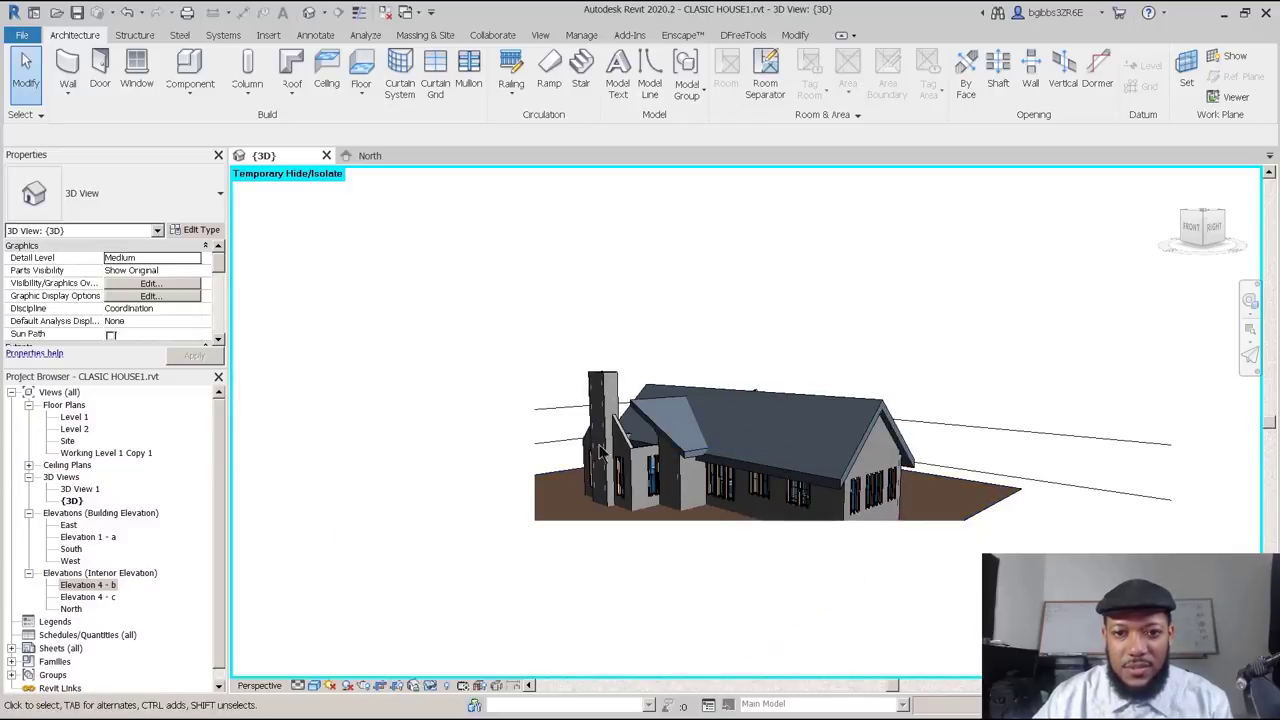
{"action": "left_click", "coordinate": [399, 688]}
Resize the crop region around the house by tightening its top and right edges and lowering its bottom edge.
{"action": "left_click", "coordinate": [536, 287]}
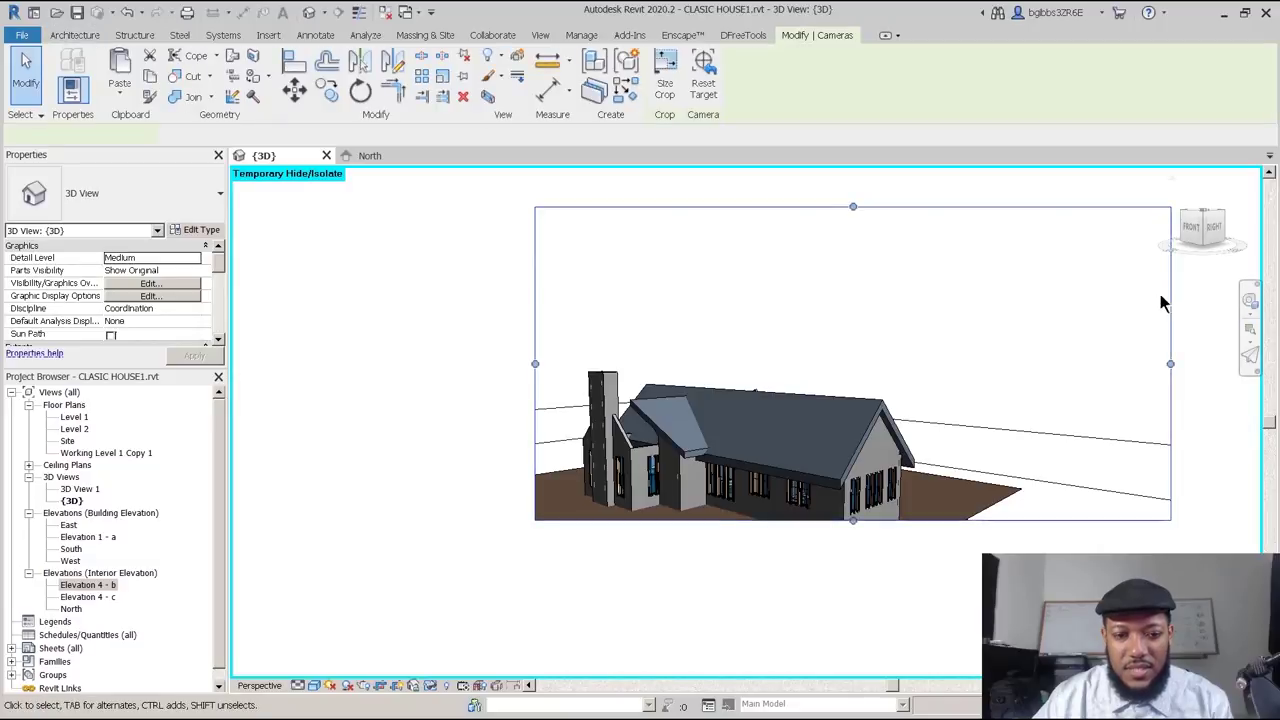
{"action": "middle_click_drag", "start_coordinate": [1160, 303], "coordinate": [1020, 366]}
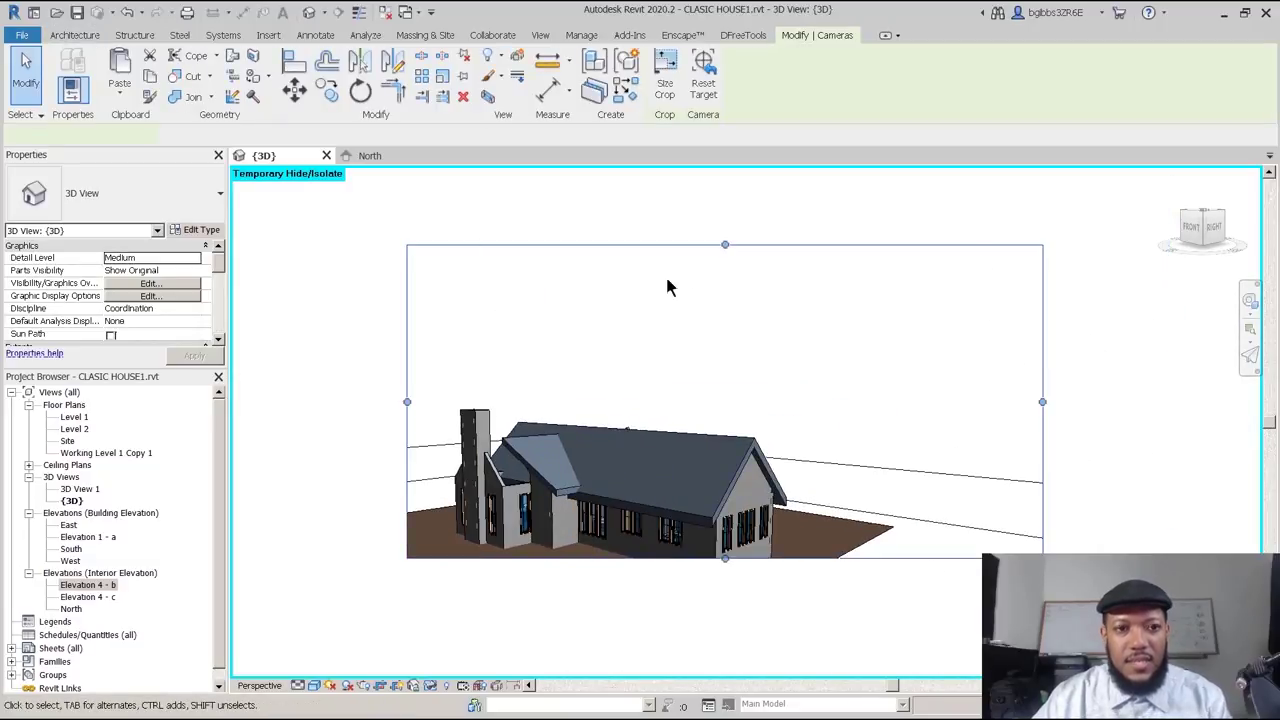
{"action": "left_click_drag", "start_coordinate": [725, 245], "coordinate": [725, 350]}
{"action": "left_click_drag", "start_coordinate": [1042, 455], "coordinate": [853, 456]}
{"action": "left_click_drag", "start_coordinate": [631, 558], "coordinate": [628, 624]}
{"action": "mouse_move", "coordinate": [660, 502]}
{"action": "middle_mouse_down"}
{"action": "mouse_move", "coordinate": [664, 472]}
{"action": "mouse_move", "coordinate": [649, 487]}
{"action": "mouse_move", "coordinate": [668, 490]}
{"action": "mouse_move", "coordinate": [649, 494]}
{"action": "mouse_move", "coordinate": [672, 494]}
{"action": "middle_mouse_up"}
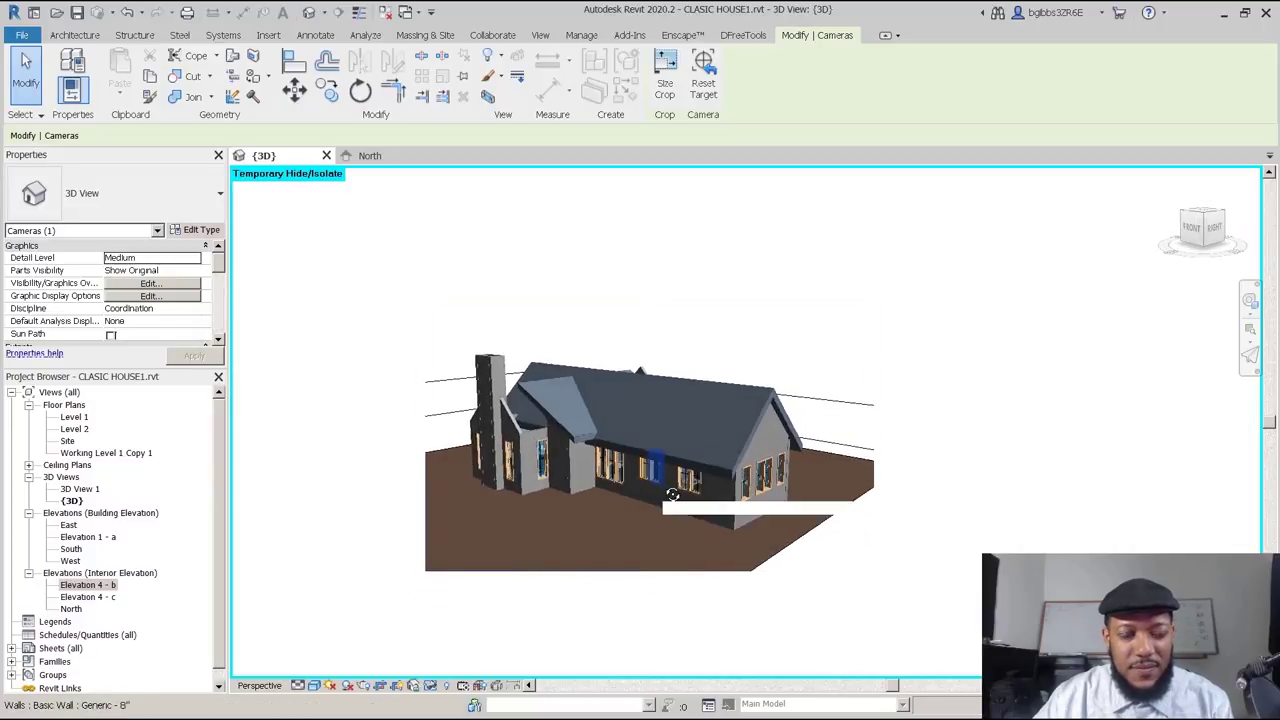
{"action": "middle_click_drag", "start_coordinate": [606, 423], "coordinate": [593, 363], "text": "shift"}
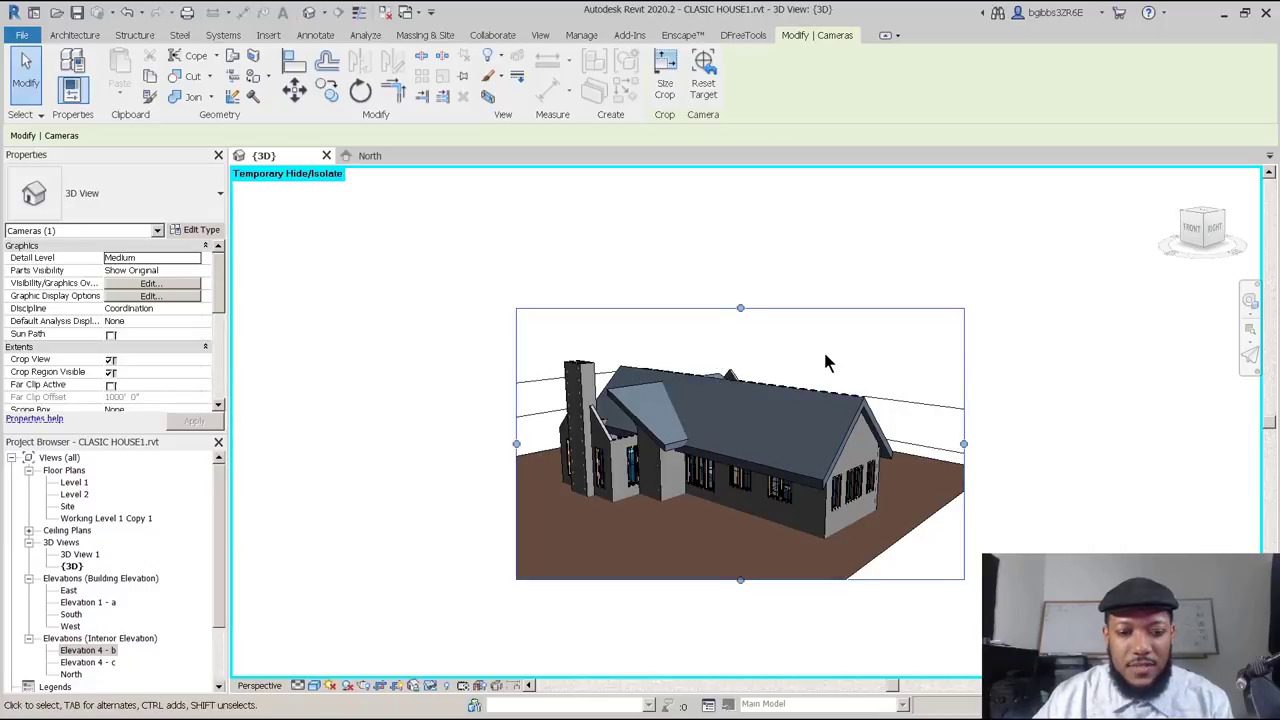
Save the orientation and lock the default 3D view under the name "view 1".
{"action": "left_click", "coordinate": [415, 688]}
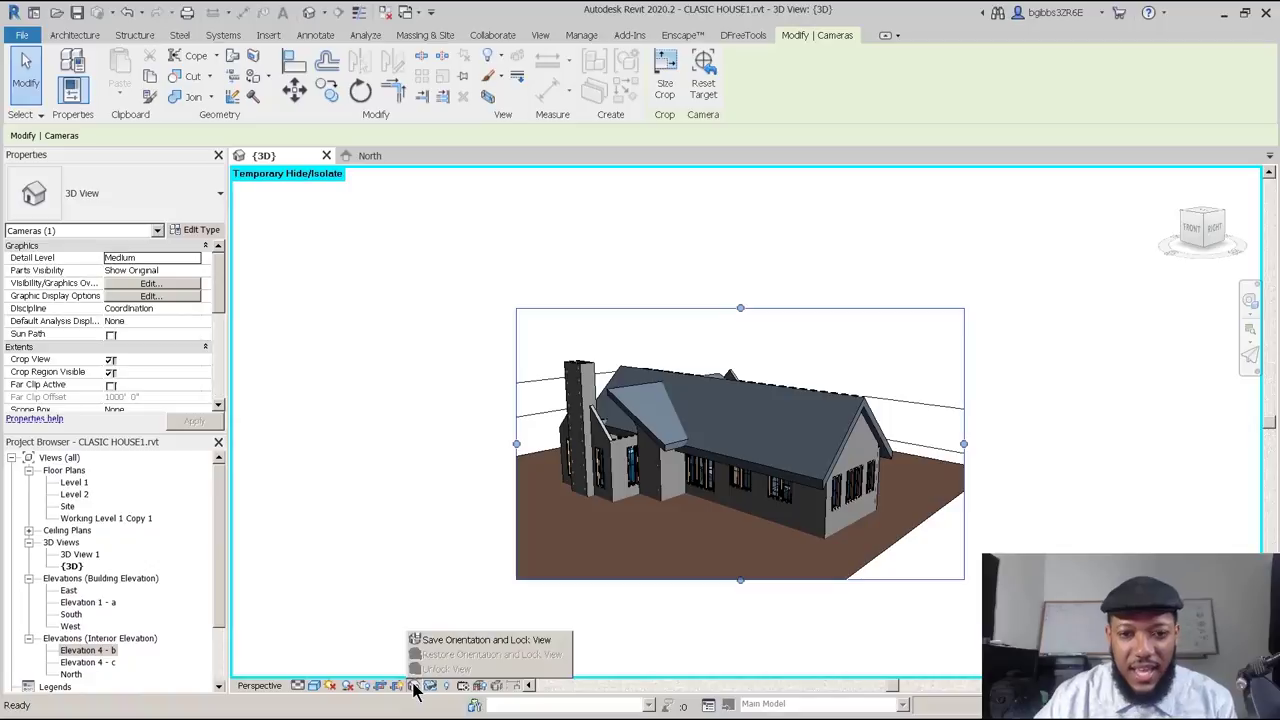
{"action": "left_click", "coordinate": [470, 640]}
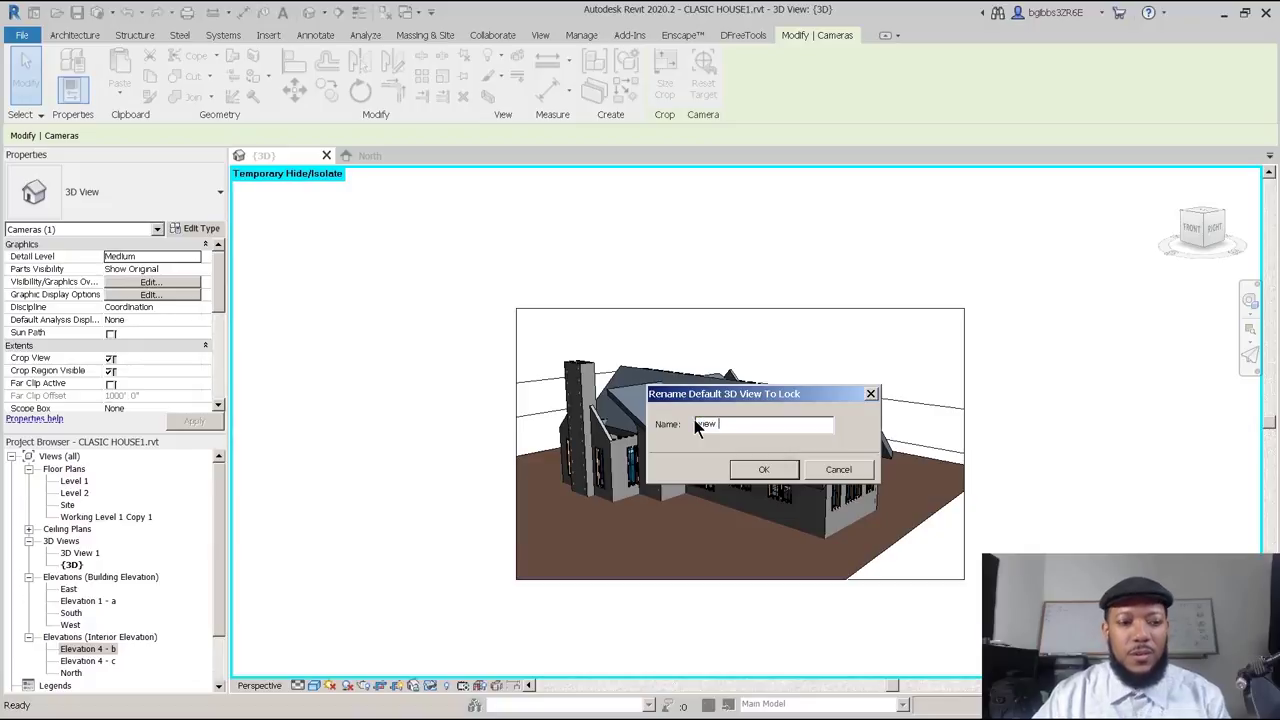
{"action": "key", "text": "Return"}
{"action": "left_click", "coordinate": [270, 443]}
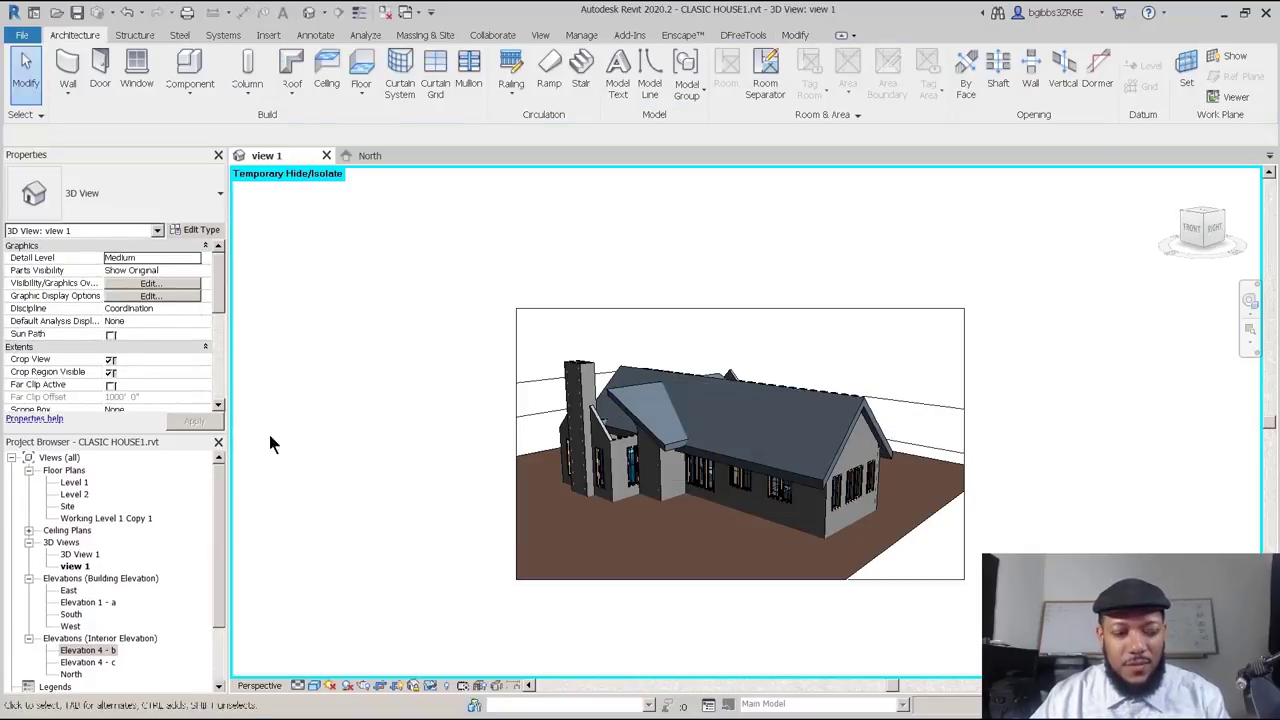
{"action": "left_click", "coordinate": [66, 543]}
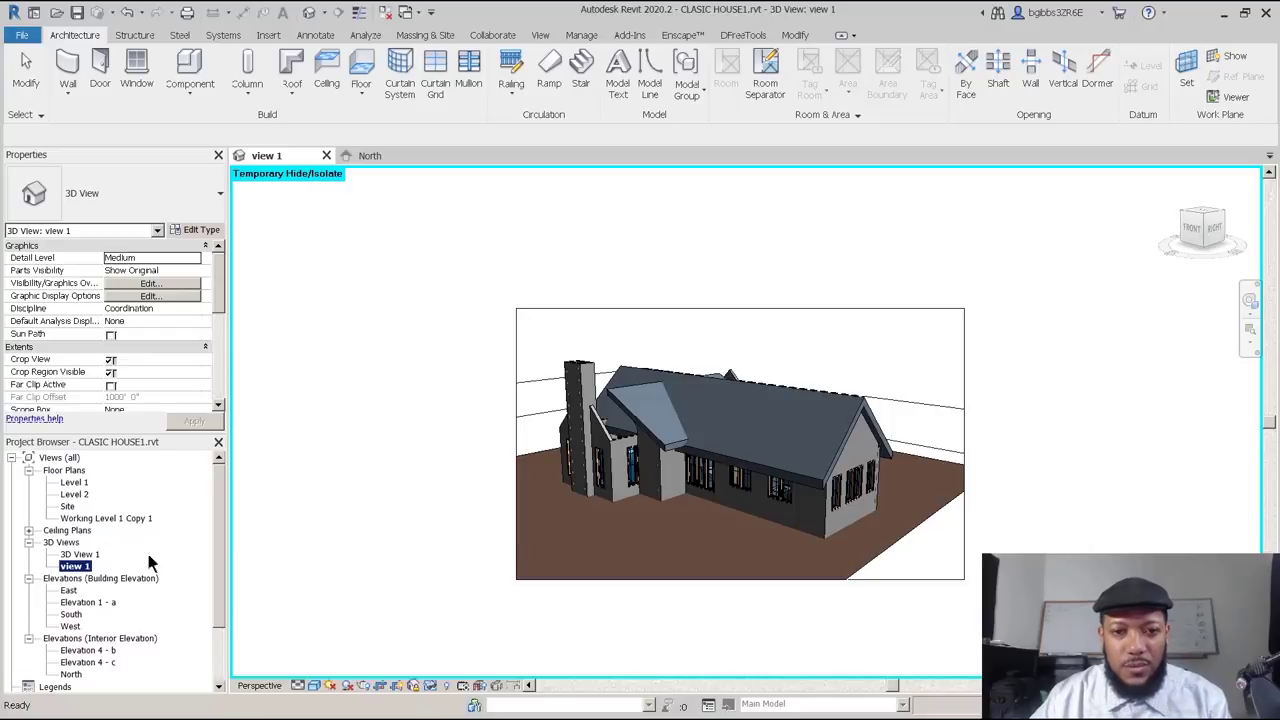
{"action": "left_click", "coordinate": [465, 262]}
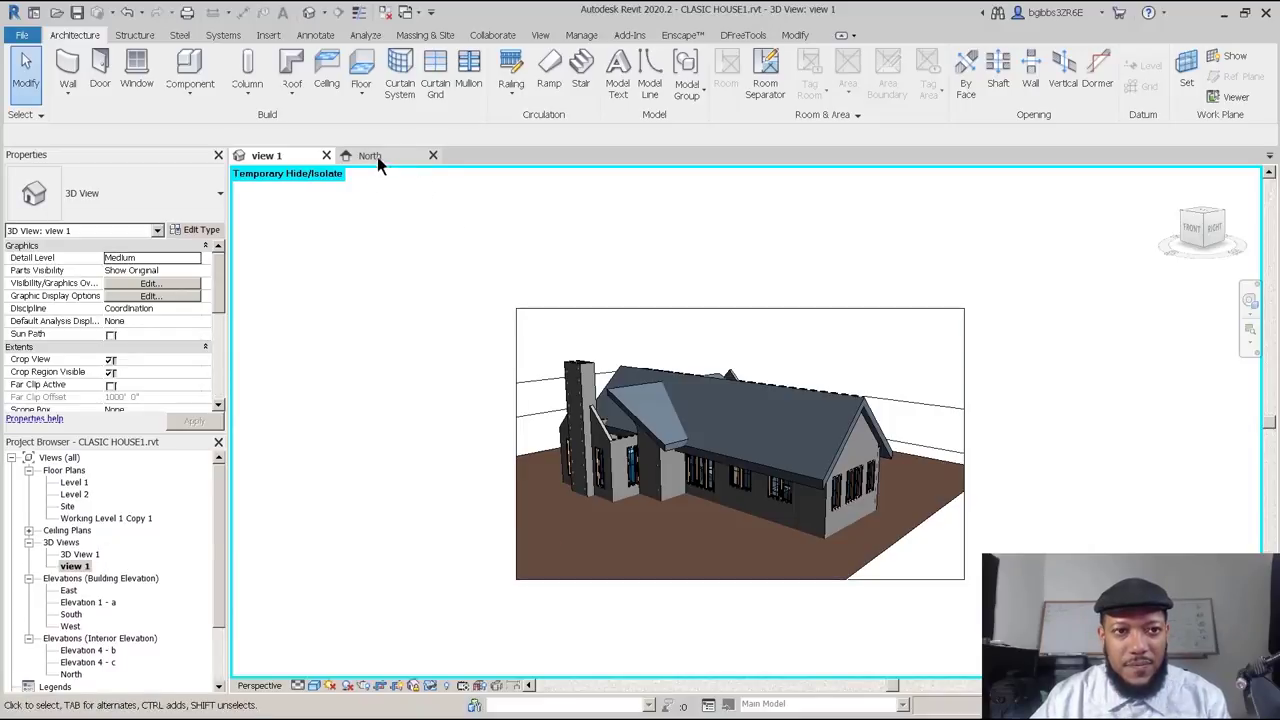
In the Level 1 plan, place a camera outside the house's upper-left corner, aimed diagonally past the master bedroom.
{"action": "double_click", "coordinate": [80, 482]}
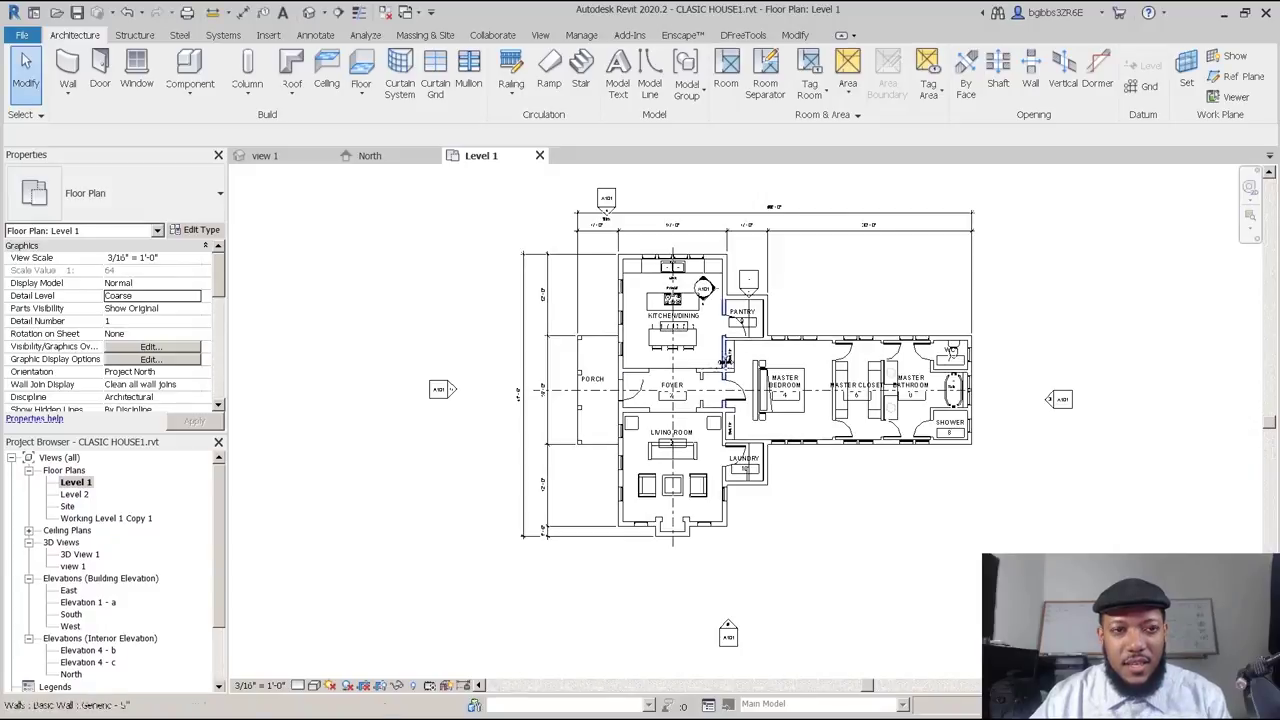
{"action": "middle_click_drag", "start_coordinate": [727, 356], "coordinate": [665, 393]}
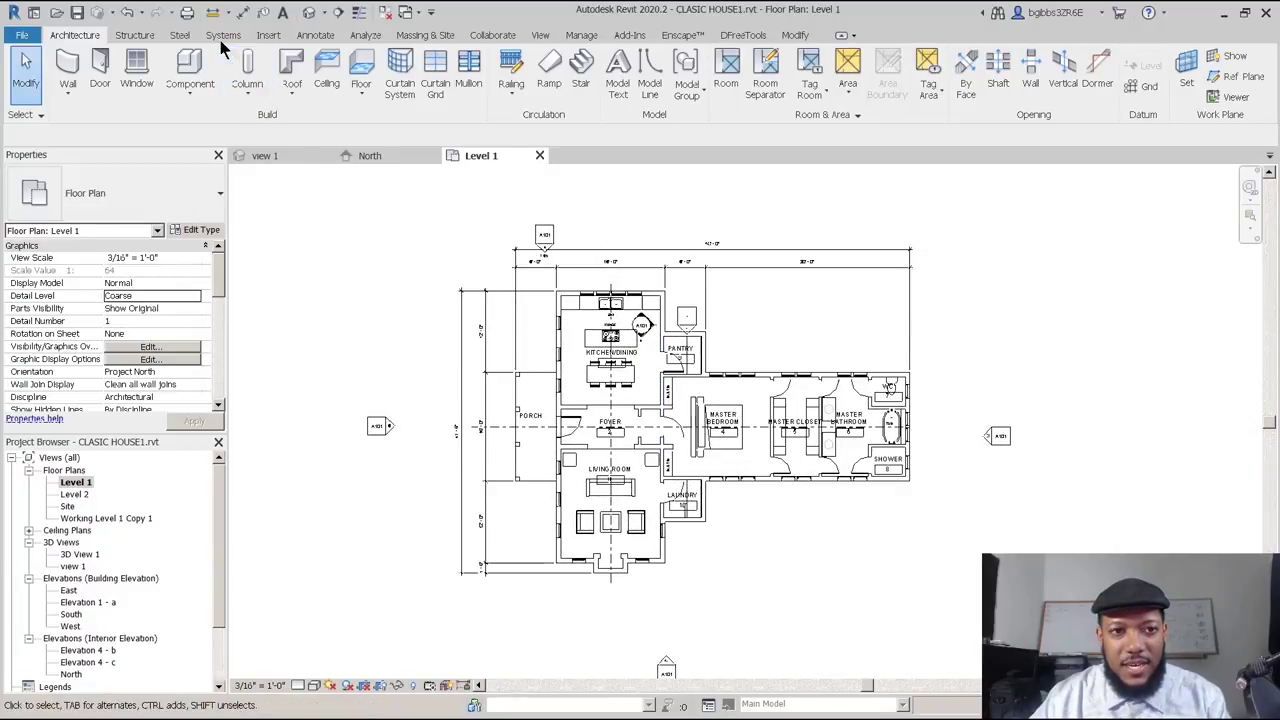
{"action": "left_click", "coordinate": [324, 14]}
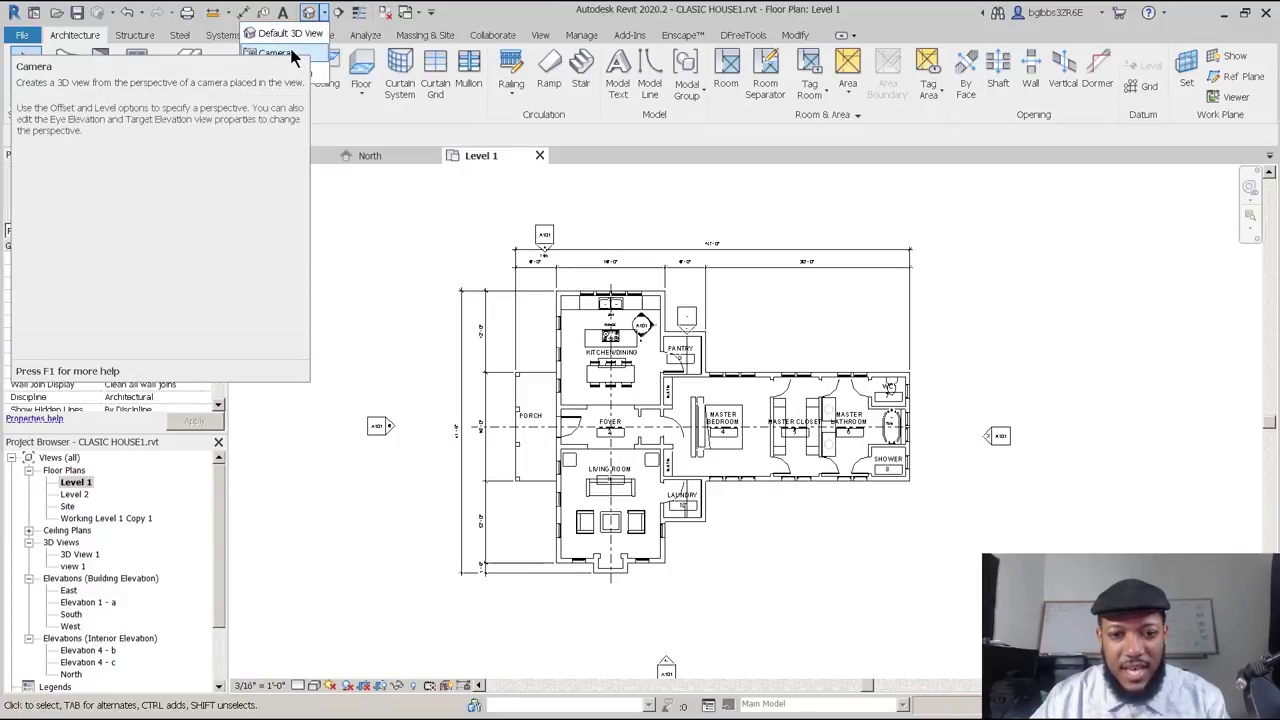
{"action": "left_click", "coordinate": [291, 54]}
{"action": "left_click", "coordinate": [365, 260]}
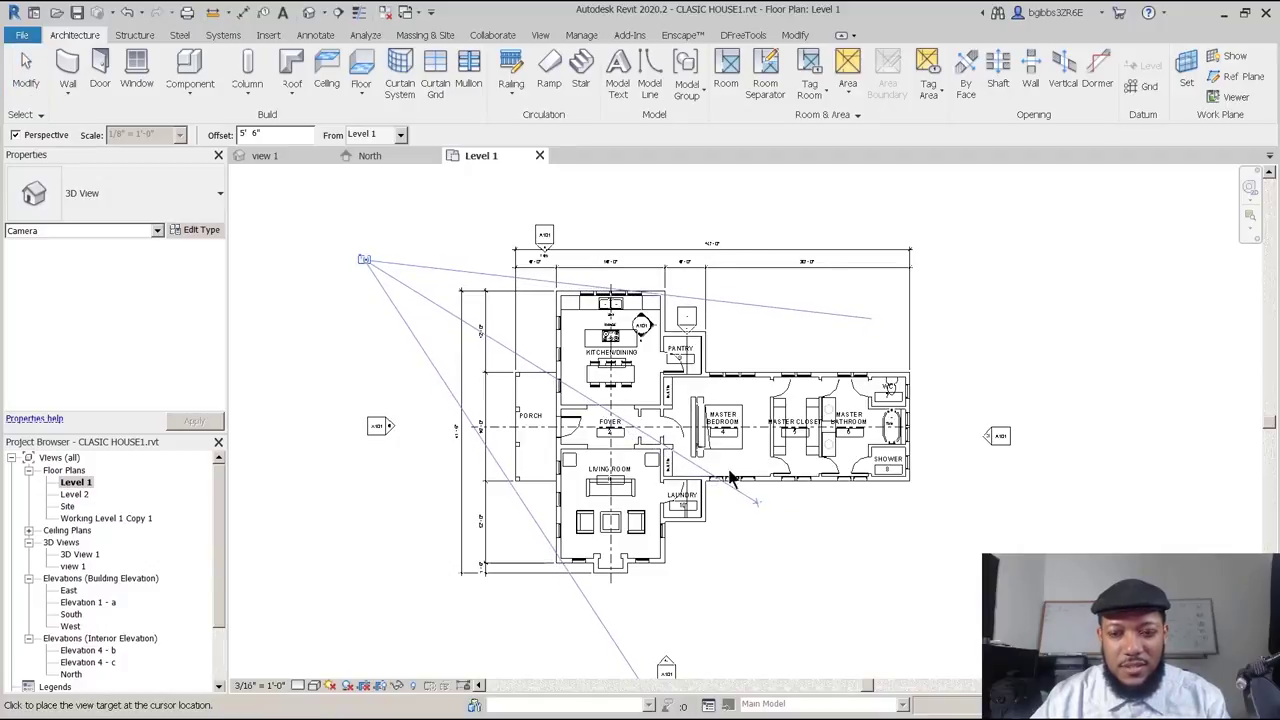
{"action": "left_click", "coordinate": [762, 512]}
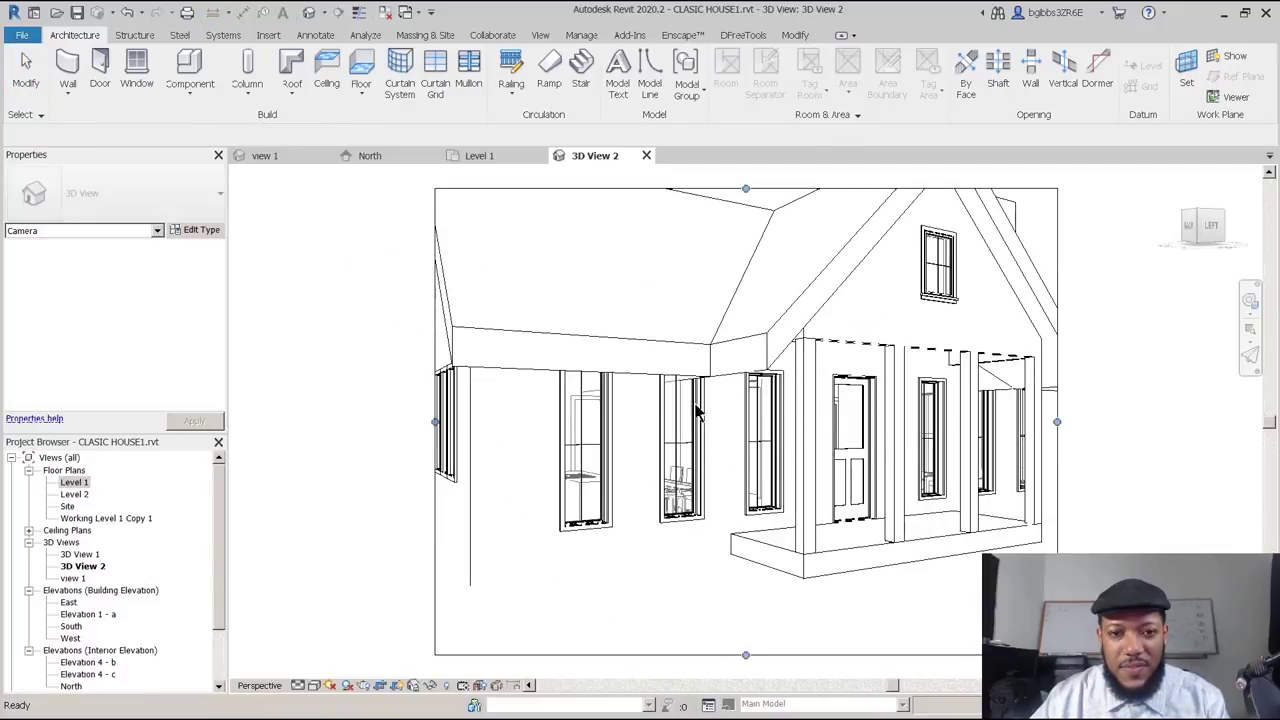
Extend the camera view's crop region outward at both sides and upward to frame the whole house.
{"action": "scroll", "coordinate": [697, 420], "scroll_direction": "down", "scroll_amount": 2}
{"action": "left_click_drag", "start_coordinate": [523, 418], "coordinate": [337, 392]}
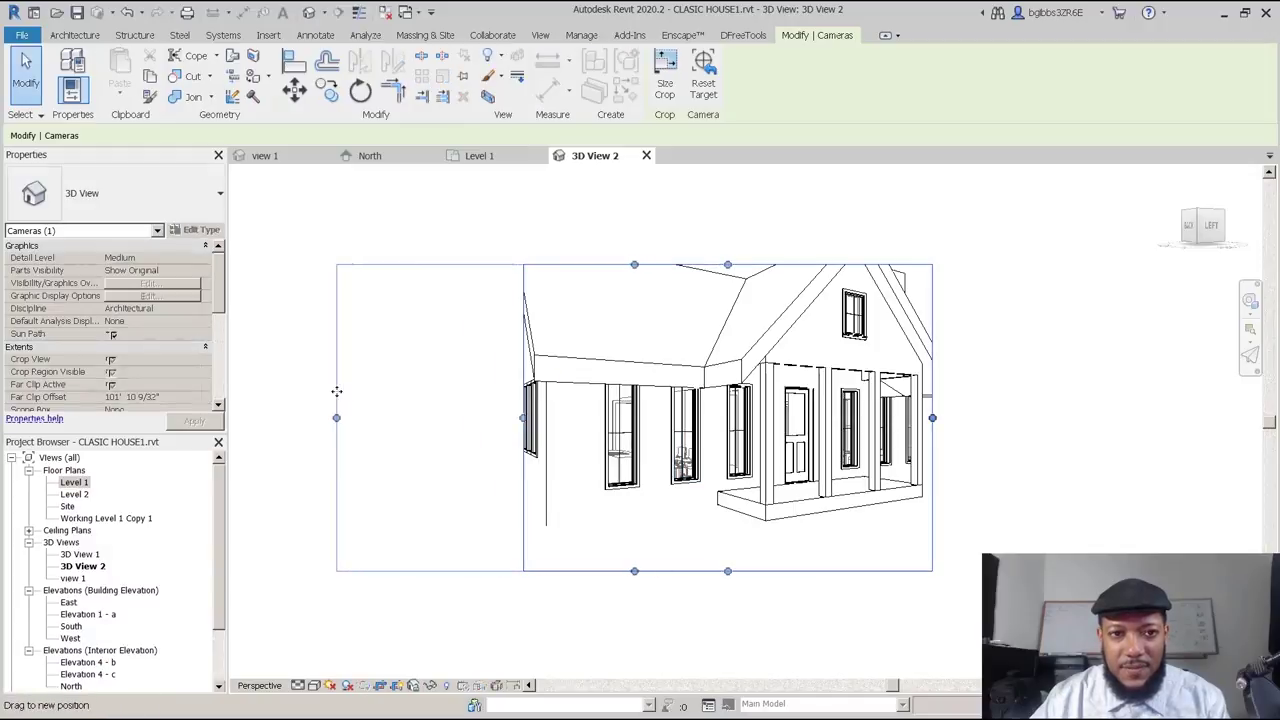
{"action": "left_click_drag", "start_coordinate": [932, 418], "coordinate": [1184, 420]}
{"action": "left_click_drag", "start_coordinate": [761, 265], "coordinate": [762, 201]}
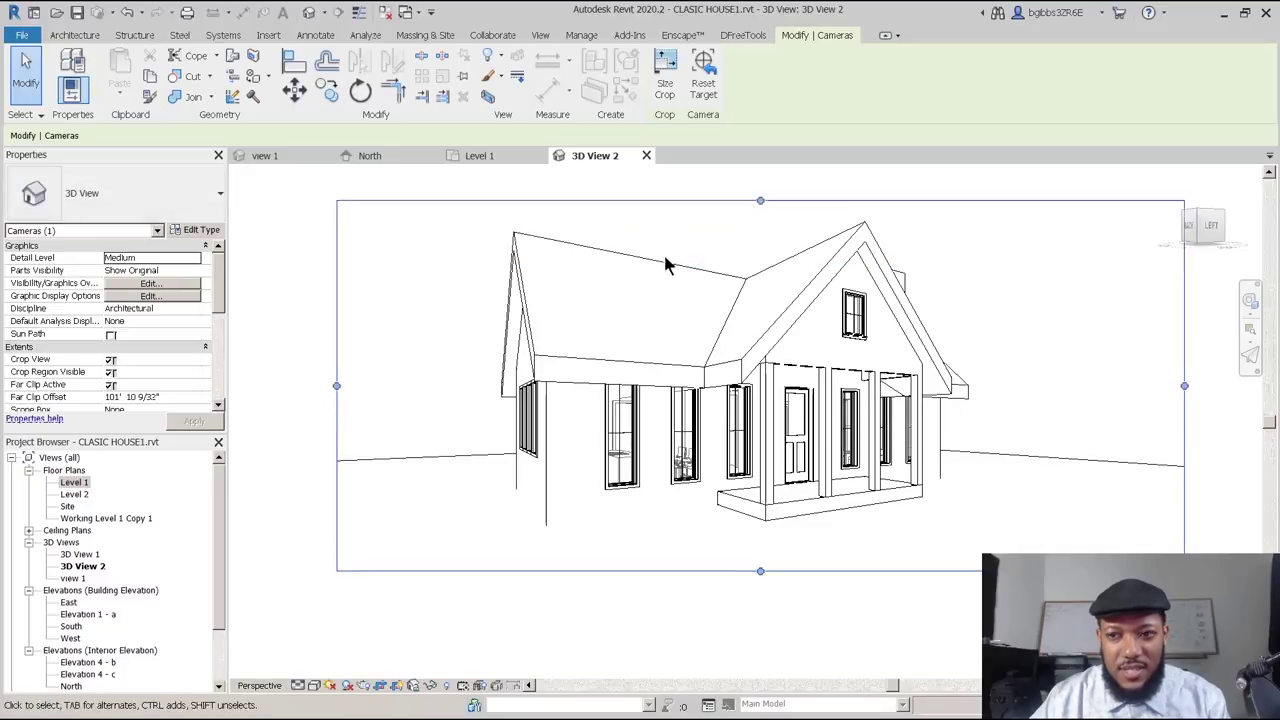
{"action": "scroll", "coordinate": [663, 256], "scroll_direction": "down", "scroll_amount": 2}
{"action": "scroll", "coordinate": [580, 358], "scroll_direction": "up", "scroll_amount": 1}
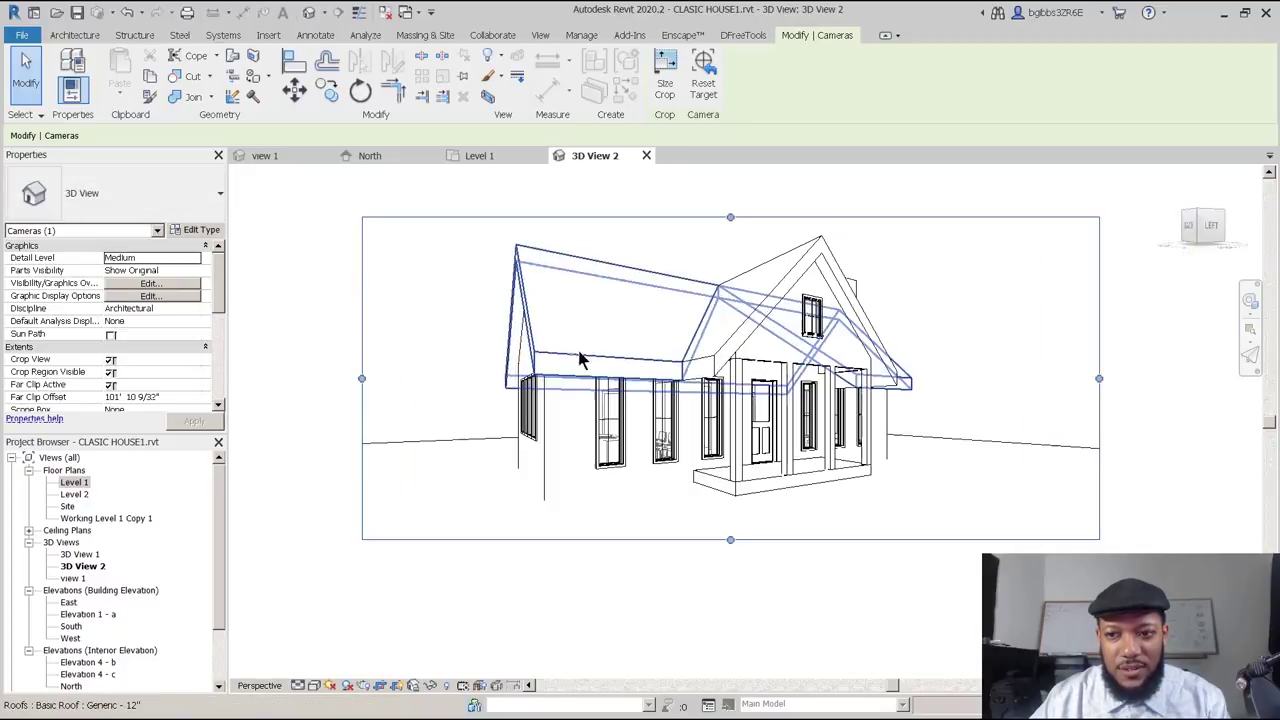
Switch the steering wheel from the basic wheel to the Full Navigation Wheel and display it over the camera view.
{"action": "left_click", "coordinate": [1250, 302]}
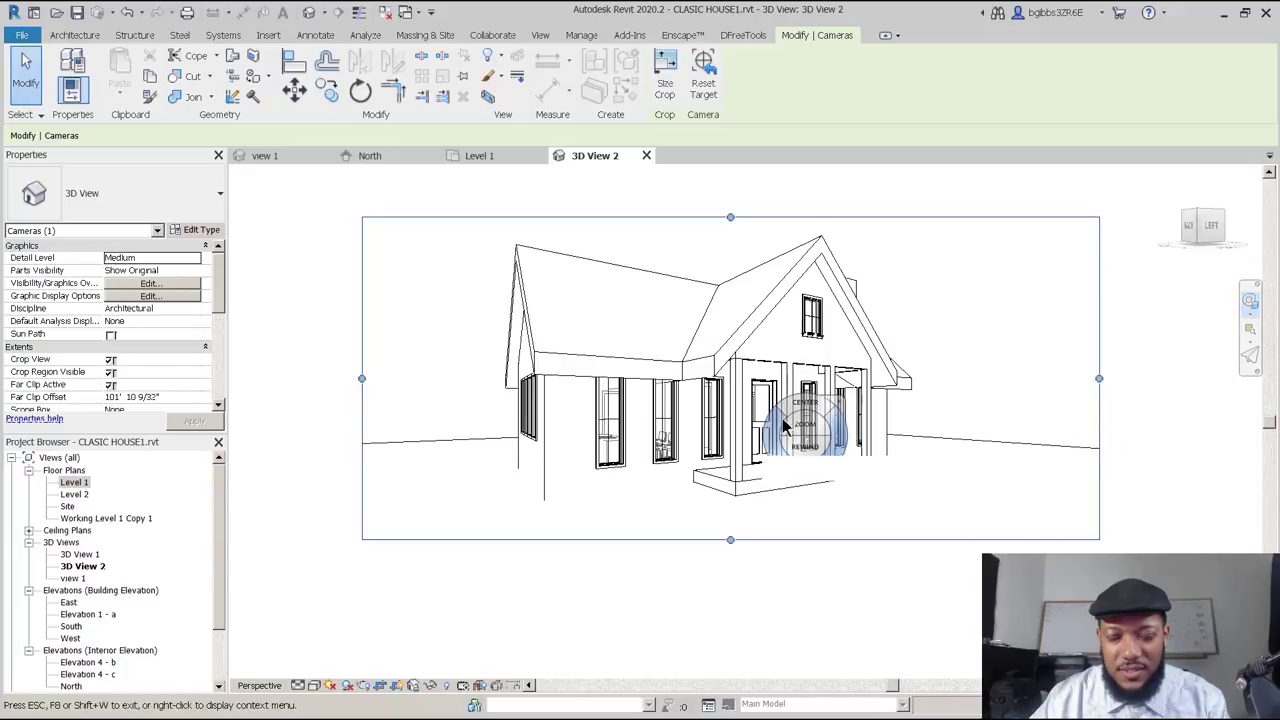
{"action": "left_click", "coordinate": [1255, 315]}
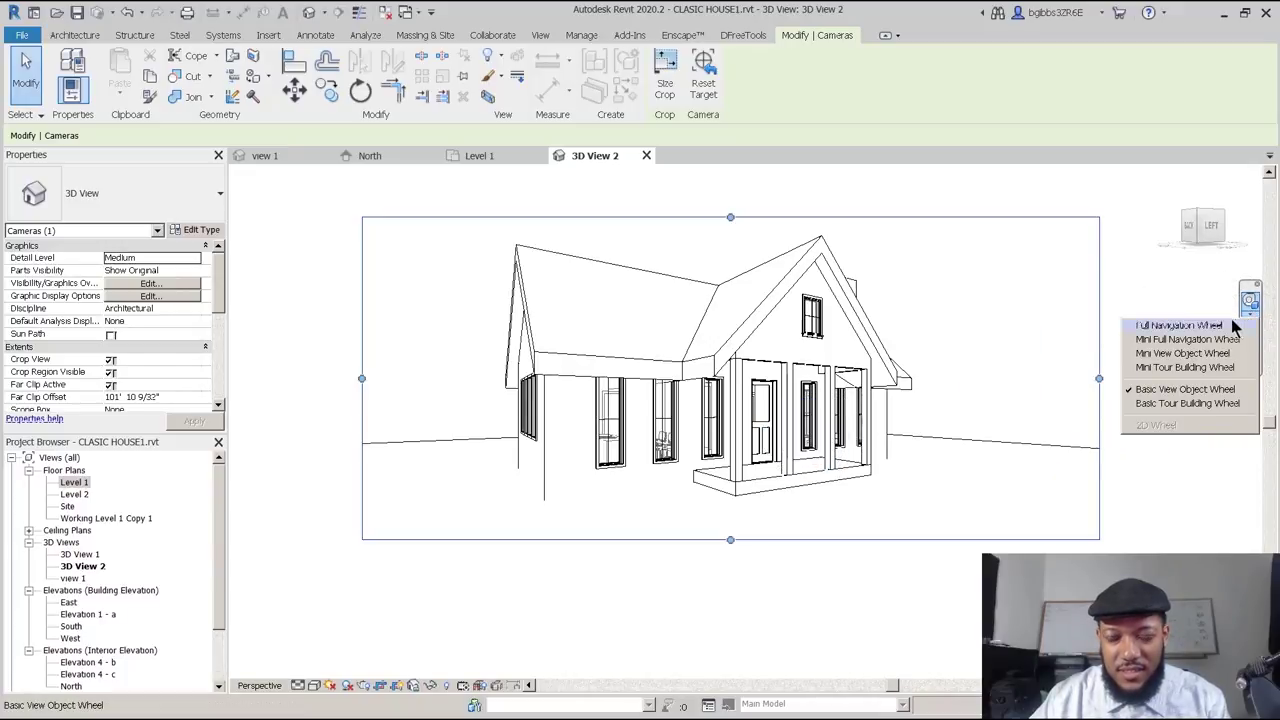
{"action": "left_click", "coordinate": [1230, 326]}
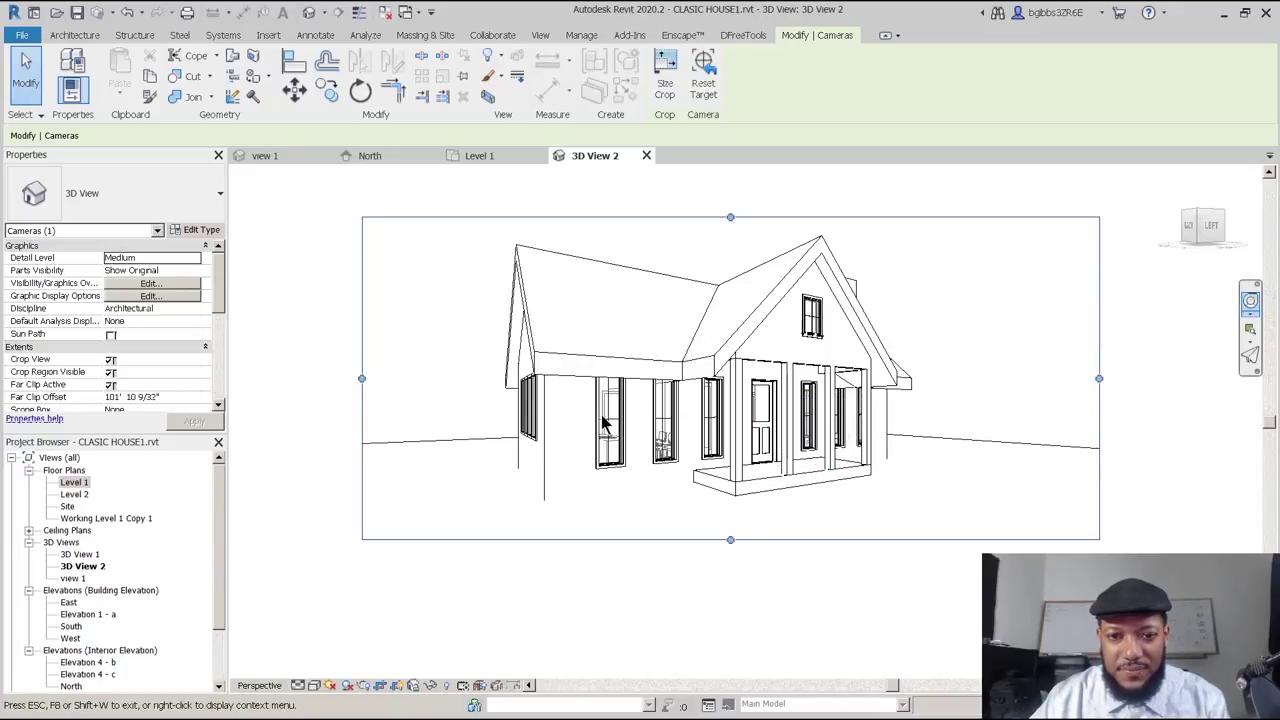
{"action": "left_click", "coordinate": [1249, 310]}
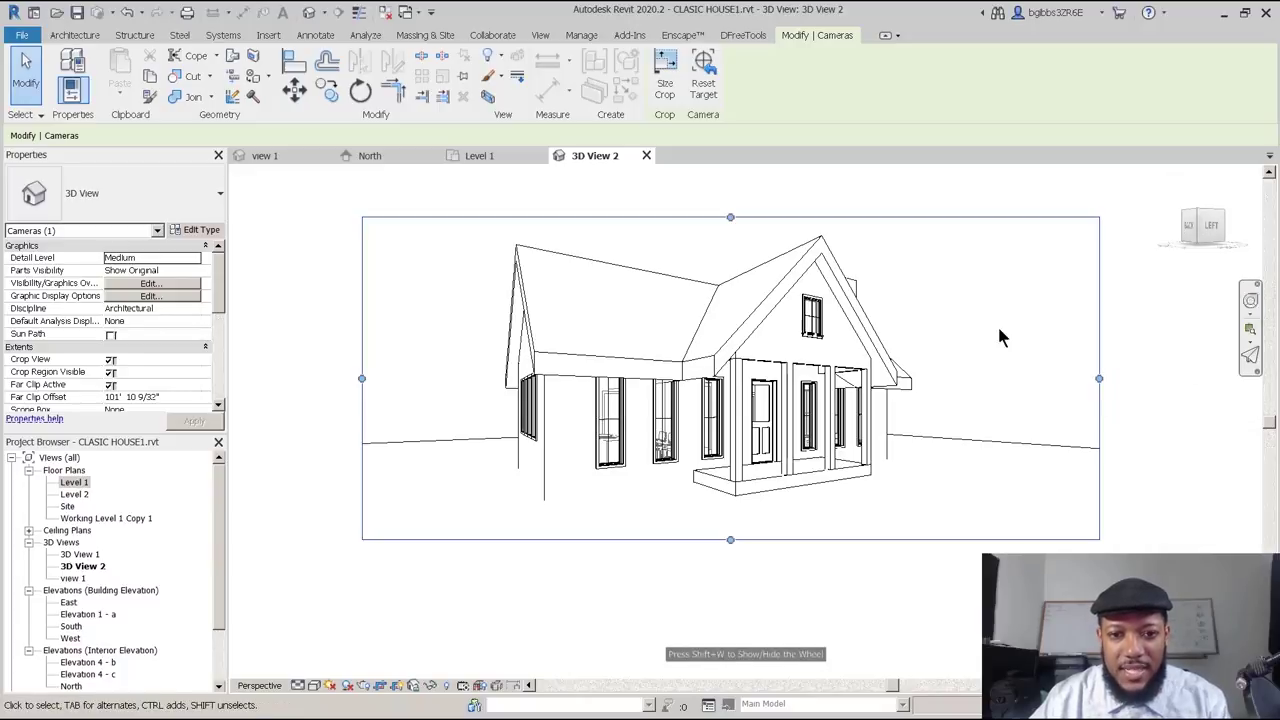
{"action": "left_click", "coordinate": [1250, 300]}
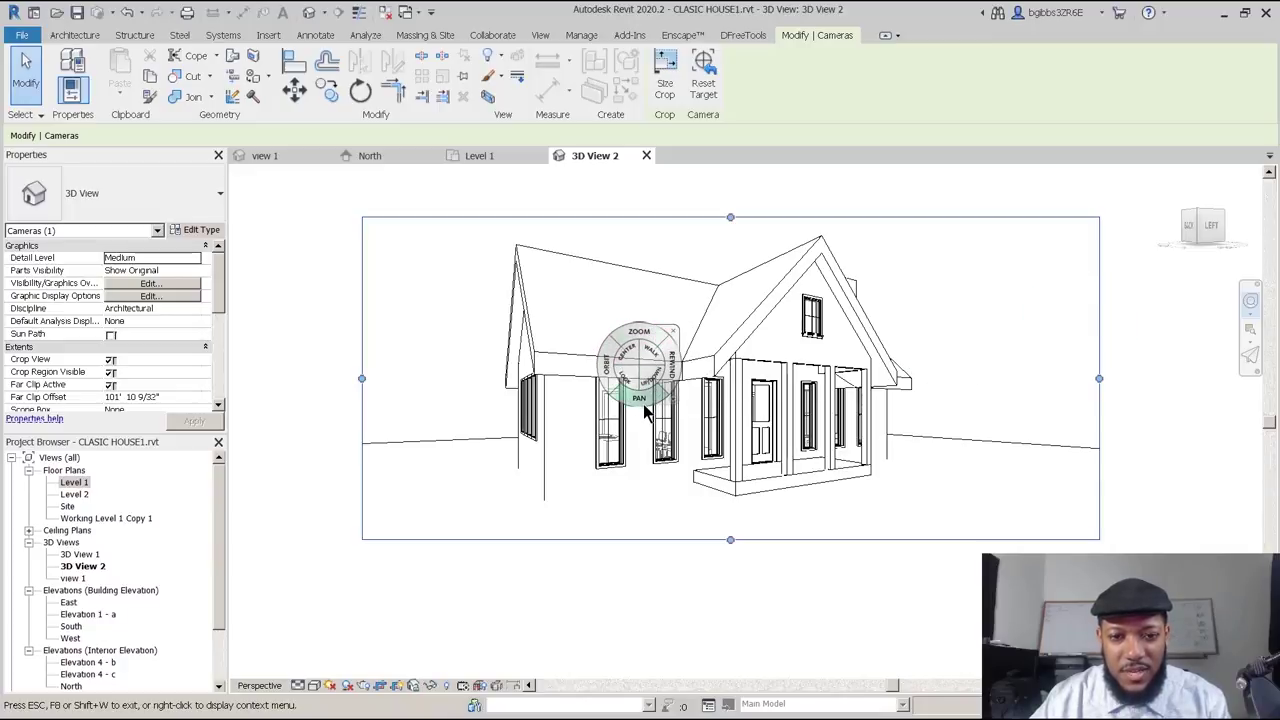
Reposition the camera view with the Full Navigation Wheel to show the house's corner from a lower angle, and close the wheel.
{"action": "left_click_drag", "start_coordinate": [652, 380], "coordinate": [743, 640]}
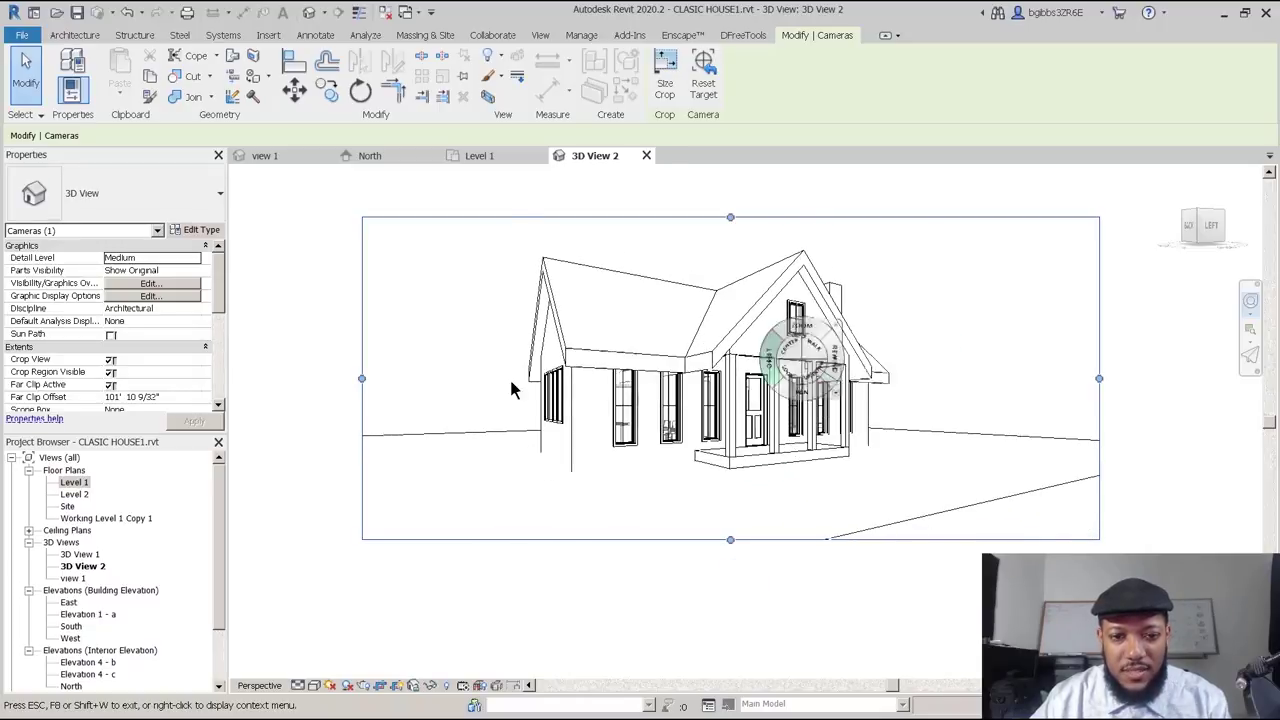
{"action": "left_click_drag", "start_coordinate": [537, 450], "coordinate": [456, 486]}
{"action": "left_click_drag", "start_coordinate": [554, 476], "coordinate": [415, 447]}
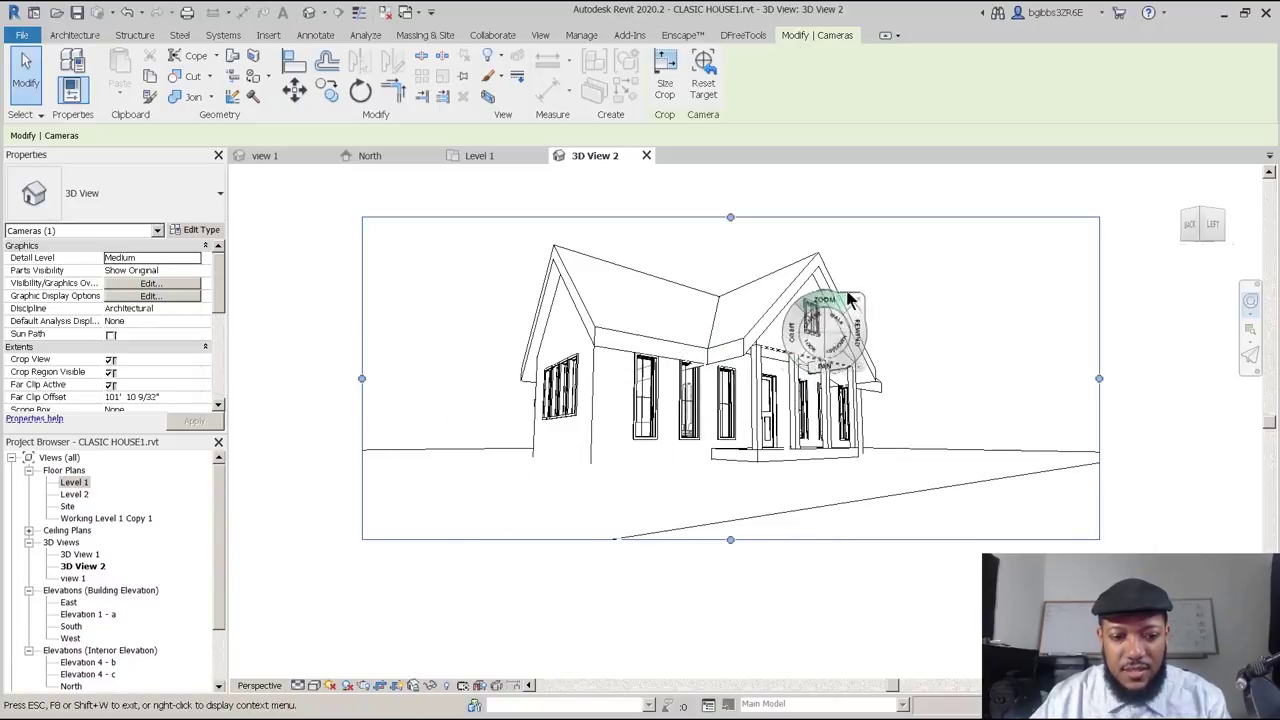
{"action": "key", "text": "Escape"}
{"action": "key", "text": "Escape"}
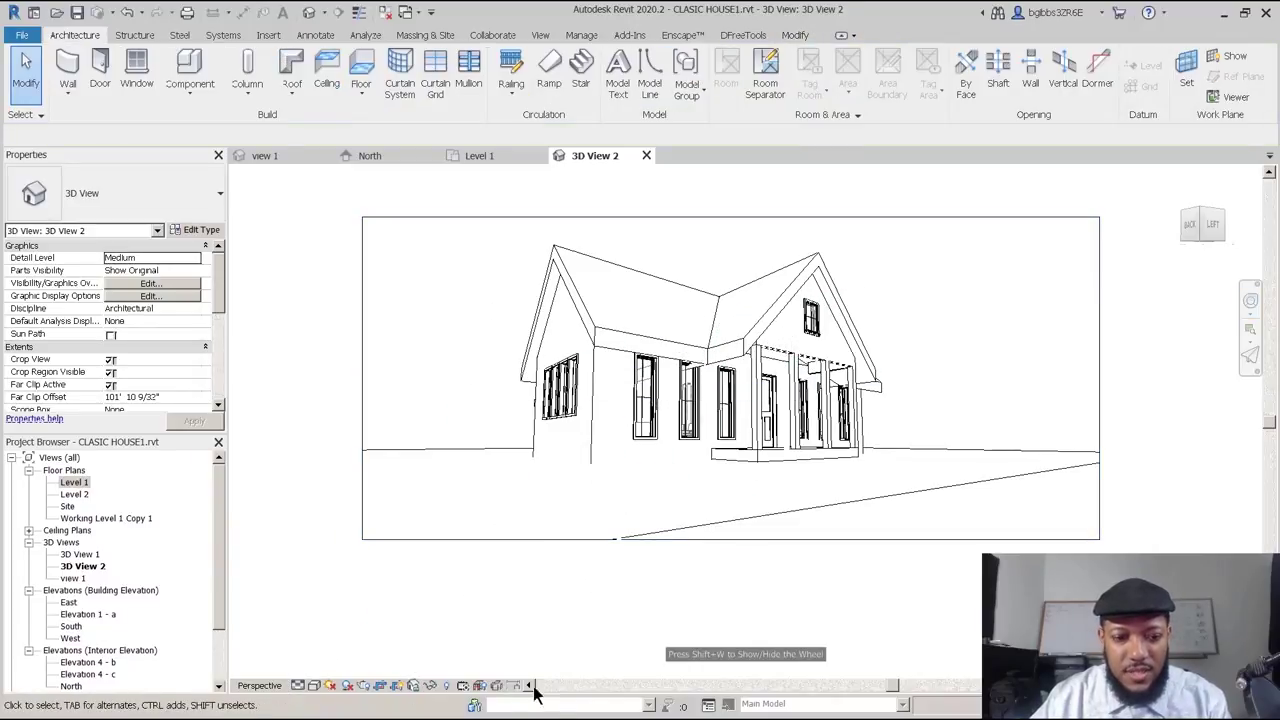
Set the camera view's visual style to Shaded and turn shadows on.
{"action": "left_click", "coordinate": [318, 685]}
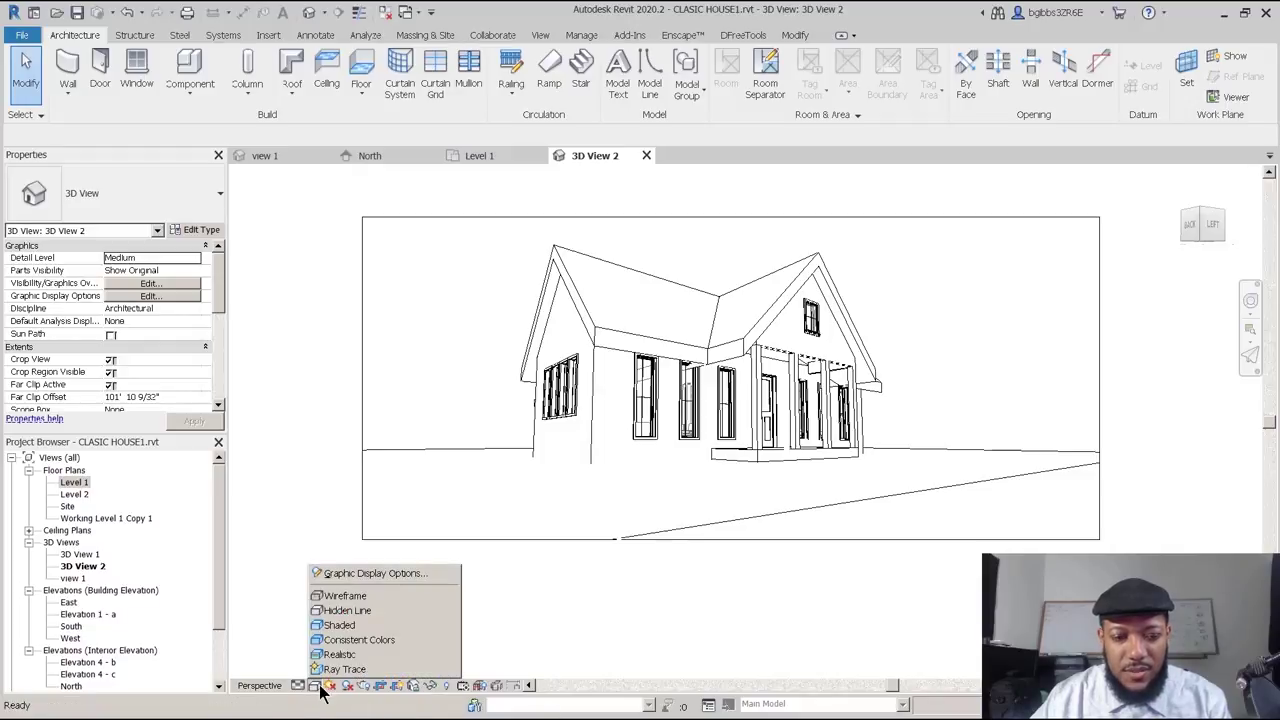
{"action": "left_click", "coordinate": [362, 626]}
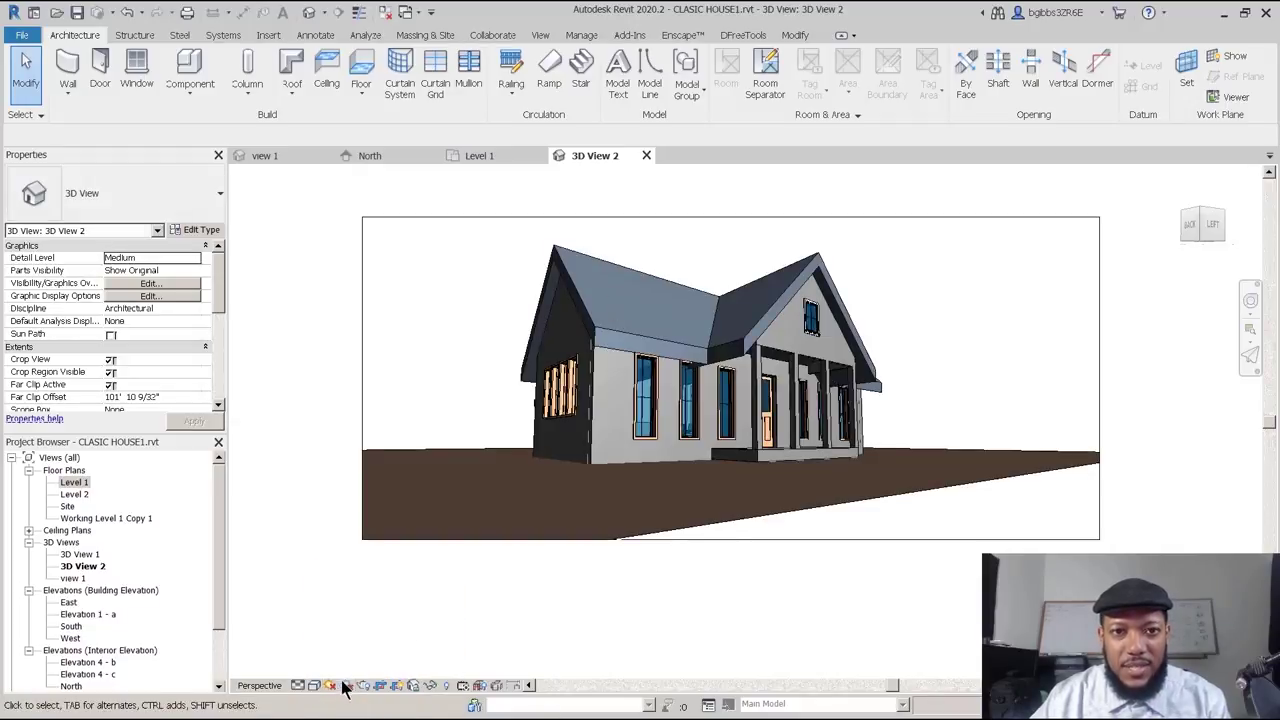
{"action": "left_click", "coordinate": [348, 686]}
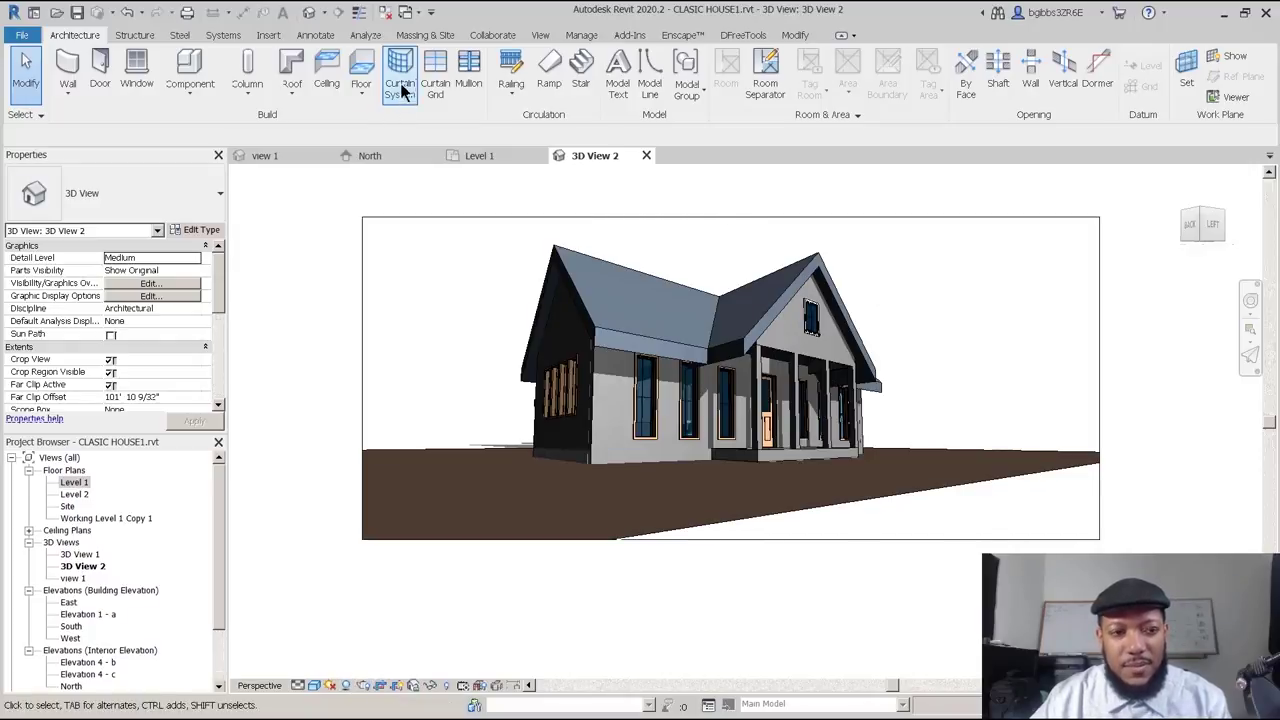
Review the Rendering settings for quality, resolution, lighting and background, and close them without rendering.
{"action": "left_click", "coordinate": [545, 35]}
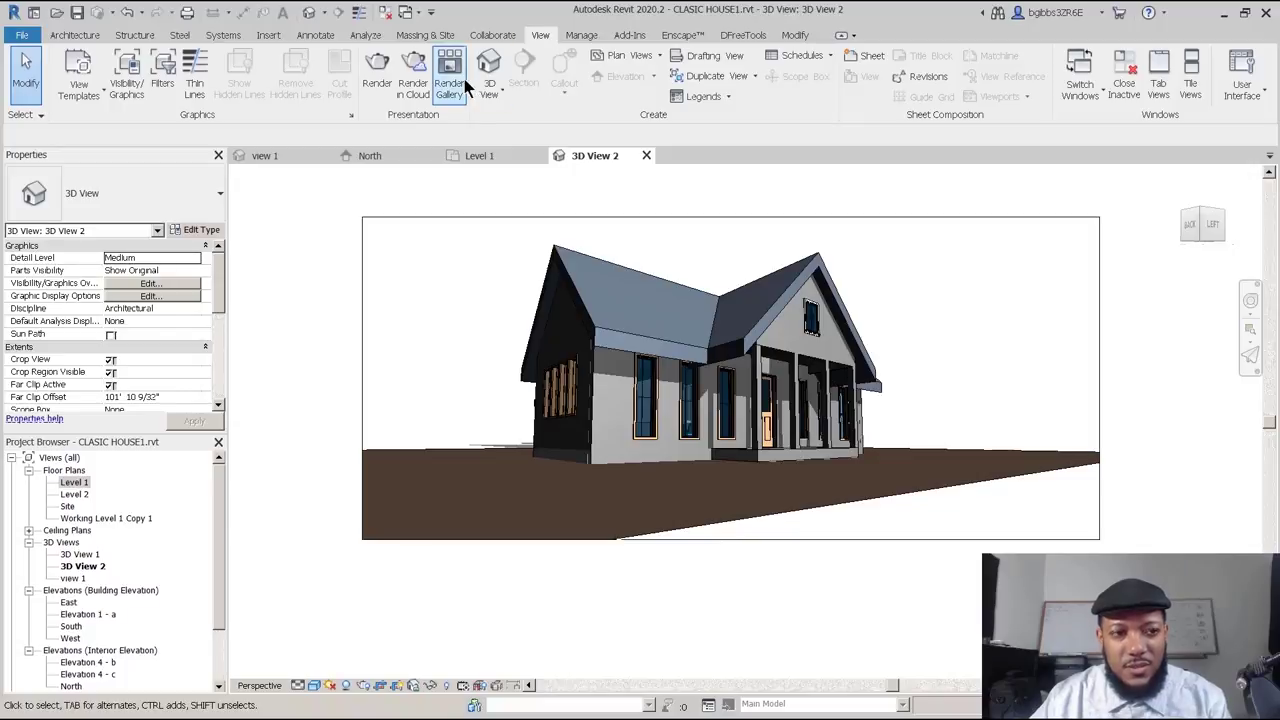
{"action": "left_click", "coordinate": [378, 75]}
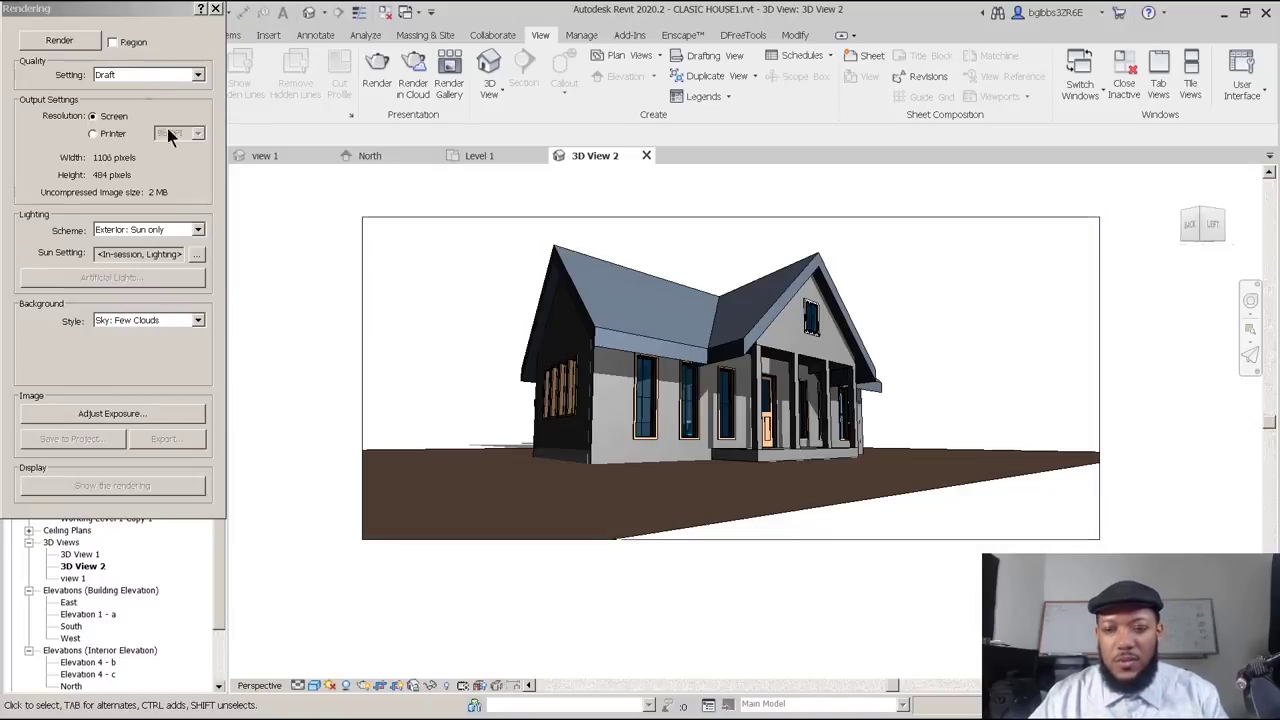
{"action": "left_click", "coordinate": [215, 11]}
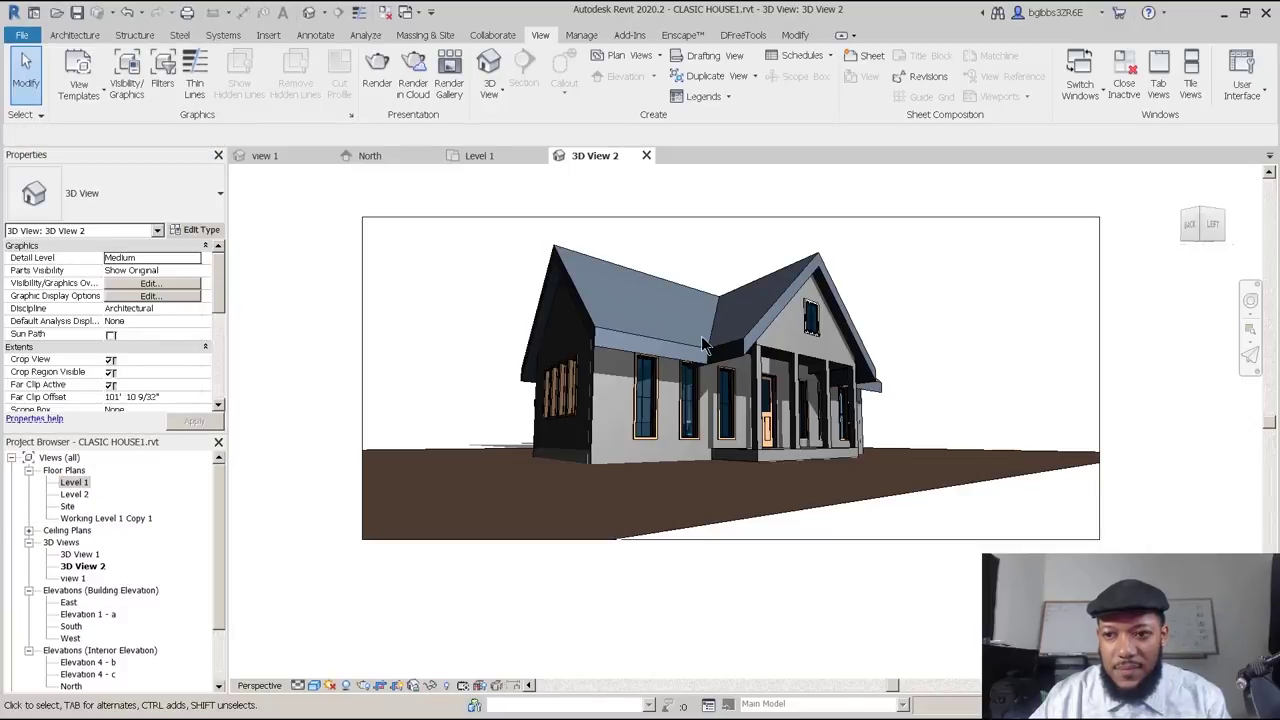
Orbit the camera view toward the porch side of the house and navigate further with the Full Navigation Wheel.
{"action": "middle_click_drag", "start_coordinate": [752, 404], "coordinate": [648, 410], "text": "shift"}
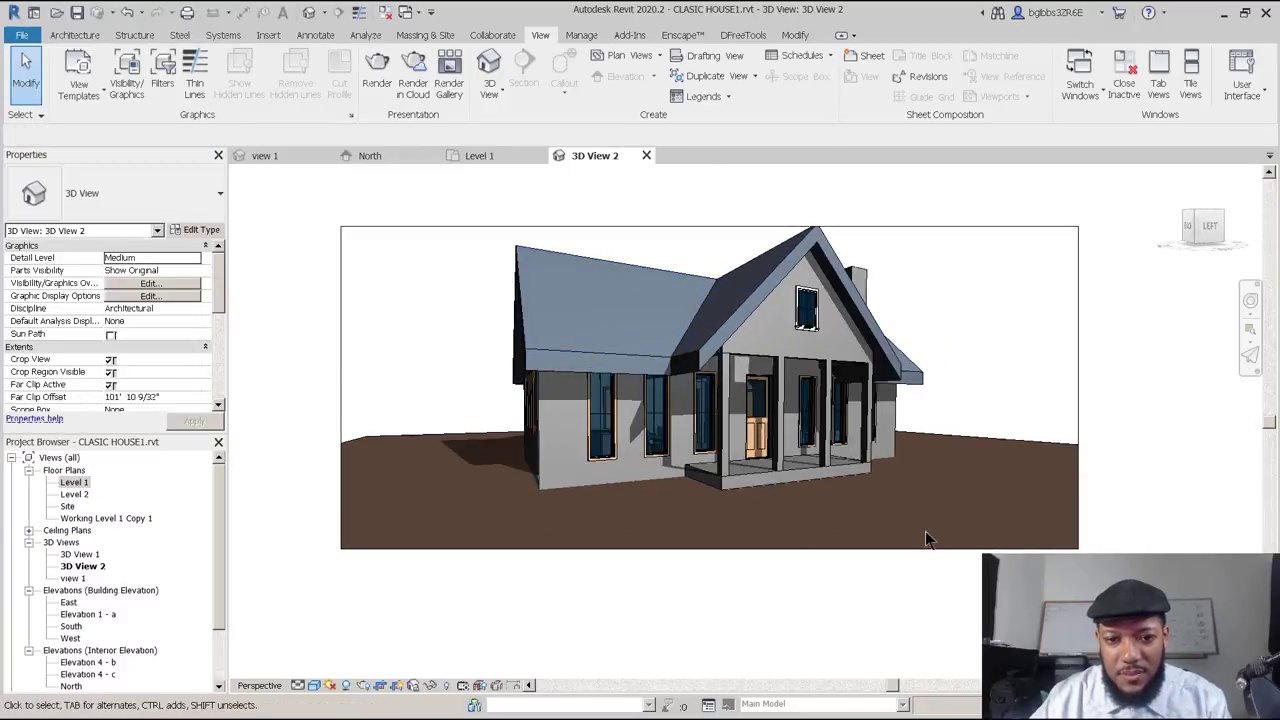
{"action": "left_click", "coordinate": [1251, 302]}
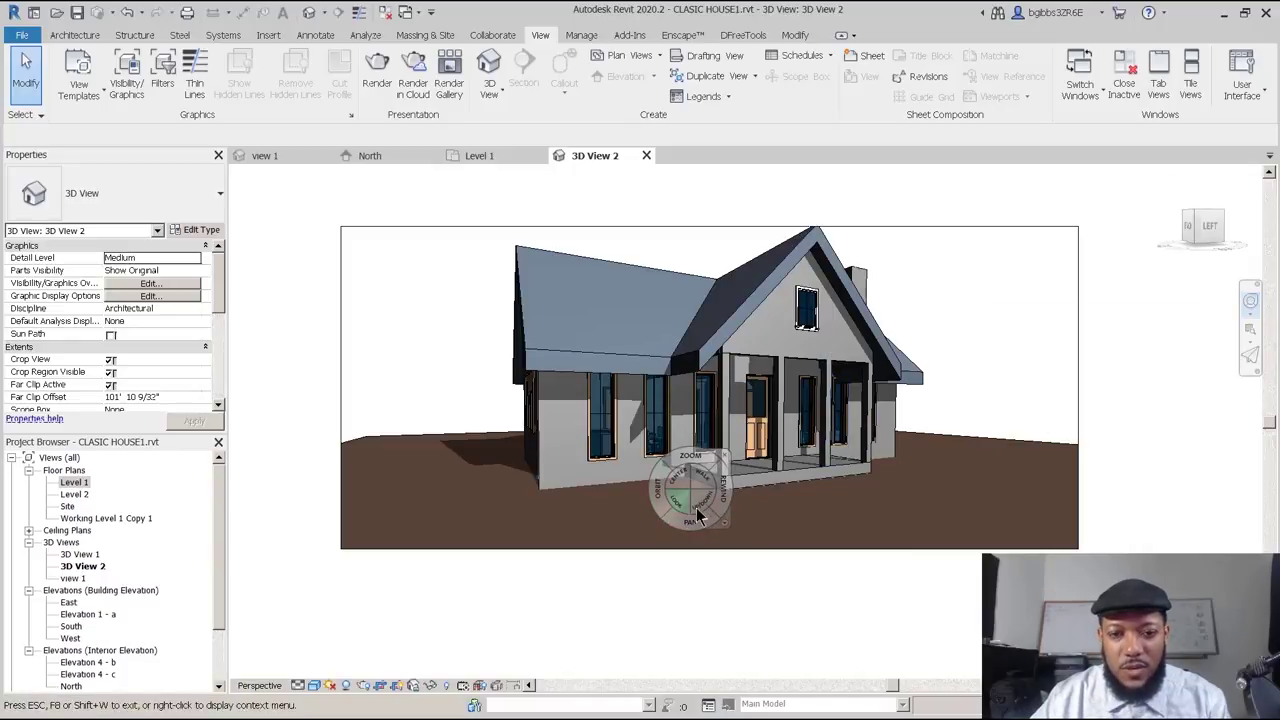
{"action": "left_click_drag", "start_coordinate": [697, 502], "coordinate": [560, 610]}
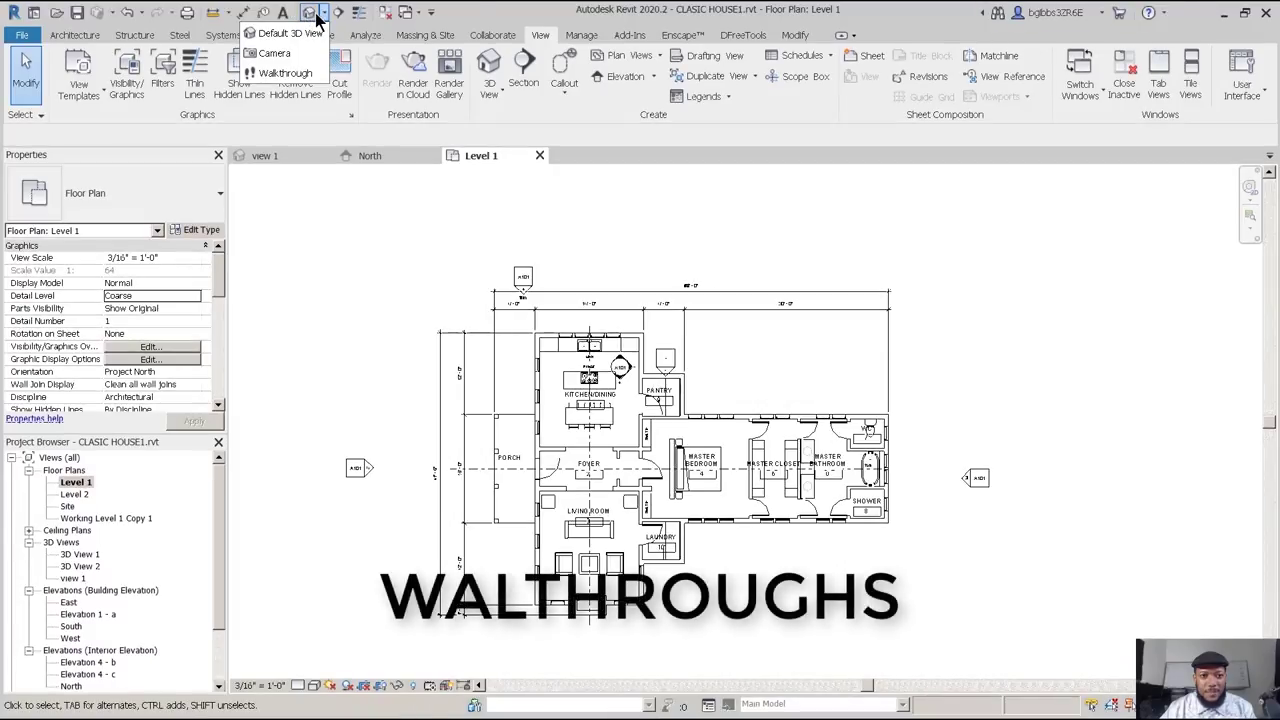
In the Level 1 plan, create a walkthrough path of three key frames curving past the porch side of the house.
{"action": "left_click", "coordinate": [323, 12]}
{"action": "left_click", "coordinate": [285, 73]}
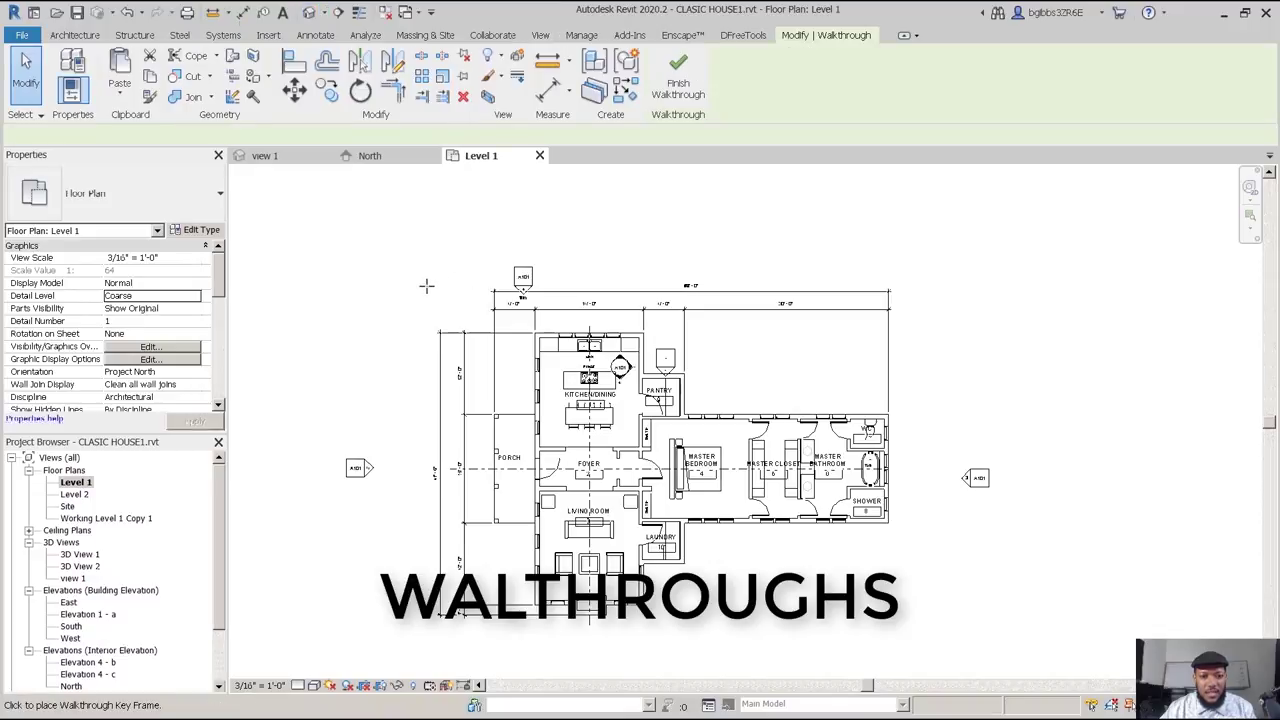
{"action": "left_click", "coordinate": [410, 290]}
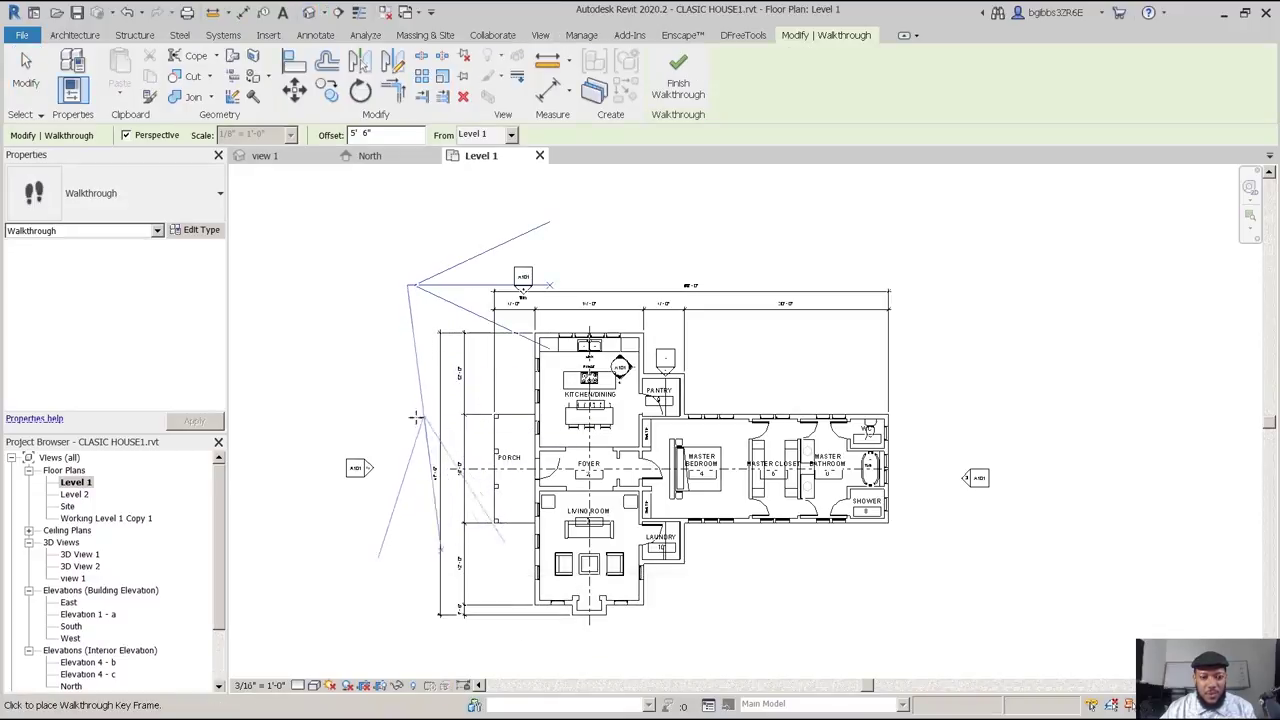
{"action": "left_click", "coordinate": [399, 407]}
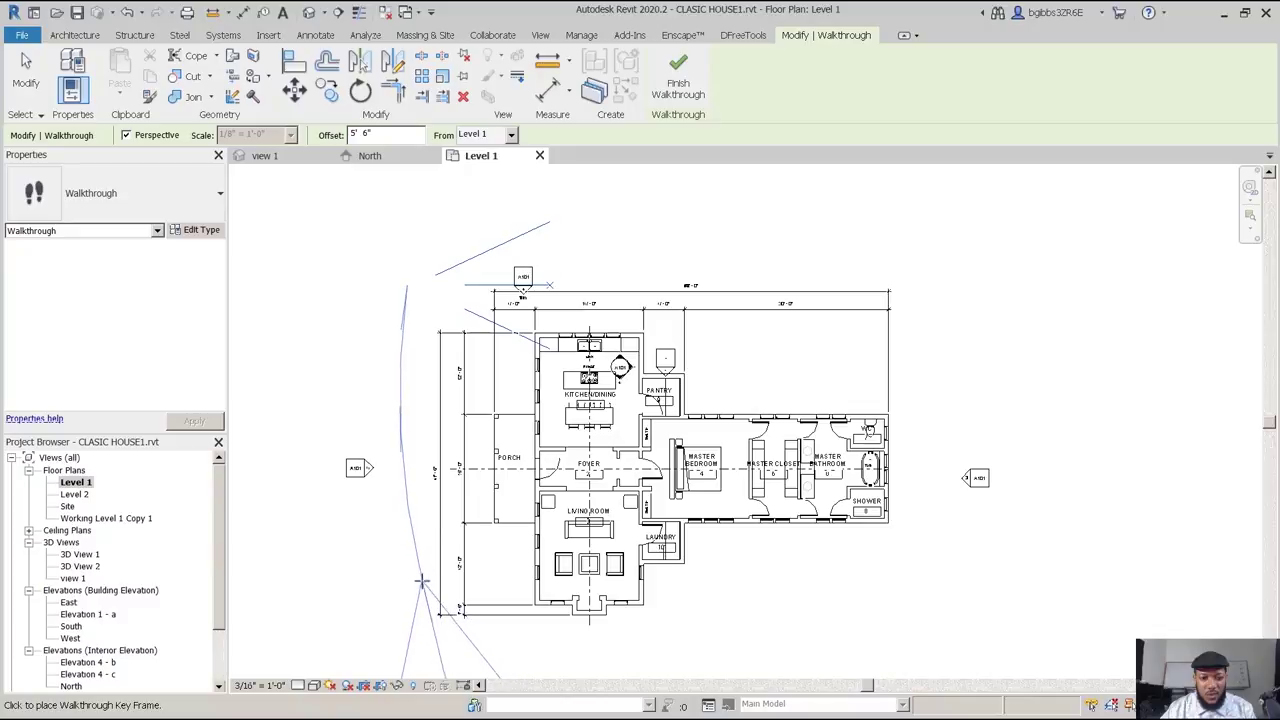
{"action": "left_click", "coordinate": [428, 573]}
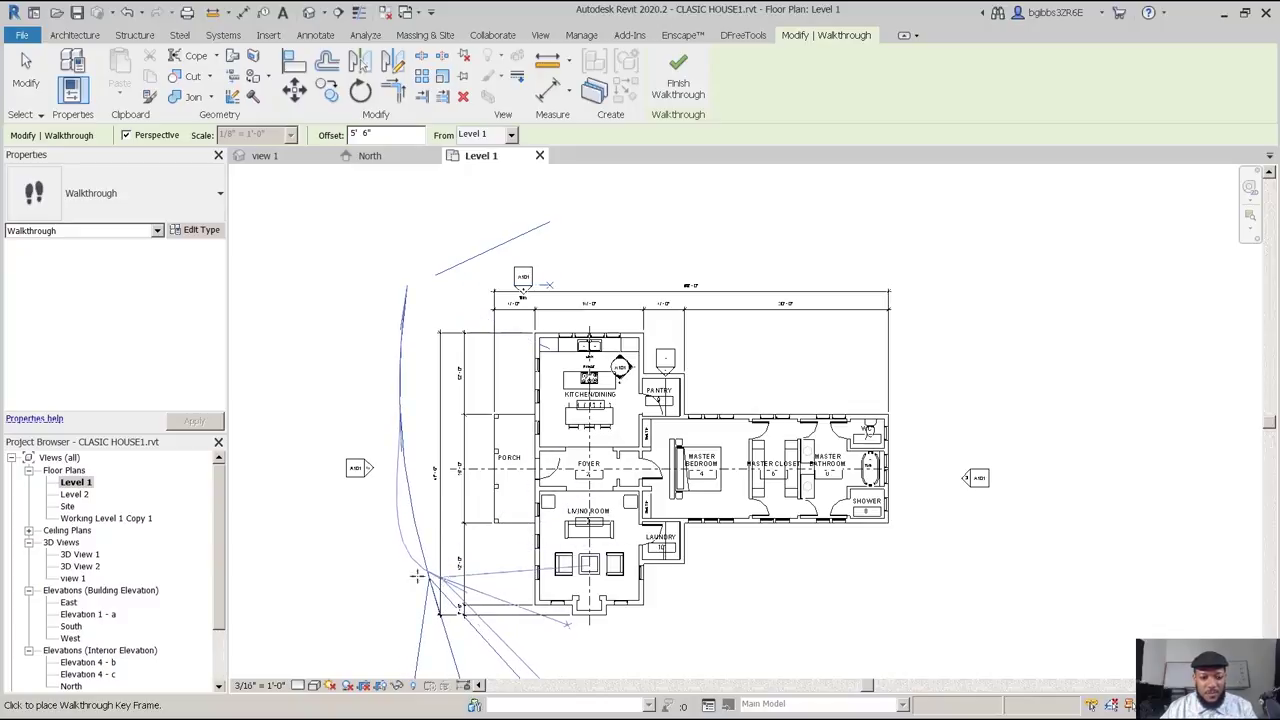
{"action": "key", "text": "Escape"}
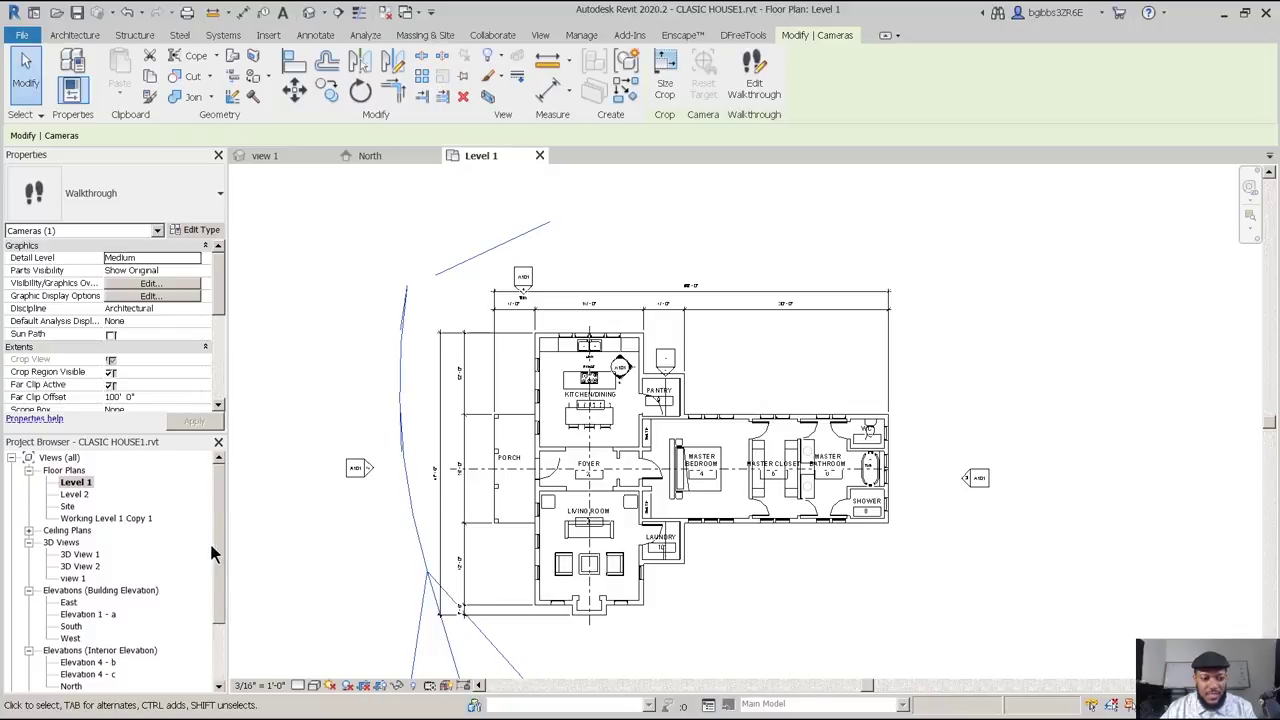
{"action": "key", "text": "Escape"}
Open the Walkthrough 1 view and examine what its camera frames.
{"action": "scroll", "coordinate": [212, 581], "scroll_direction": "down", "scroll_amount": 3}
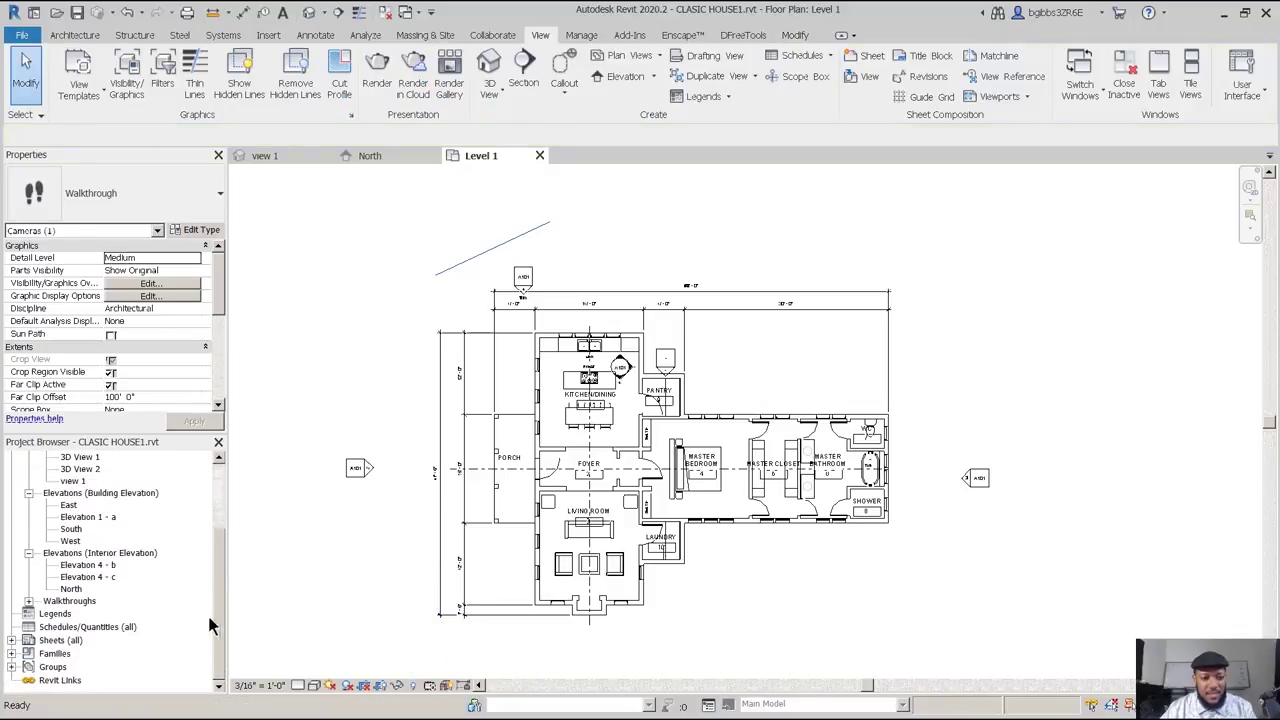
{"action": "left_click", "coordinate": [29, 601]}
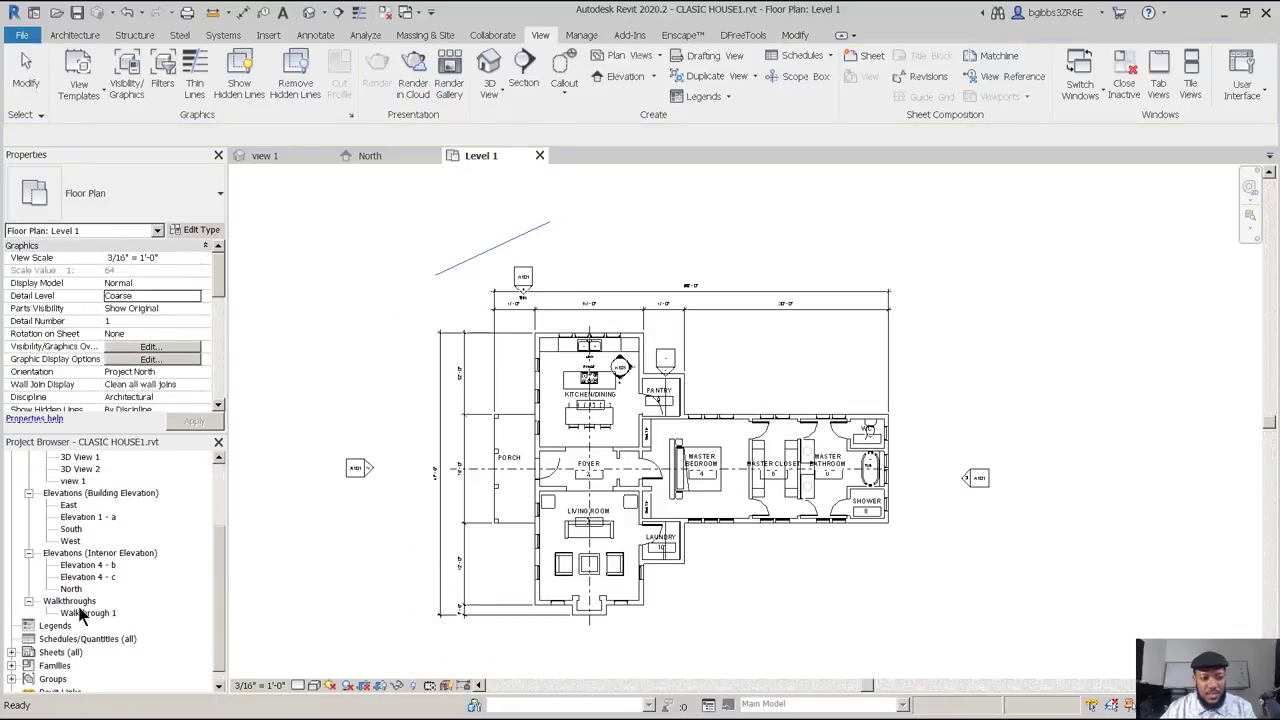
{"action": "double_click", "coordinate": [88, 613]}
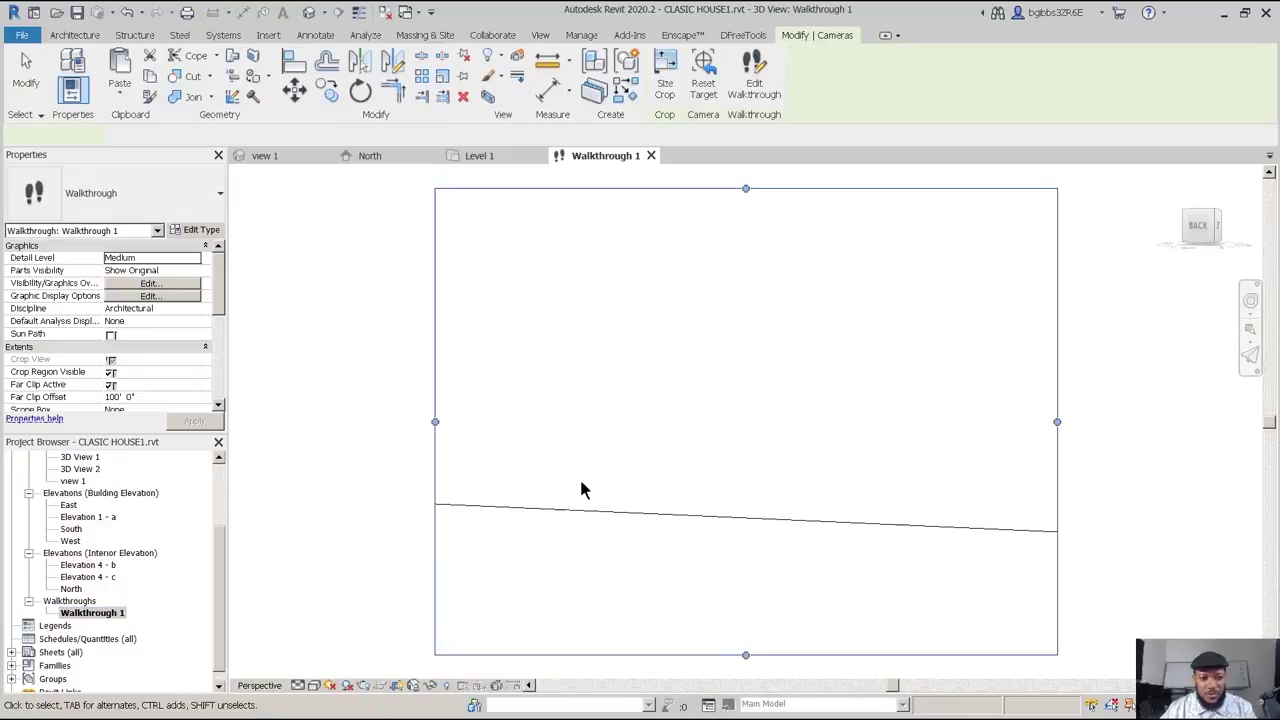
{"action": "scroll", "coordinate": [580, 489], "scroll_direction": "down", "scroll_amount": 3}
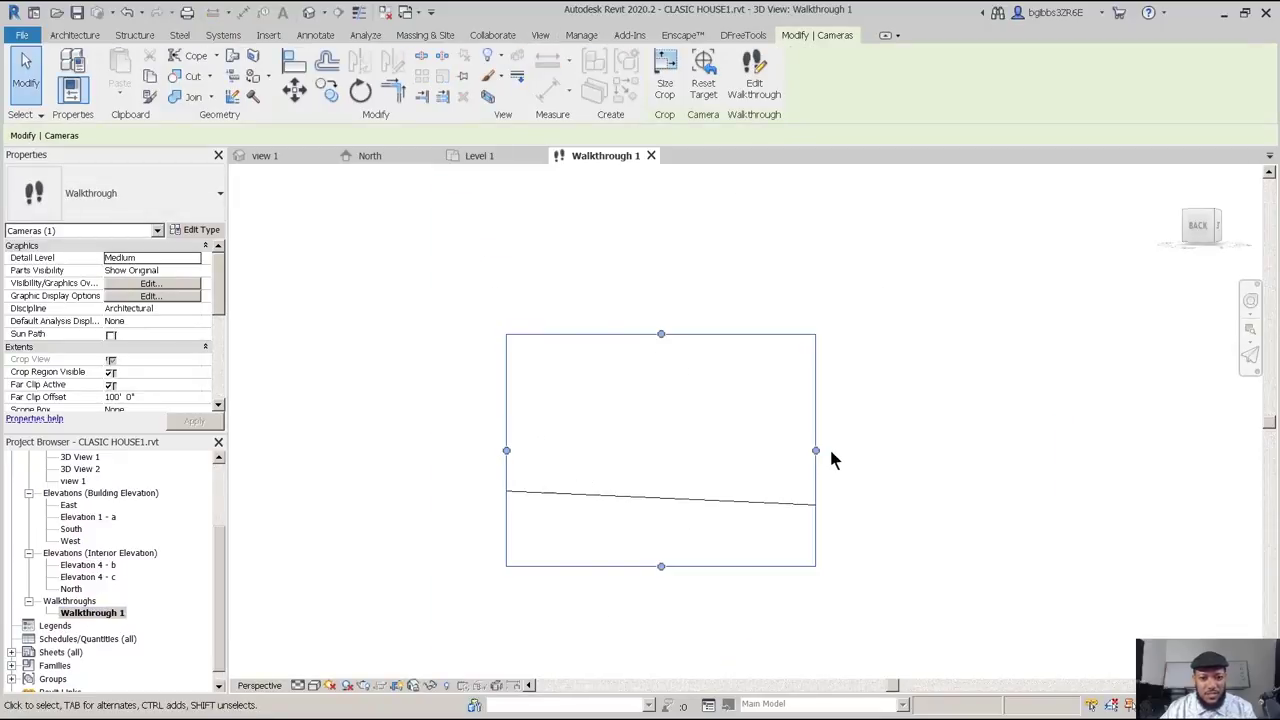
{"action": "middle_click_drag", "start_coordinate": [750, 463], "coordinate": [726, 462]}
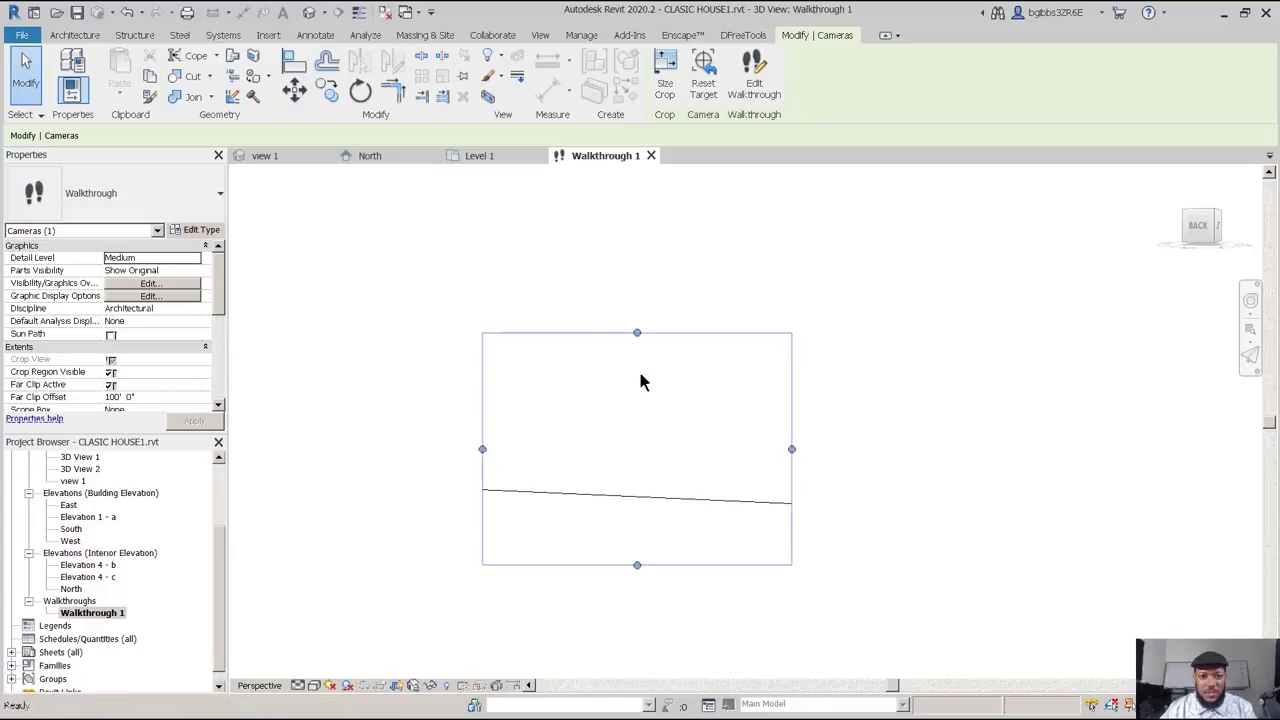
{"action": "middle_click_drag", "start_coordinate": [584, 477], "coordinate": [563, 471]}
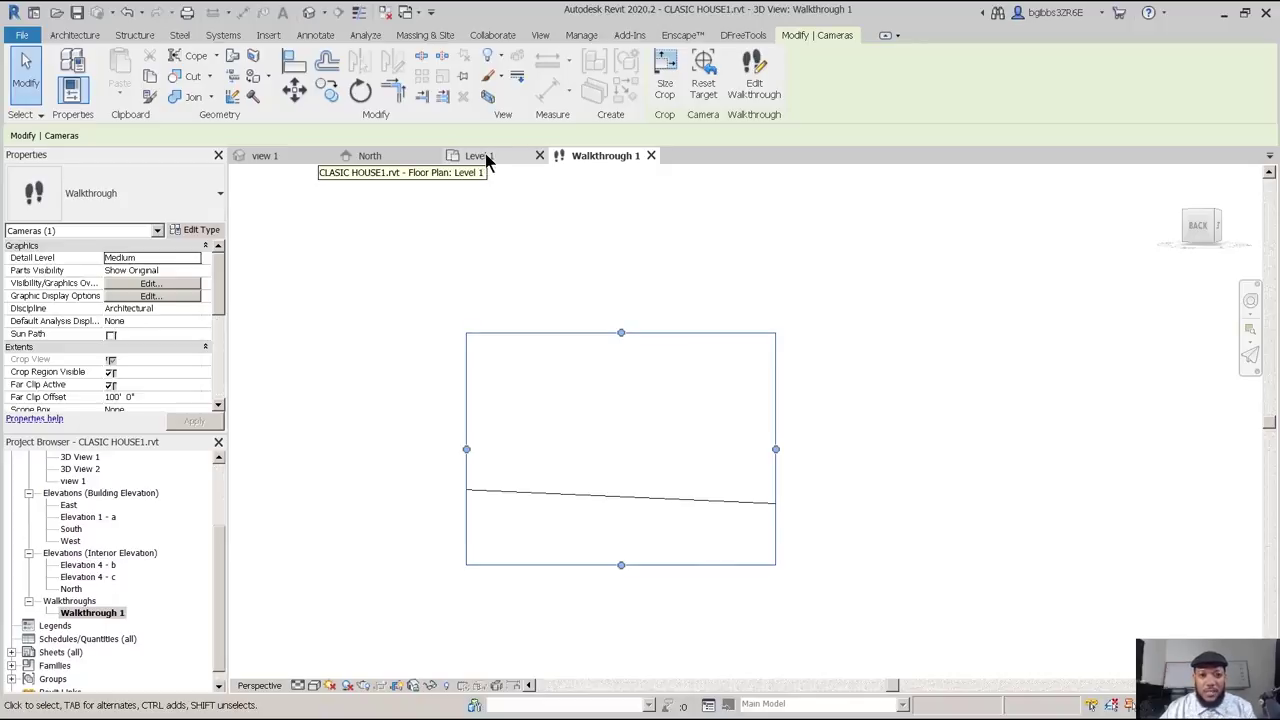
Start editing the walkthrough in the Level 1 plan and stay in editing when asked about quitting.
{"action": "left_click", "coordinate": [528, 158]}
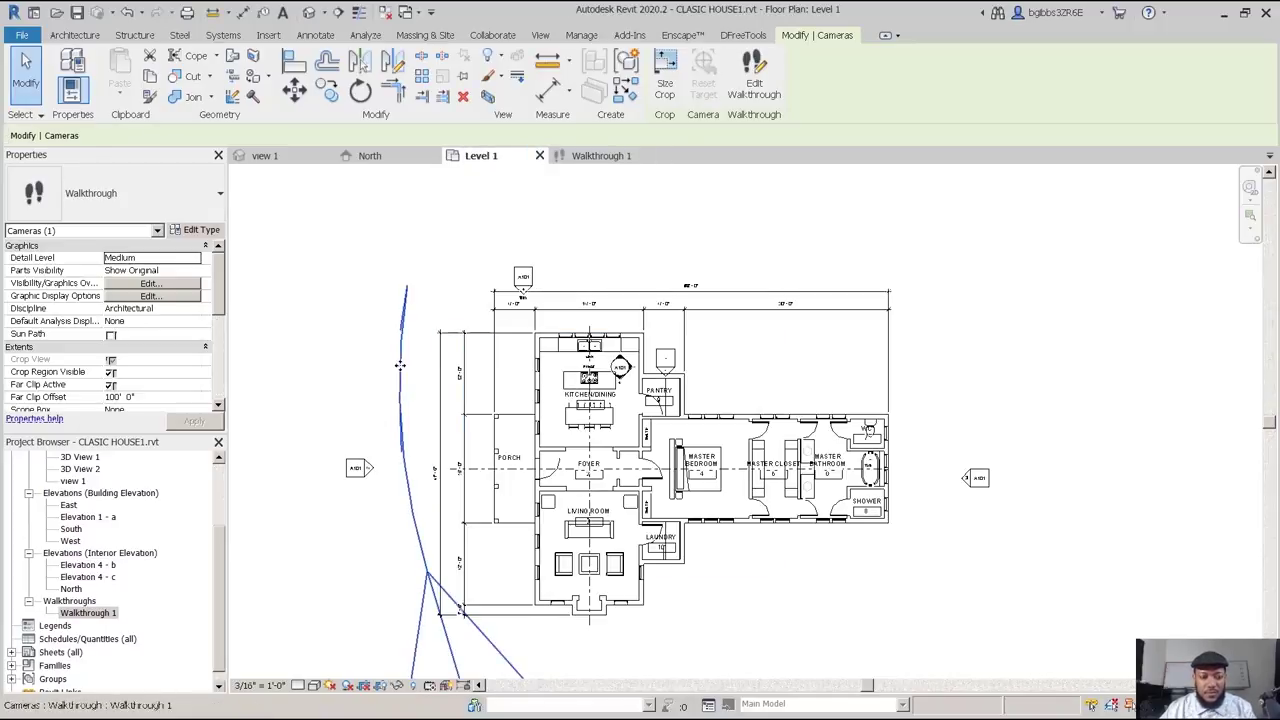
{"action": "left_click", "coordinate": [754, 80]}
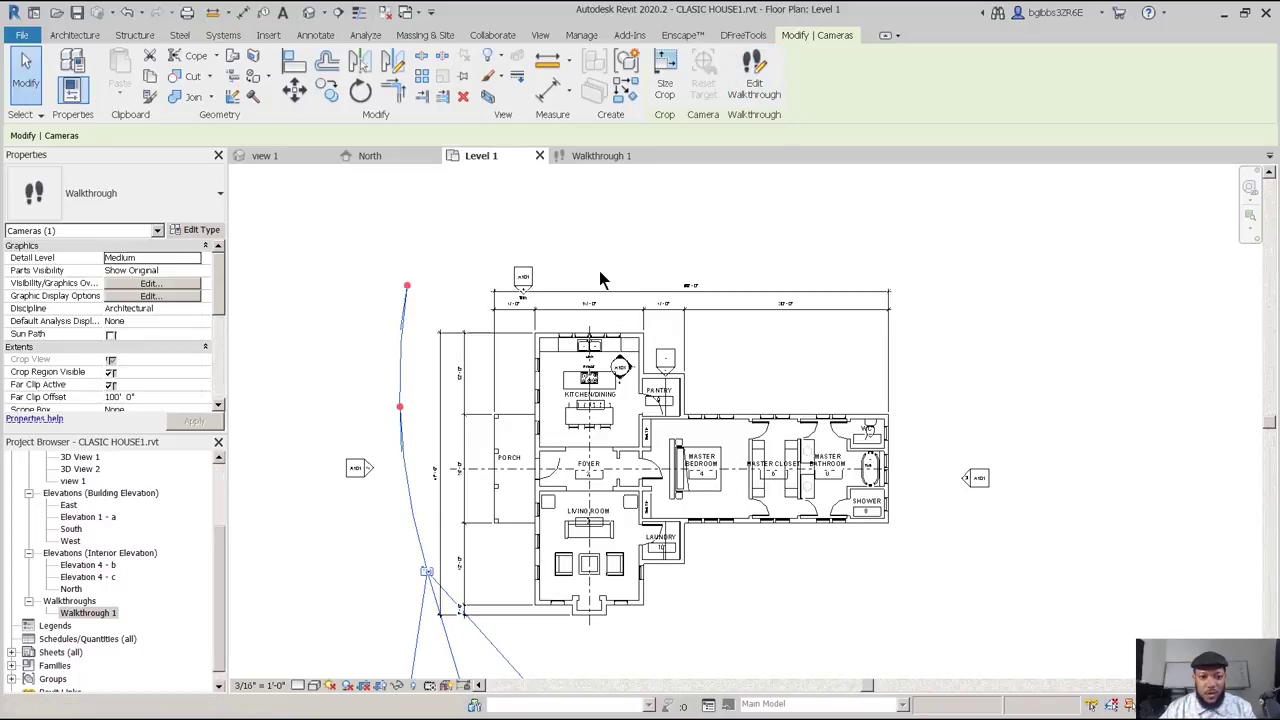
{"action": "left_click", "coordinate": [408, 285]}
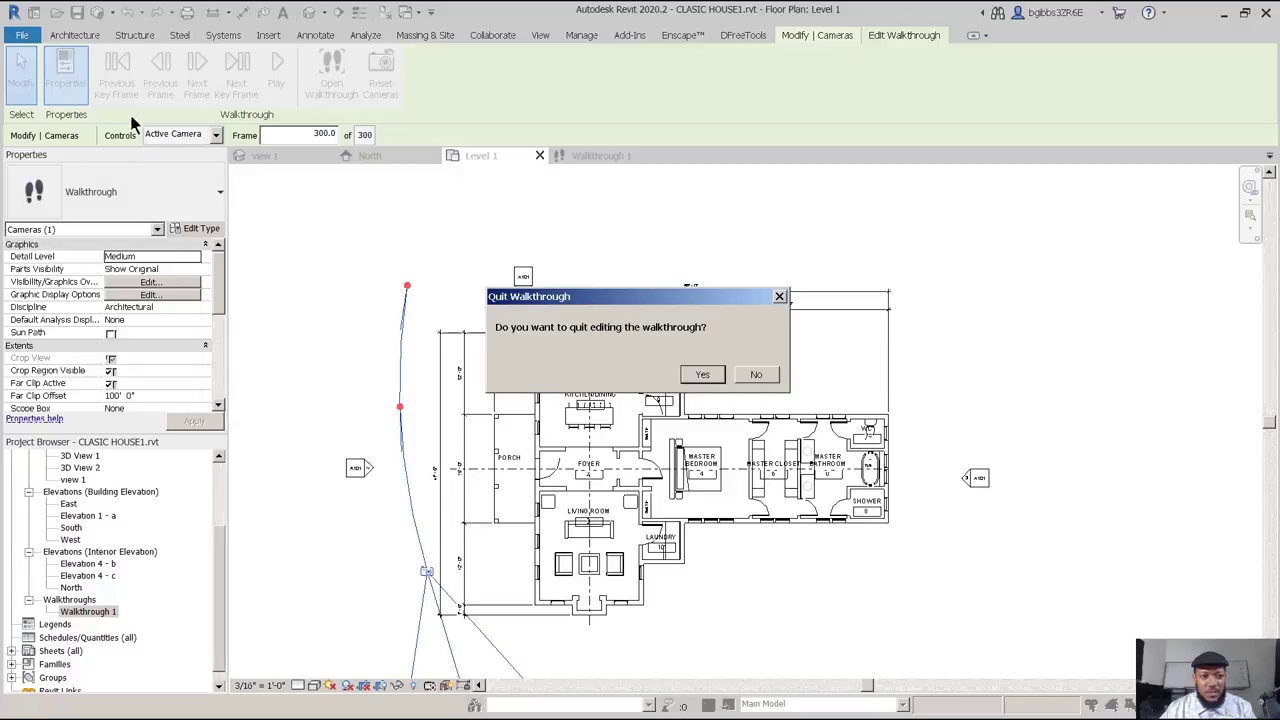
{"action": "left_click", "coordinate": [756, 374]}
{"action": "left_click", "coordinate": [500, 275]}
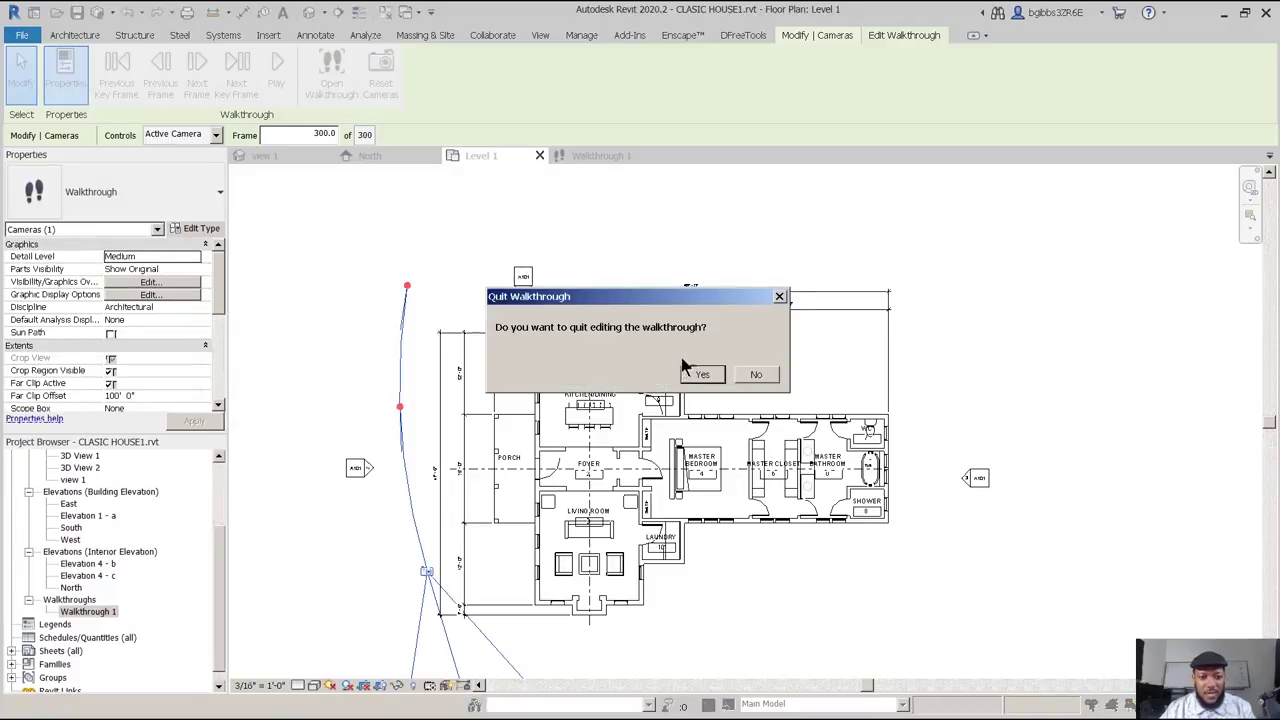
{"action": "left_click", "coordinate": [773, 371]}
Move the walkthrough camera back through its key frames and forward again to frame 300.
{"action": "middle_click_drag", "start_coordinate": [418, 307], "coordinate": [446, 305]}
{"action": "scroll", "coordinate": [440, 283], "scroll_direction": "up", "scroll_amount": 2}
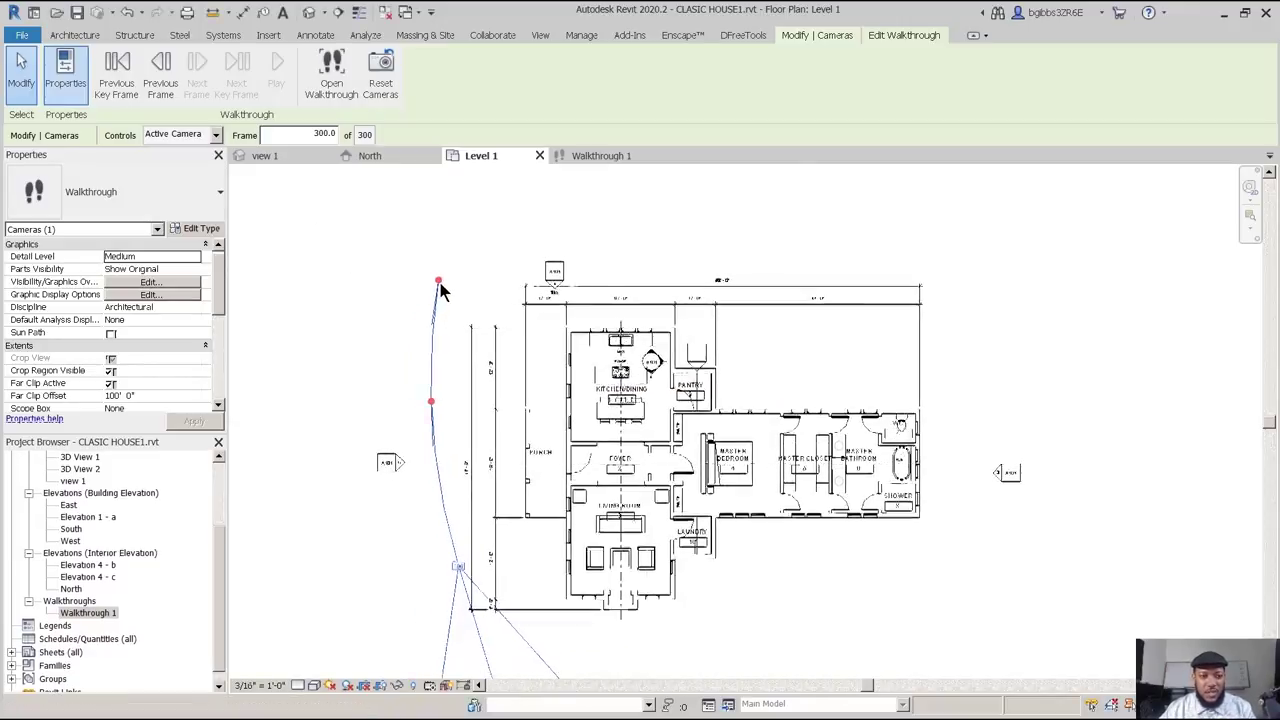
{"action": "left_click", "coordinate": [130, 68]}
{"action": "left_click", "coordinate": [130, 68]}
{"action": "left_click", "coordinate": [238, 72]}
{"action": "left_click", "coordinate": [238, 72]}
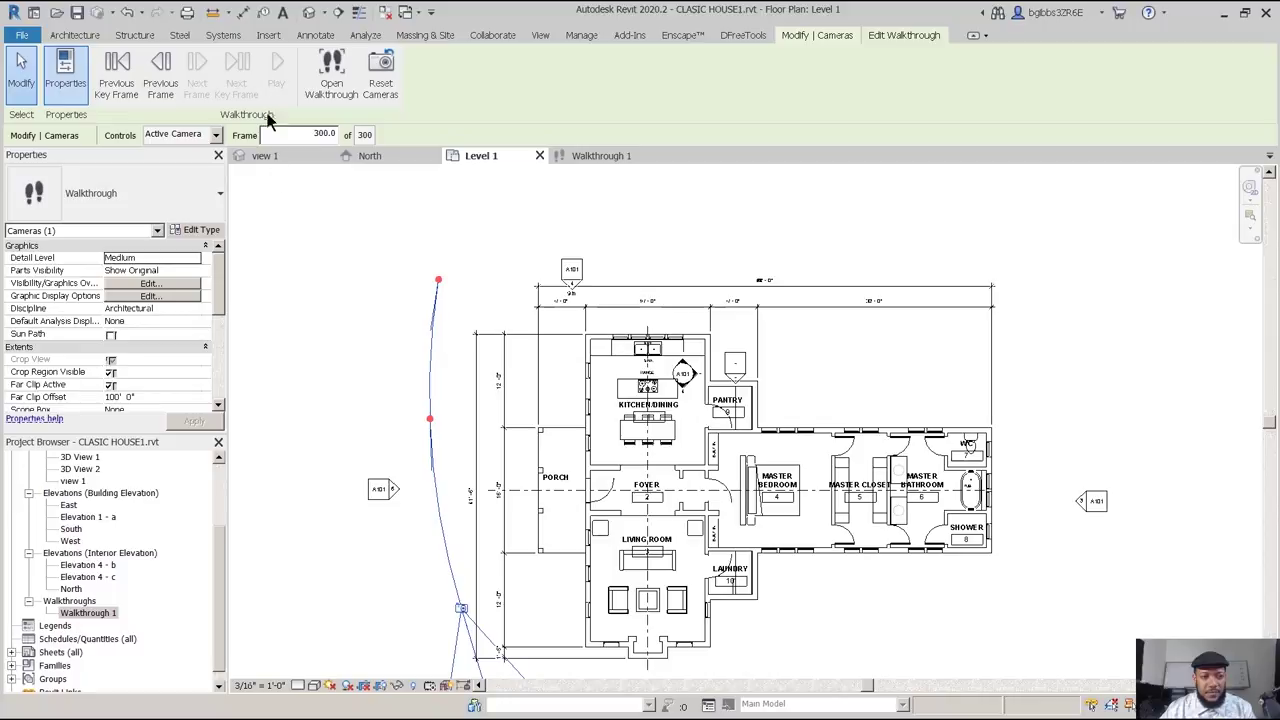
{"action": "middle_click_drag", "start_coordinate": [447, 294], "coordinate": [447, 268]}
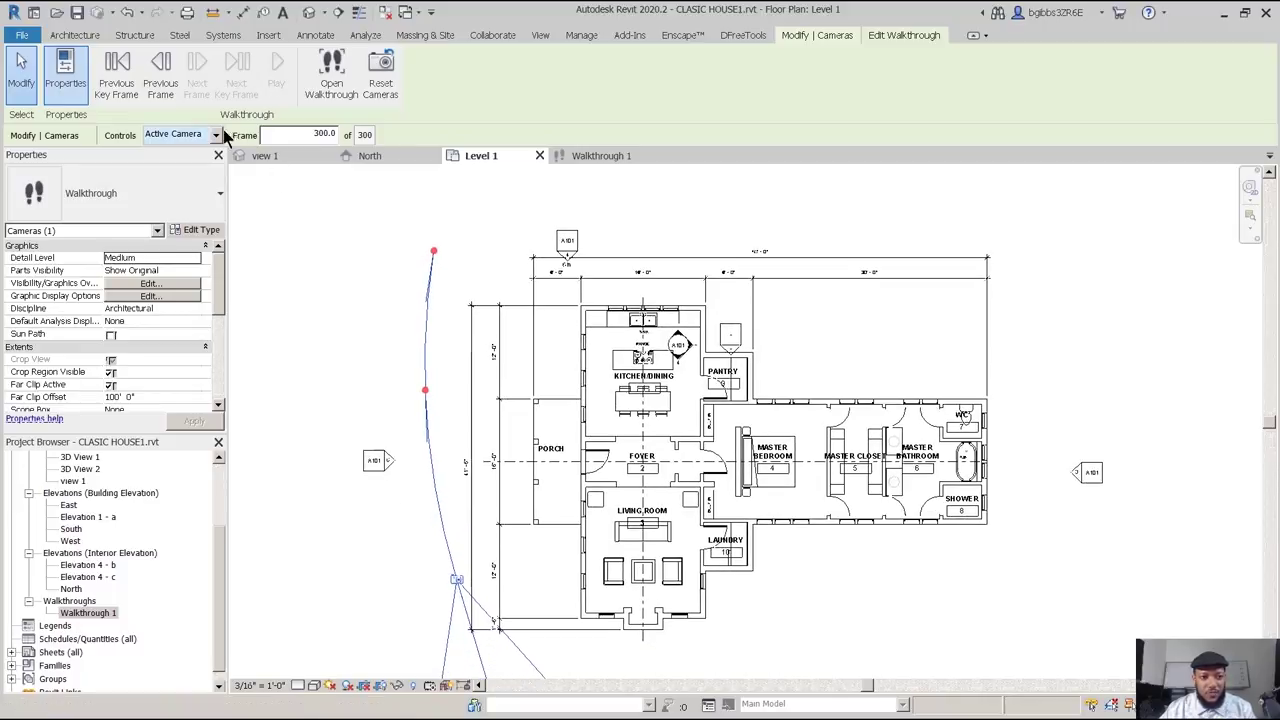
At each of the three walkthrough key frames, turn the camera's target from along the path toward the porch side of the house.
{"action": "left_click", "coordinate": [117, 72]}
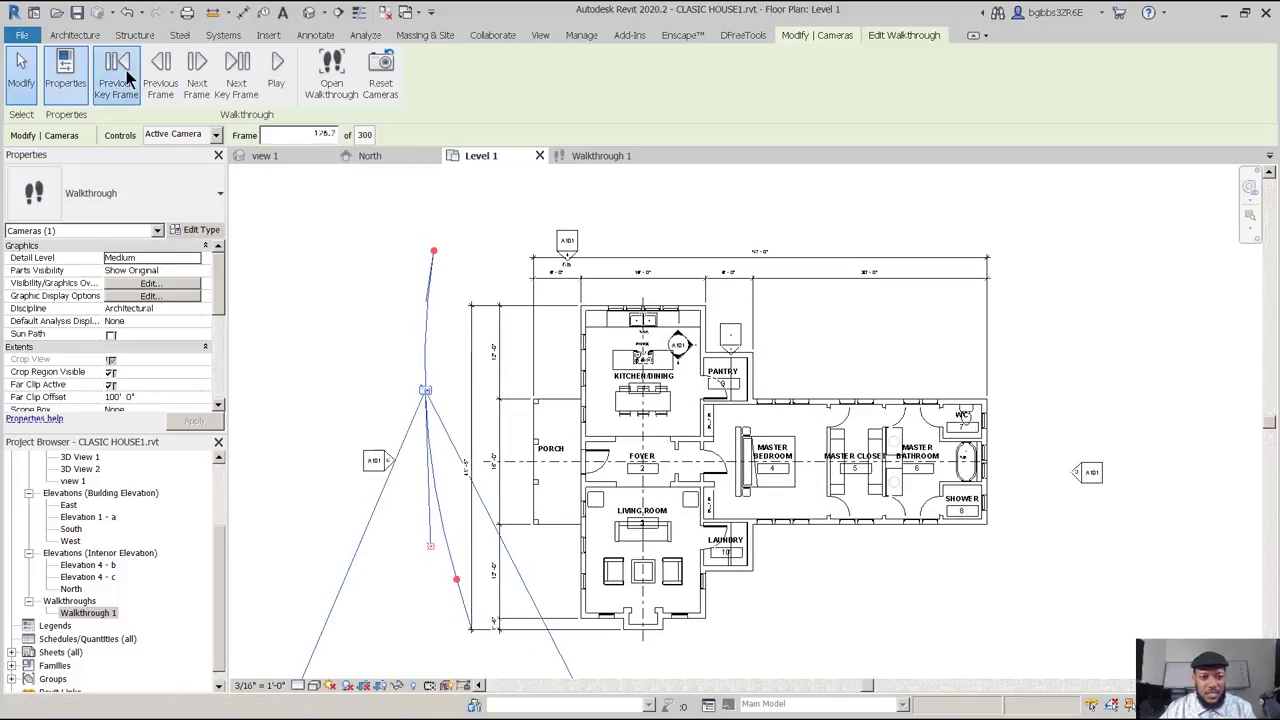
{"action": "left_click_drag", "start_coordinate": [410, 410], "coordinate": [519, 381]}
{"action": "left_click", "coordinate": [234, 76]}
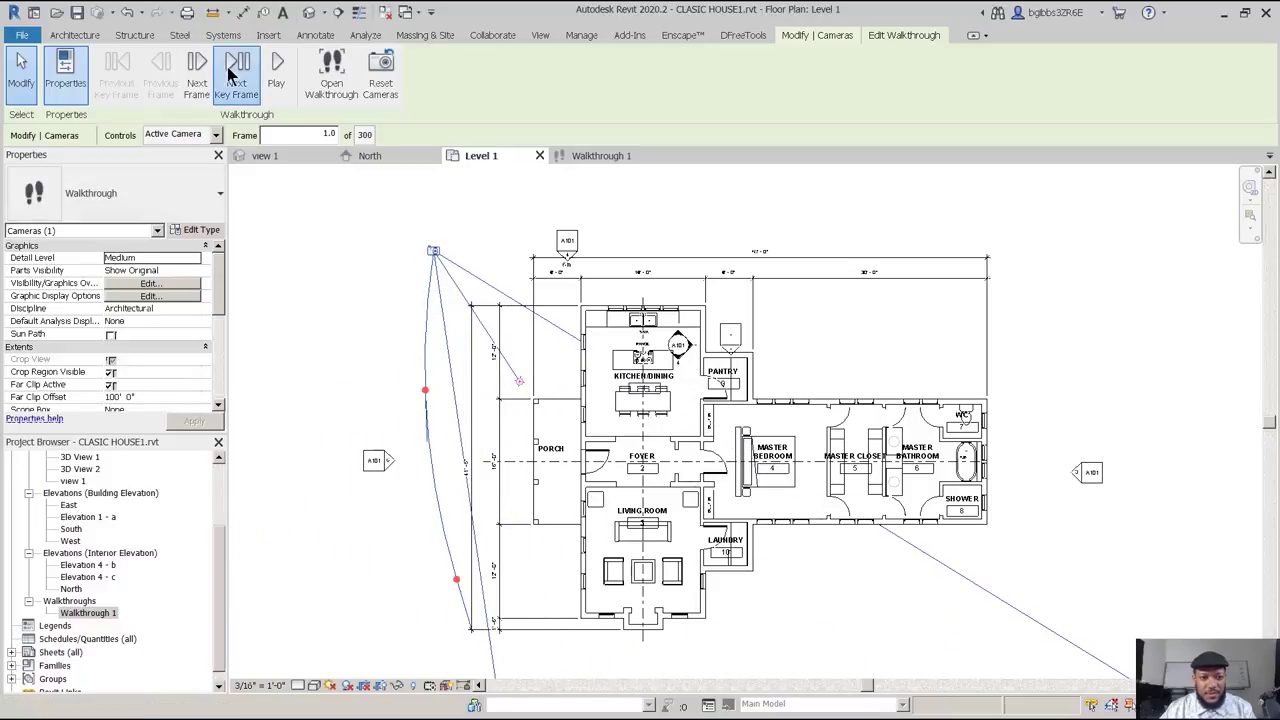
{"action": "left_click", "coordinate": [516, 428]}
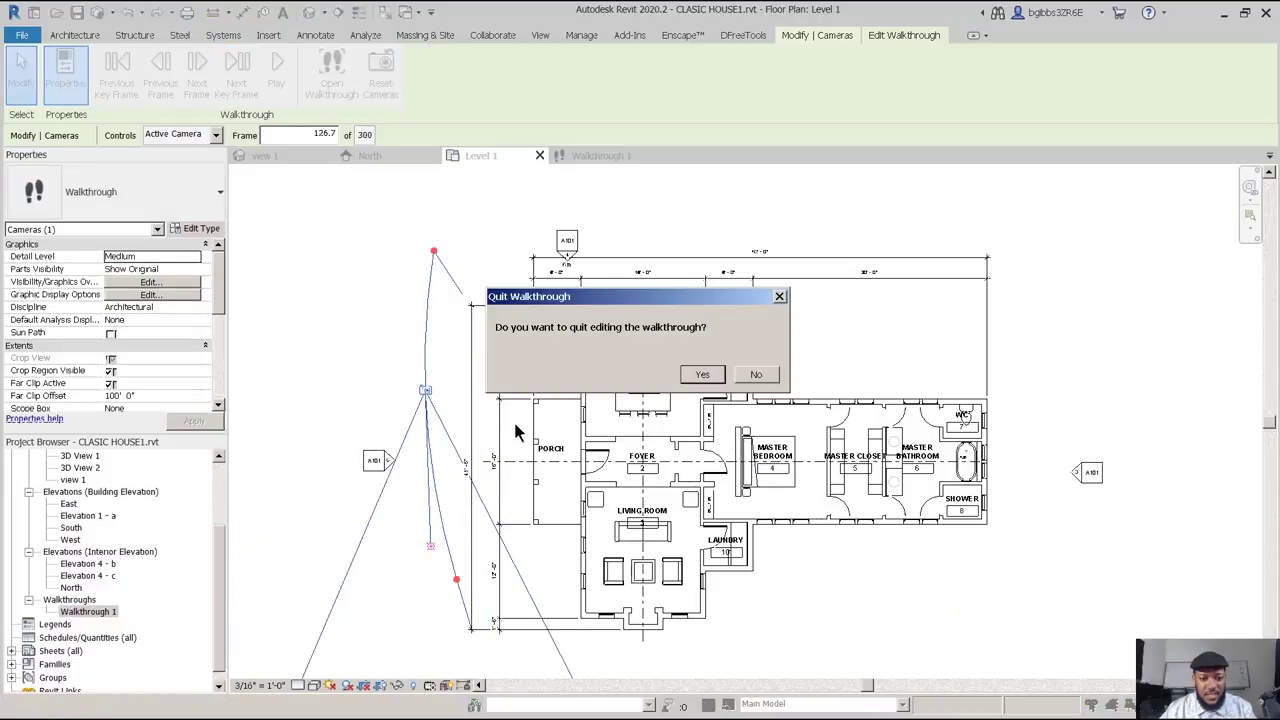
{"action": "left_click", "coordinate": [756, 375]}
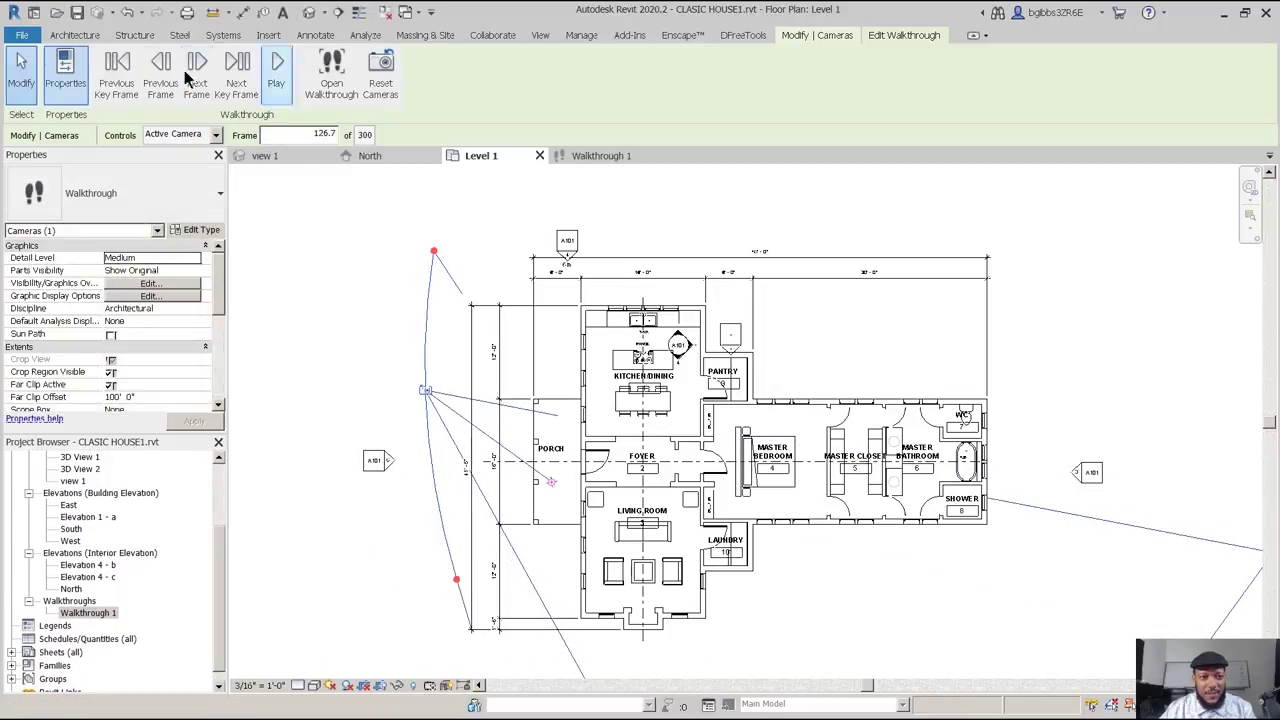
{"action": "middle_click_drag", "start_coordinate": [489, 476], "coordinate": [489, 394]}
{"action": "left_click_drag", "start_coordinate": [502, 648], "coordinate": [533, 451]}
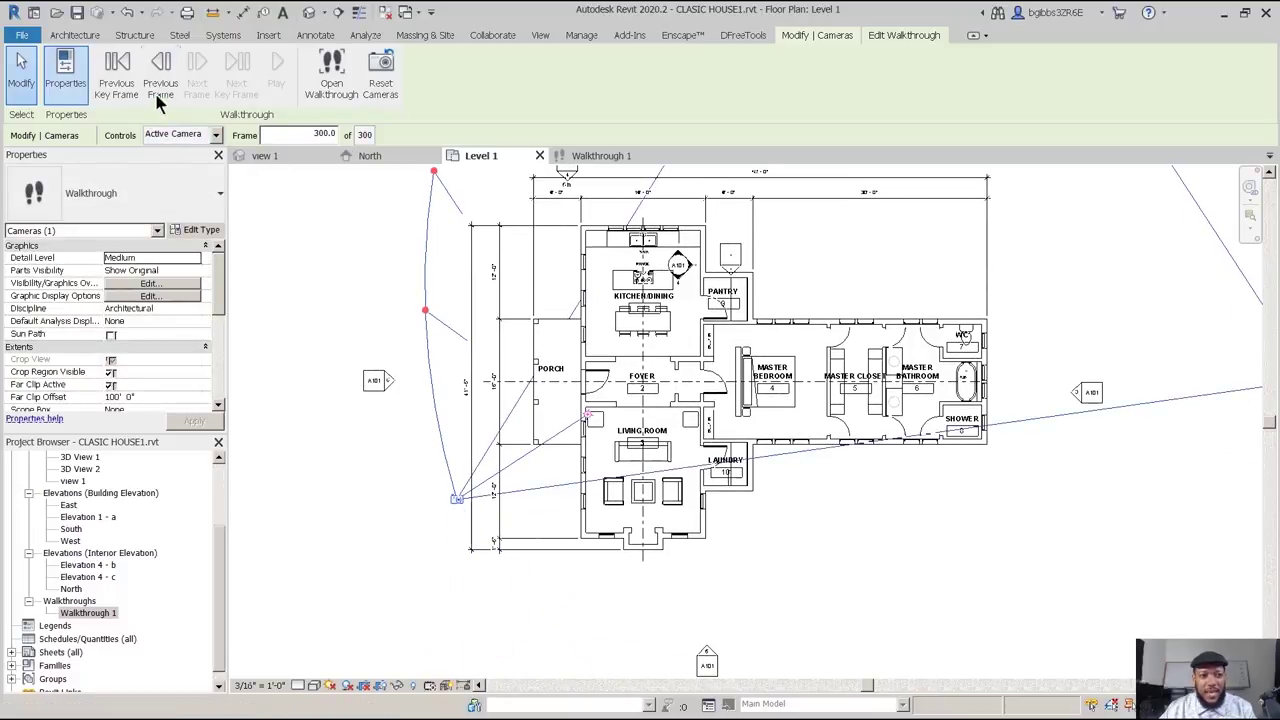
Switch the walkthrough controls to Path and move the middle and last key-frame points farther outward from the house in the Level 1 plan.
{"action": "left_click", "coordinate": [172, 134]}
{"action": "left_click", "coordinate": [185, 160]}
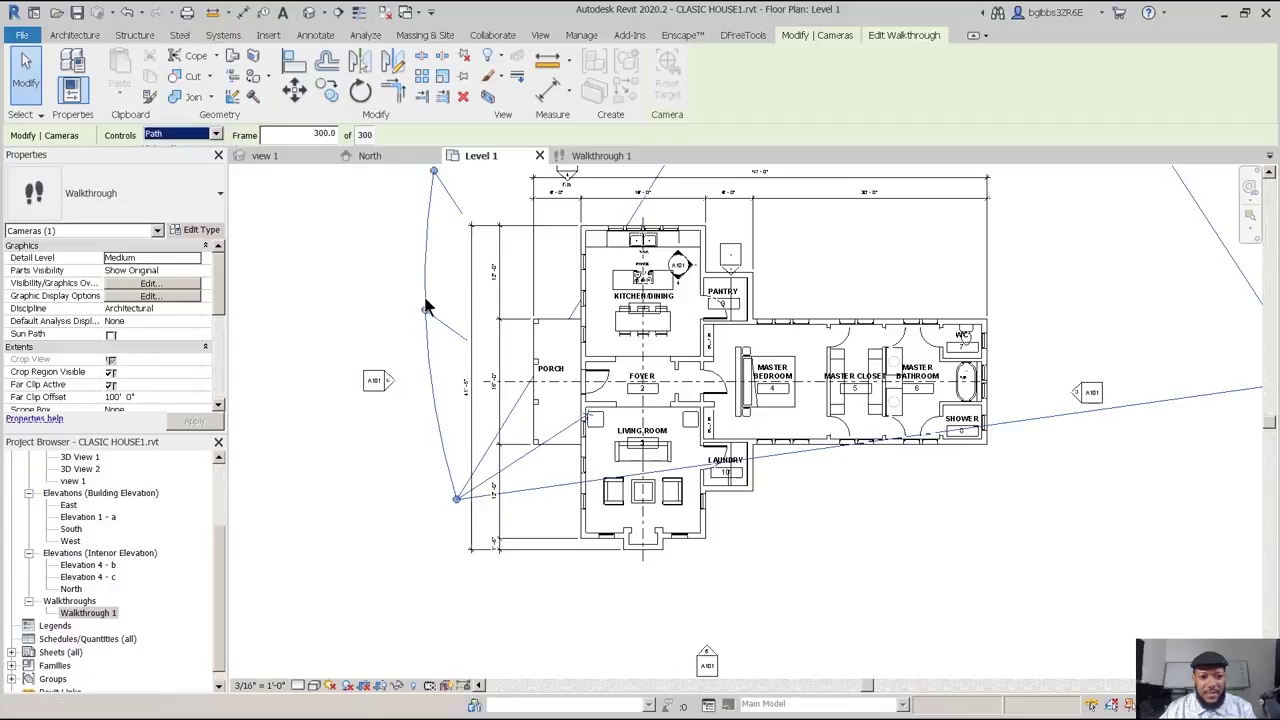
{"action": "left_click_drag", "start_coordinate": [423, 310], "coordinate": [391, 313]}
{"action": "left_click_drag", "start_coordinate": [456, 501], "coordinate": [448, 530]}
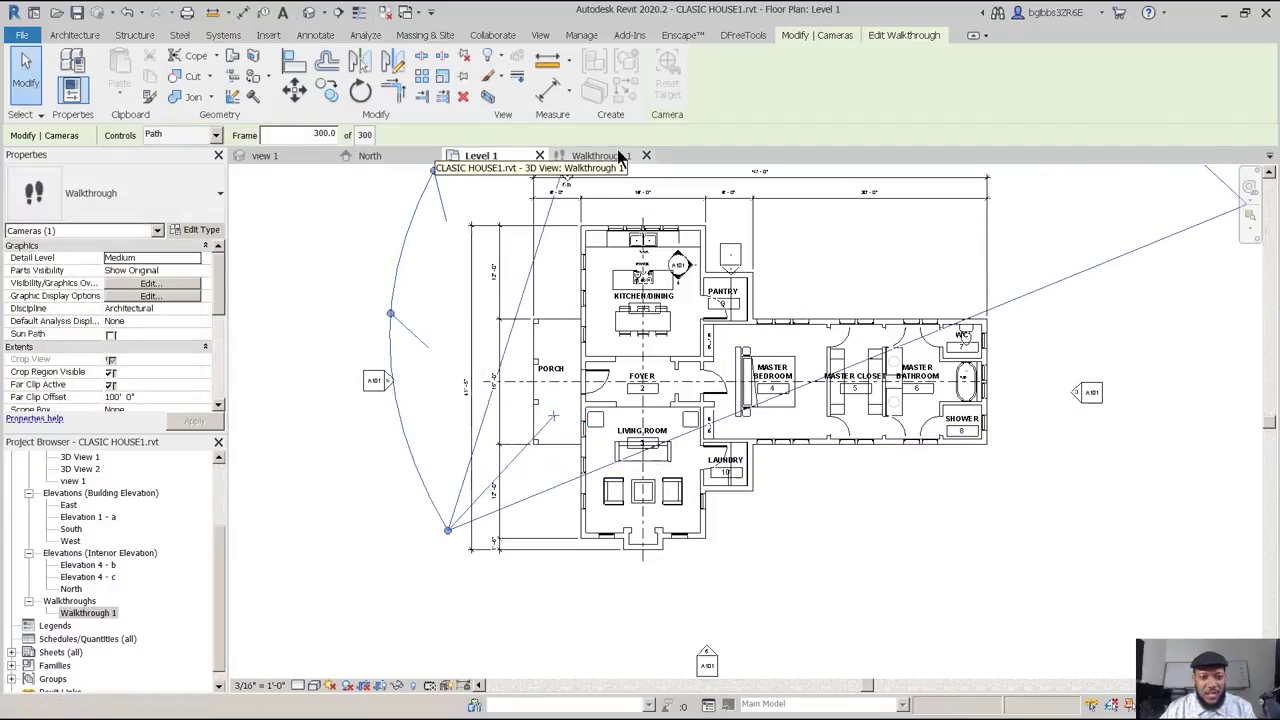
View the adjusted camera framing in the Walkthrough 1 view and stay in walkthrough editing when asked about quitting.
{"action": "left_click", "coordinate": [600, 156]}
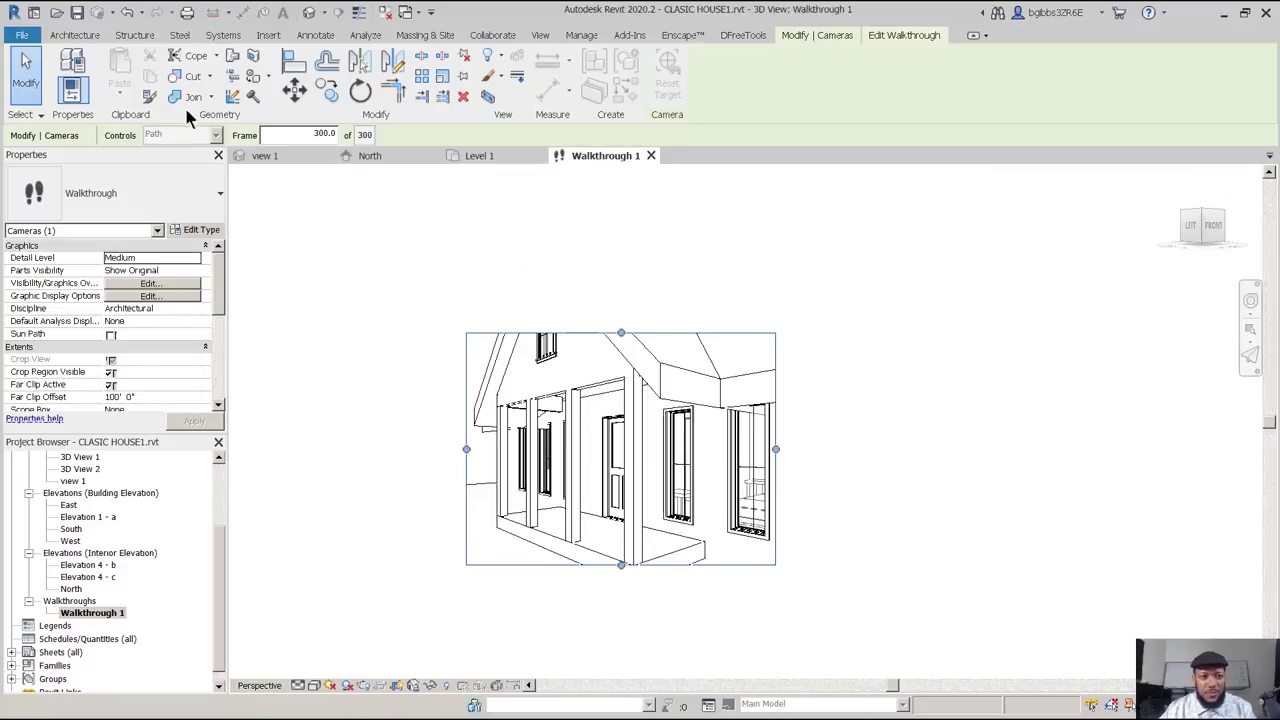
{"action": "left_click", "coordinate": [575, 220]}
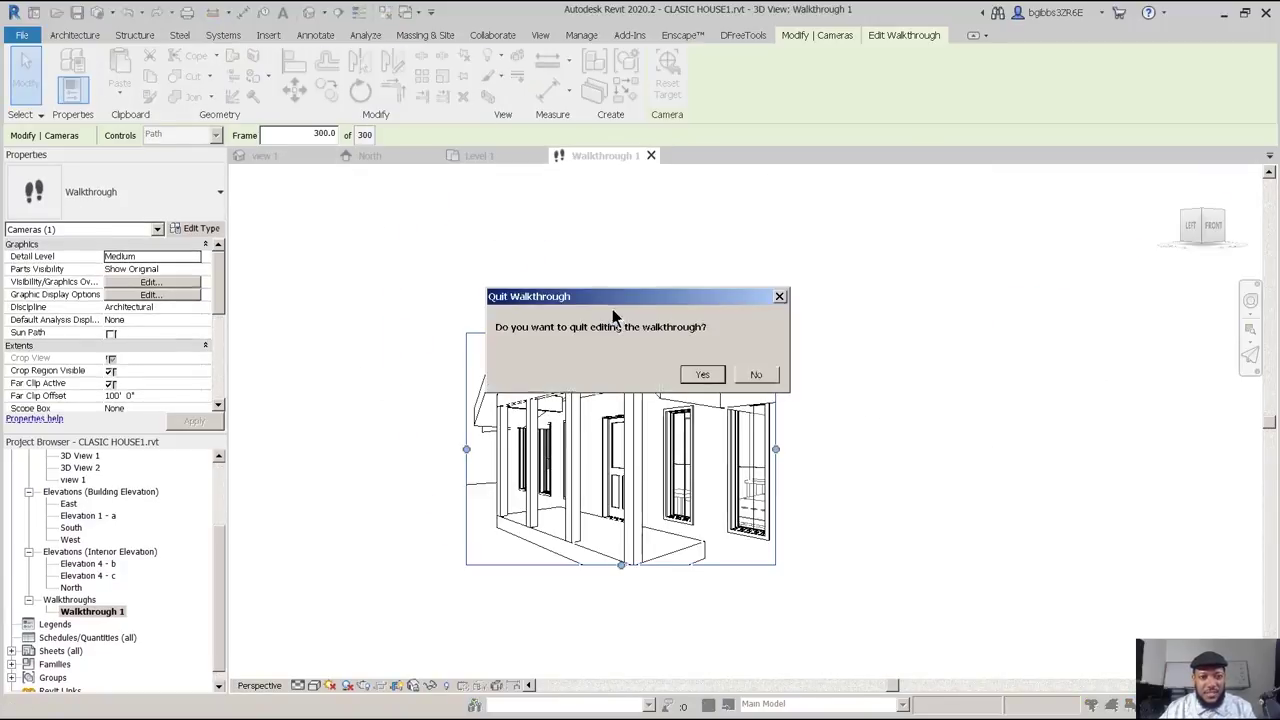
{"action": "left_click", "coordinate": [757, 376]}
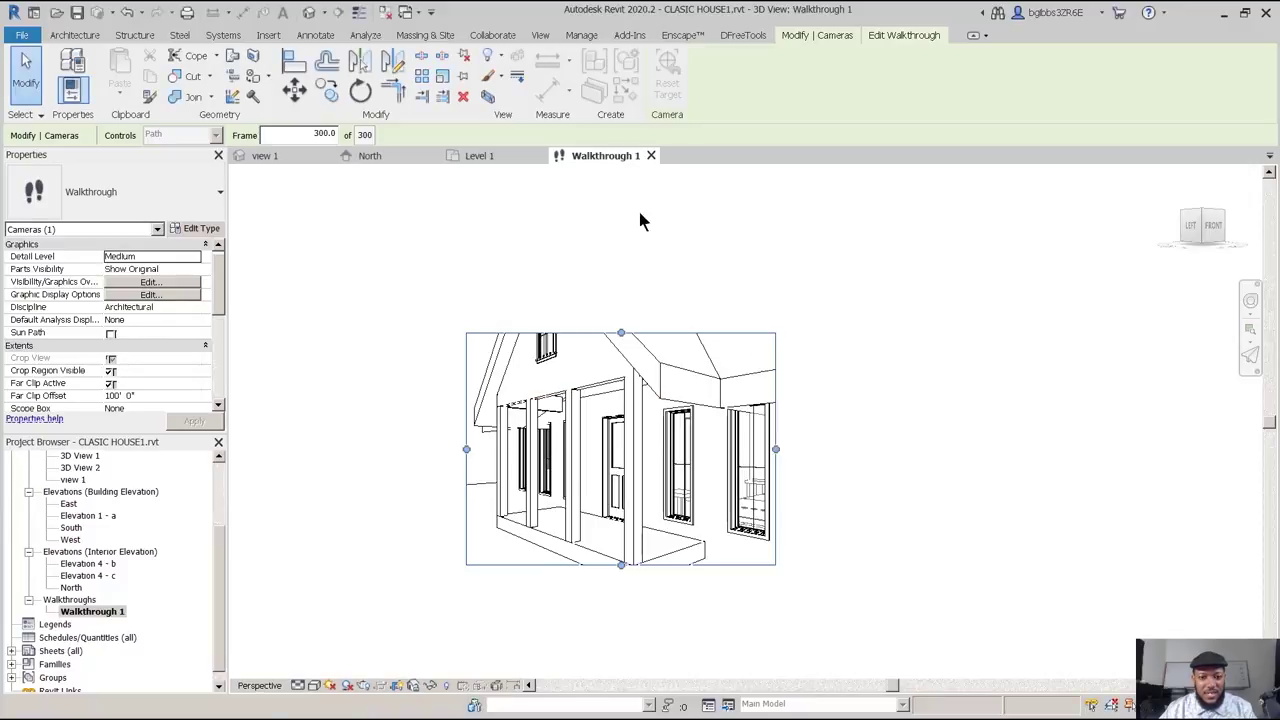
Return to the Level 1 plan and set the walkthrough controls back to Active Camera.
{"action": "left_click", "coordinate": [481, 156]}
{"action": "left_click", "coordinate": [216, 138]}
{"action": "left_click", "coordinate": [202, 153]}
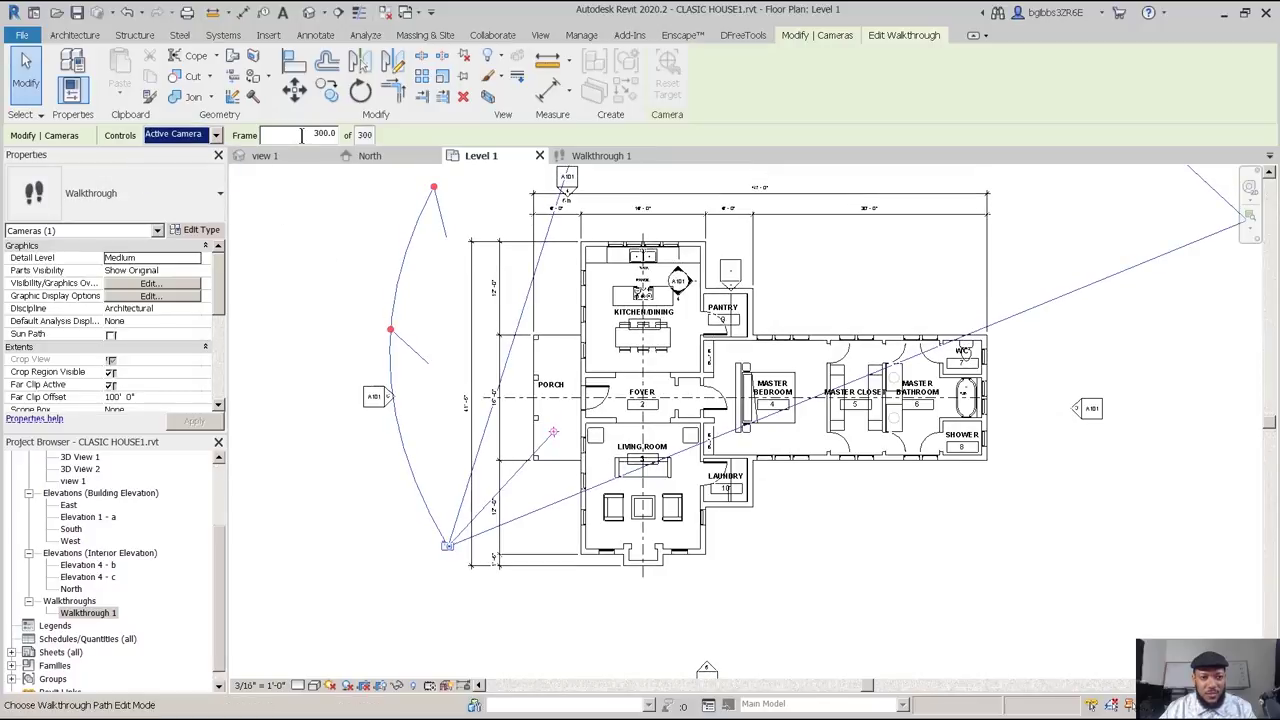
In the Walkthrough 1 view, rewind the walkthrough through its key frames to frame 1 and play it.
{"action": "left_click", "coordinate": [602, 155]}
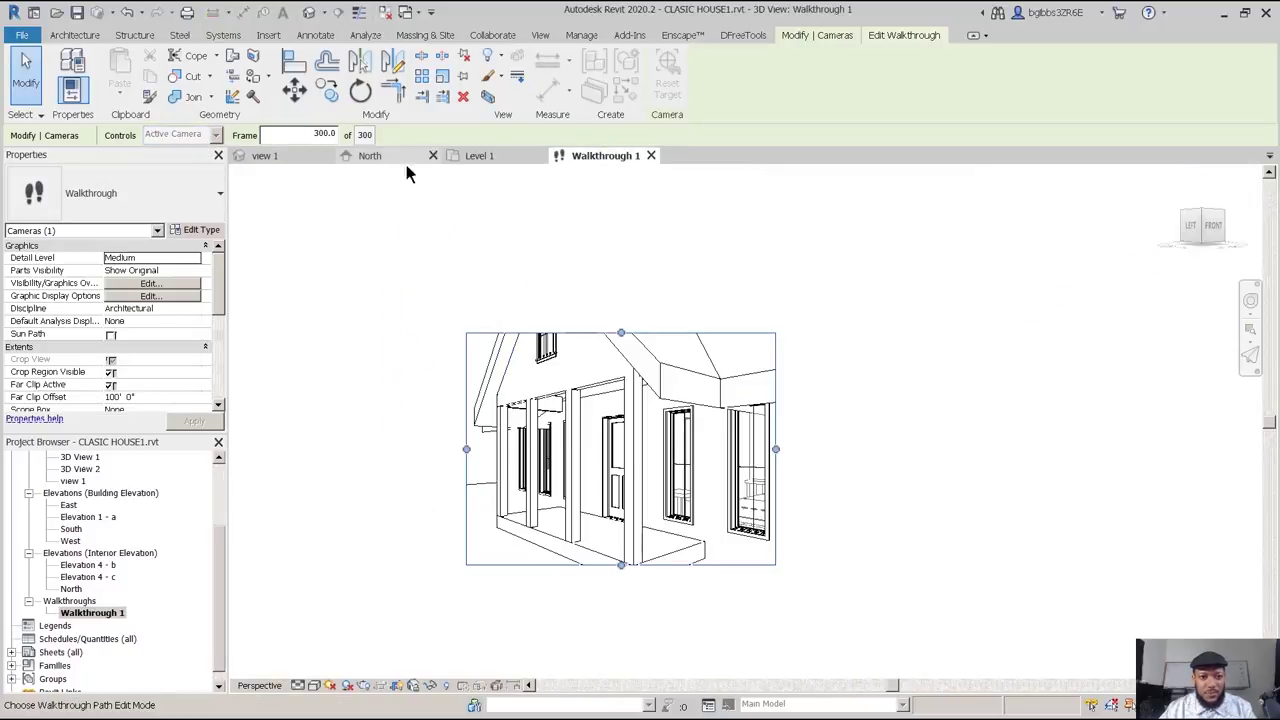
{"action": "left_click", "coordinate": [907, 34]}
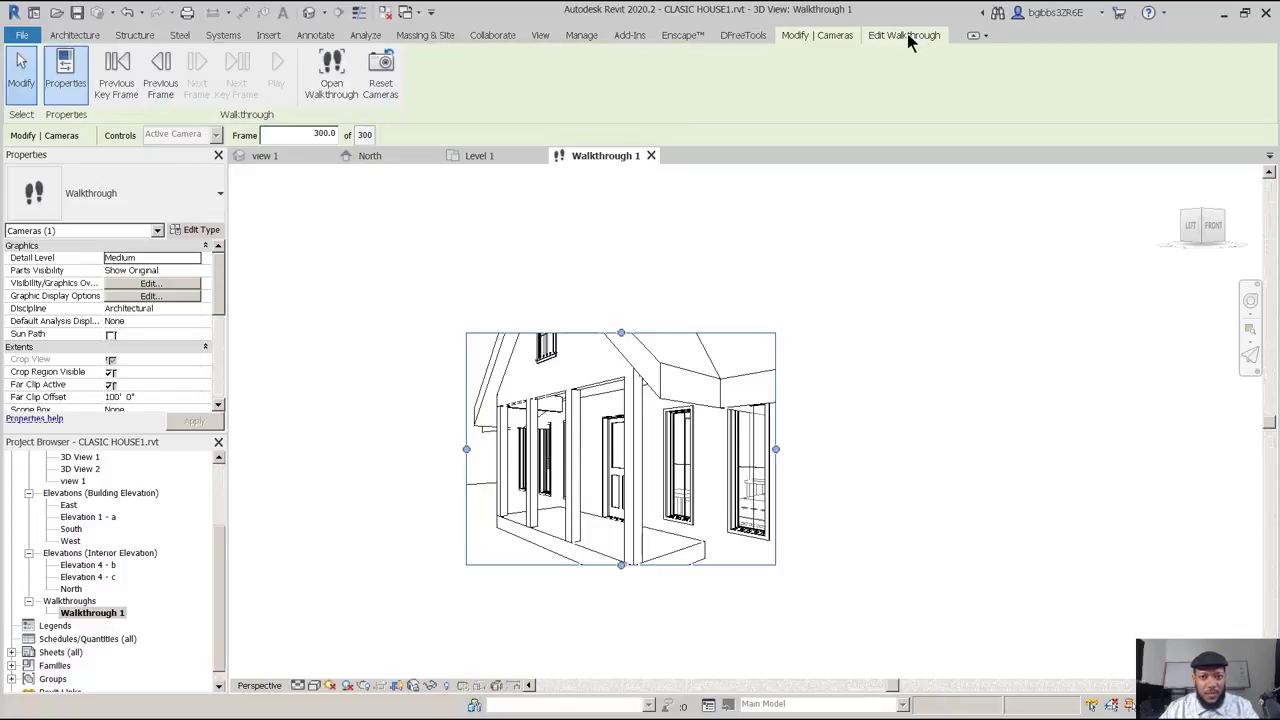
{"action": "left_click", "coordinate": [133, 73]}
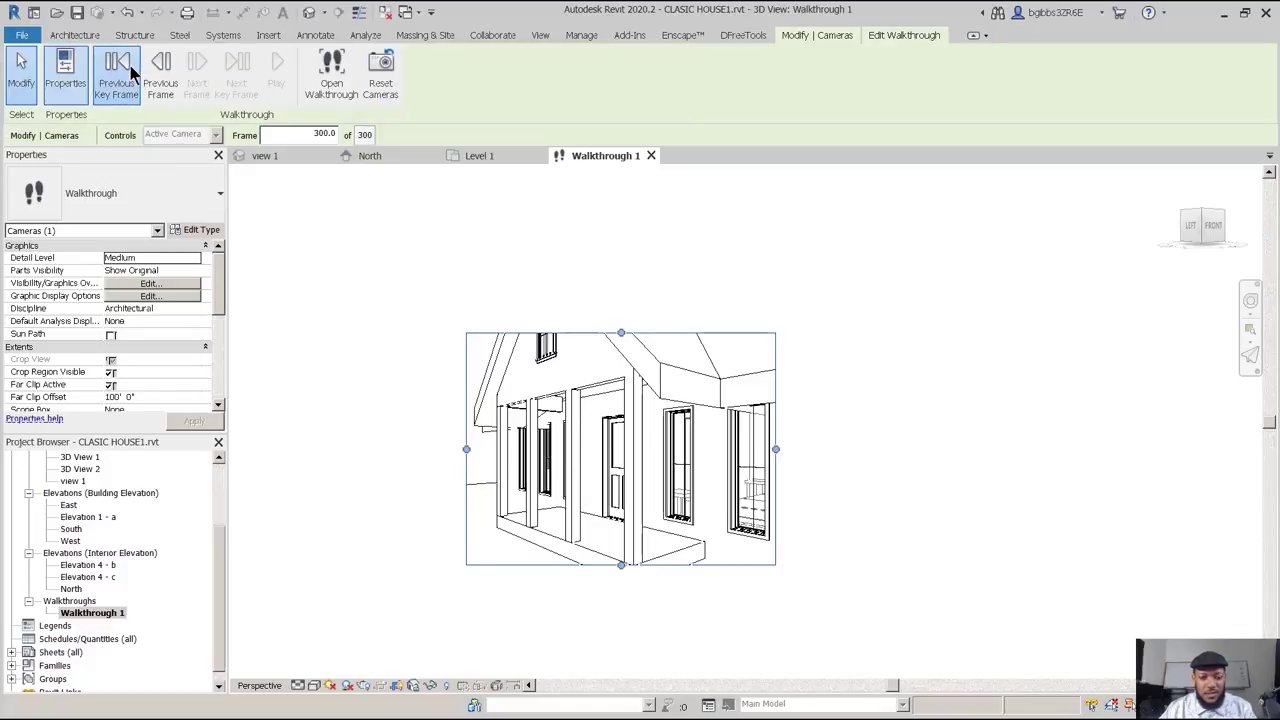
{"action": "left_click", "coordinate": [131, 71]}
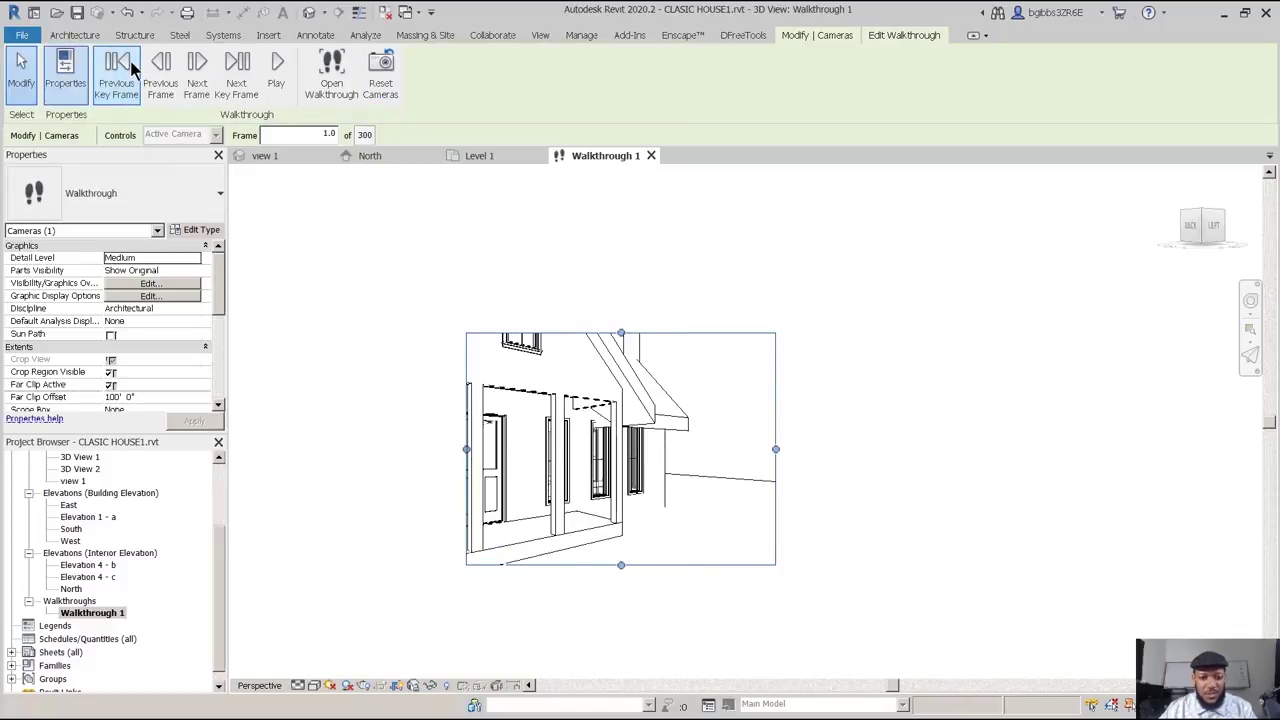
{"action": "left_click", "coordinate": [279, 82]}
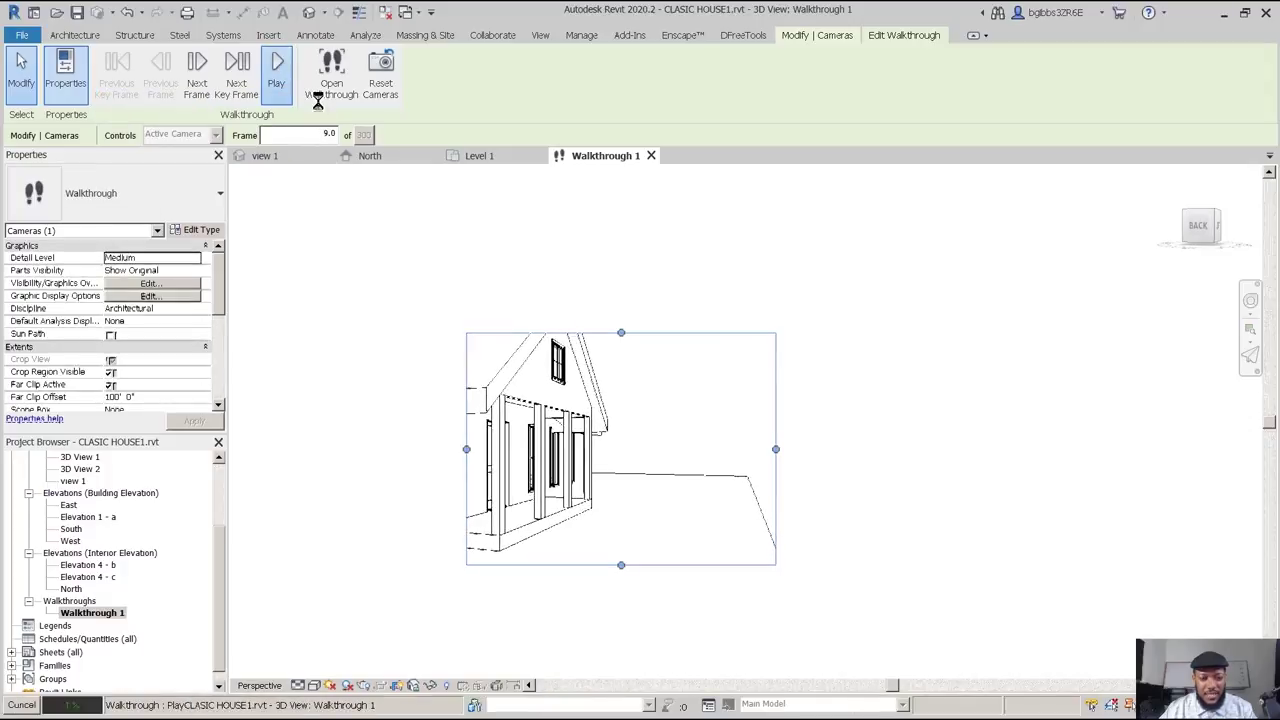